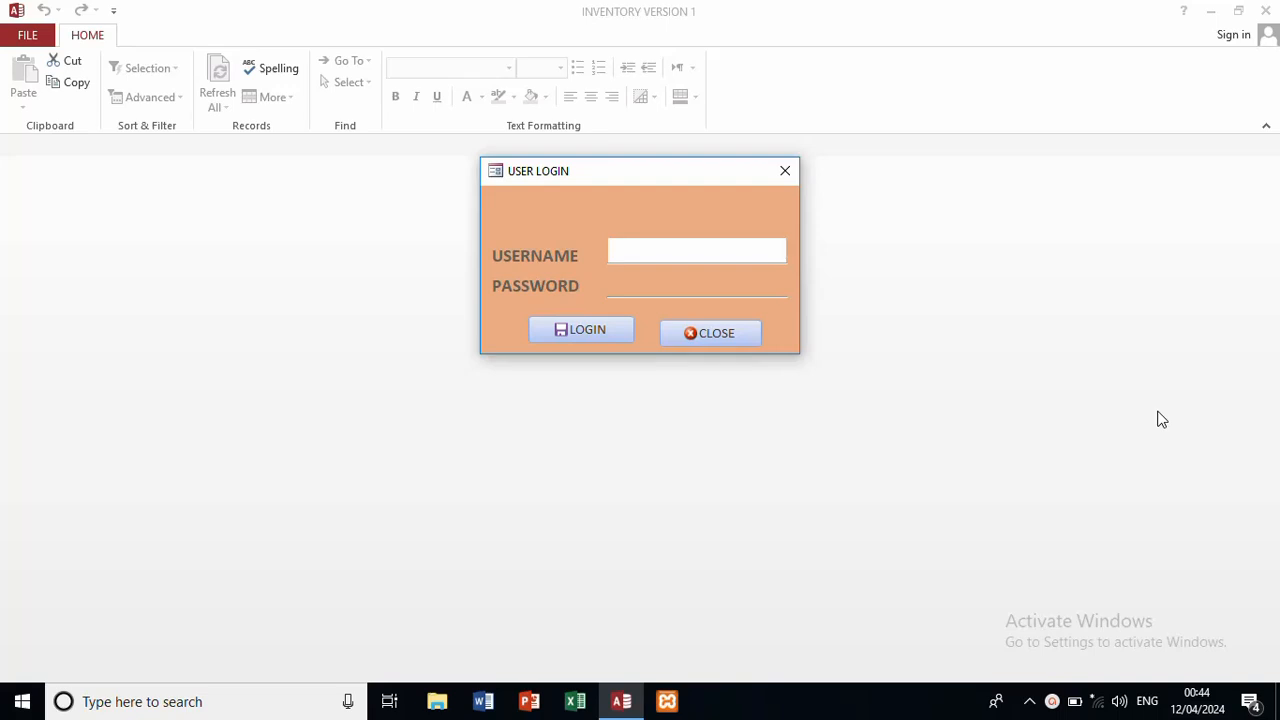
Step: Log in with the administrator username and password and dismiss the success message
text(admin)
click(730, 287)
text(**)
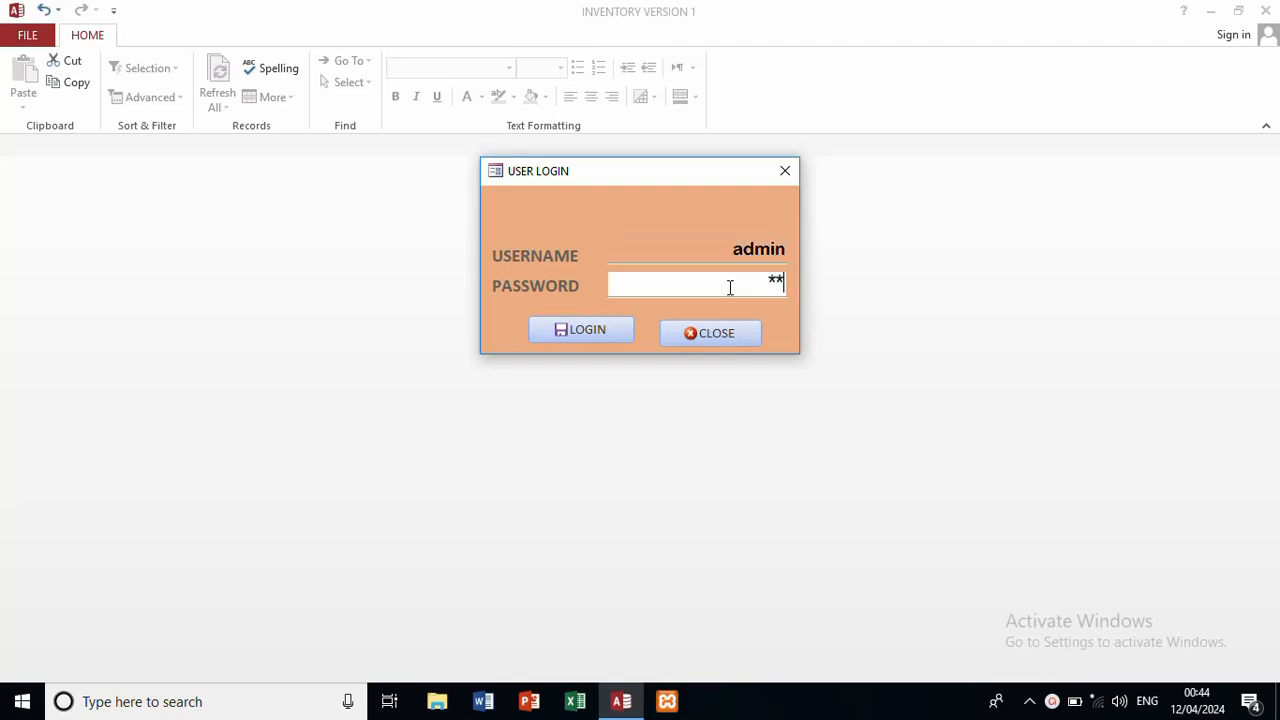
text(***)
click(593, 331)
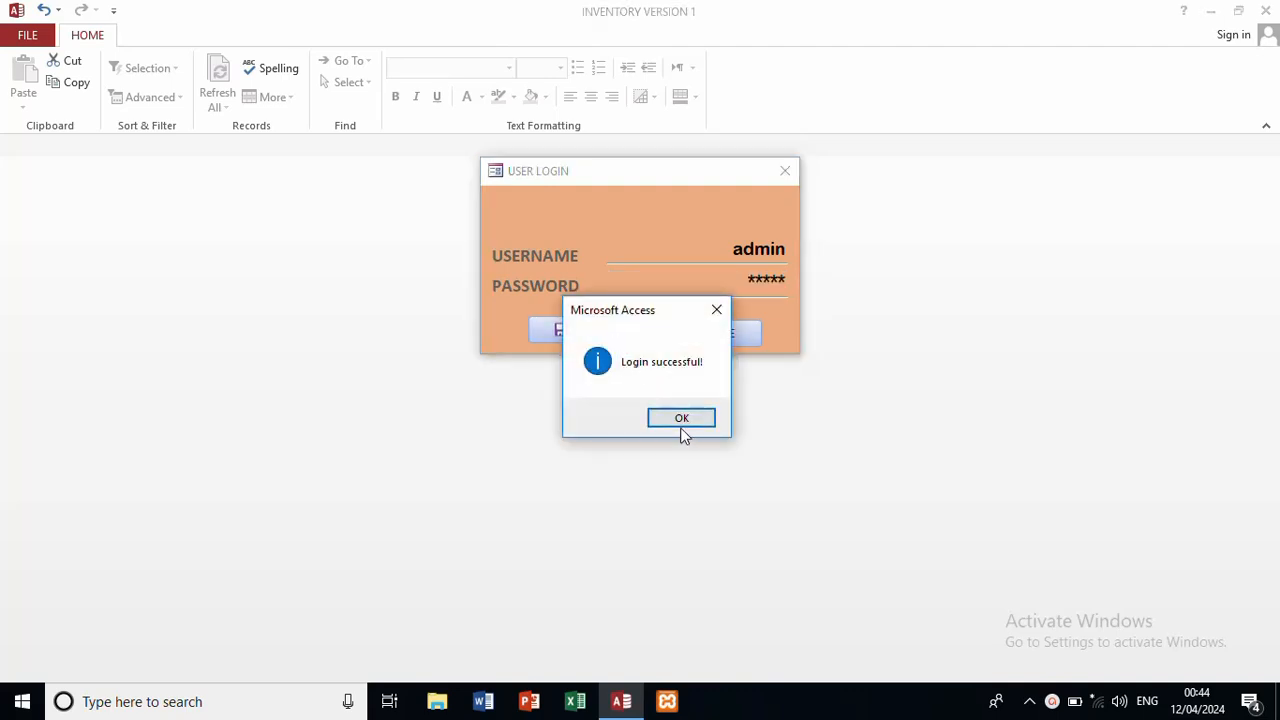
click(685, 419)
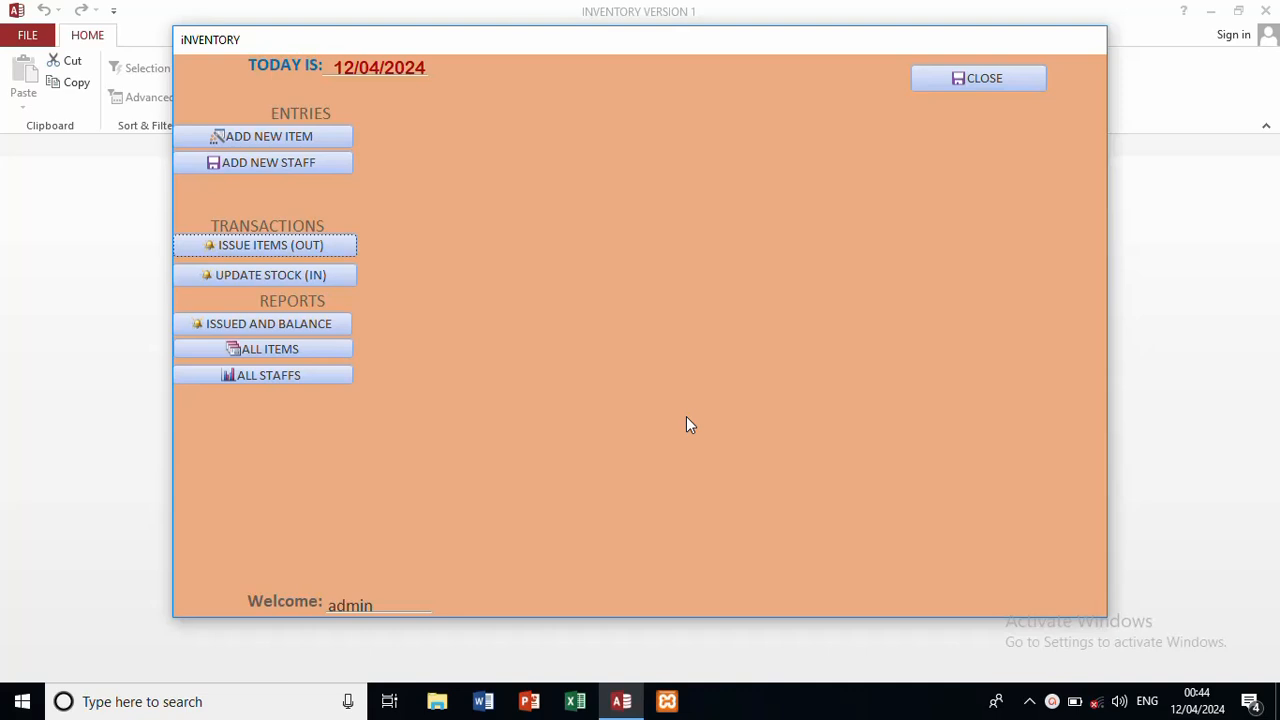
Step: Add a new item 'spray' with quantity 100 and save it
click(332, 140)
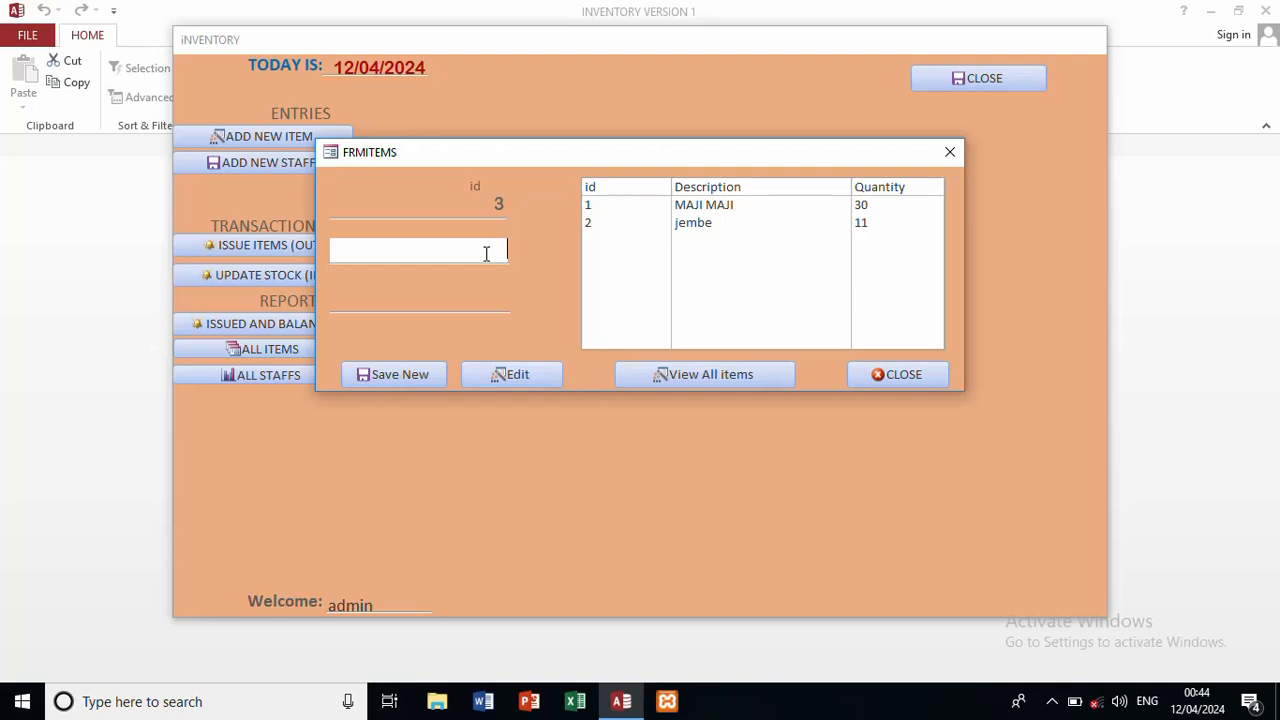
text(spray)
click(478, 298)
text(100)
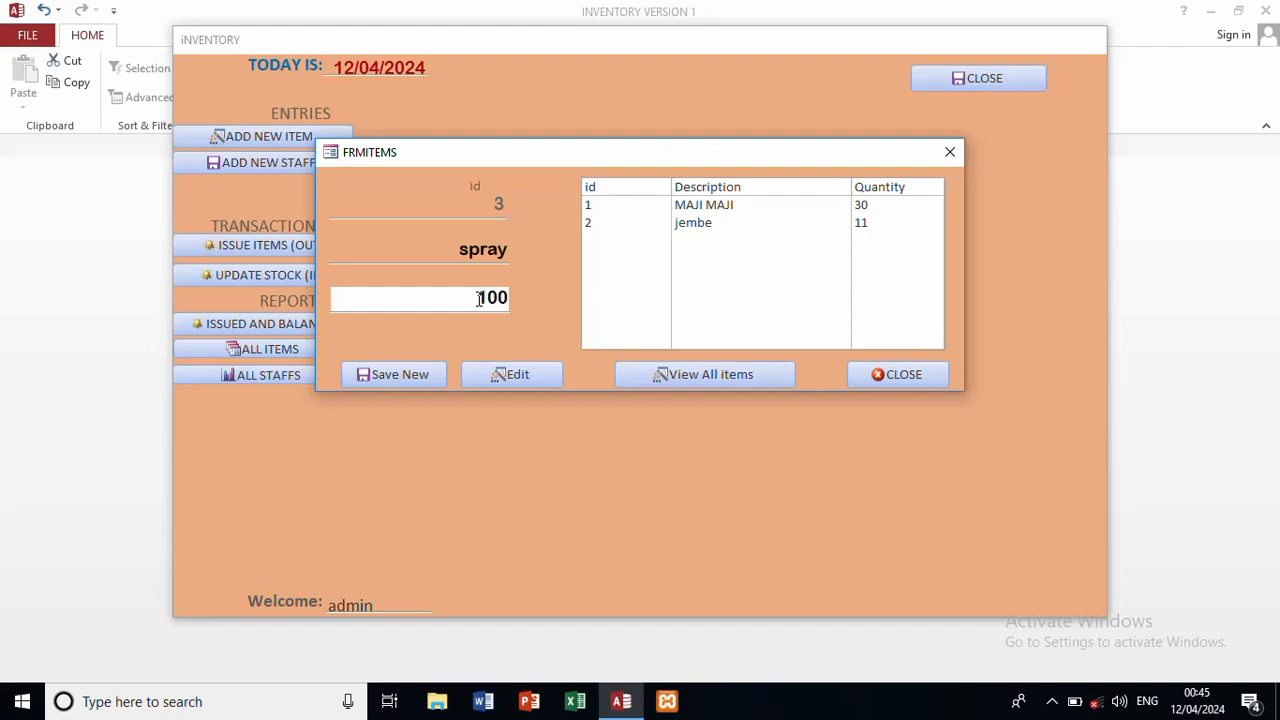
click(420, 374)
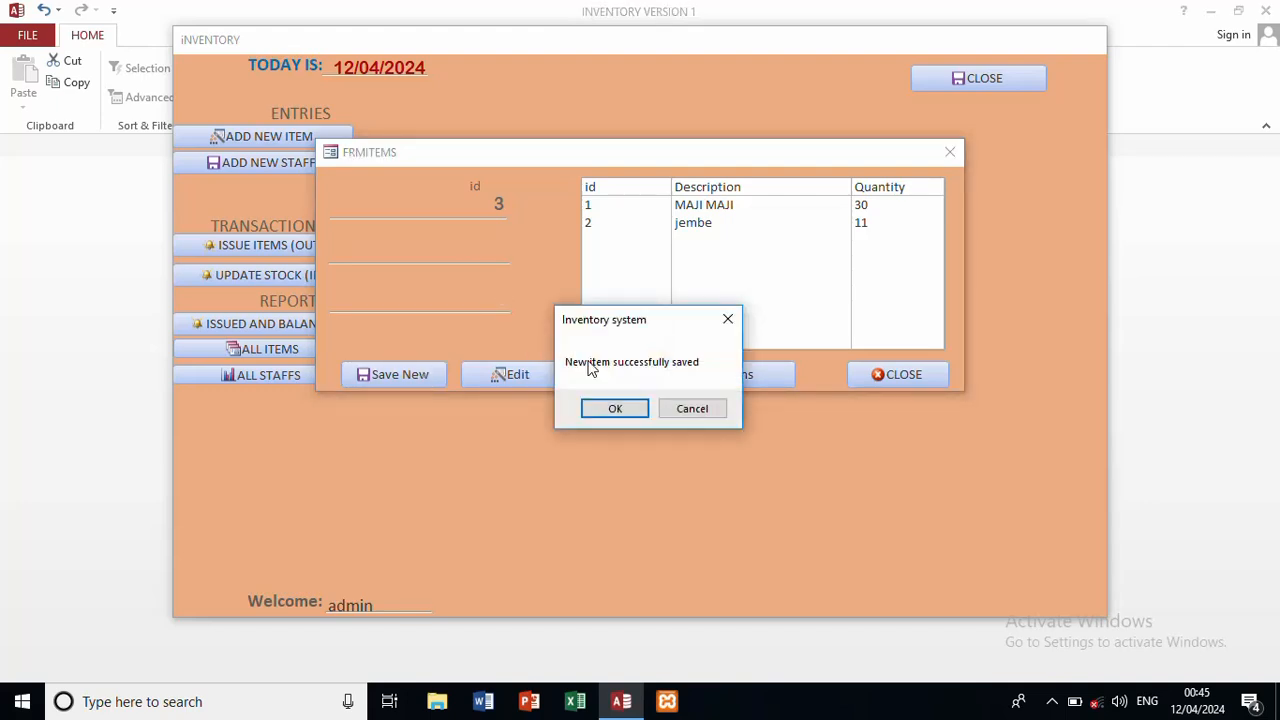
click(615, 408)
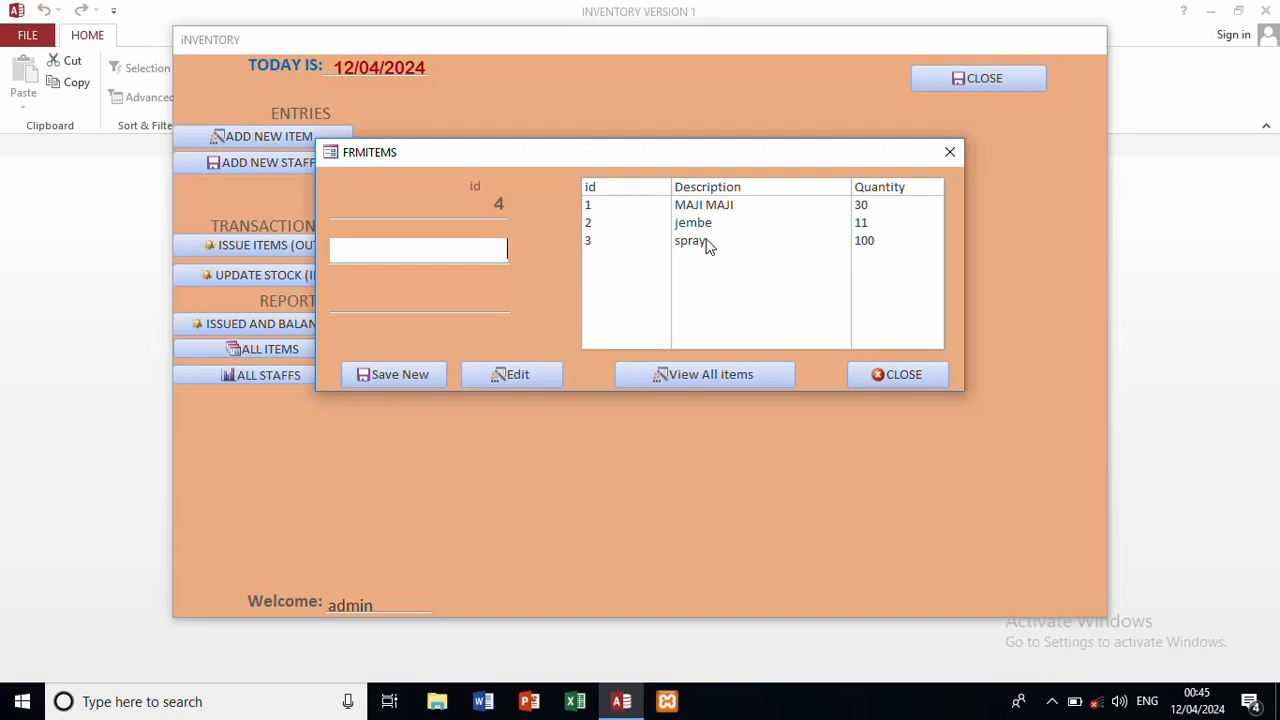
Step: Change spray's quantity to 20, save the edit, and open the All Items report
click(708, 246)
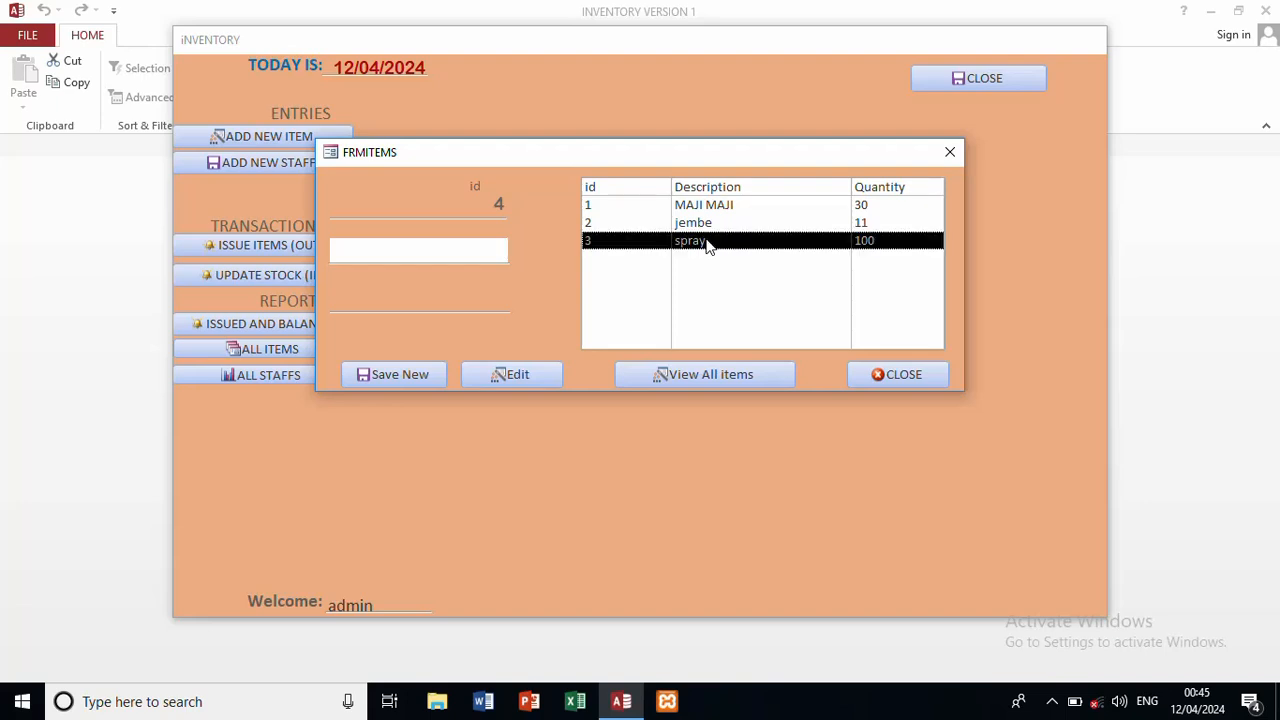
click(507, 297)
key(BackSpace)
key(BackSpace)
key(BackSpace)
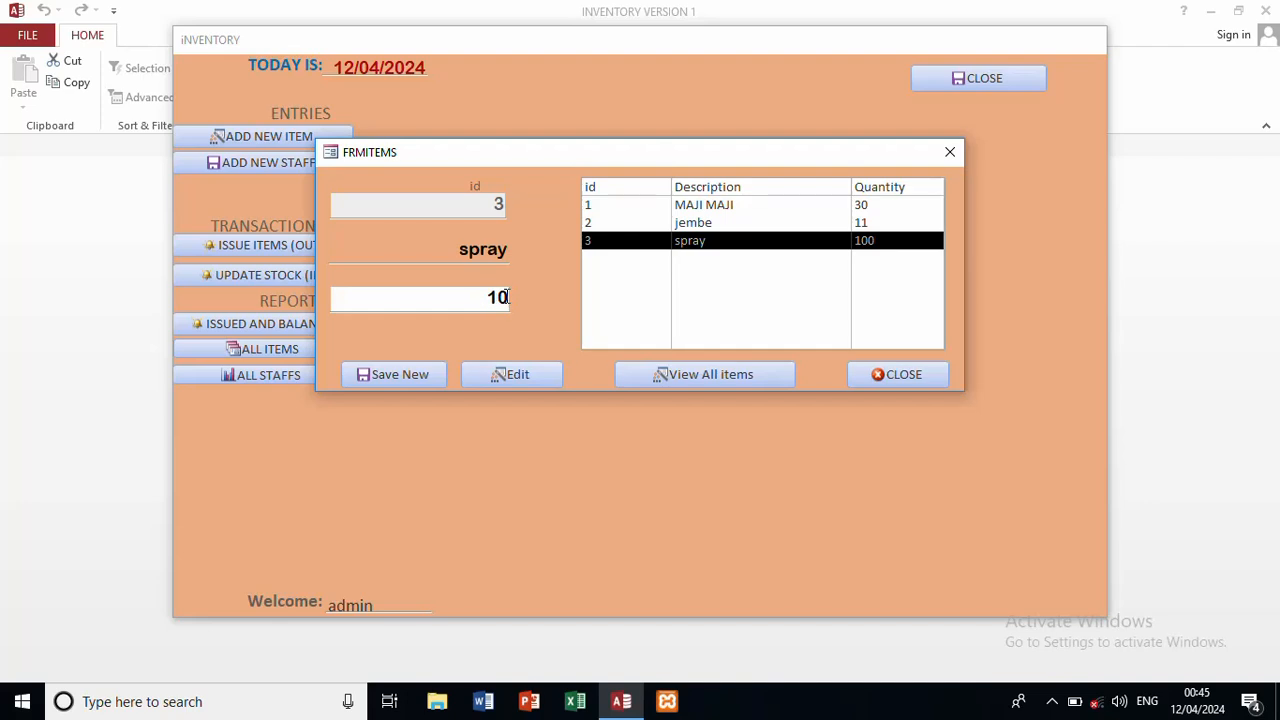
text(20)
click(509, 376)
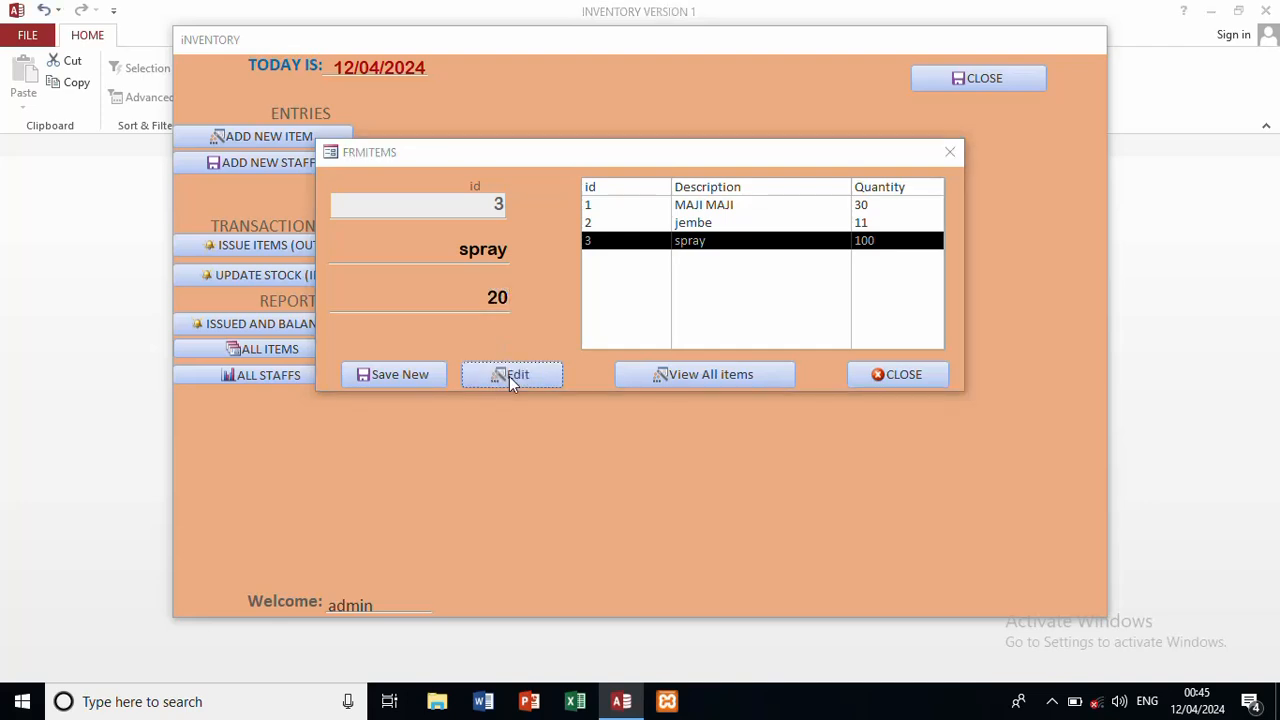
click(613, 409)
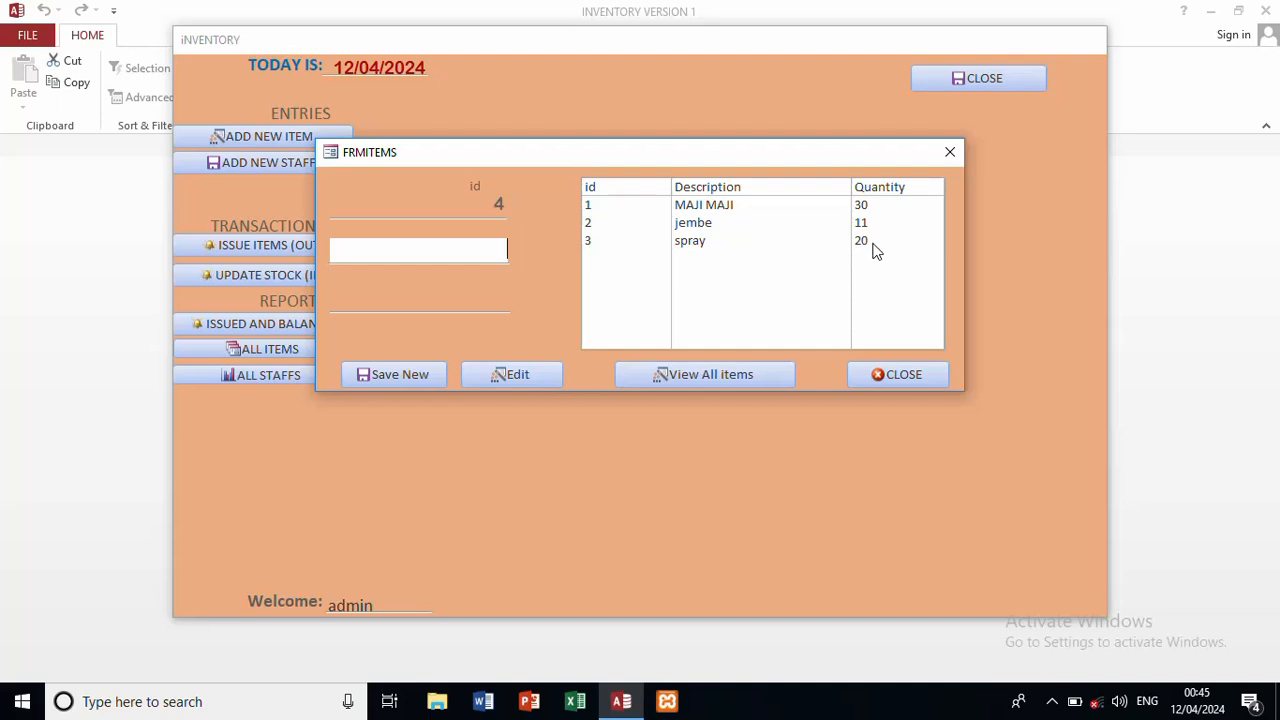
click(747, 375)
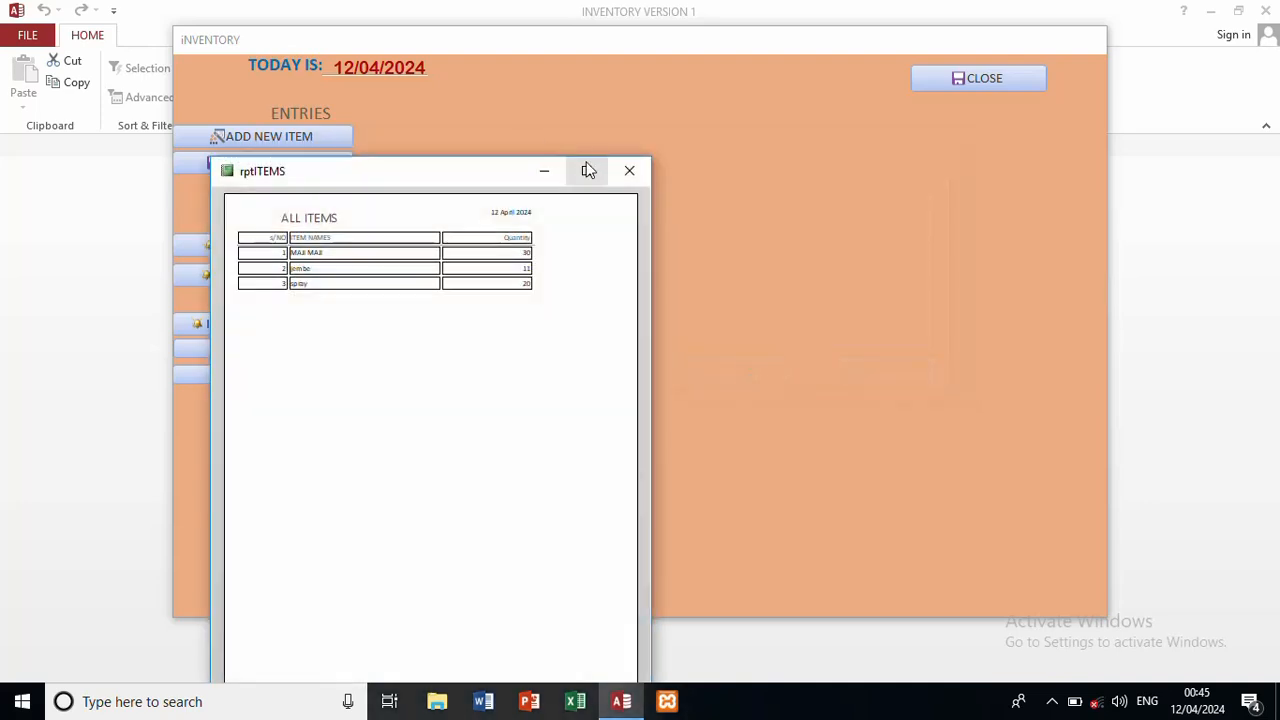
Step: Maximize the ALL ITEMS report to review it, then close it
click(588, 171)
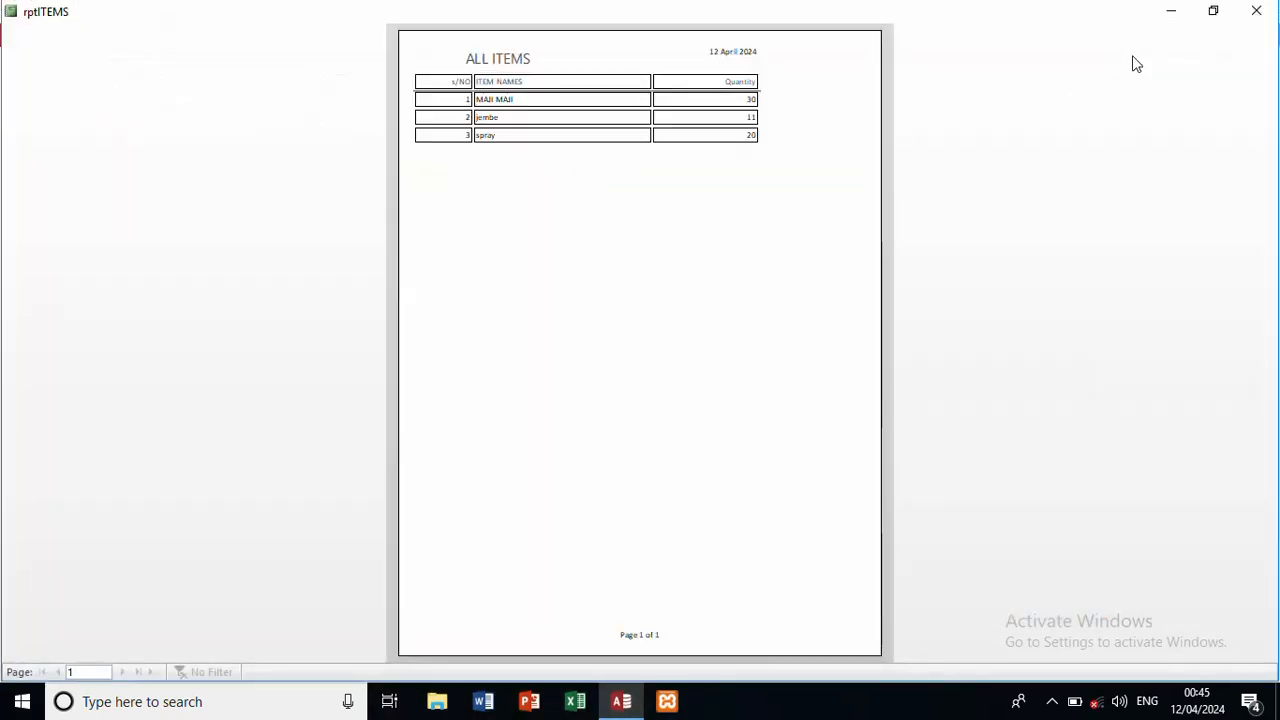
click(1257, 11)
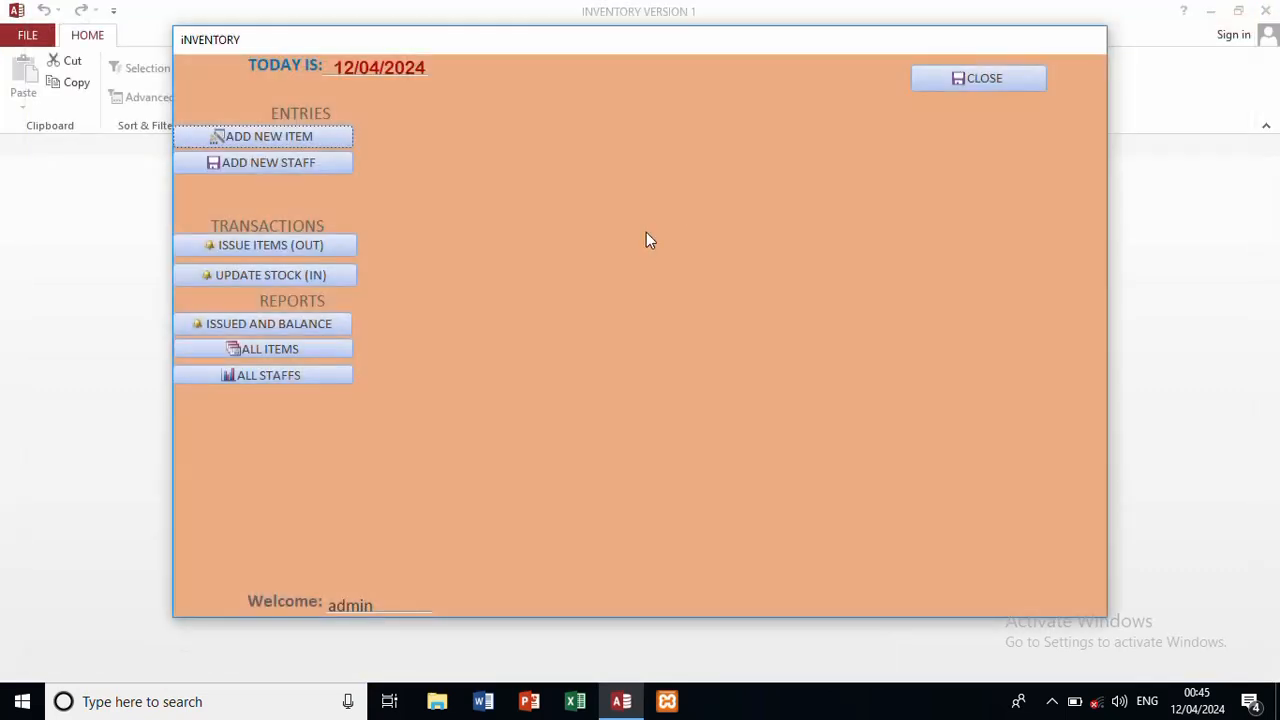
Step: Save a staff member's full name, designation CLEANERS and contact number, then close the staff form
click(309, 166)
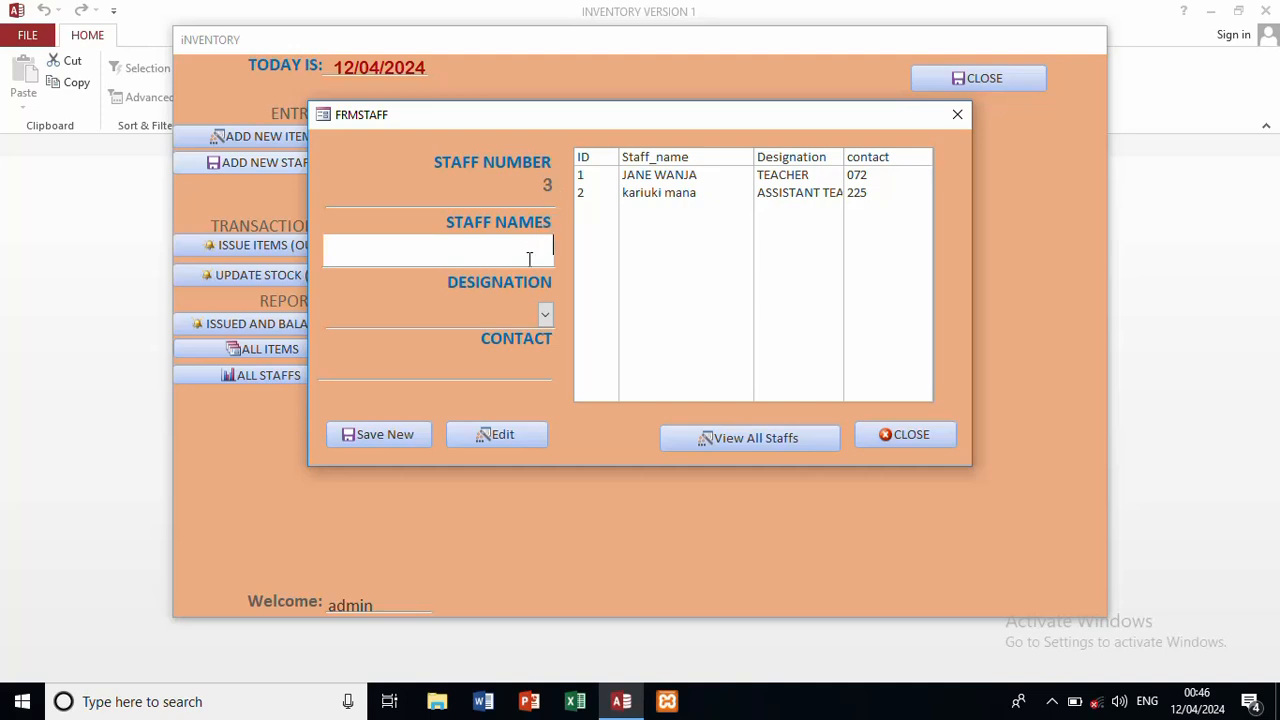
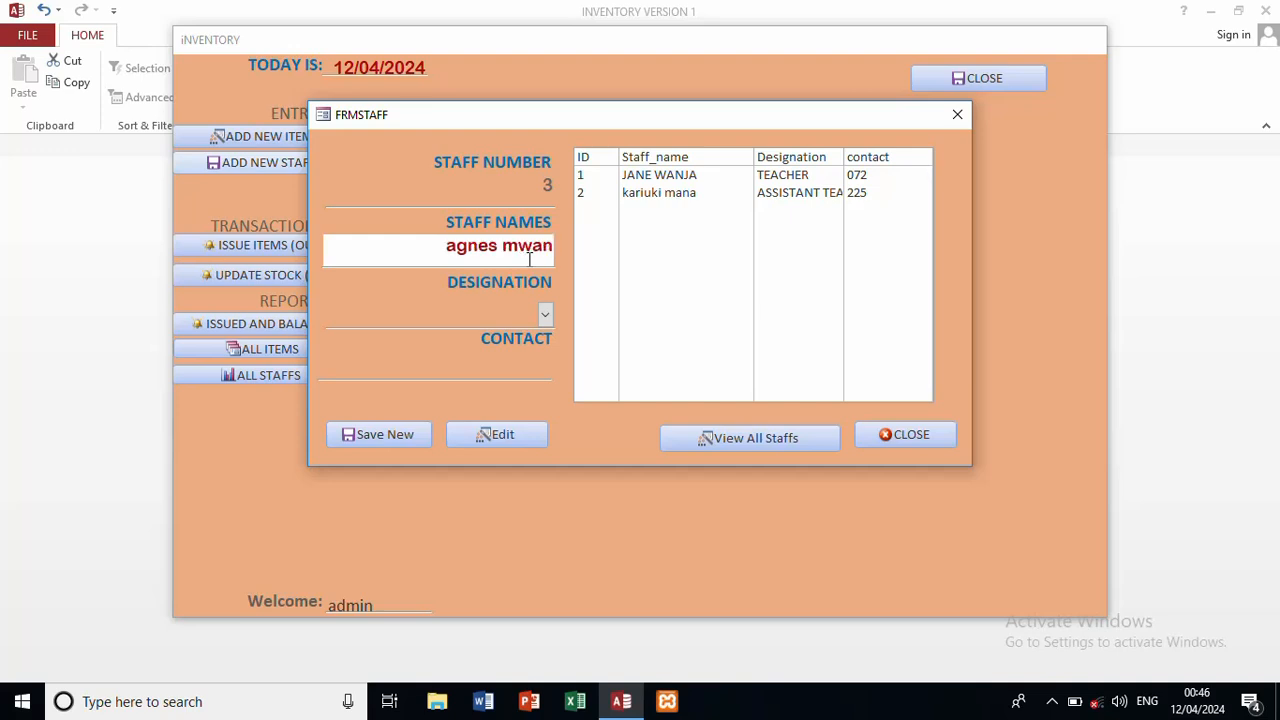
click(546, 314)
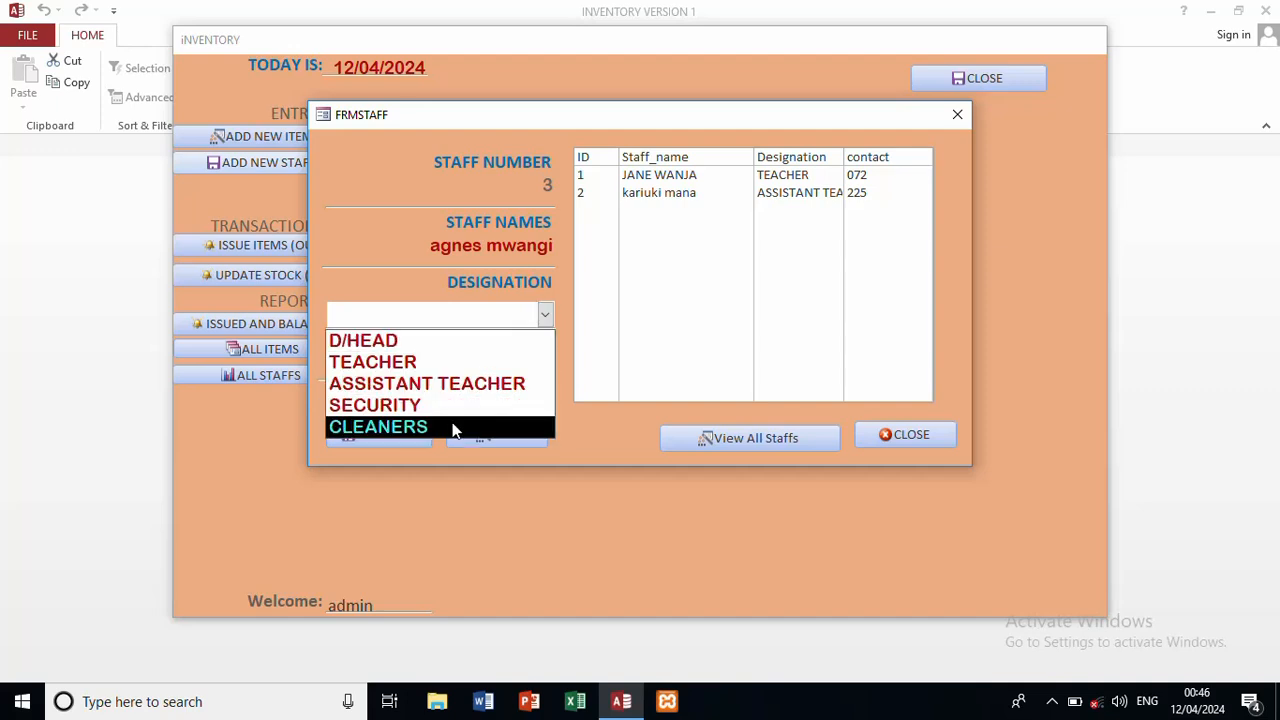
click(451, 428)
click(512, 368)
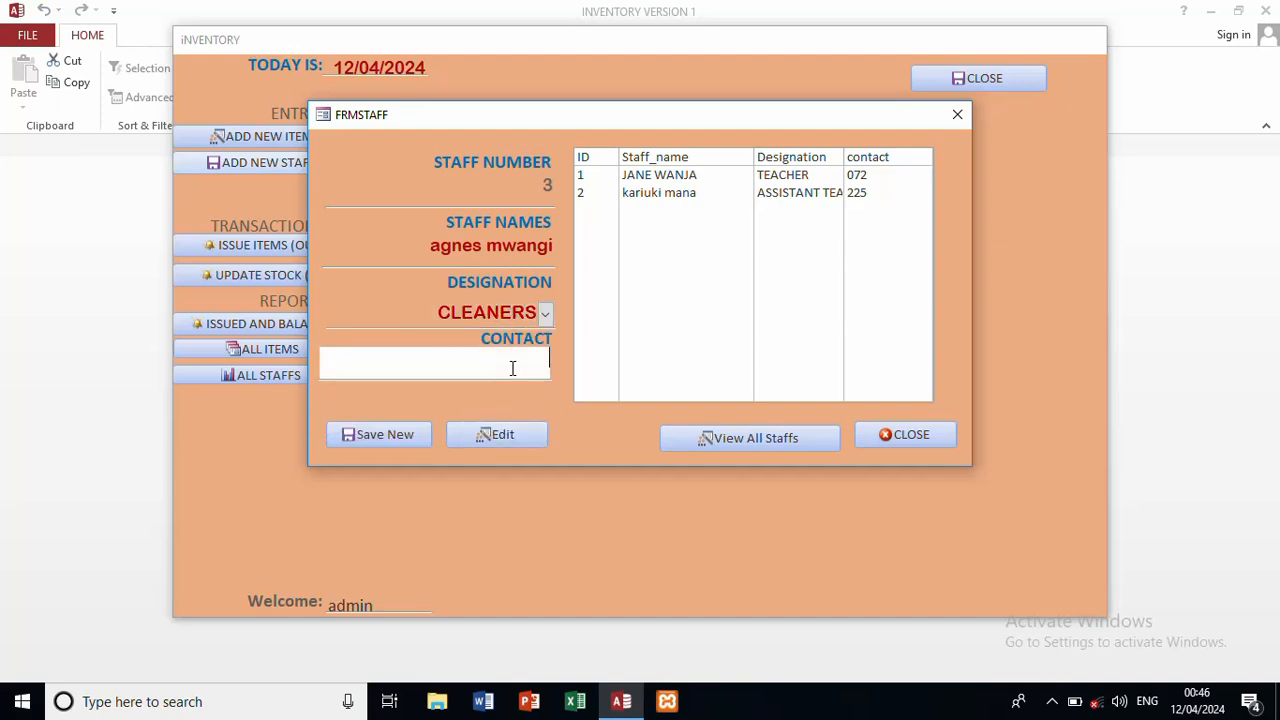
text(235)
click(365, 437)
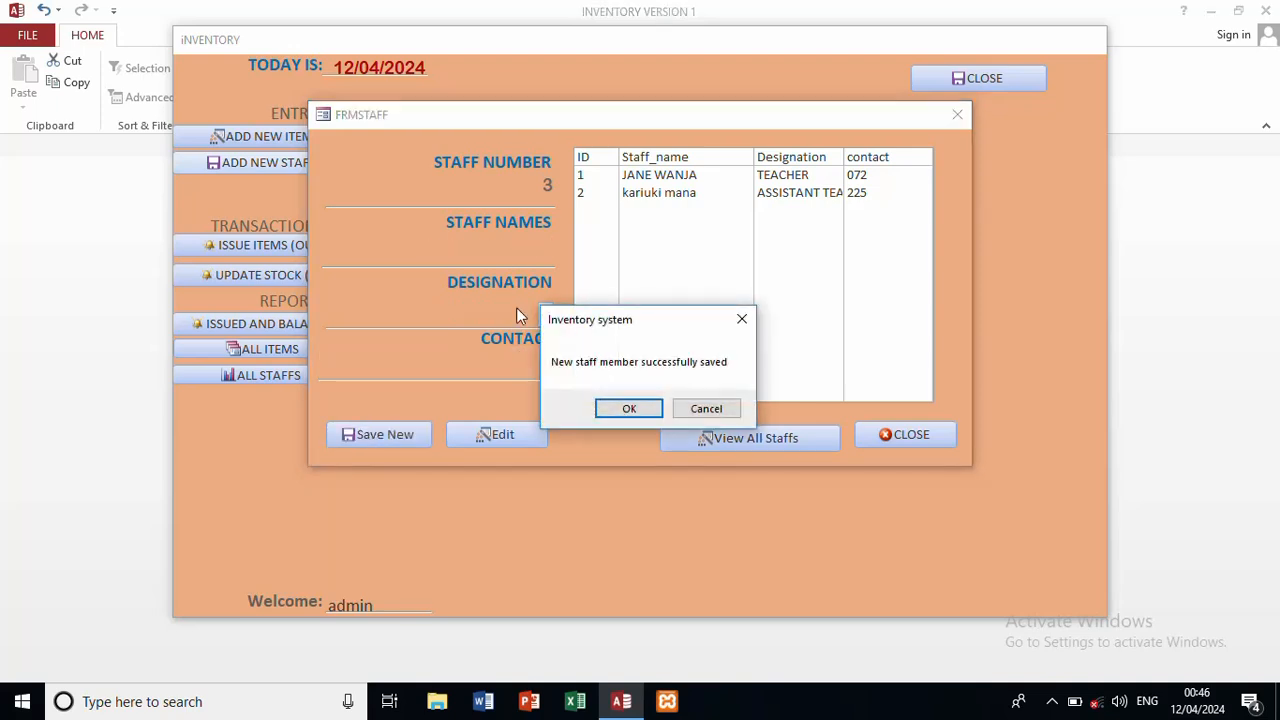
click(636, 409)
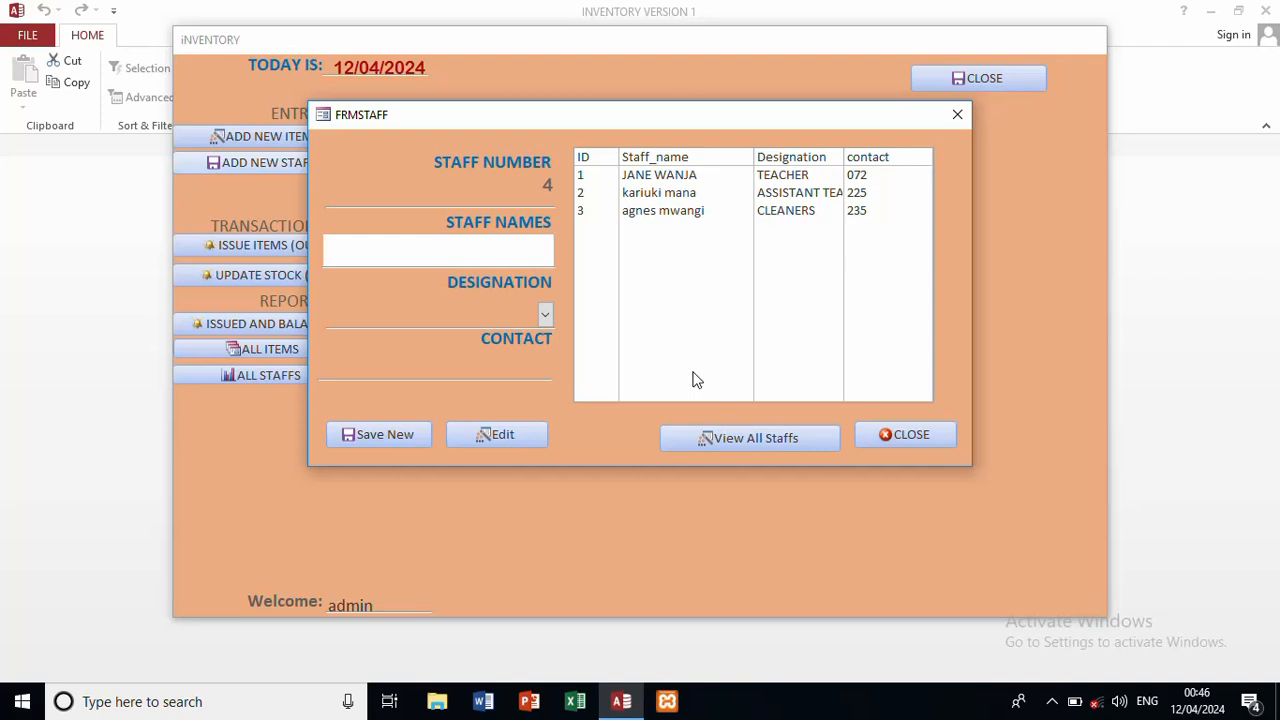
click(680, 217)
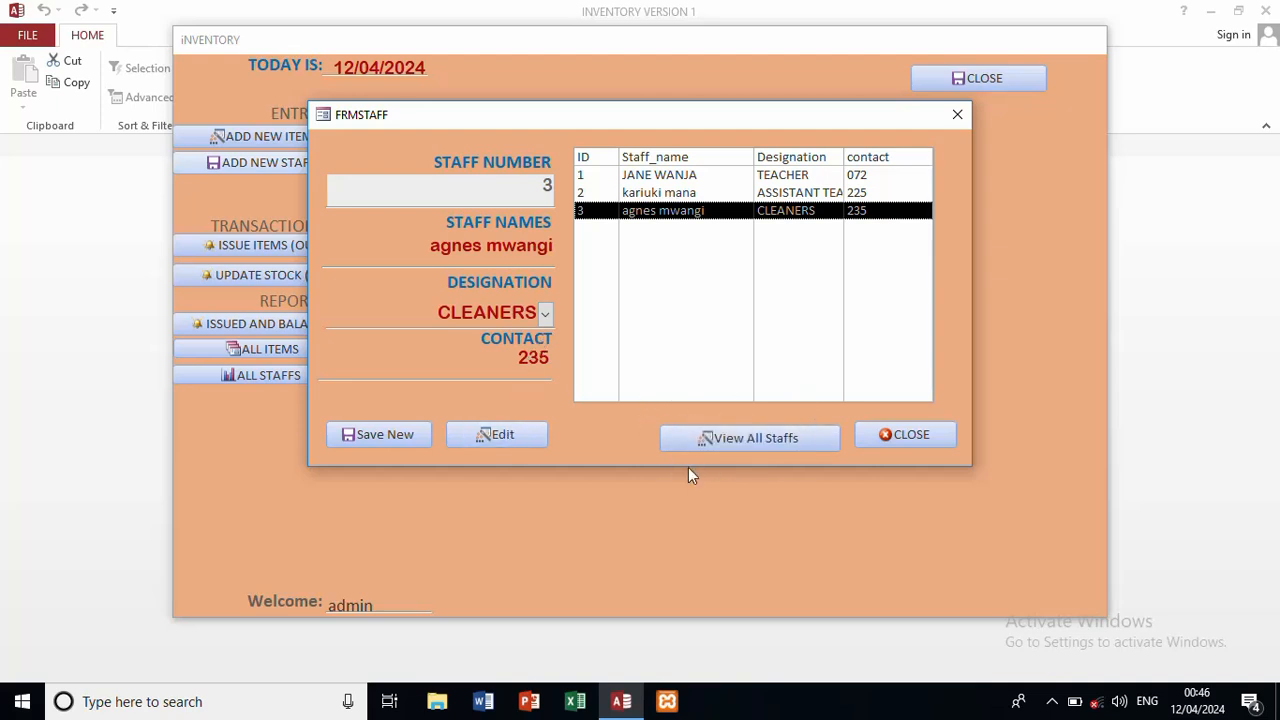
click(912, 435)
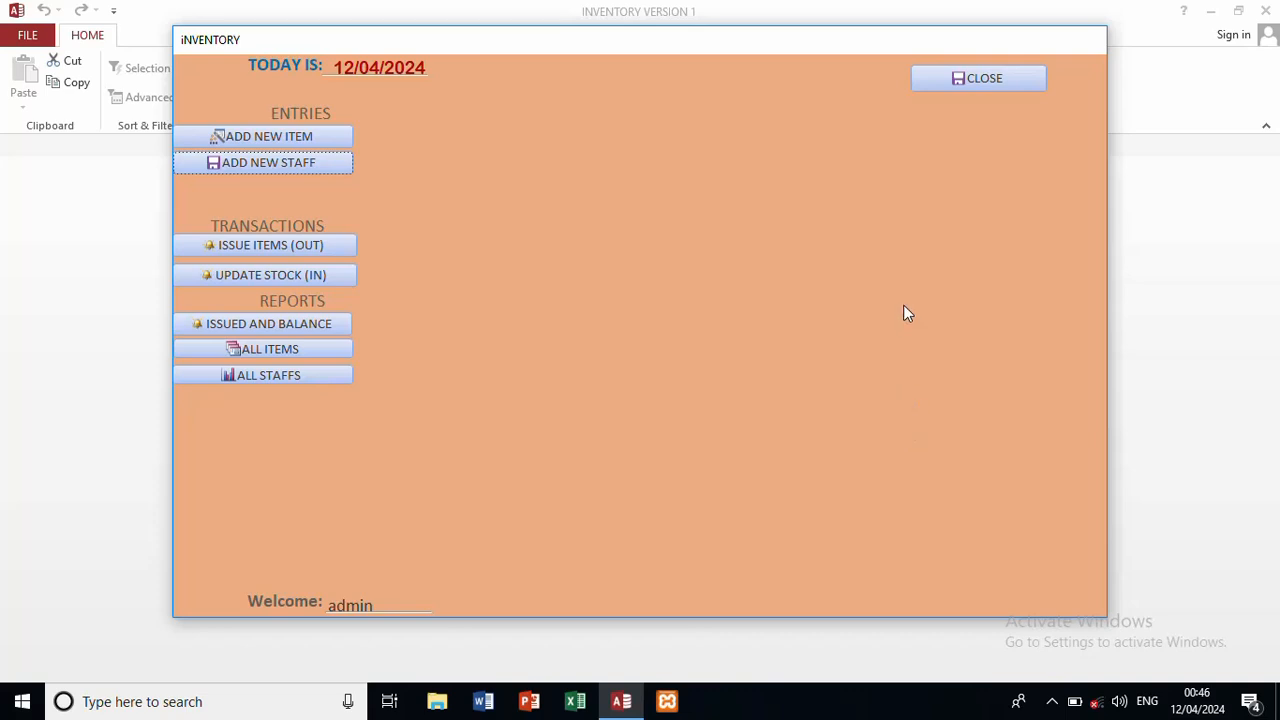
Step: Issue 10 units of spray (item 3) to staff member 2 and close the issue form
click(326, 248)
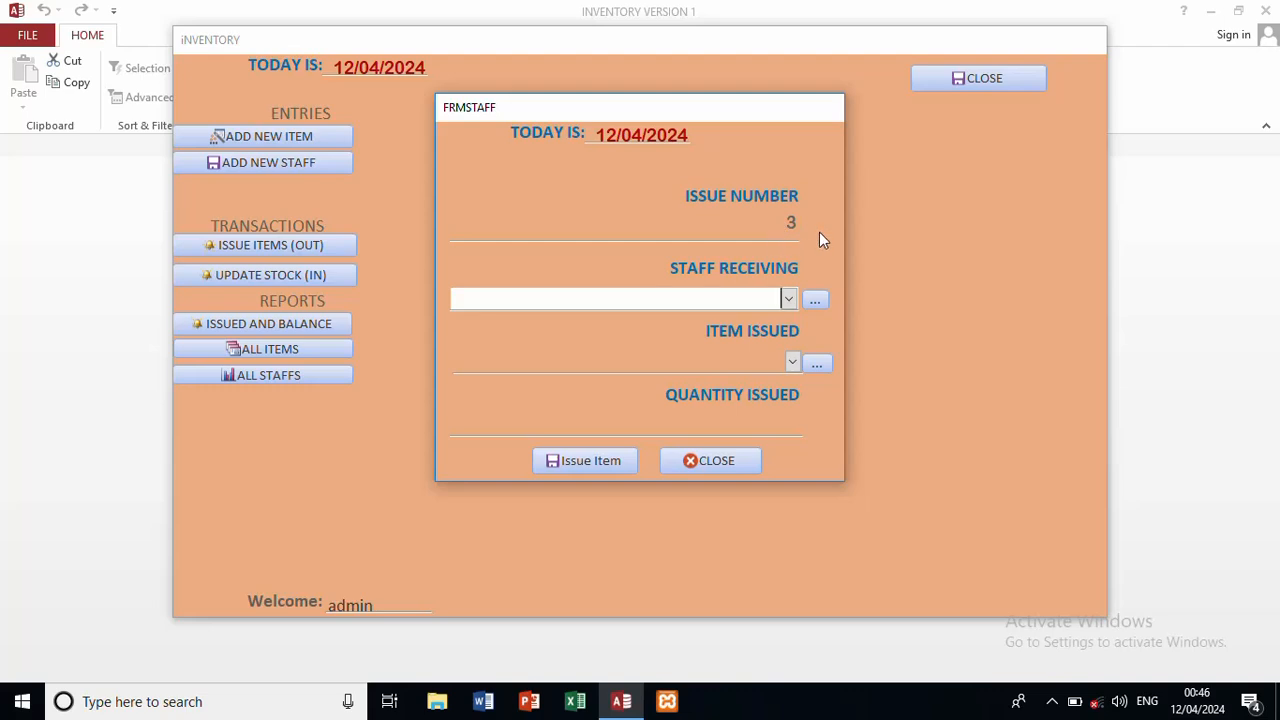
click(789, 300)
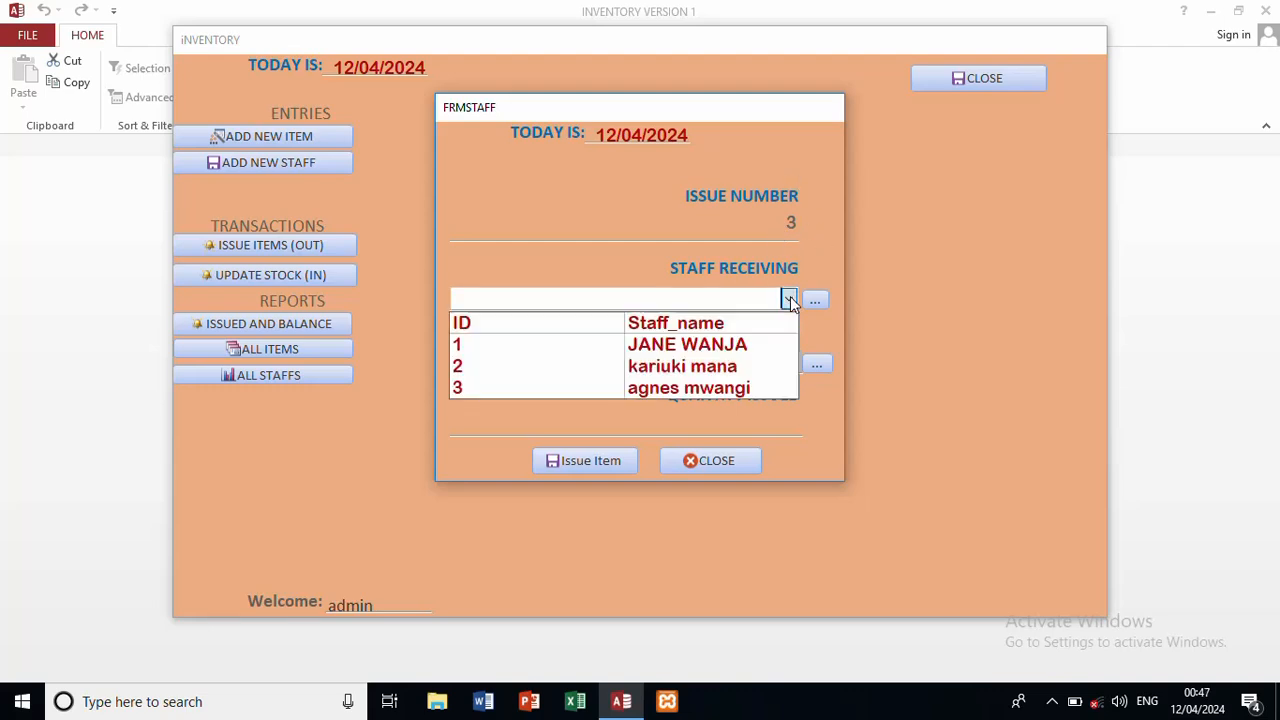
click(710, 367)
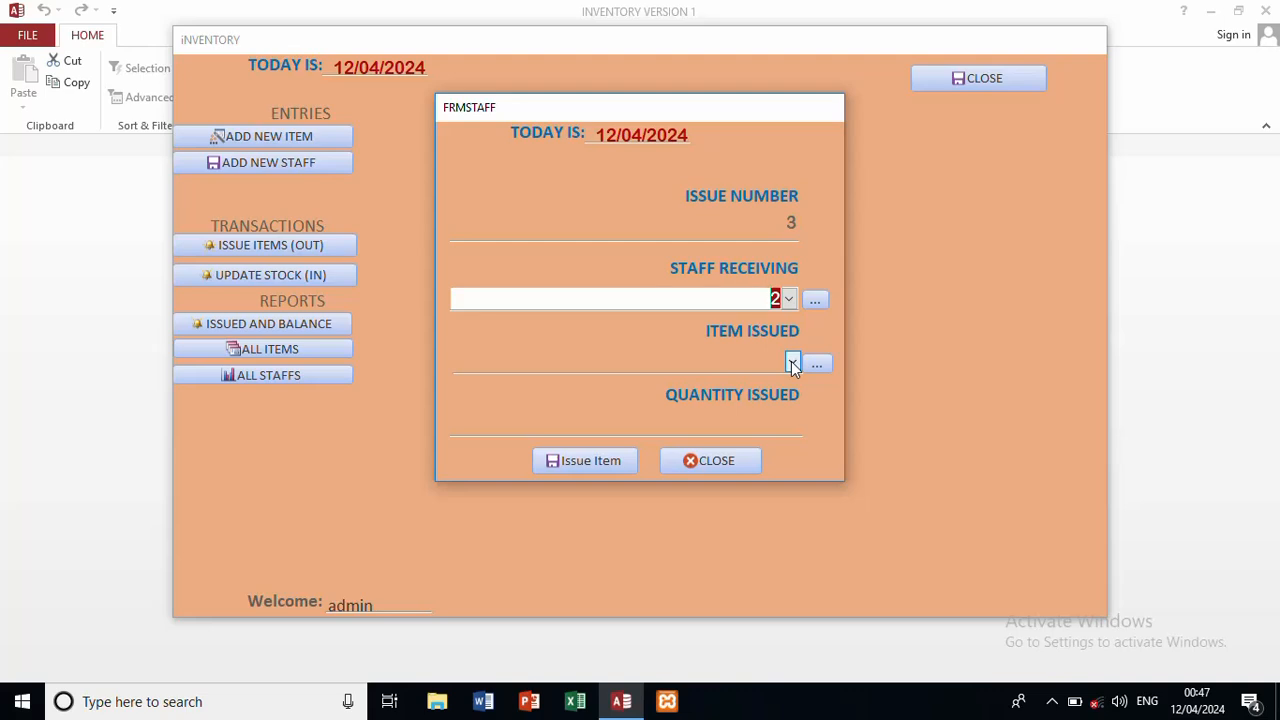
click(791, 362)
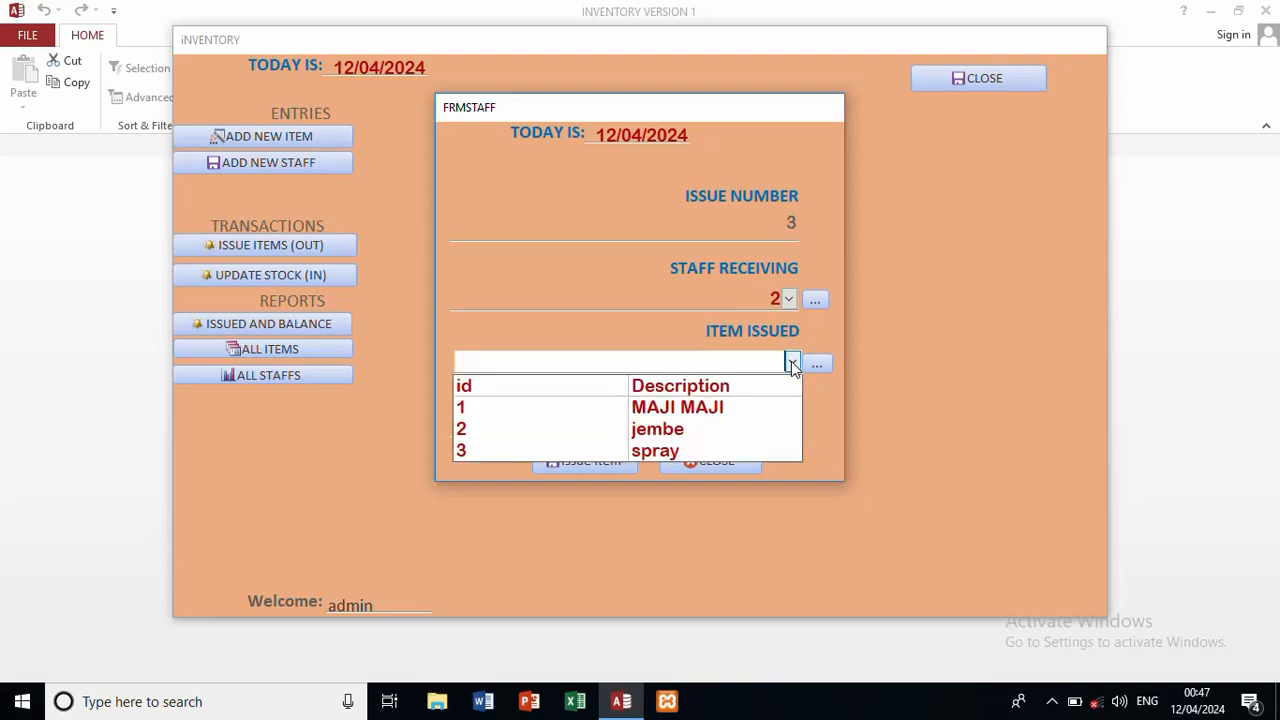
click(675, 450)
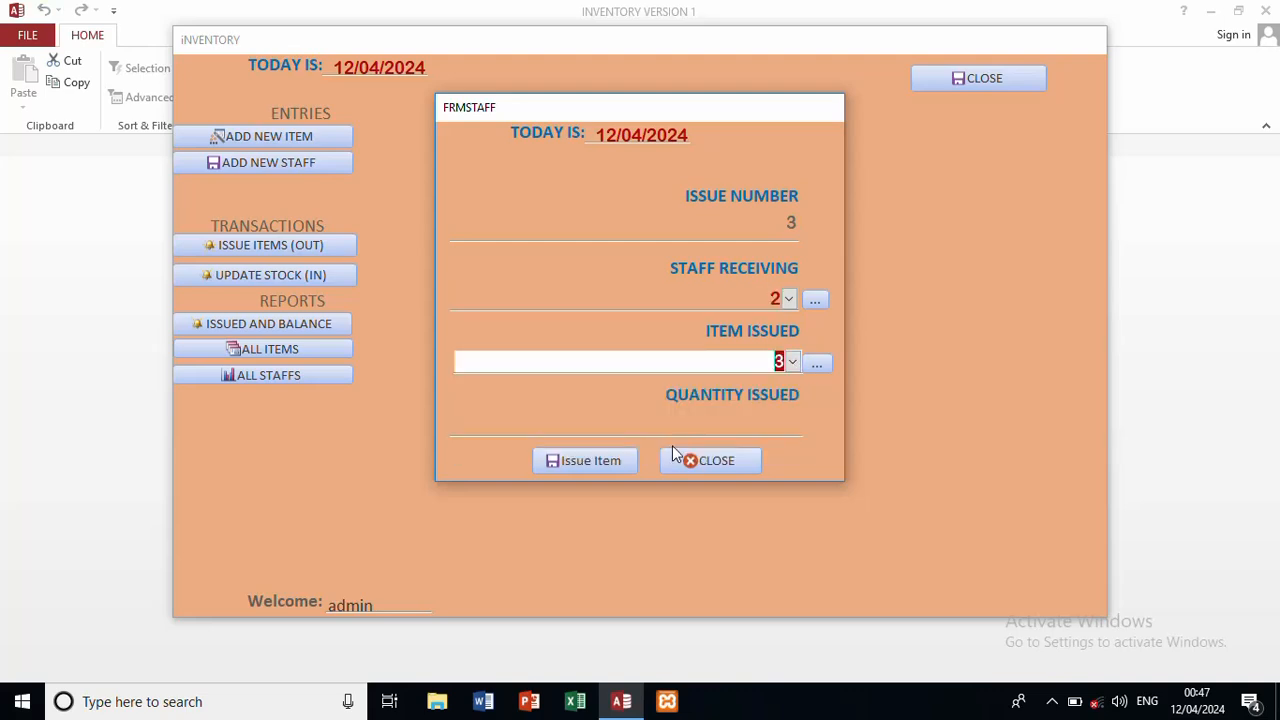
click(734, 429)
text(10)
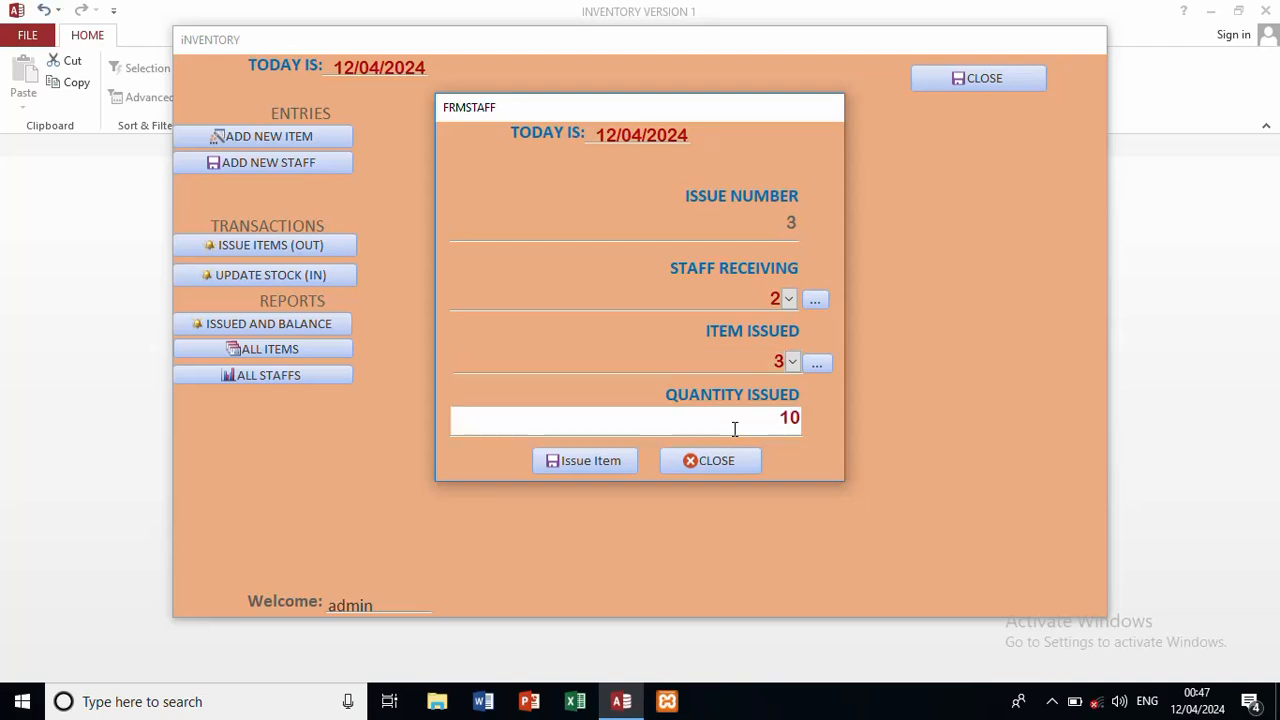
click(609, 463)
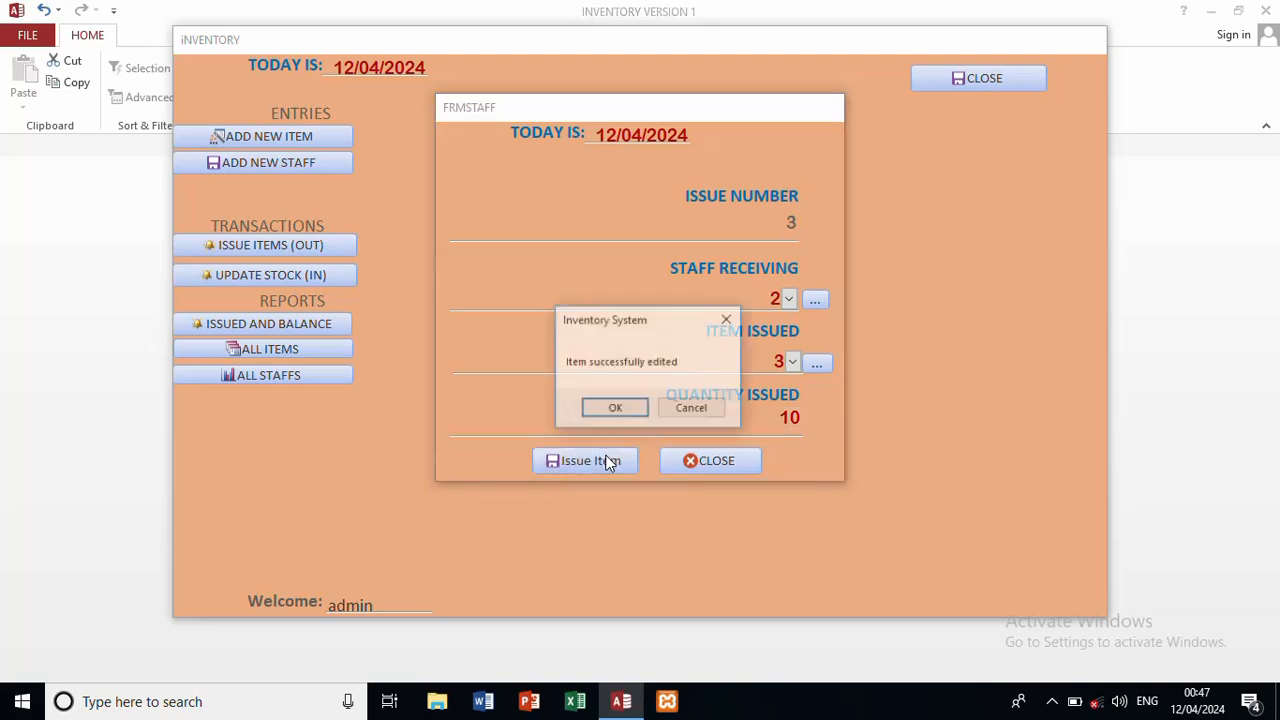
click(630, 410)
click(630, 409)
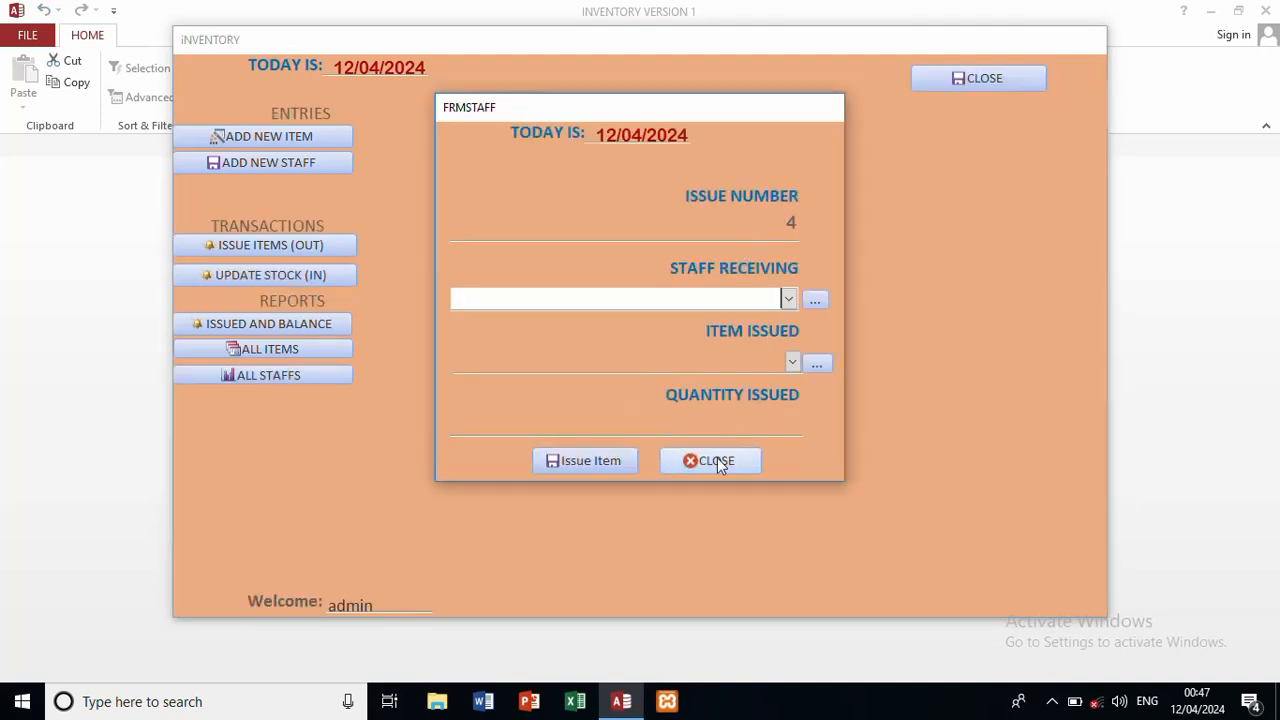
click(720, 460)
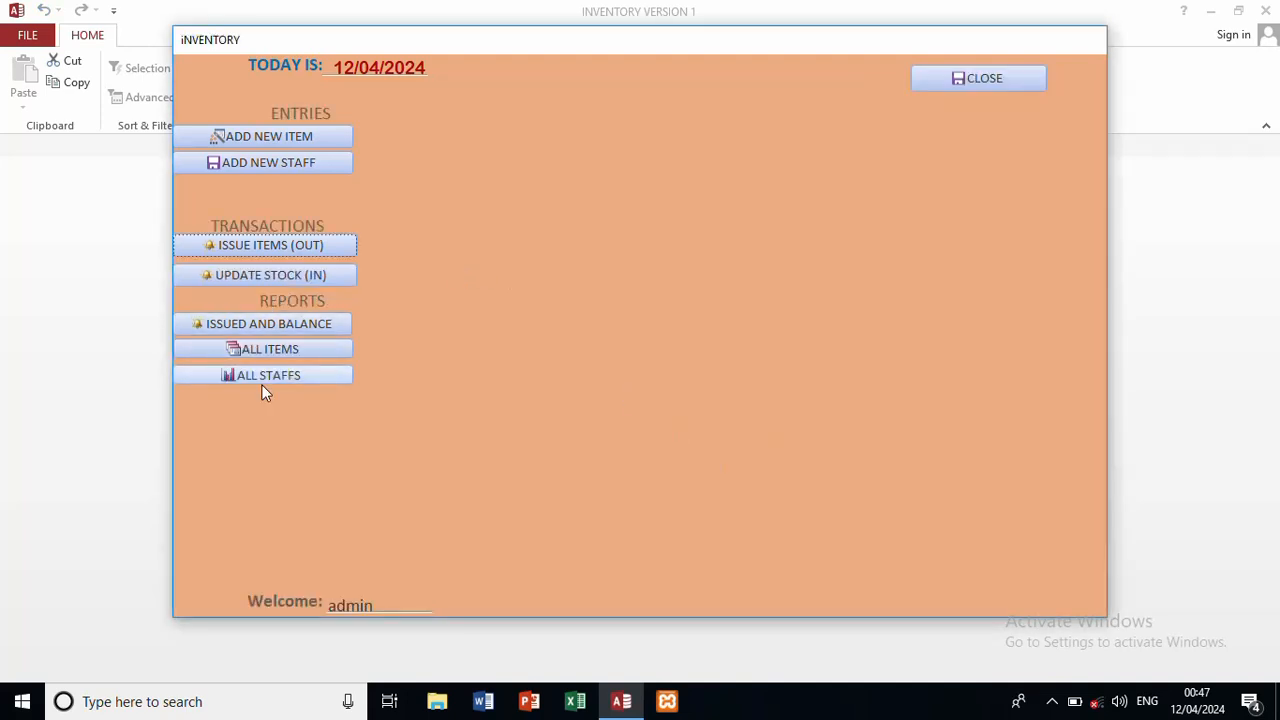
click(314, 350)
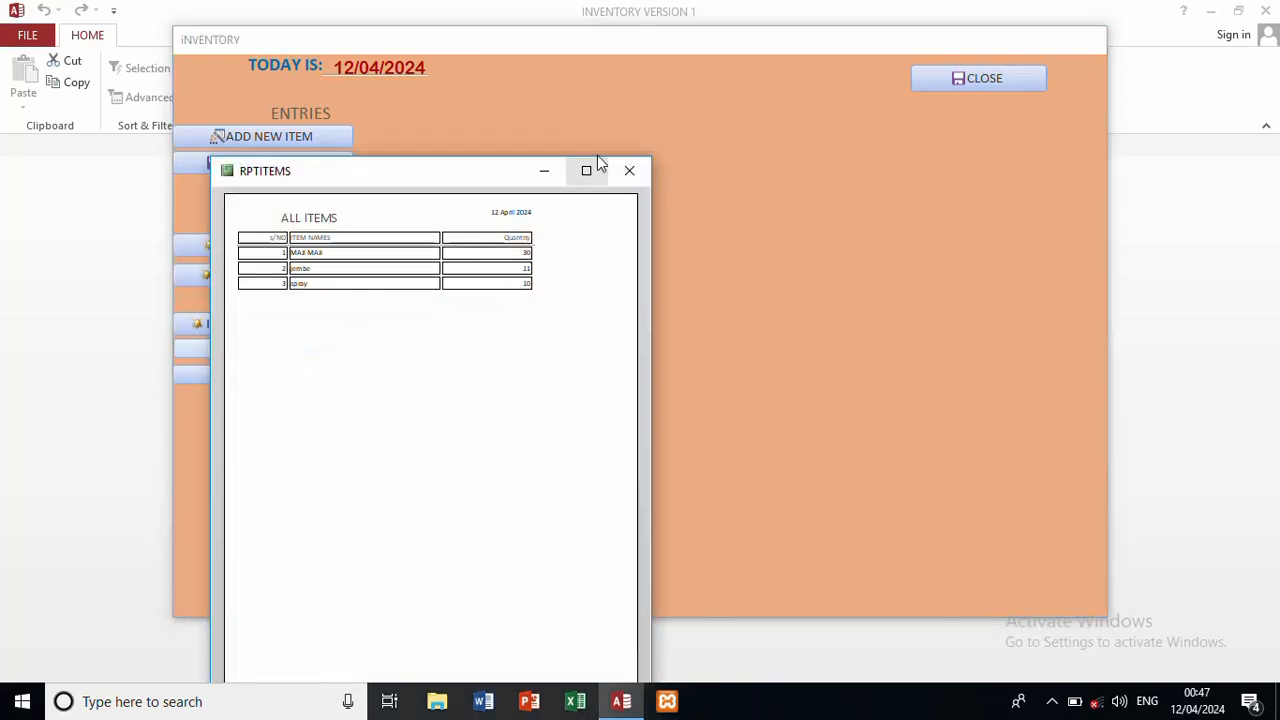
click(588, 170)
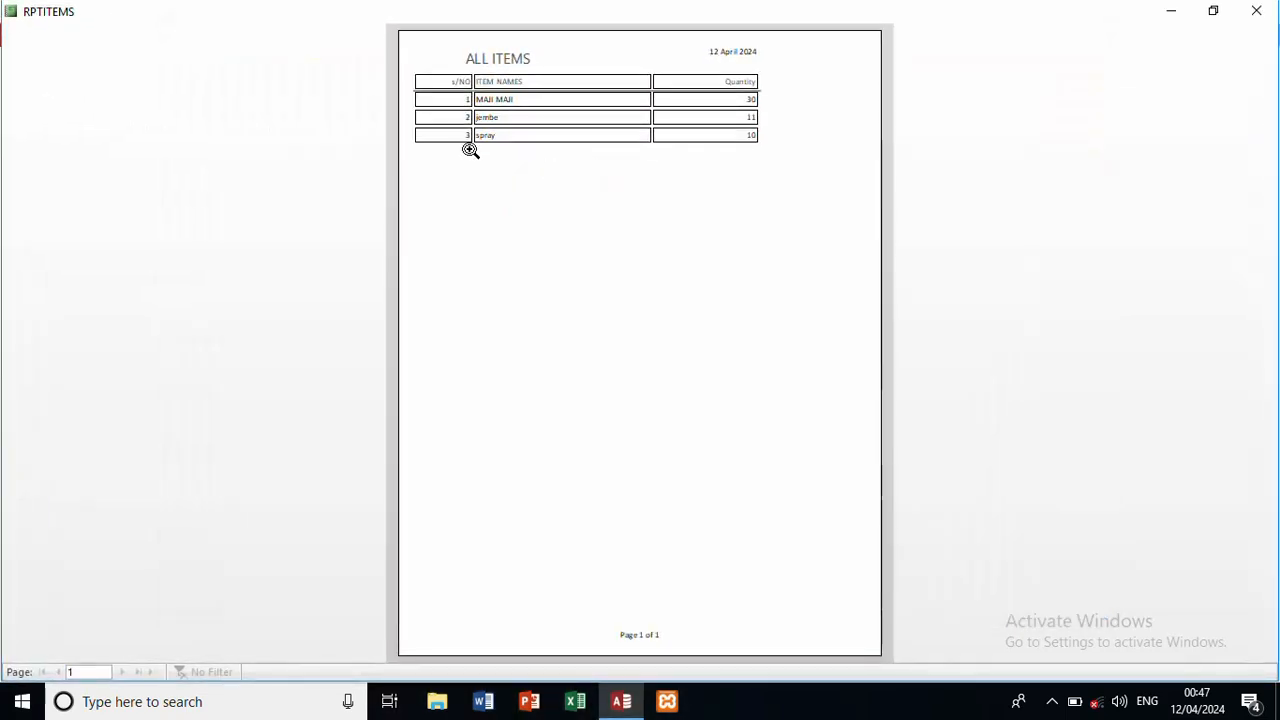
click(1256, 11)
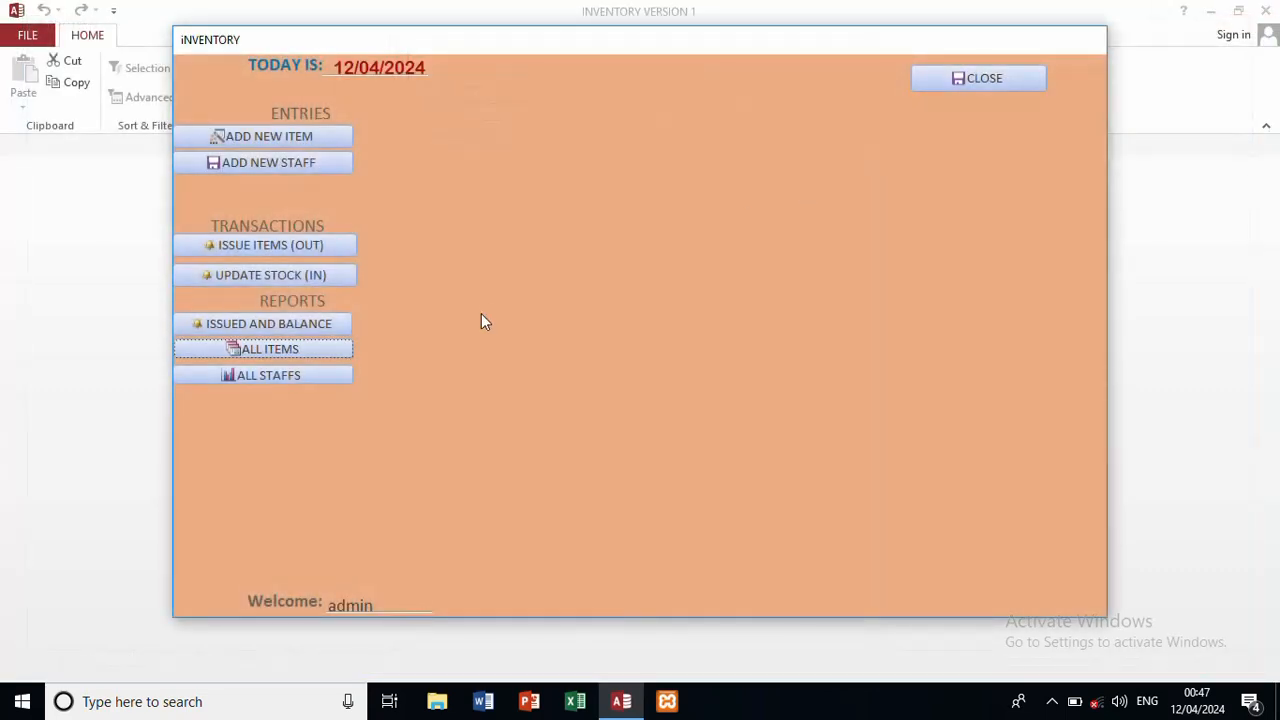
click(308, 326)
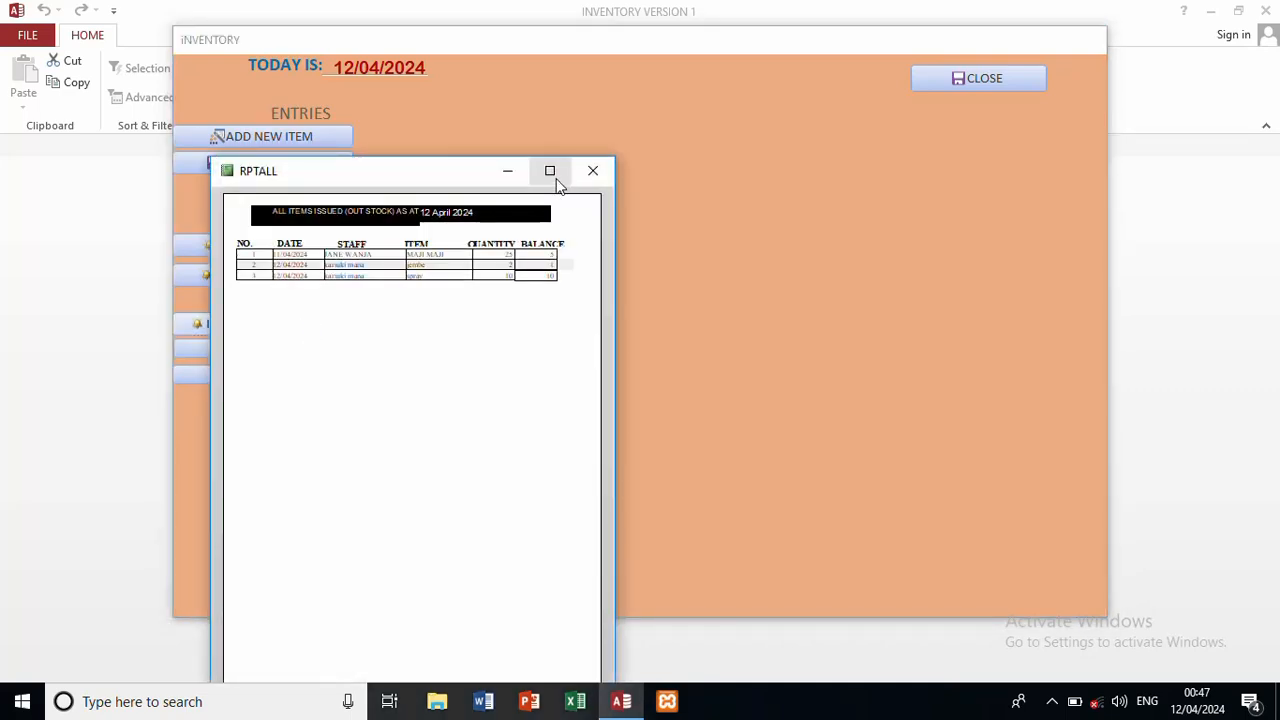
click(550, 171)
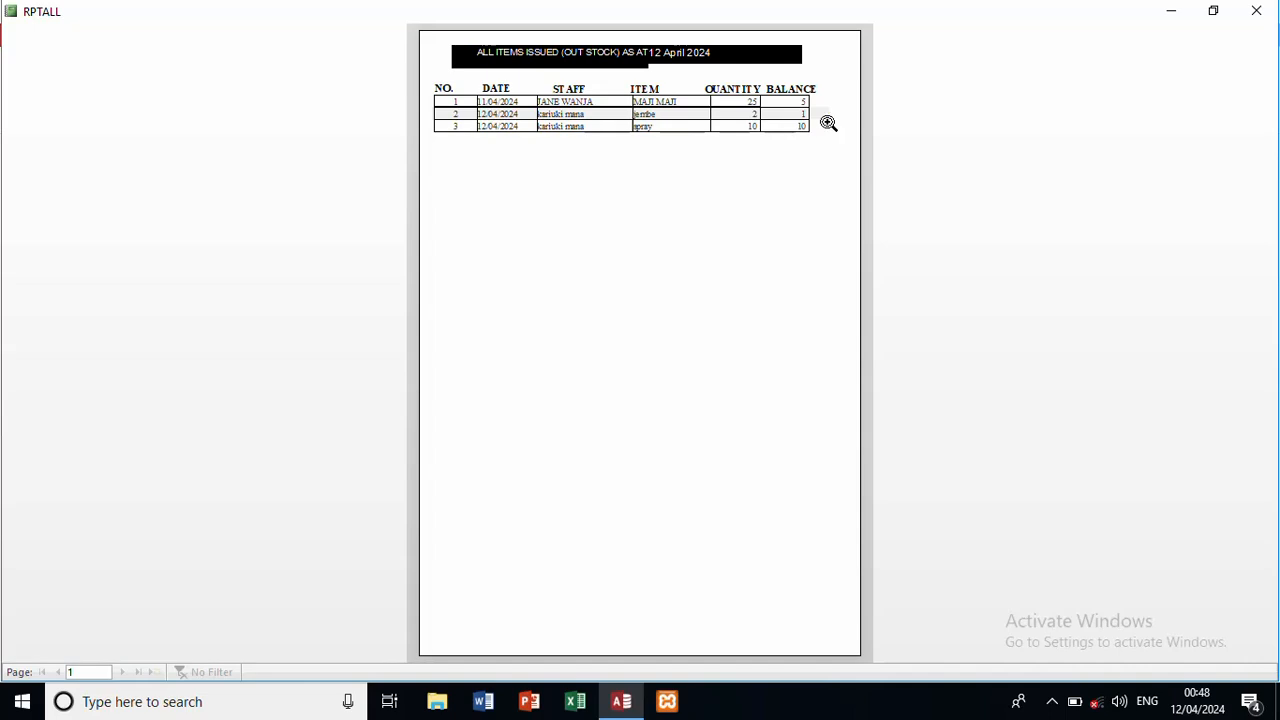
click(1256, 10)
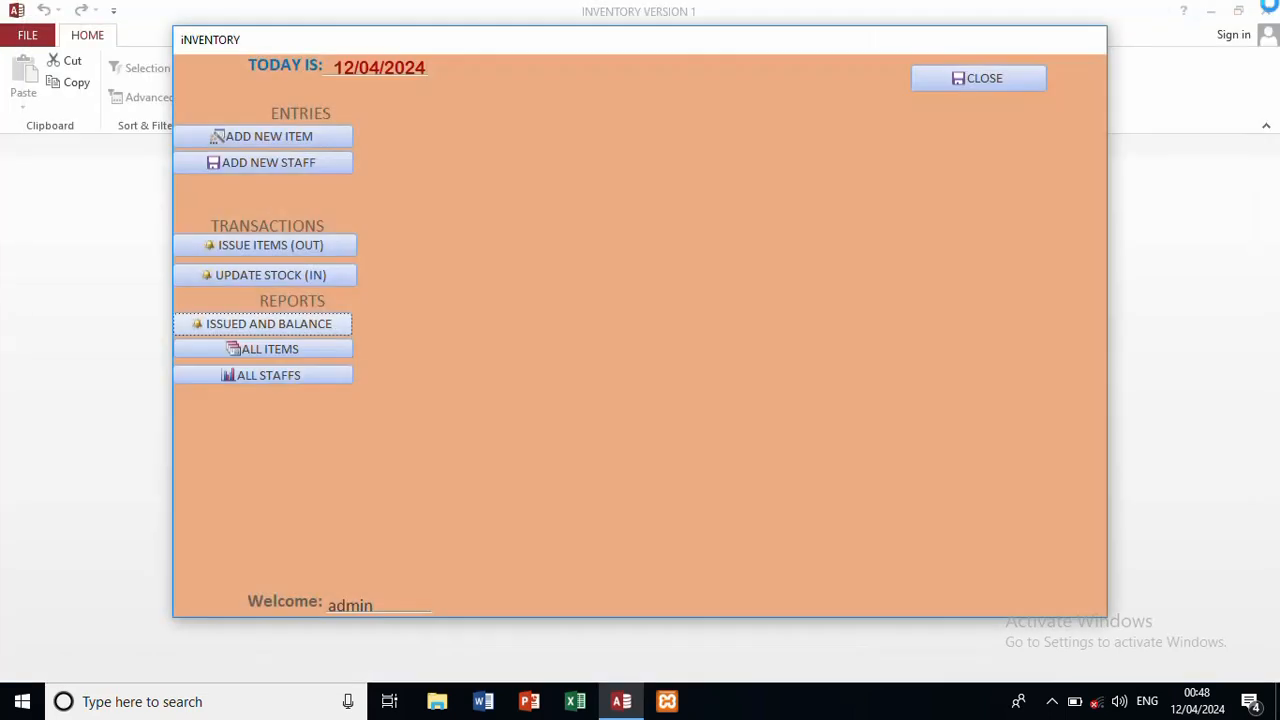
Step: Choose spray on the stock-receiving form and enter a received quantity of 105
click(301, 276)
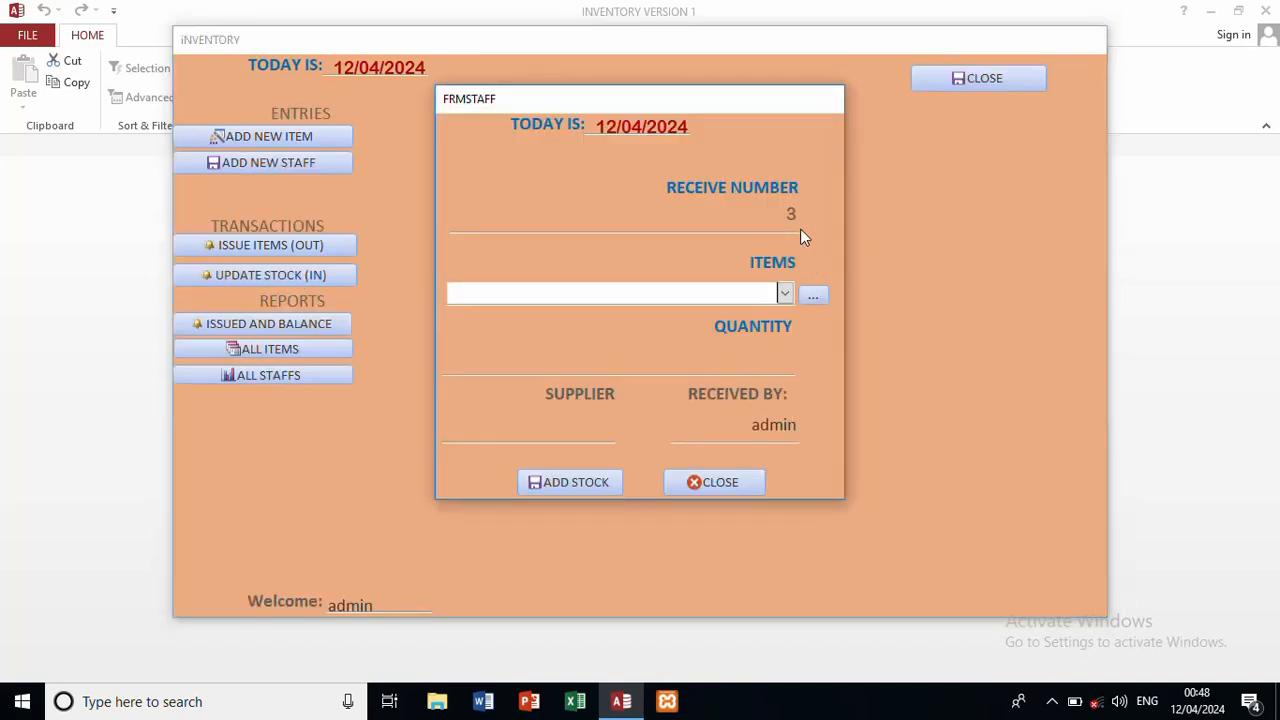
click(788, 296)
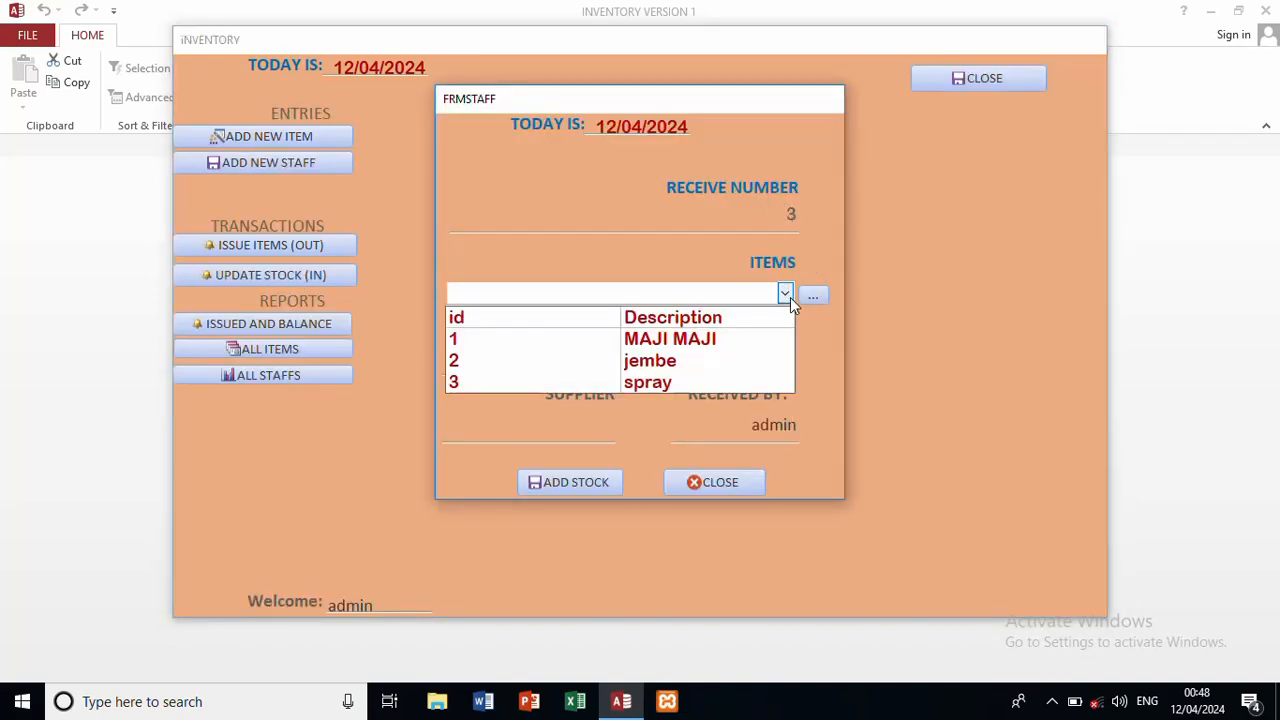
click(678, 383)
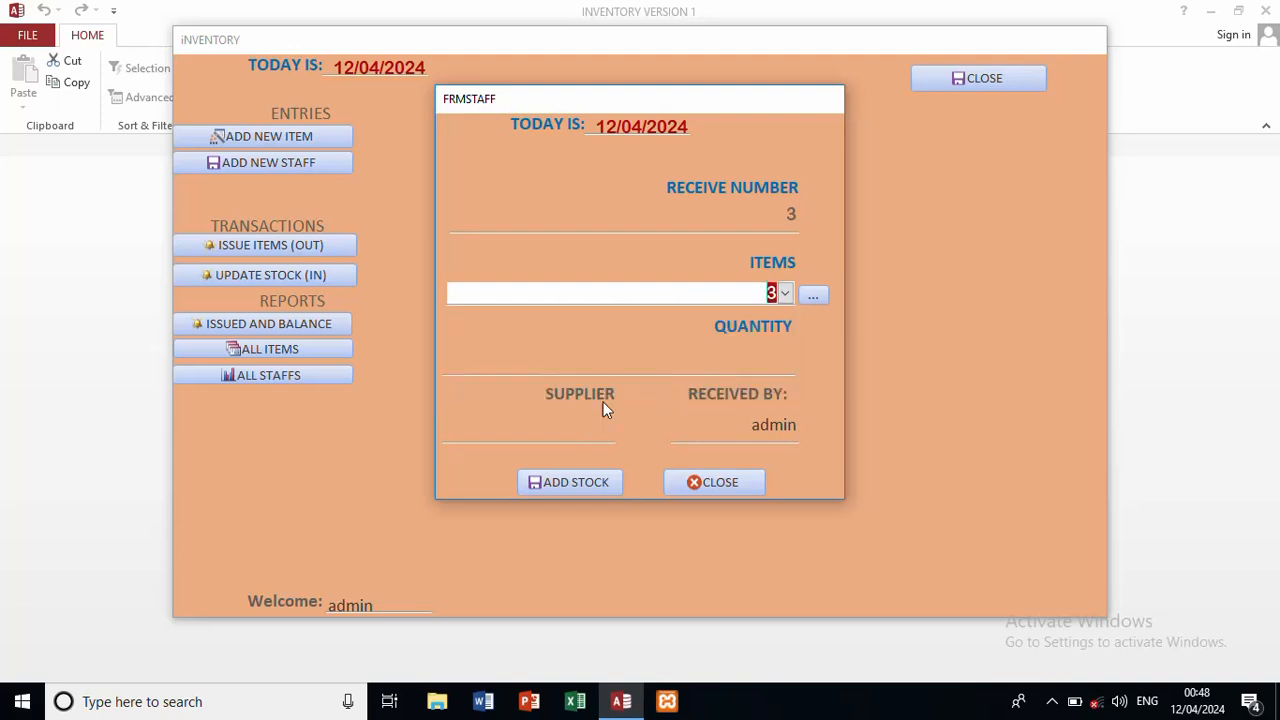
click(655, 361)
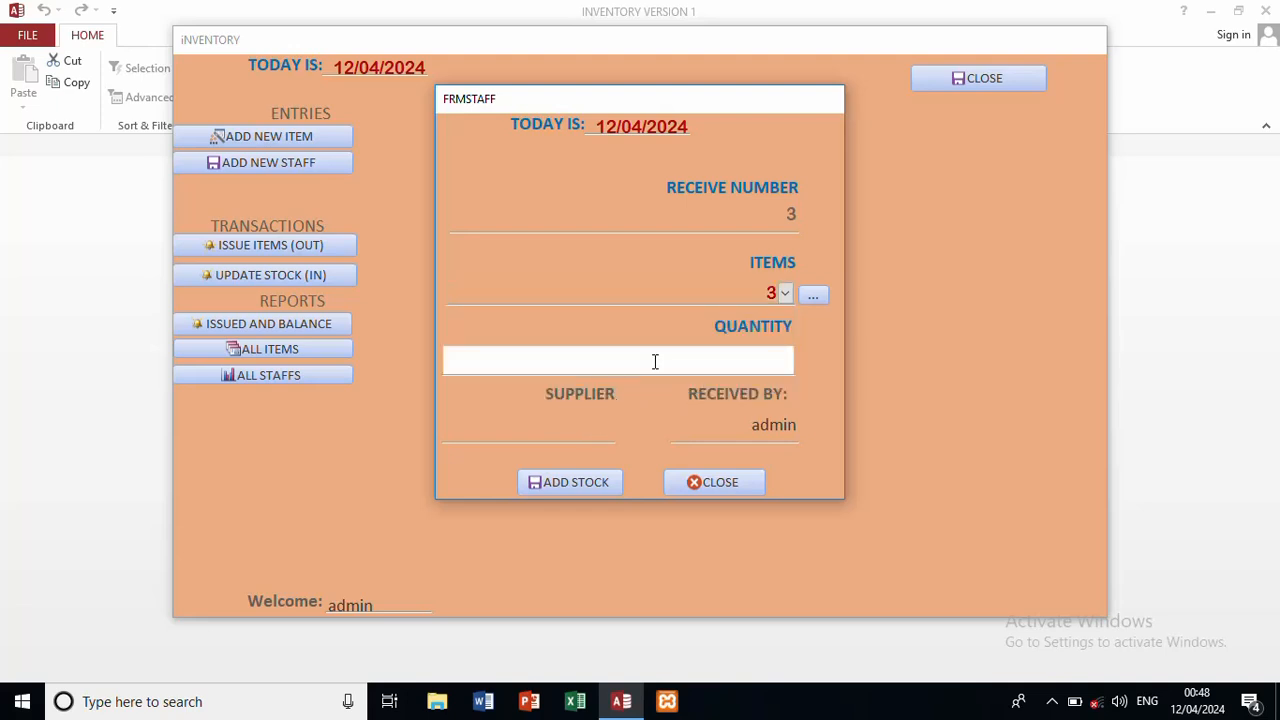
text(15)
key(BackSpace)
key(BackSpace)
text(105)
Step: Enter supplier hdf, save the stock receipt, and open the All Items report
click(522, 432)
text(hdf)
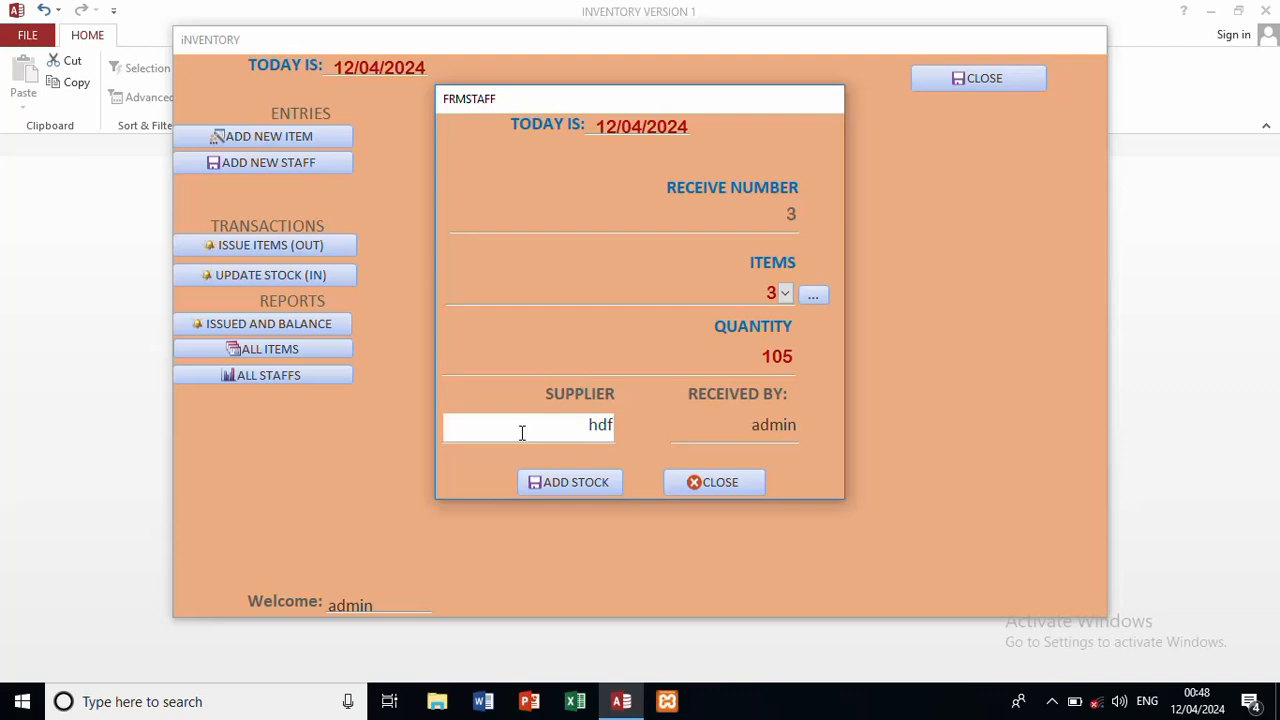
click(570, 482)
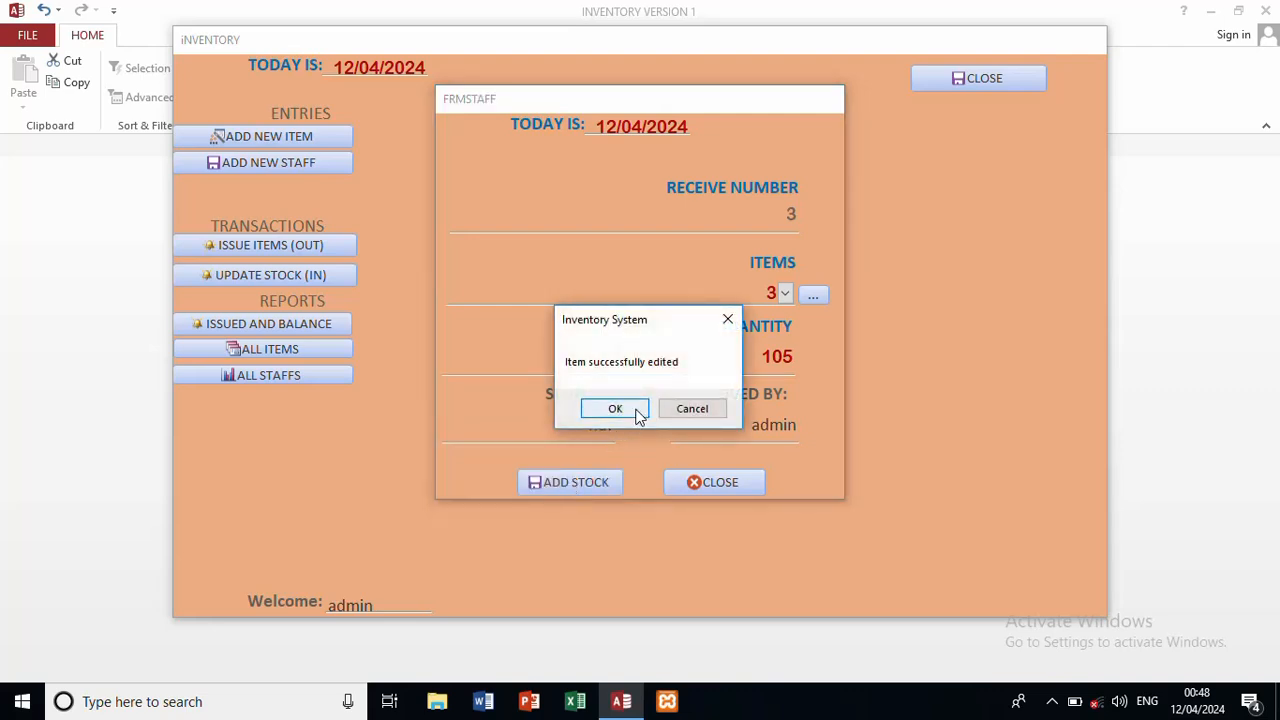
click(637, 412)
click(615, 410)
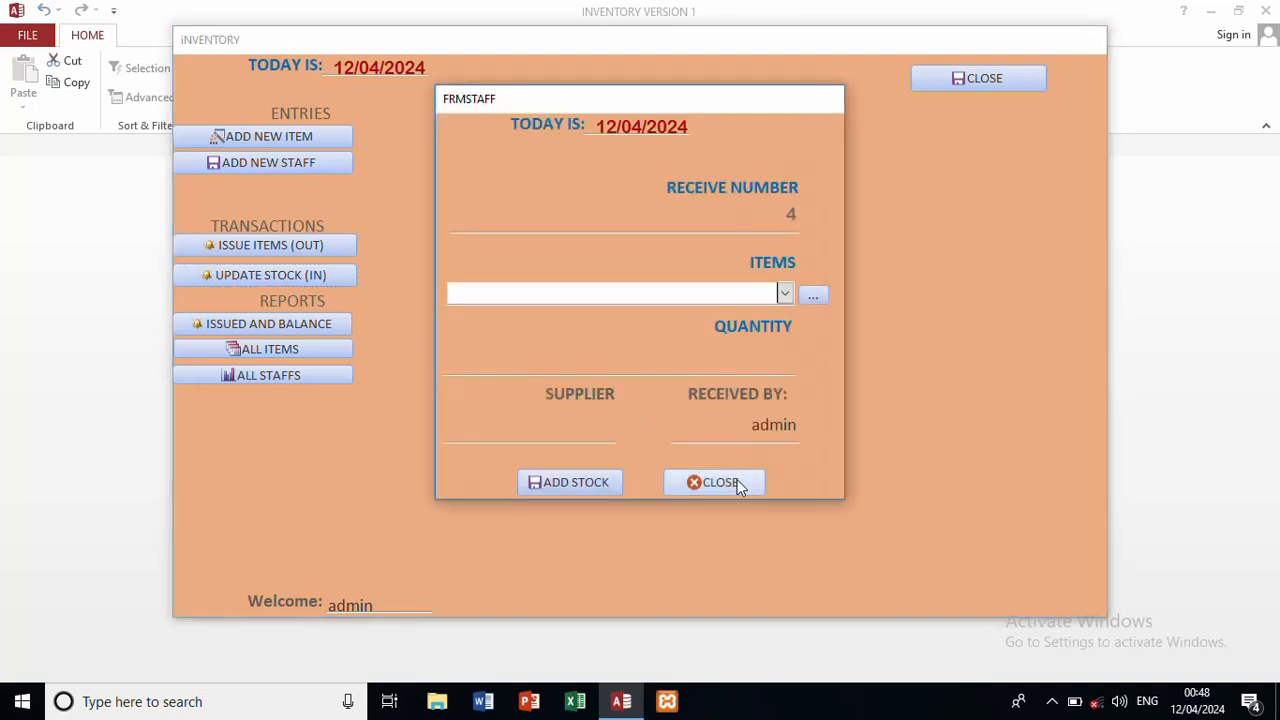
click(739, 485)
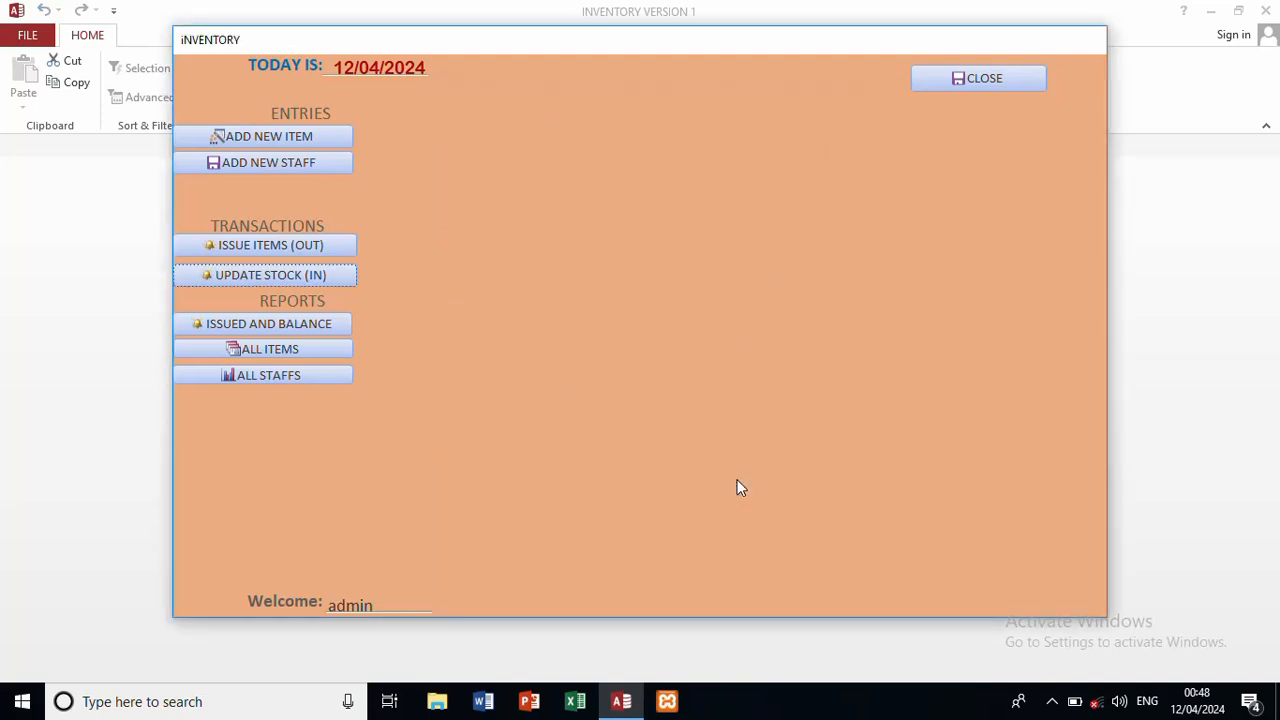
click(307, 351)
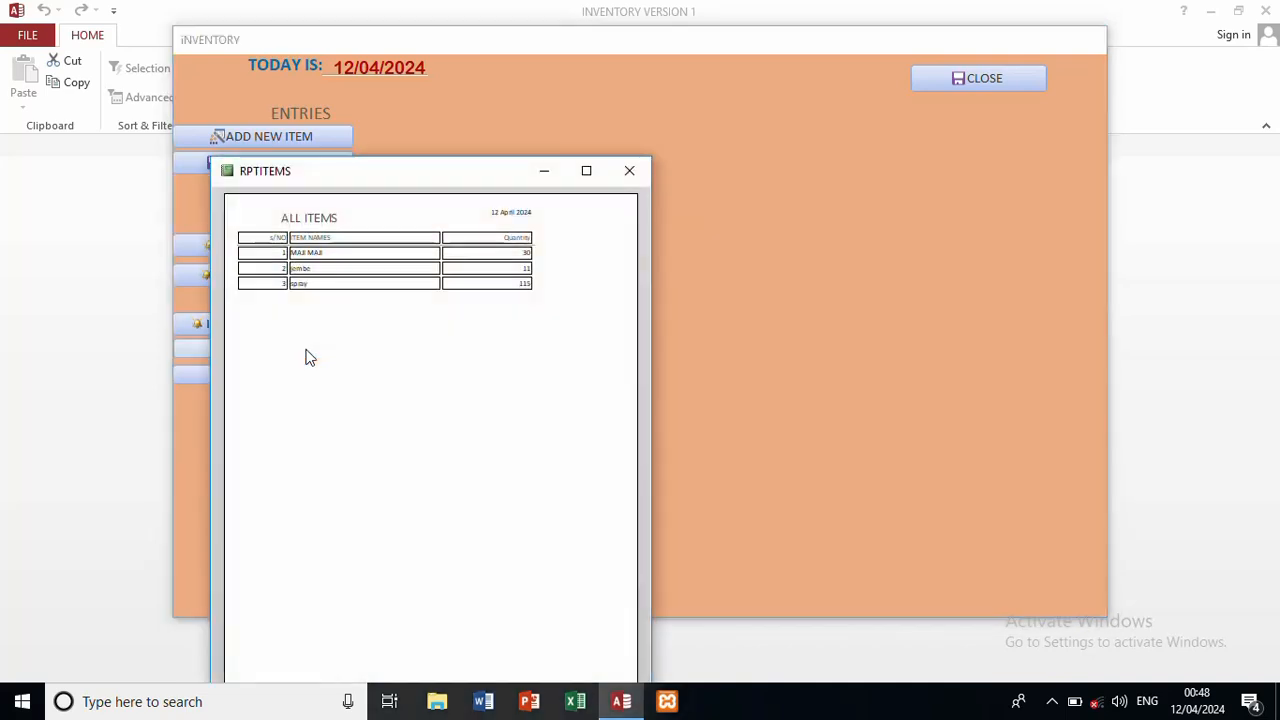
Step: Maximize the ALL ITEMS report to check spray's updated quantity
click(586, 171)
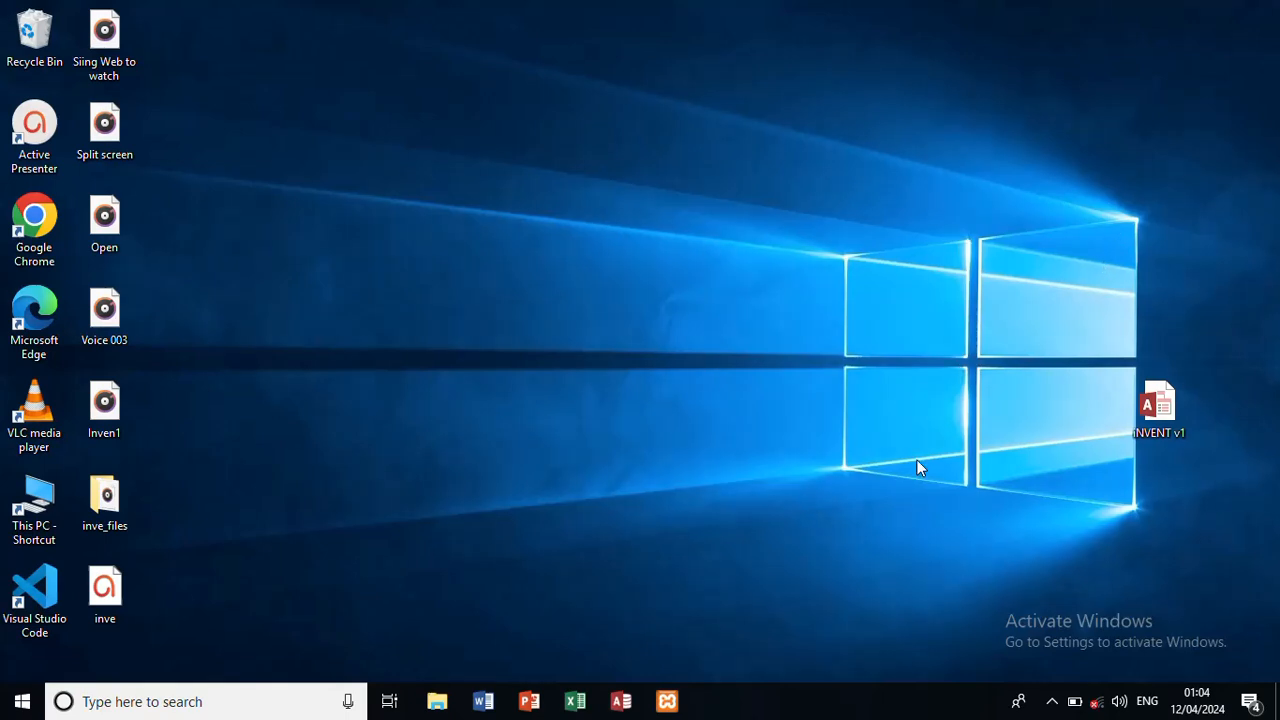
Step: Launch Access and create a blank desktop database named inventory
click(621, 701)
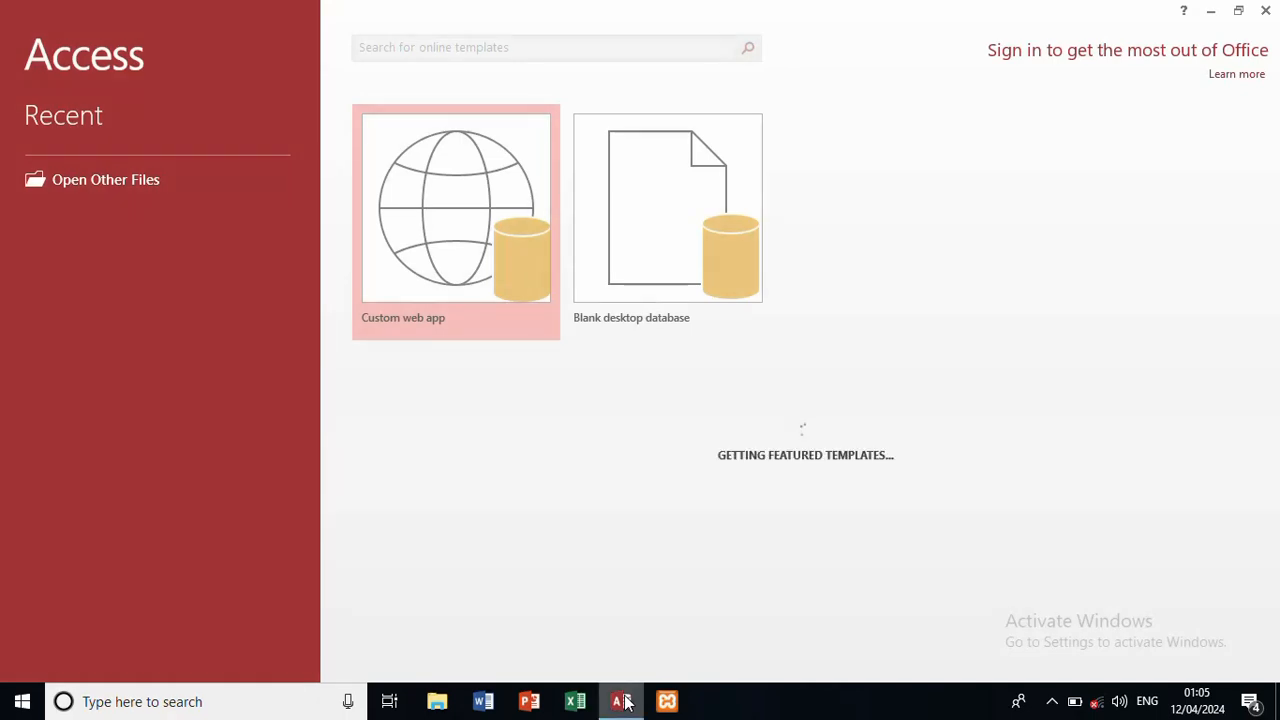
click(657, 231)
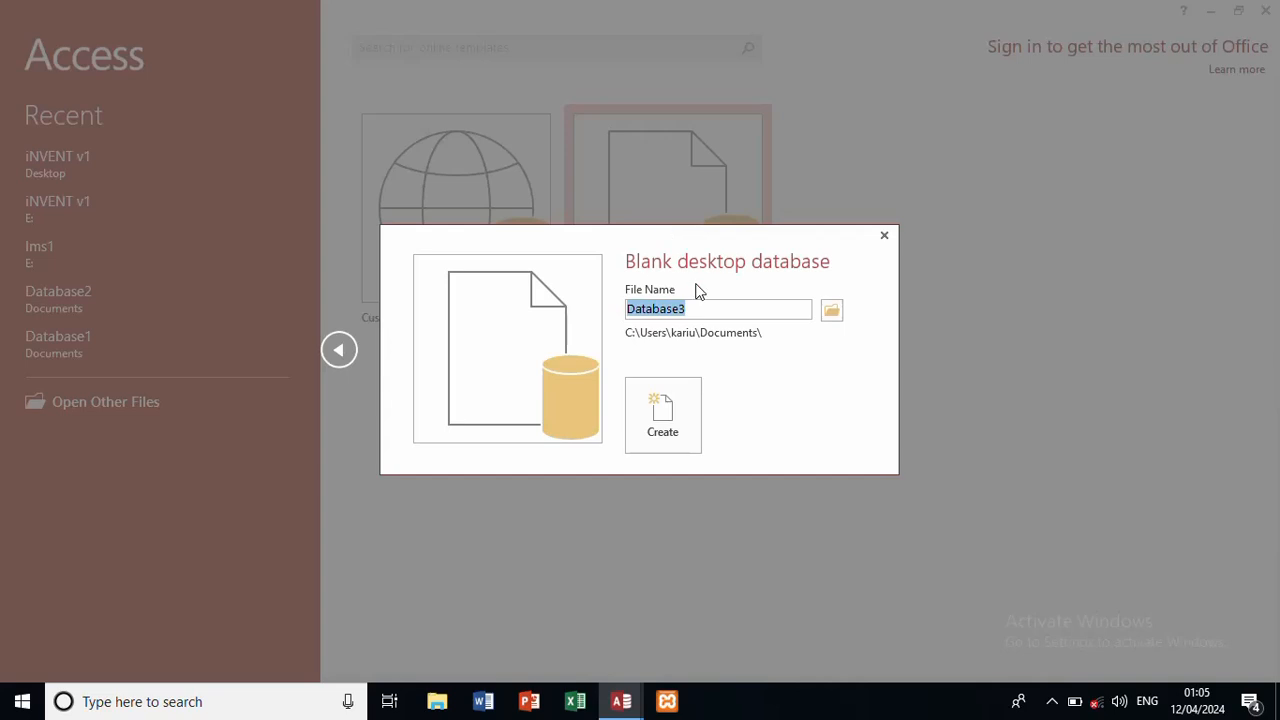
text(invent)
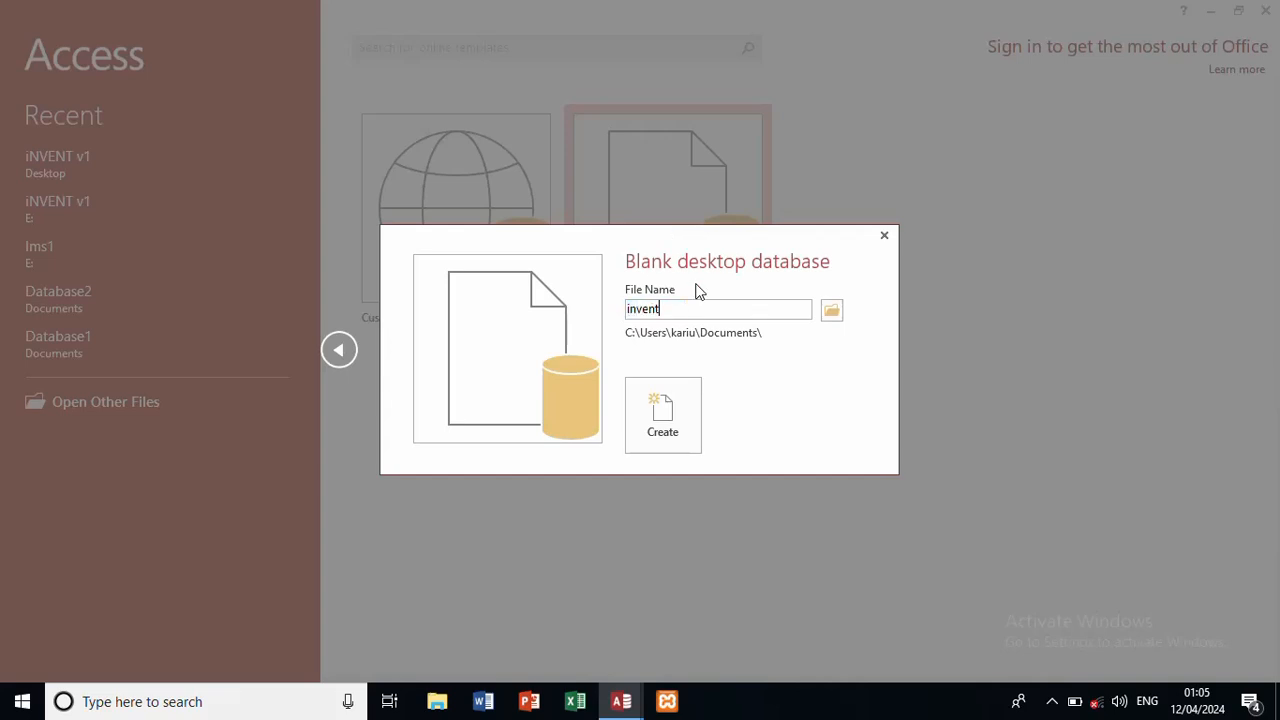
text(ory)
click(662, 410)
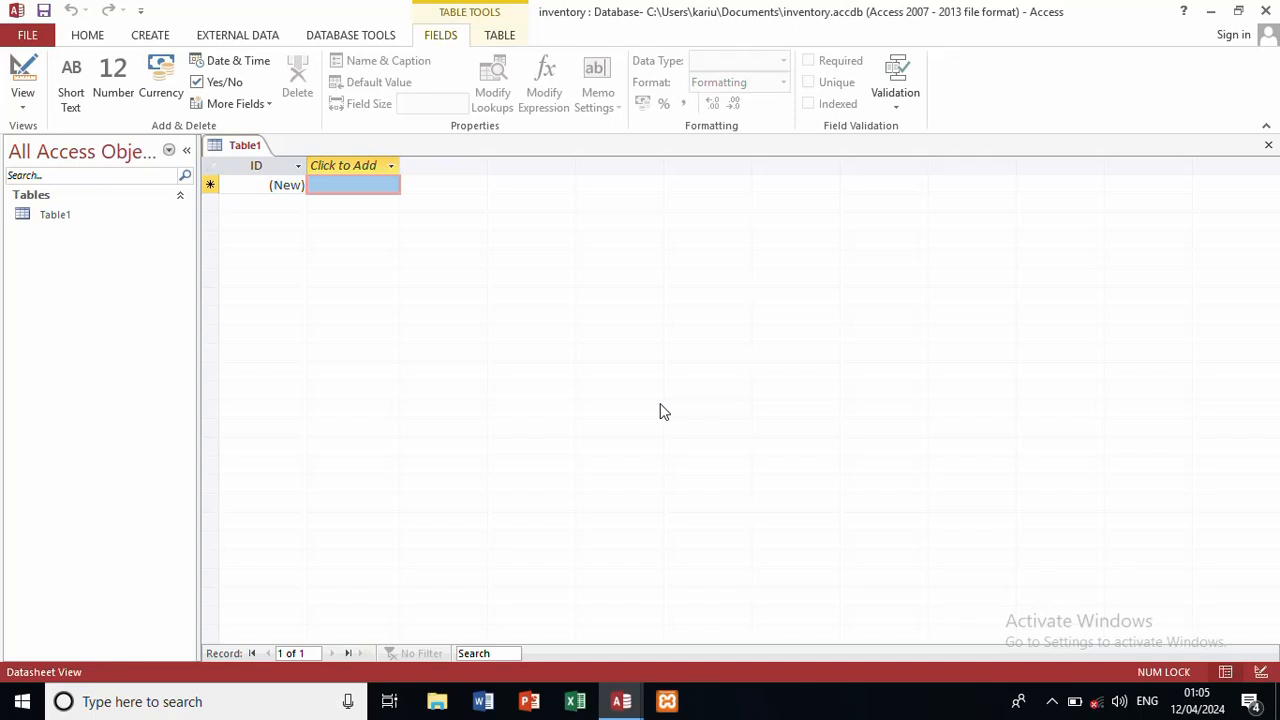
Step: Save the new table as tblItems and switch it to Design View
key(ctrl+s)
text(t)
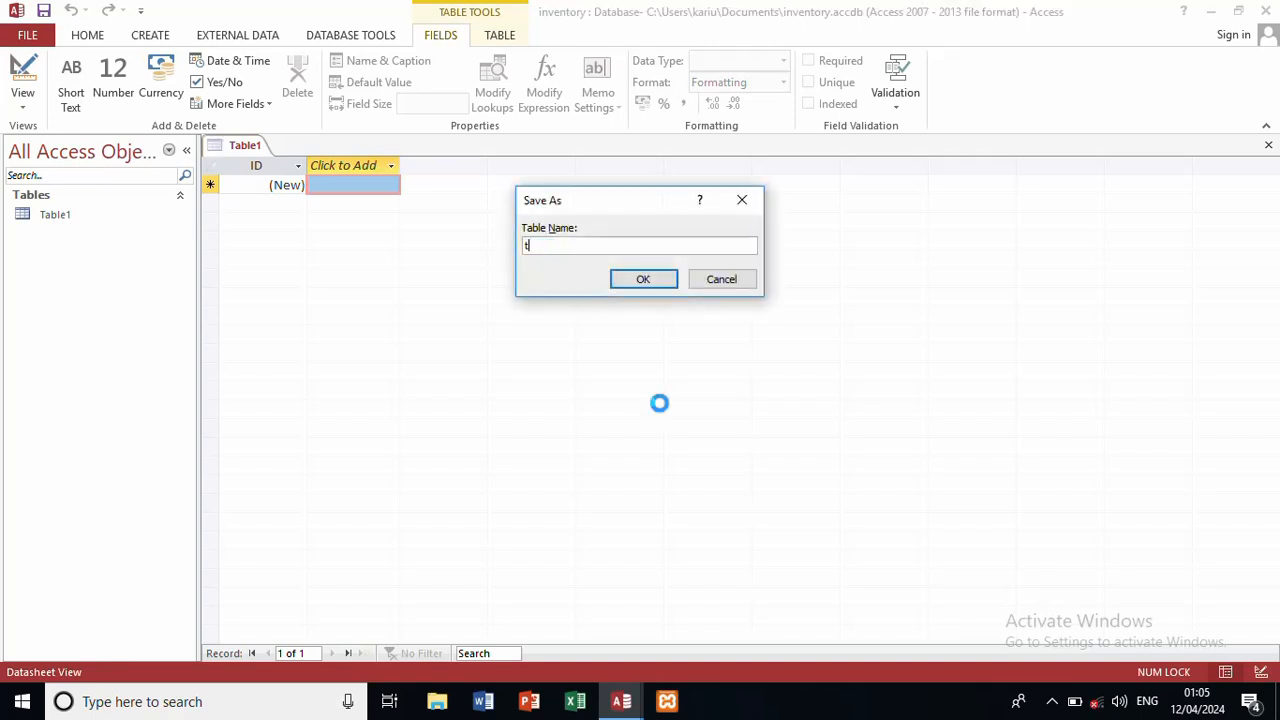
text(blItems)
click(644, 281)
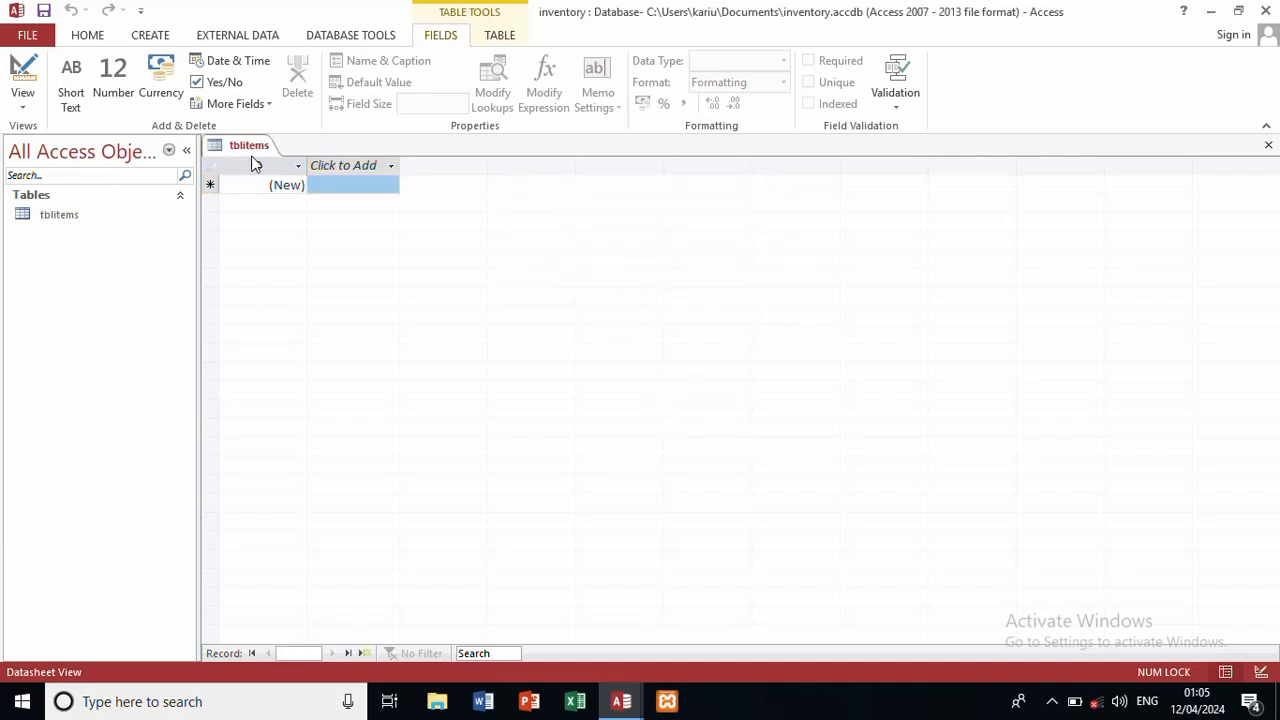
click(23, 110)
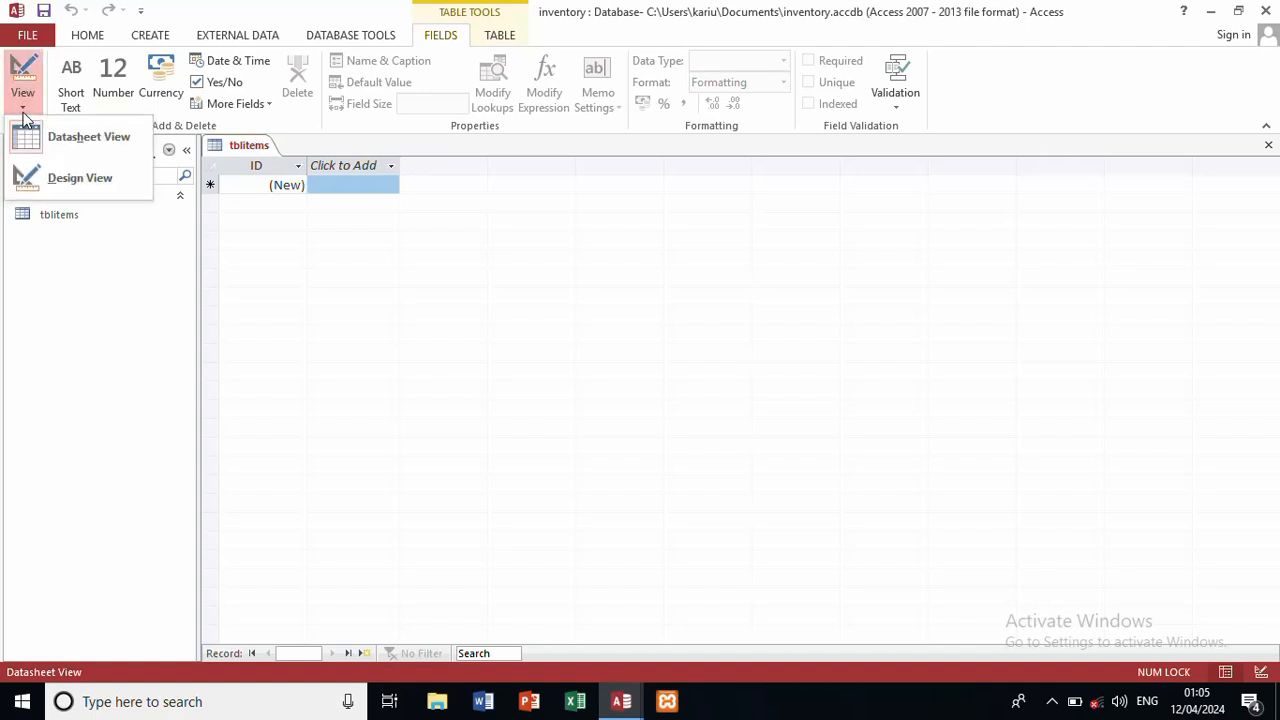
click(61, 177)
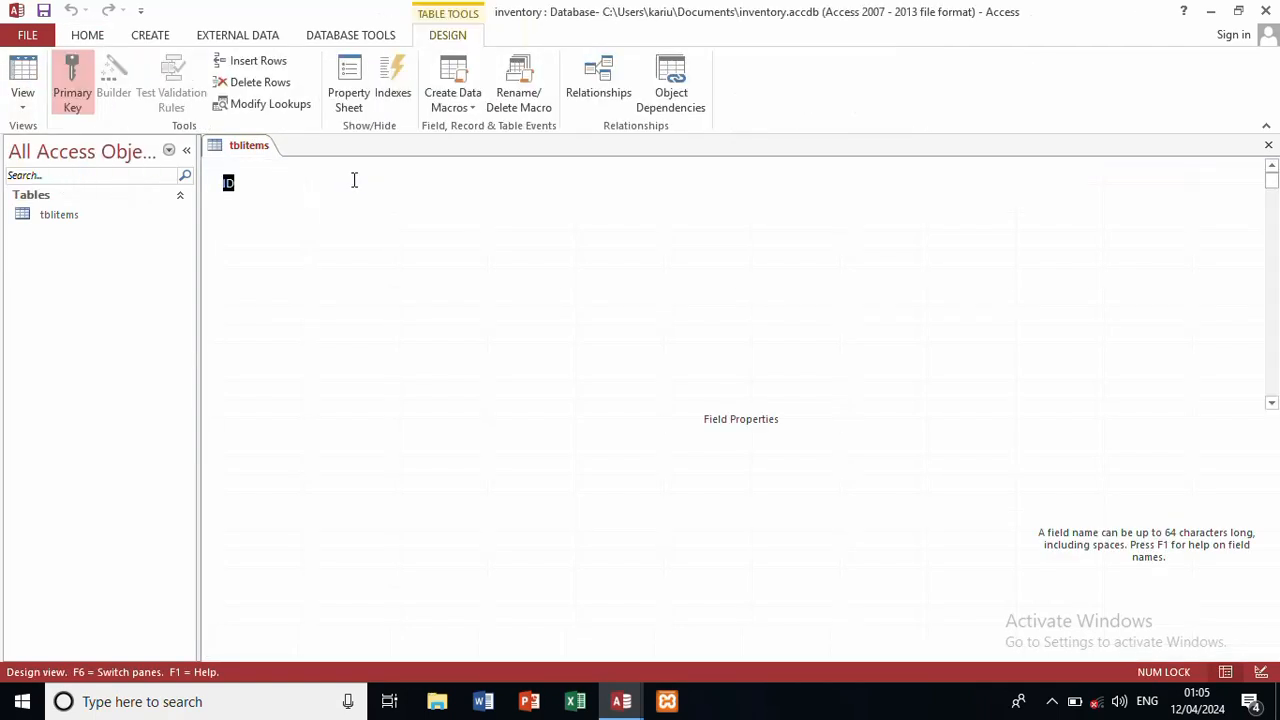
Step: Make ID a Number field and add a Short Text field named description
click(513, 182)
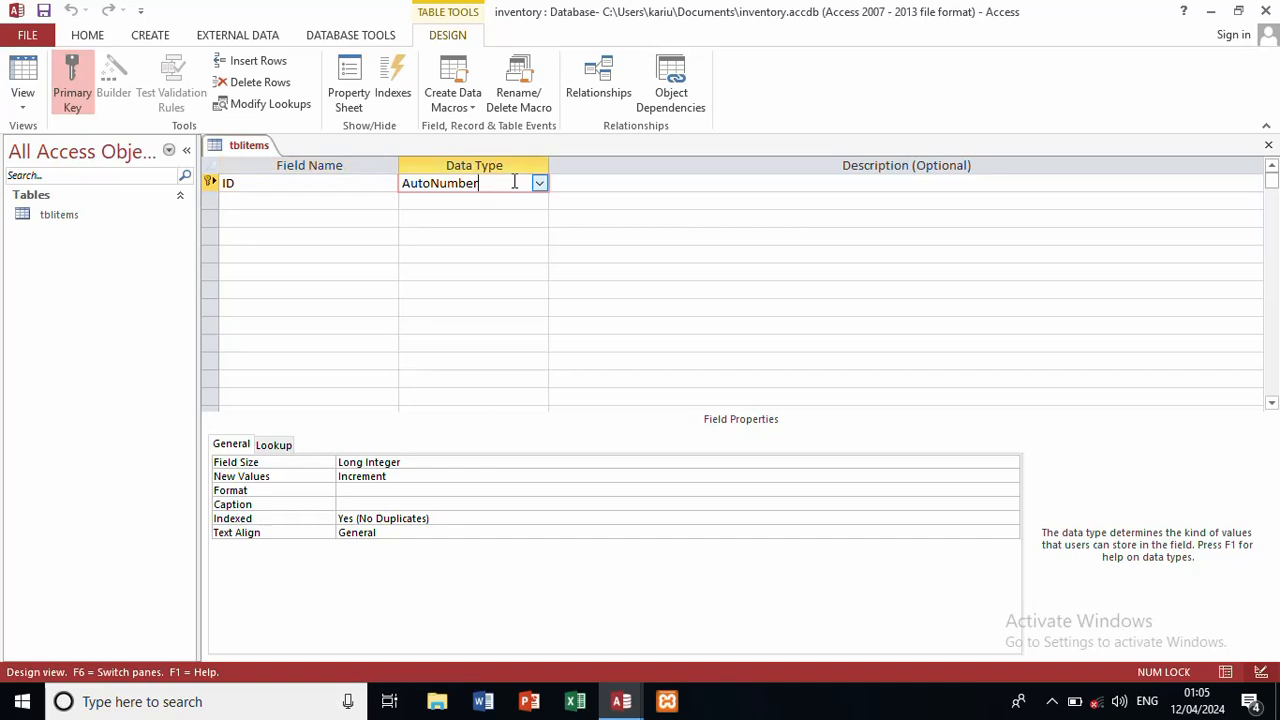
click(540, 185)
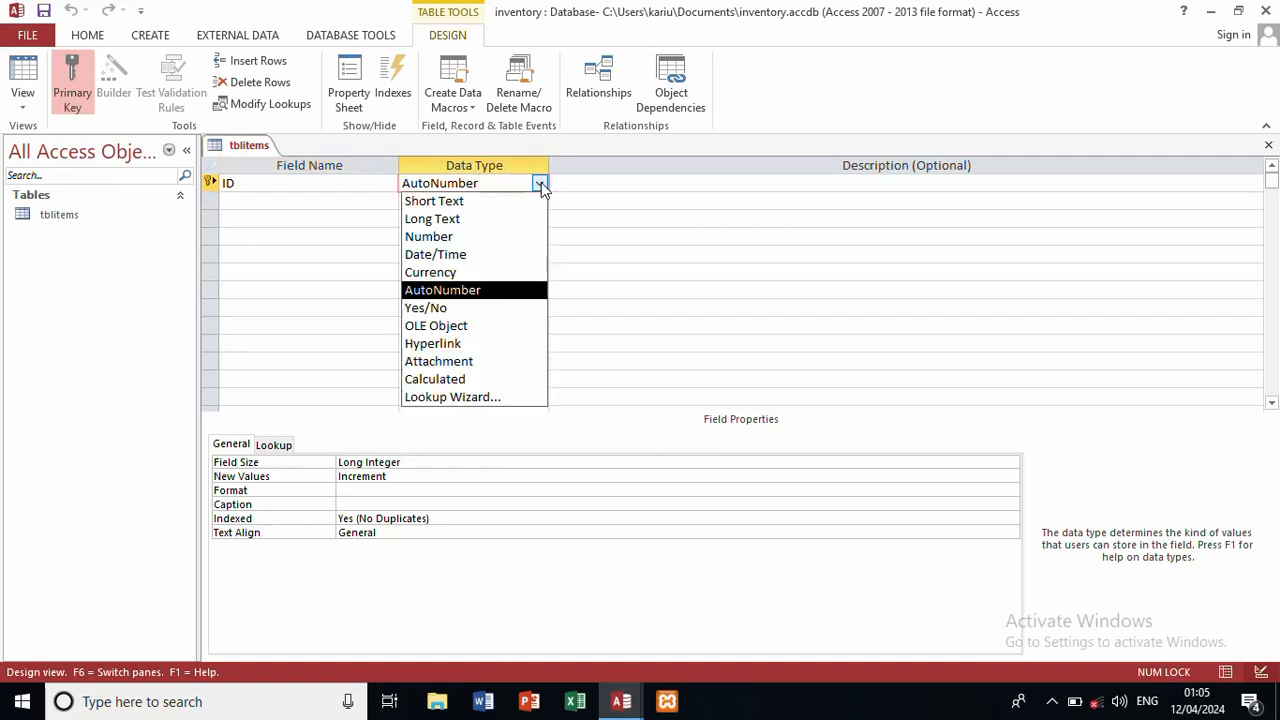
click(472, 244)
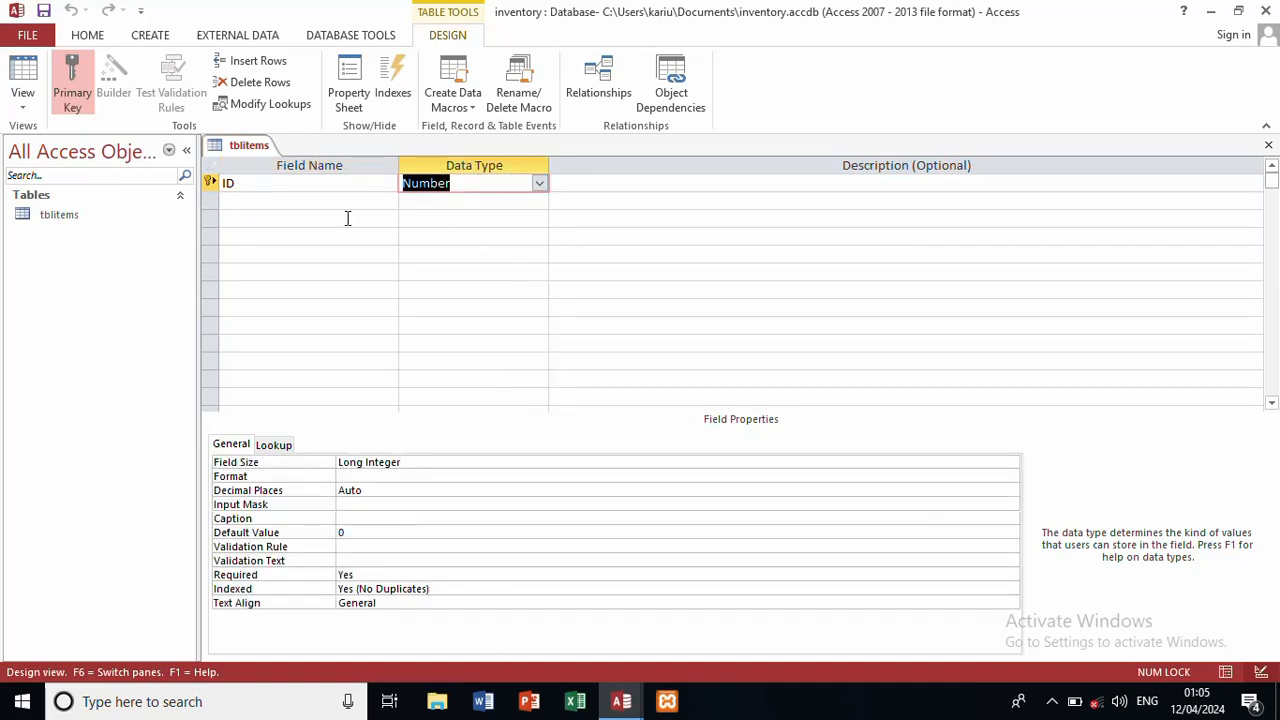
click(313, 202)
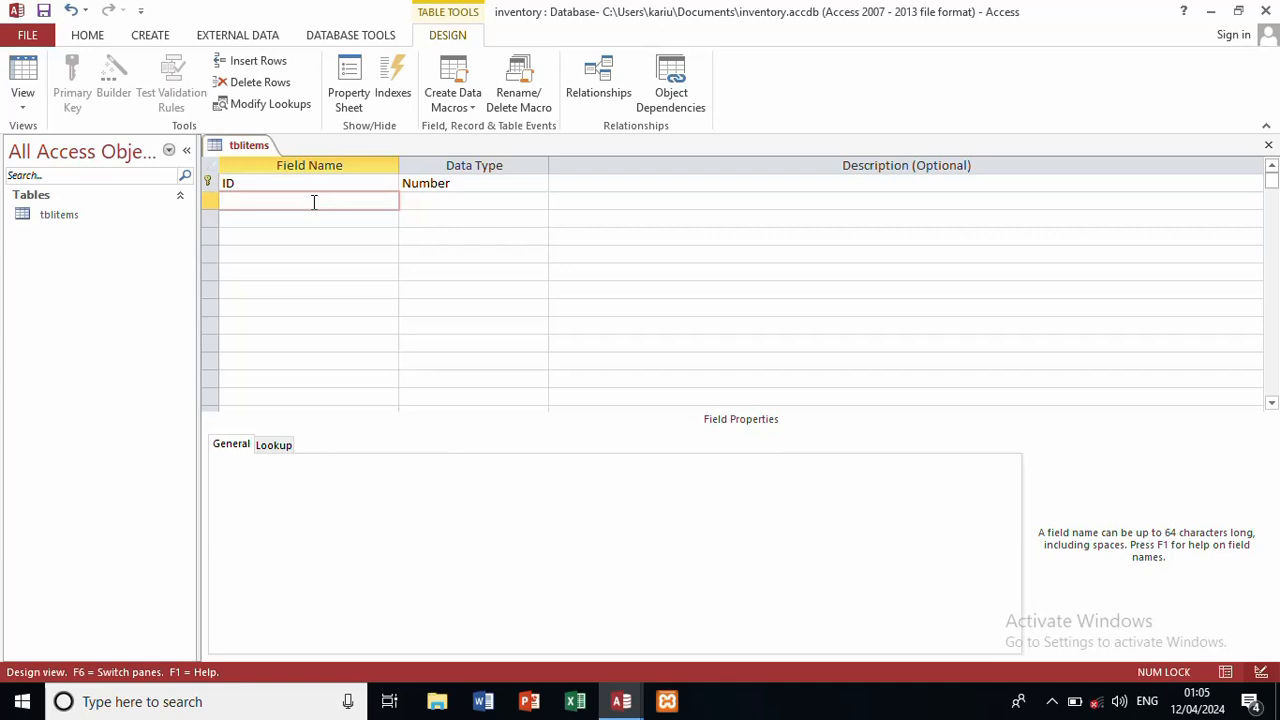
text(description)
click(424, 199)
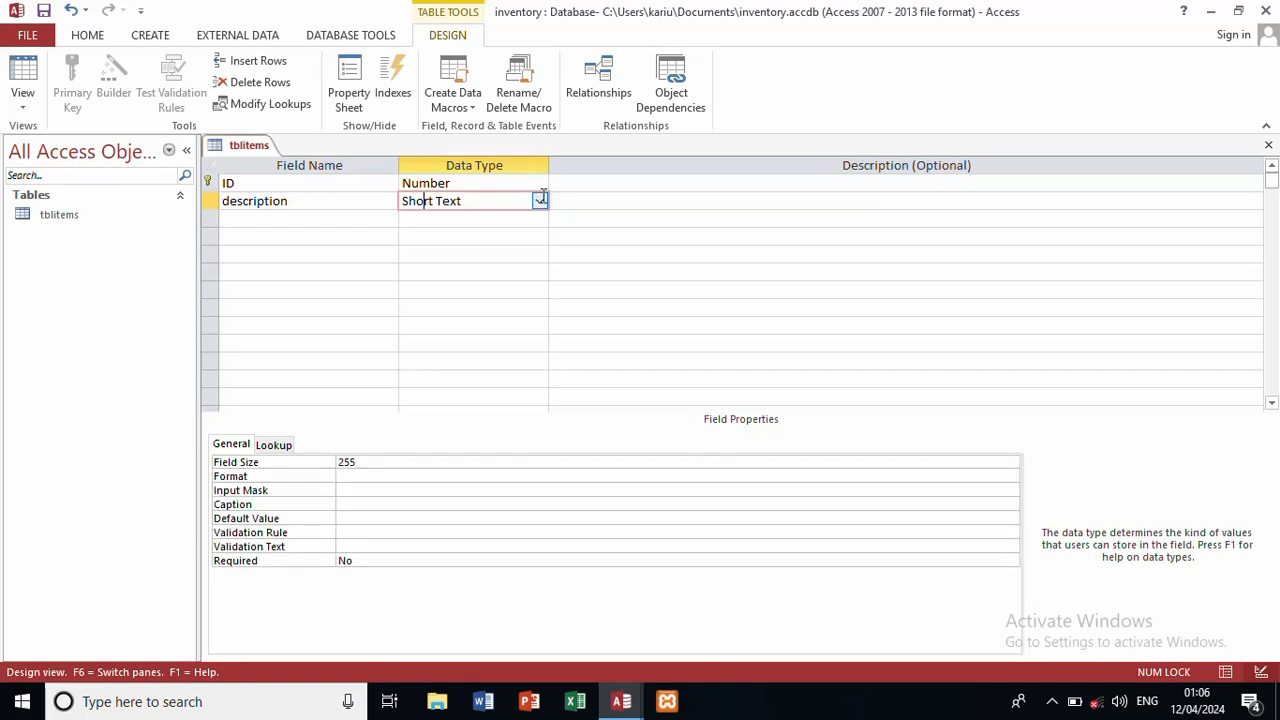
Step: Add a Number field named quantity and close the tblItems design
click(357, 220)
text(qua)
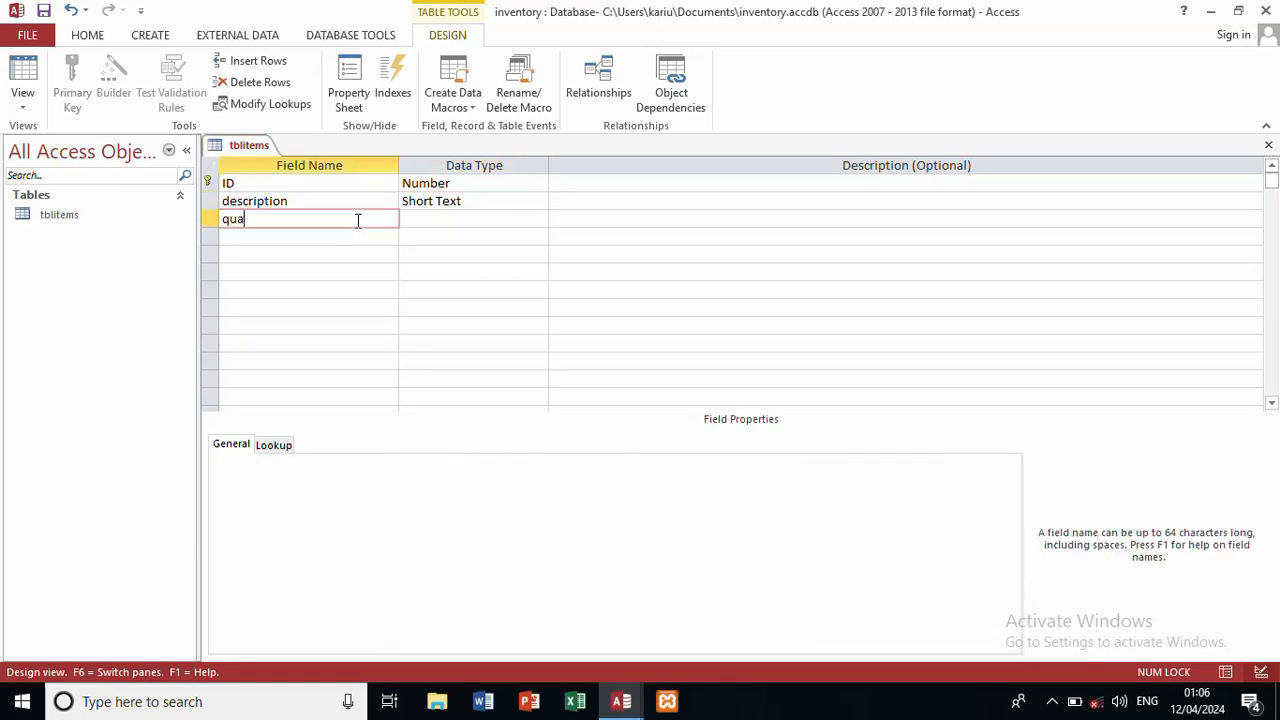
text(ntiry)
key(BackSpace)
text(ty)
key(Tab)
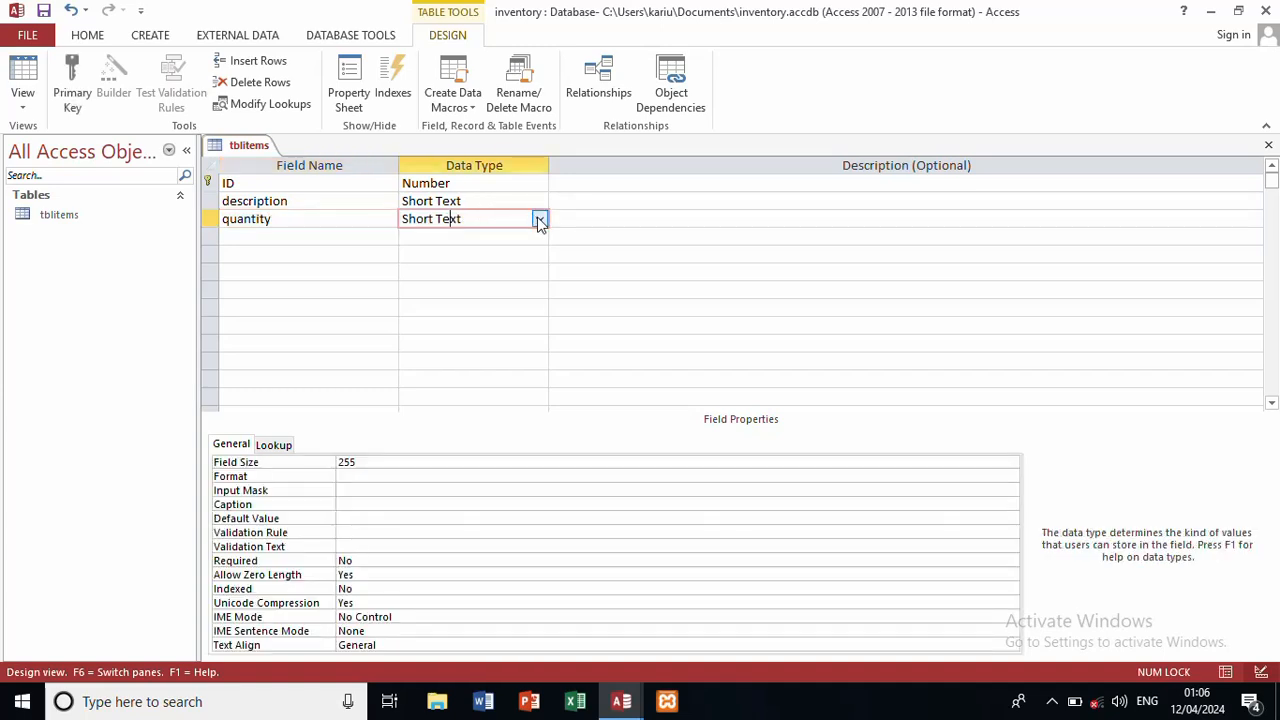
click(538, 219)
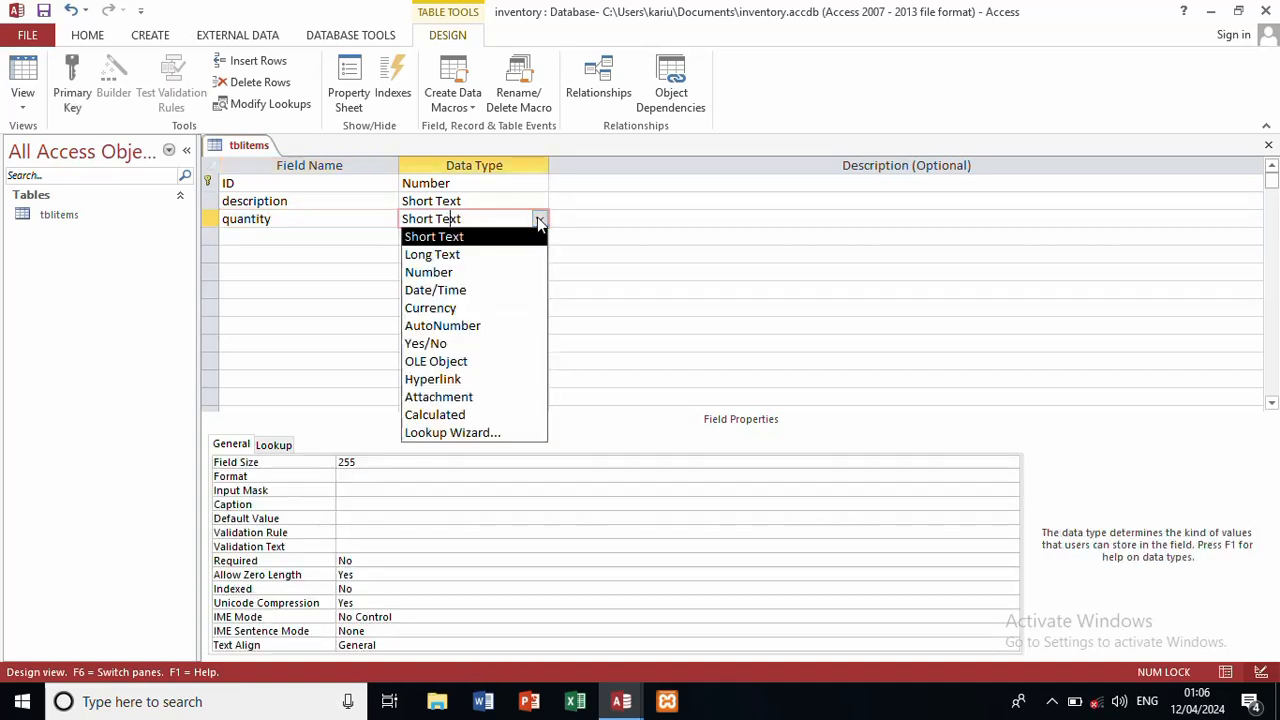
click(481, 273)
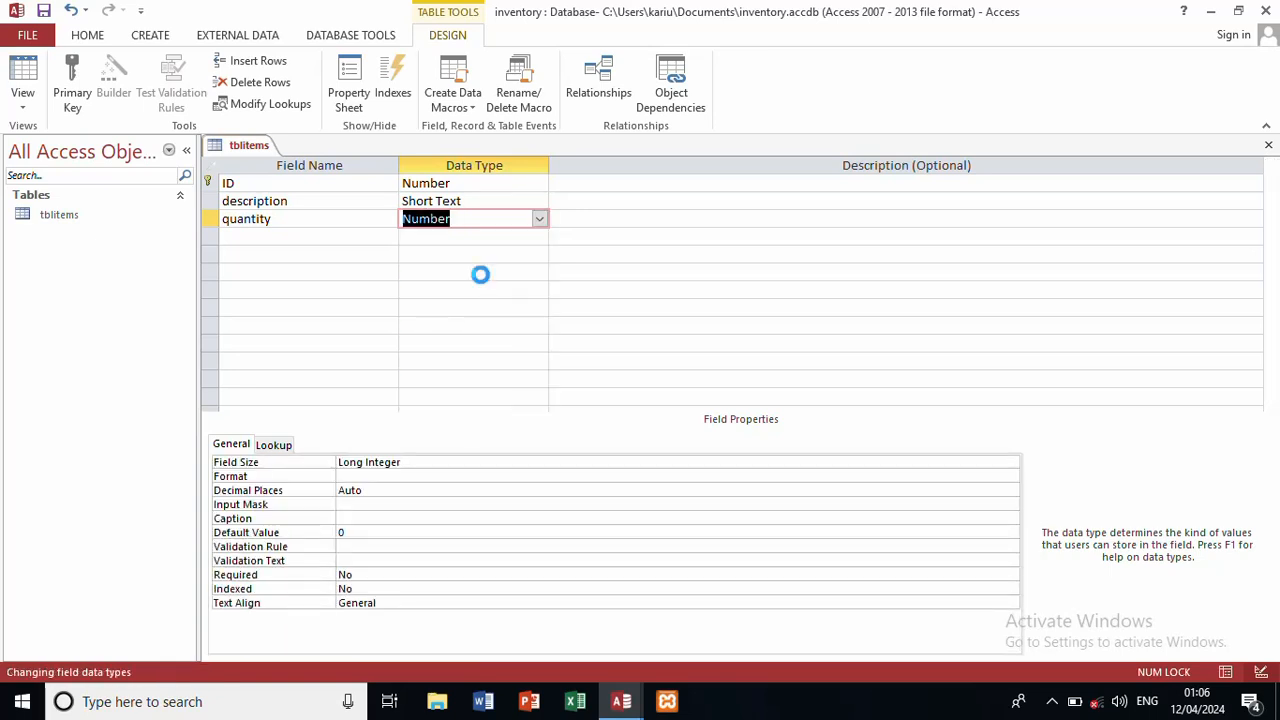
click(1268, 145)
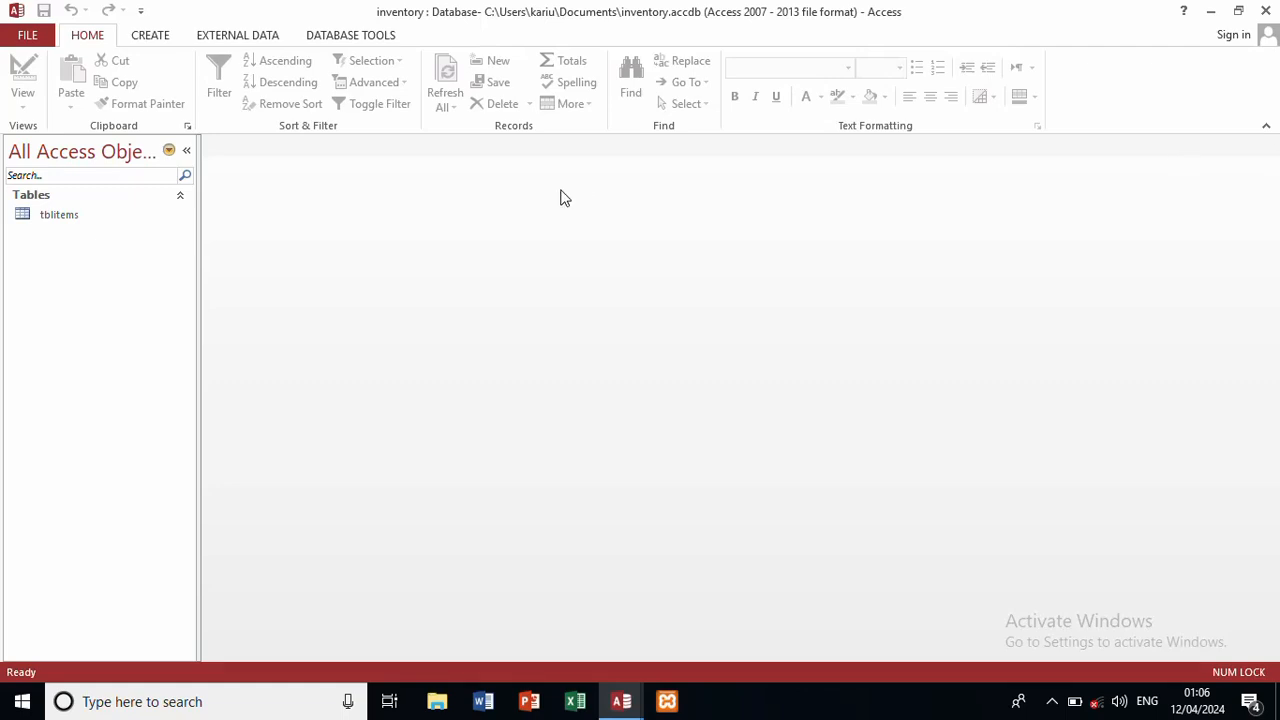
Step: Create a new blank table, save it as tblstaffs, and switch to Design View
click(153, 36)
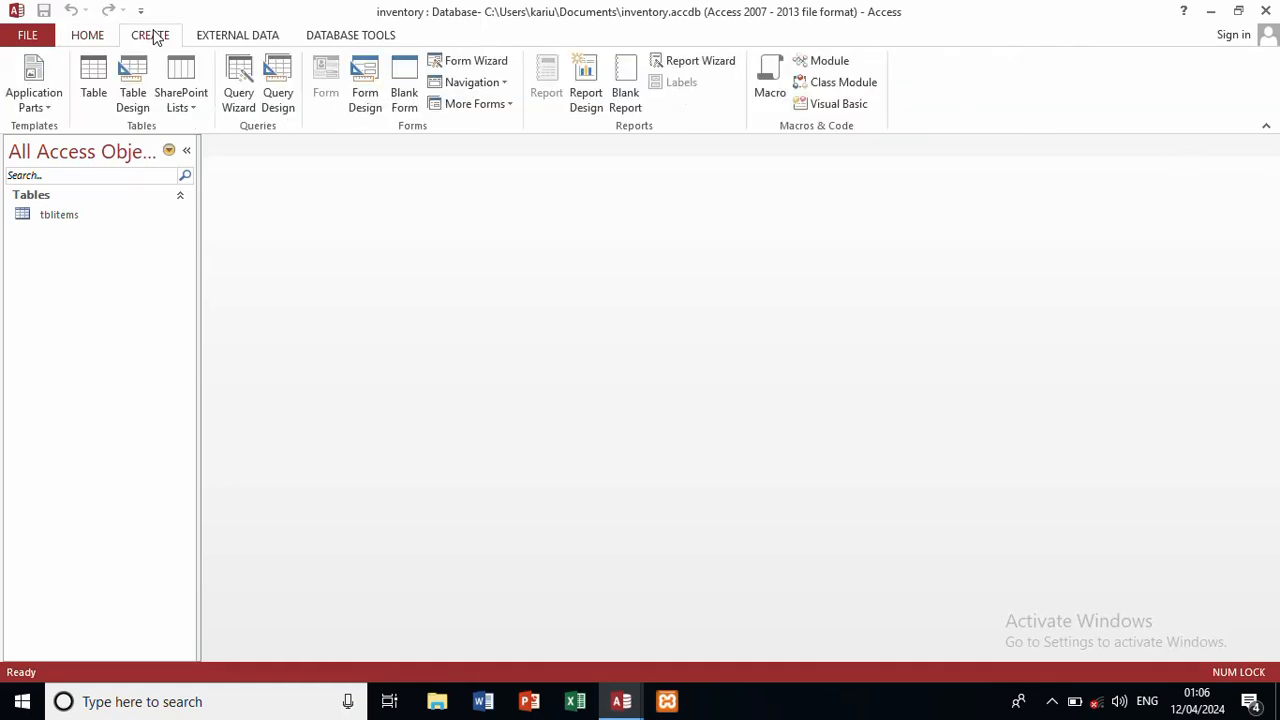
click(93, 82)
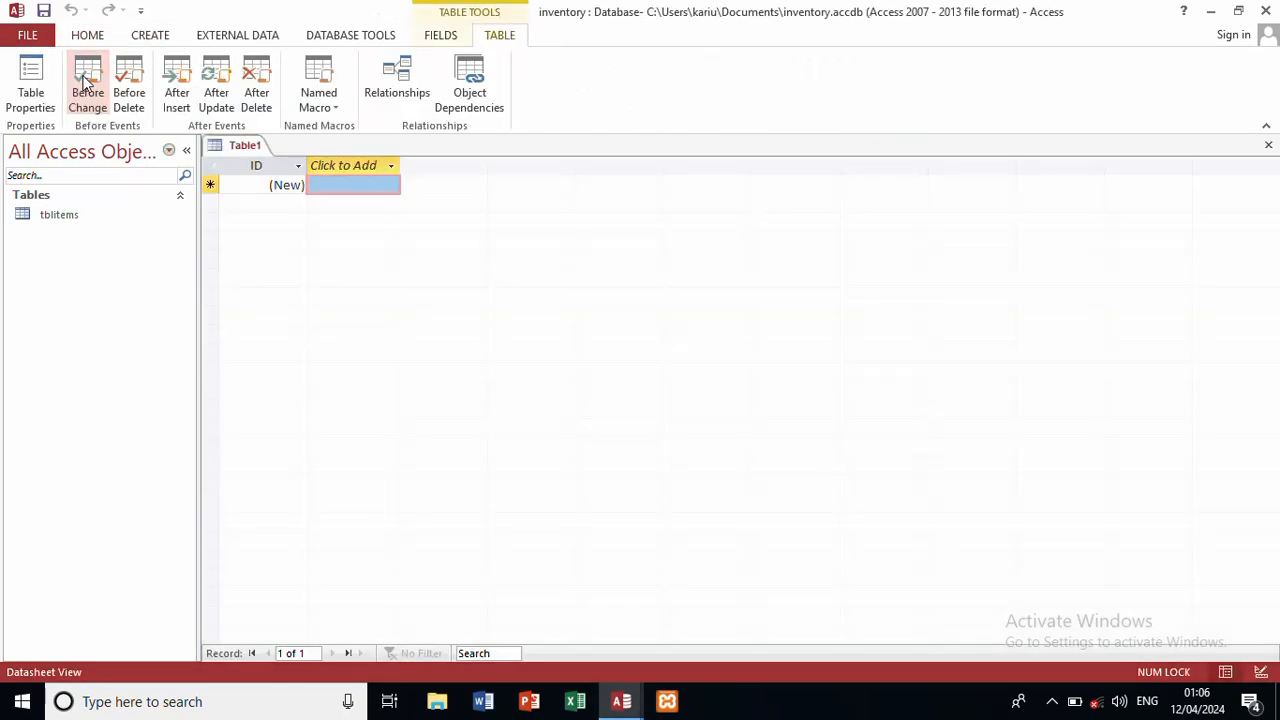
key(ctrl+s)
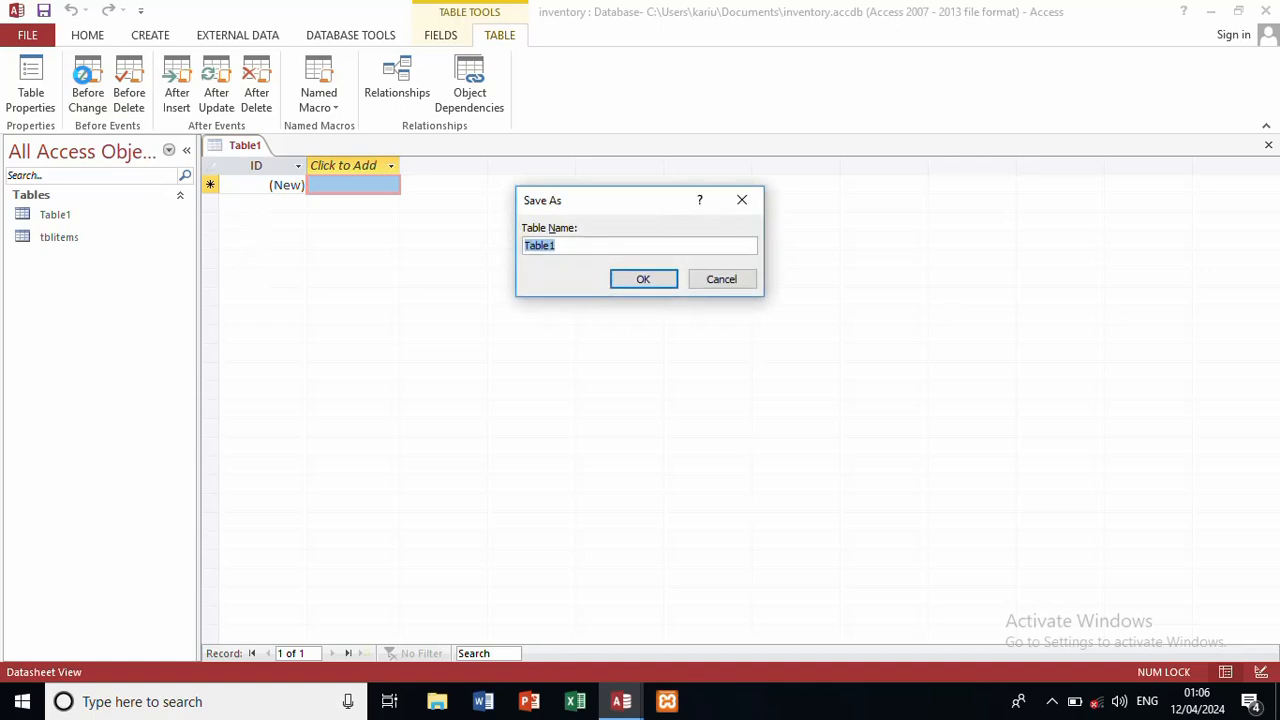
text(tblstaffs)
key(Return)
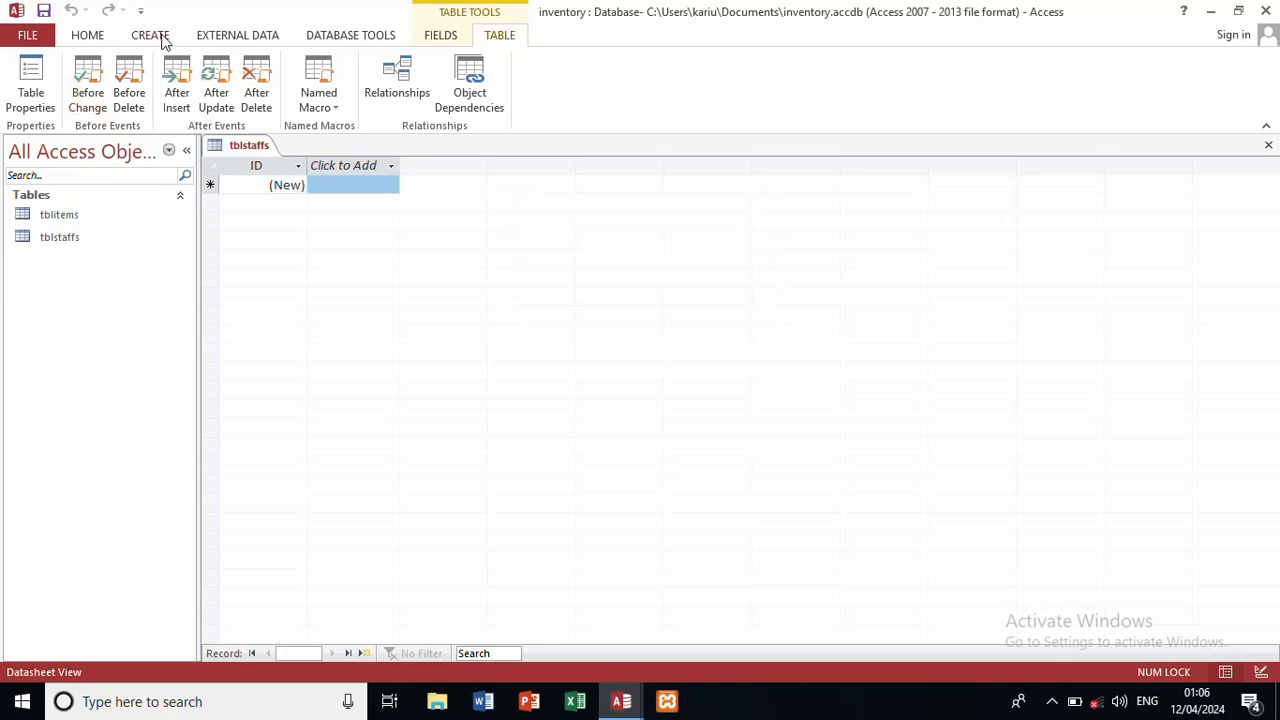
click(80, 36)
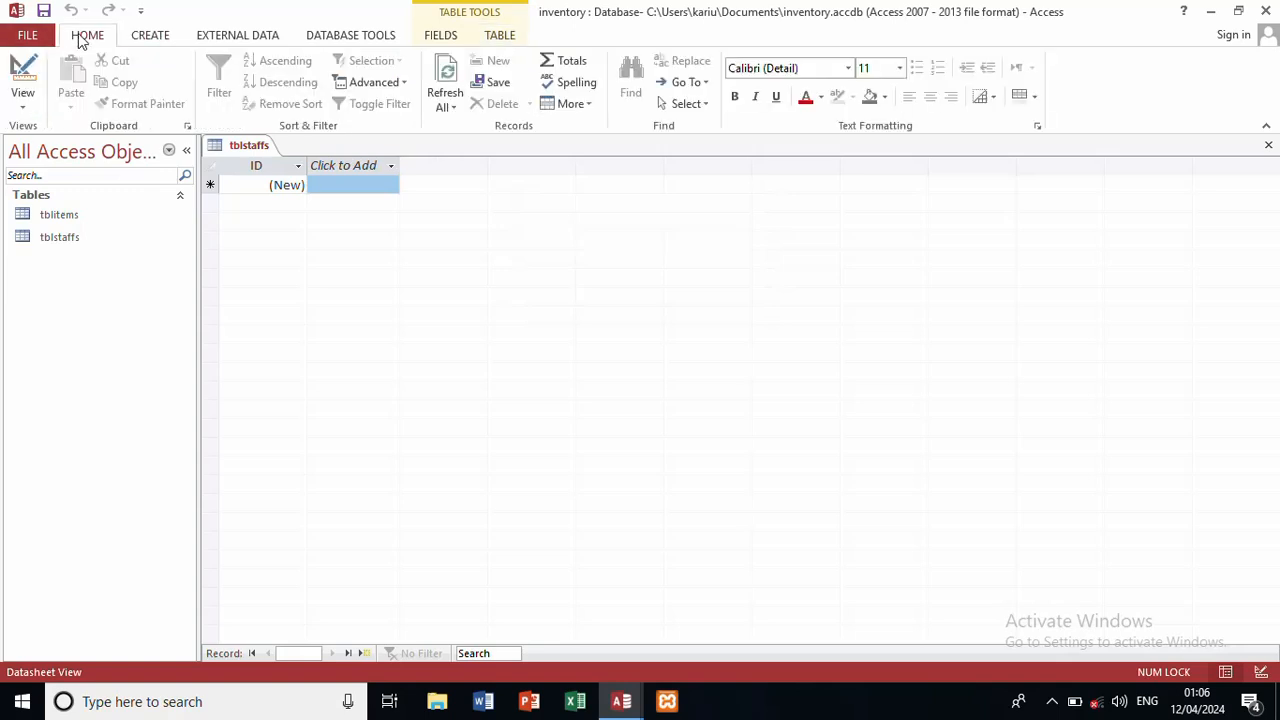
click(24, 98)
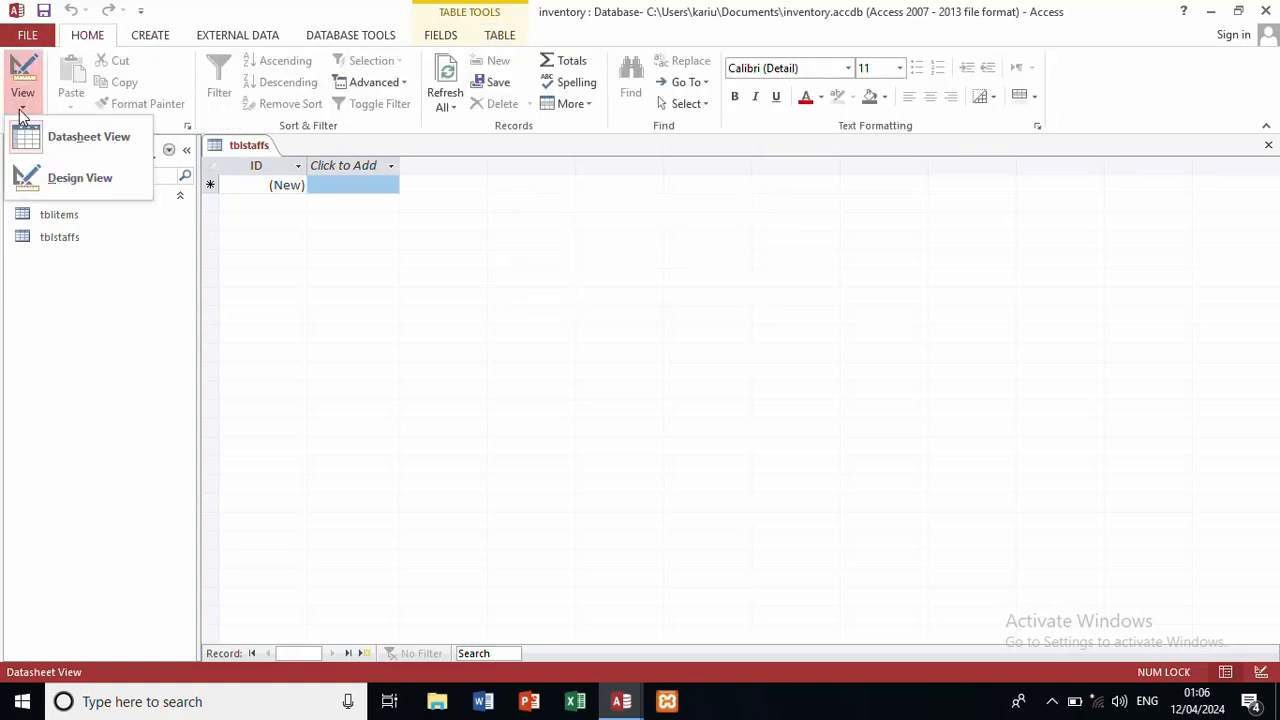
click(40, 180)
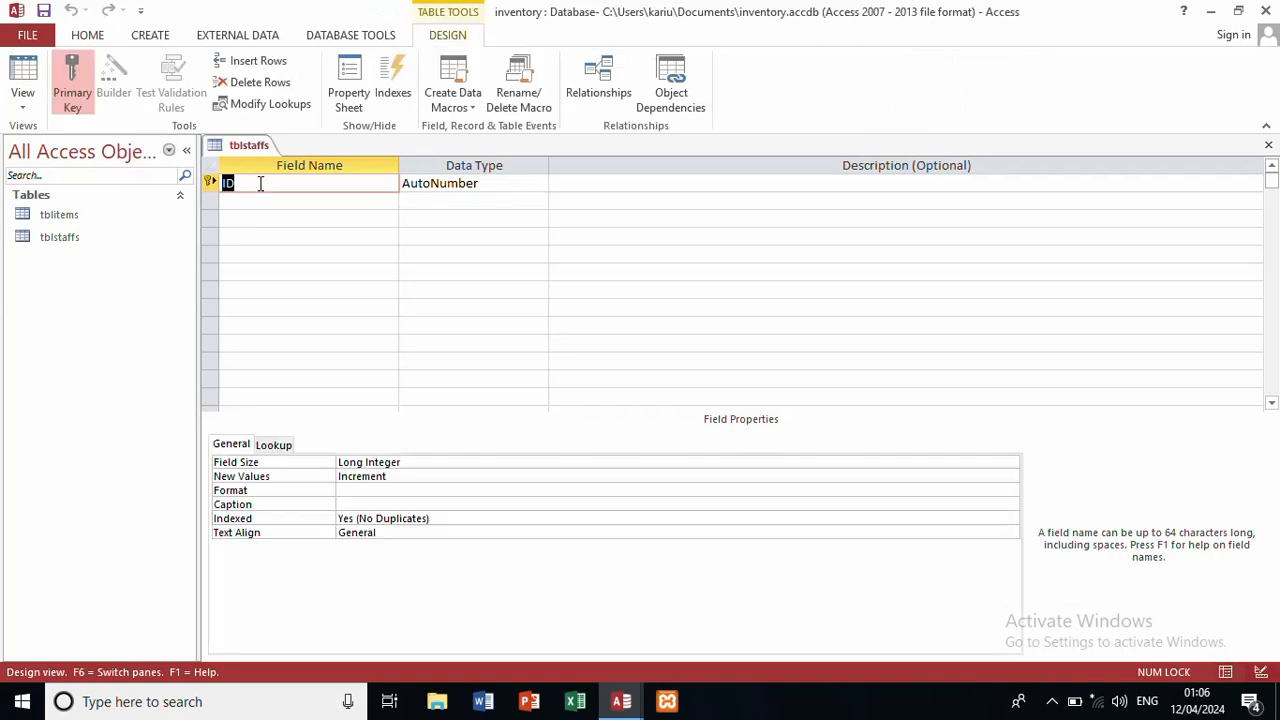
Step: Add staffid as a Number field and staffnames as a Short Text field
text(staffi)
text(d)
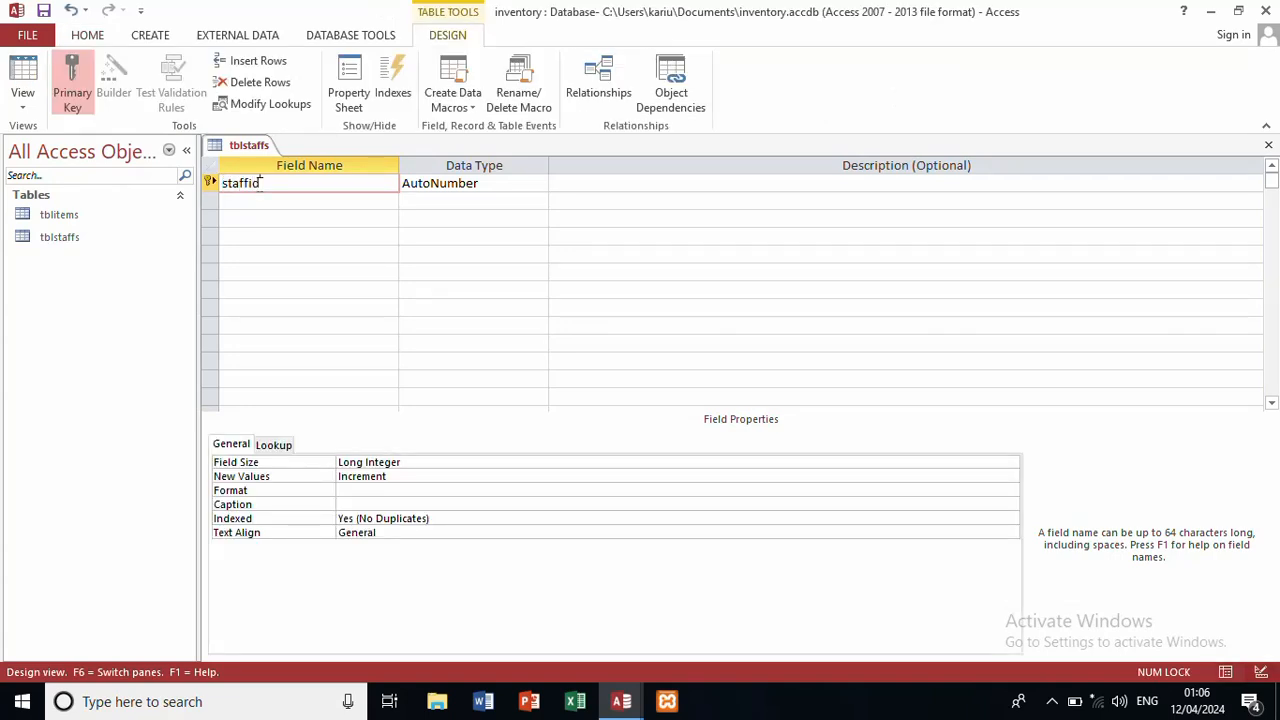
click(541, 185)
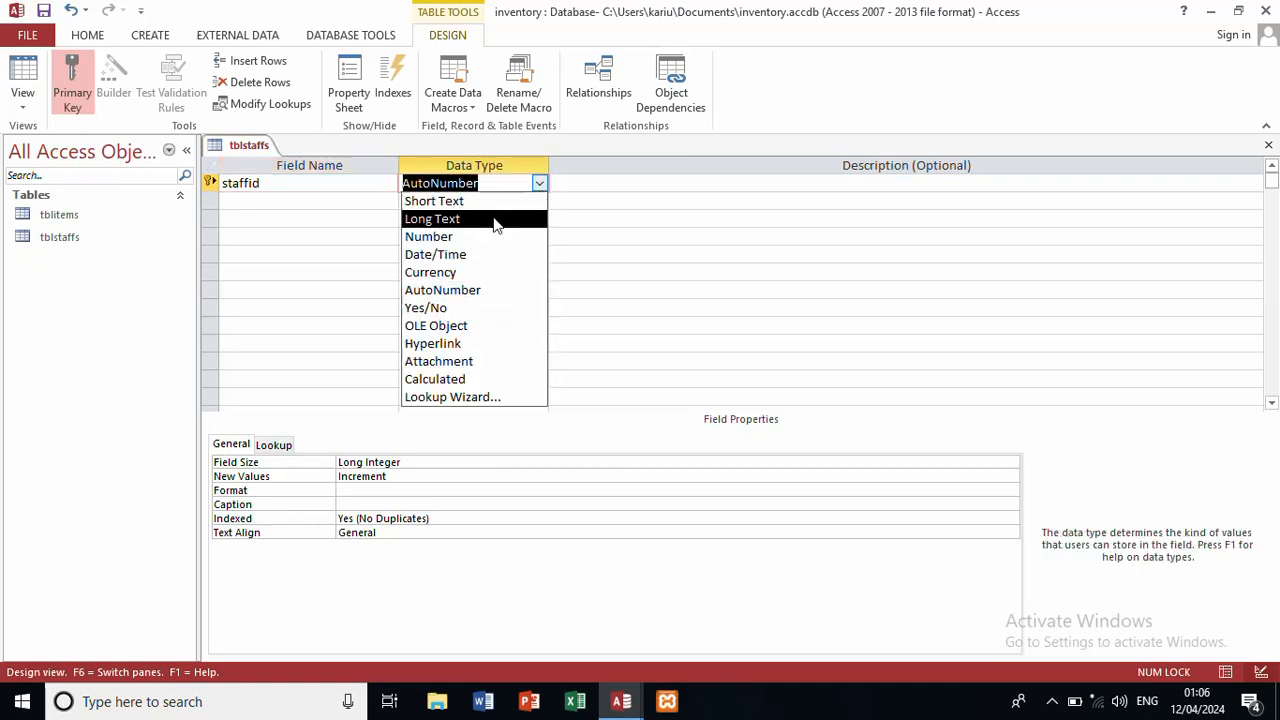
click(500, 201)
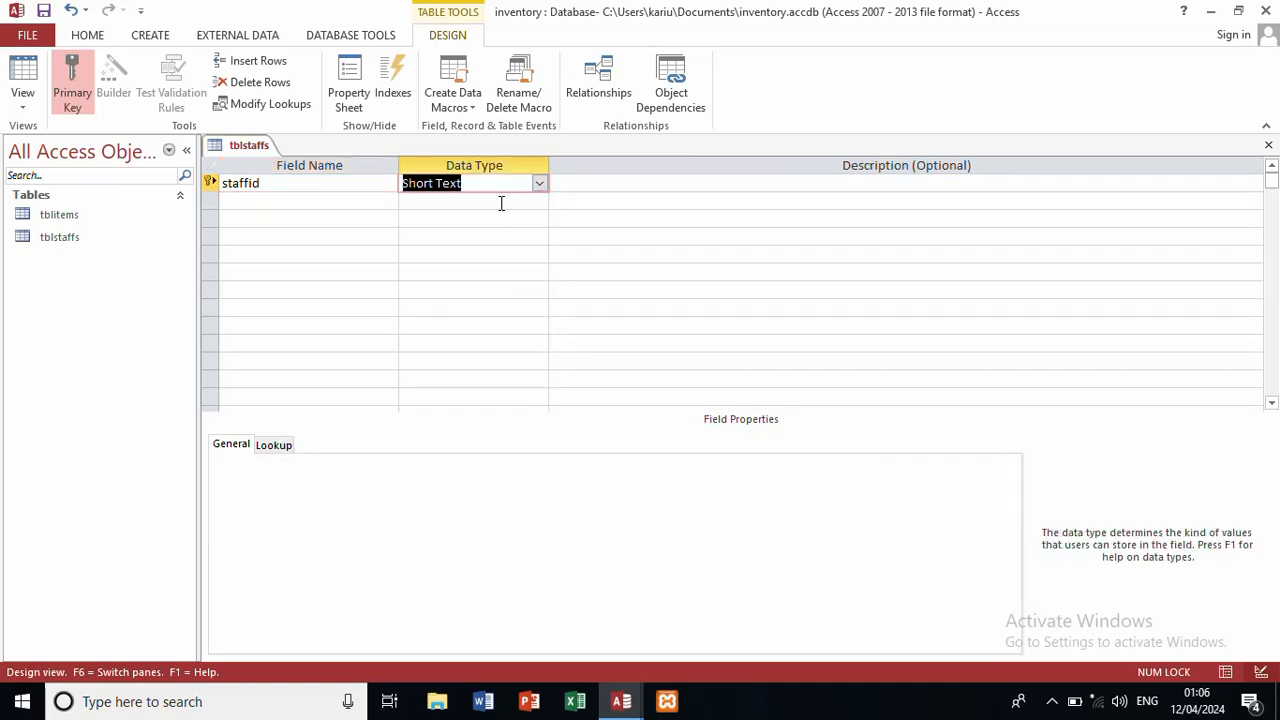
click(337, 201)
text(s)
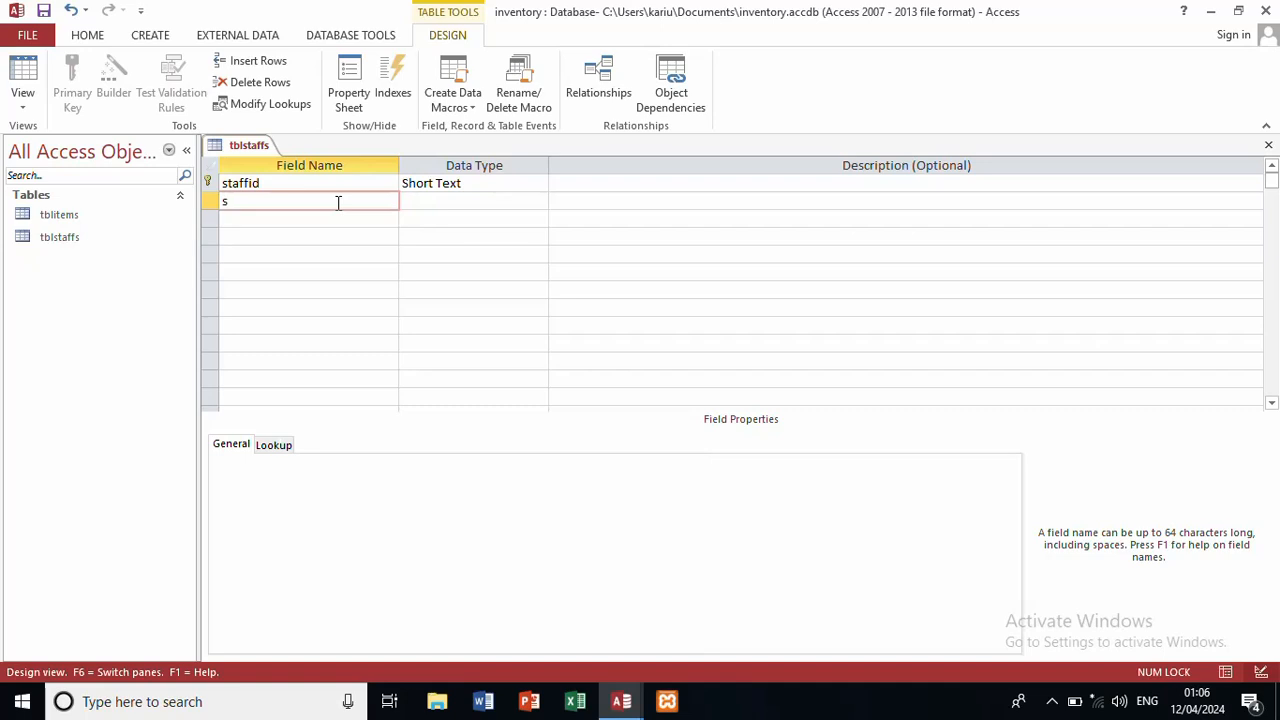
text(taffnames)
click(480, 199)
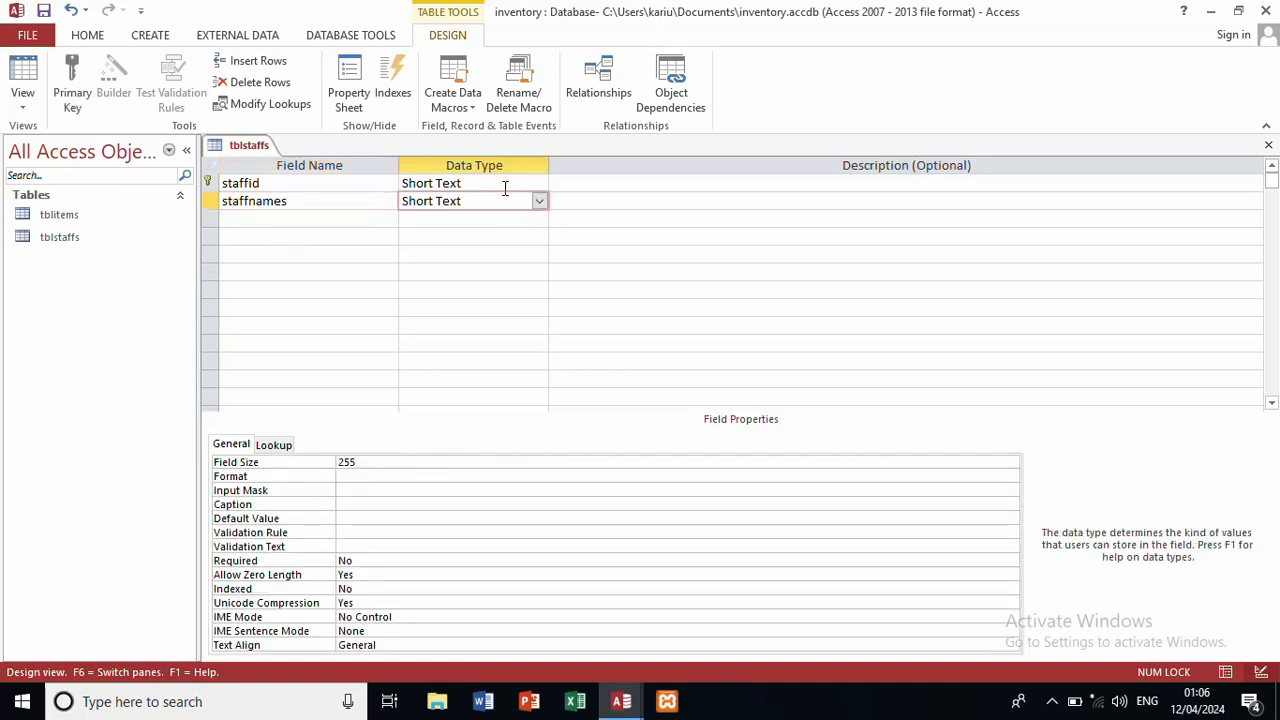
click(505, 185)
click(540, 184)
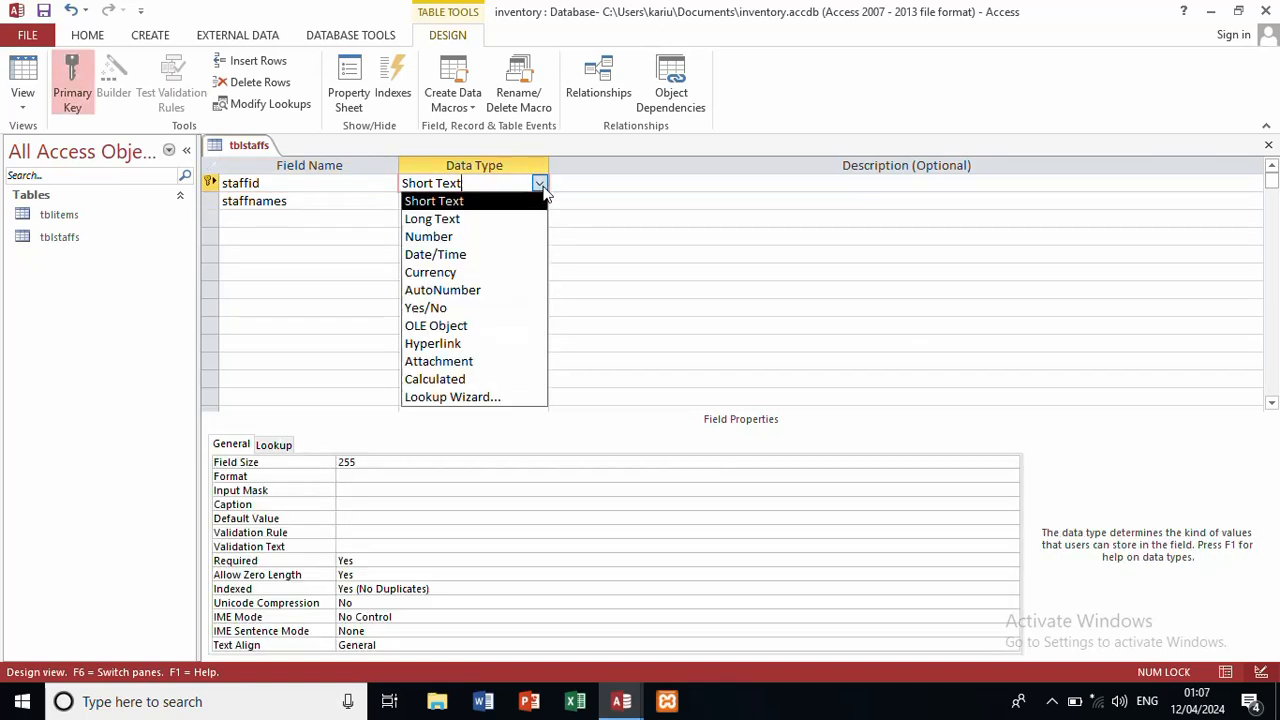
click(479, 237)
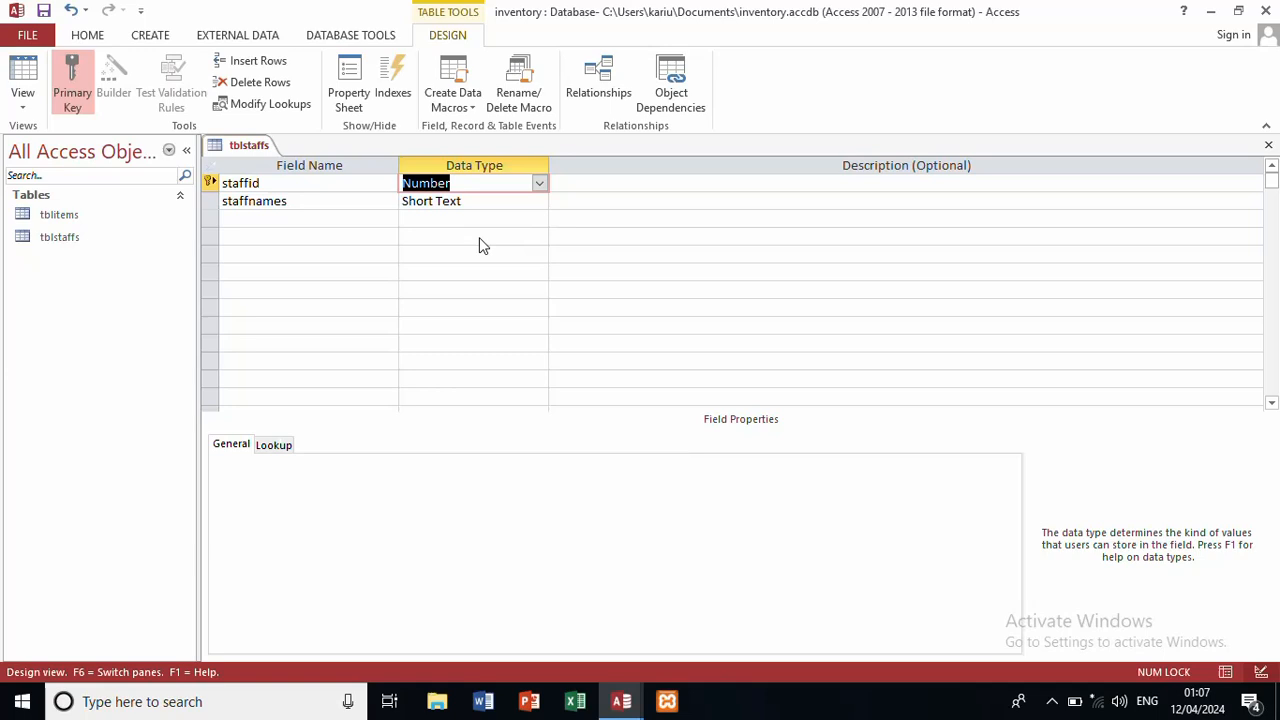
Step: Add gender and contact as Short Text fields and close the table design
click(363, 219)
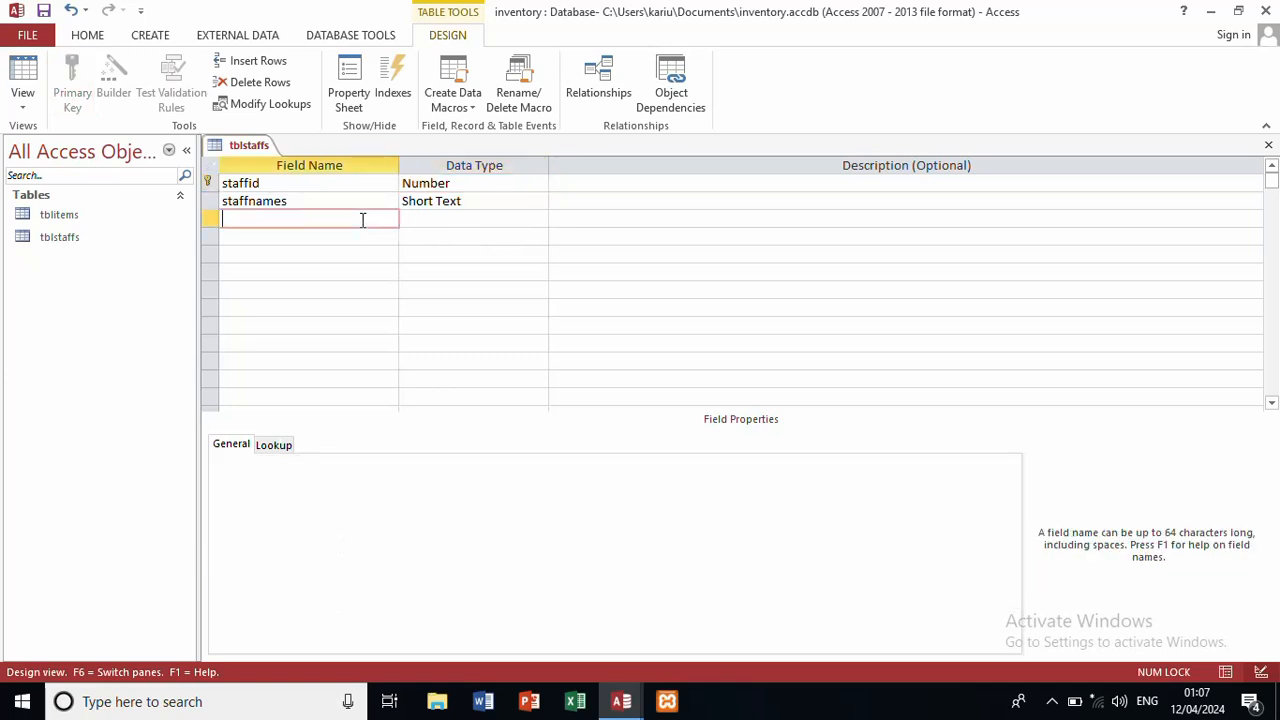
text(gender)
click(457, 220)
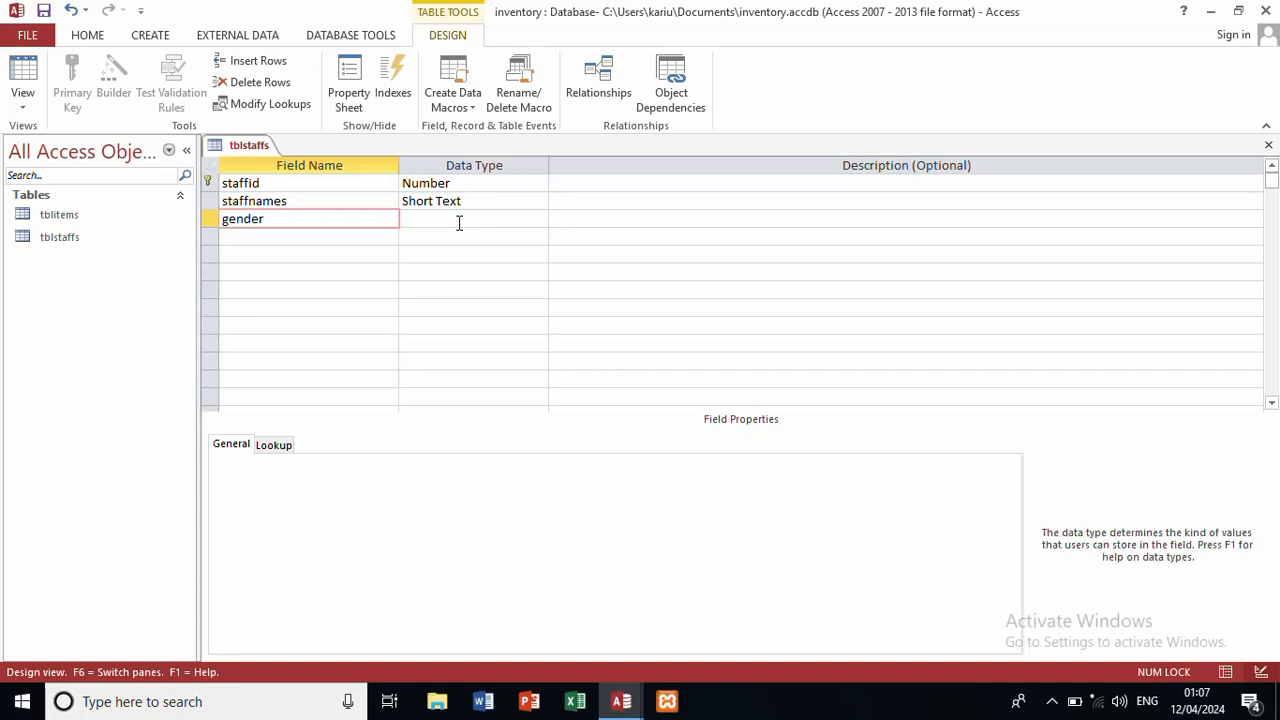
click(256, 236)
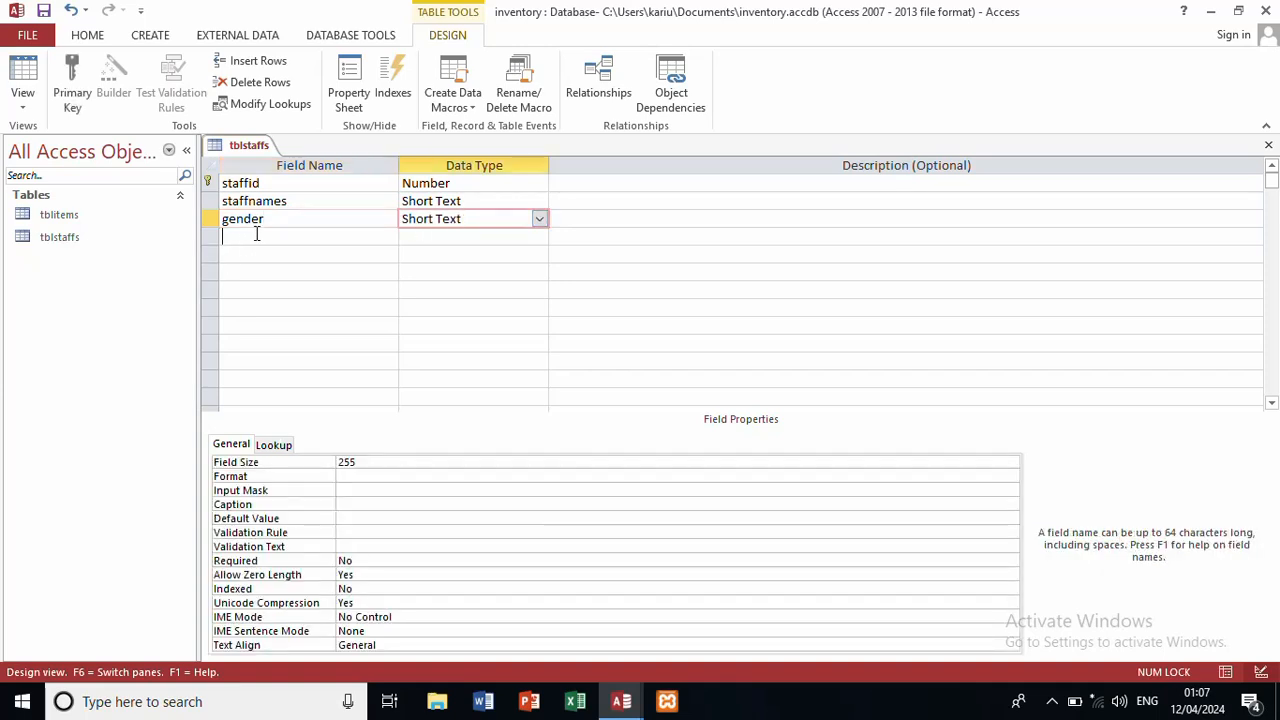
text(contact)
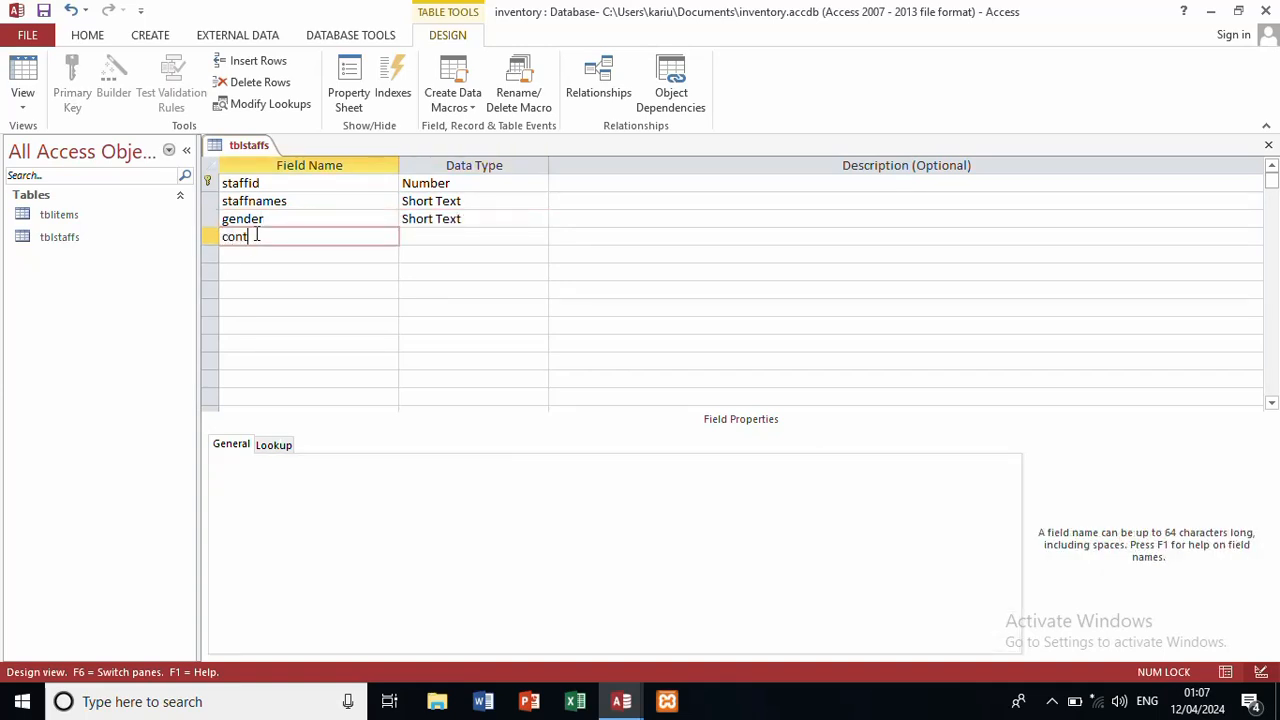
click(450, 236)
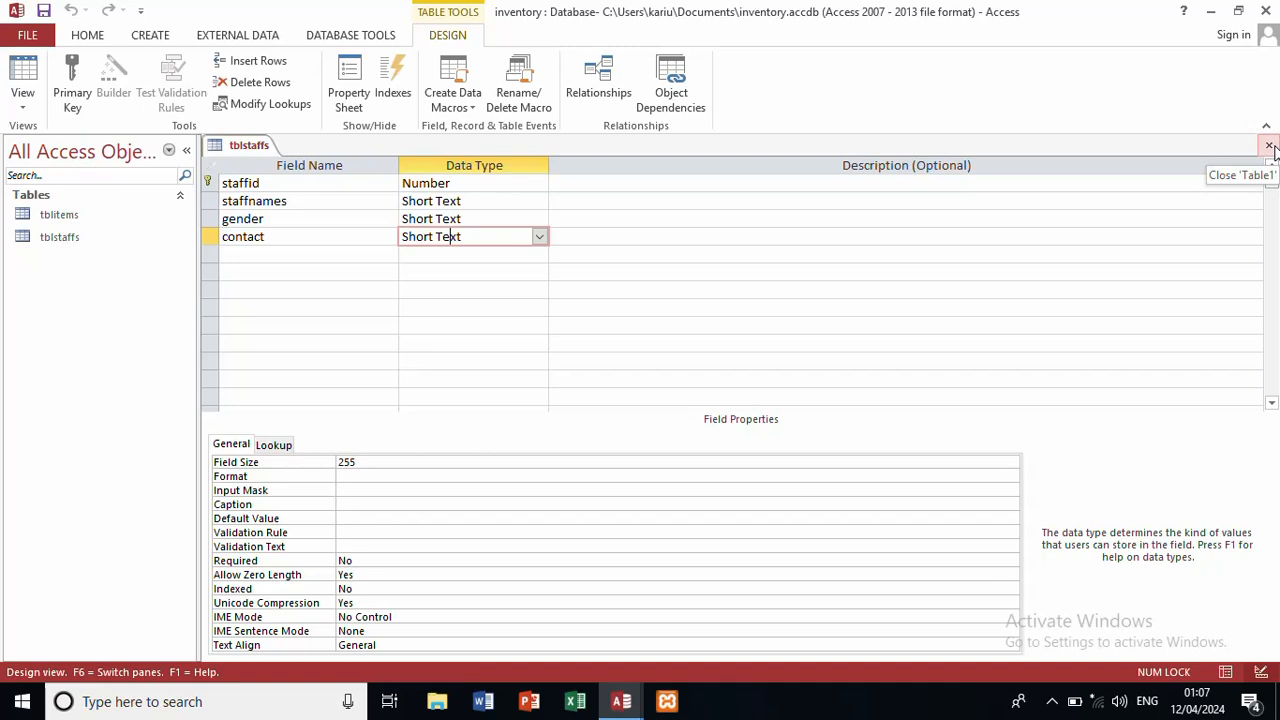
click(1269, 147)
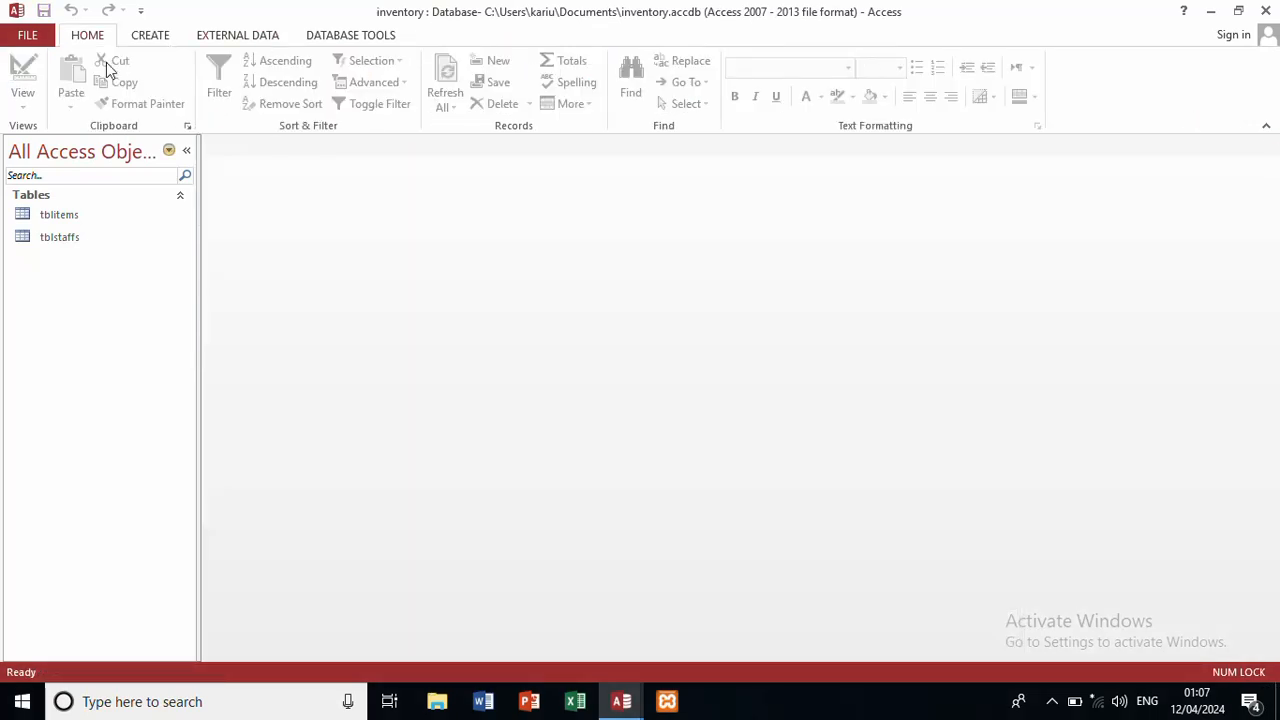
Step: Create a new blank table, save it as tblissue, and bring up the table View list
click(137, 42)
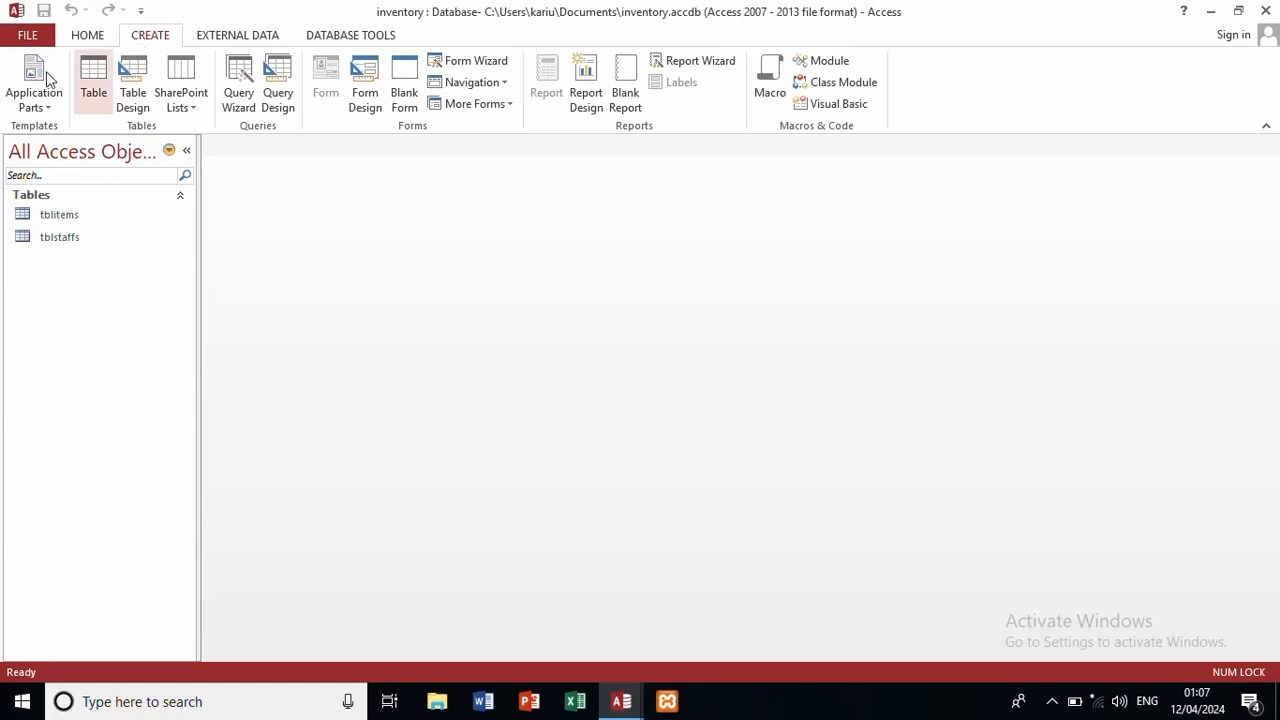
click(97, 90)
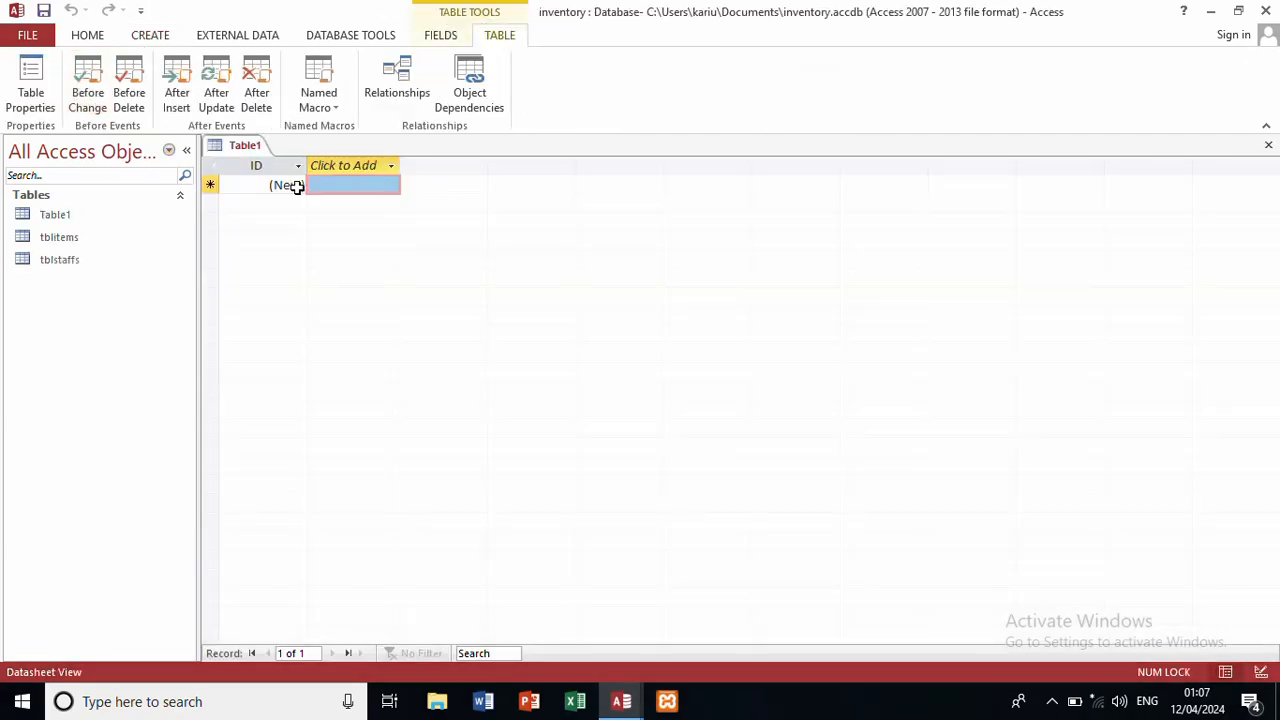
key(ctrl+s)
text(tb)
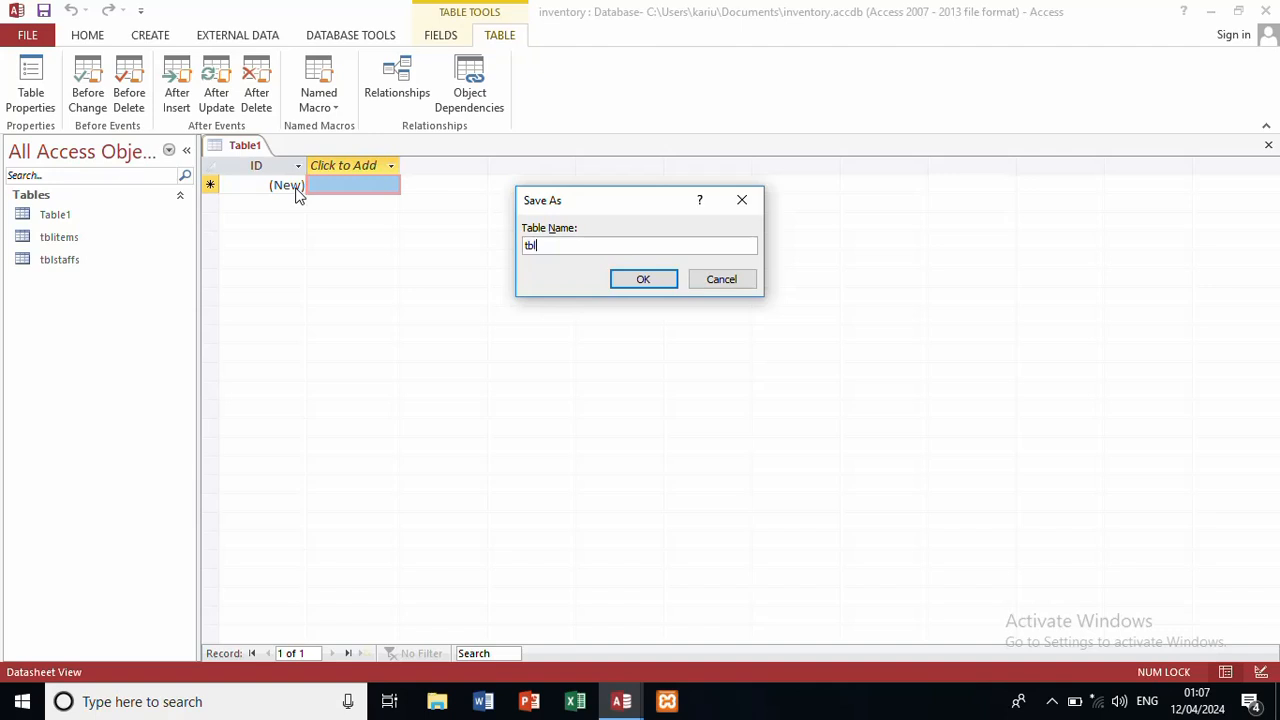
text(lIssues)
click(655, 281)
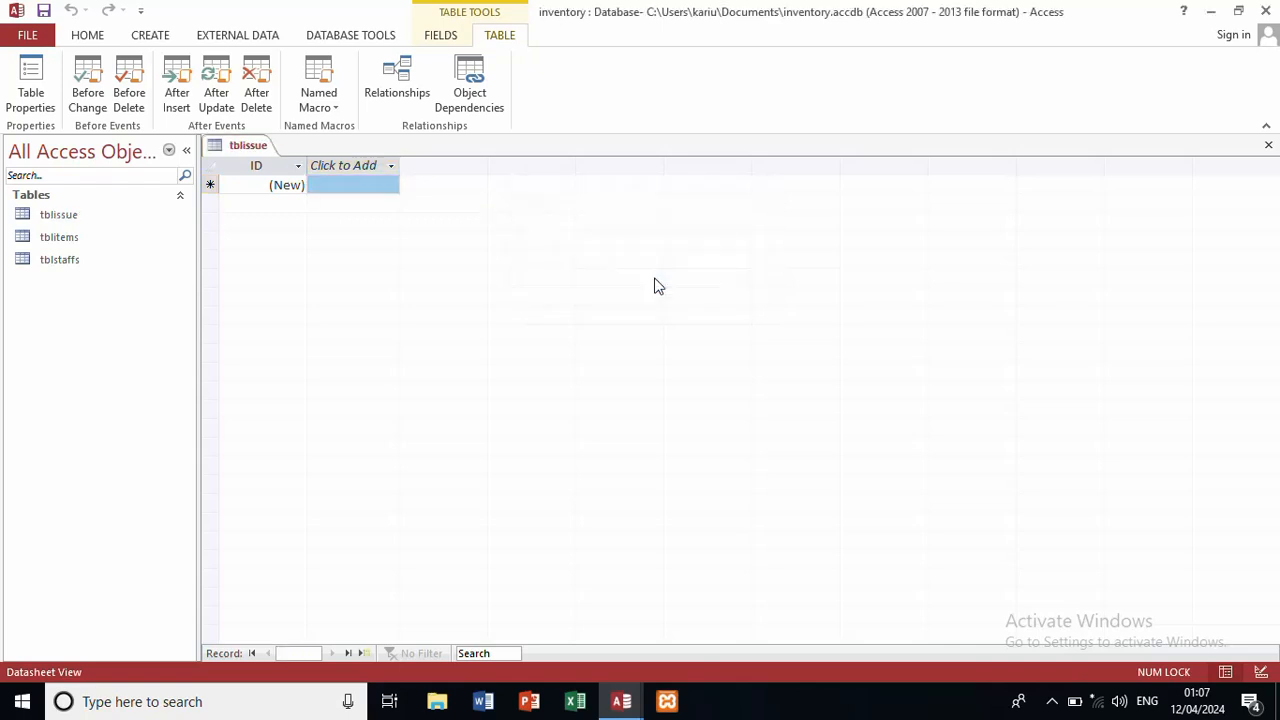
click(92, 36)
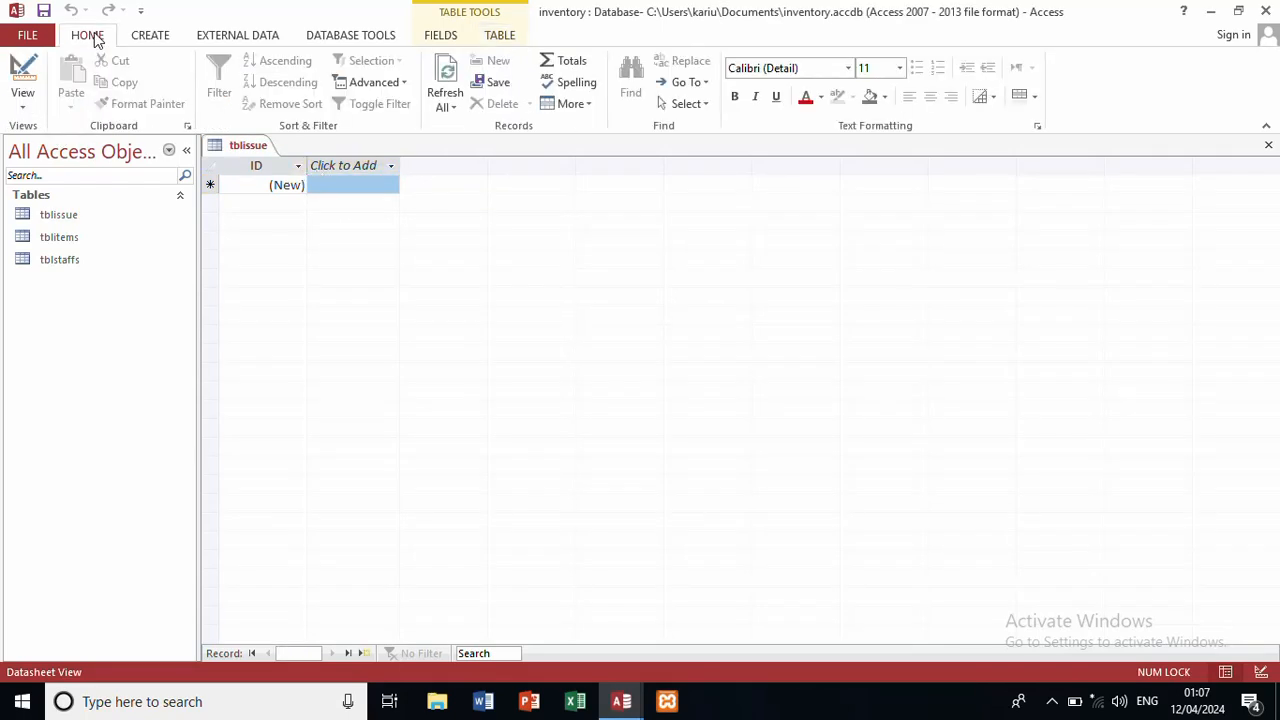
click(21, 110)
Step: In Design View, rename the ID field to issueId and make it a Number field
click(63, 187)
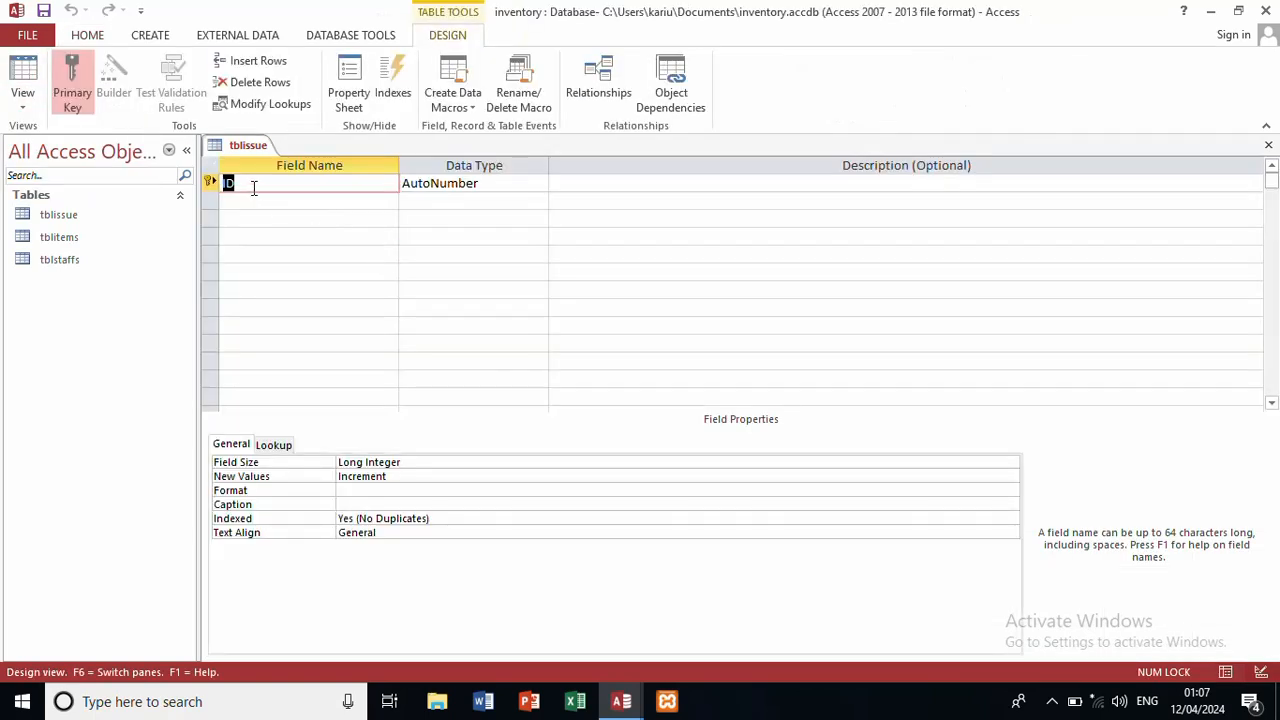
key(Delete)
text(issueId)
click(515, 183)
click(538, 184)
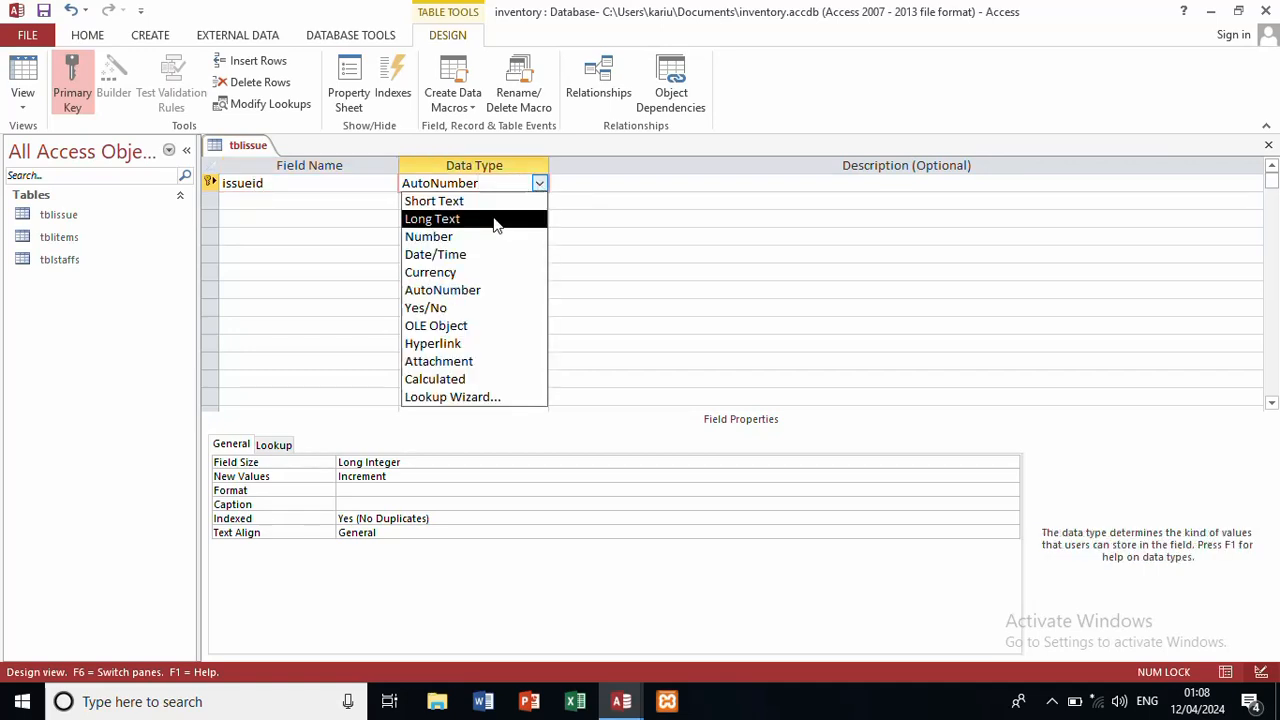
click(483, 240)
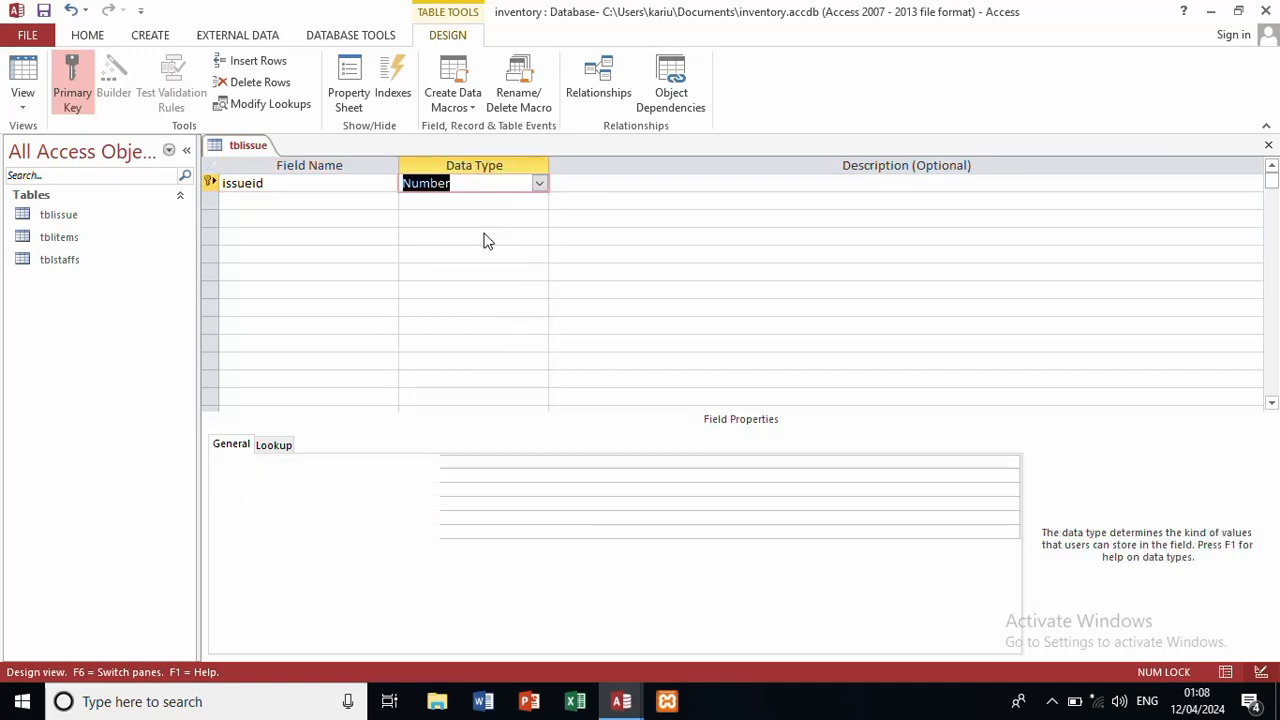
Step: Add an issuedate field with the Date/Time data type
click(342, 203)
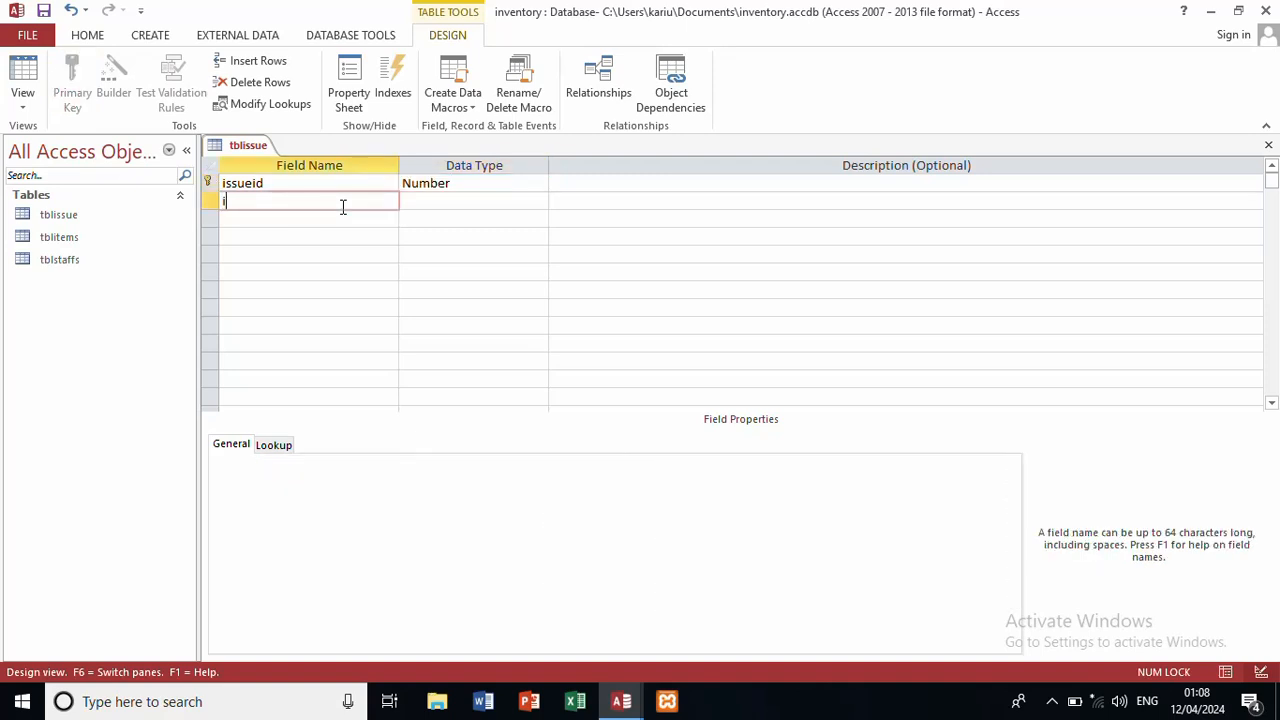
text(issuedata)
key(BackSpace)
text(e)
click(466, 189)
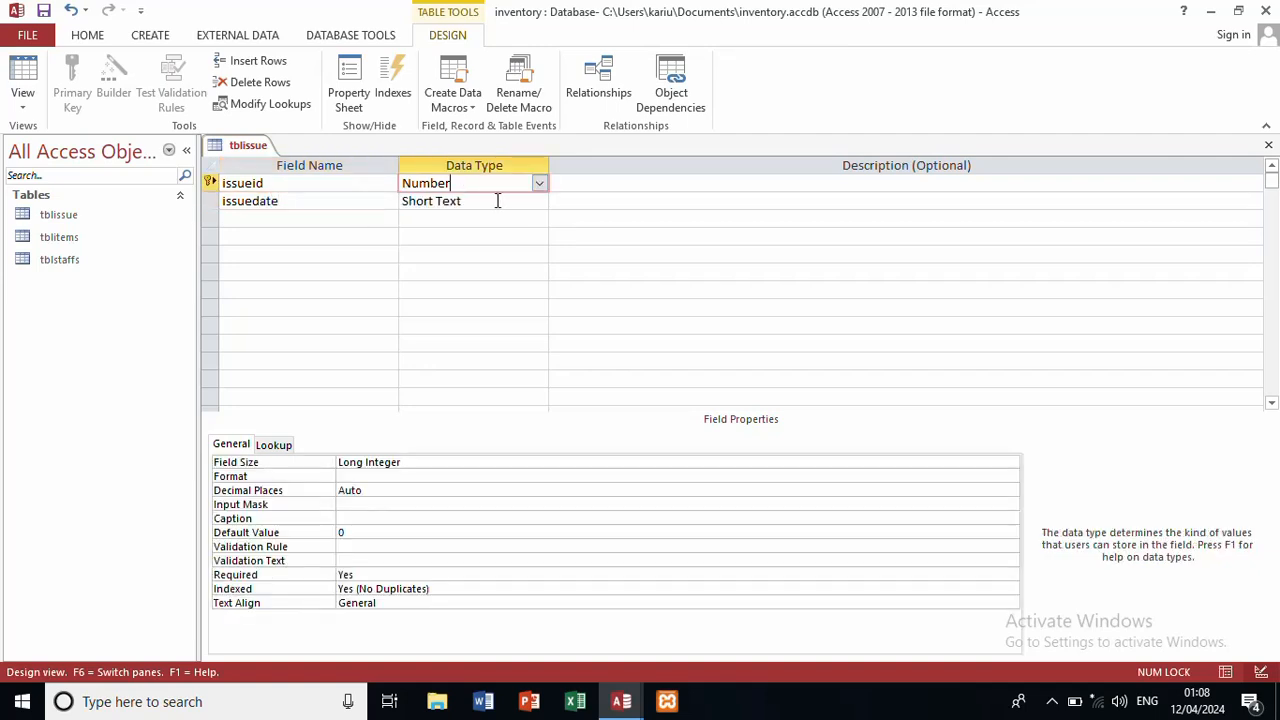
click(507, 201)
click(539, 200)
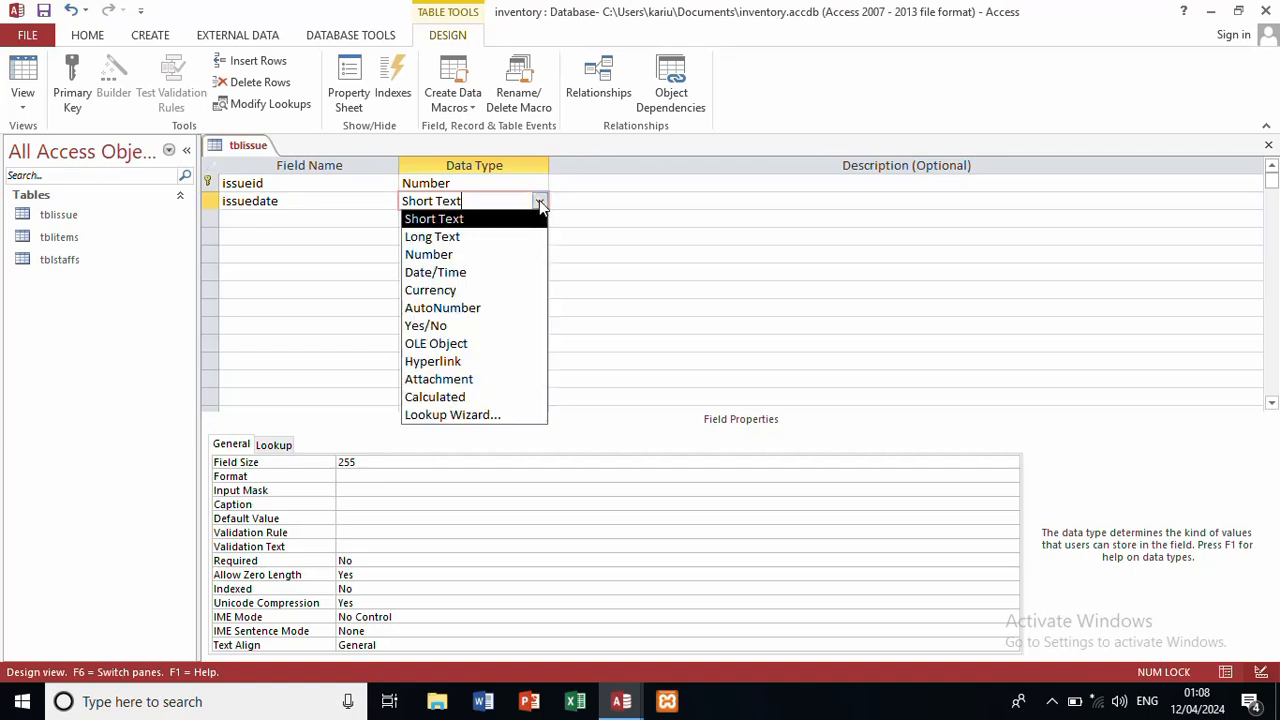
click(466, 279)
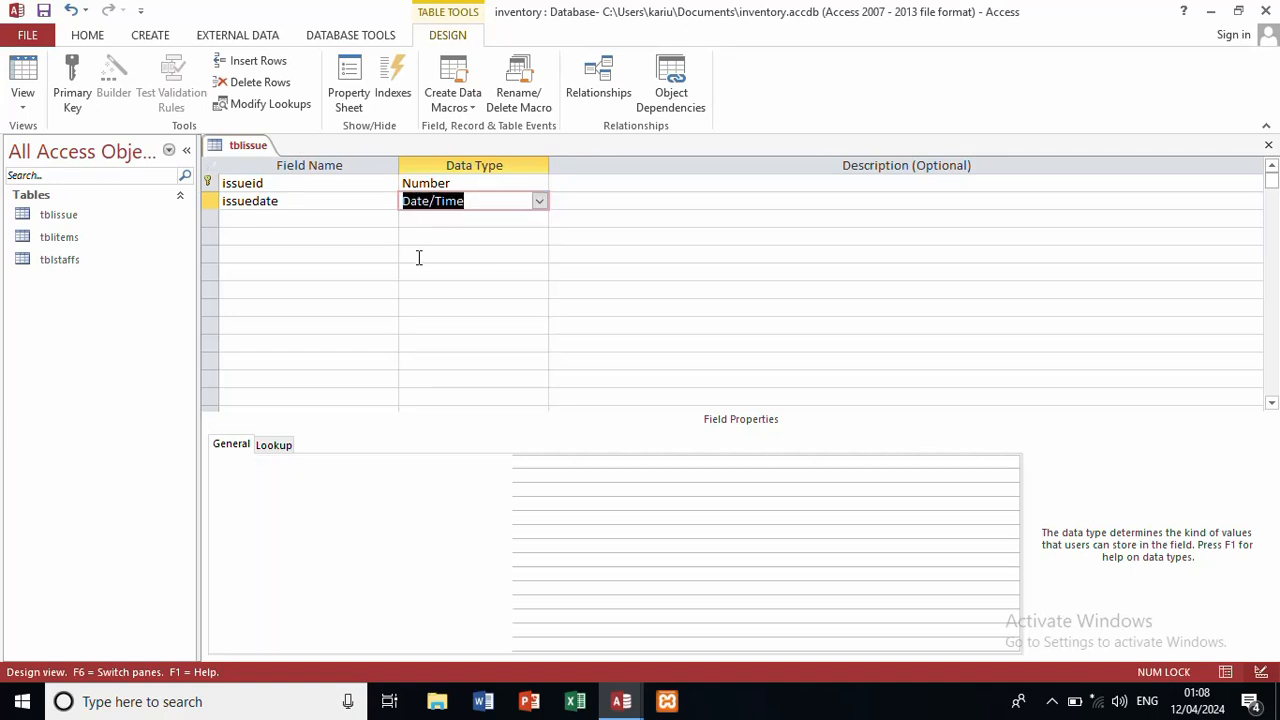
Step: Add an issuedto field with the Number data type
click(323, 220)
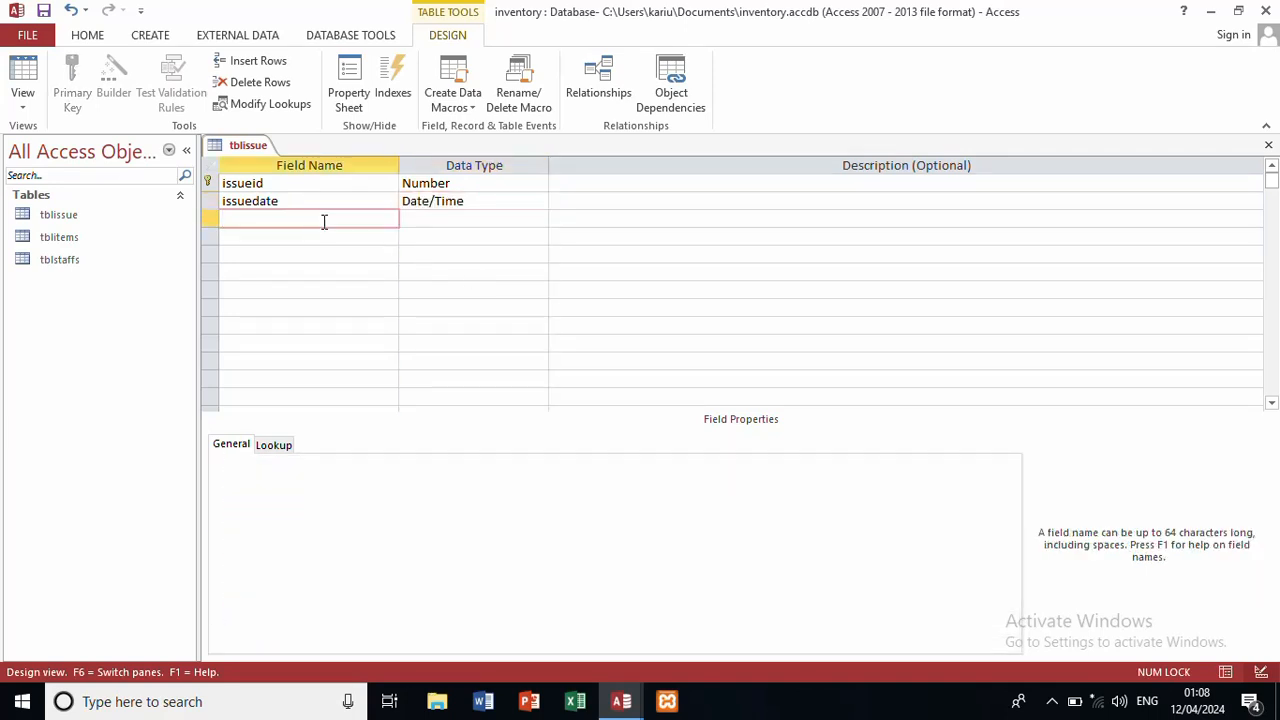
text(issuedto)
click(460, 217)
click(539, 220)
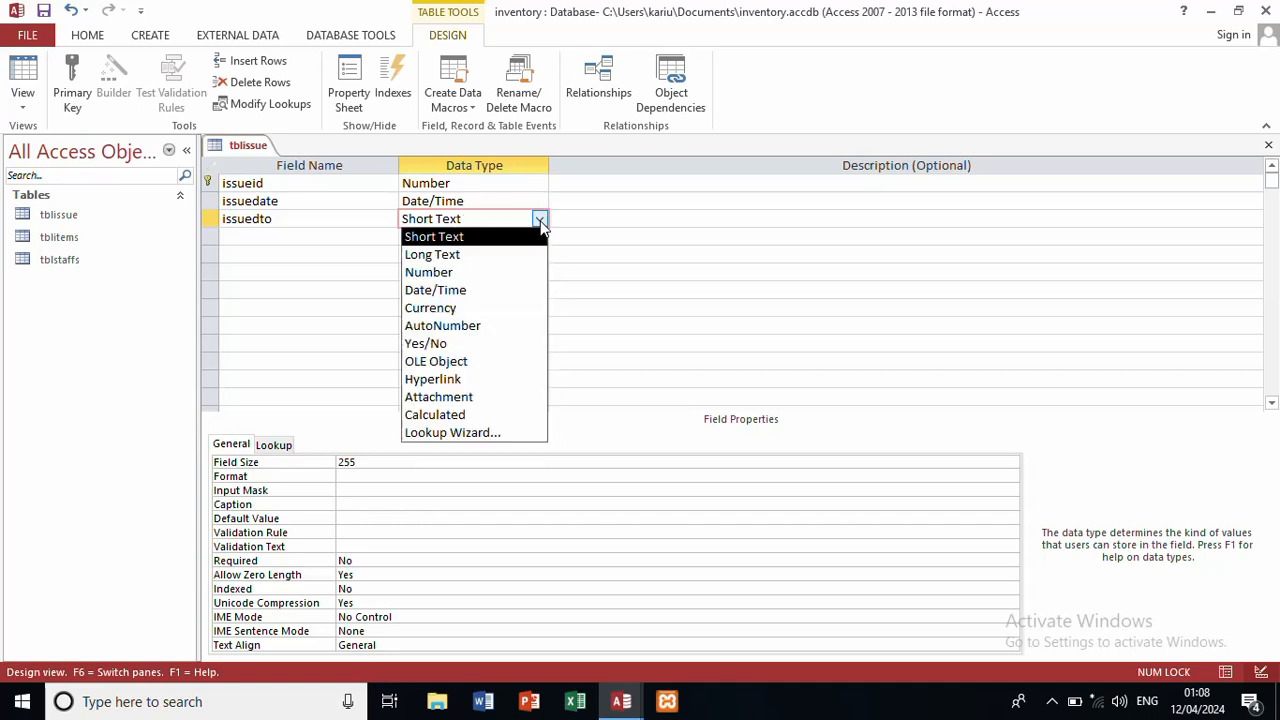
click(494, 273)
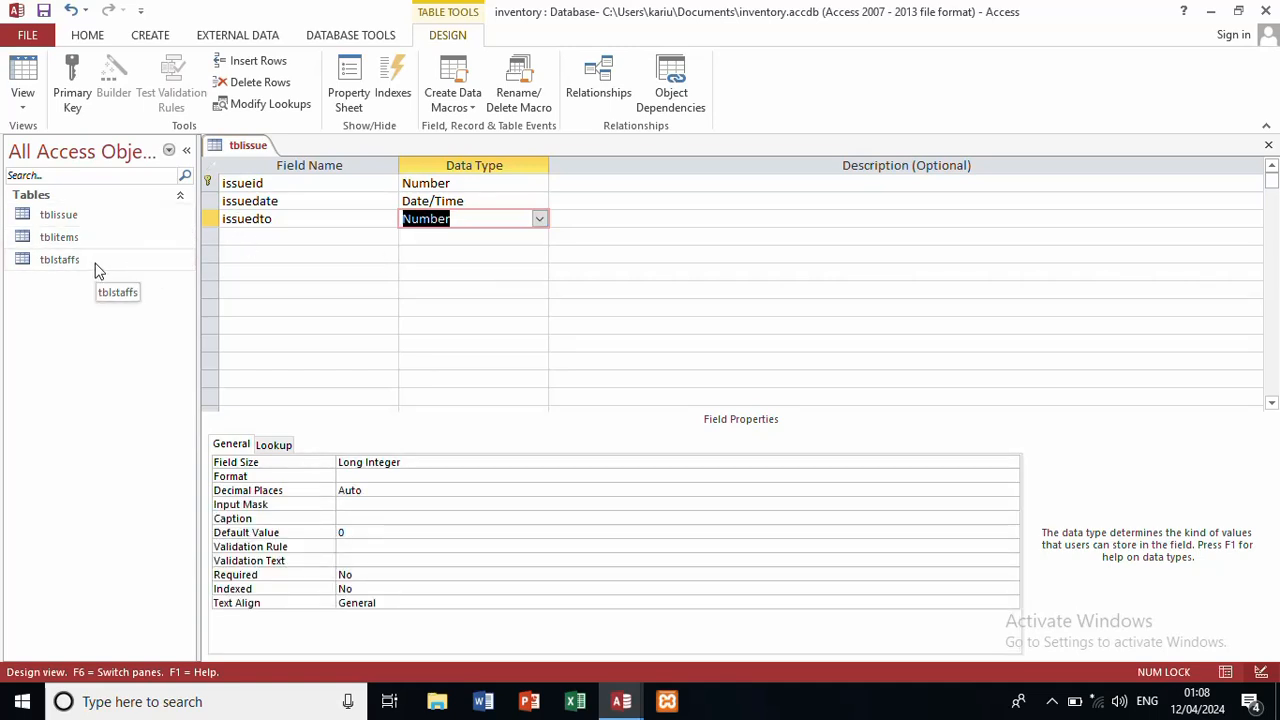
click(279, 219)
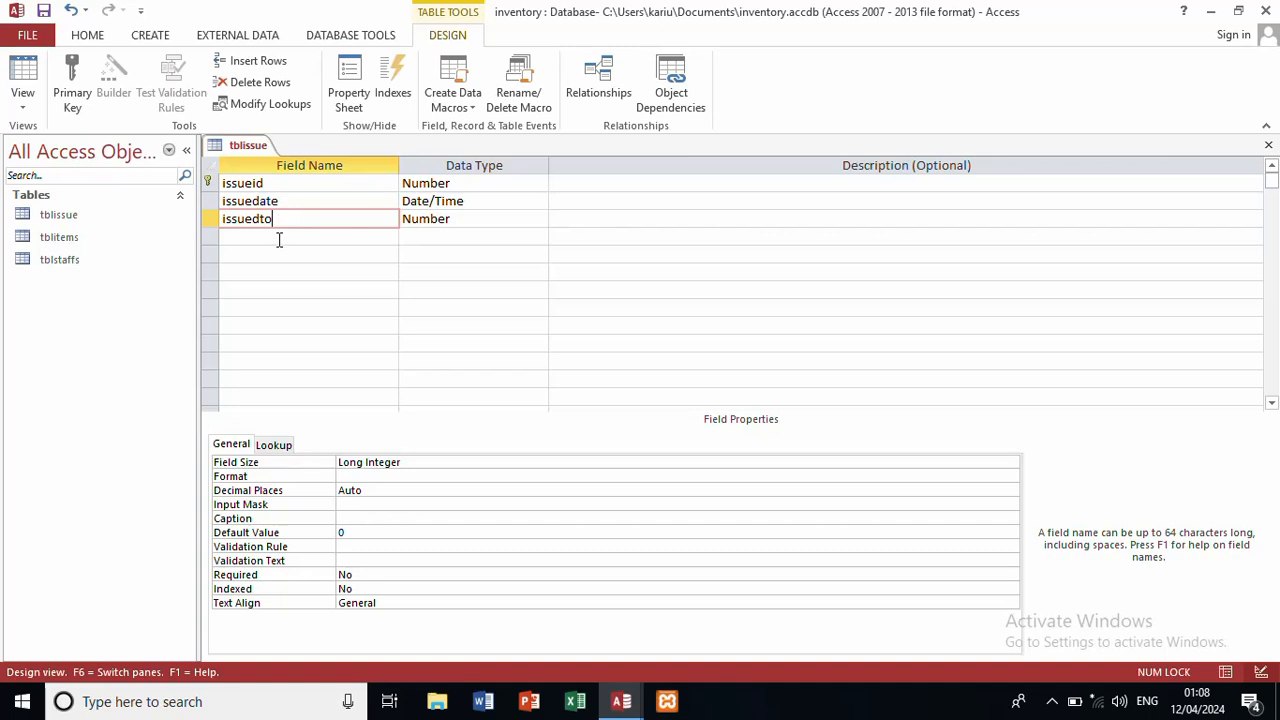
Step: Add issueditem as a Number field and issuedby as a Short Text field
click(279, 238)
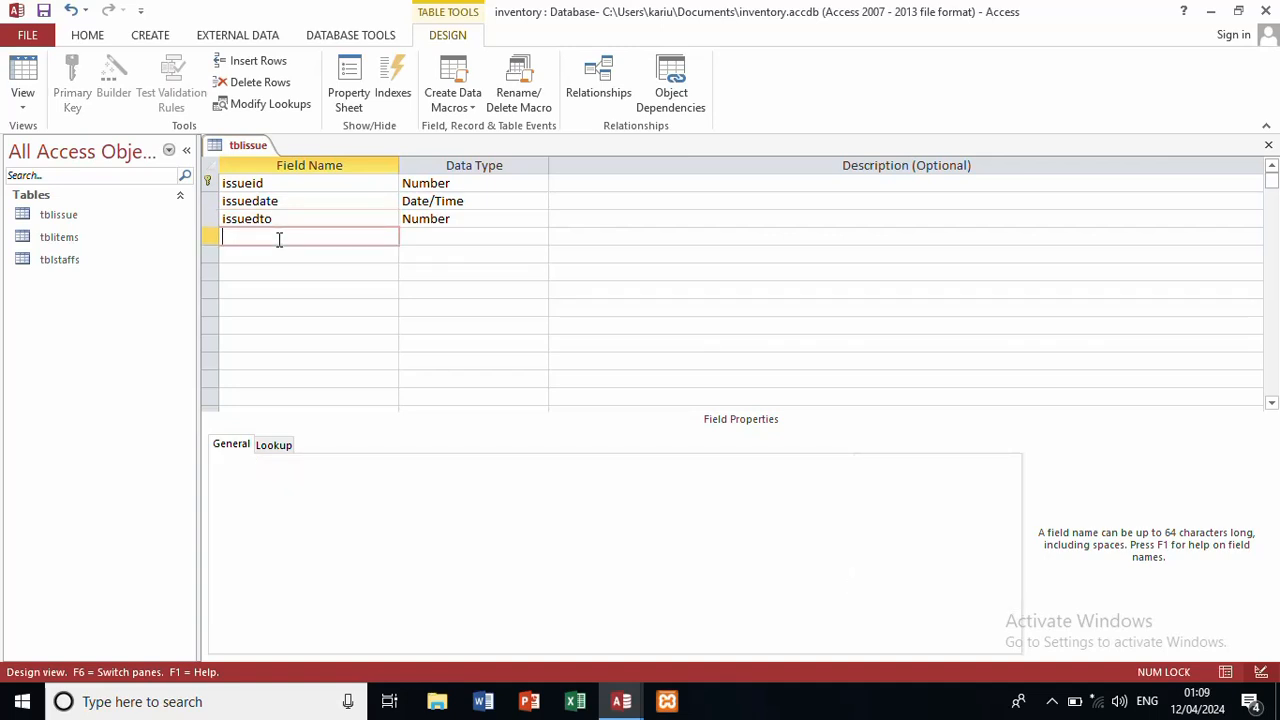
text(issueditem)
click(437, 237)
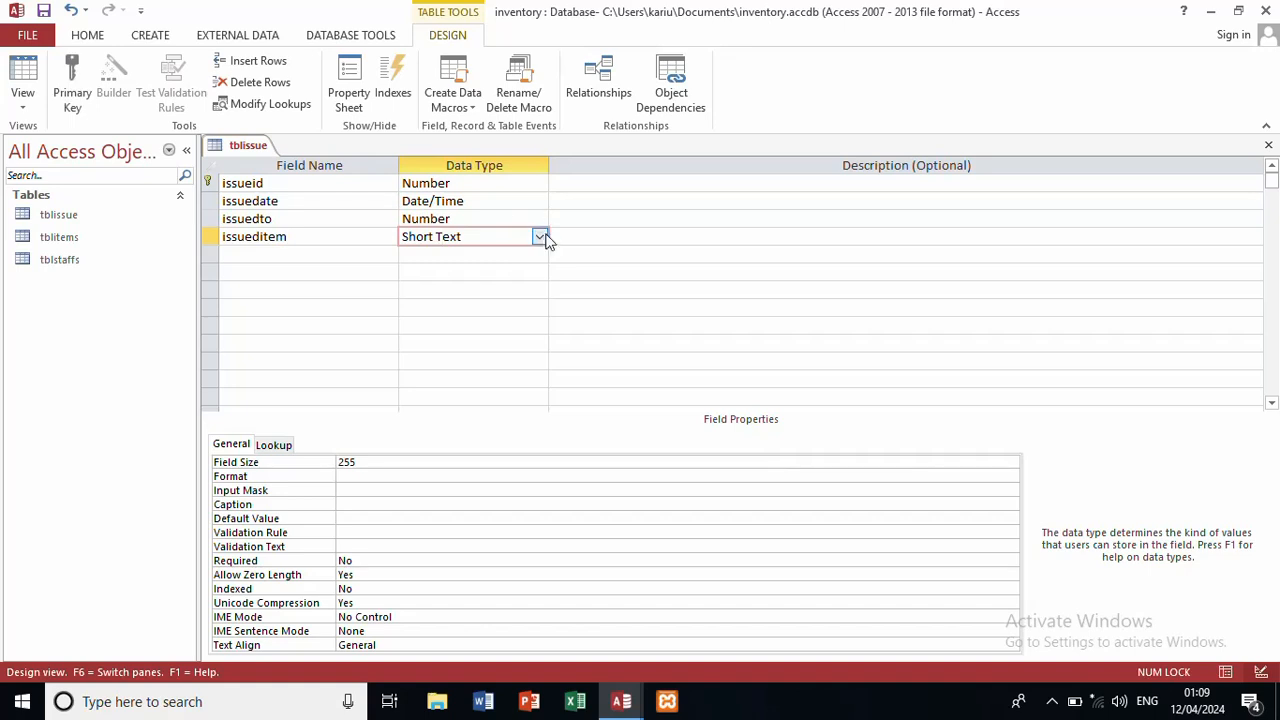
click(540, 237)
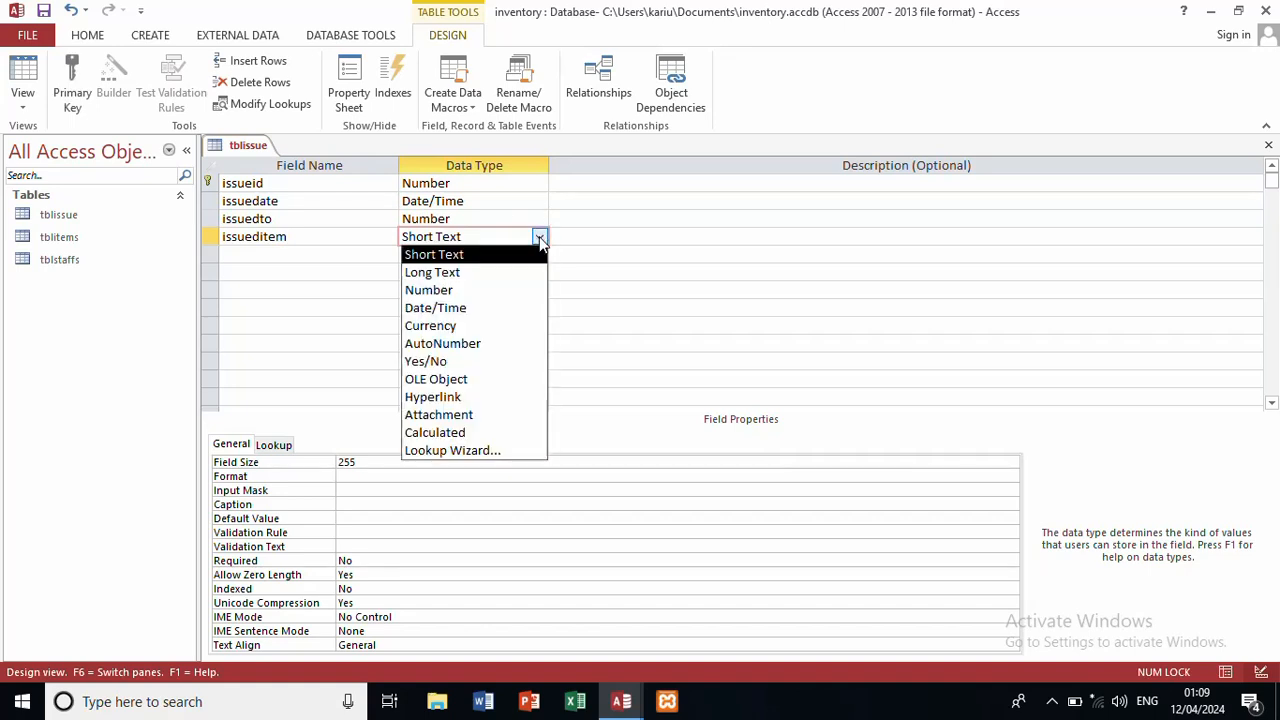
click(466, 290)
click(354, 258)
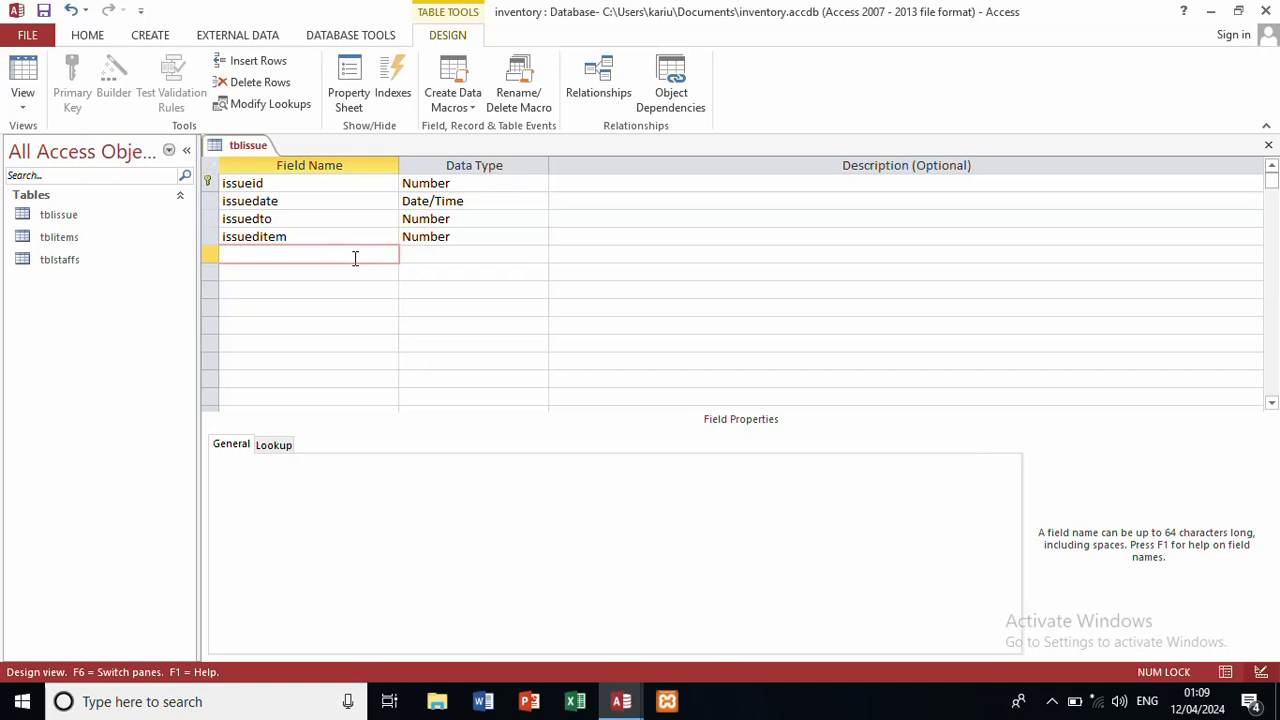
text(issuedby)
click(440, 256)
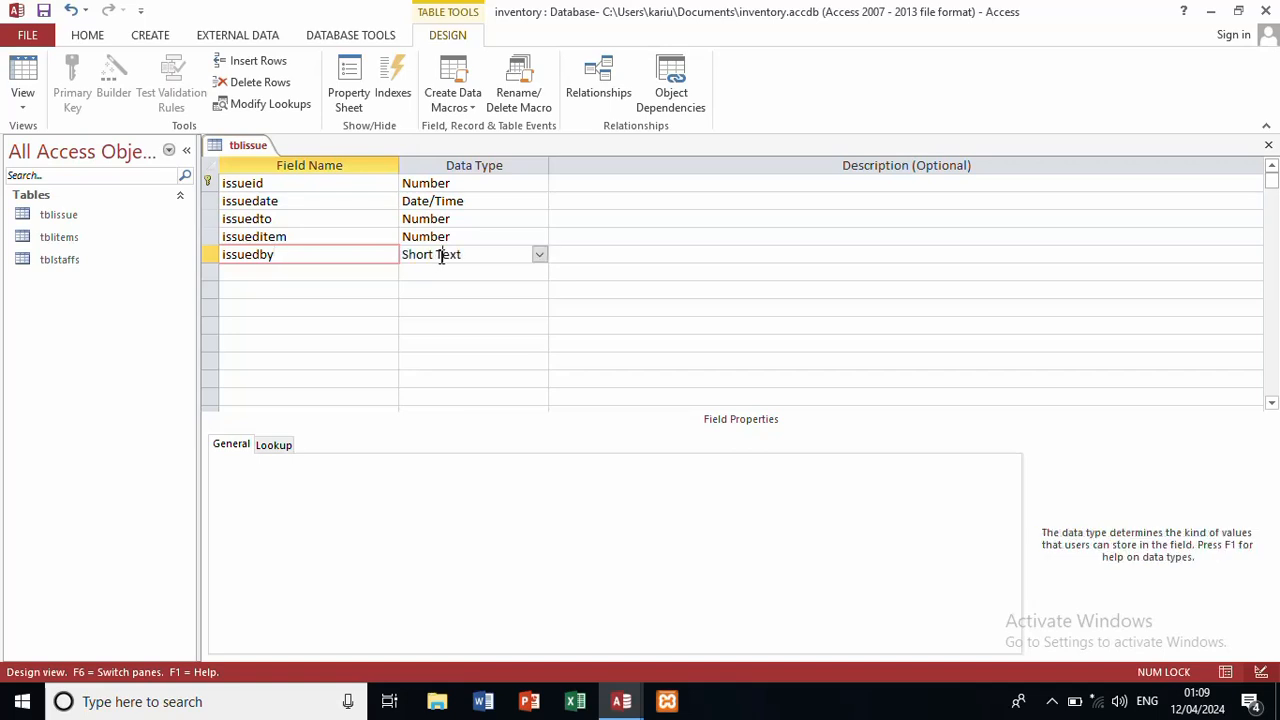
Step: Add issueqty and balance as Number fields
click(287, 268)
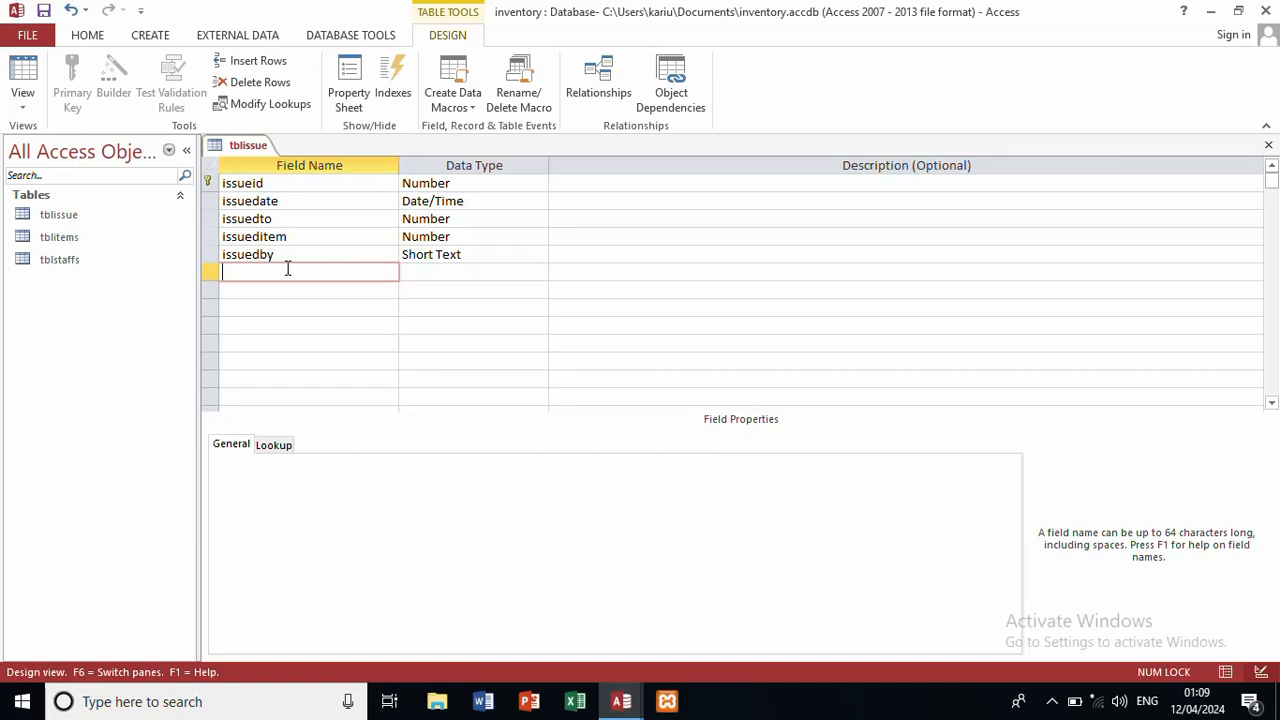
text(issuedite)
key(BackSpace)
key(BackSpace)
text(ueqty)
click(444, 271)
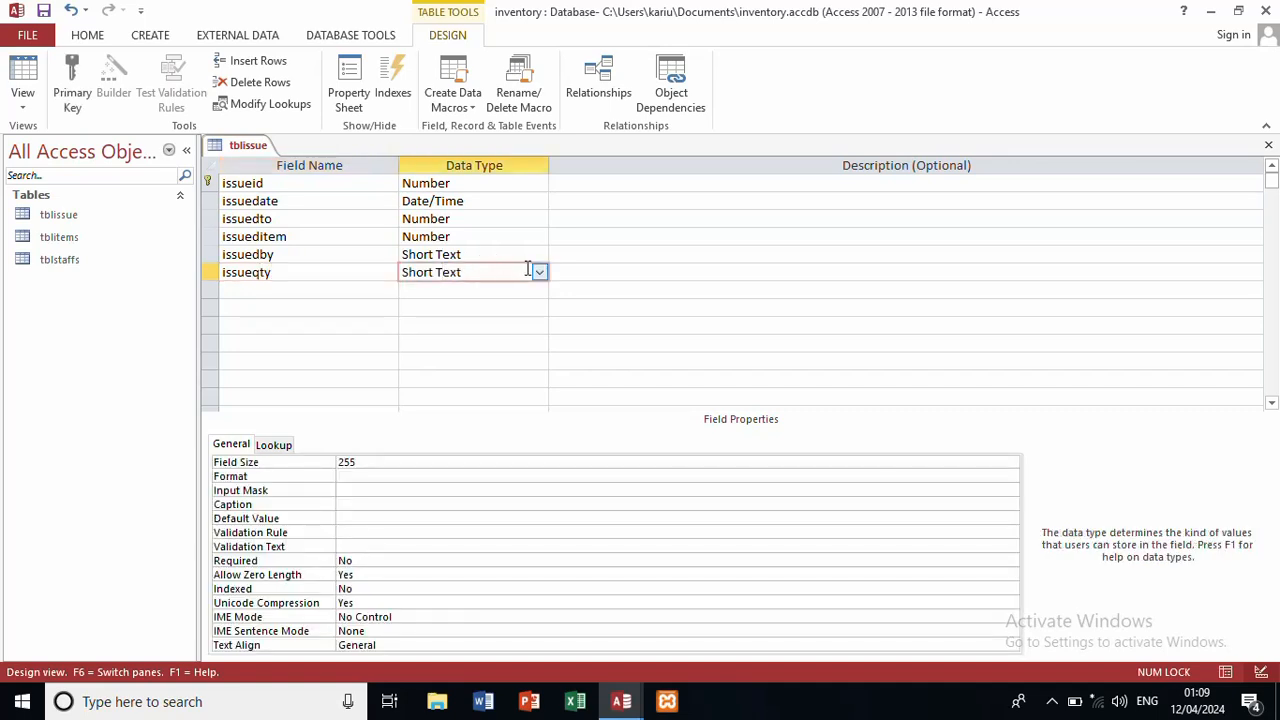
click(538, 271)
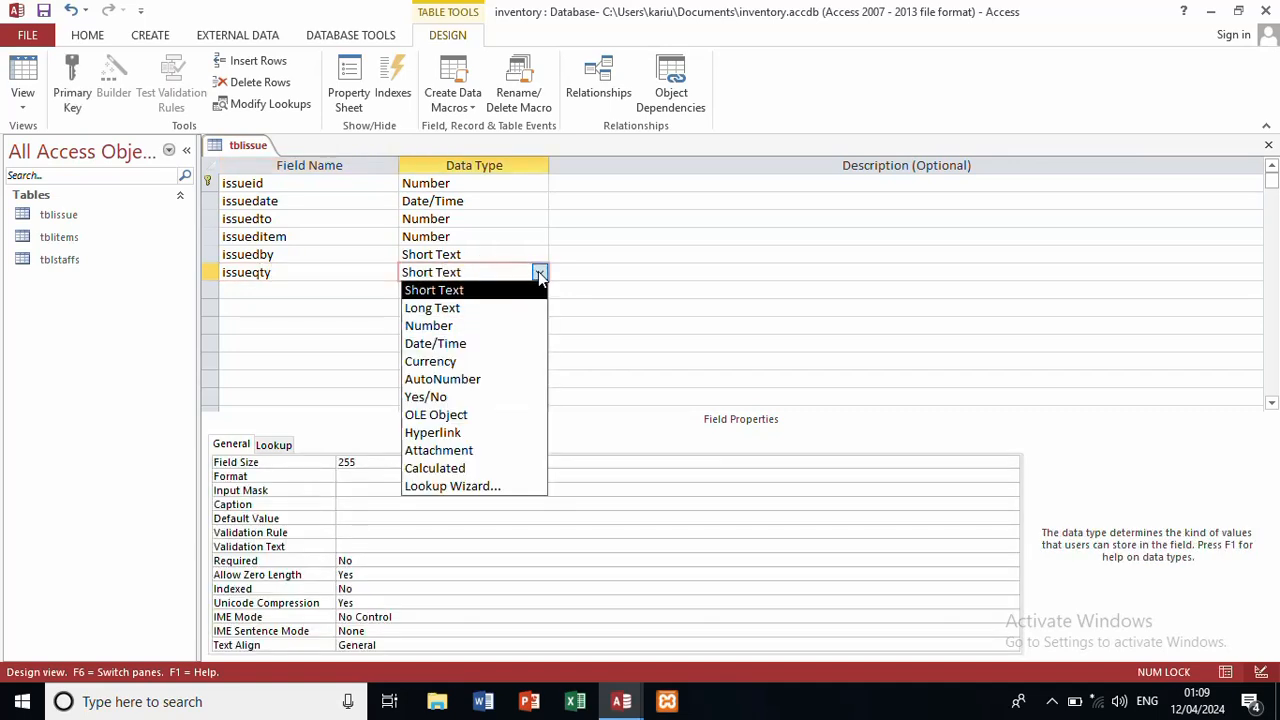
click(465, 326)
click(365, 290)
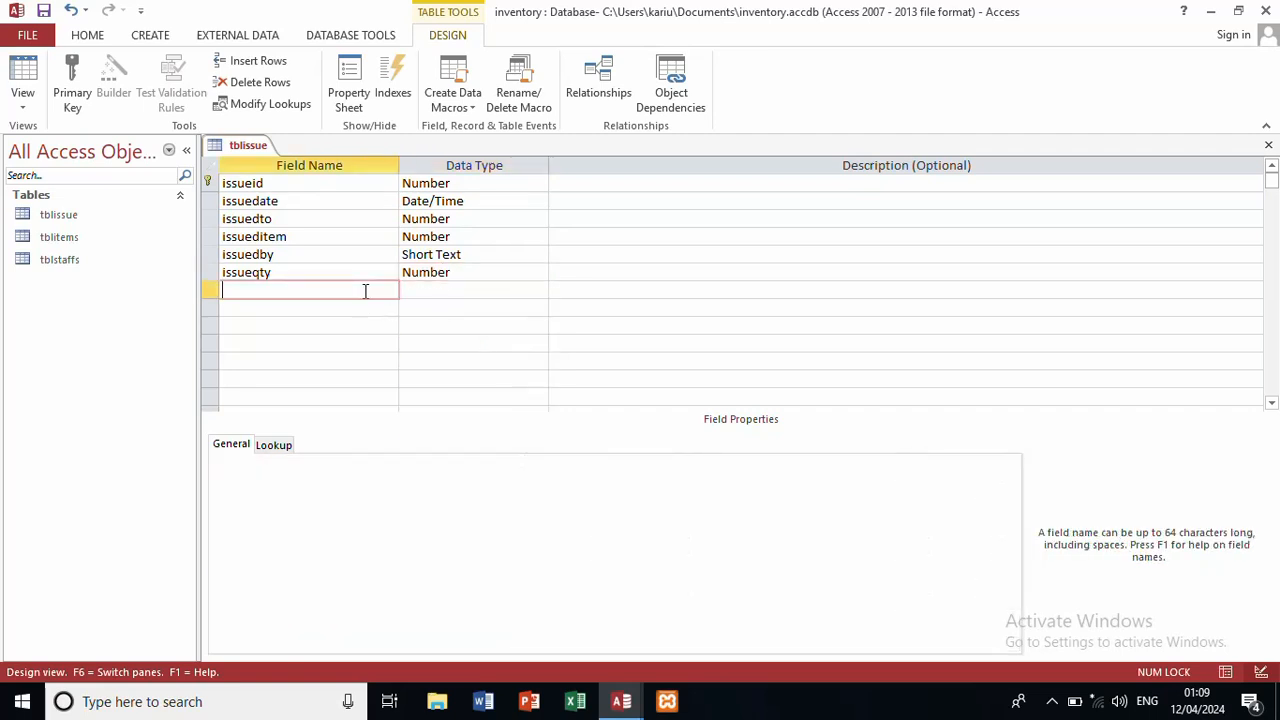
text(balance)
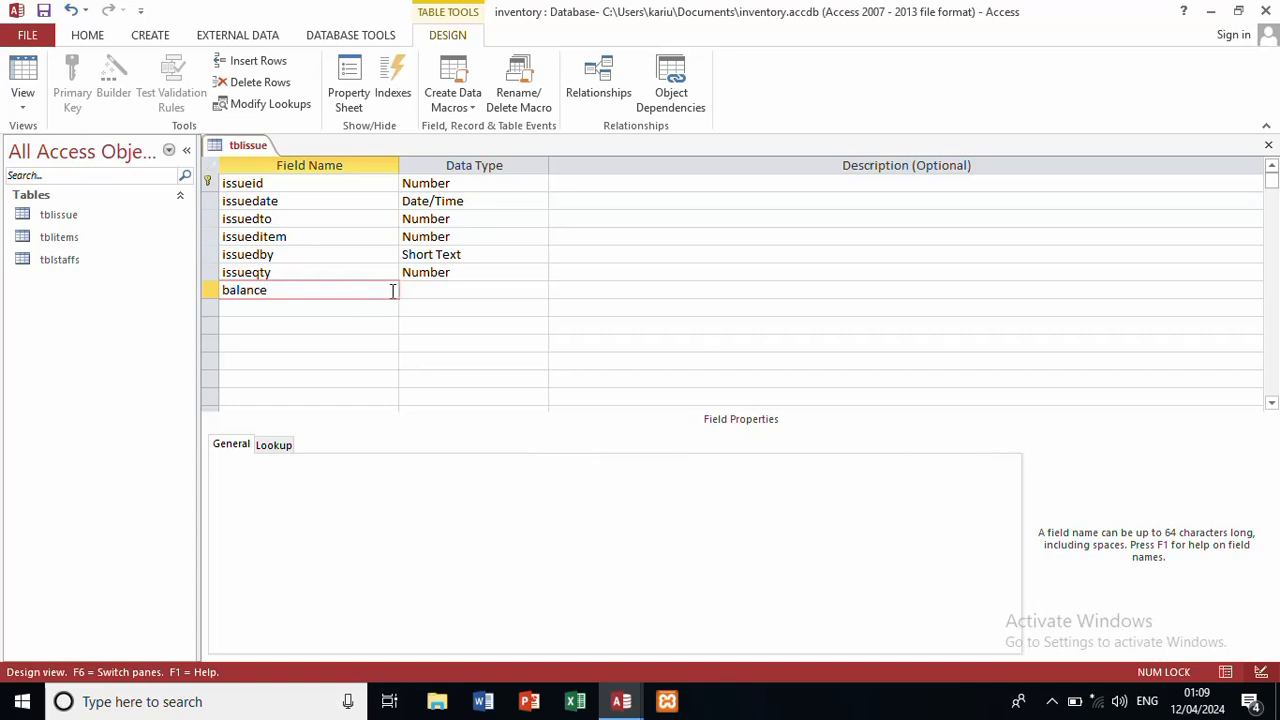
click(434, 290)
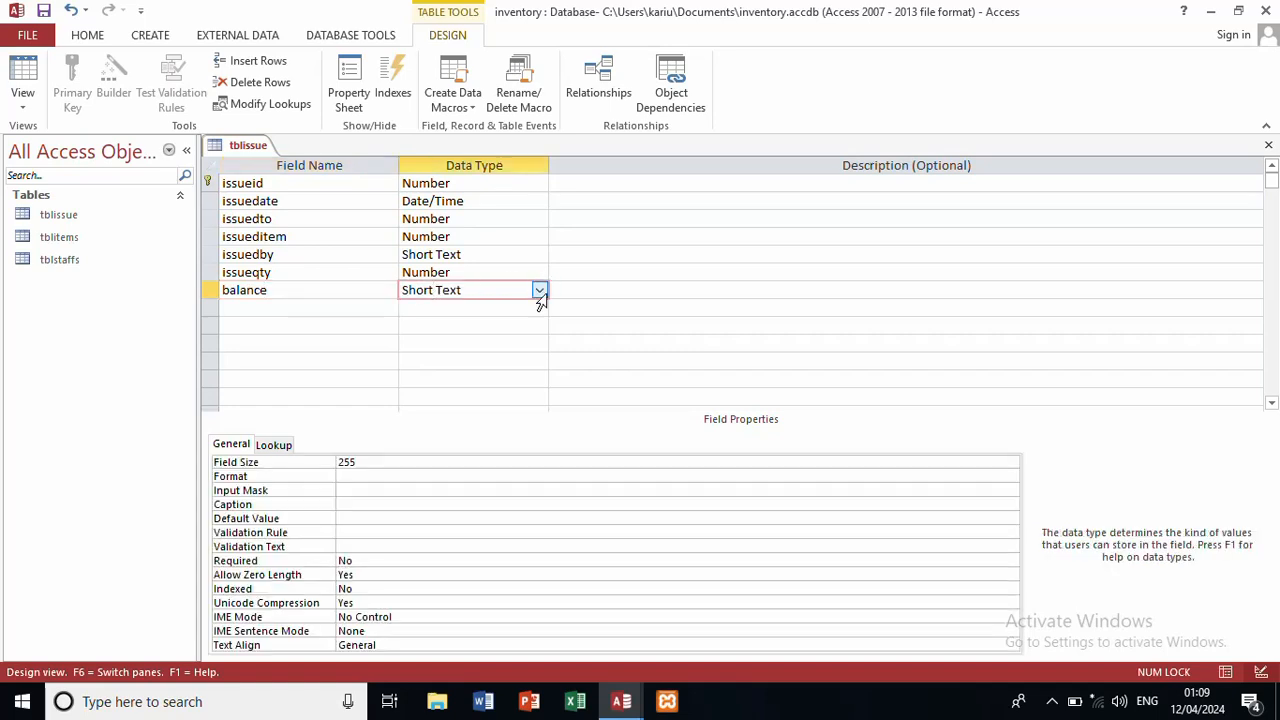
click(540, 290)
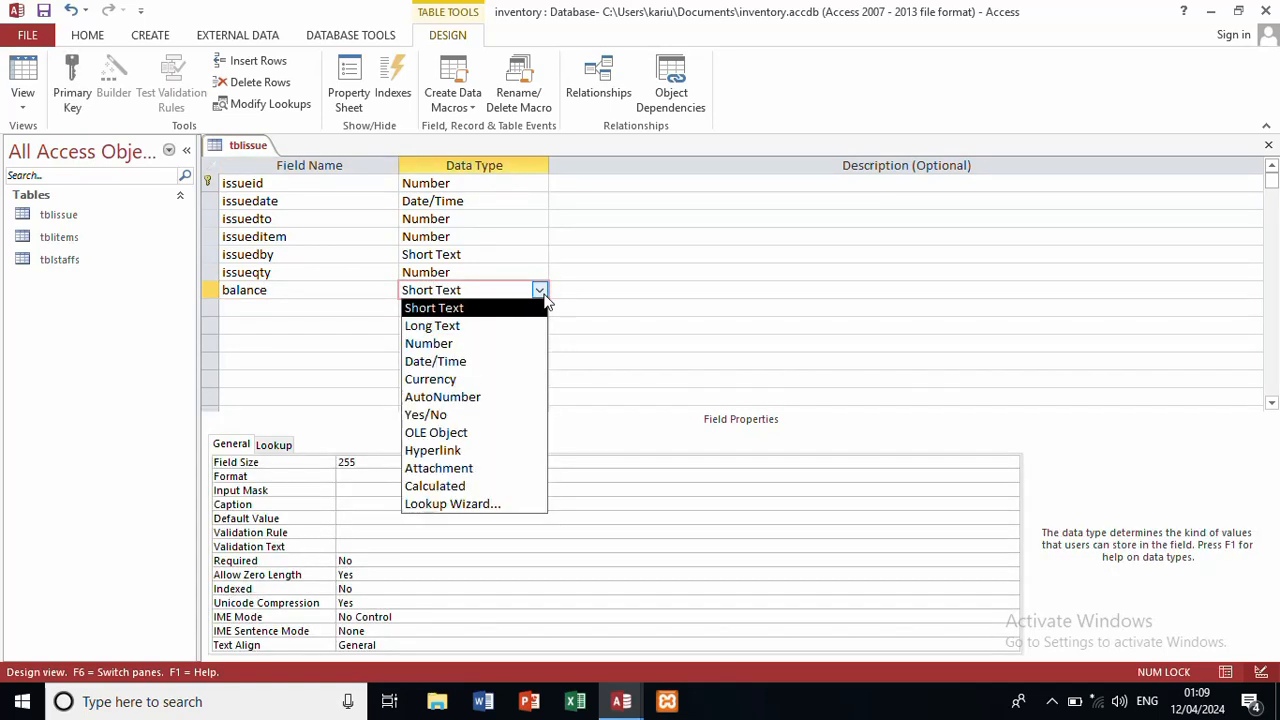
click(490, 347)
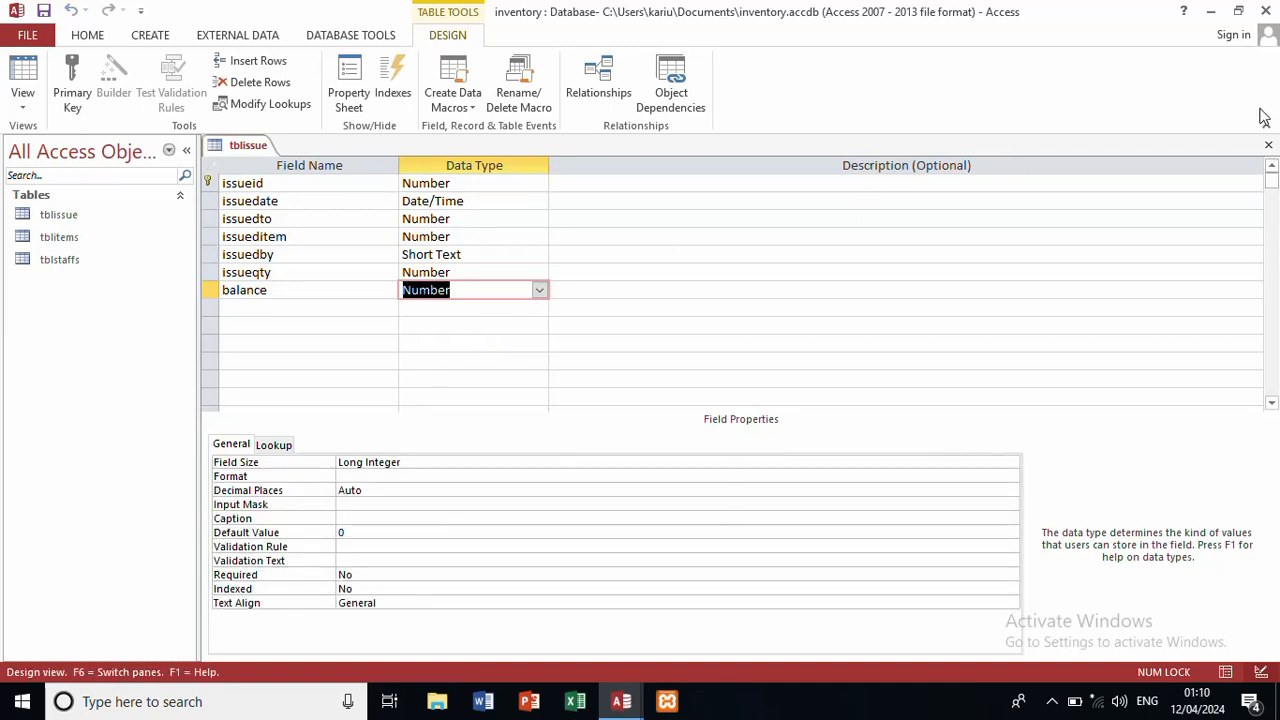
Step: Close the tblissue design and create a new blank table saved as tblreceived
click(1269, 147)
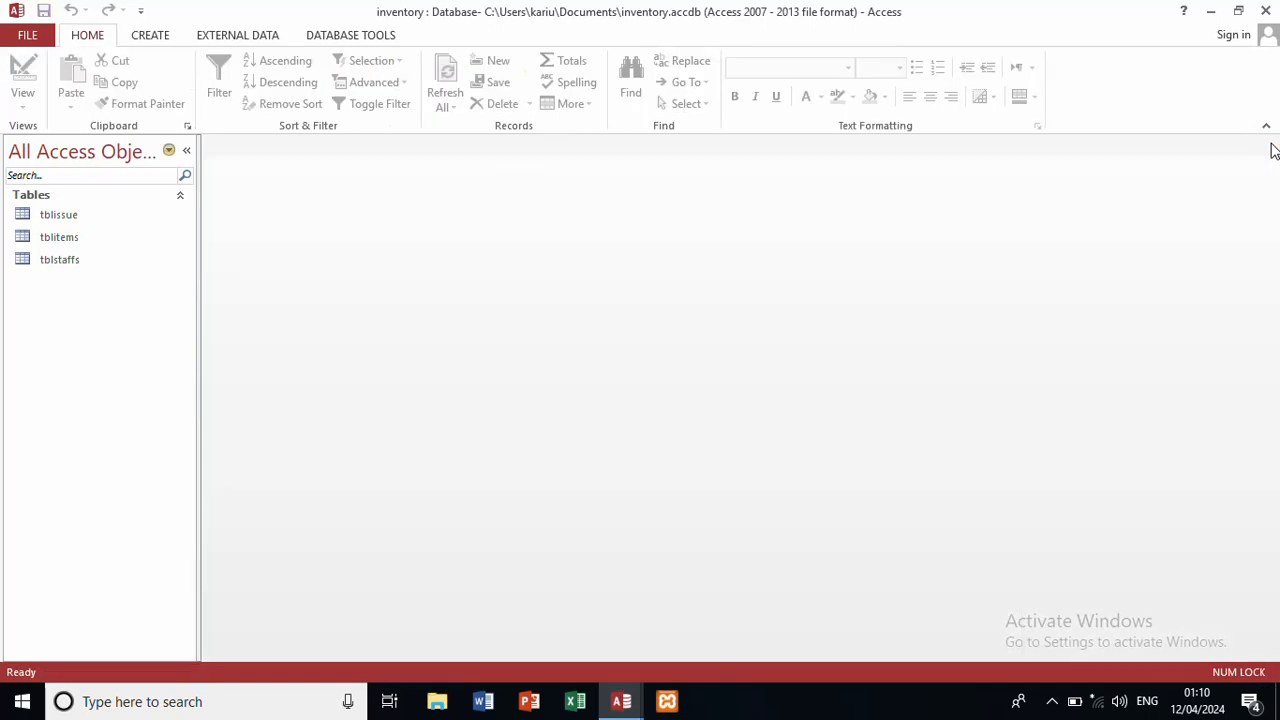
click(160, 36)
click(93, 80)
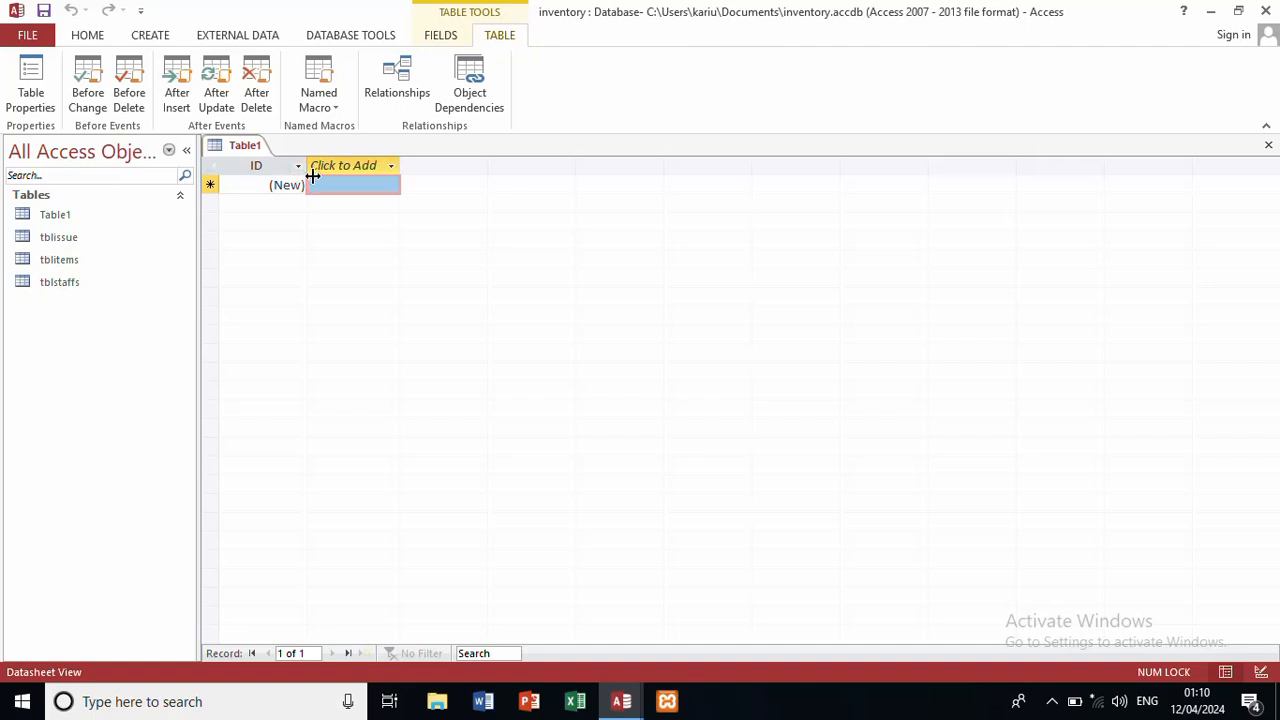
key(ctrl+s)
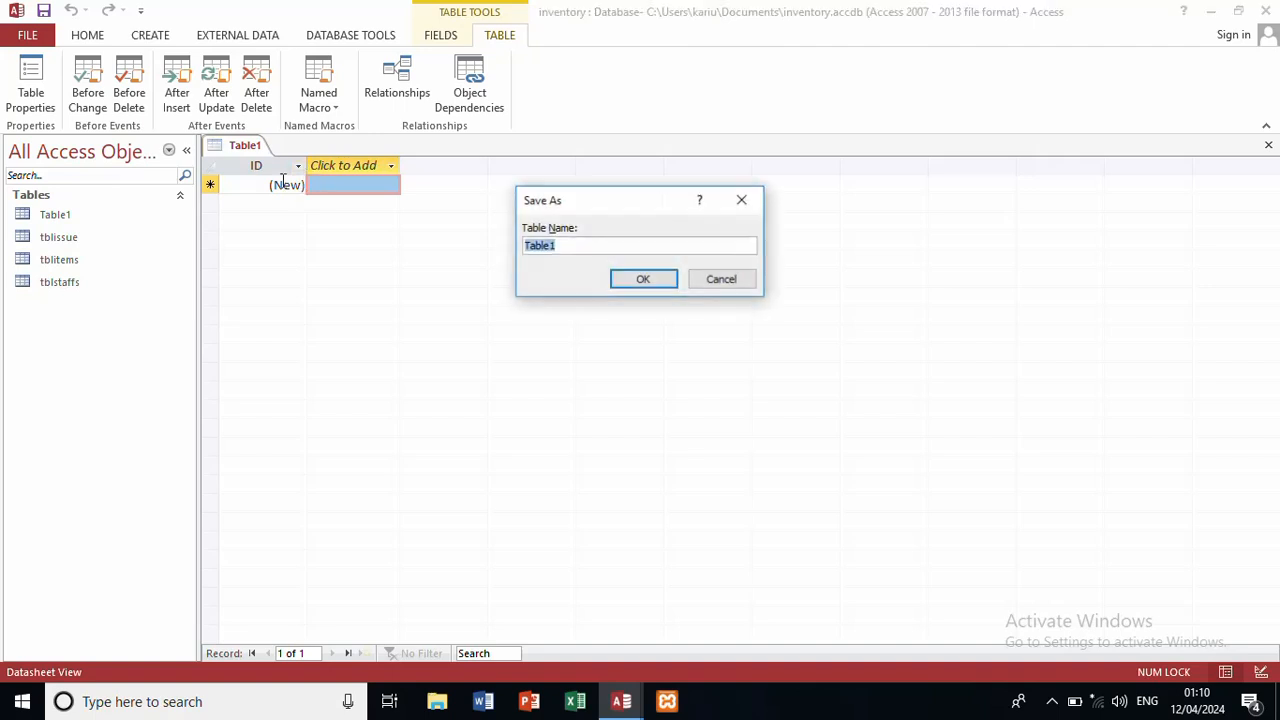
text(tbl)
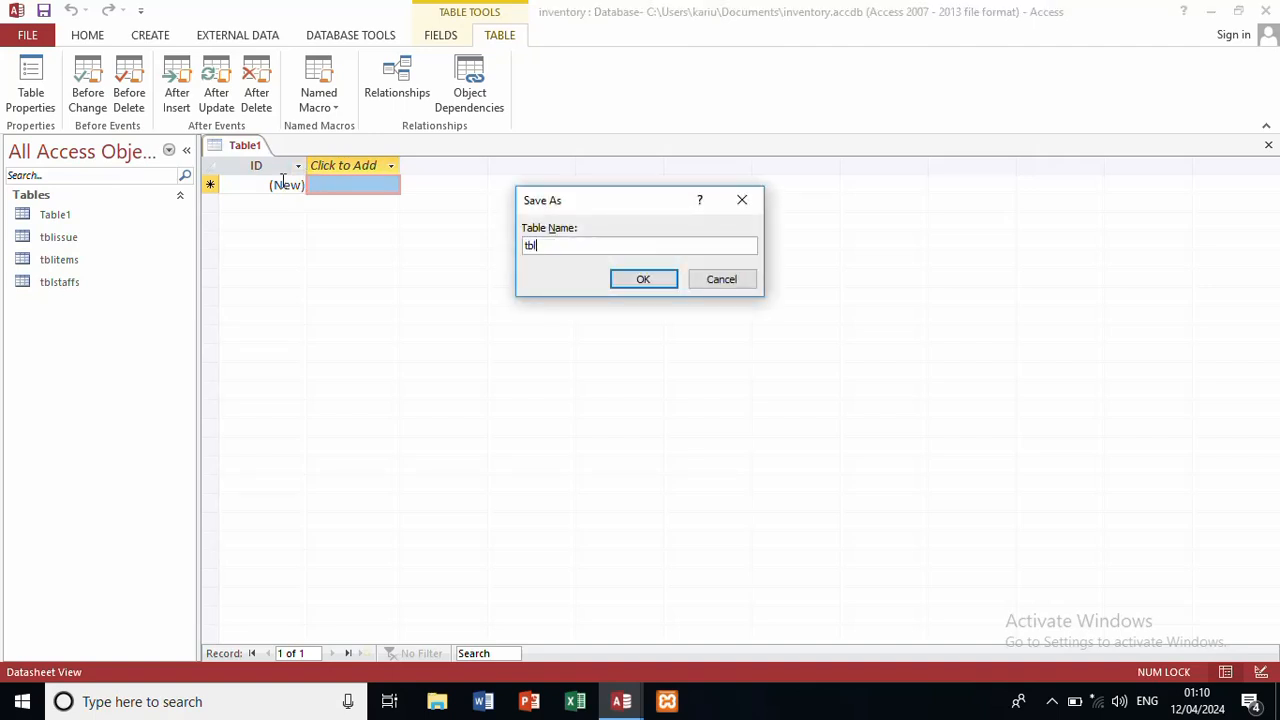
text(receie)
key(BackSpace)
key(Return)
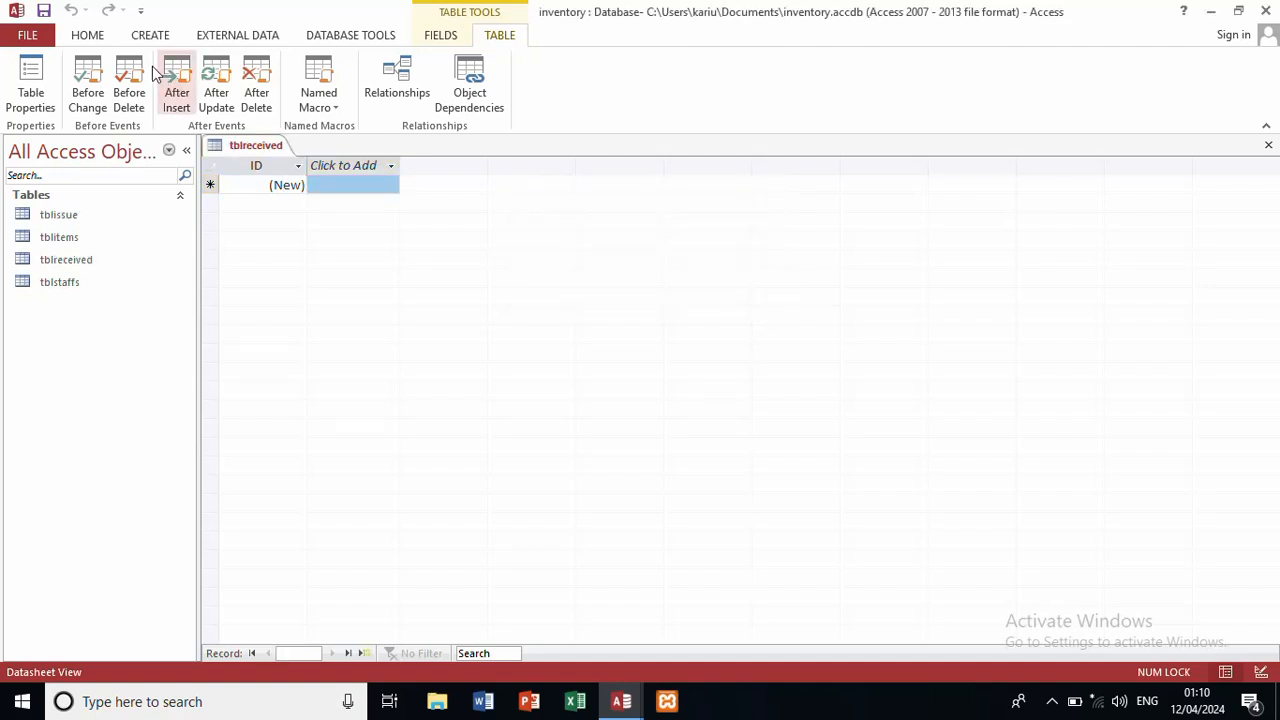
Step: Switch tblreceived to Design View
click(92, 36)
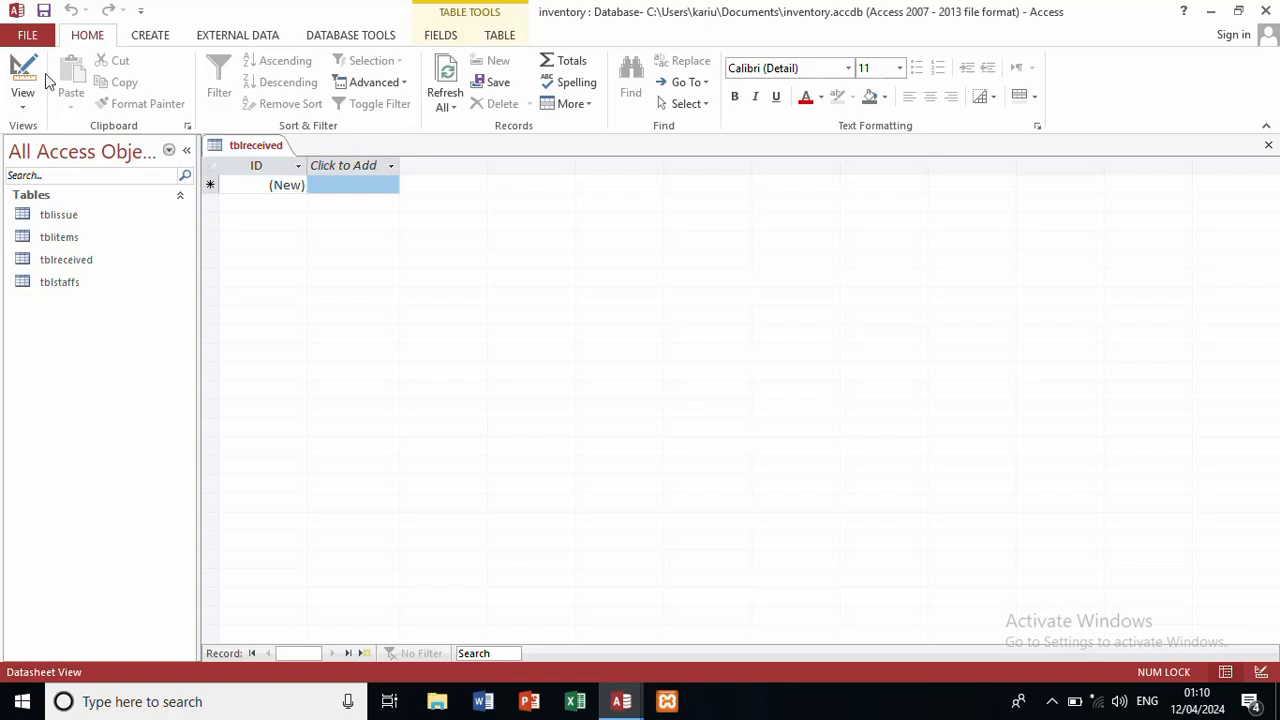
click(23, 105)
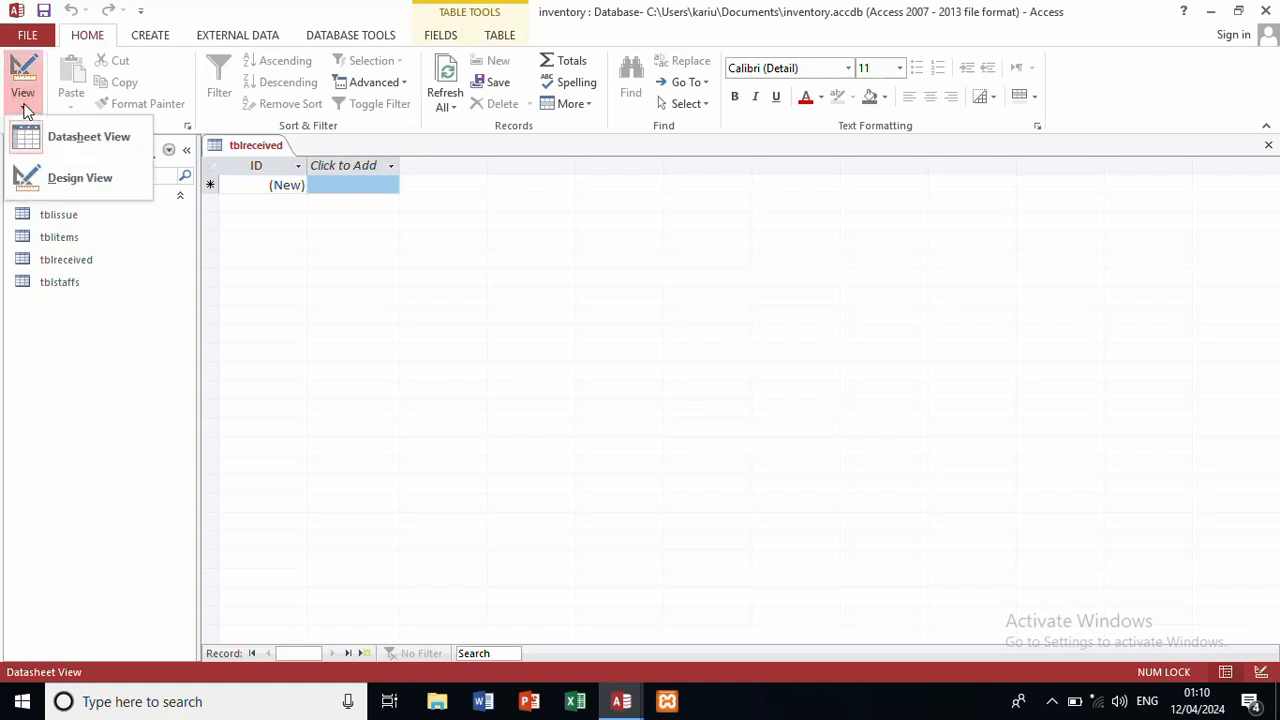
click(55, 165)
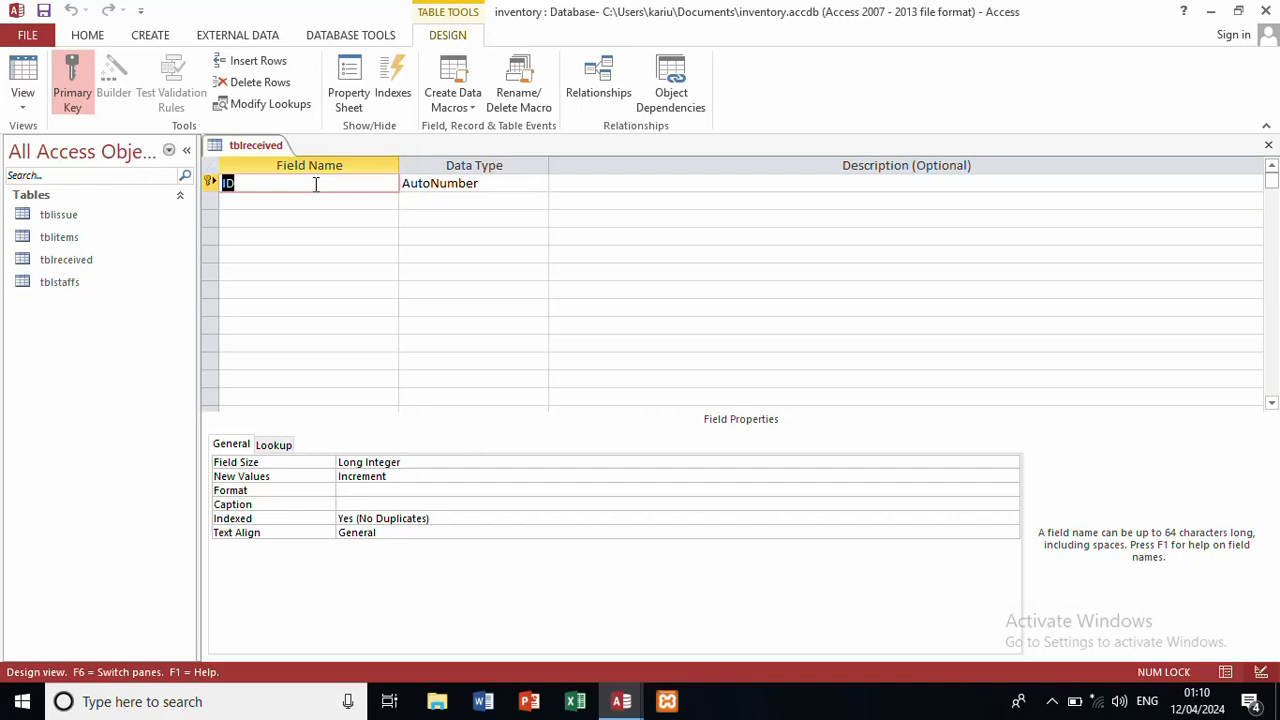
Step: Make the ID field Number and add receiveddate as a Date/Time field
click(506, 180)
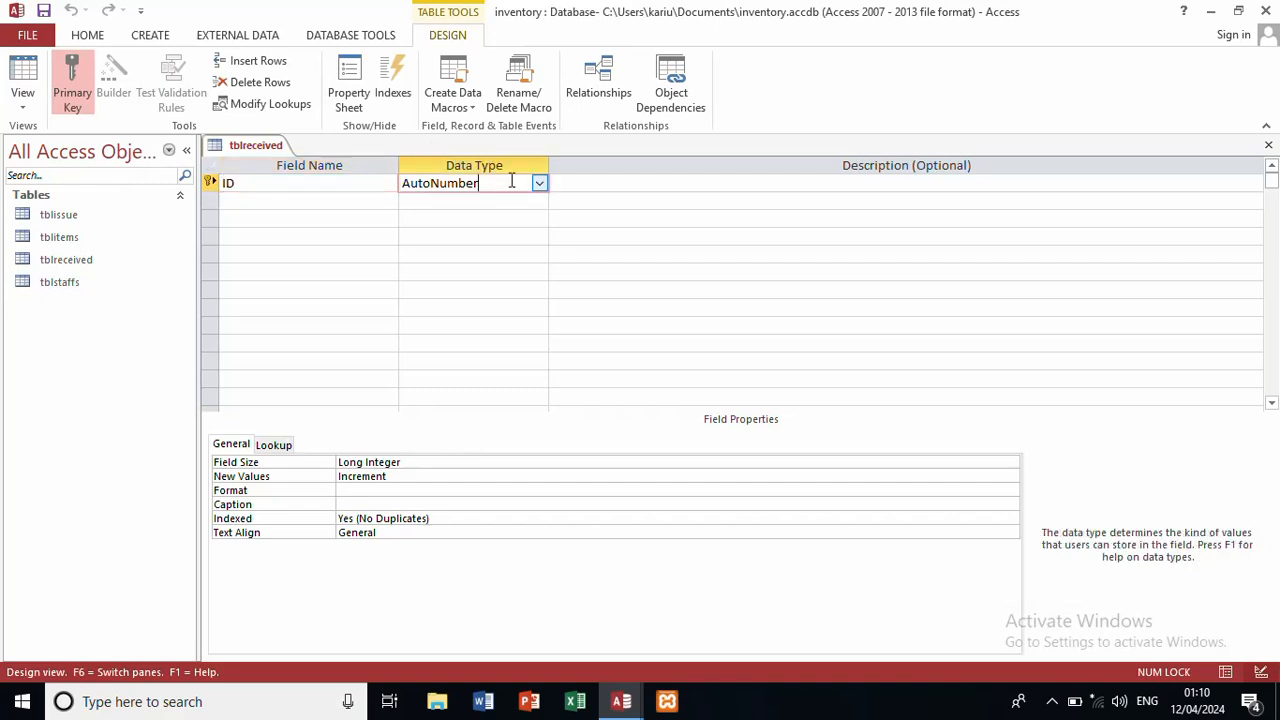
click(538, 187)
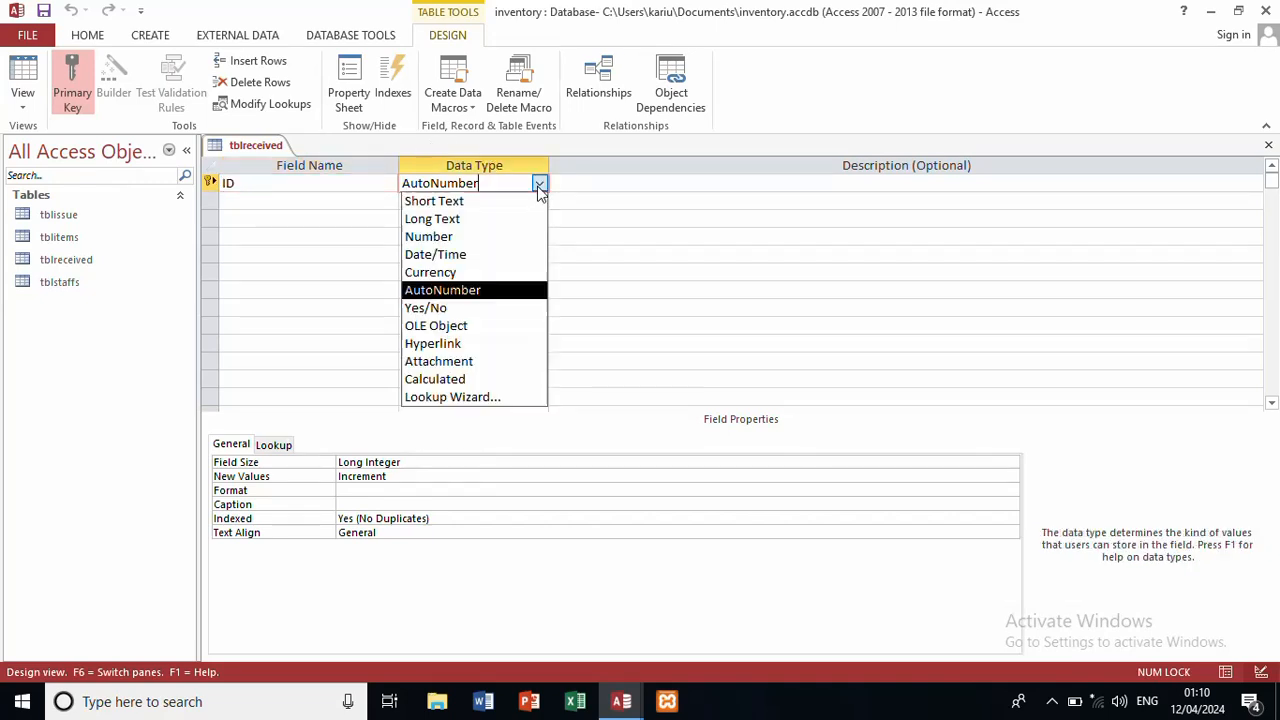
click(505, 237)
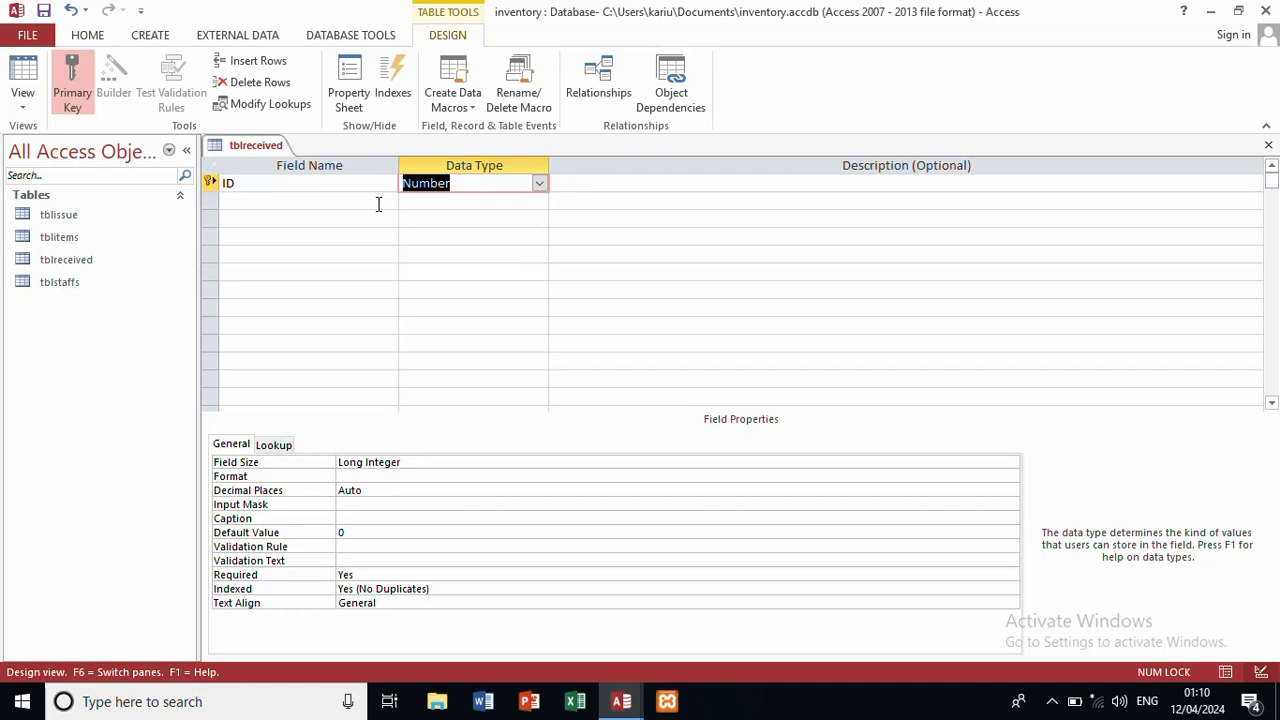
click(378, 204)
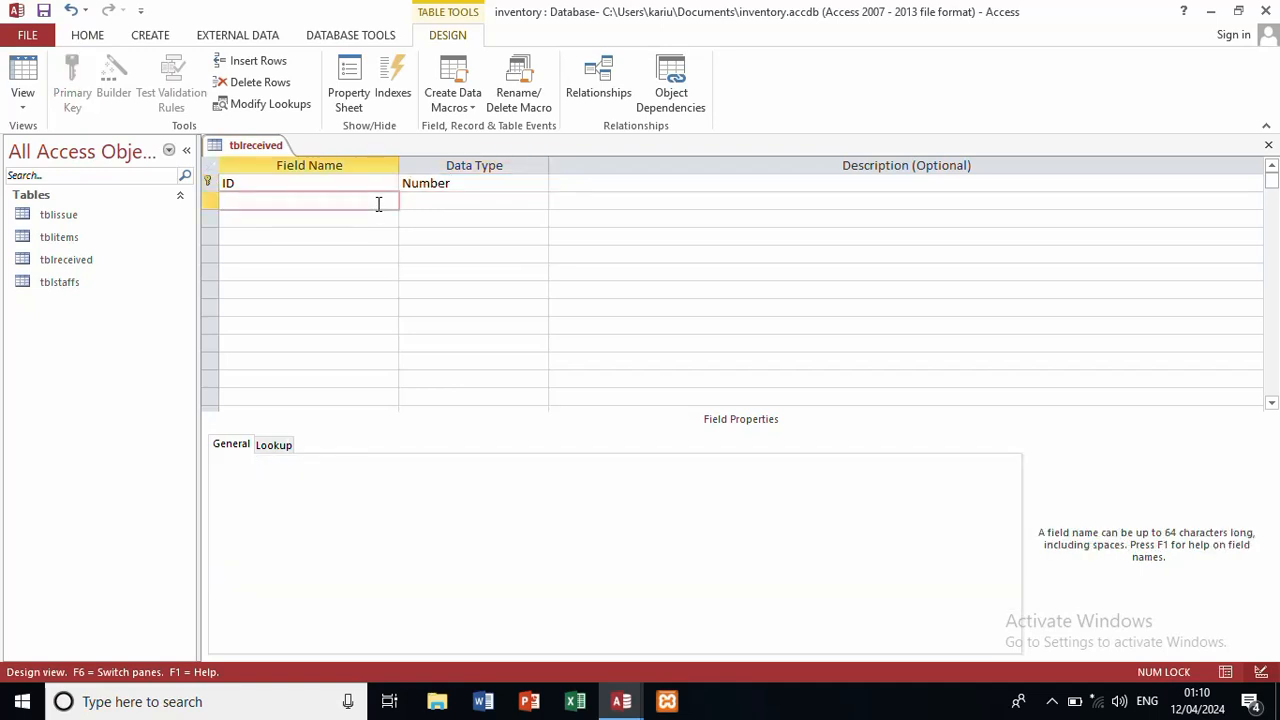
text(receiveddata)
click(437, 203)
click(538, 200)
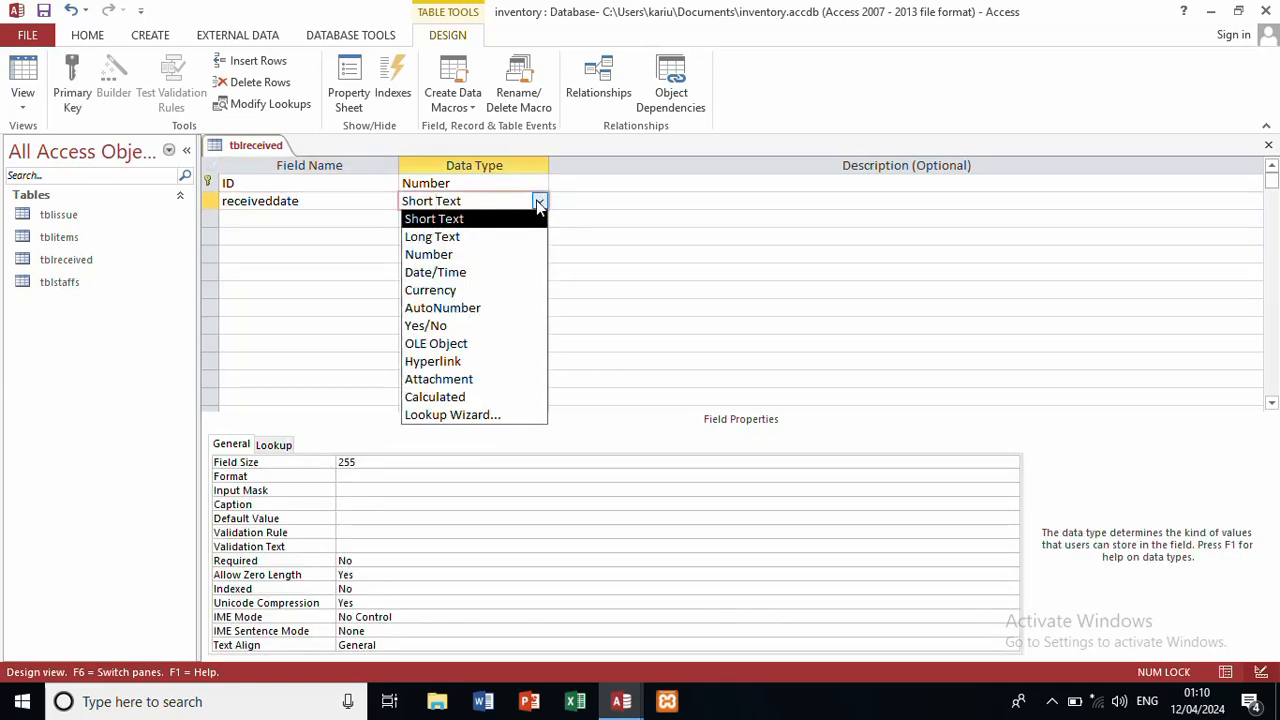
click(469, 281)
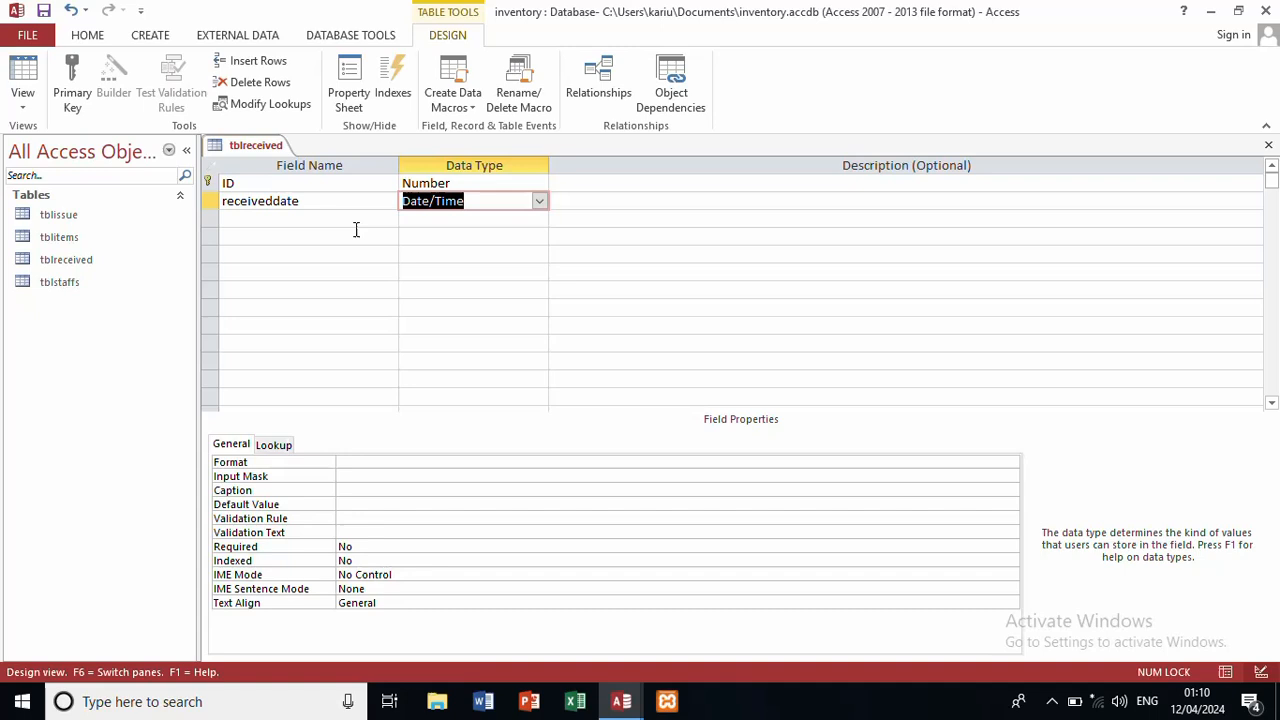
Step: Add item and qty as Number fields
click(287, 218)
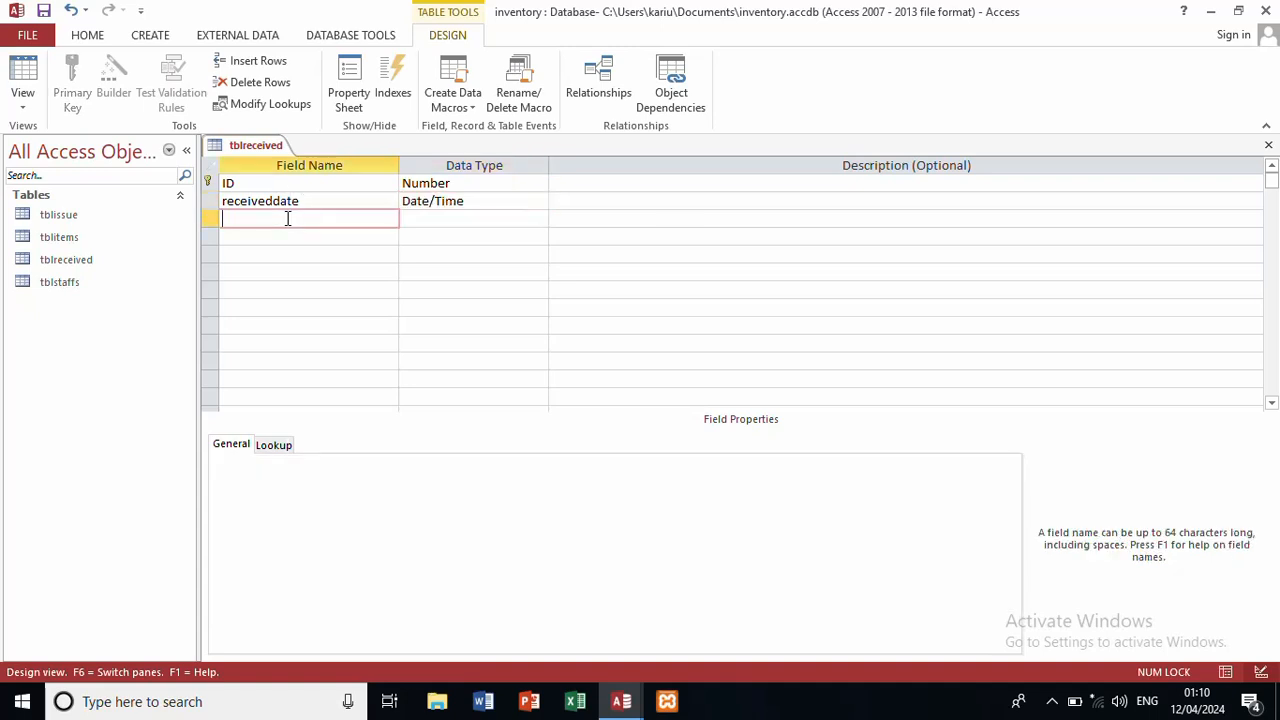
text(item)
click(449, 218)
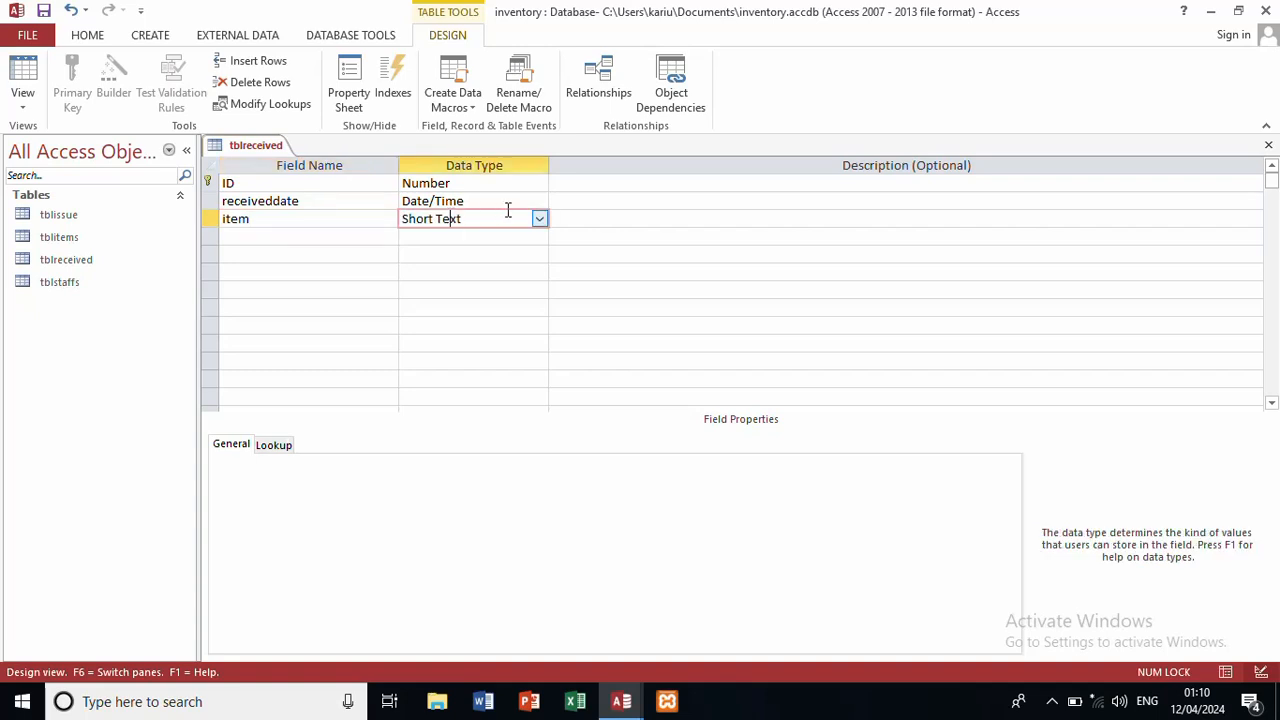
click(538, 219)
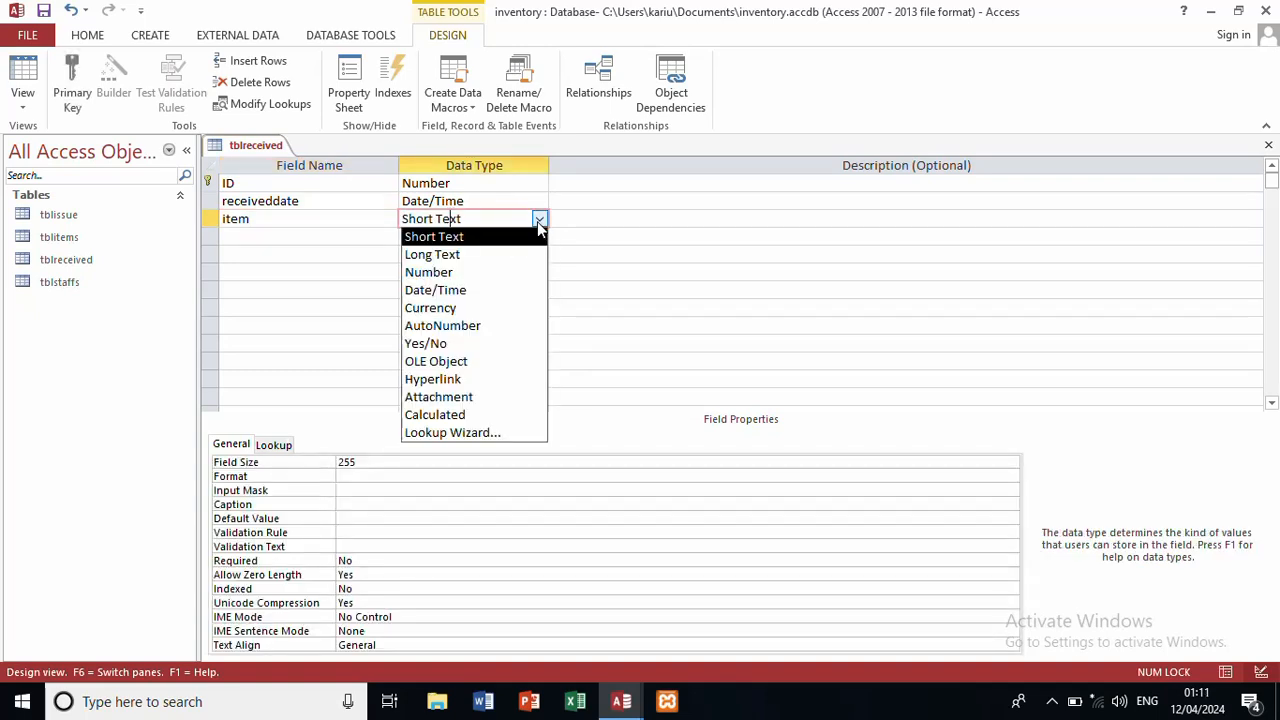
click(480, 273)
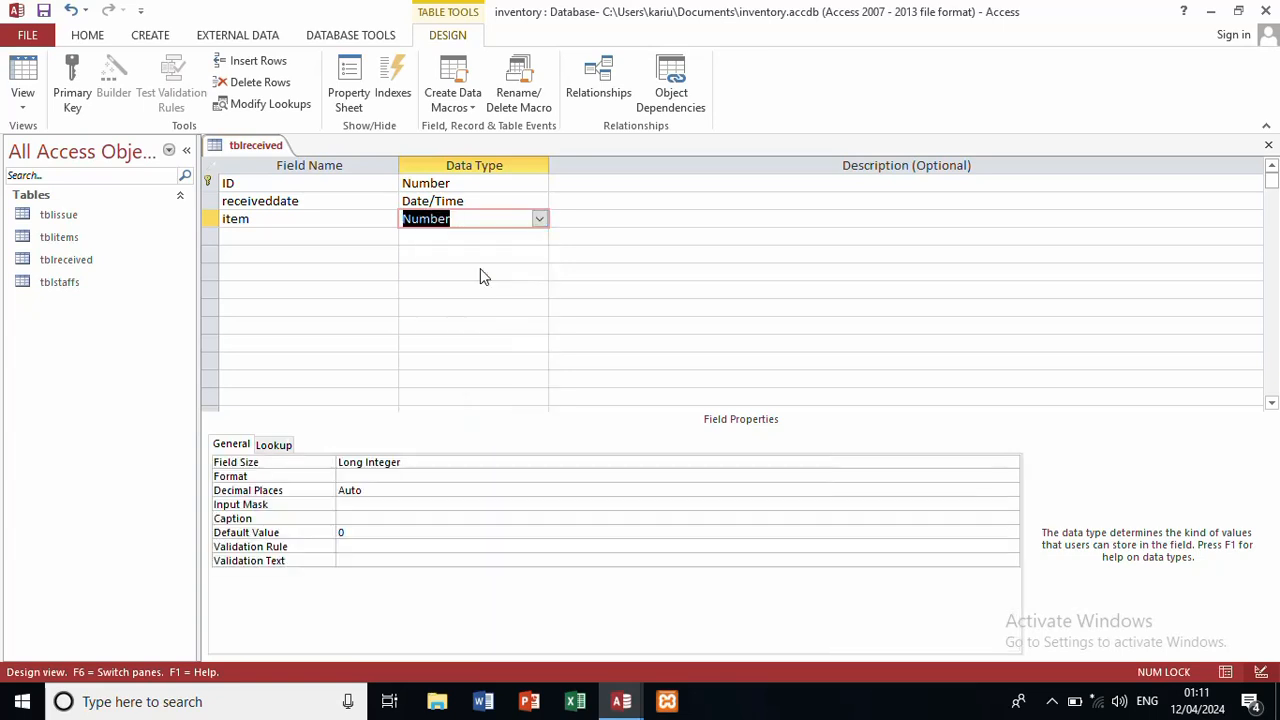
click(348, 231)
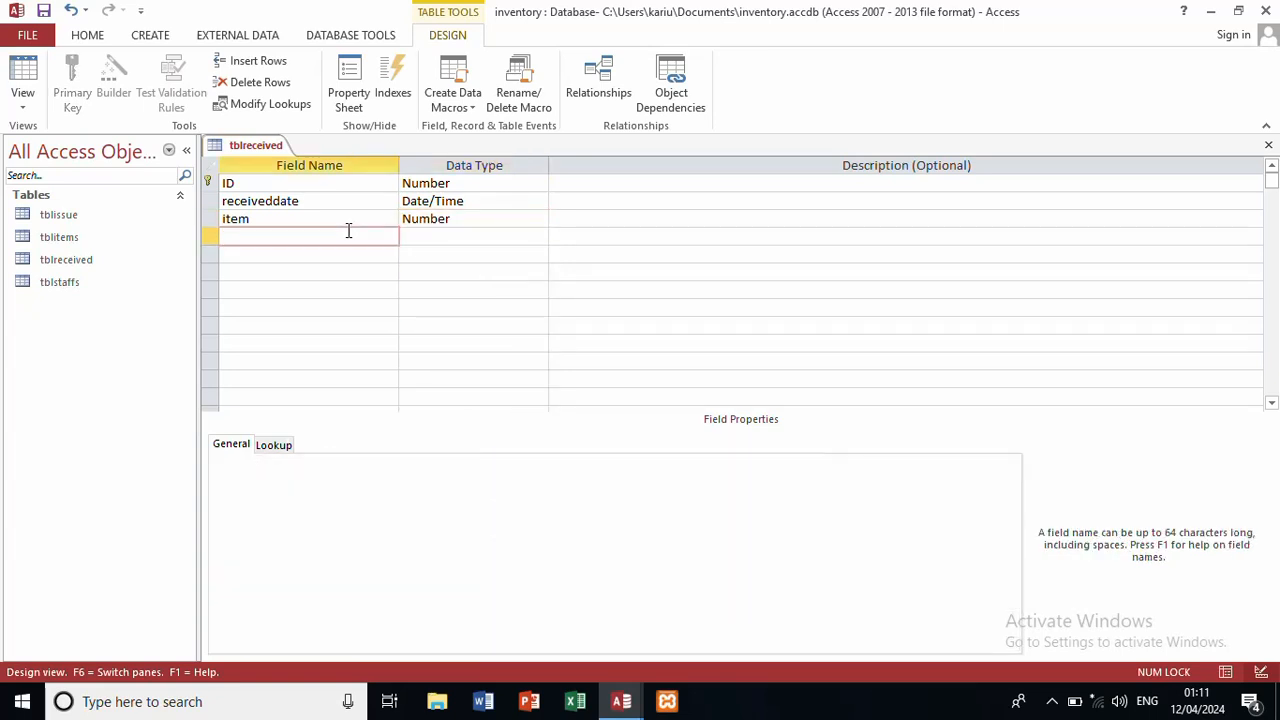
text(qty)
click(490, 236)
click(540, 236)
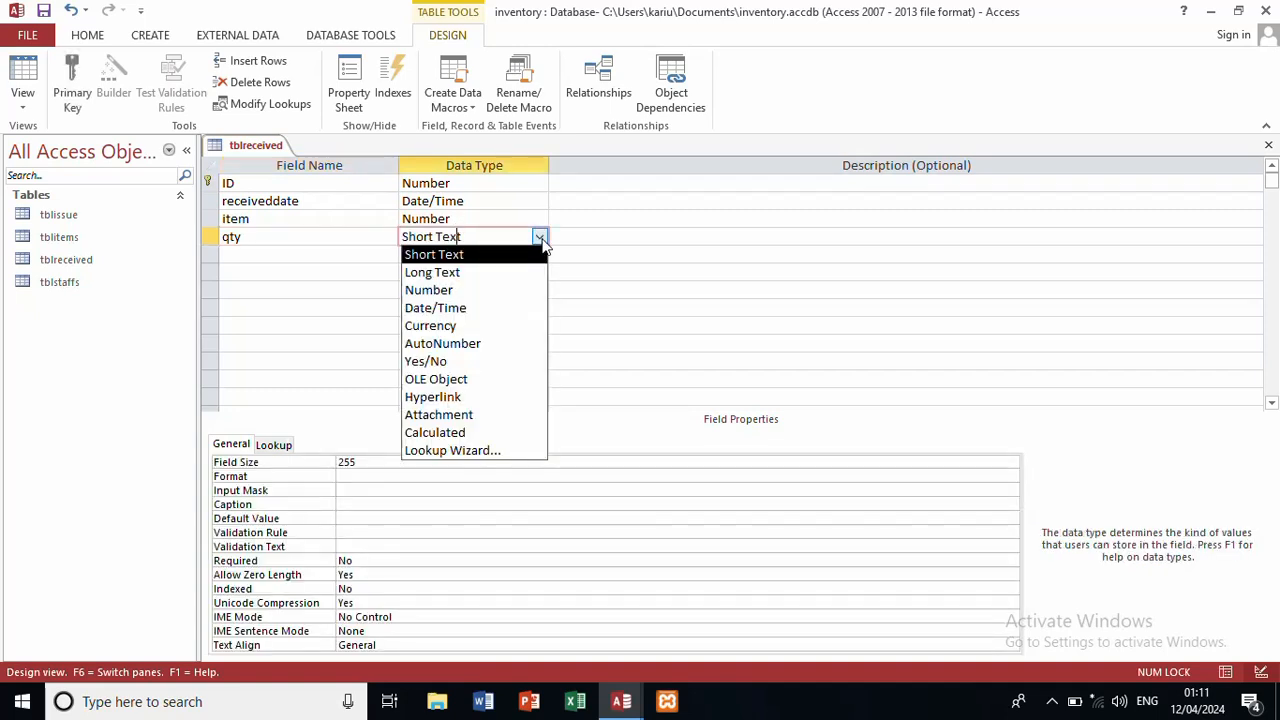
click(498, 290)
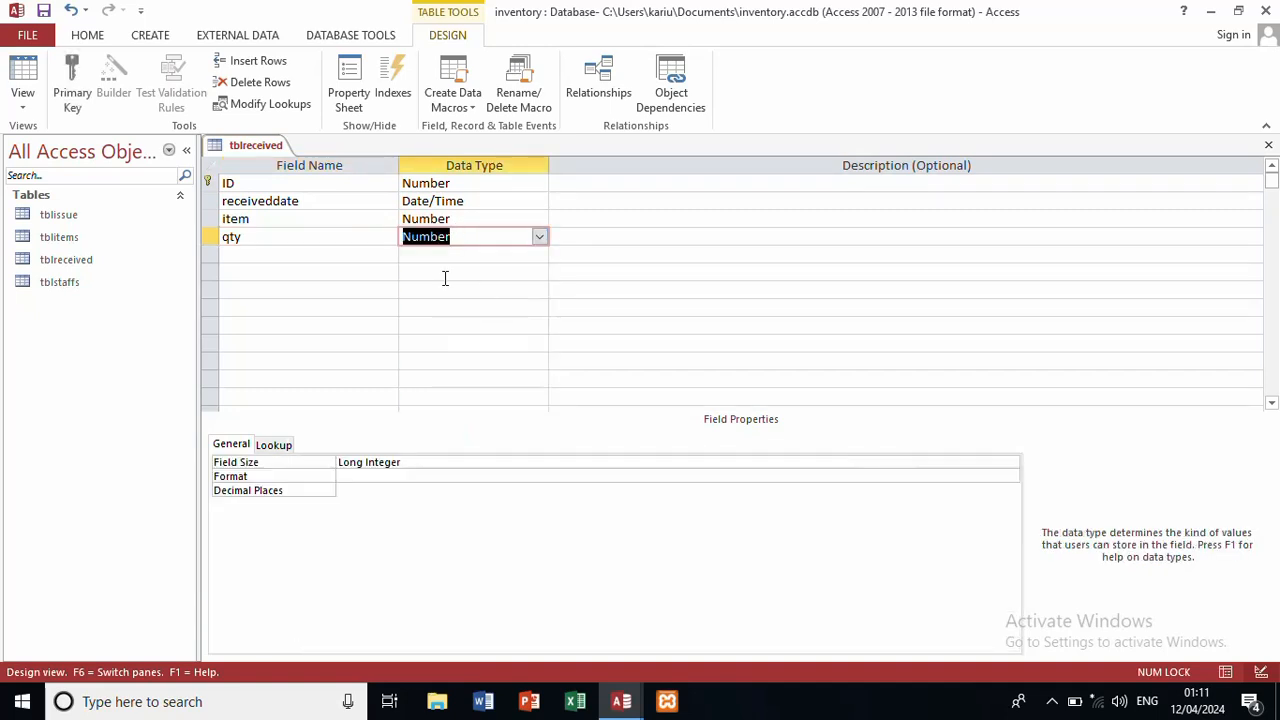
Step: Add supplier as a Number field
click(323, 255)
text(su)
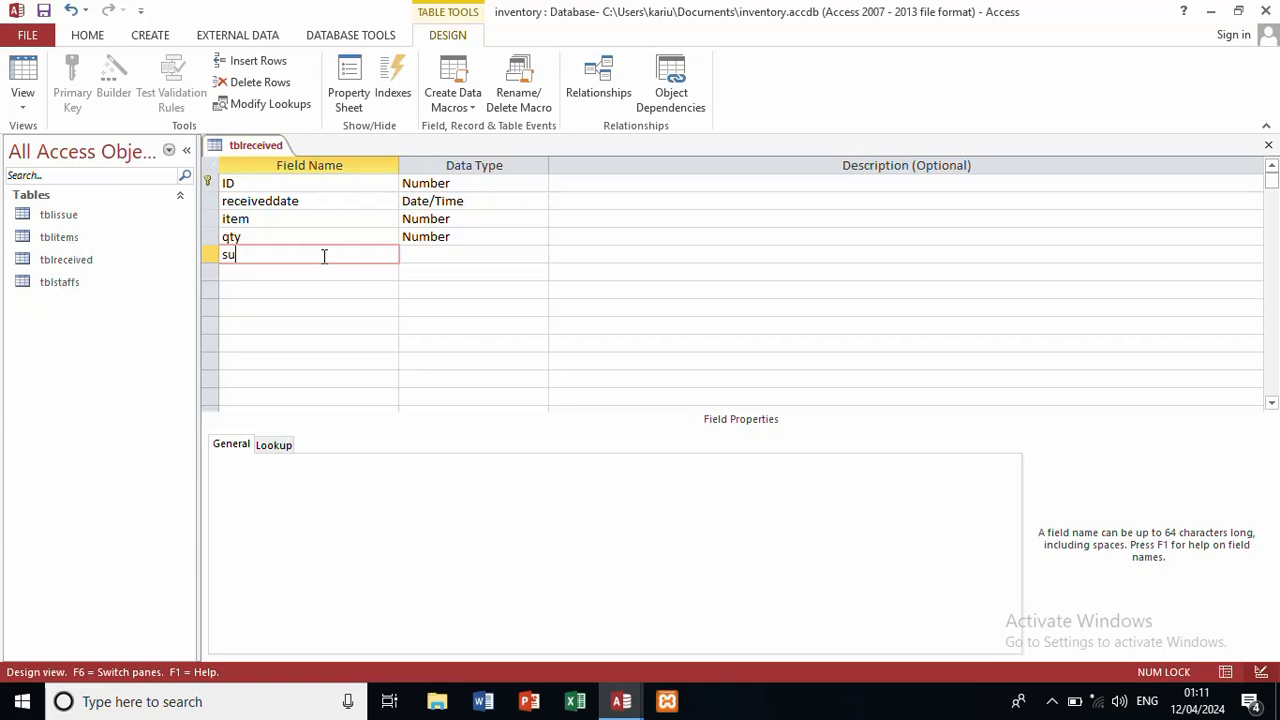
text(pplier)
click(425, 255)
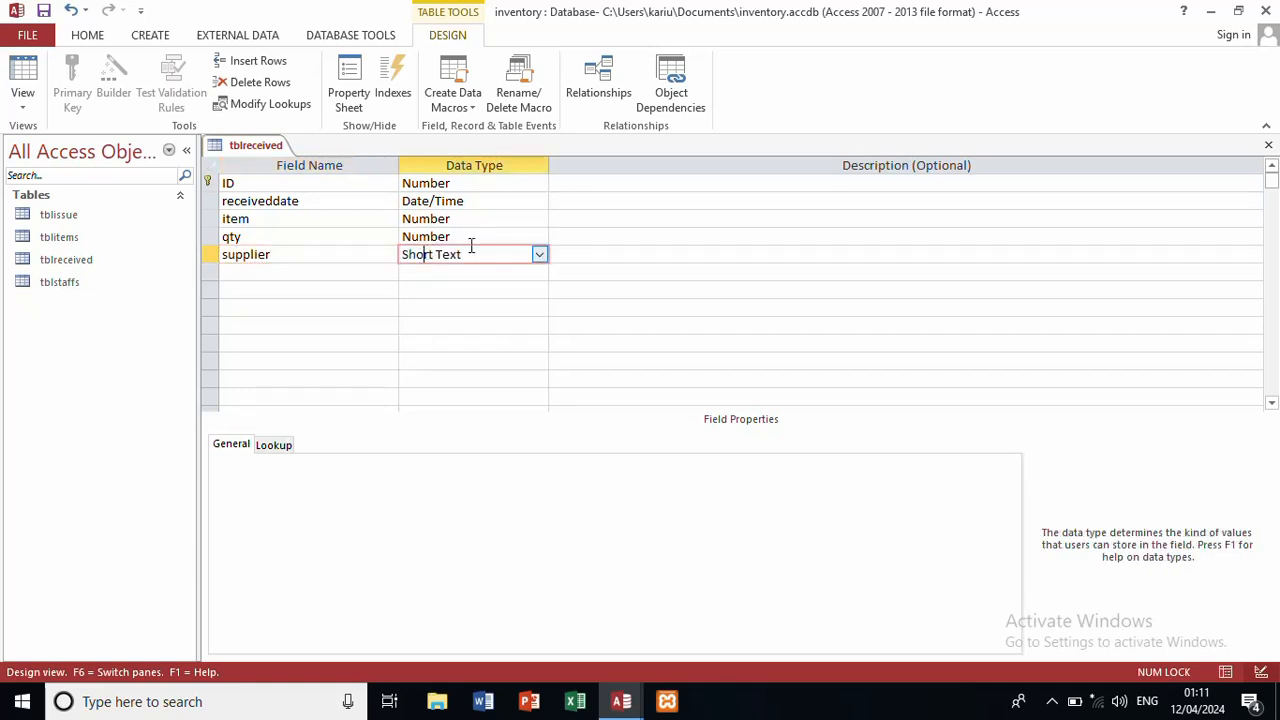
click(540, 254)
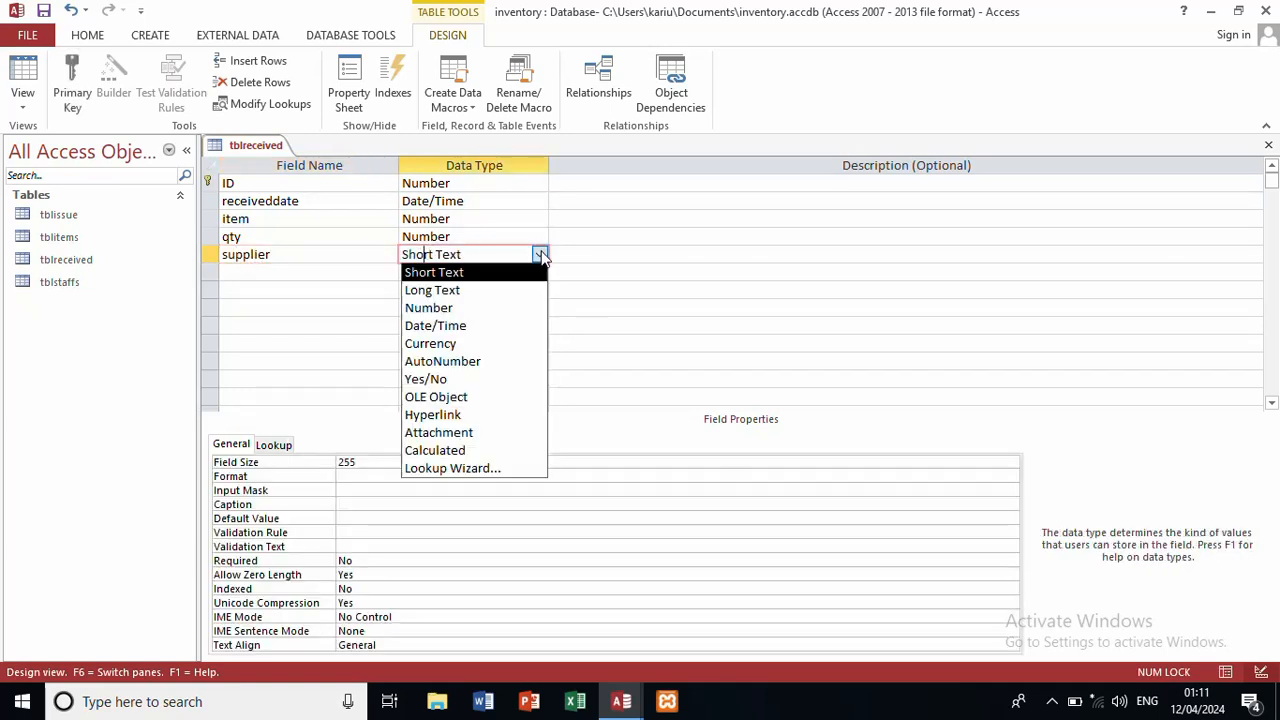
click(472, 314)
Step: Add receivedby as a Short Text field and close the tblreceived design
click(335, 271)
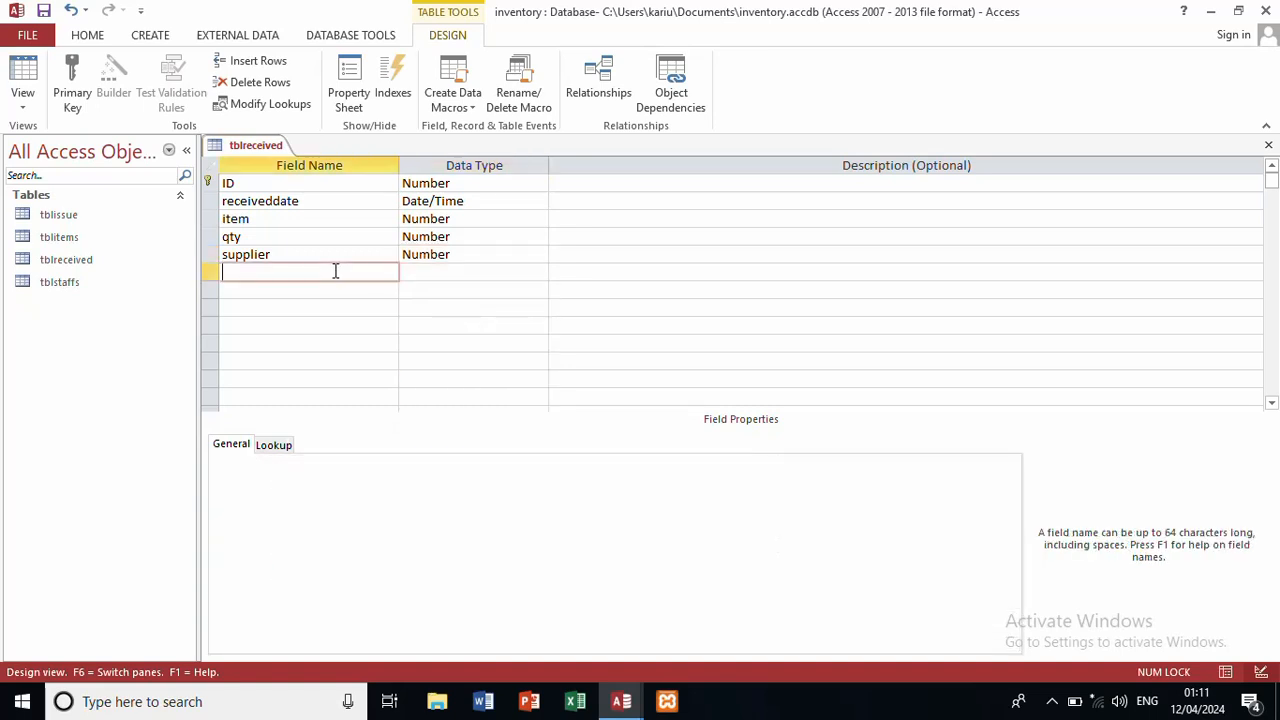
text(received)
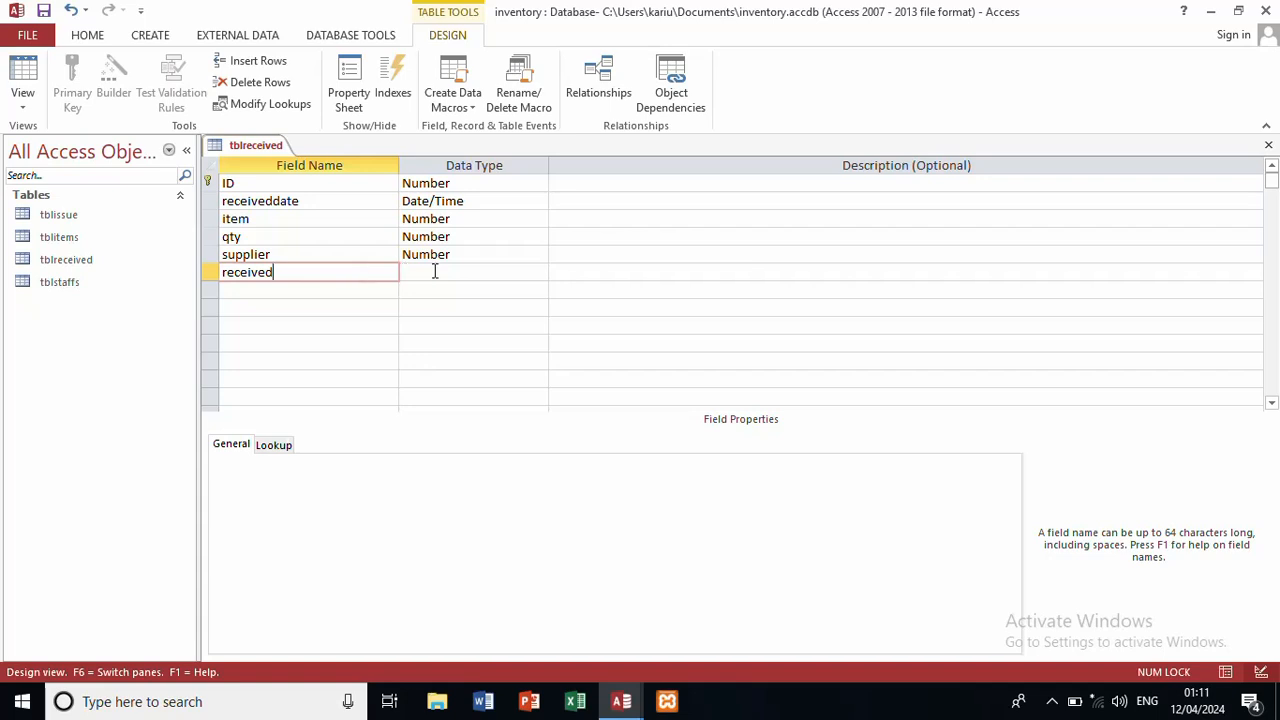
click(437, 271)
click(540, 273)
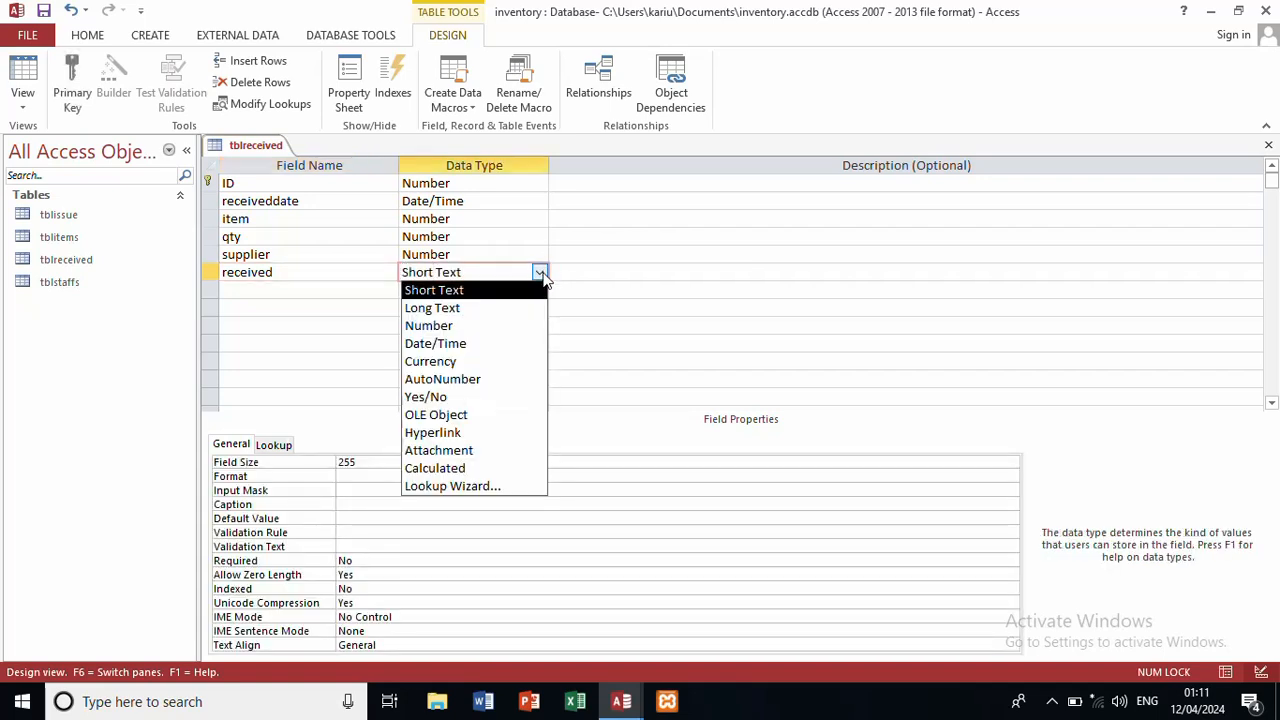
click(465, 290)
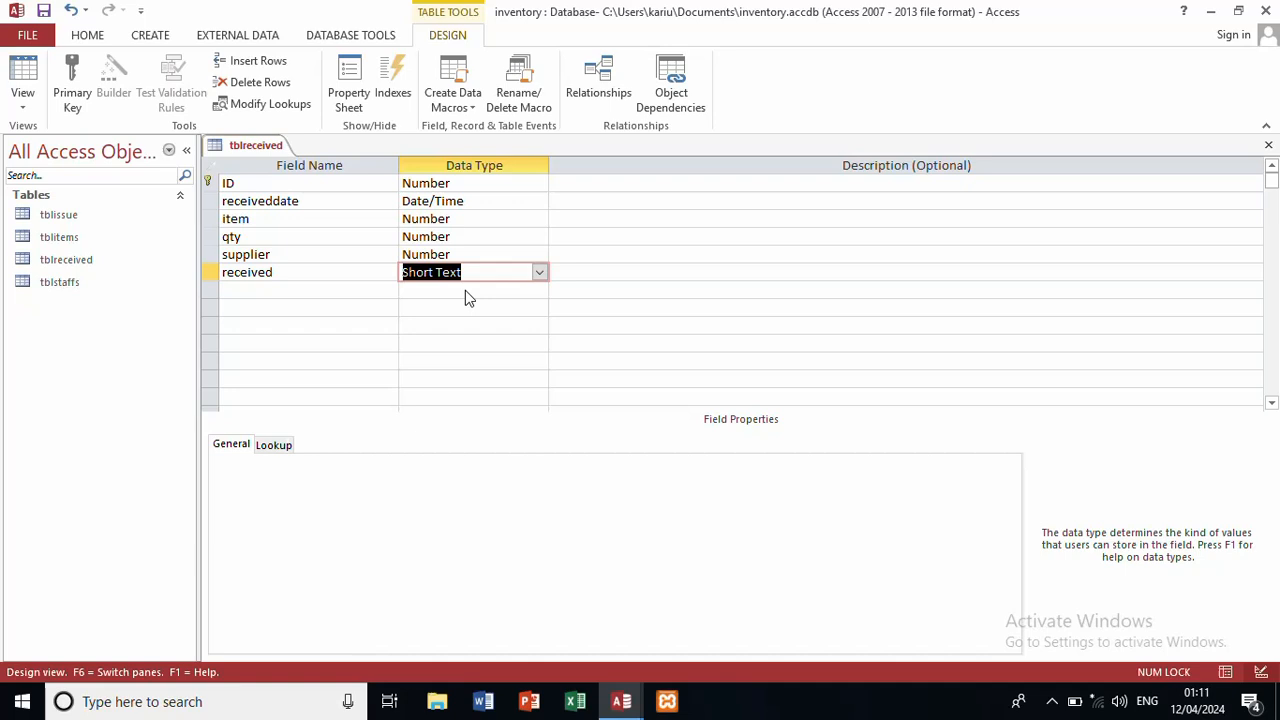
click(339, 288)
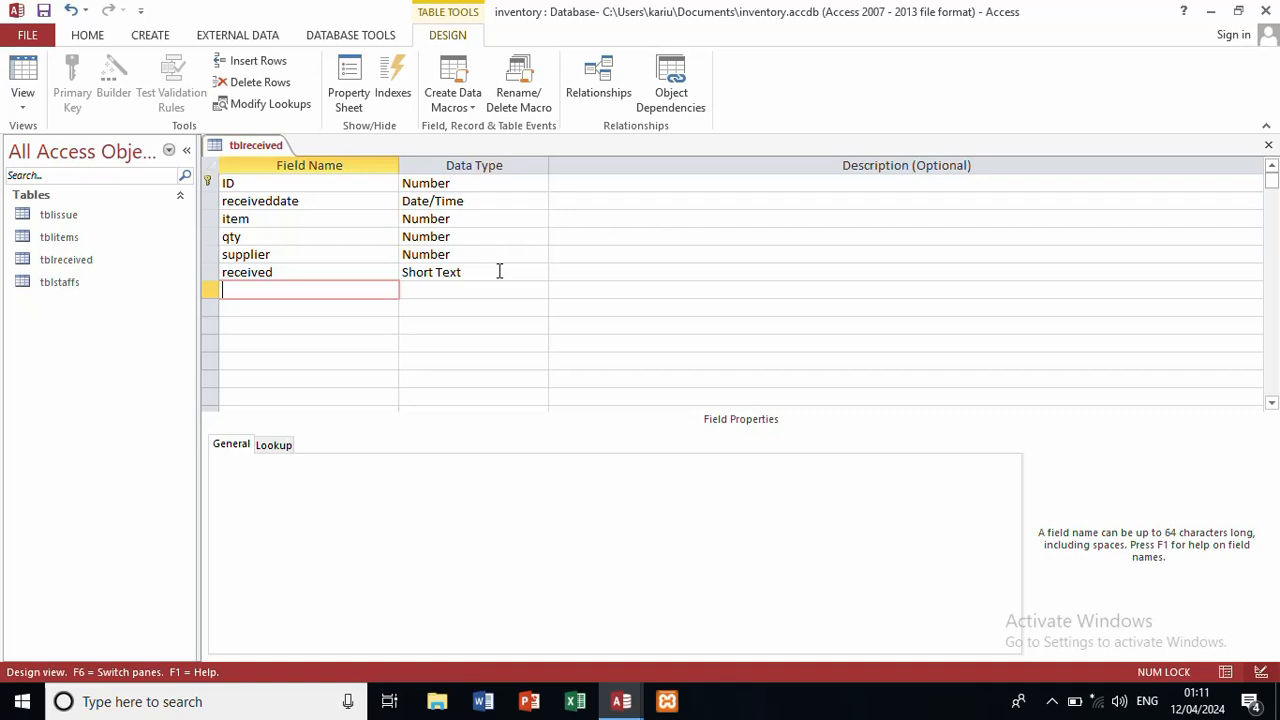
click(294, 272)
text(by)
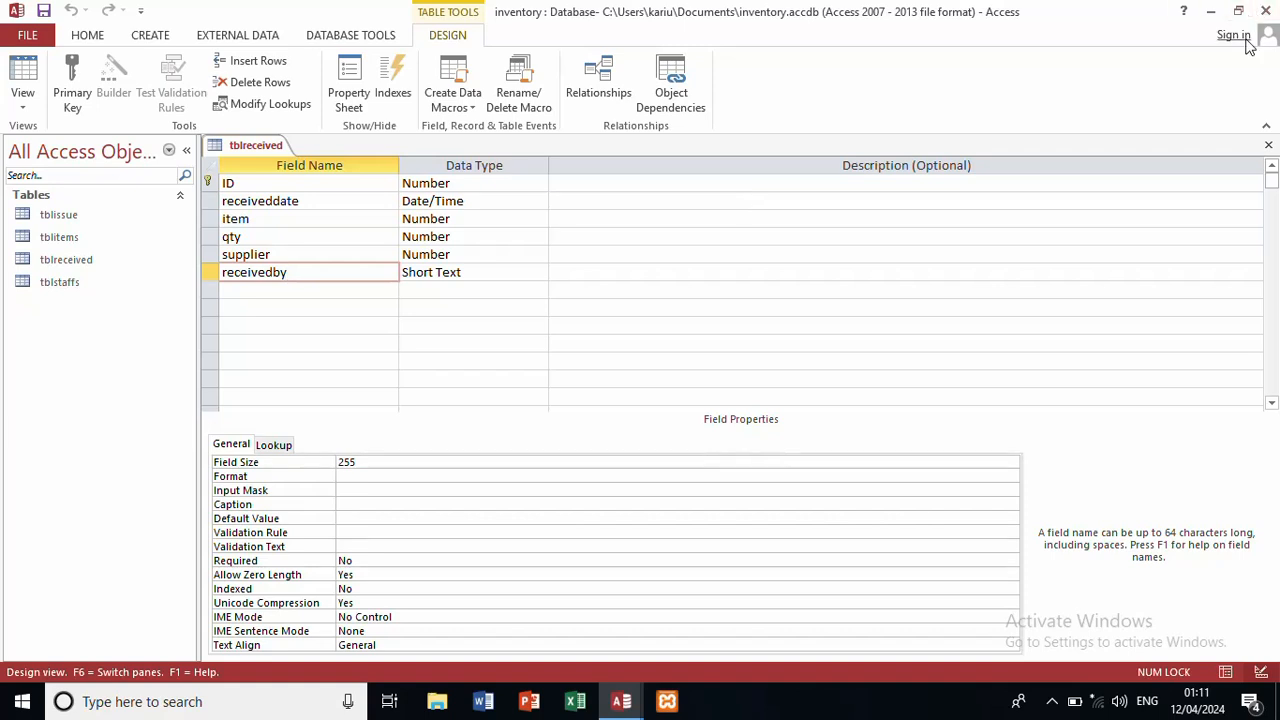
click(1268, 145)
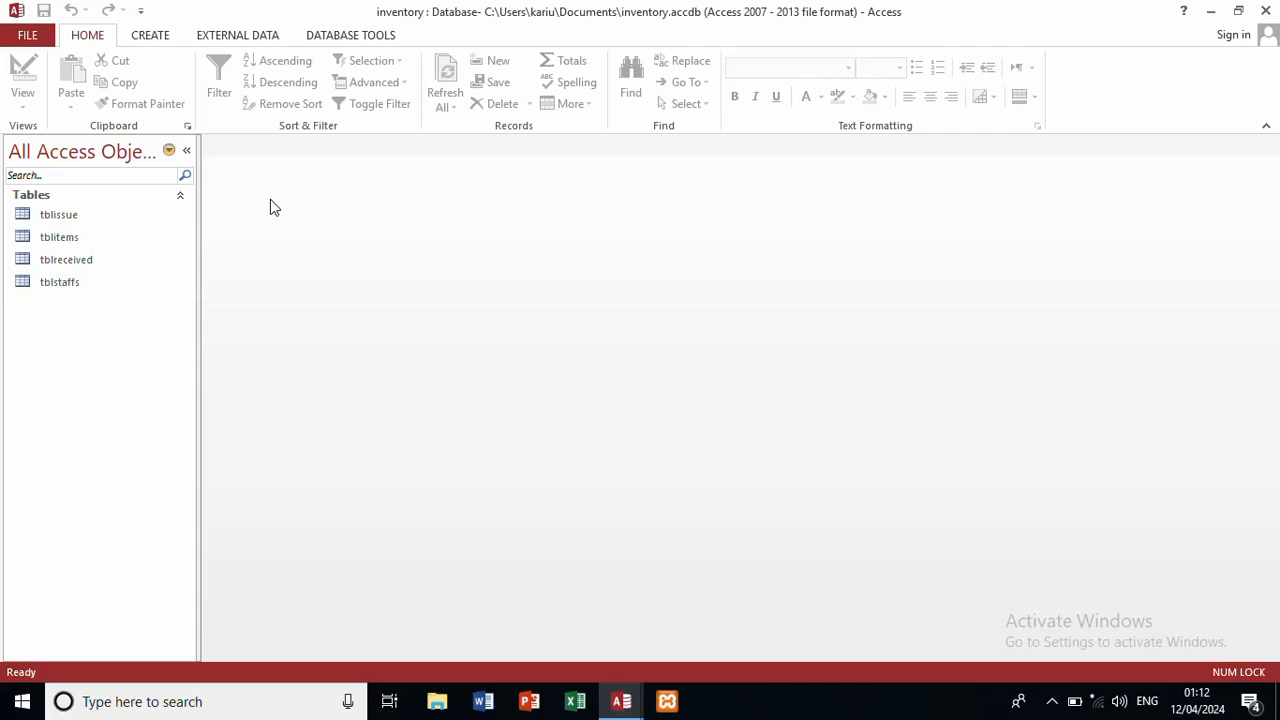
Step: Create a new blank table saved as tblsupplier and open it in Design View
click(160, 37)
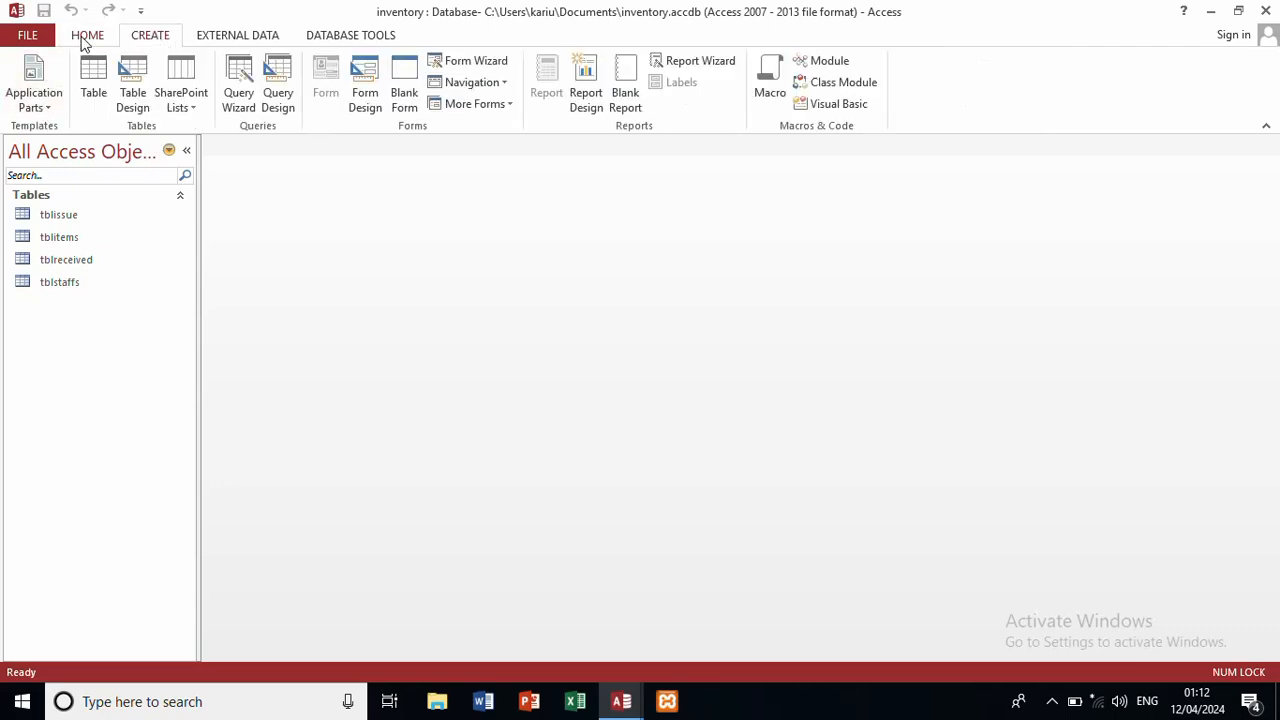
click(92, 76)
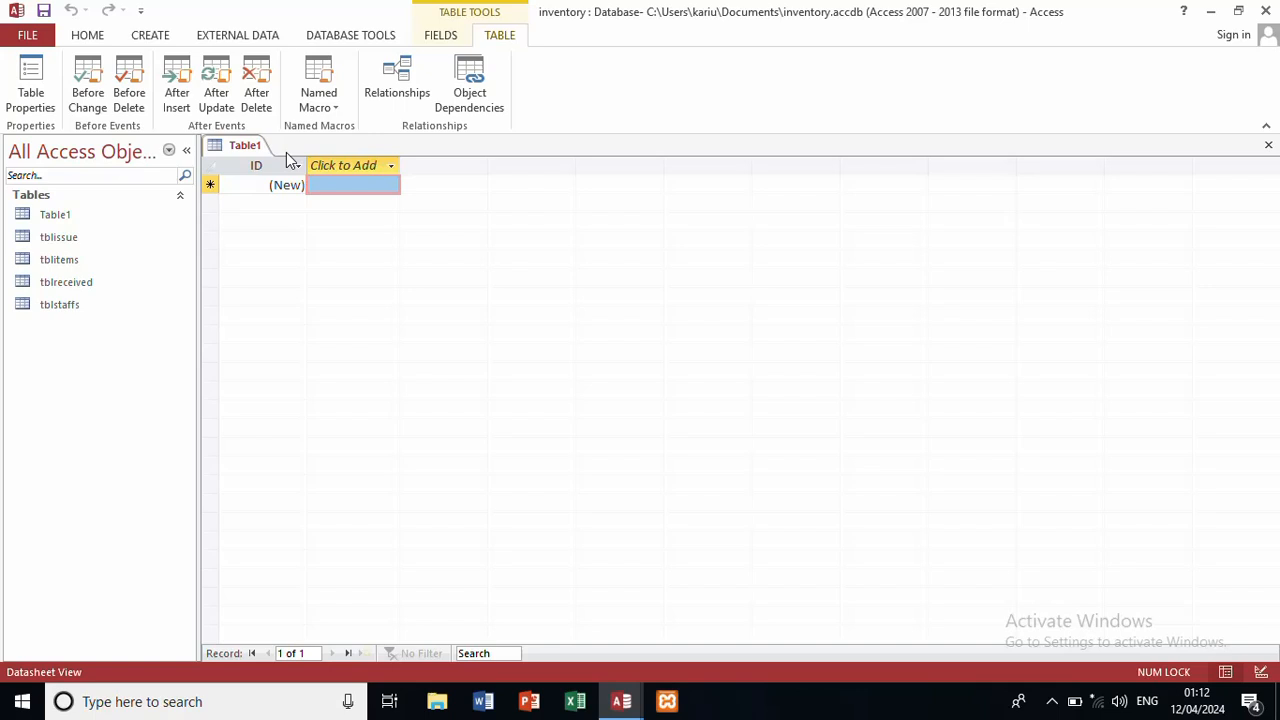
key(ctrl+s)
text(tbl)
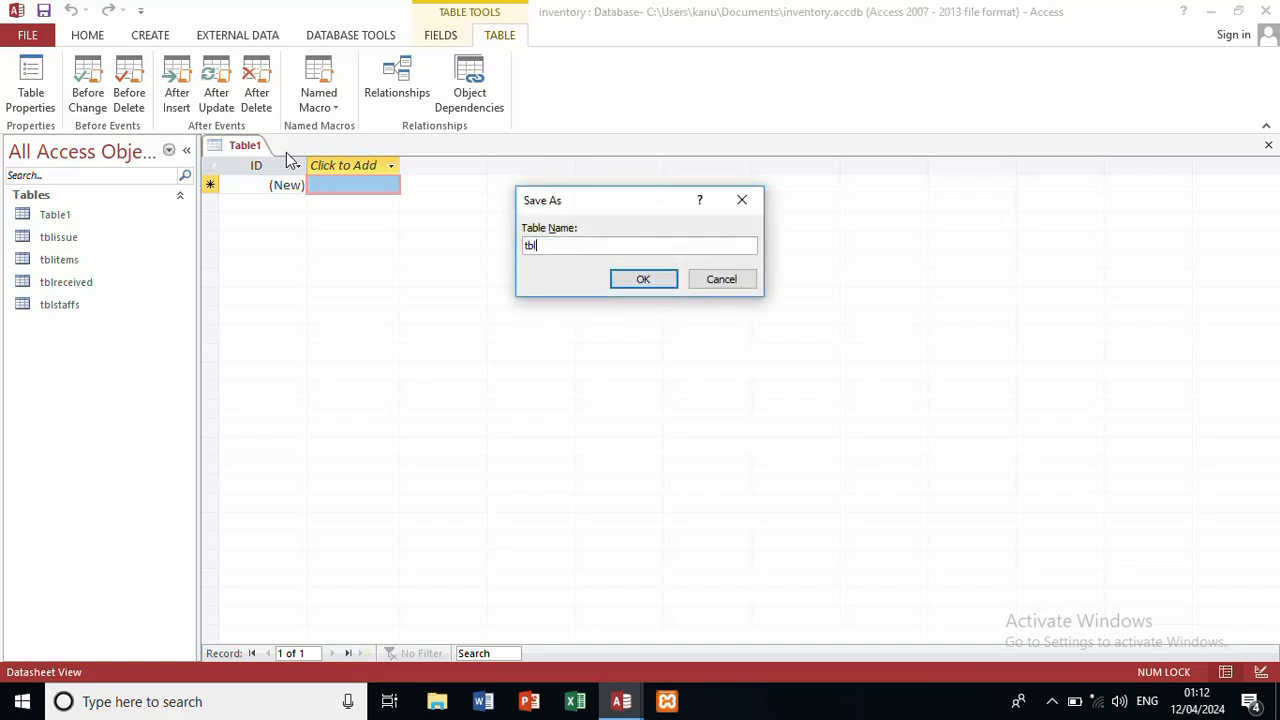
text(supplier)
click(644, 283)
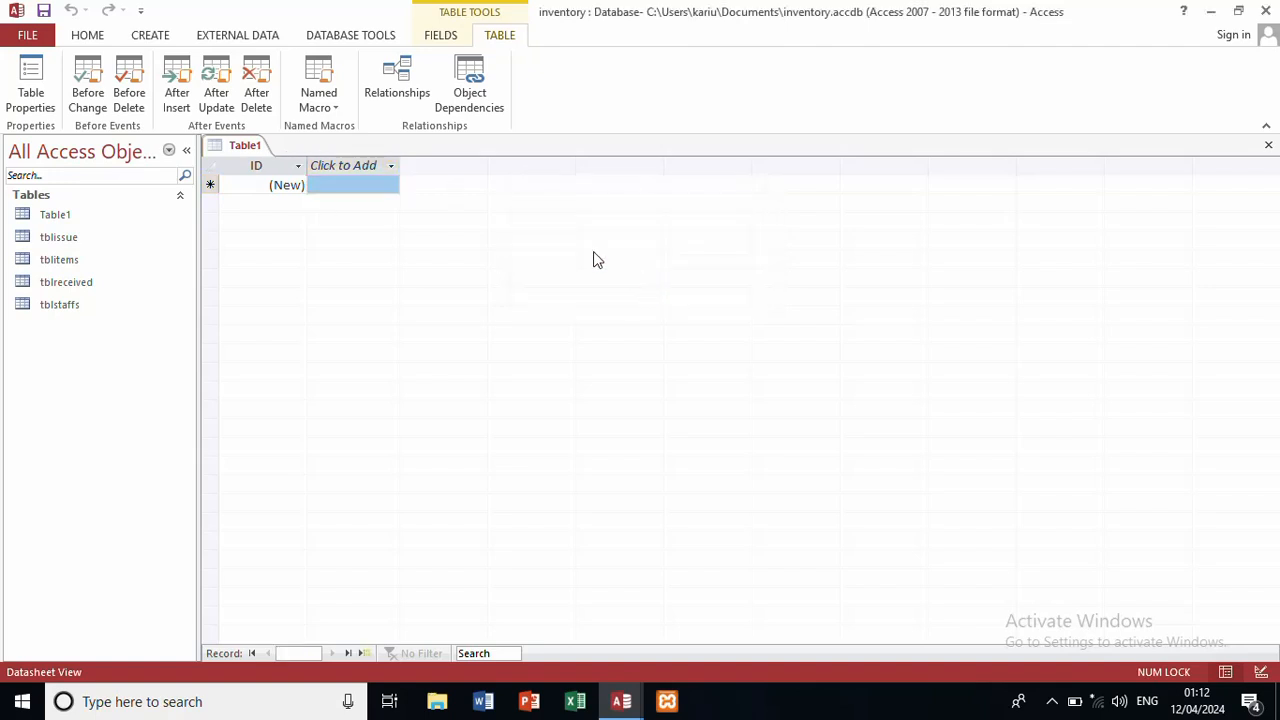
click(87, 35)
click(33, 106)
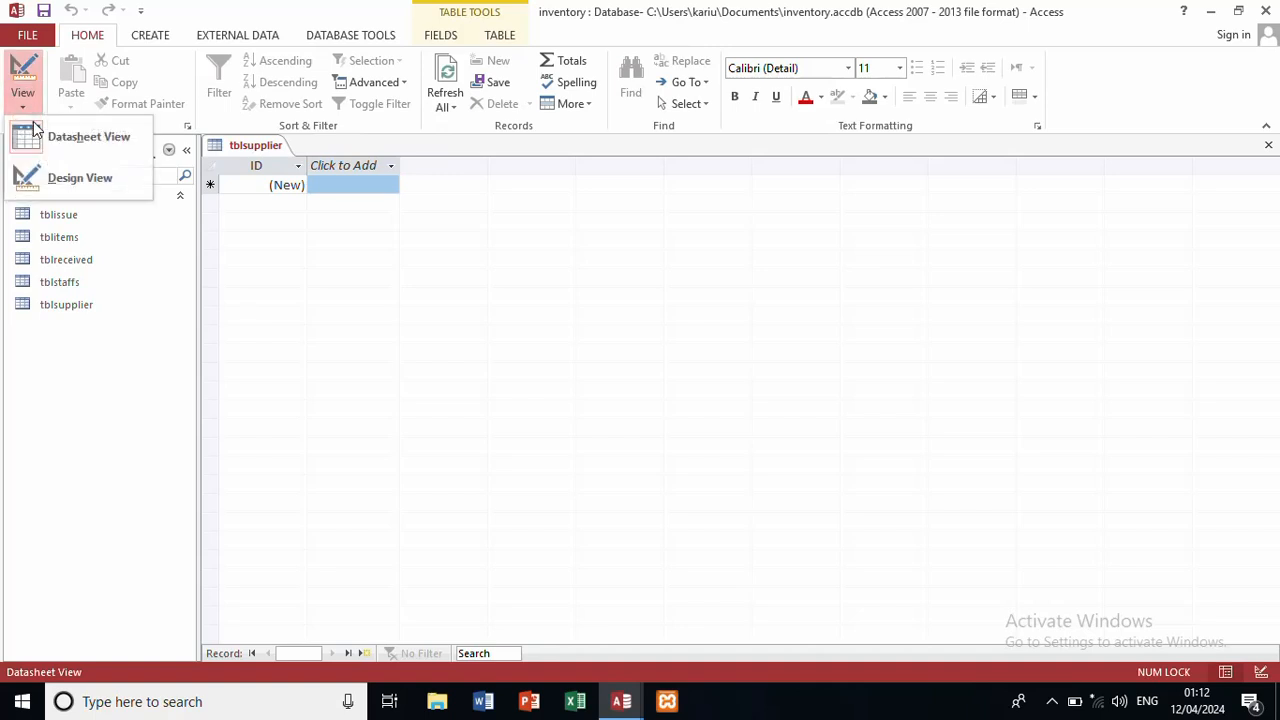
click(59, 182)
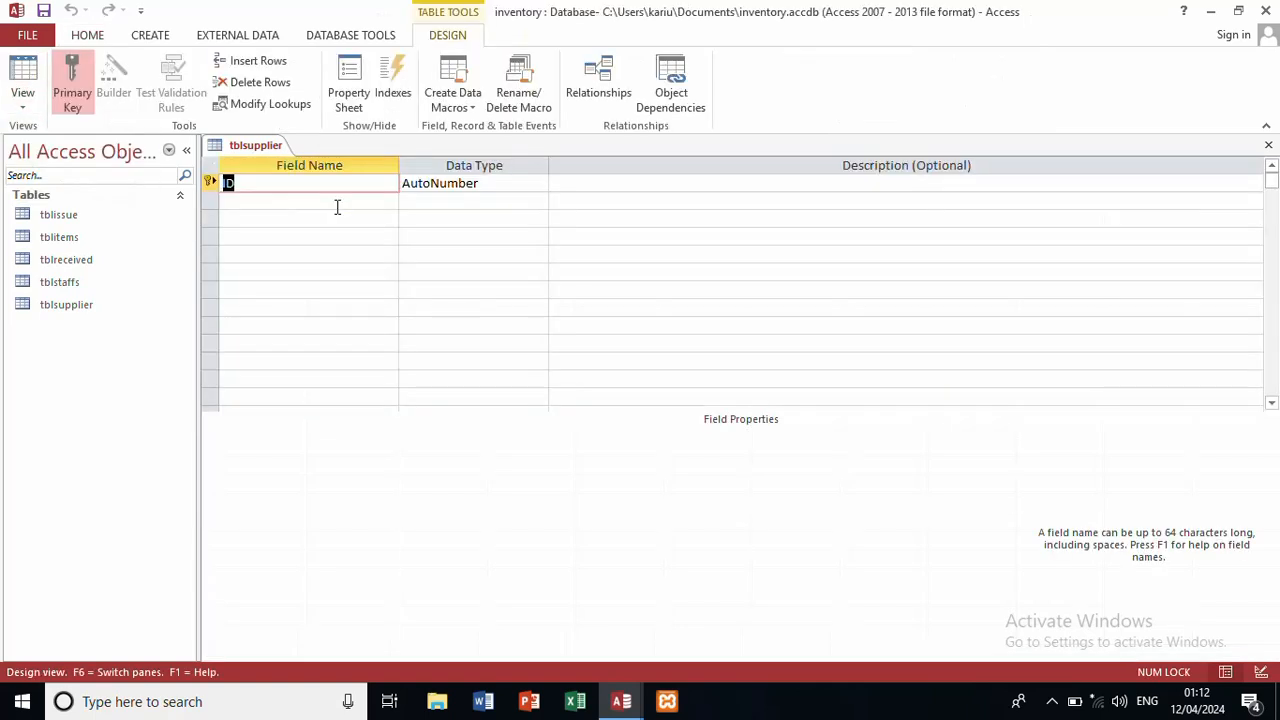
Step: Set ID to Number, add suppliername and contact fields, then close and save the design
click(497, 182)
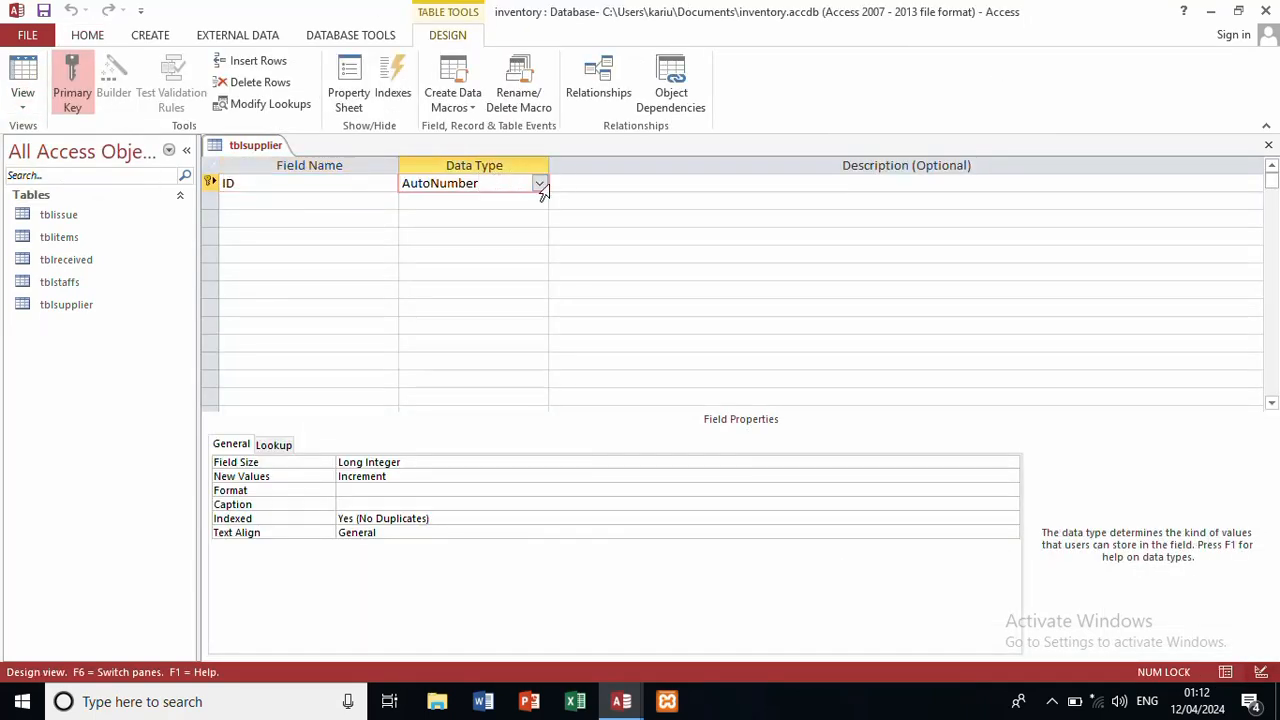
click(539, 183)
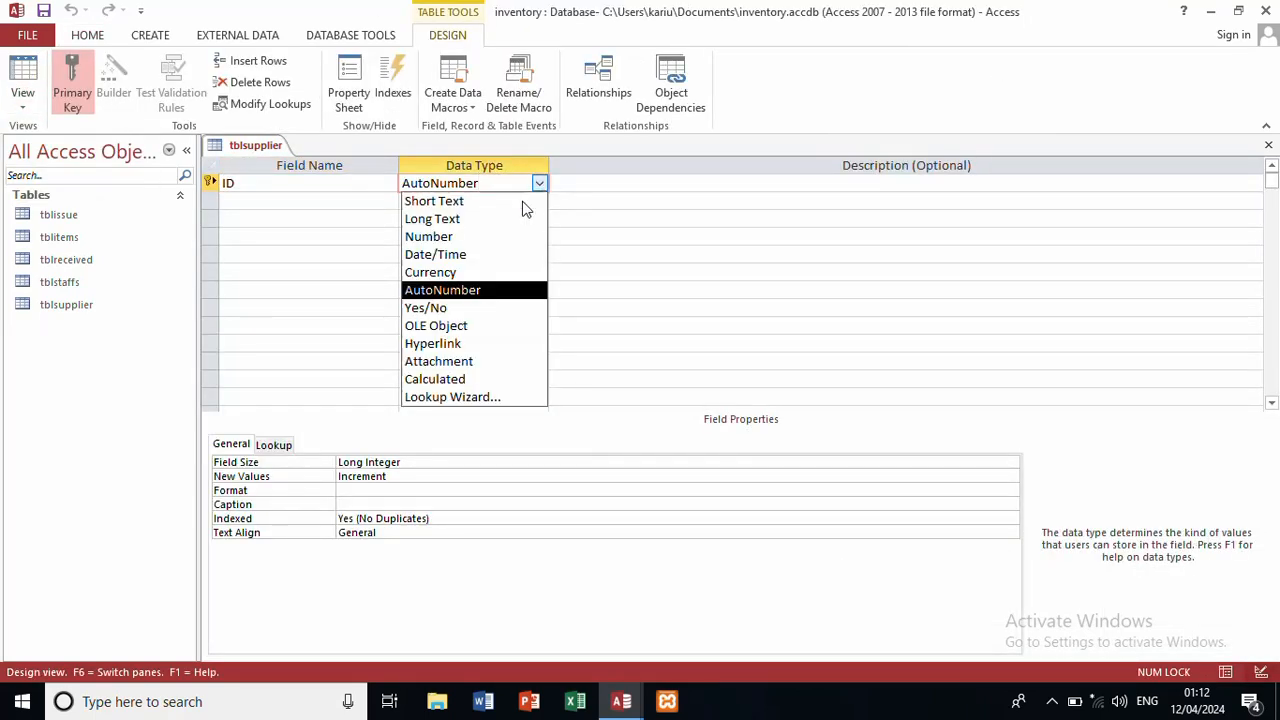
click(491, 243)
click(337, 200)
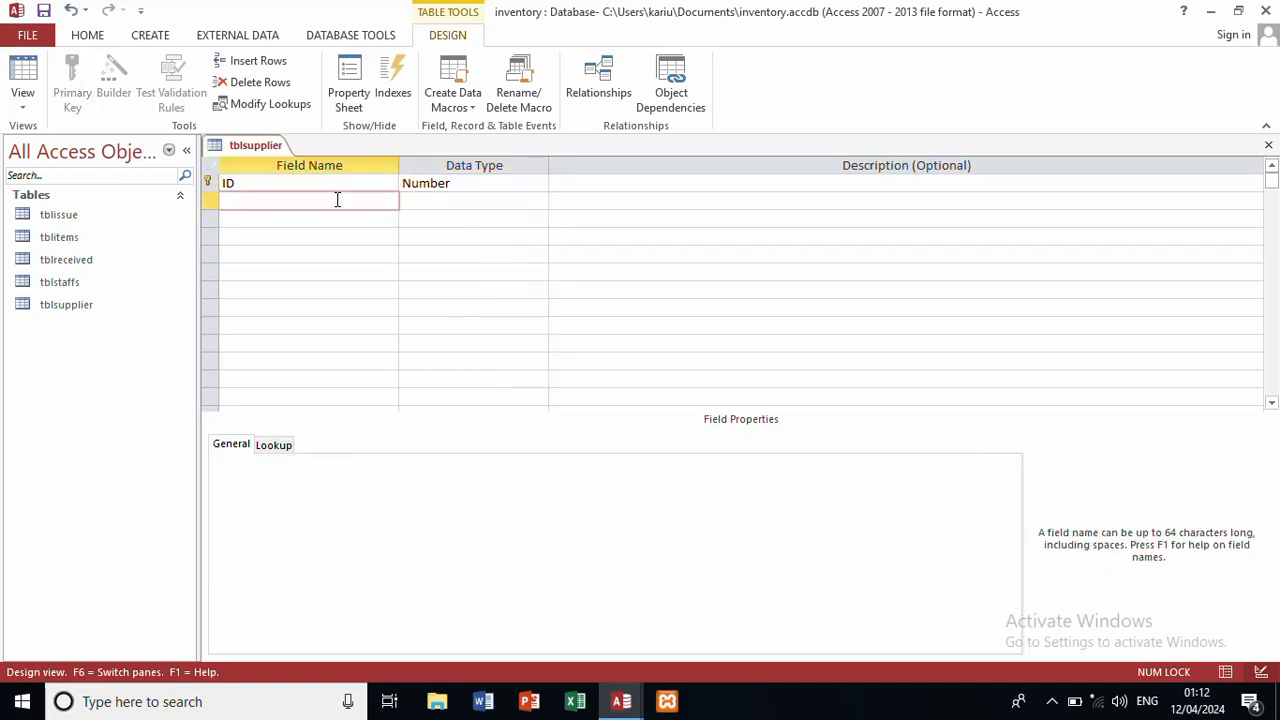
text(suppliername)
click(329, 217)
text(co)
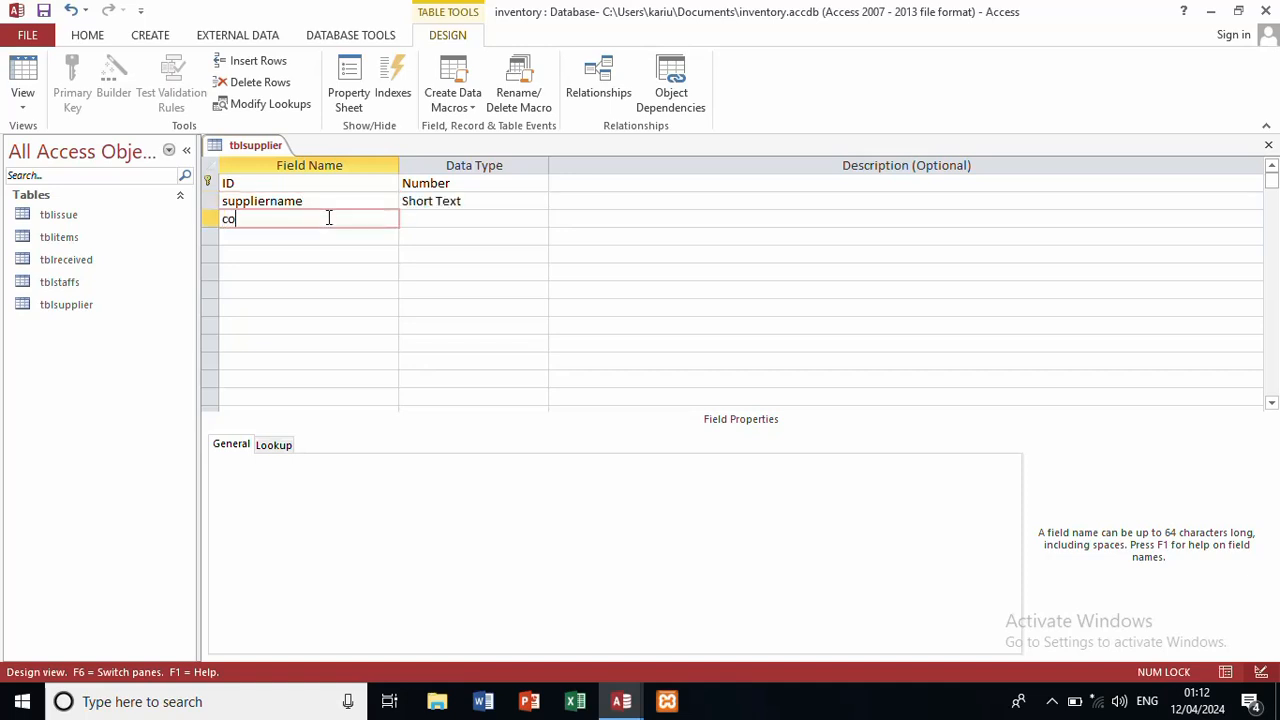
text(ntact)
key(Tab)
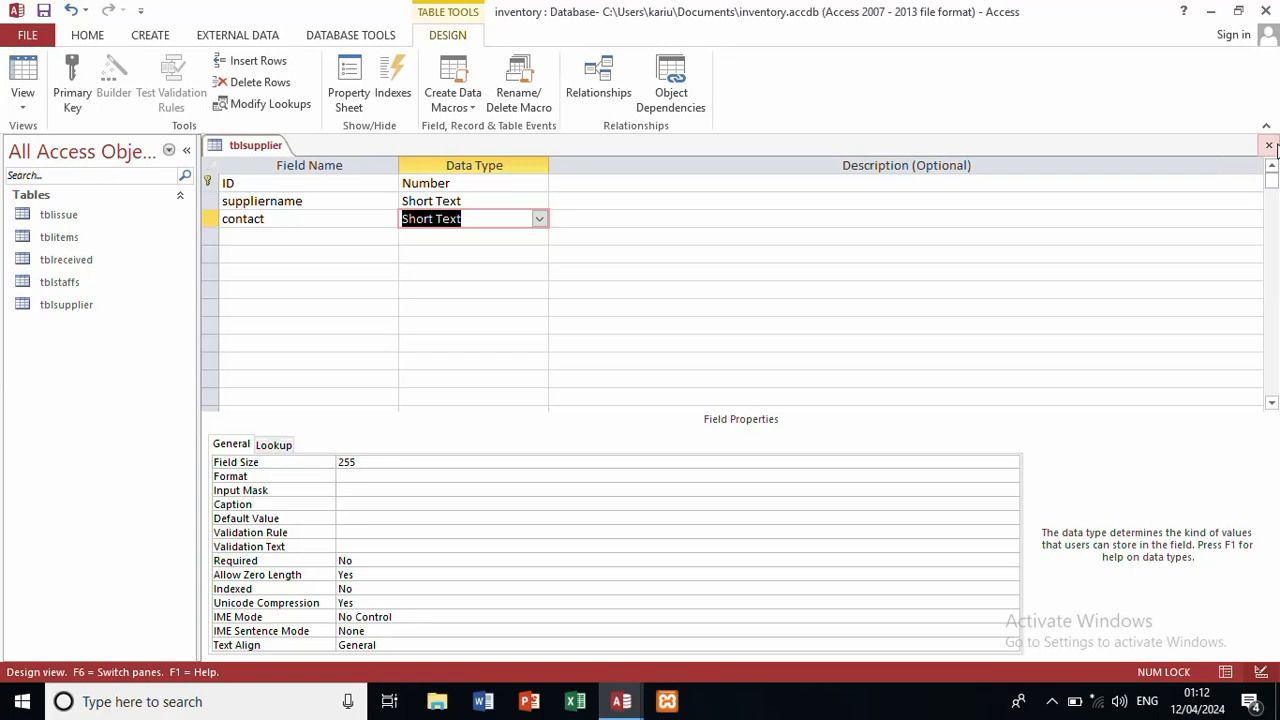
click(1268, 146)
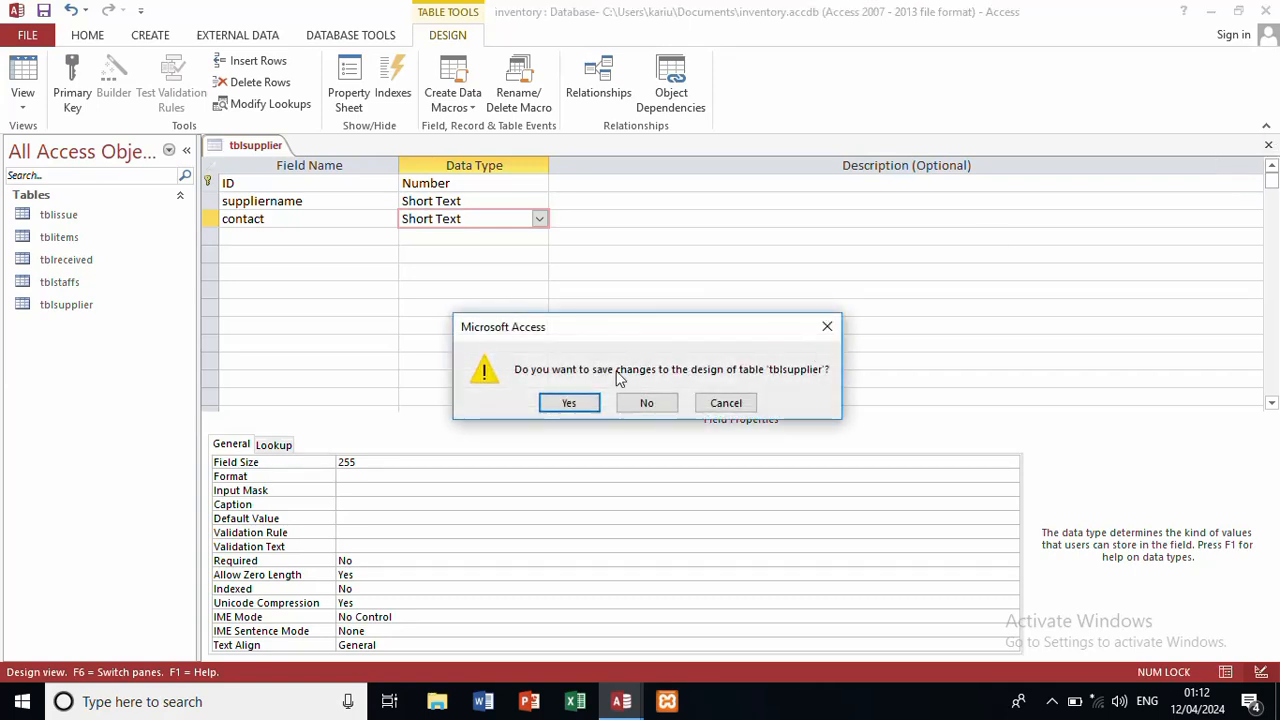
click(570, 403)
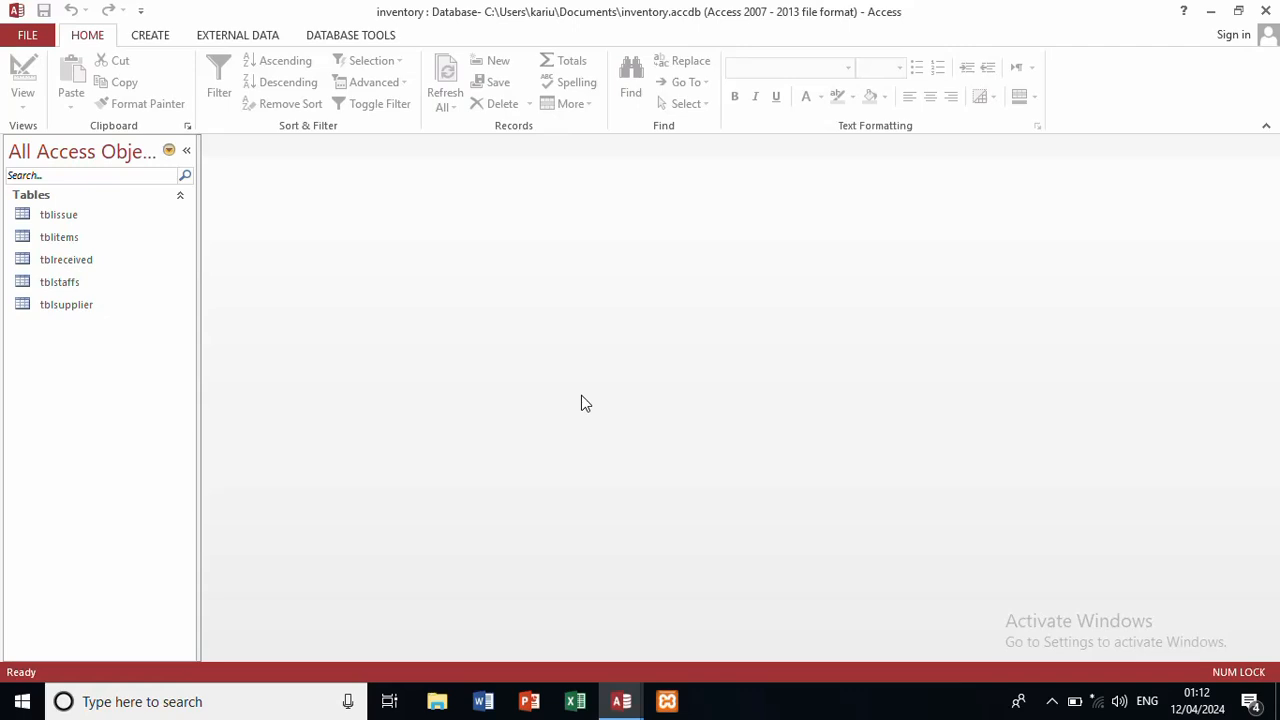
Step: Create a new blank table saved as tblusers and open it in Design View
click(151, 38)
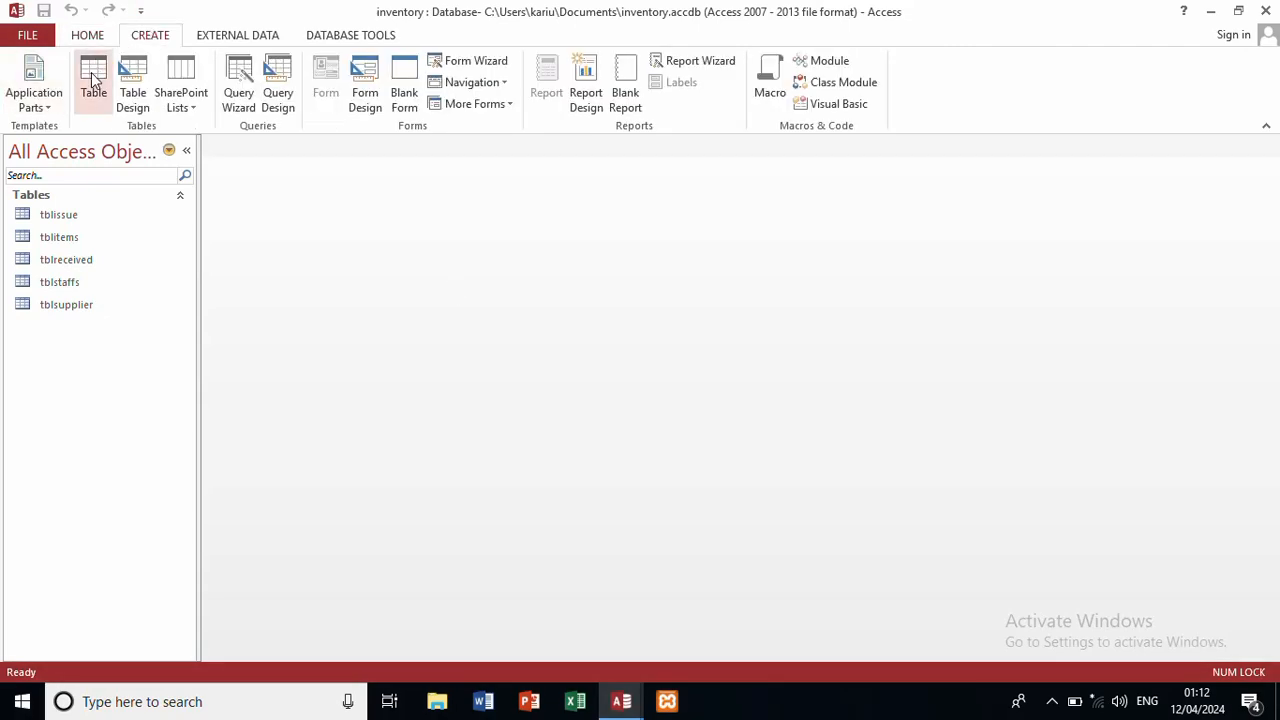
click(93, 80)
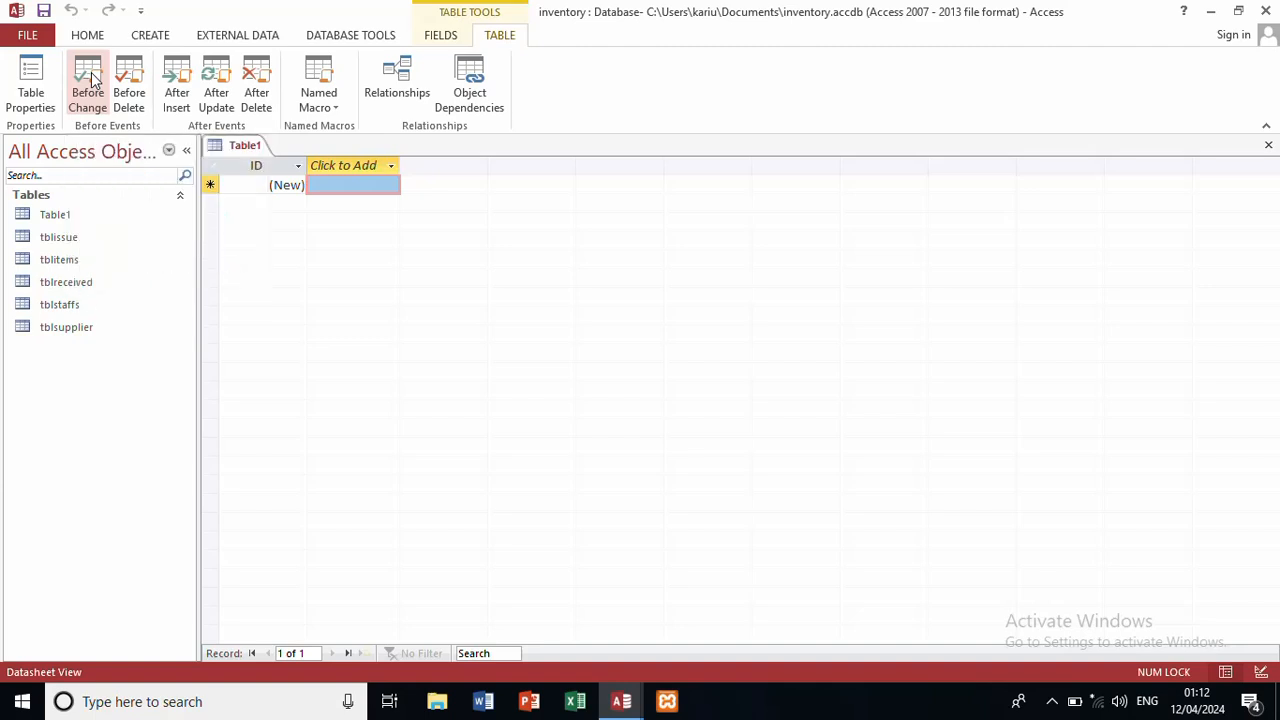
key(ctrl+s)
text(tbl)
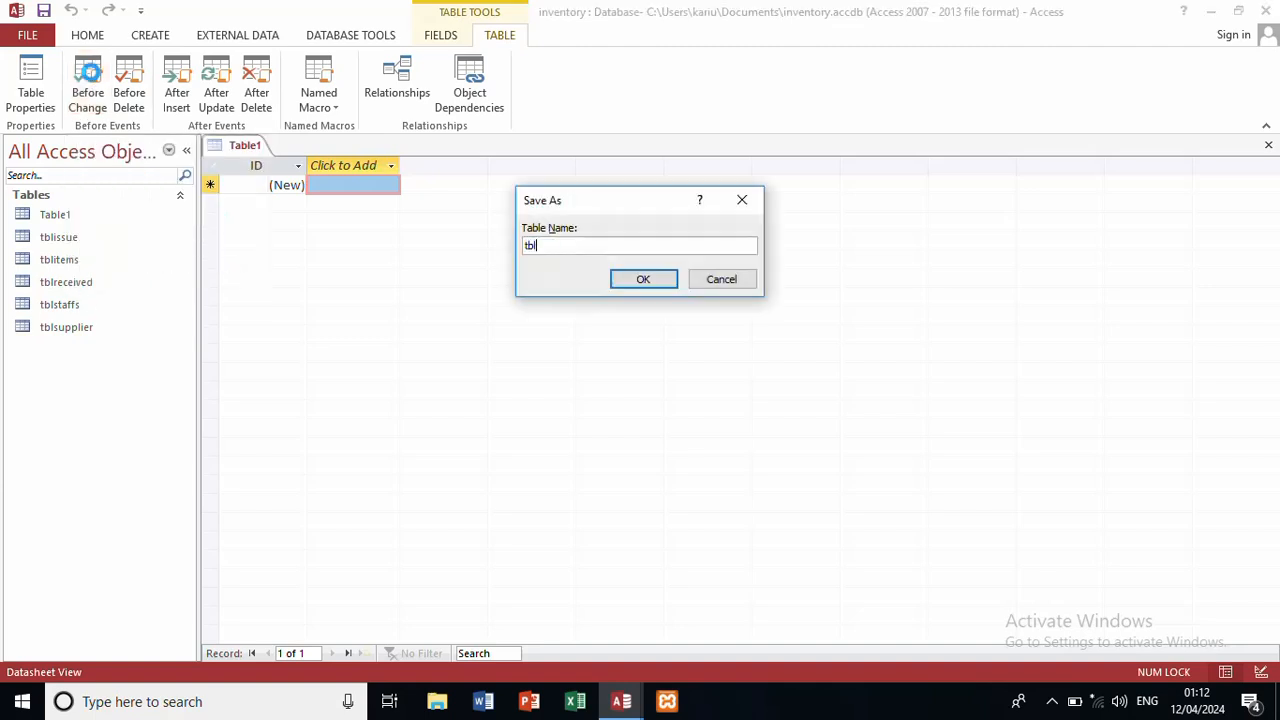
text(users)
click(658, 280)
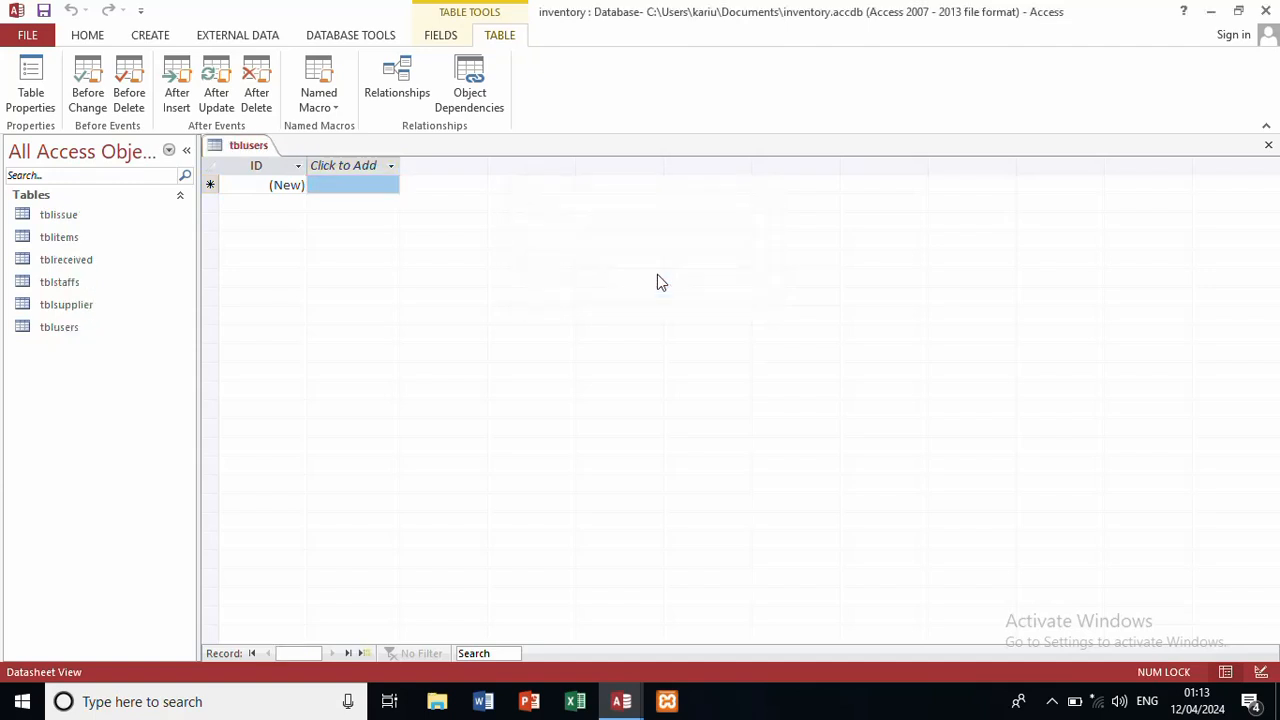
click(110, 37)
click(34, 110)
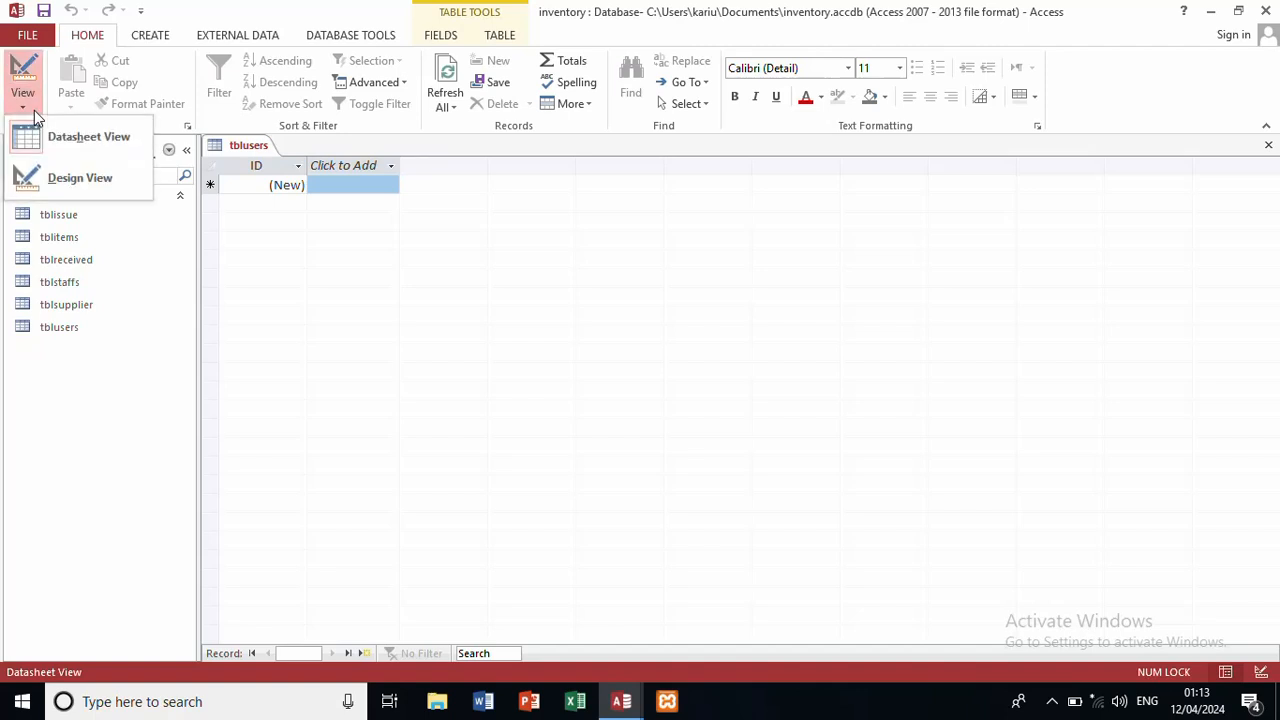
click(55, 178)
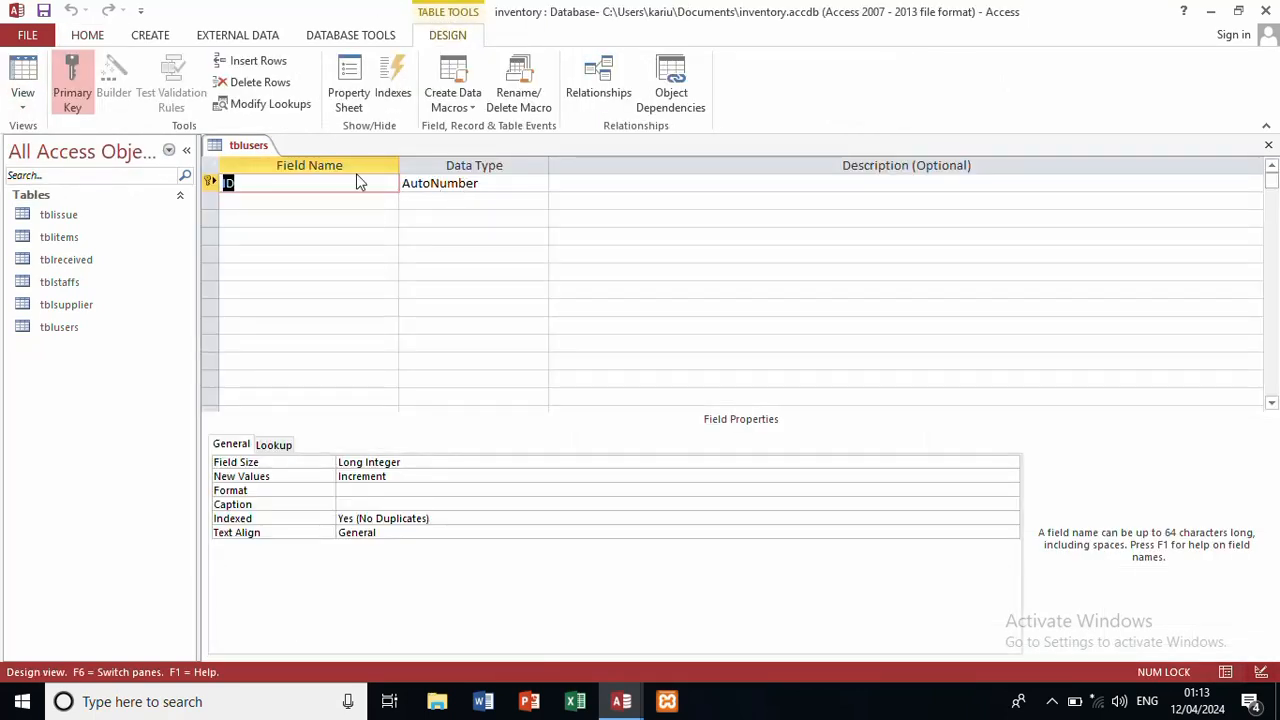
Step: Define username and password as Short Text fields, toggle username's primary key, and close
text(username)
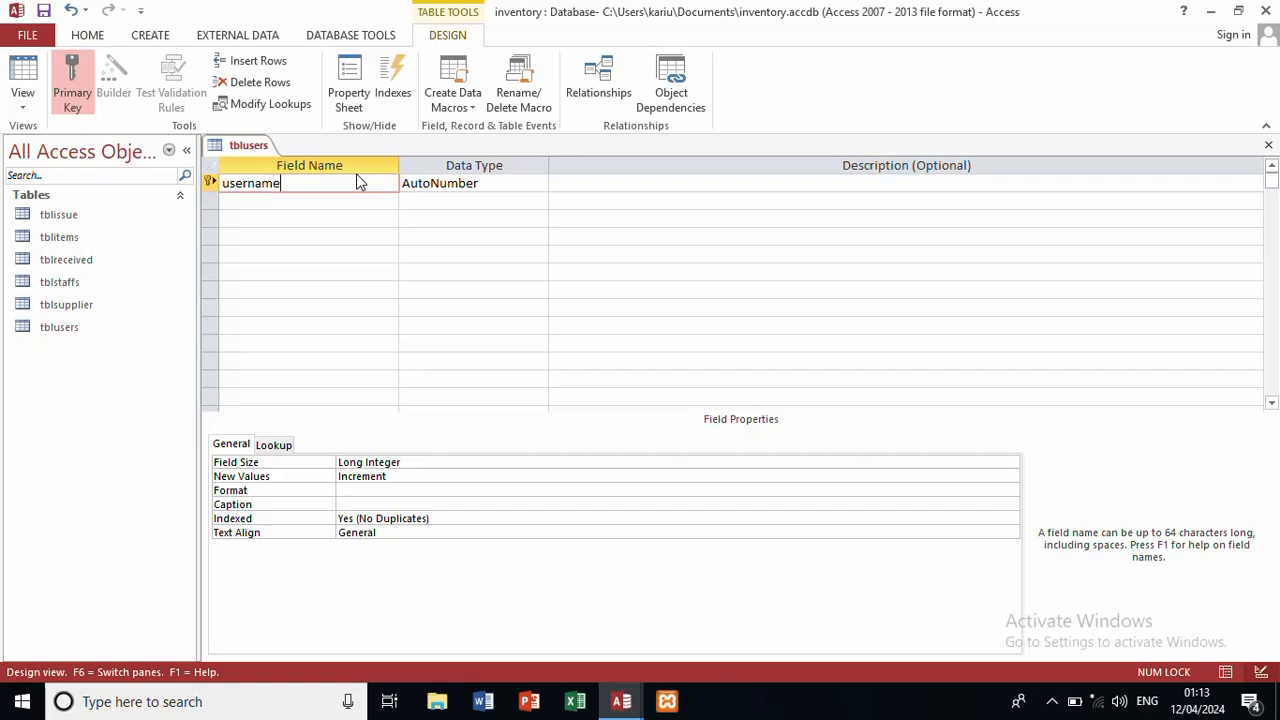
click(507, 183)
click(540, 183)
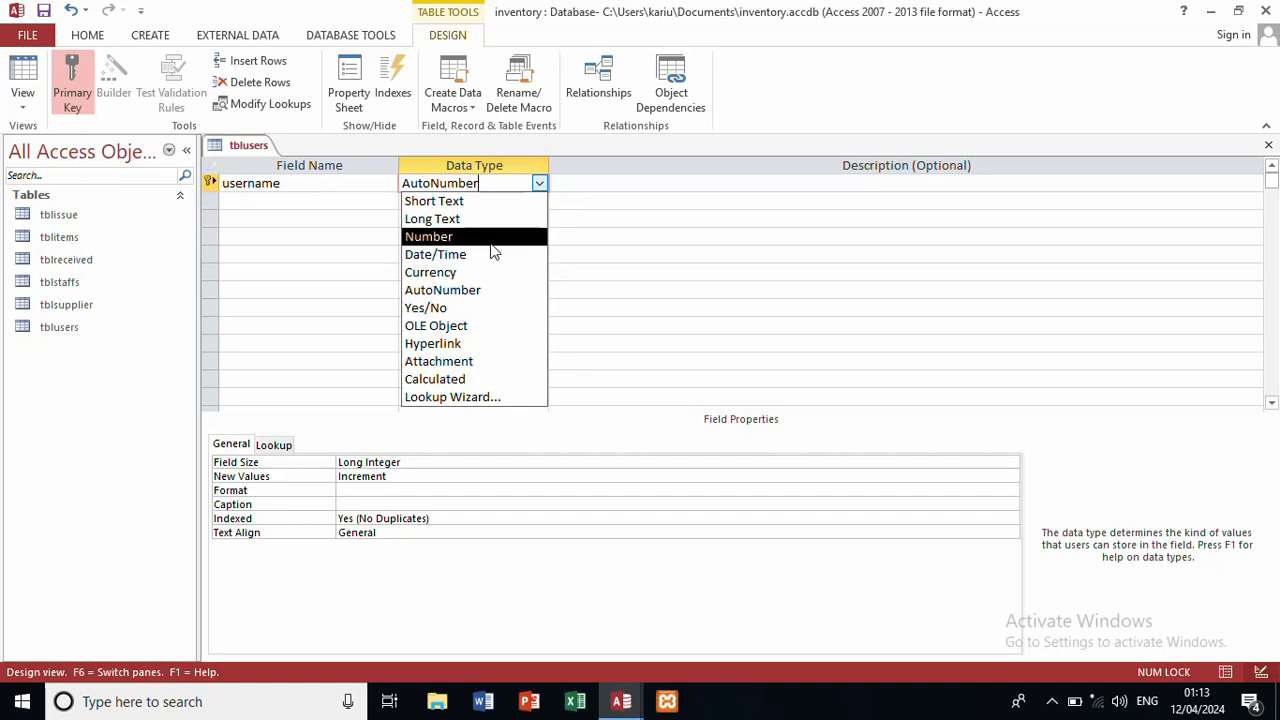
click(505, 203)
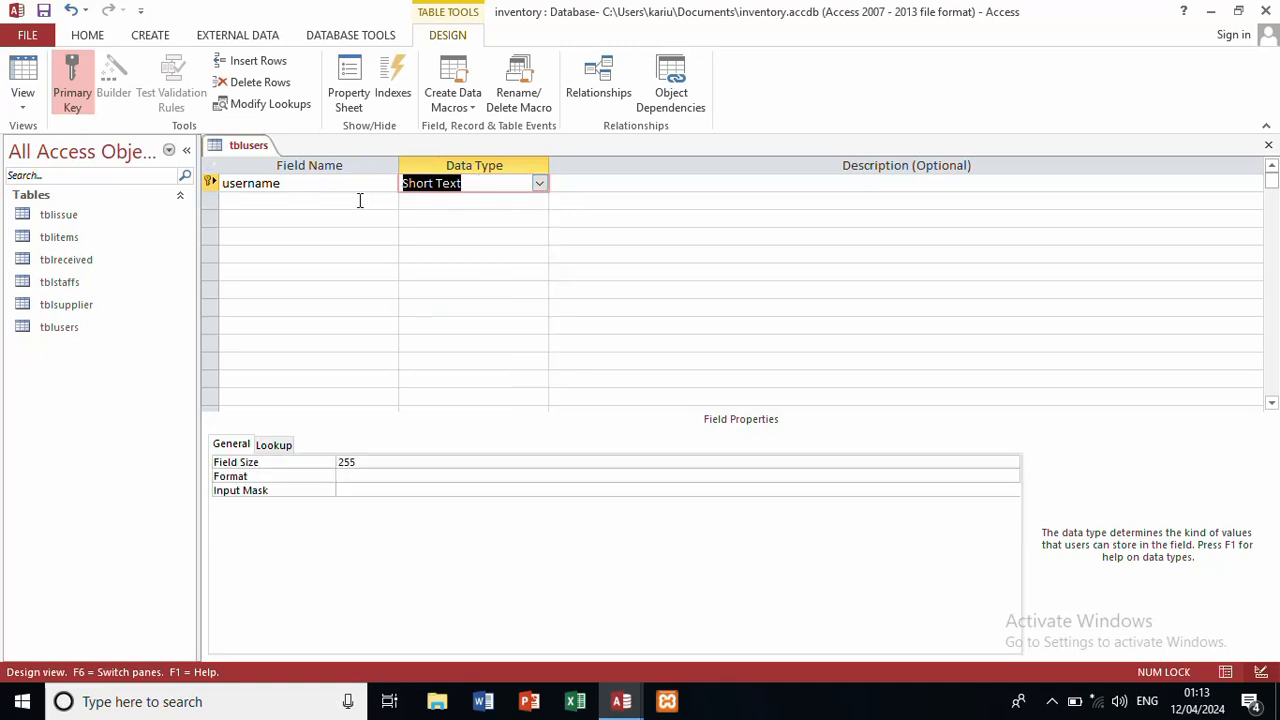
click(341, 203)
text(pas)
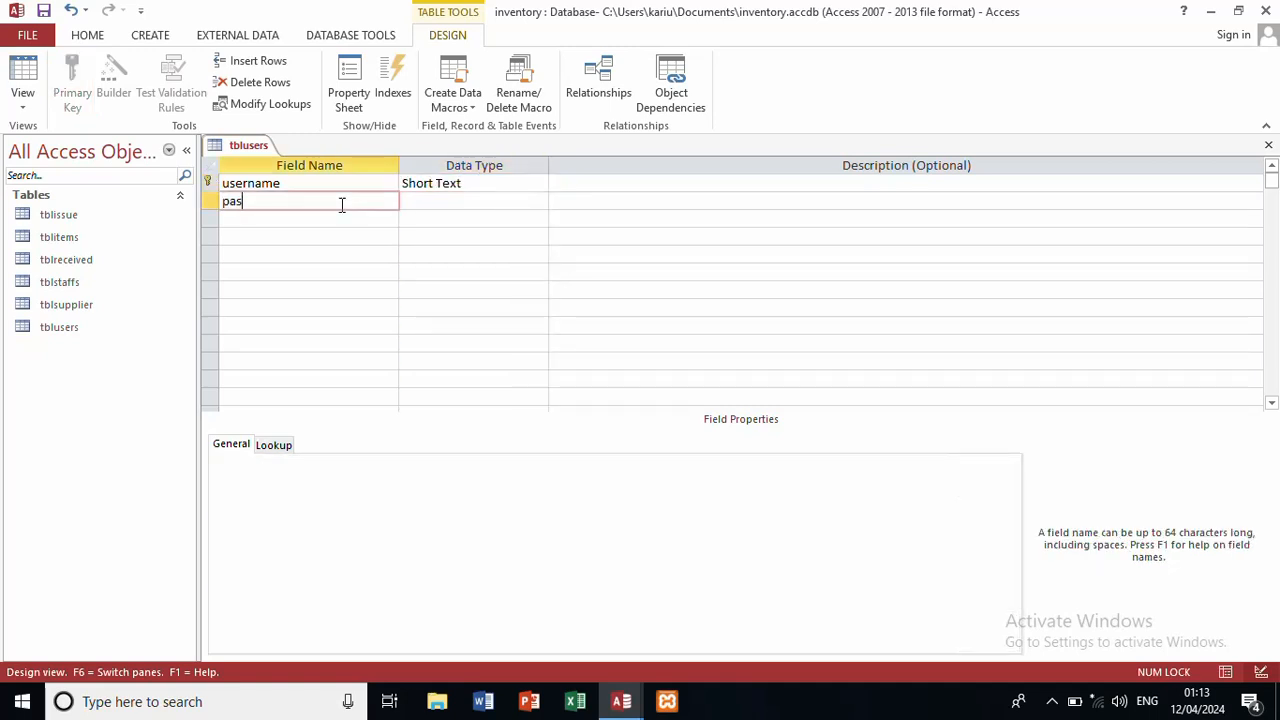
text(sword)
click(431, 203)
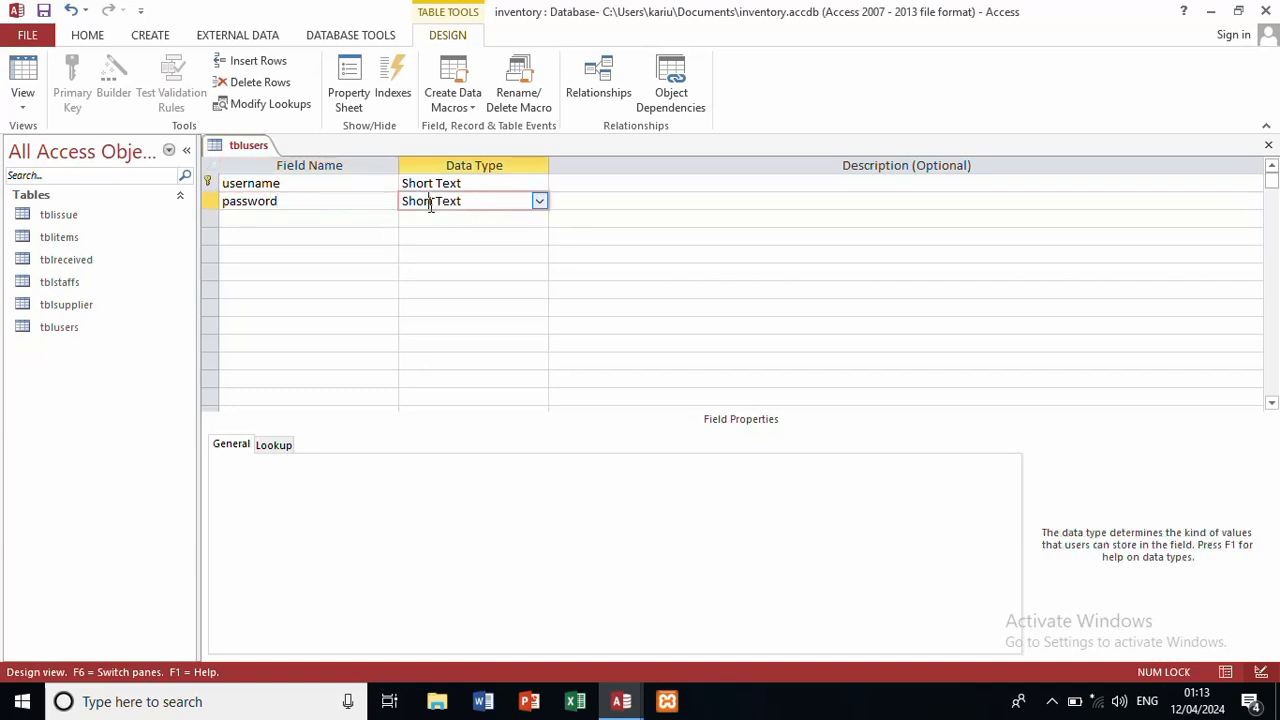
click(209, 182)
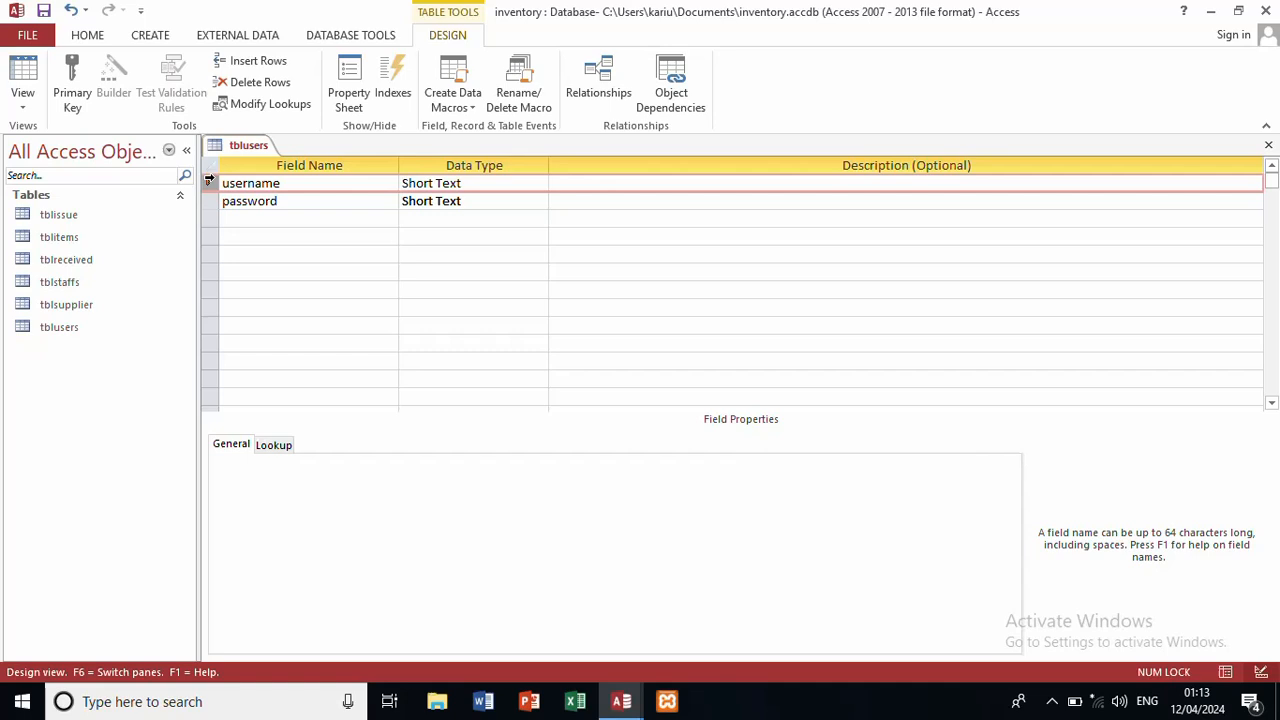
click(70, 82)
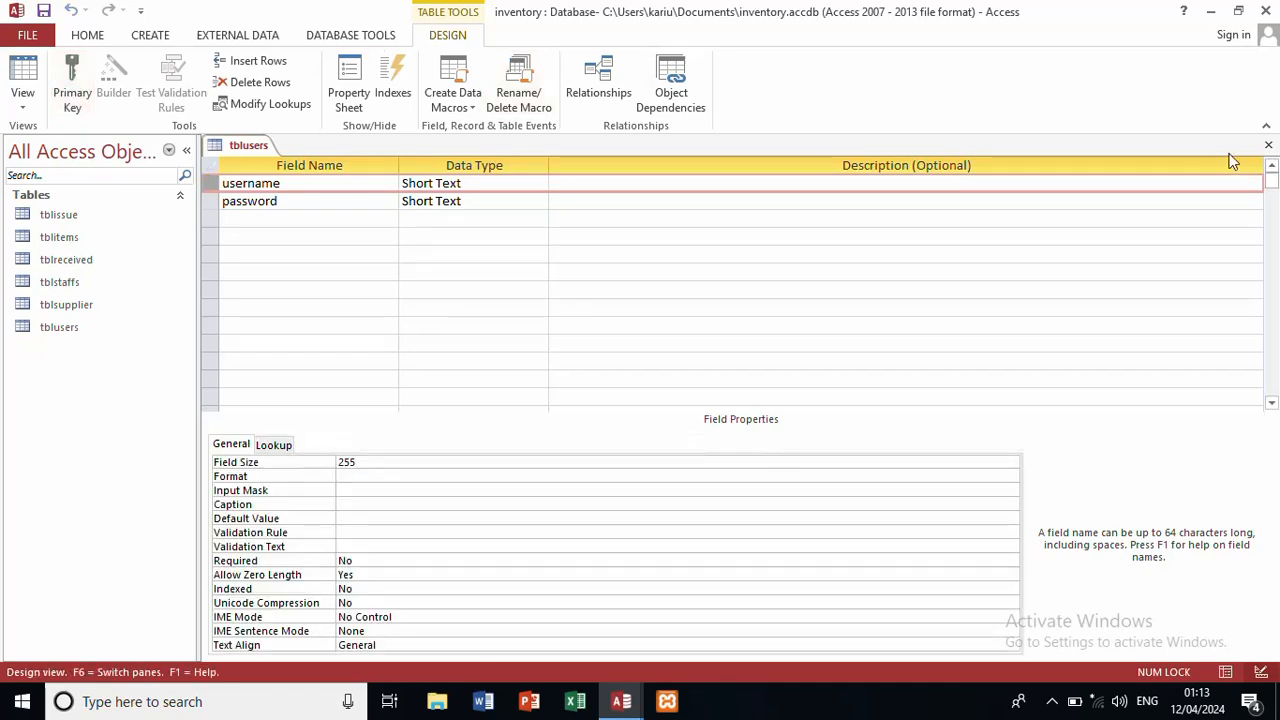
click(1268, 145)
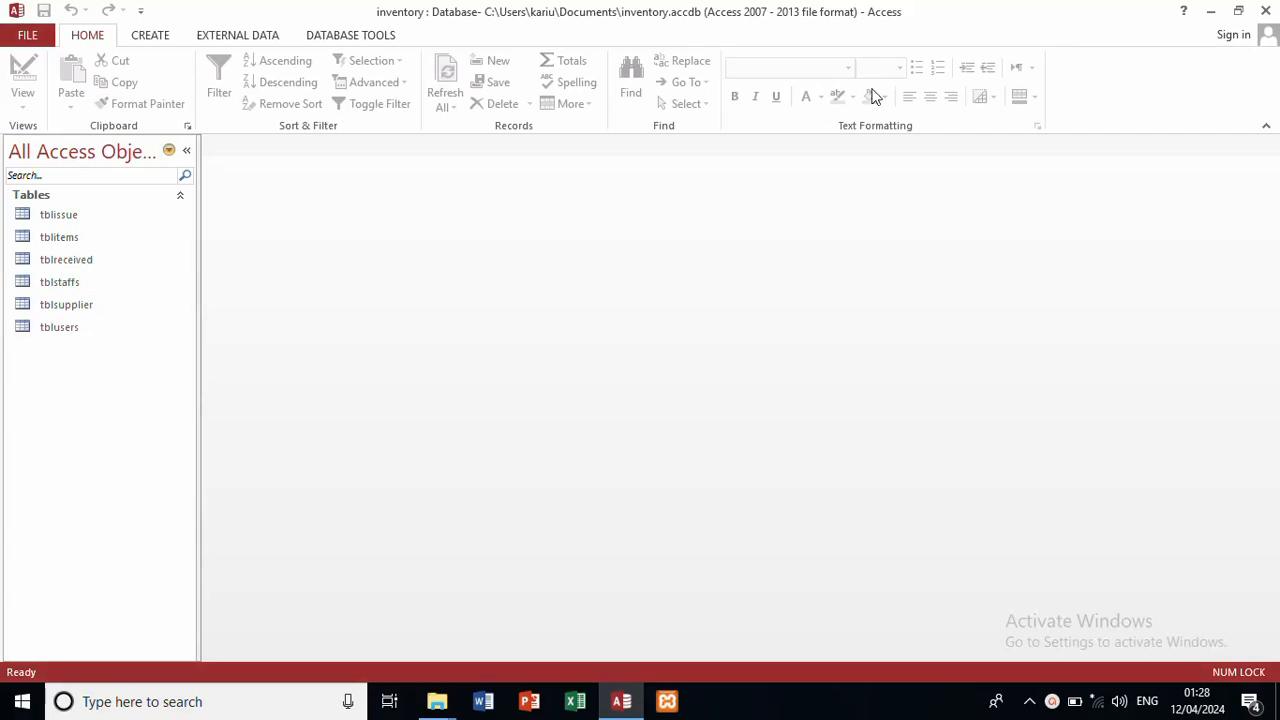
Step: Open the Database Tools ribbon tab
click(376, 40)
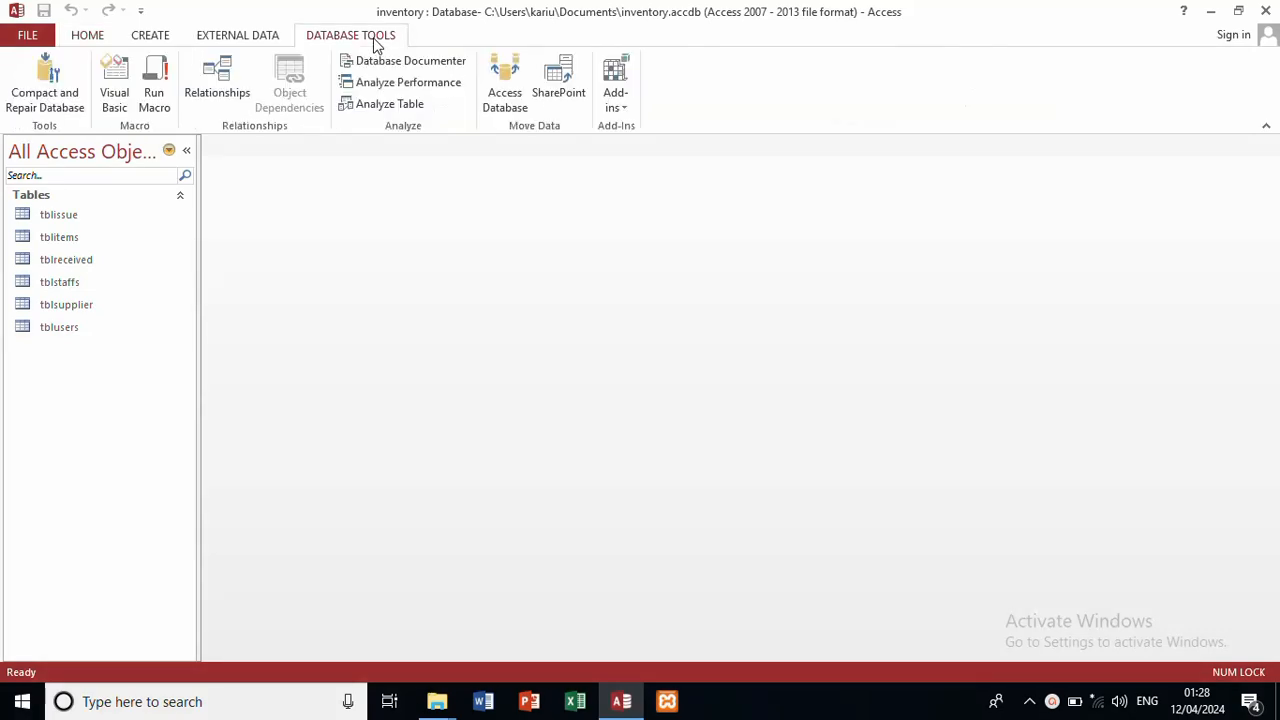
Step: Open the Relationships window and delete the tblitems–tblissue and tblsupplier–tblreceived joins
click(230, 75)
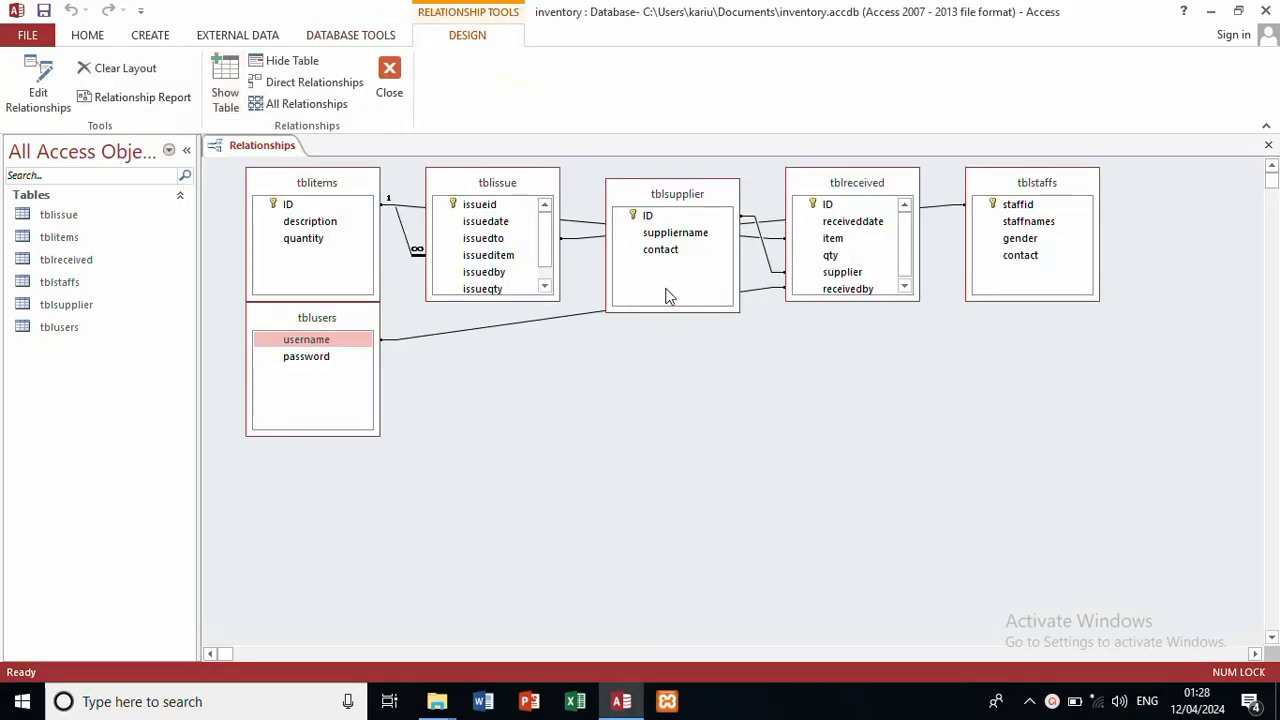
right_click(401, 212)
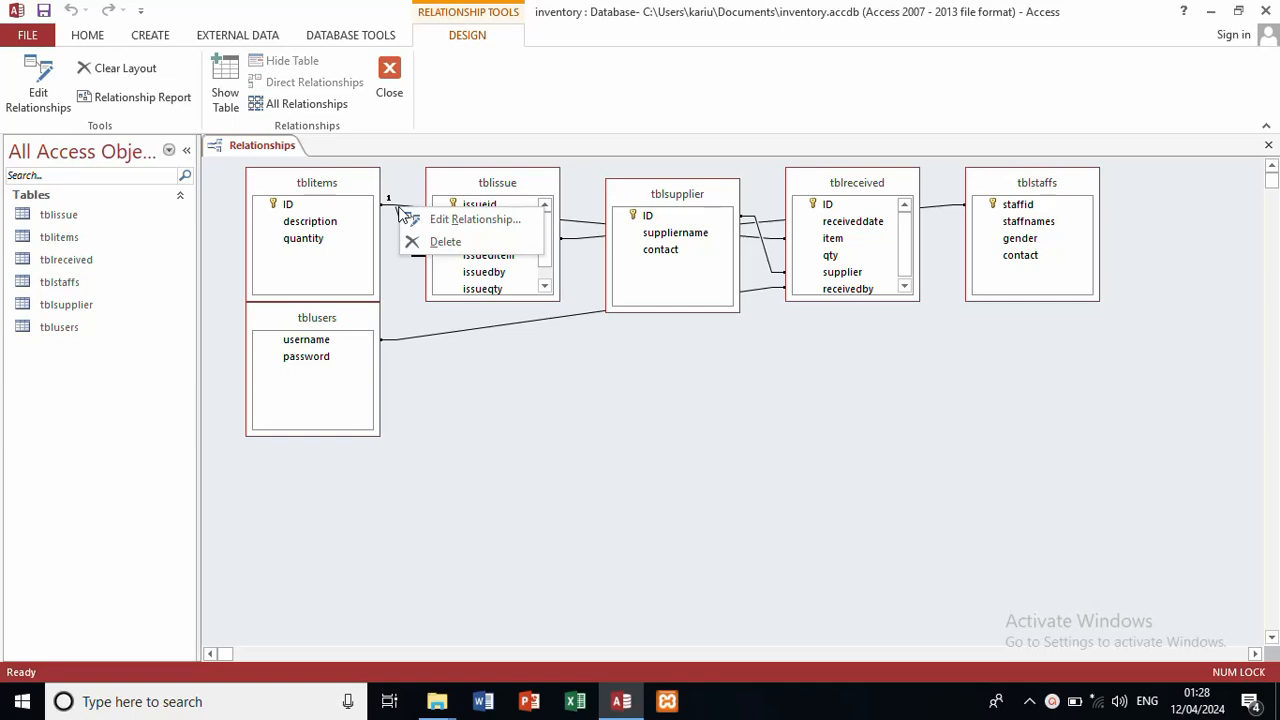
click(440, 242)
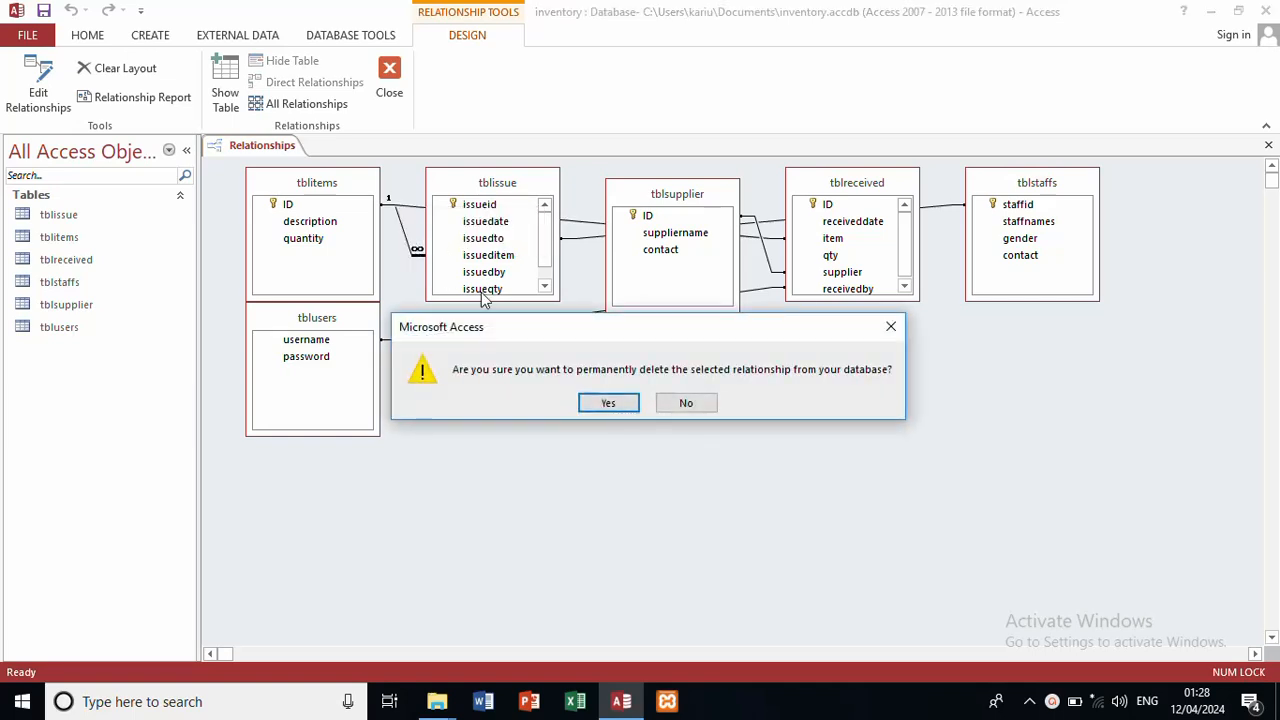
click(608, 402)
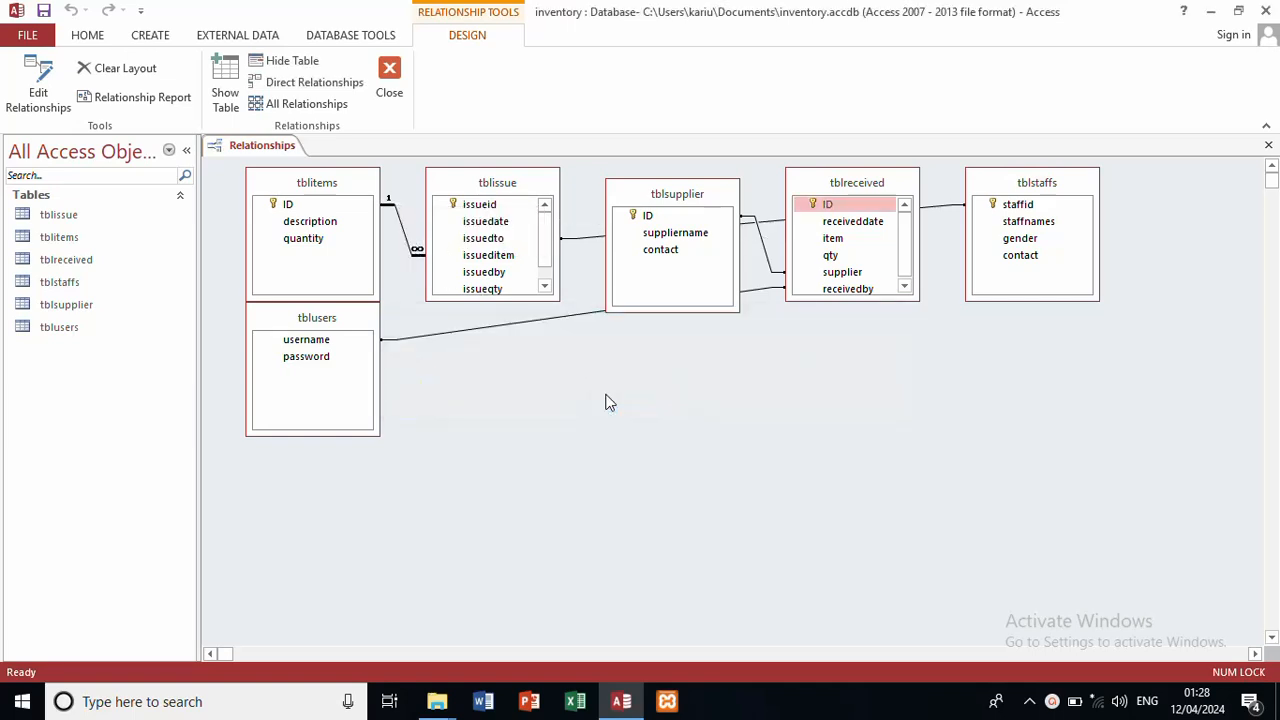
right_click(548, 325)
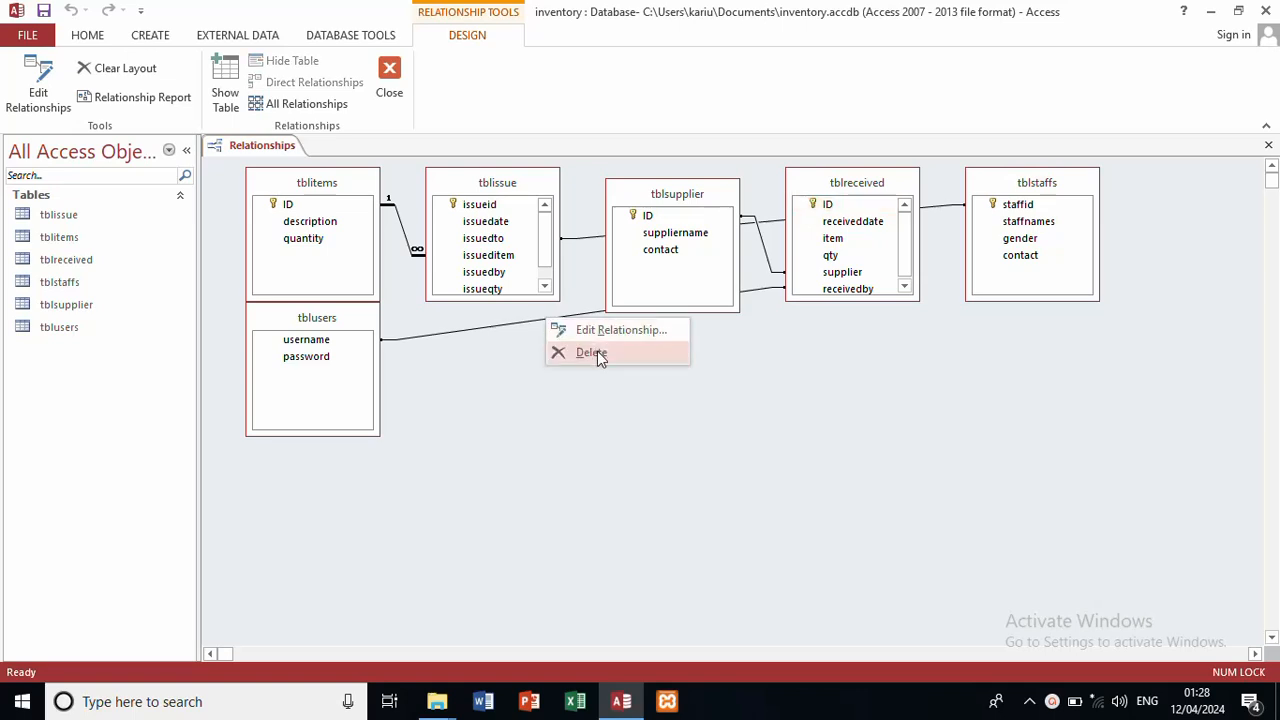
click(597, 351)
click(697, 402)
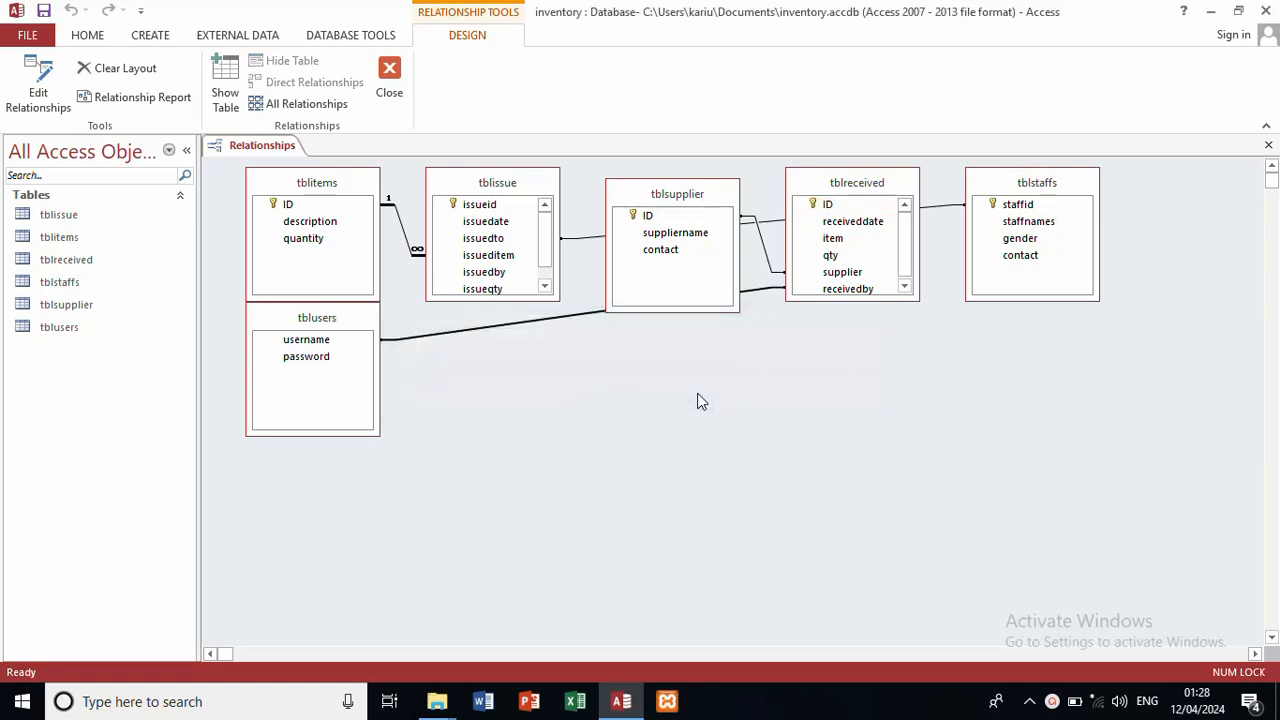
right_click(762, 240)
click(788, 268)
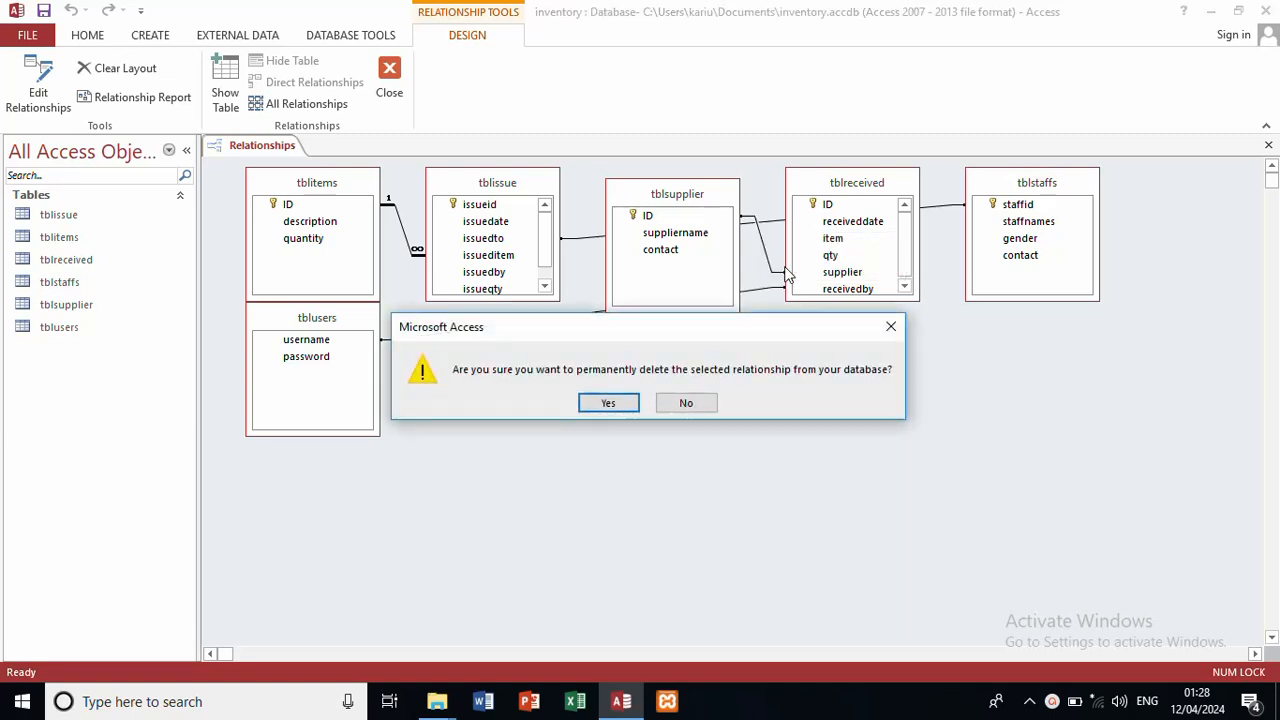
click(629, 403)
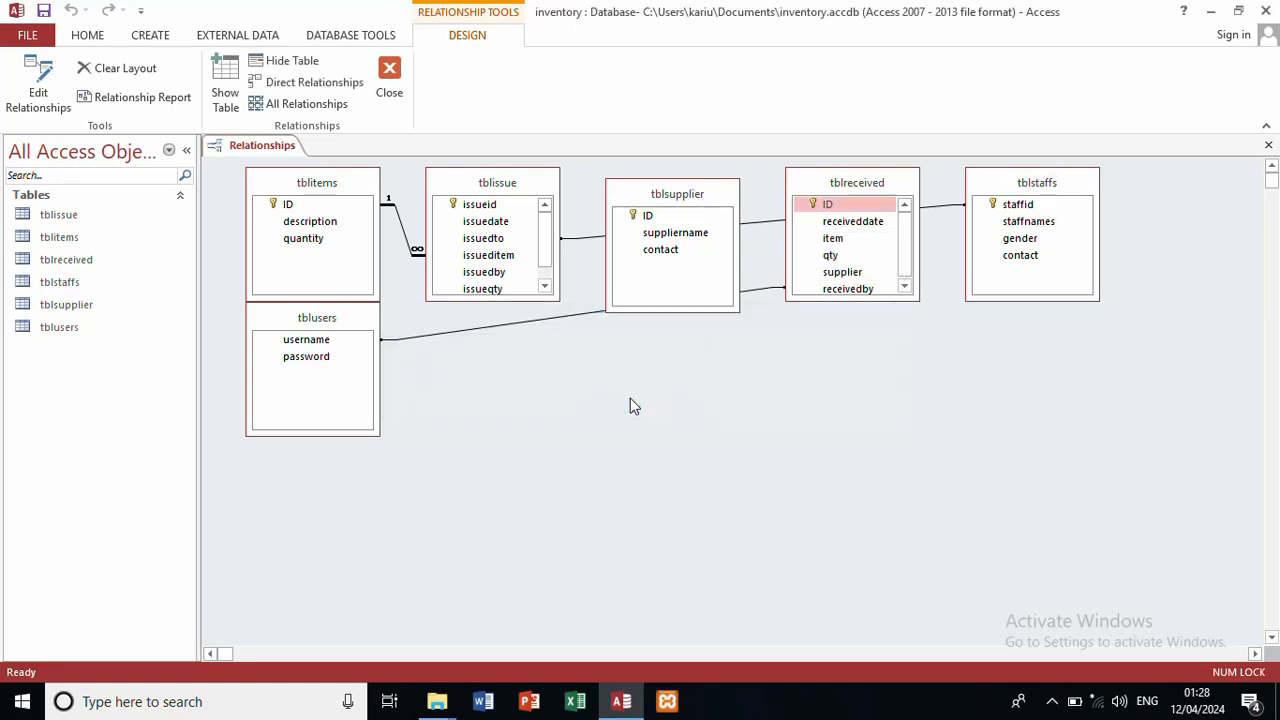
Step: Delete the remaining tblissue–tblsupplier, tblusers–tblsupplier and tblitems–tblissue joins
right_click(574, 242)
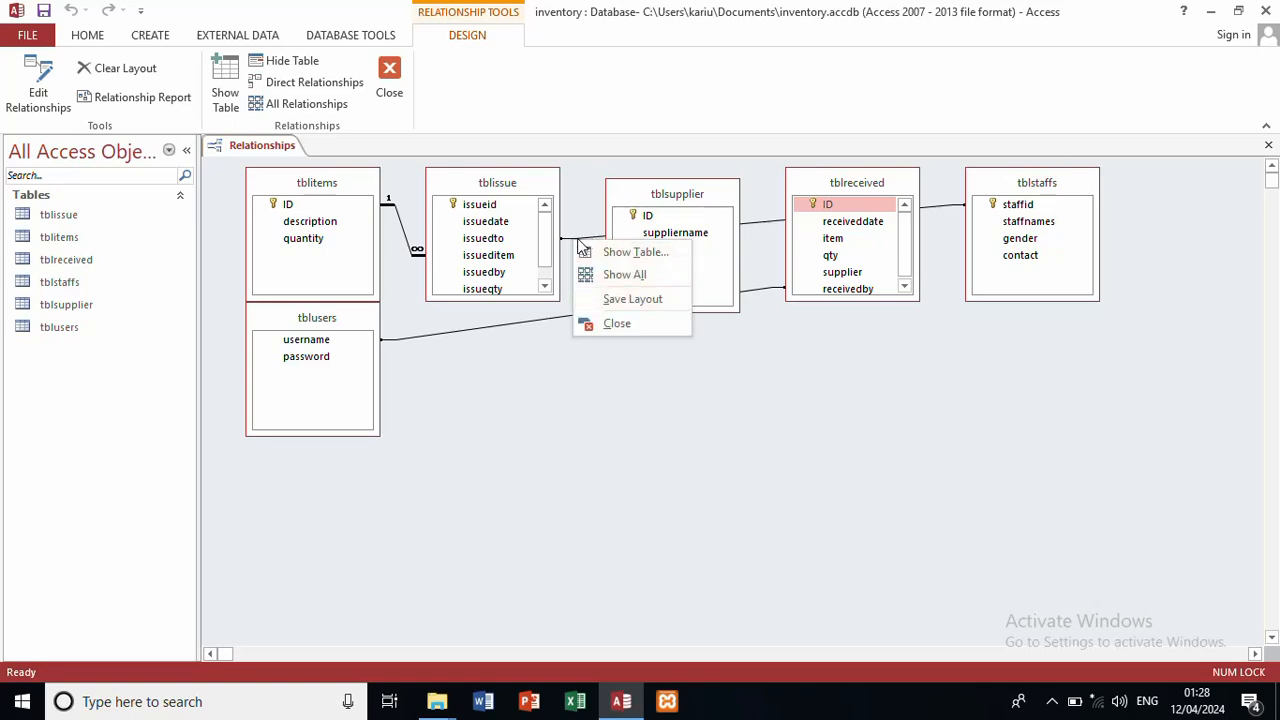
click(577, 239)
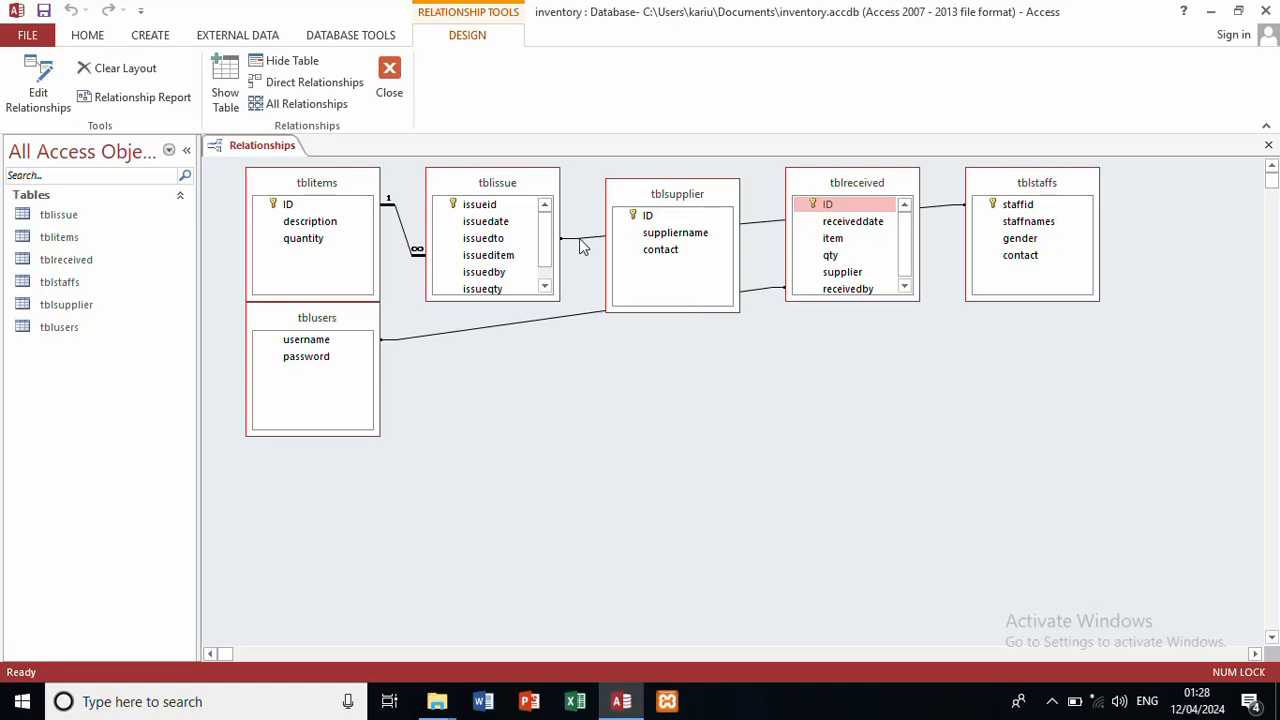
right_click(579, 238)
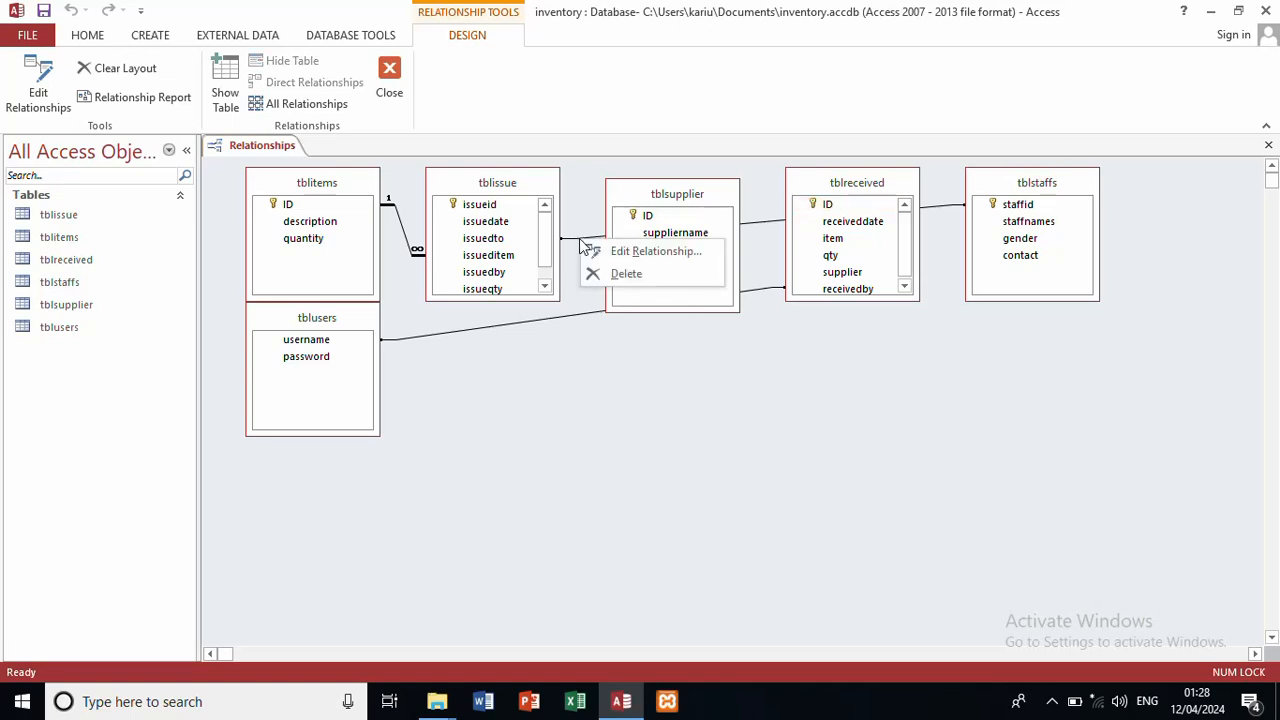
click(627, 274)
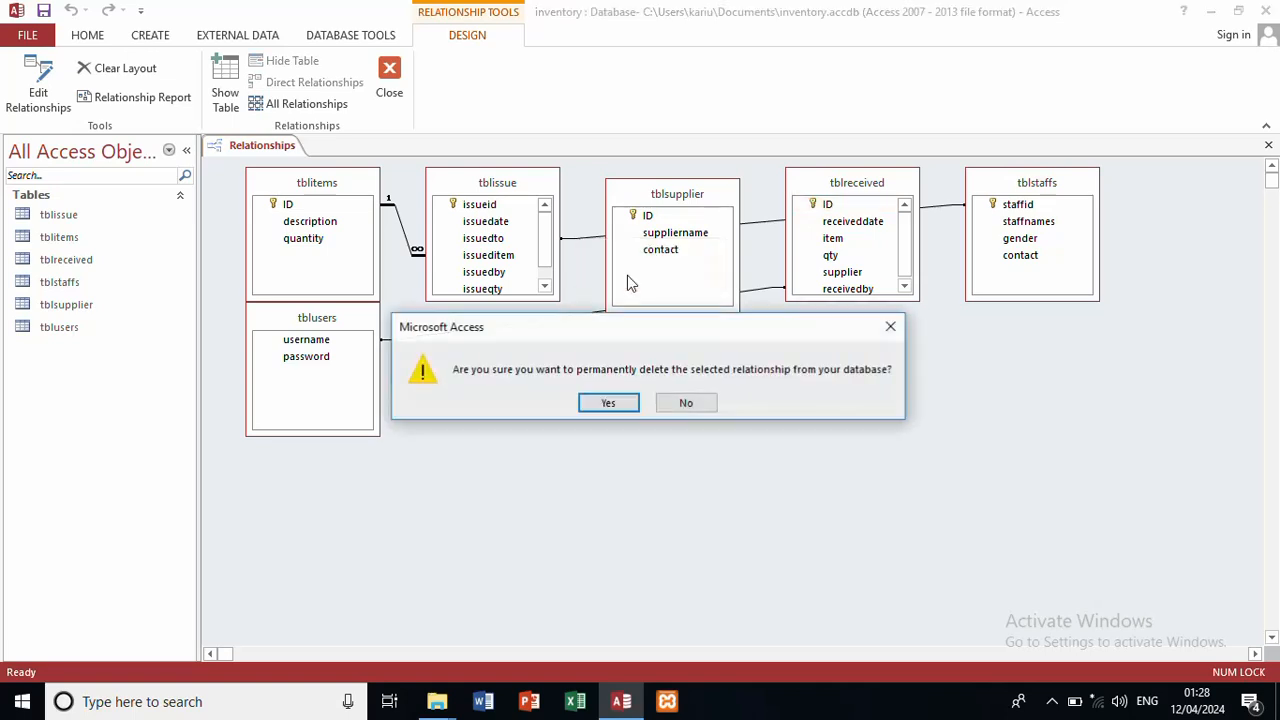
click(622, 404)
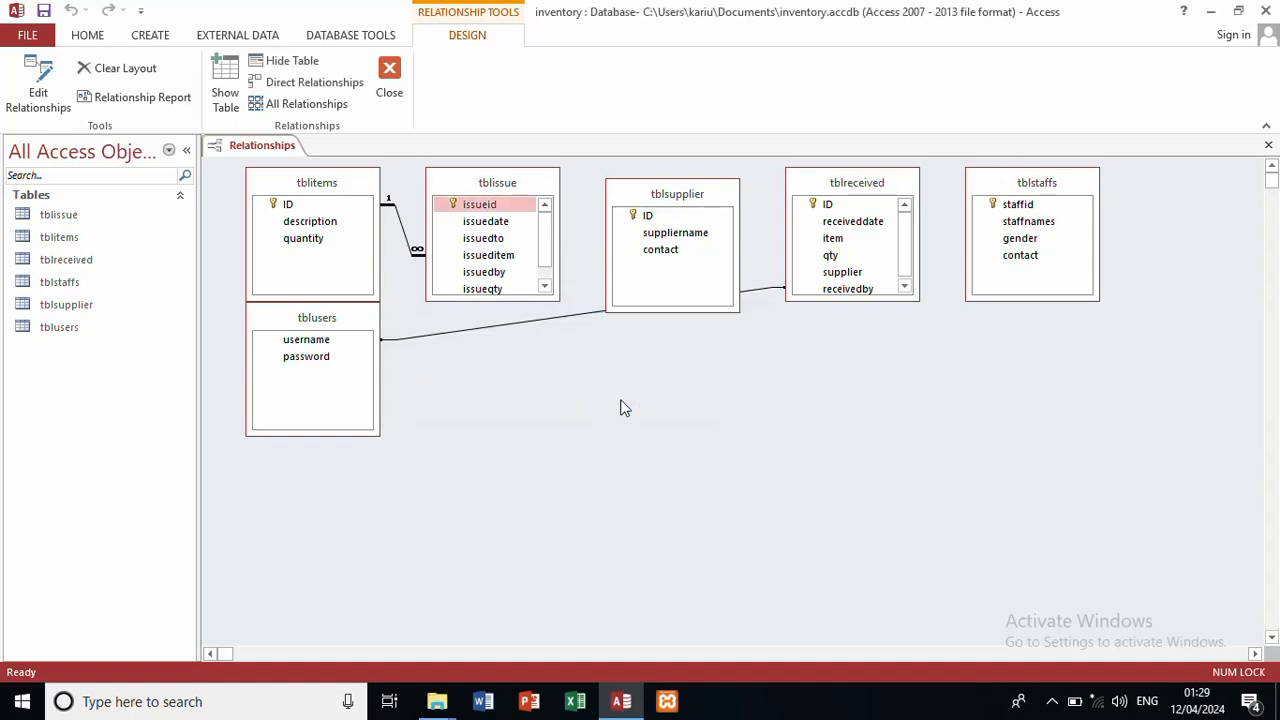
right_click(585, 320)
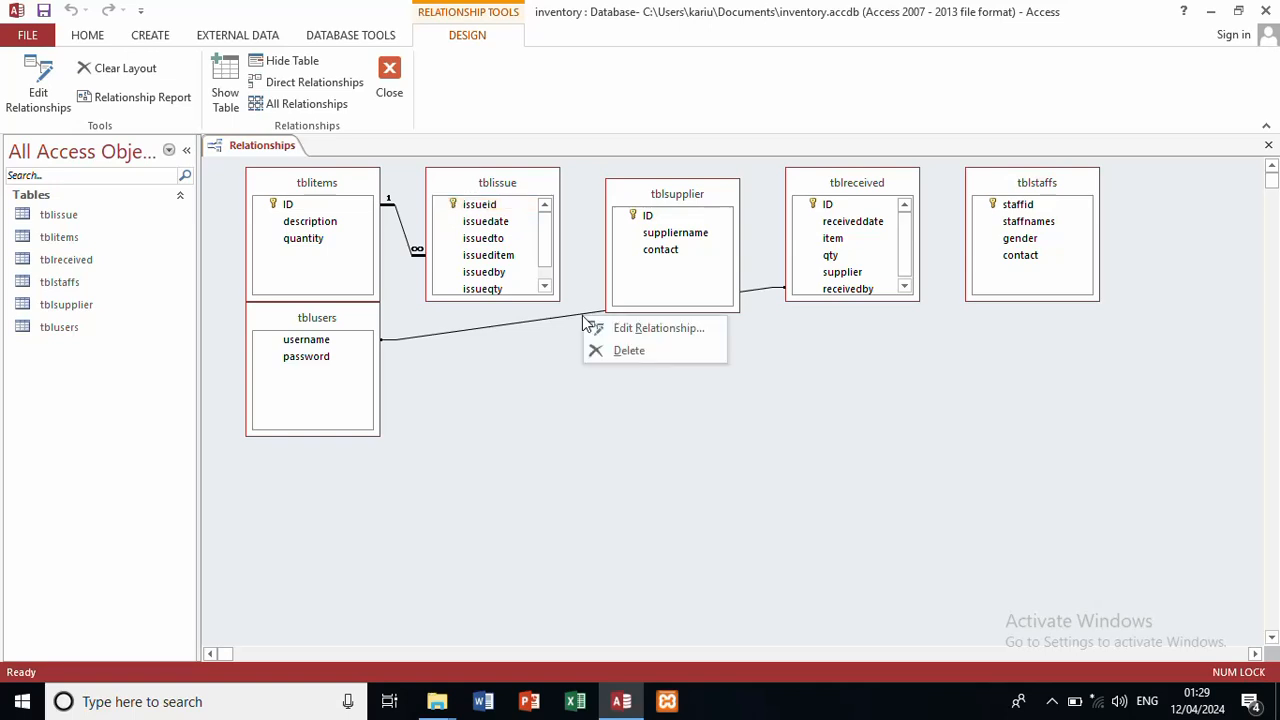
click(637, 352)
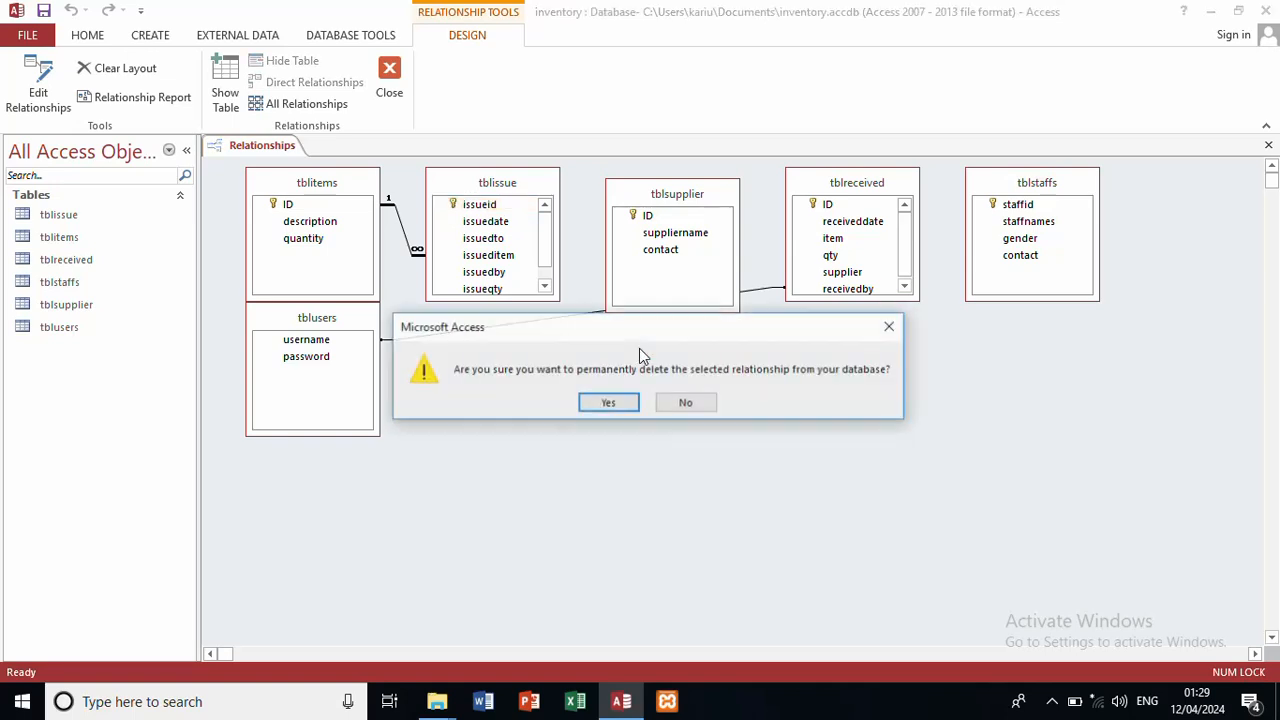
click(610, 403)
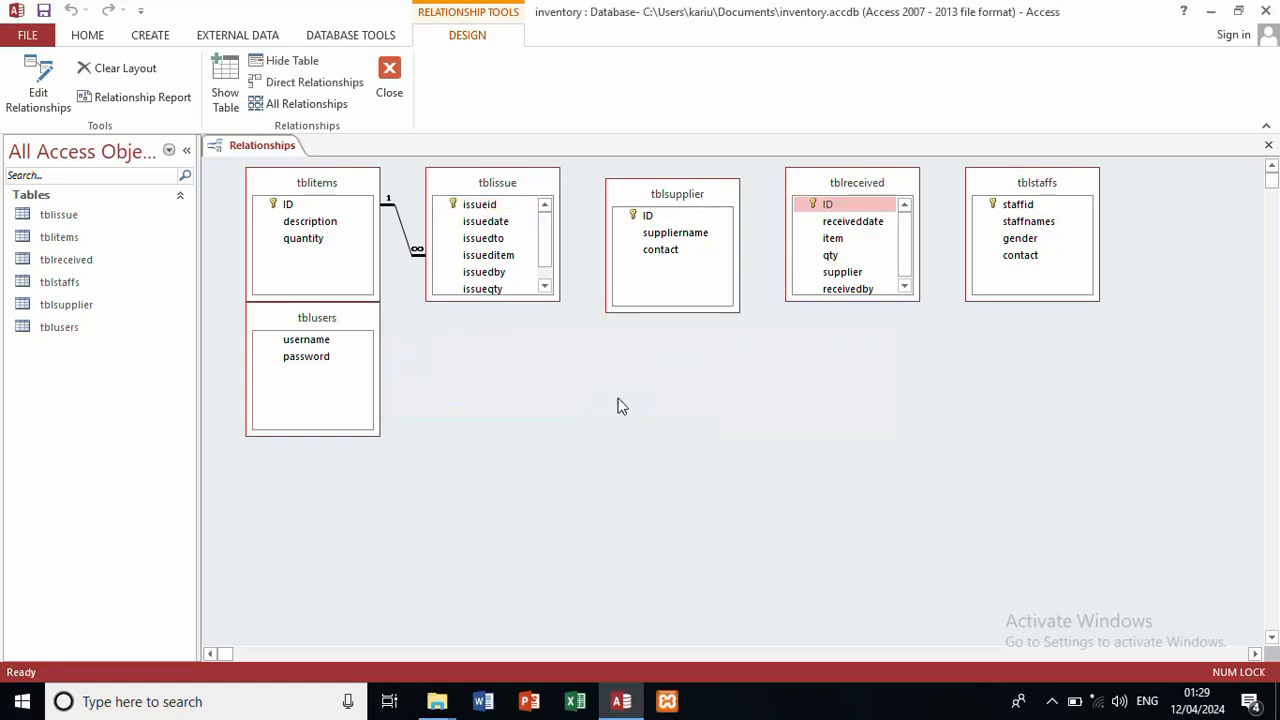
right_click(402, 226)
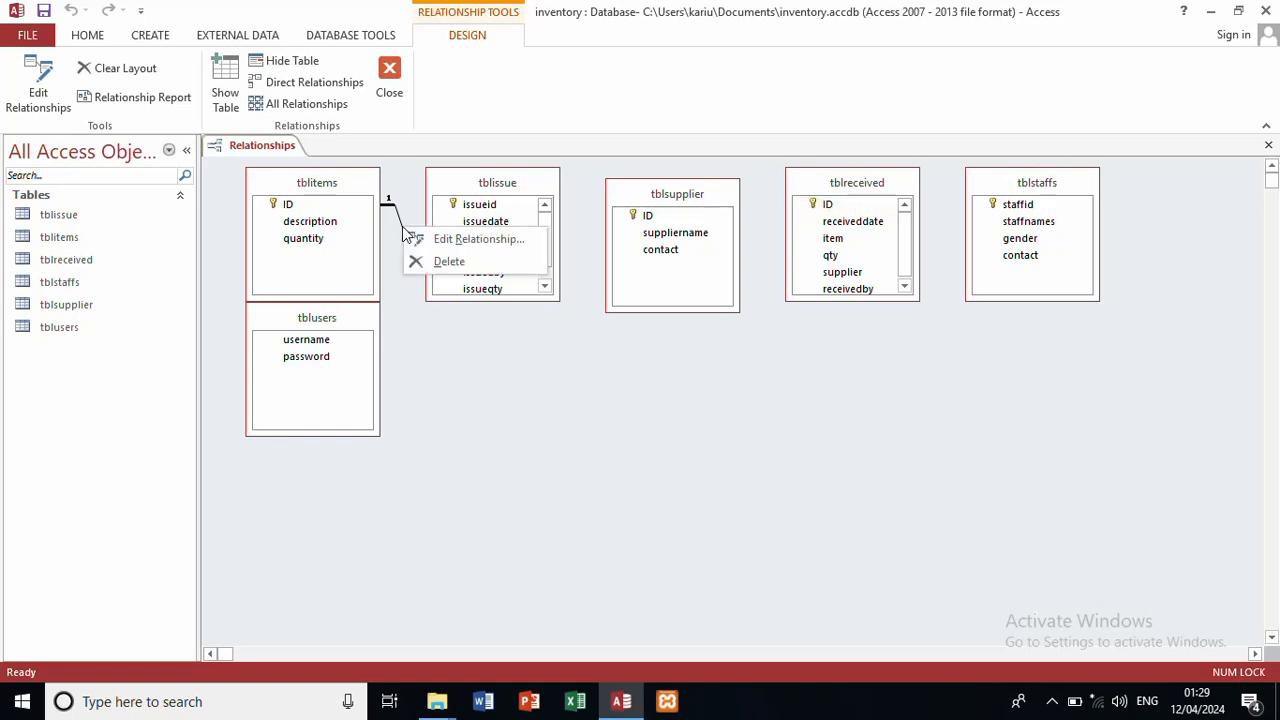
click(447, 261)
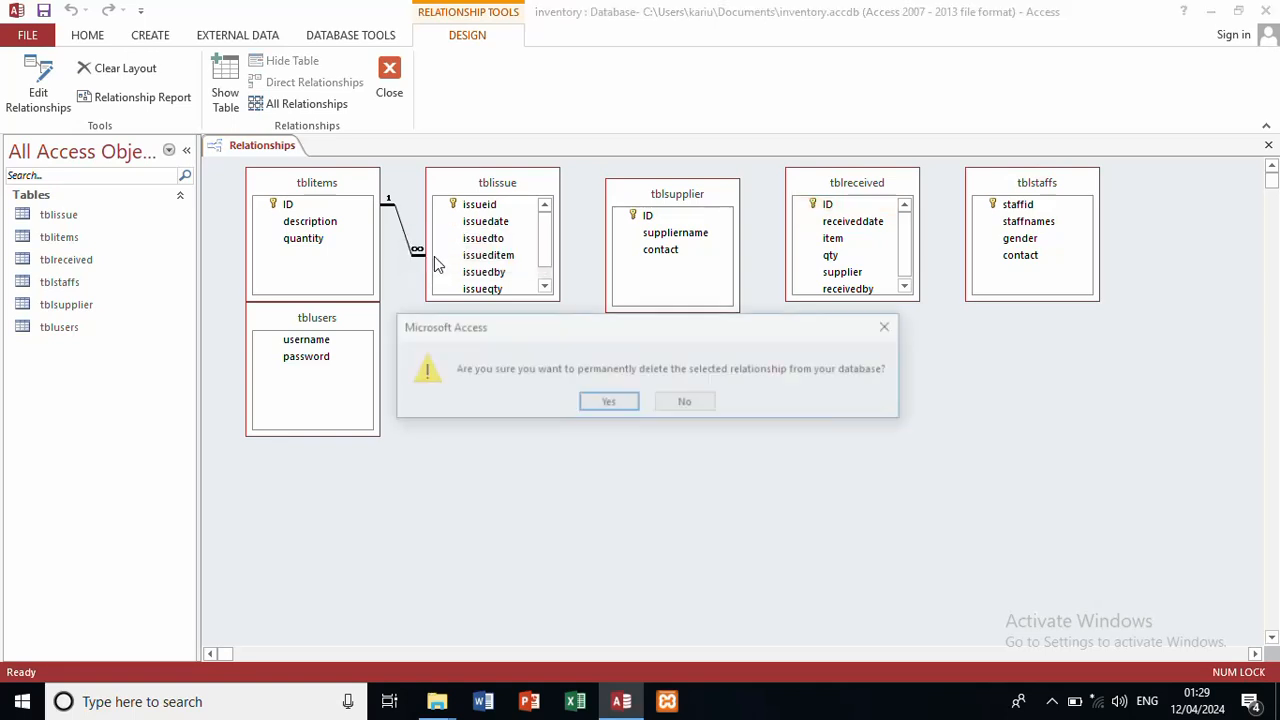
click(612, 404)
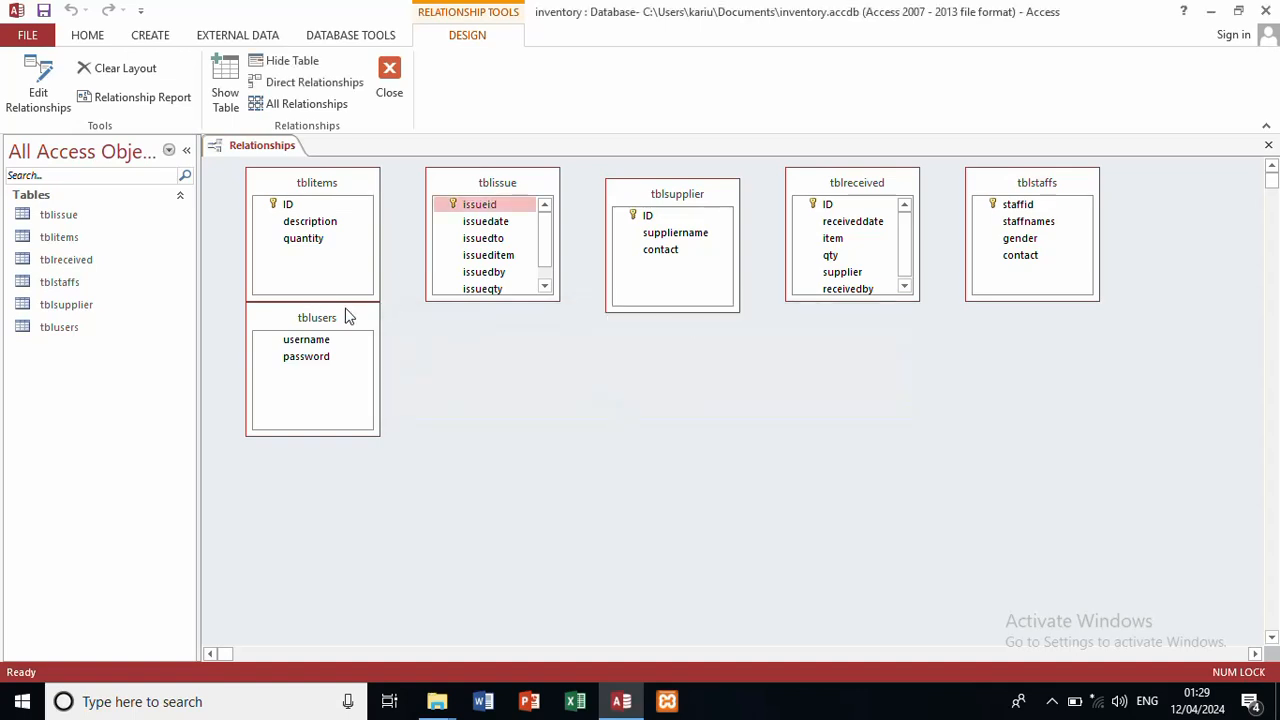
Step: Move tblusers lower and lengthen tblissue and tblreceived so all their fields show
drag(351, 318, 462, 415)
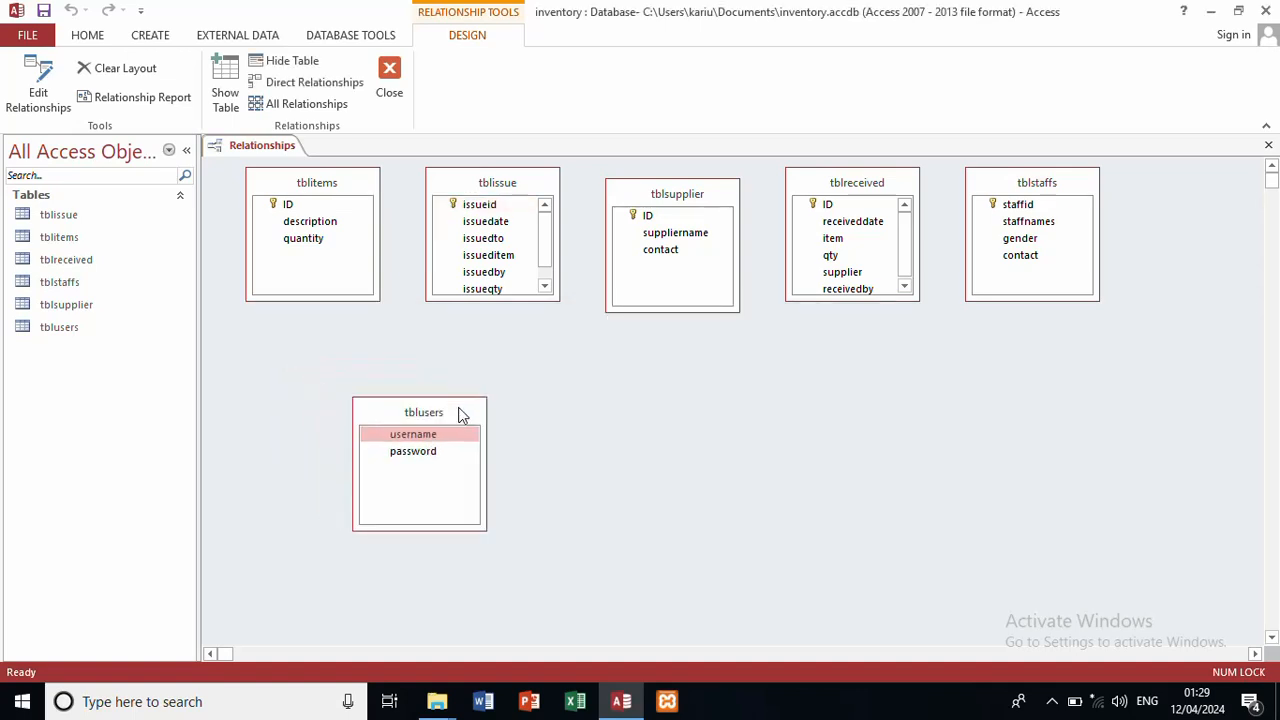
click(533, 300)
drag(533, 300, 531, 349)
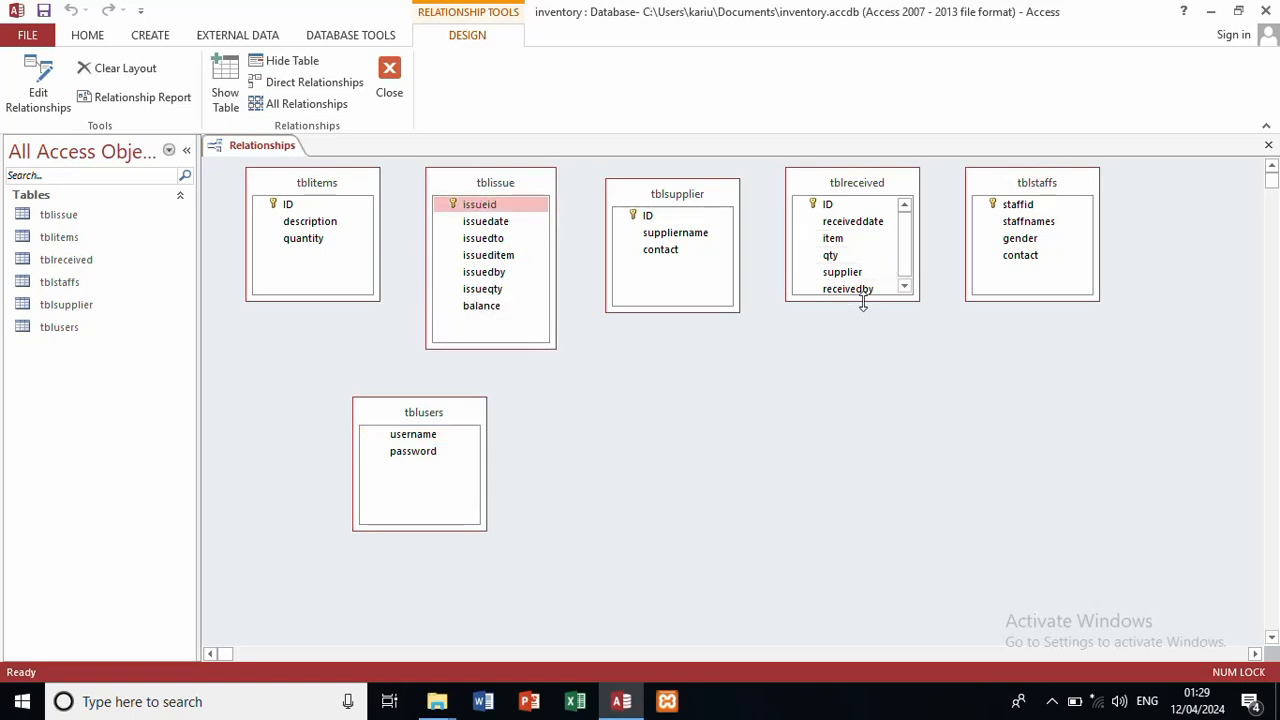
drag(863, 303, 871, 354)
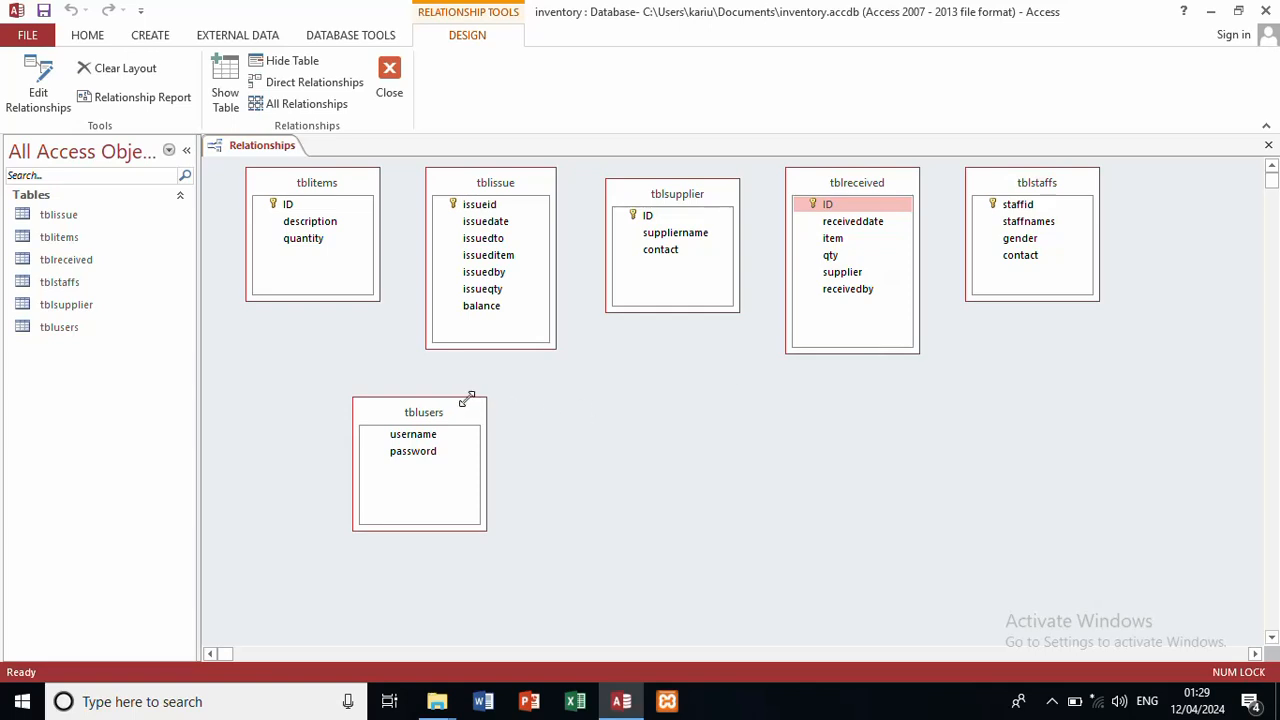
drag(470, 413, 474, 467)
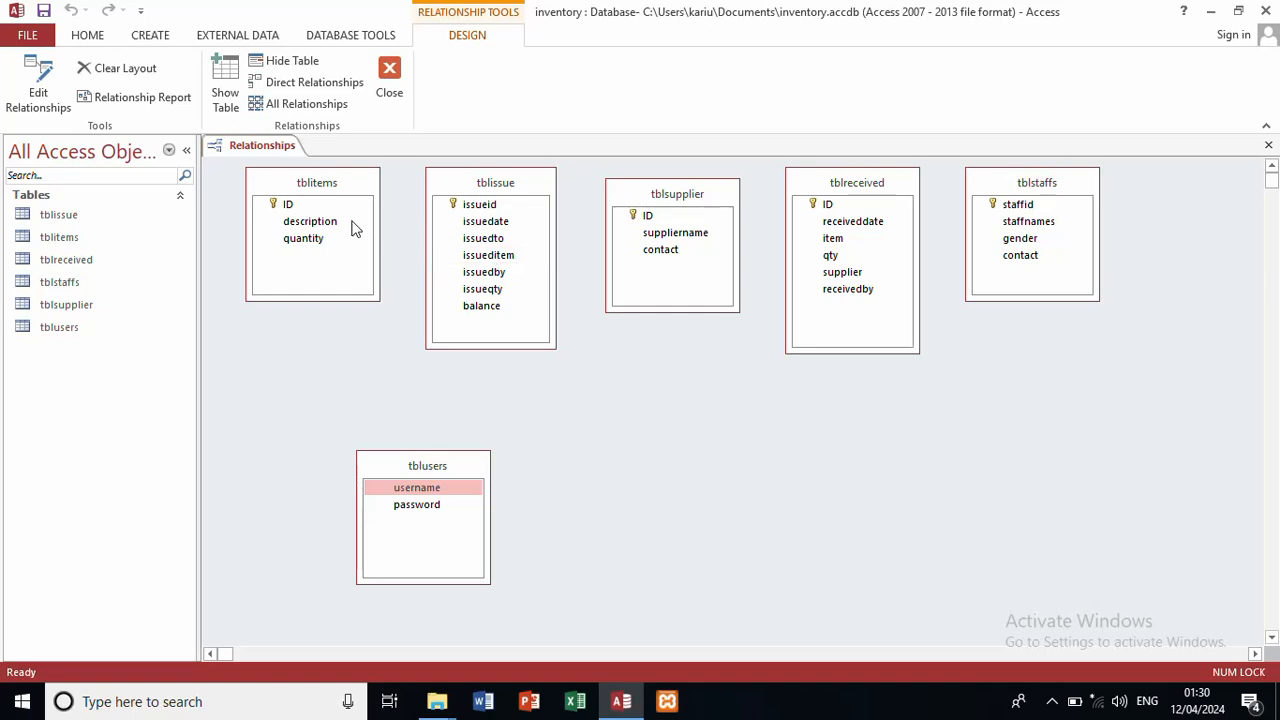
Step: Join tblitems ID to tblissue issueitem one-to-many with enforced referential integrity
drag(290, 206, 470, 263)
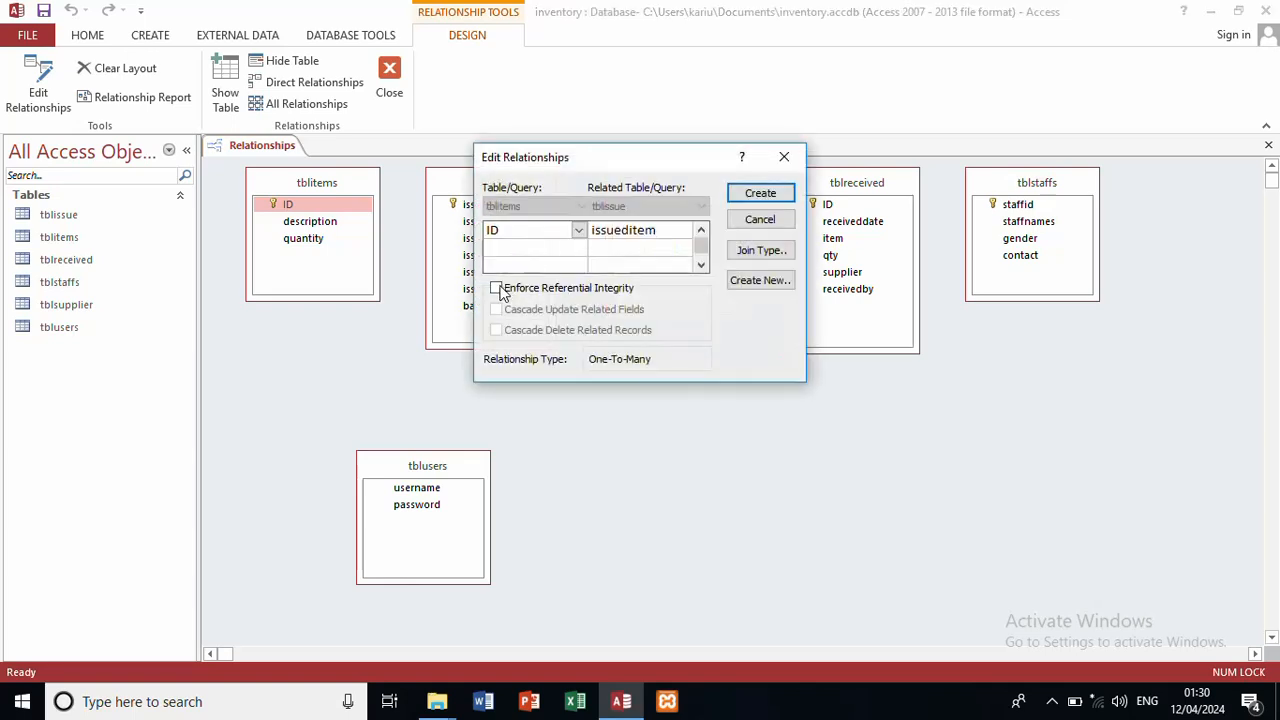
click(496, 288)
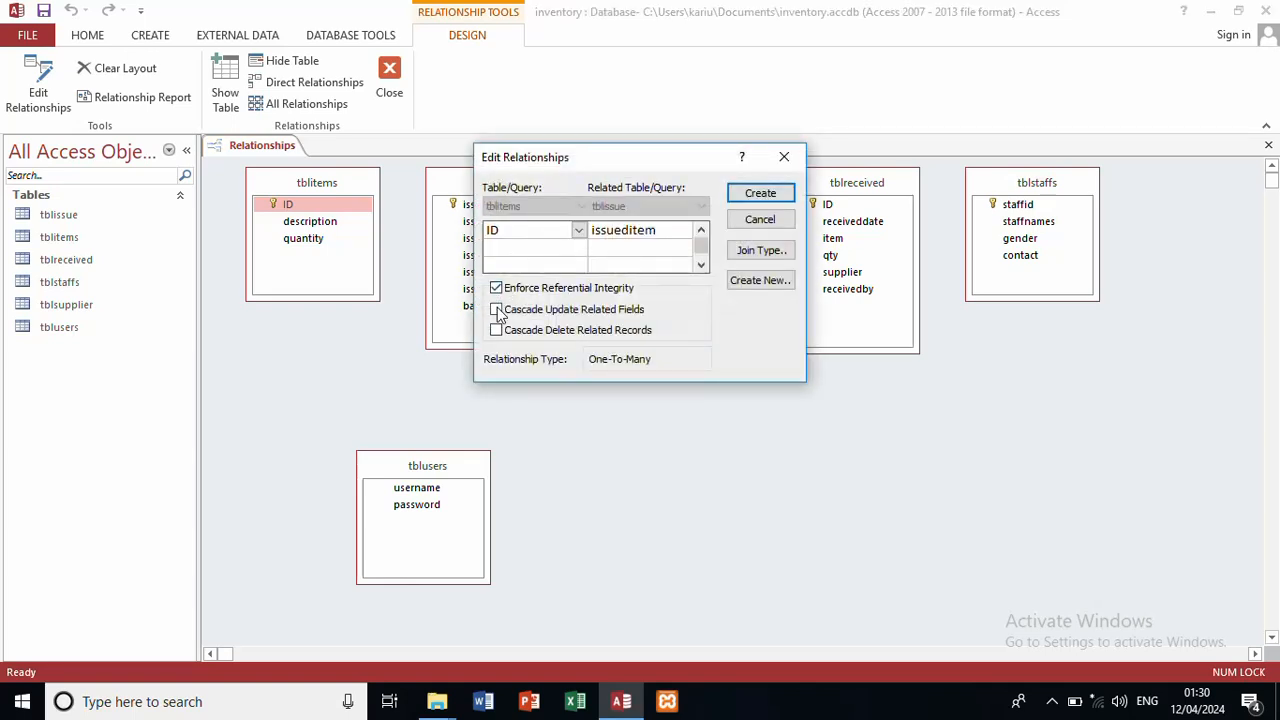
click(775, 200)
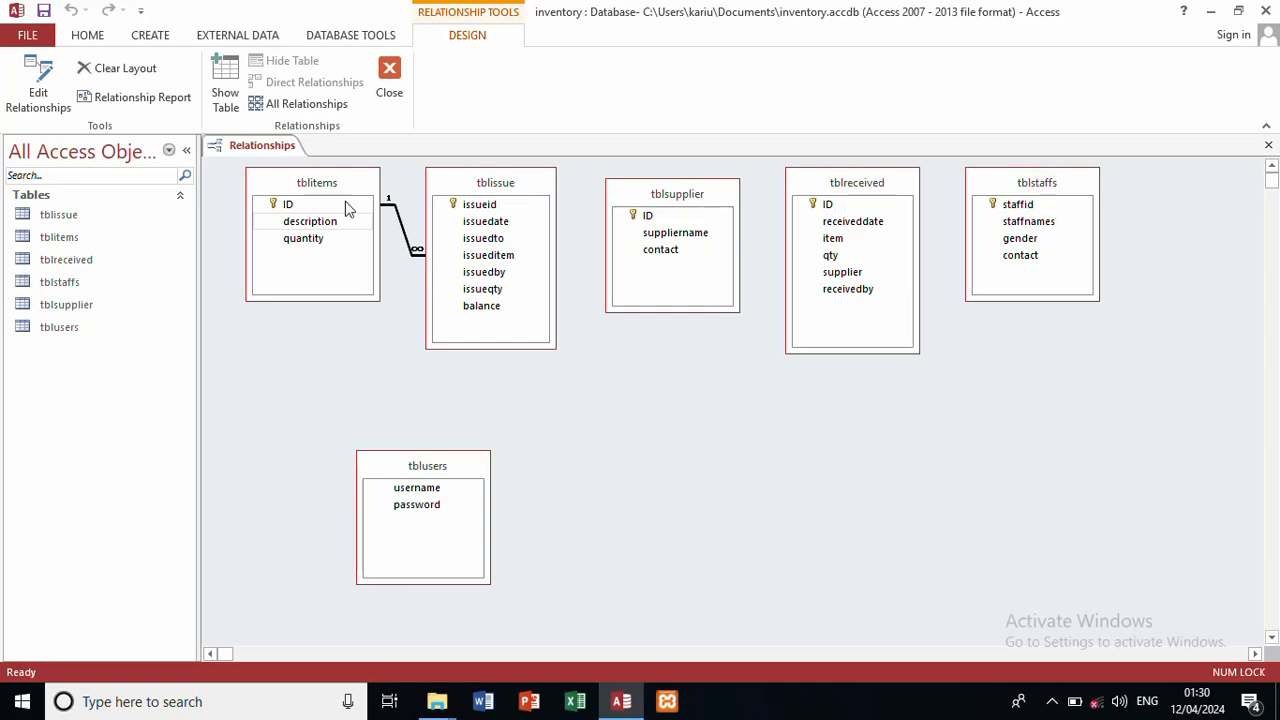
Step: Reposition tblitems below the others, shift tblissue, and move tblsupplier right below tblstaffs
drag(351, 181, 335, 227)
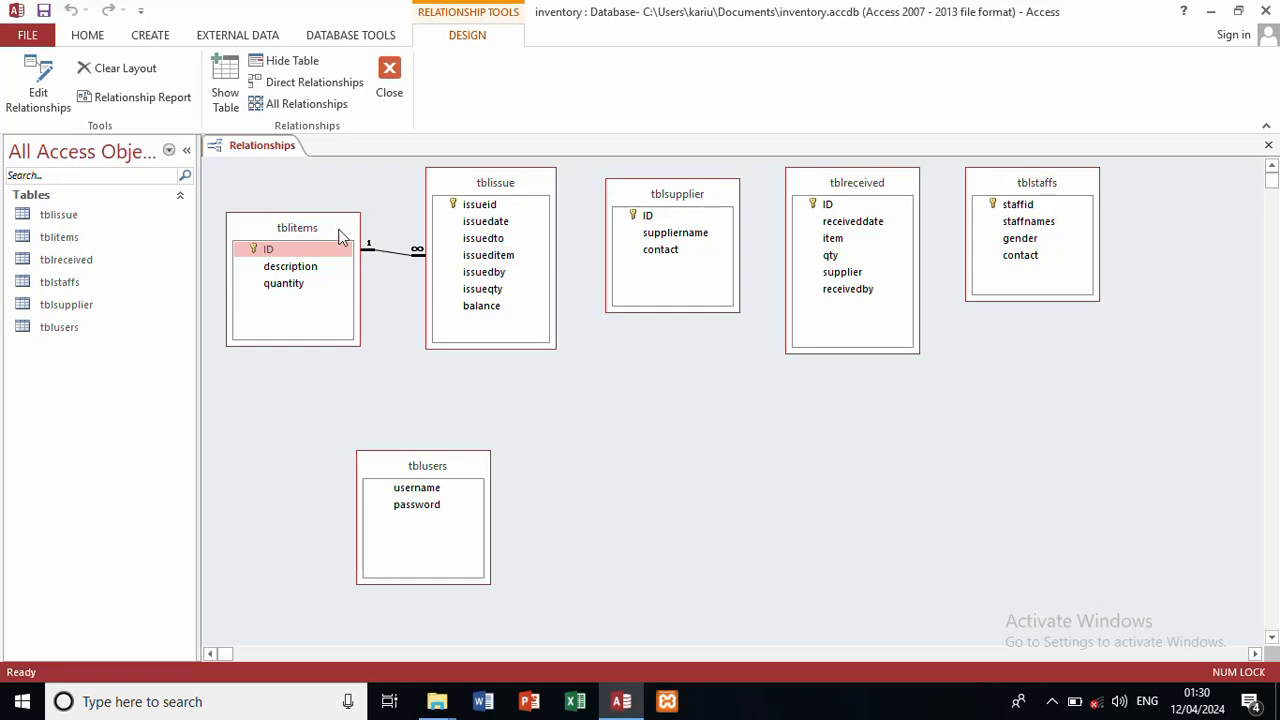
drag(340, 235, 740, 408)
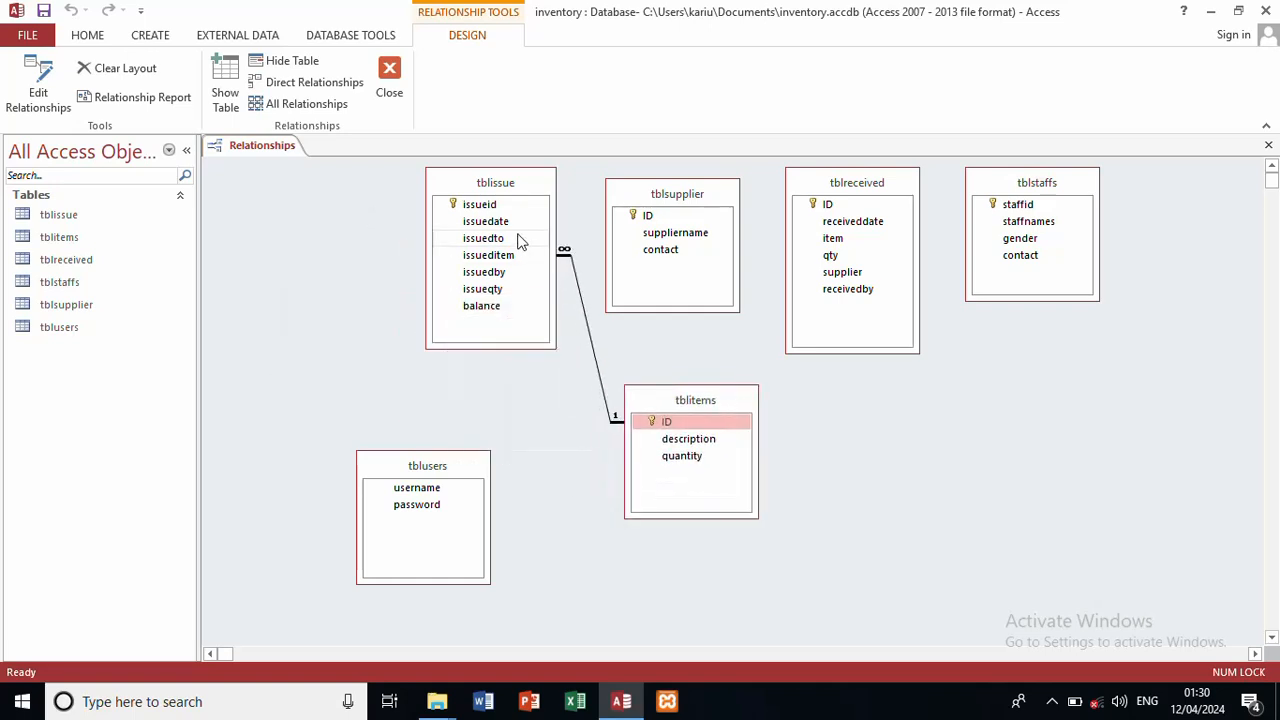
drag(491, 183, 388, 200)
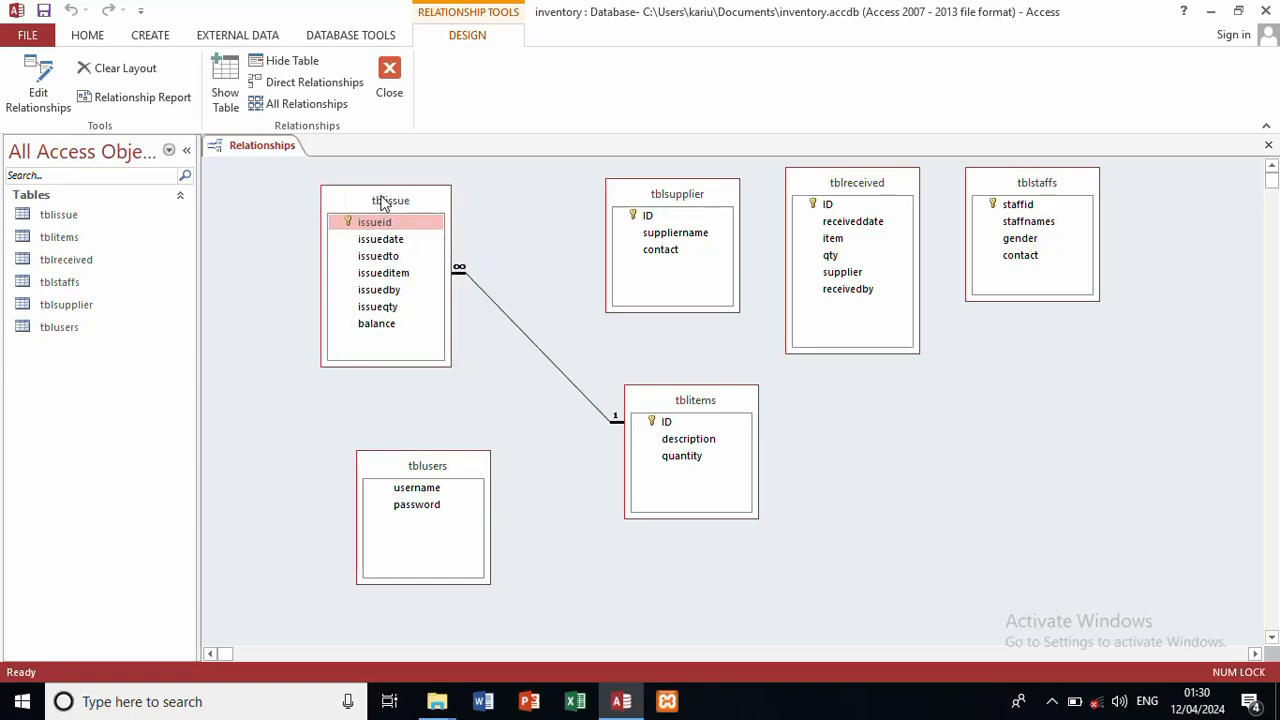
drag(697, 199, 1088, 358)
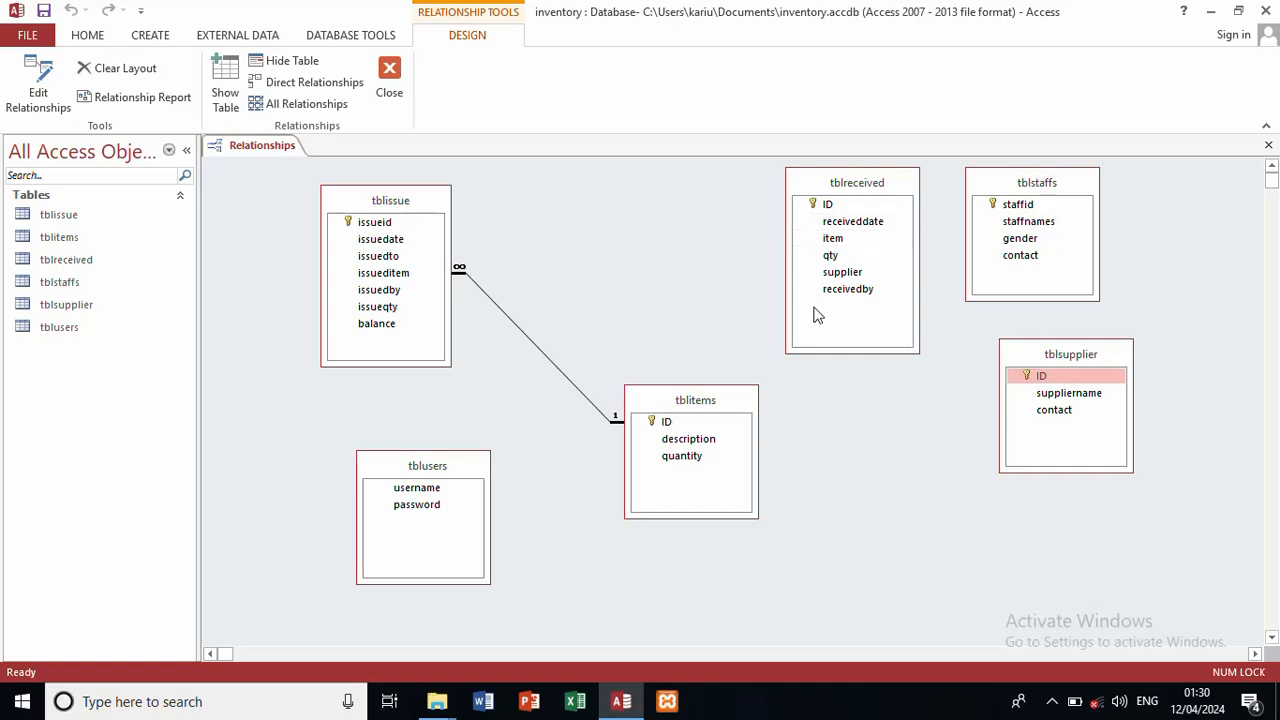
Step: Join tblitems ID to tblreceived item one-to-many with referential integrity and cascade update
drag(682, 421, 828, 240)
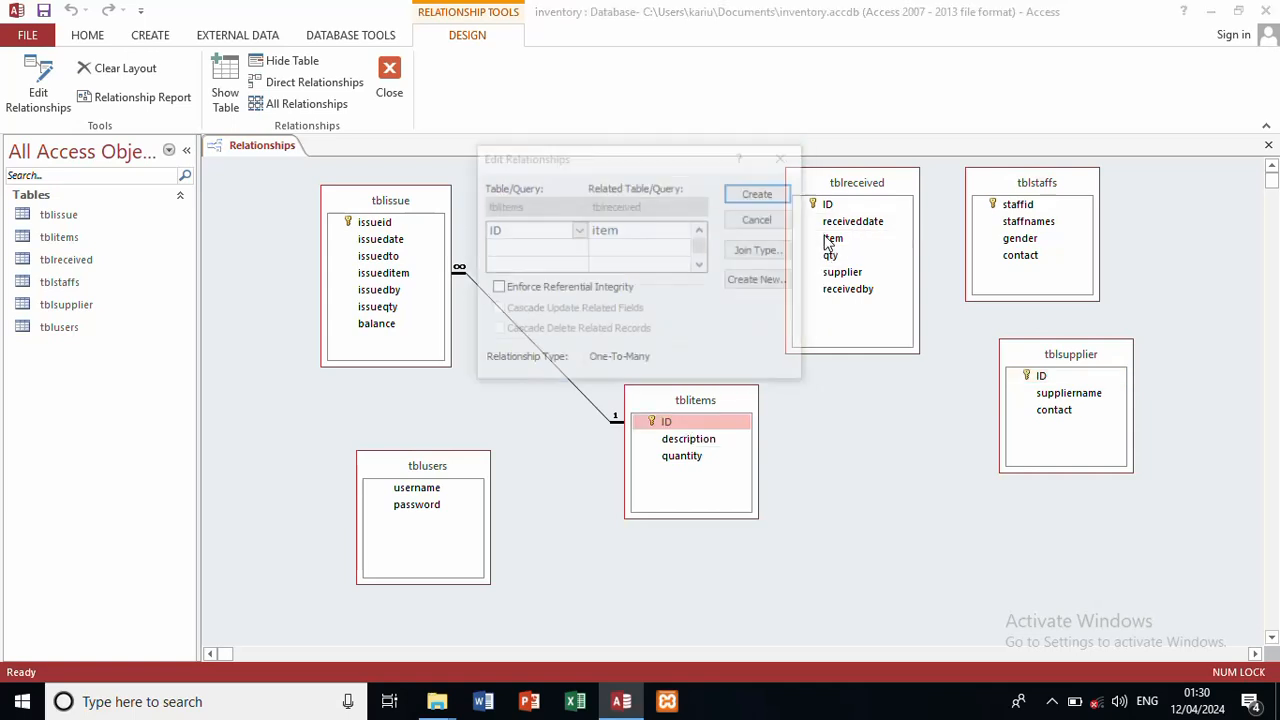
click(496, 288)
click(497, 310)
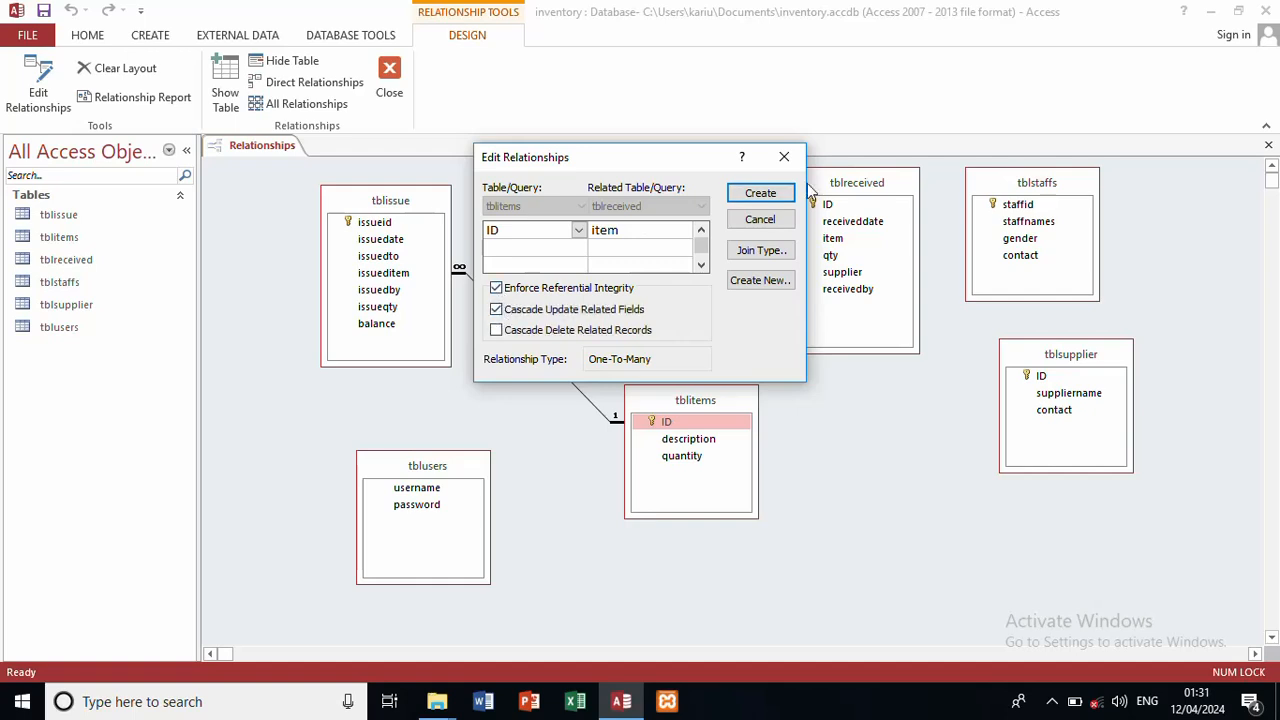
click(760, 196)
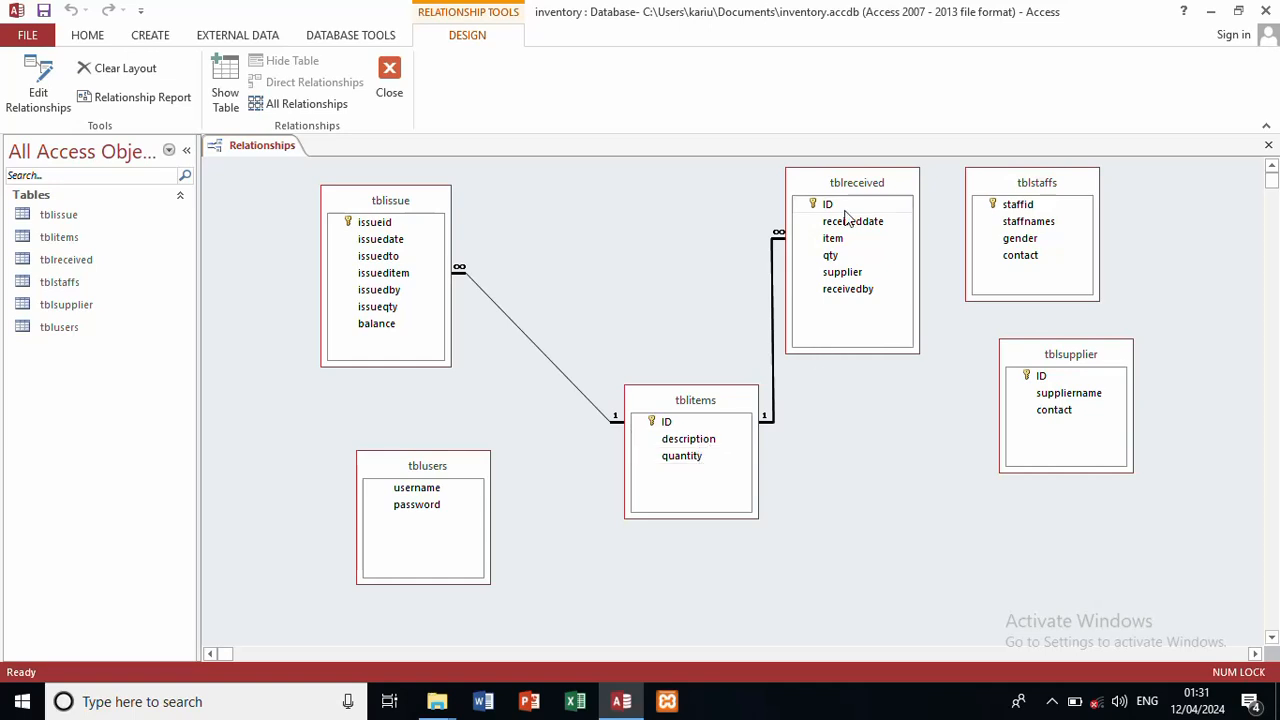
Step: Nudge tblreceived right, move tblissue up, and place tblstaffs beside tblissue
drag(858, 186, 888, 185)
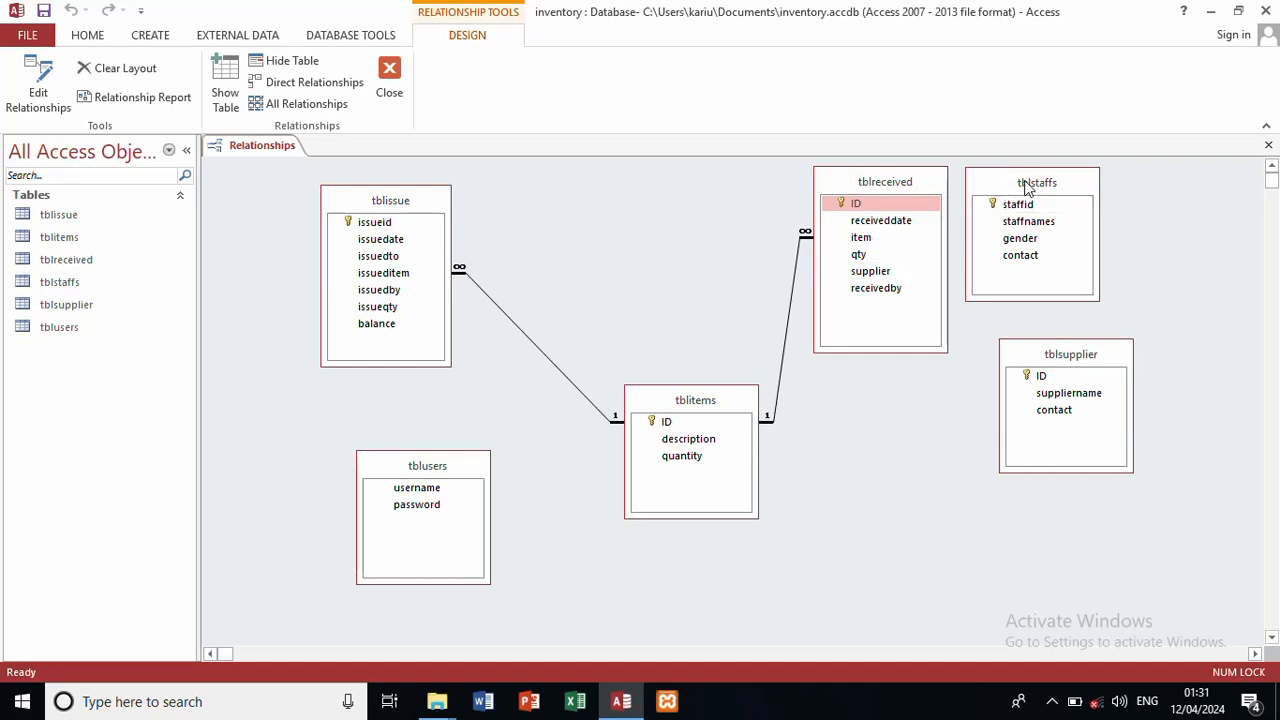
drag(1023, 180, 243, 350)
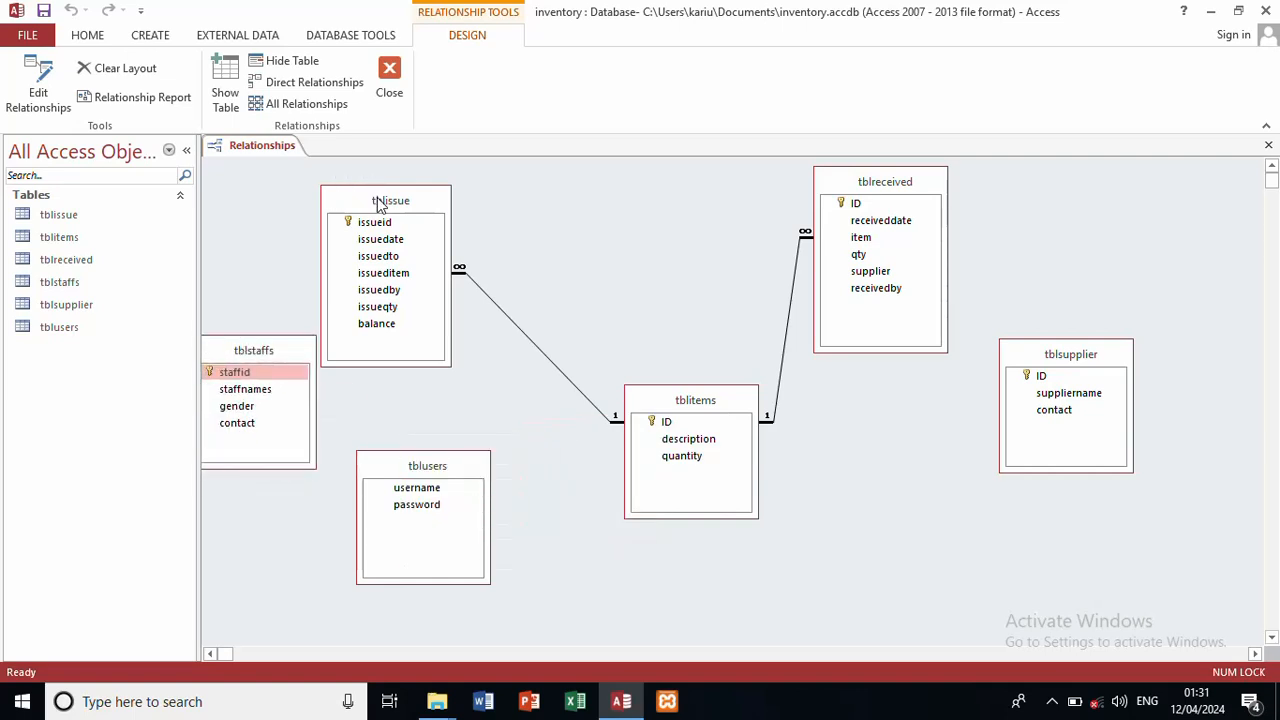
drag(377, 204, 465, 177)
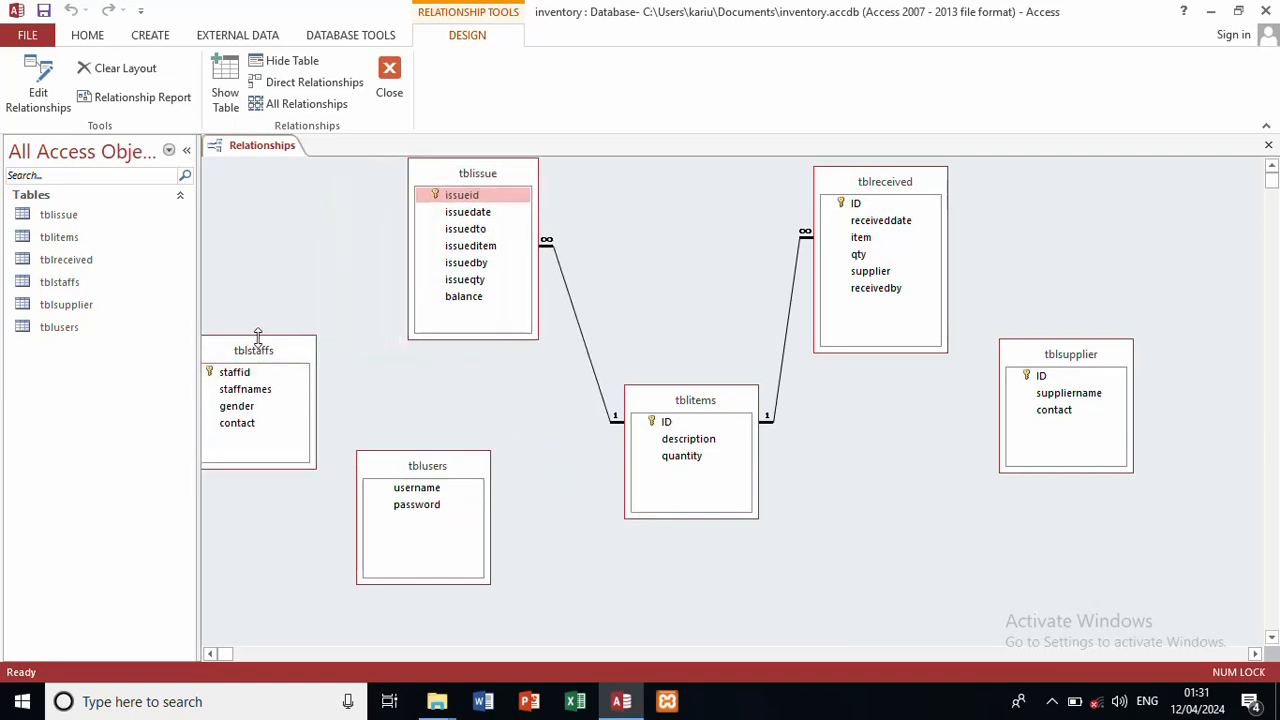
drag(274, 350, 315, 256)
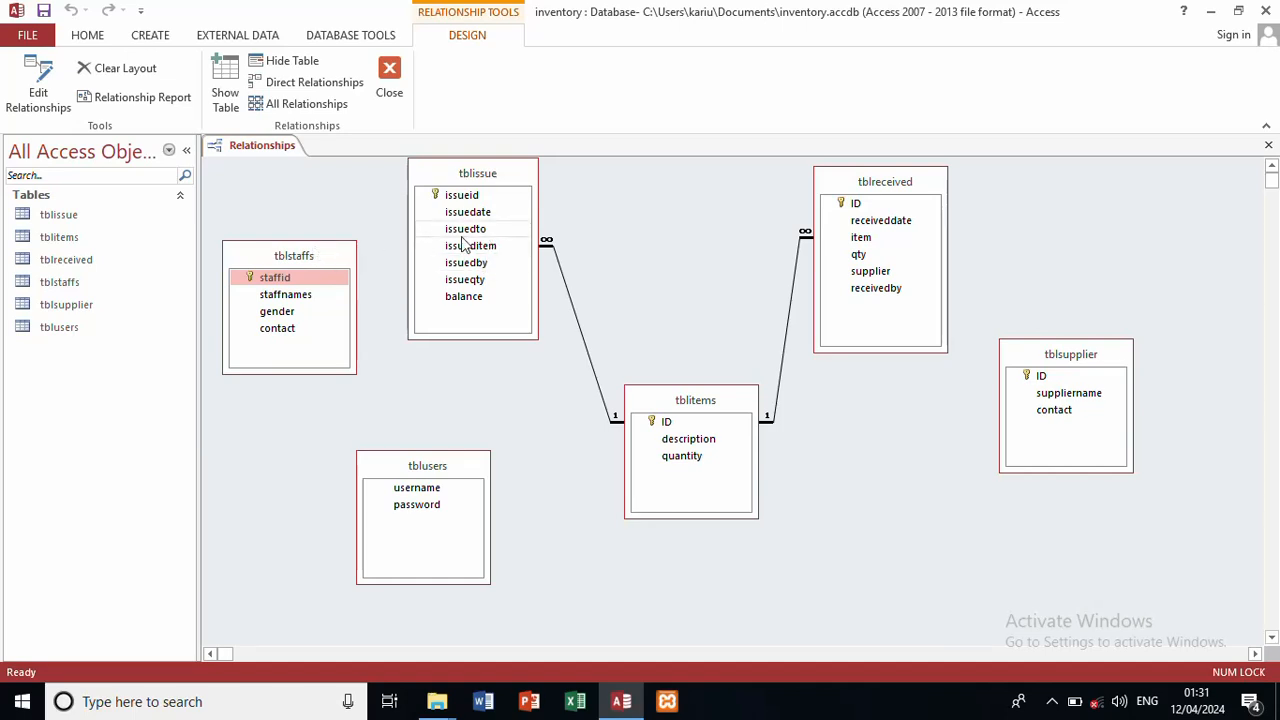
Step: Join tblstaffs staffid to tblissue issuedto one-to-many with referential integrity and cascade update
drag(343, 277, 482, 231)
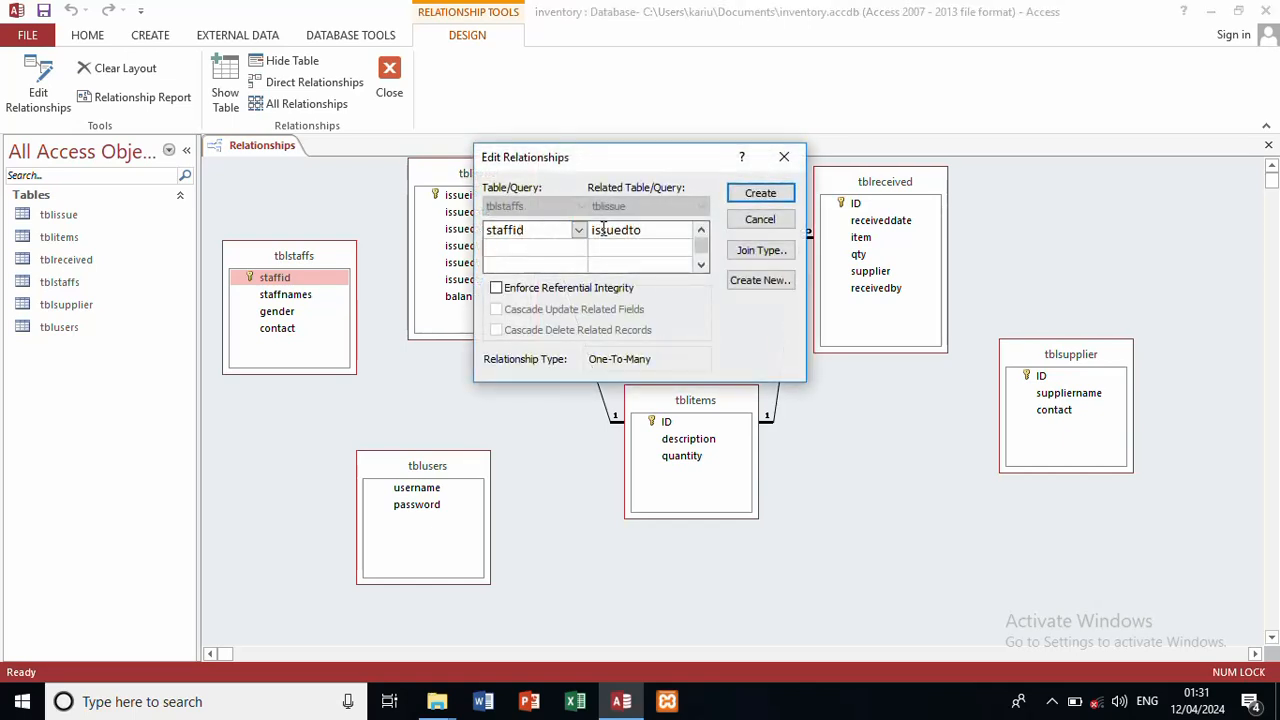
click(497, 288)
click(496, 309)
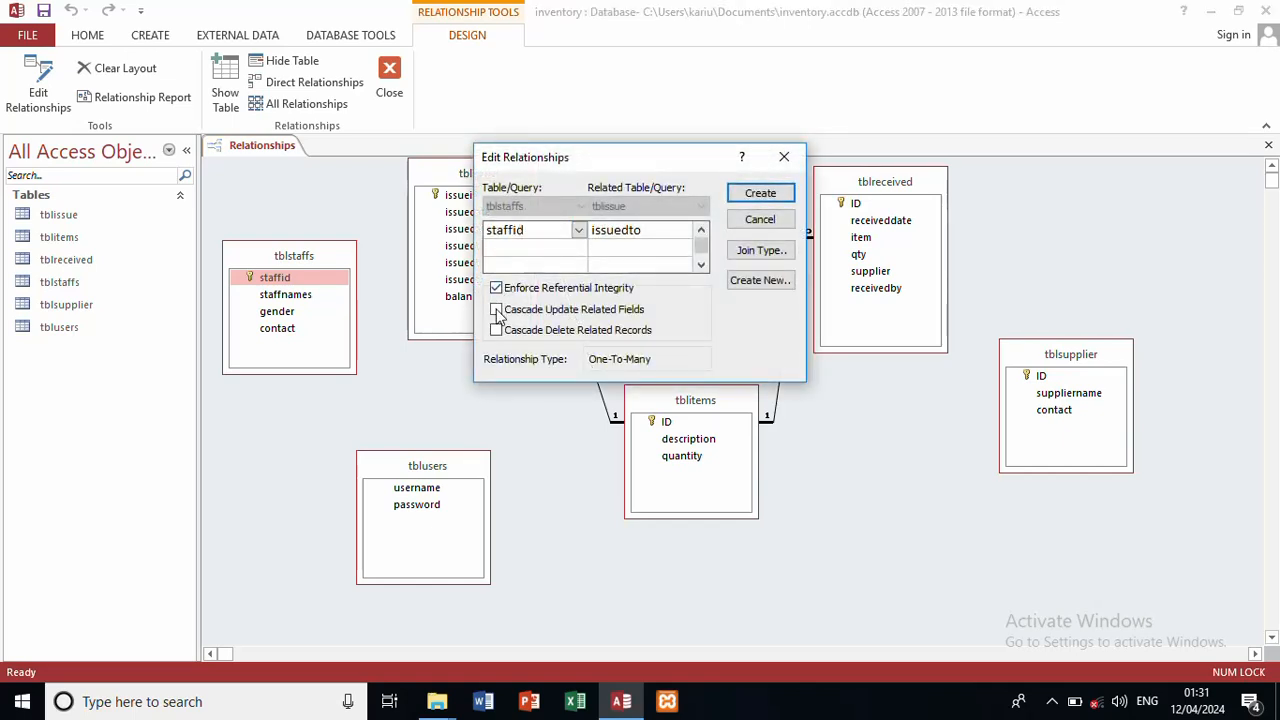
click(758, 194)
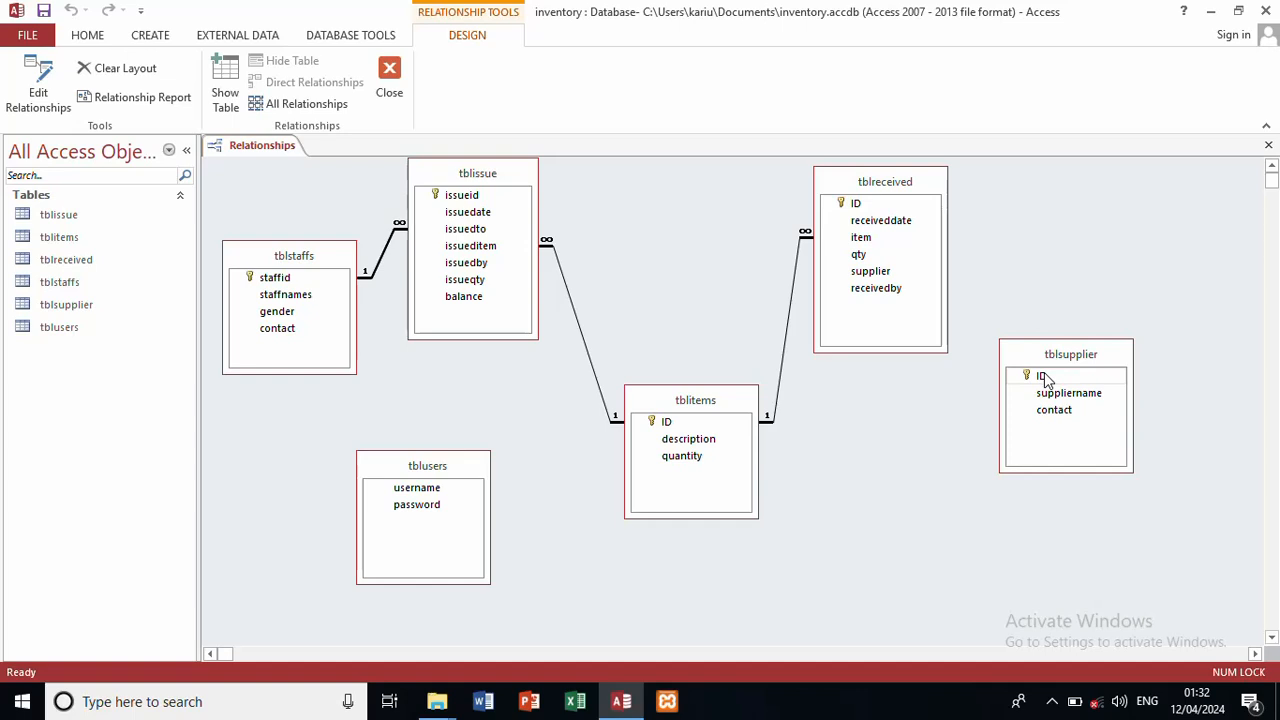
Step: Join tblsupplier ID to tblreceived supplier one-to-many with referential integrity and cascade update
drag(1041, 376, 882, 271)
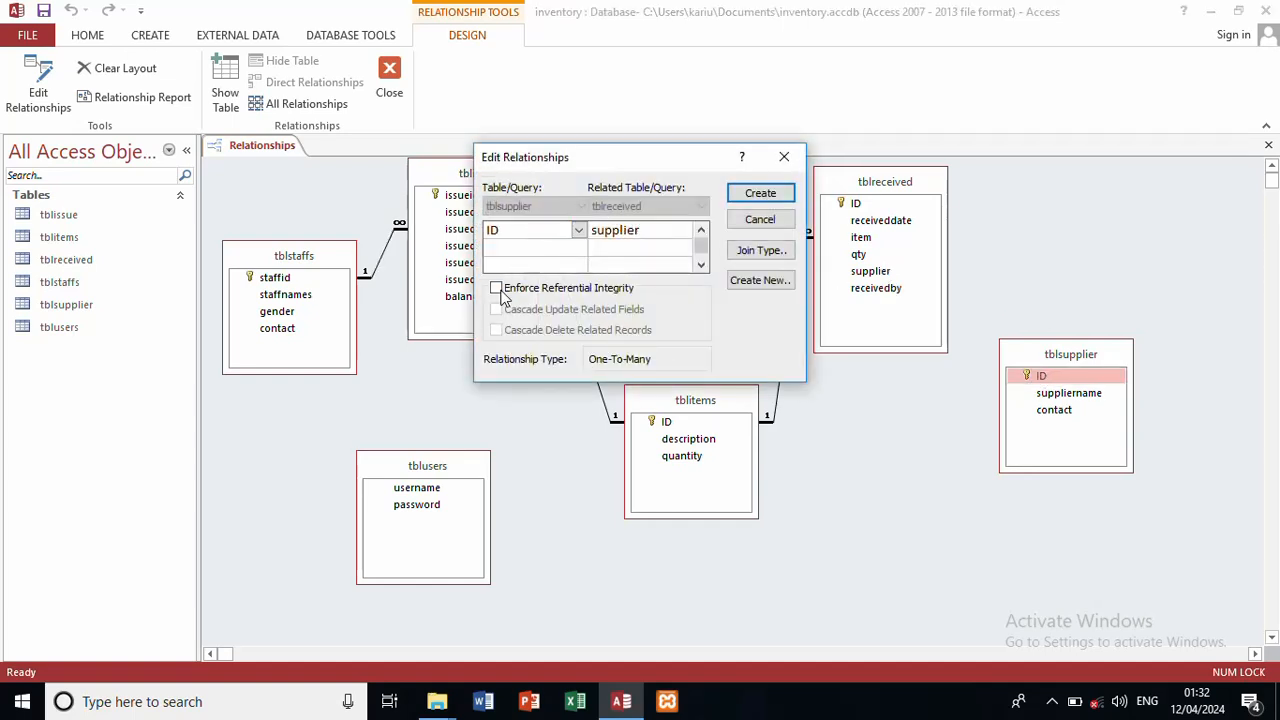
click(500, 289)
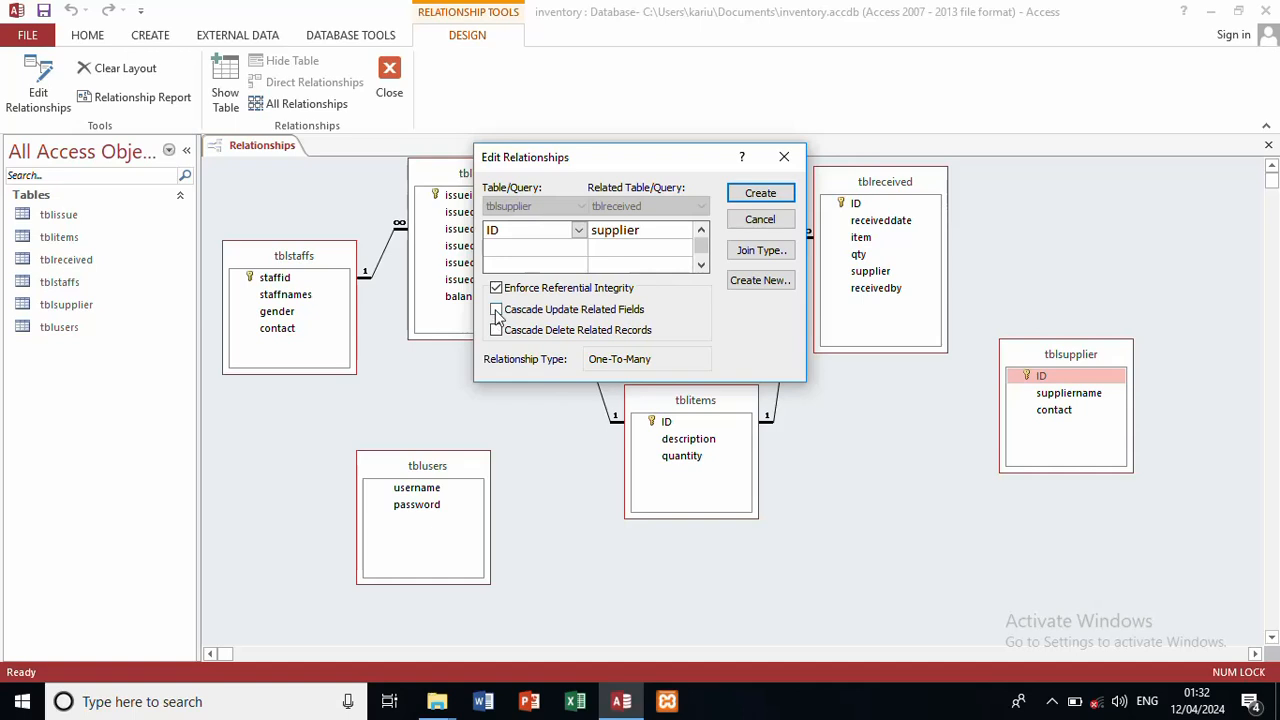
click(496, 309)
click(758, 194)
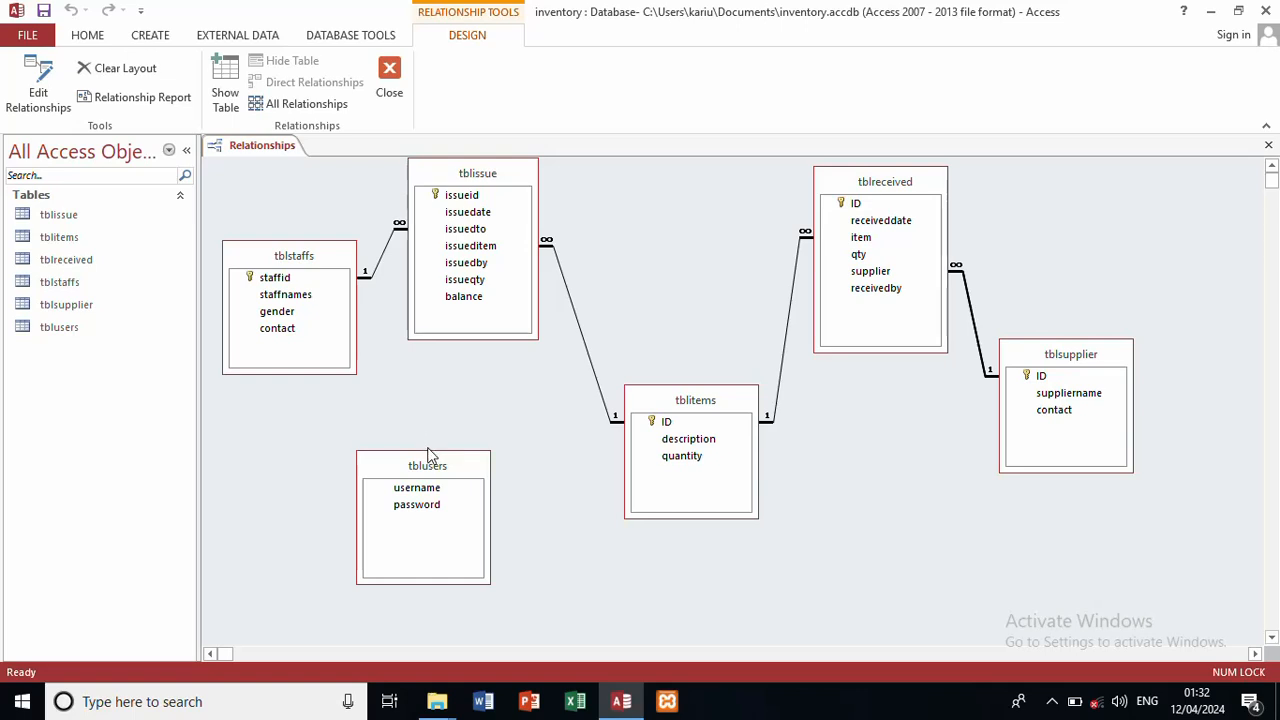
Step: Link tblusers username to tblreceived receivedby without enforced integrity, then shift tblsupplier and tblusers right
drag(434, 463, 898, 300)
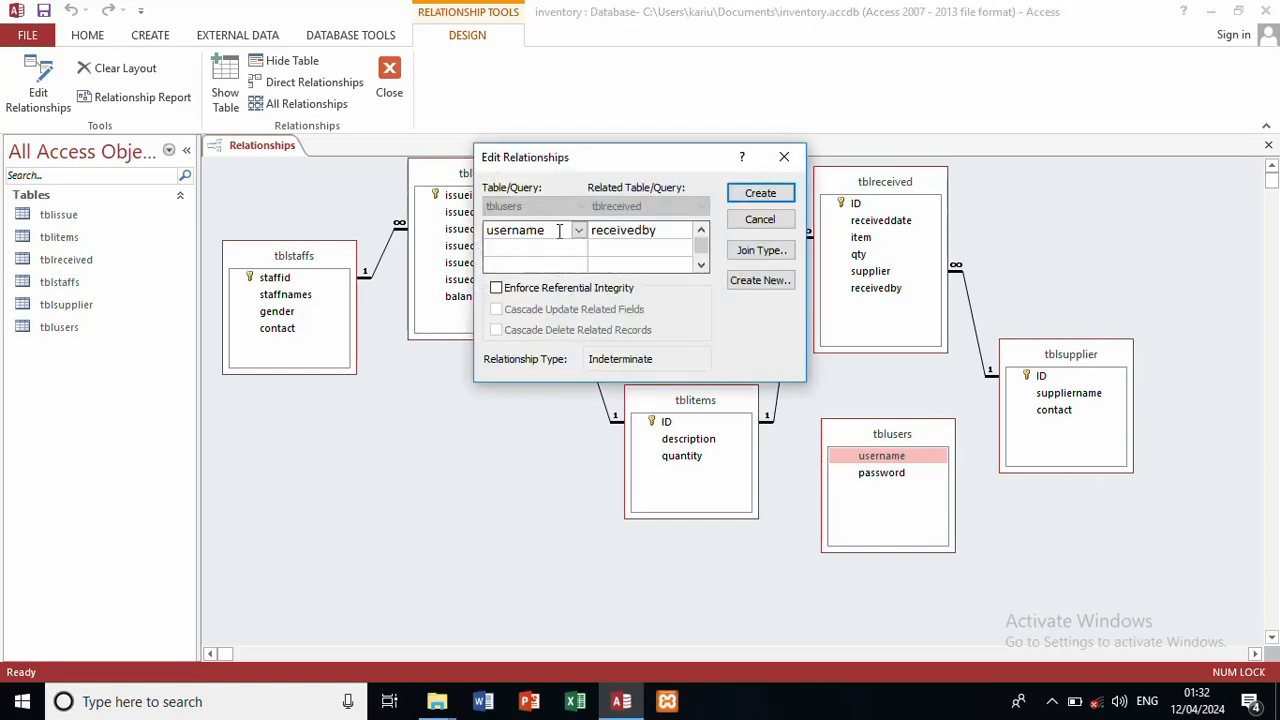
click(496, 288)
click(497, 310)
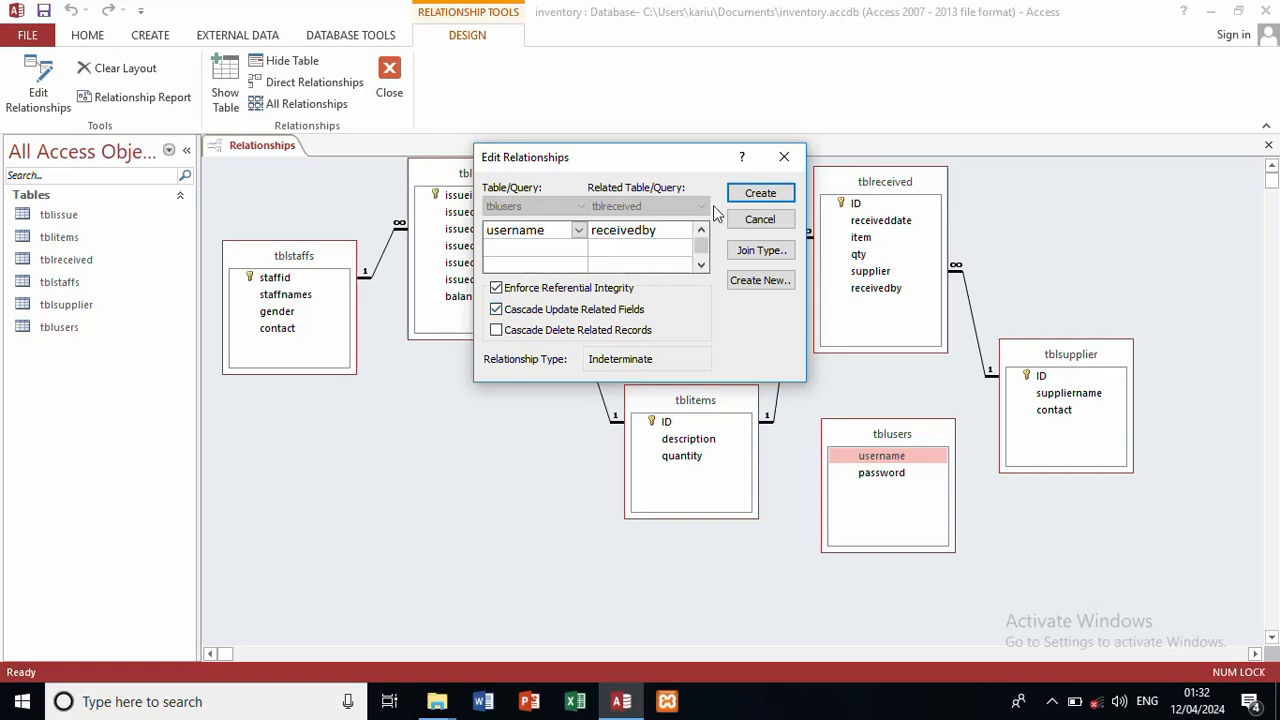
click(759, 194)
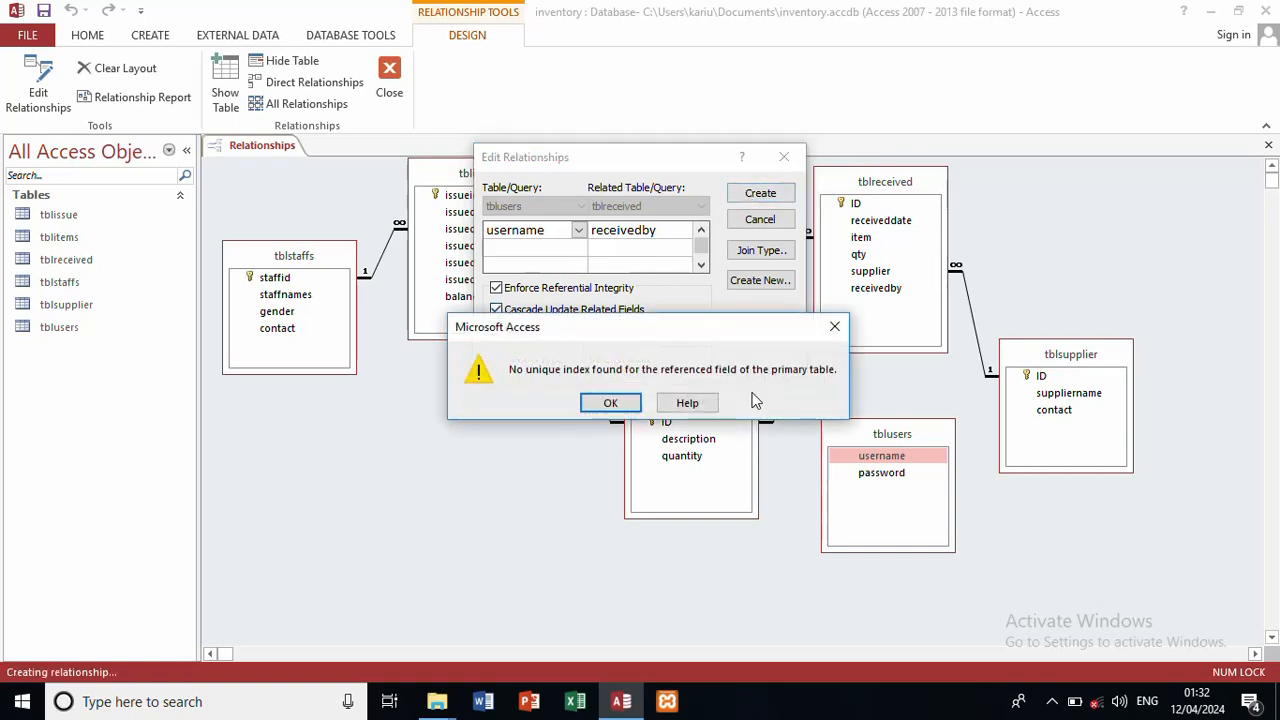
click(610, 403)
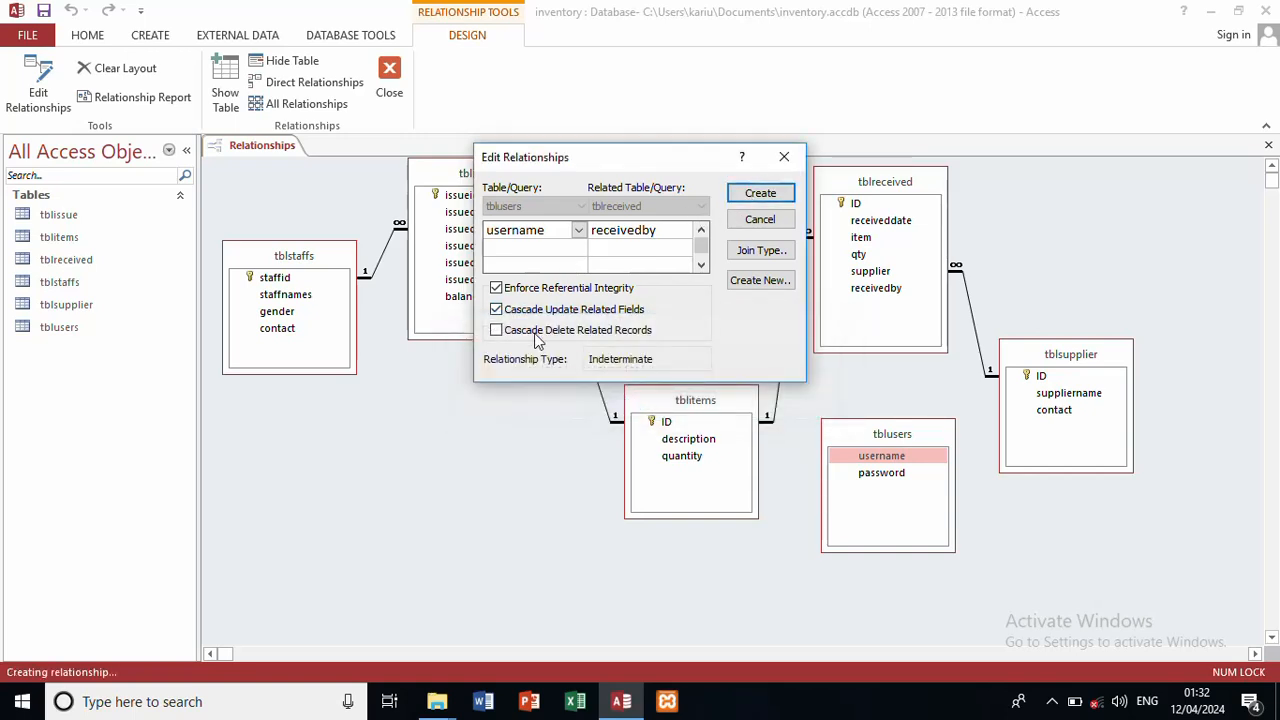
click(497, 310)
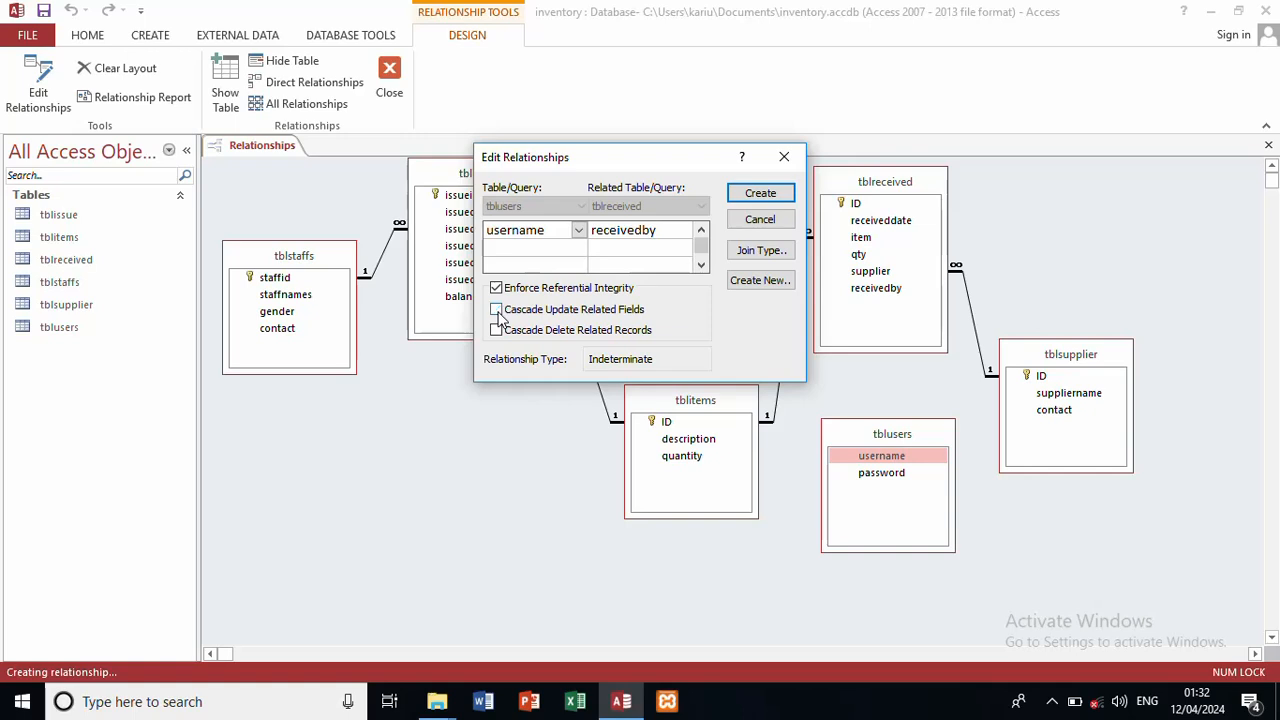
click(496, 288)
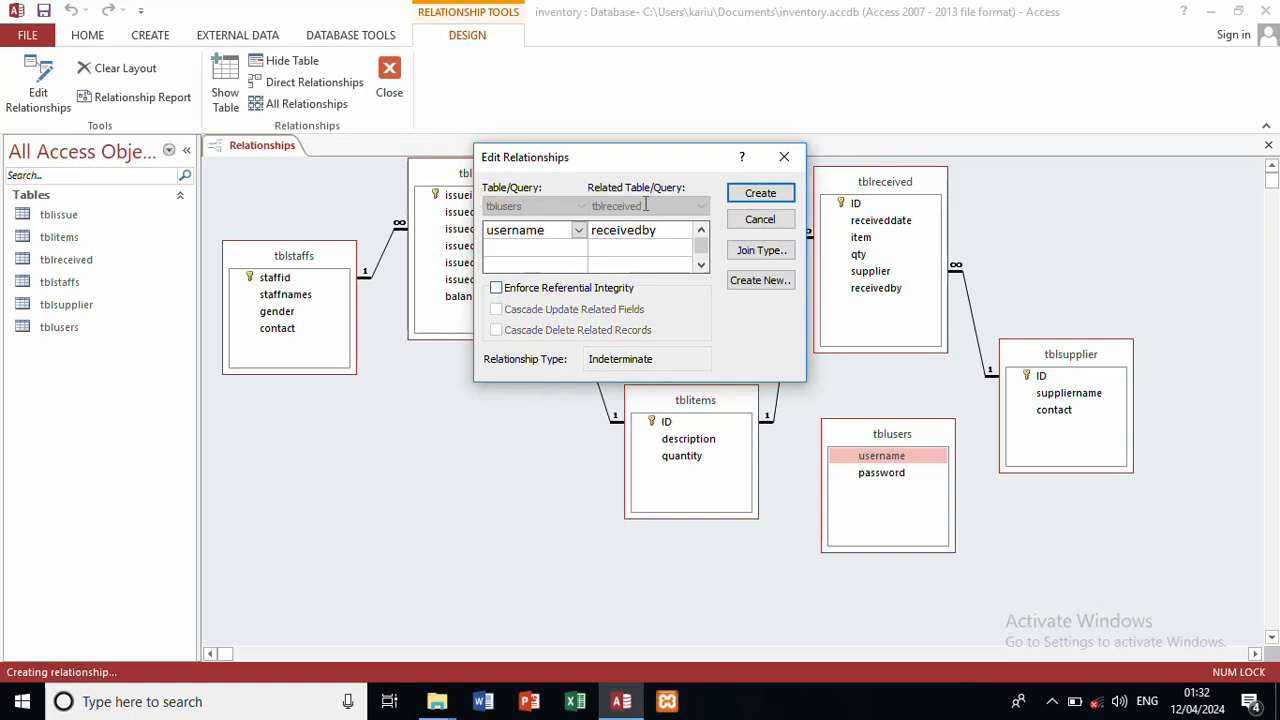
click(761, 194)
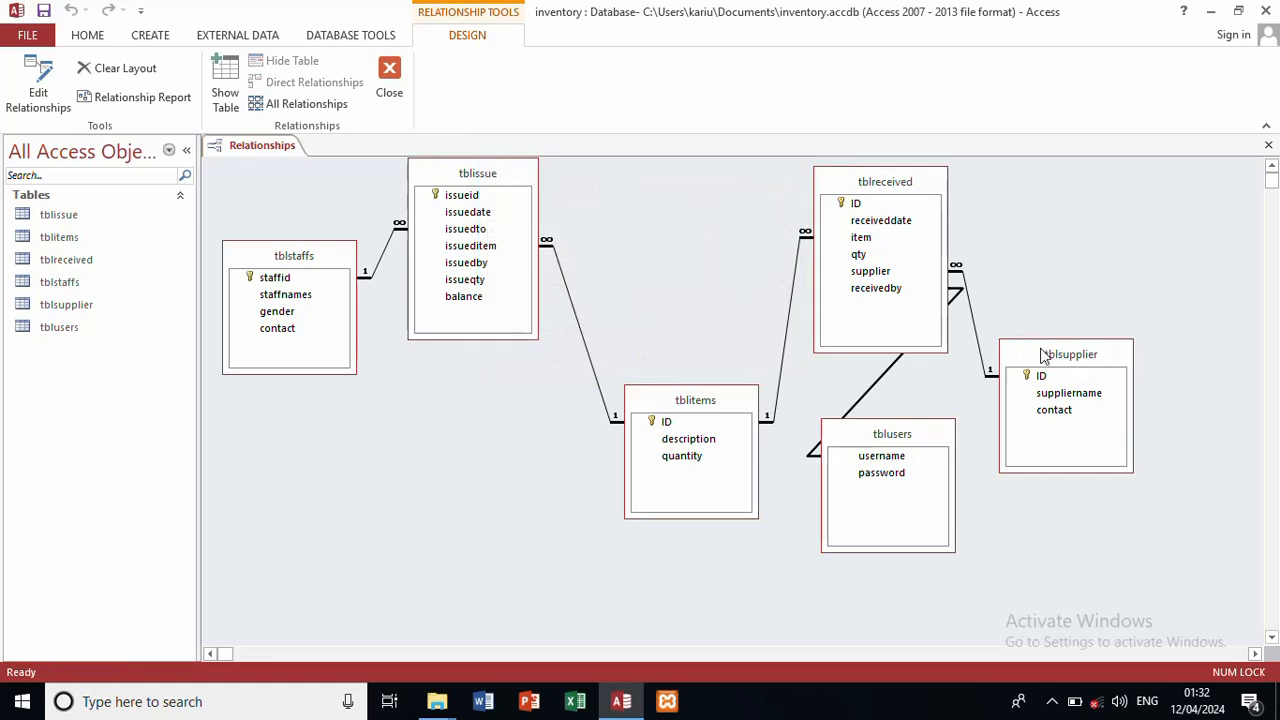
drag(1044, 357, 1098, 228)
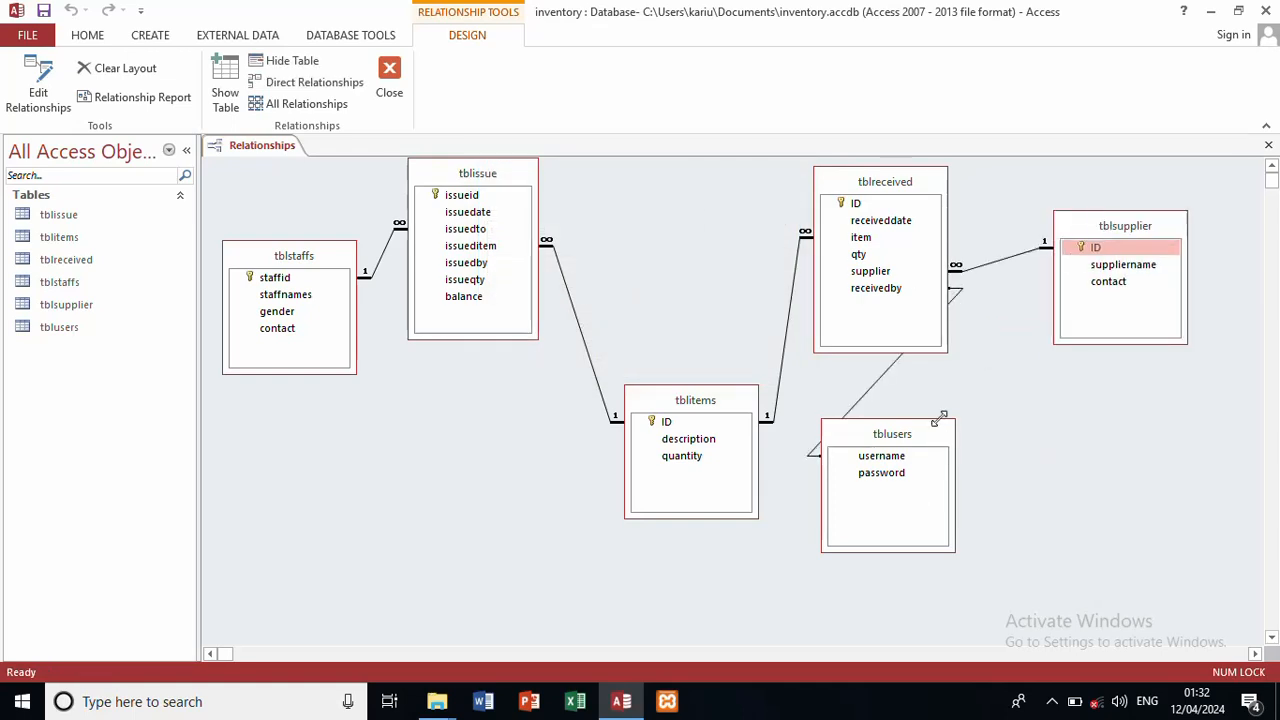
drag(940, 431, 1102, 432)
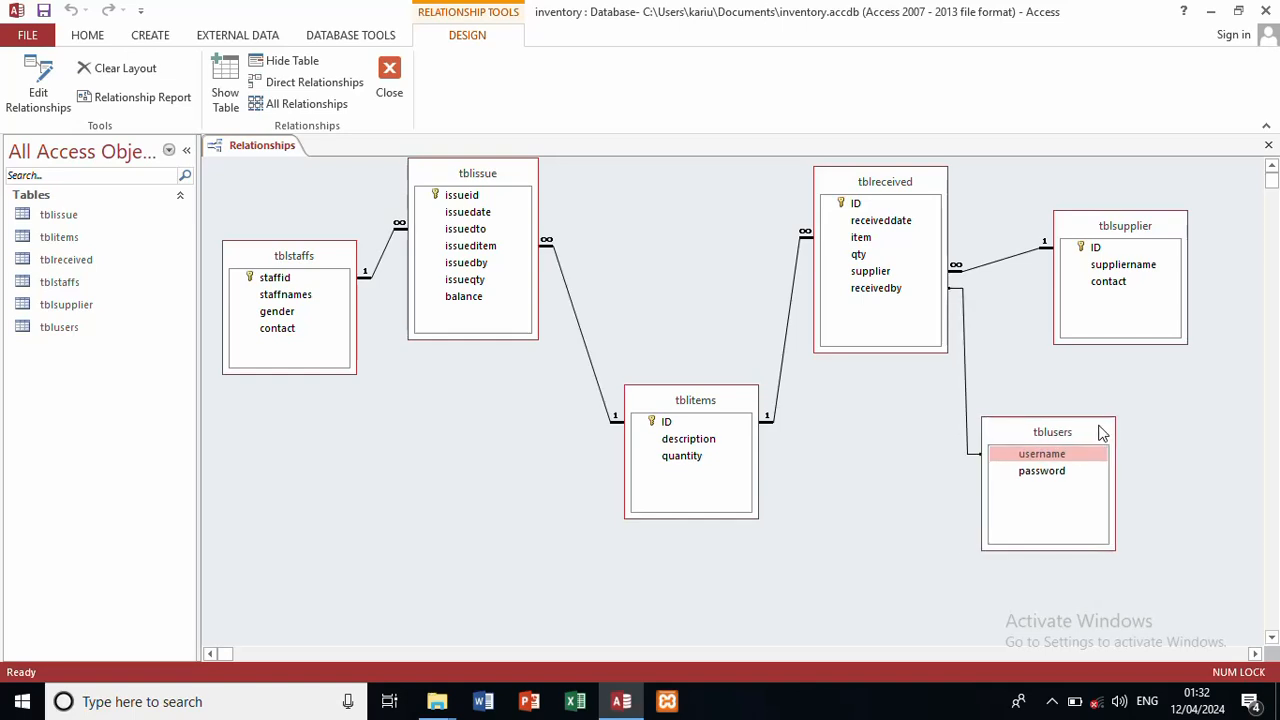
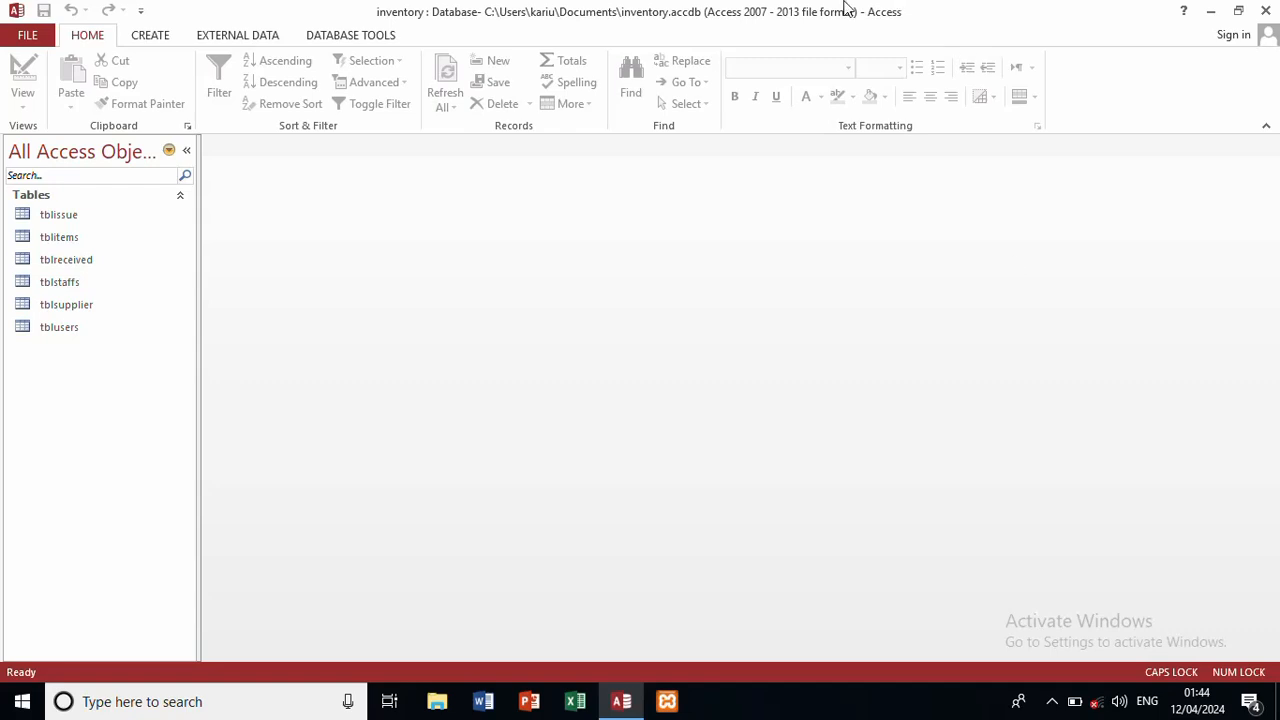
Step: Start a blank query design and add tblissue, tblitems, tblstaffs and tblusers from Show Table
click(158, 38)
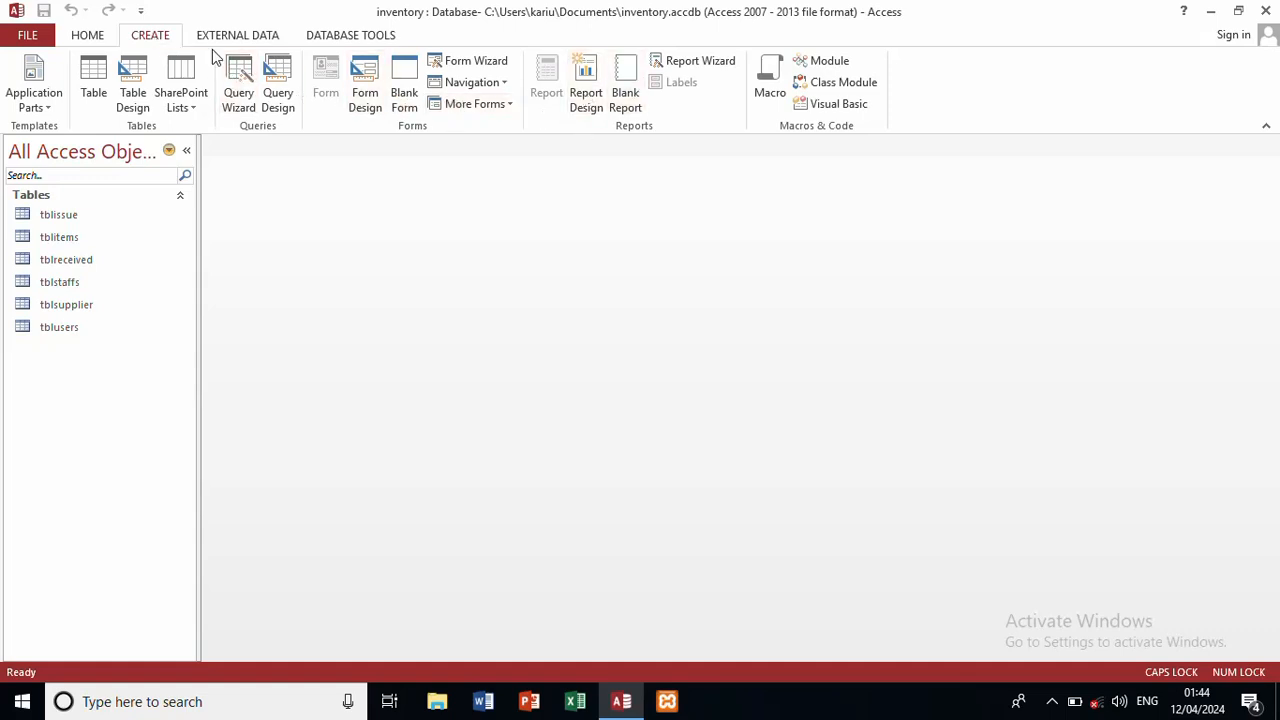
click(280, 93)
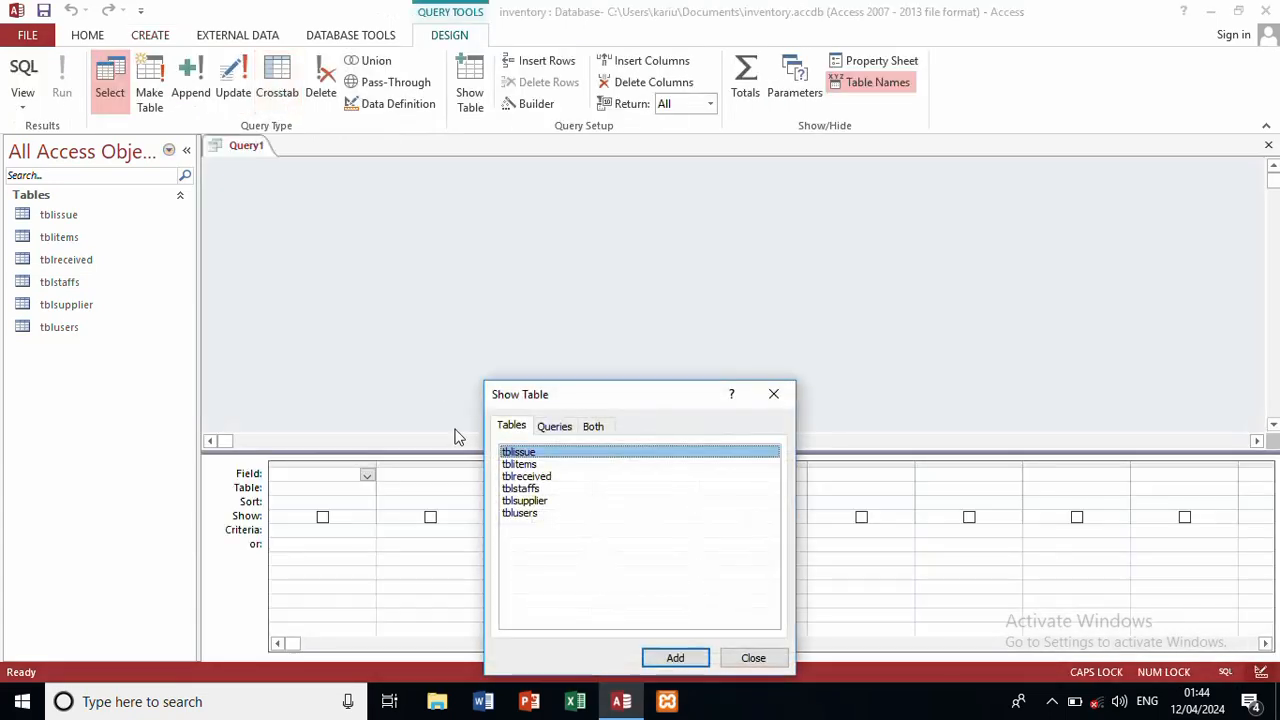
double_click(560, 457)
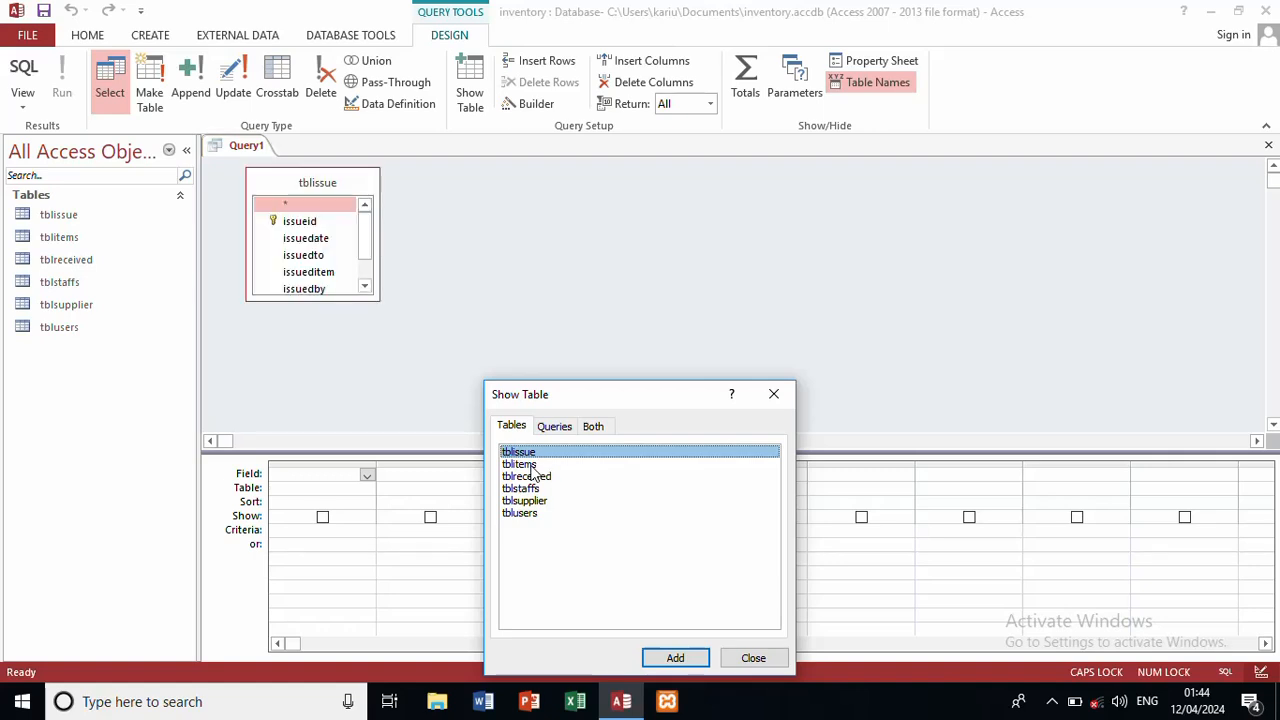
double_click(534, 466)
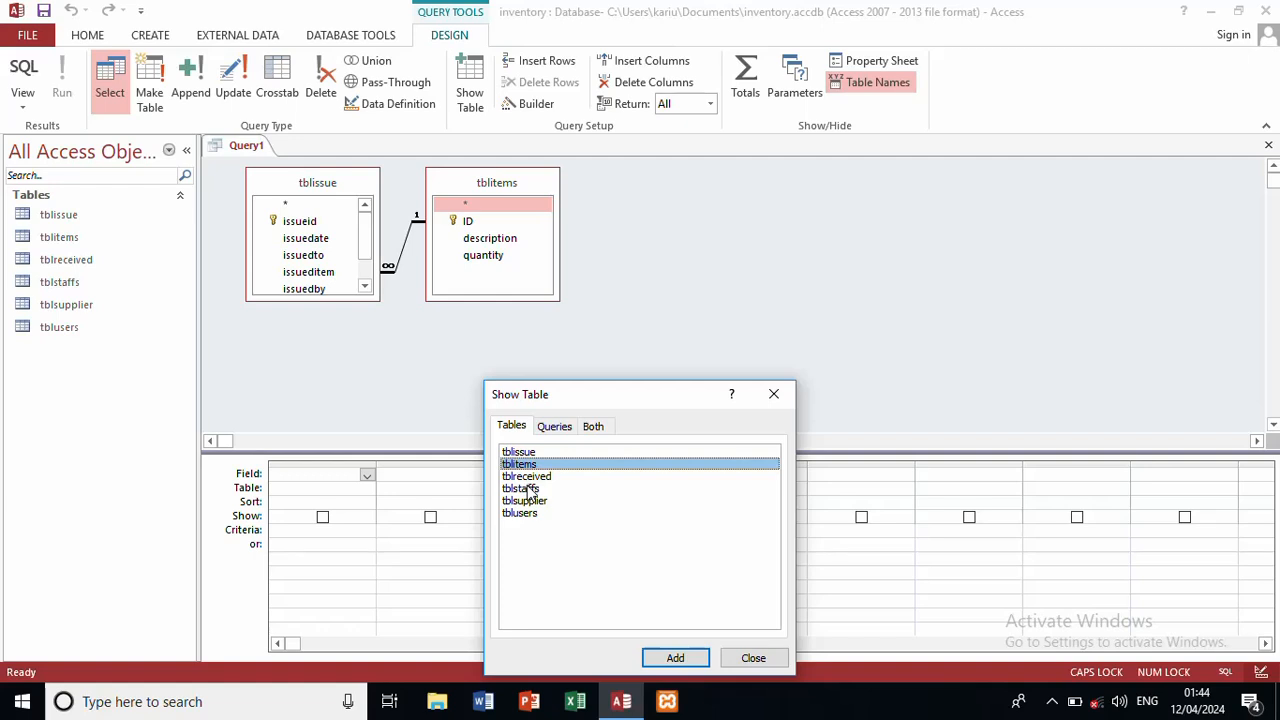
double_click(530, 490)
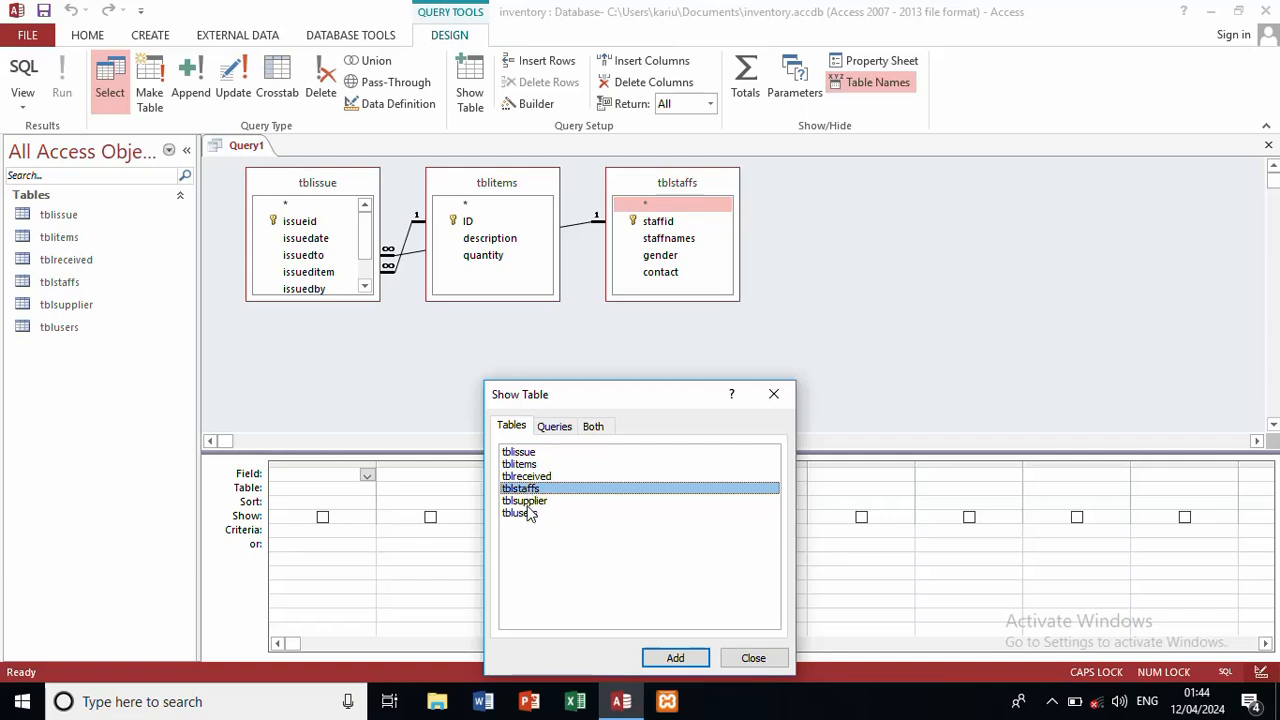
double_click(530, 514)
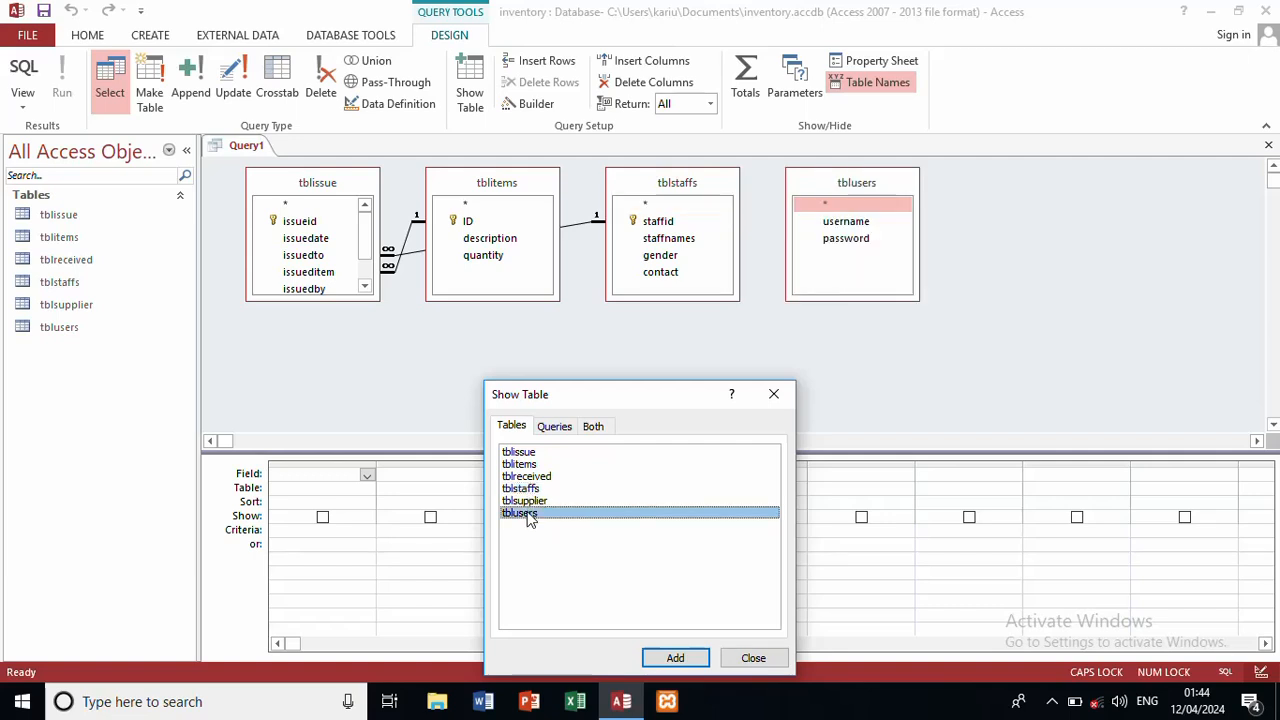
click(774, 397)
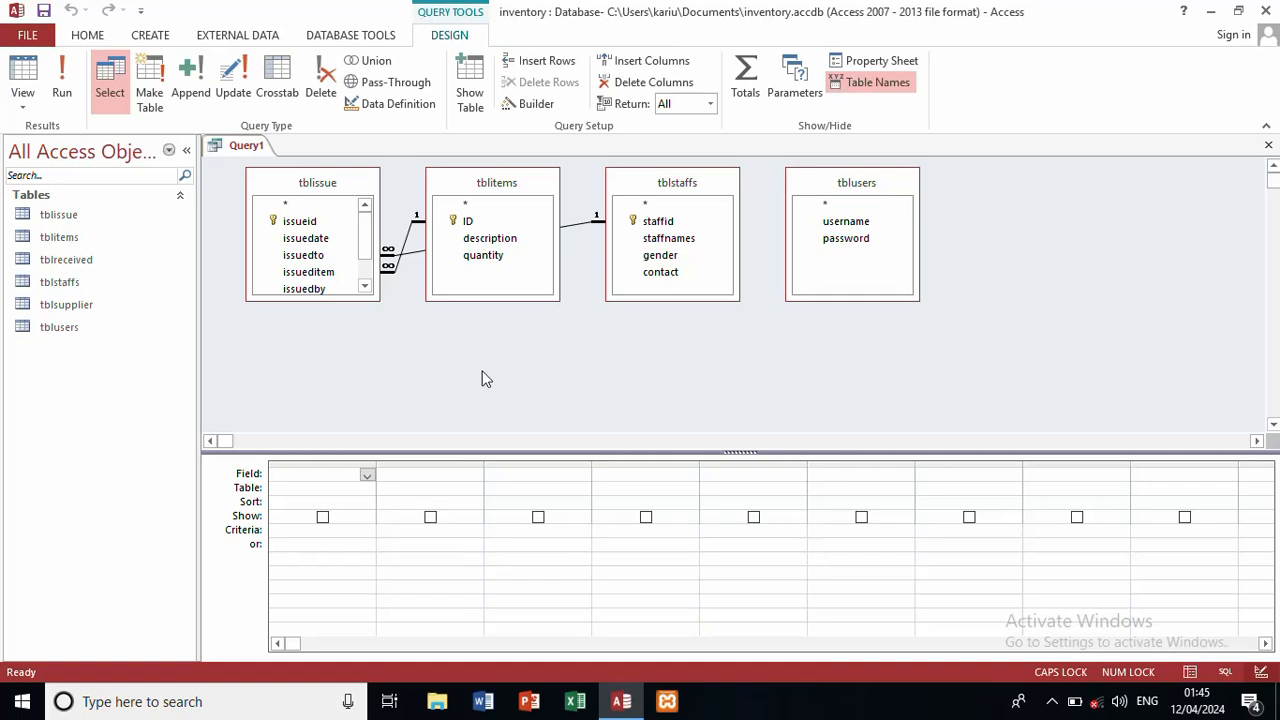
Step: Put issueid, issuedate, staffnames, description and username into the query design grid
double_click(309, 222)
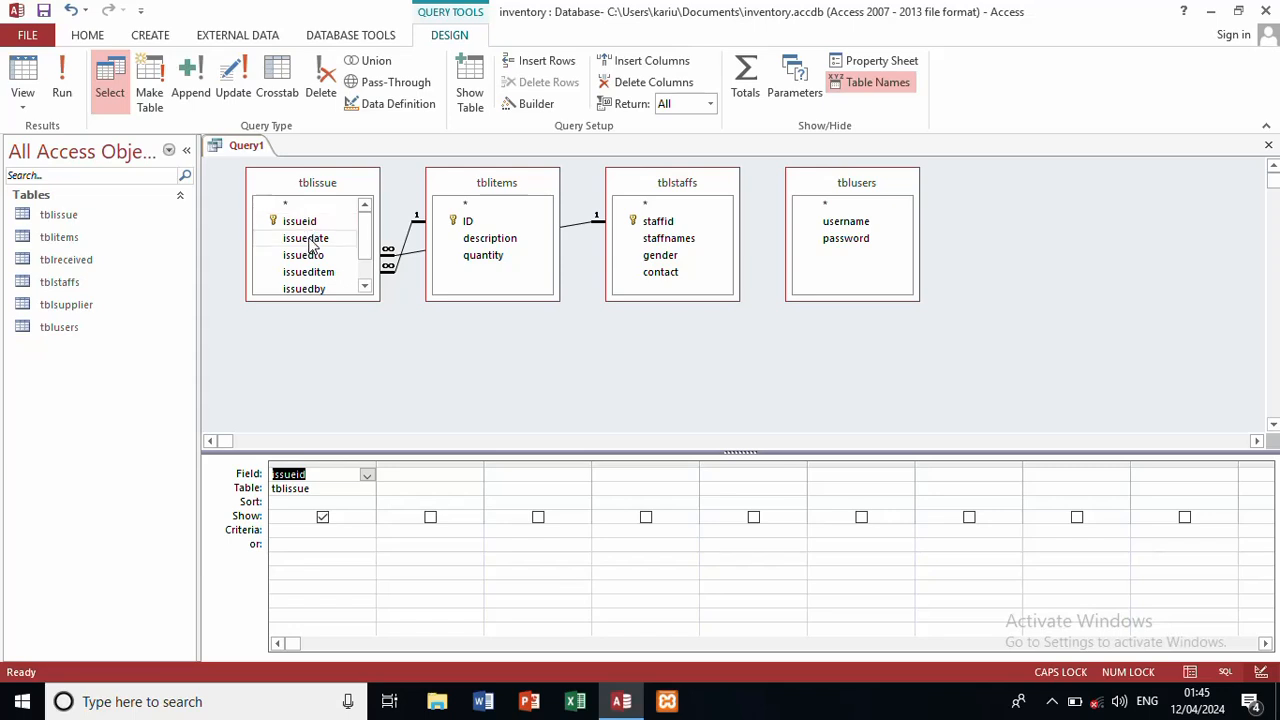
double_click(310, 239)
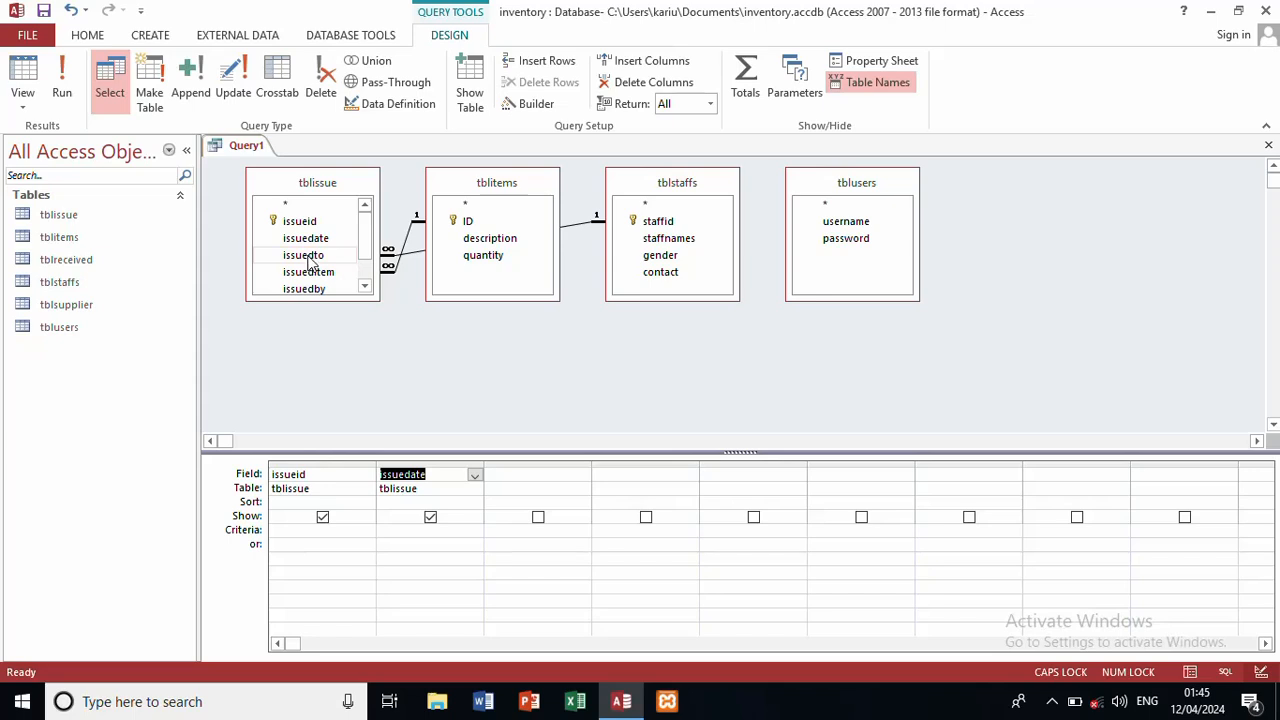
double_click(651, 241)
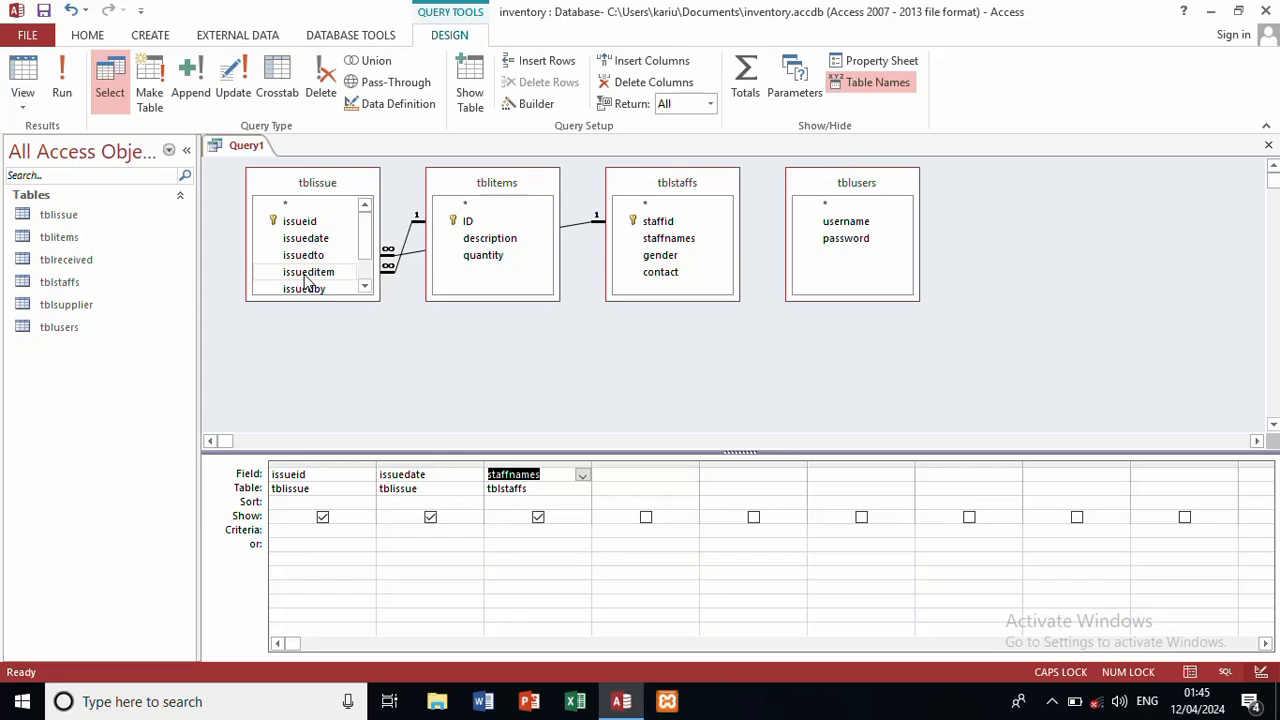
double_click(494, 244)
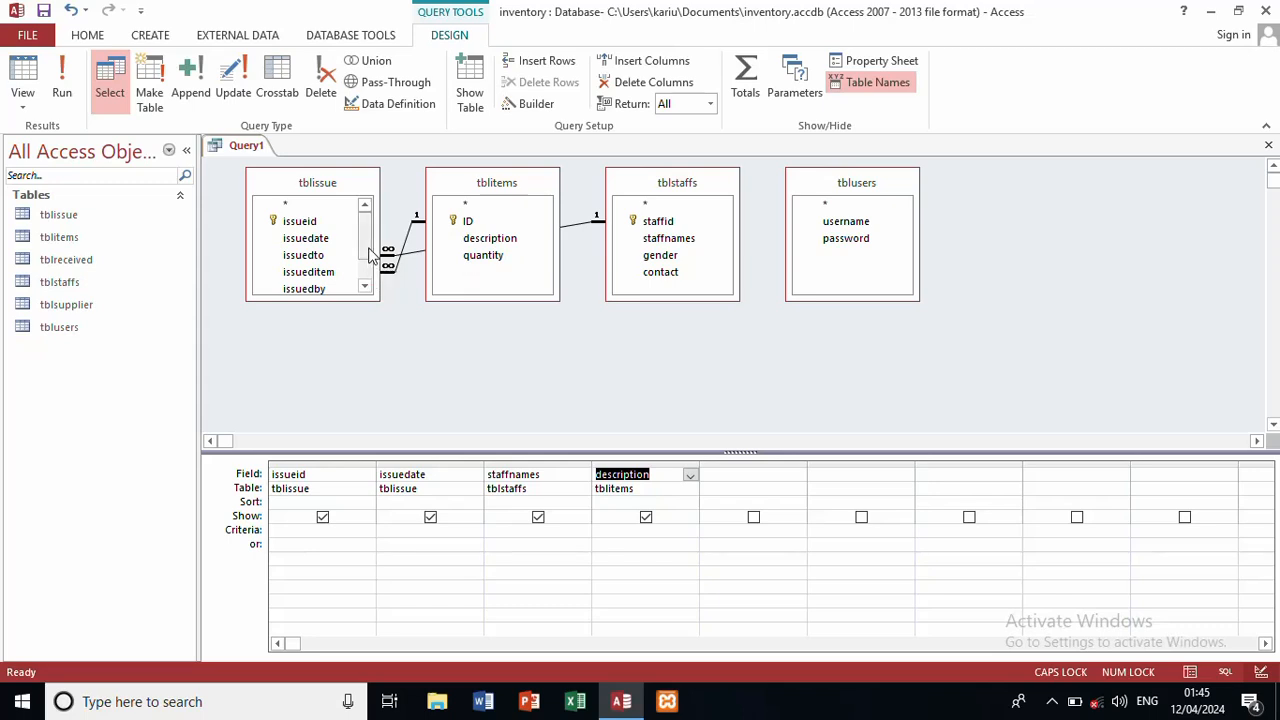
drag(369, 248, 365, 270)
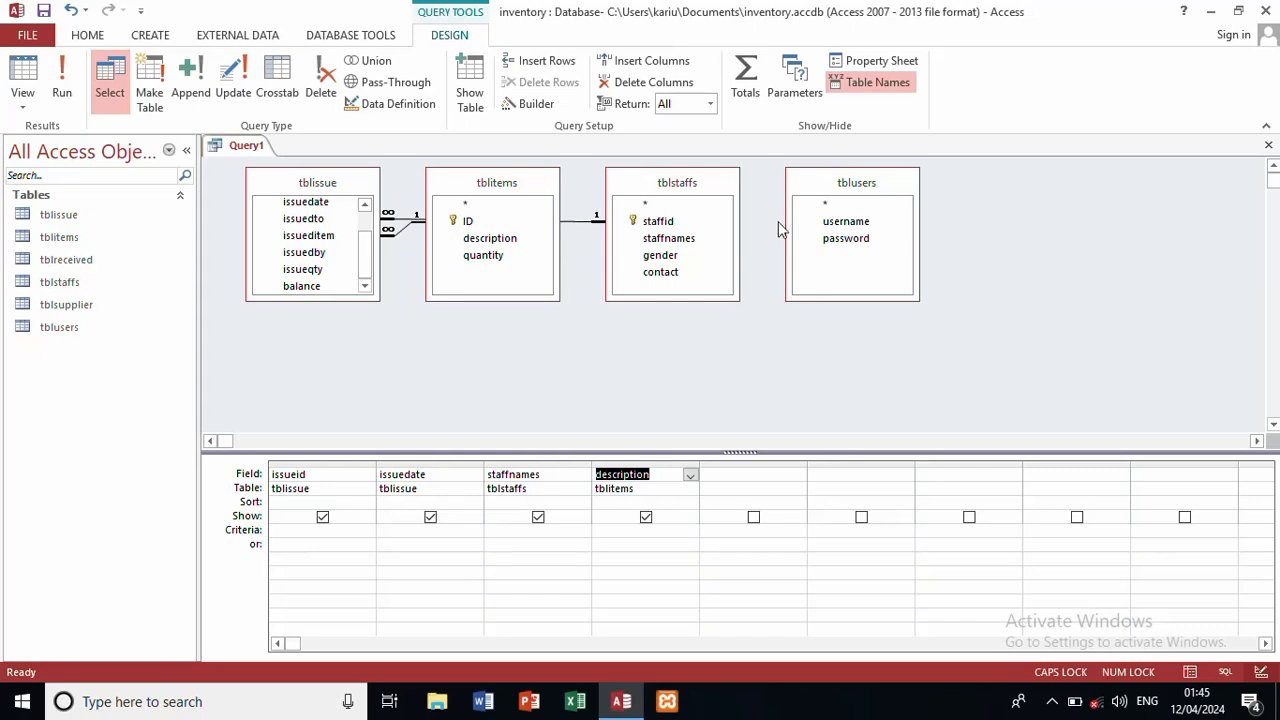
drag(827, 222, 318, 259)
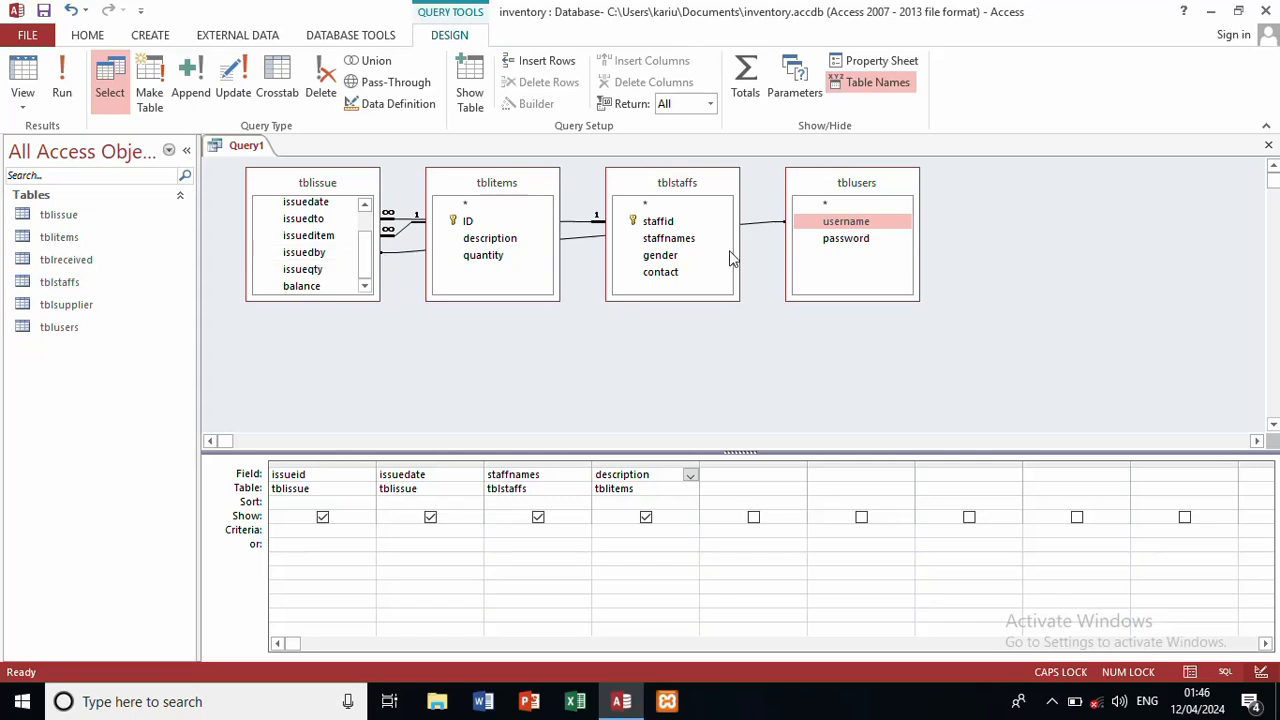
double_click(845, 222)
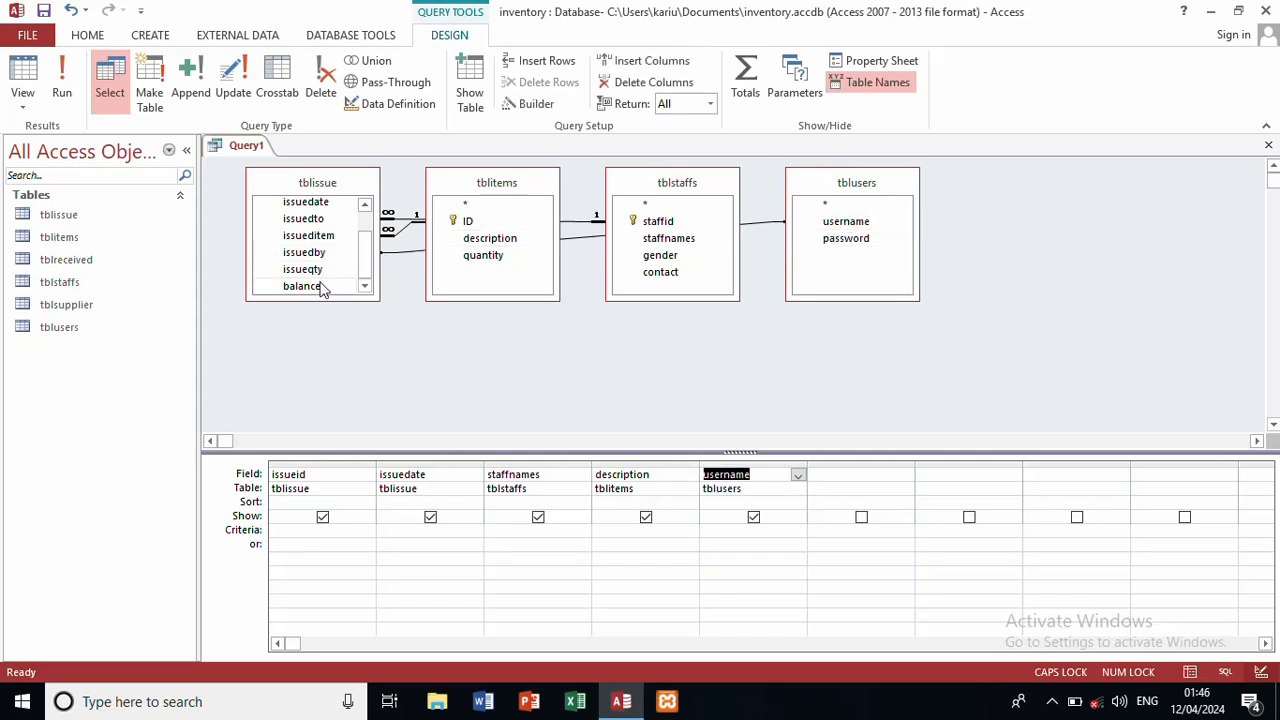
Step: Insert a column before username and set it to tblissue.issueqty
click(753, 459)
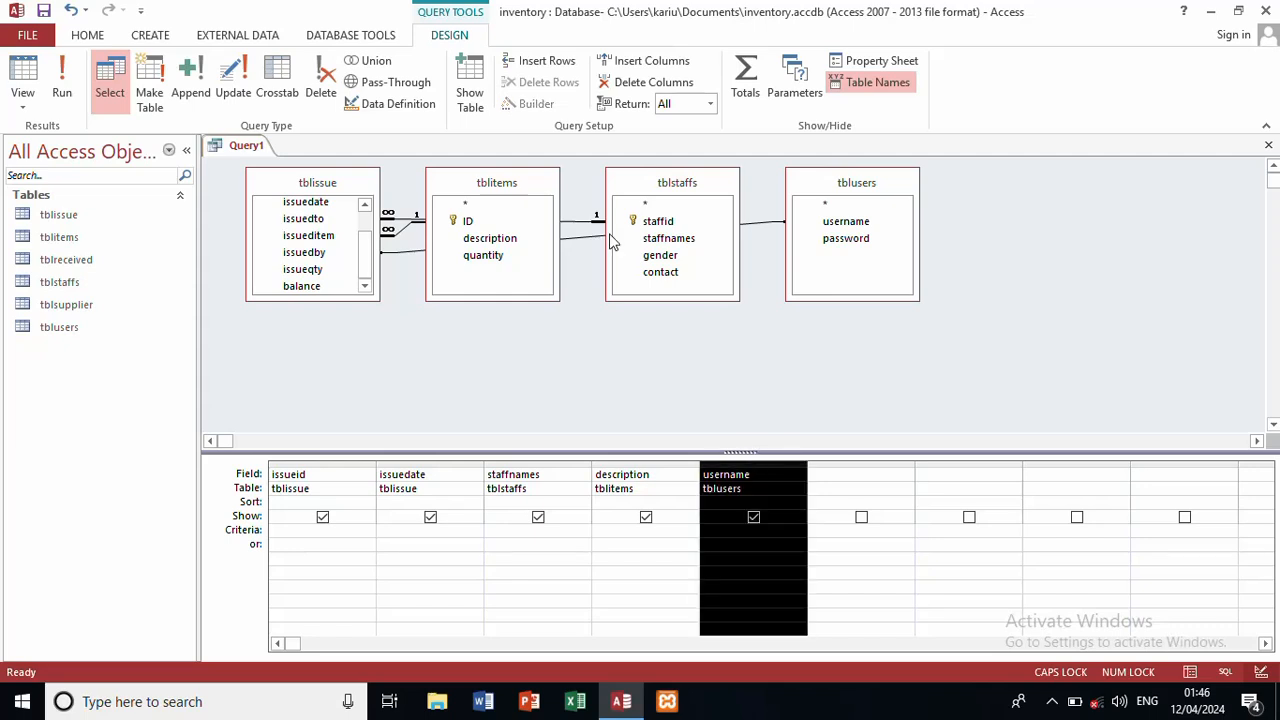
click(659, 60)
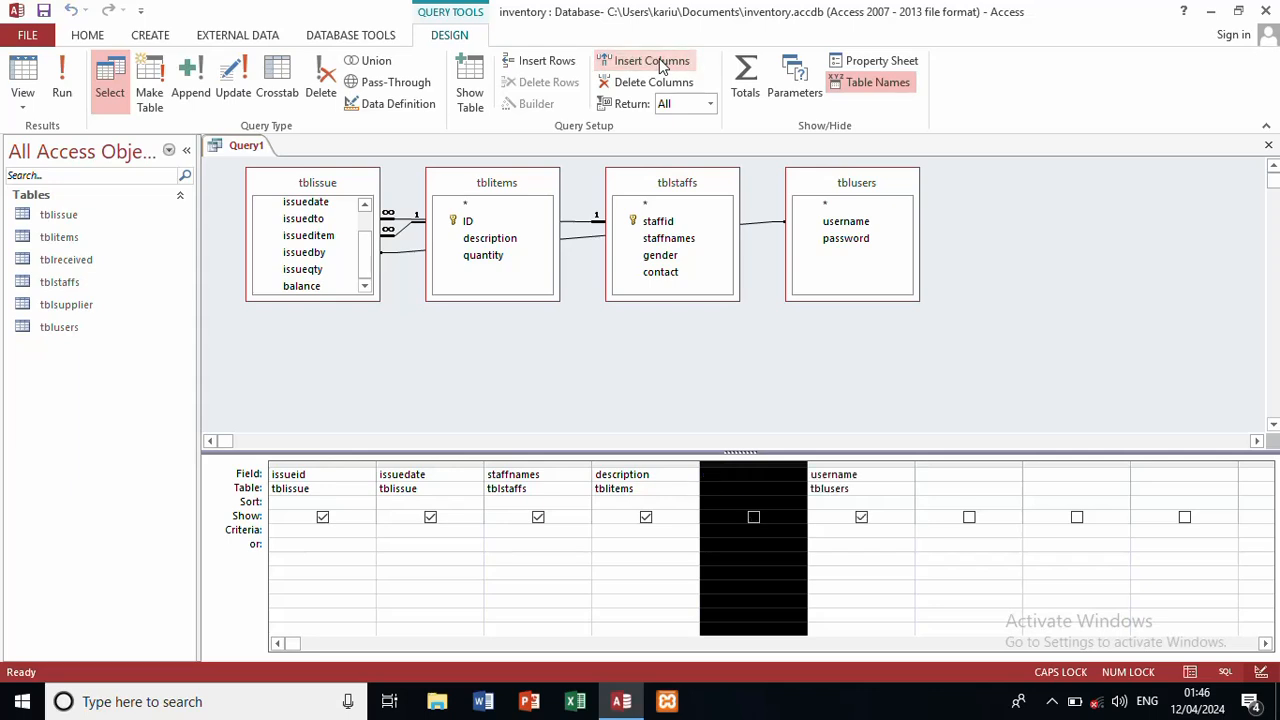
click(752, 474)
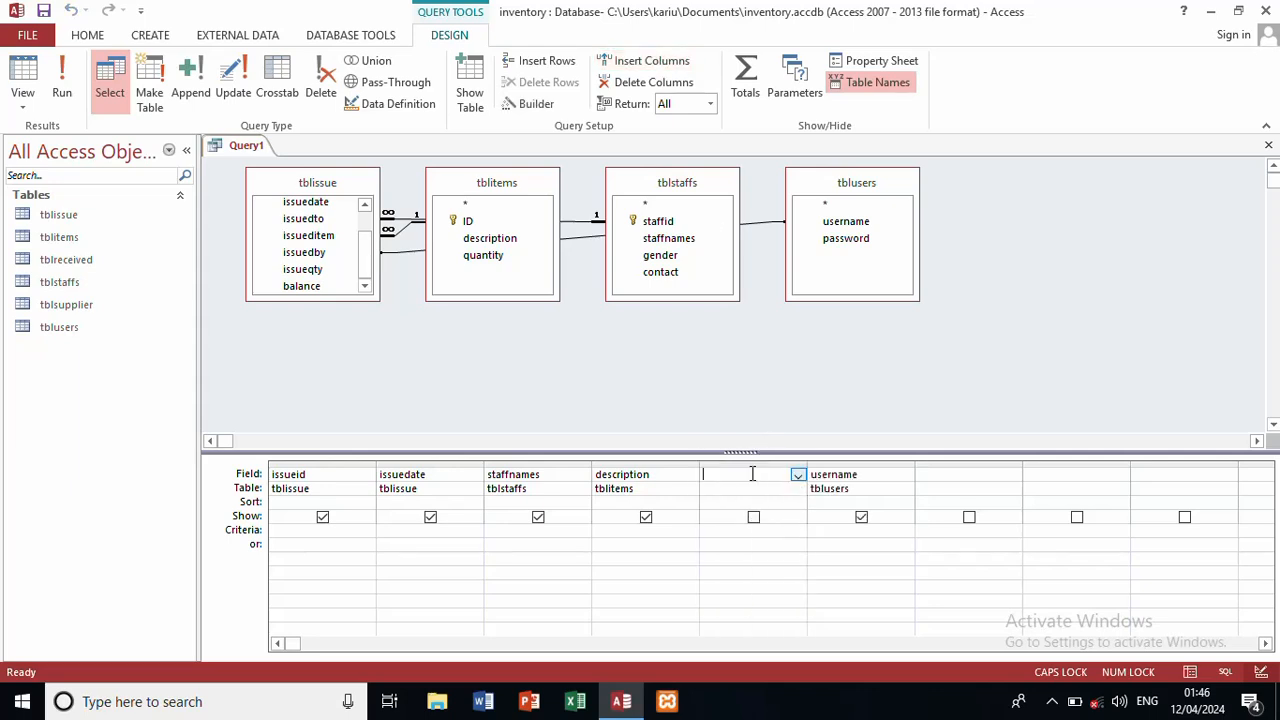
double_click(318, 269)
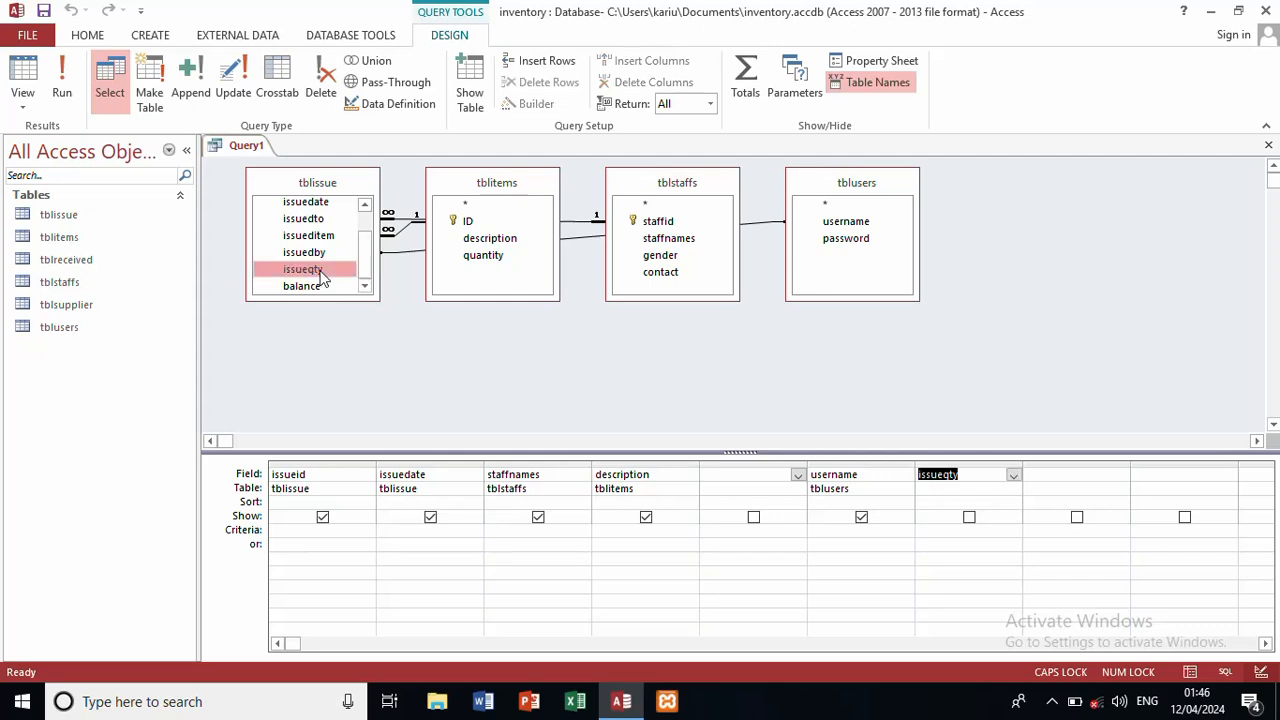
click(776, 475)
click(798, 477)
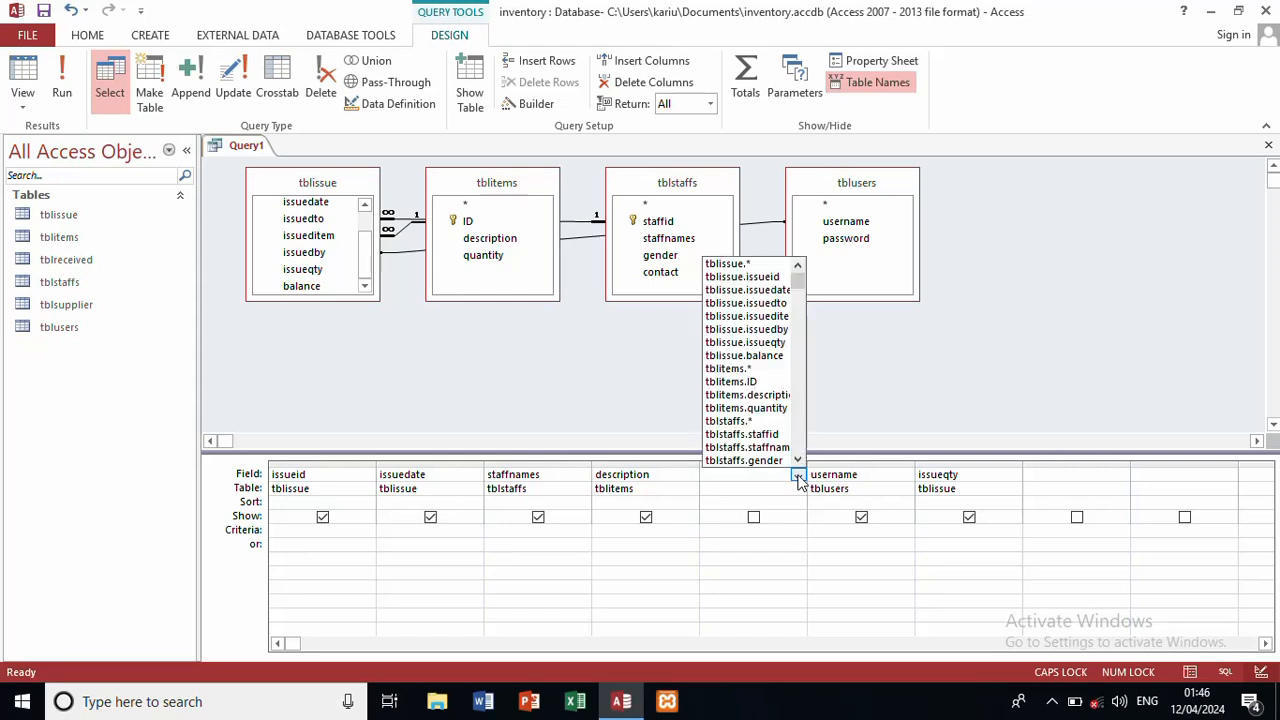
click(787, 490)
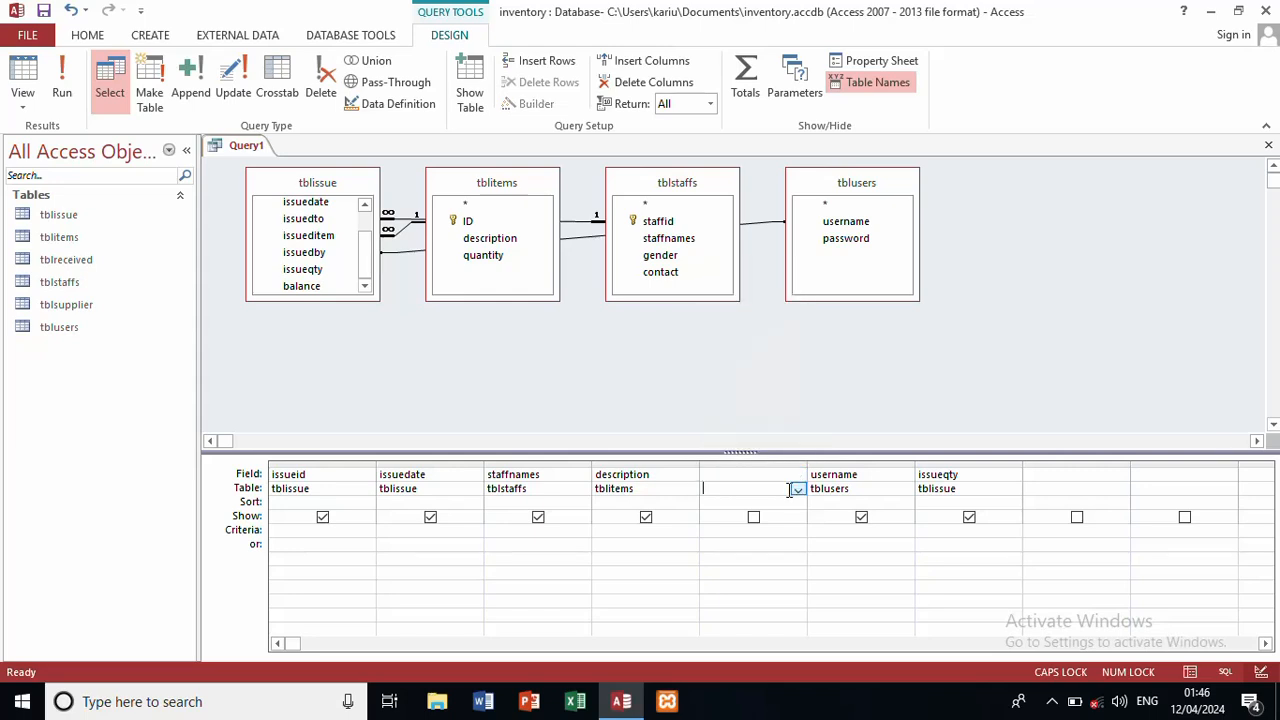
click(798, 489)
click(763, 501)
click(798, 477)
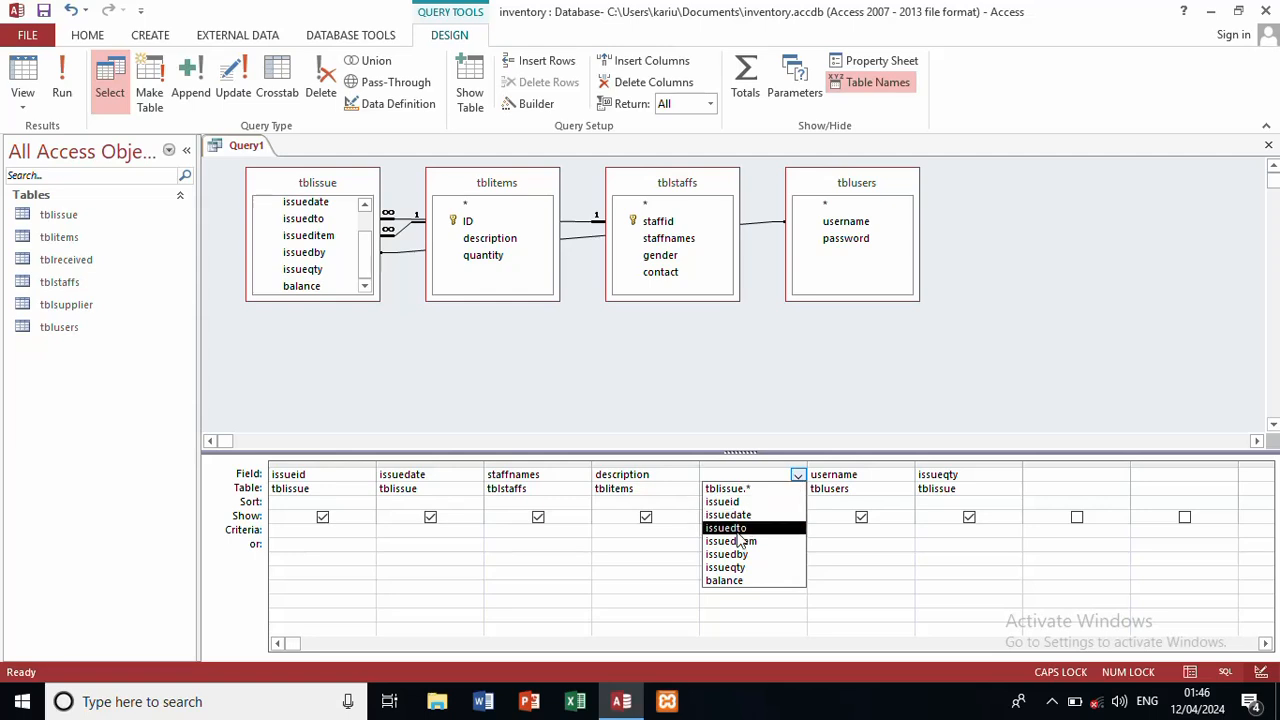
click(737, 568)
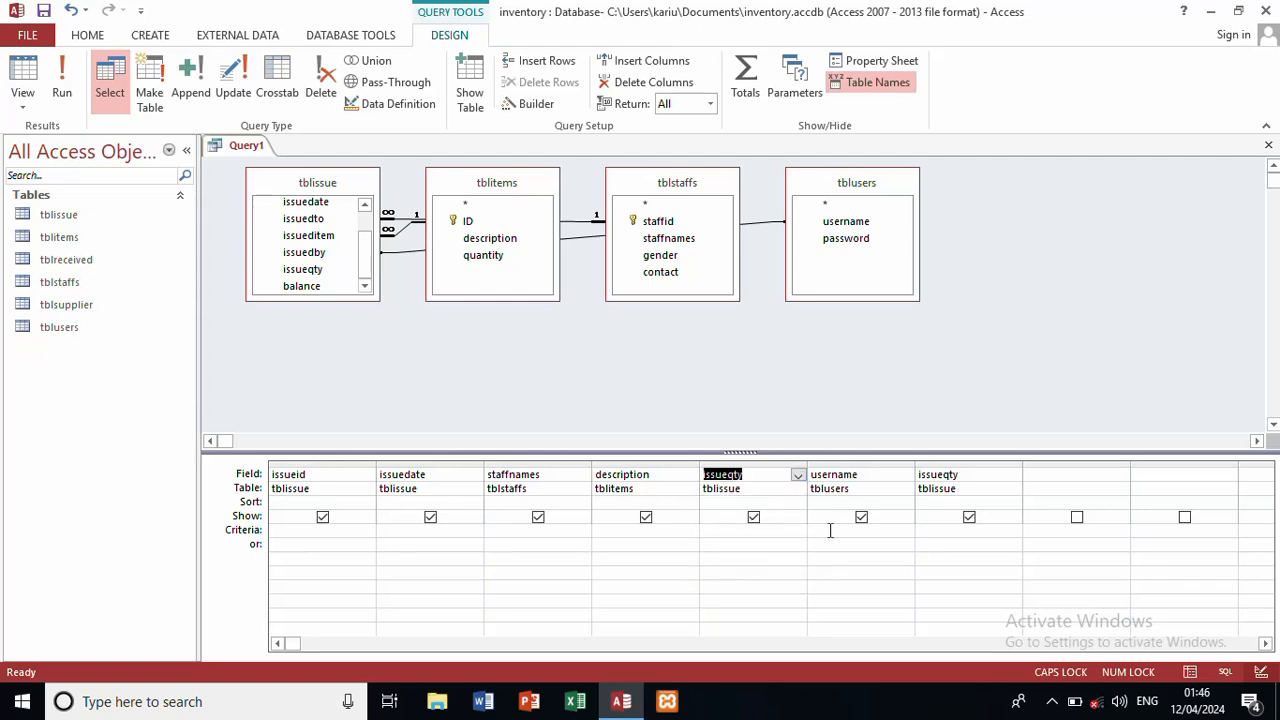
Step: Change the seventh column to balance and save the query as ALLISSUES
click(1011, 477)
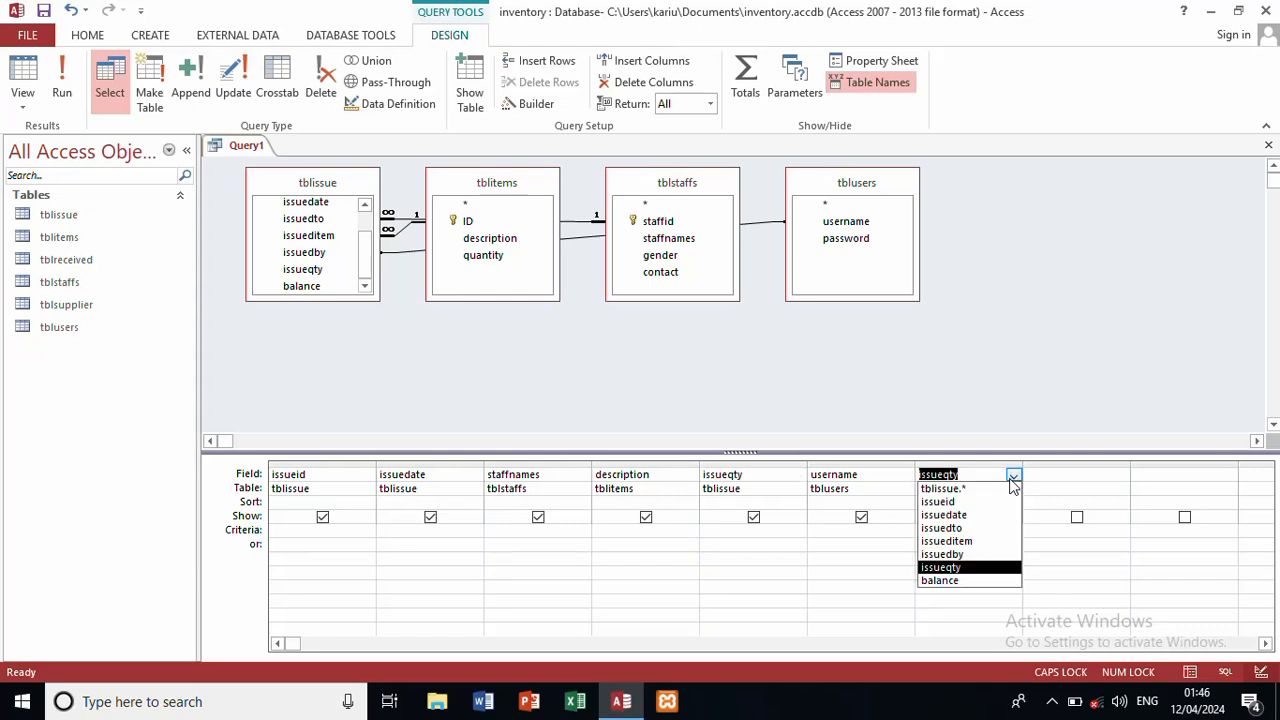
click(966, 581)
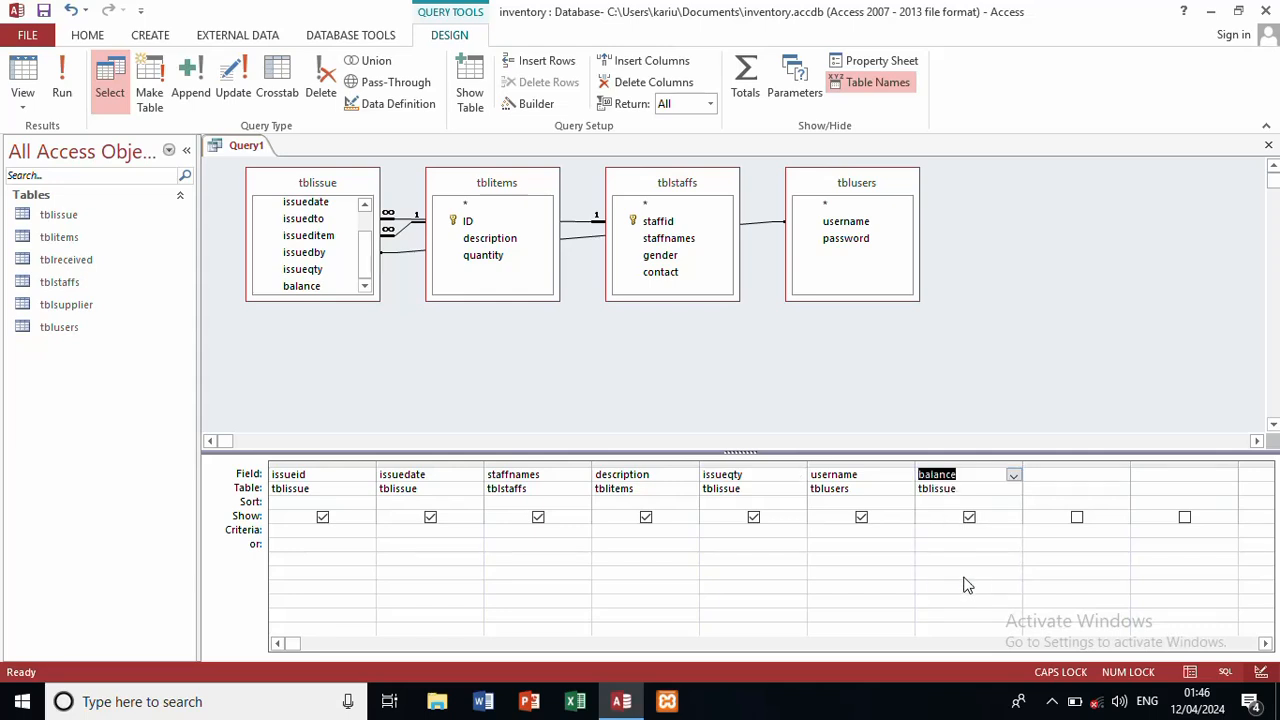
key(ctrl+s)
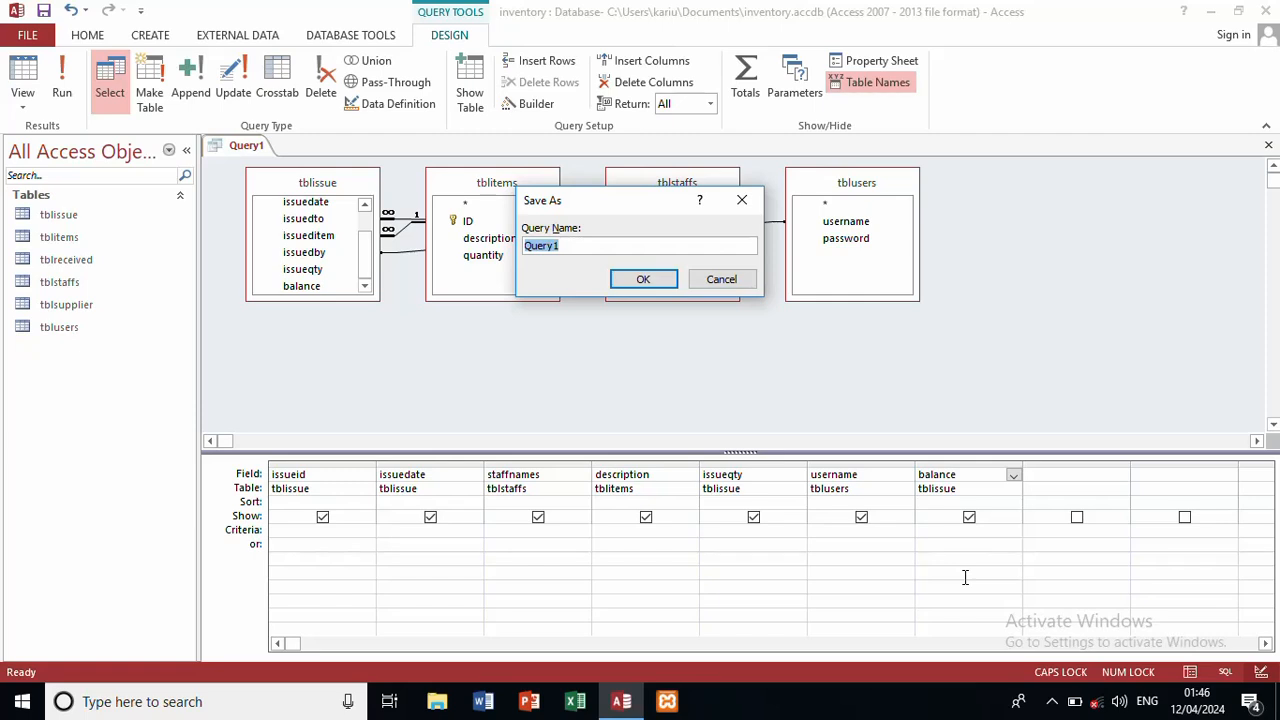
text(ALLISSUES)
key(Return)
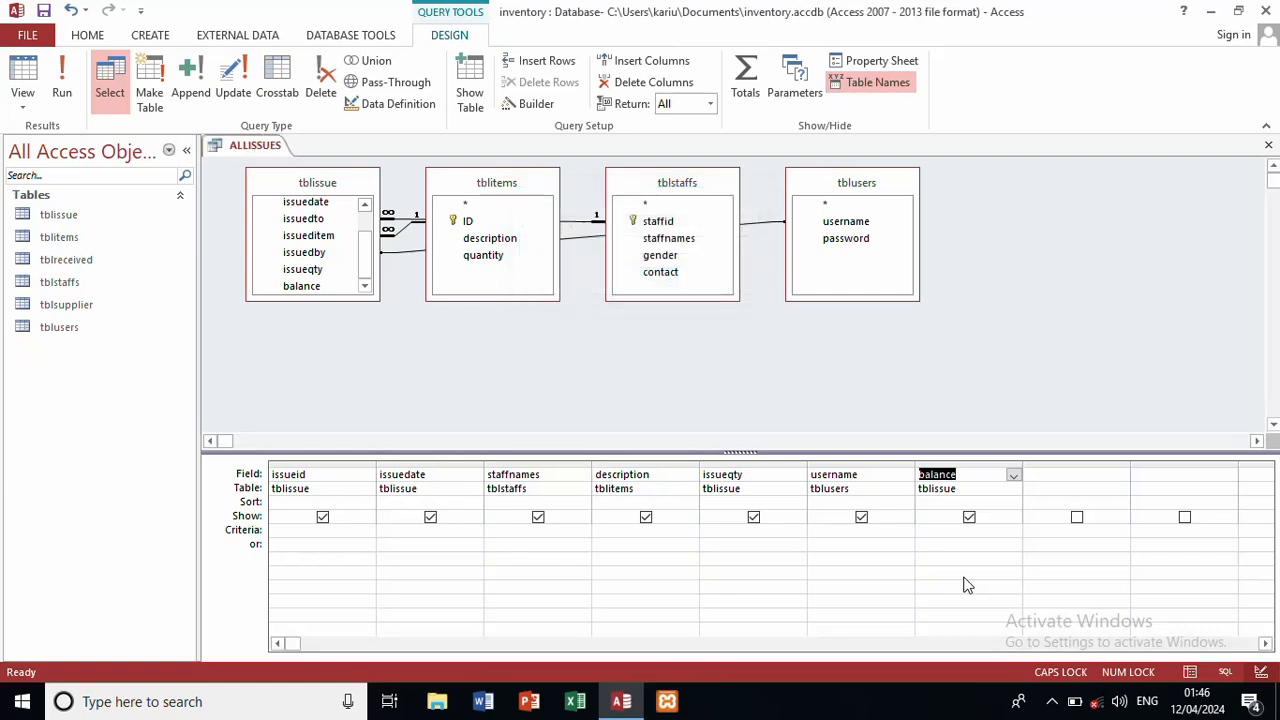
Step: Close ALLISSUES and start a new query design with tblitems, tblreceived, tblsupplier and tblusers
click(1268, 147)
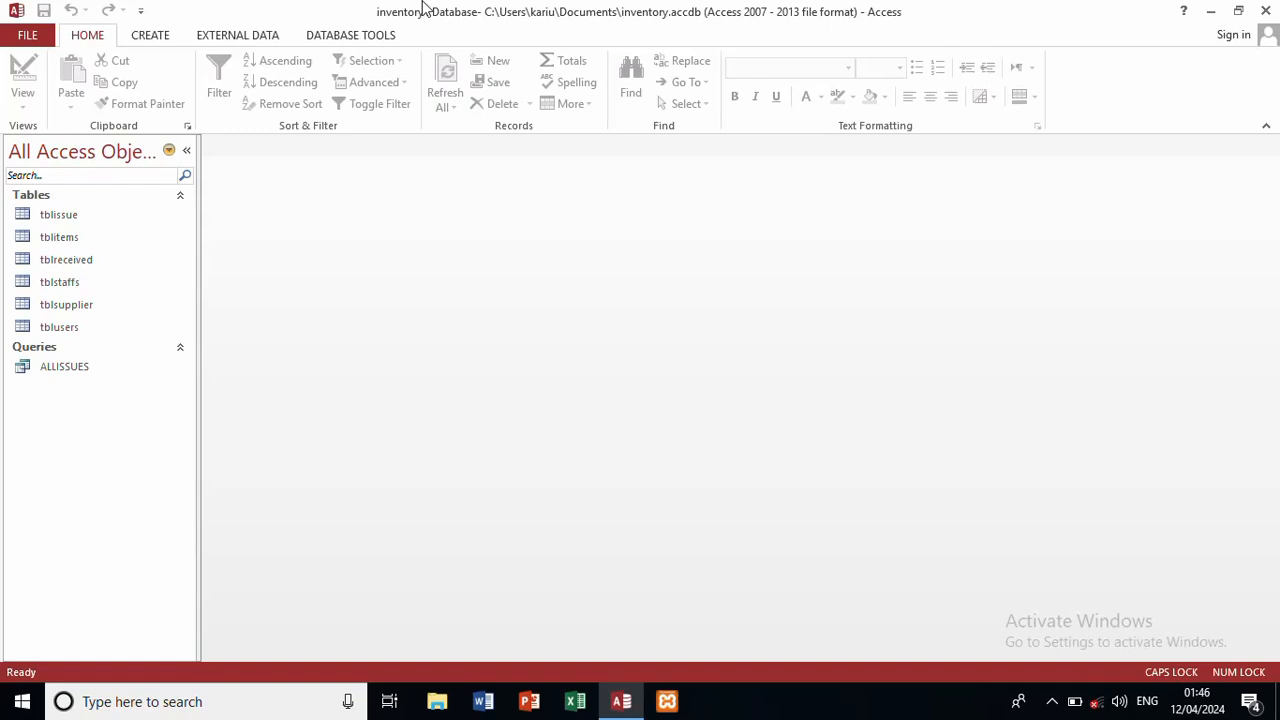
click(156, 37)
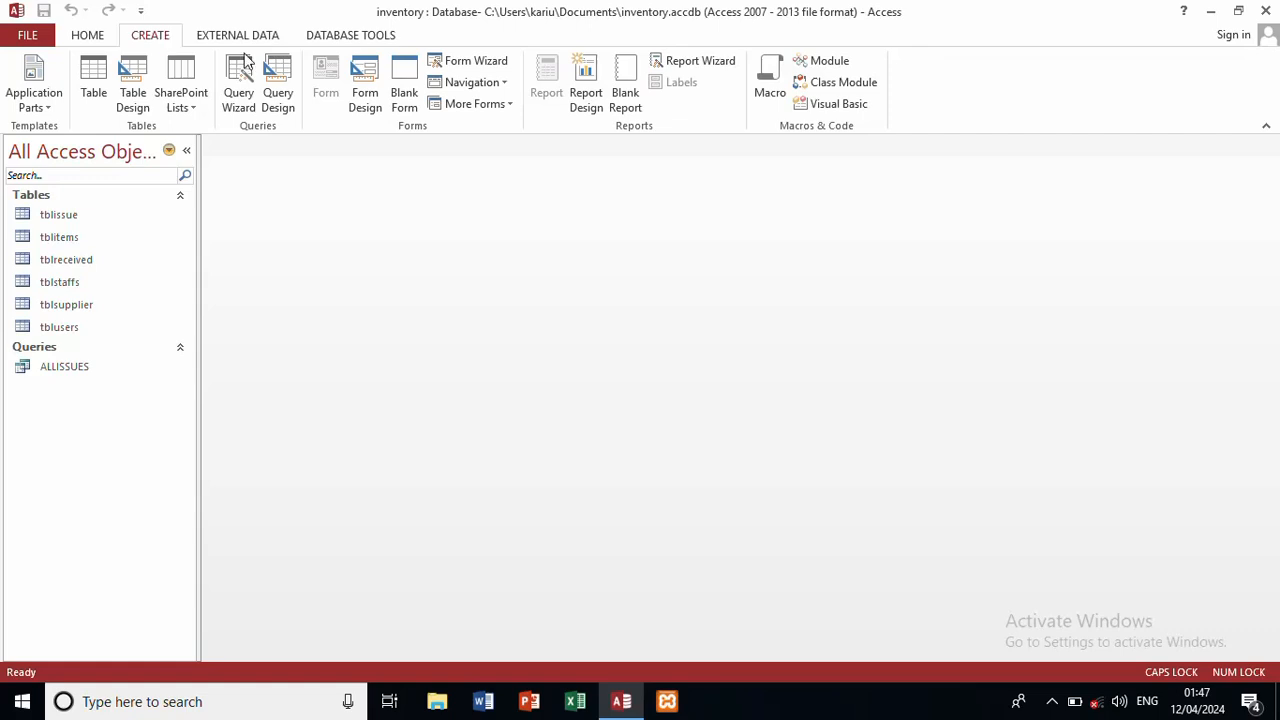
click(278, 85)
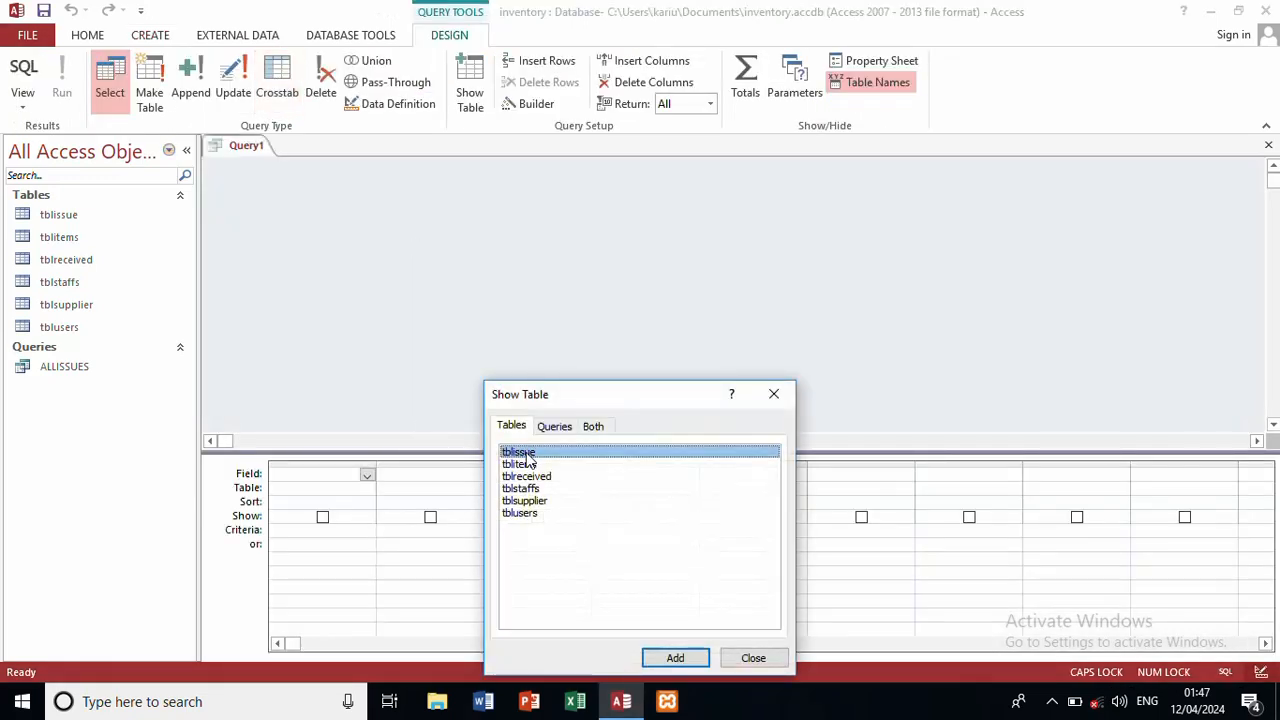
double_click(530, 465)
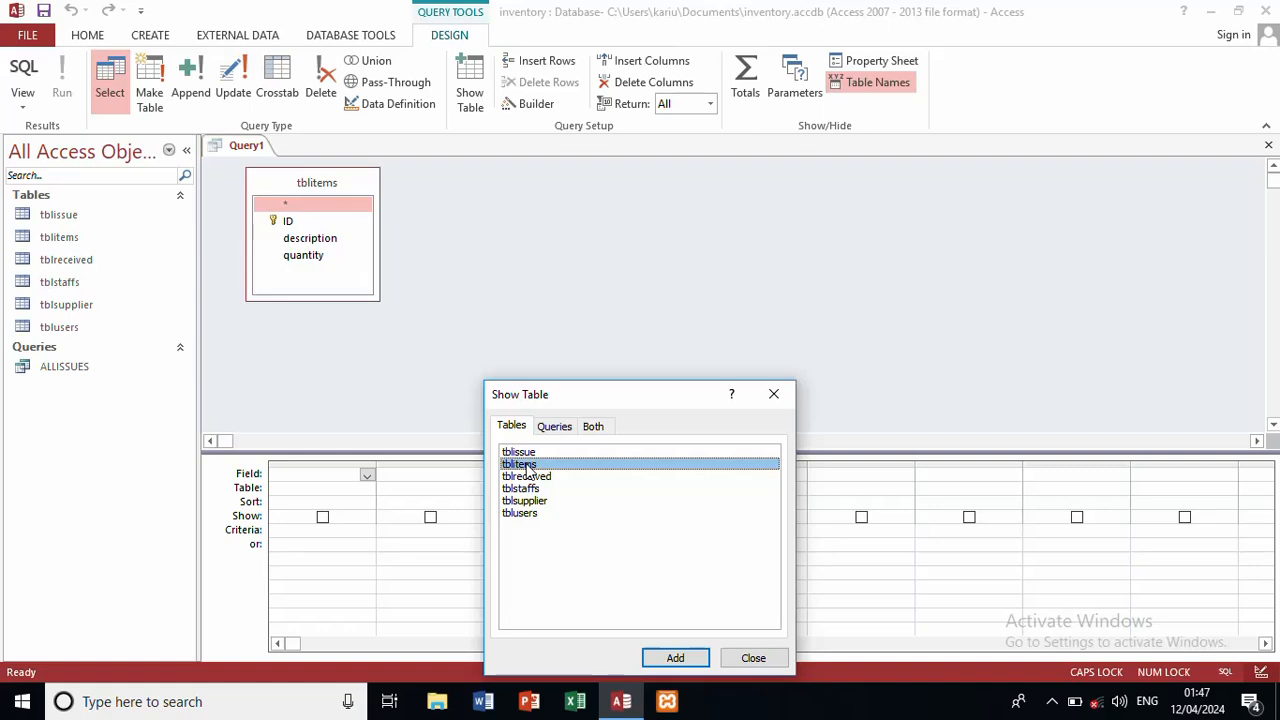
double_click(526, 478)
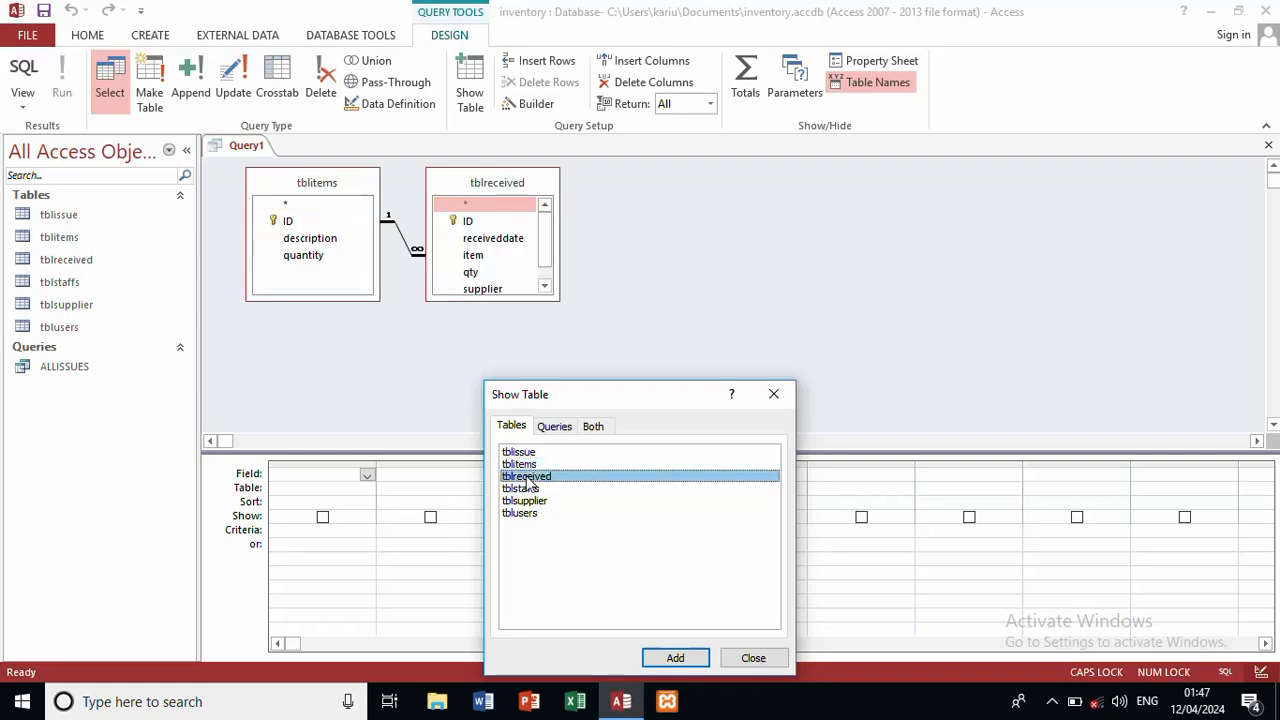
double_click(526, 501)
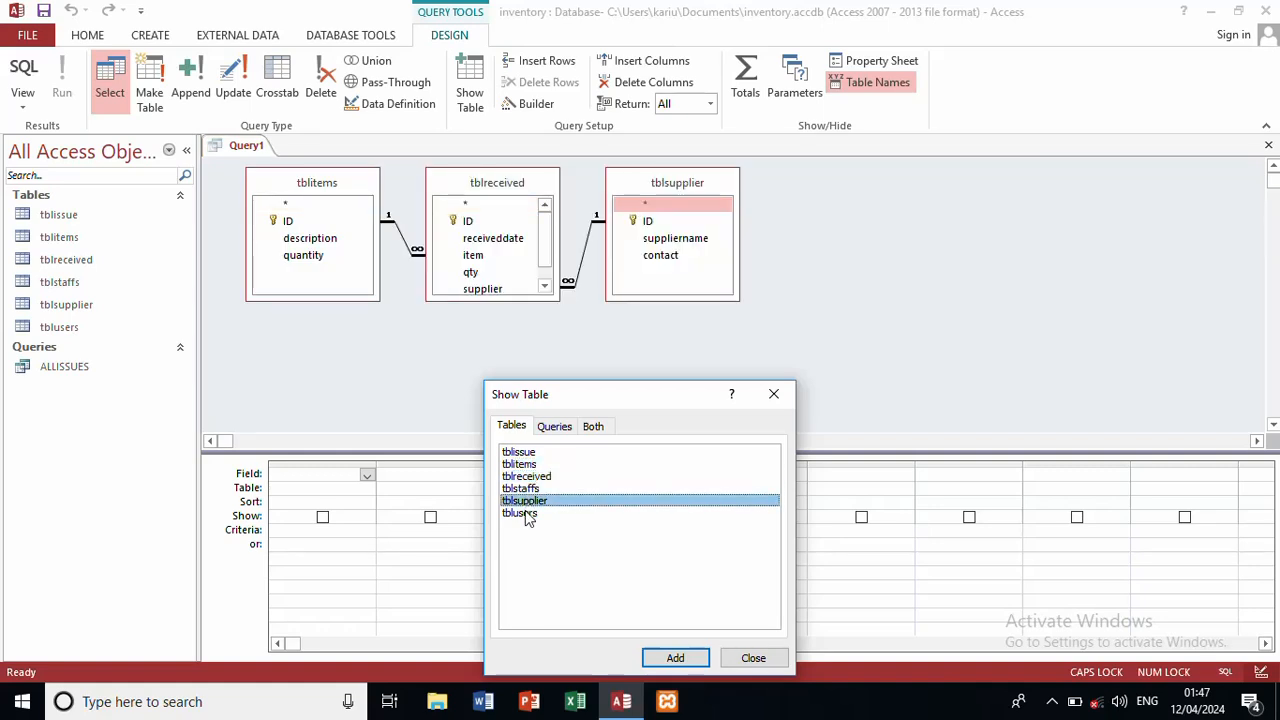
double_click(526, 513)
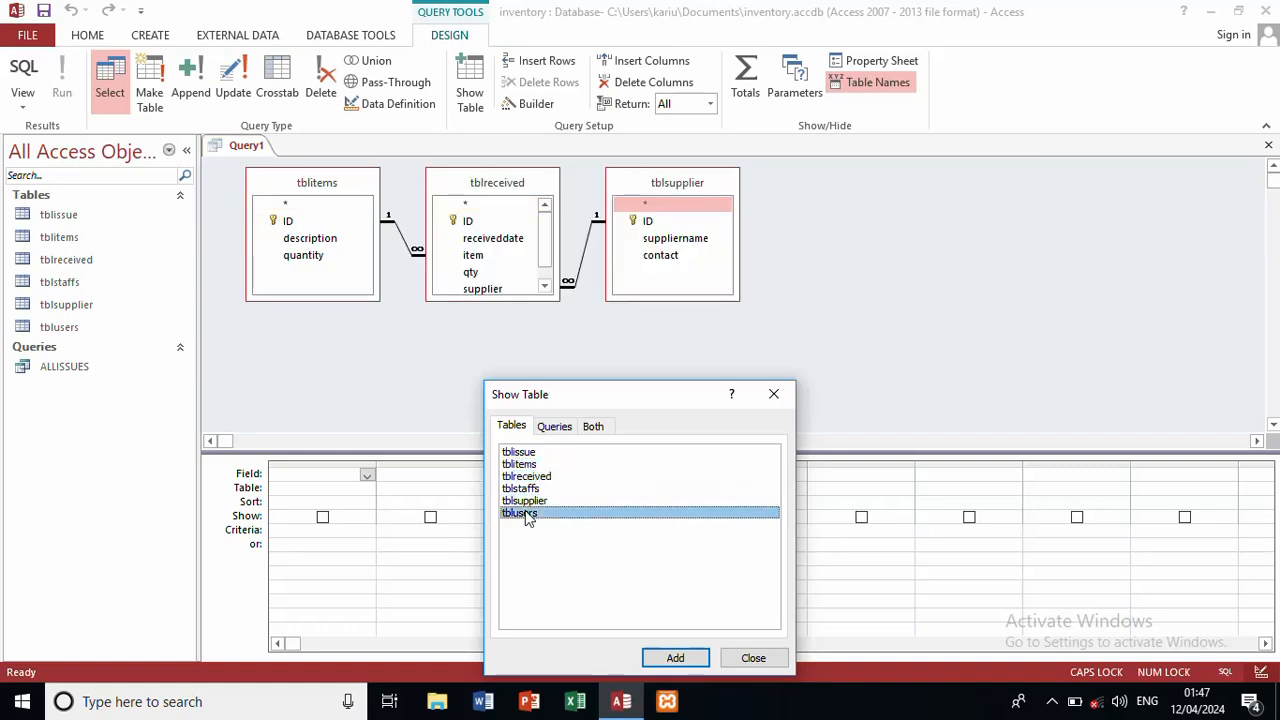
click(775, 396)
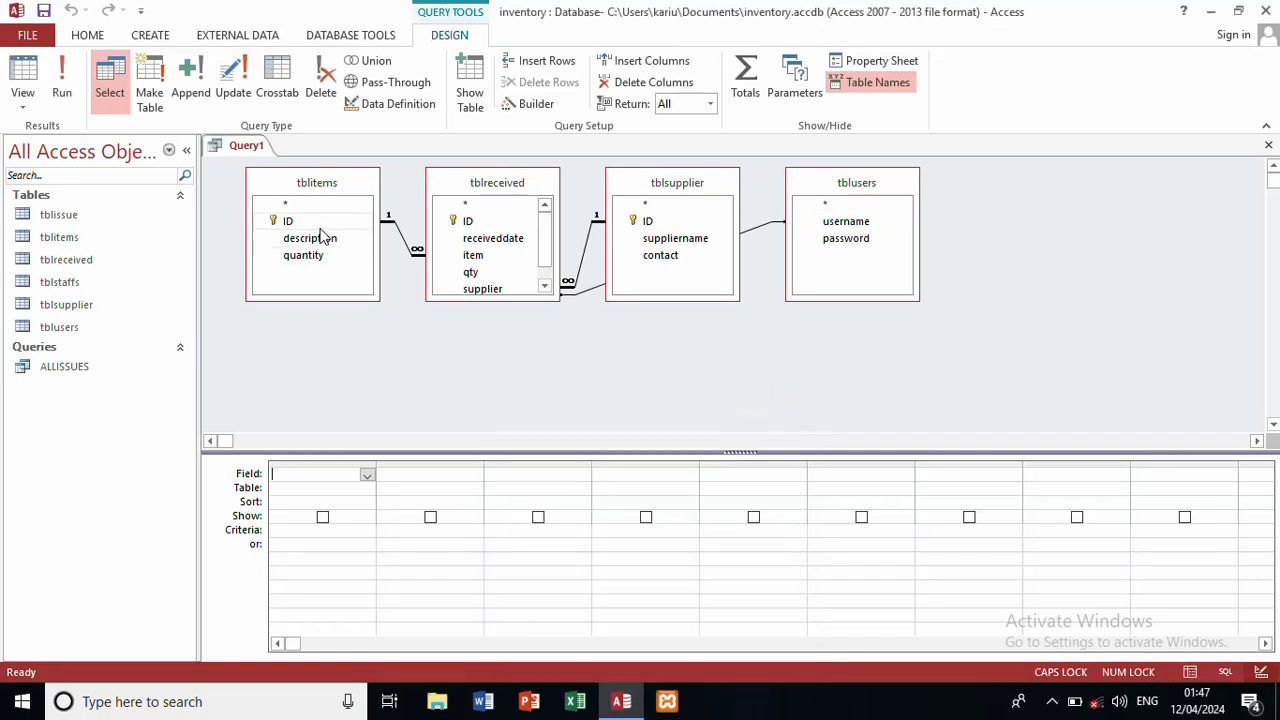
Step: Add tblreceived's ID and receiveddate, then make column three tblitems.description
click(472, 227)
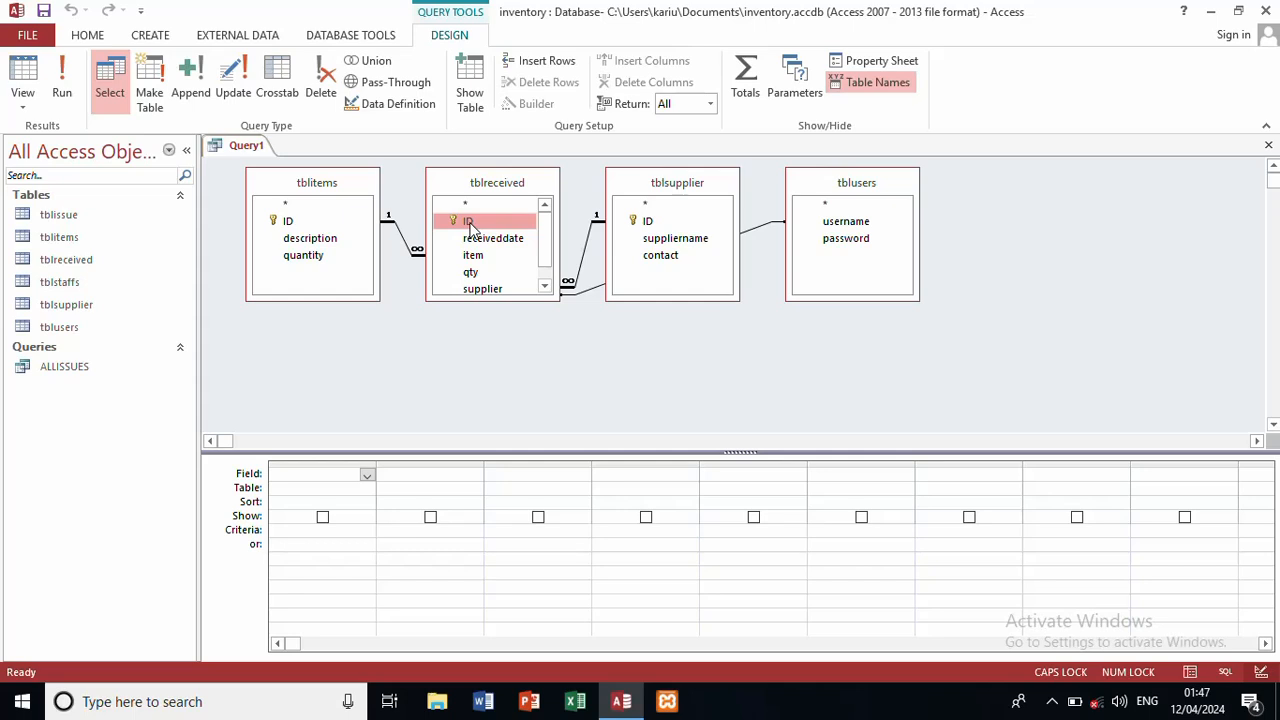
double_click(472, 227)
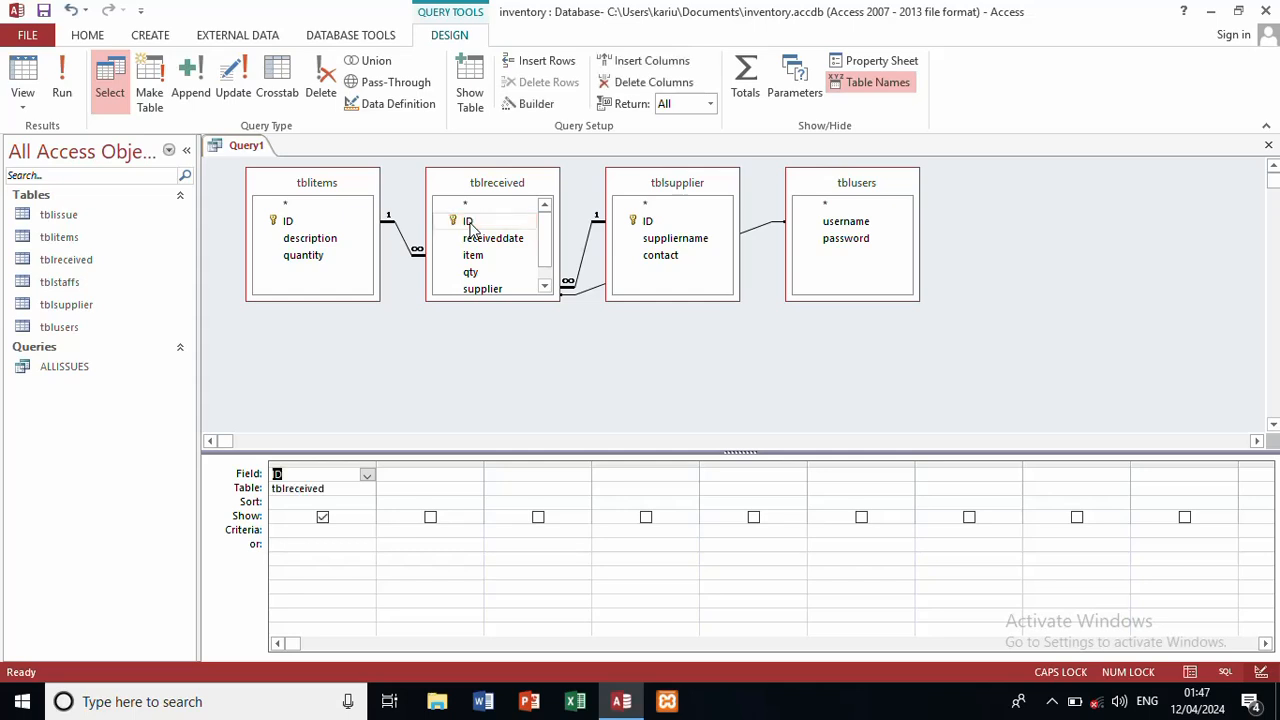
double_click(483, 240)
double_click(483, 240)
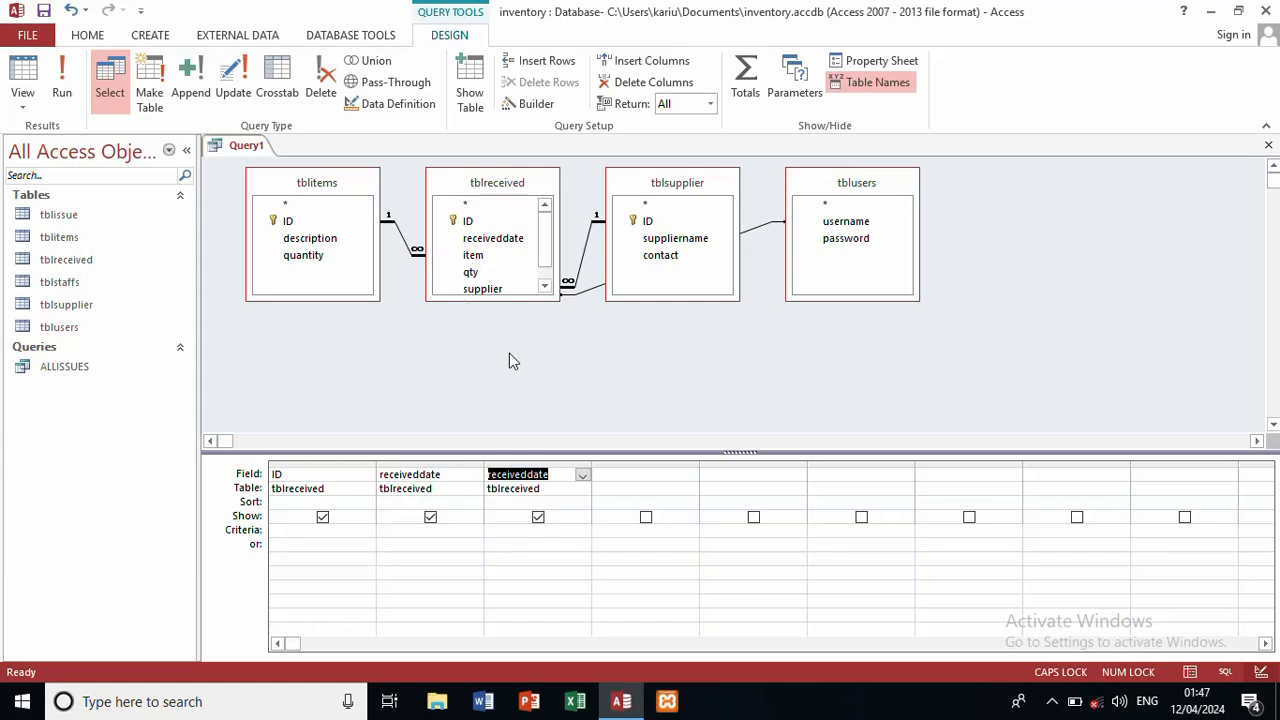
click(558, 488)
click(582, 490)
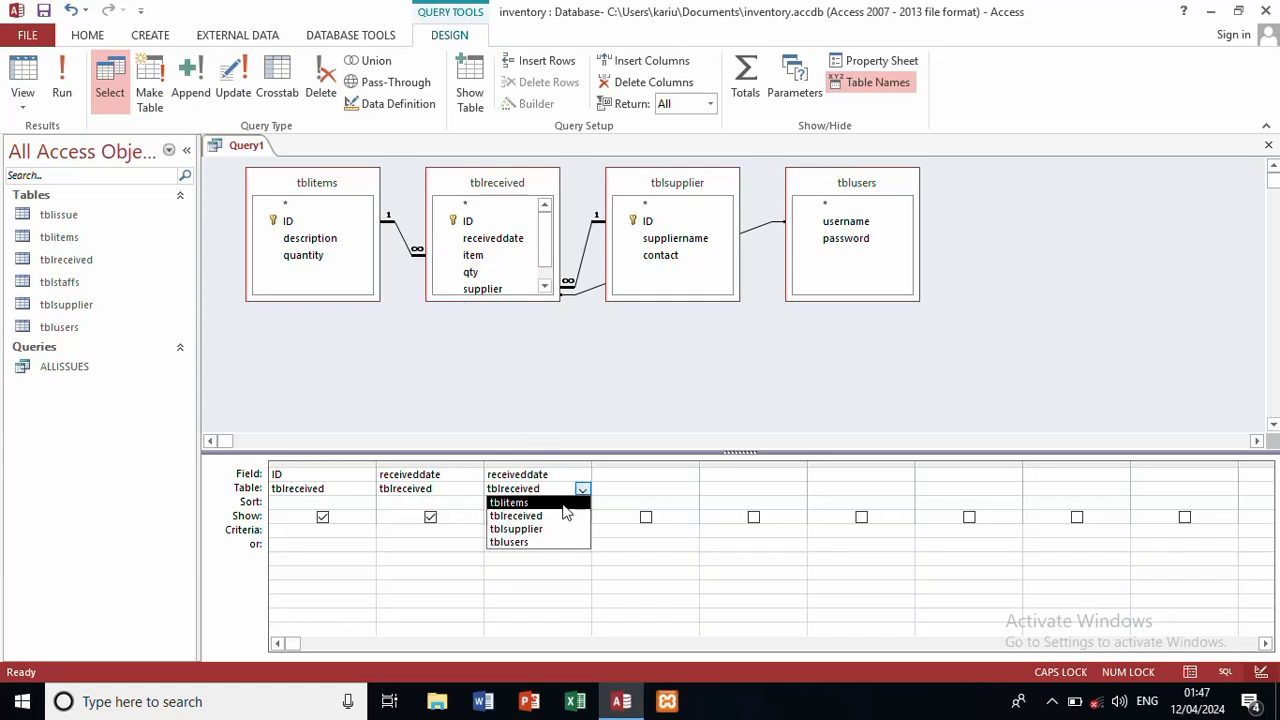
click(552, 502)
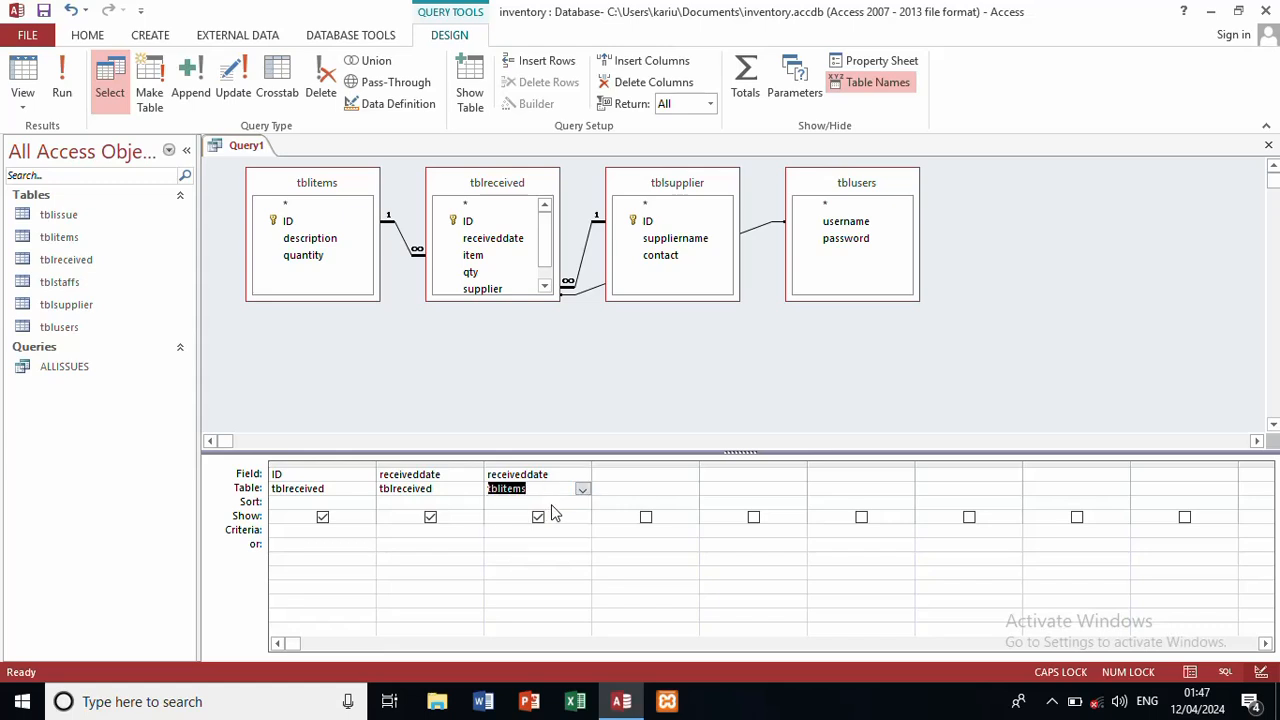
click(573, 474)
click(582, 474)
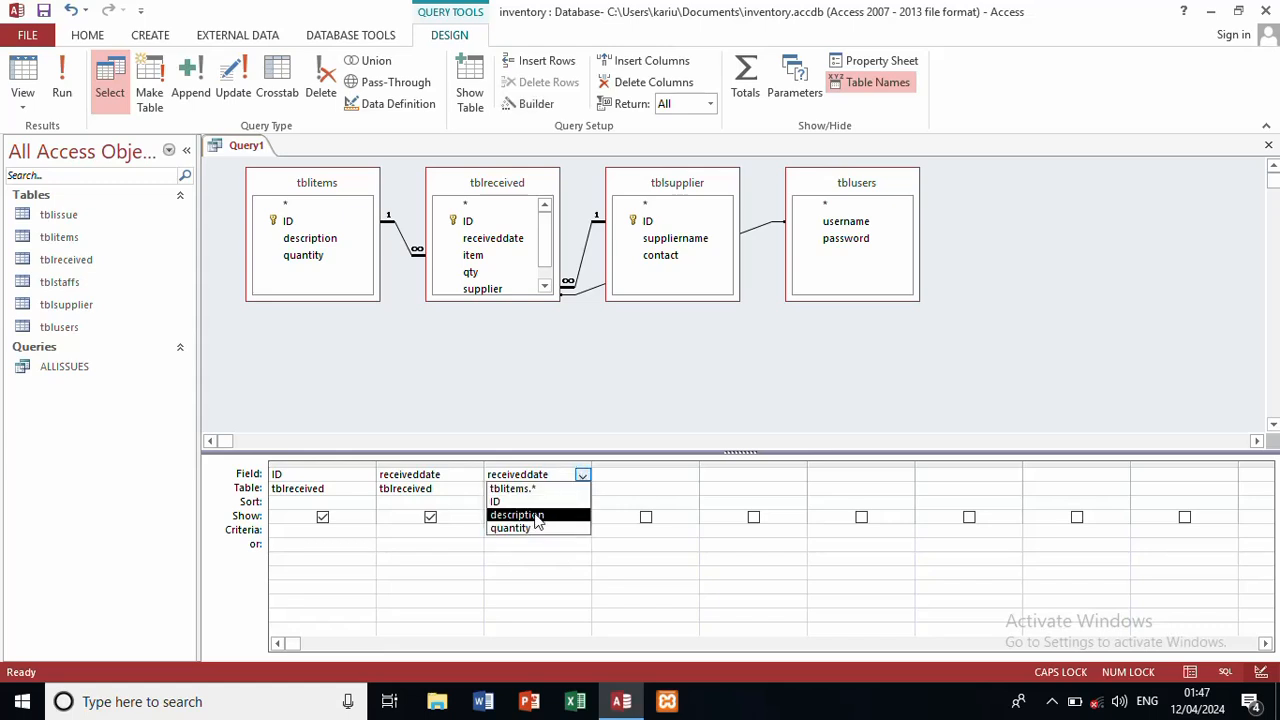
click(538, 514)
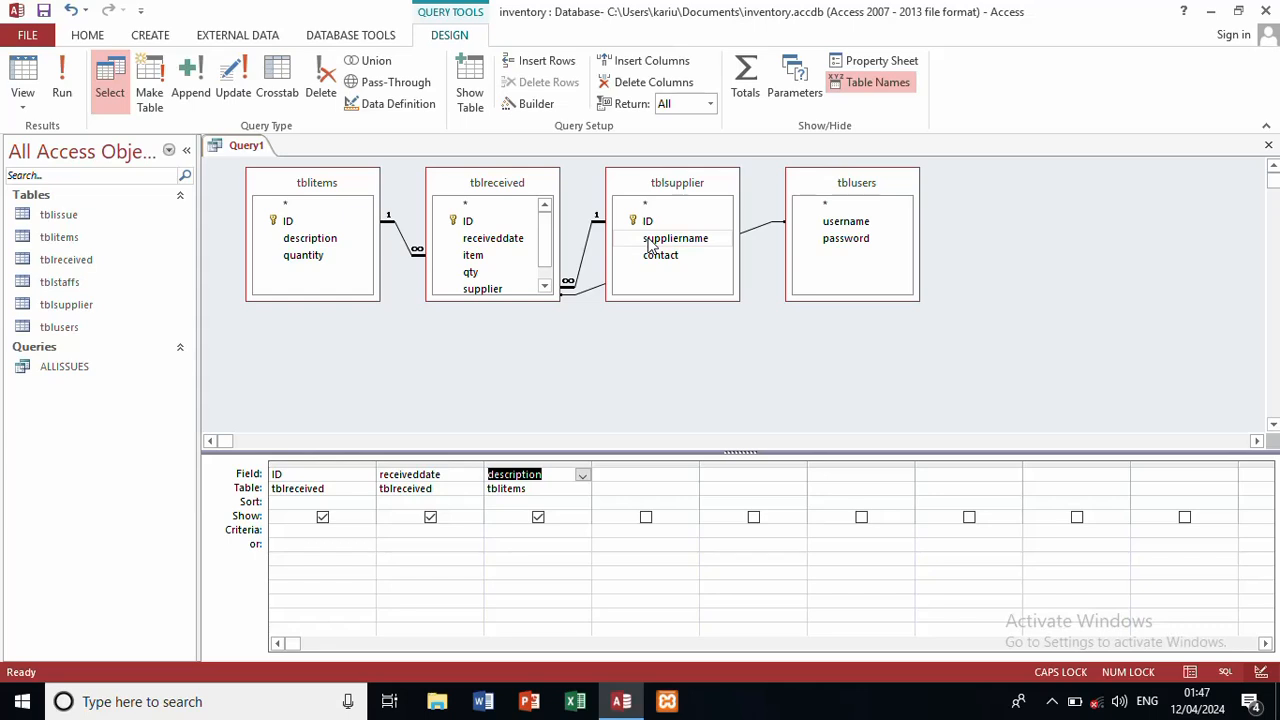
Step: Add qty from tblreceived and set the fifth column to tblsupplier.suppliername
double_click(480, 273)
double_click(480, 273)
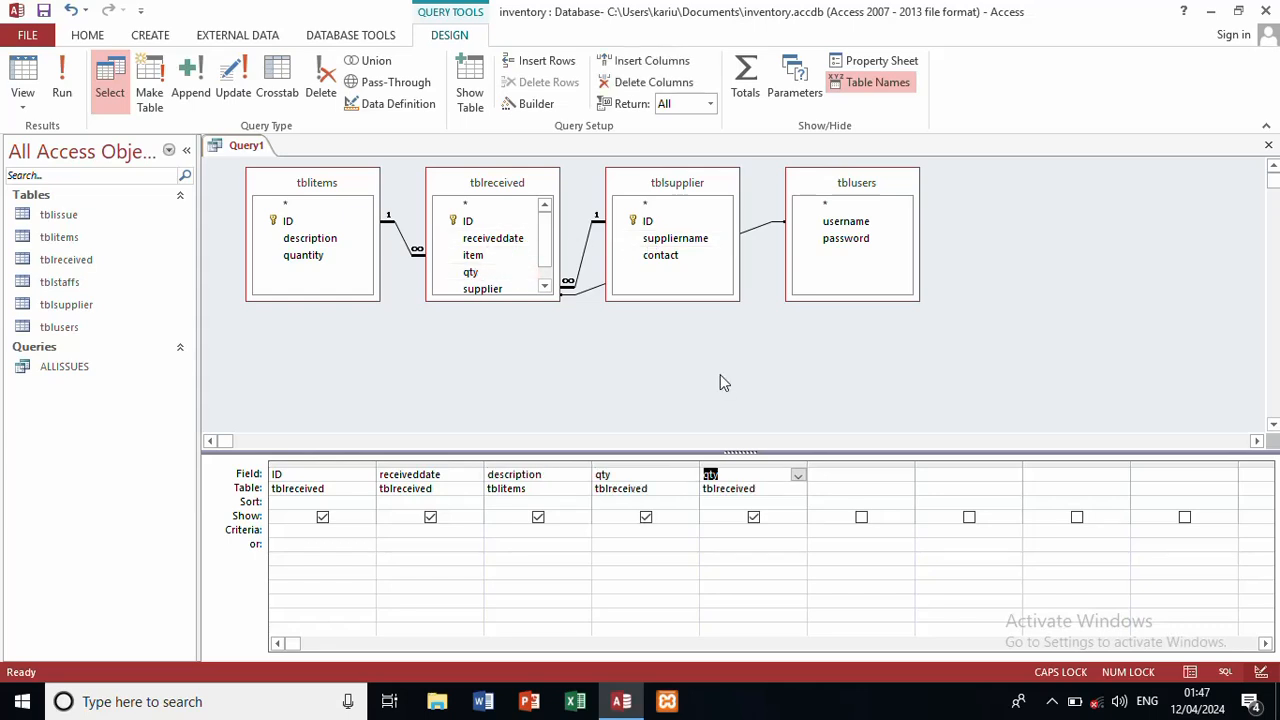
click(790, 489)
click(797, 488)
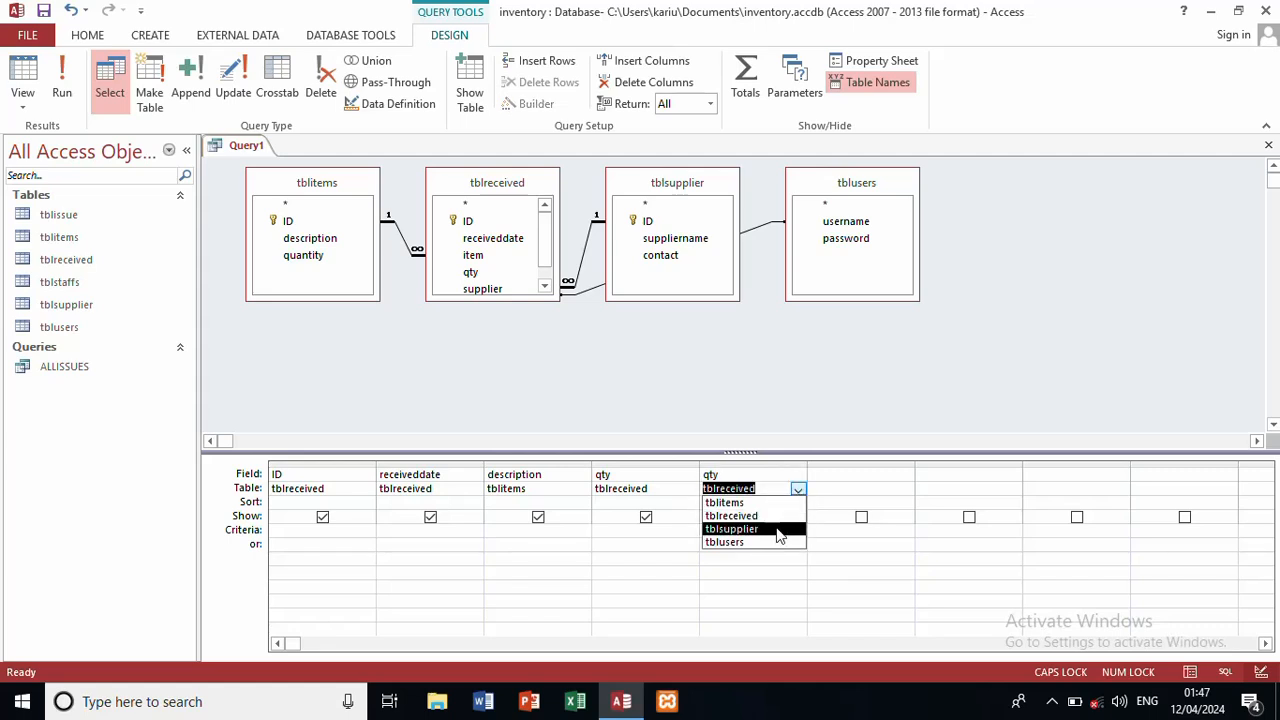
click(782, 529)
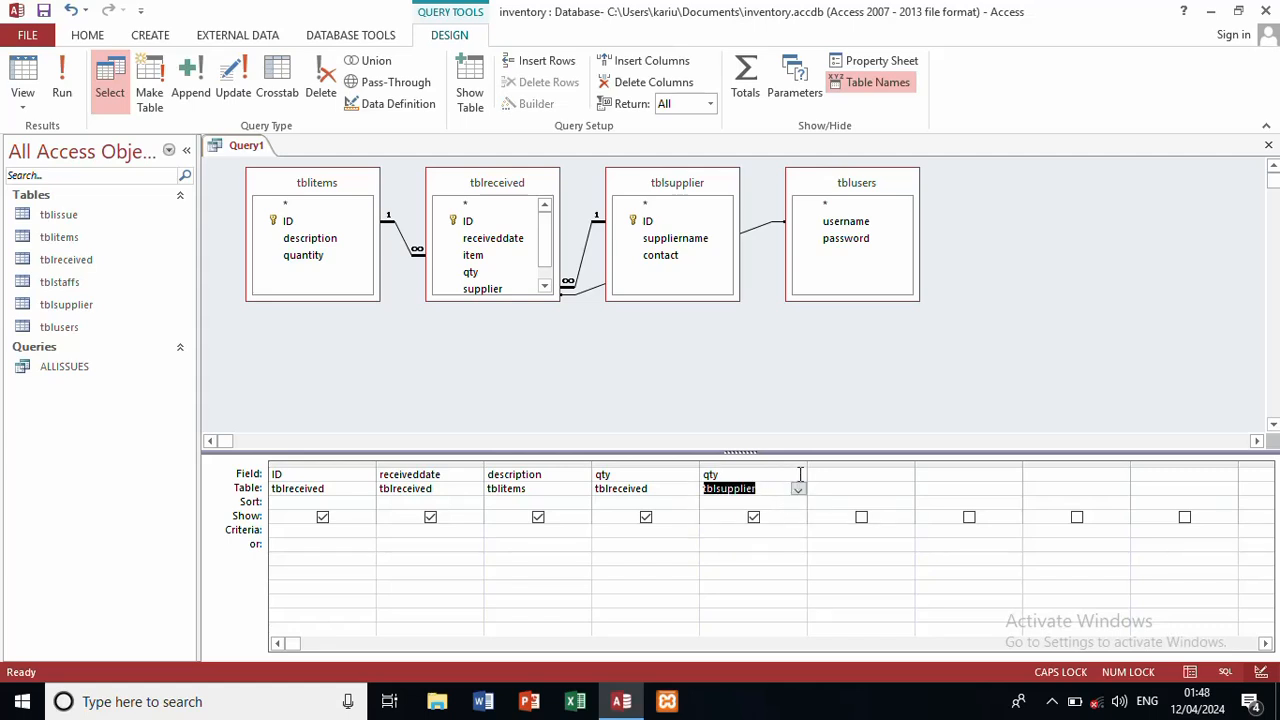
click(797, 475)
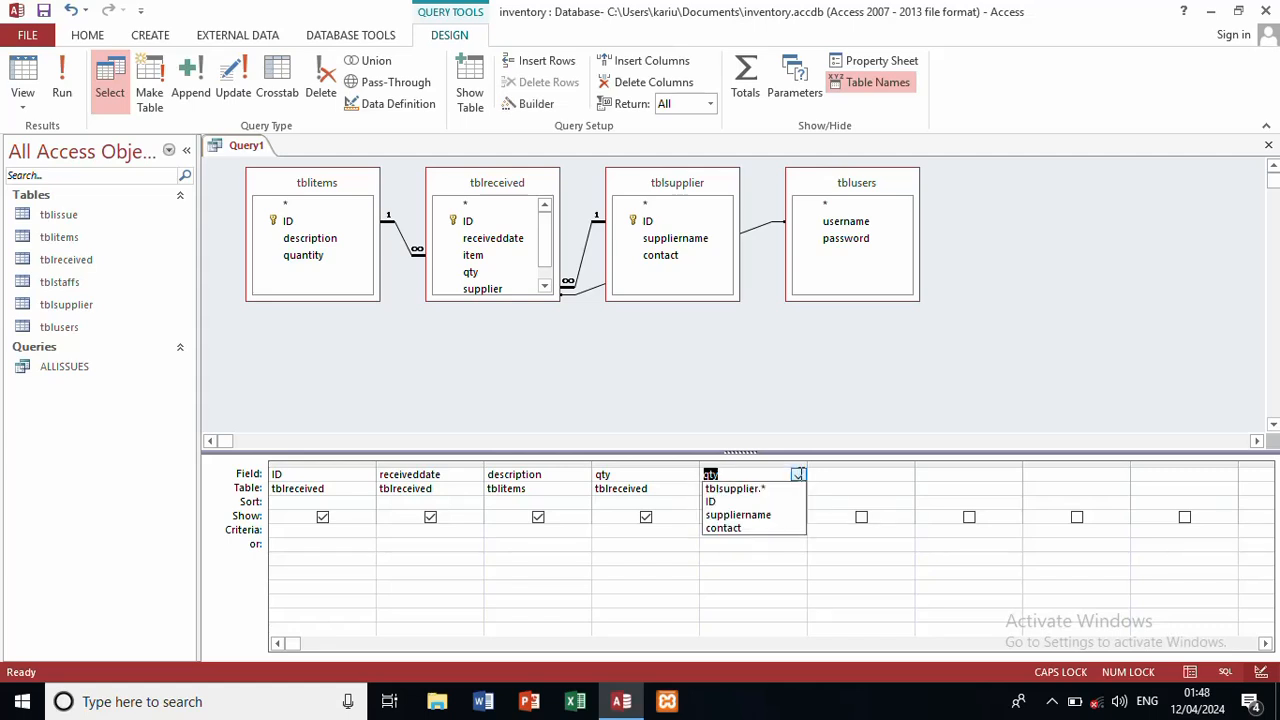
click(768, 514)
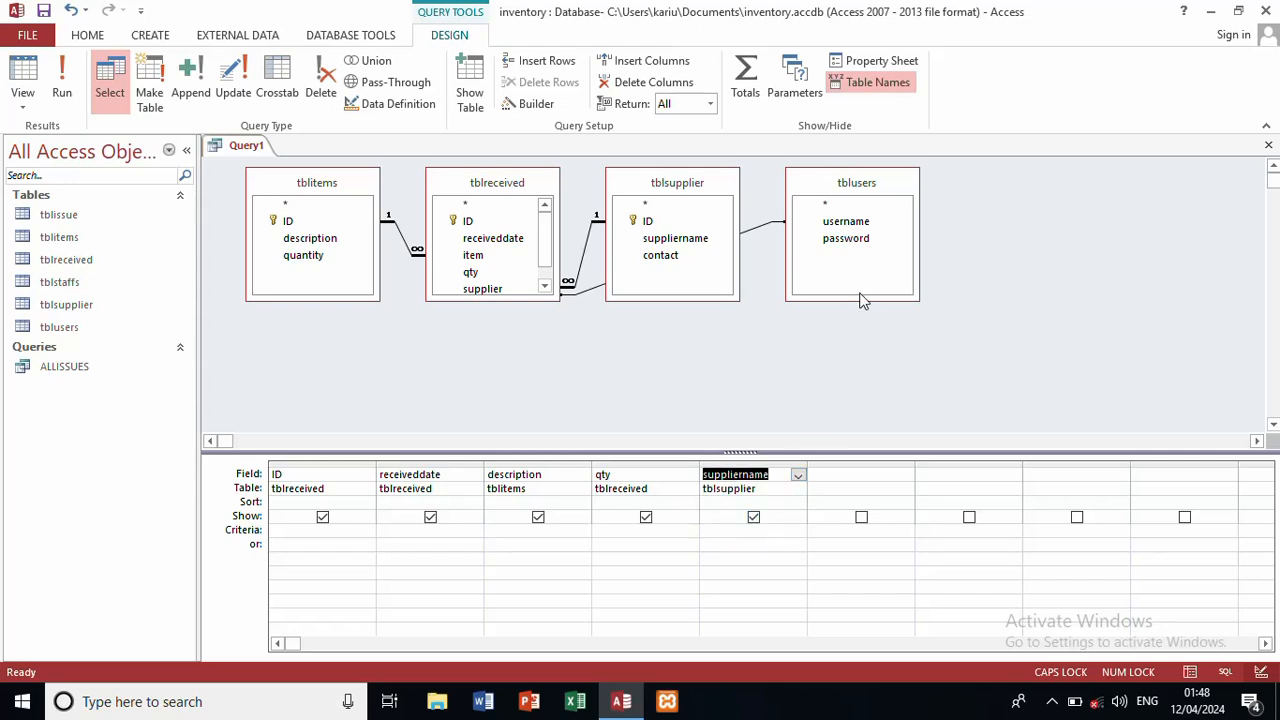
Step: Add tblusers' username as the last column and save the query as ALLRECEIVED
double_click(865, 222)
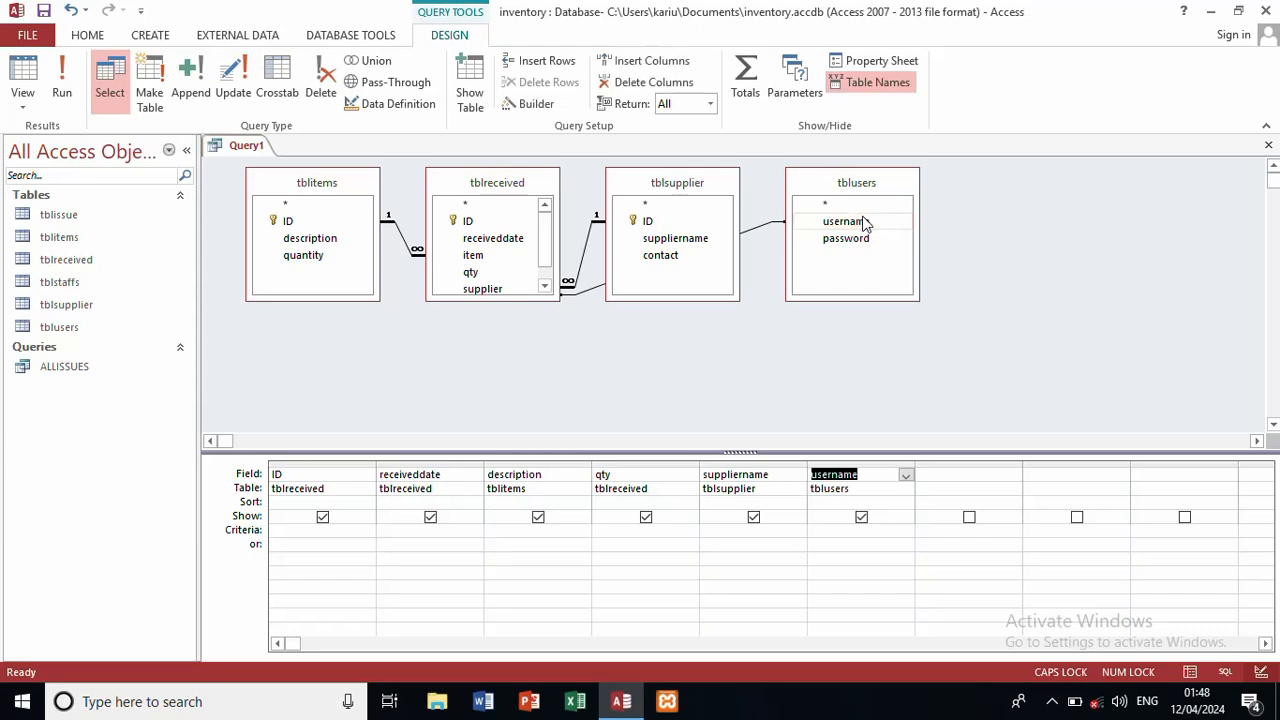
key(ctrl+s)
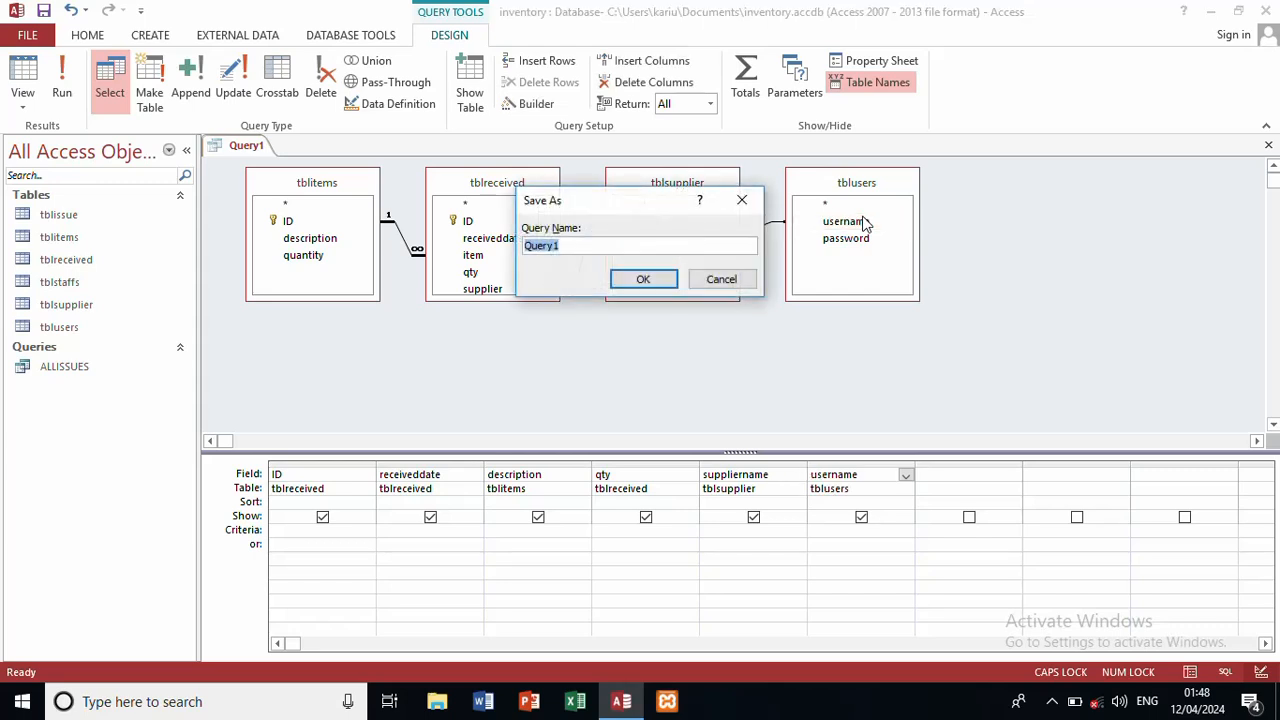
text(ALLRECEIVED)
key(Return)
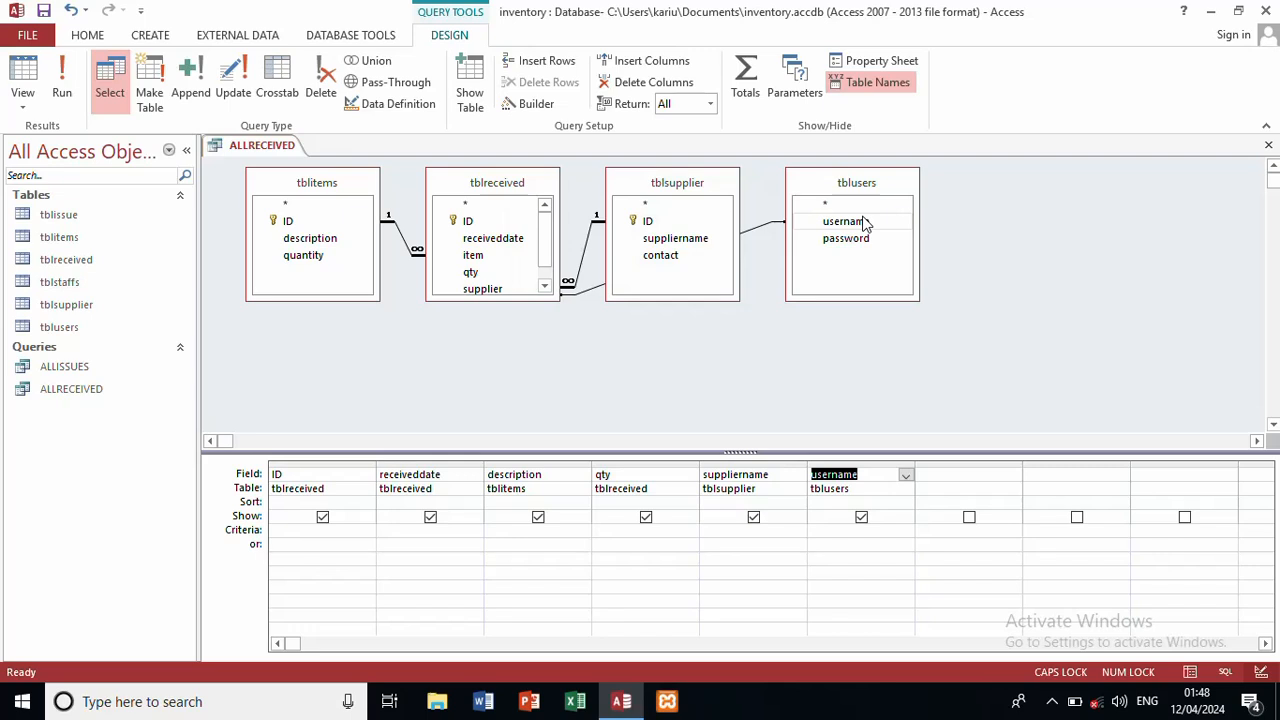
key(Down)
key(Down)
key(Down)
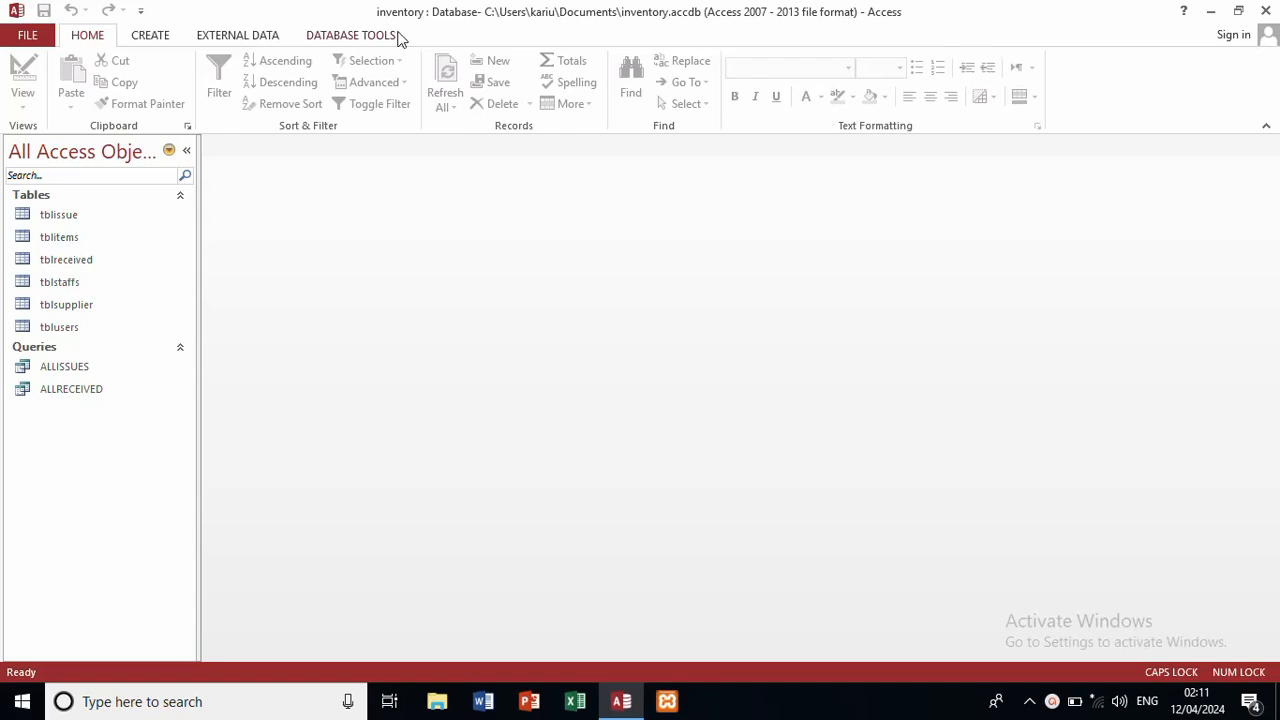
Step: Create a Modal Dialog form from More Forms and delete its default OK and Cancel buttons
click(150, 36)
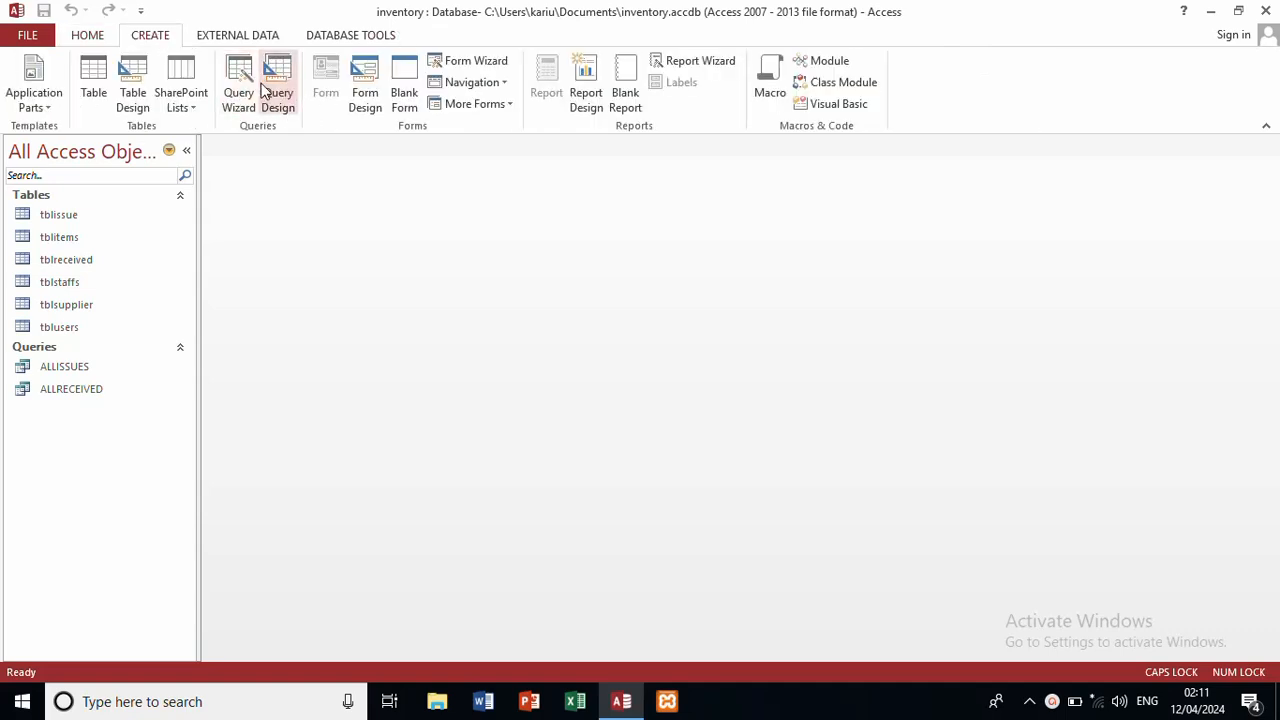
click(510, 105)
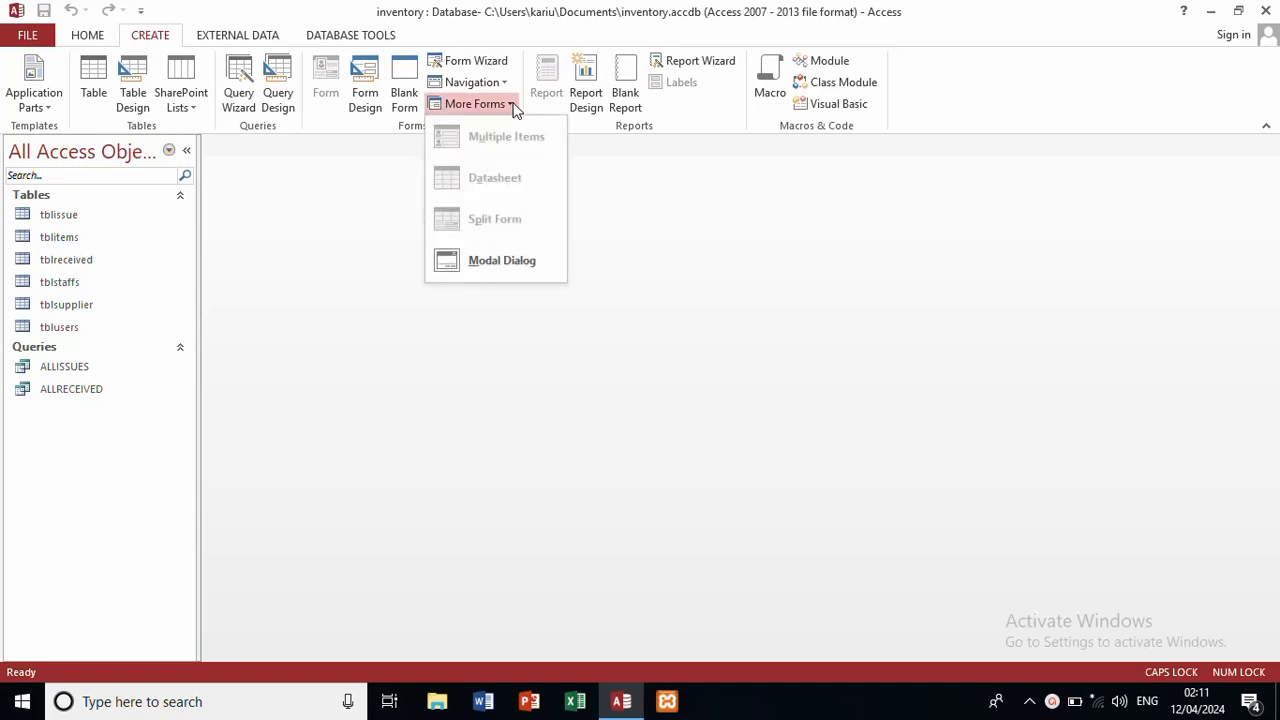
click(512, 262)
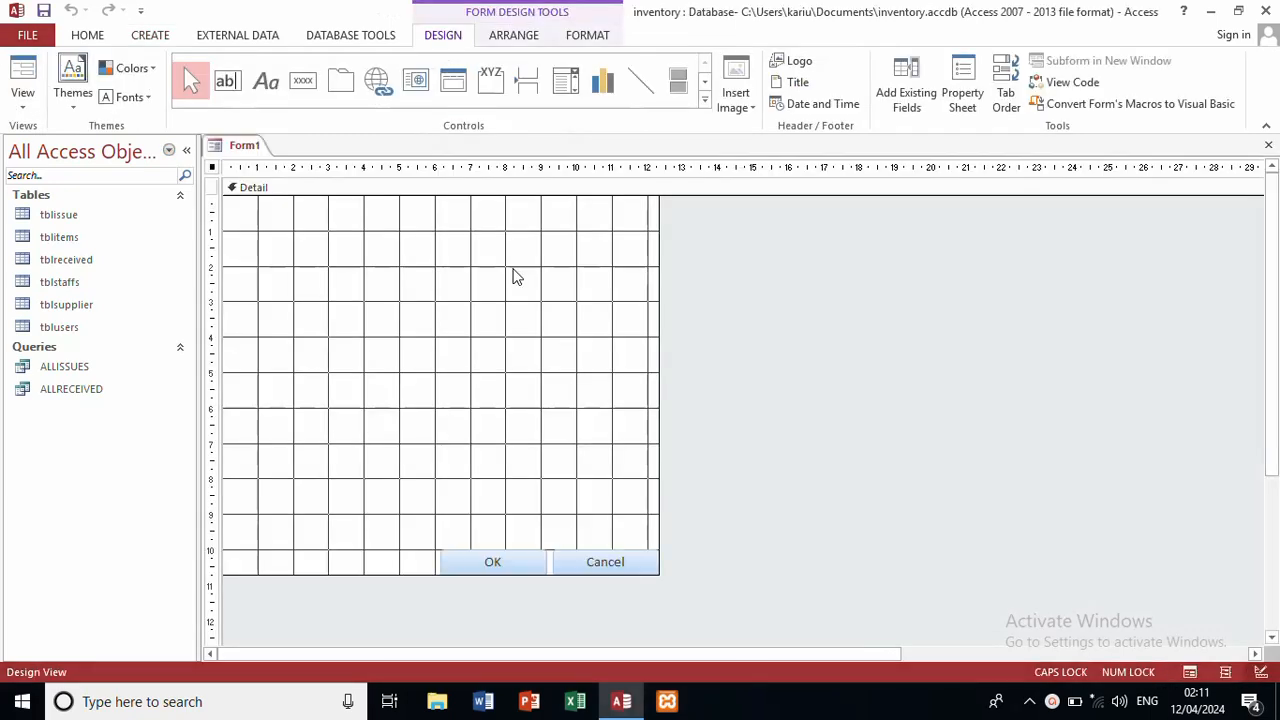
click(508, 562)
click(509, 561)
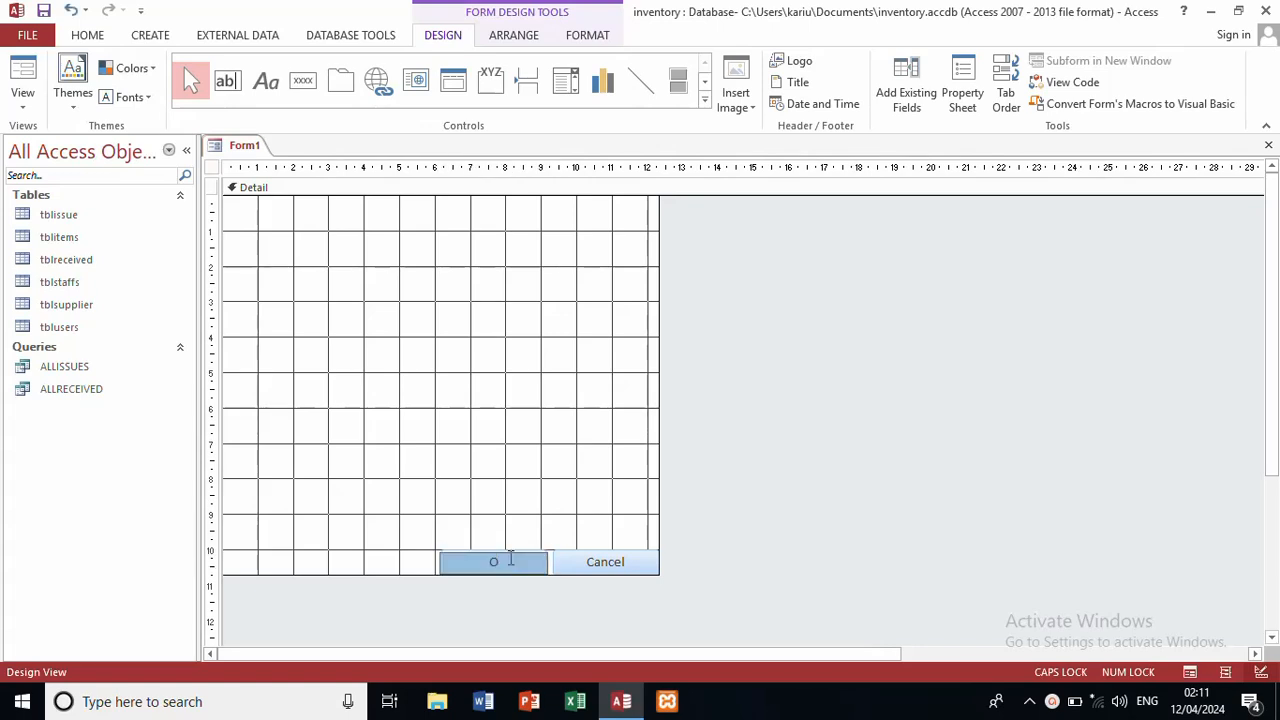
click(600, 566)
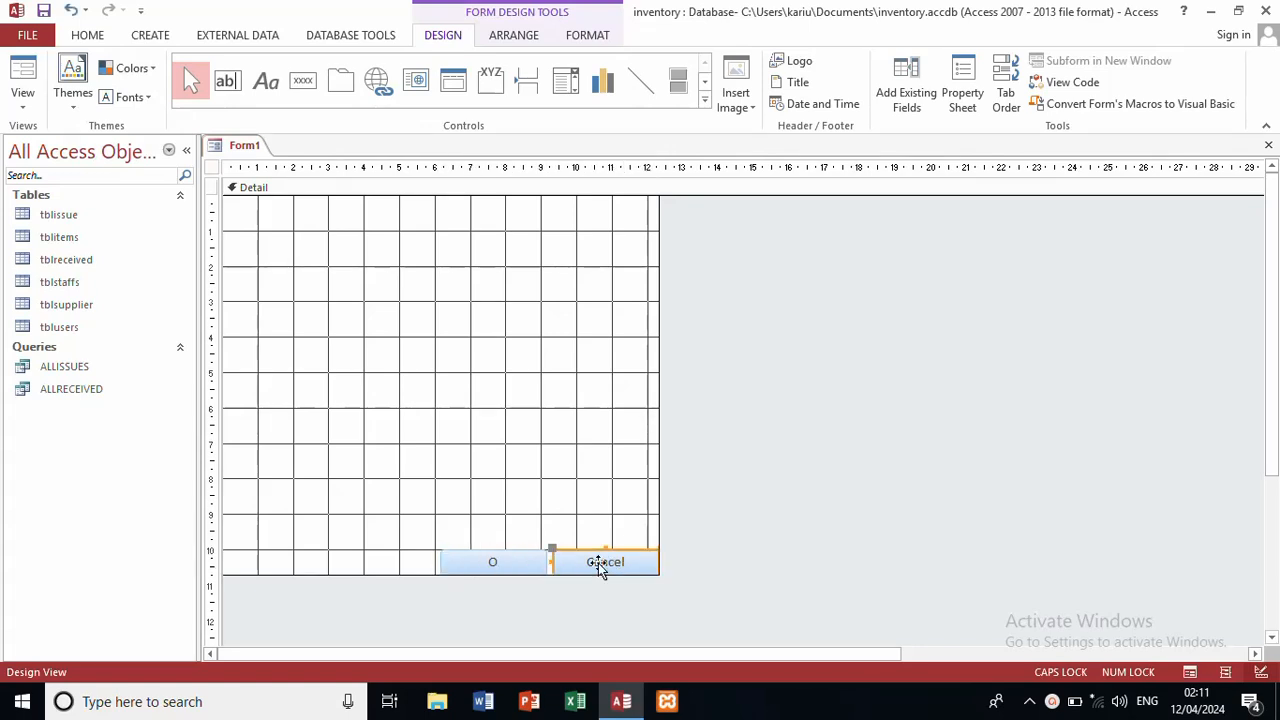
key(Delete)
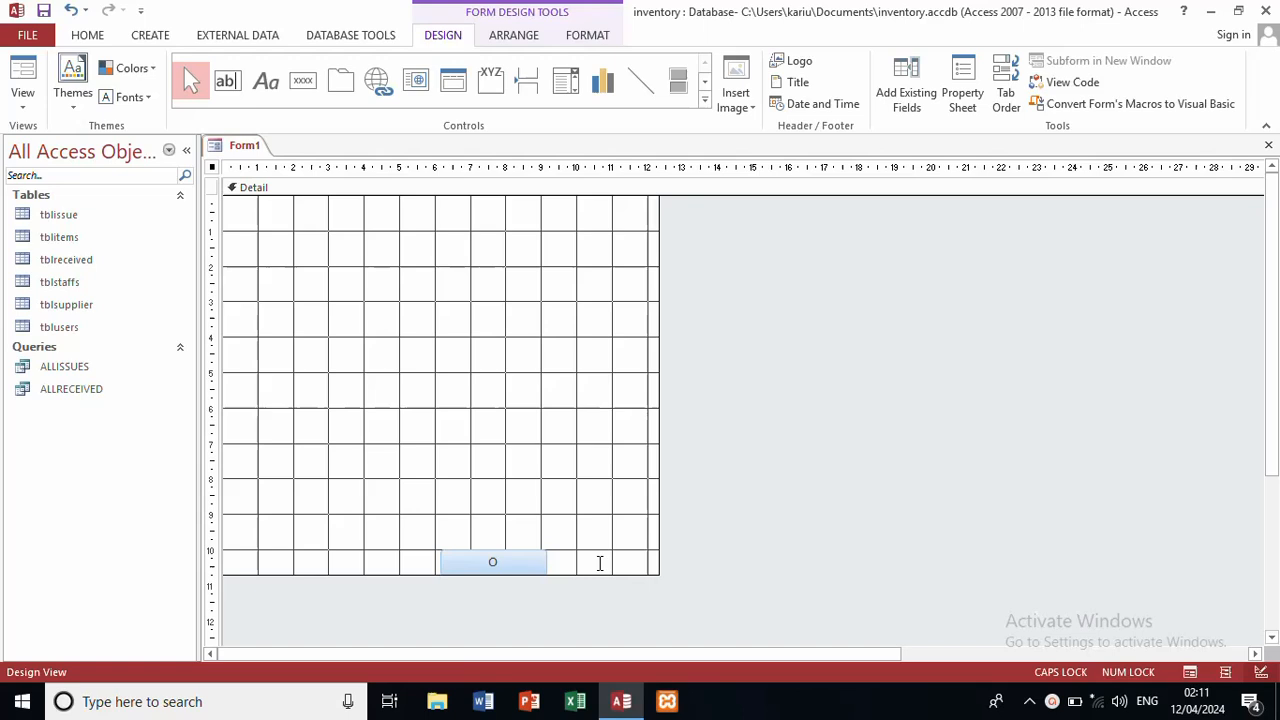
click(527, 562)
key(Delete)
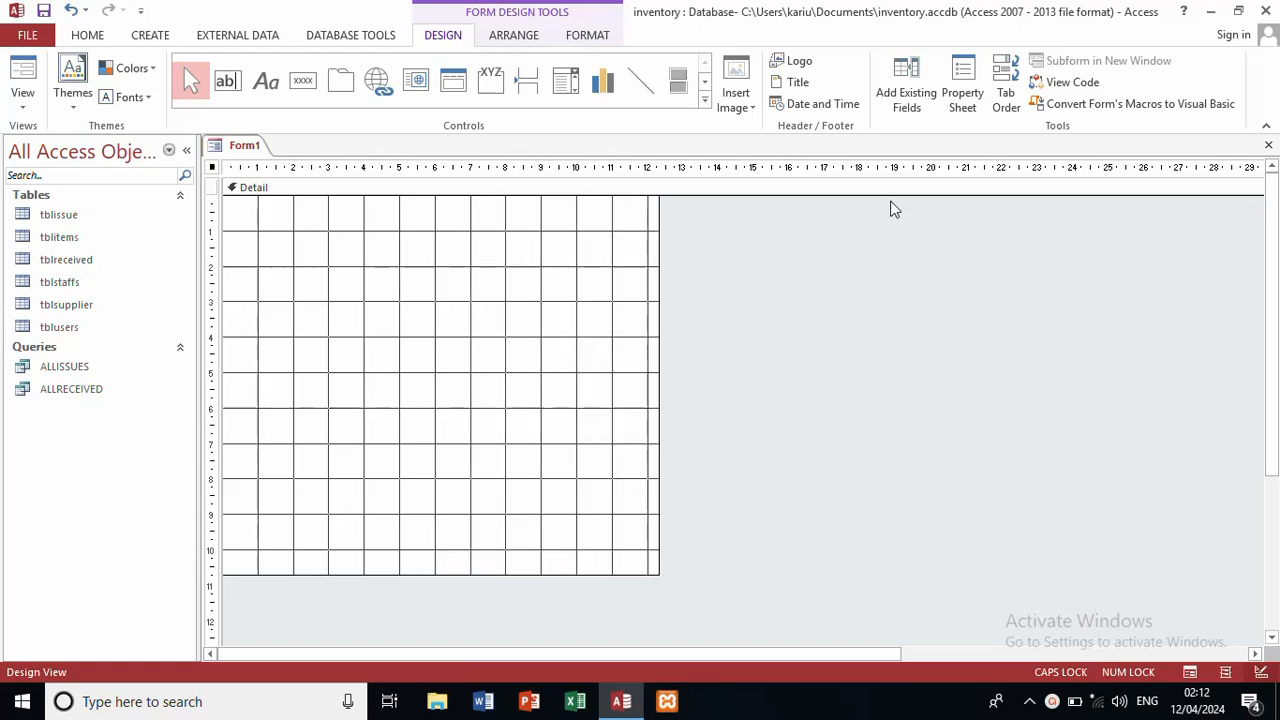
Step: Set the Detail section's Back Color to the orange Accent 2 theme colour
click(964, 104)
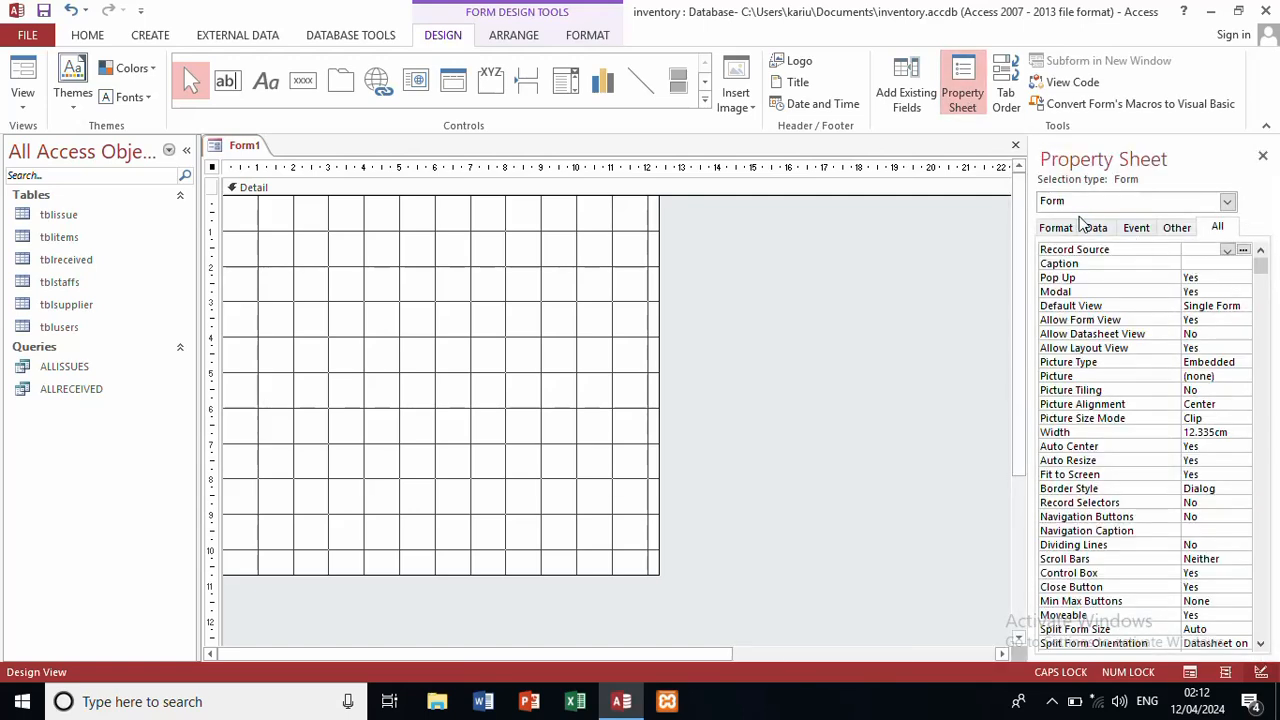
click(1062, 227)
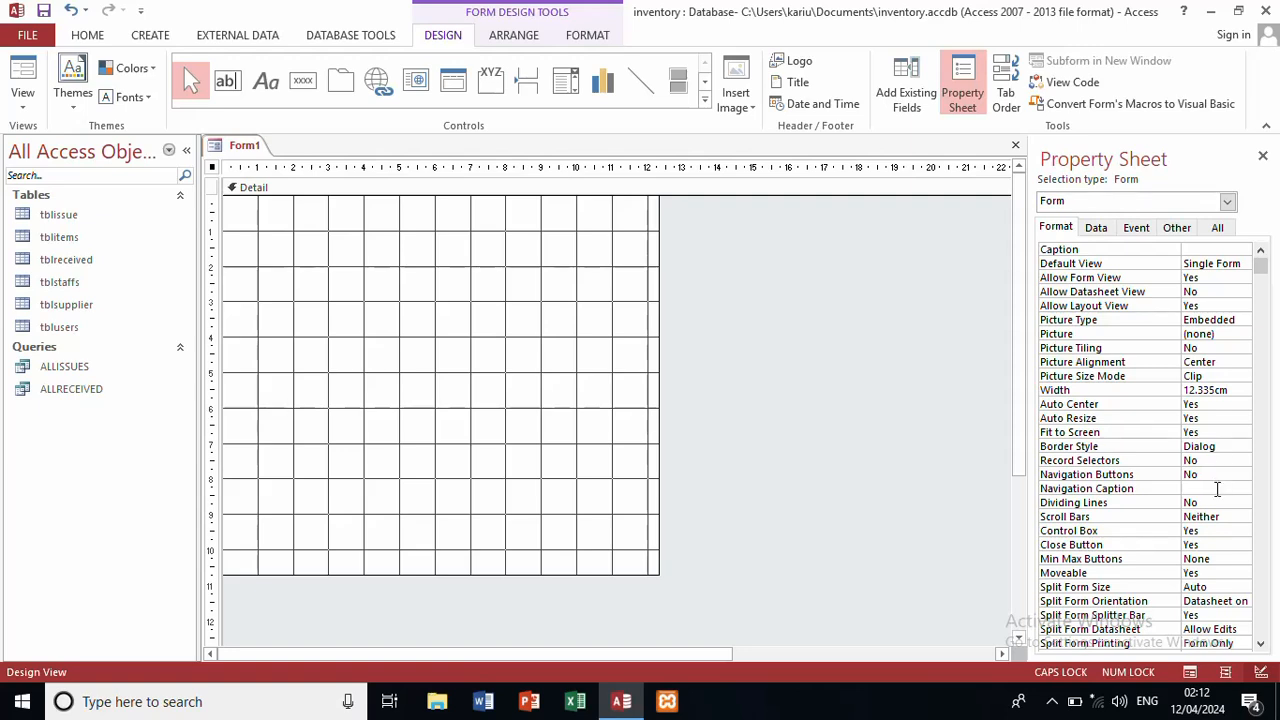
click(1217, 228)
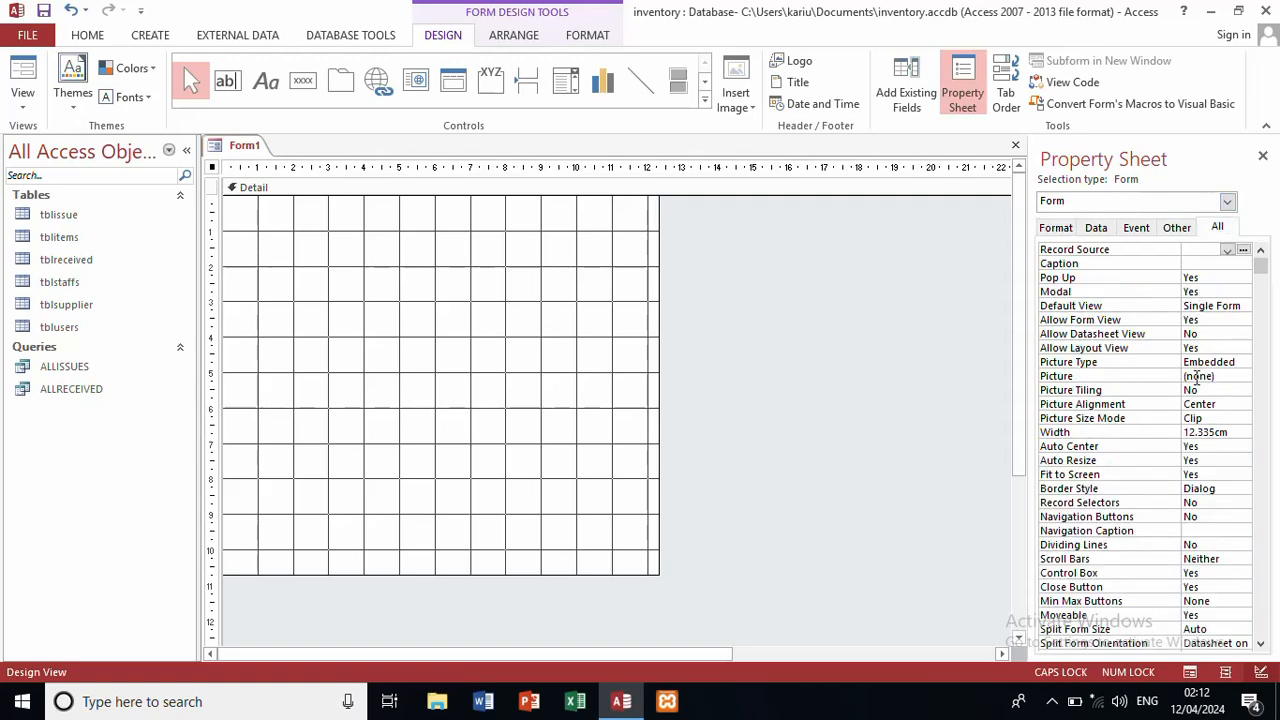
click(575, 363)
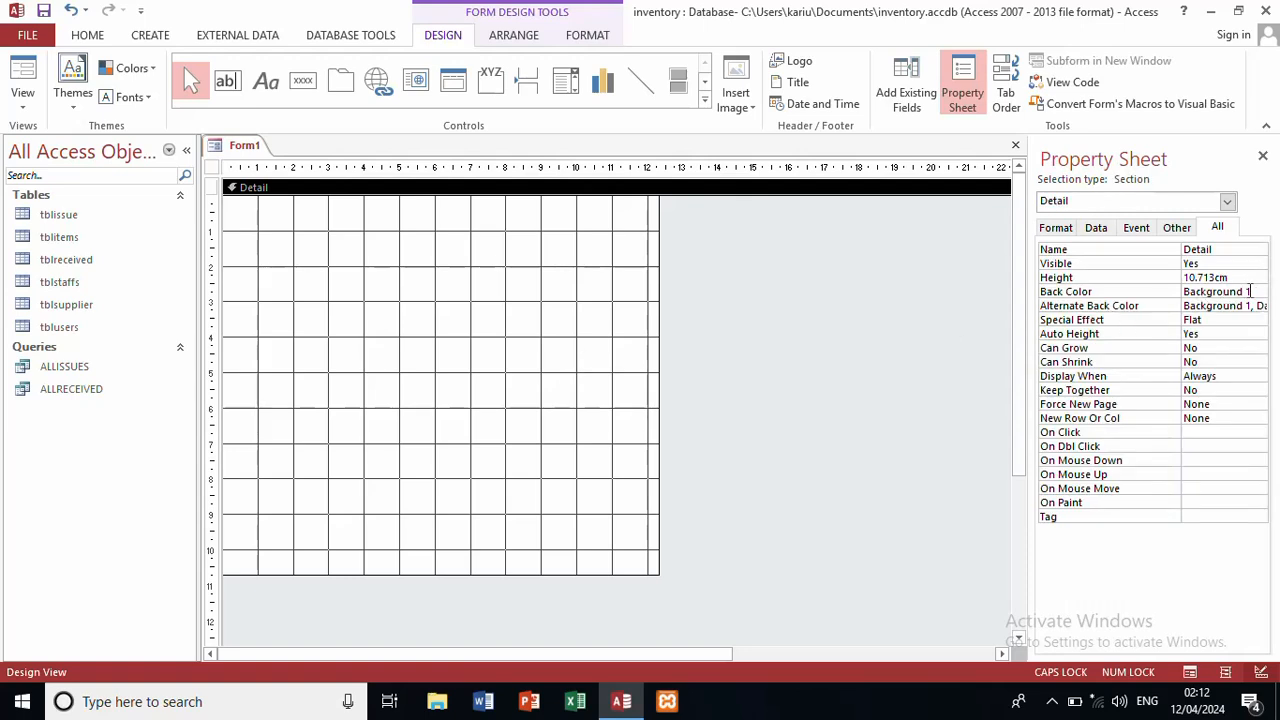
click(1246, 291)
click(1262, 292)
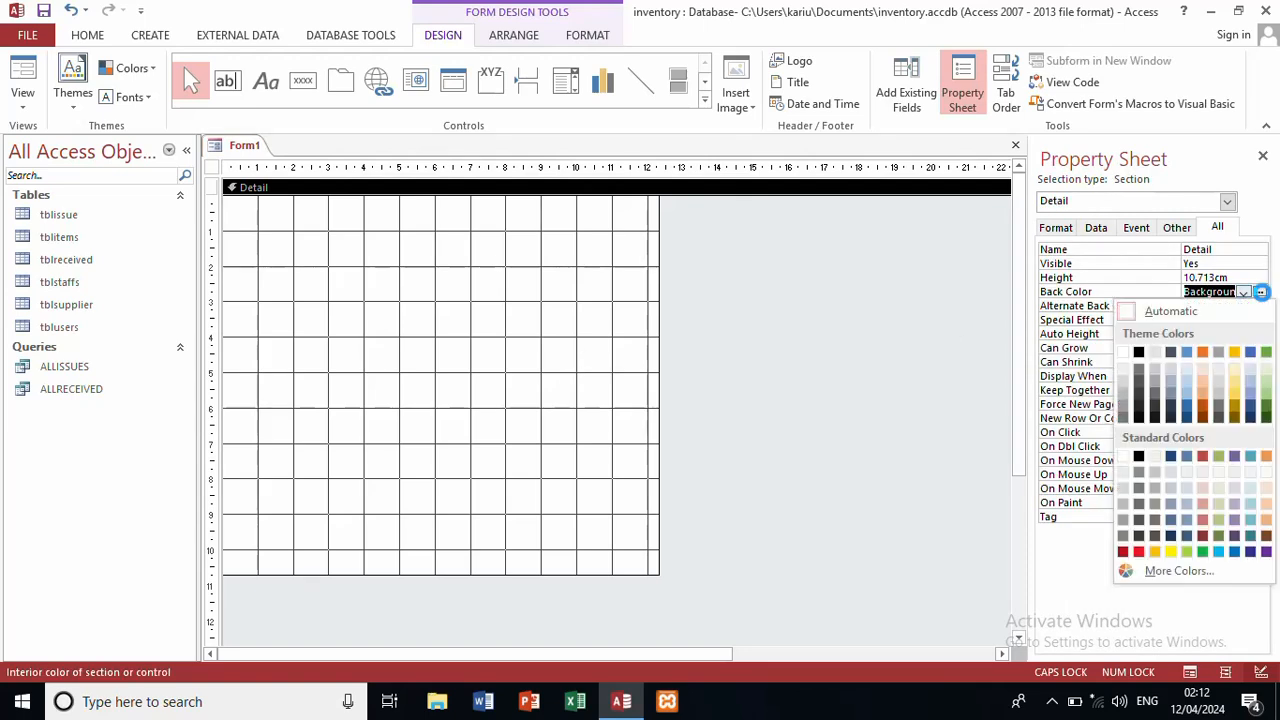
click(1206, 395)
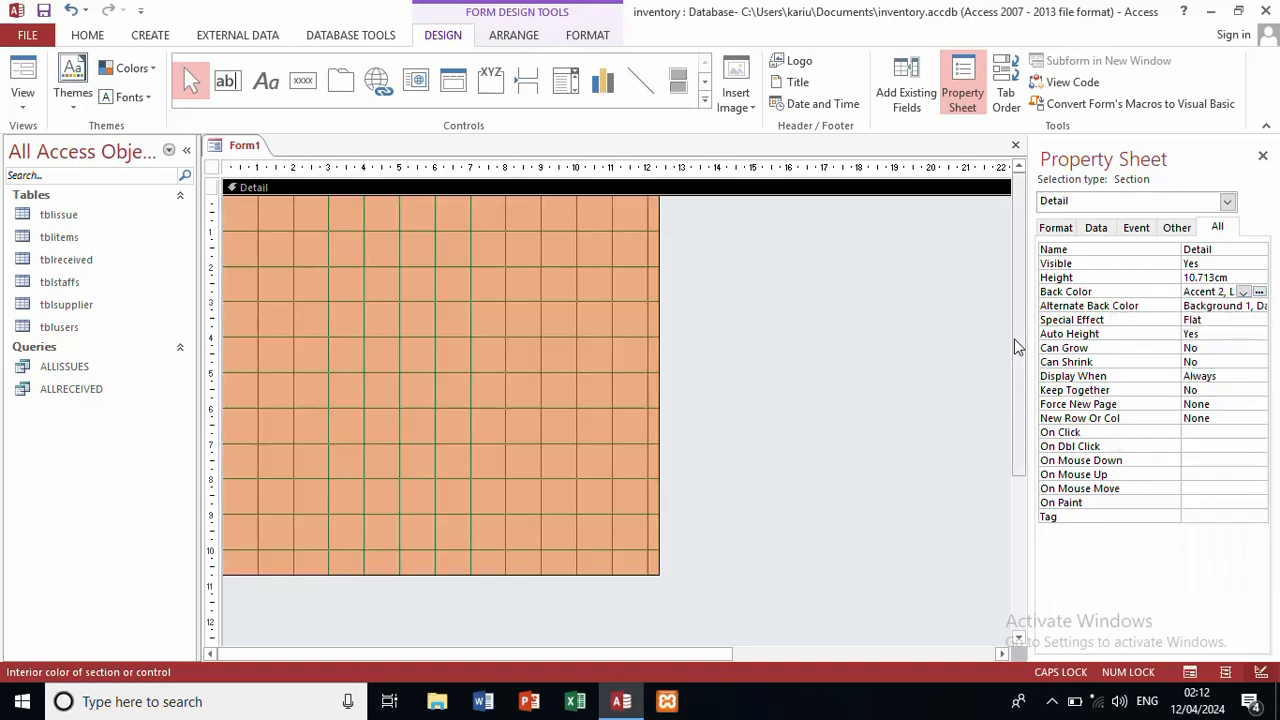
Step: Draw a command button at the bottom-left, captioned &SAVE NEW and named BTNSAVE
click(302, 83)
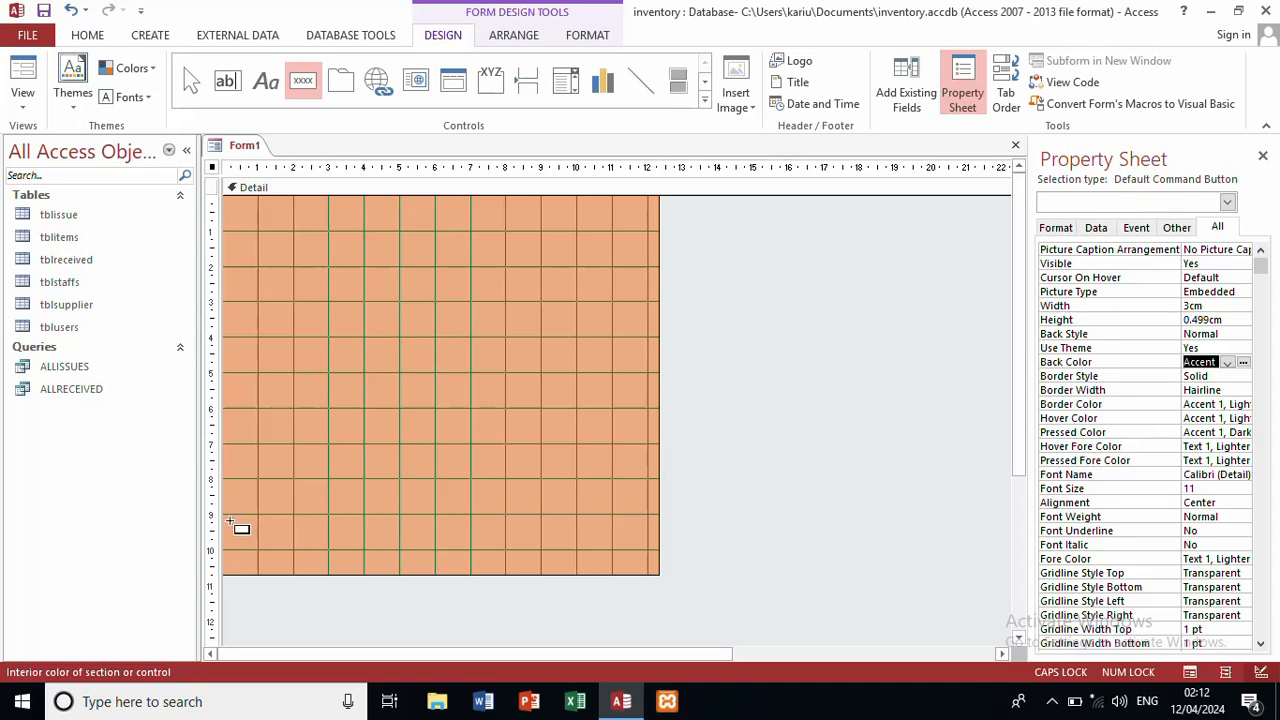
drag(230, 521, 319, 556)
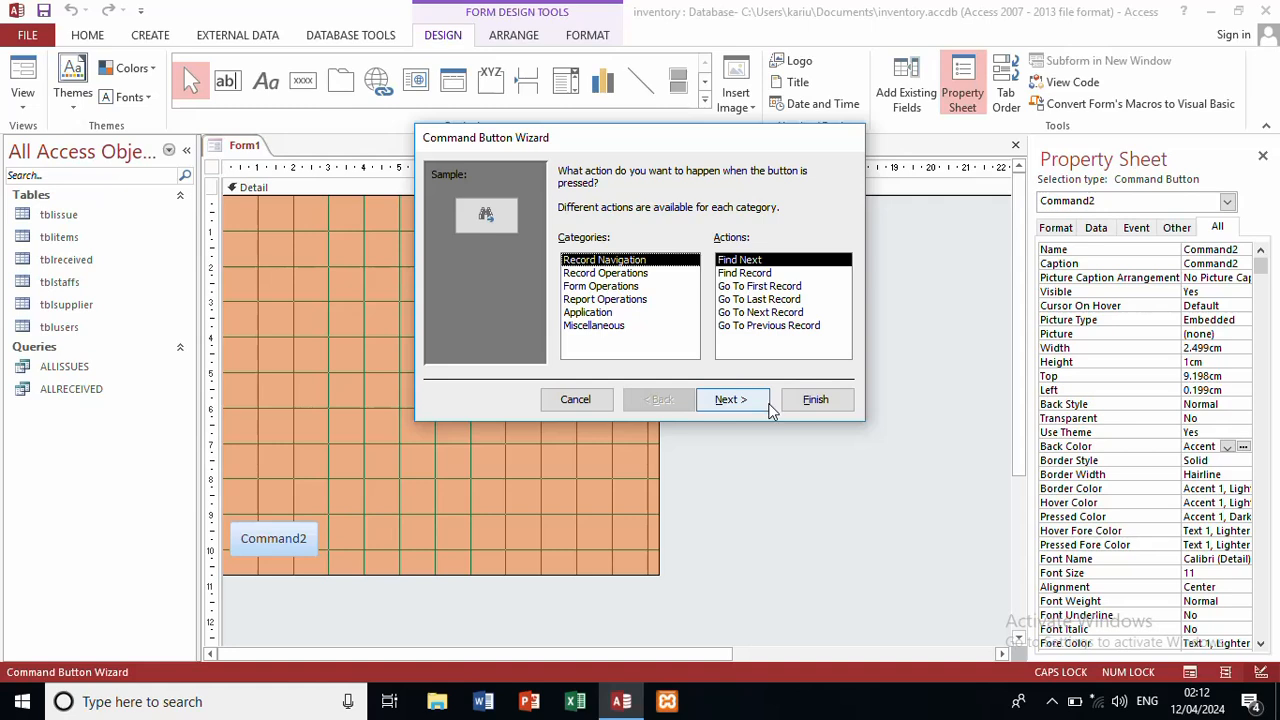
click(598, 401)
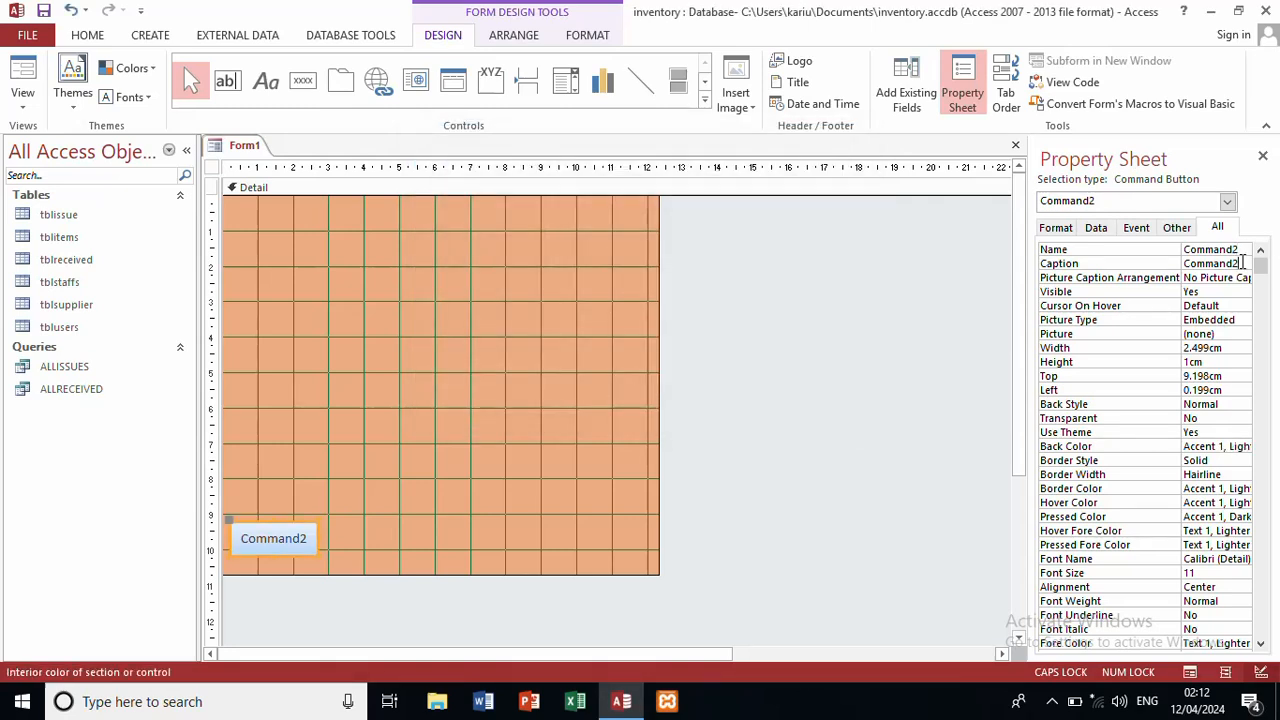
click(1243, 262)
key(BackSpace)
key(BackSpace)
key(BackSpace)
key(BackSpace)
key(BackSpace)
key(BackSpace)
key(BackSpace)
key(BackSpace)
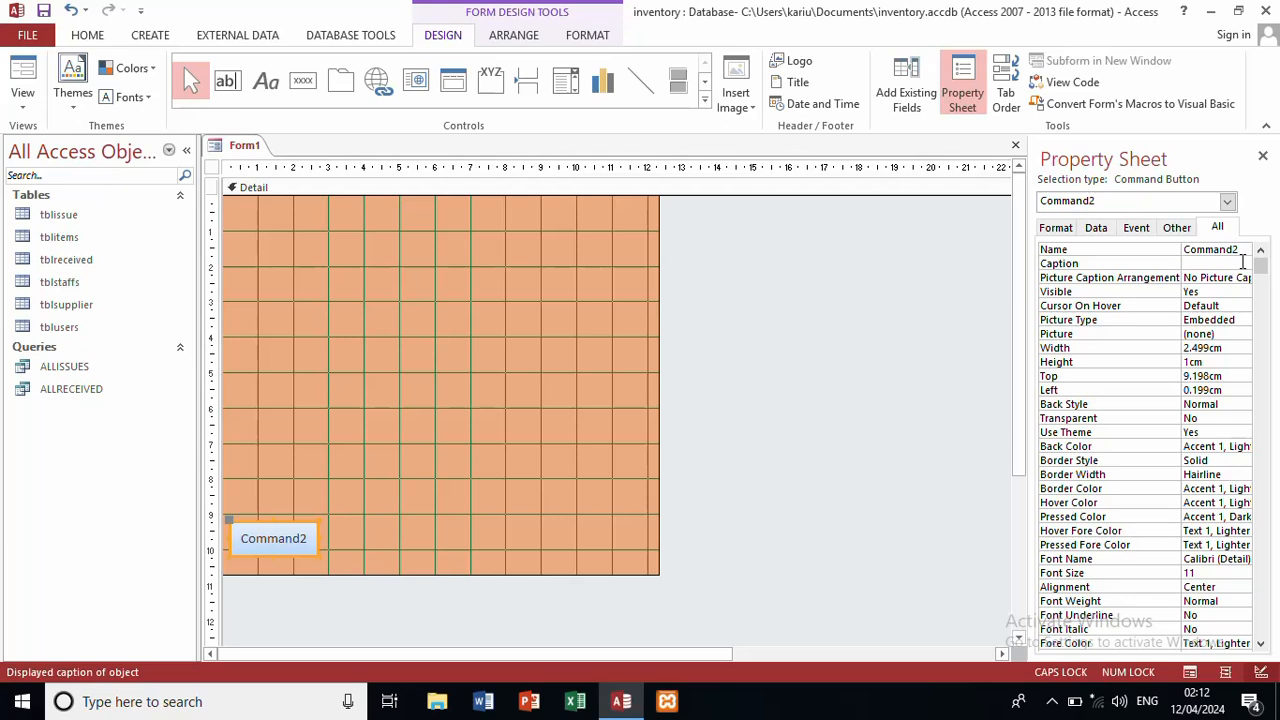
text(&SAVE NEW)
click(407, 567)
click(289, 545)
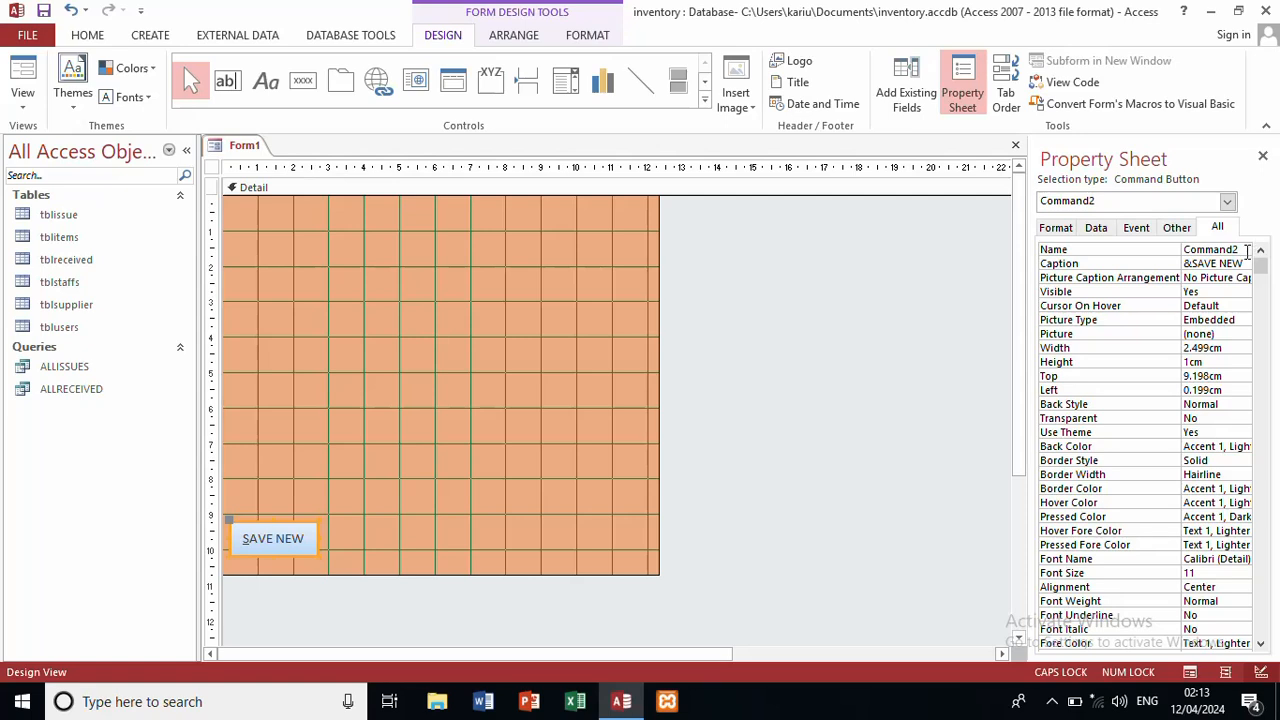
click(1245, 250)
key(BackSpace)
key(BackSpace)
key(BackSpace)
key(BackSpace)
key(BackSpace)
key(BackSpace)
key(BackSpace)
key(BackSpace)
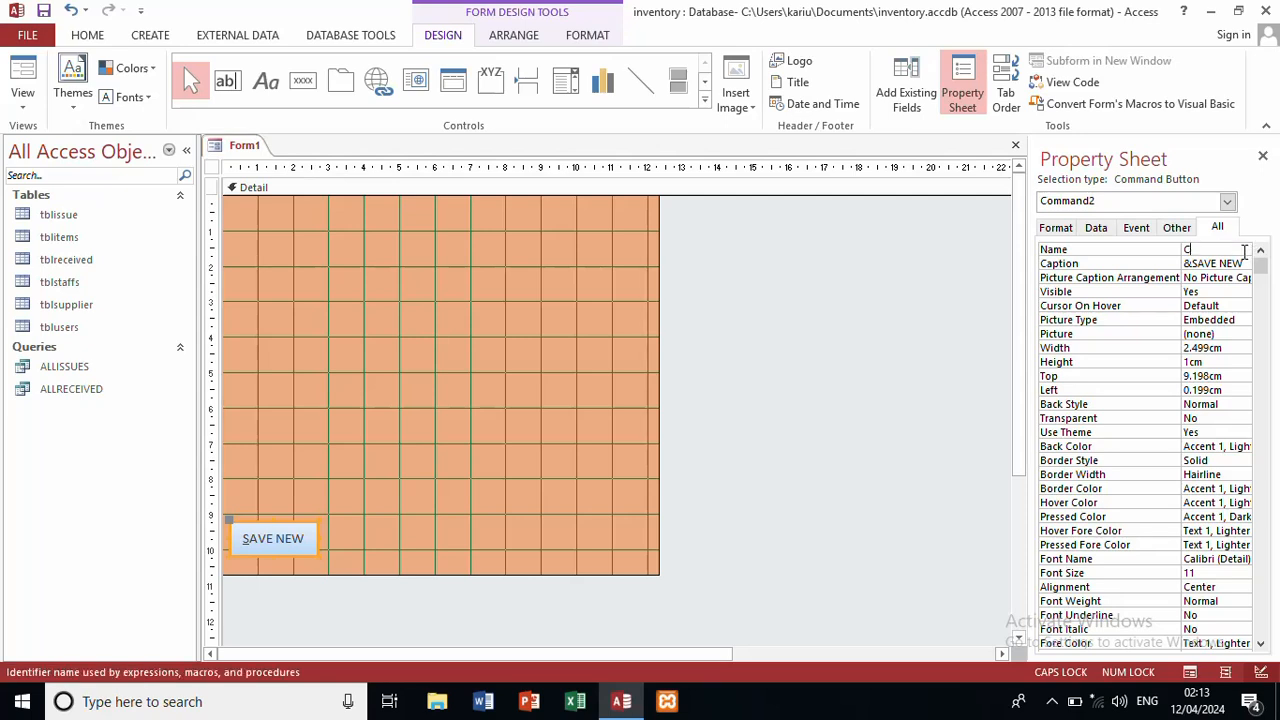
text(BTNSAVE)
Step: Copy the SAVE NEW button and place the duplicate to its right
click(423, 549)
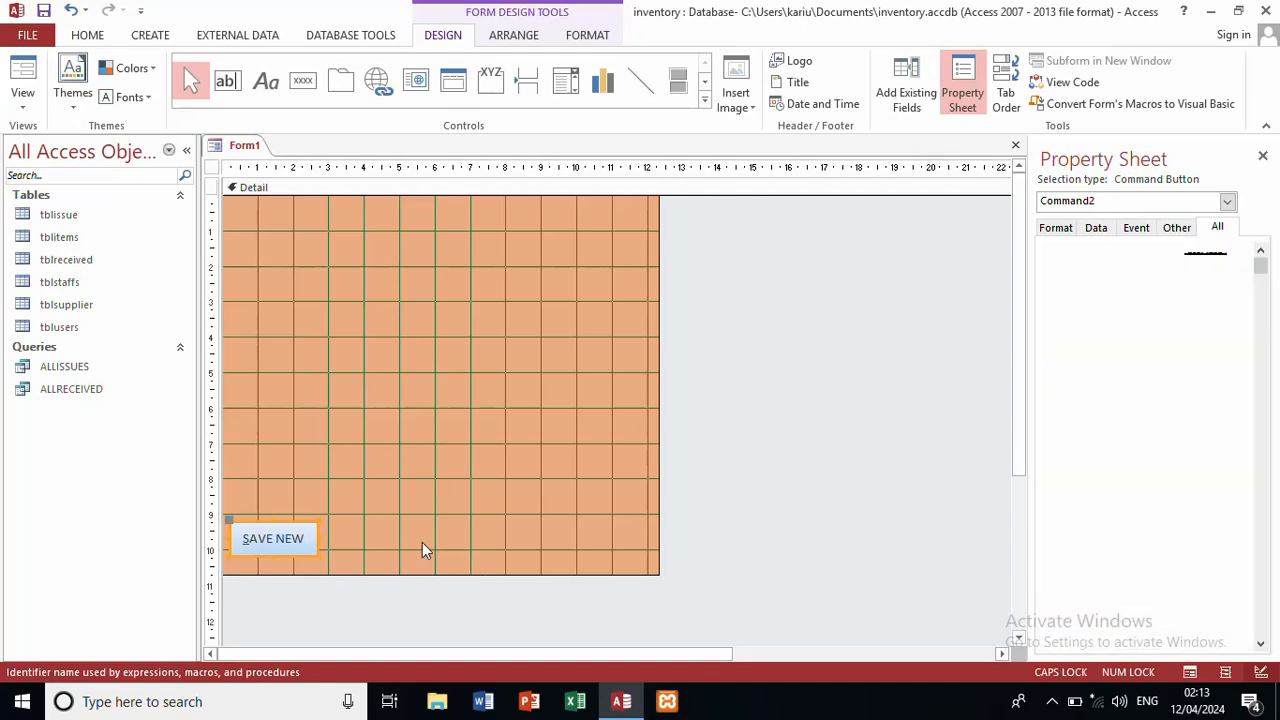
click(285, 548)
key(ctrl+c)
key(ctrl+v)
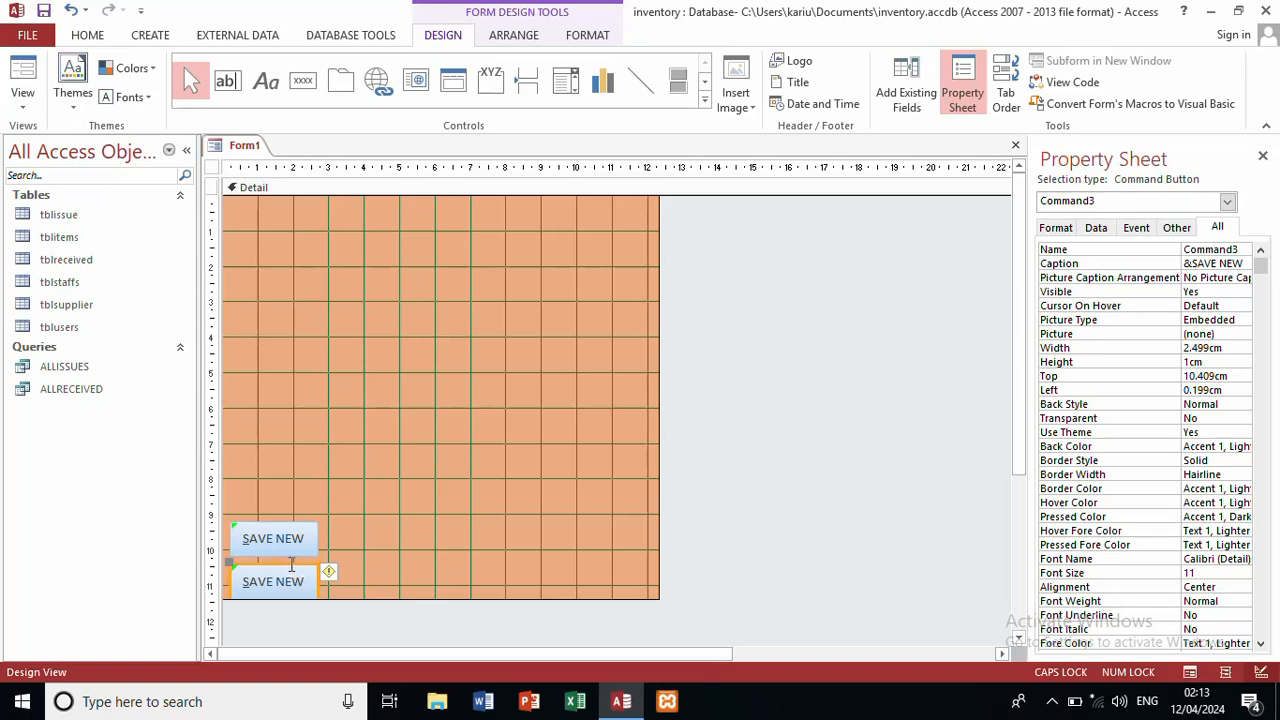
drag(289, 567, 396, 518)
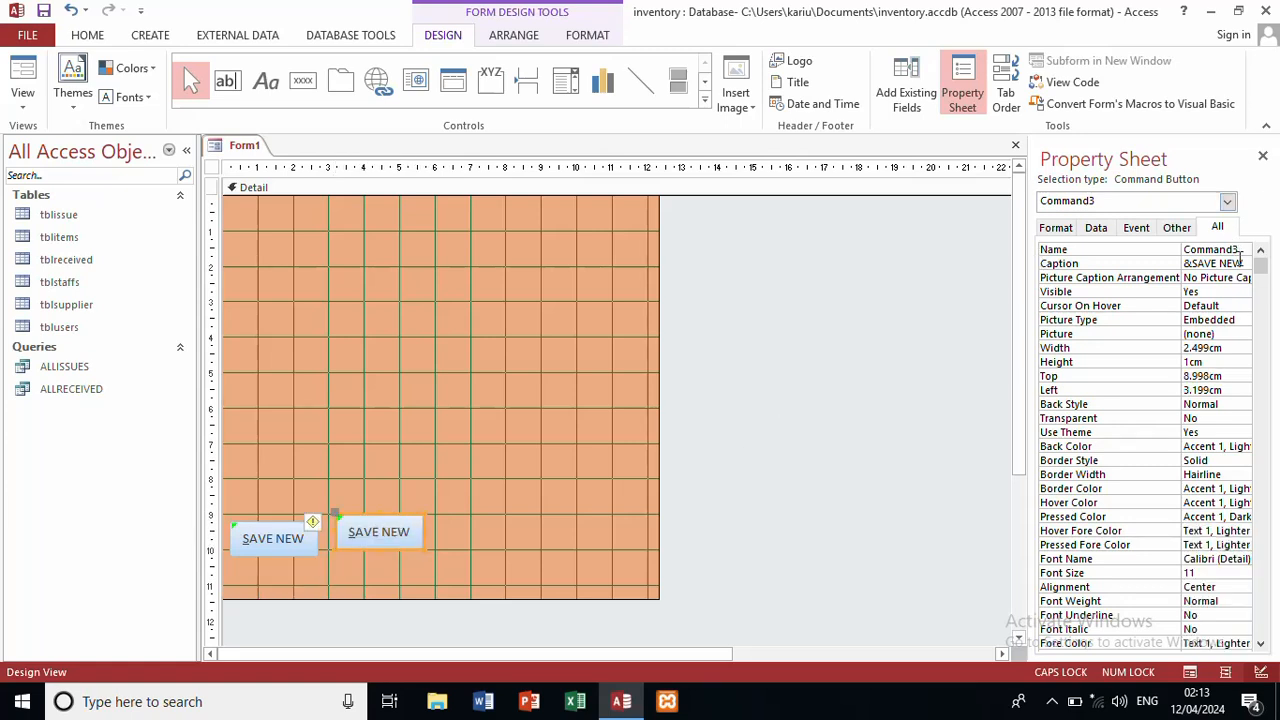
Step: Caption the copied button EDIT and rename it BTNEDIT
click(1243, 264)
key(BackSpace)
key(BackSpace)
key(BackSpace)
key(BackSpace)
key(BackSpace)
key(BackSpace)
key(BackSpace)
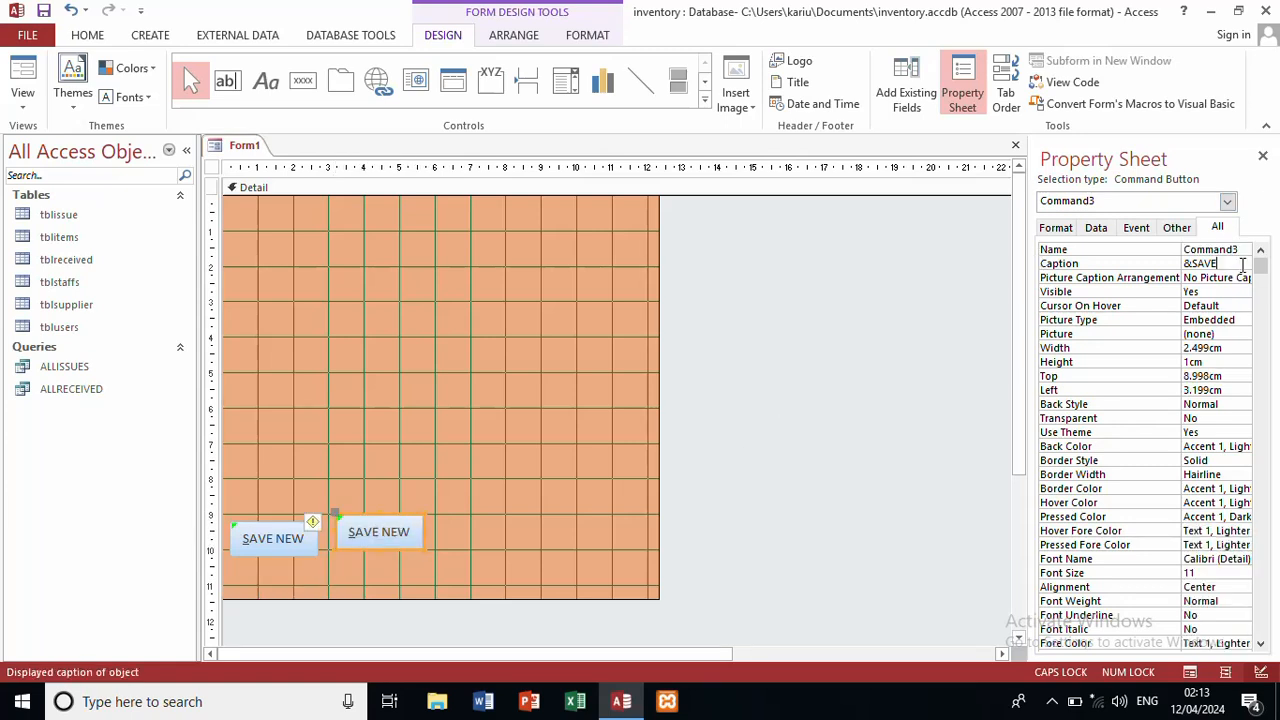
key(BackSpace)
text(EDIT)
click(1241, 250)
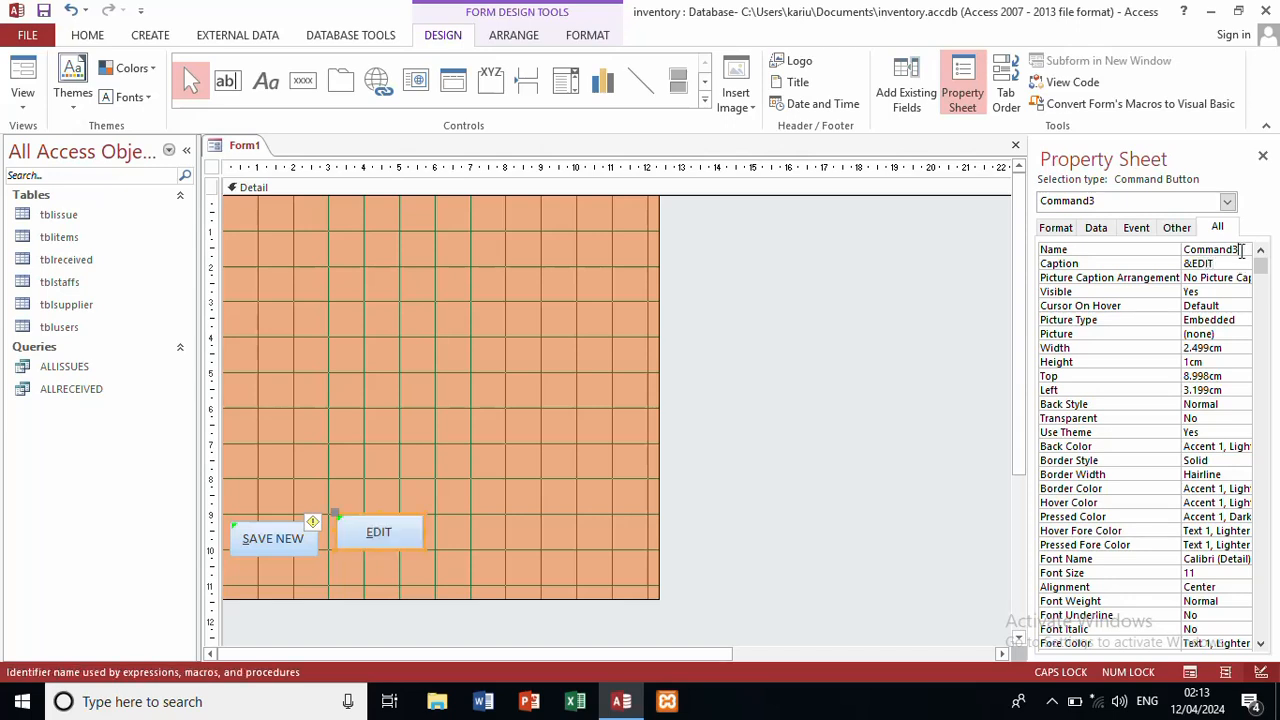
key(BackSpace)
key(BackSpace)
key(BackSpace)
key(BackSpace)
key(BackSpace)
text(BTNEDIT)
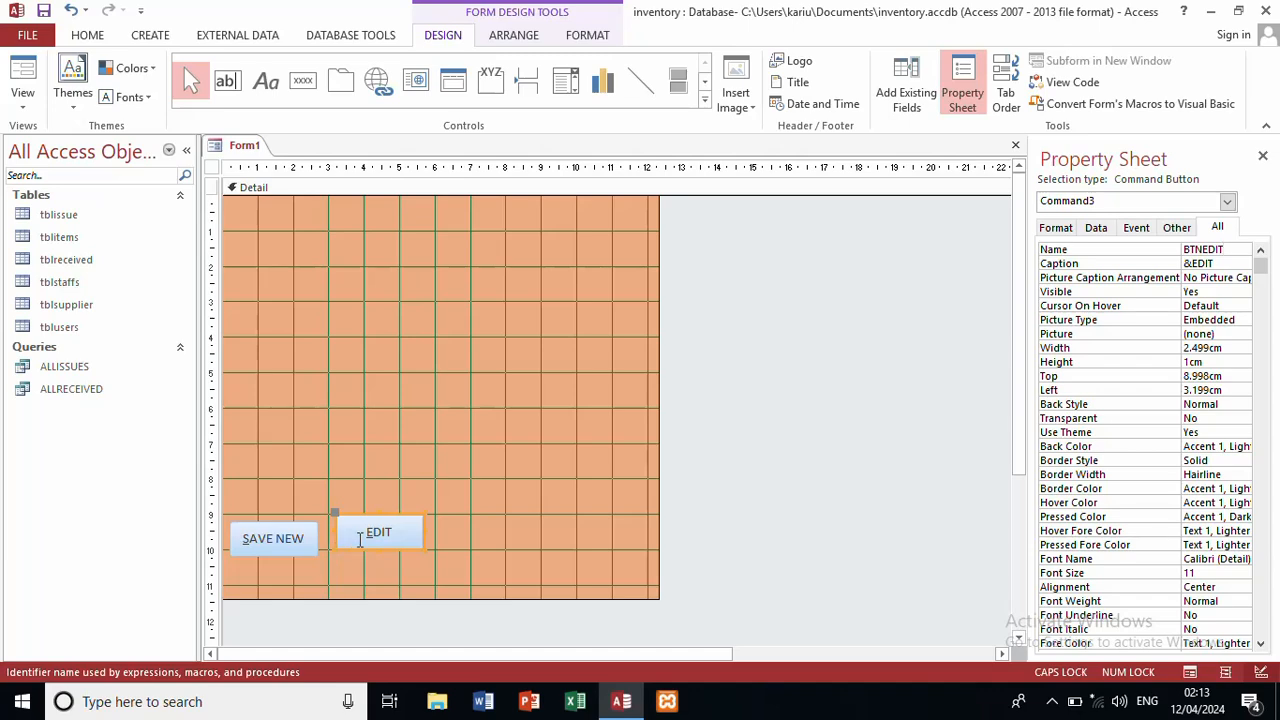
click(398, 555)
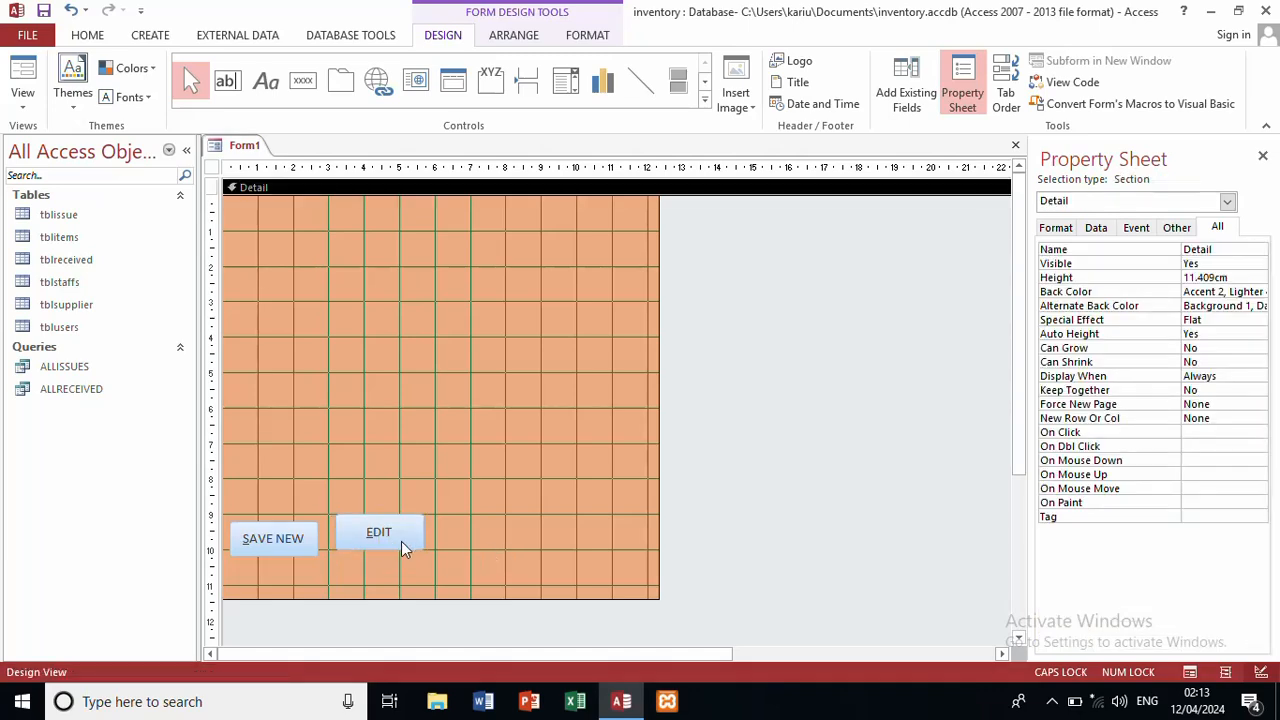
click(400, 546)
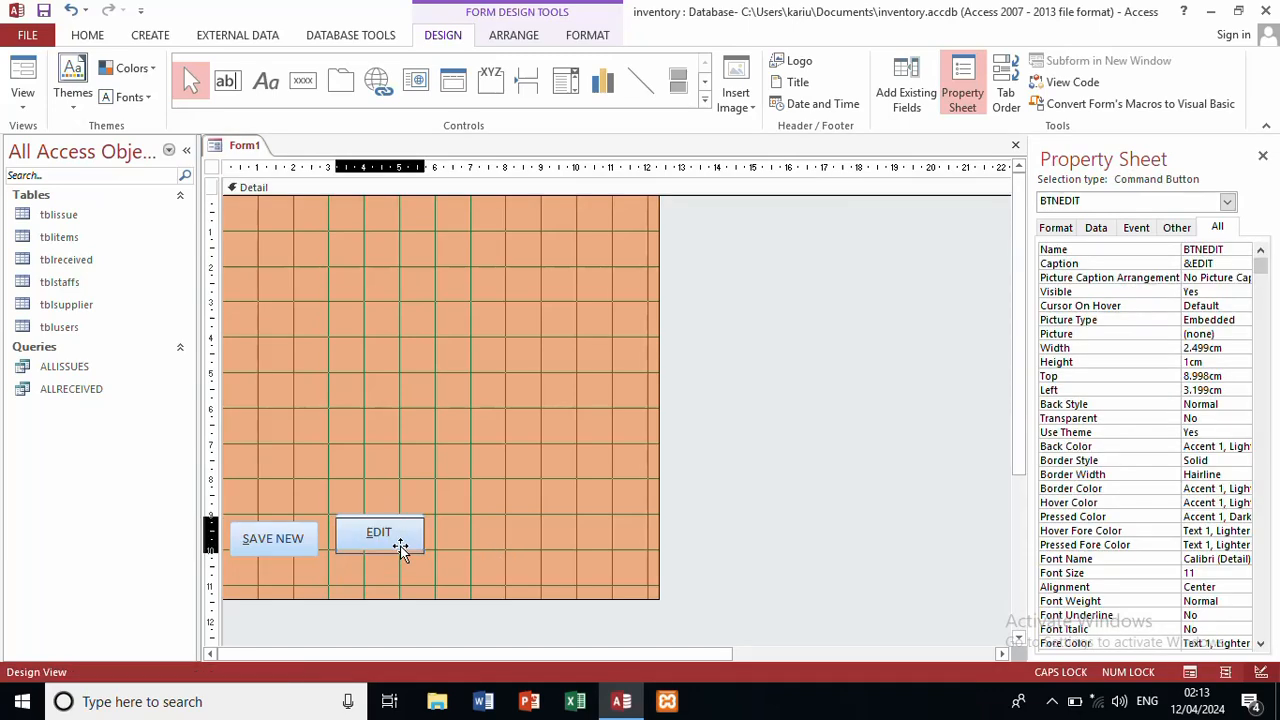
click(539, 549)
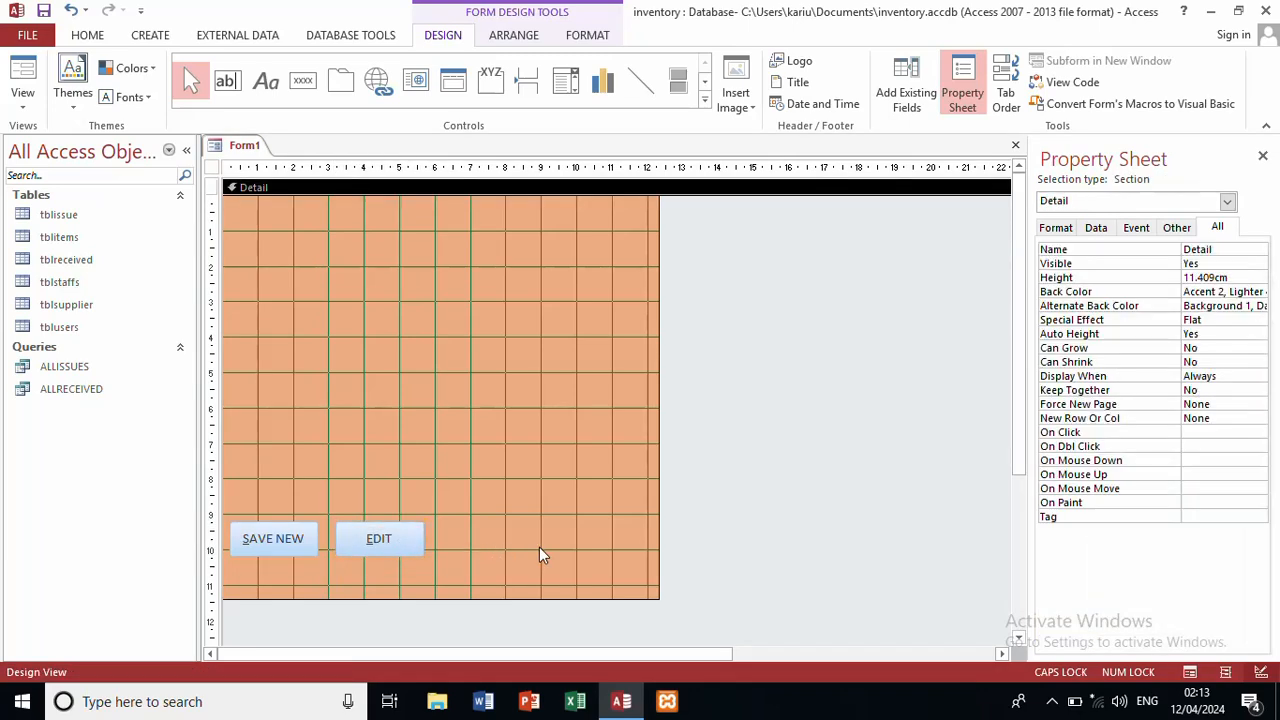
Step: Draw a text box near the top-left of the form and clear its Text4 label
click(224, 82)
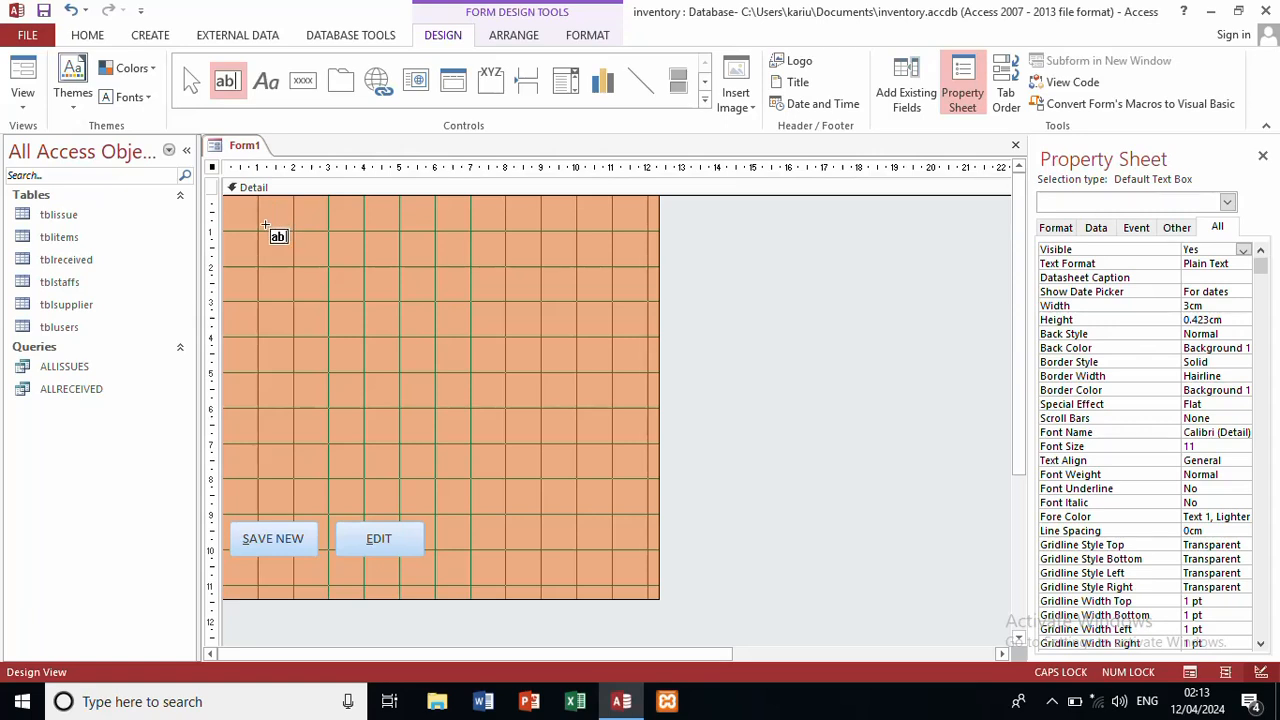
drag(250, 236, 384, 261)
drag(397, 260, 415, 261)
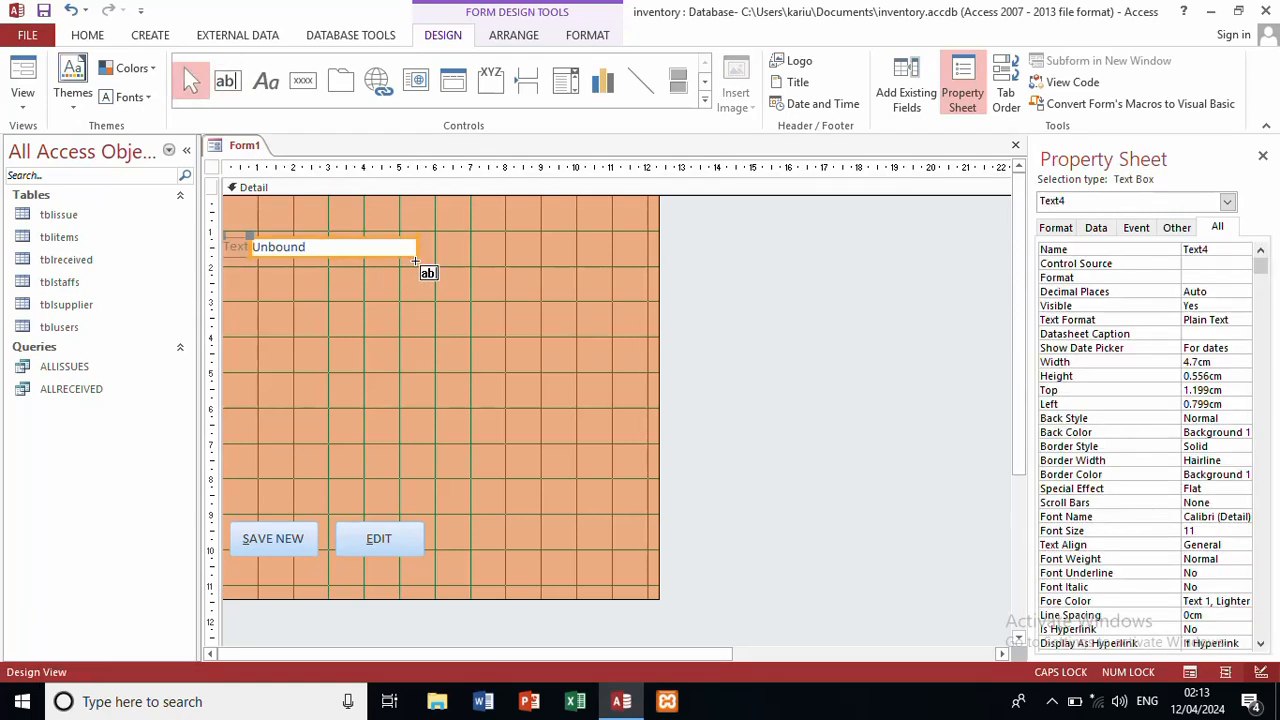
click(247, 249)
click(252, 247)
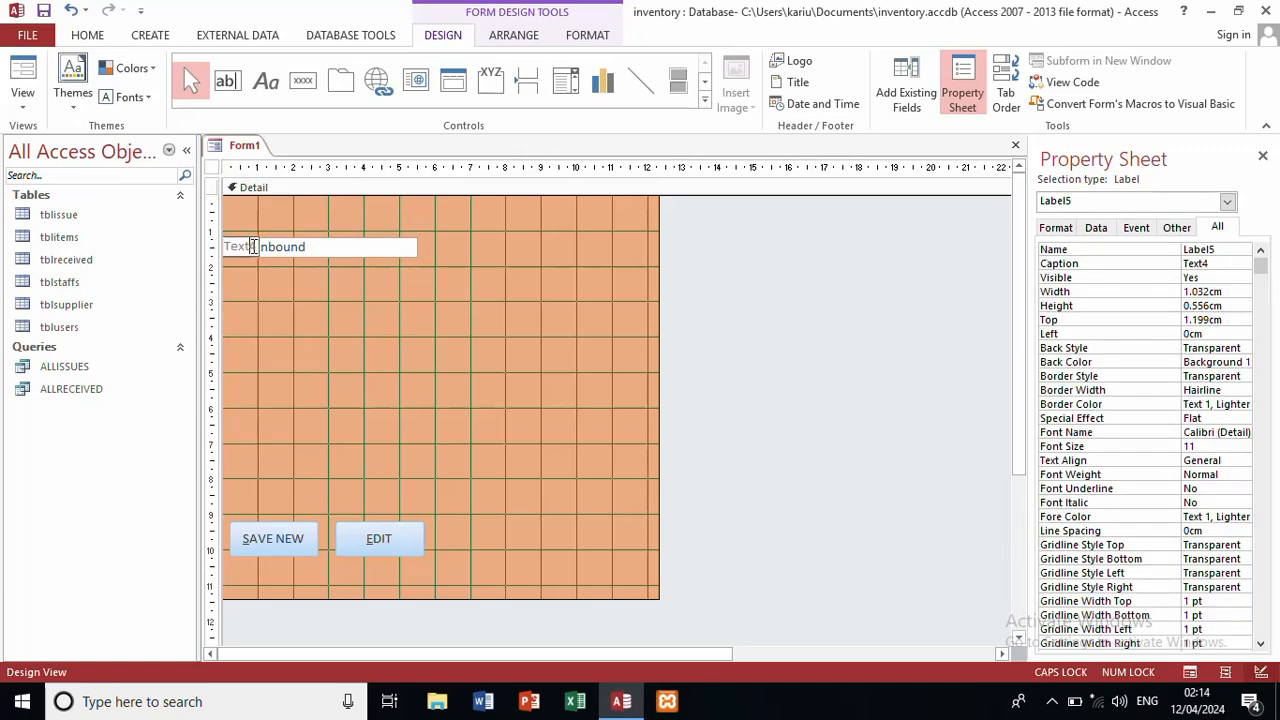
key(BackSpace)
key(BackSpace)
key(BackSpace)
key(BackSpace)
key(BackSpace)
click(319, 297)
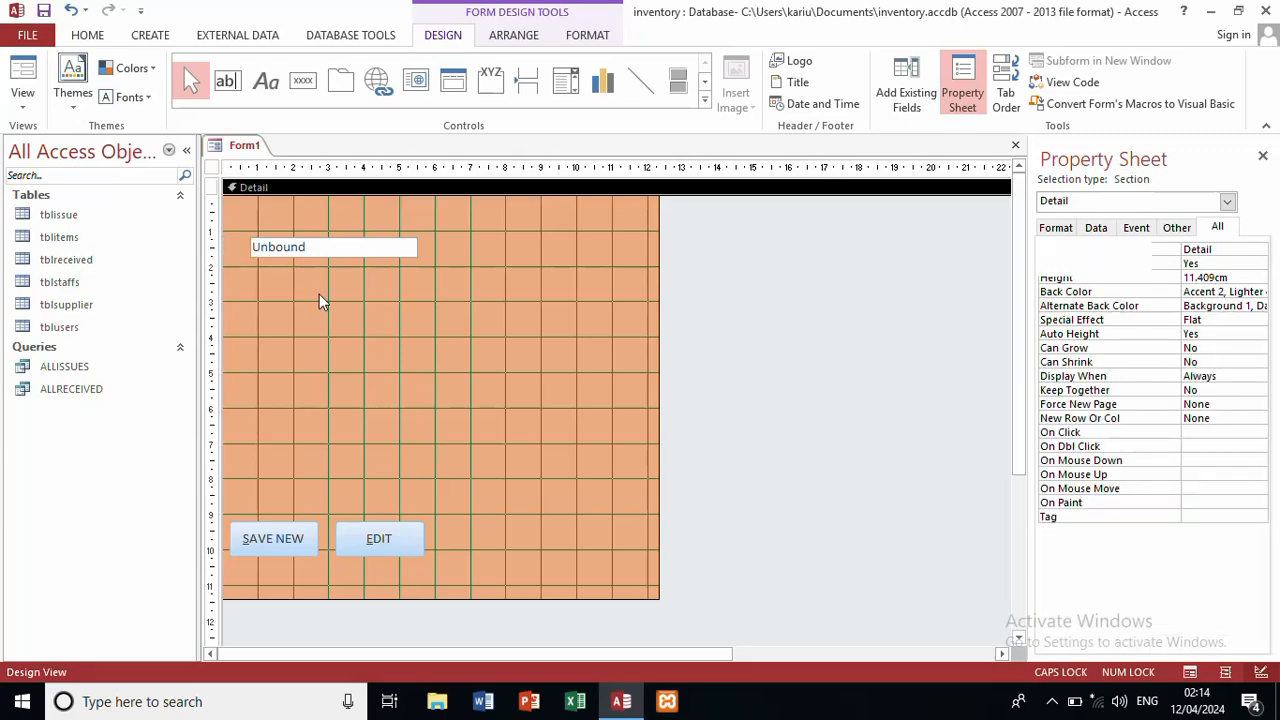
Step: Caption the label 'Item Id' and nudge it slightly upward
click(265, 83)
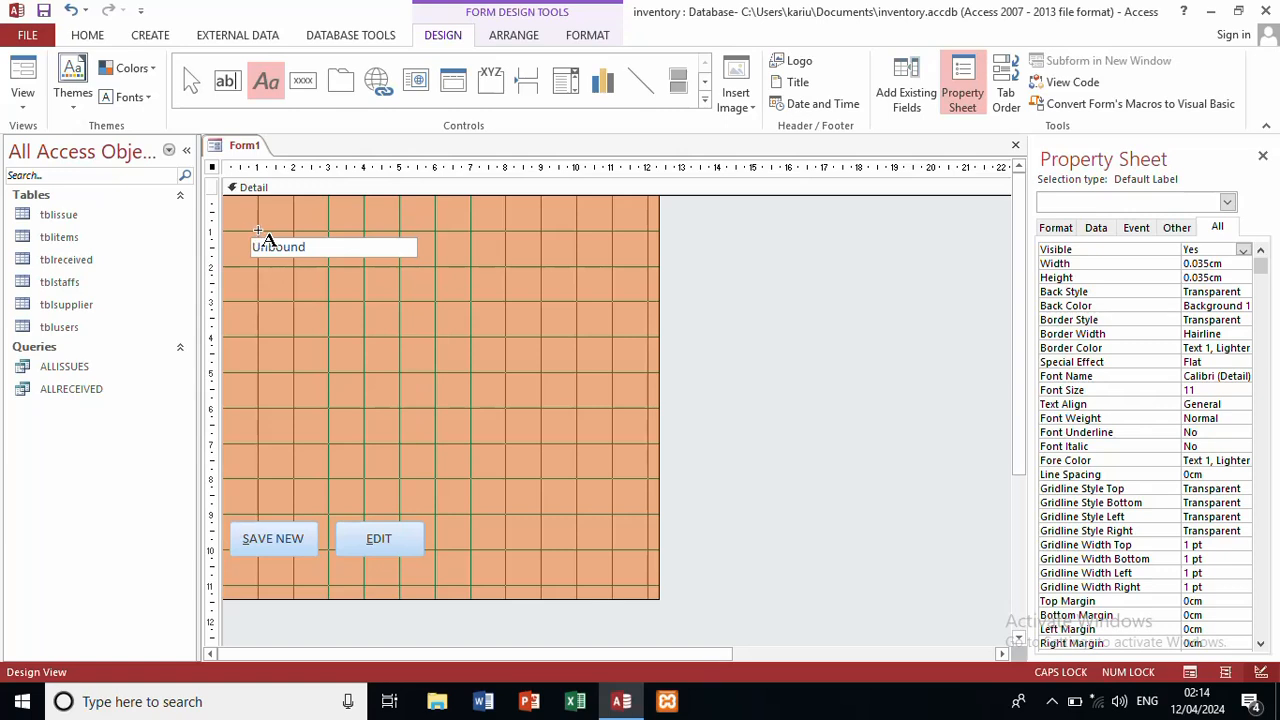
key(Escape)
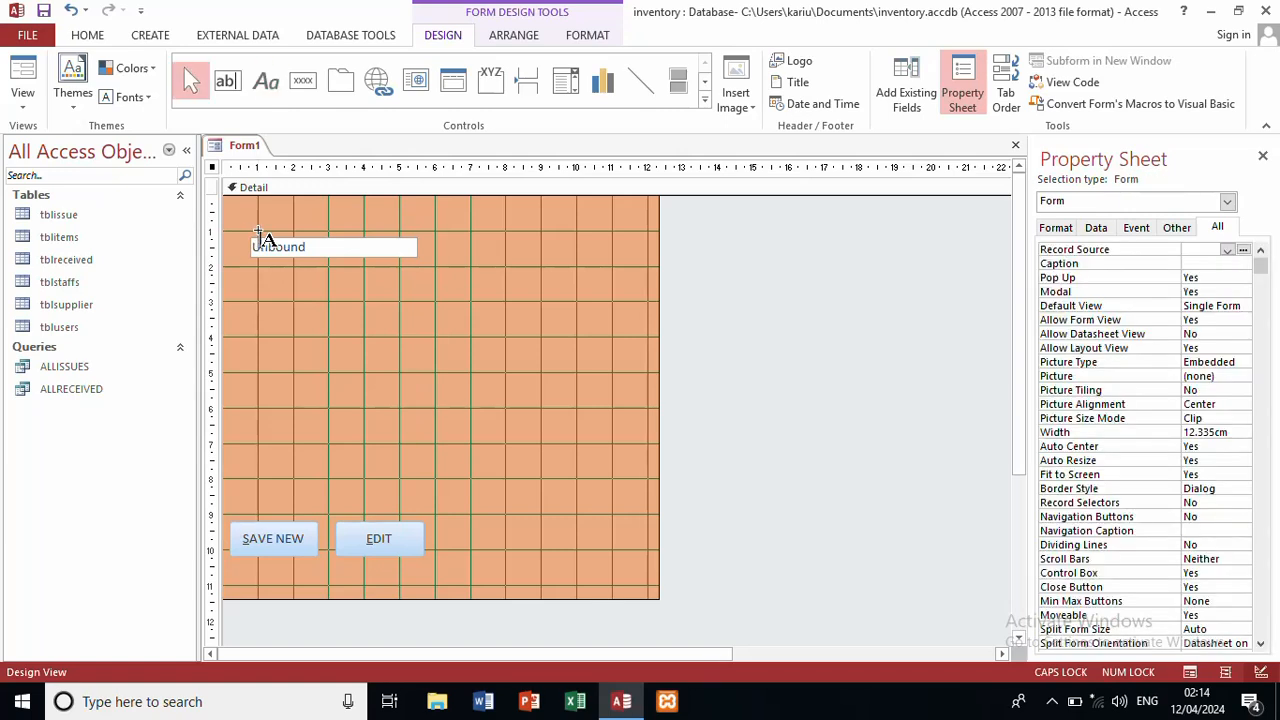
key(Caps_Lock)
text(Item)
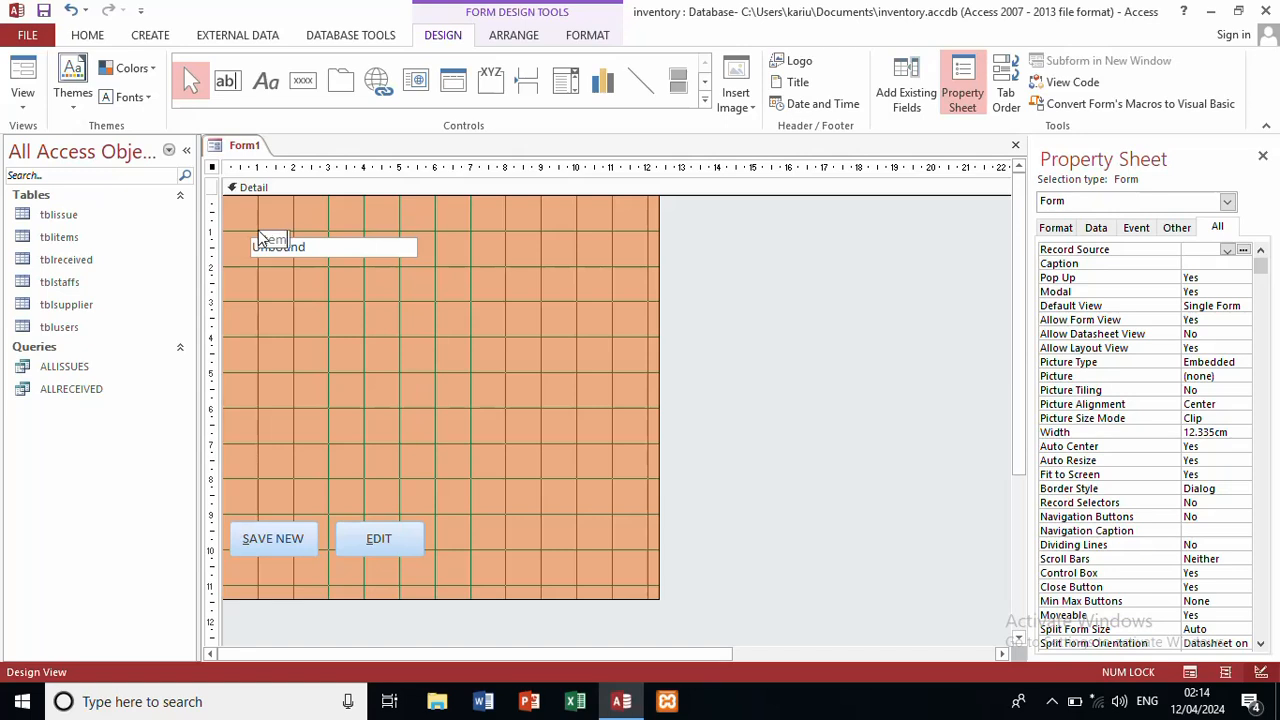
text( N)
key(BackSpace)
key(BackSpace)
text(Id)
click(404, 342)
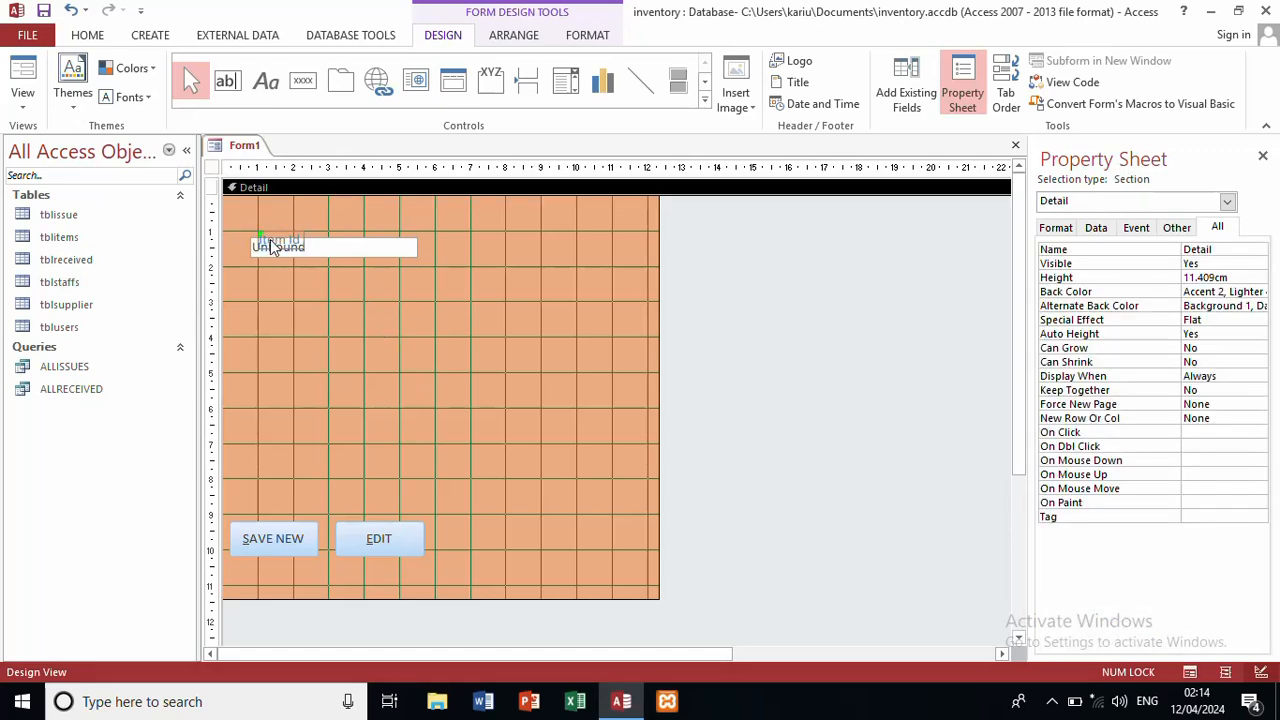
drag(272, 247, 257, 222)
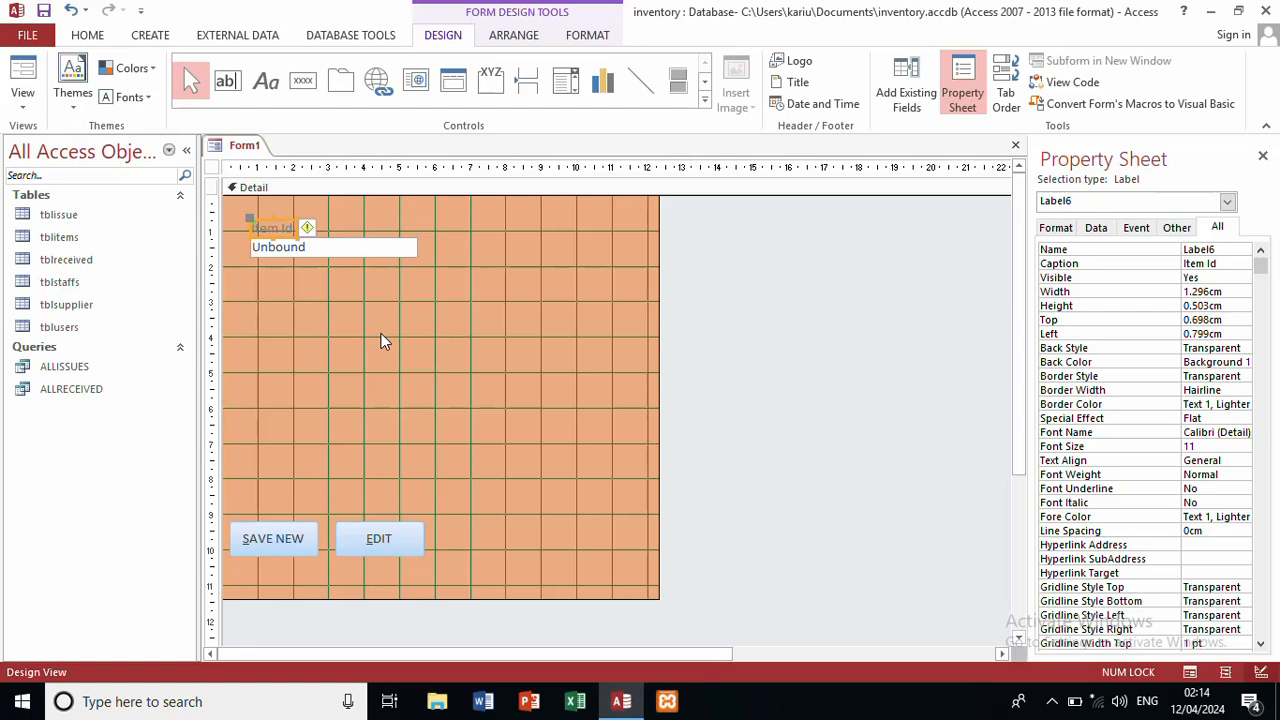
Step: Set the Item Id label and text box to Times New Roman, size 12
drag(381, 335, 268, 222)
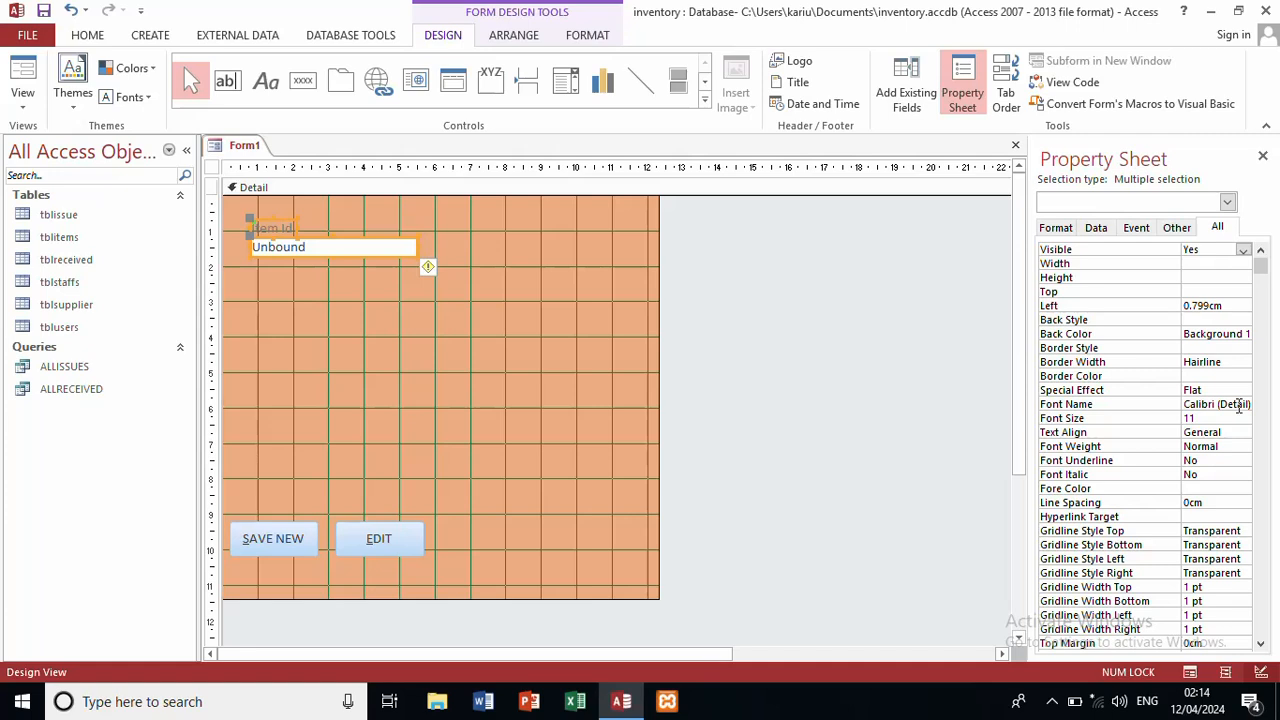
click(1243, 405)
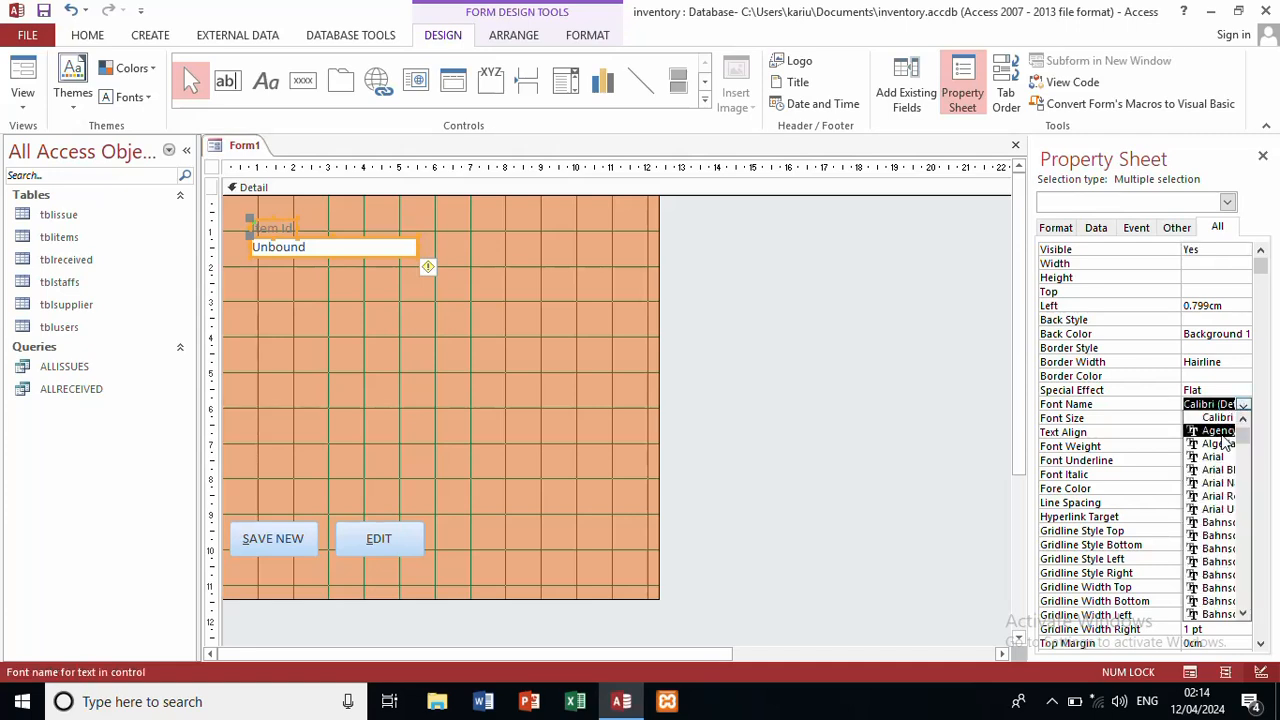
text(times New)
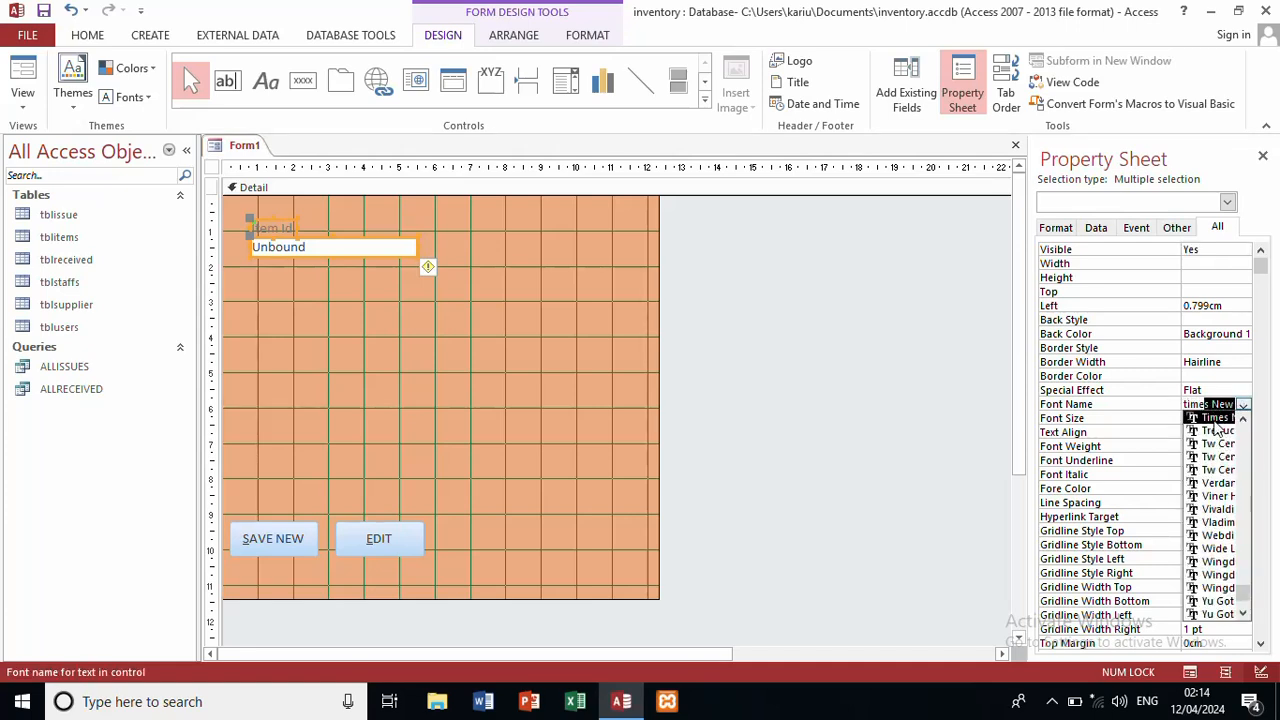
click(1219, 418)
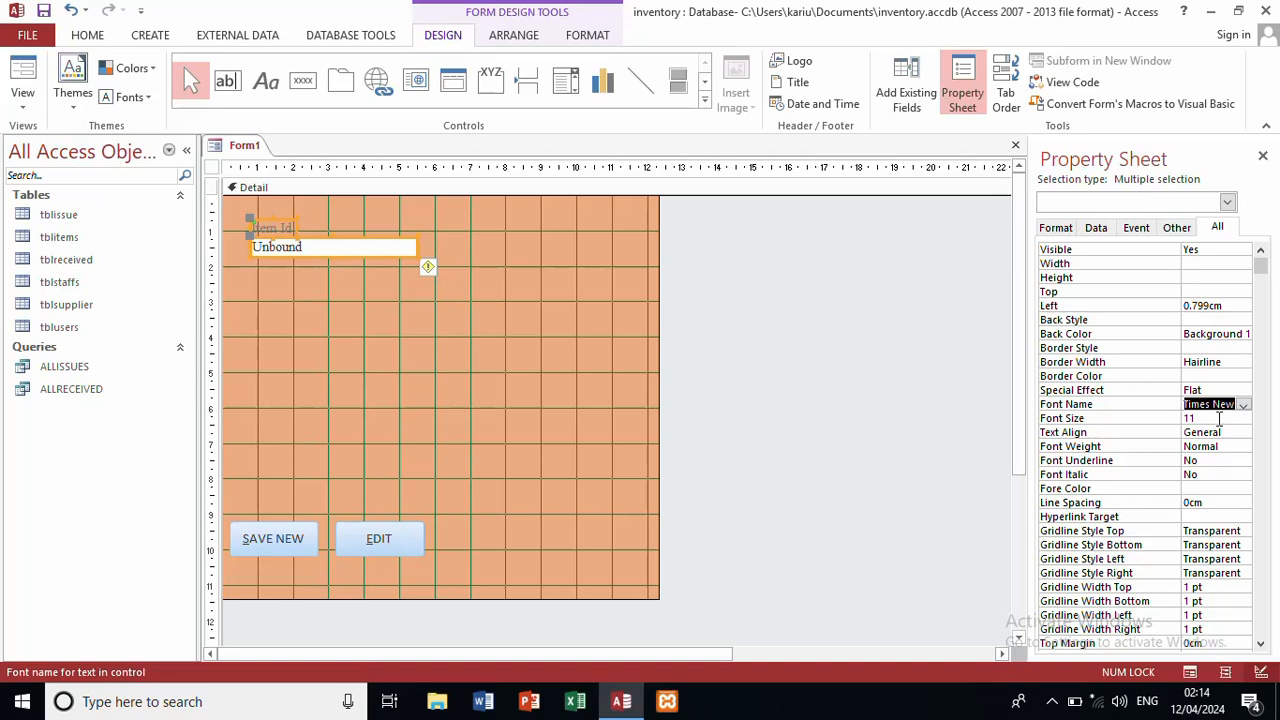
click(1219, 418)
click(1243, 420)
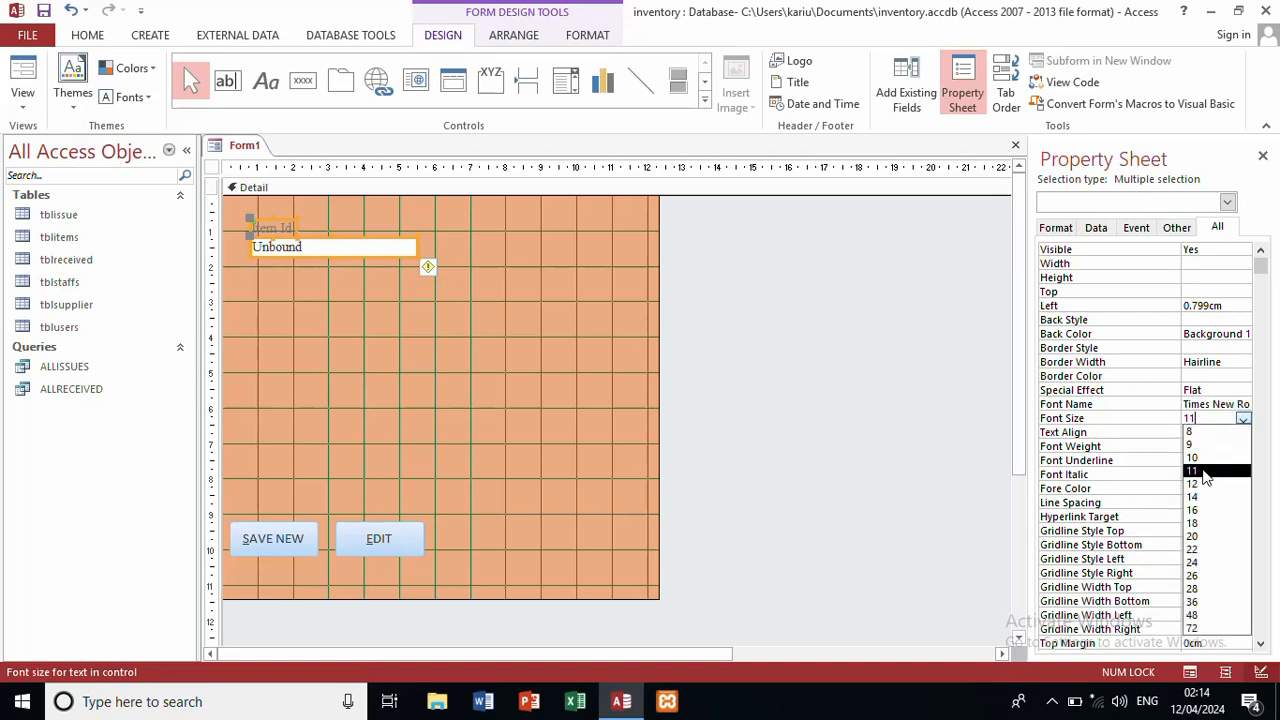
click(1203, 486)
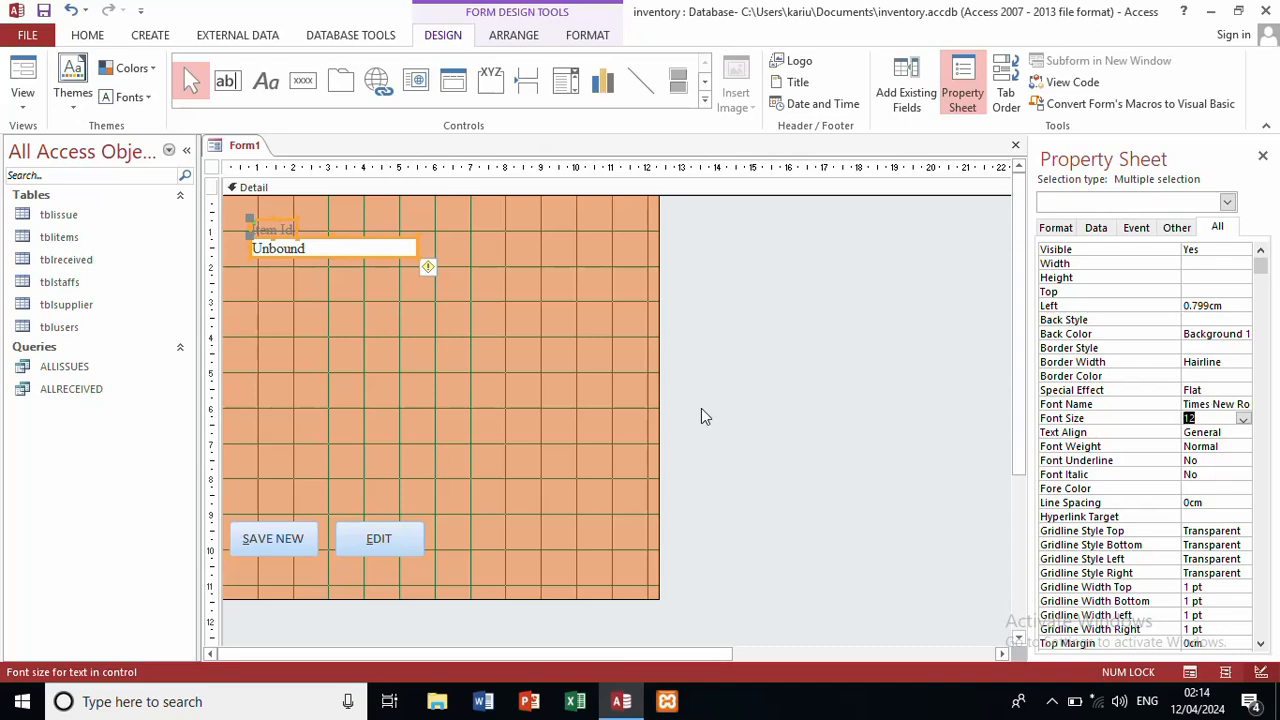
Step: Give the Item Id text box a Chiseled special effect
click(484, 350)
click(368, 251)
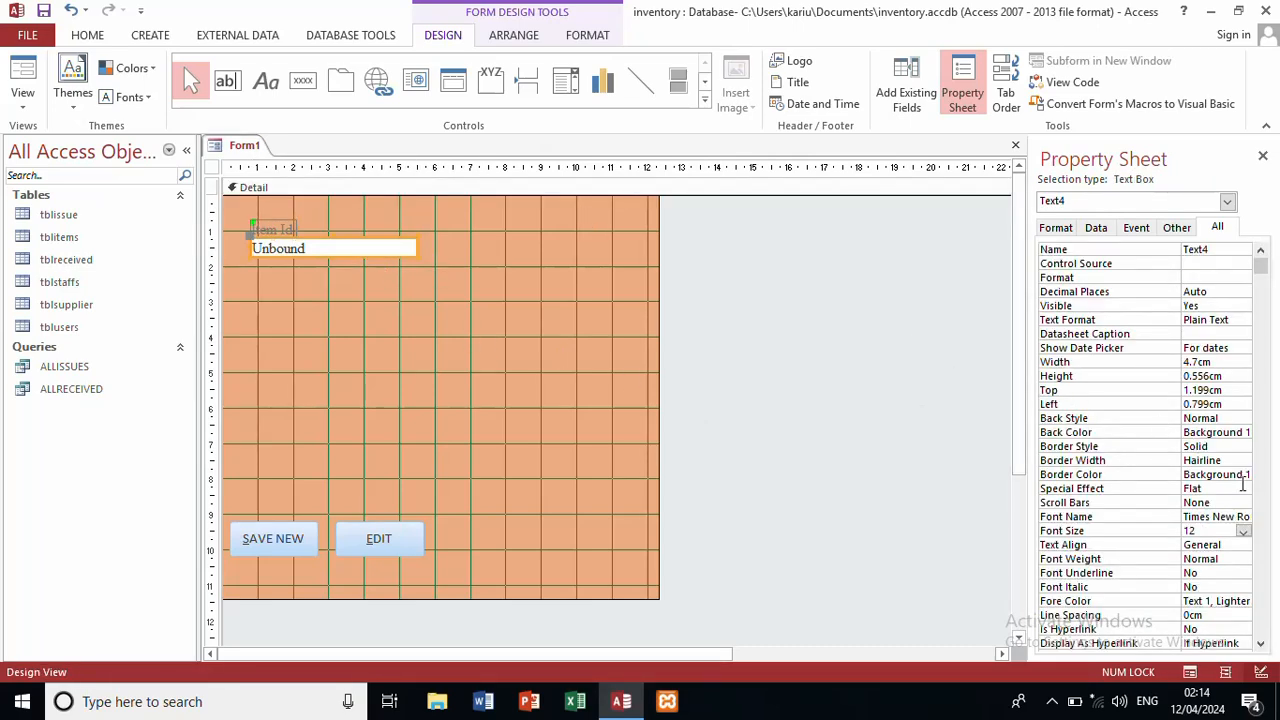
click(1243, 488)
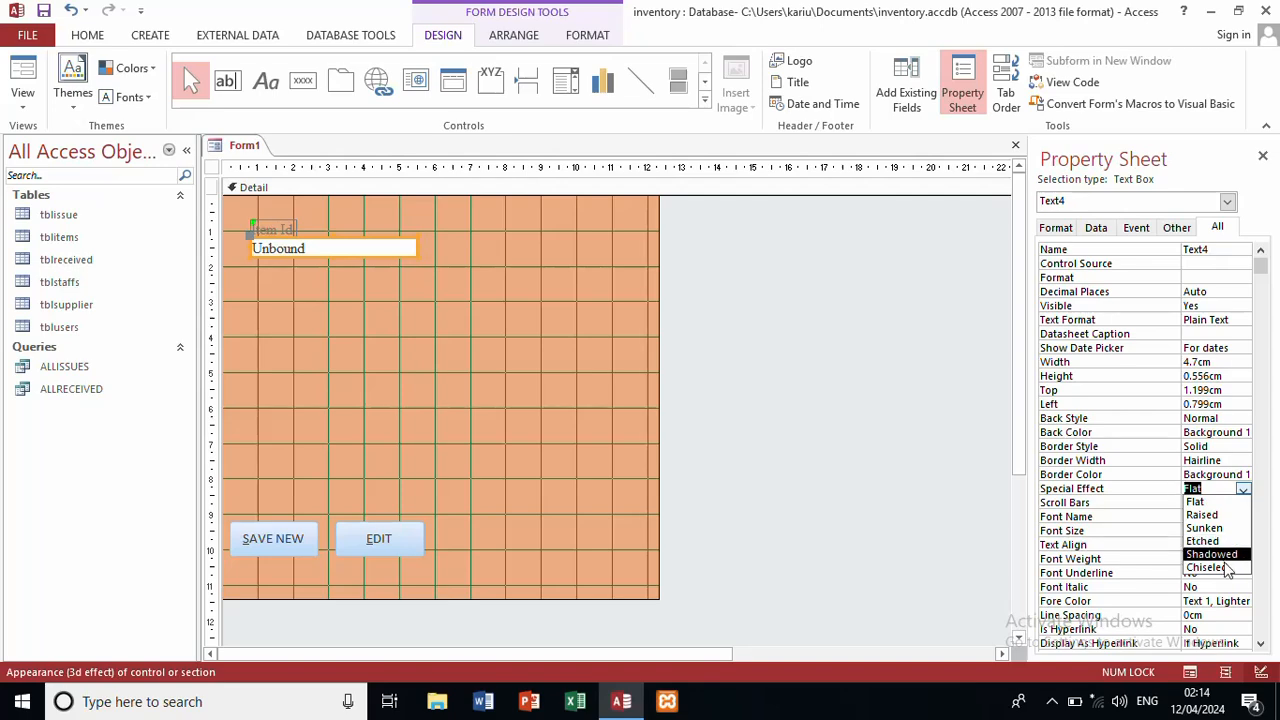
click(1206, 567)
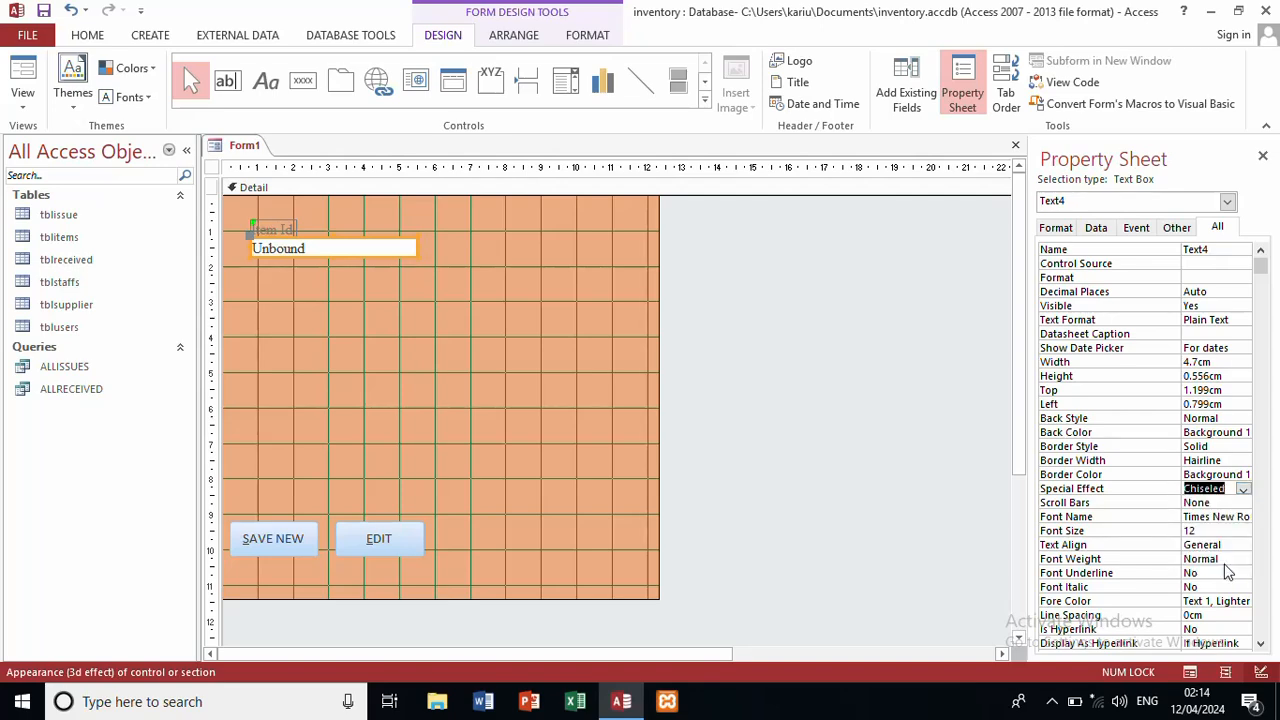
Step: Widen the Item Id text box to the right
click(560, 352)
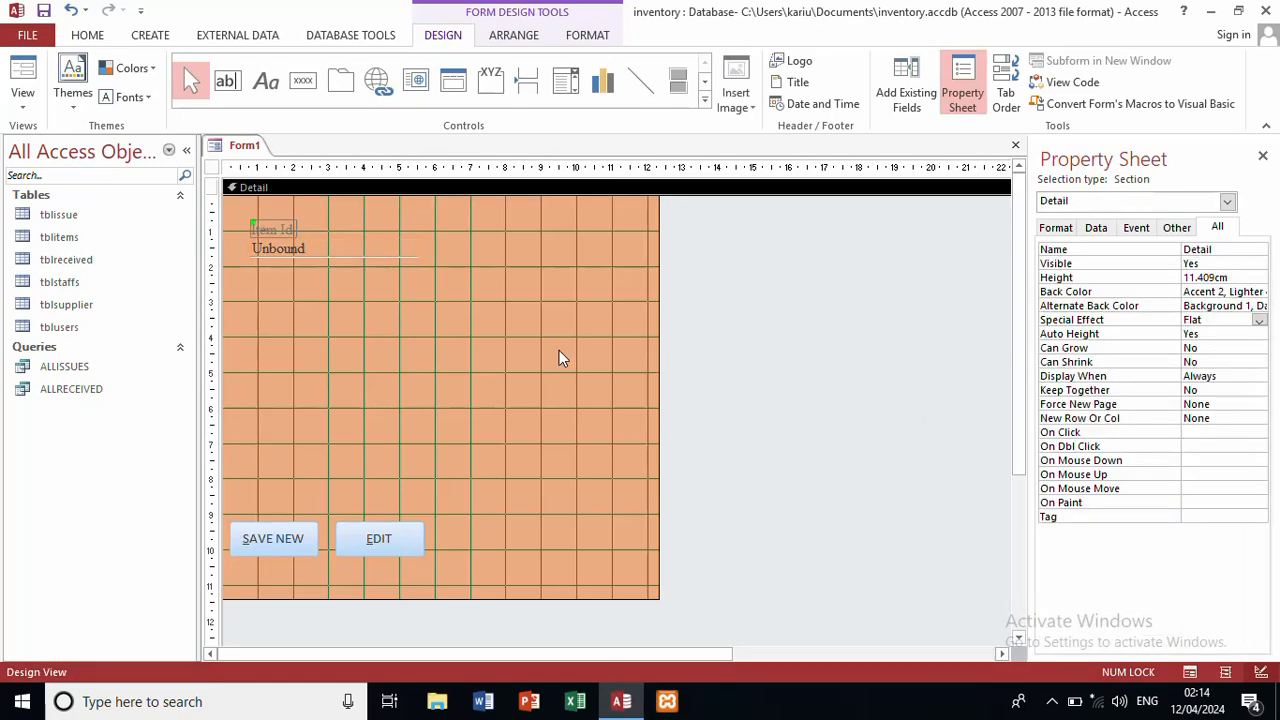
click(373, 244)
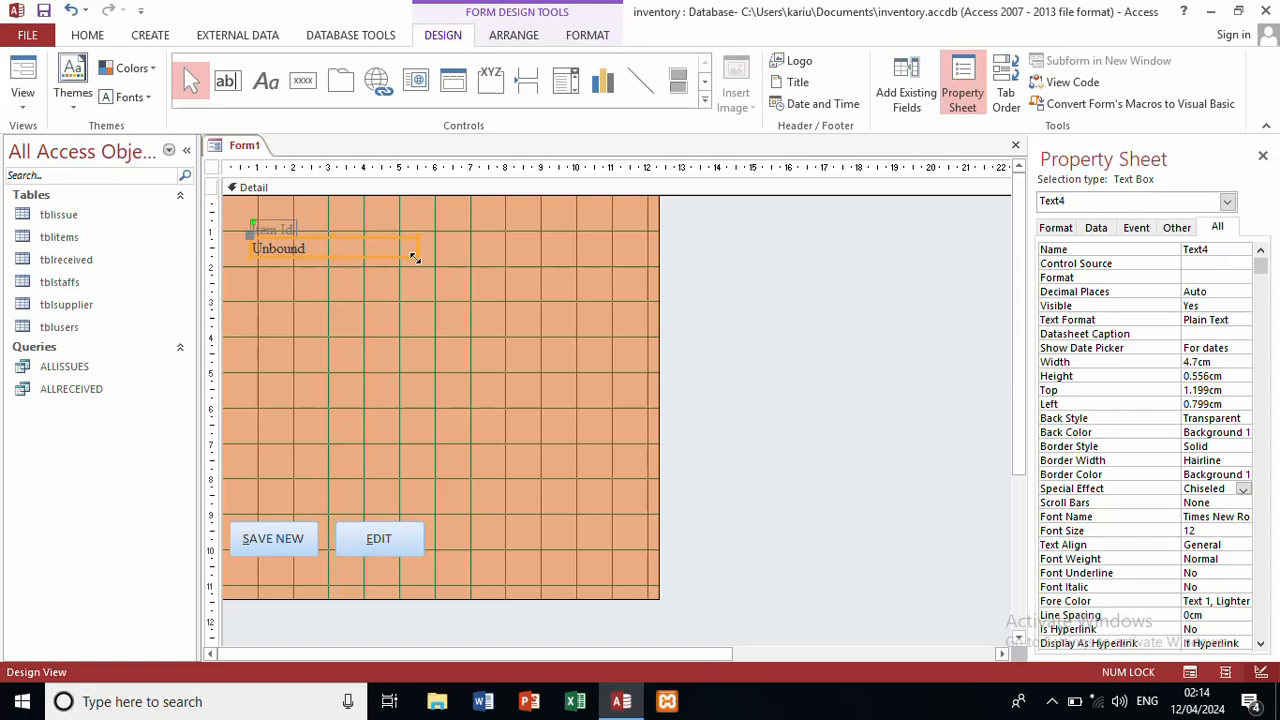
drag(414, 257, 465, 262)
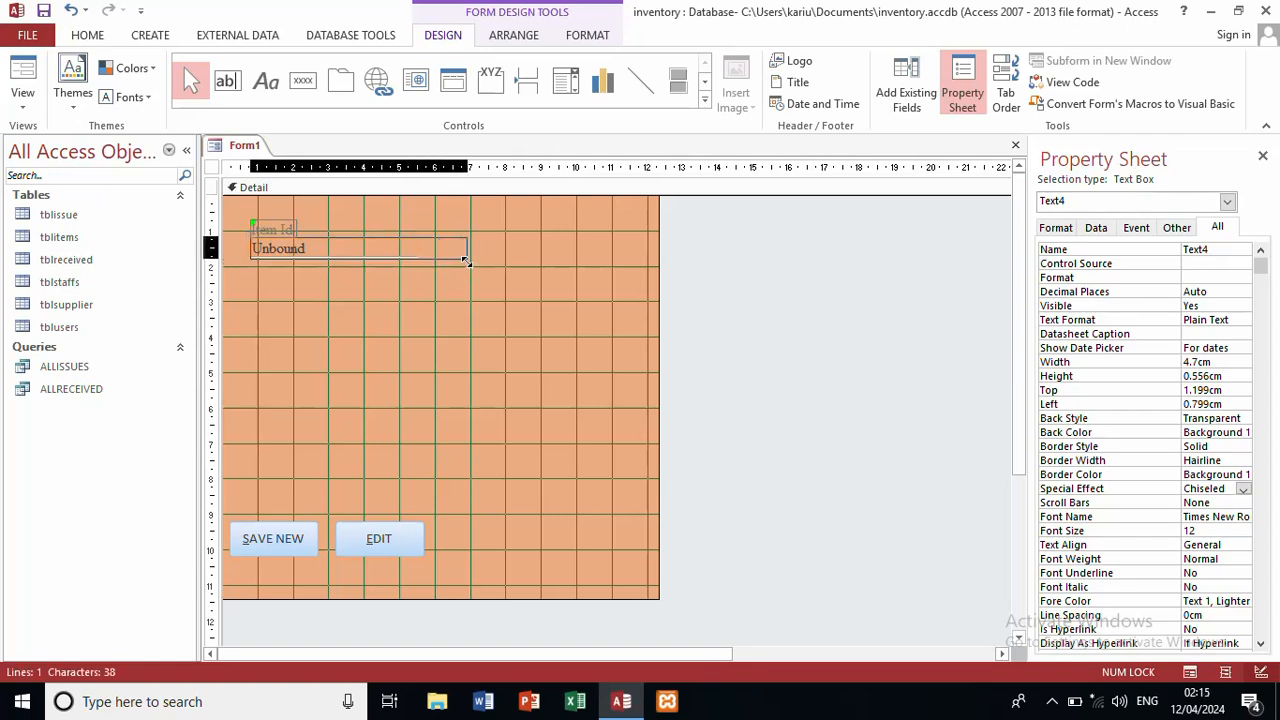
click(451, 342)
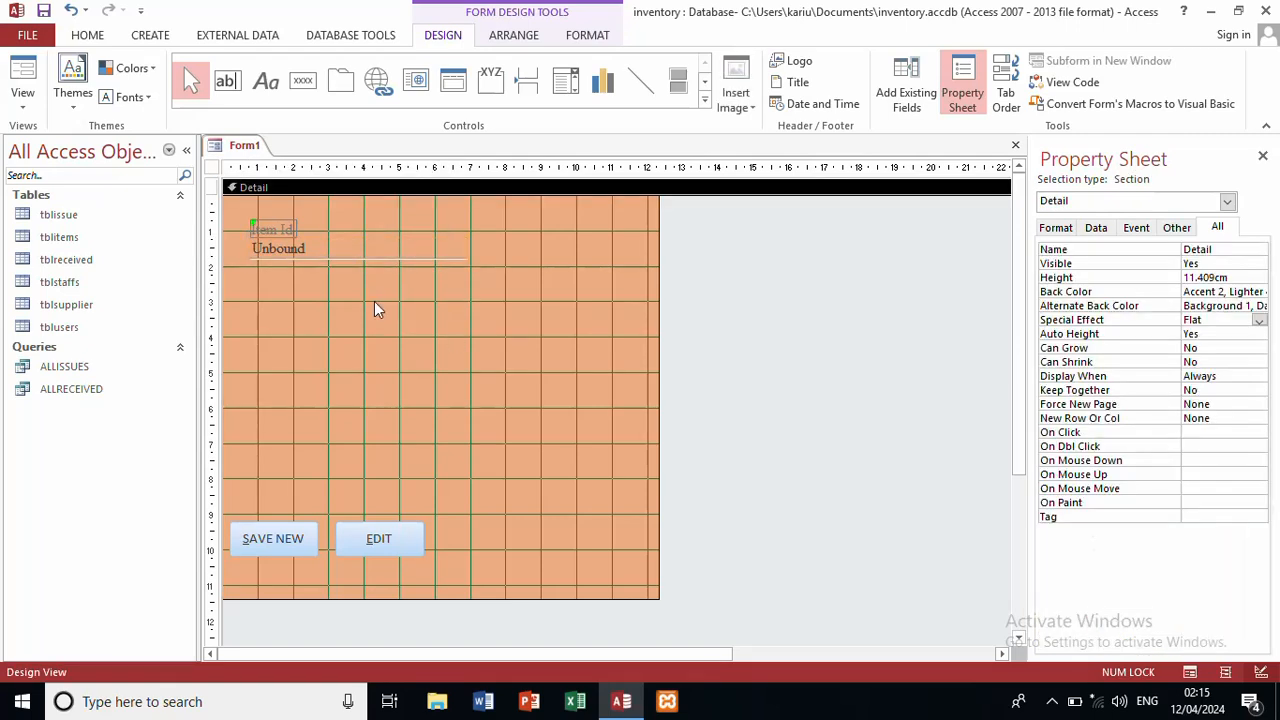
drag(361, 287, 258, 200)
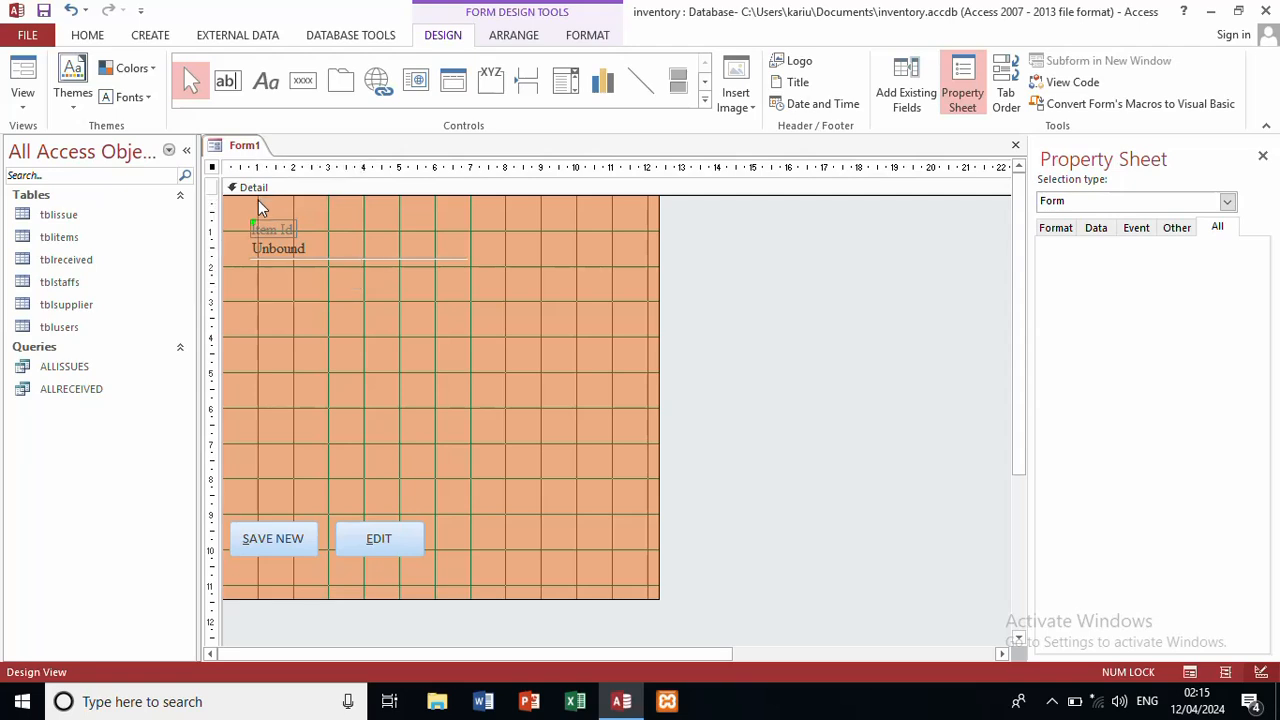
Step: Duplicate the Item Id label and box twice with Ctrl+D, then open tblitems
key(ctrl+d)
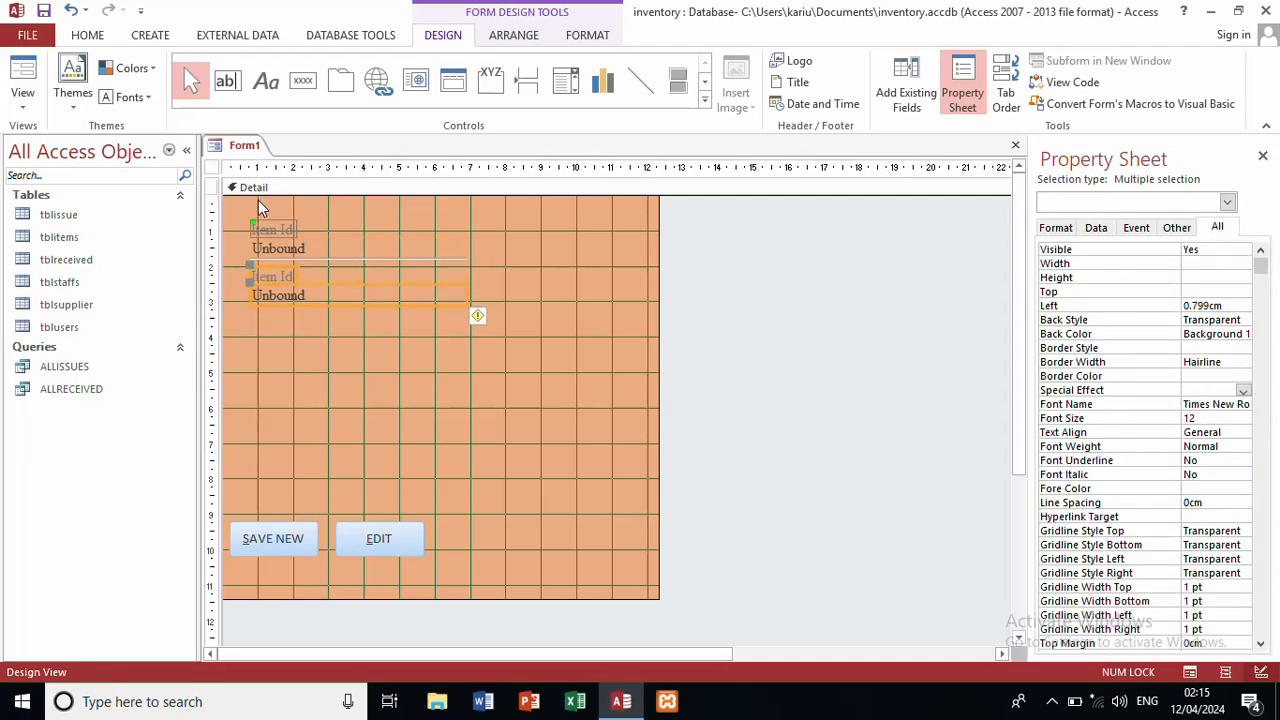
key(ctrl+d)
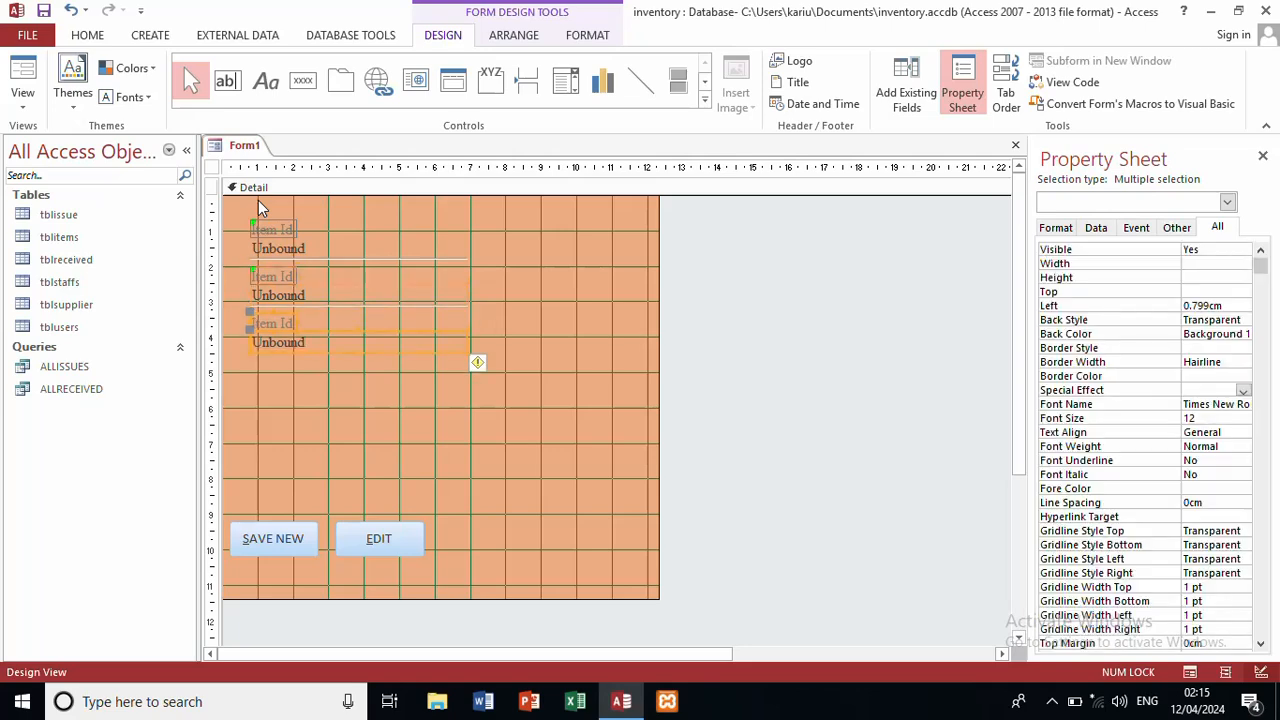
click(523, 337)
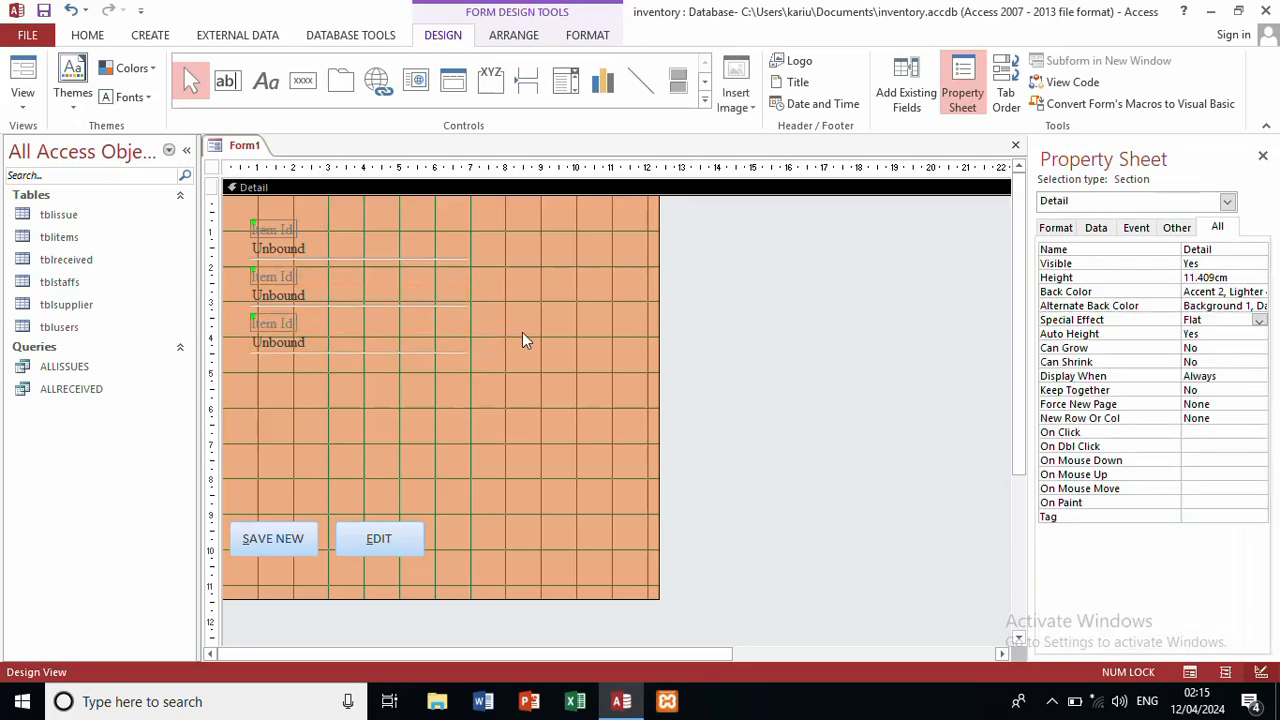
double_click(78, 237)
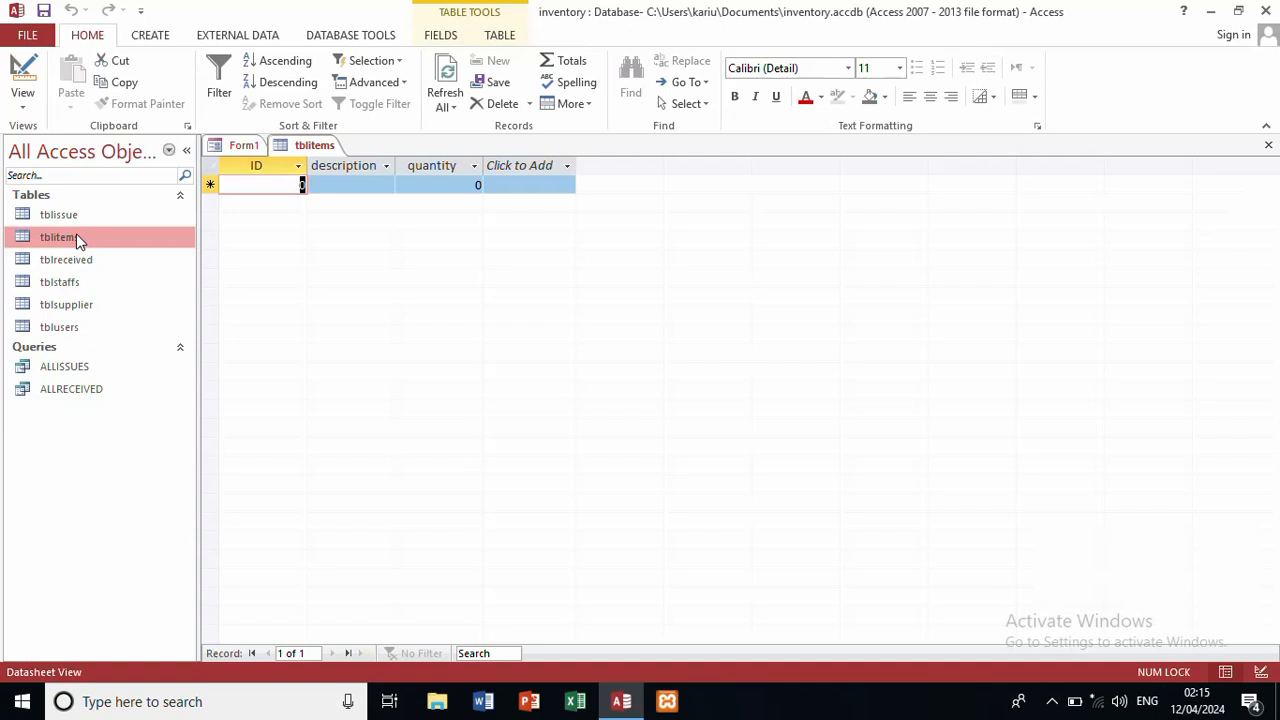
Step: Back on Form1, rename the first text box from Text4 to id
click(246, 146)
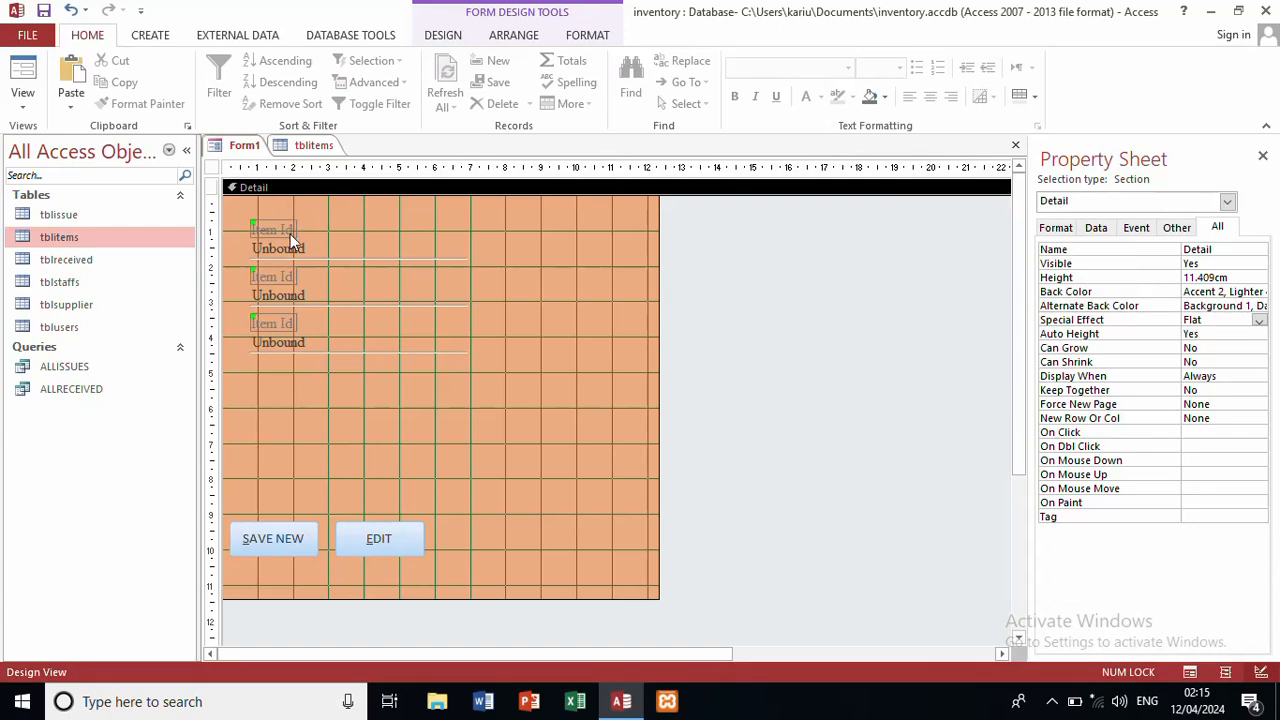
click(291, 253)
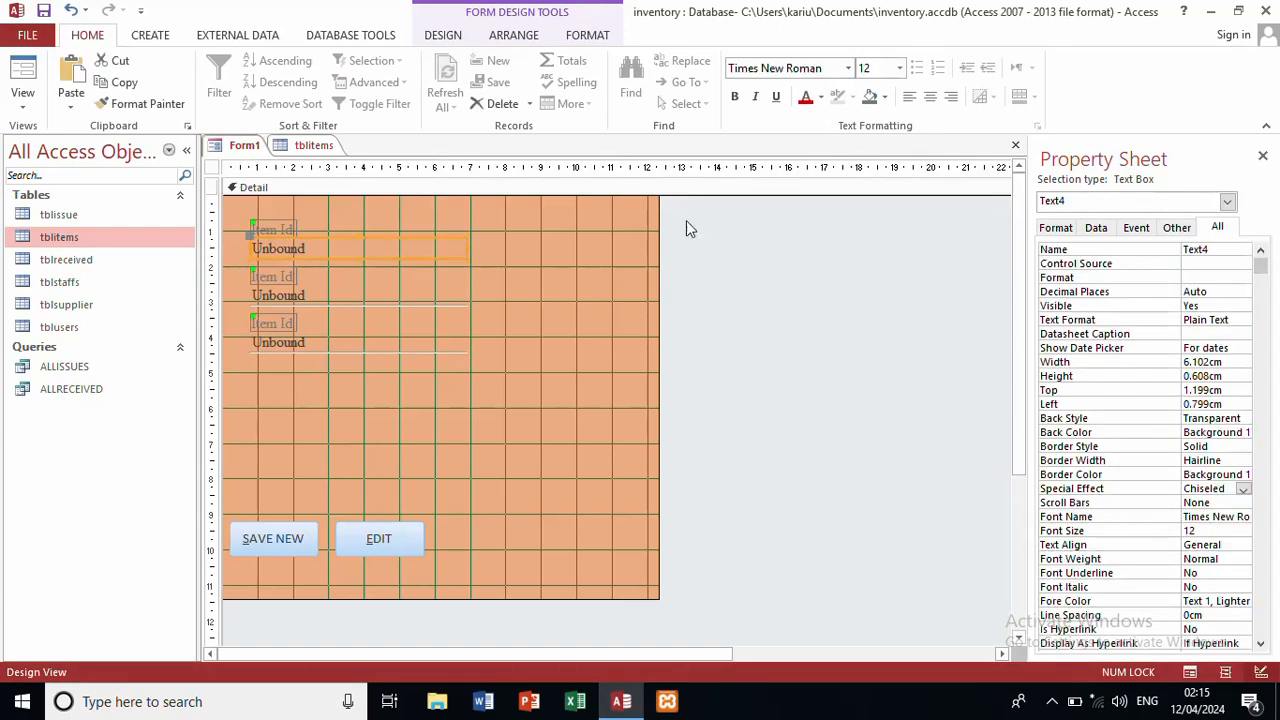
click(1228, 250)
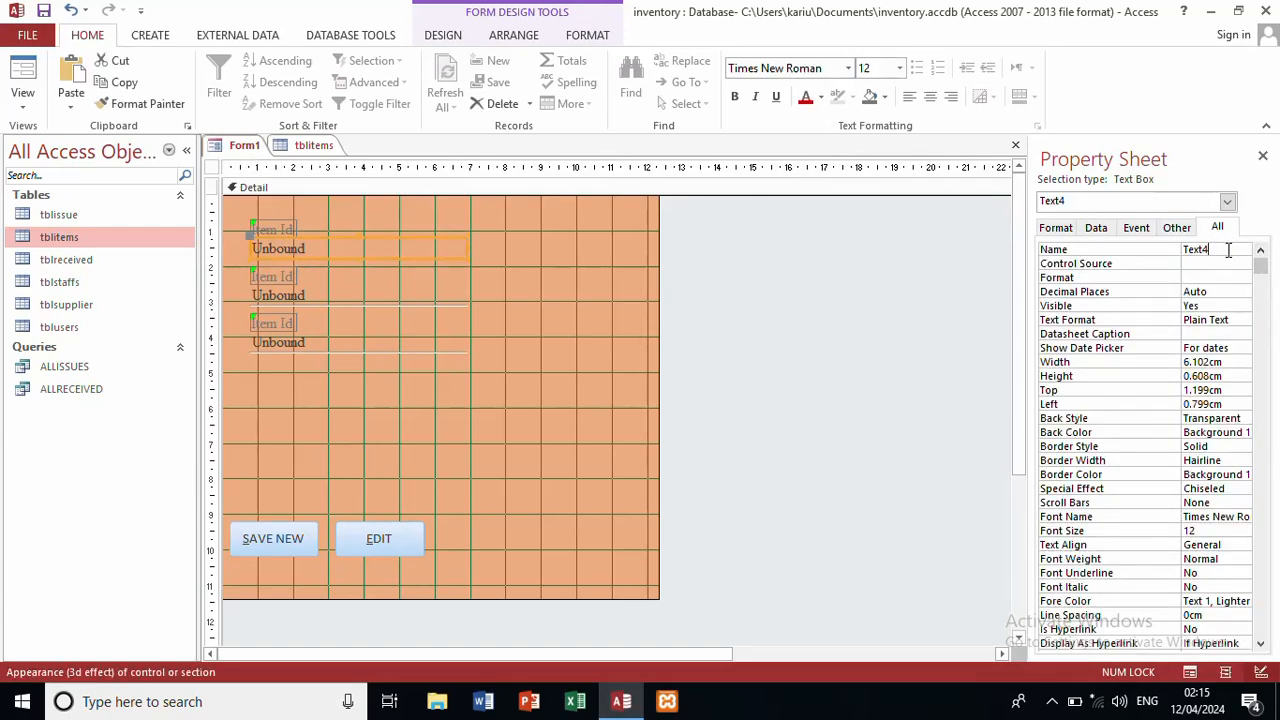
key(BackSpace)
key(BackSpace)
key(BackSpace)
key(BackSpace)
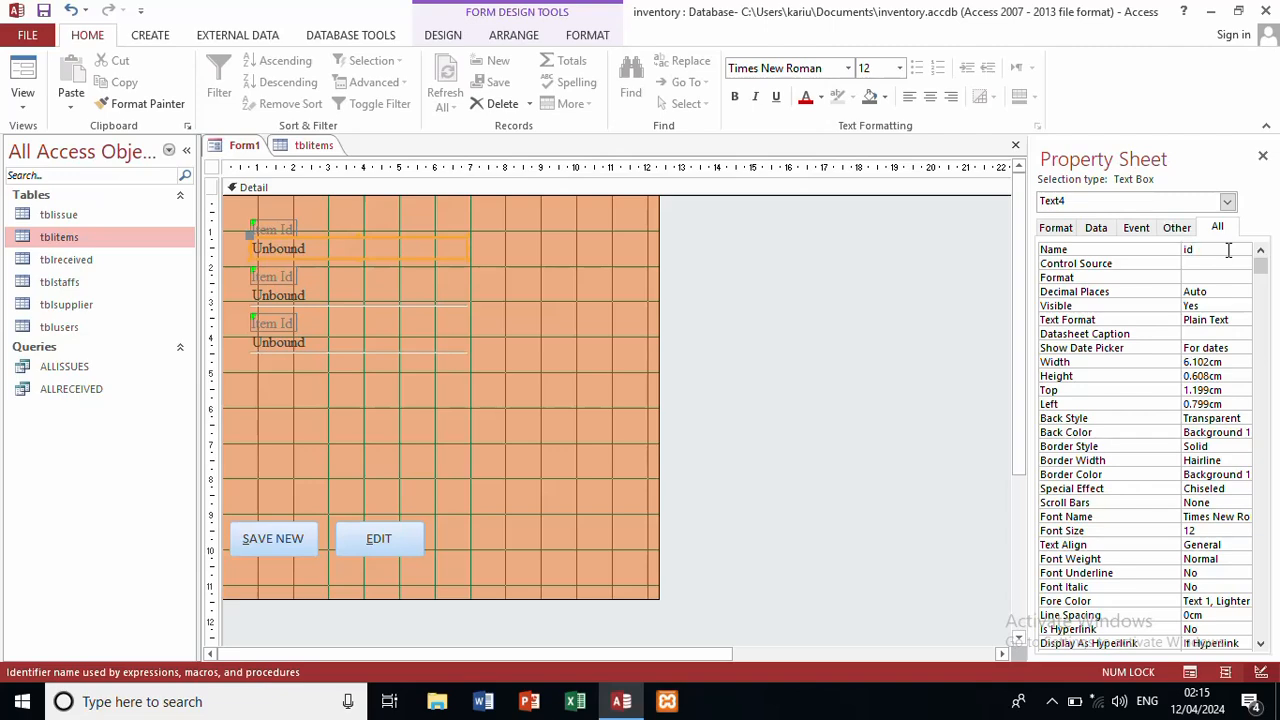
text(id)
click(523, 360)
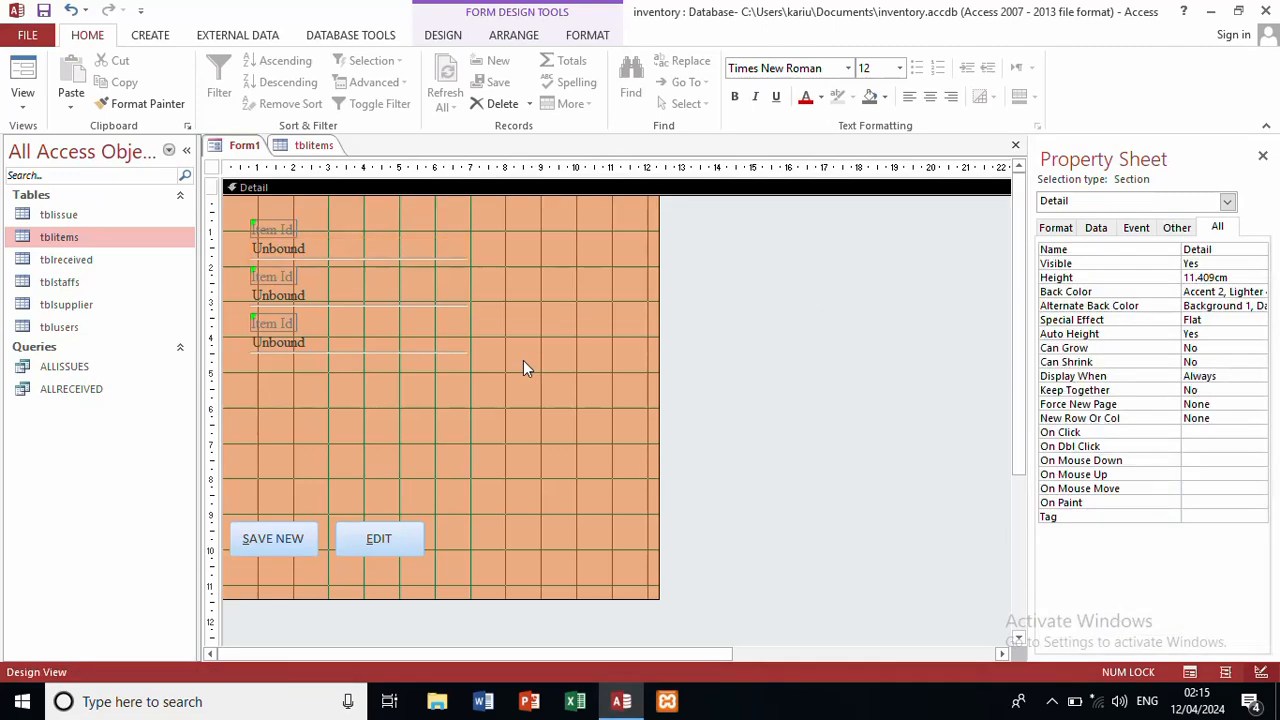
Step: Rename the second text box to description and the third to quantity
click(353, 292)
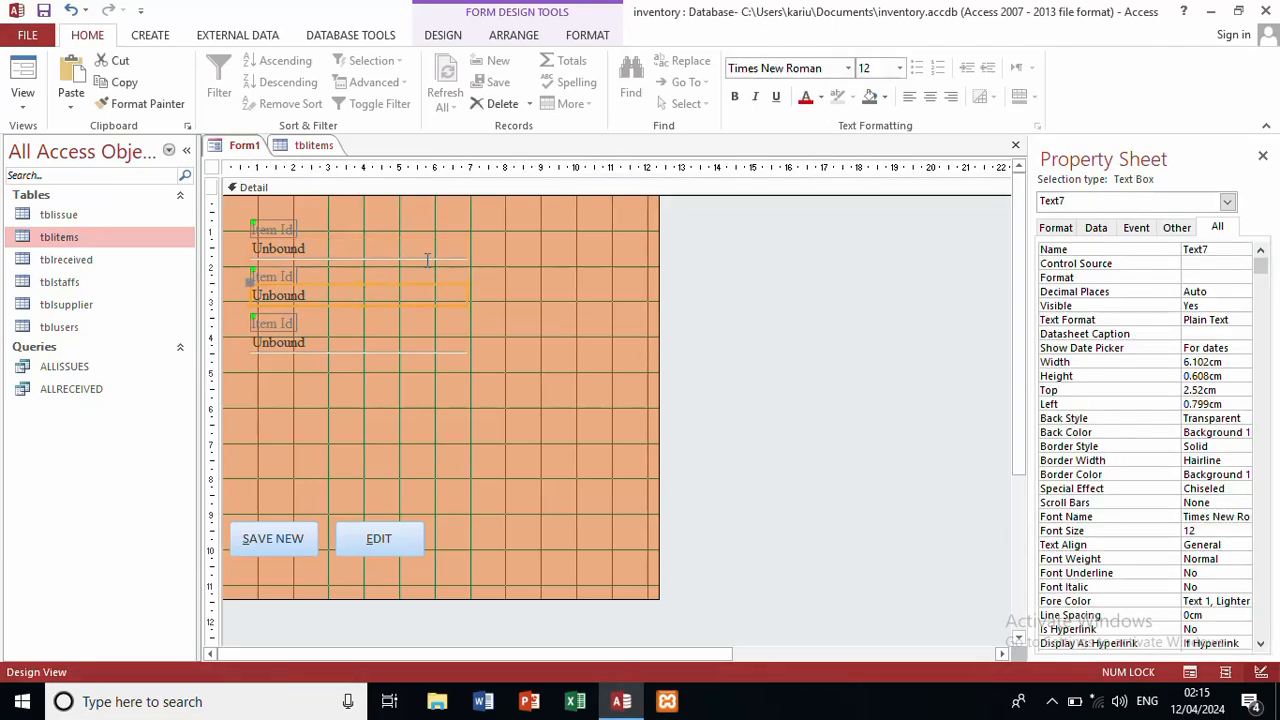
double_click(1215, 250)
text(descri)
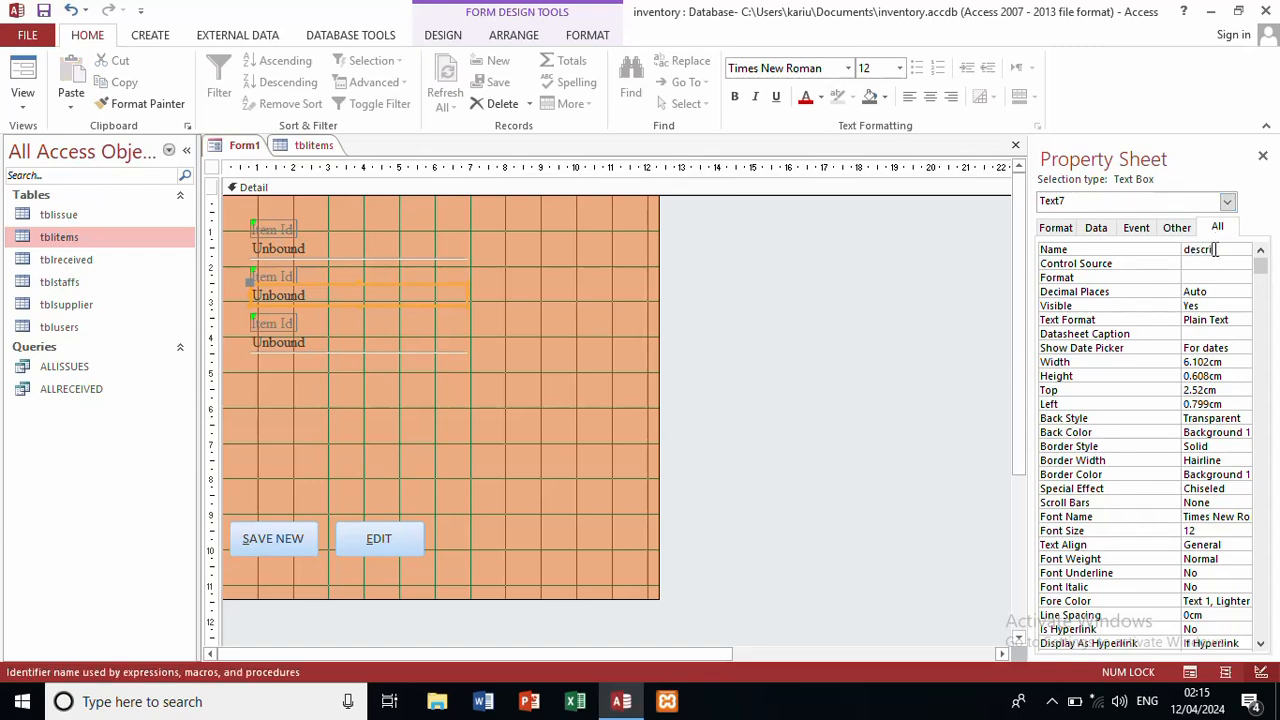
text(ption)
click(372, 349)
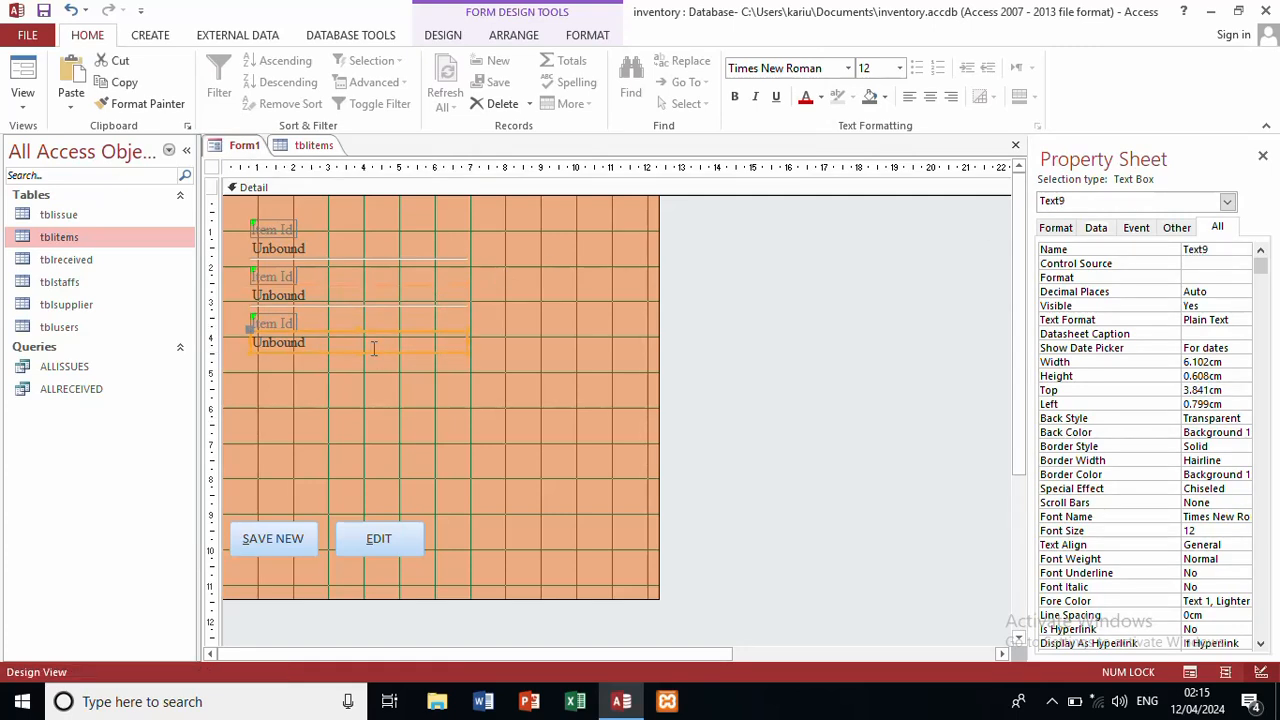
double_click(1208, 248)
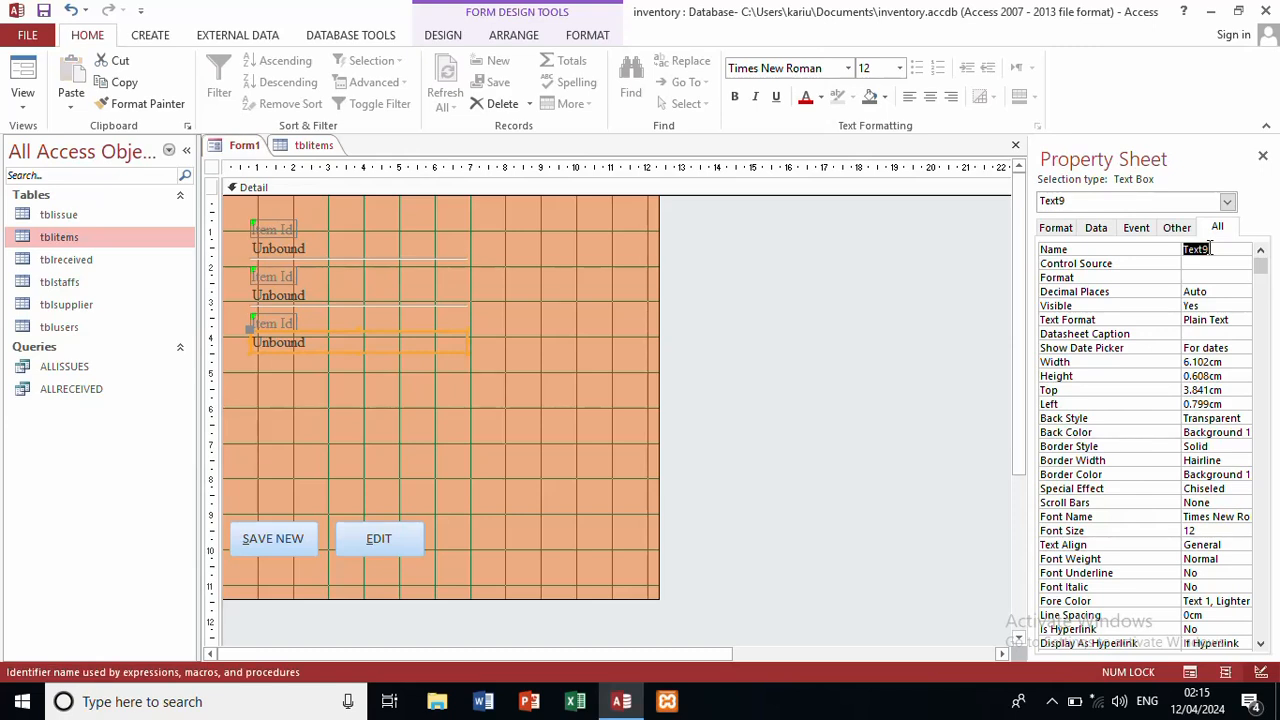
text(quantit)
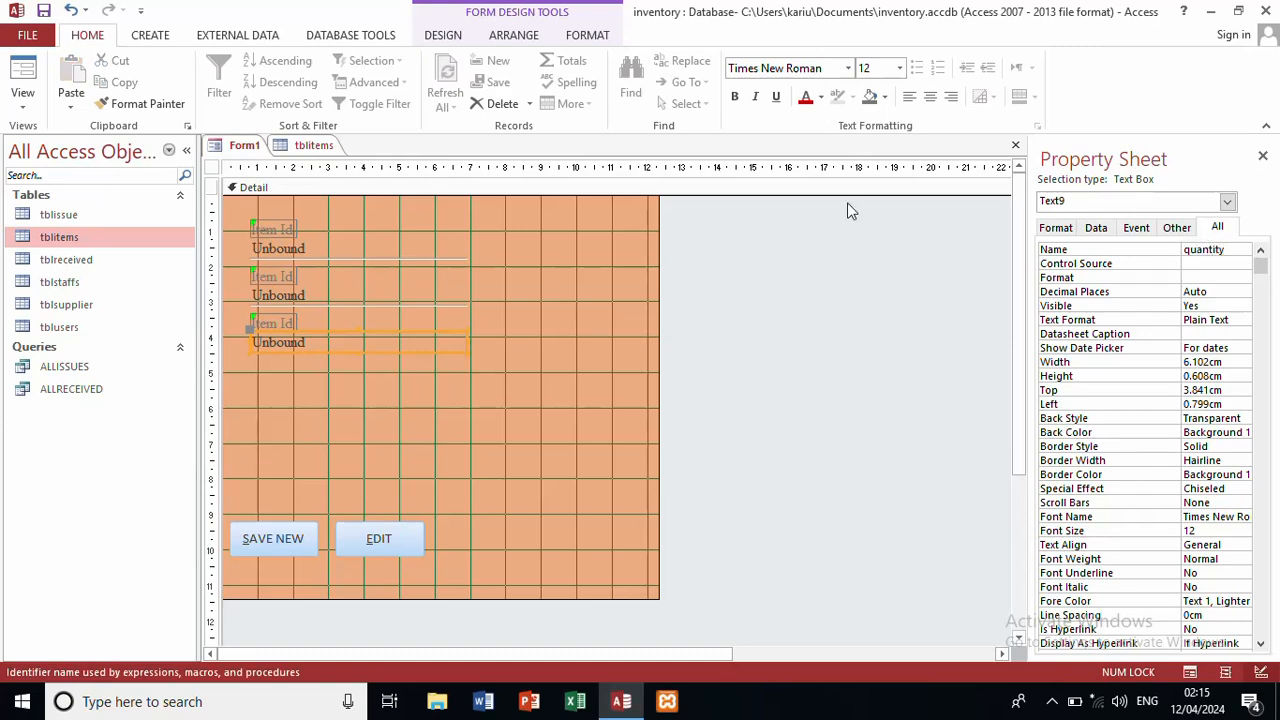
text(y)
Step: Change the second label's caption to 'Item description'
click(489, 343)
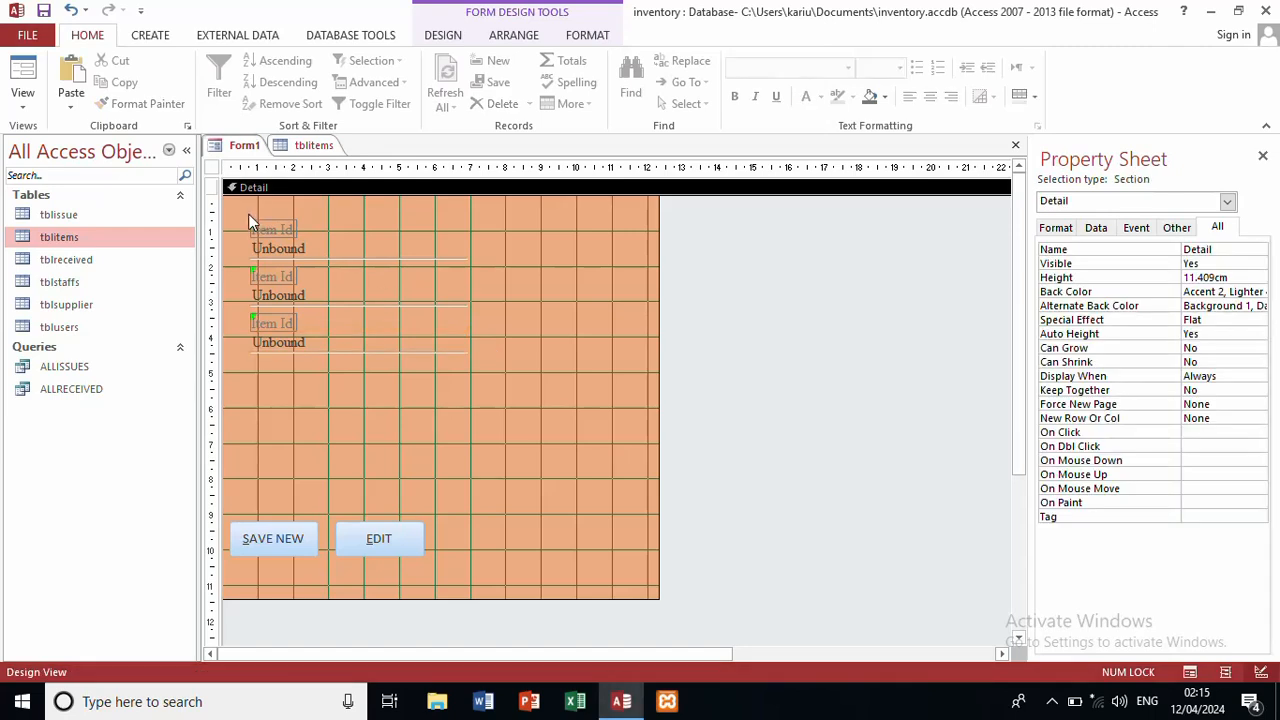
click(282, 269)
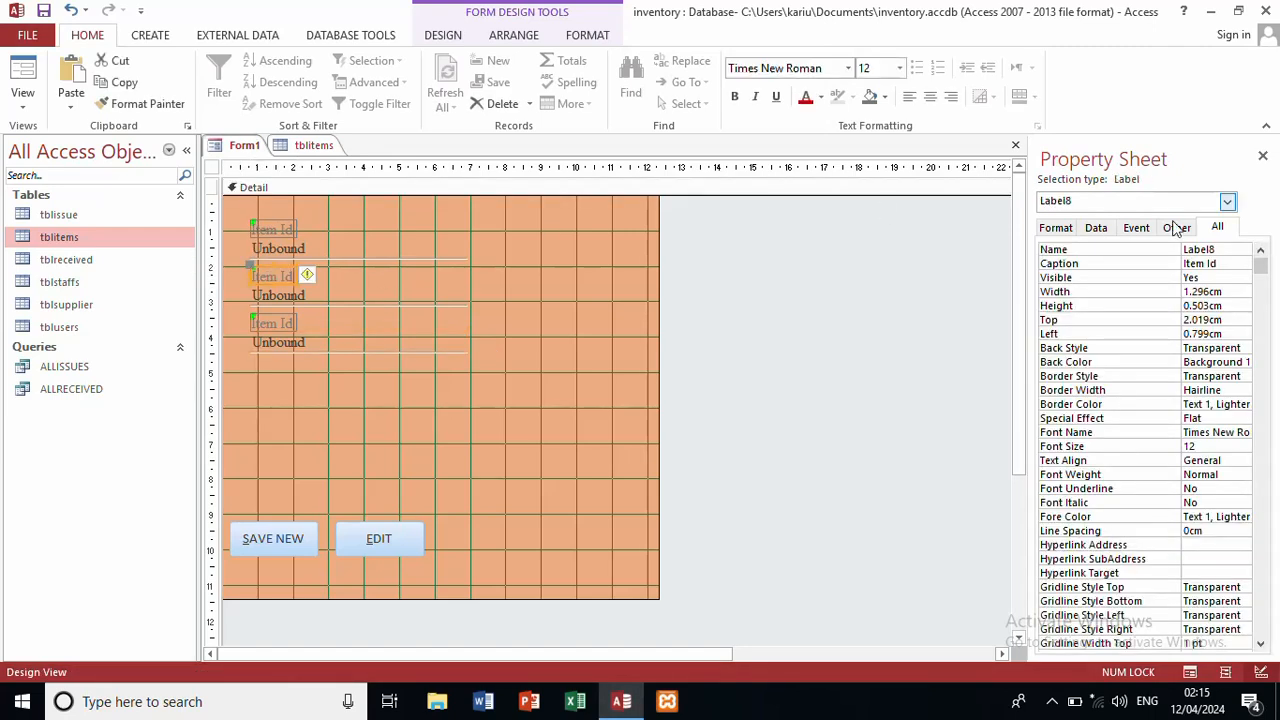
click(1232, 259)
key(BackSpace)
key(BackSpace)
key(BackSpace)
key(BackSpace)
key(BackSpace)
key(BackSpace)
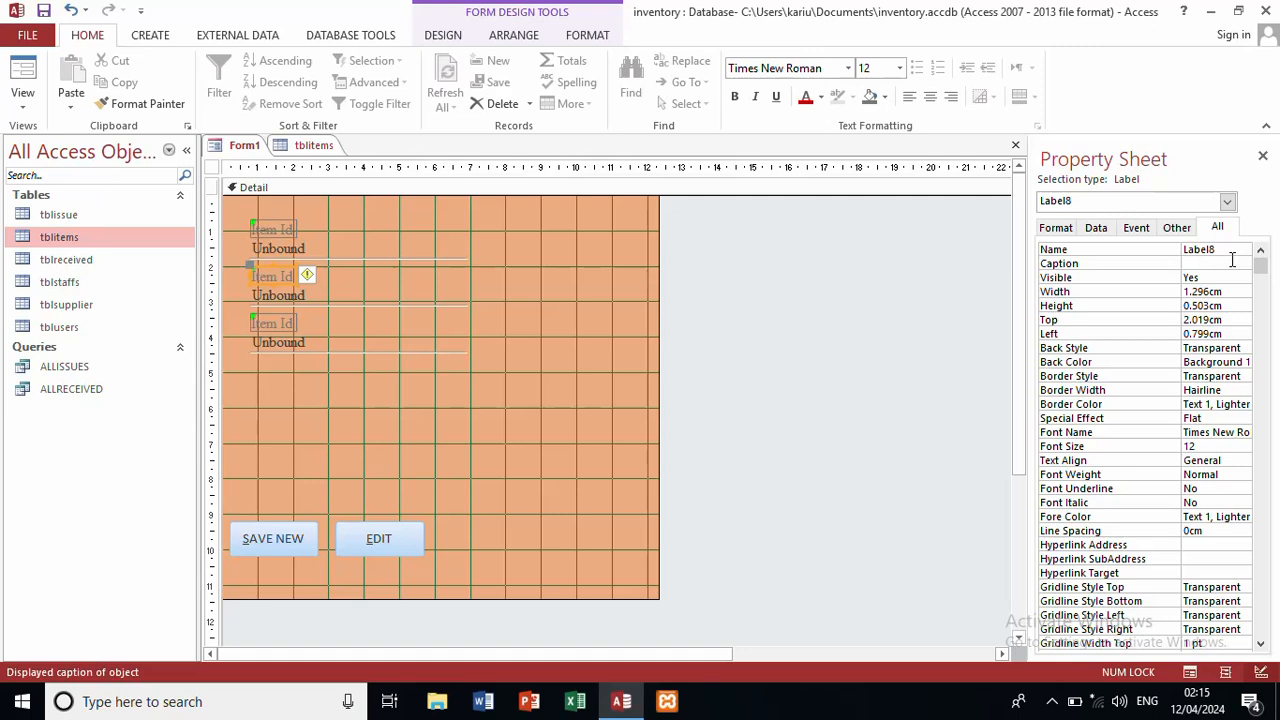
text(Item de)
text(scription)
Step: Change the third label's caption to 'Quantity'
click(258, 318)
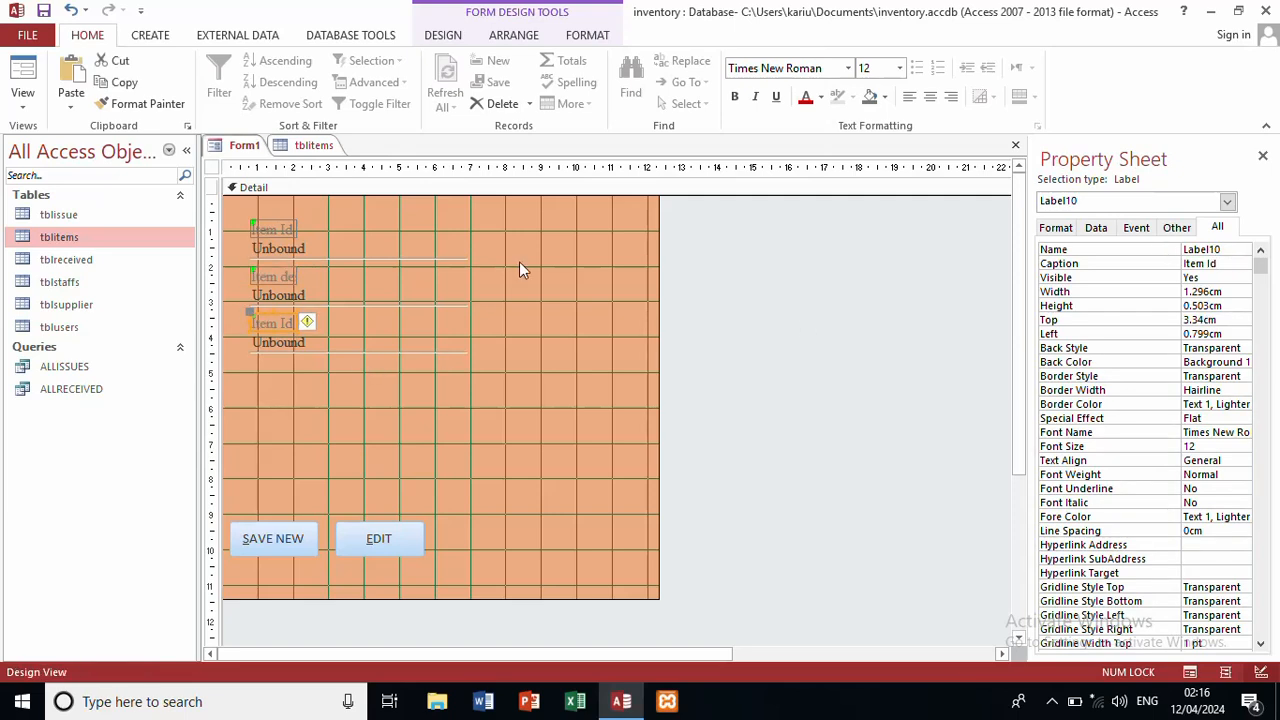
click(1223, 262)
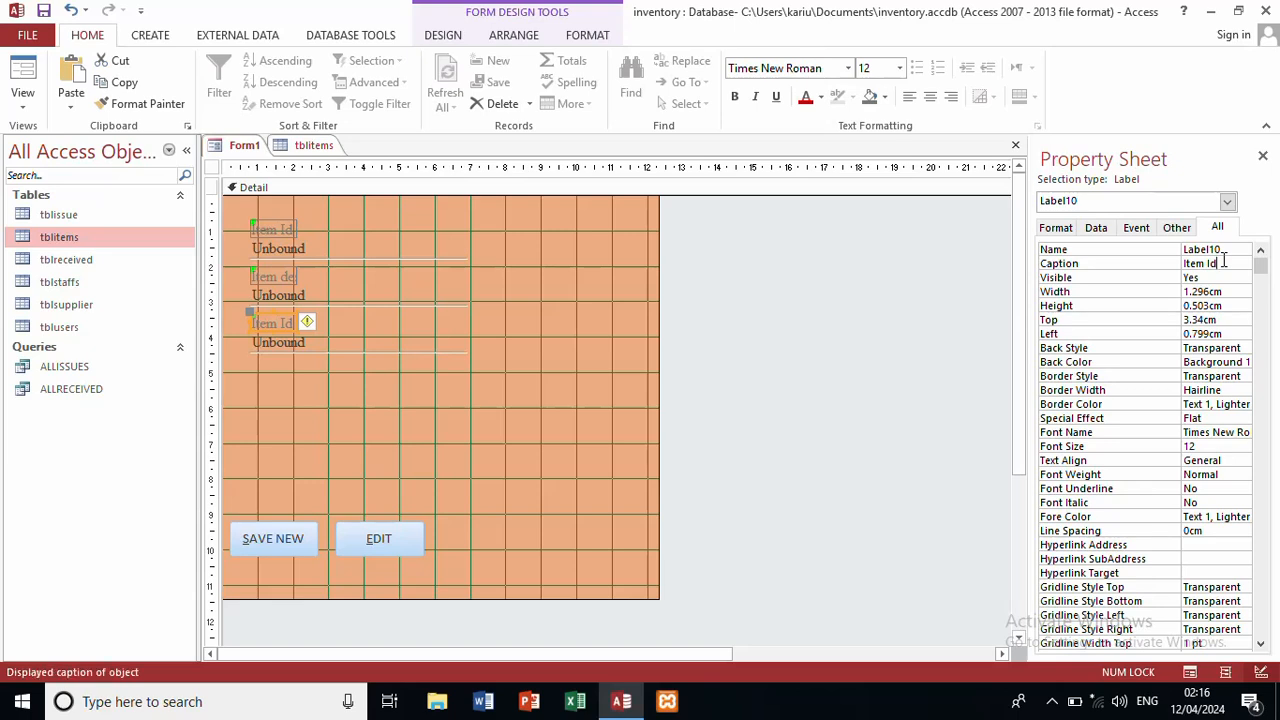
key(BackSpace)
key(BackSpace)
key(BackSpace)
key(BackSpace)
key(BackSpace)
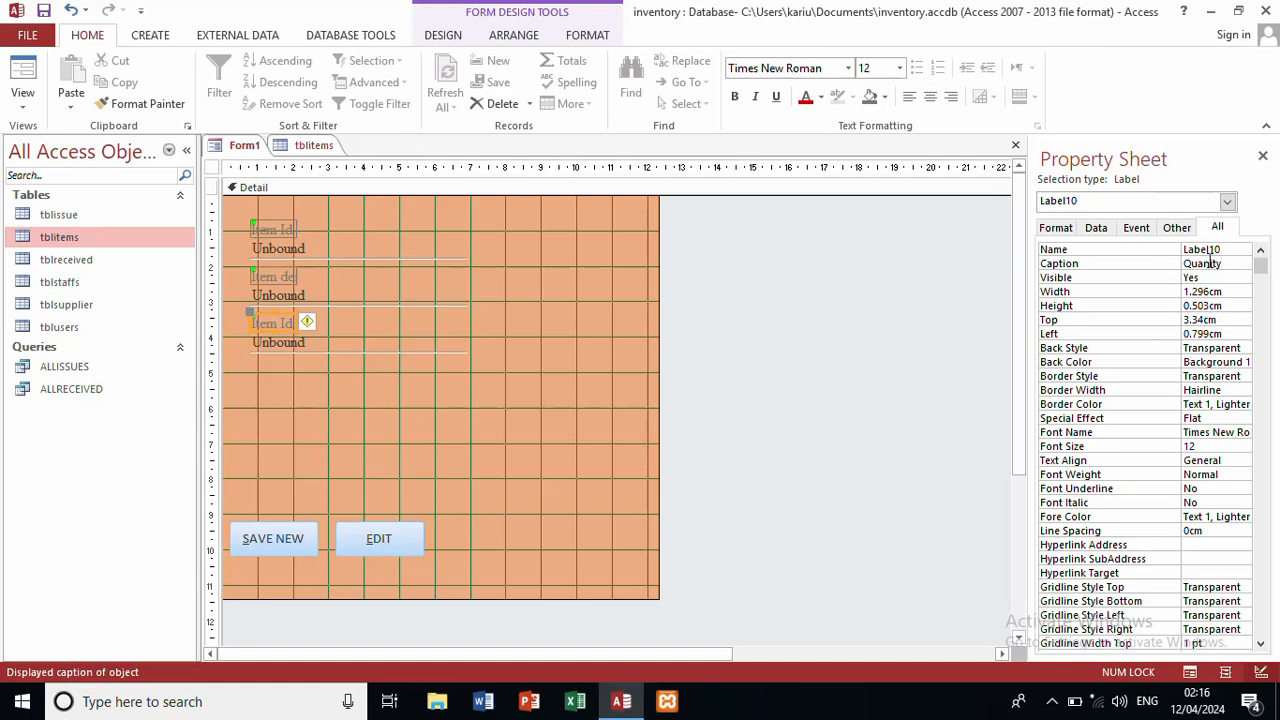
click(1210, 263)
text(t)
click(655, 293)
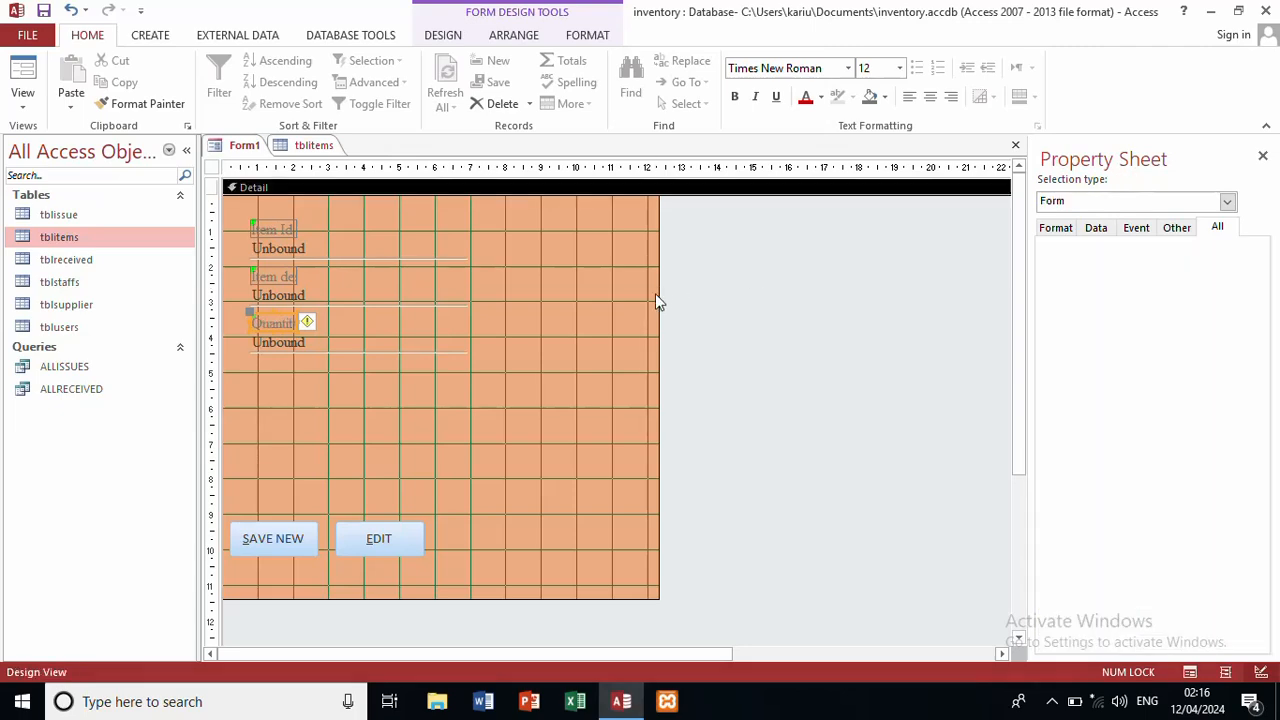
Step: Widen the Item description, Item Id and Quantity labels, making Item description bold
click(295, 275)
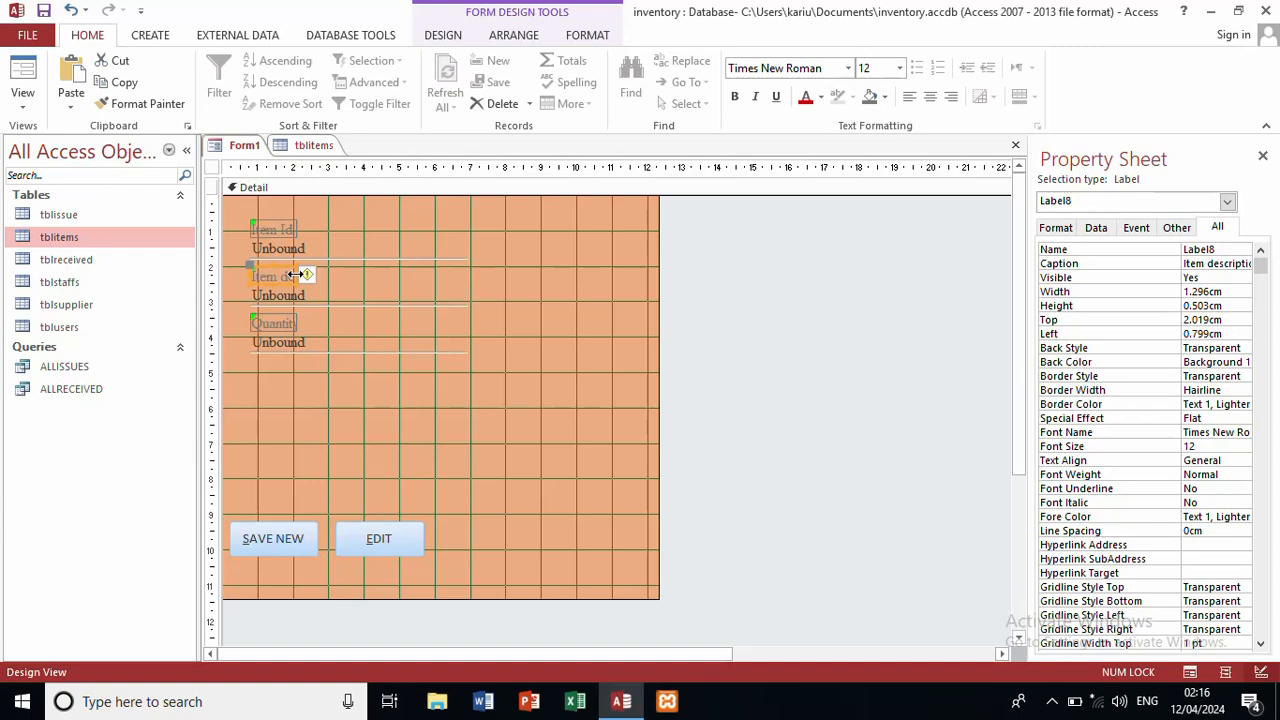
drag(298, 275, 382, 277)
click(733, 104)
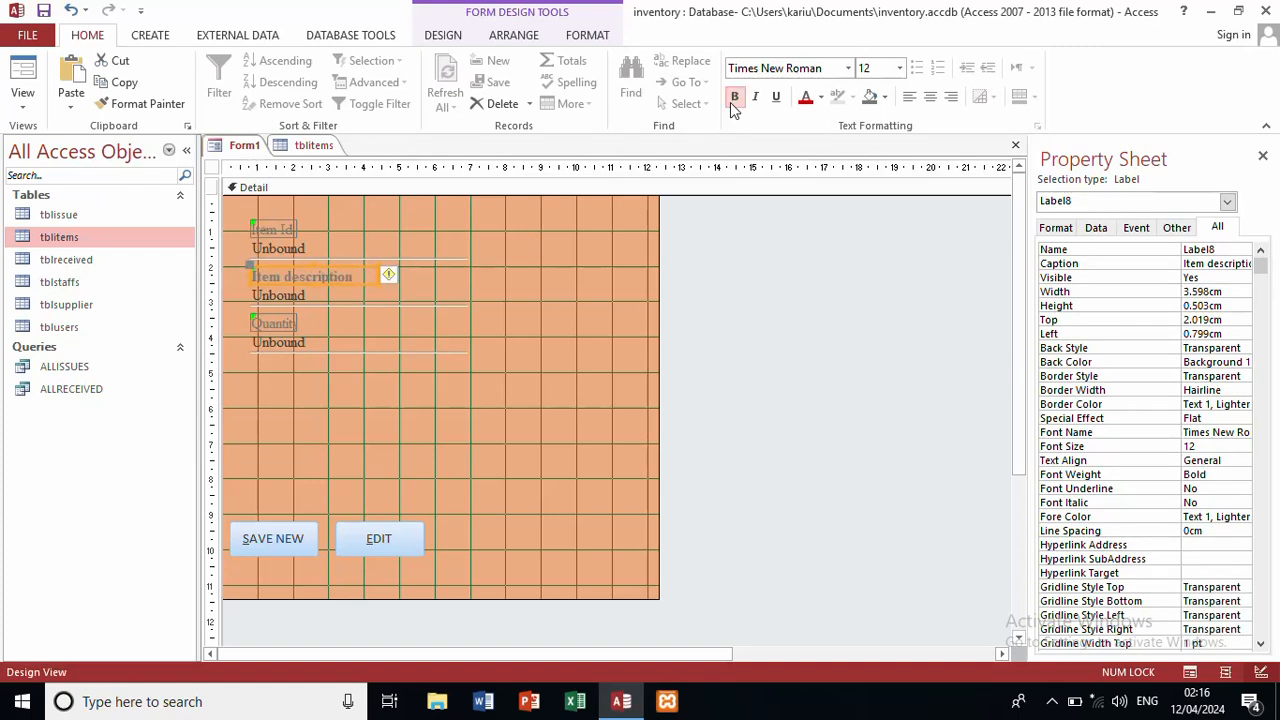
click(275, 226)
drag(296, 228, 372, 228)
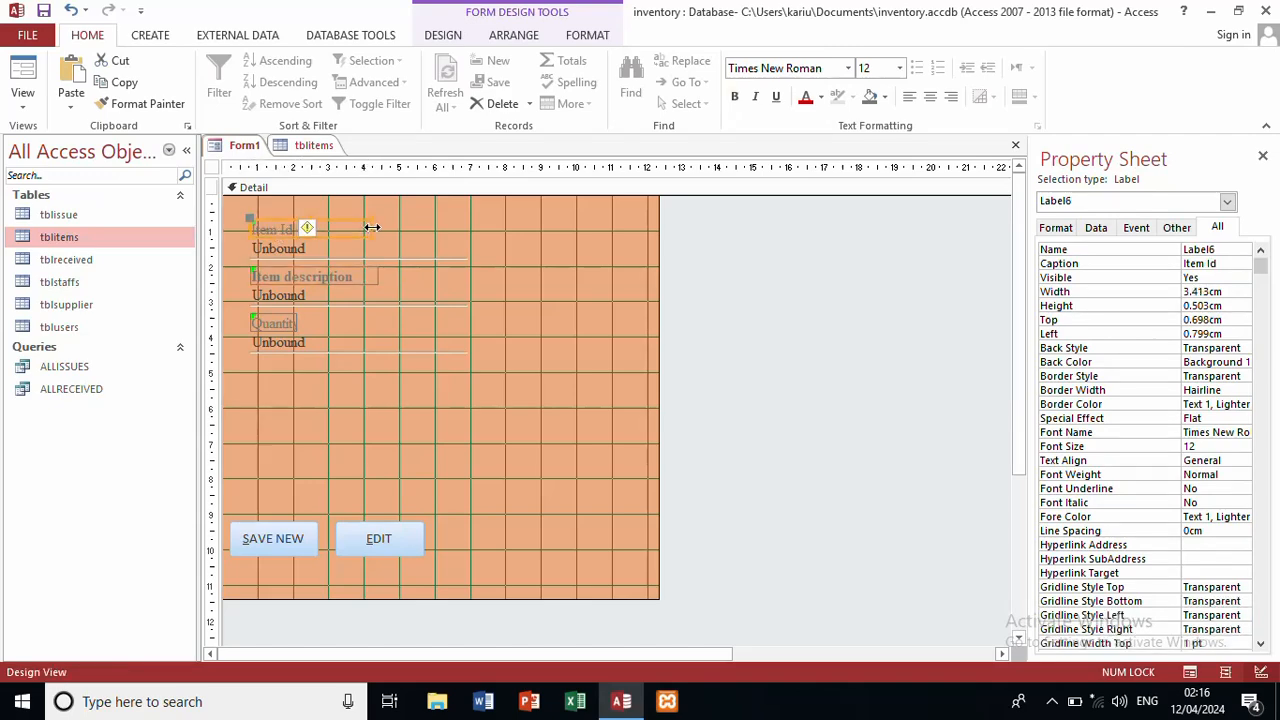
click(288, 323)
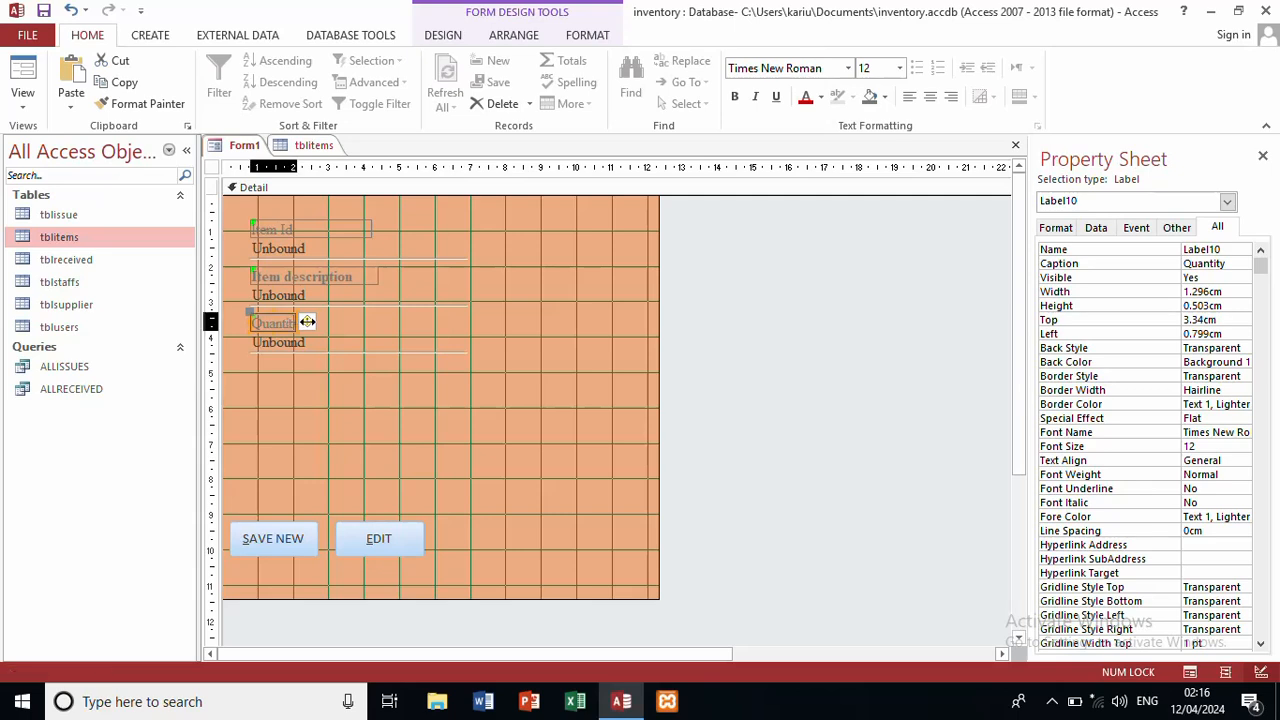
drag(307, 321, 381, 318)
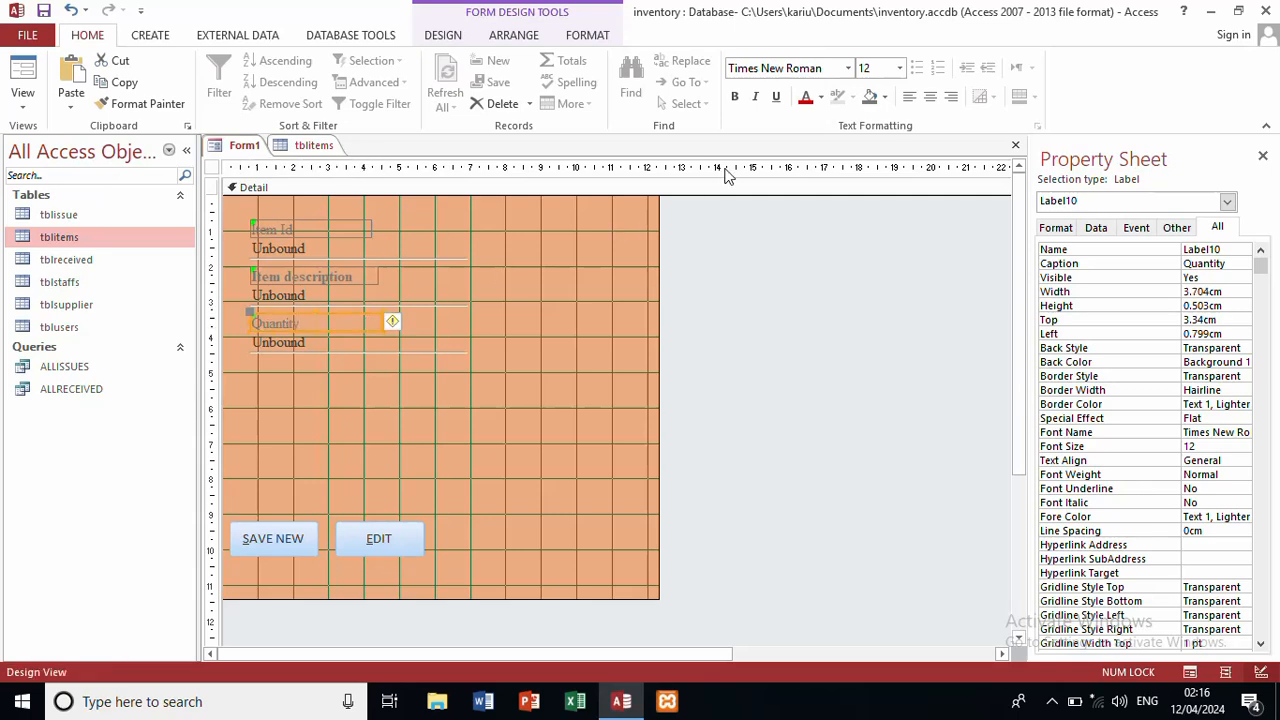
Step: Undo the accidental green fill on Quantity and make its text green instead
click(884, 98)
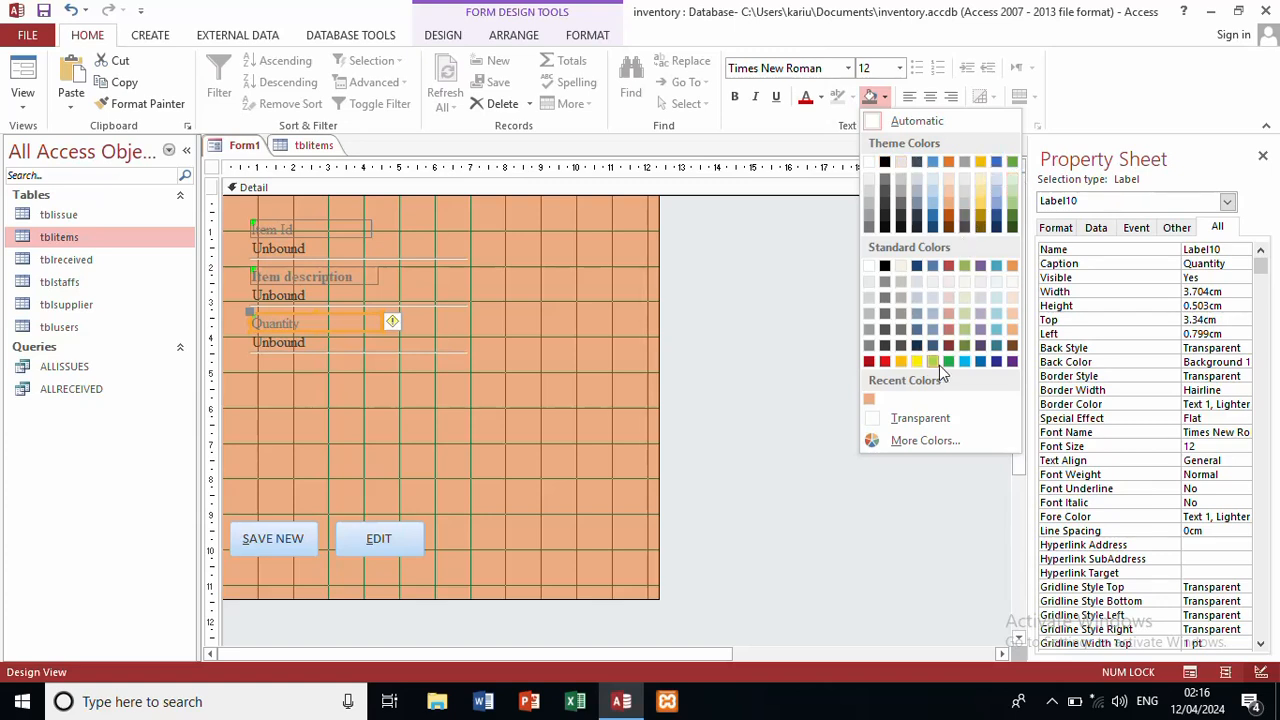
key(Escape)
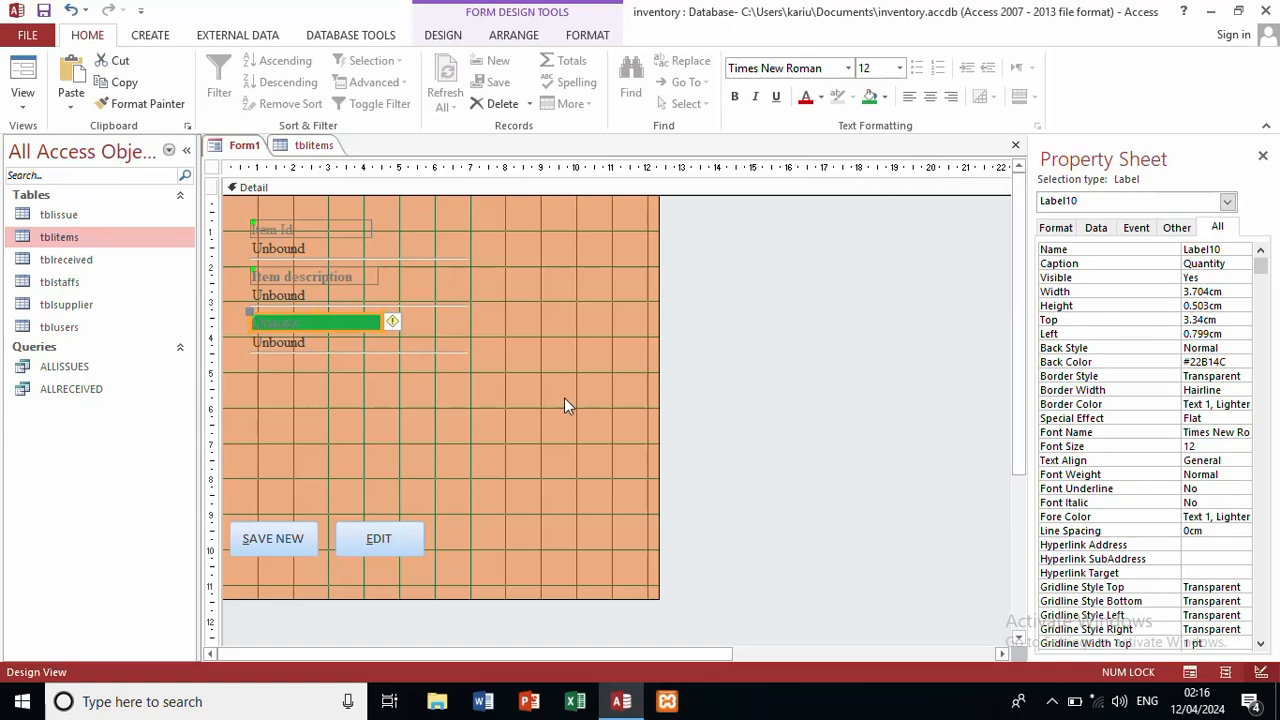
key(ctrl+z)
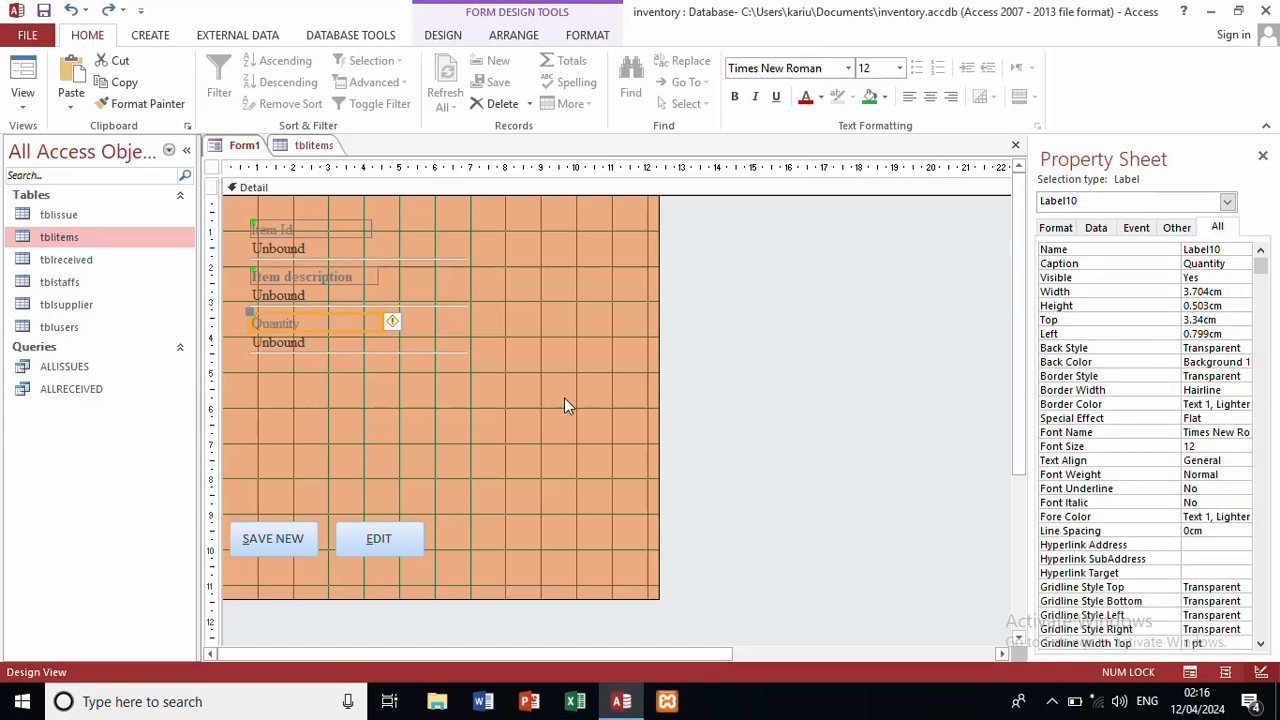
click(821, 97)
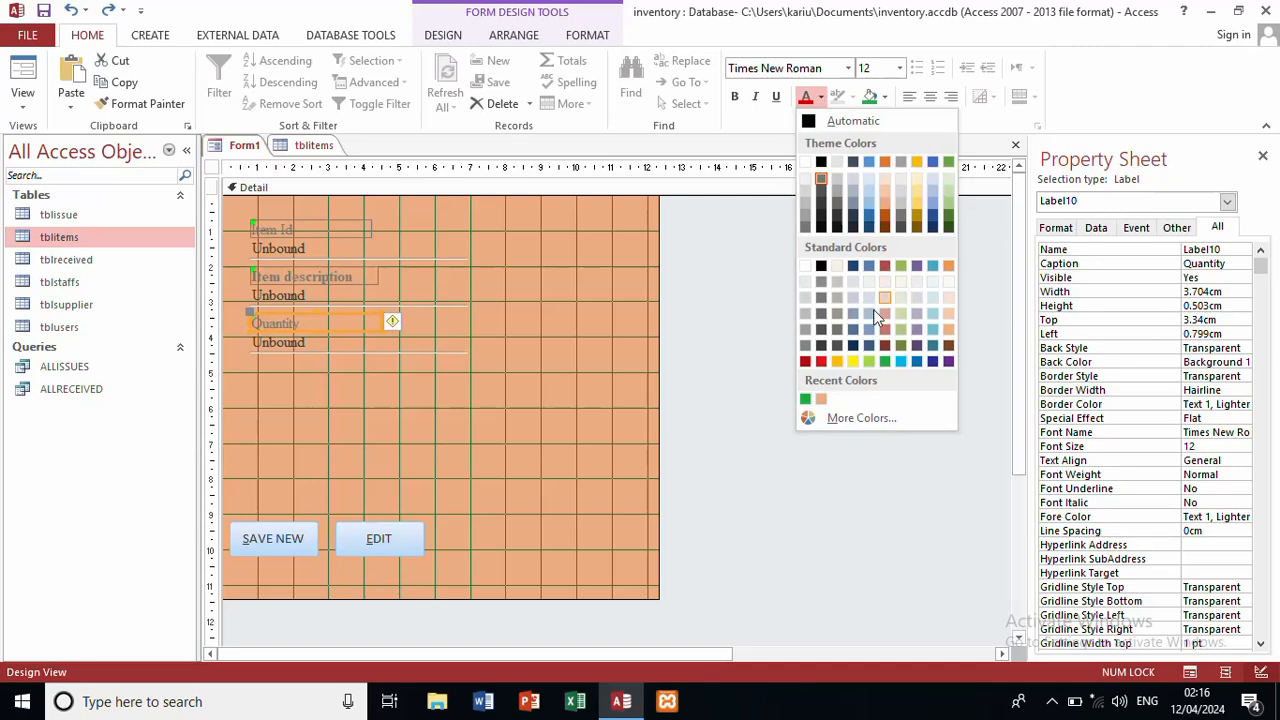
click(806, 399)
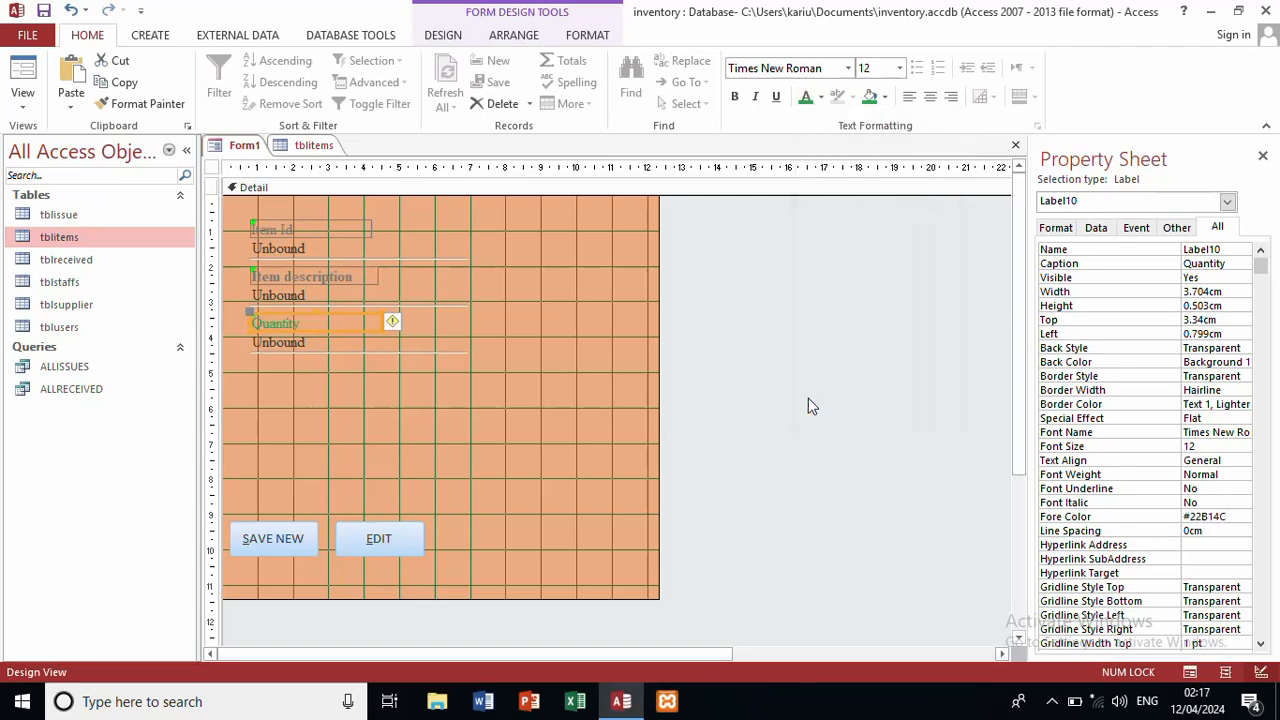
click(548, 349)
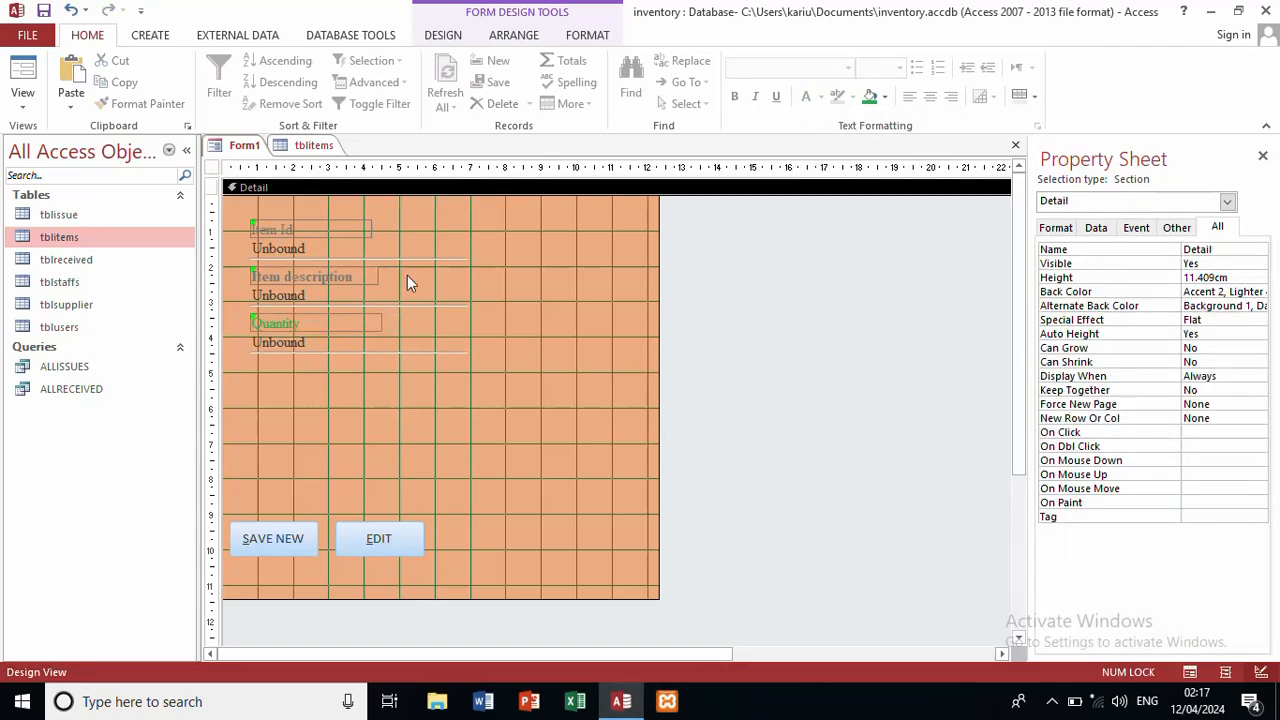
Step: Make Item description and Item Id text green, and bold Item Id and Quantity
click(355, 283)
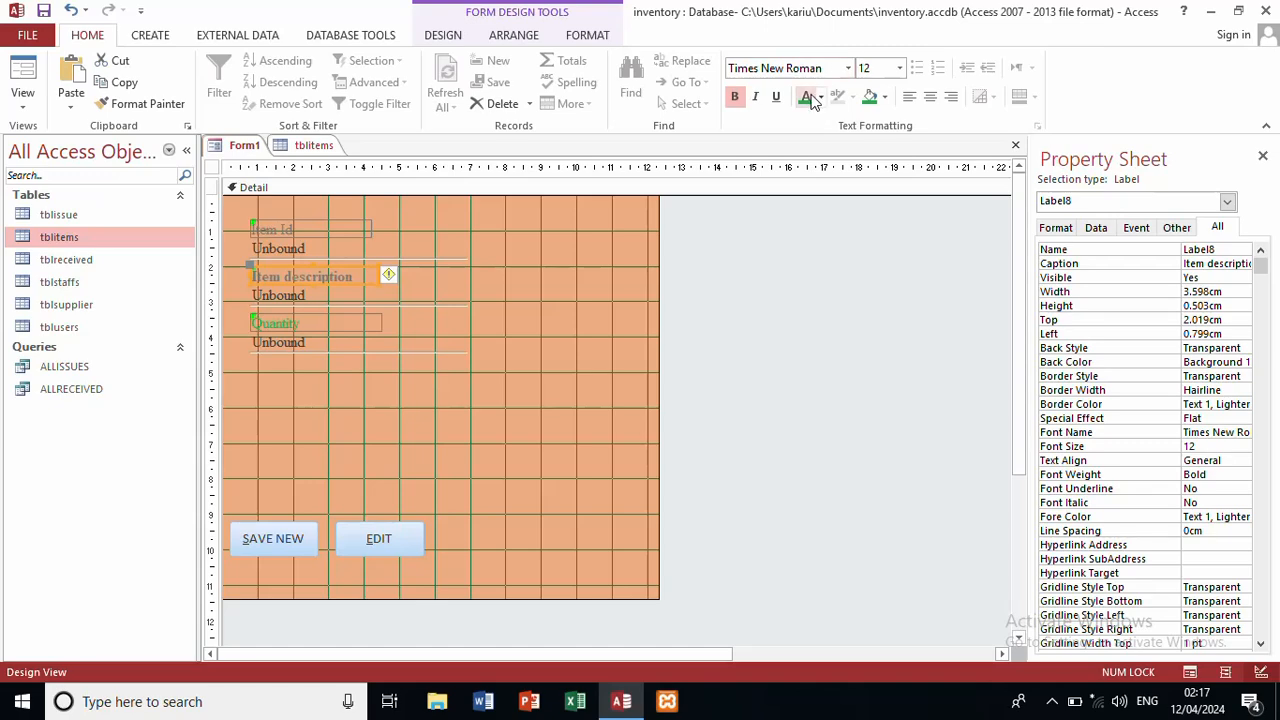
click(808, 97)
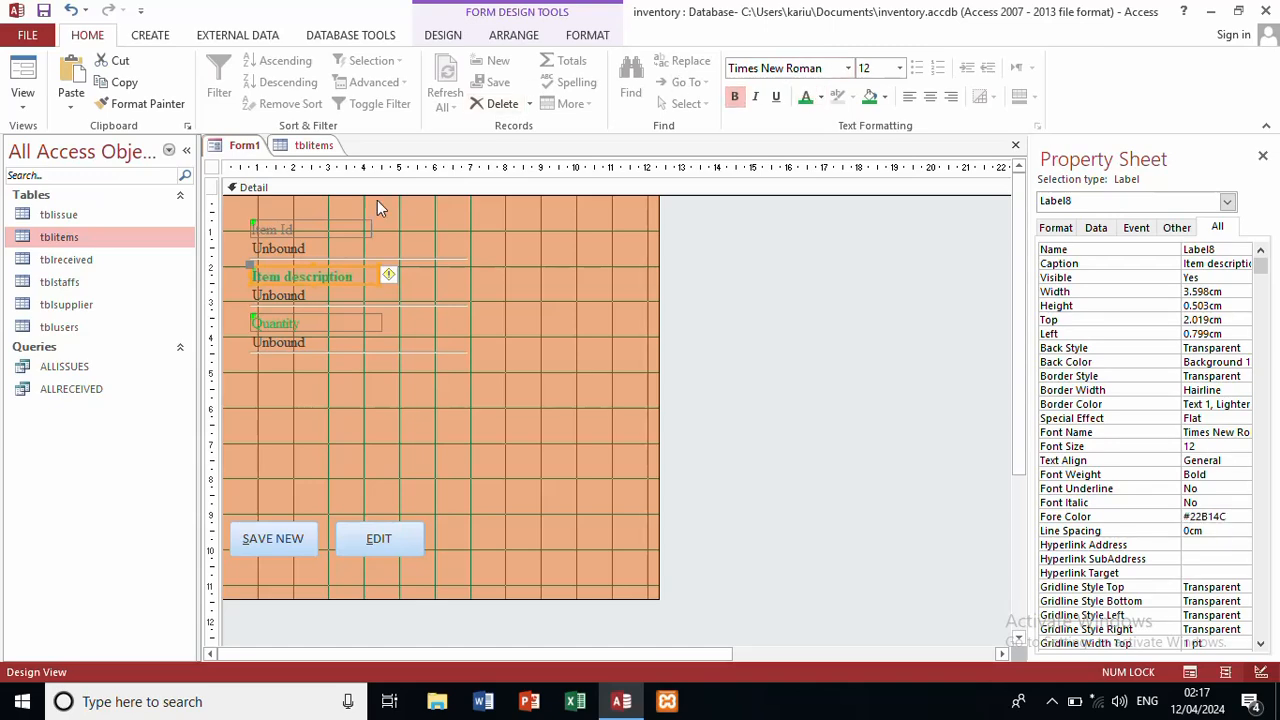
click(349, 230)
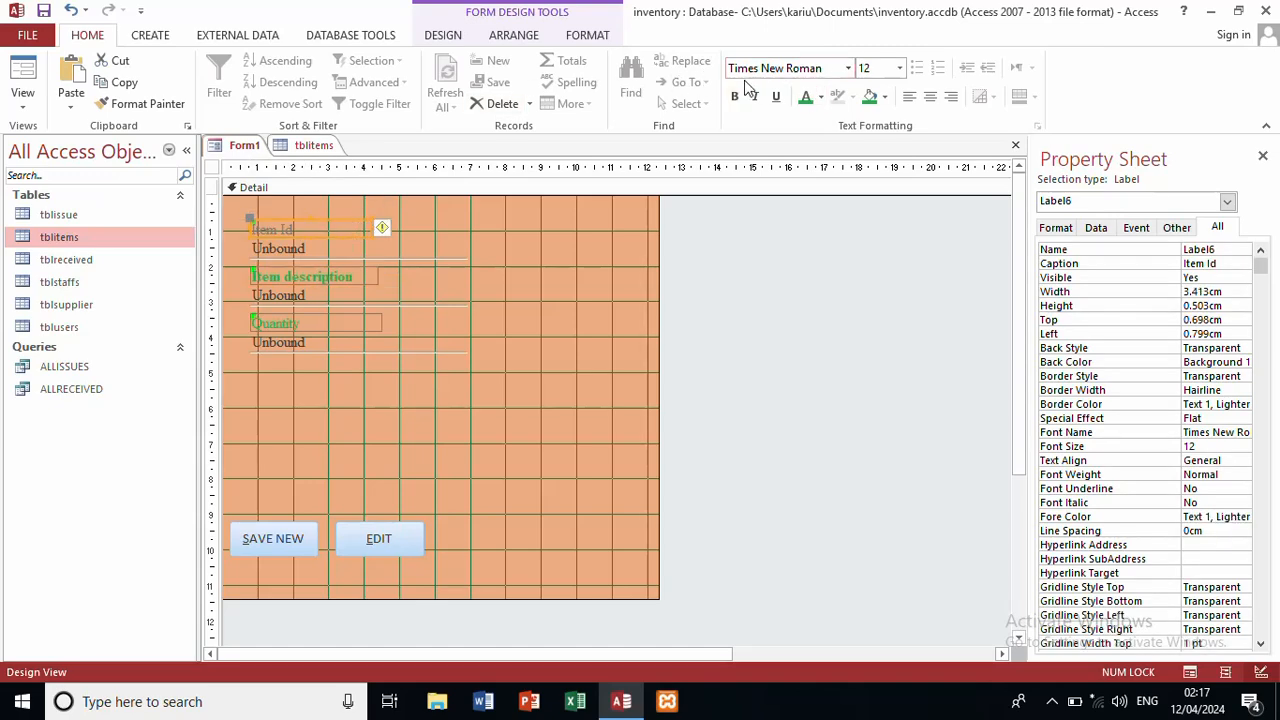
click(807, 98)
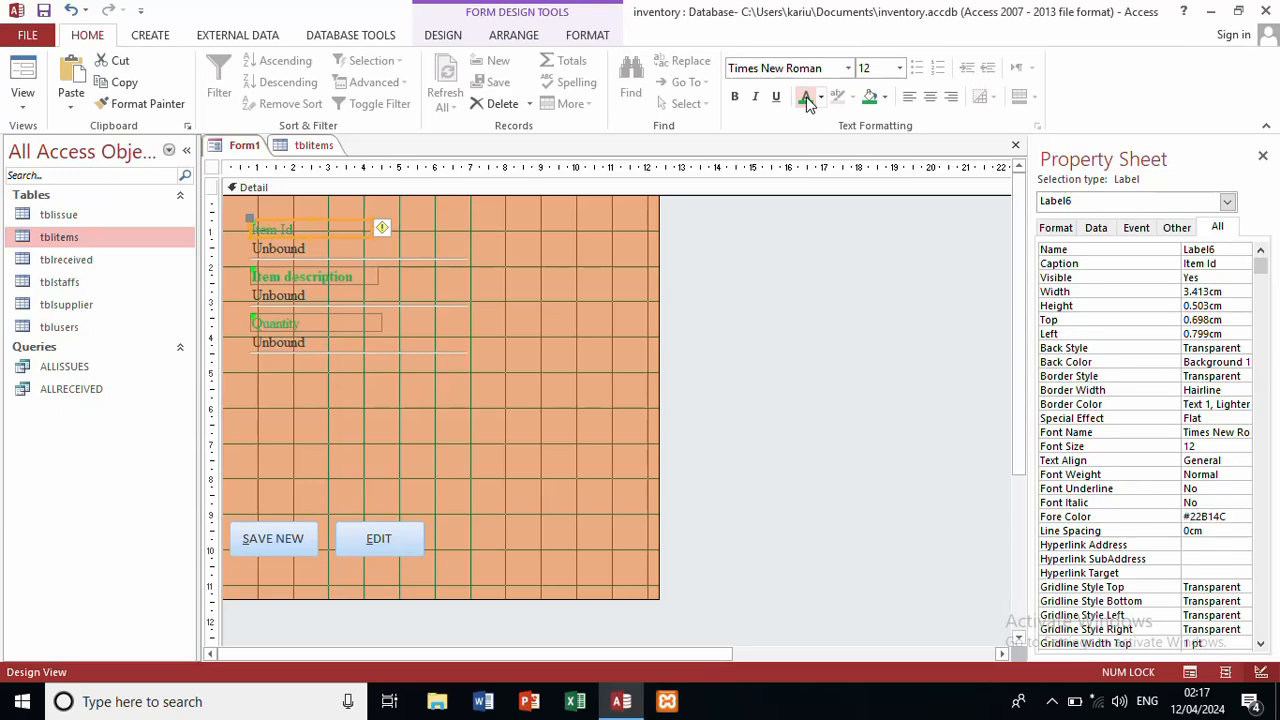
click(735, 97)
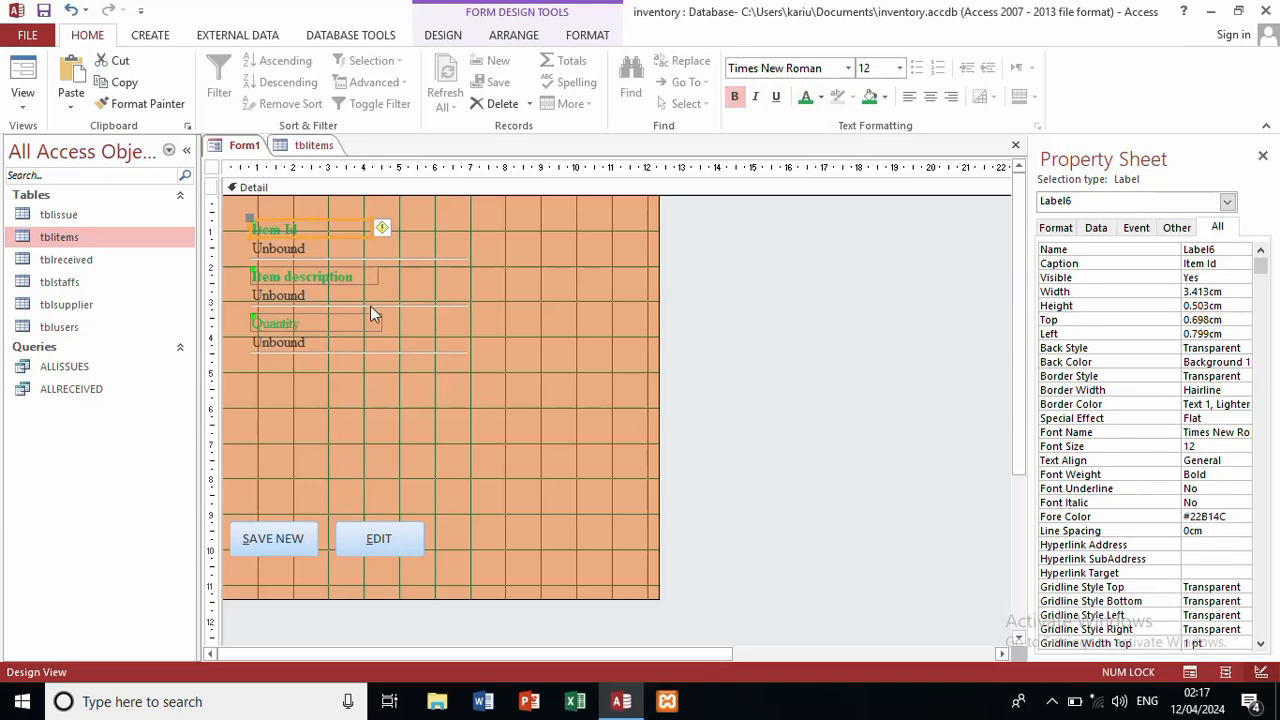
click(305, 323)
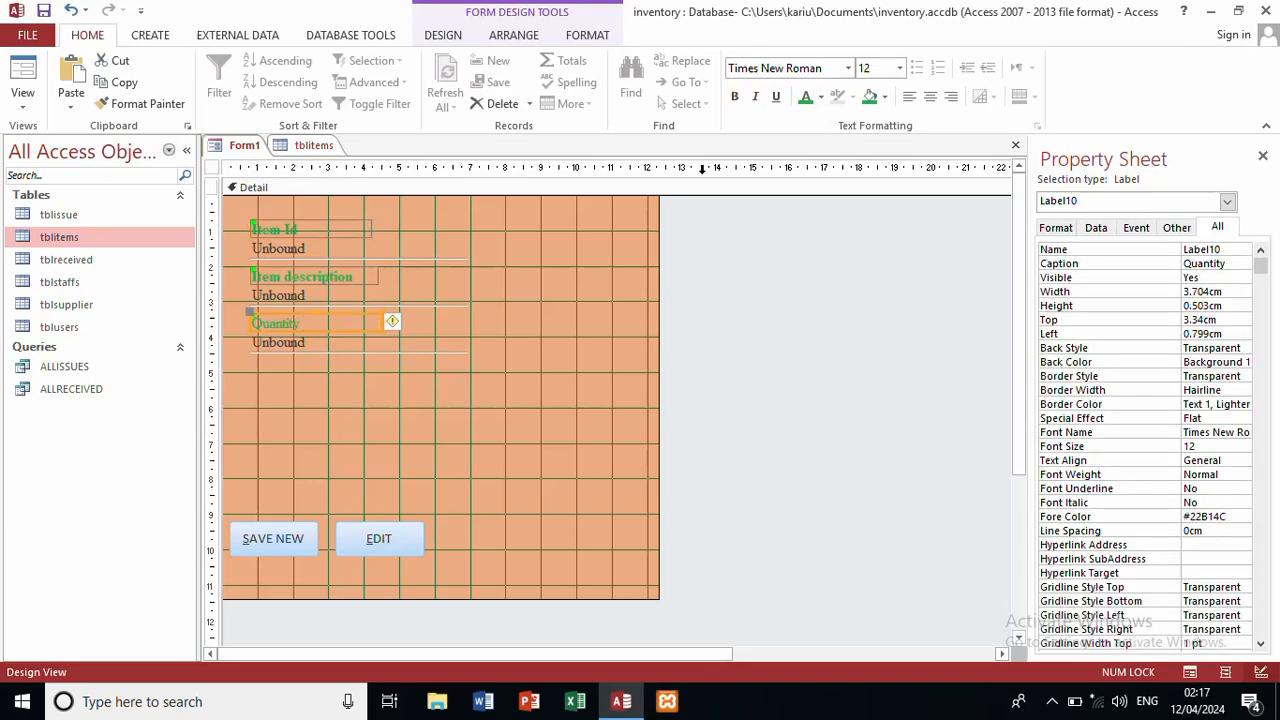
click(737, 100)
Step: Save the form as frmitems
key(ctrl+s)
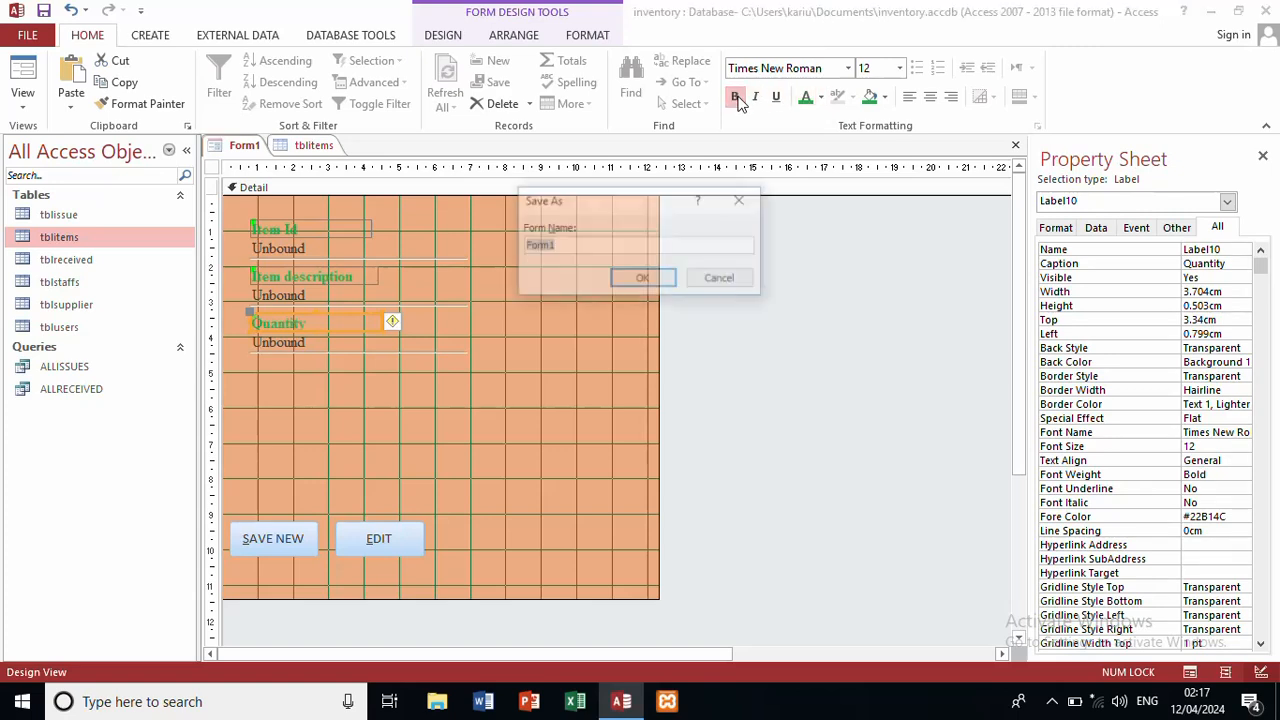
text(frmitem)
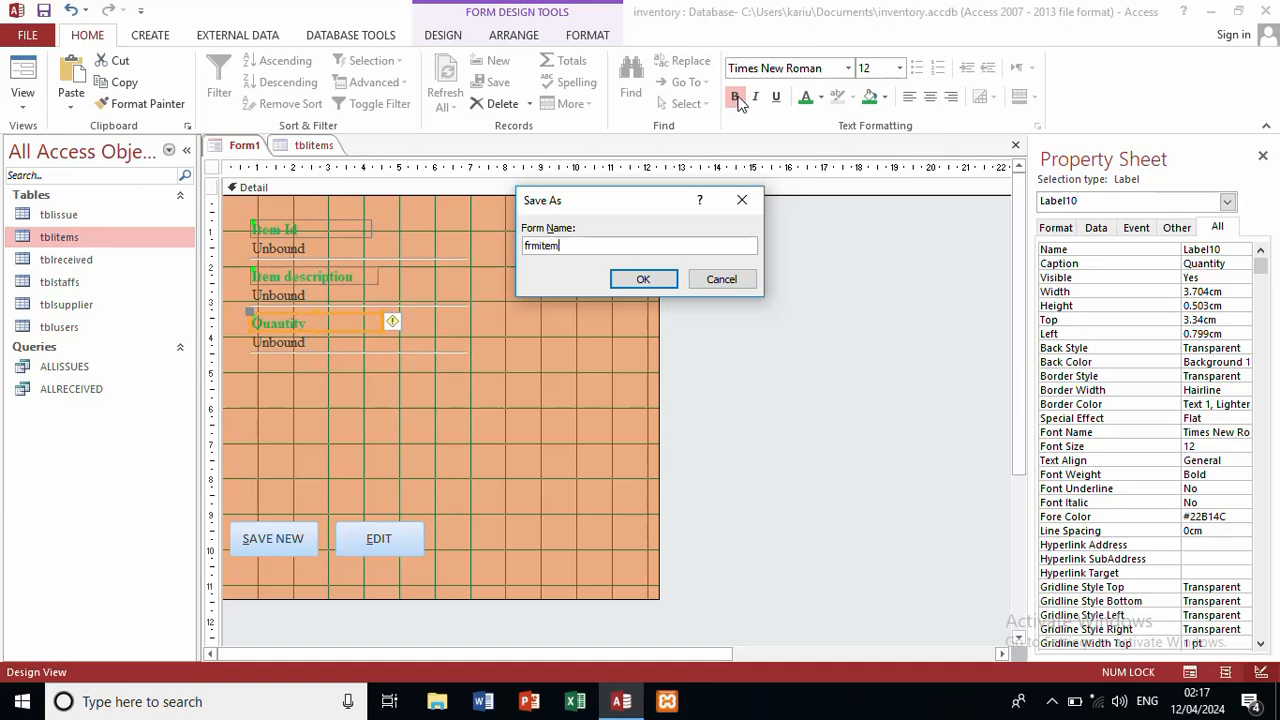
text(s)
key(Return)
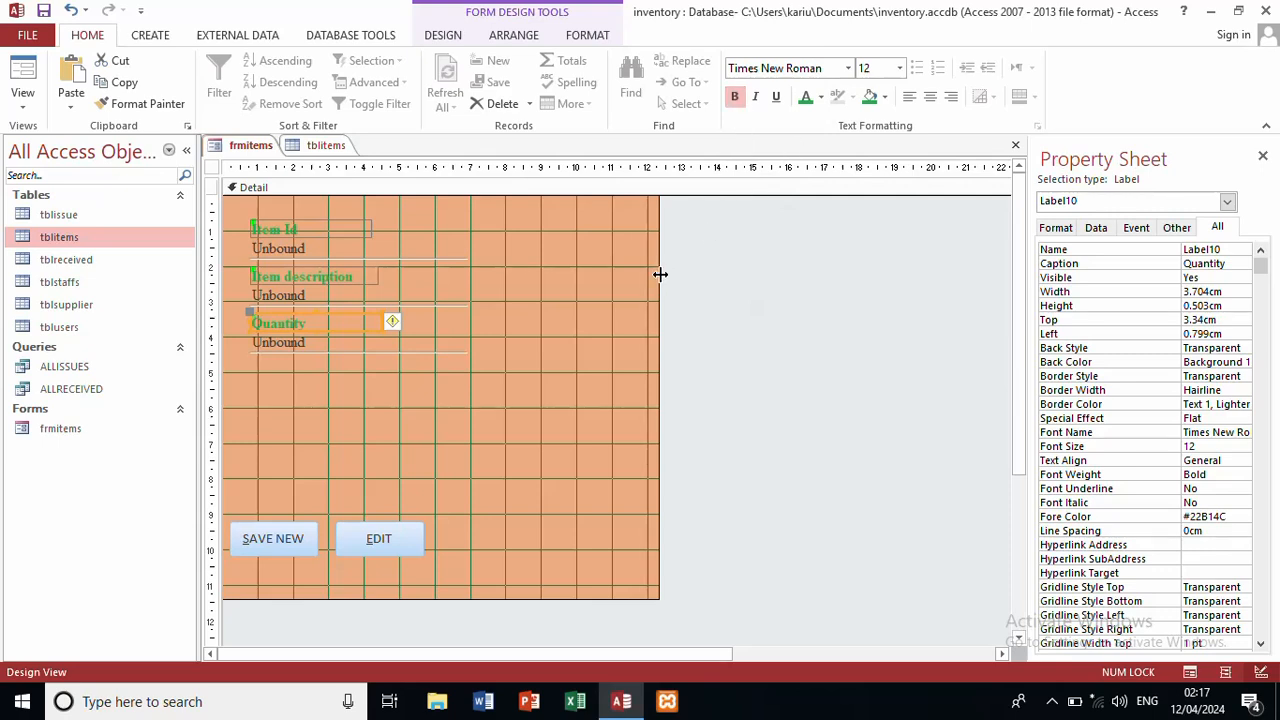
Step: Widen the form to about 18 cm and show the Form Design tools
drag(660, 274, 857, 269)
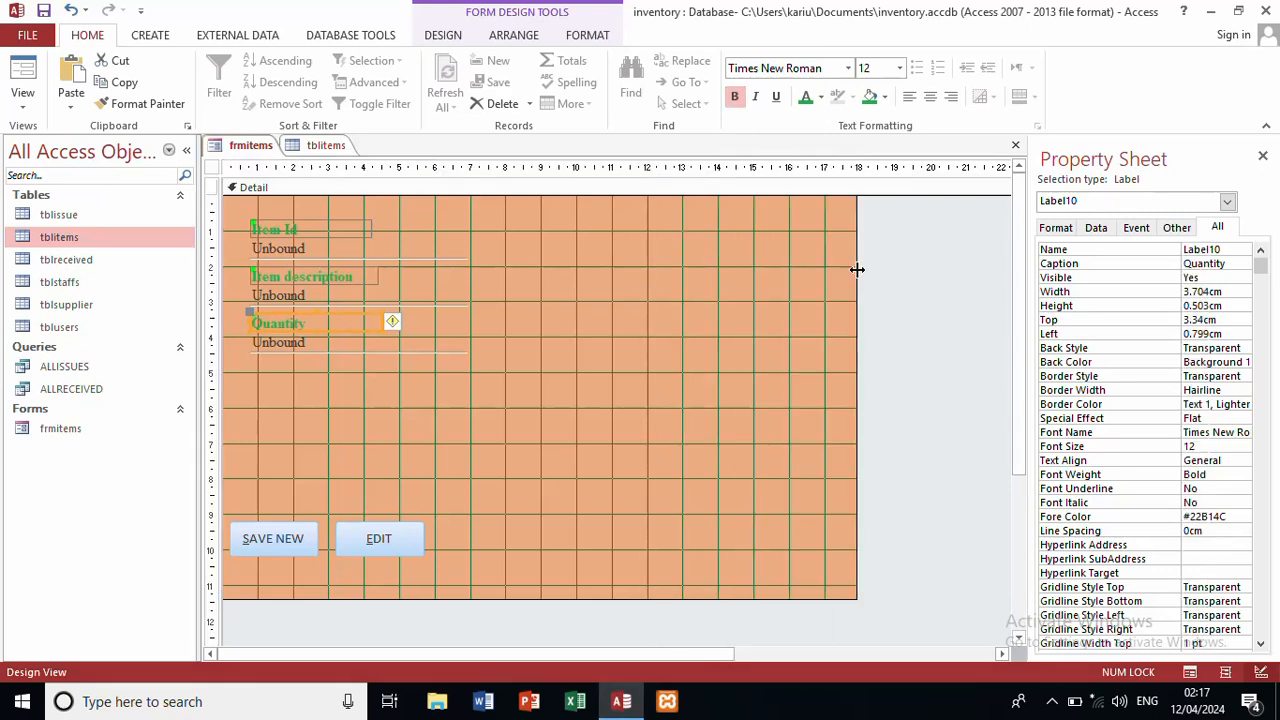
click(145, 38)
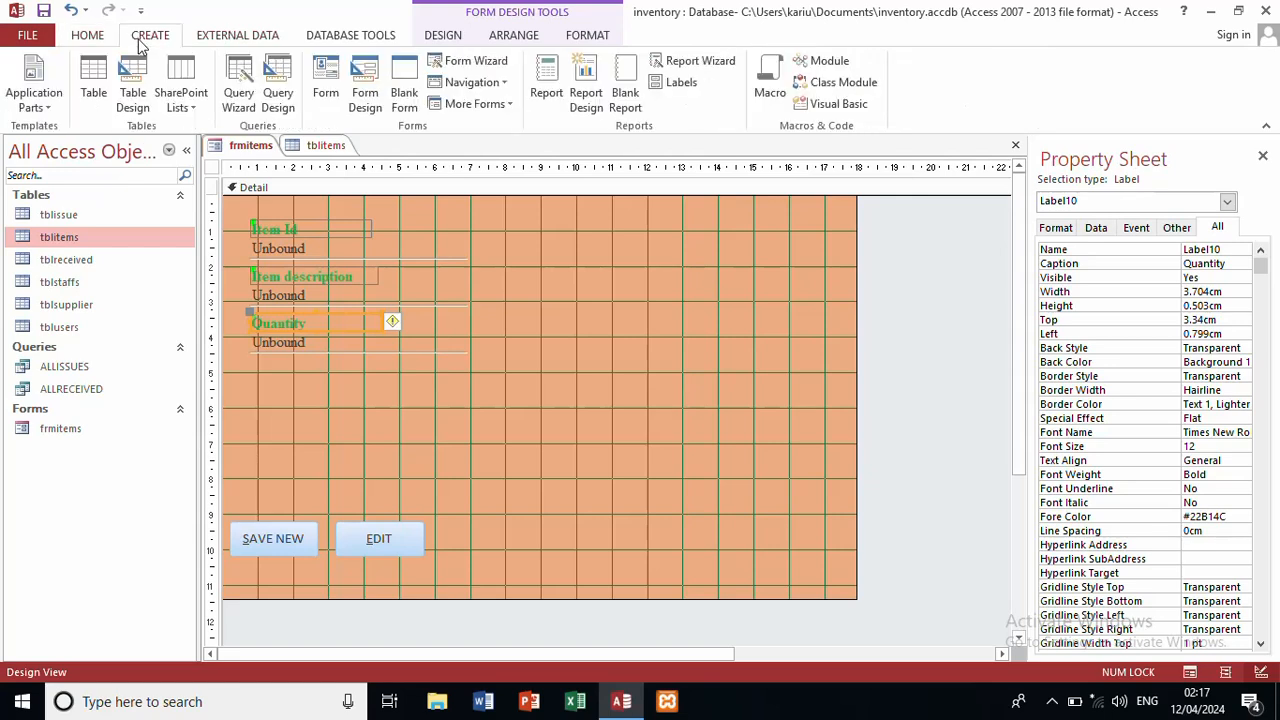
click(424, 39)
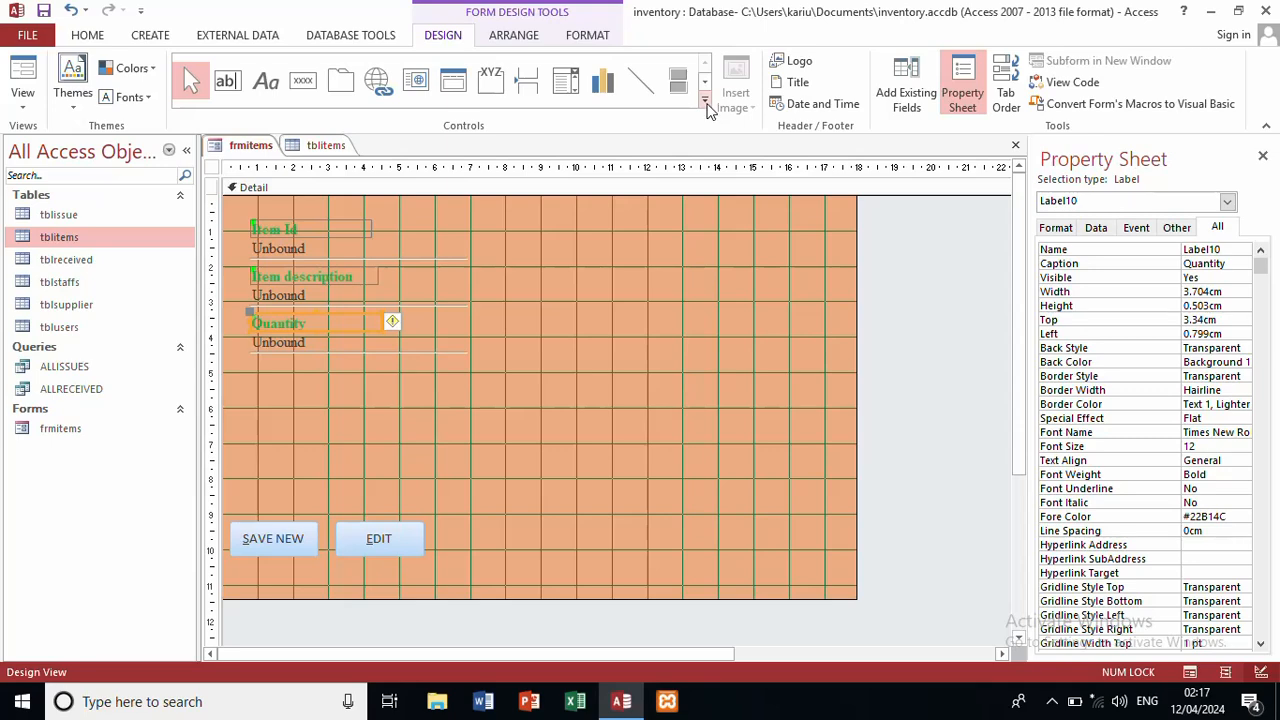
Step: Draw an unbound list box to the right of the item fields, skipping the wizard
click(707, 108)
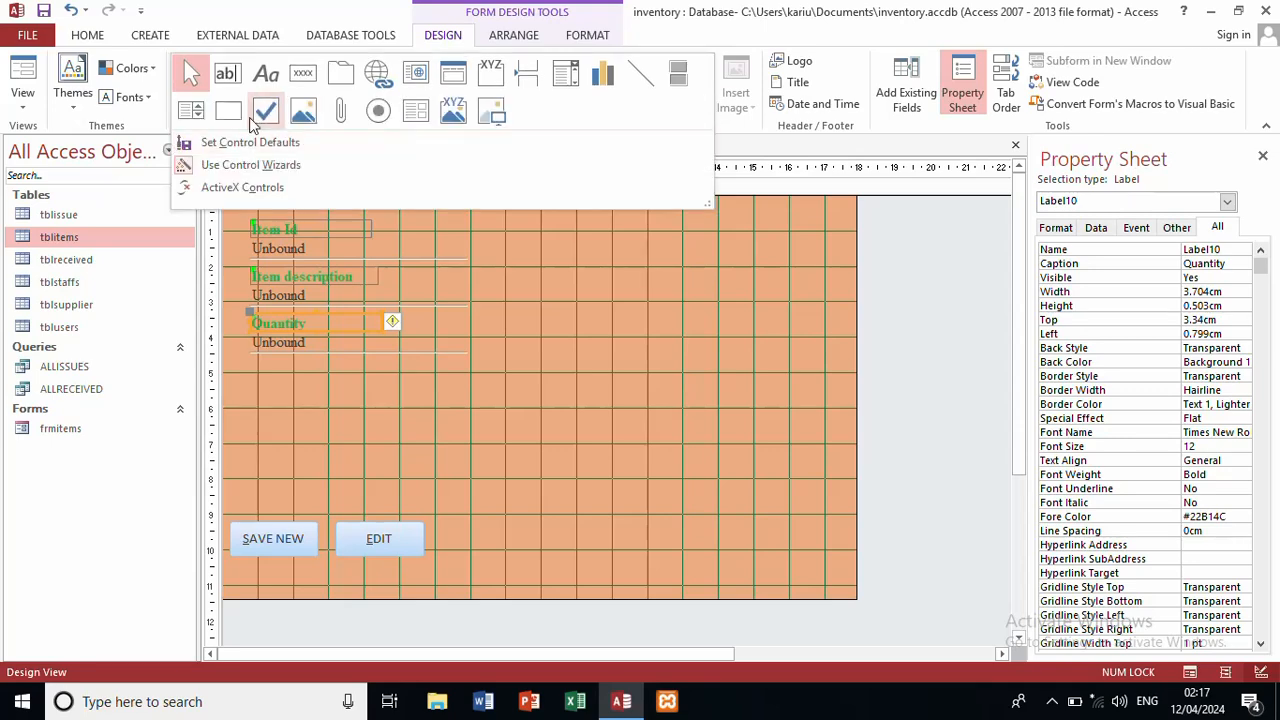
click(196, 114)
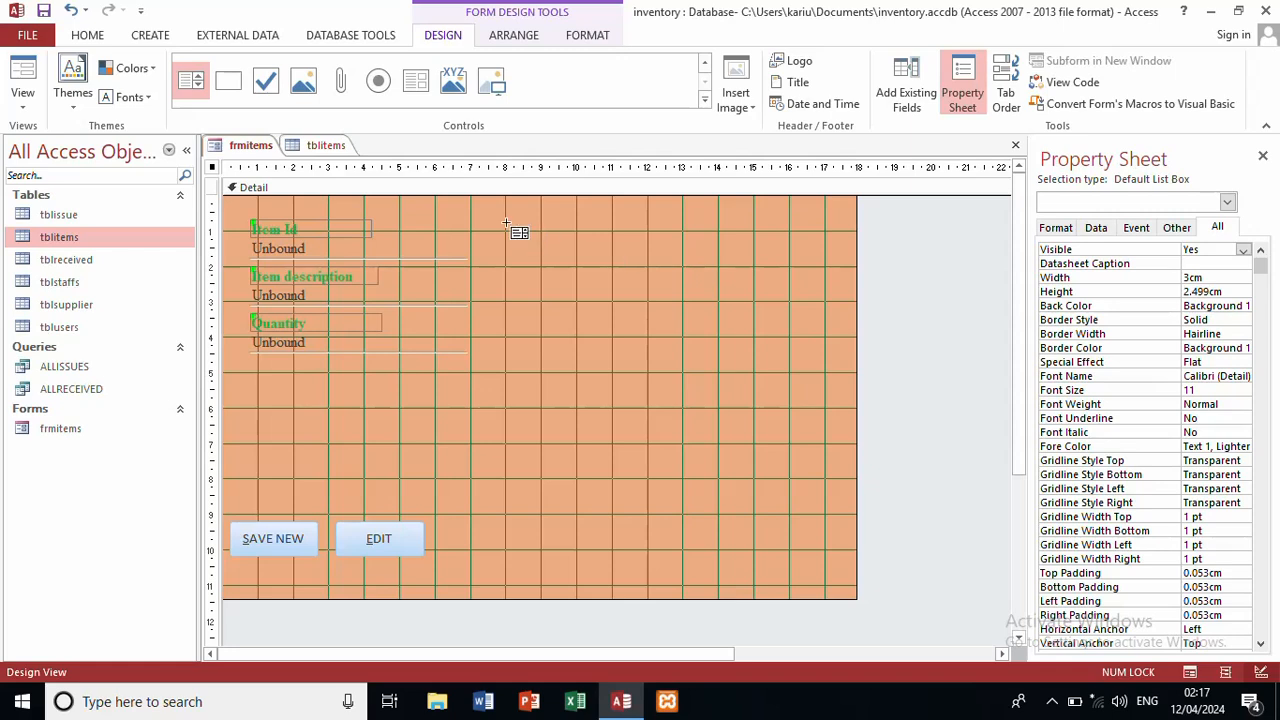
drag(505, 223, 844, 393)
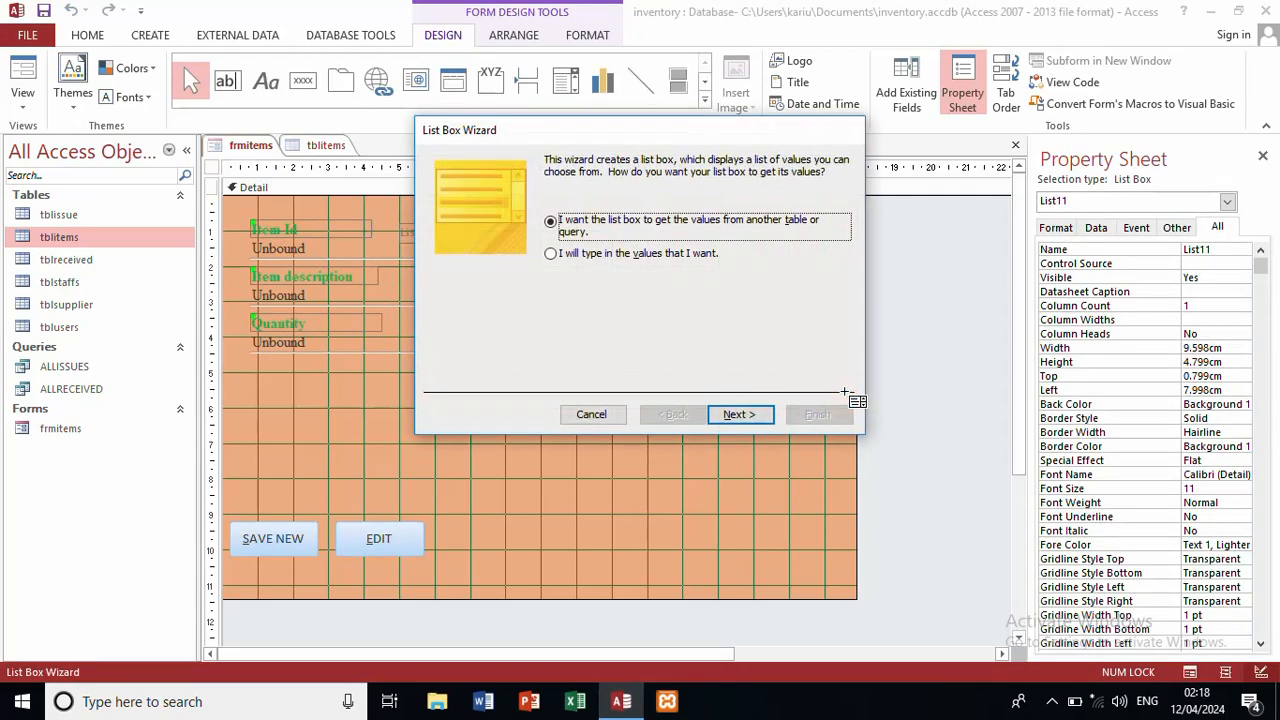
click(591, 414)
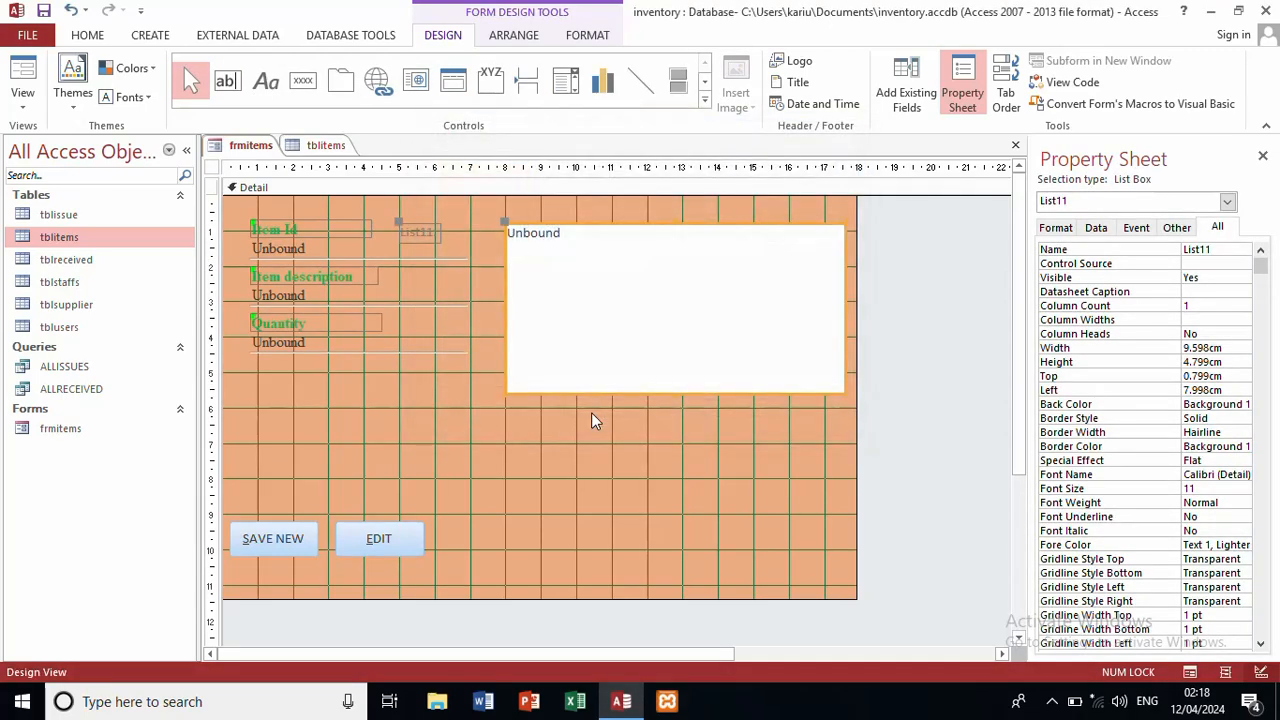
Step: Name the list box List11 and erase its attached label's caption
click(1235, 249)
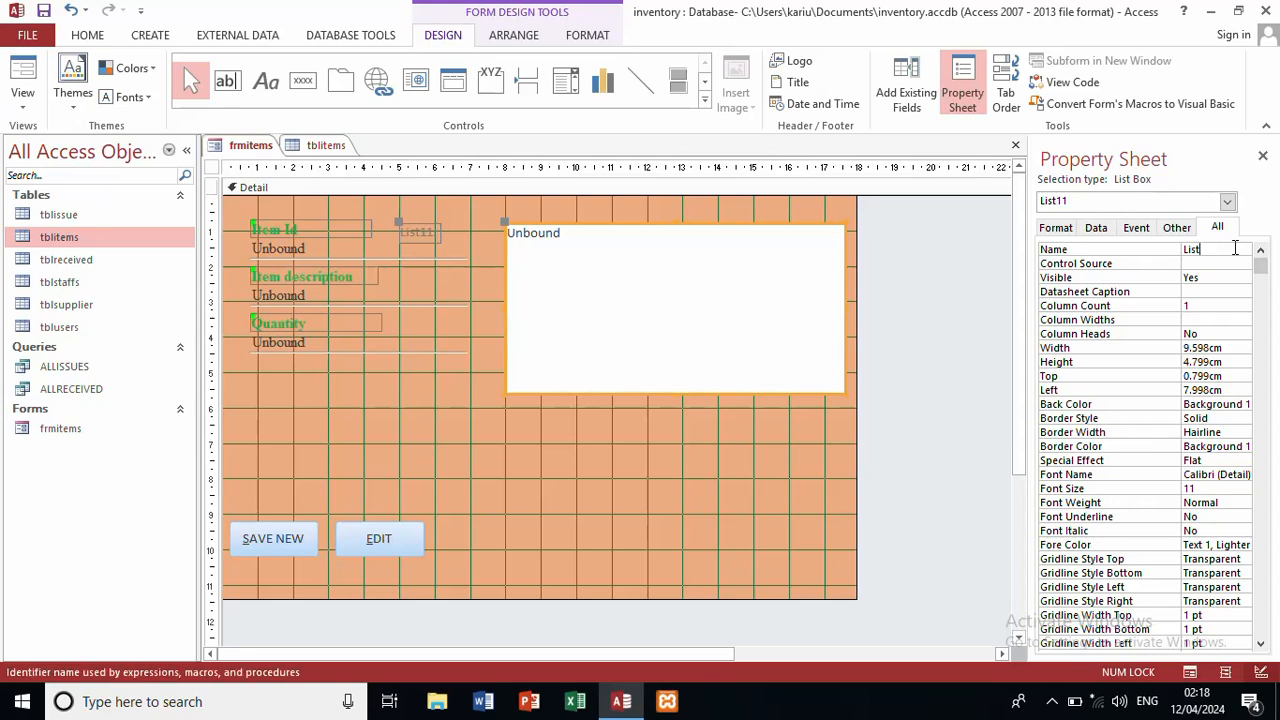
text(11)
click(418, 237)
click(437, 231)
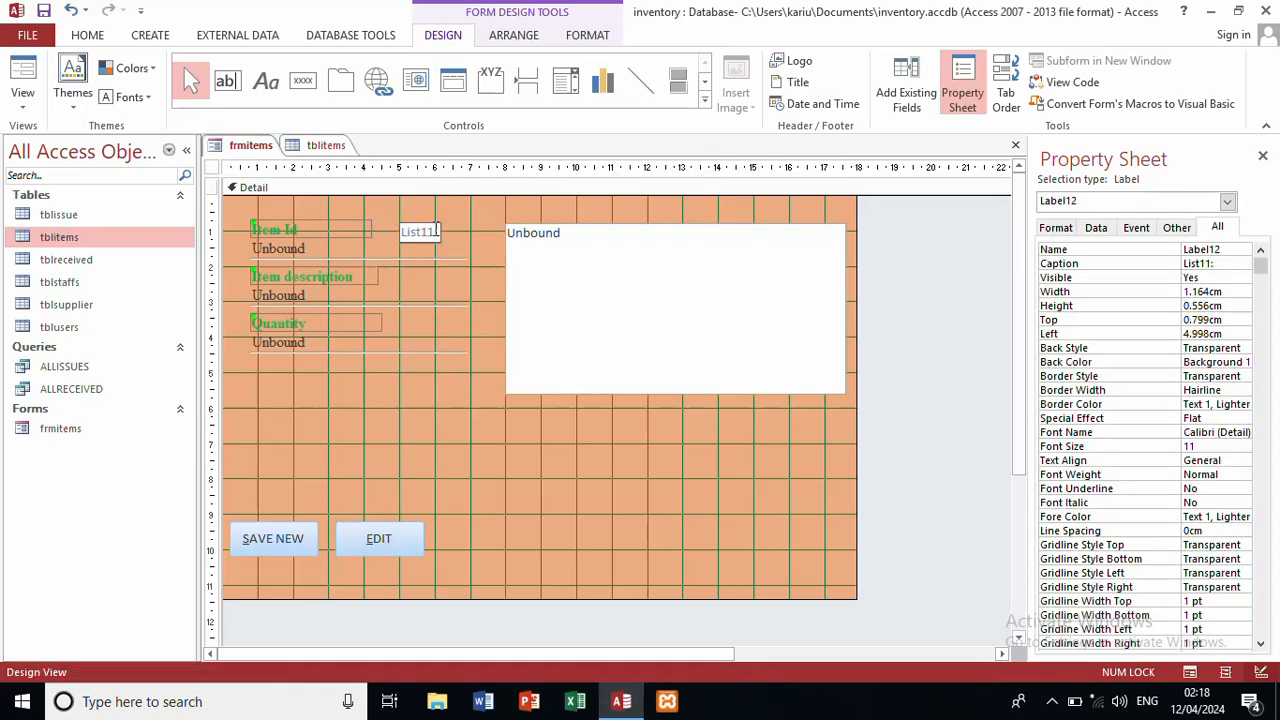
key(BackSpace)
key(BackSpace)
key(BackSpace)
key(BackSpace)
key(BackSpace)
Step: Move the list box slightly higher and shorten it from the bottom
click(621, 528)
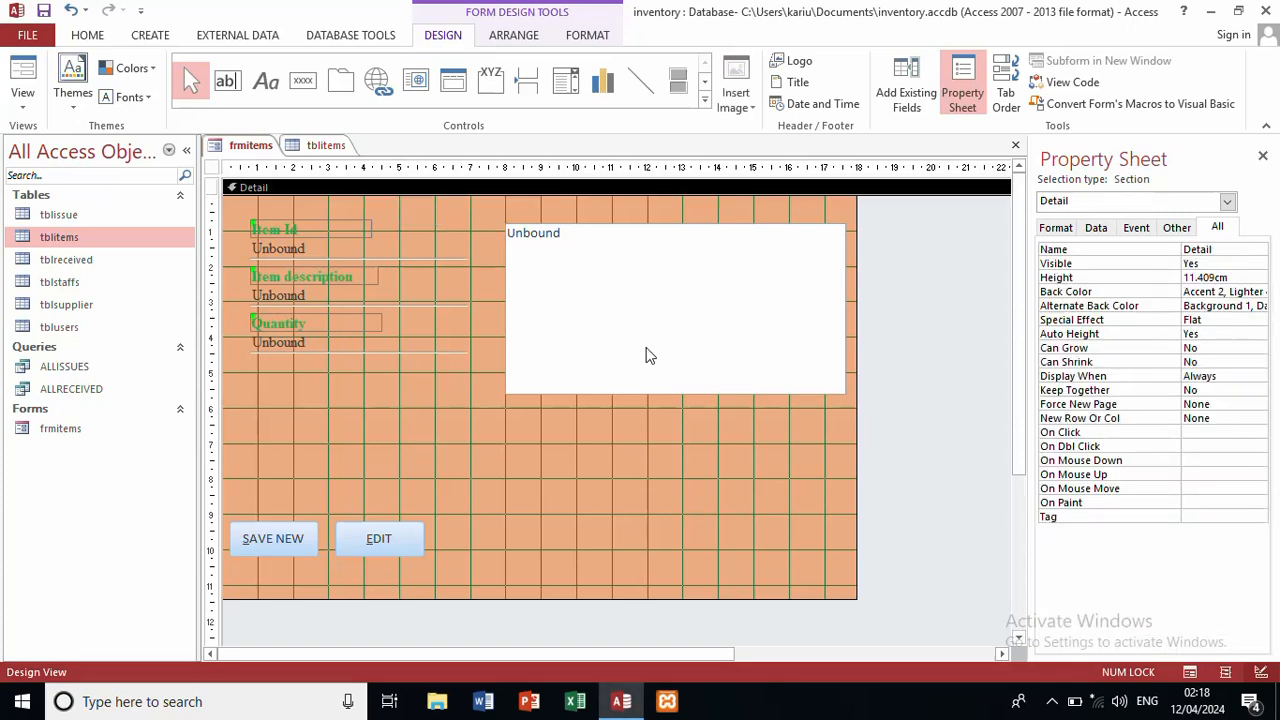
drag(645, 355, 647, 335)
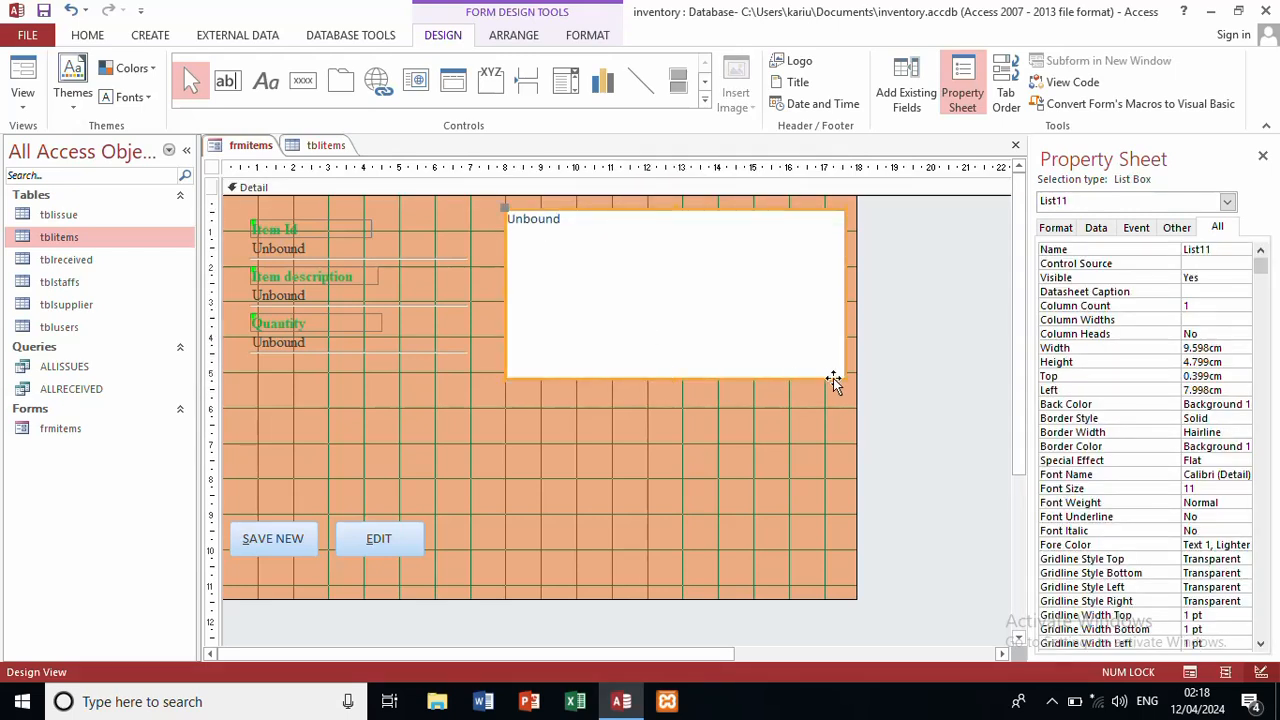
drag(846, 377, 843, 358)
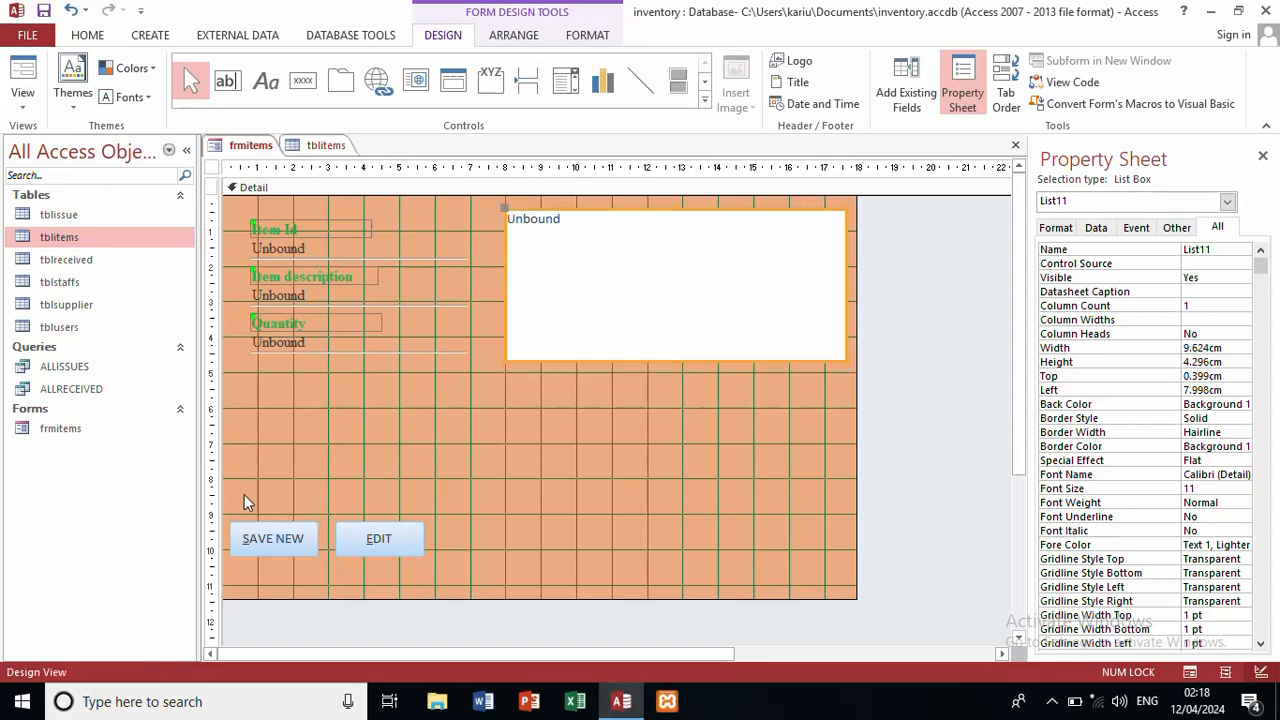
Step: Move SAVE NEW and EDIT up under Quantity and shorten the Detail section
drag(242, 494, 280, 398)
click(428, 554)
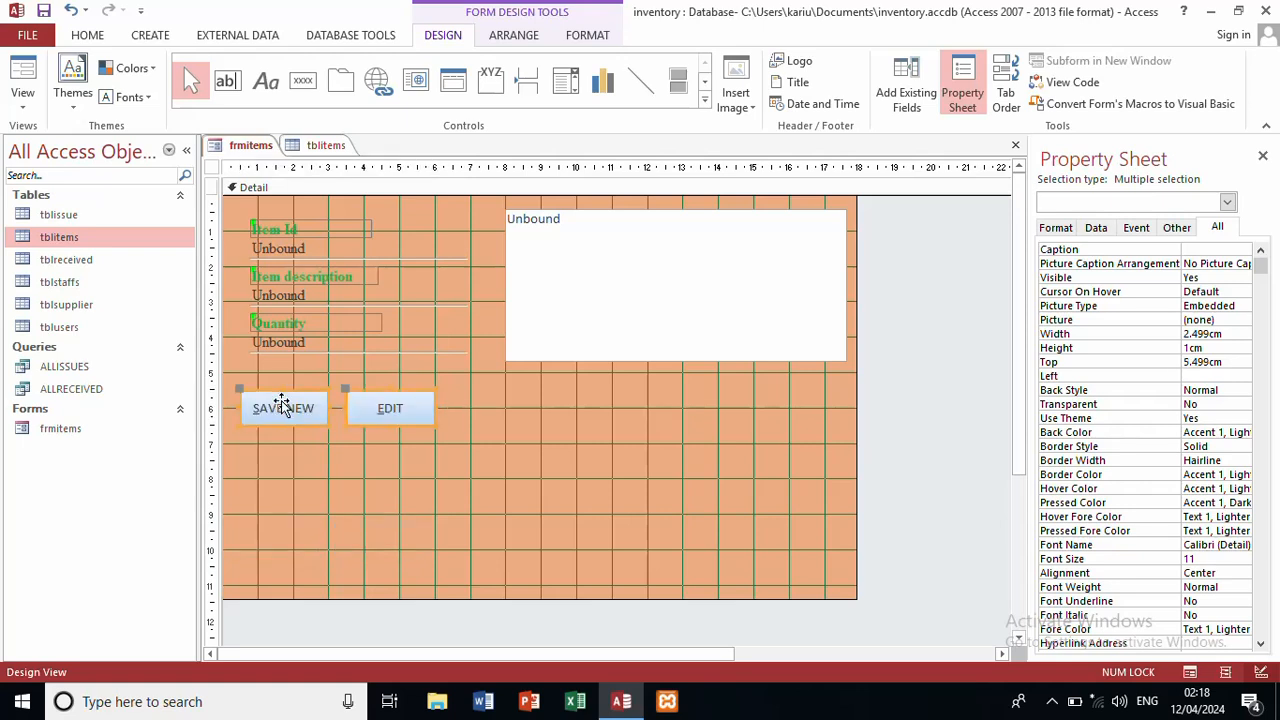
drag(479, 599, 507, 436)
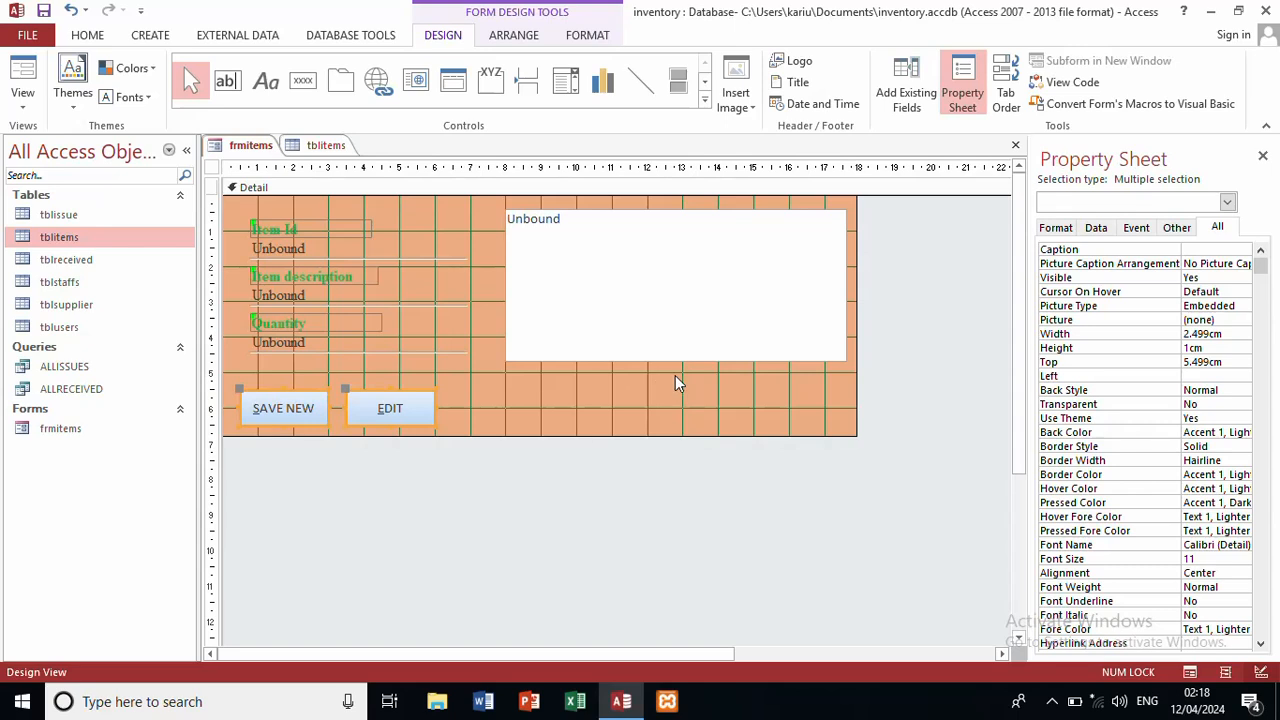
click(707, 270)
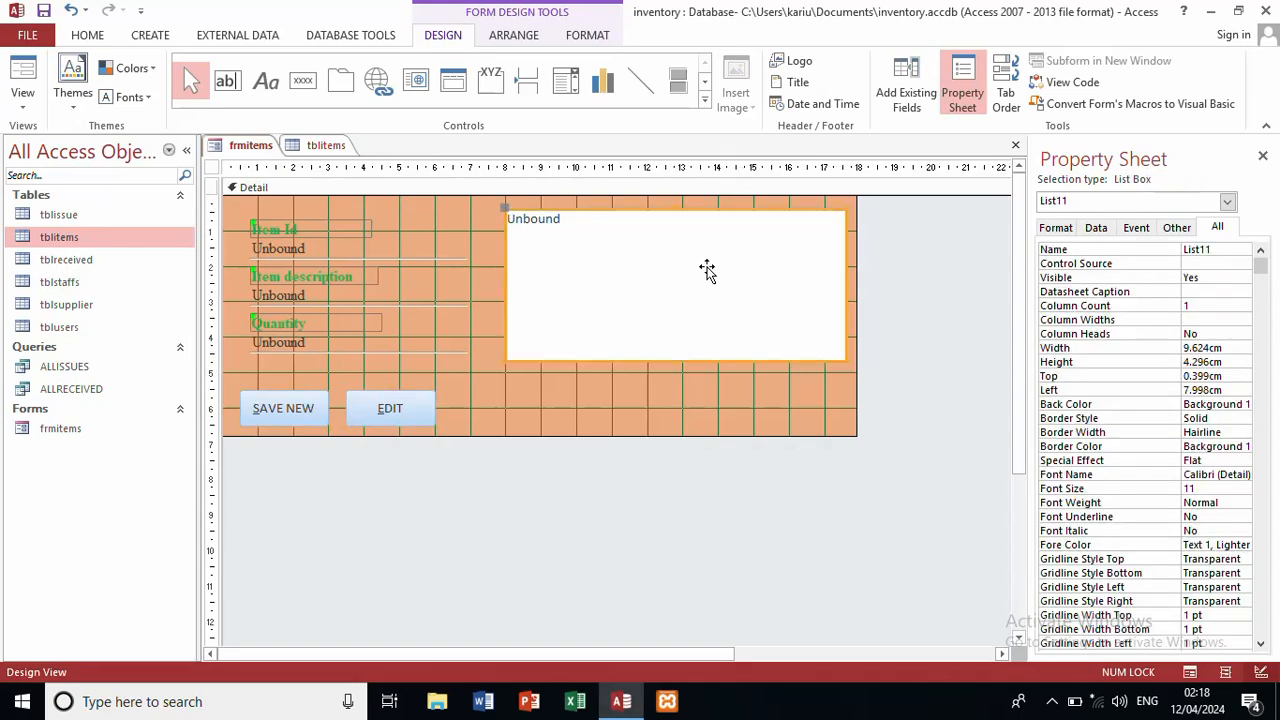
Step: Use Table/Query as List11's Row Source Type and launch its Row Source query builder
click(1096, 228)
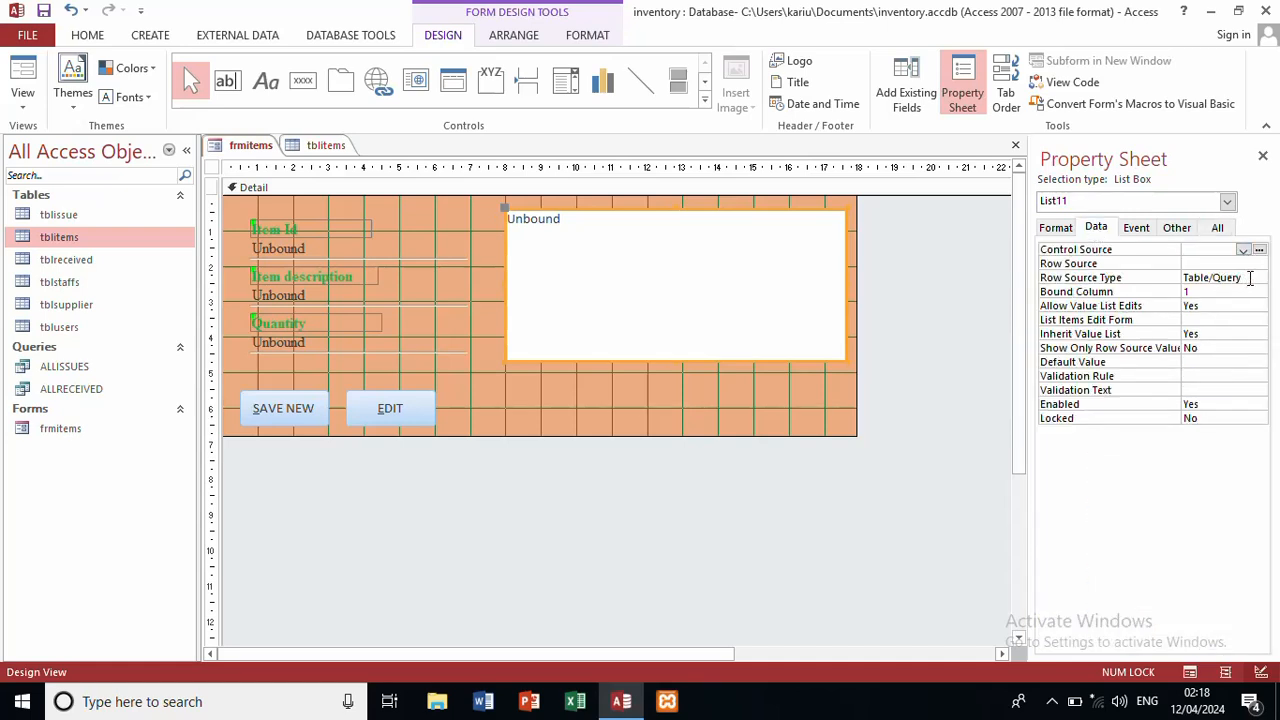
click(1249, 278)
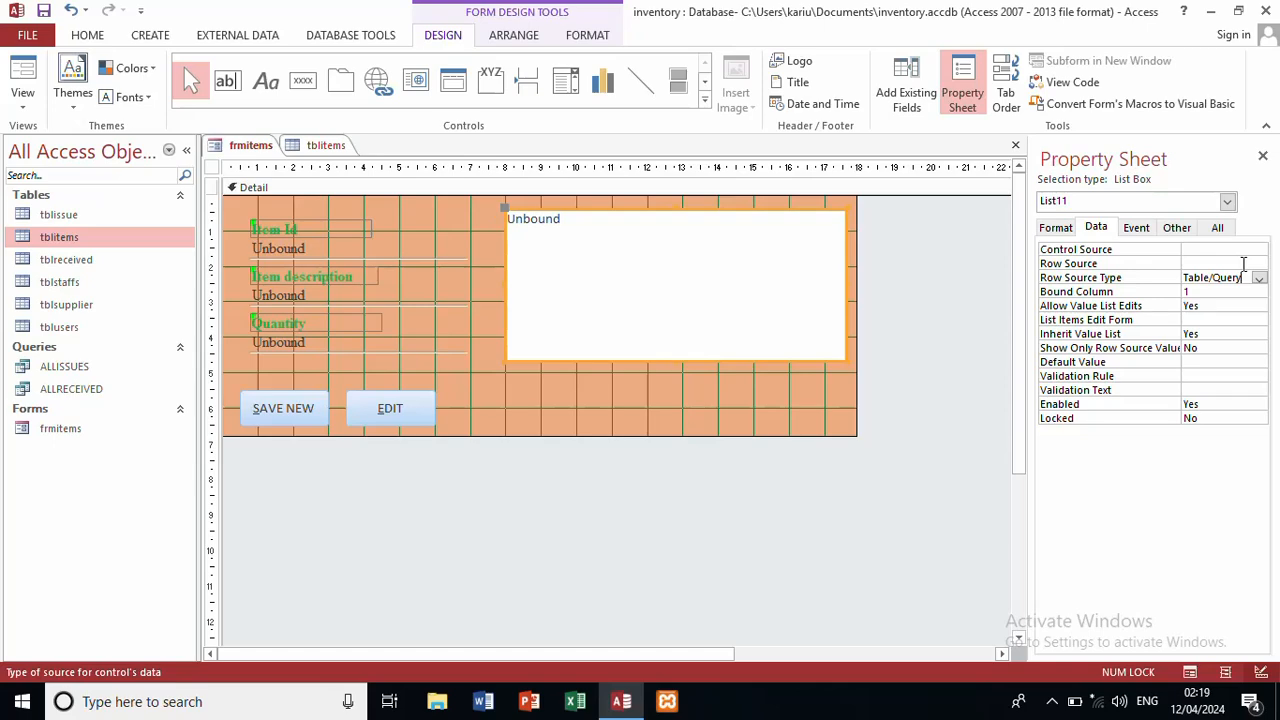
click(1243, 263)
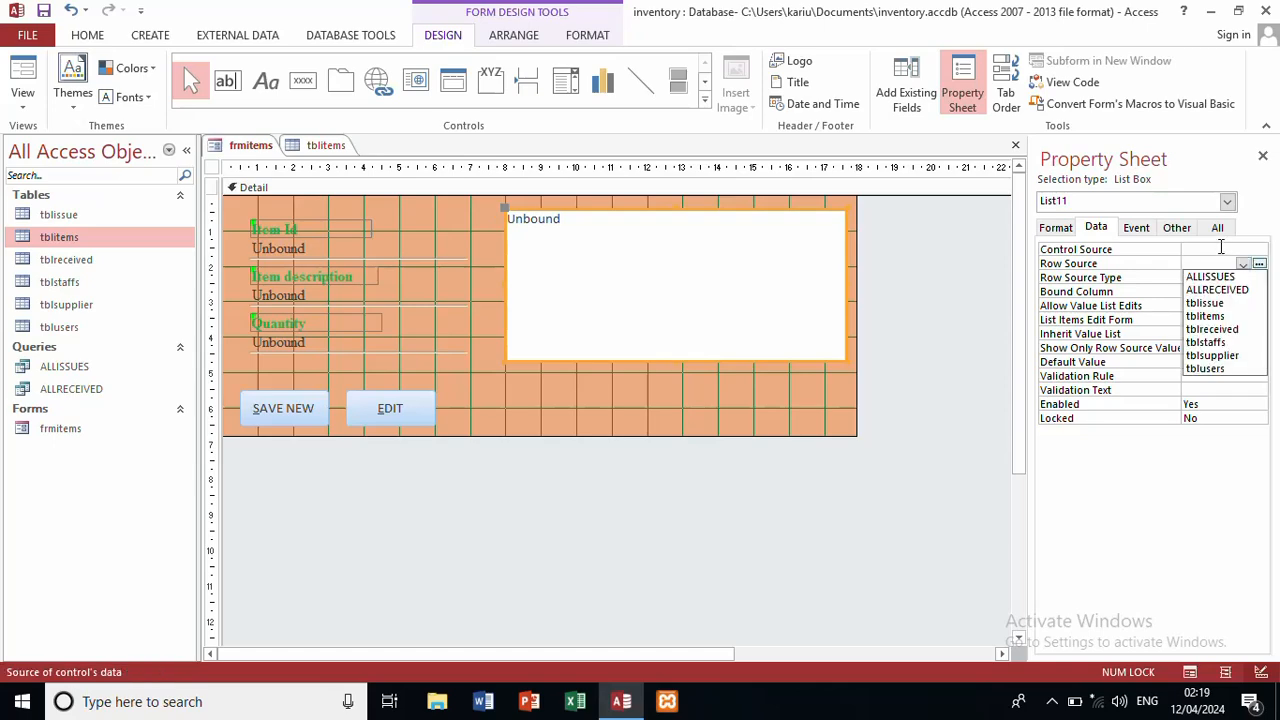
click(1220, 249)
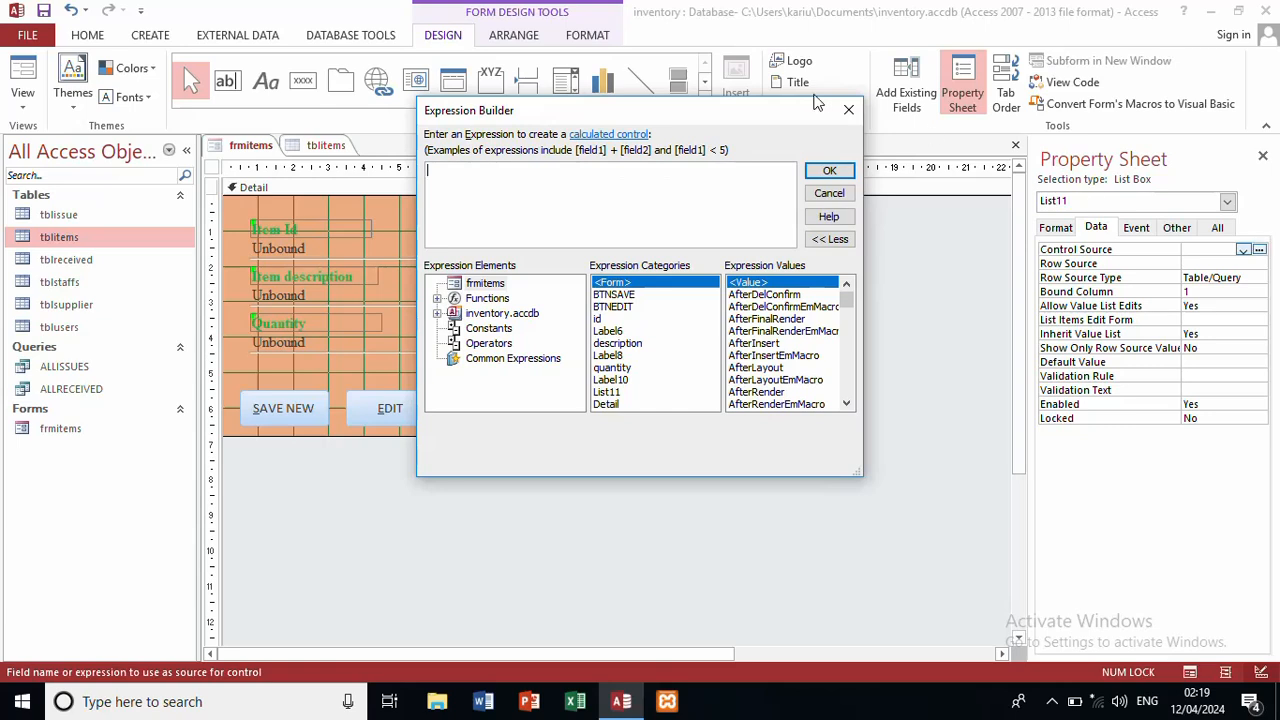
click(847, 111)
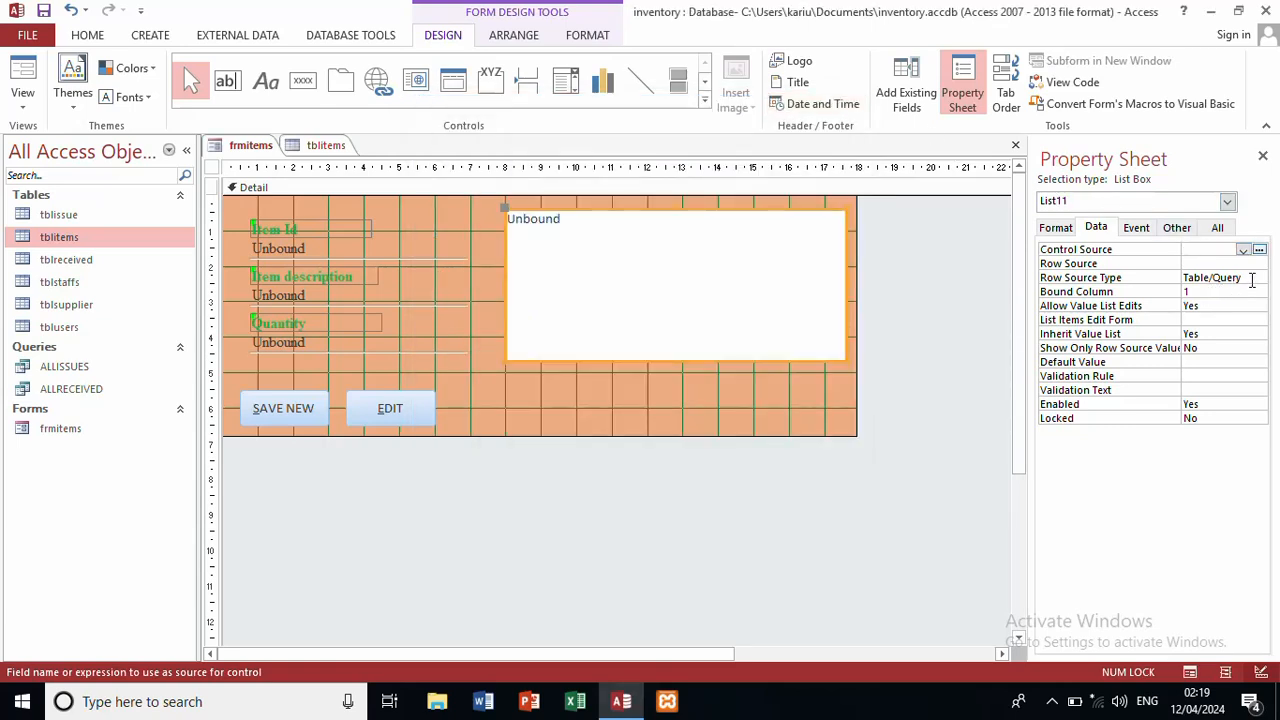
click(1251, 280)
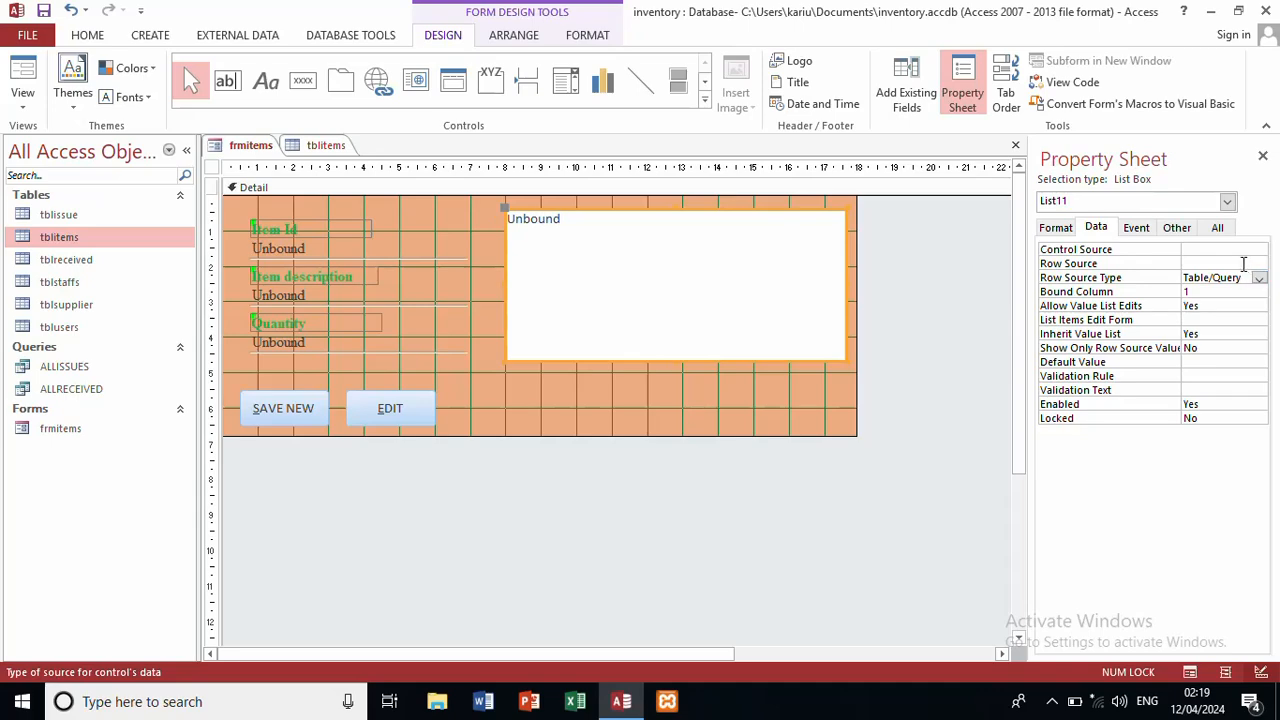
click(1245, 263)
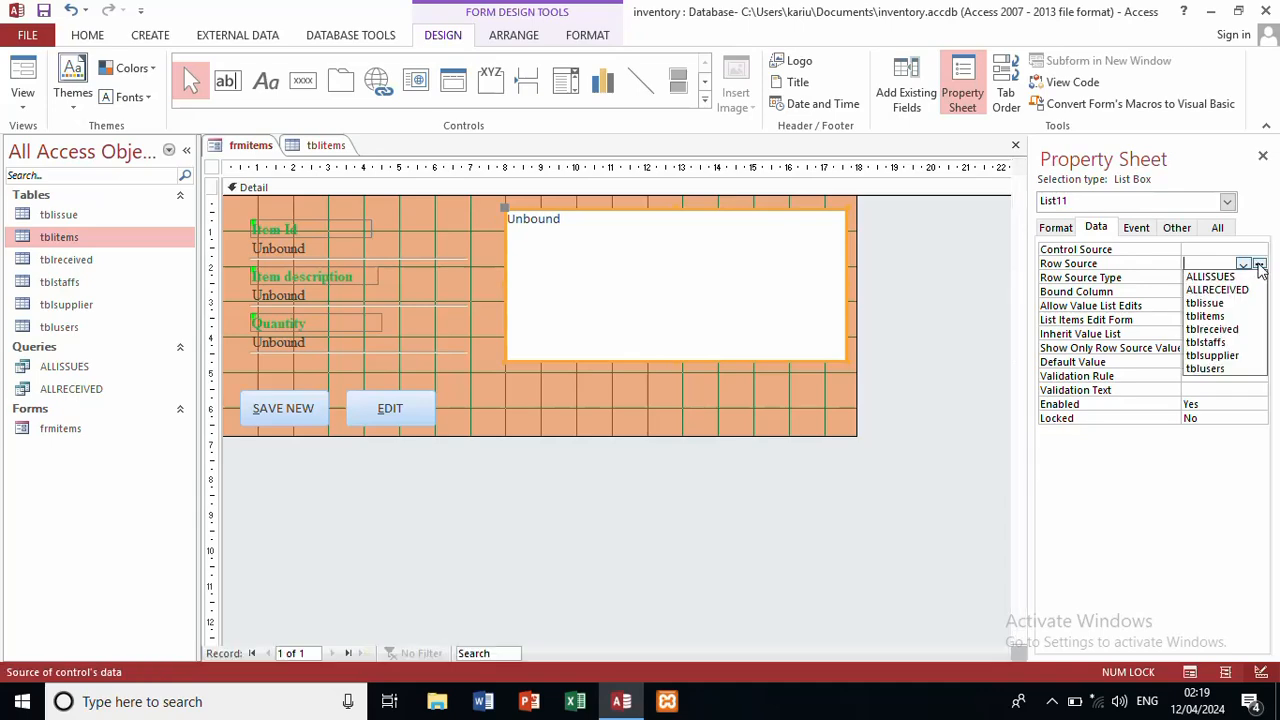
click(1259, 265)
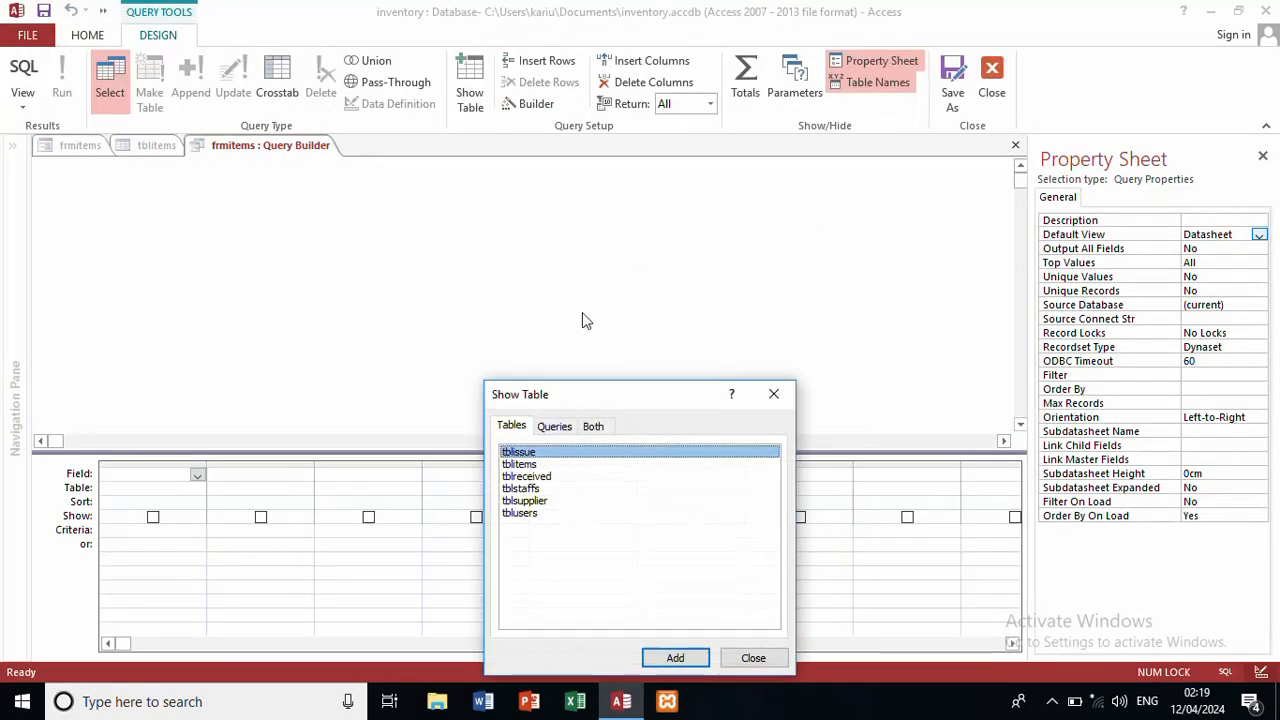
Step: Build a tblitems query with ID, description and quantity and save it as List11's row source
double_click(528, 464)
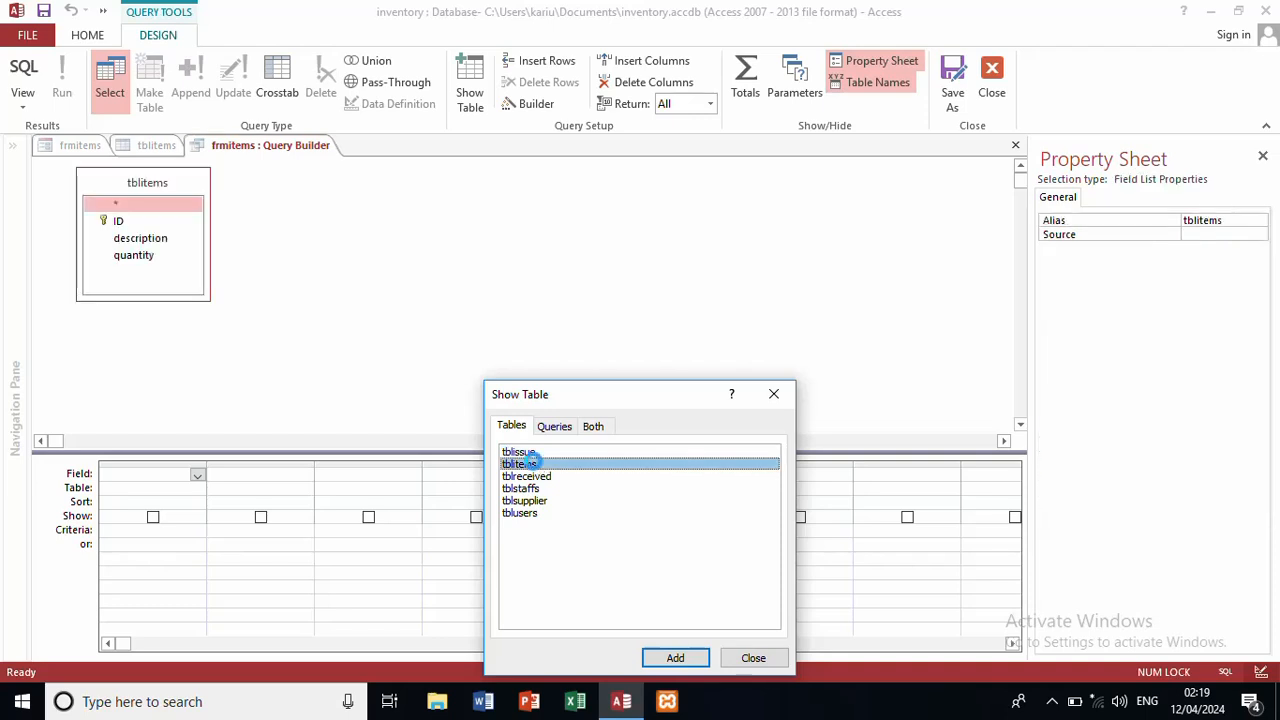
click(771, 396)
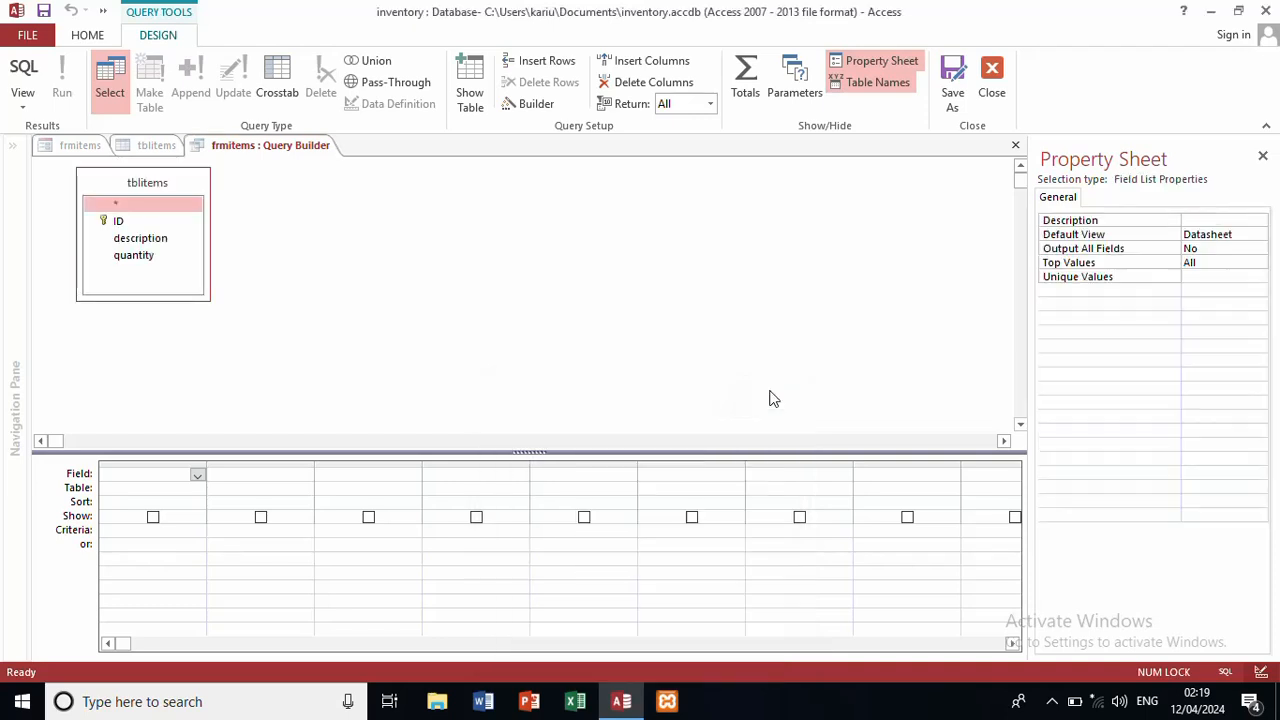
double_click(153, 216)
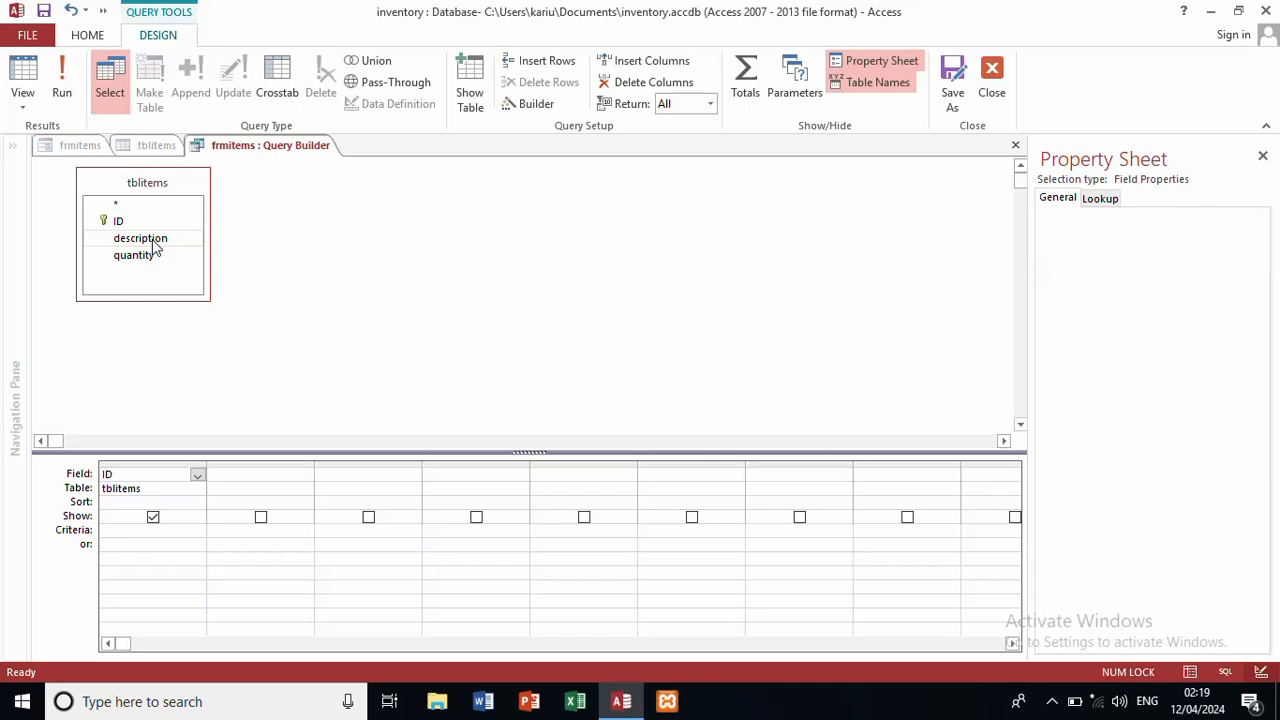
double_click(155, 240)
double_click(150, 258)
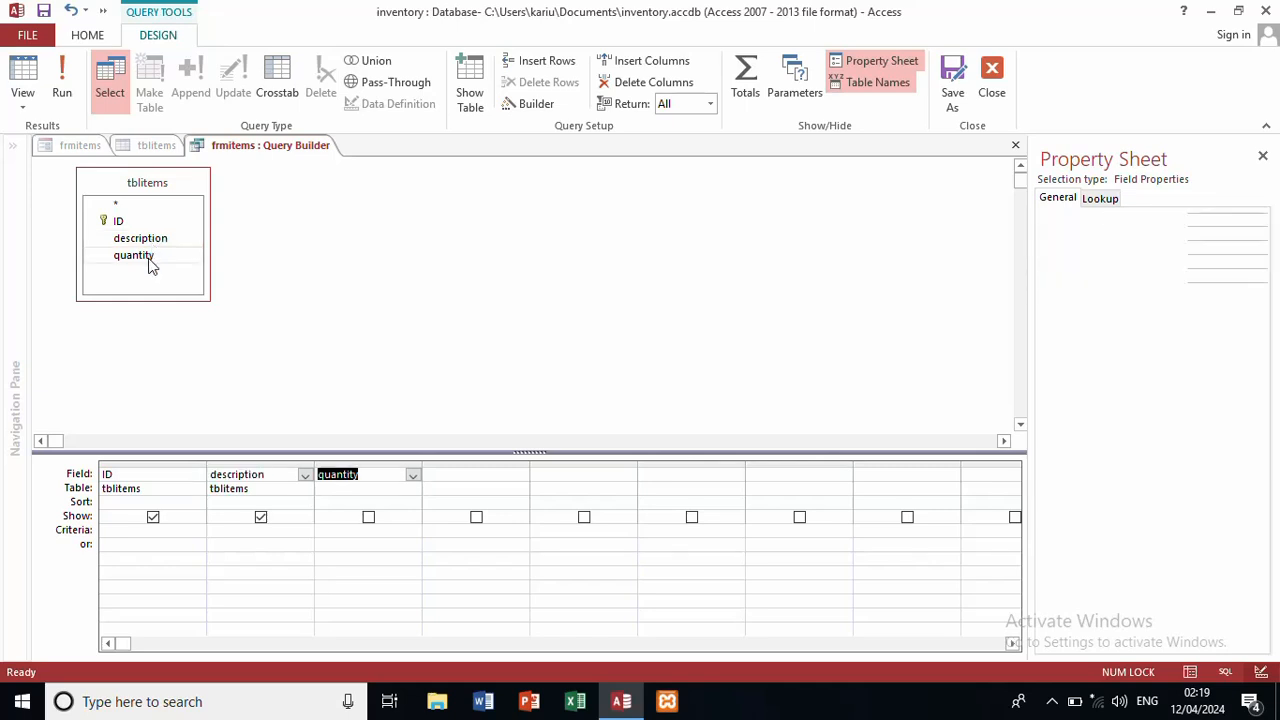
click(993, 72)
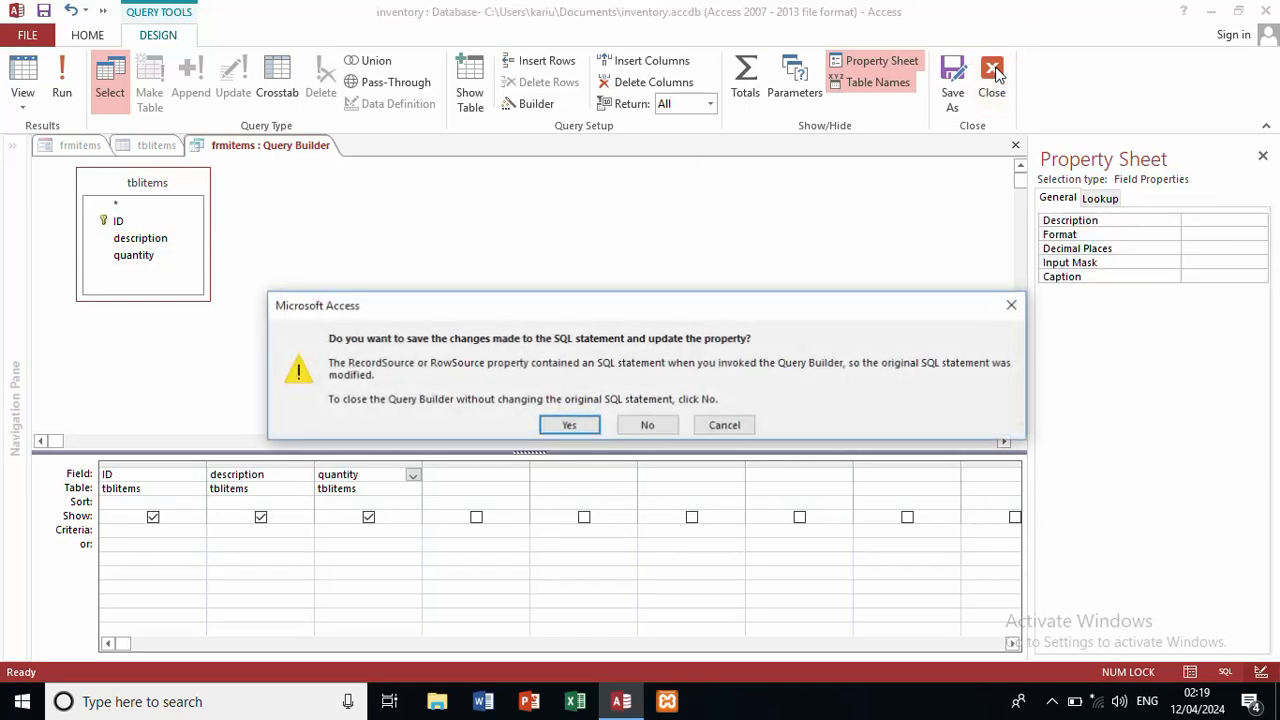
click(566, 427)
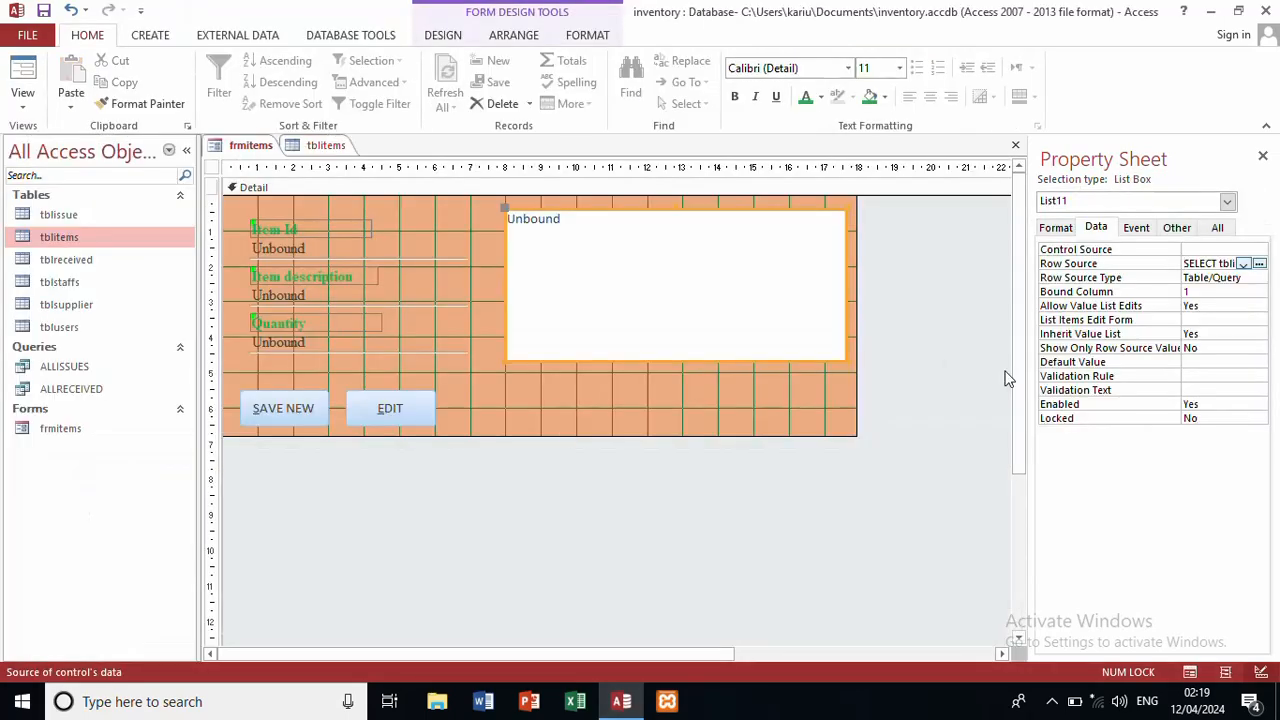
Step: Set List11's Column Count to 3 and its Column Heads property to Yes
click(1057, 228)
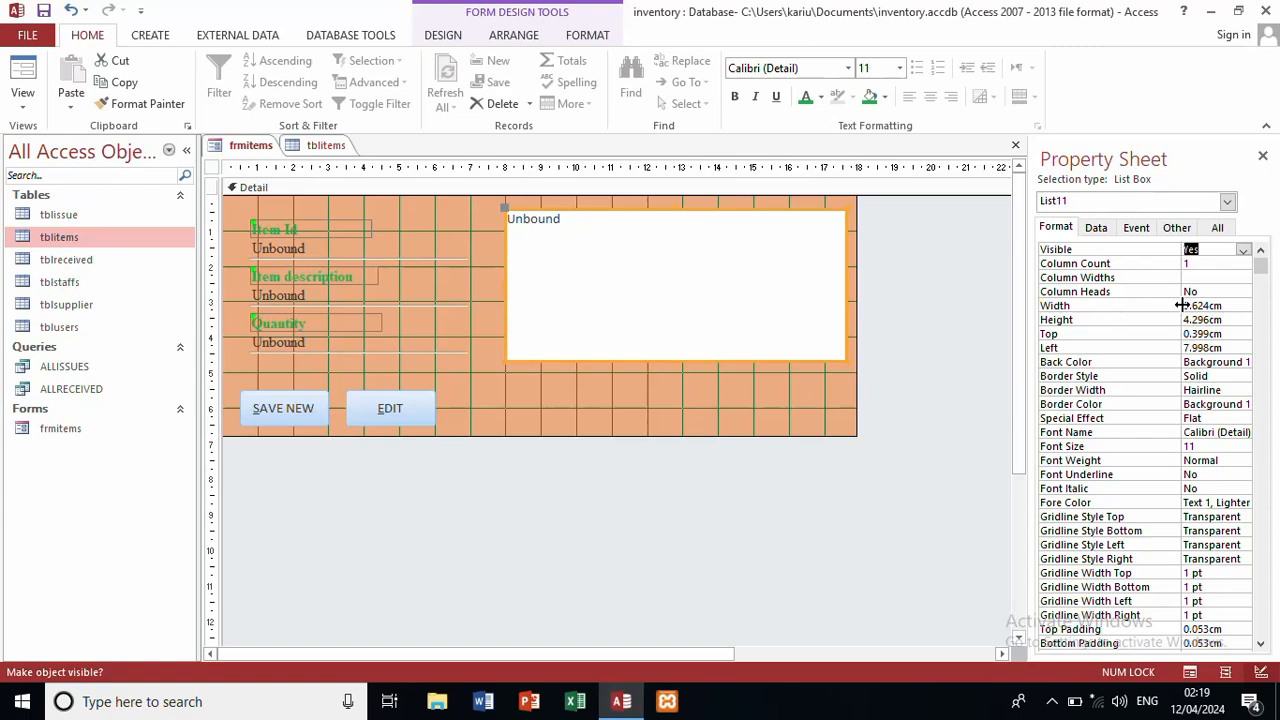
click(1217, 262)
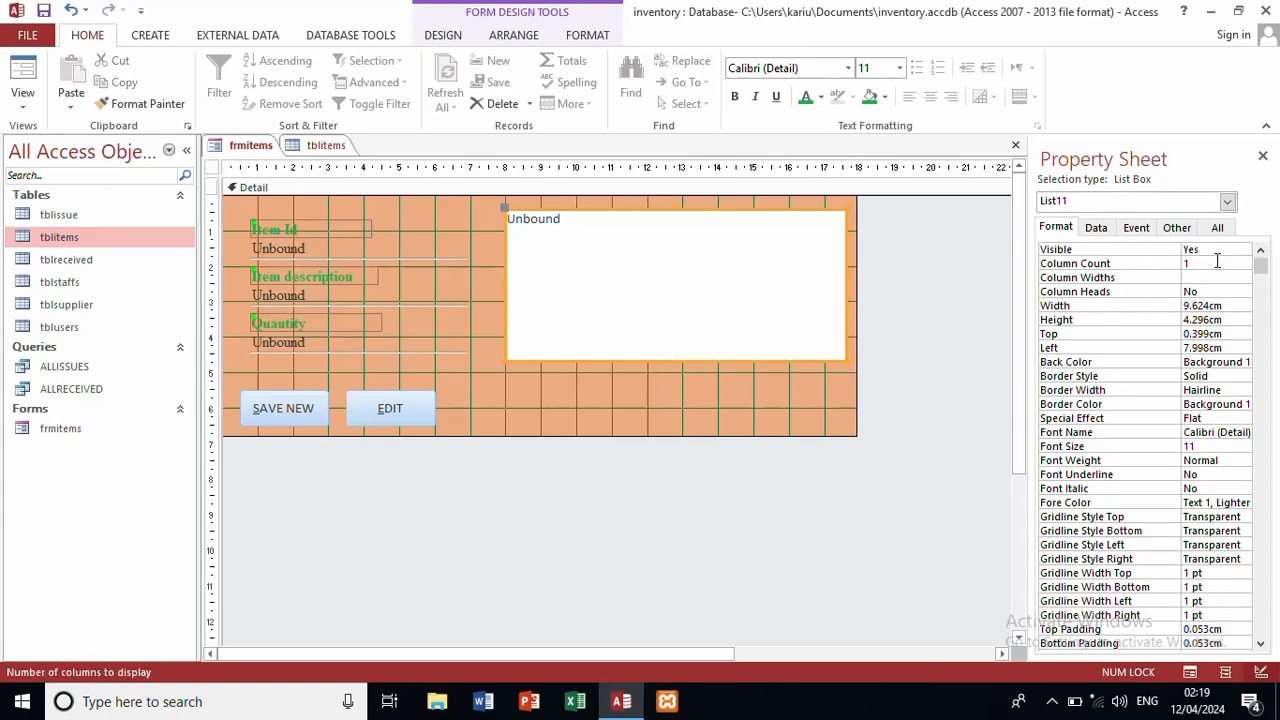
key(BackSpace)
click(1209, 291)
click(1243, 292)
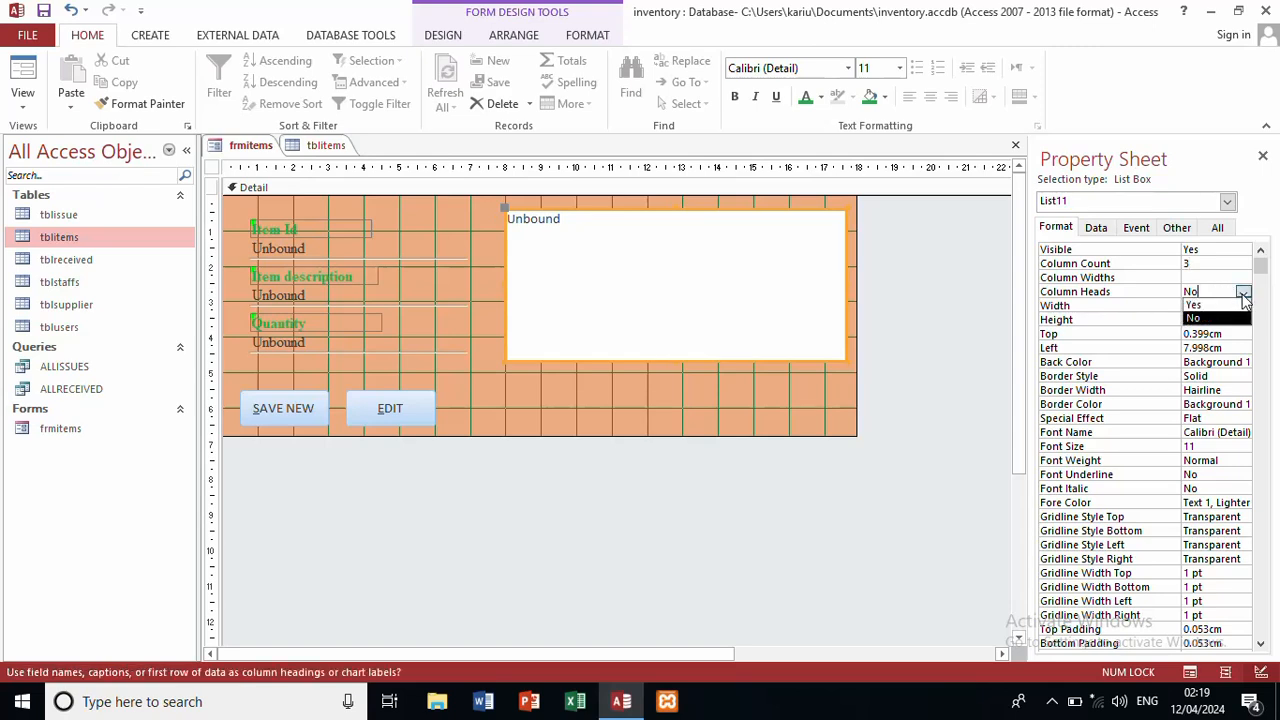
click(1216, 305)
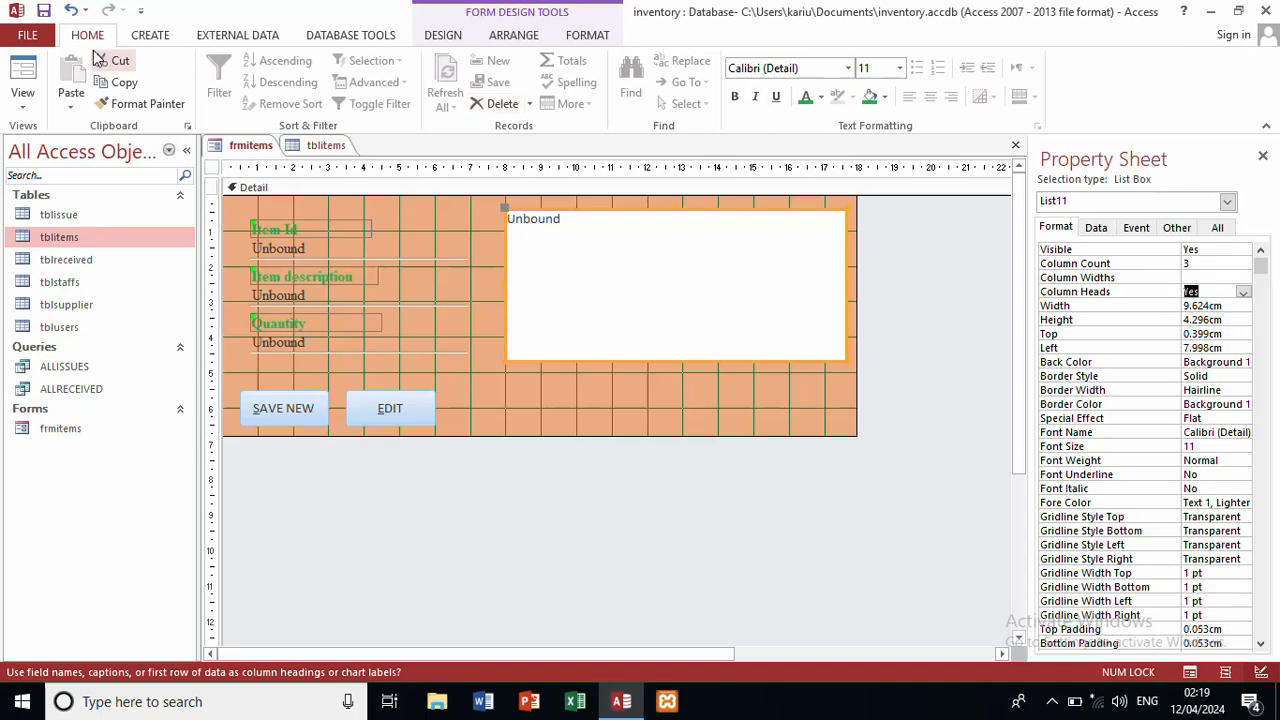
click(30, 72)
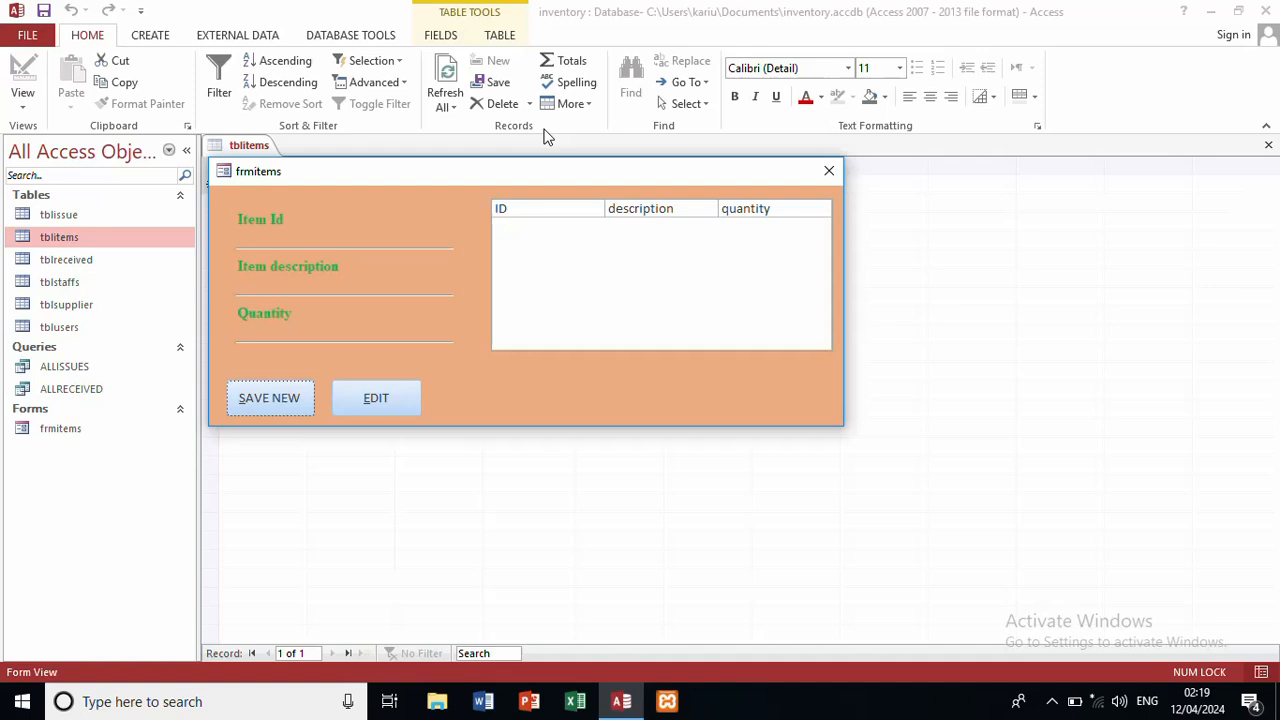
right_click(531, 389)
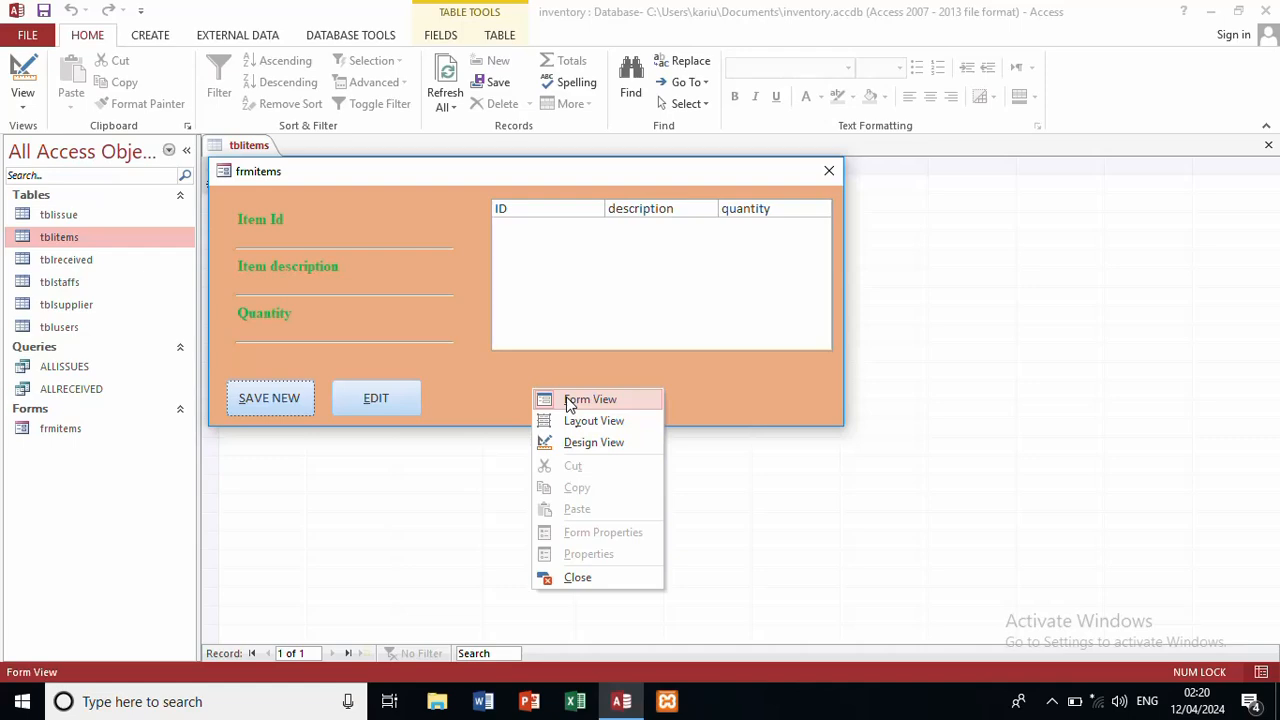
click(569, 400)
right_click(566, 397)
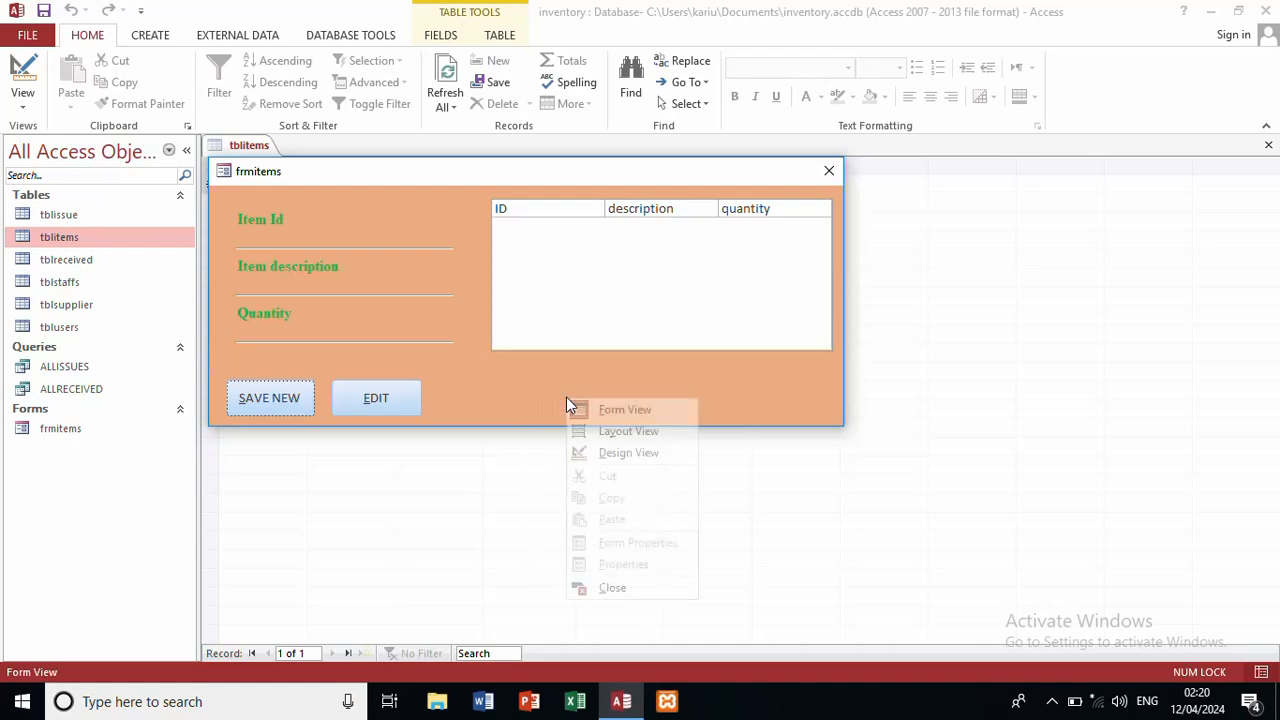
click(629, 452)
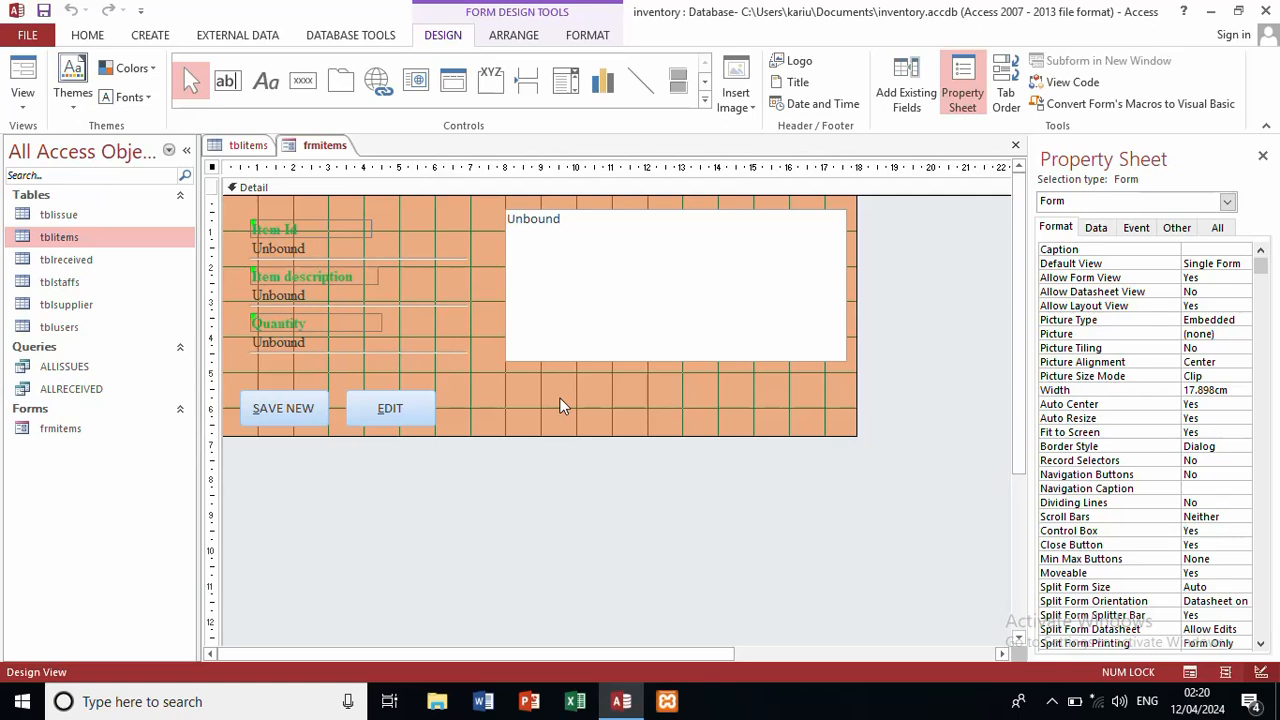
Step: Use Build Event with Code Builder on the Detail section to create an empty Detail_Click procedure
right_click(560, 398)
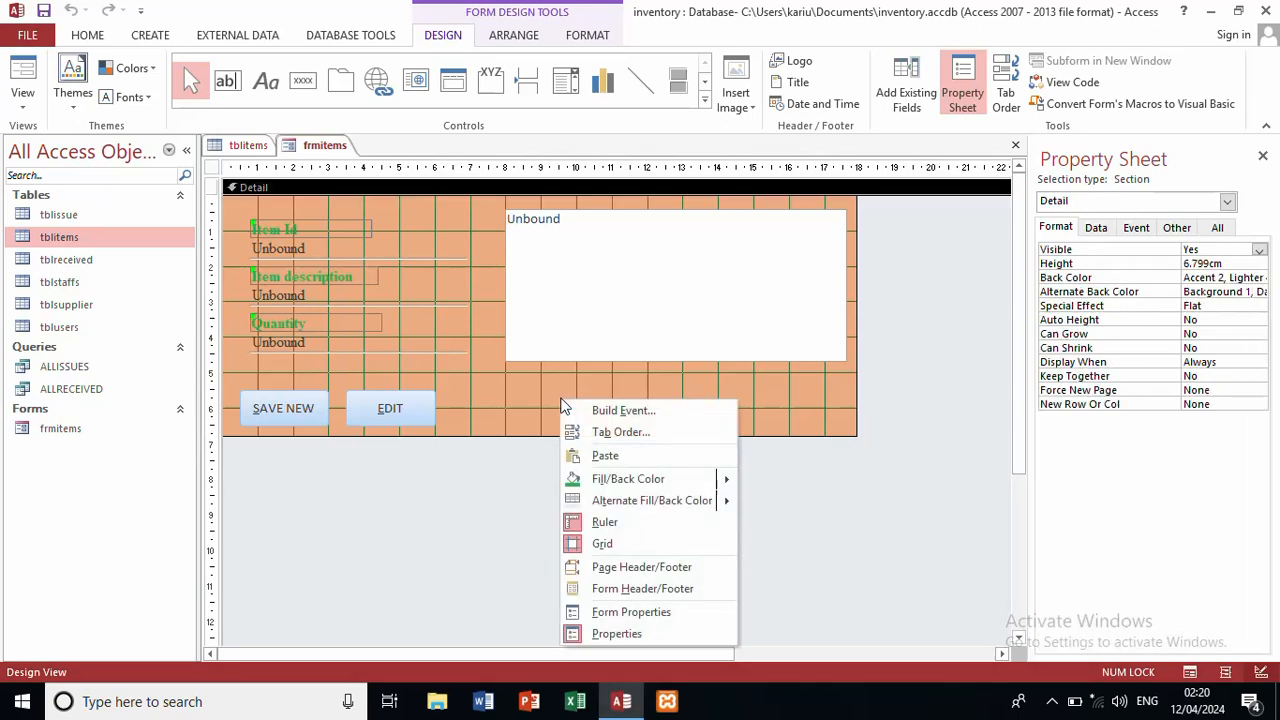
click(655, 412)
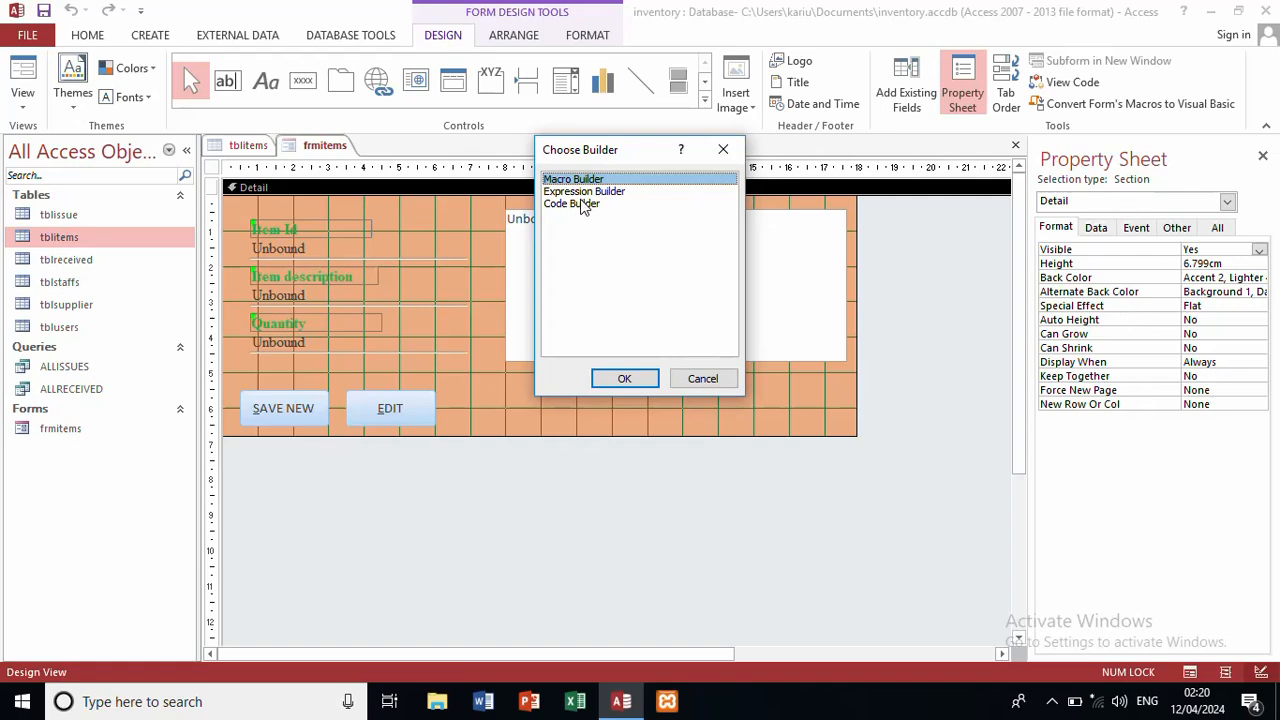
click(583, 204)
click(623, 378)
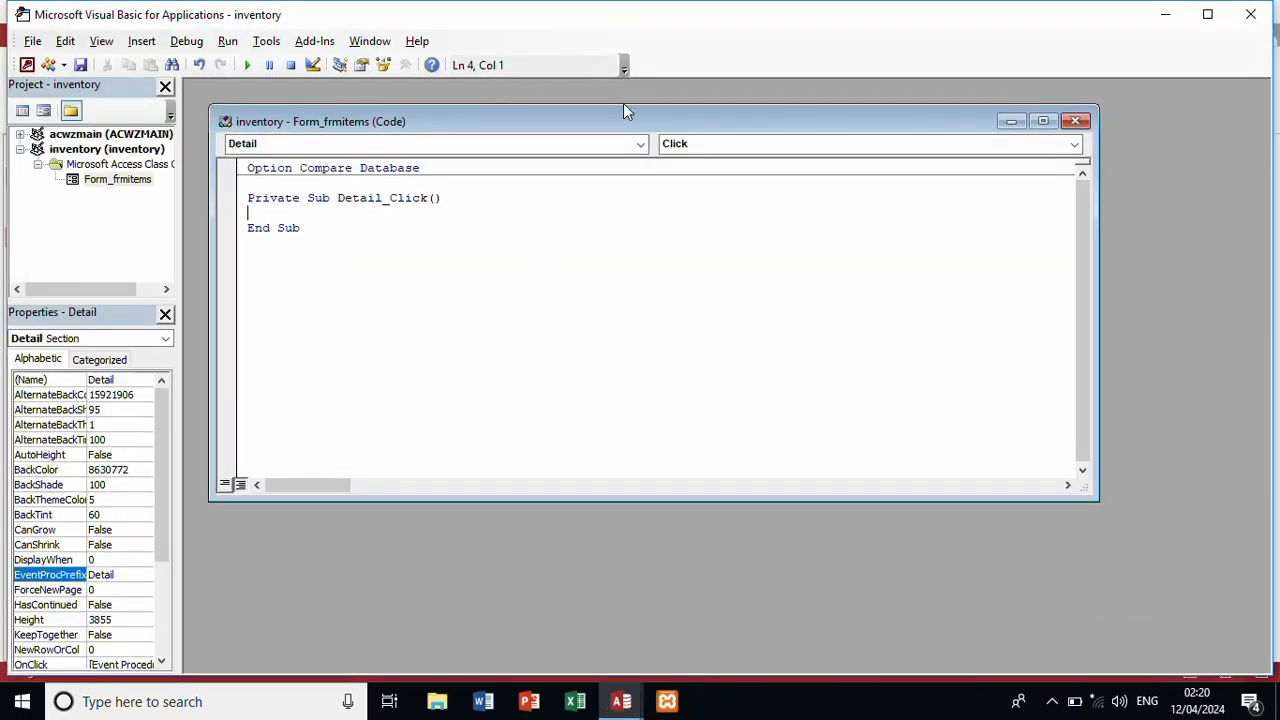
Step: Pick Form from the code window's Object list to generate a Form_Load stub
click(440, 143)
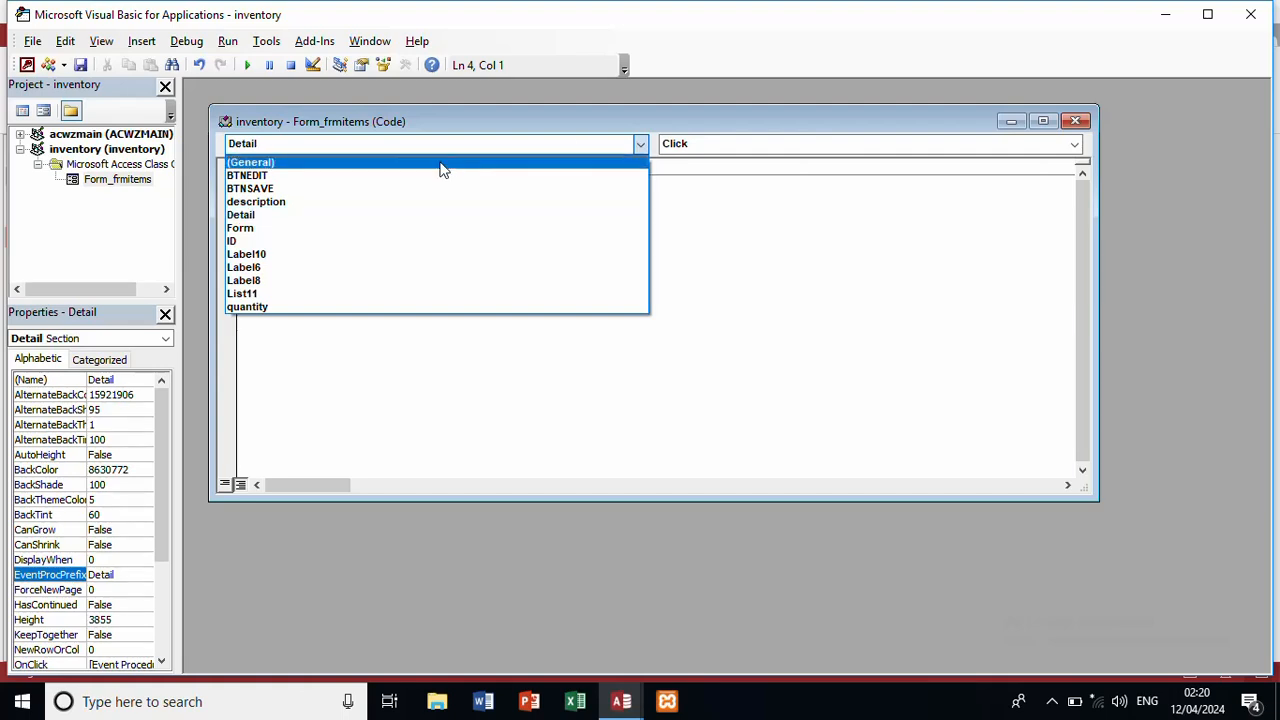
click(372, 228)
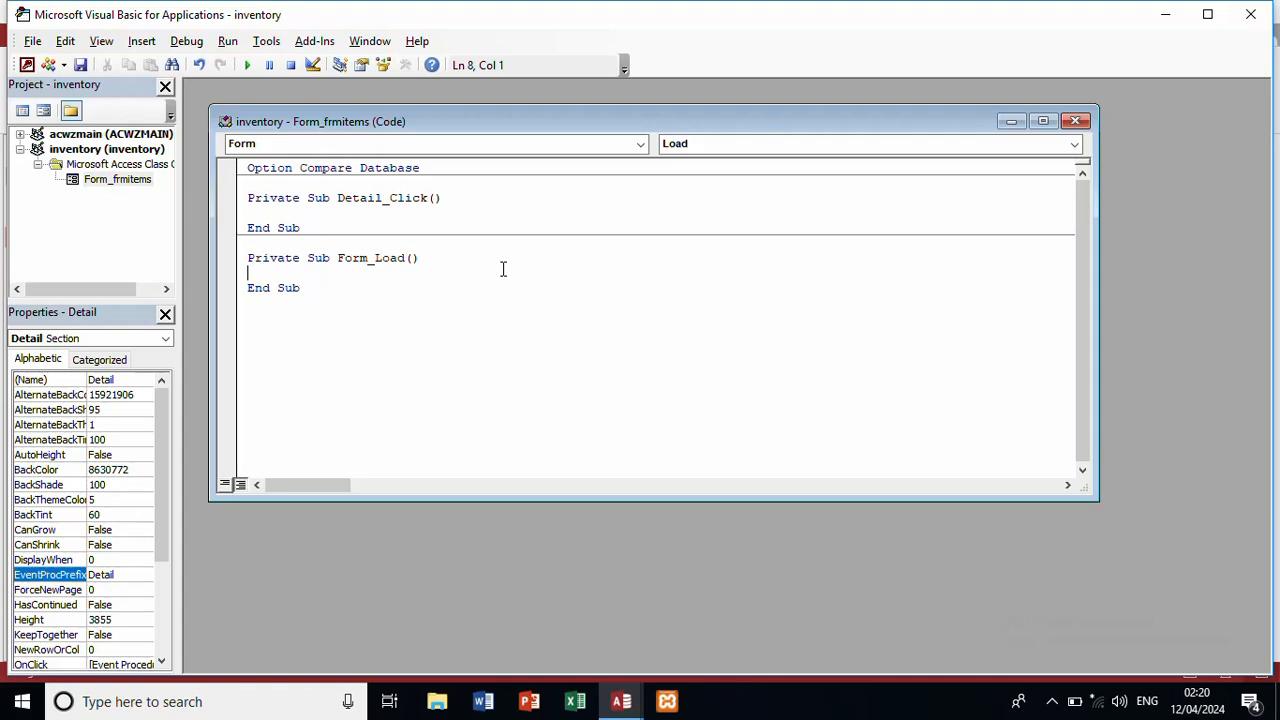
Step: Write description.SetFocus as the first line of Form_Load
text(description.v)
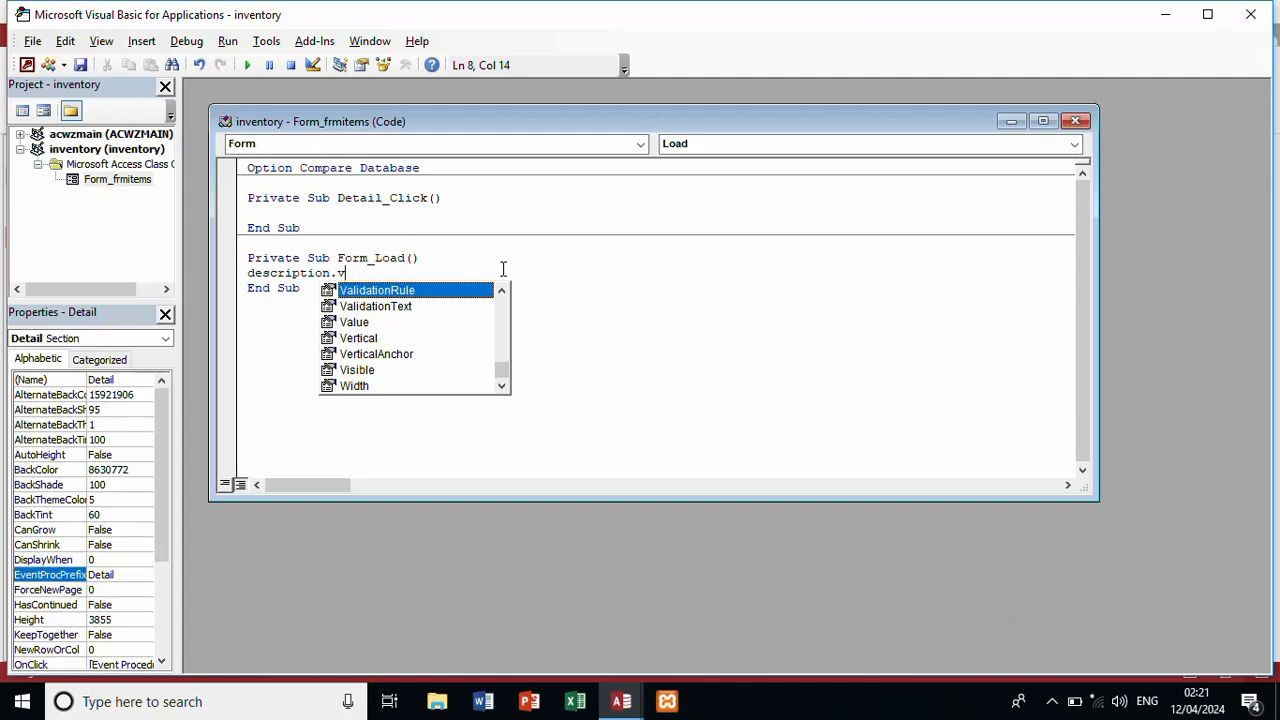
key(BackSpace)
text(set)
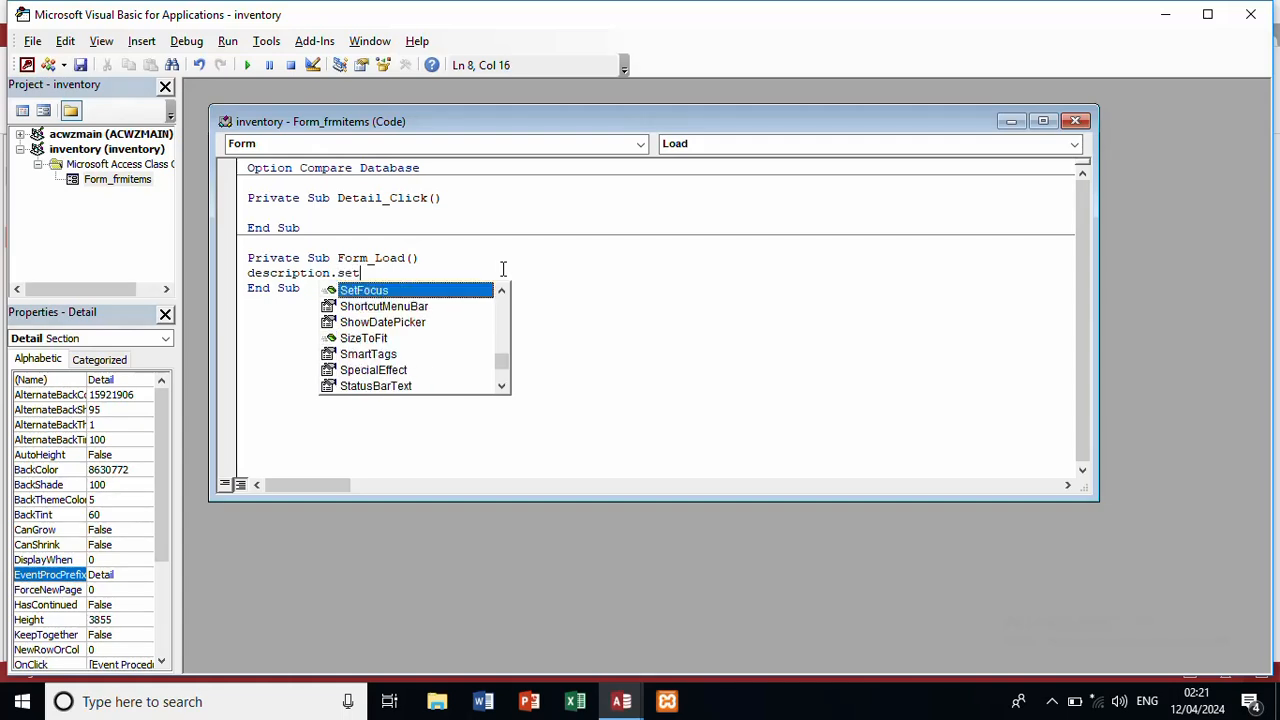
text(focus)
key(Return)
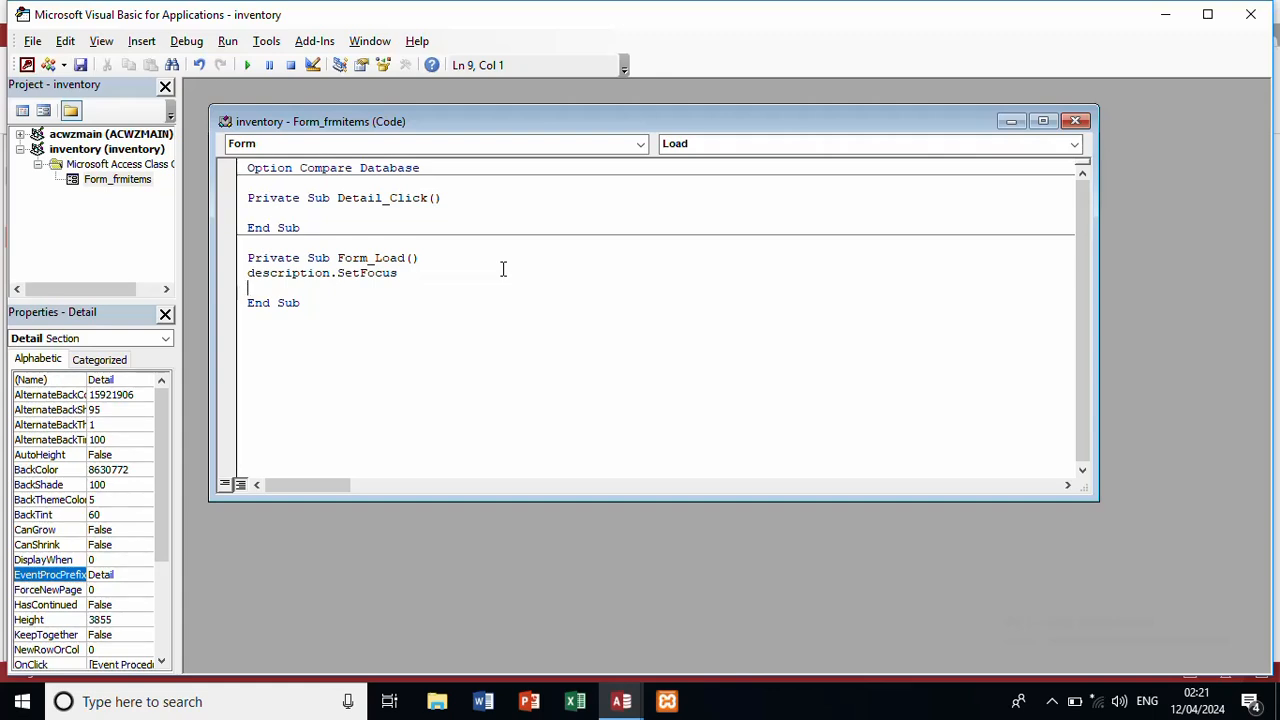
Step: Declare db As DAO.Database, rs As DAO.Recordset and x As Integer
text(di)
text(m d)
text( =)
text(b as )
text(da)
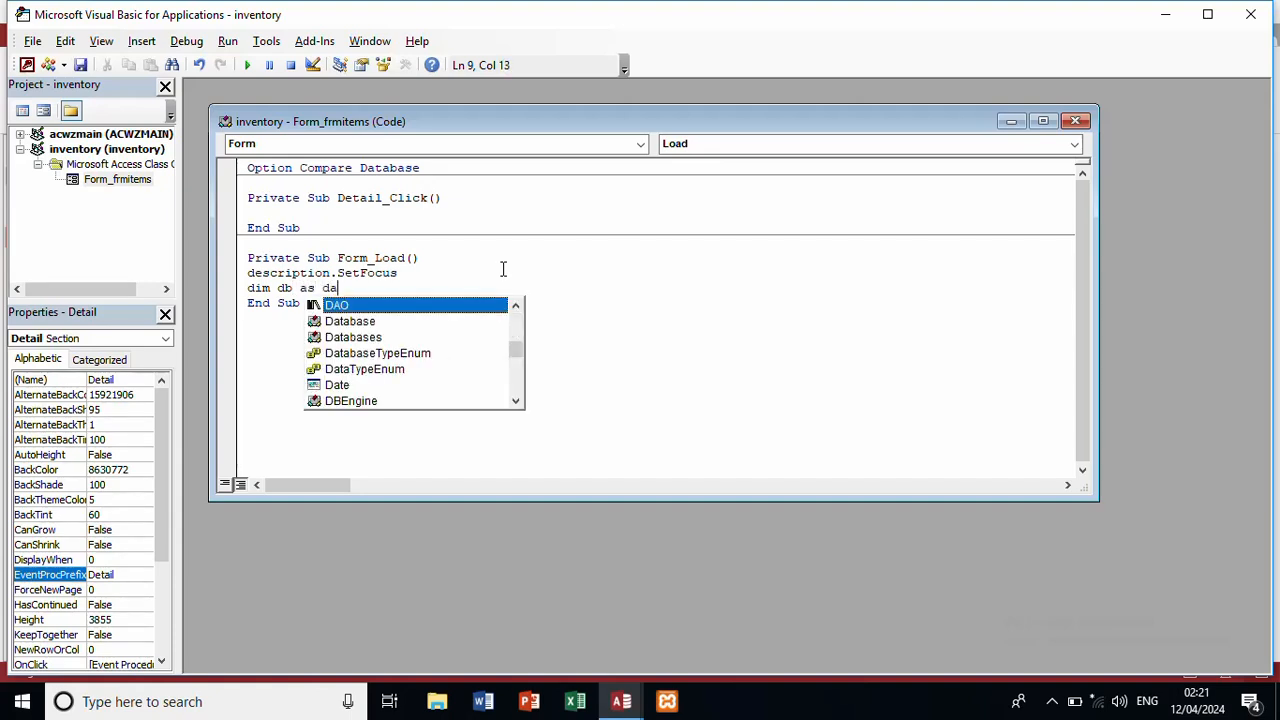
text(o.da)
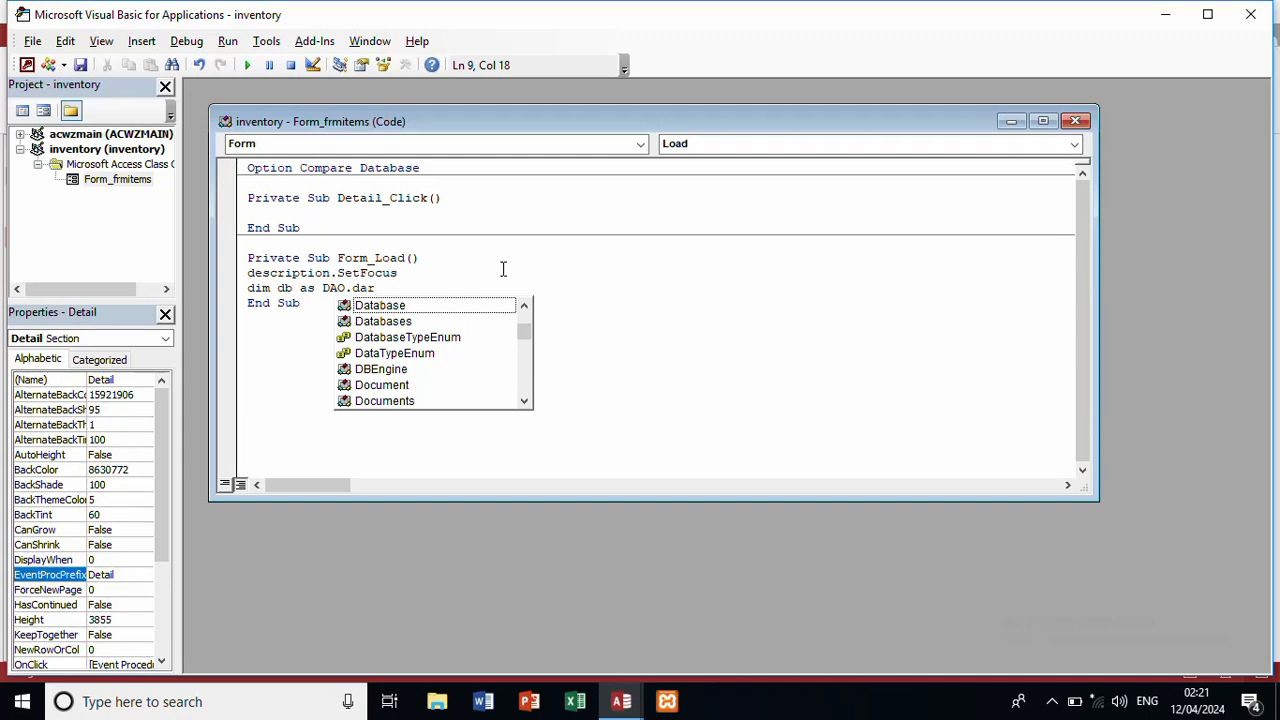
text(tabase)
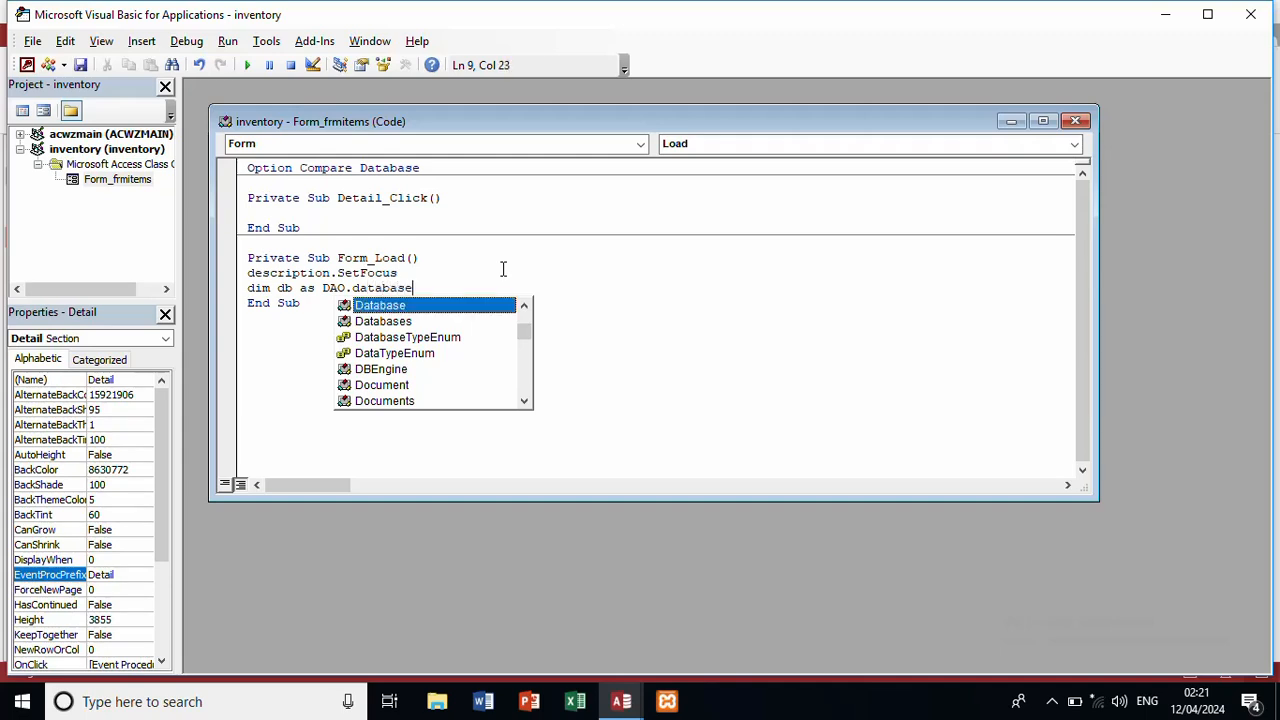
key(Return)
text(d)
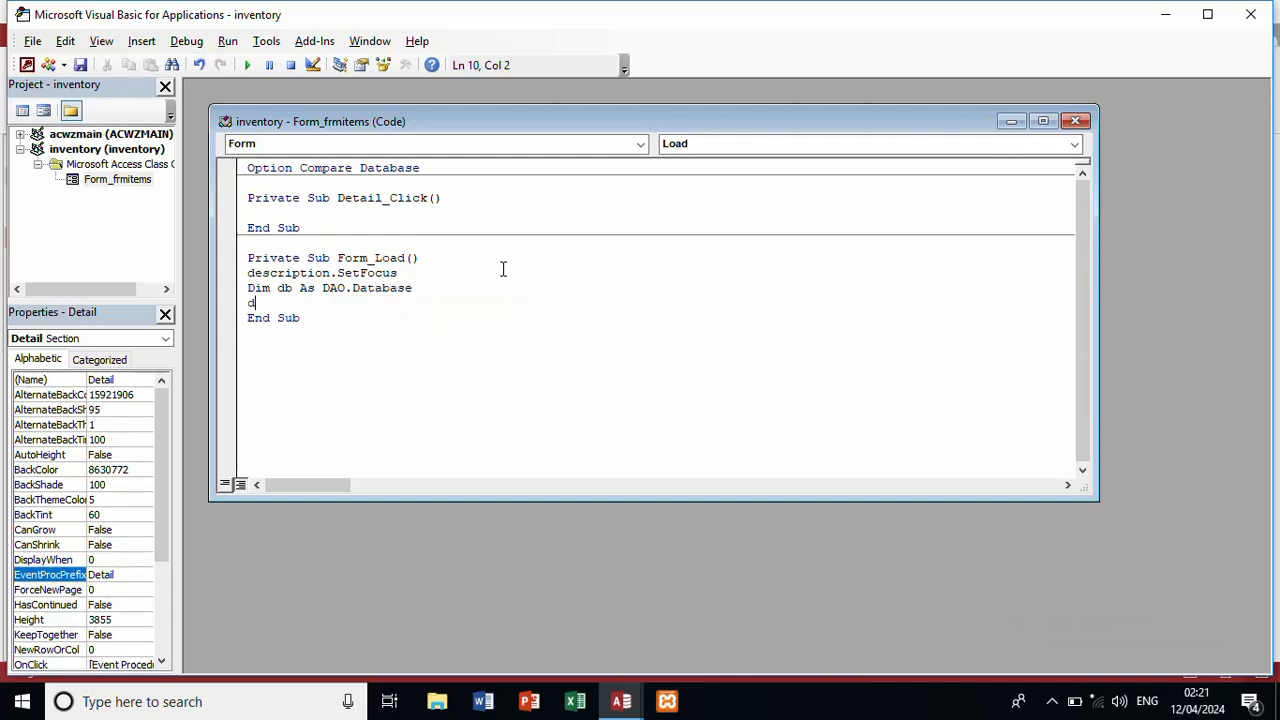
text(im rs as da)
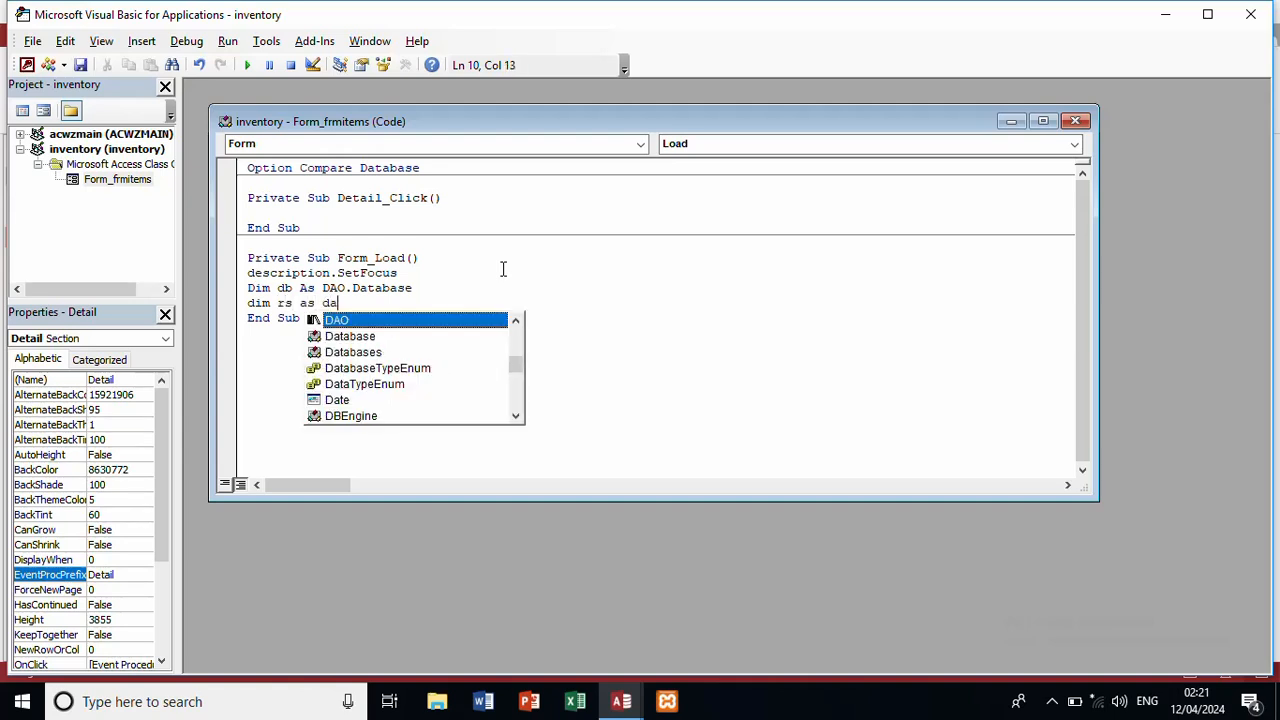
text(o.recors)
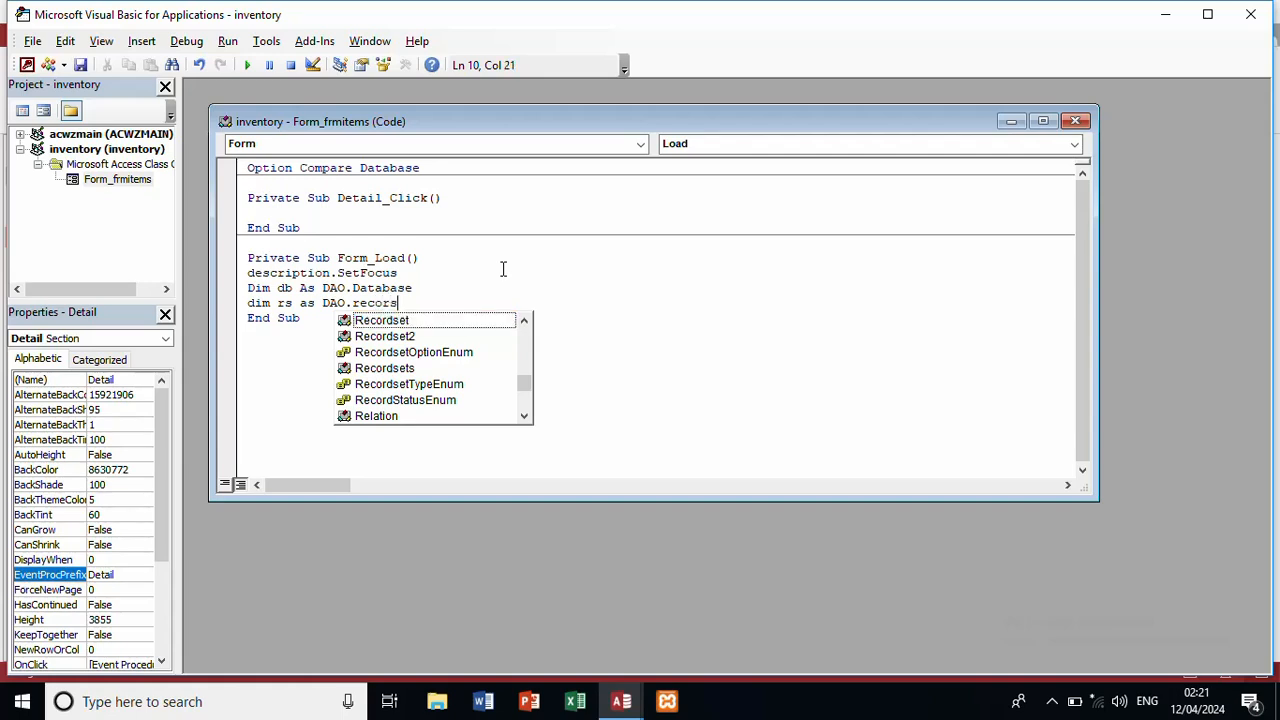
key(BackSpace)
text(dset)
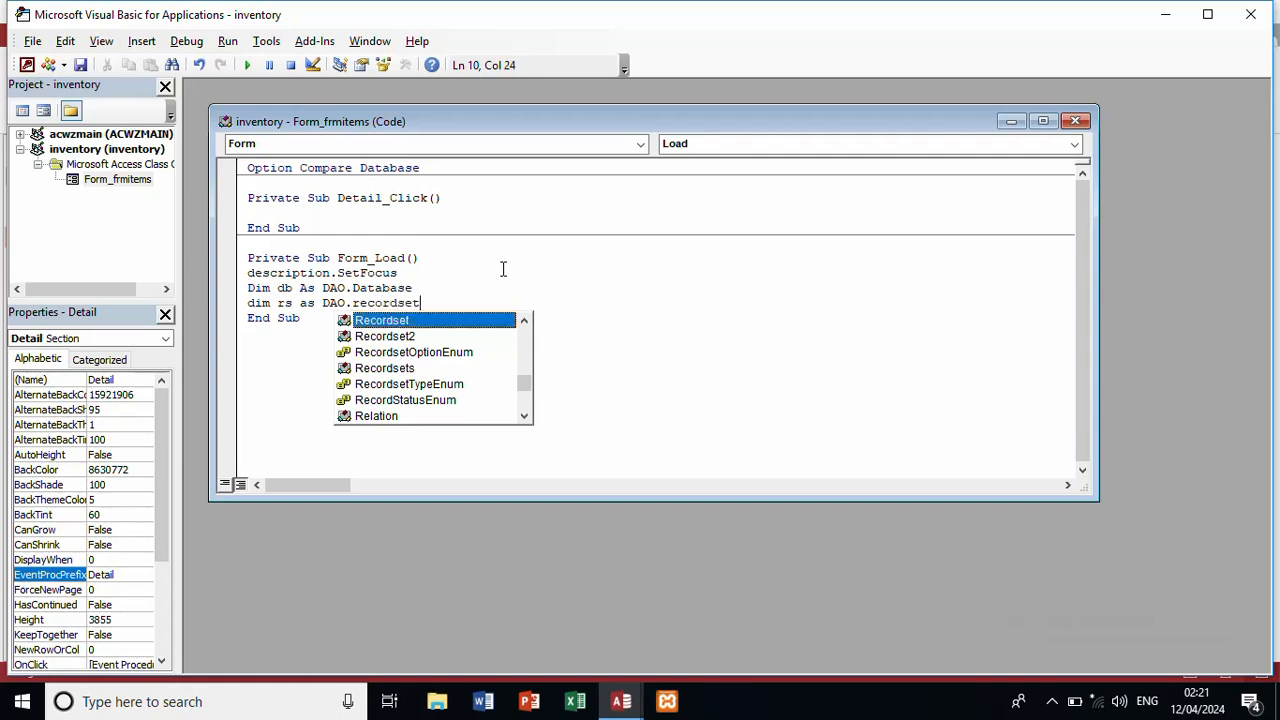
key(Return)
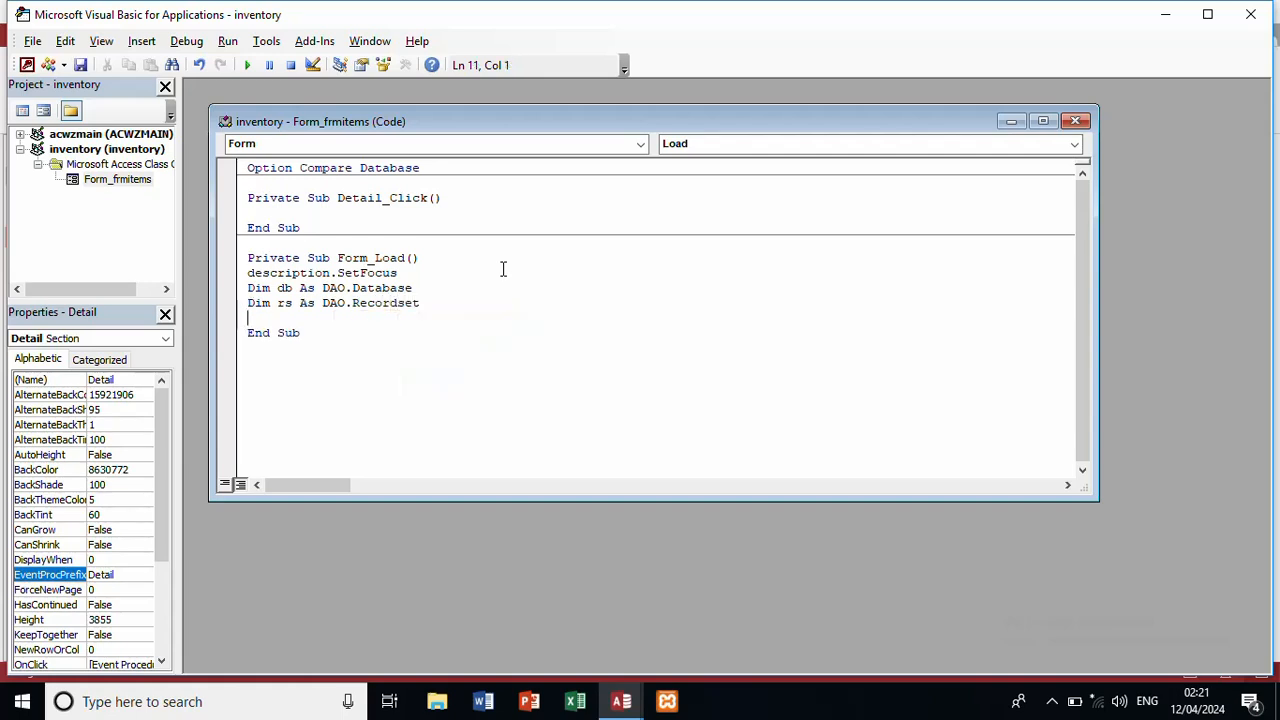
text(dim x as i)
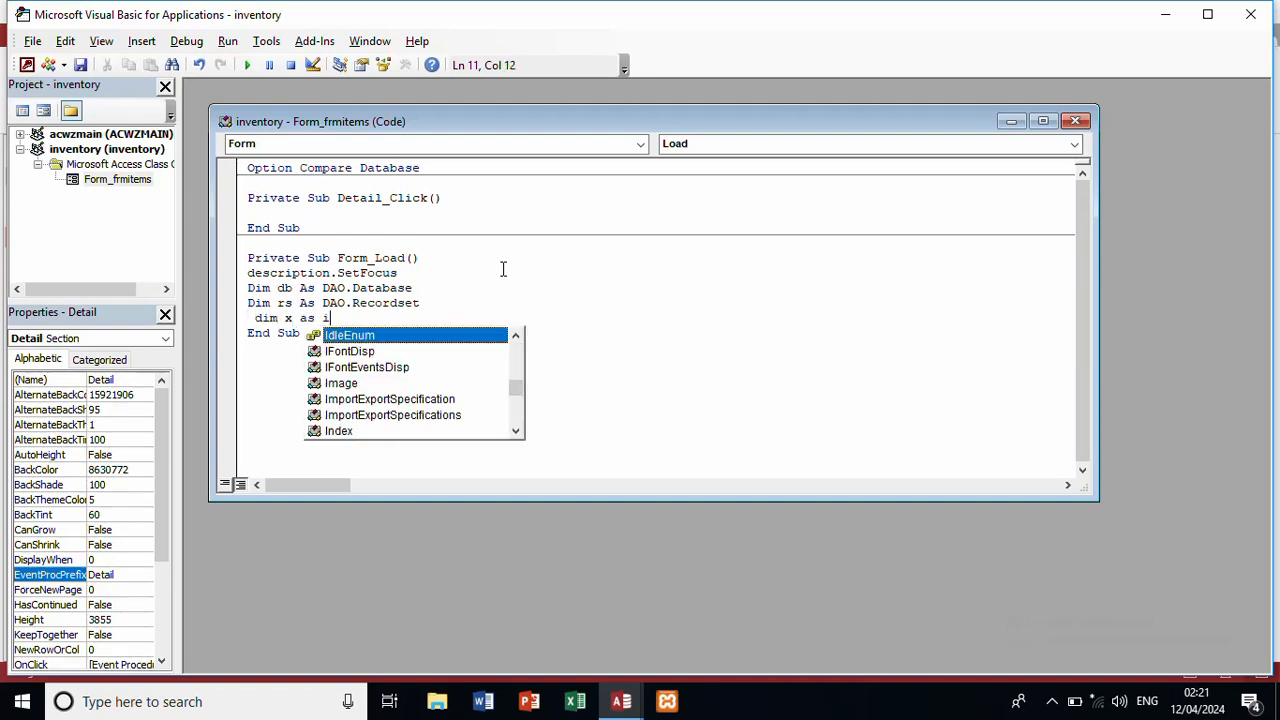
text(nteger)
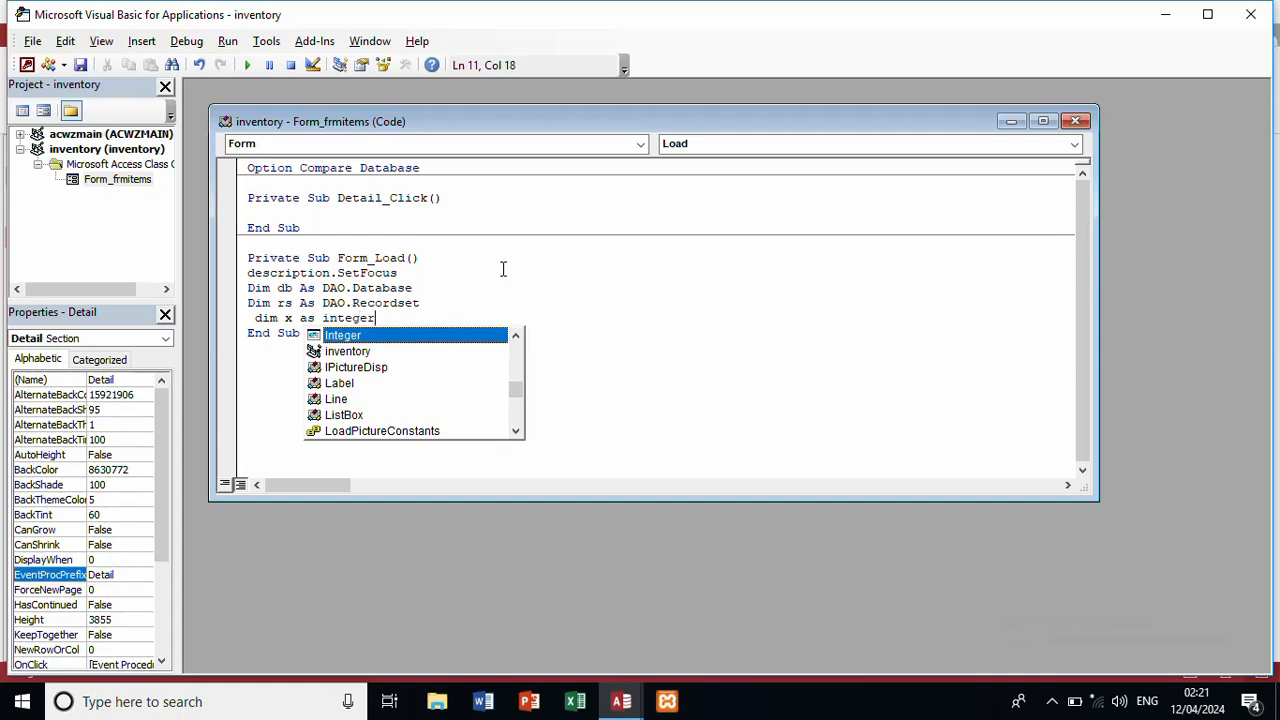
key(Return)
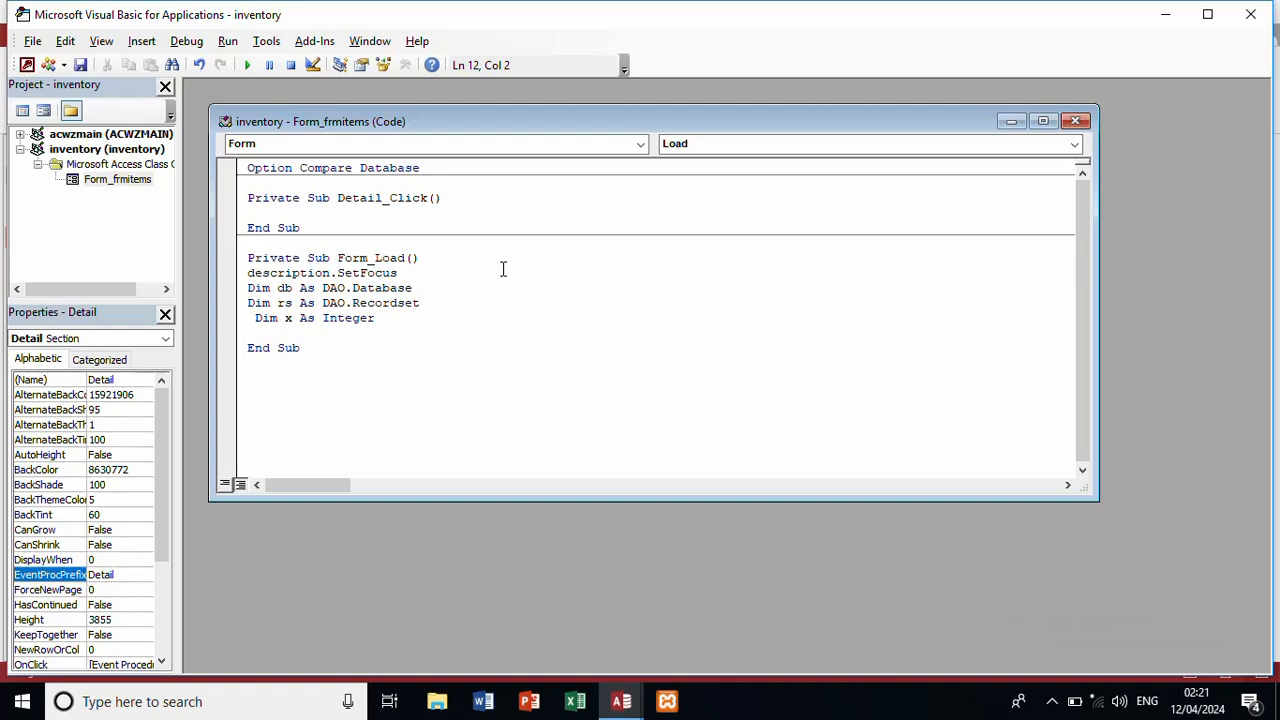
Step: Set db to CurrentDb and rs to db.OpenRecordset("tblitems"), fixing the quotes and closing parenthesis
text(set db = currentd)
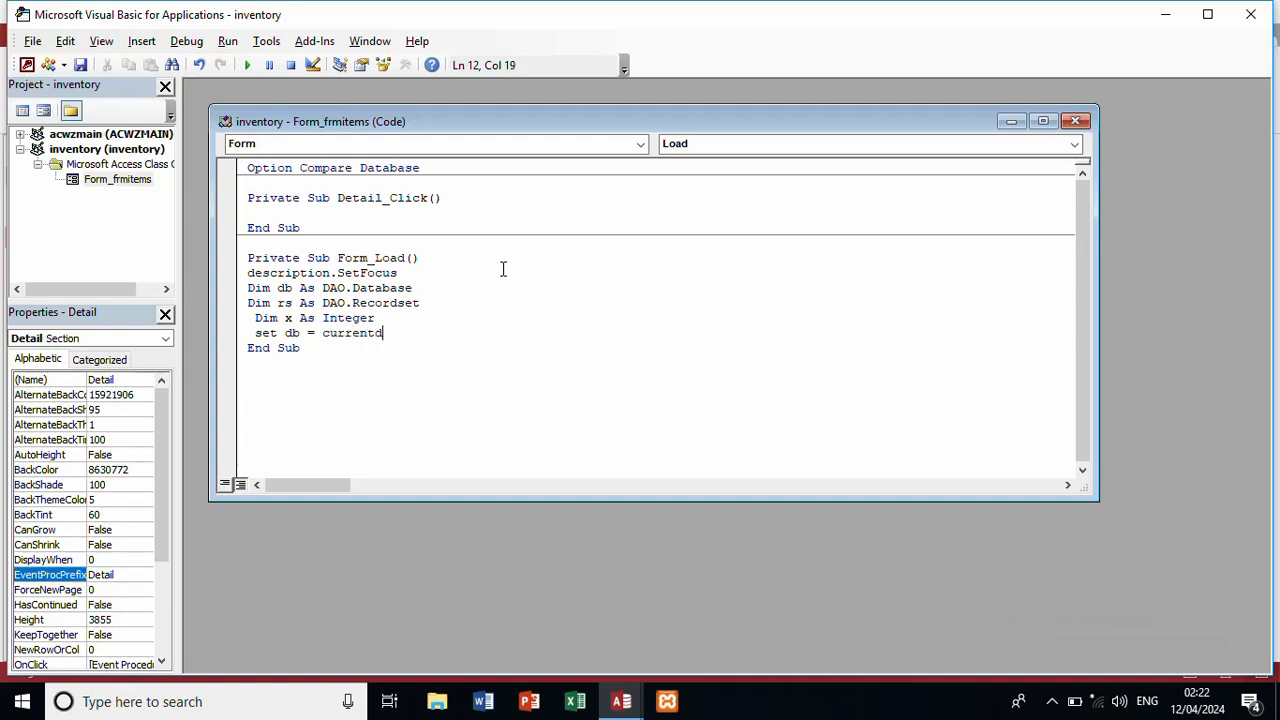
text(b)
key(Return)
text(s)
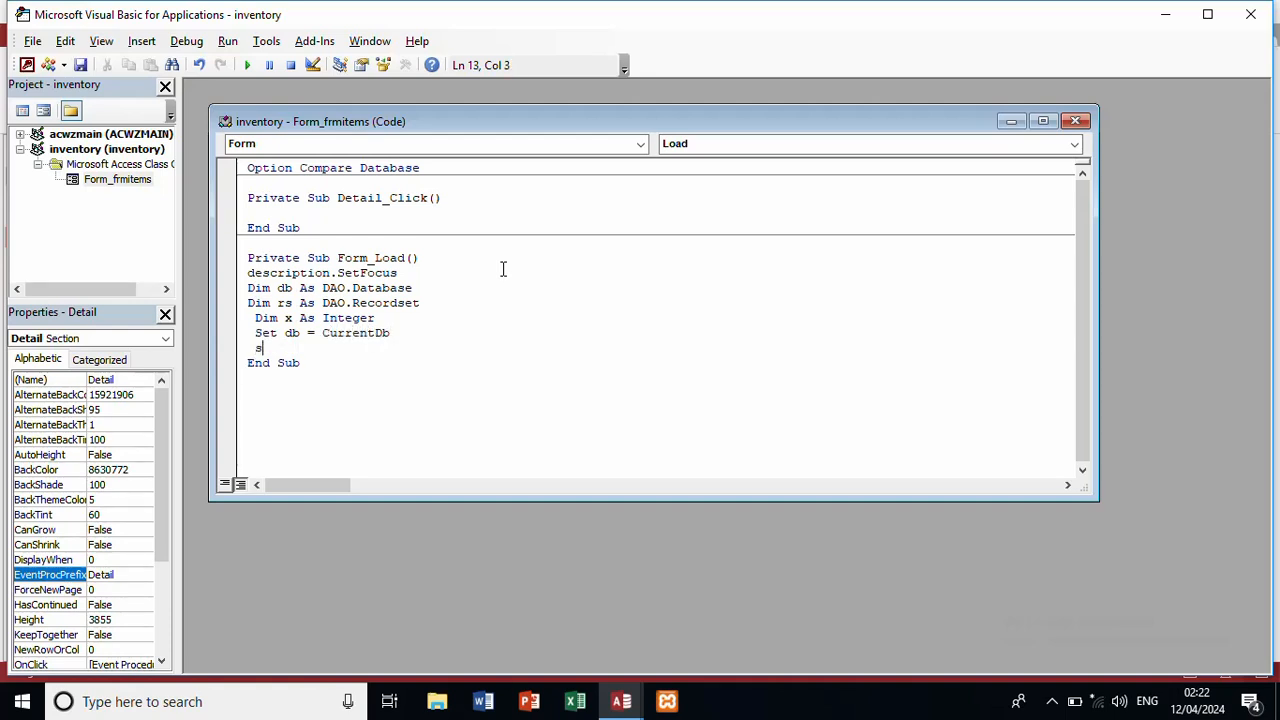
text(et )
text(rs=c)
text(b.)
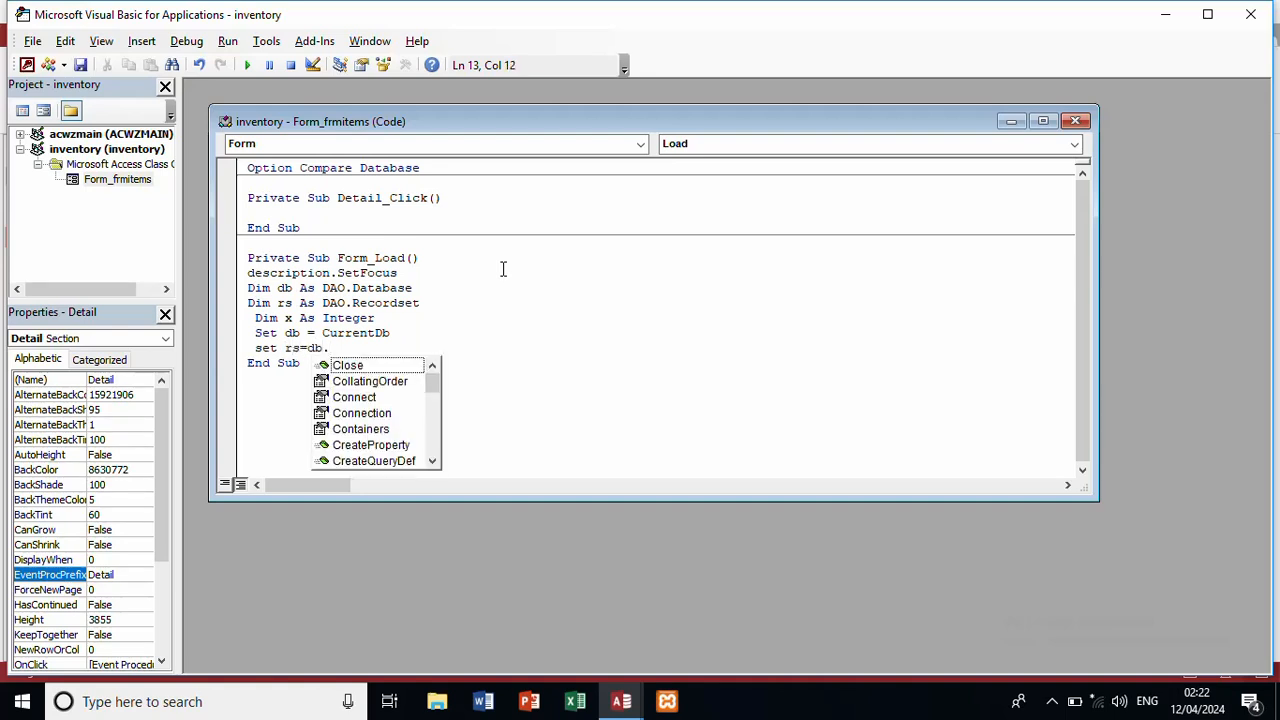
text(ope)
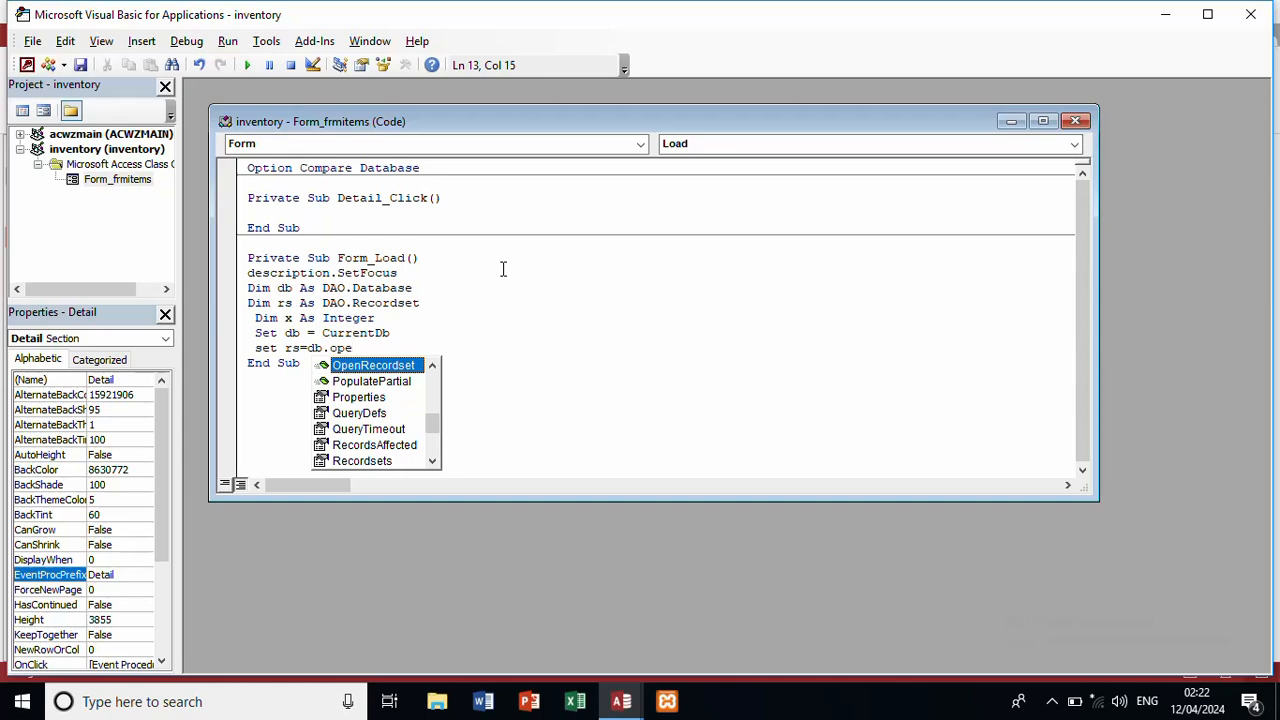
double_click(408, 365)
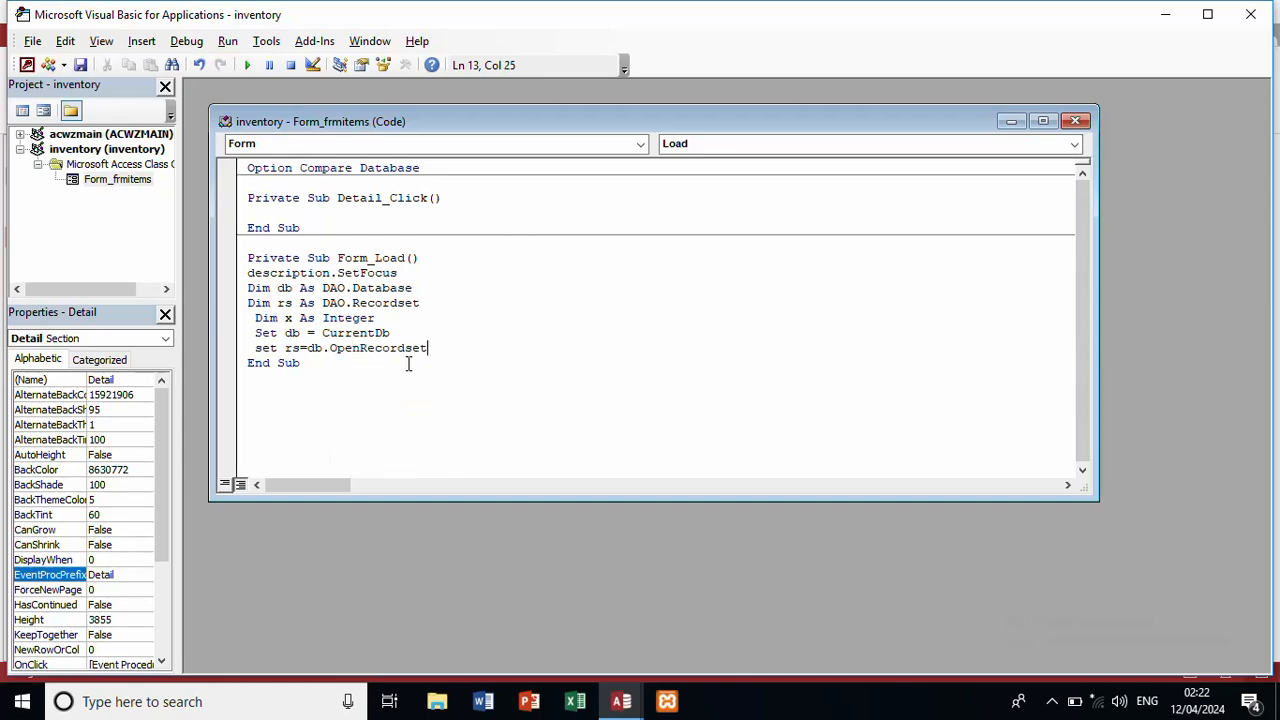
text(()
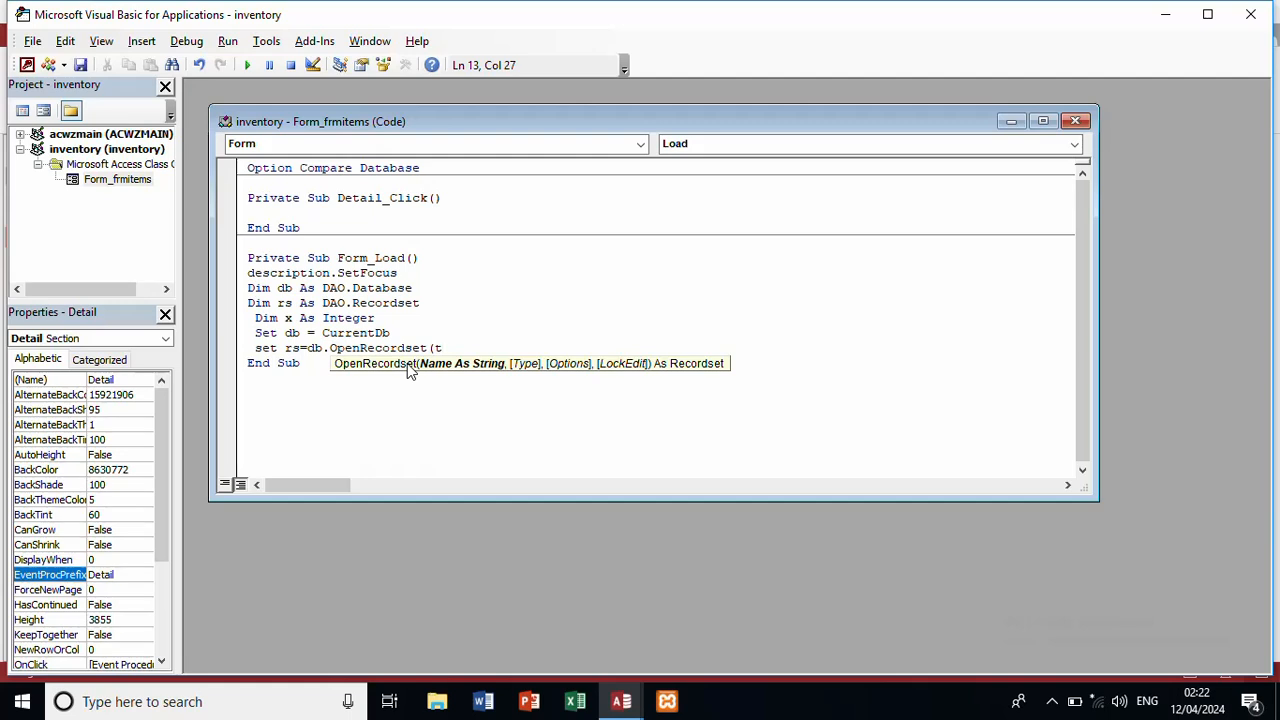
text(tblitems@)
key(BackSpace)
text(")
click(434, 347)
text(")
click(536, 334)
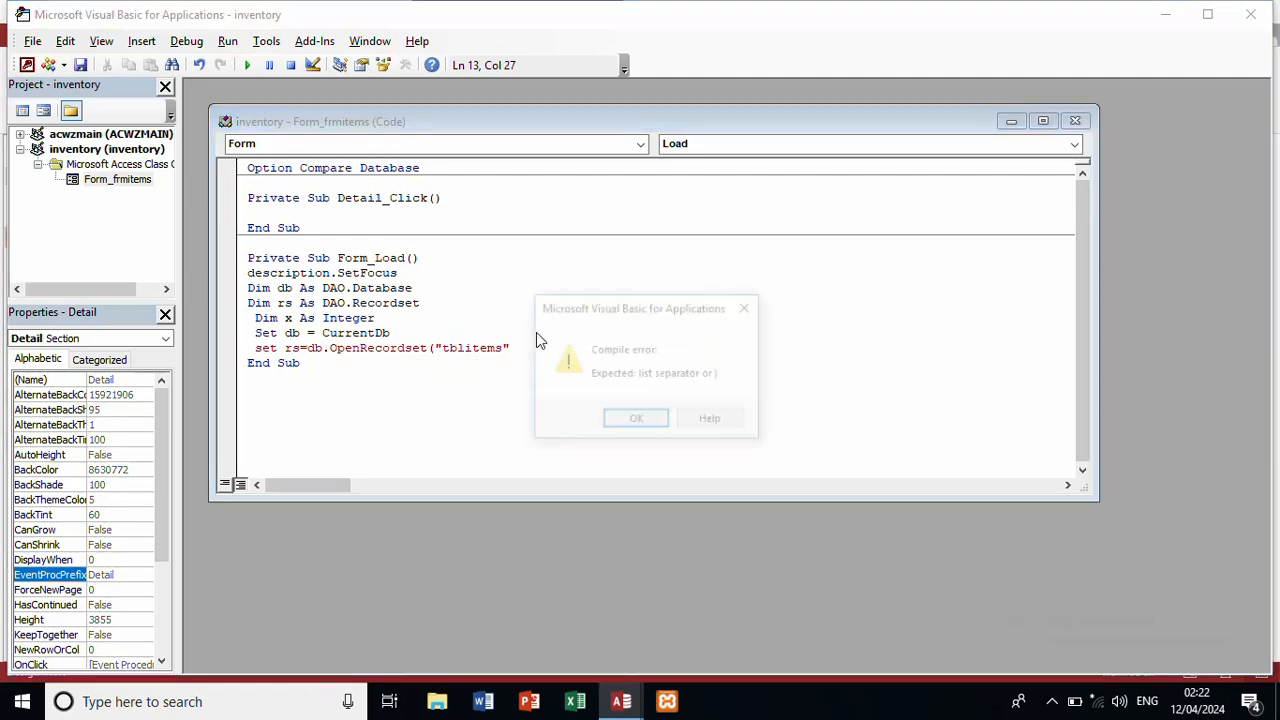
click(617, 418)
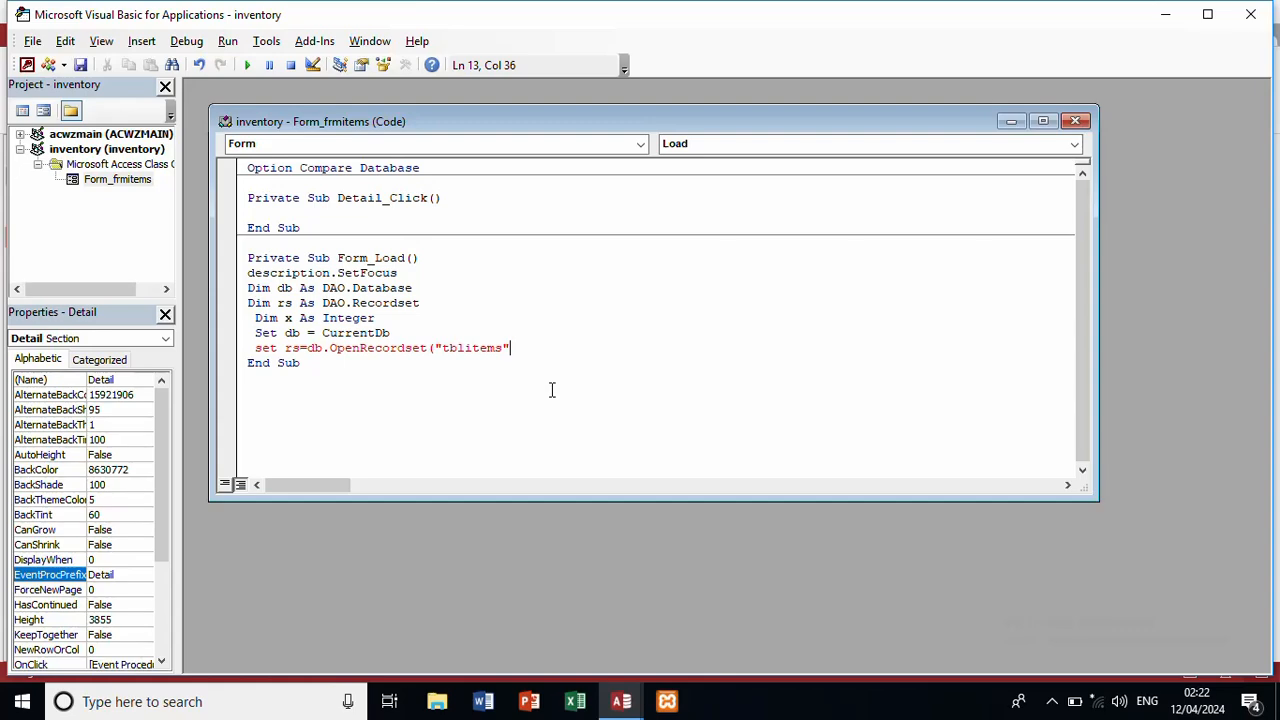
text())
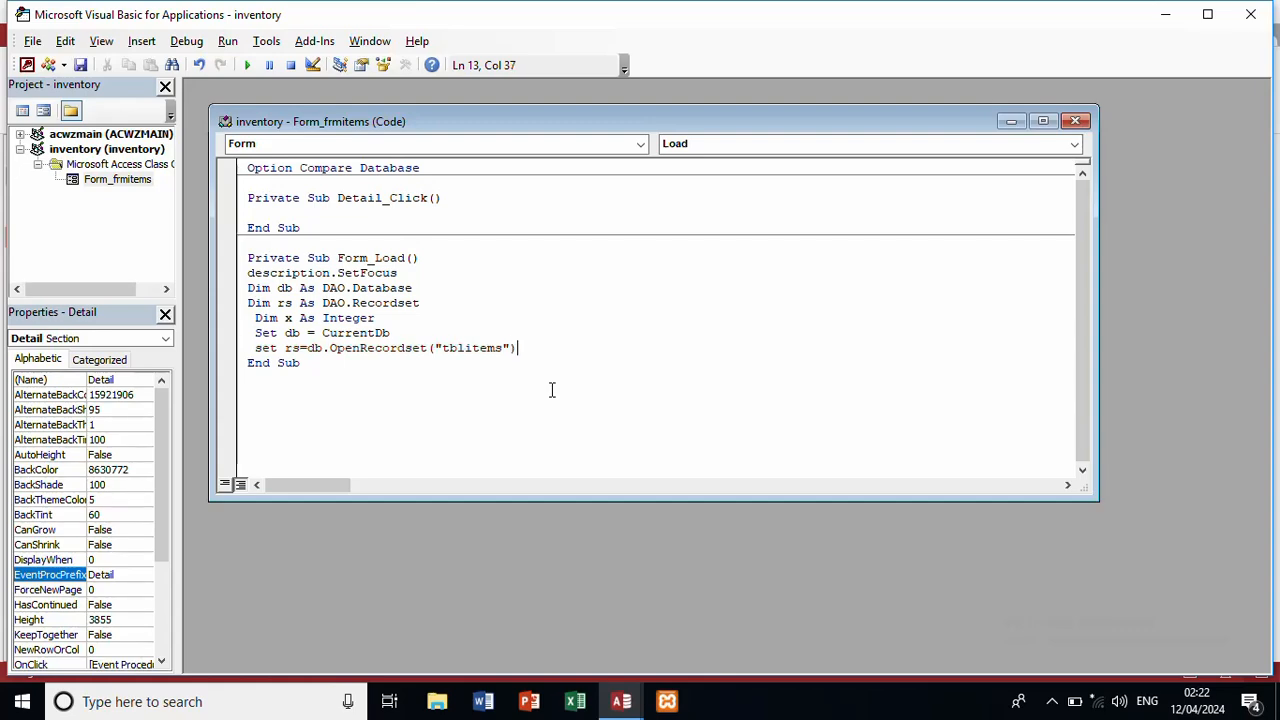
Step: Switch briefly to the Access form design window, then return to the VBA code
click(605, 705)
click(545, 660)
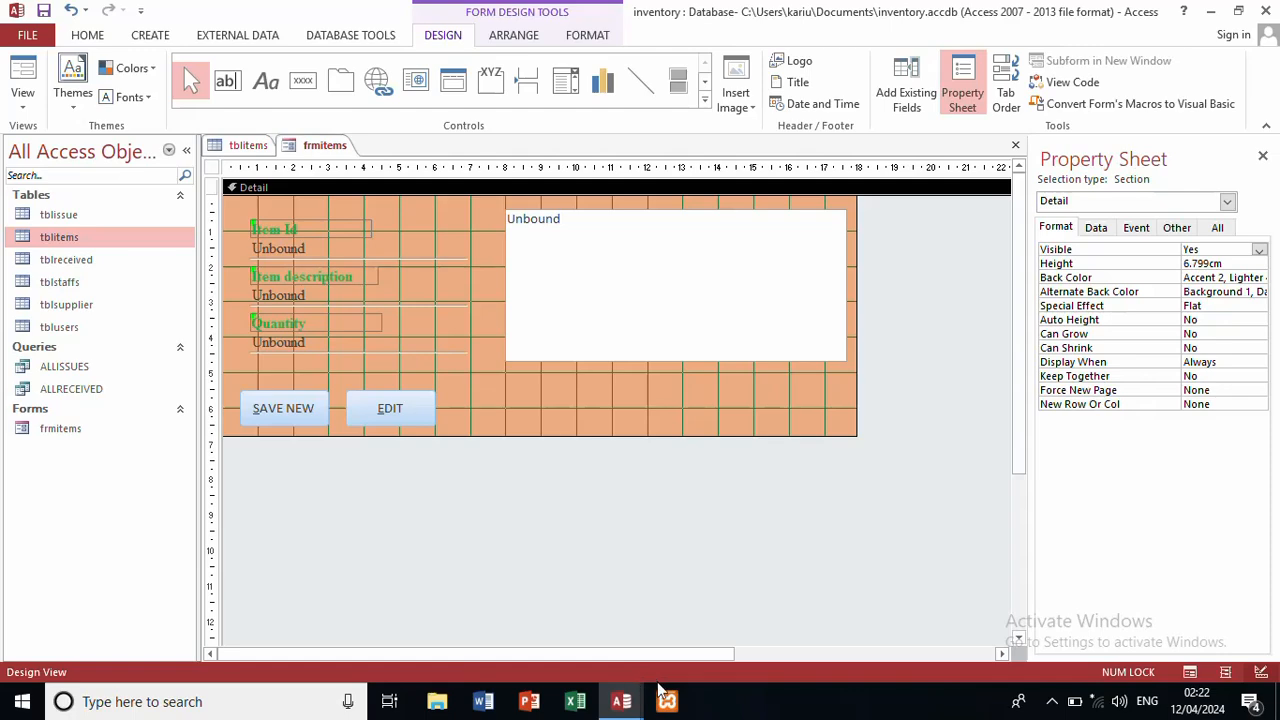
mouse_move(621, 700)
click(700, 630)
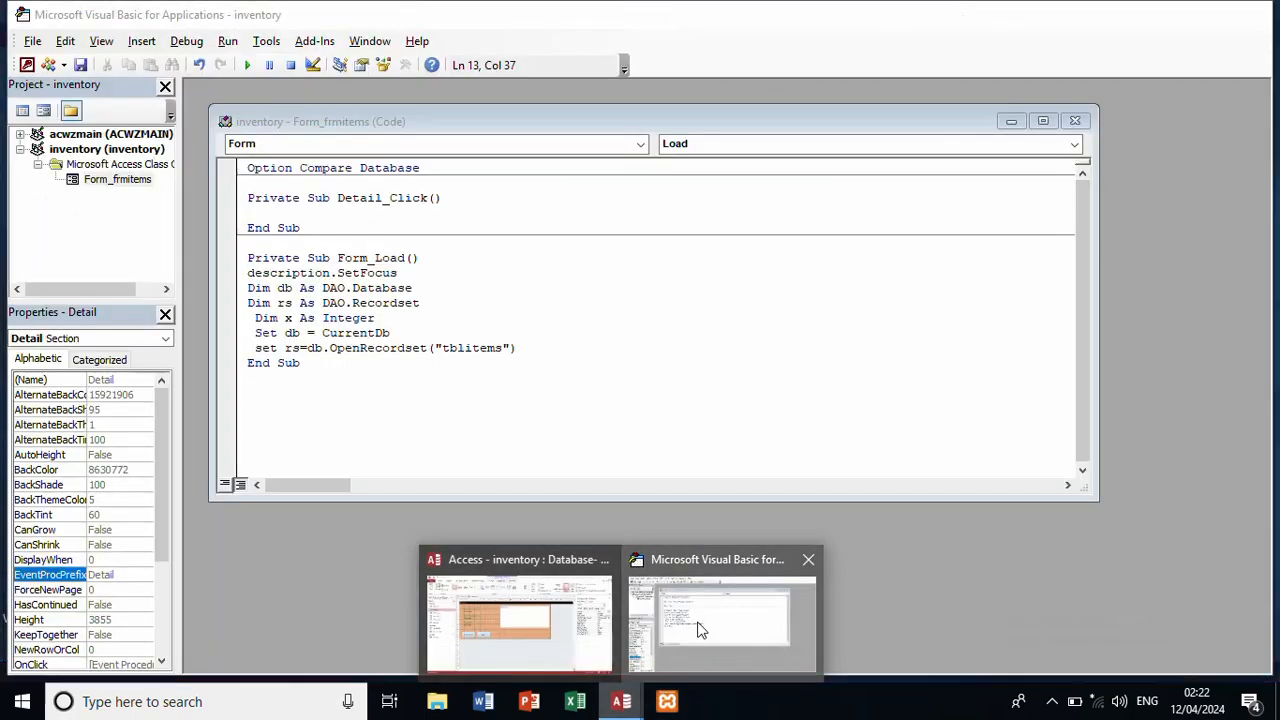
Step: Add If rs.BOF = False Then with x = rs.RecordCount + 1 inside it
key(Return)
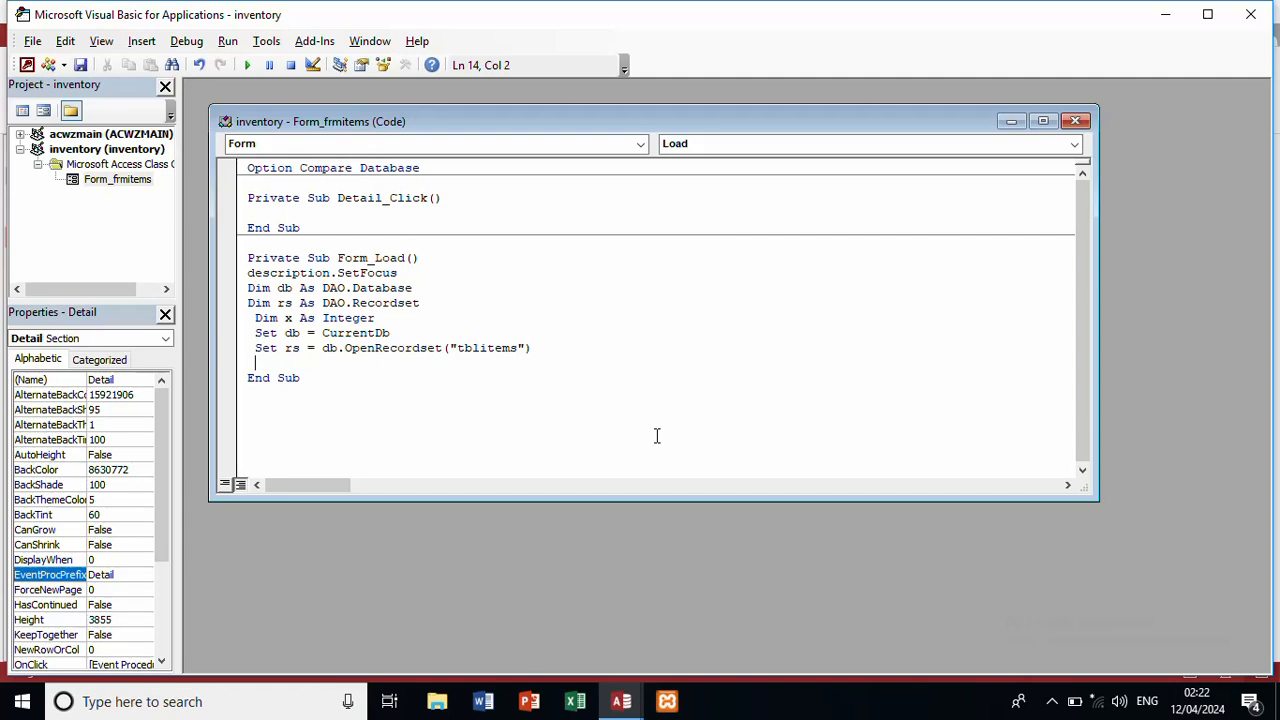
text(if rs)
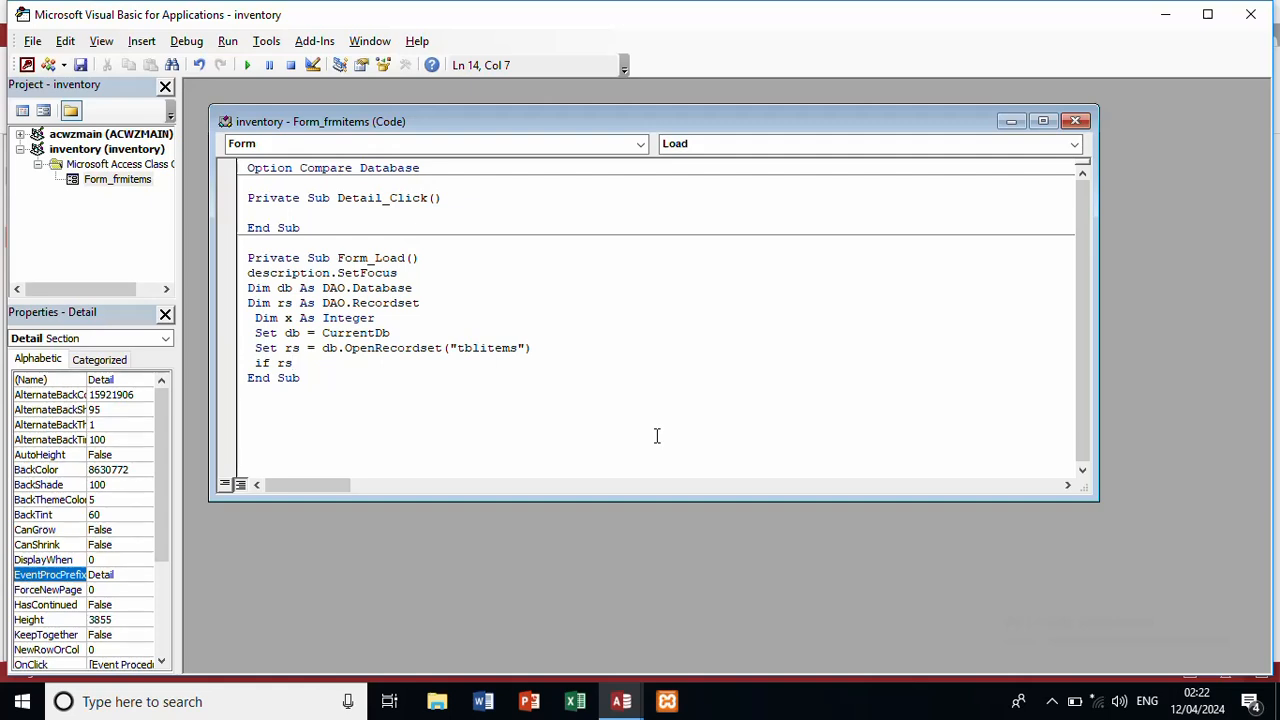
text(.)
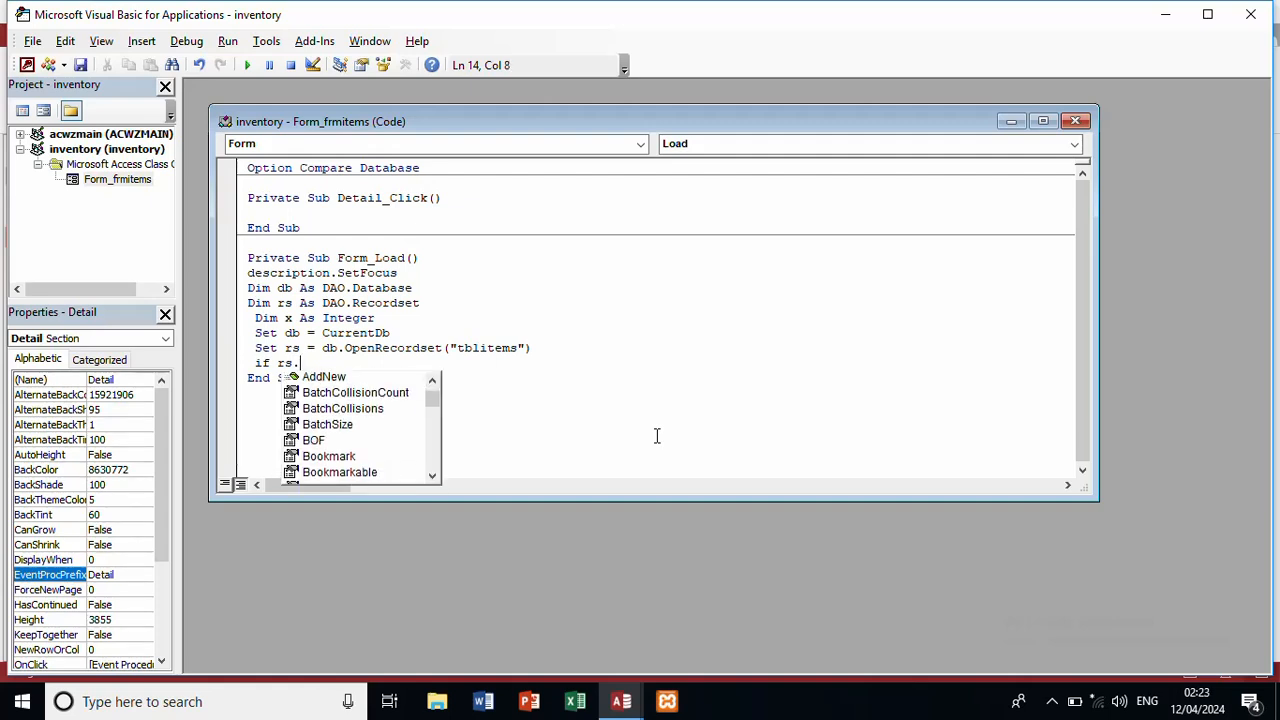
text(bof)
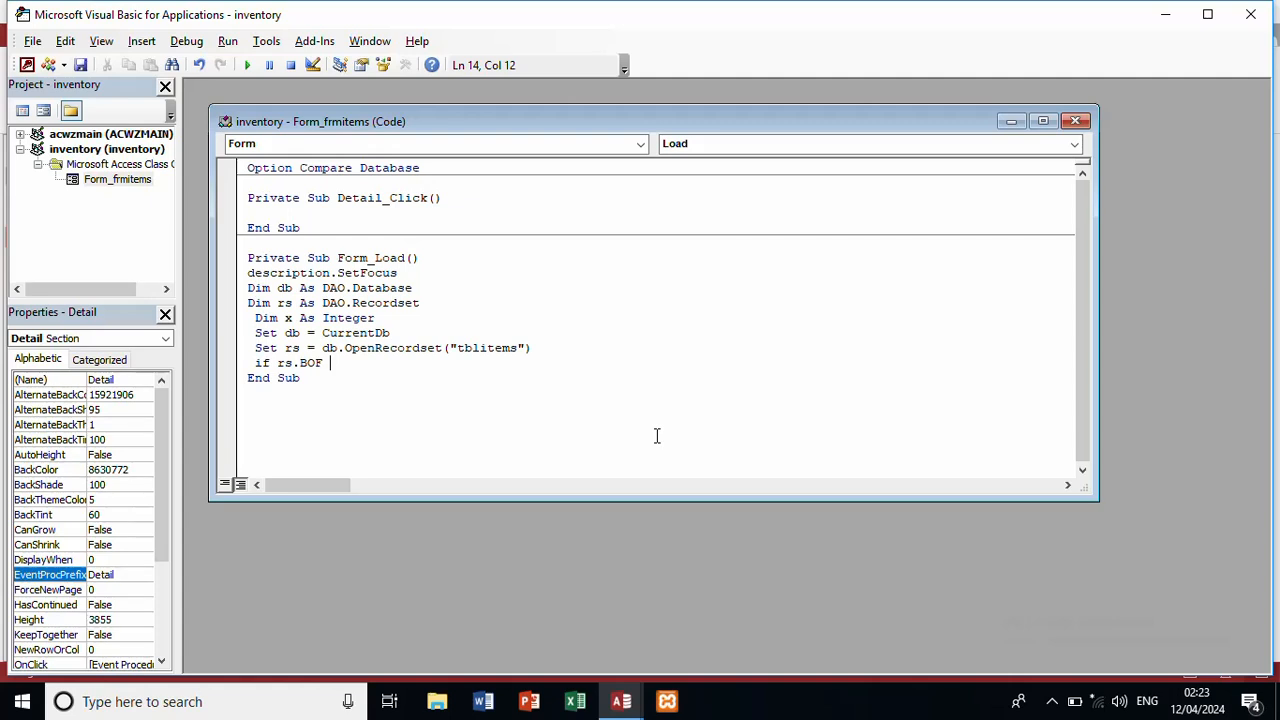
text(=fal)
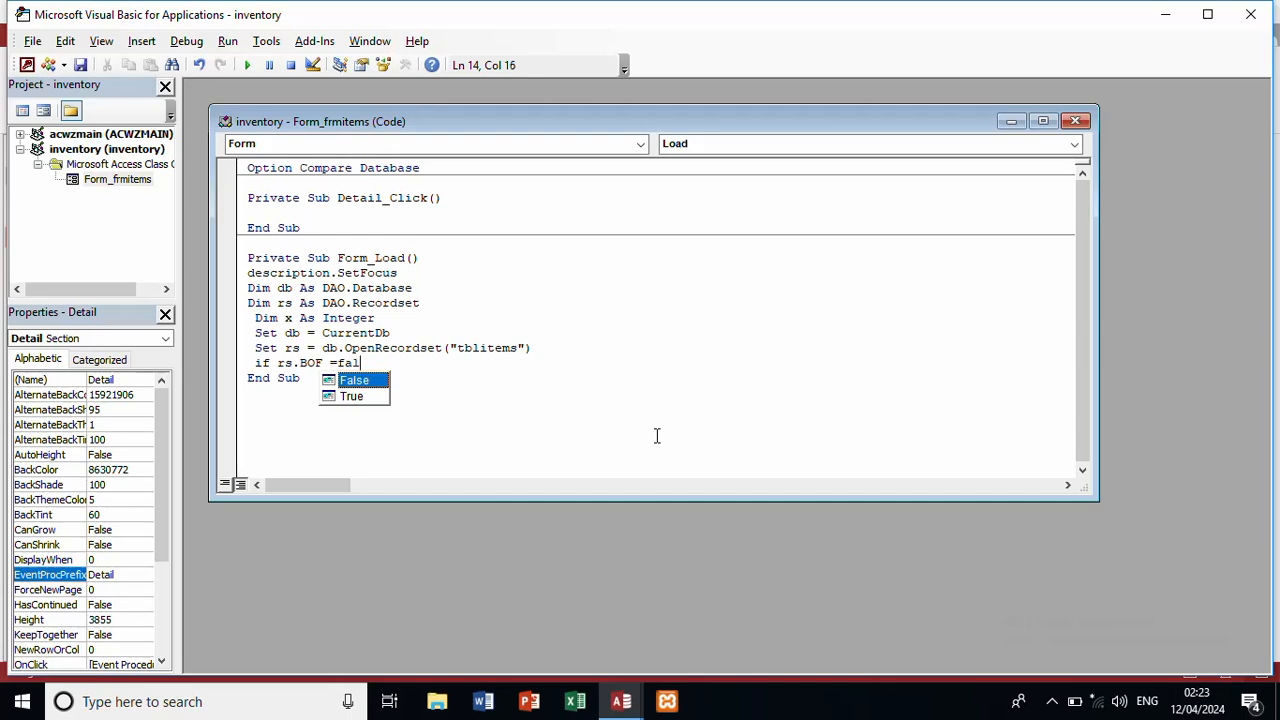
text(se then)
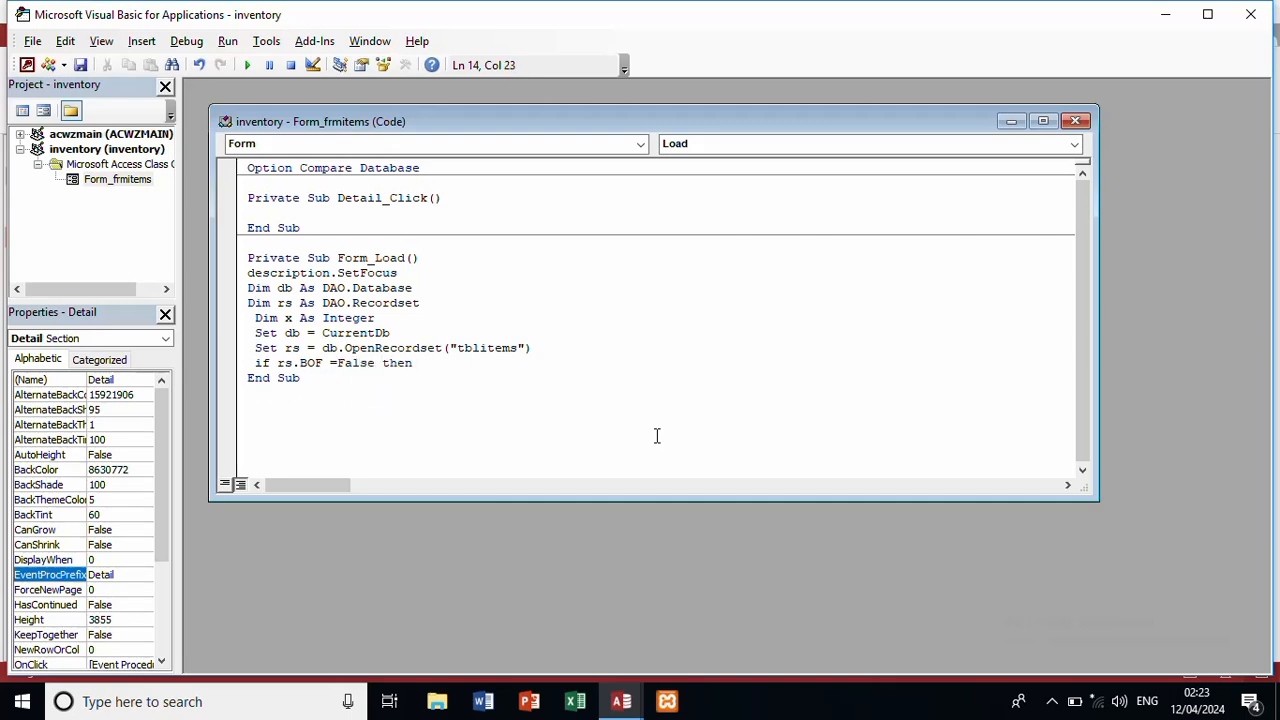
key(Return)
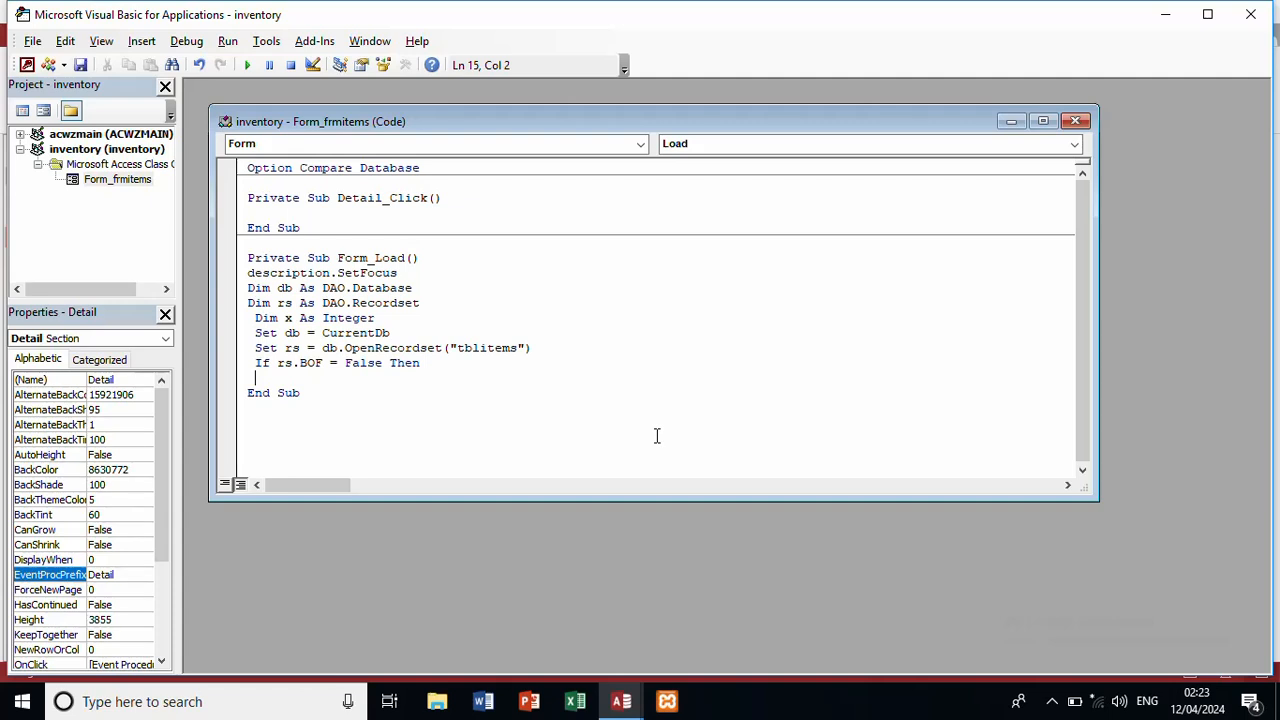
text(x=rs.)
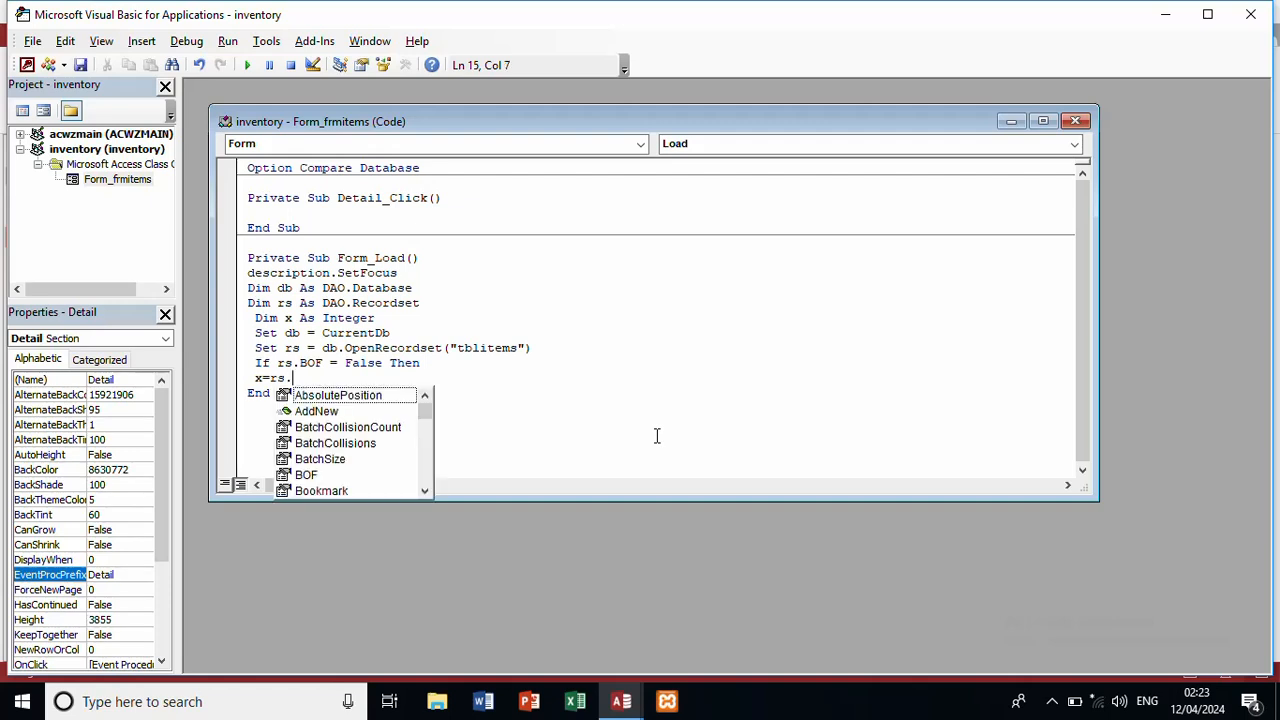
text(rec)
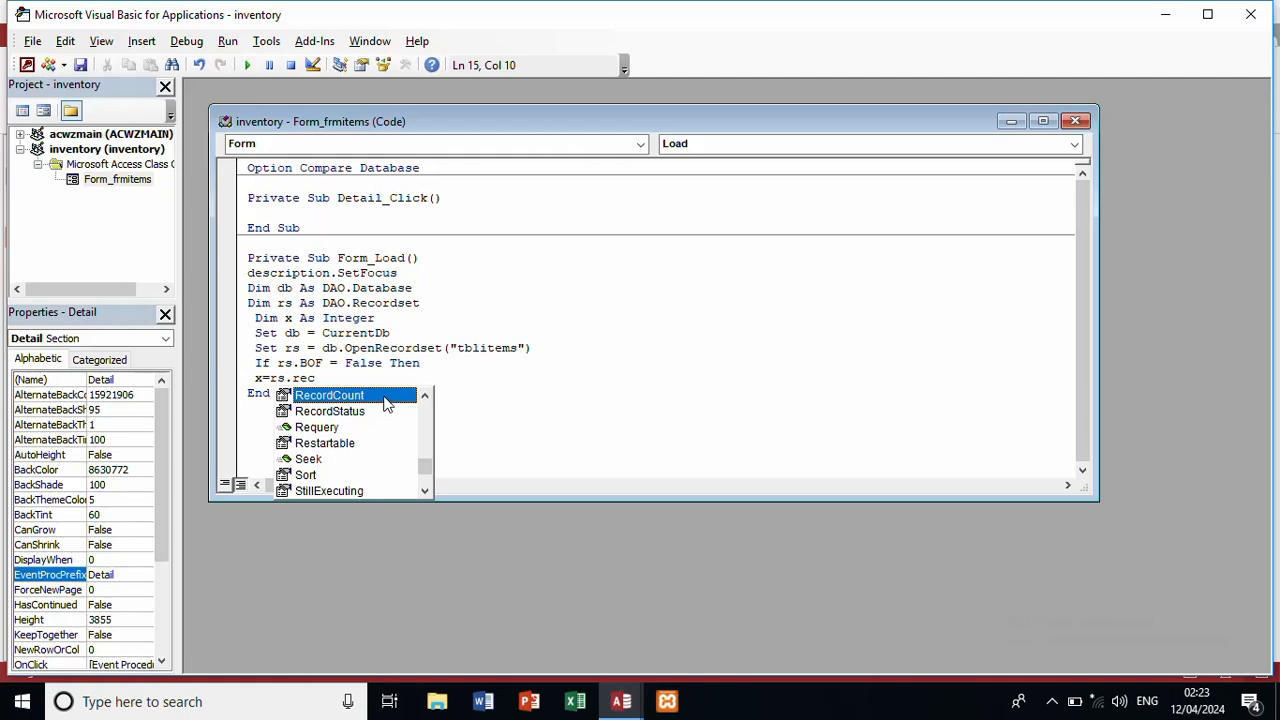
double_click(386, 399)
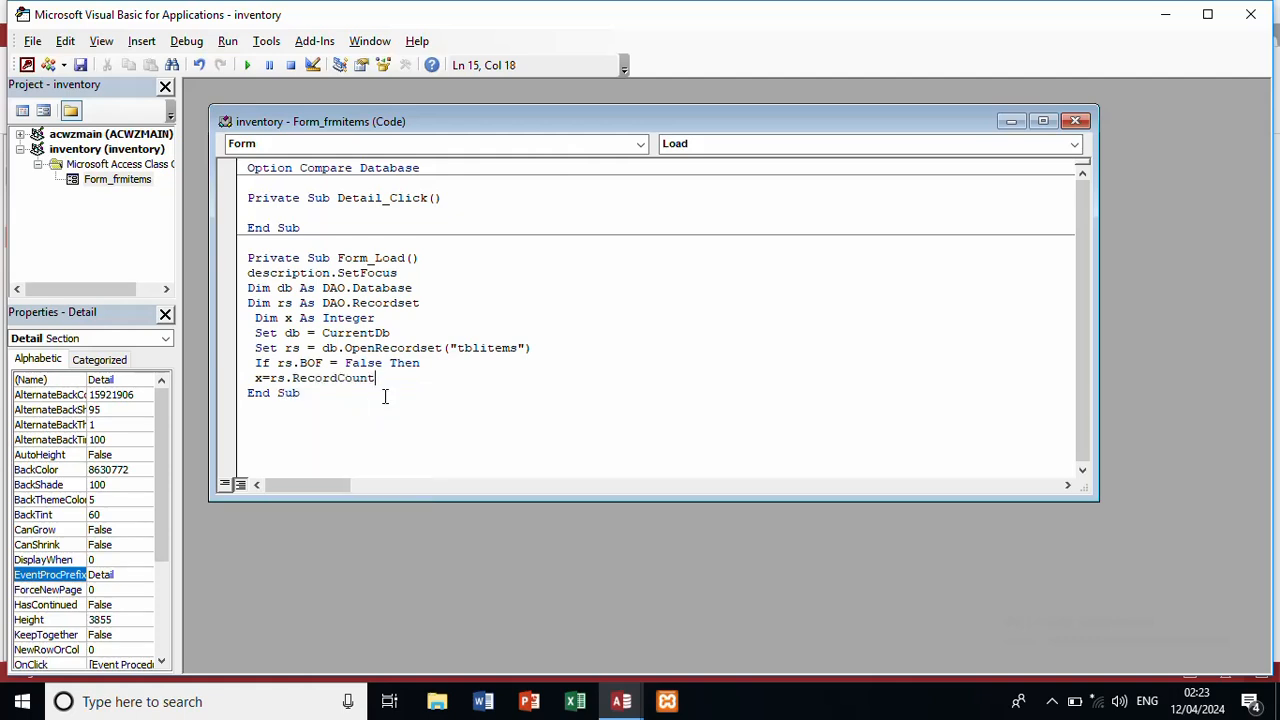
text(+1)
key(Return)
Step: Add Else x = 1, End If, and then ID.Value = x
text(else)
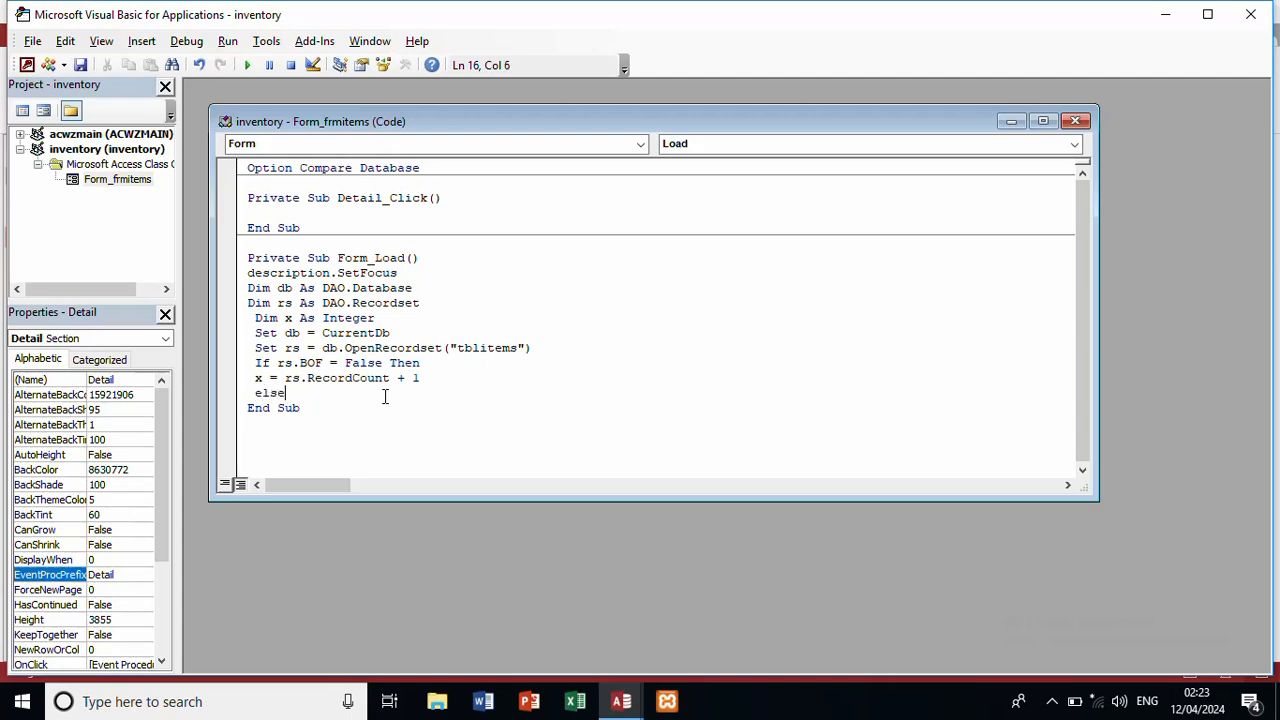
key(Return)
text(x = 1)
key(Return)
text(end)
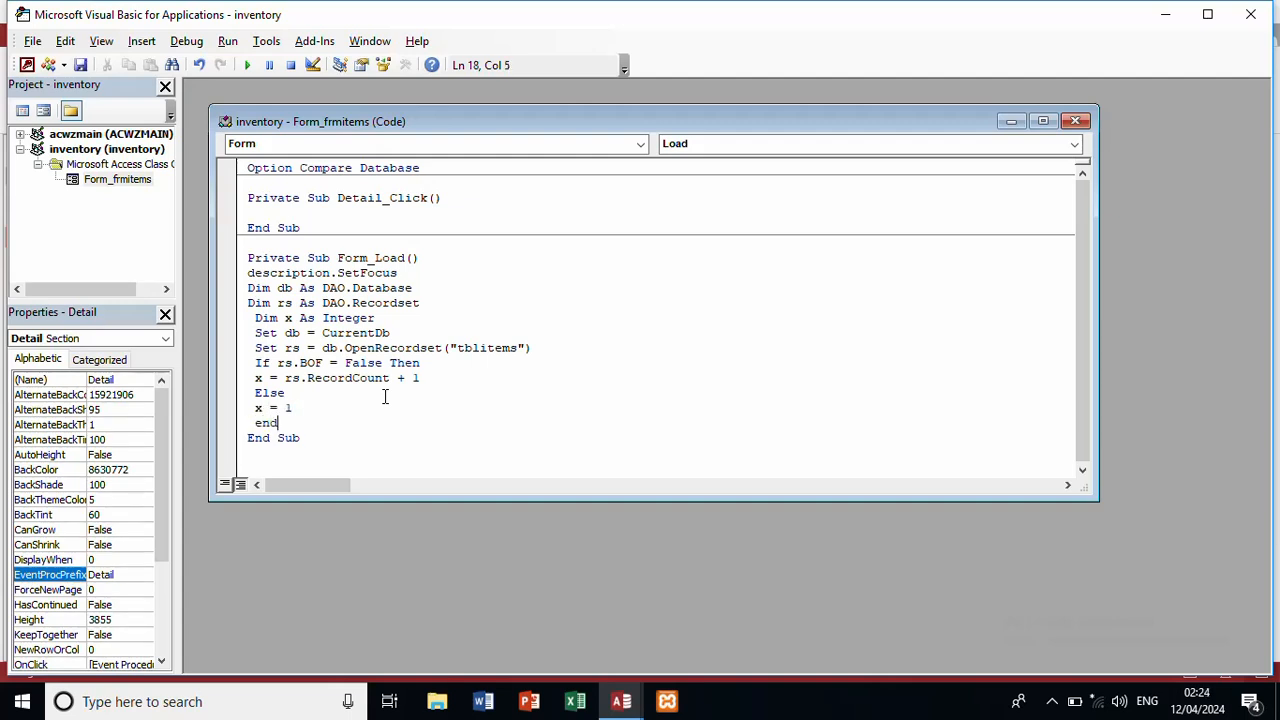
text( if)
key(Return)
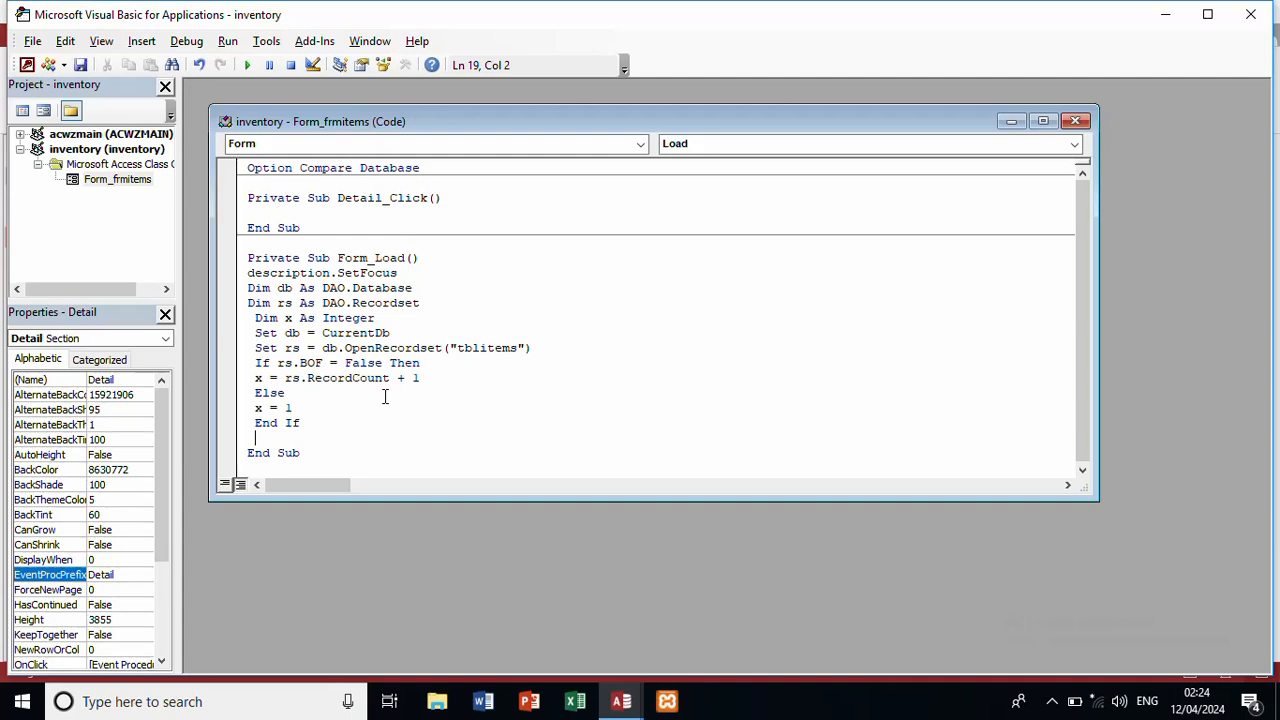
text(id.value)
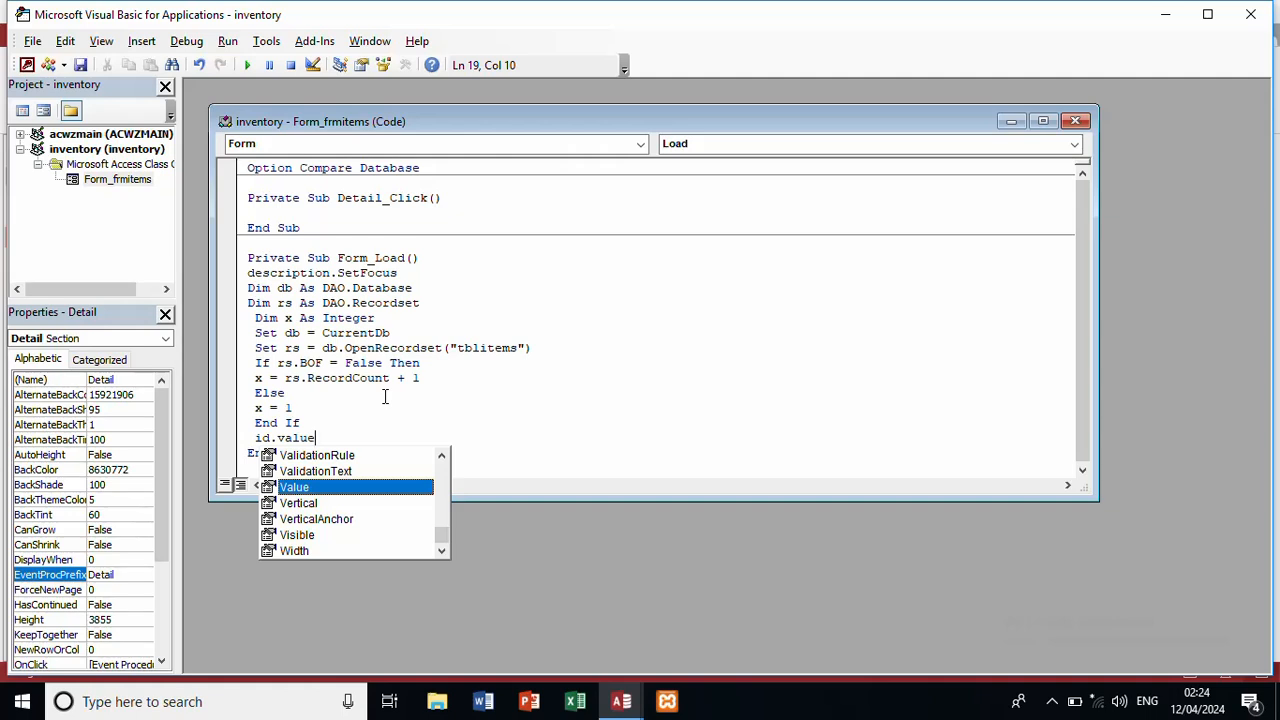
text(=x)
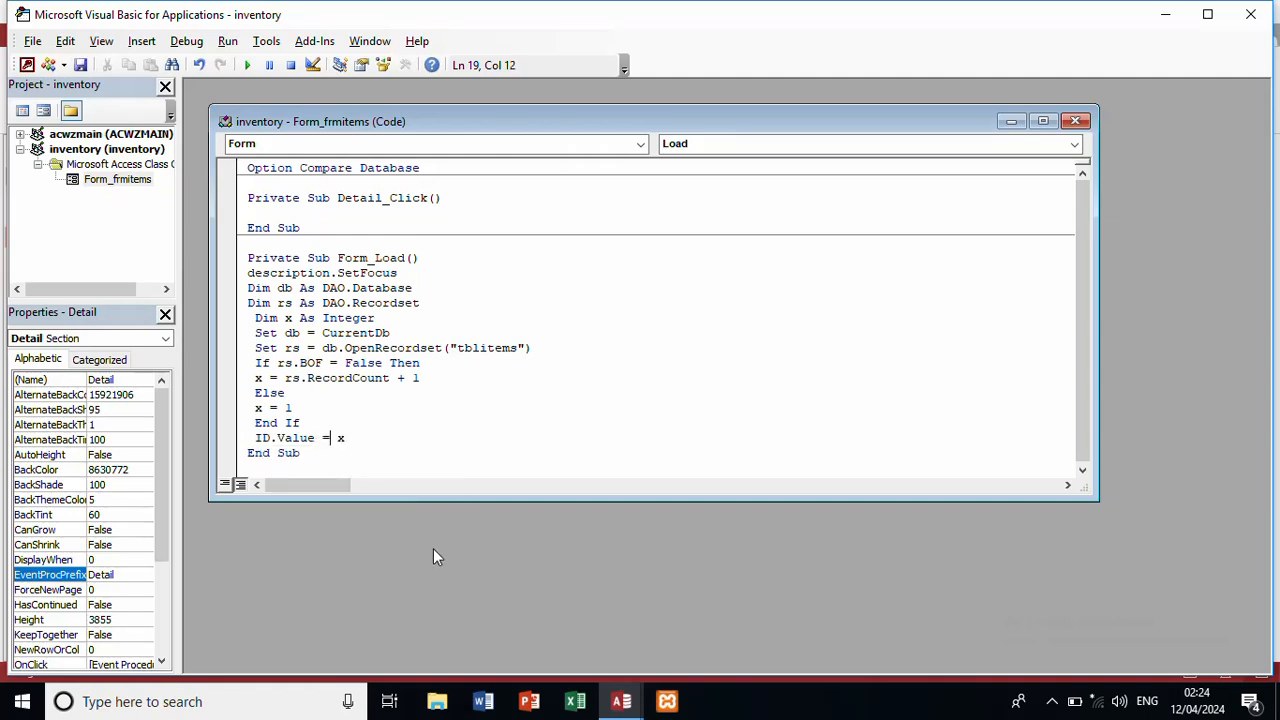
Step: Return to Access and switch frmitems to Form View to test the Item Id auto-fill
click(621, 701)
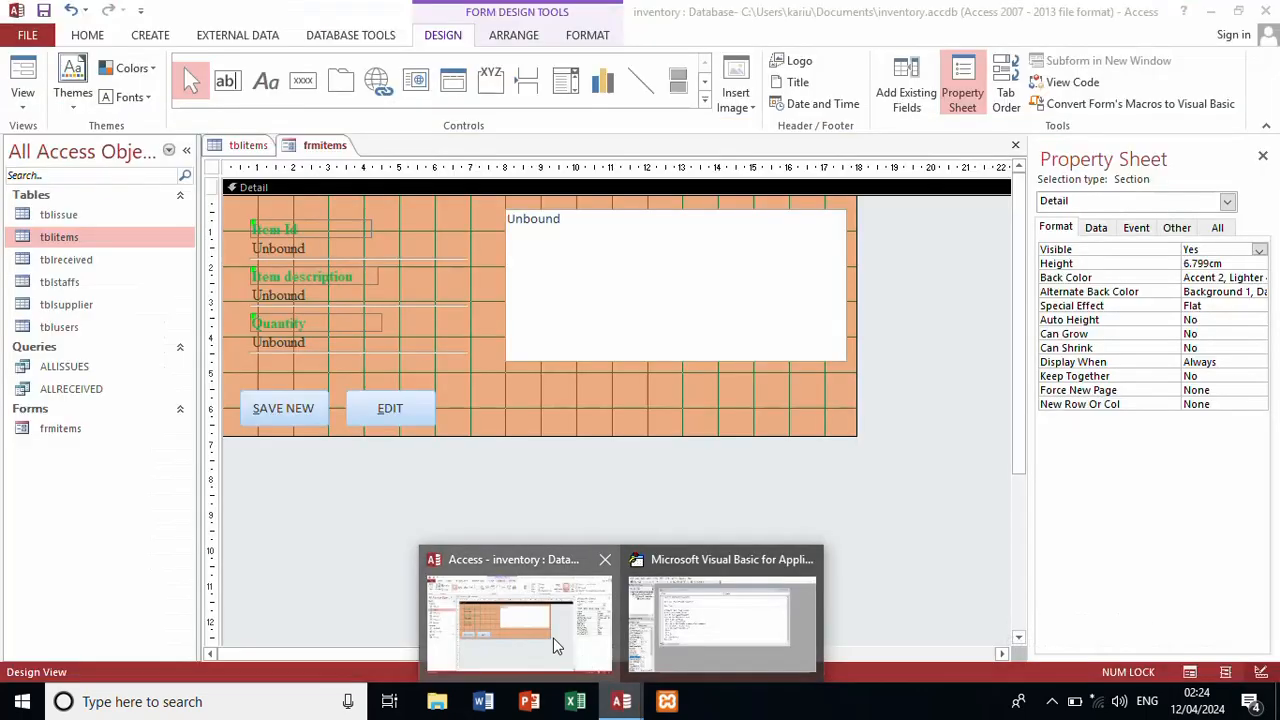
click(553, 638)
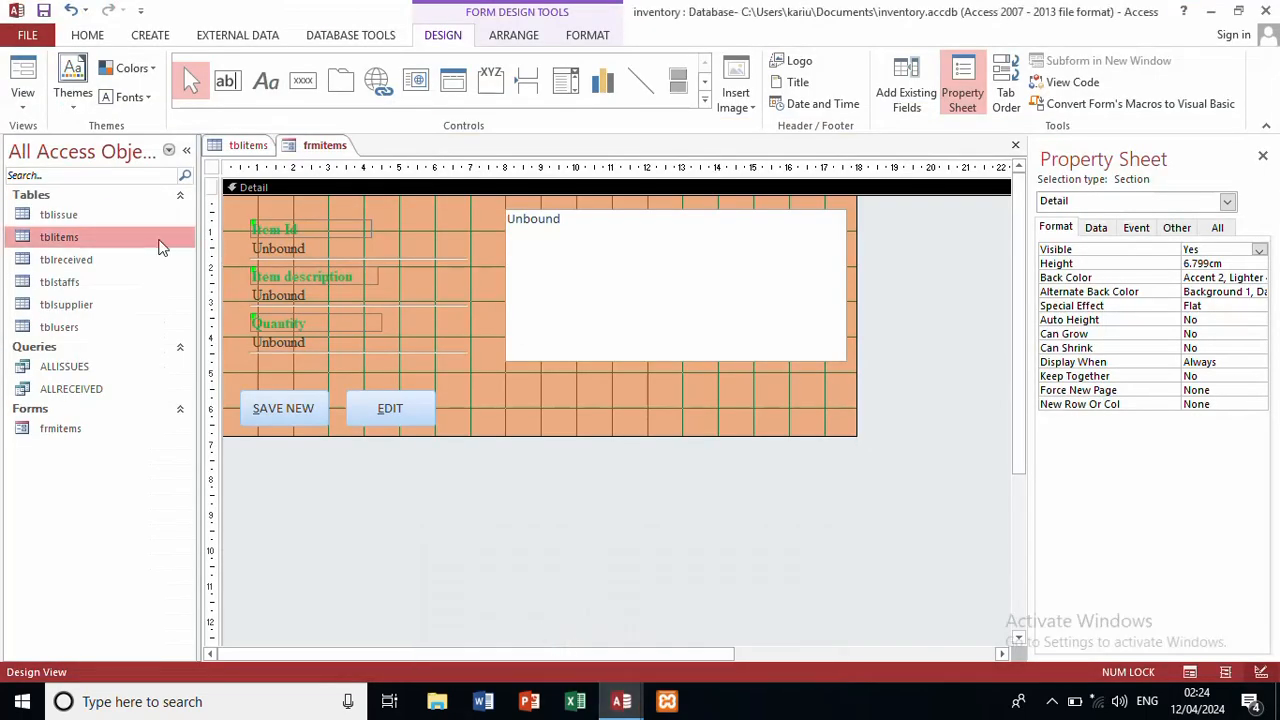
click(15, 78)
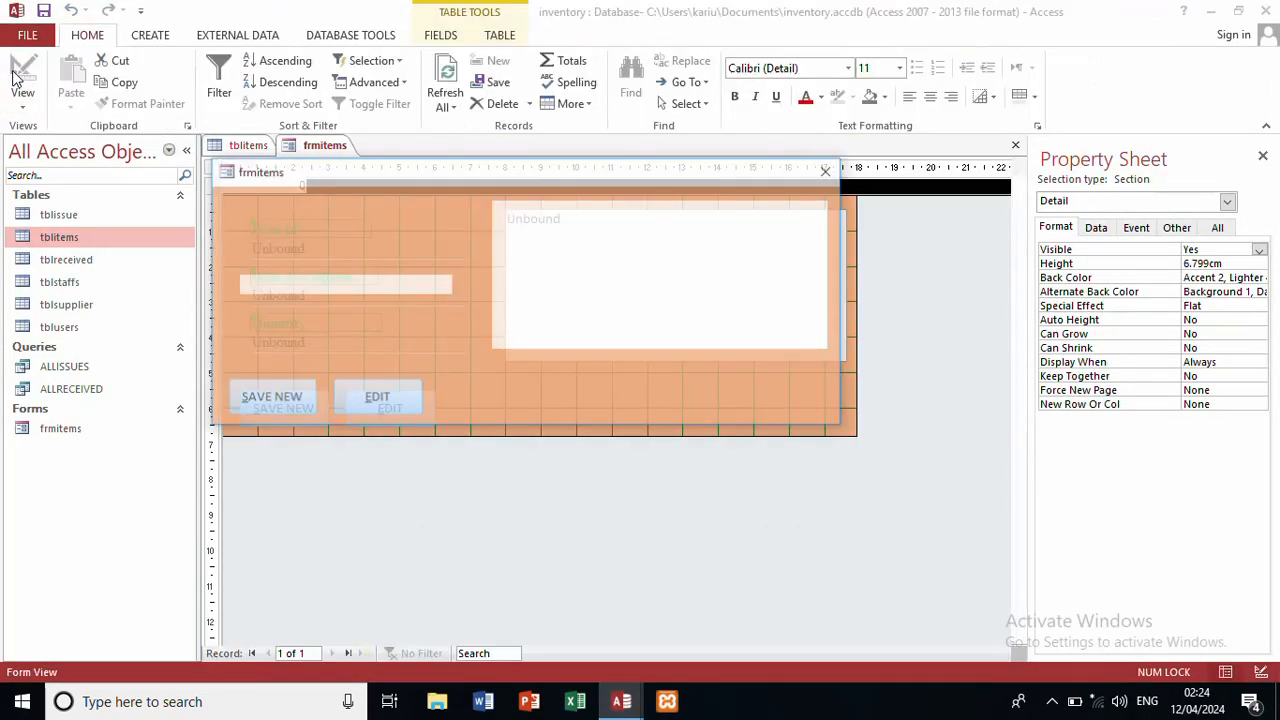
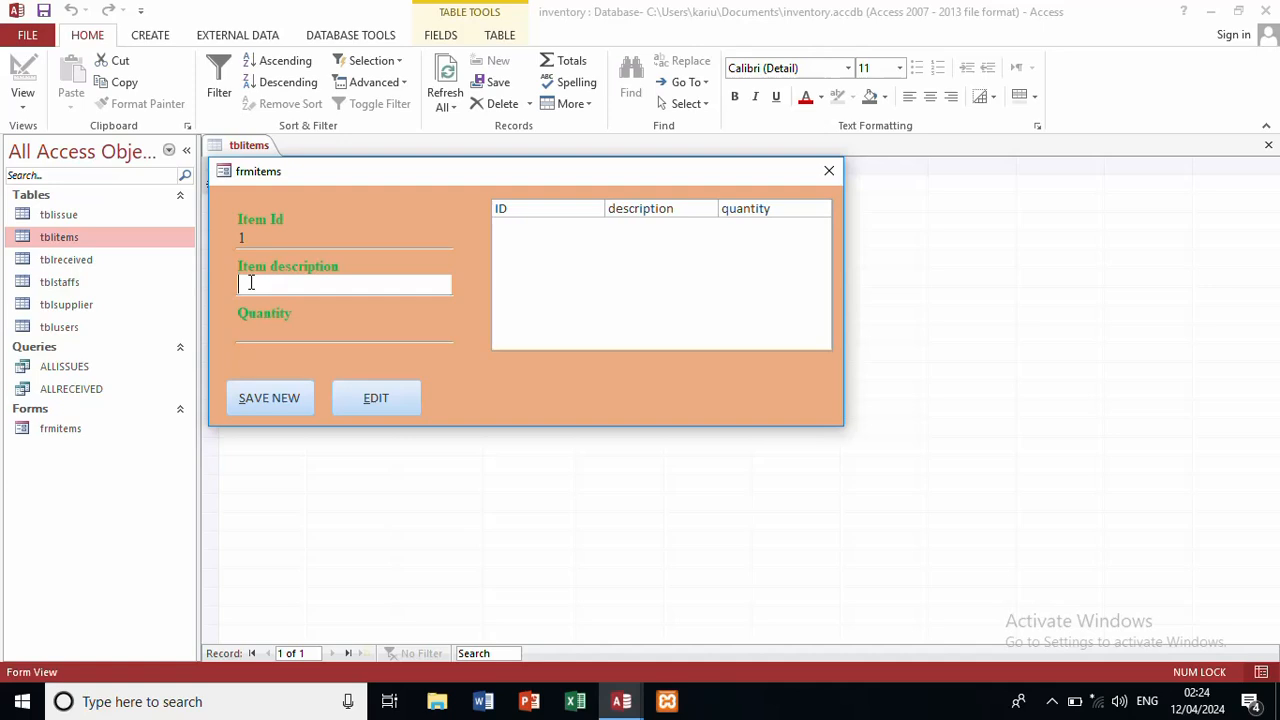
Step: Put frmitems in Design View and create a Code Builder click event for the SAVE NEW button
right_click(454, 343)
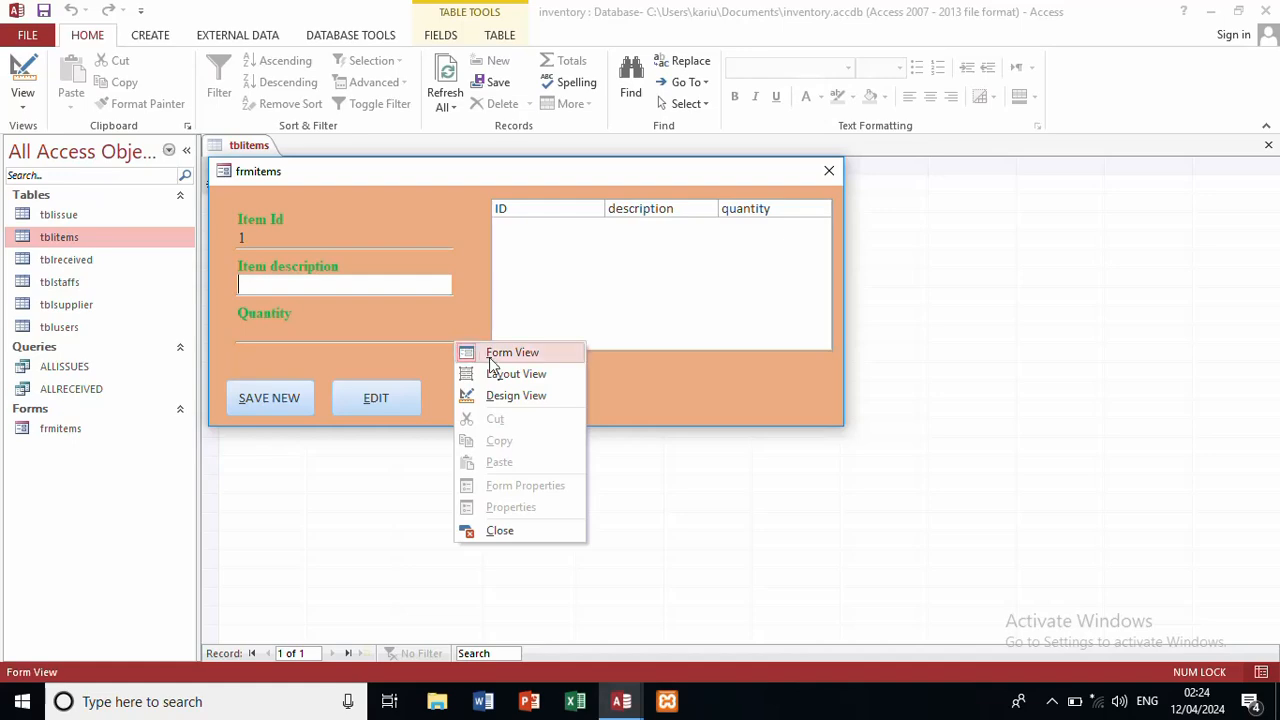
click(512, 398)
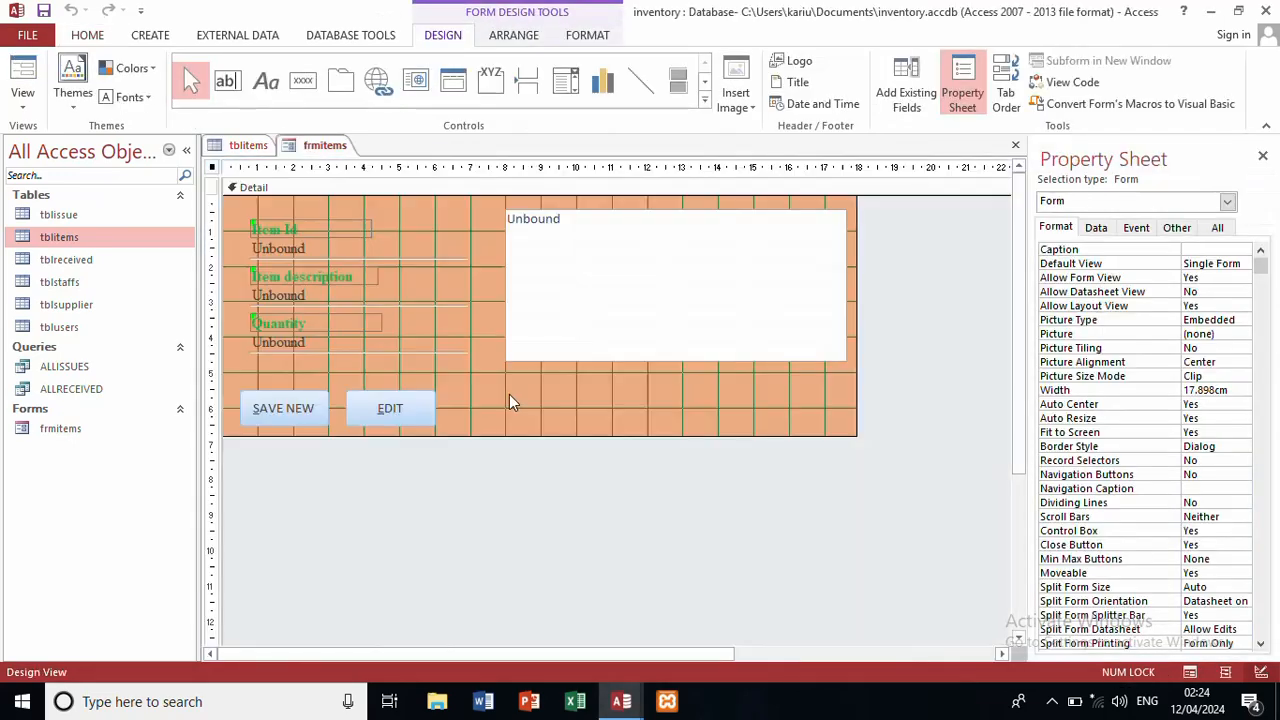
right_click(296, 412)
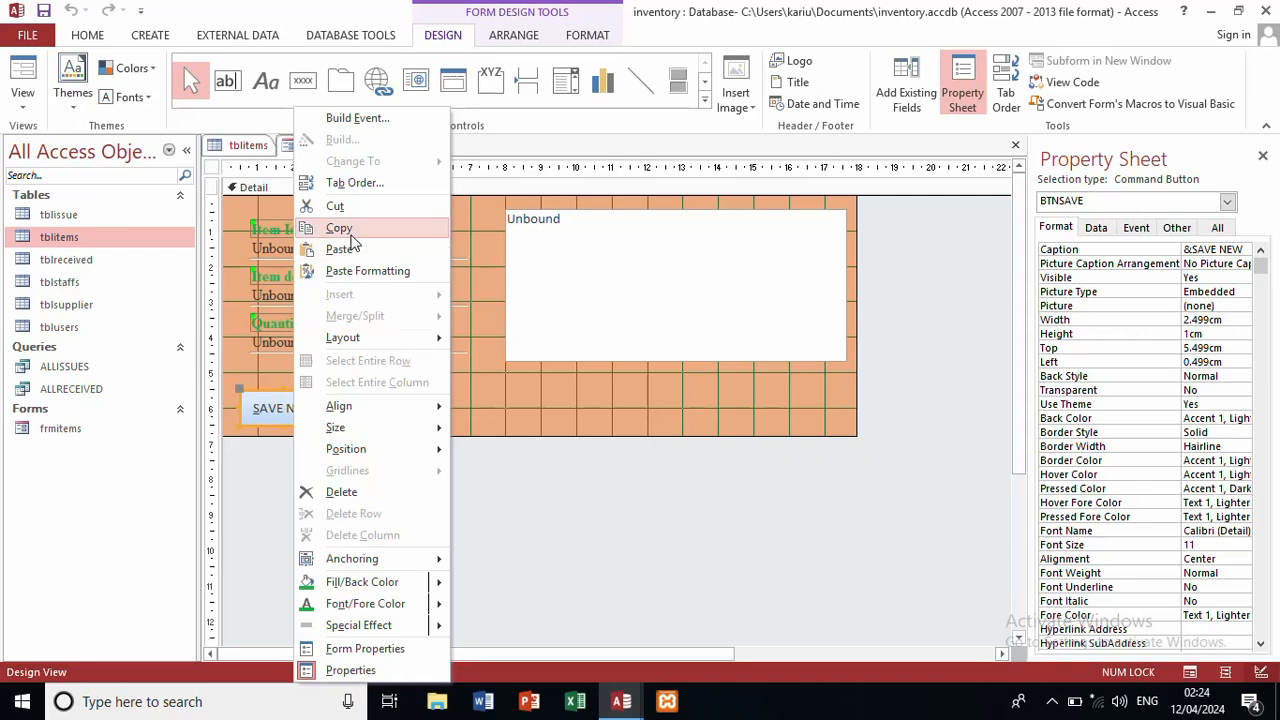
click(376, 122)
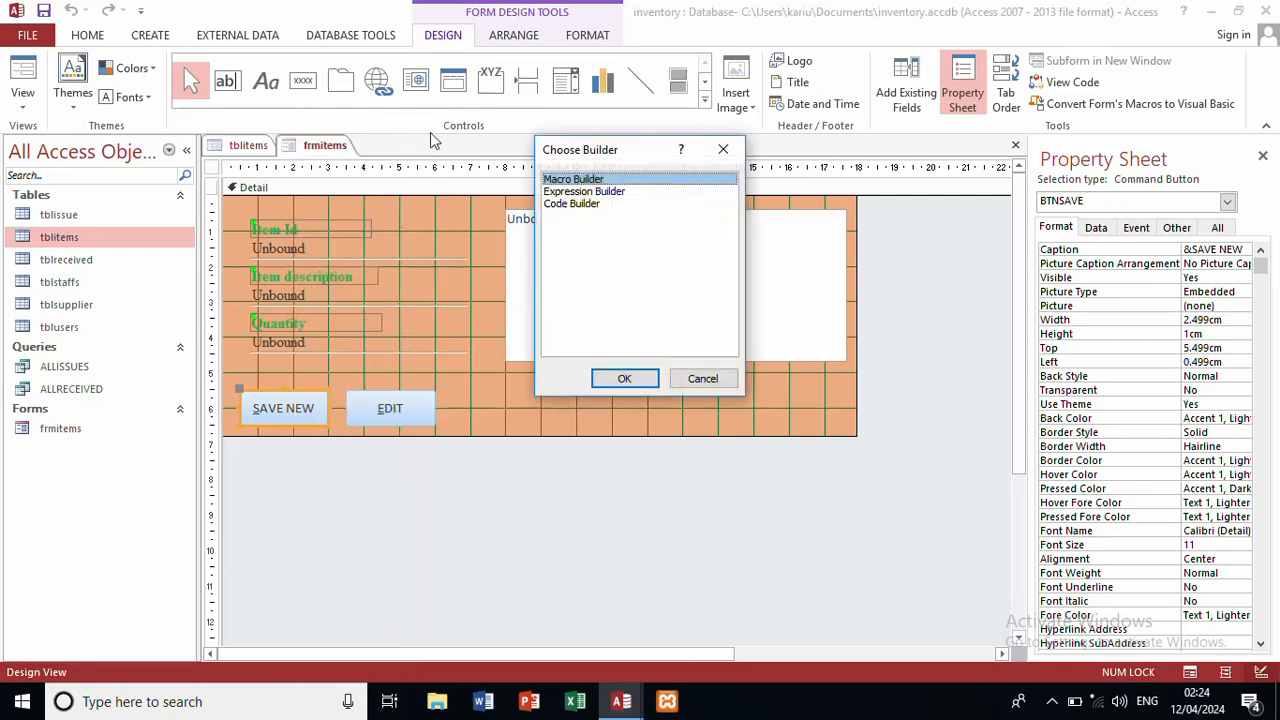
click(571, 204)
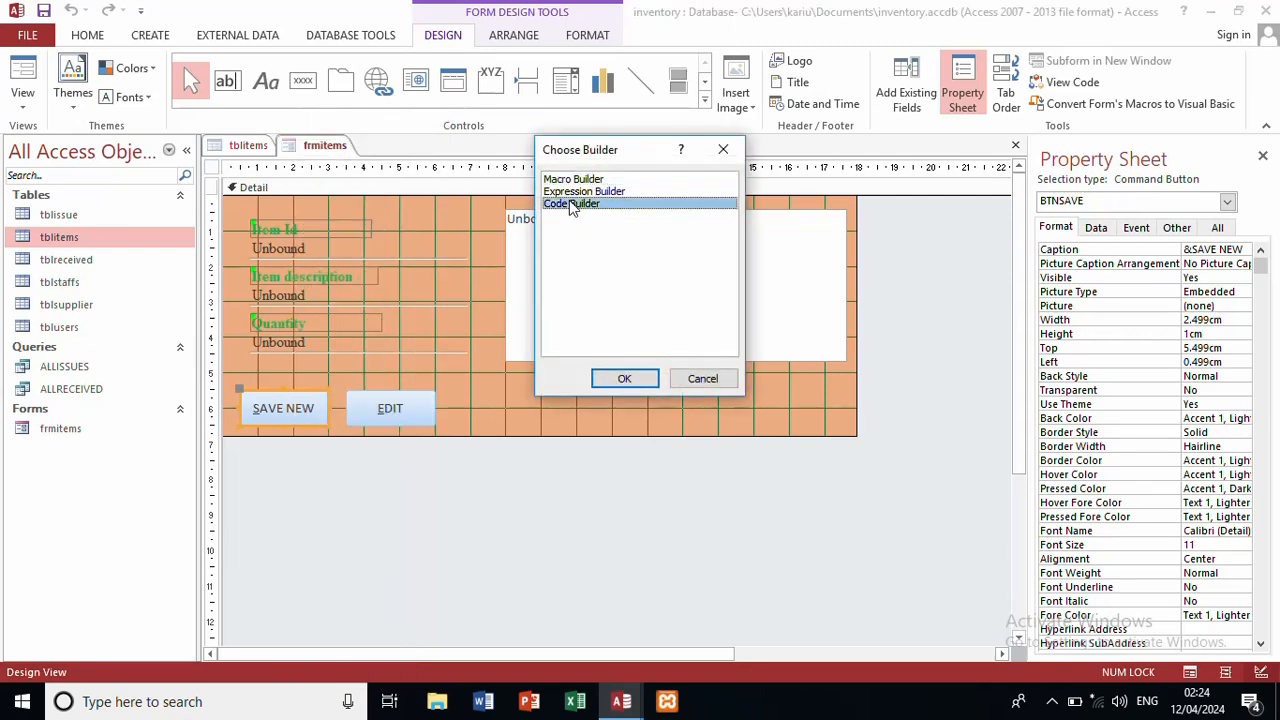
click(624, 378)
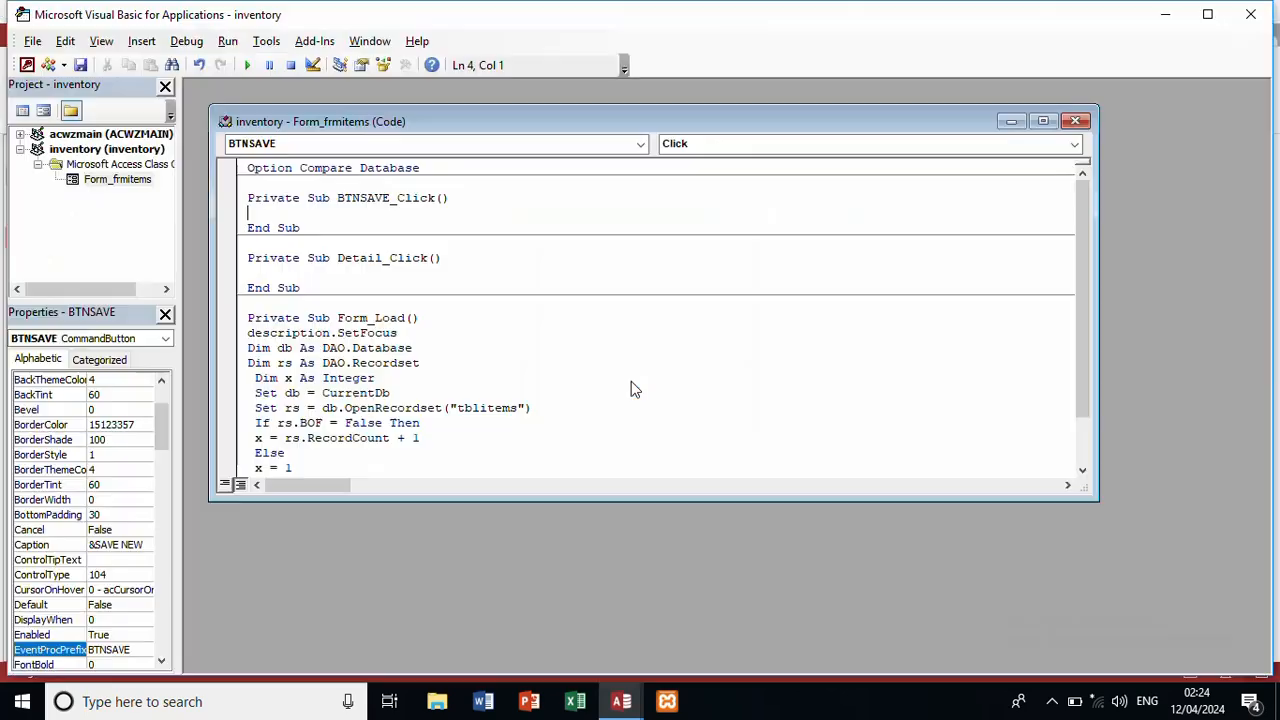
Step: Copy the Form_Load Dim lines into BTNSAVE_Click as db1 As DAO.Database and rs1 As DAO.Recordset
click(240, 350)
drag(240, 365, 240, 370)
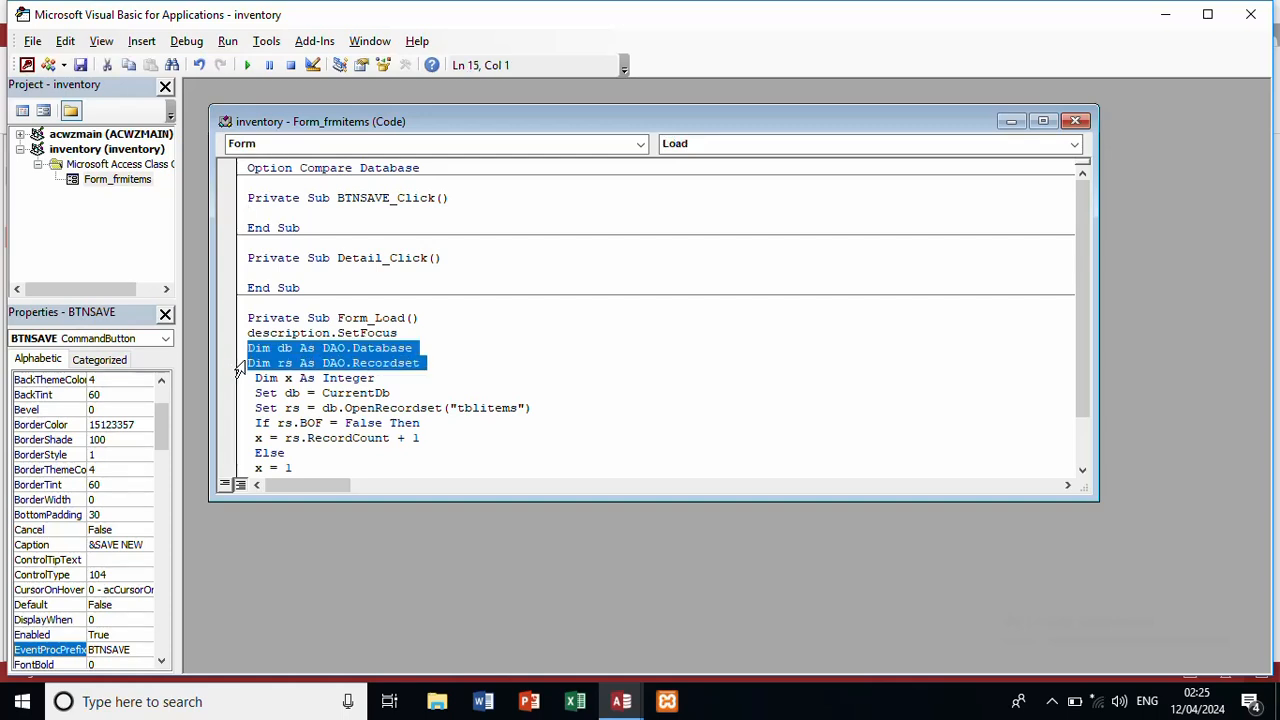
key(ctrl+c)
click(306, 212)
key(ctrl+v)
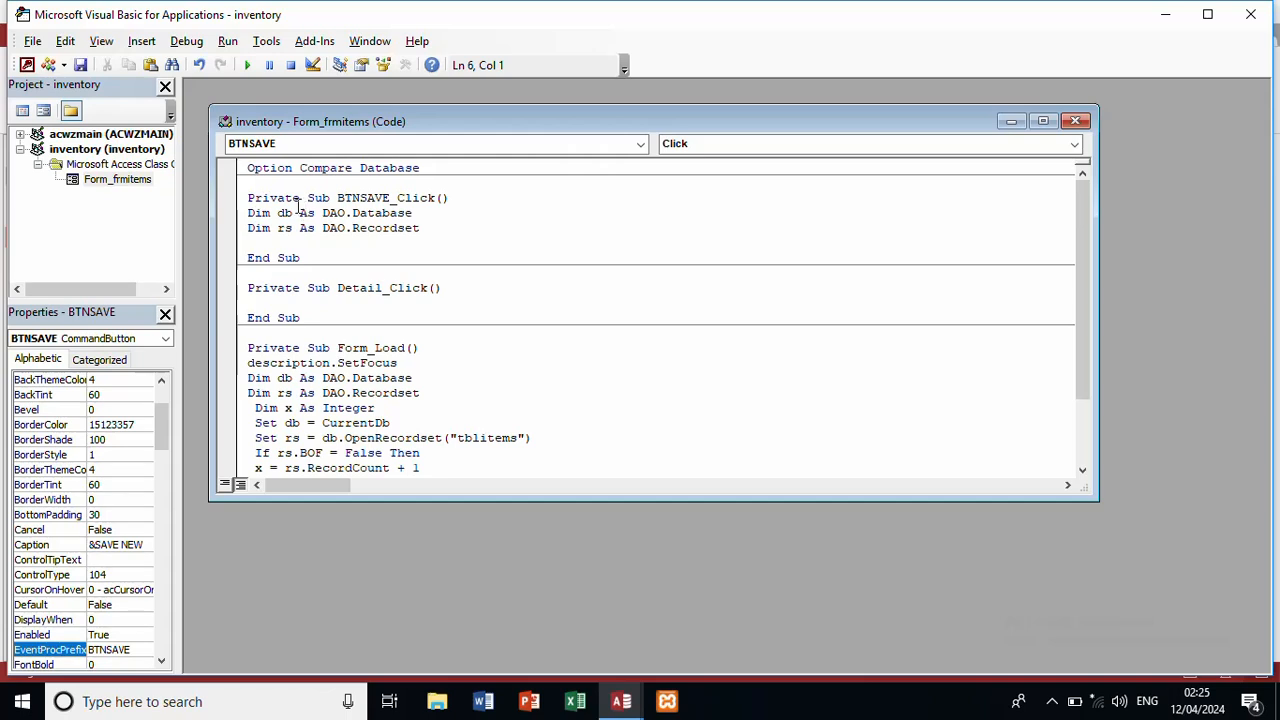
click(294, 206)
click(293, 213)
text(1)
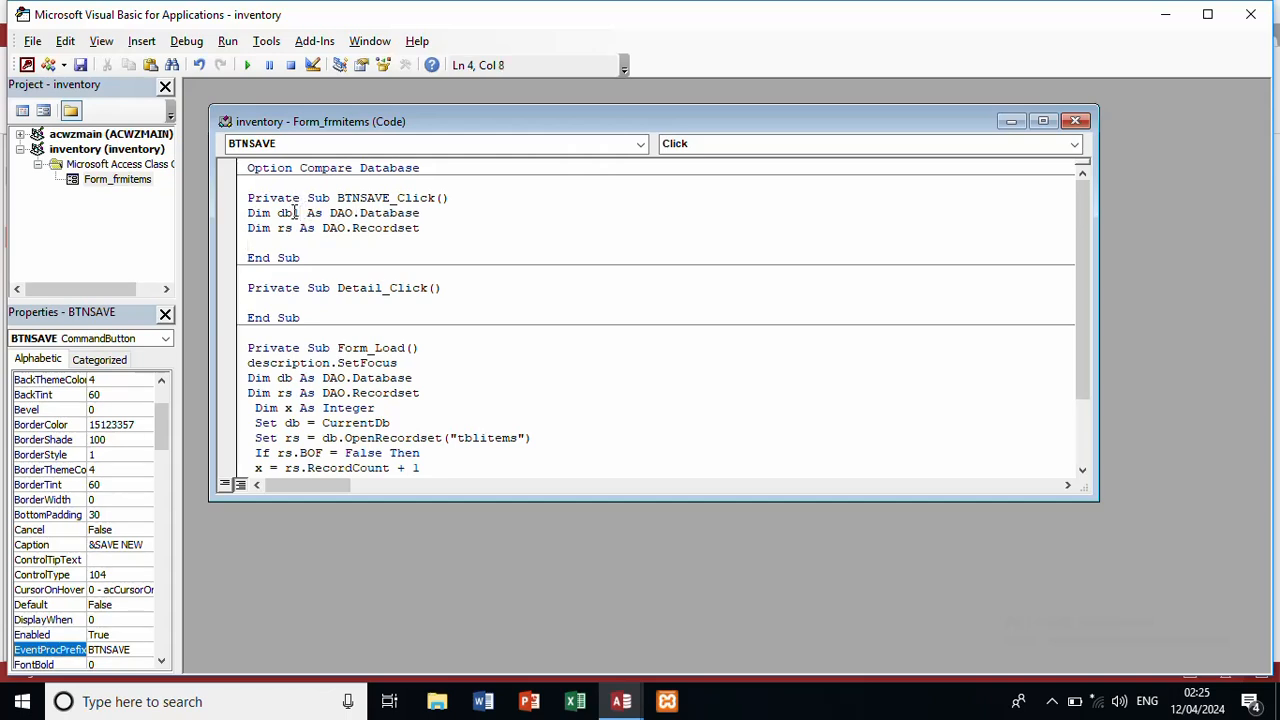
click(293, 229)
text(1)
click(463, 226)
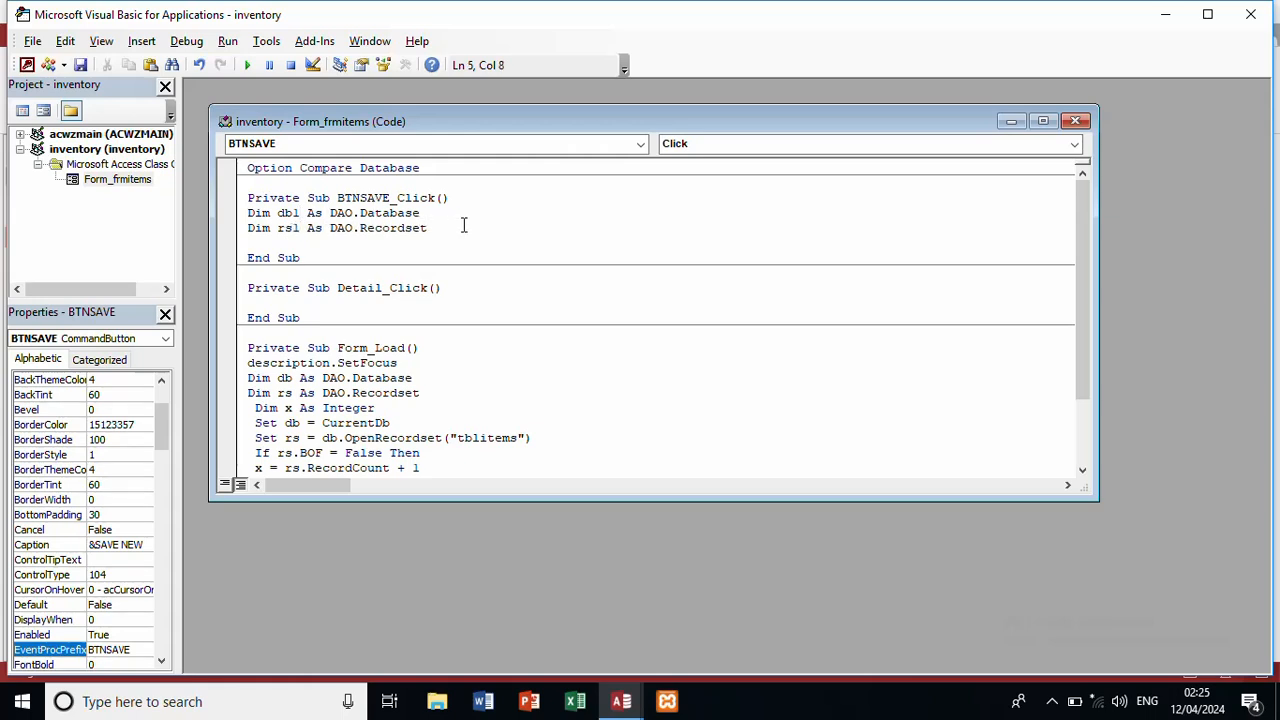
key(Return)
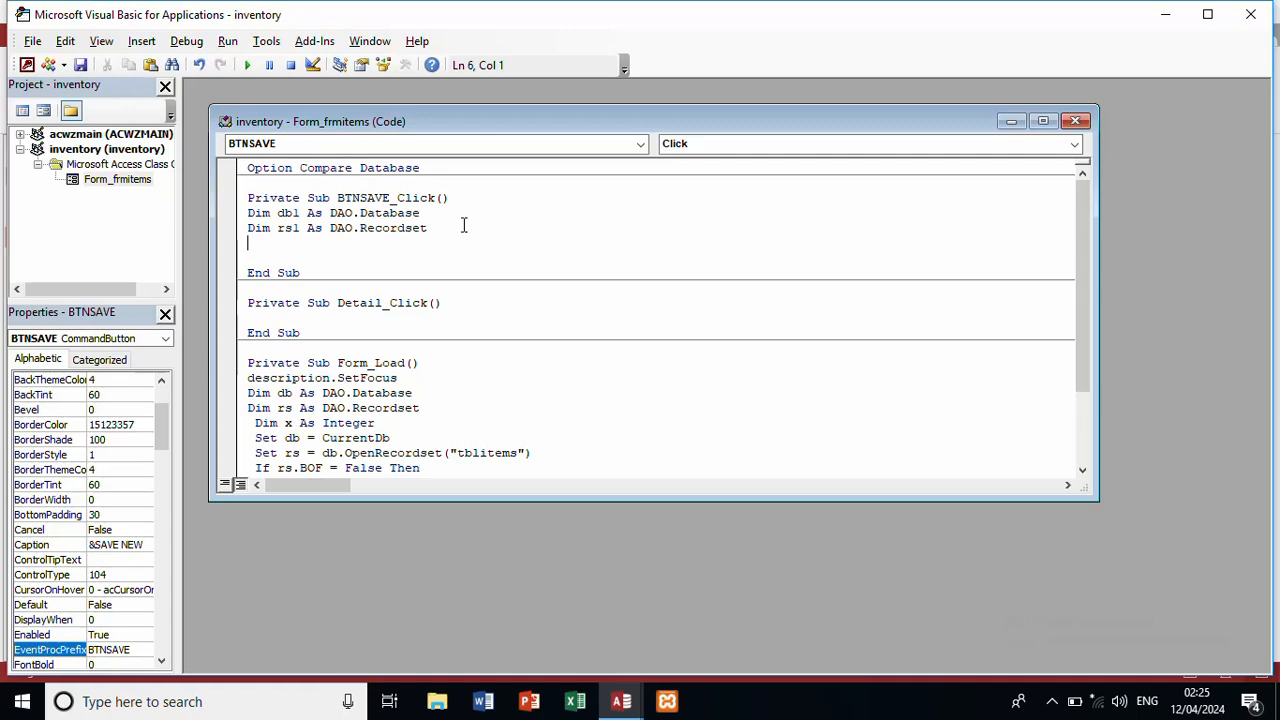
Step: Add the line Set db1 = CurrentDb
text(set dbl=cure)
key(BackSpace)
text(rentdv)
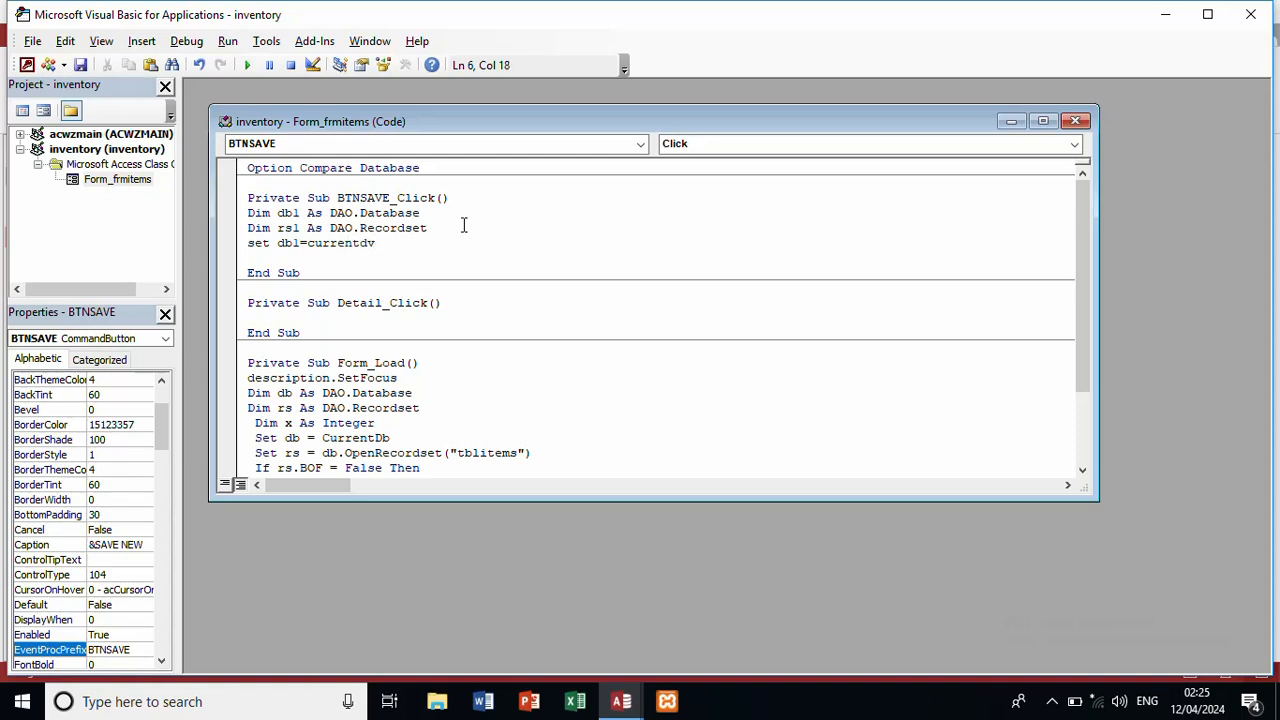
key(BackSpace)
text(b)
key(Return)
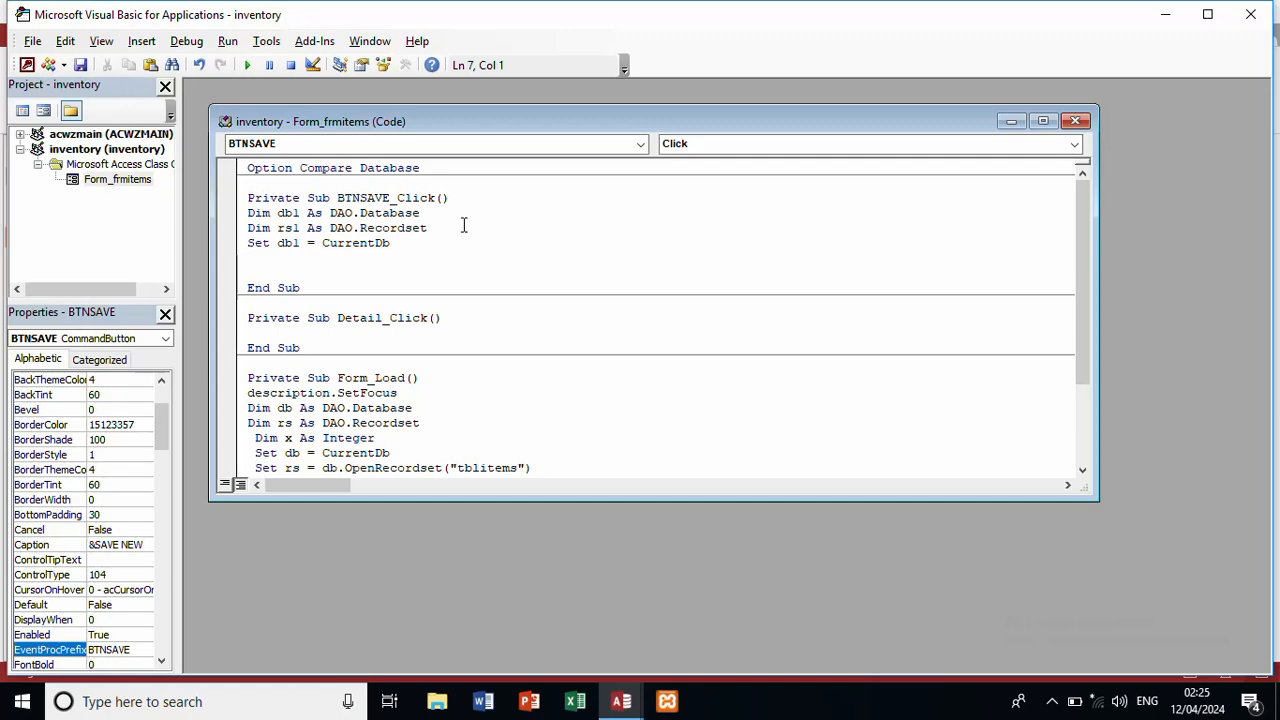
Step: Add Set rs1 = db1.OpenRecordset("tblitems") followed by rs1.AddNew
text(set rs1=db)
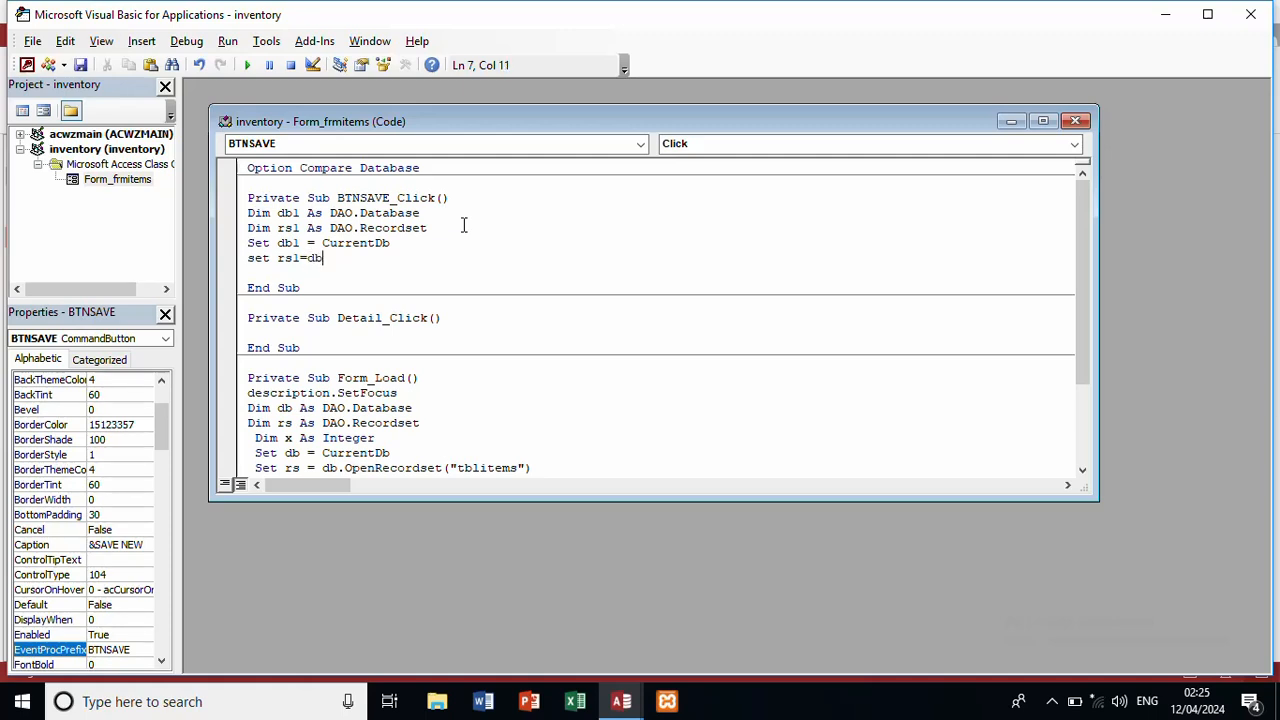
text(l.)
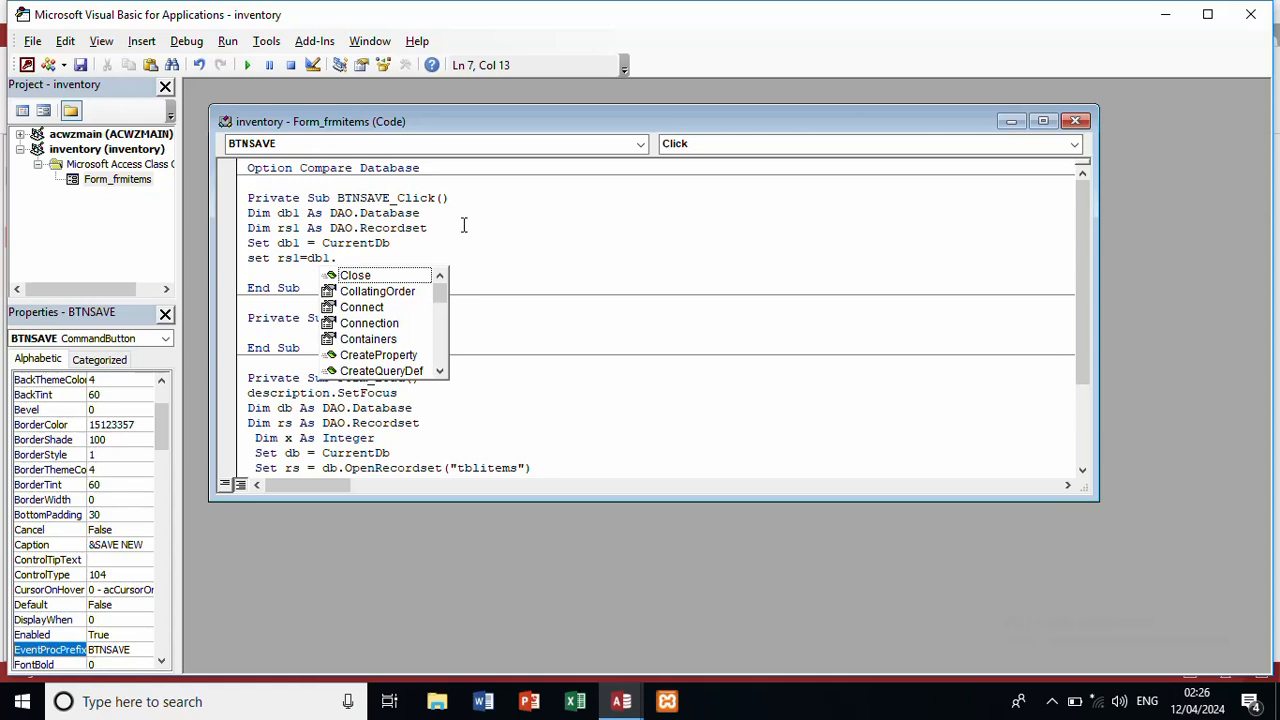
text(o)
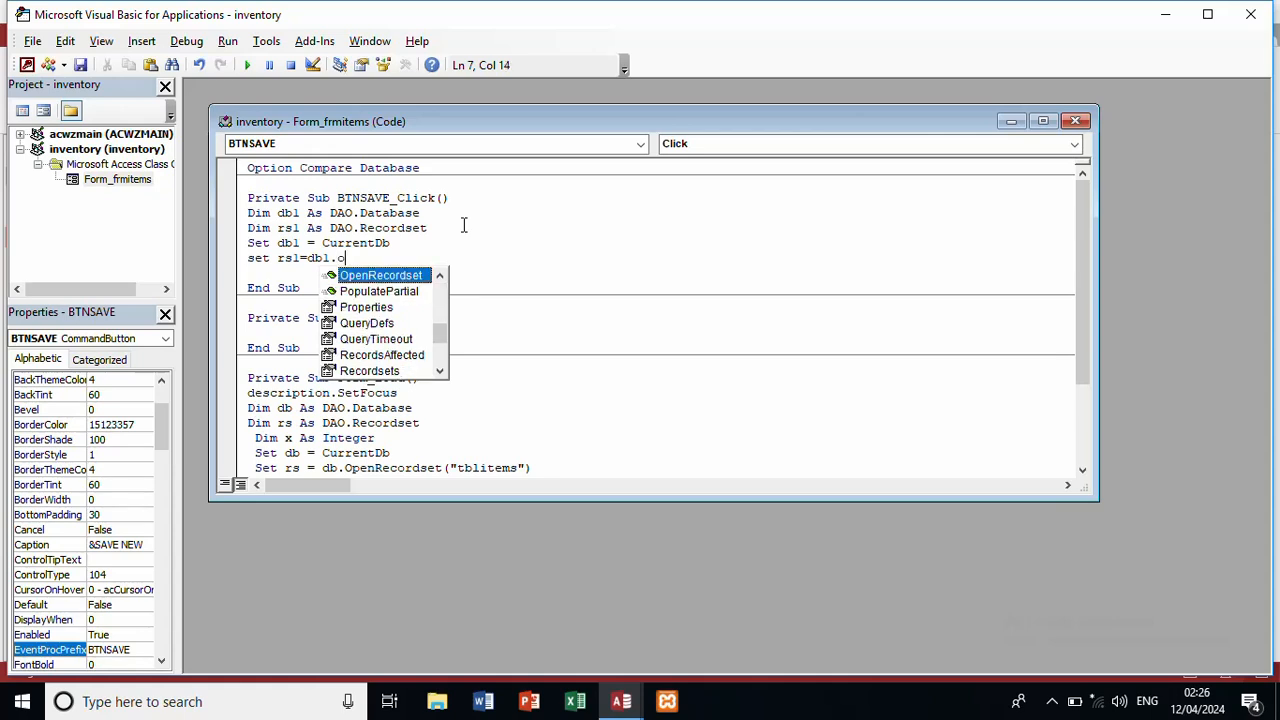
double_click(414, 276)
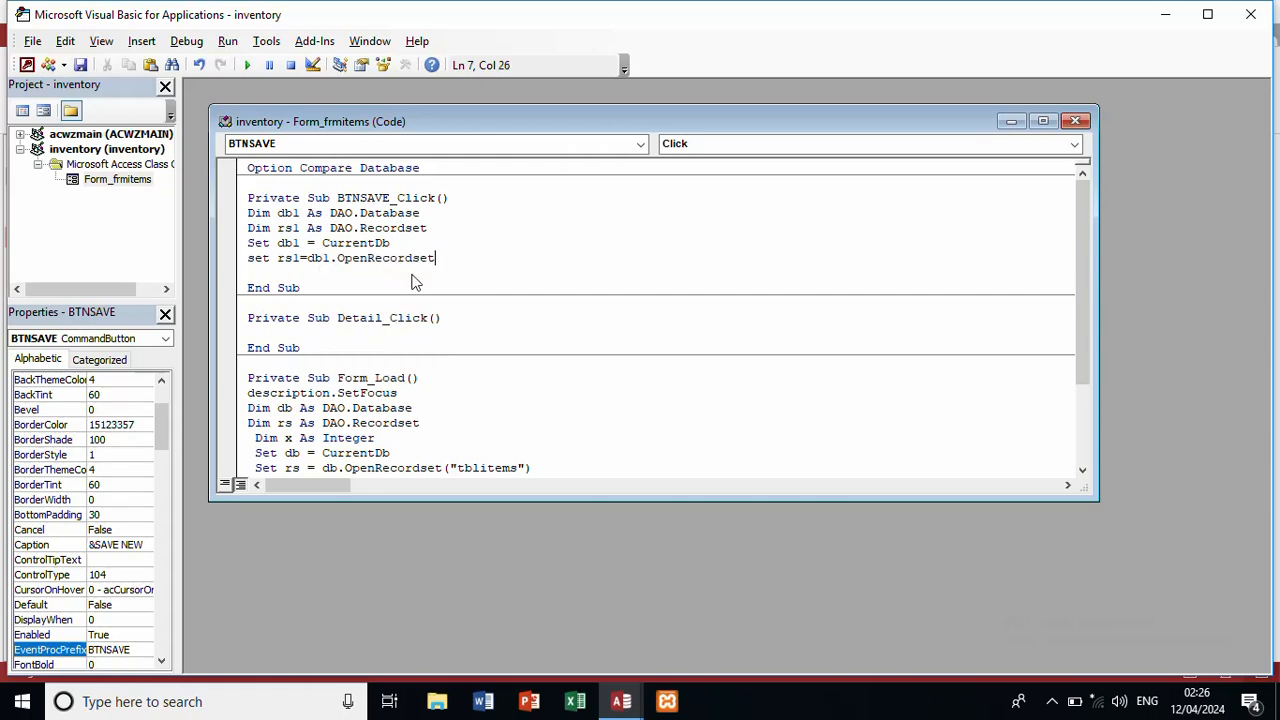
text(()
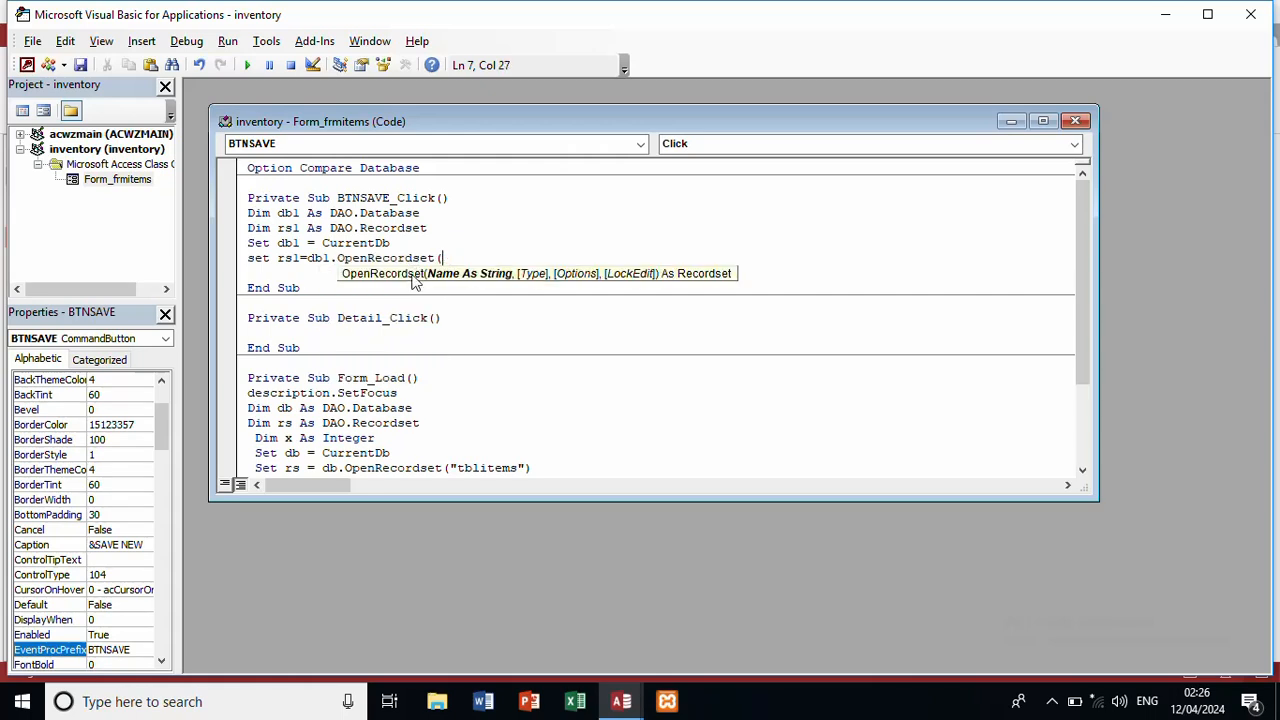
text("tblitems"))
key(Return)
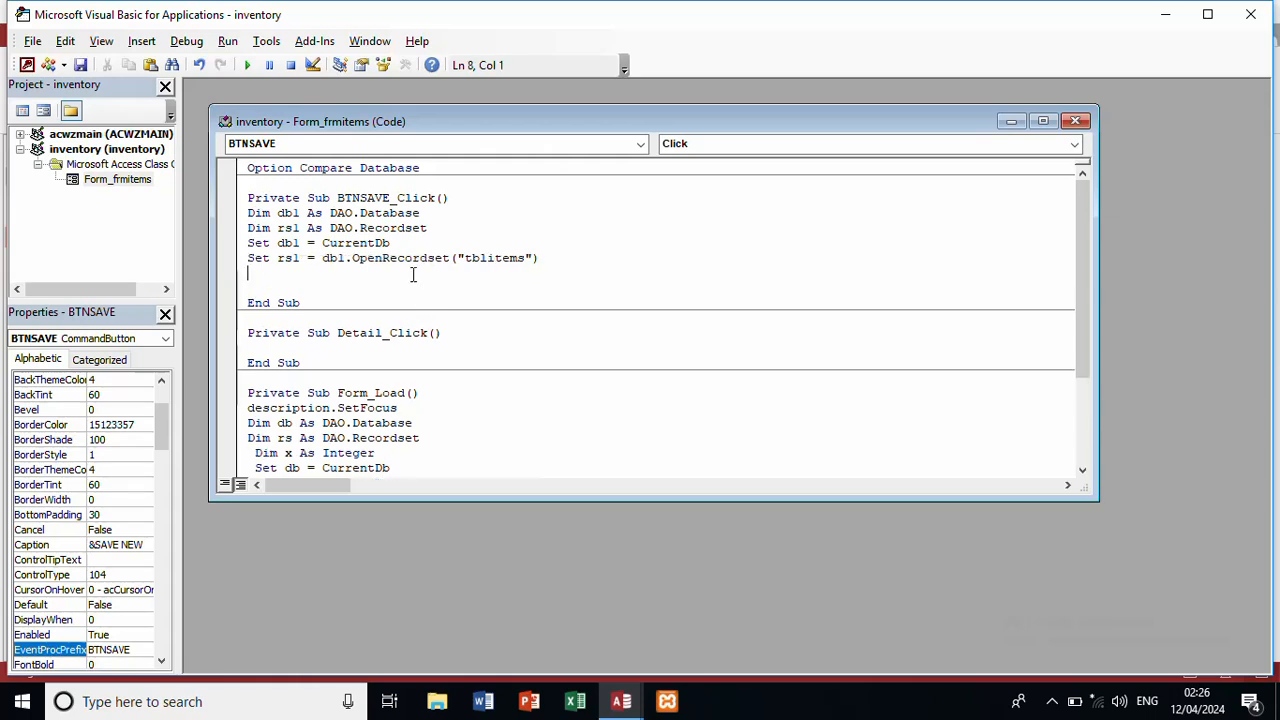
text(rs1.add)
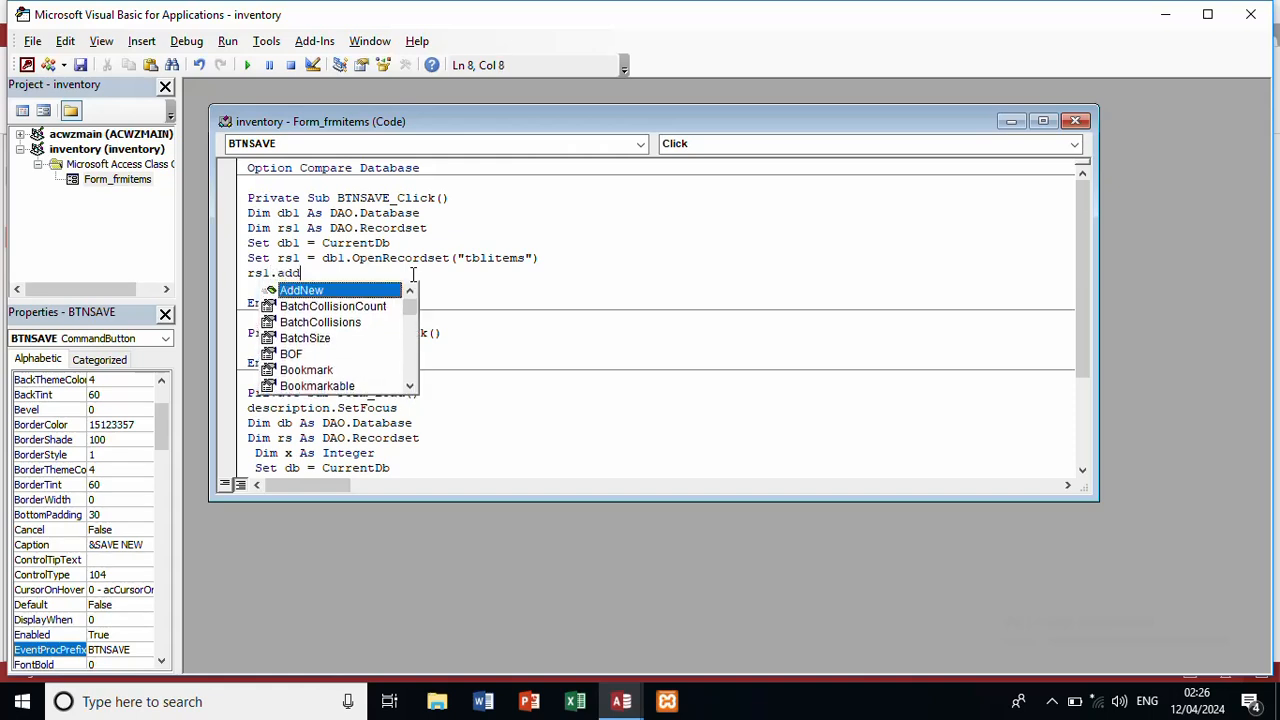
double_click(364, 292)
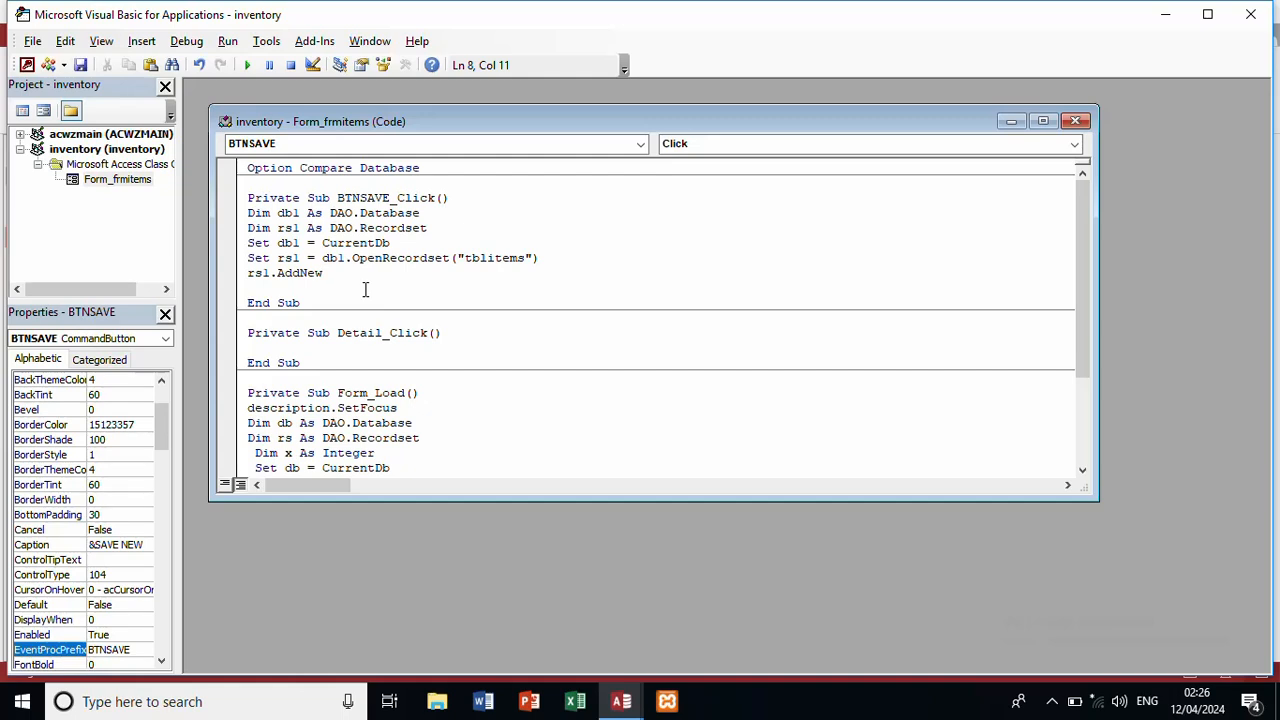
key(Return)
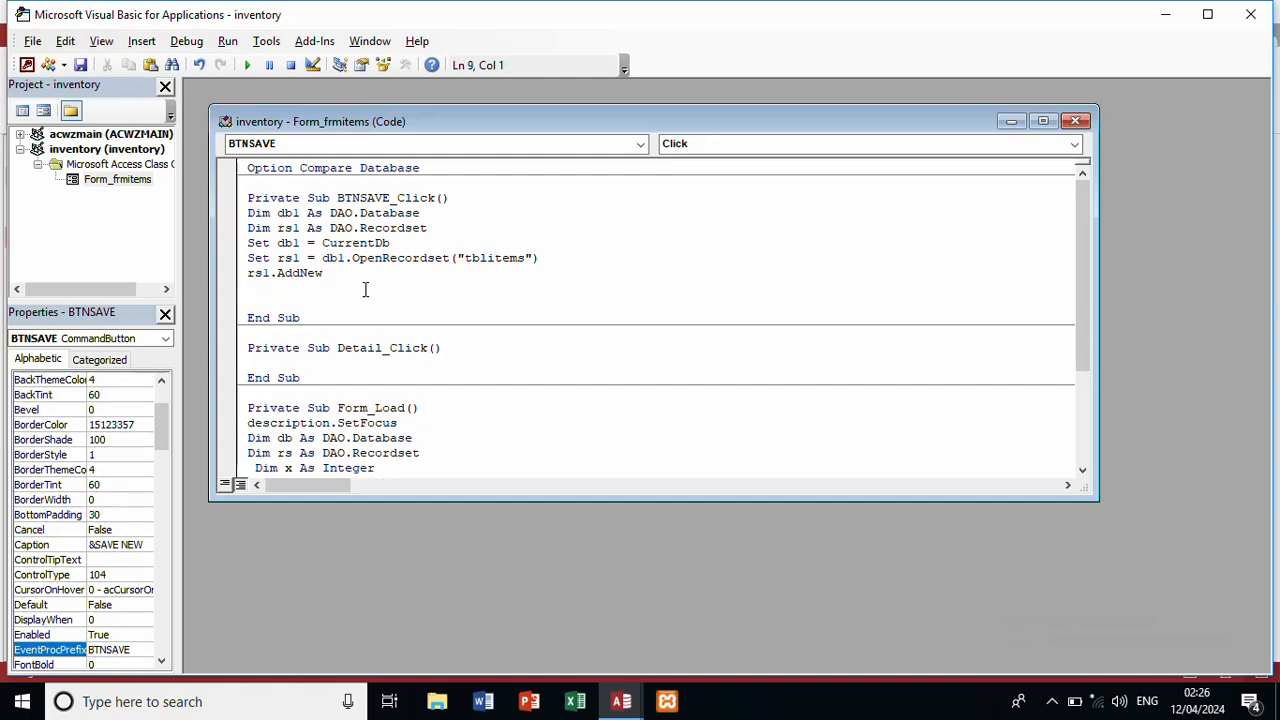
Step: Add the line rs1!id = id.Value
text(rs)
text(1!)
text(id)
text(=id)
text(.val)
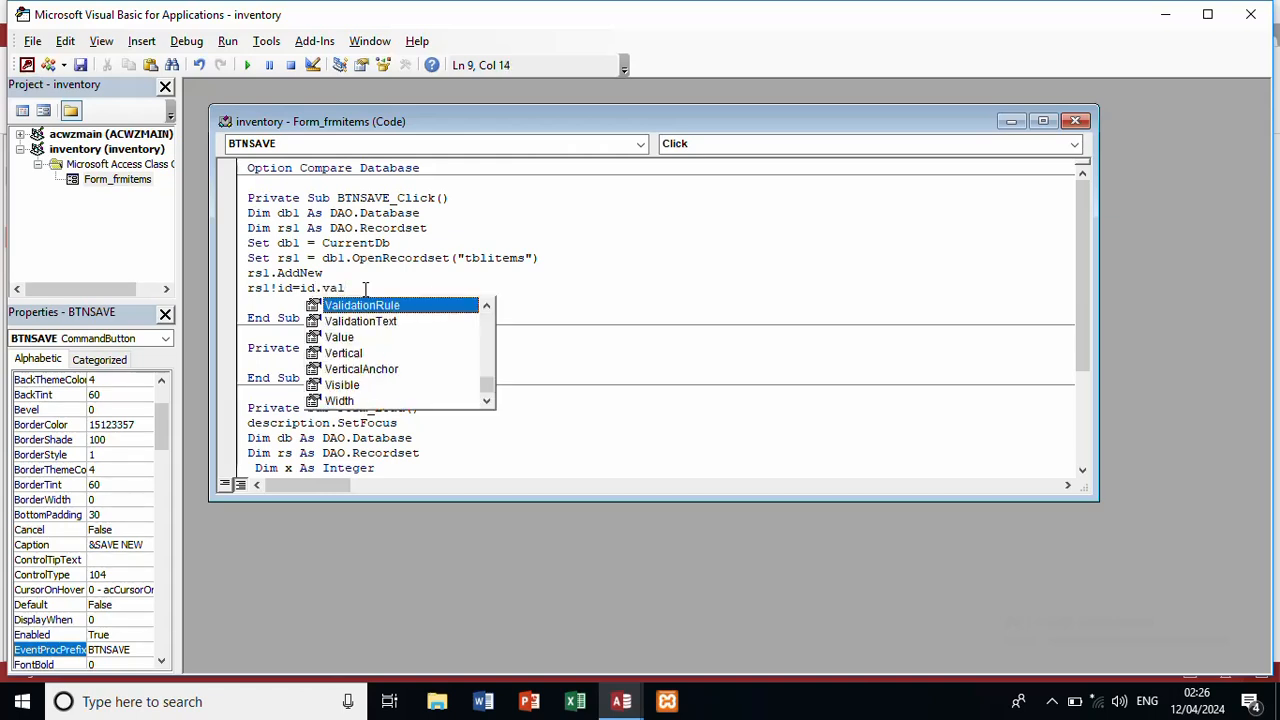
text(e)
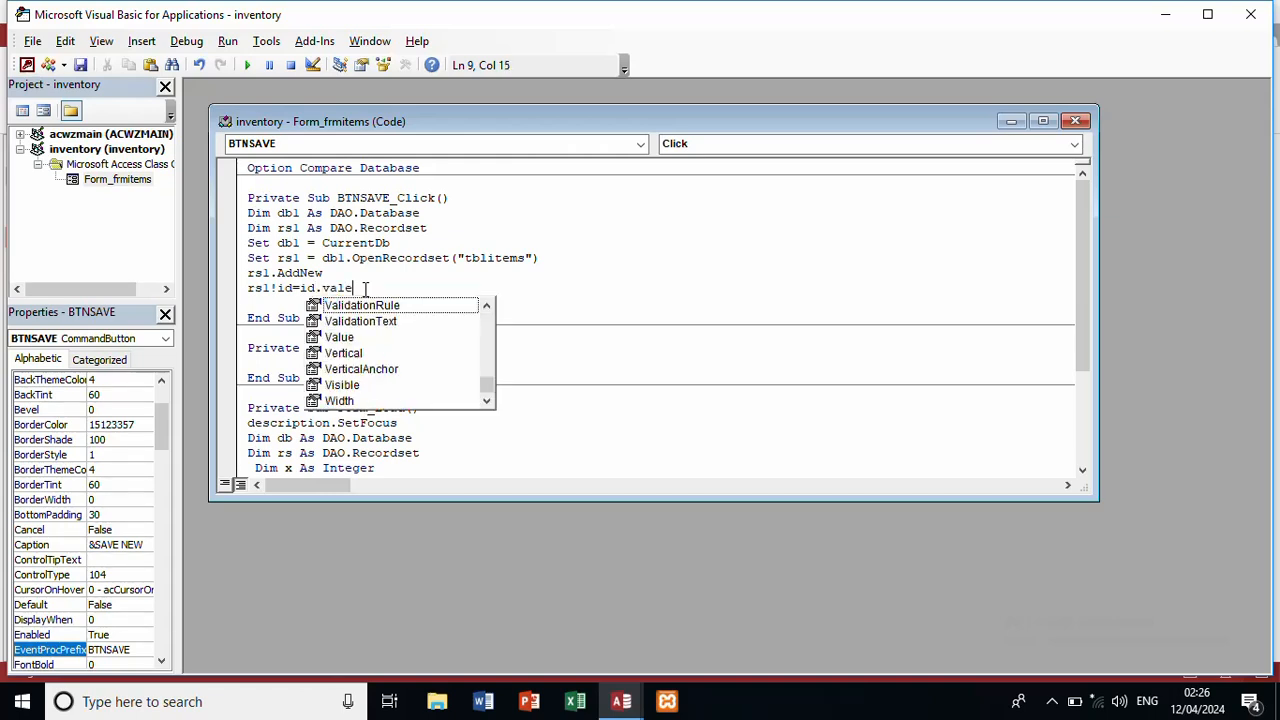
key(BackSpace)
text(ue)
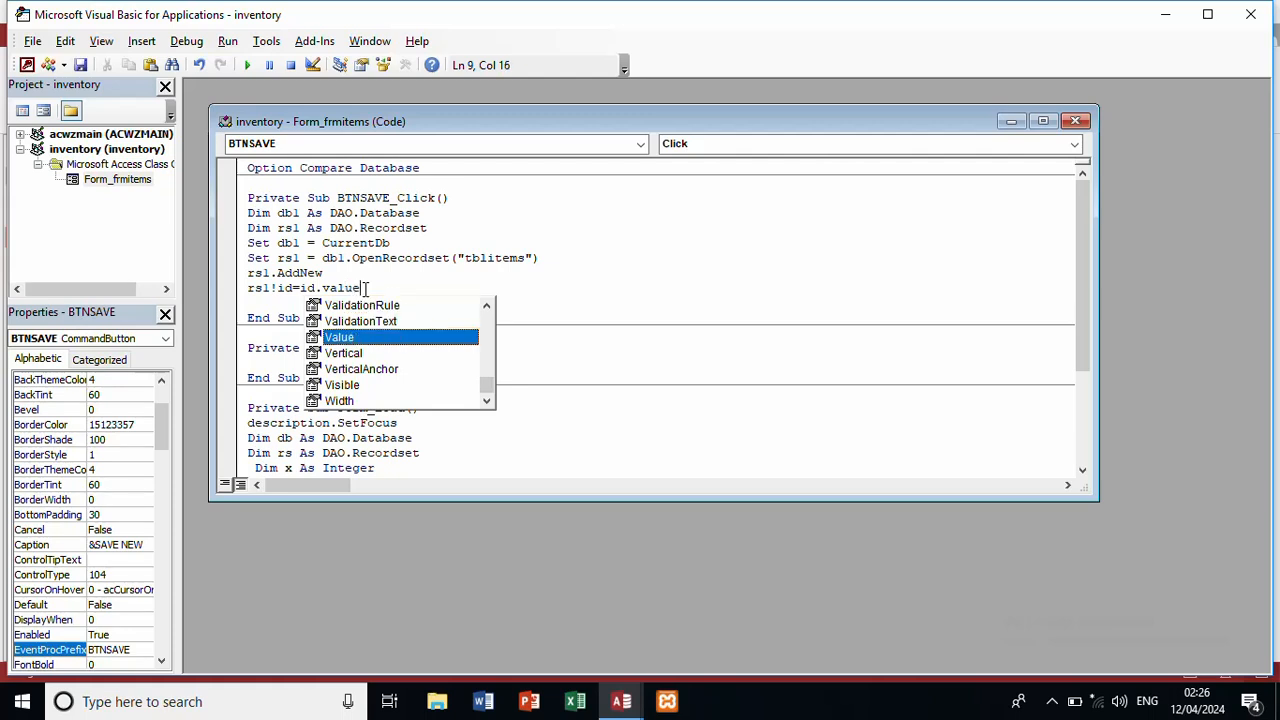
key(Return)
Step: Add rsl!description = description.Value and rsl!quantity = quantity.Value
text(rs)
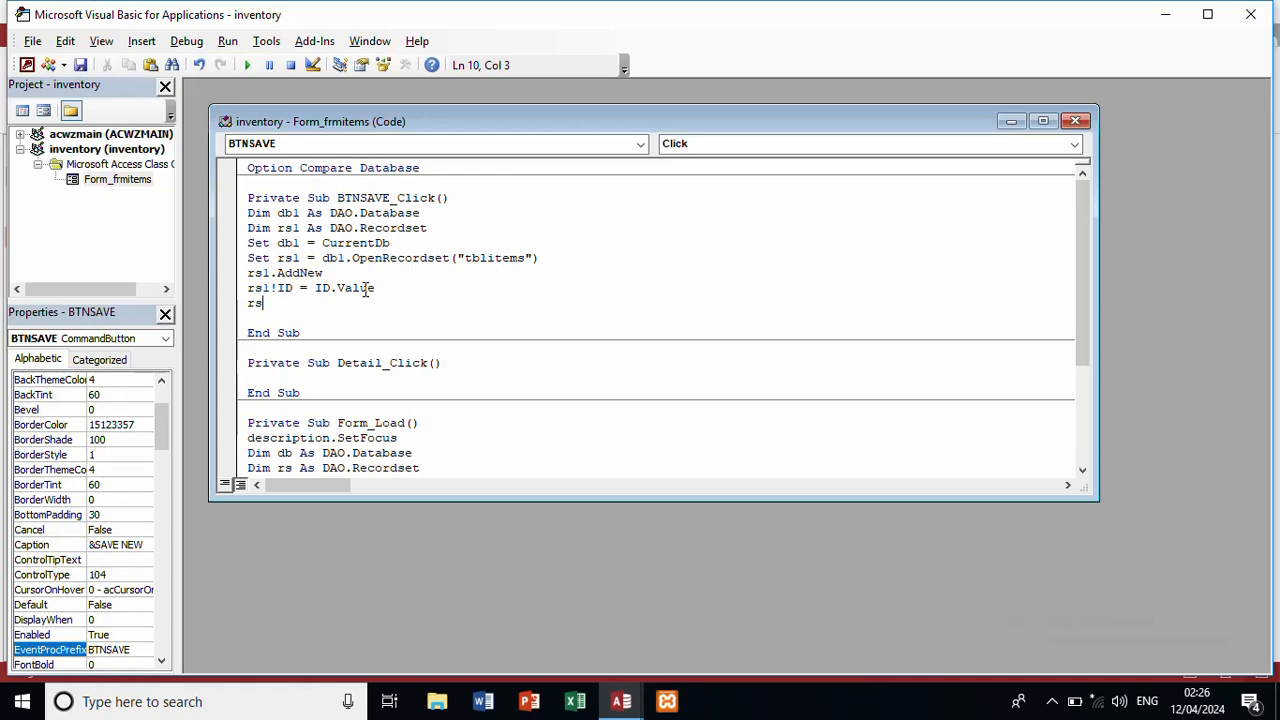
text(l!)
text(desc)
text(ri)
text(p)
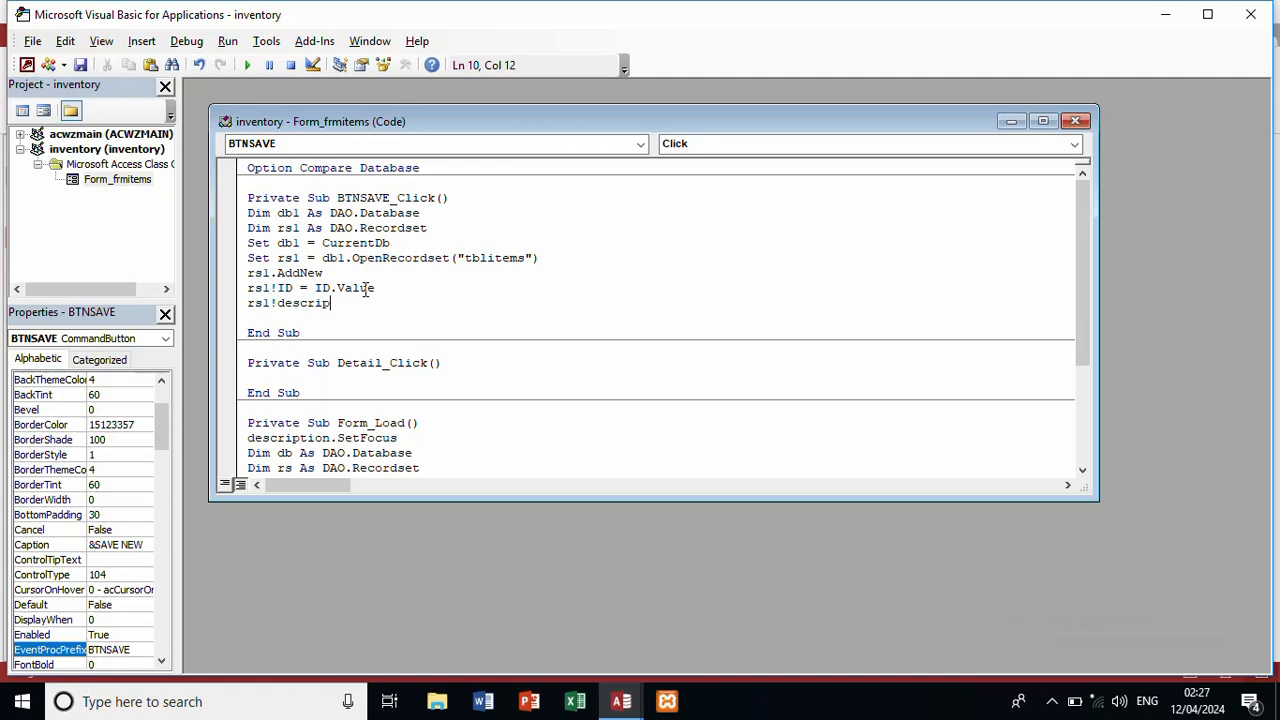
text(tion = description.)
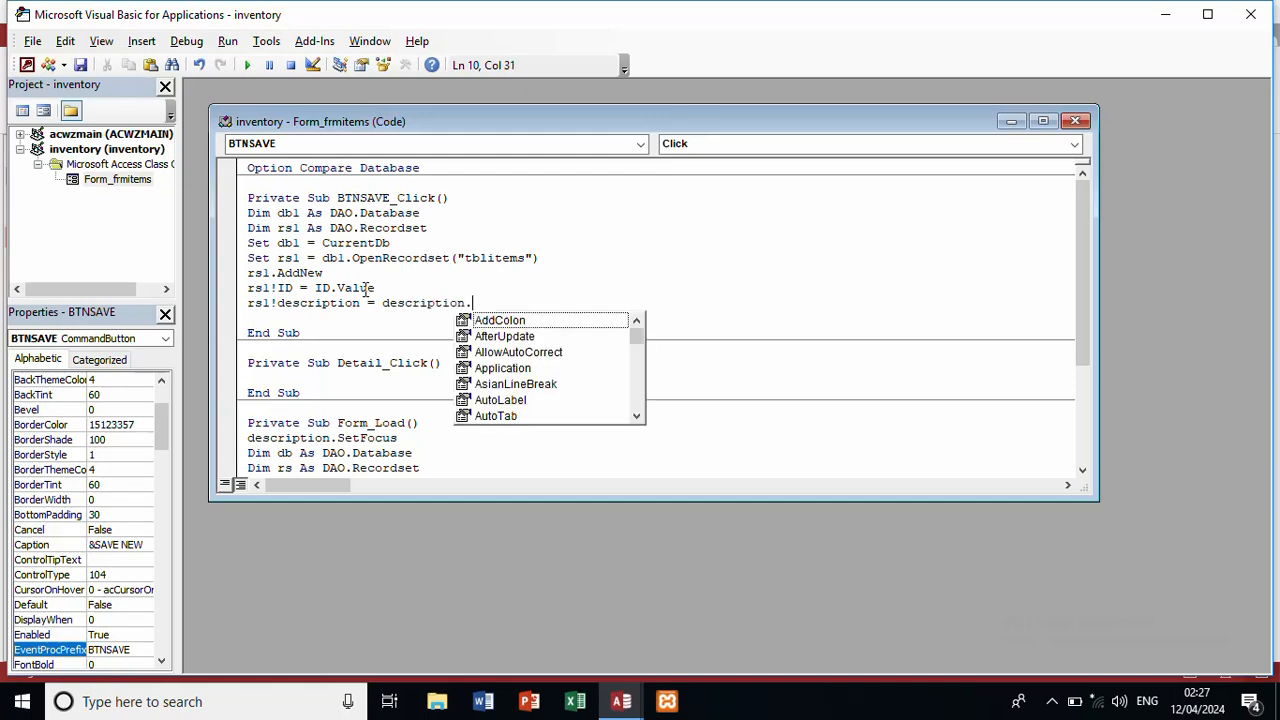
text(value)
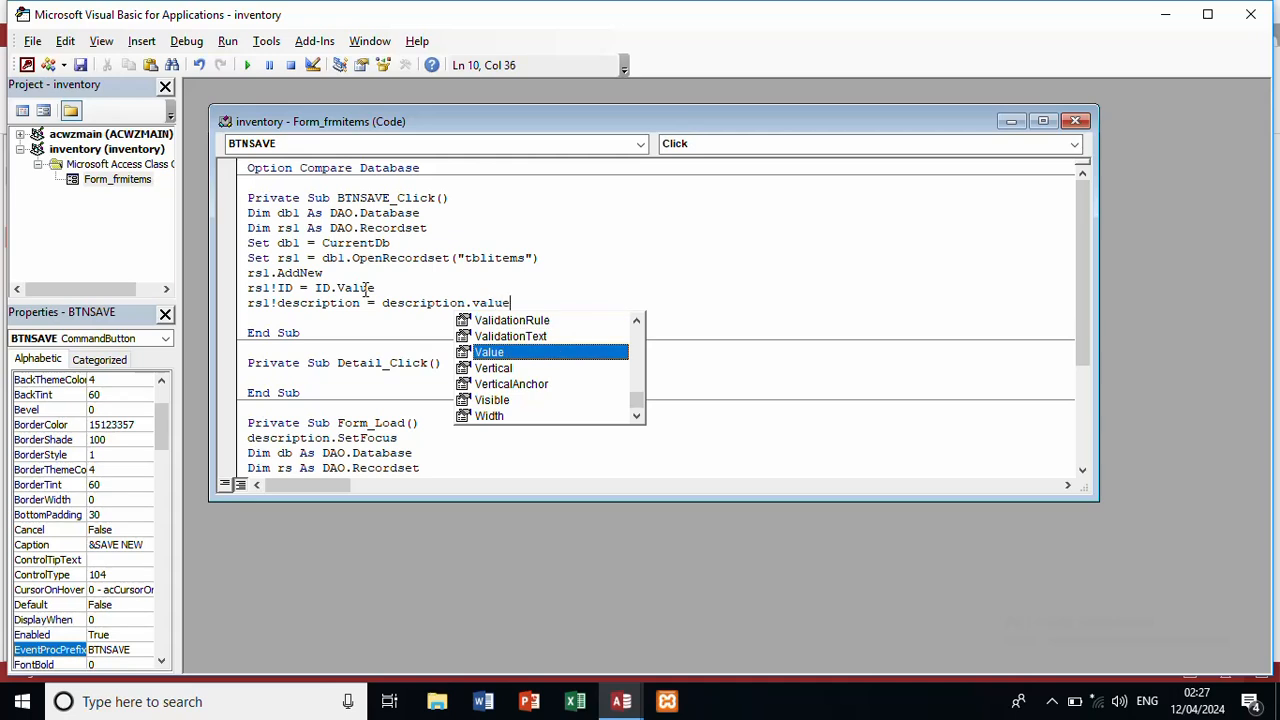
key(Return)
text(rs)
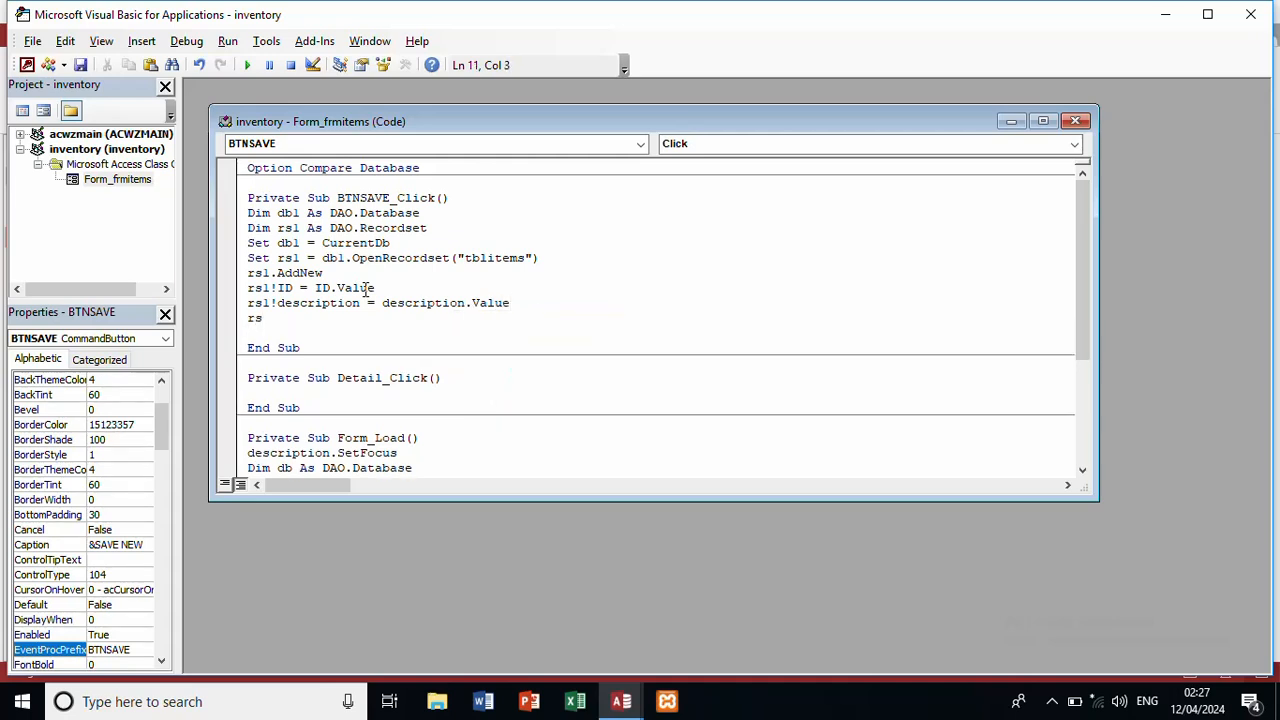
text(l!)
key(BackSpace)
key(BackSpace)
text(quantity=)
text(quantity.value)
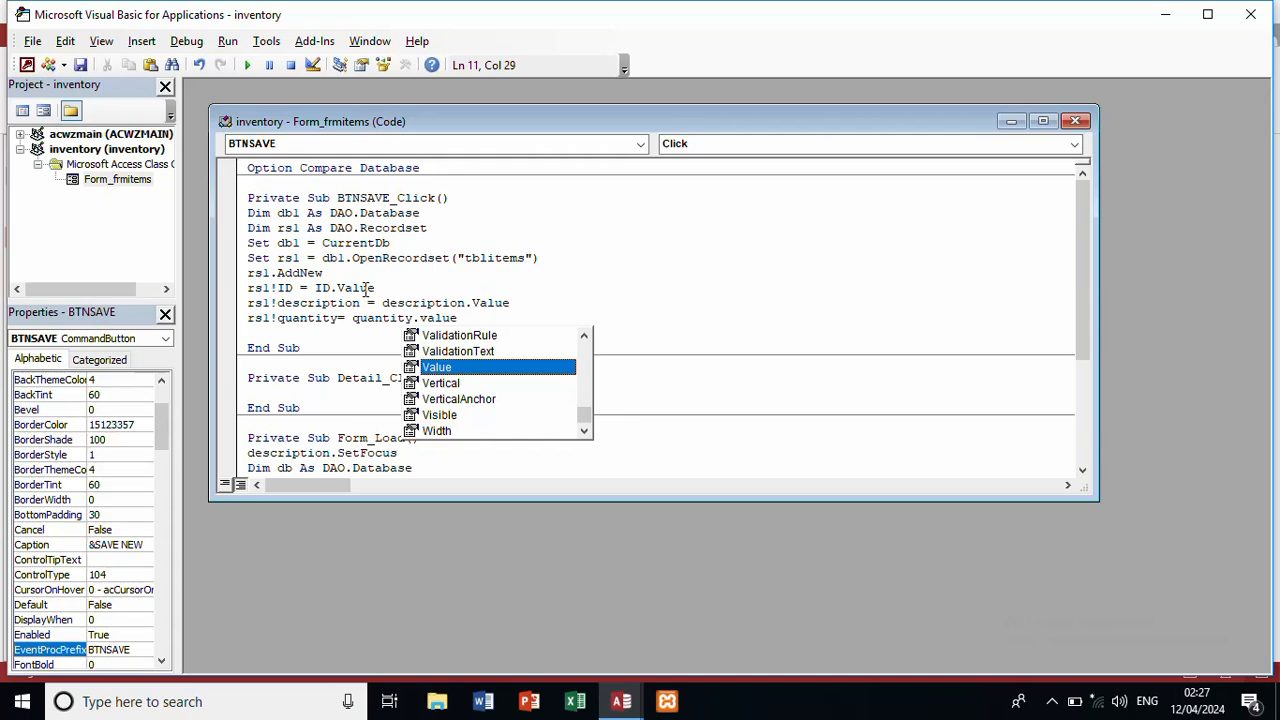
key(Return)
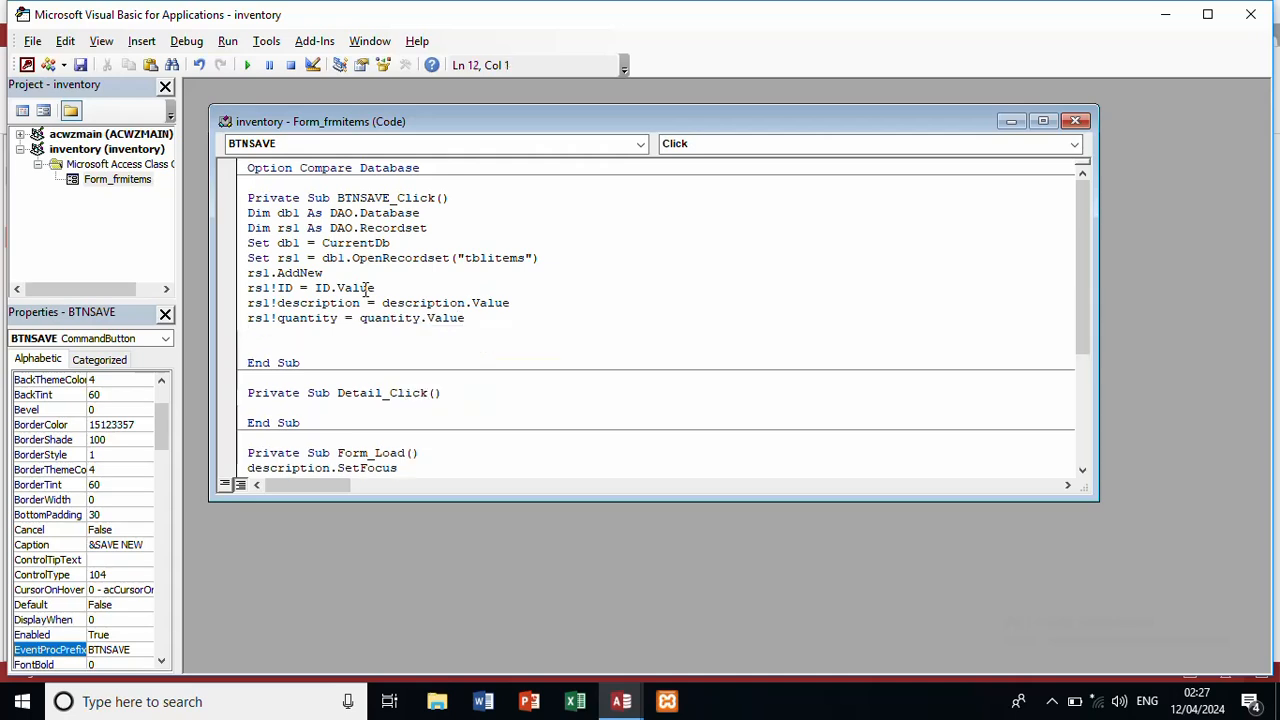
Step: Begin an rsl!update line to commit the new record
text(rs!)
key(BackSpace)
text(!)
key(Left)
text(l)
click(337, 338)
text(updaet)
key(BackSpace)
key(BackSpace)
Step: Dismiss the 'Expected: =' compile error and correct rsl!update to rsl.Update
text(te)
key(Return)
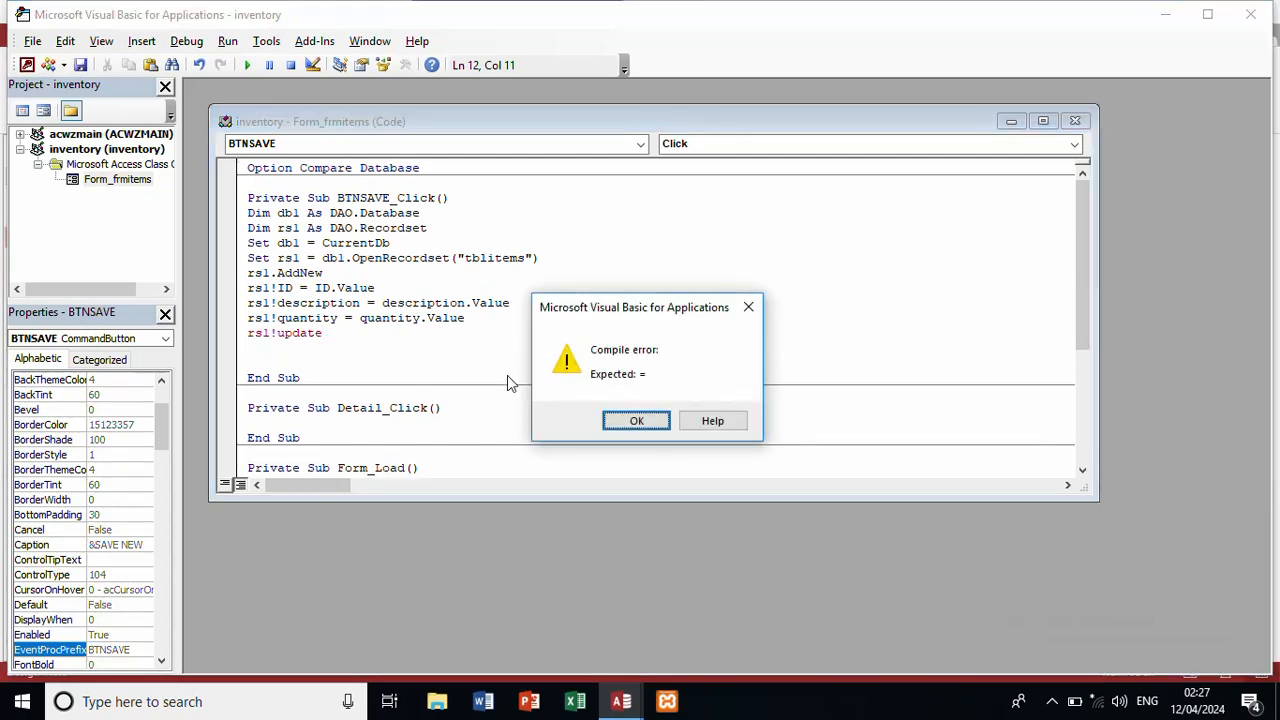
click(624, 420)
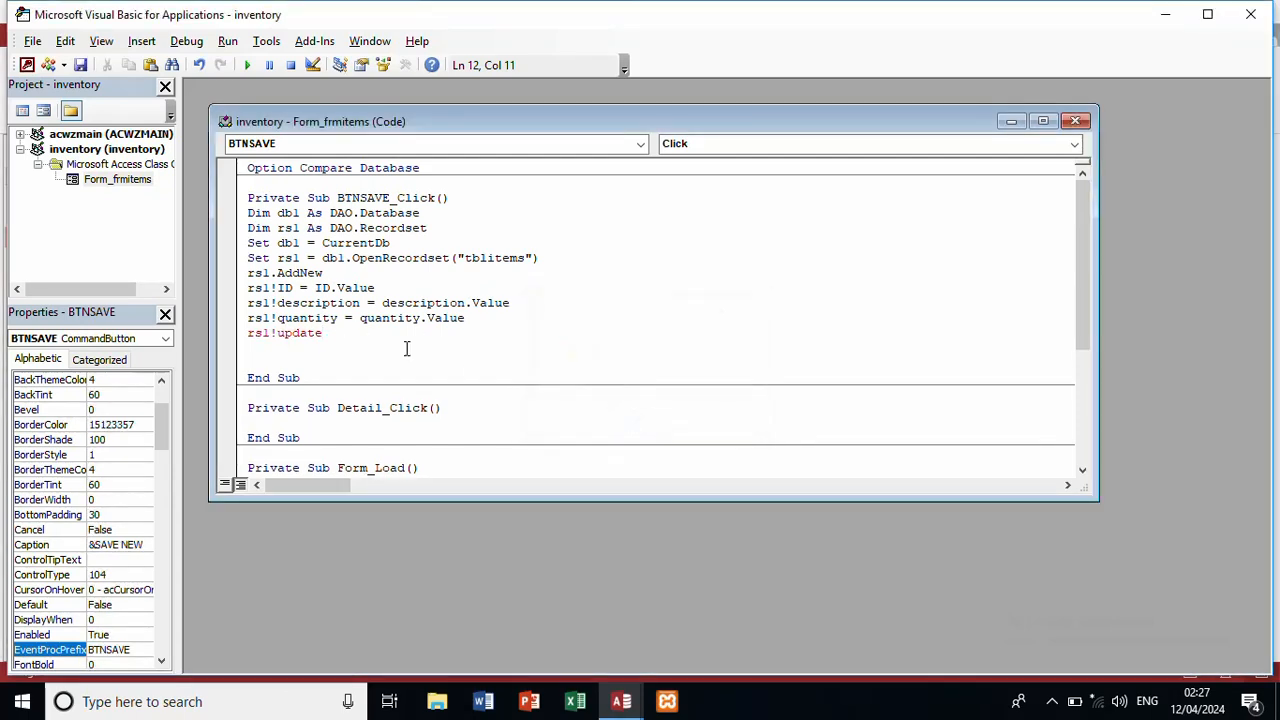
click(278, 333)
key(BackSpace)
text(.)
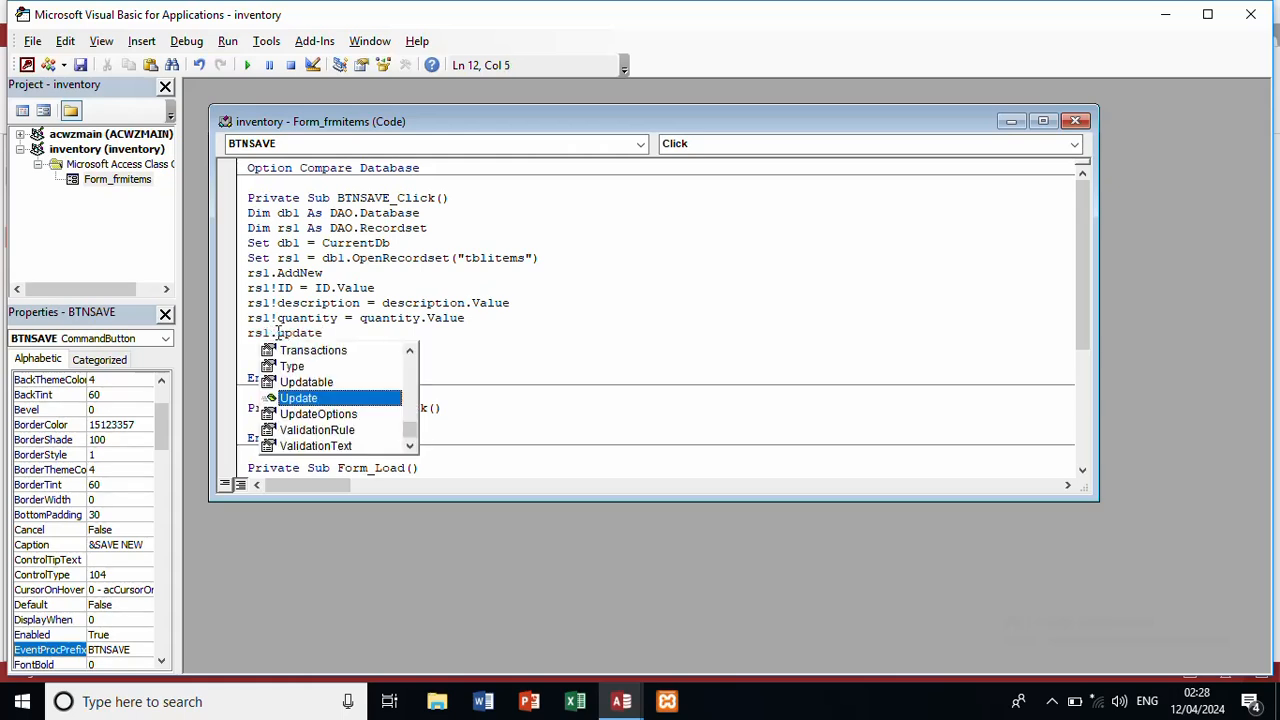
click(470, 333)
key(Return)
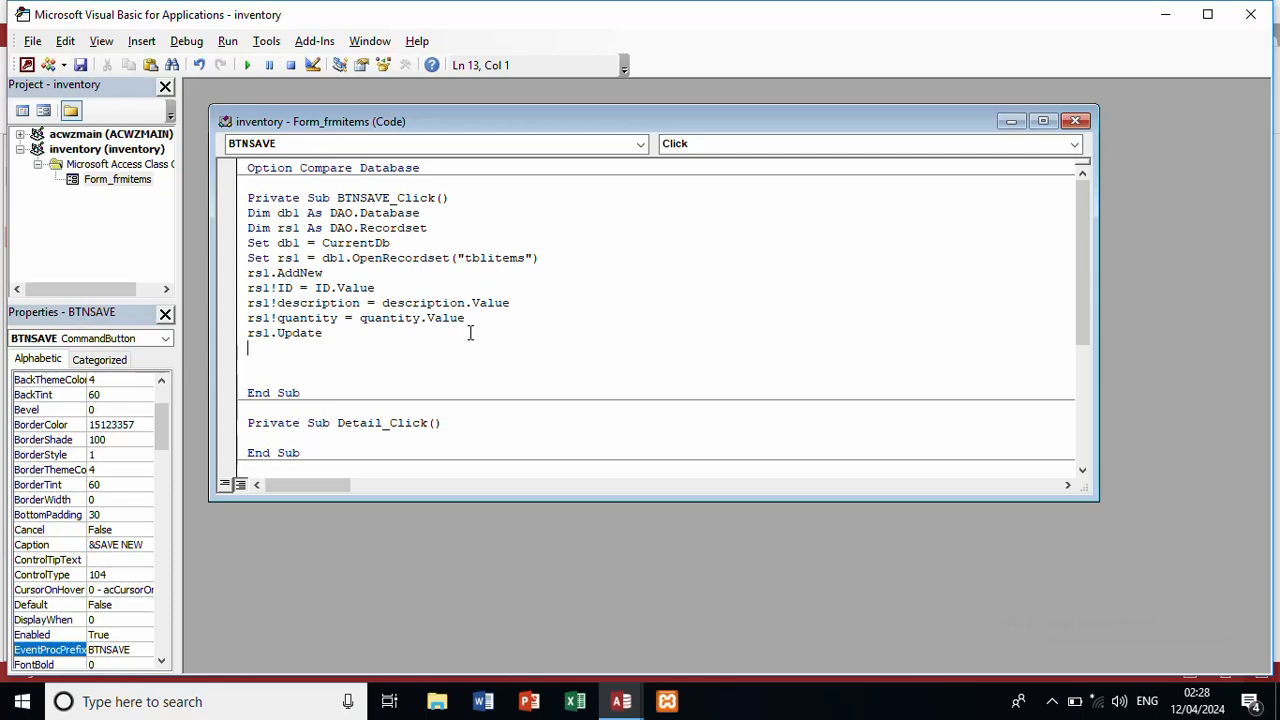
Step: Add MsgBox "Record successfully saved", vbOKCancel, "Inventory mangament system" below rsl.Update
text(msgbox"Record succe)
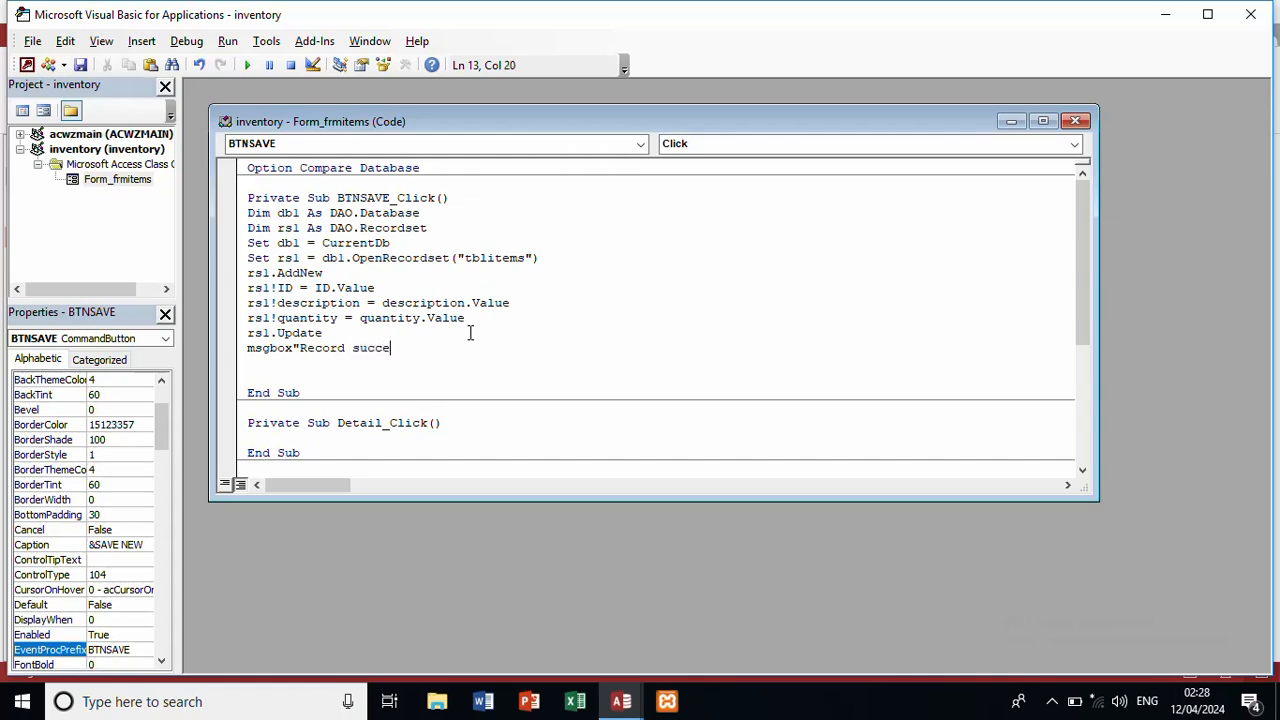
text(ssfully saved",vb)
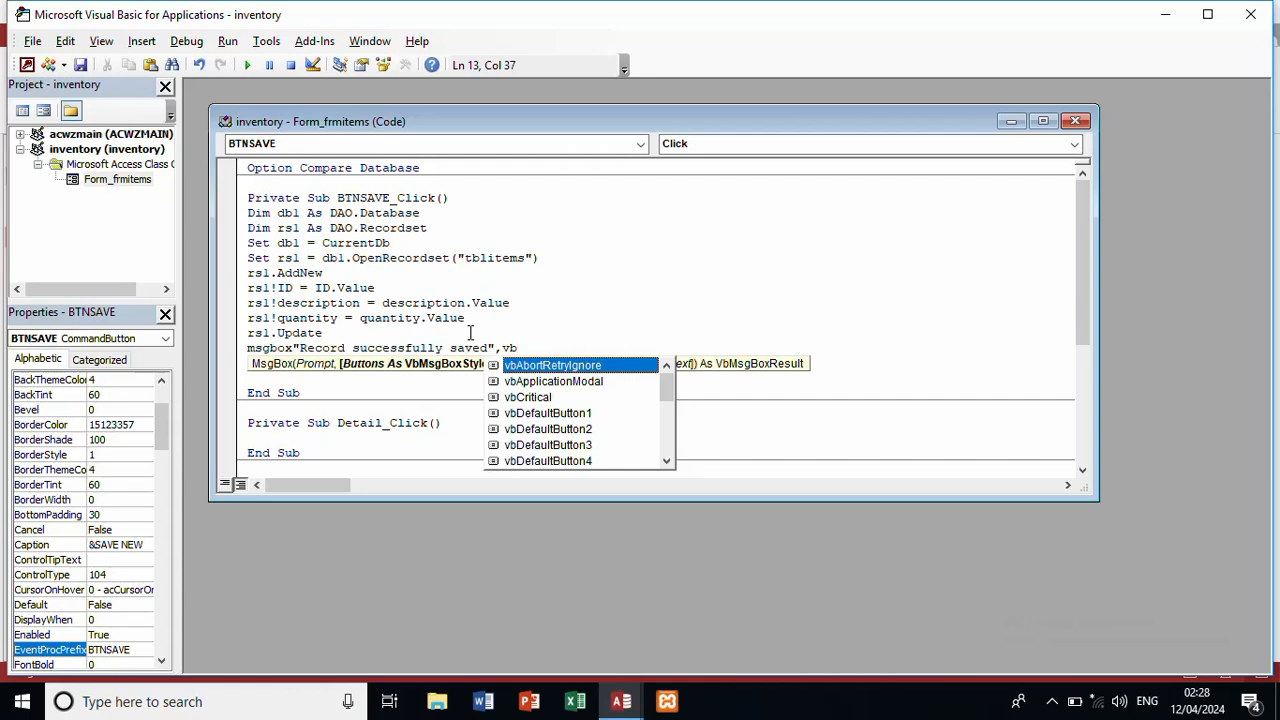
text(okcan)
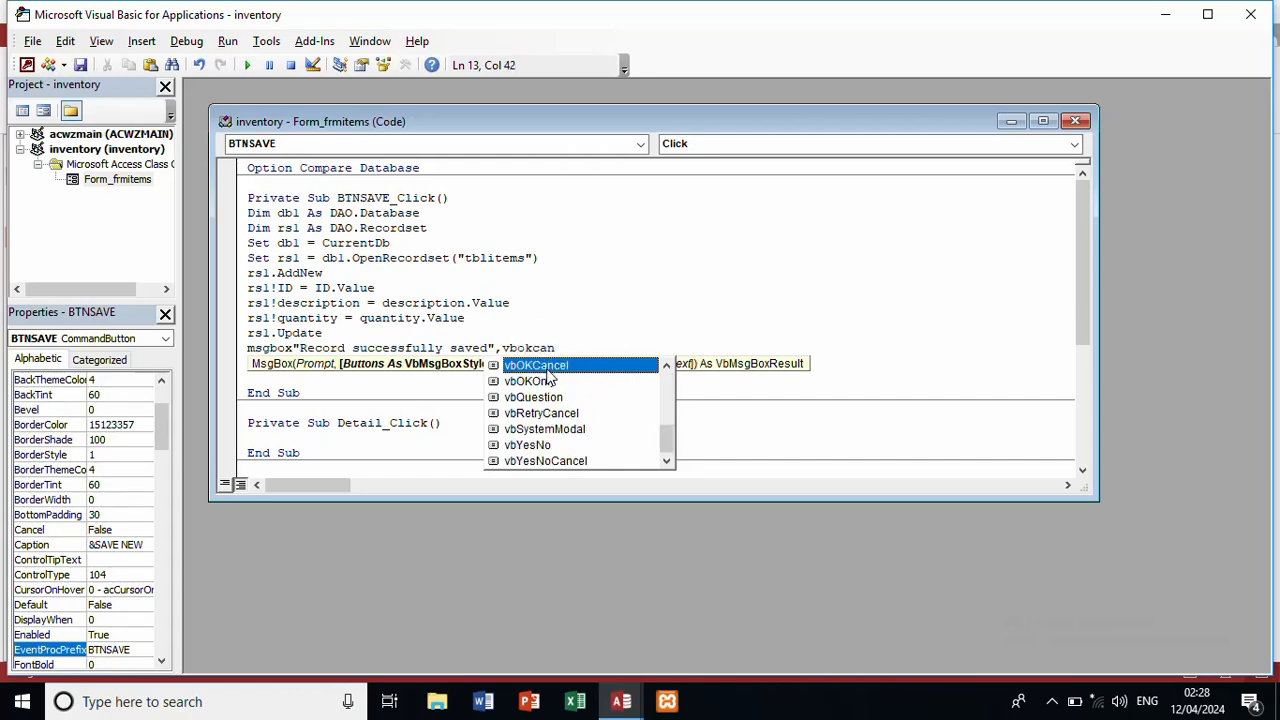
key(Tab)
text(,)
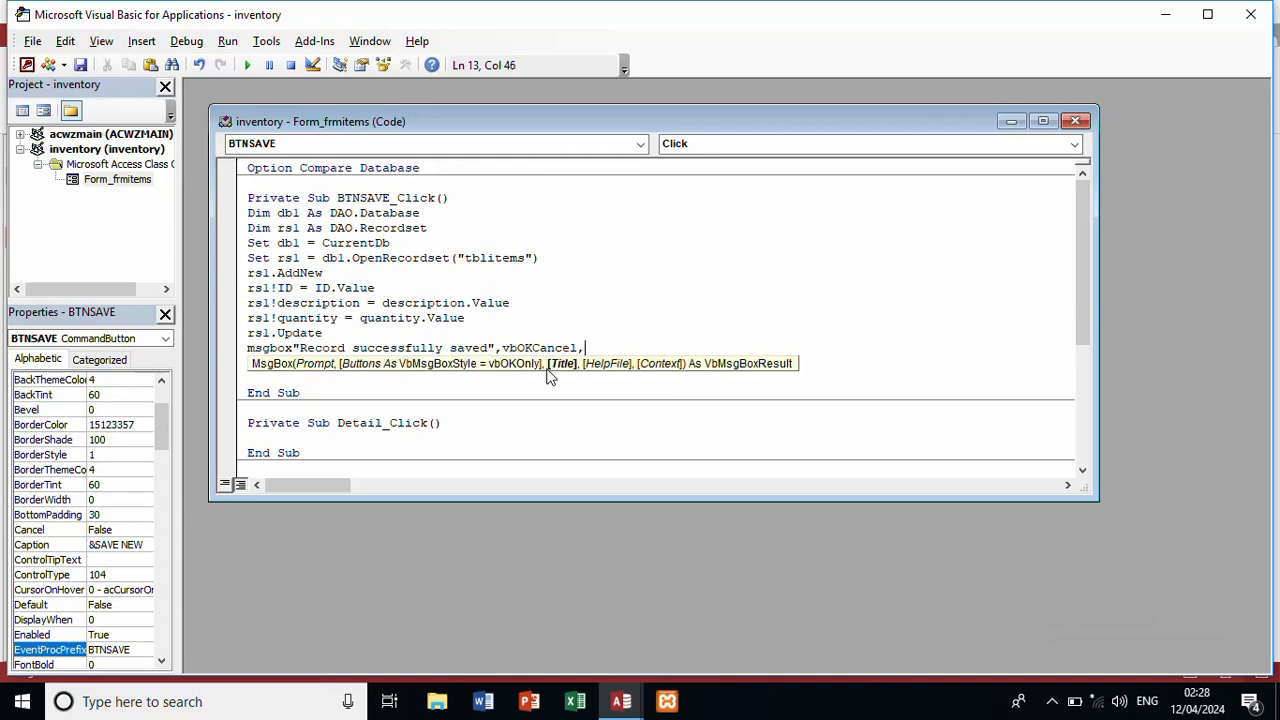
text("Inventory mangament )
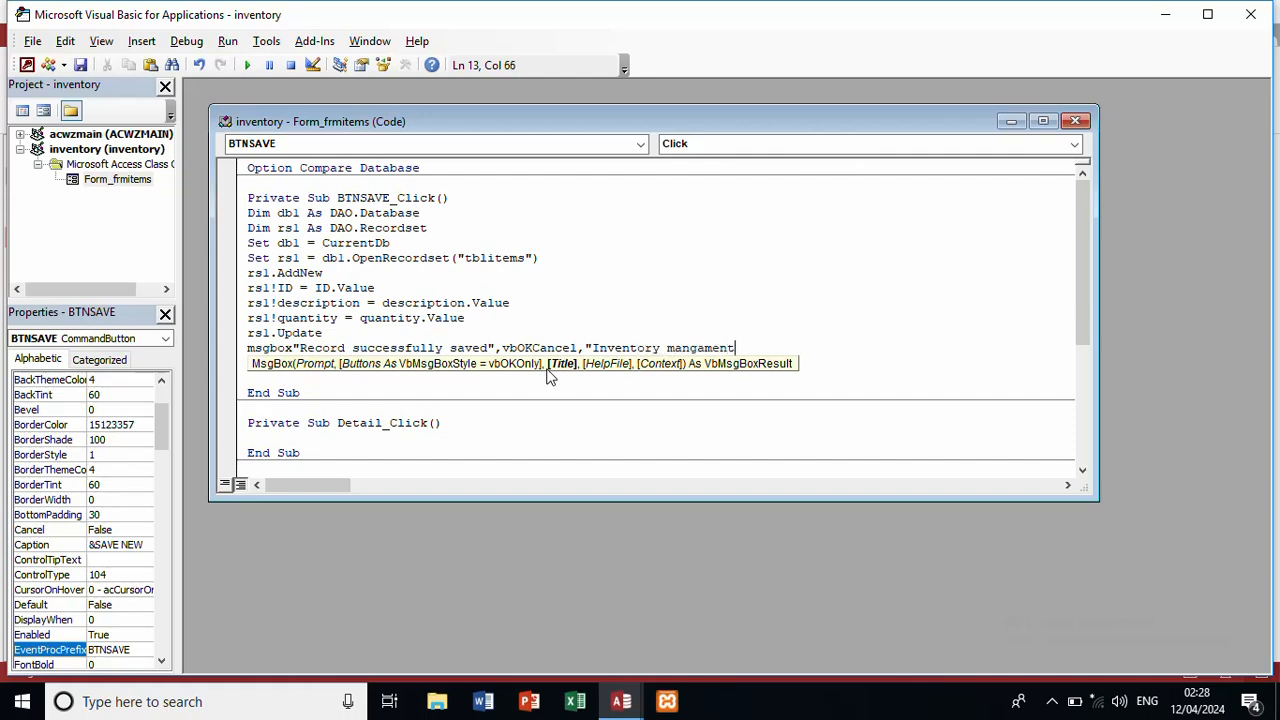
text(system")
key(Return)
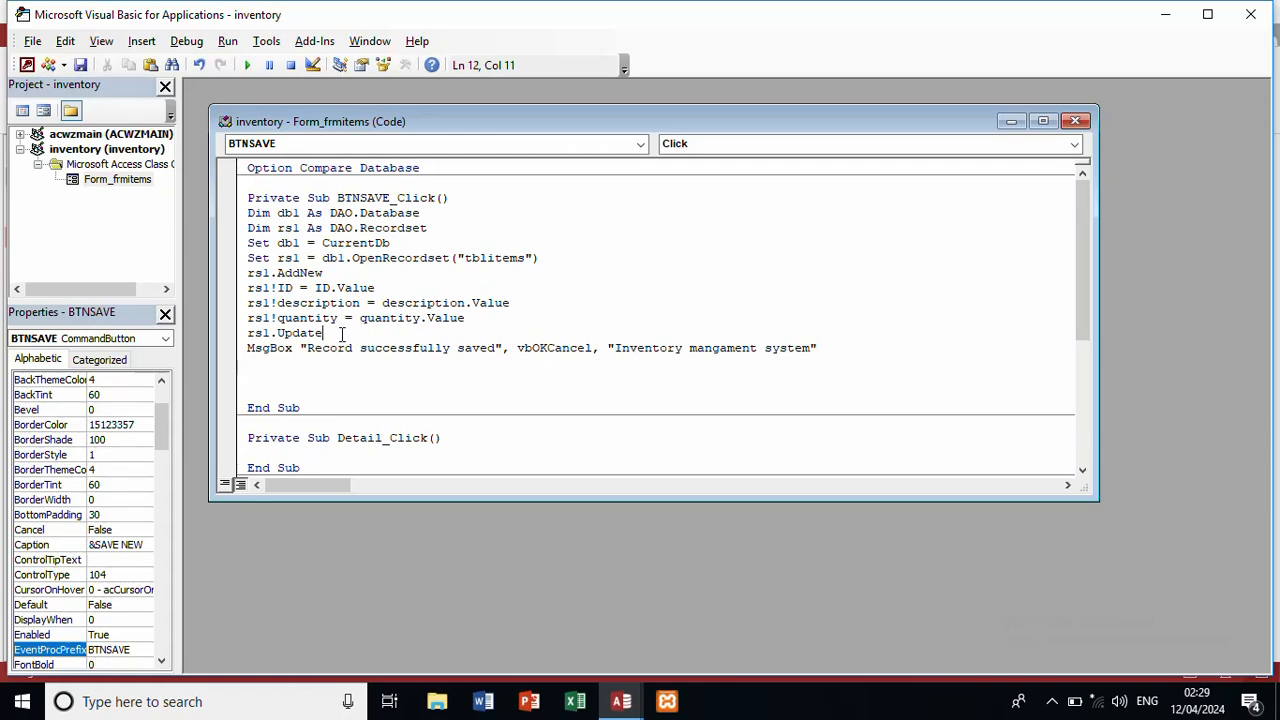
key(Return)
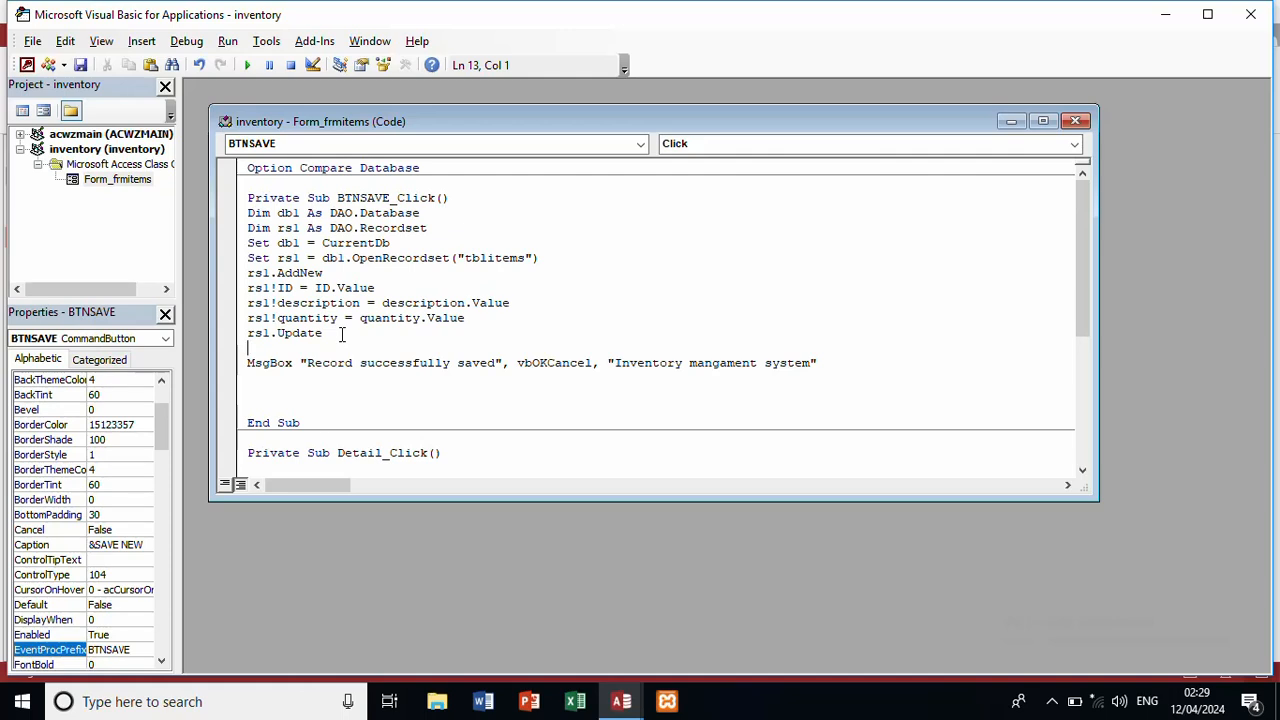
Step: Add description.Value = "" and quantity.Value = "", then begin a DoCmd.Close line below the MsgBox
text(description.value=)
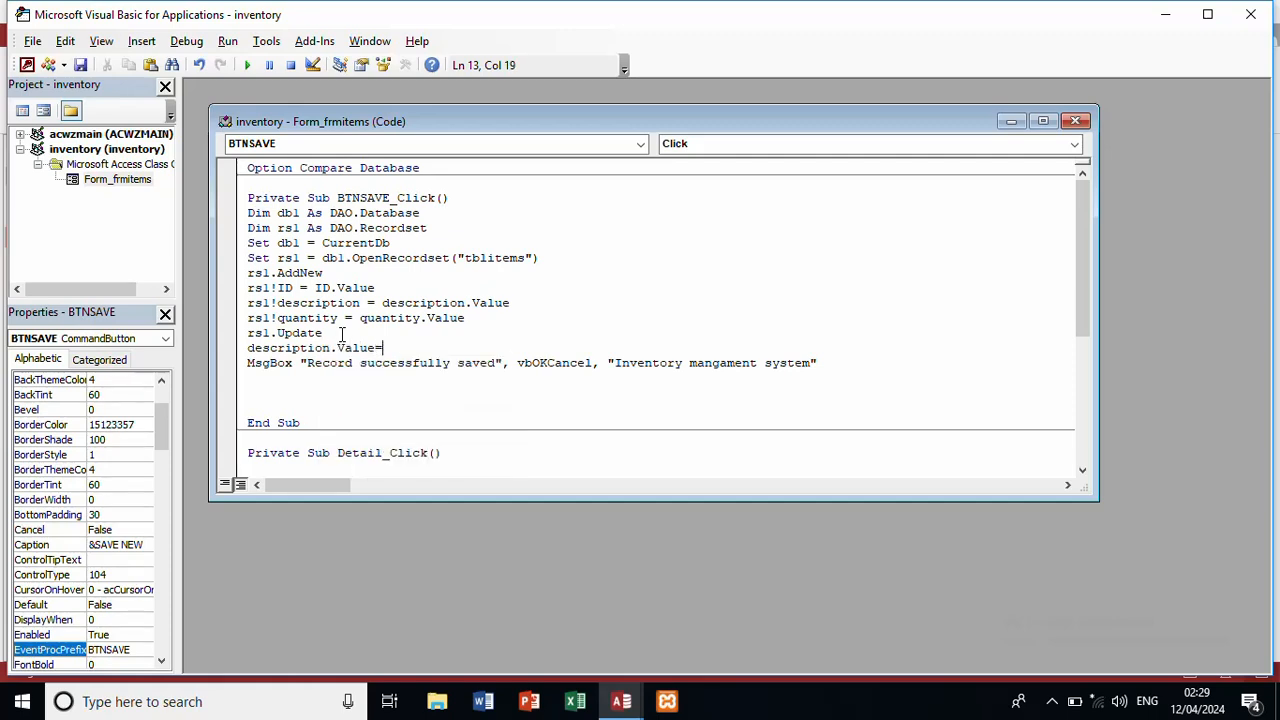
text("")
key(Return)
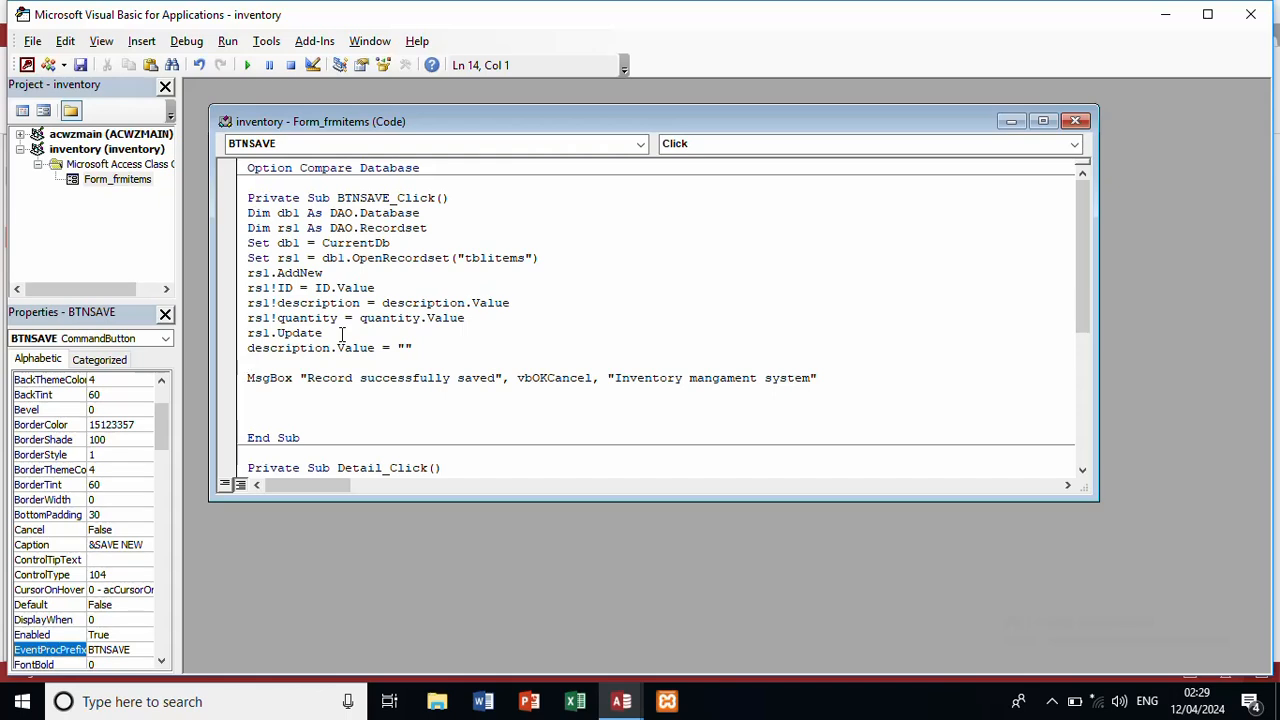
text(quantity.value)
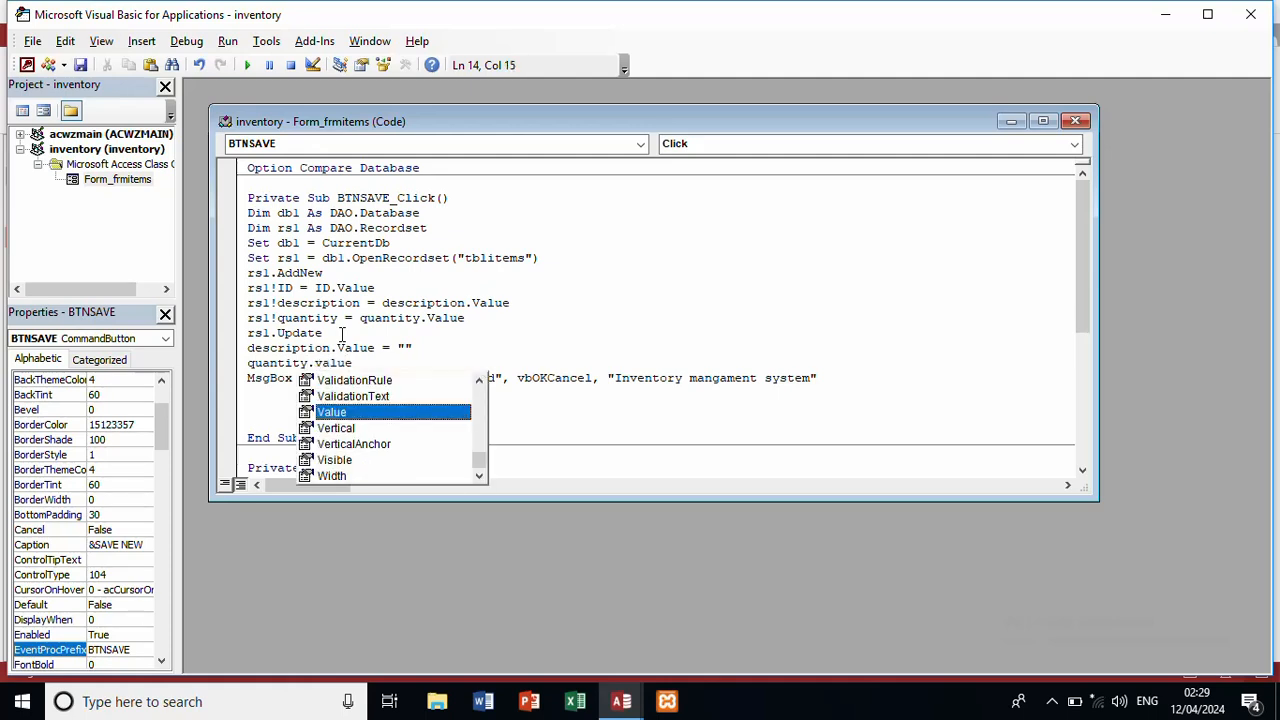
text(="")
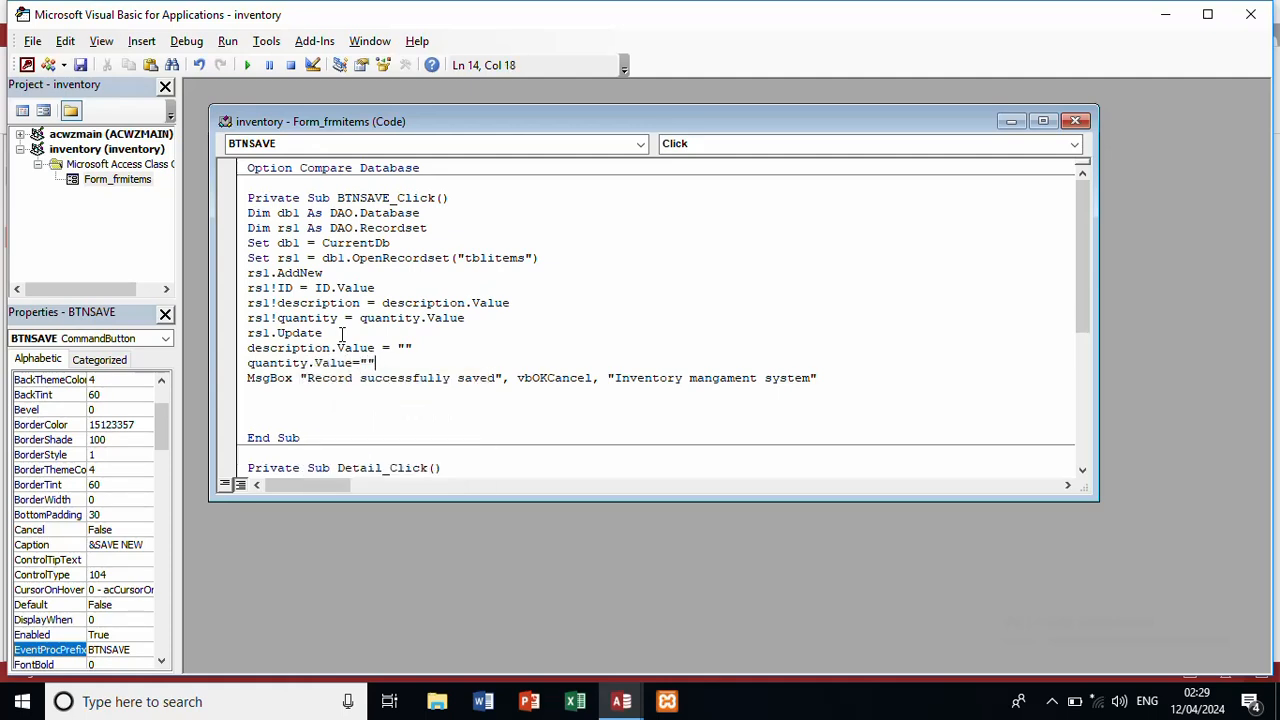
click(257, 391)
text(docmd.)
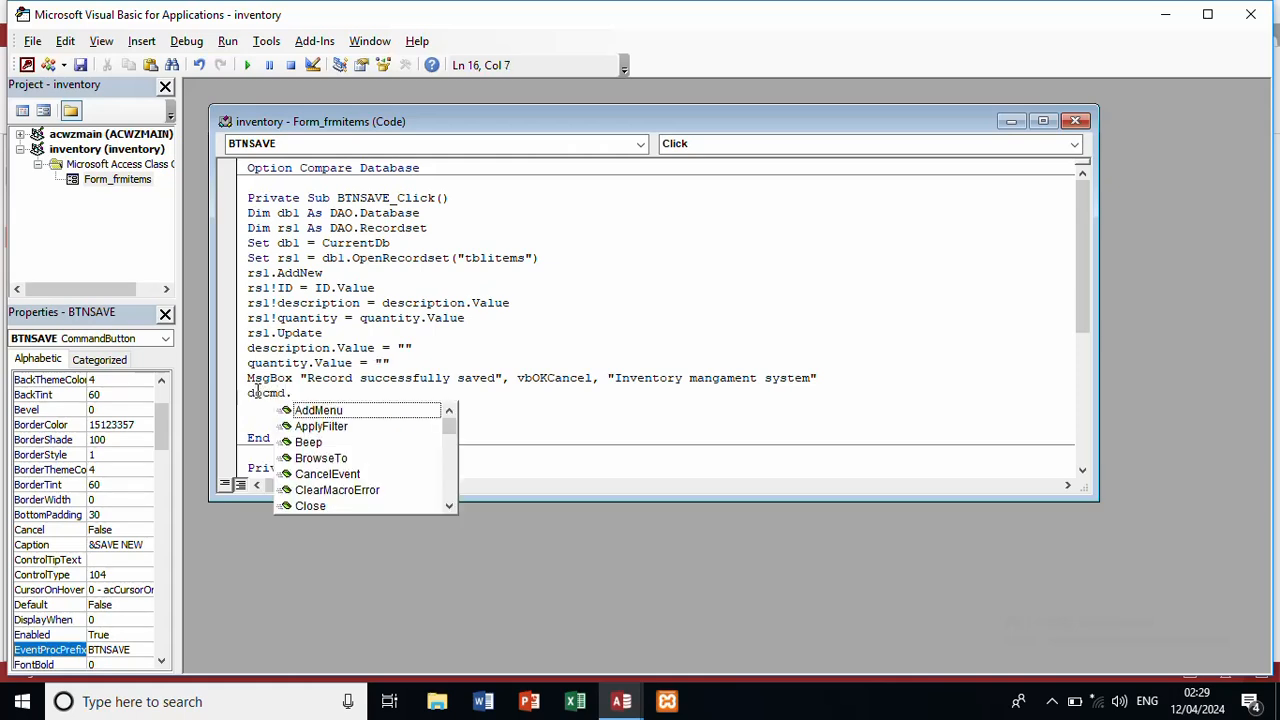
text(close)
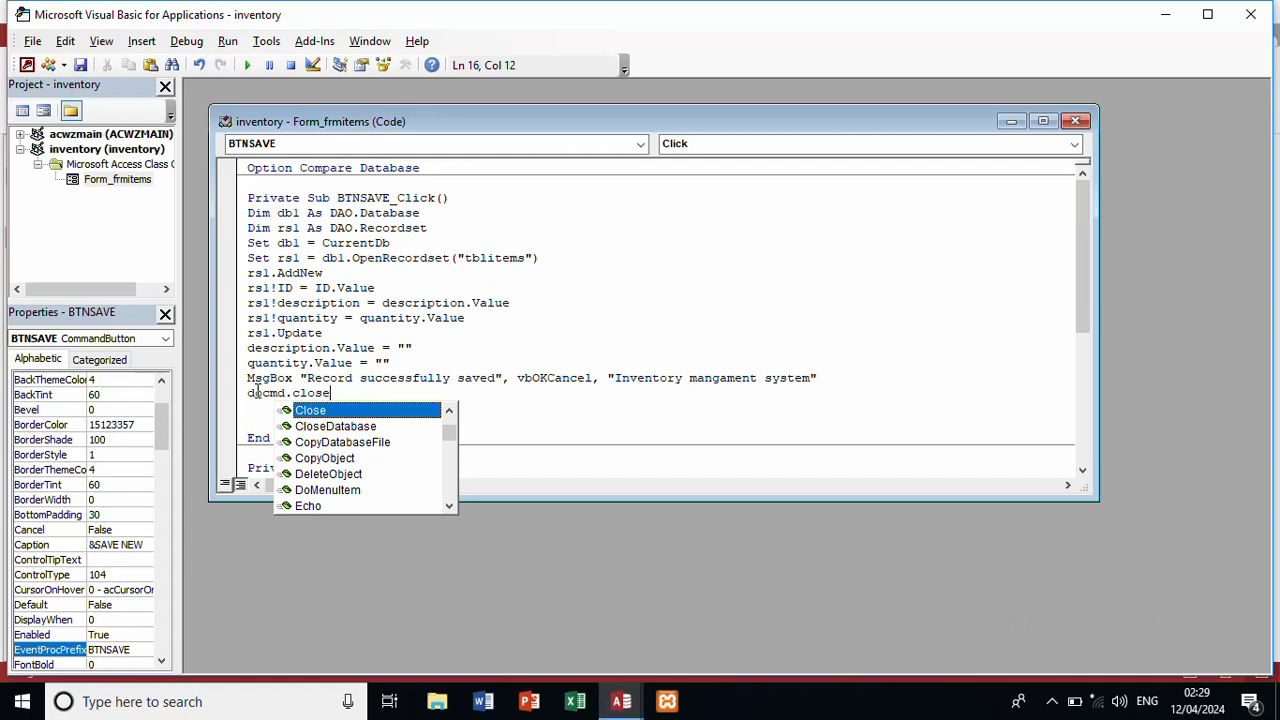
text(,)
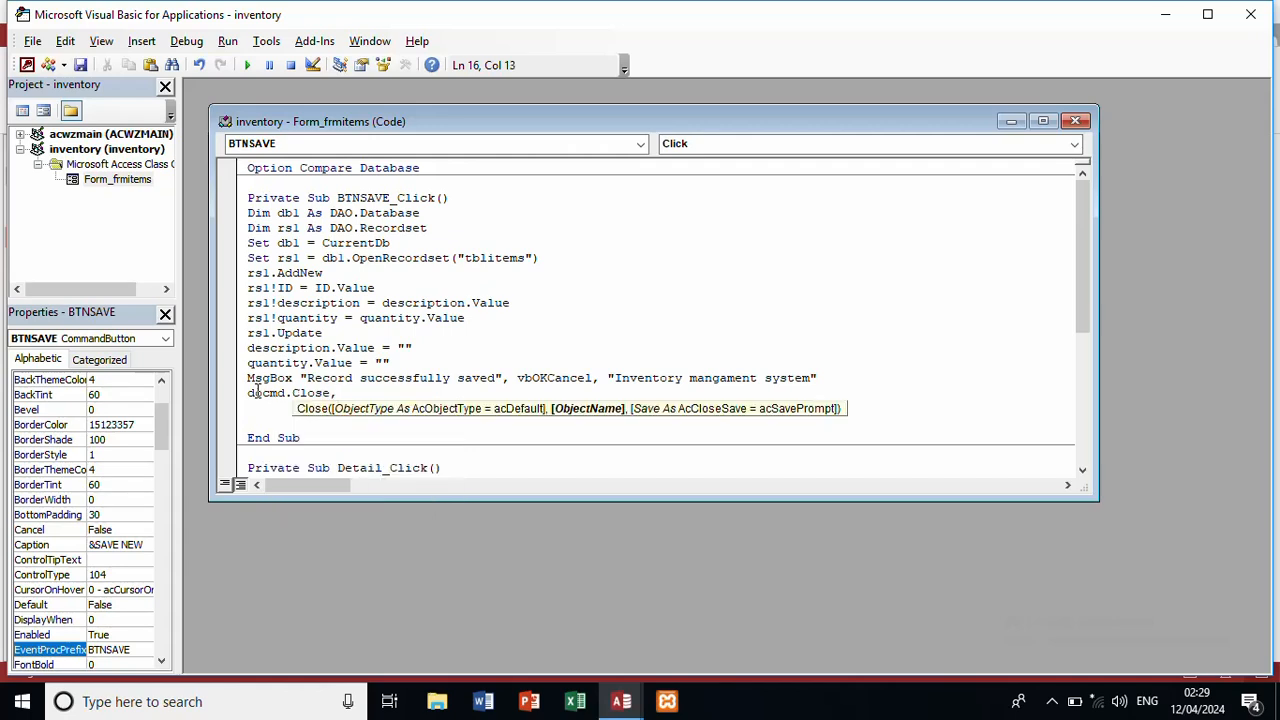
text(a)
Step: Complete the line DoCmd.Close , "frmitems", acSaveYes
key(BackSpace)
text("frmitems",)
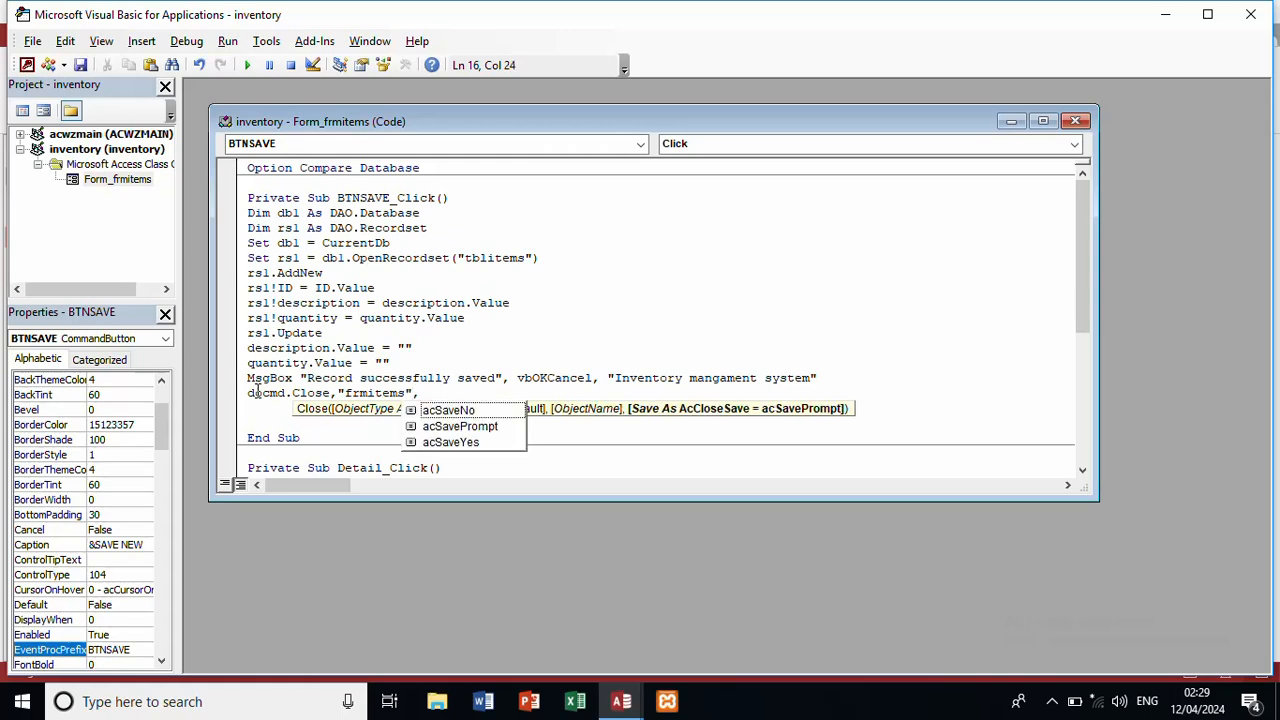
click(468, 446)
double_click(466, 443)
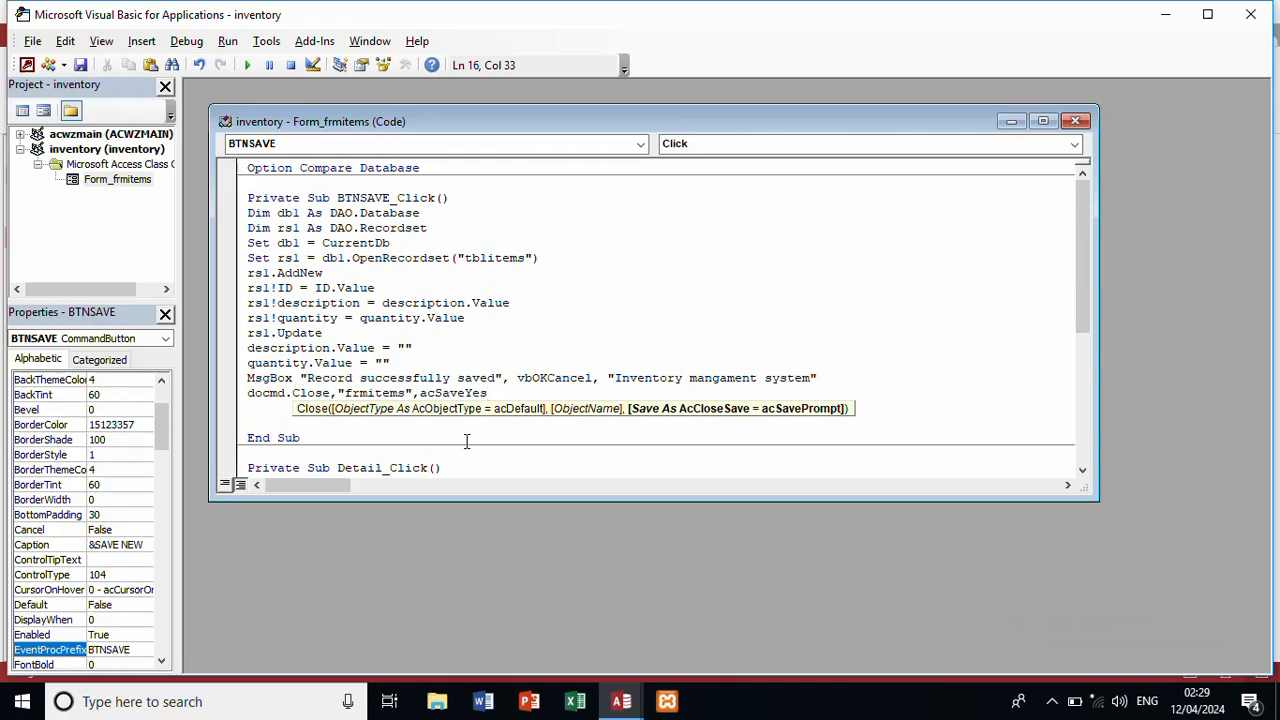
key(Return)
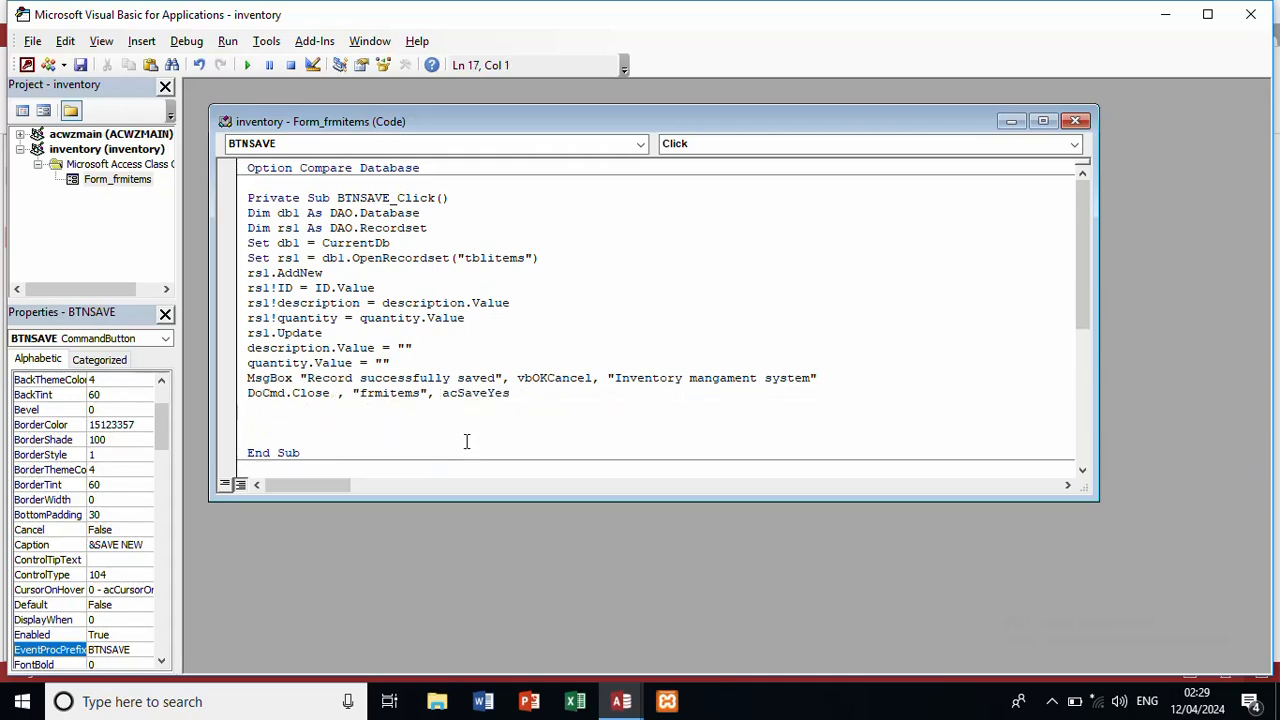
Step: Add DoCmd.OpenForm "frmitems" on the next line
text(docmd.op)
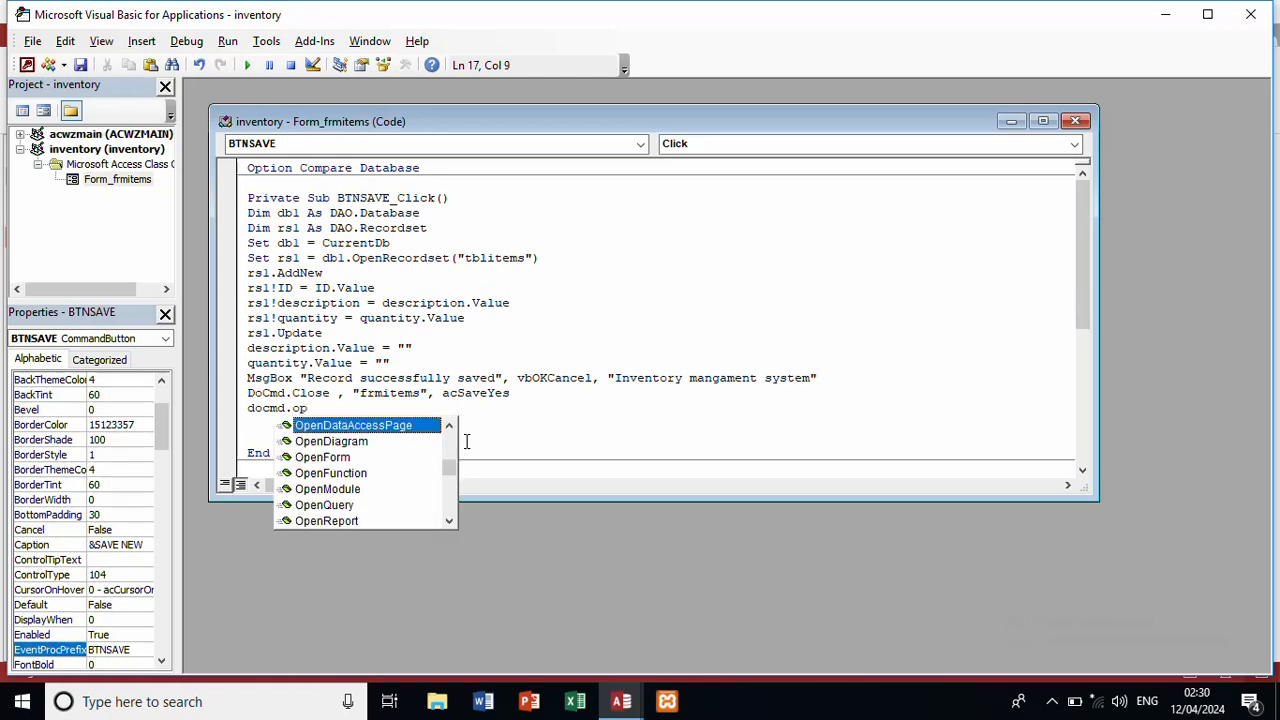
text(em)
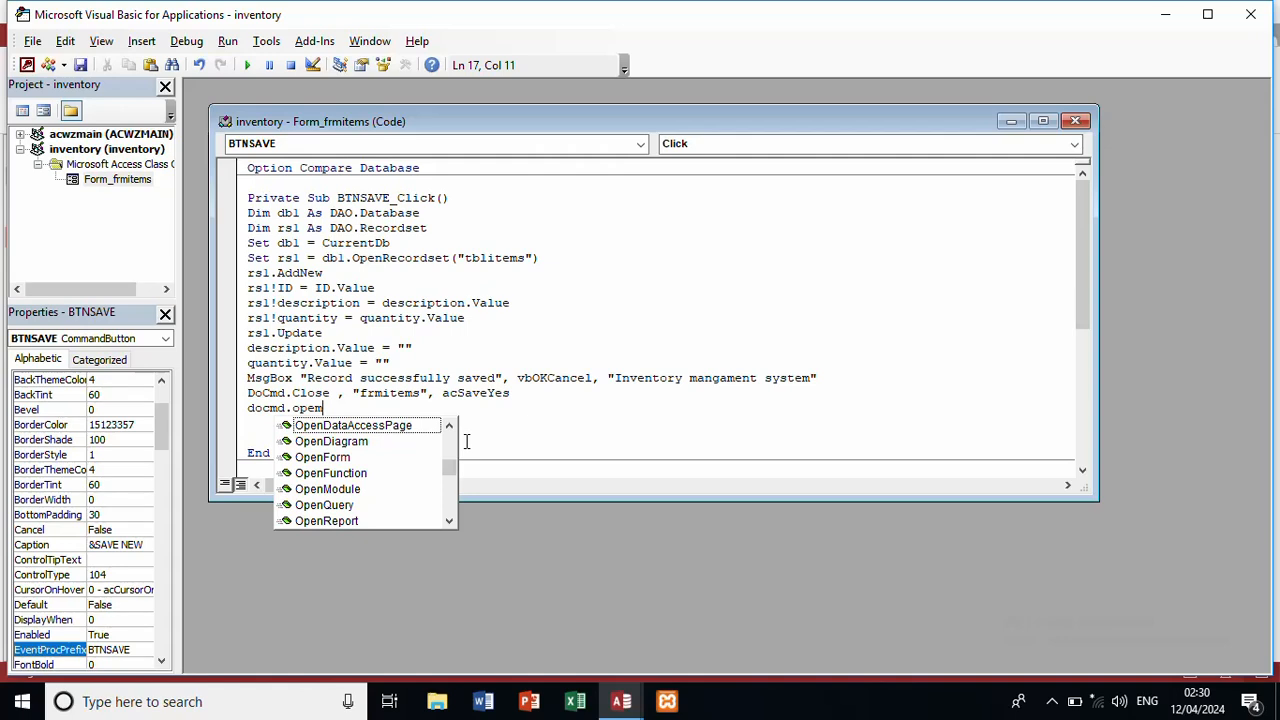
text(f)
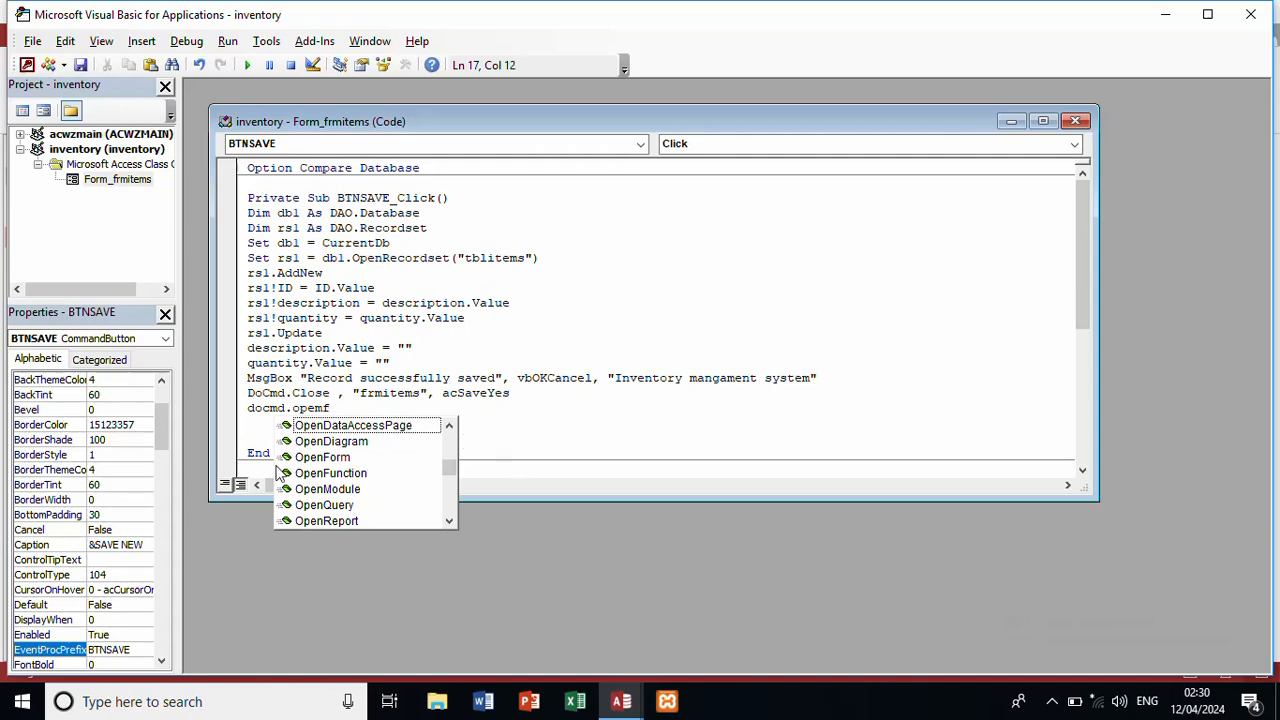
key(Escape)
double_click(310, 457)
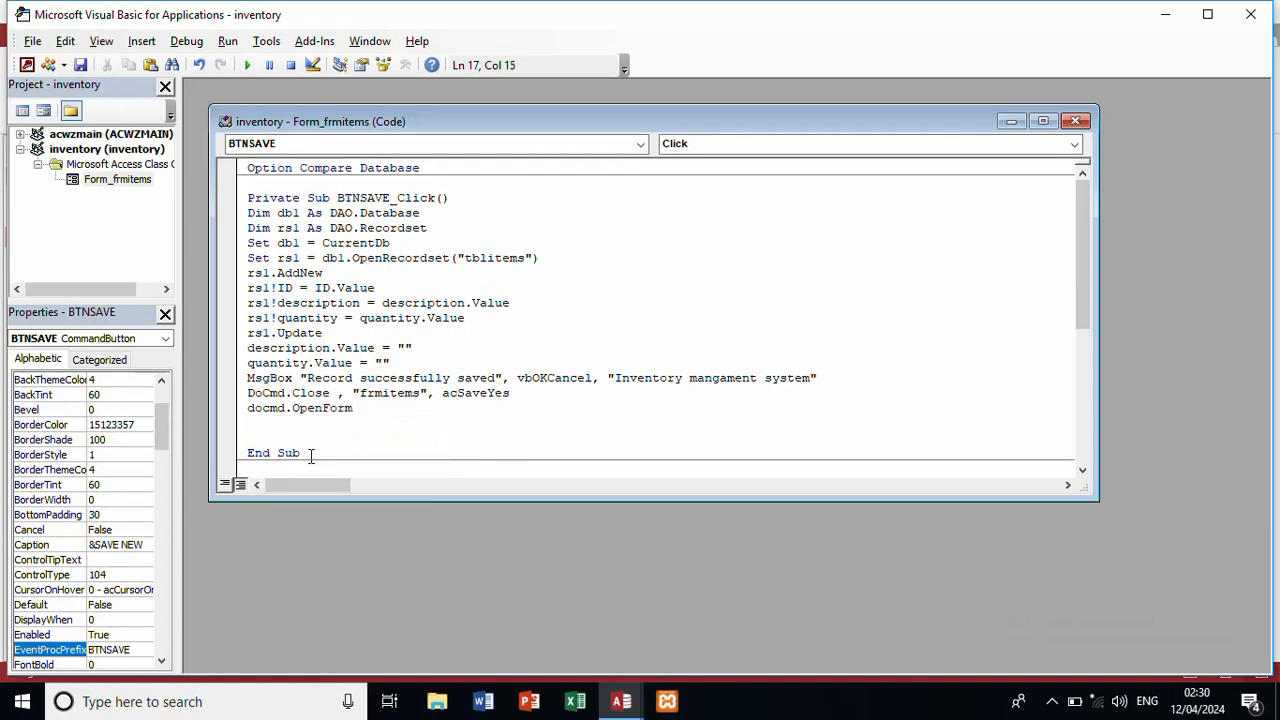
text(")
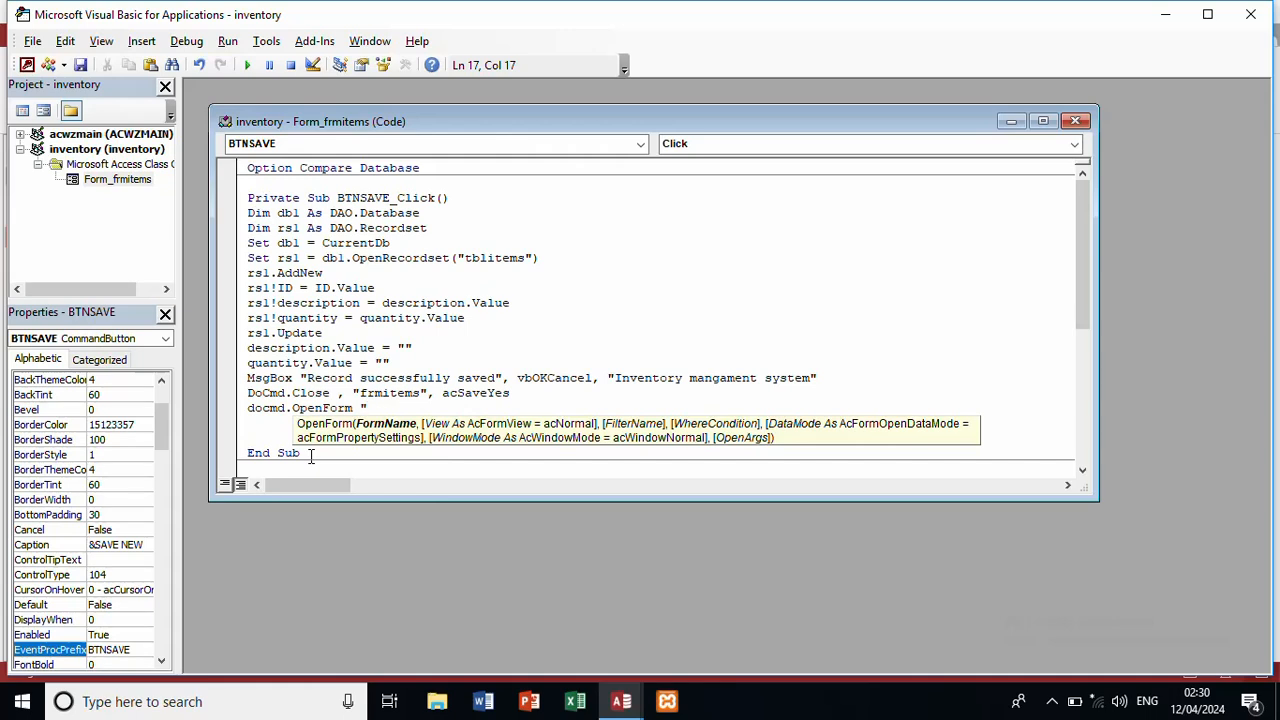
text(frmitems")
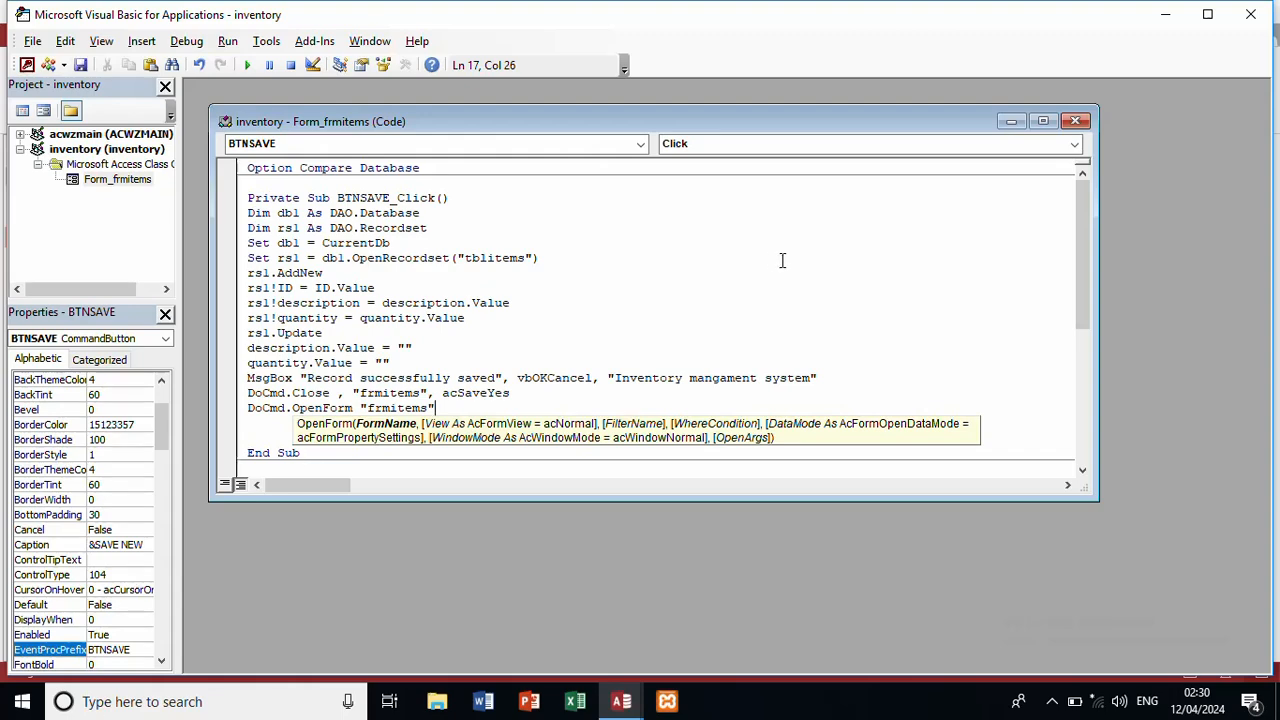
Step: Close the VBA editor and switch frmitems to Form View
click(1077, 121)
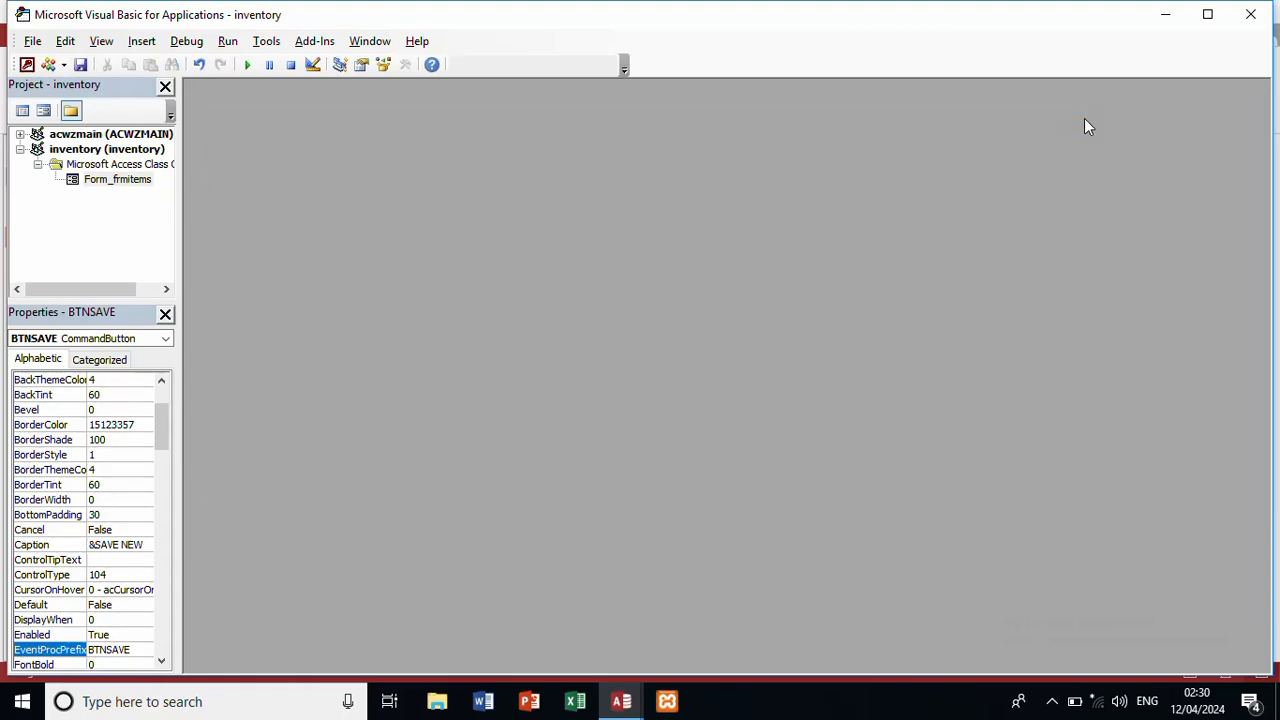
click(1252, 18)
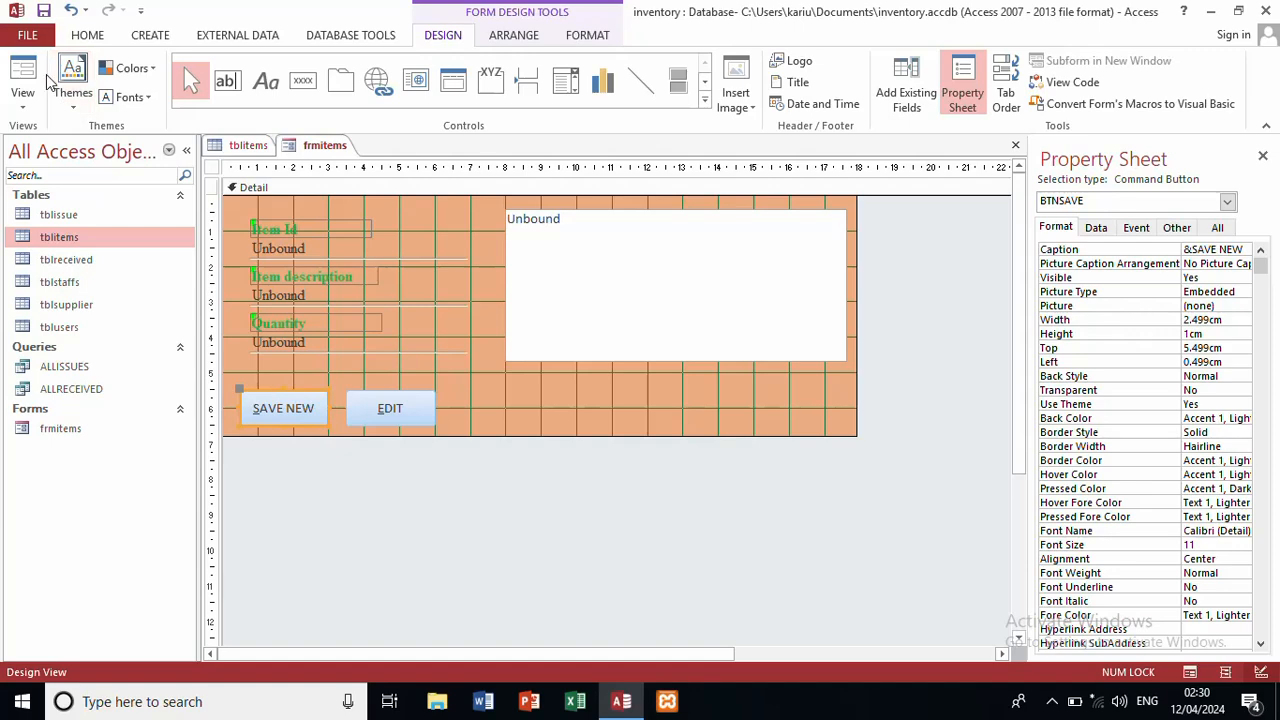
click(25, 78)
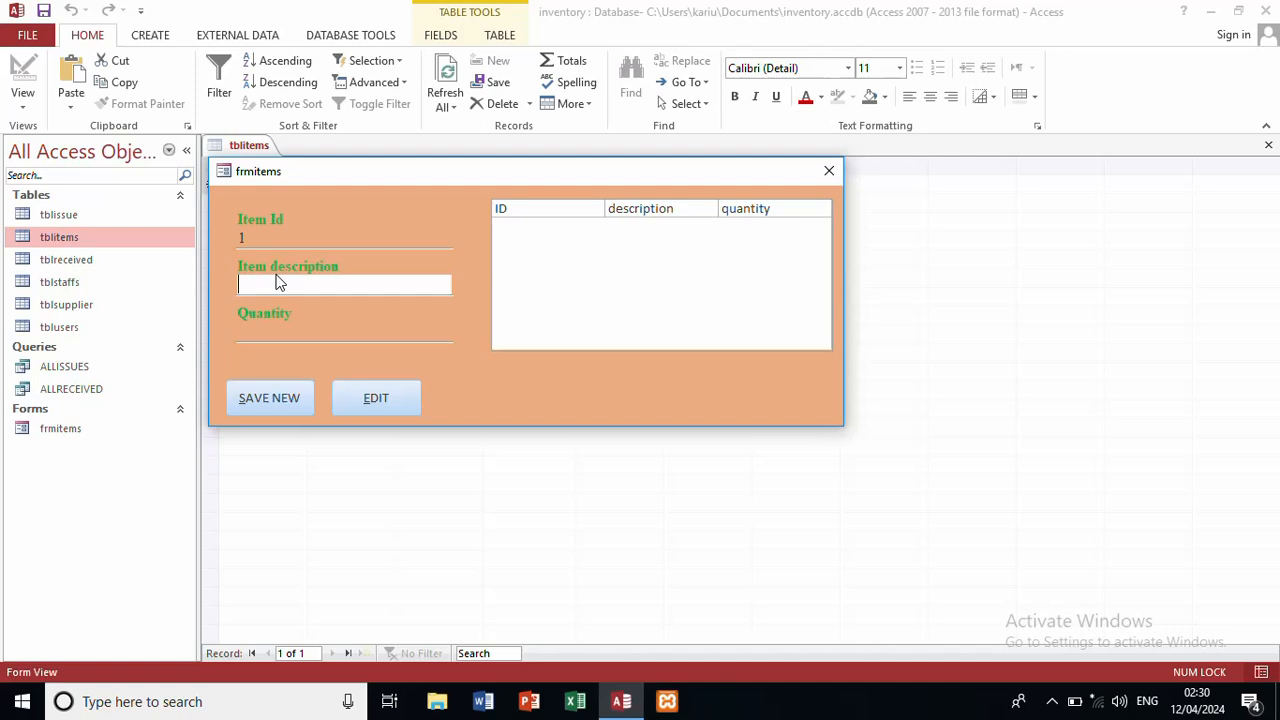
Step: Save a new item 'biscuit' with quantity 500, try EDIT, then close the form
text(biscuits)
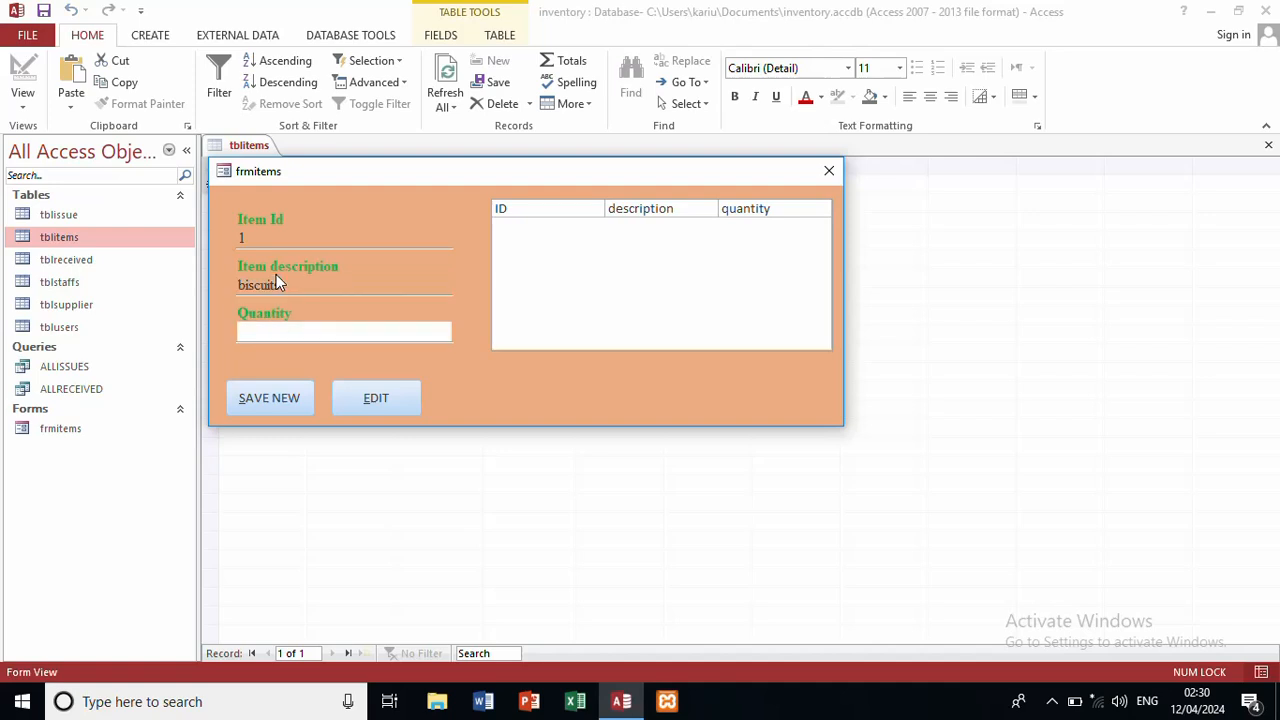
text(500)
click(273, 389)
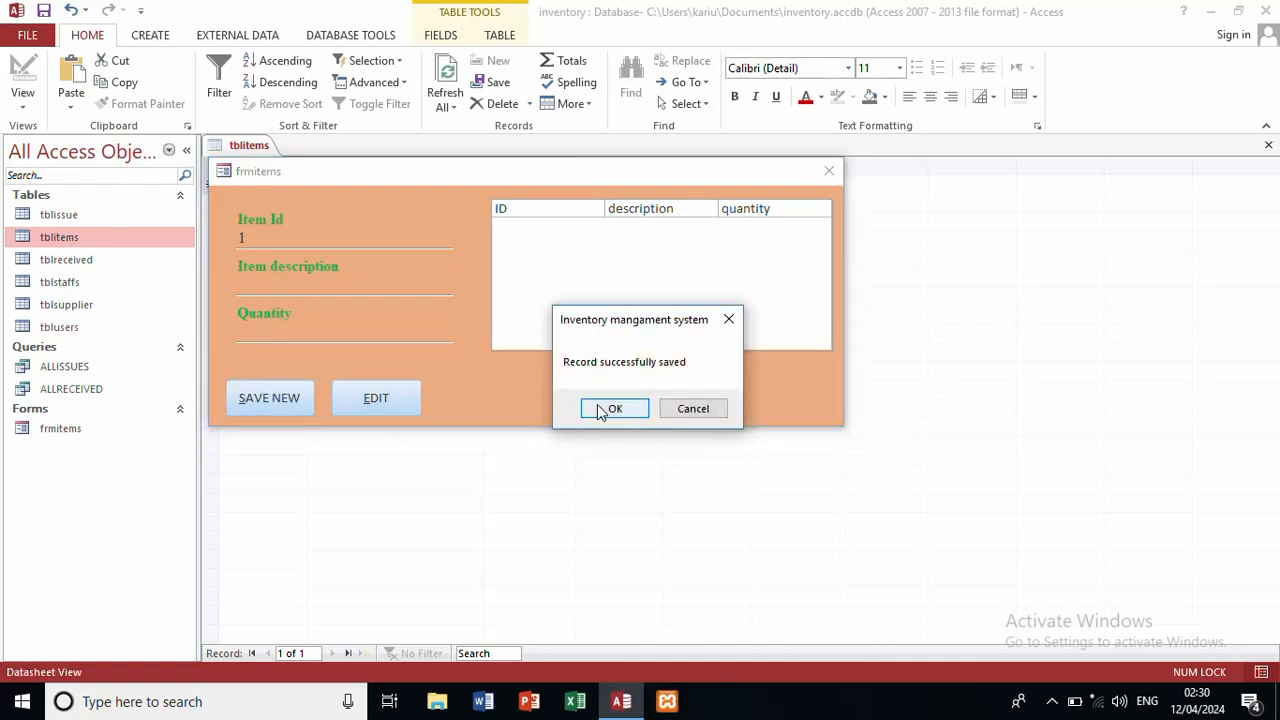
click(600, 406)
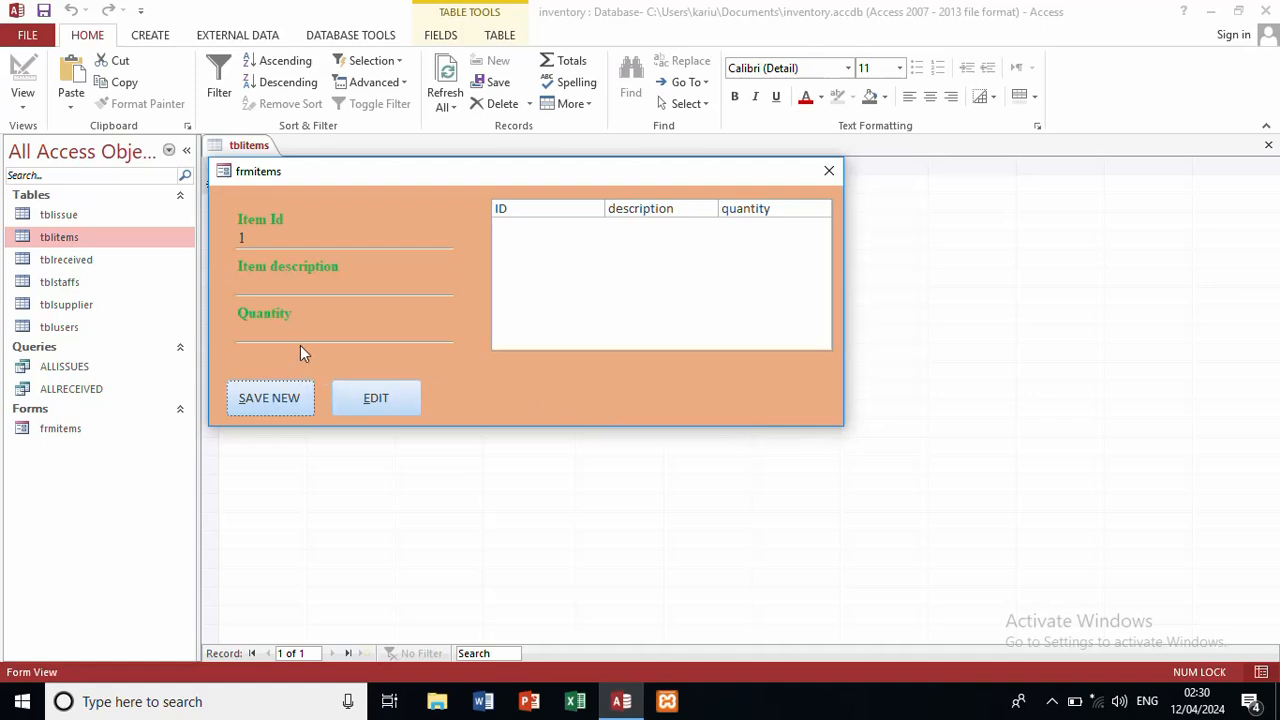
click(359, 396)
click(830, 173)
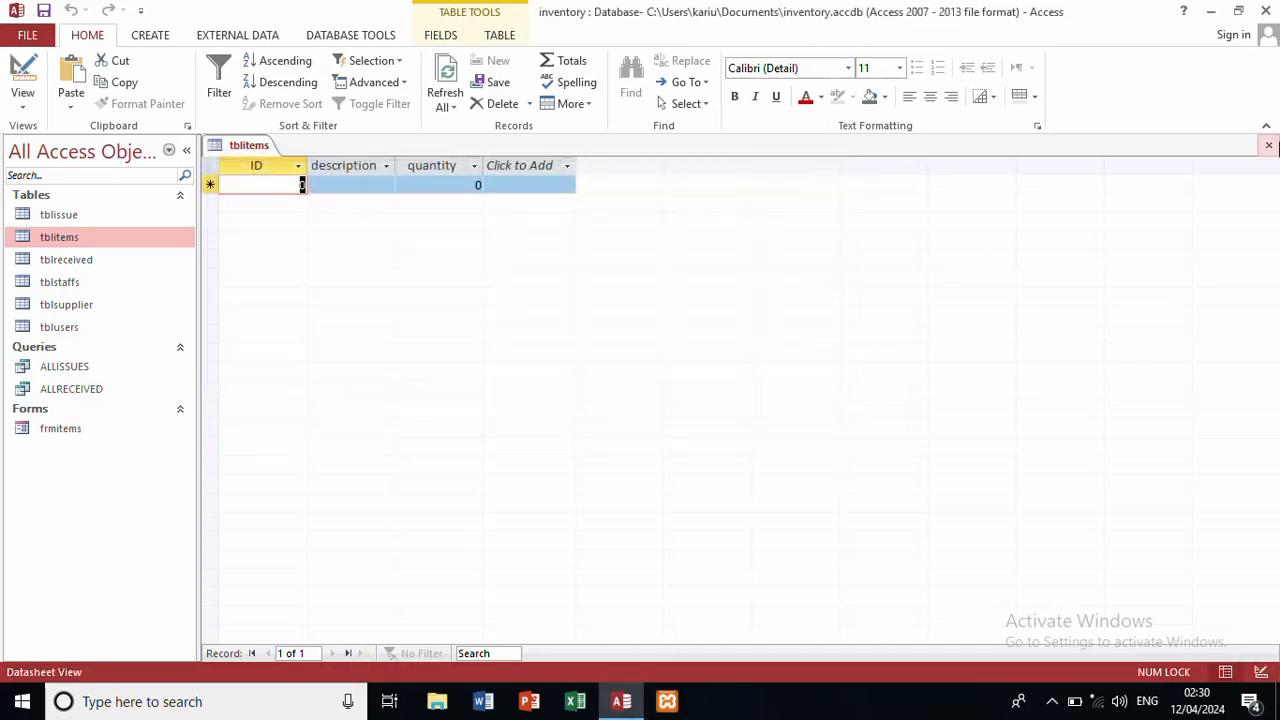
Step: Reopen tblitems to confirm the biscuits record, then open the frmitems form
click(1264, 148)
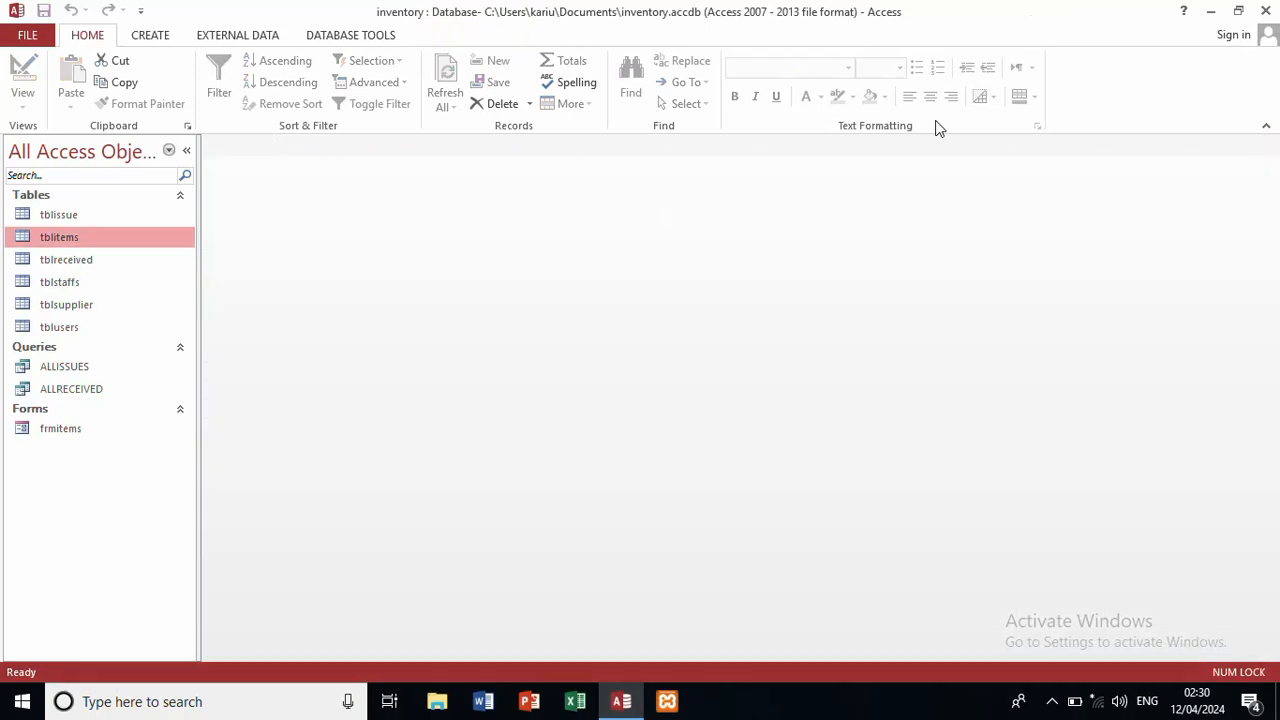
double_click(163, 238)
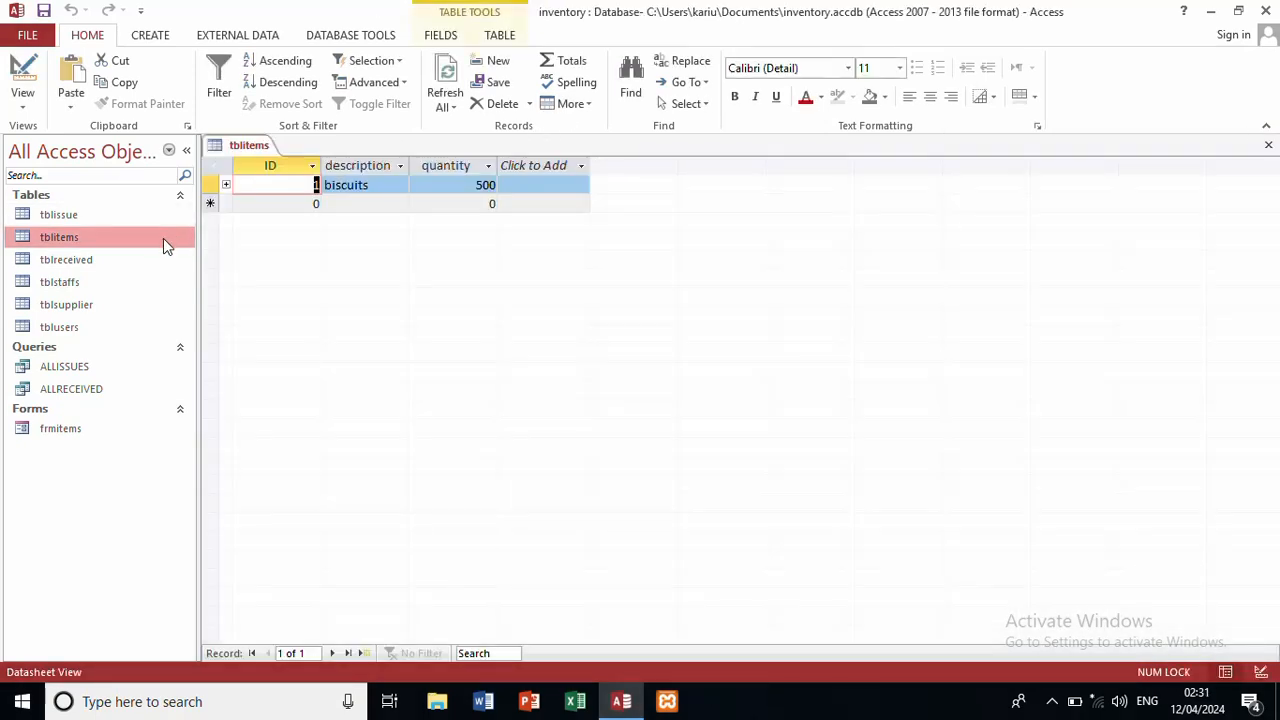
click(1268, 145)
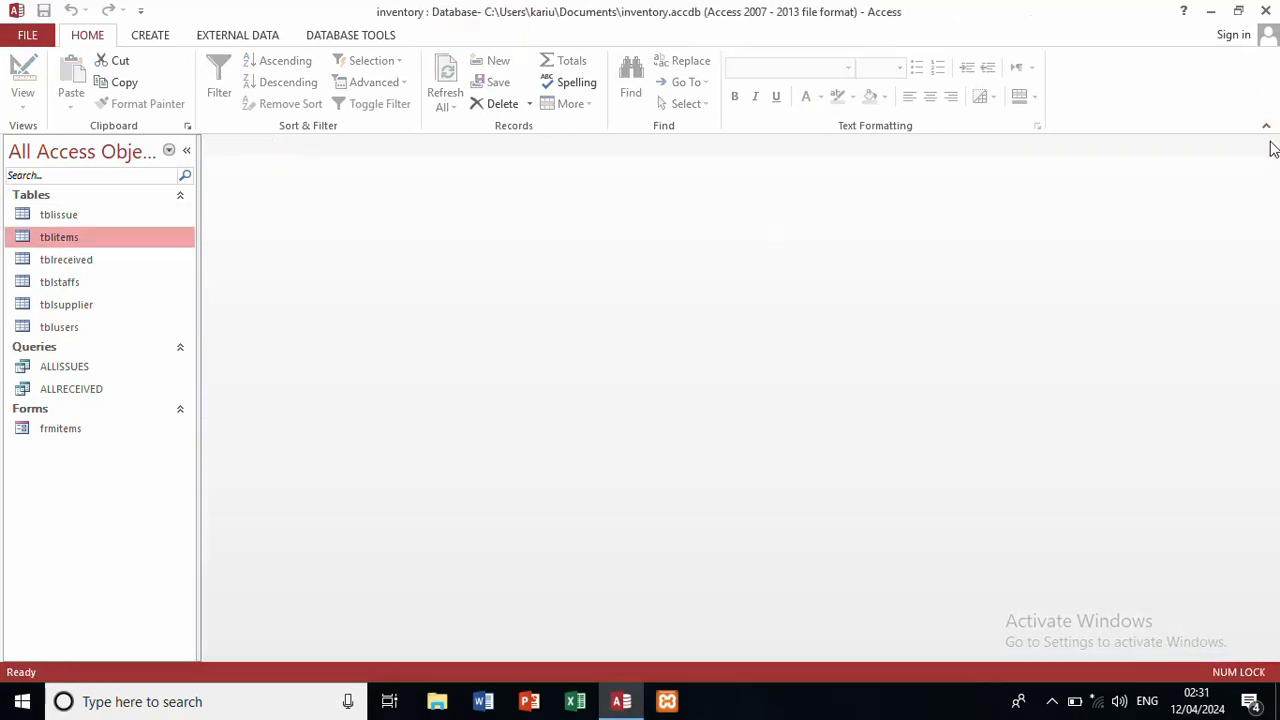
double_click(78, 428)
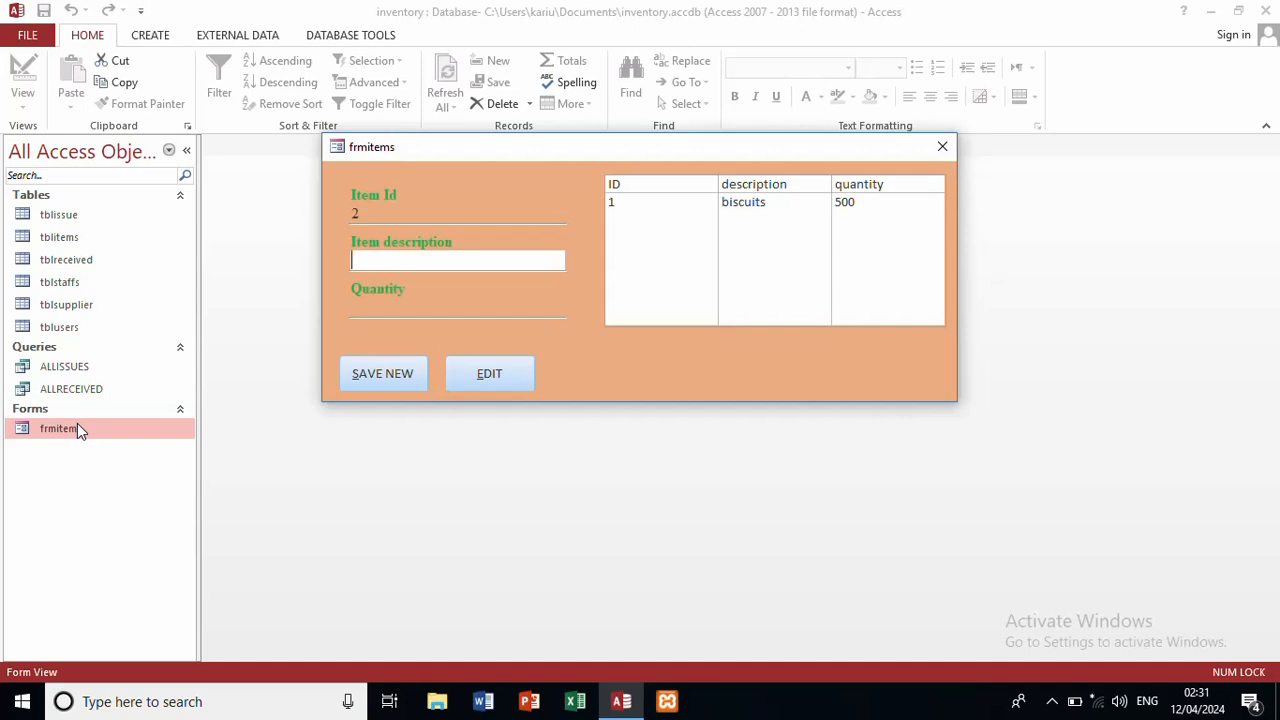
Step: Save a new item 'tea bags' with quantity 10, then close and reopen frmitems
text(tea bags)
key(Tab)
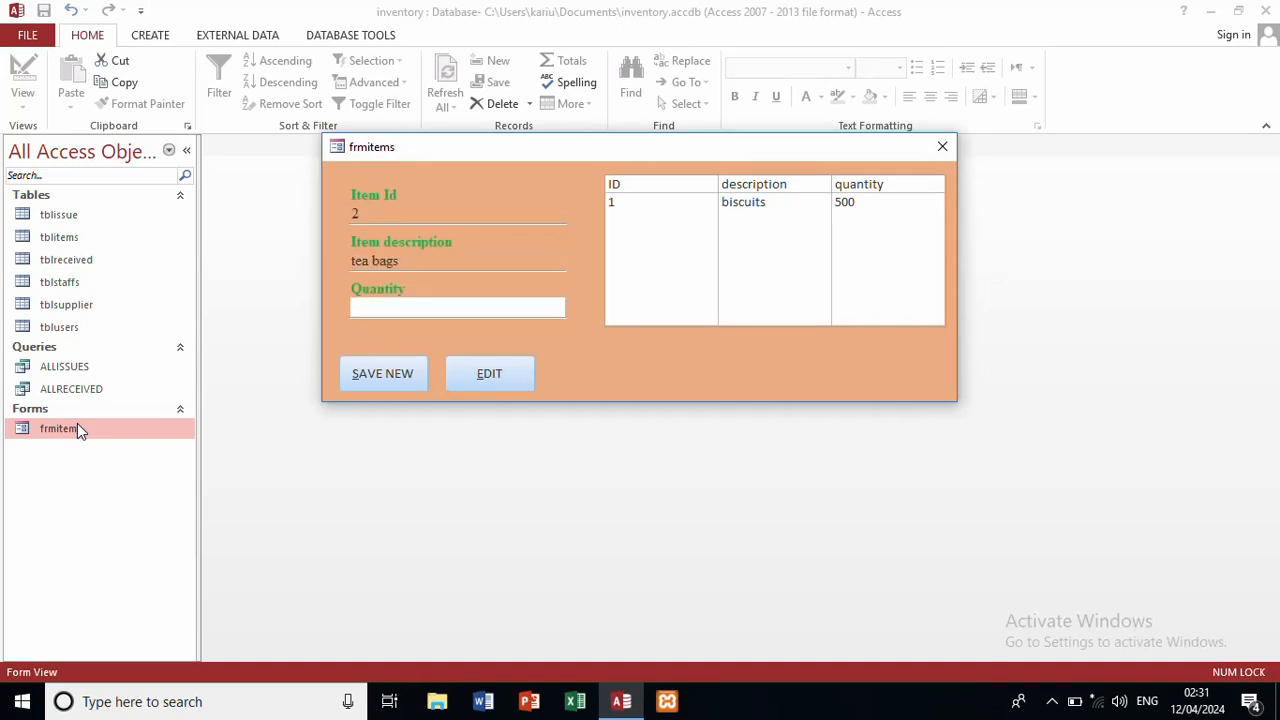
text(10)
click(361, 375)
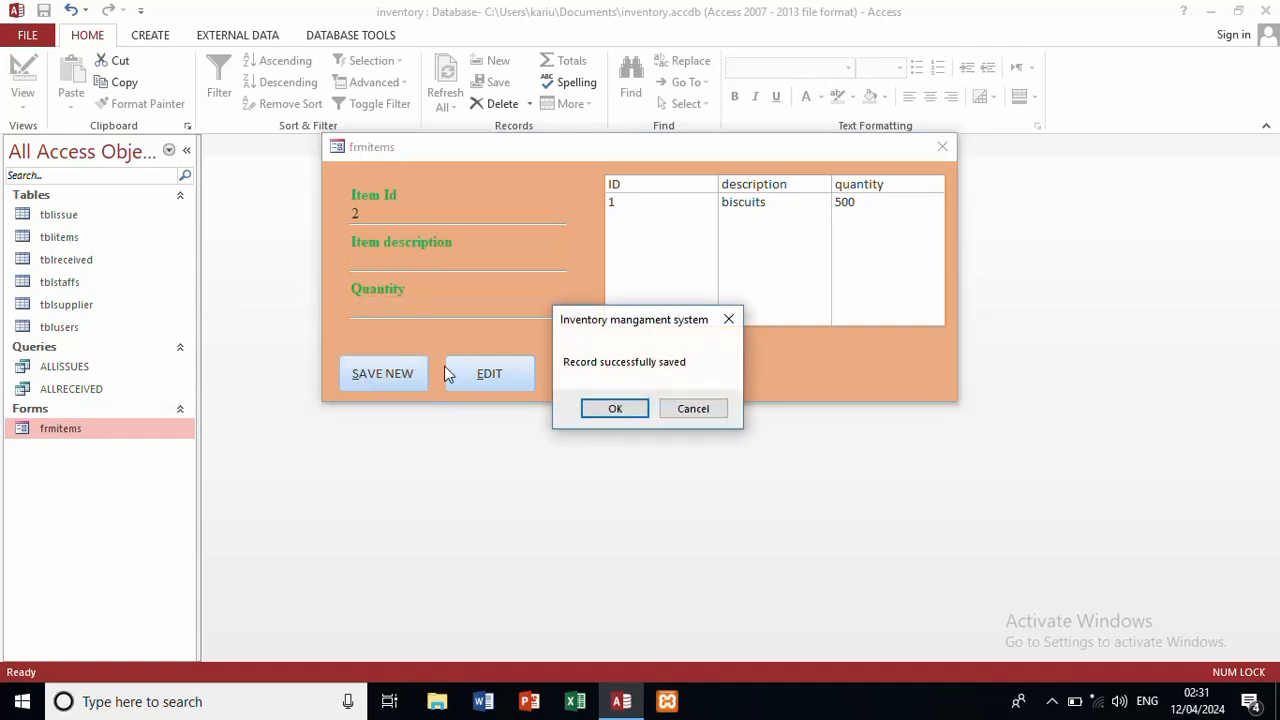
click(615, 409)
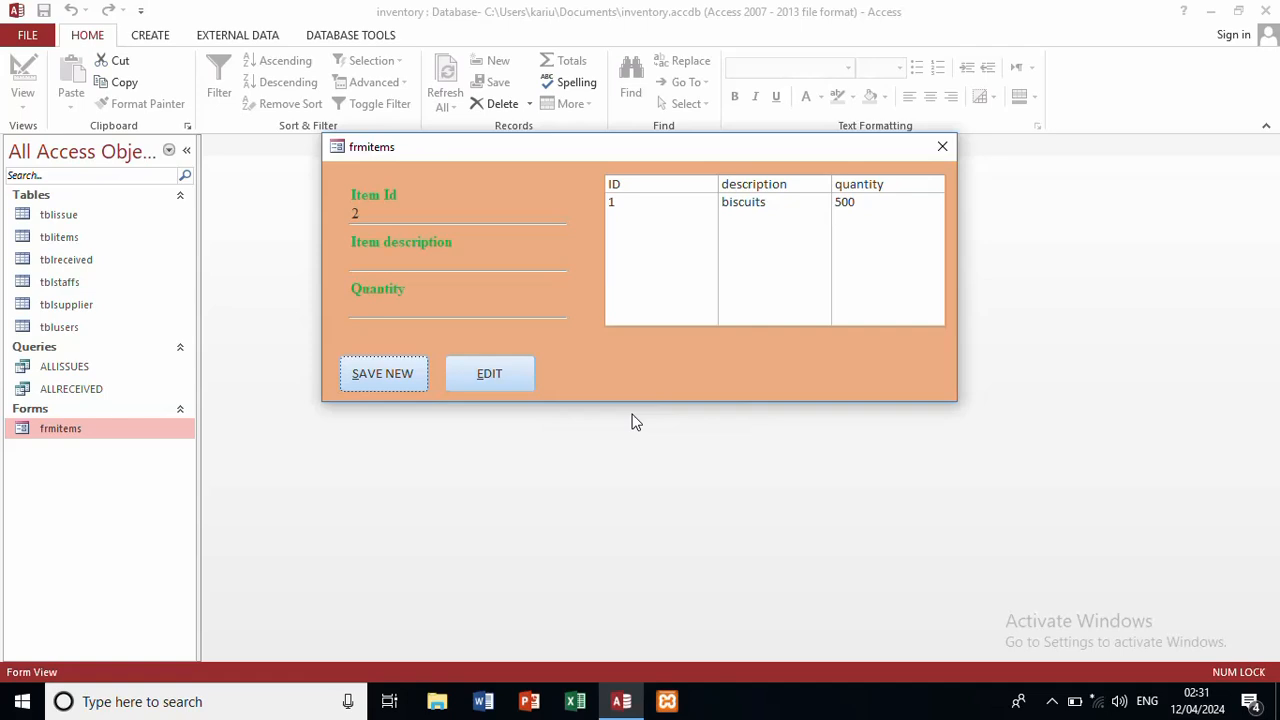
click(941, 155)
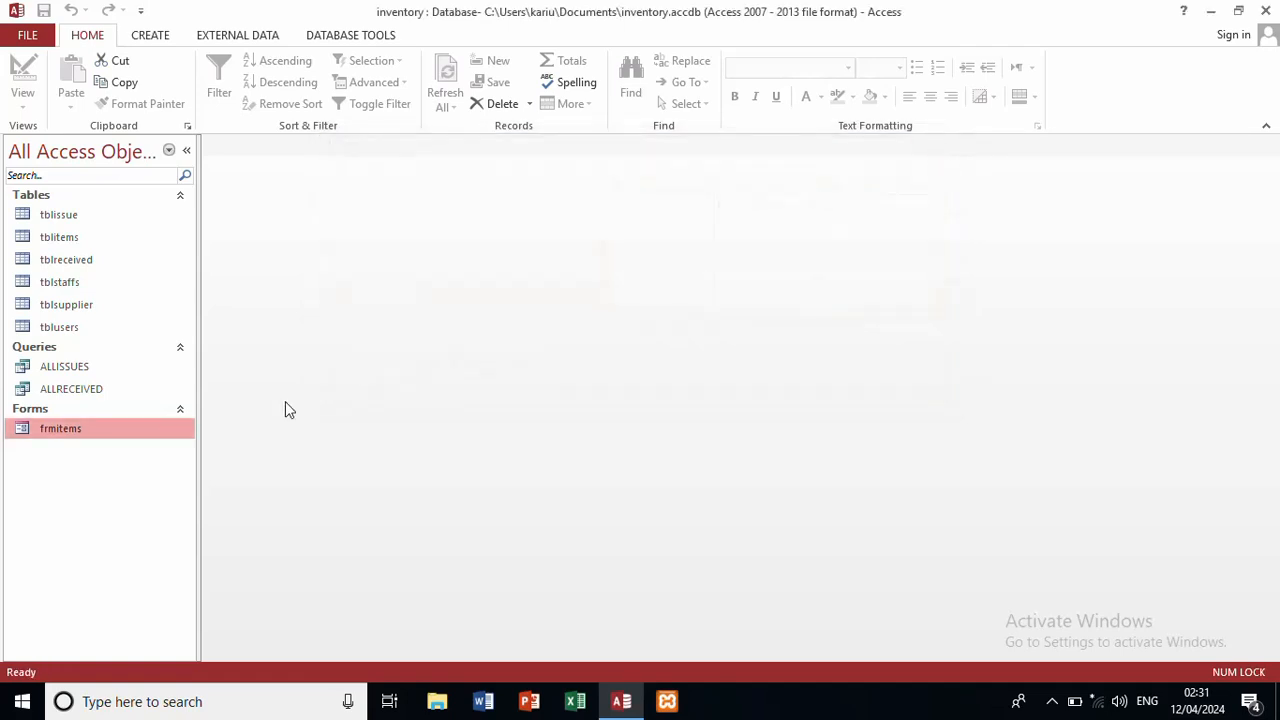
double_click(153, 427)
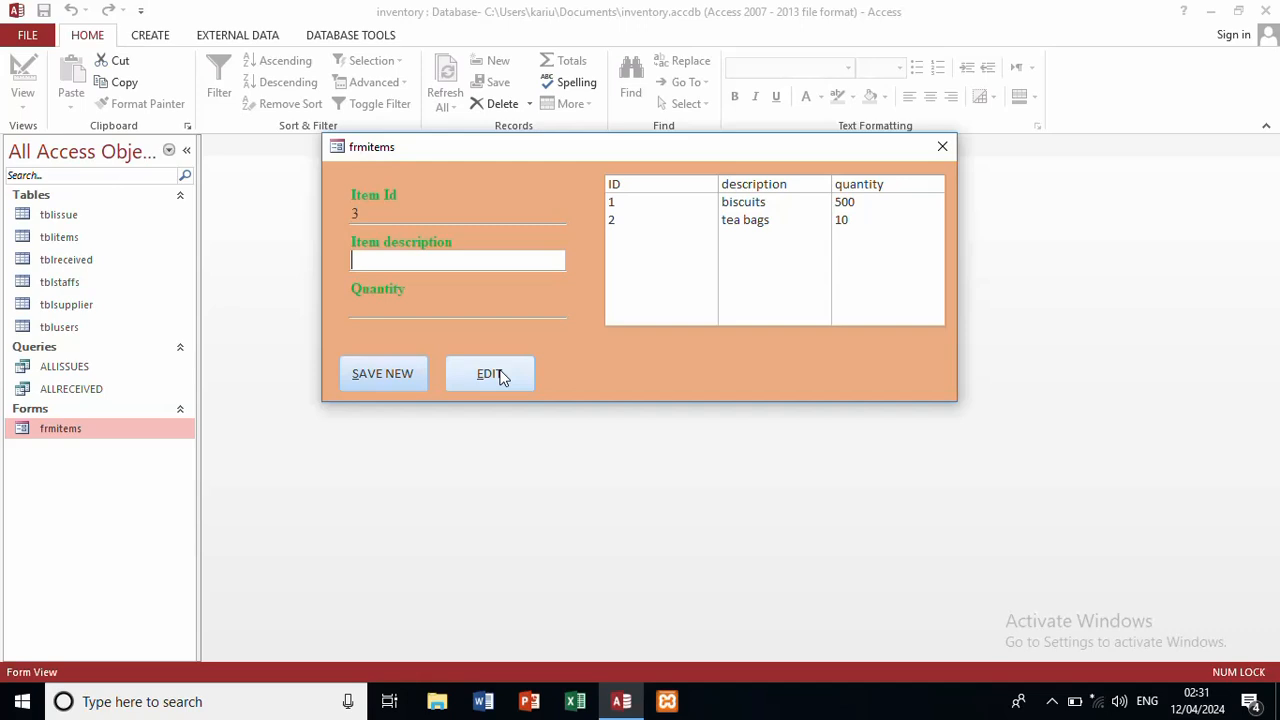
Step: Switch frmitems to Design View and open the SAVE NEW button's click event code
right_click(615, 343)
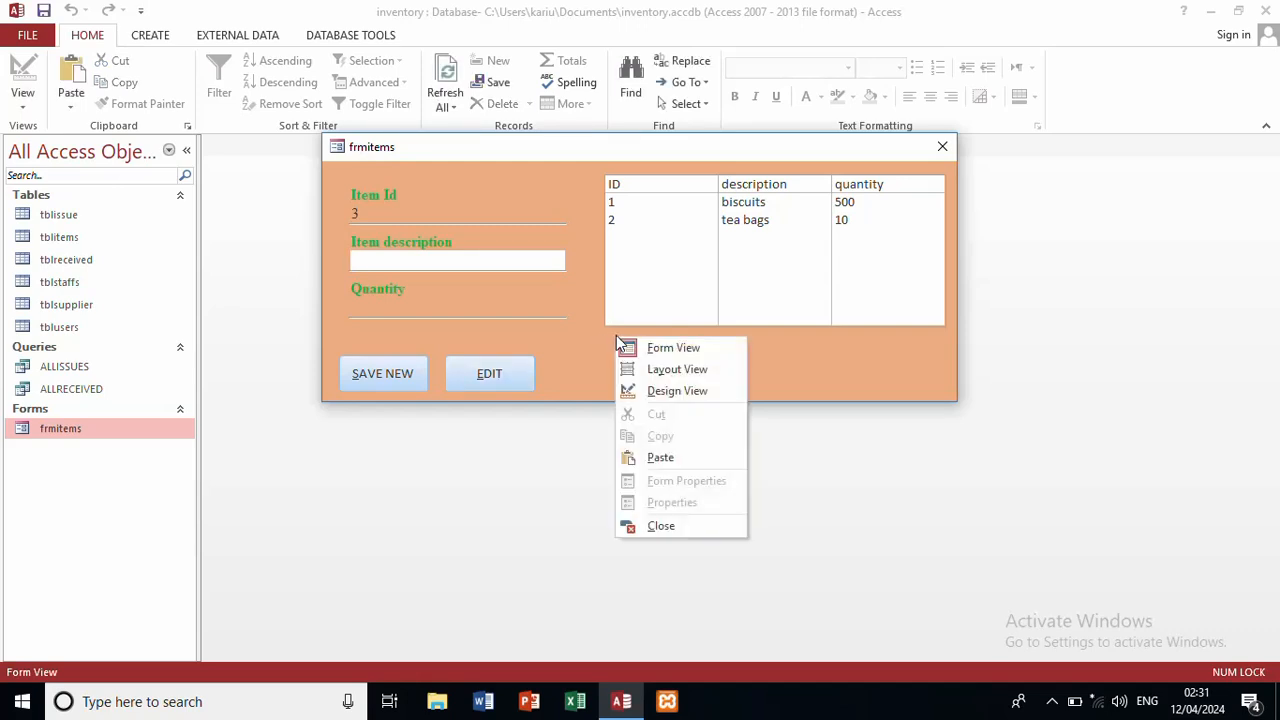
click(702, 390)
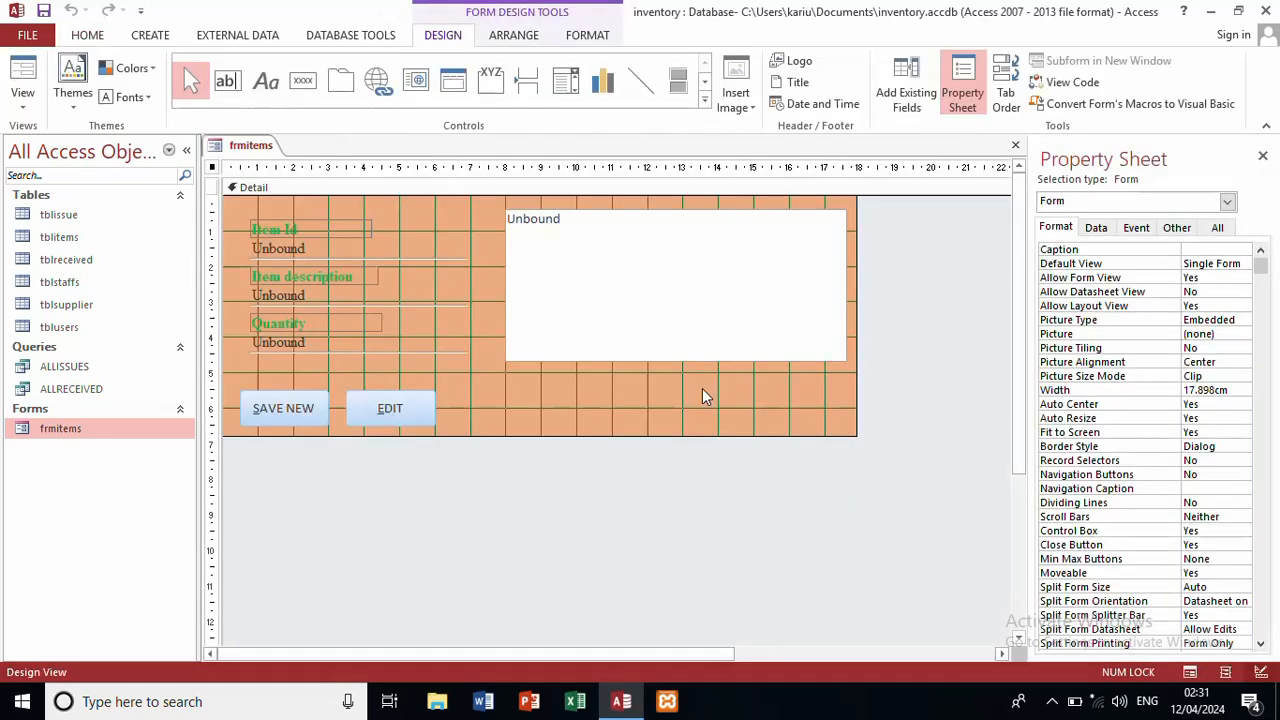
right_click(301, 410)
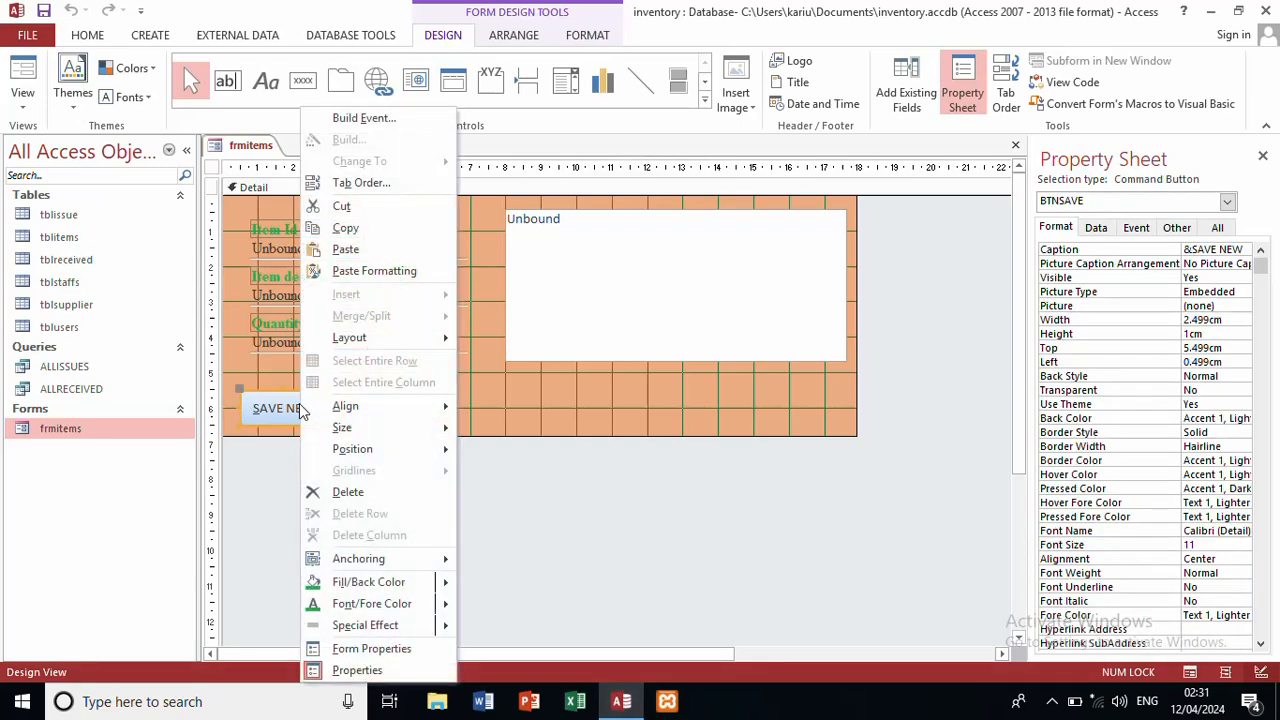
click(364, 118)
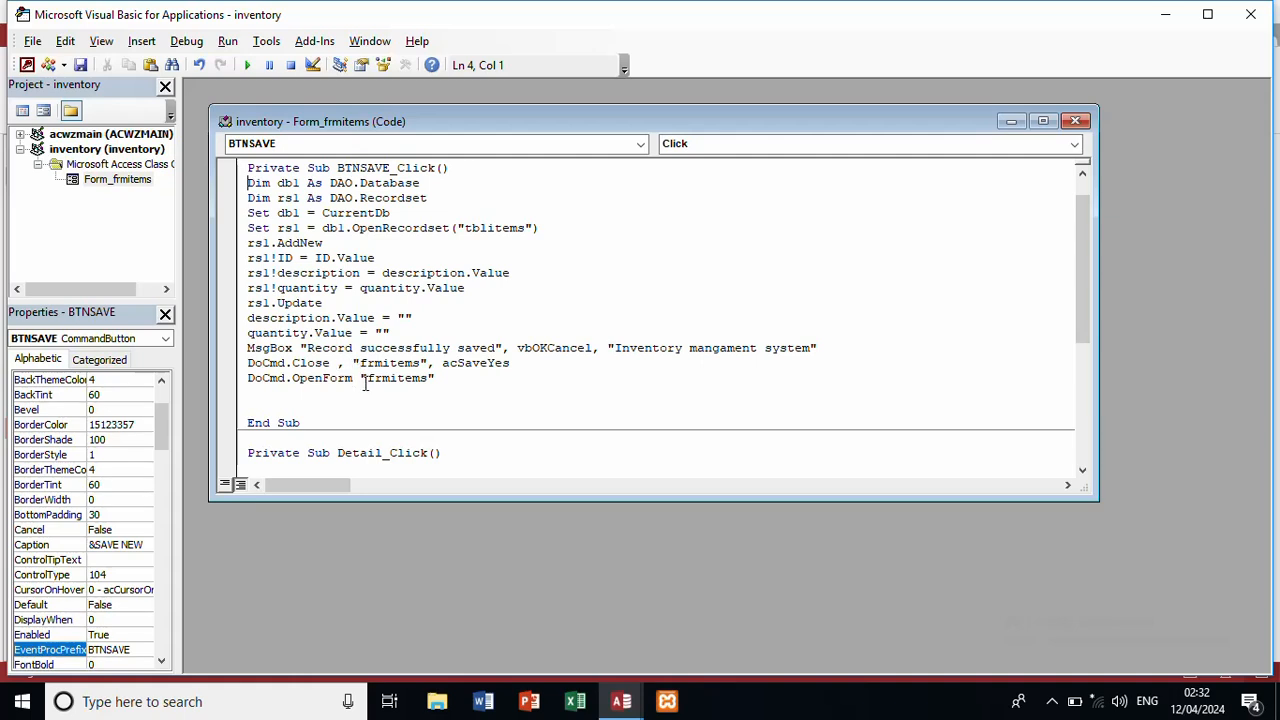
Step: Close the VBA editor and exit Access, saving the frmitems design changes
click(1078, 119)
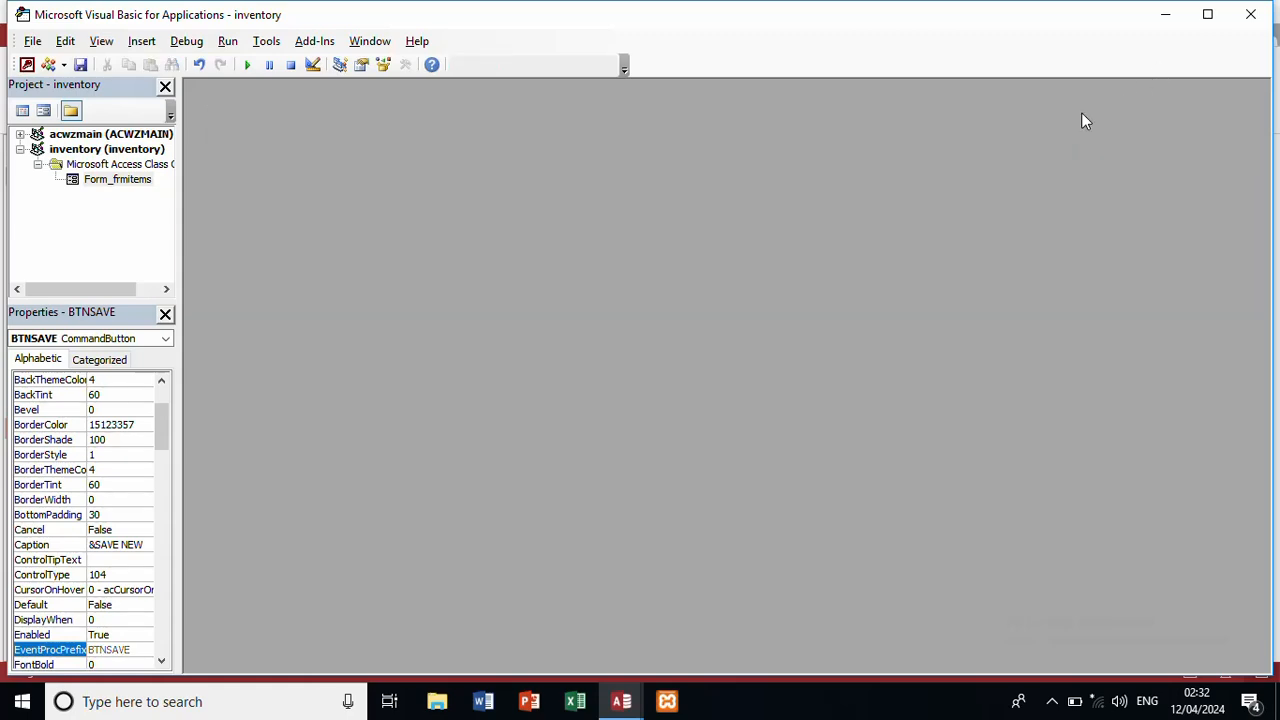
click(1262, 18)
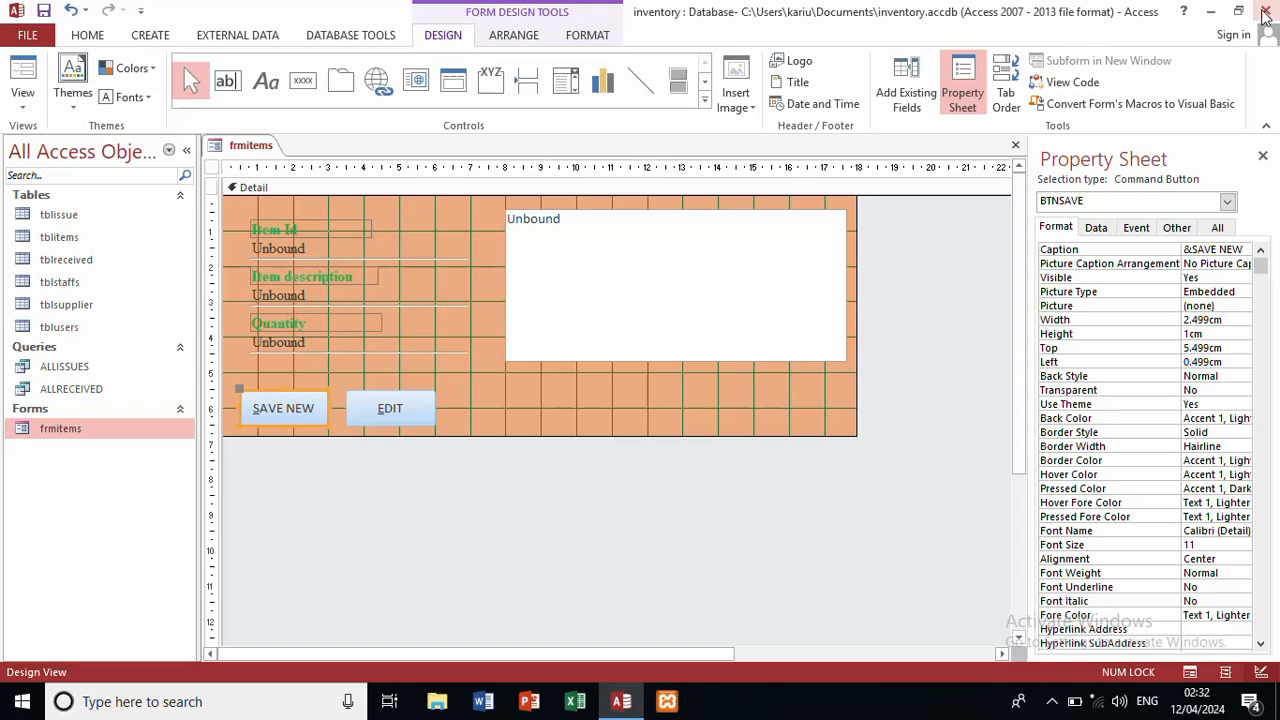
click(1264, 12)
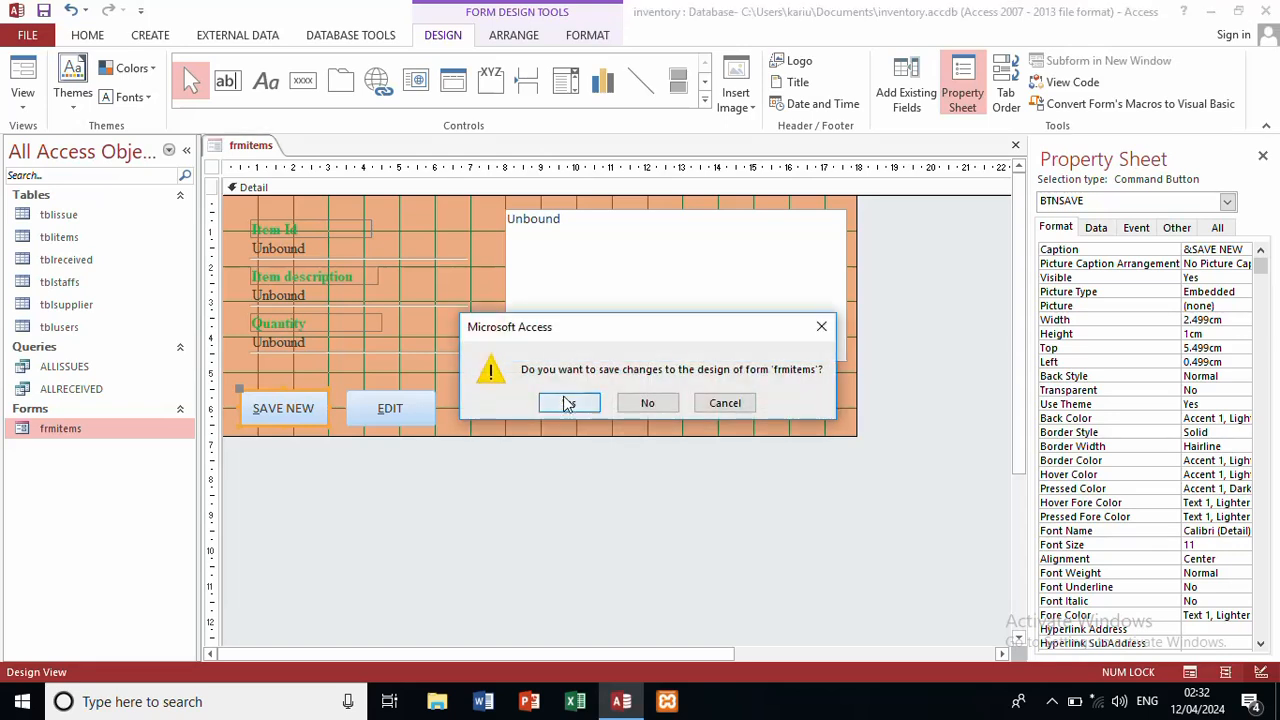
click(567, 401)
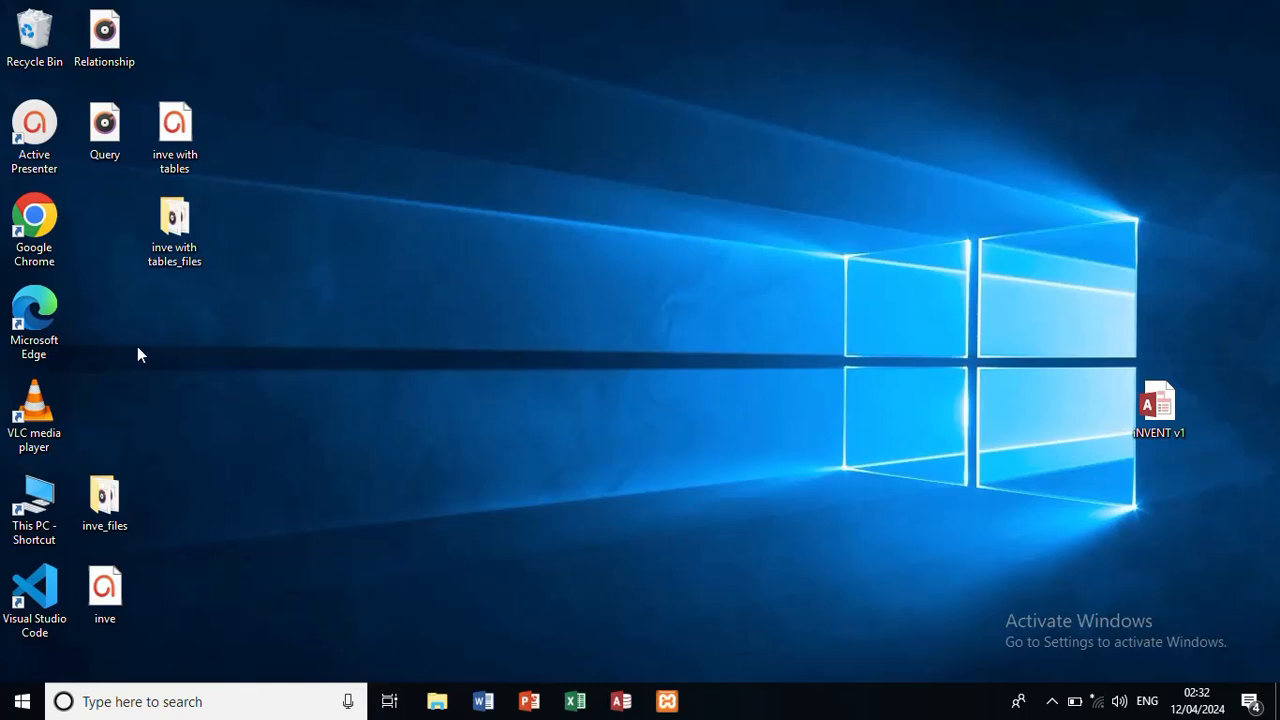
Step: Open and close PowerPoint, then launch Microsoft Access from the taskbar
click(530, 699)
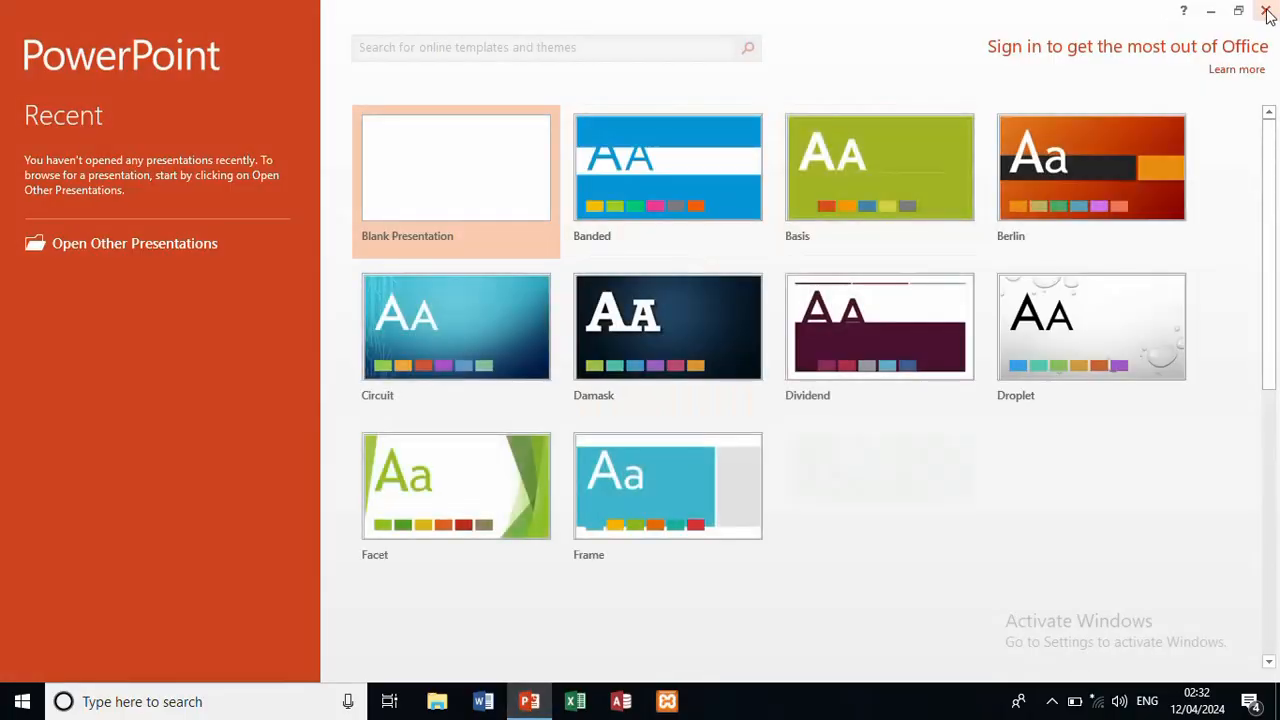
click(1266, 12)
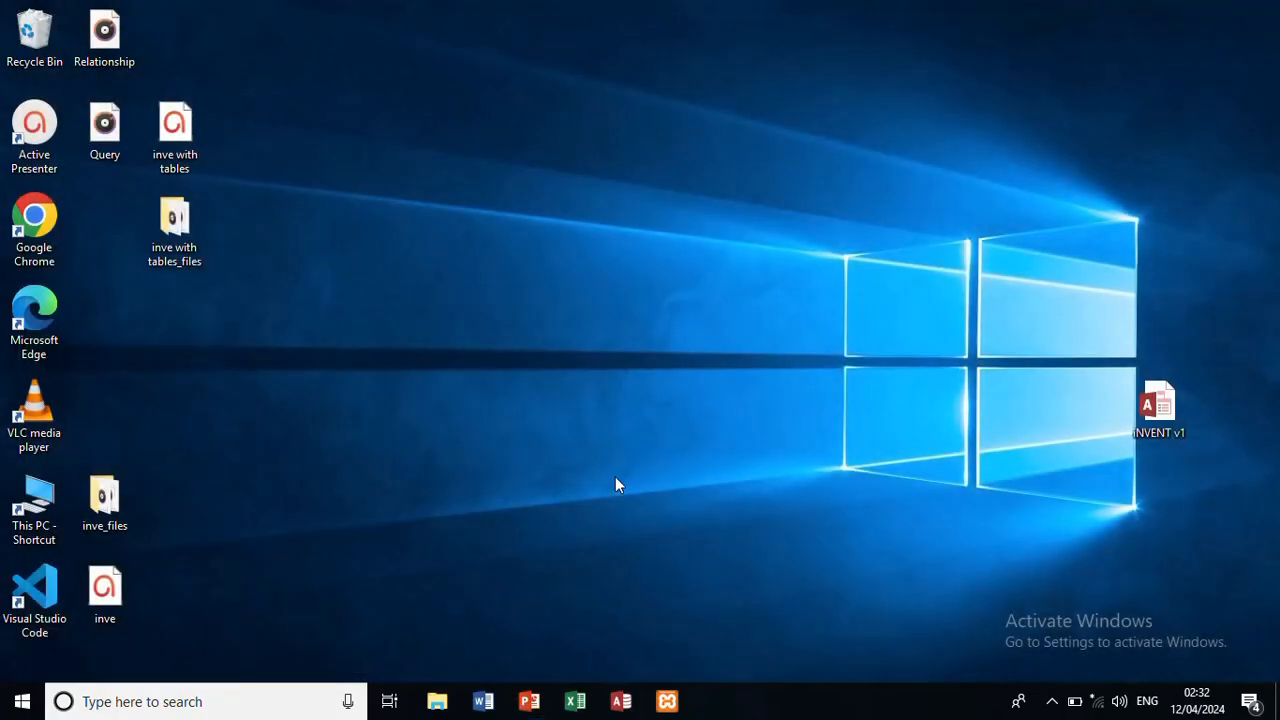
click(620, 697)
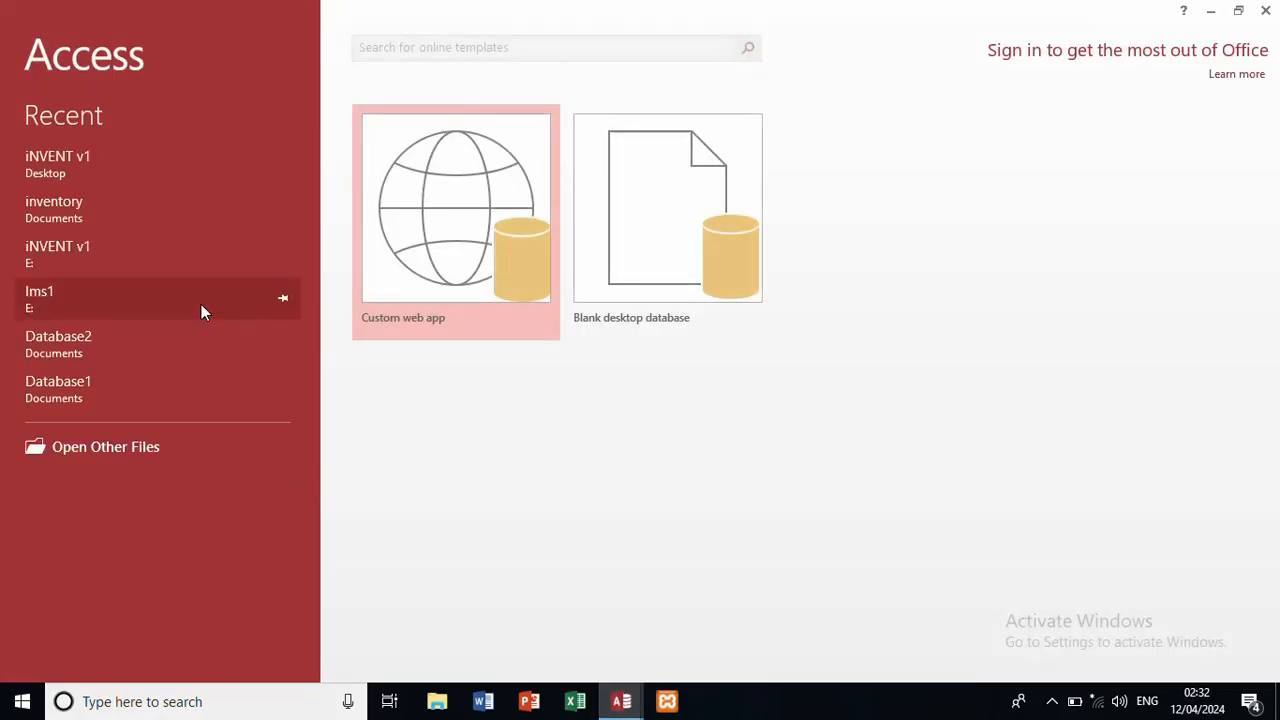
Step: Open the recent inventory database from the Access start screen
click(107, 220)
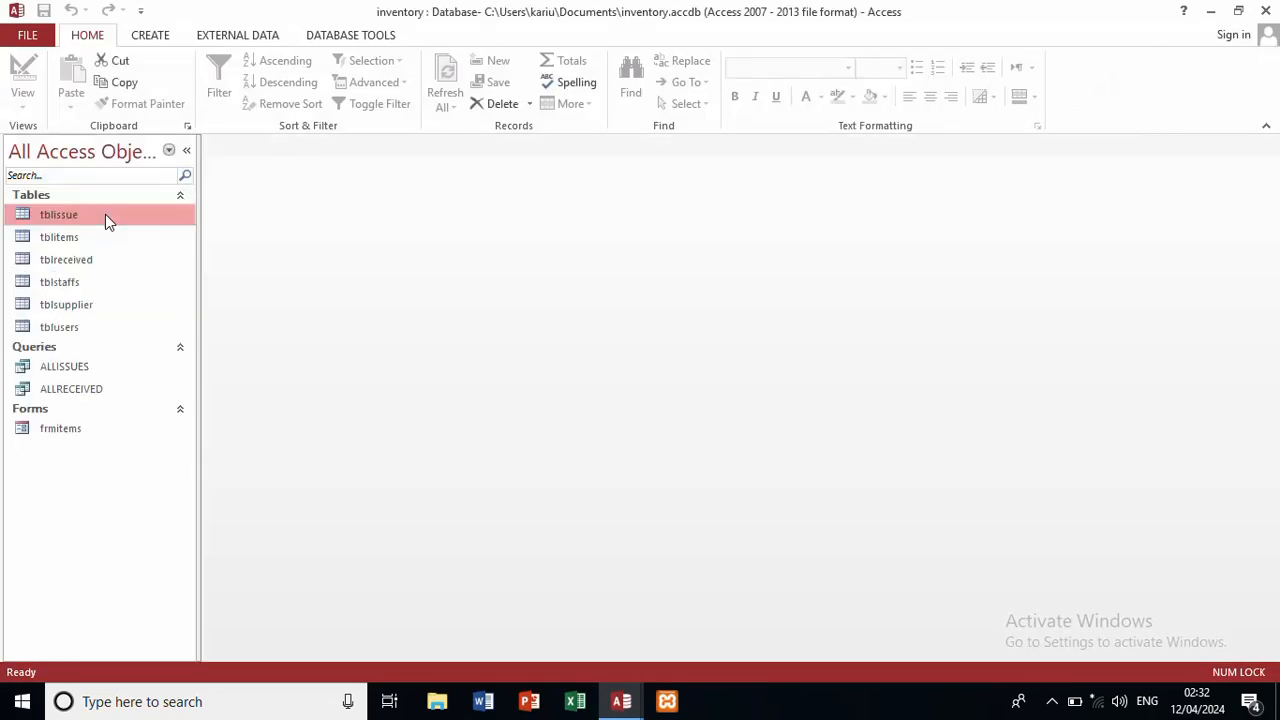
Step: In frmitems, save a new item 'gin' with quantity 400, then close the form
double_click(53, 427)
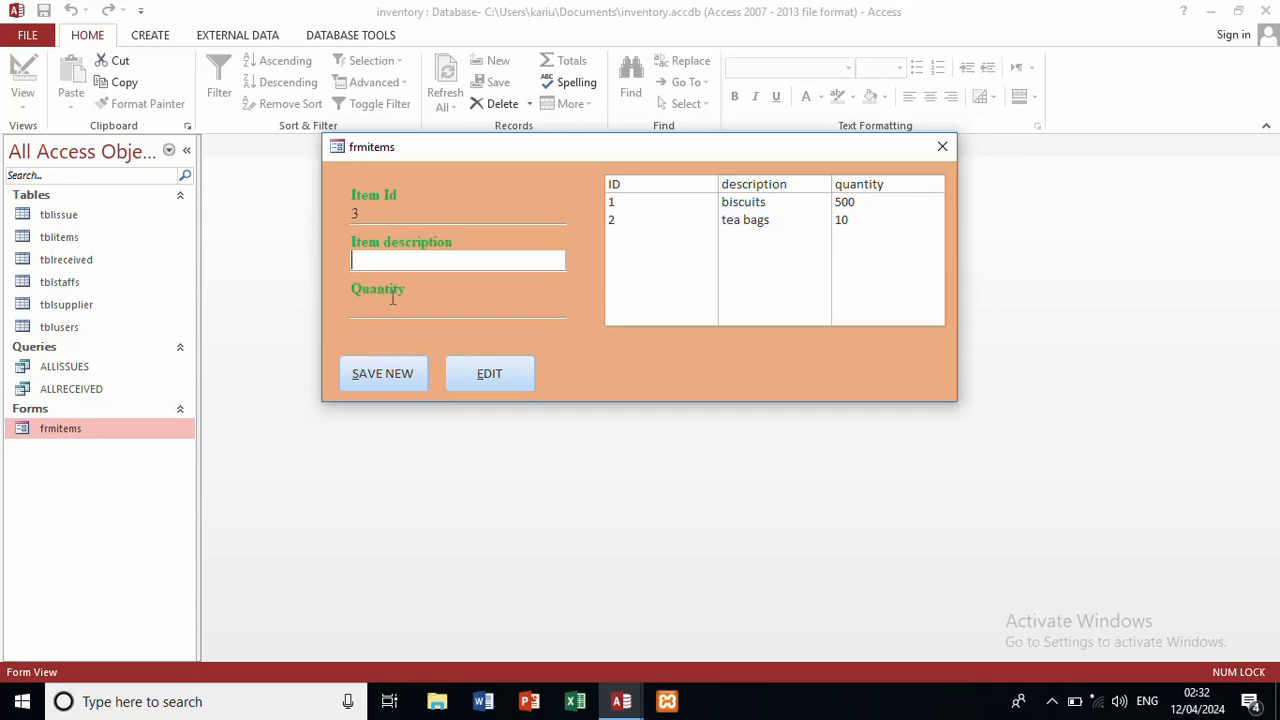
text(gin)
key(Tab)
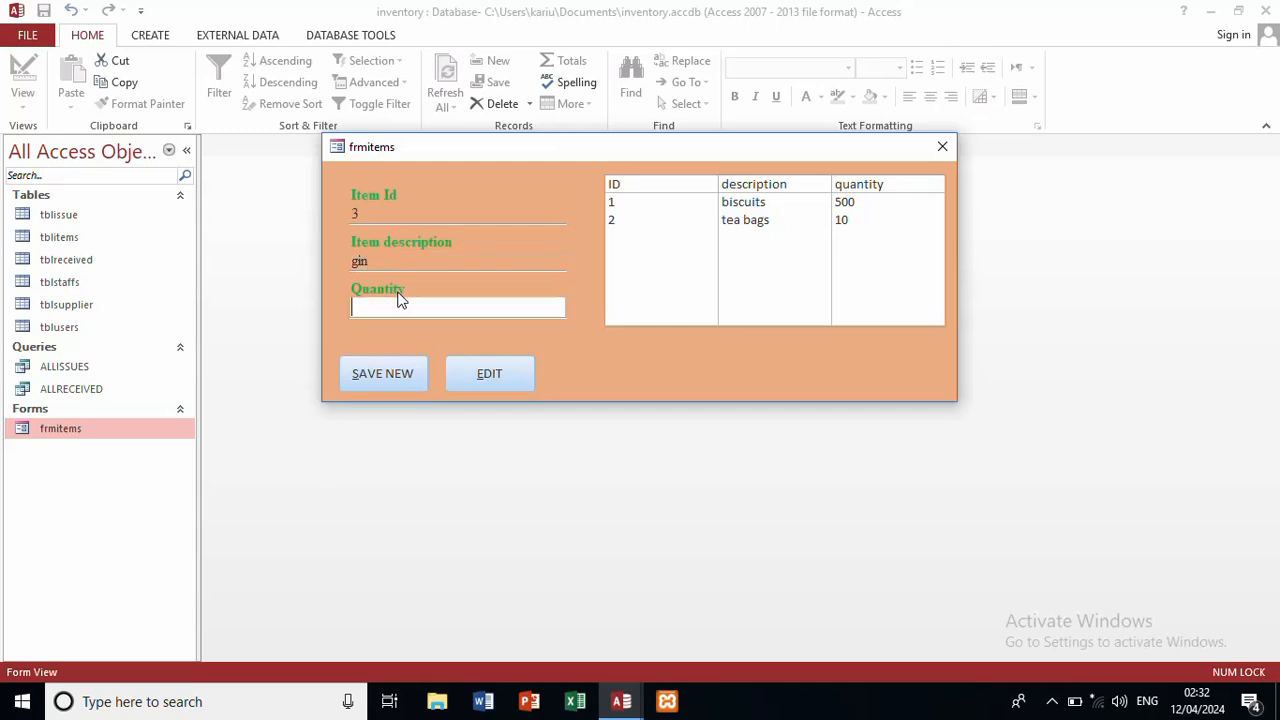
text(400)
click(378, 374)
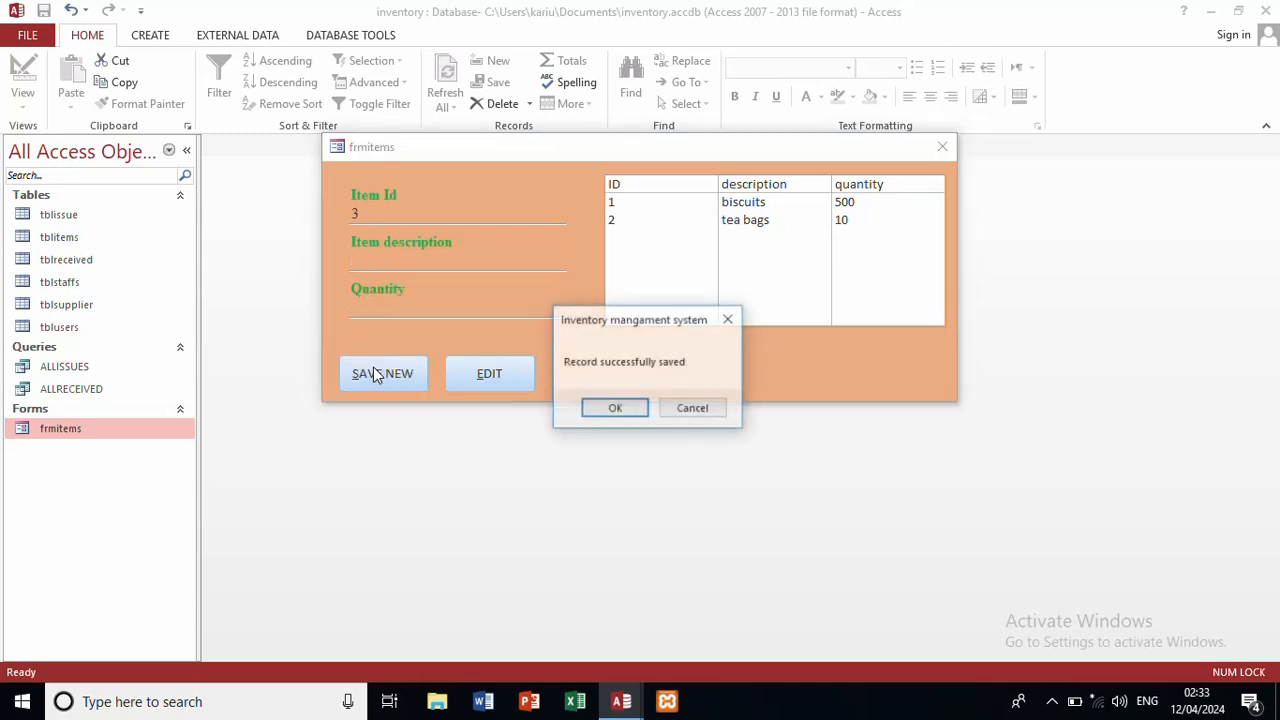
click(616, 409)
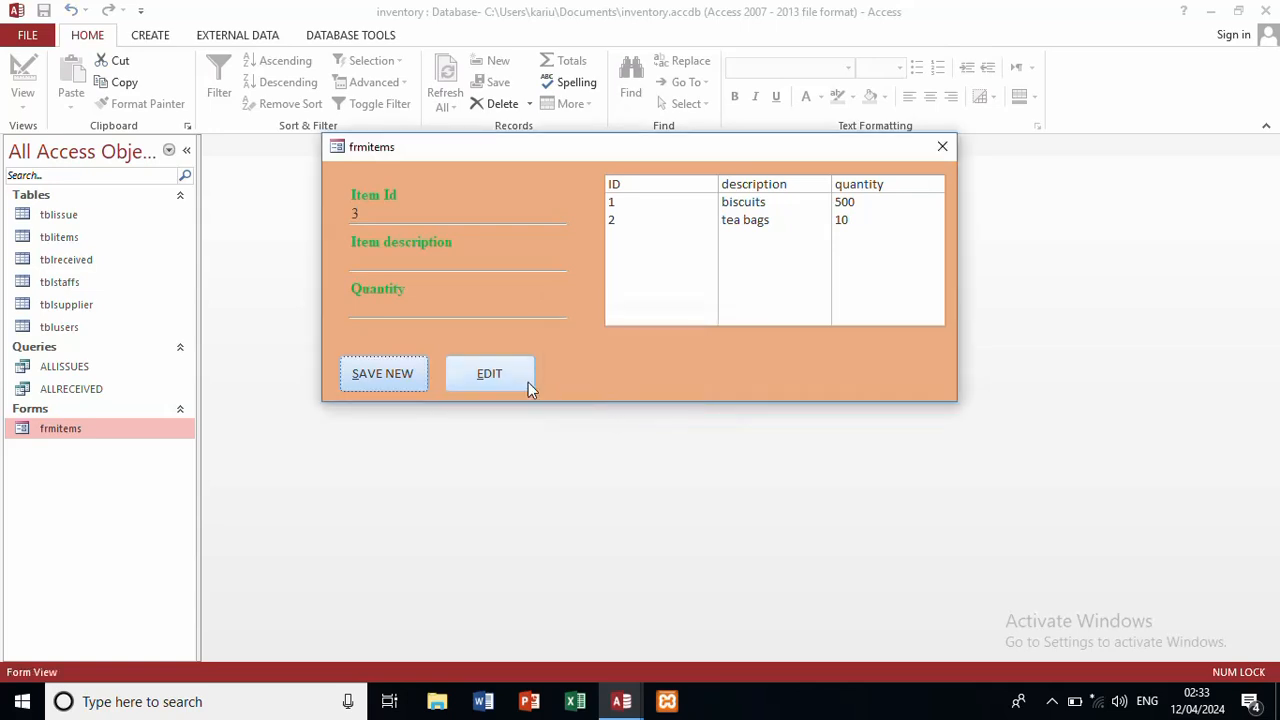
click(943, 148)
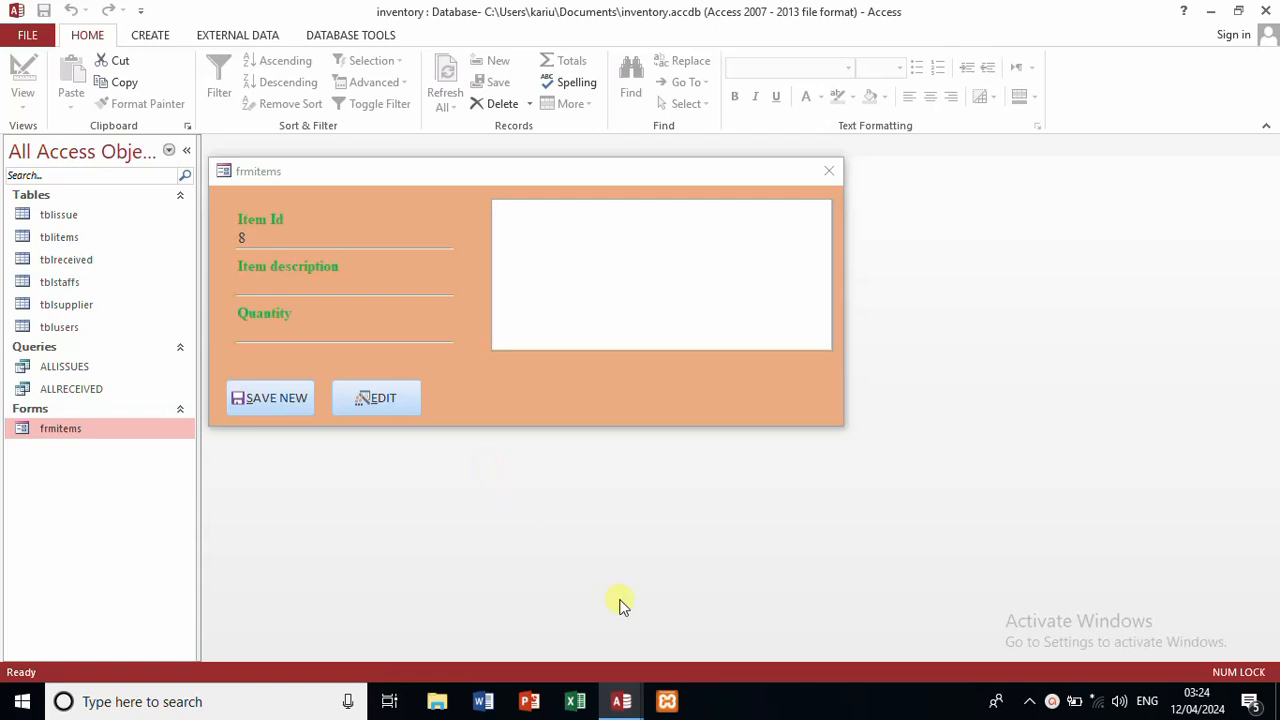
Step: Close the paused VBA editor and stop the debugger
click(626, 702)
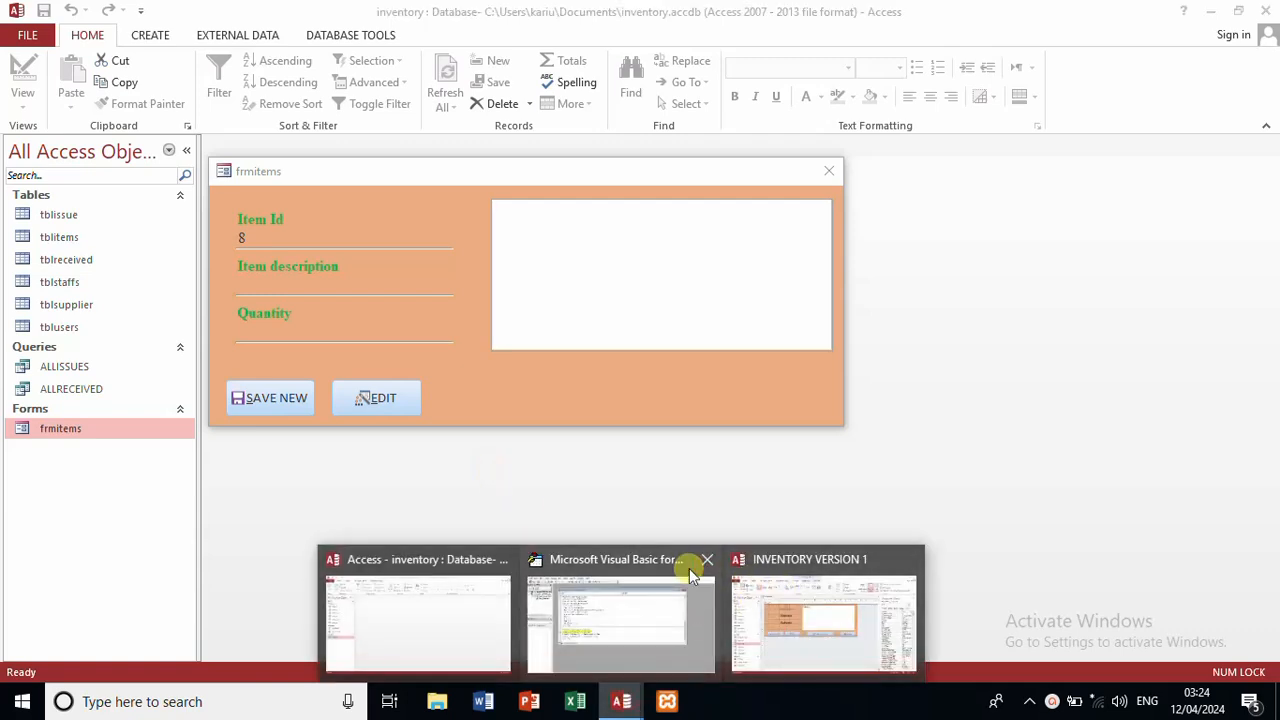
mouse_move(690, 560)
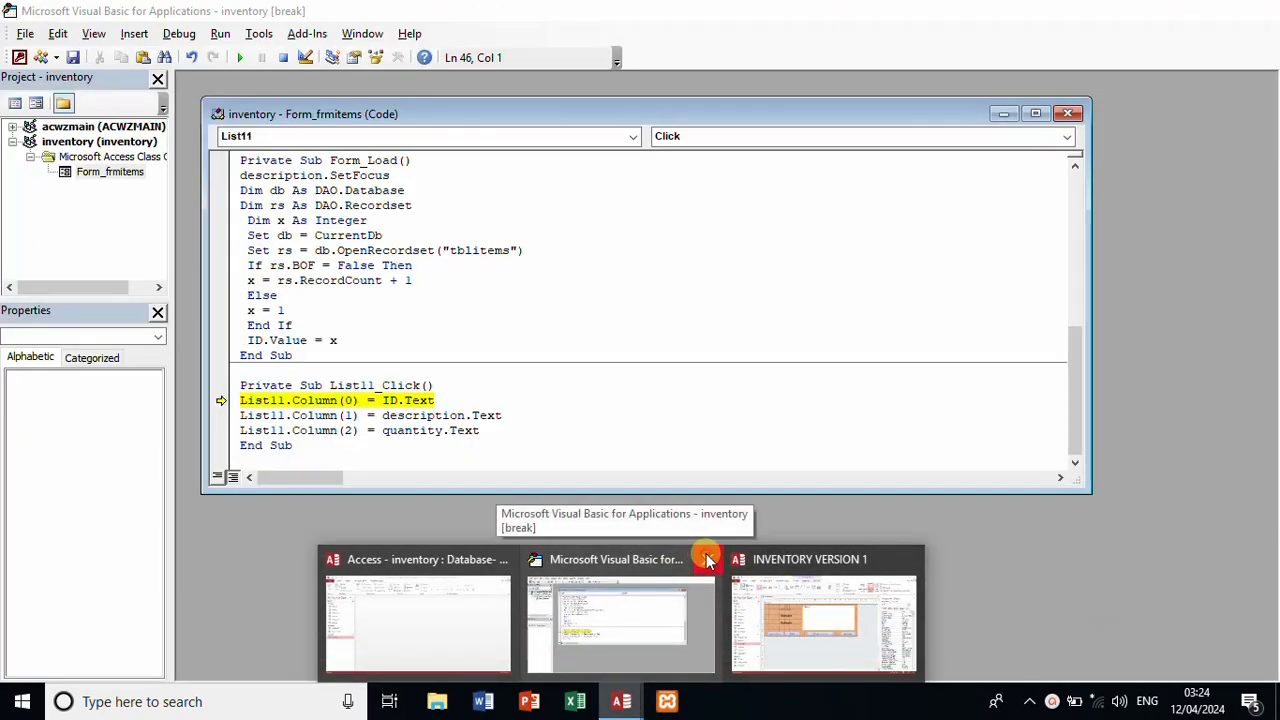
click(707, 560)
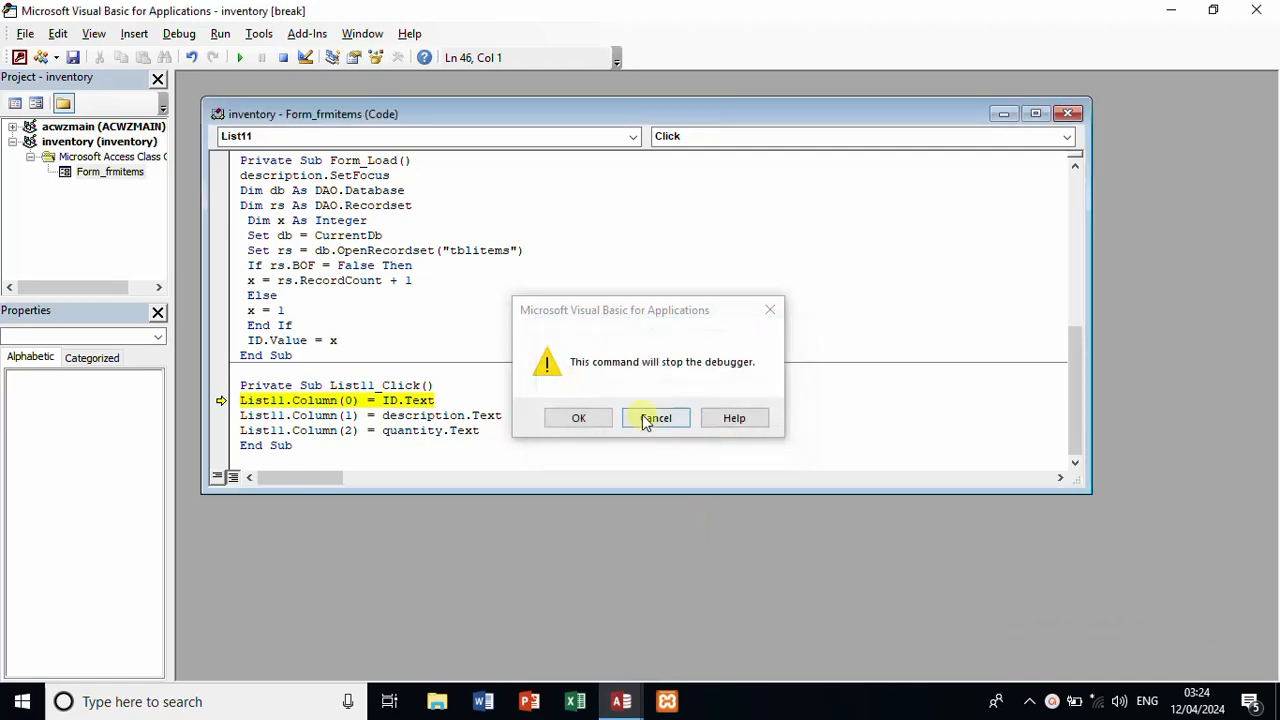
click(598, 437)
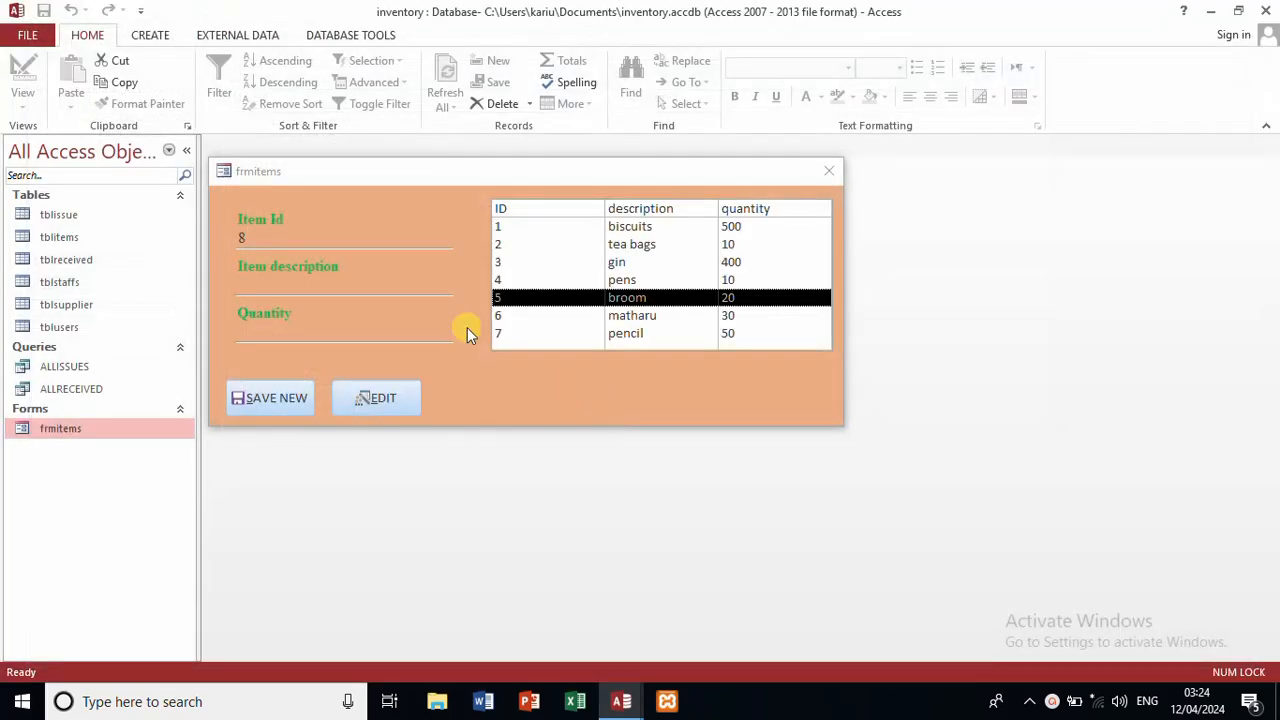
Step: Save the empty form entry as a record and switch frmitems to Design View
right_click(481, 378)
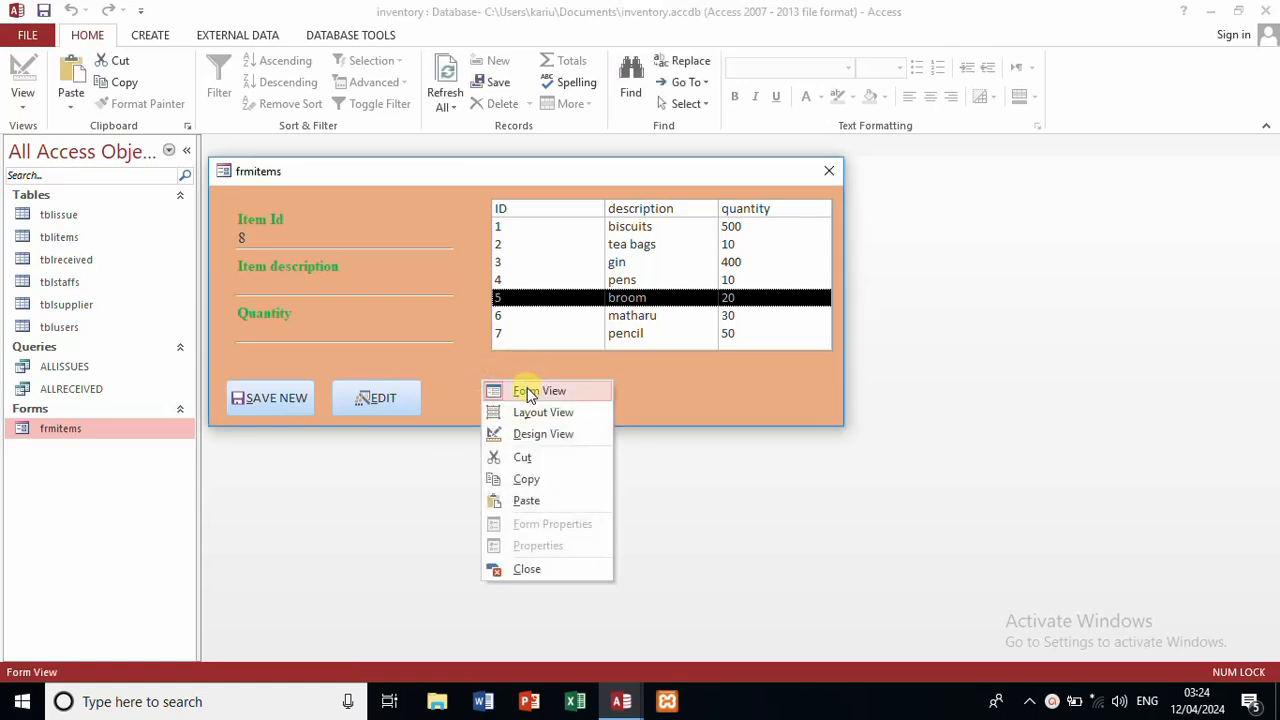
click(297, 399)
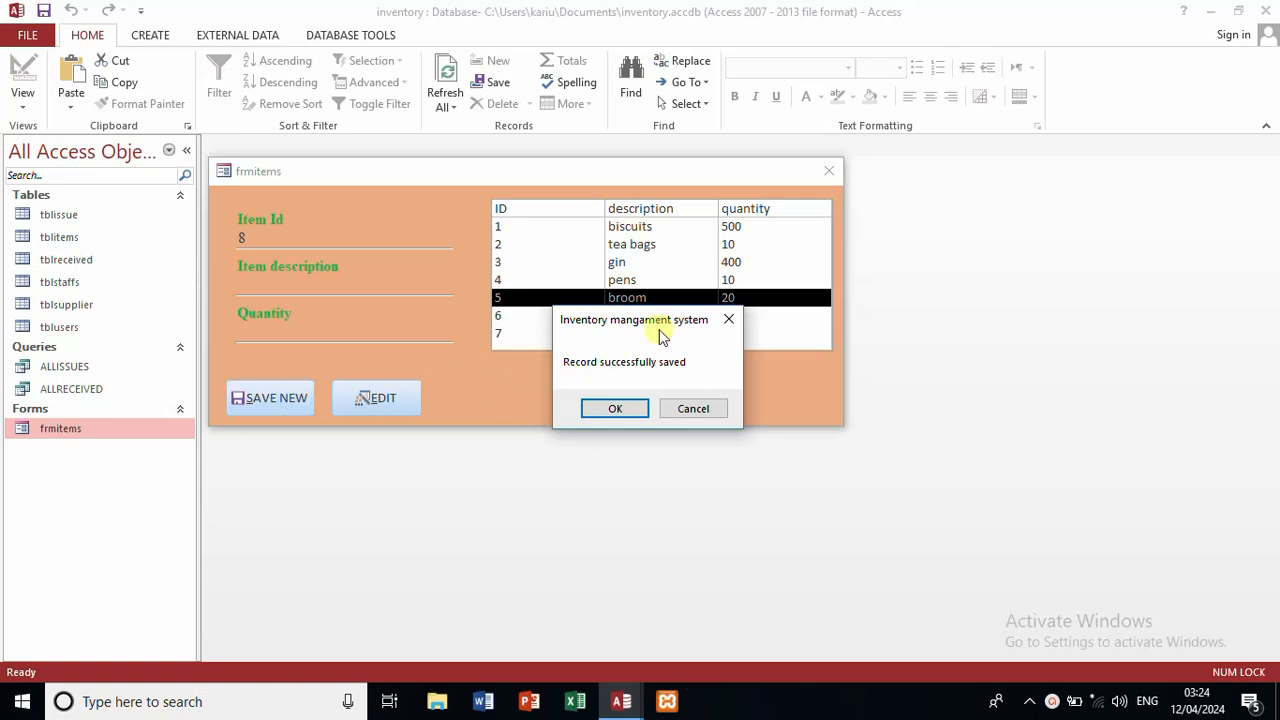
click(728, 319)
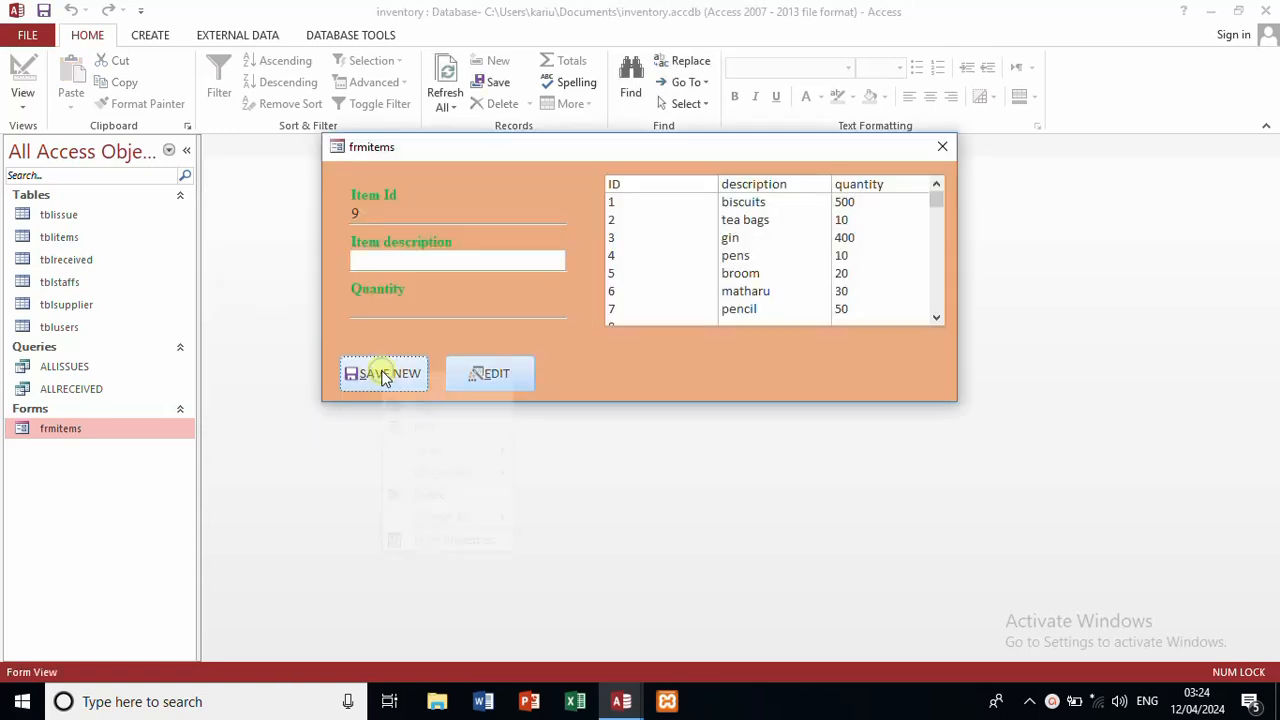
right_click(383, 375)
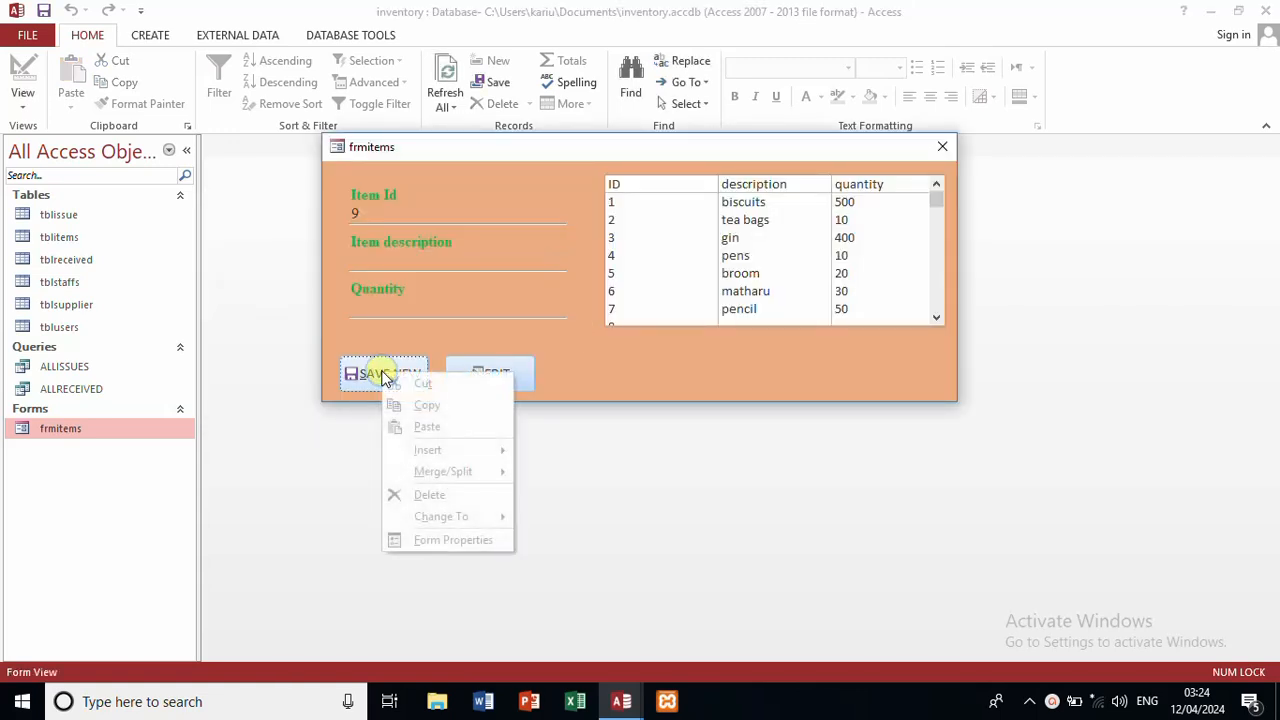
right_click(571, 347)
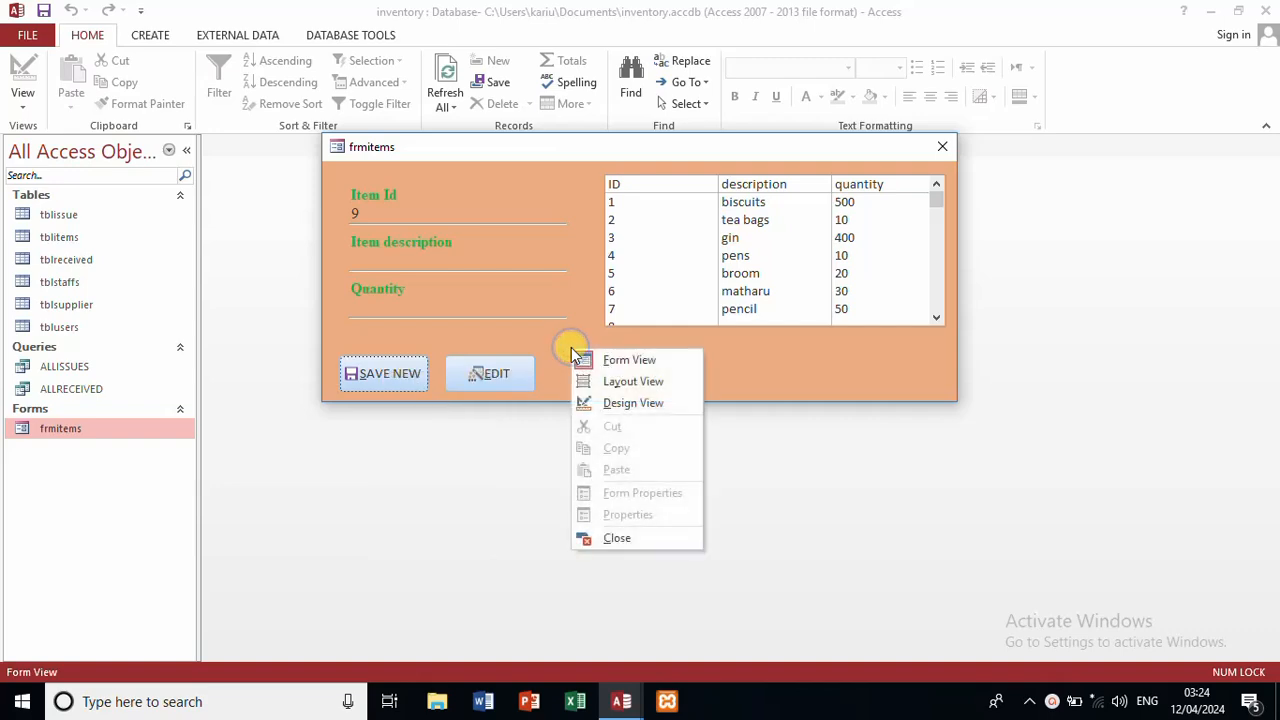
click(633, 403)
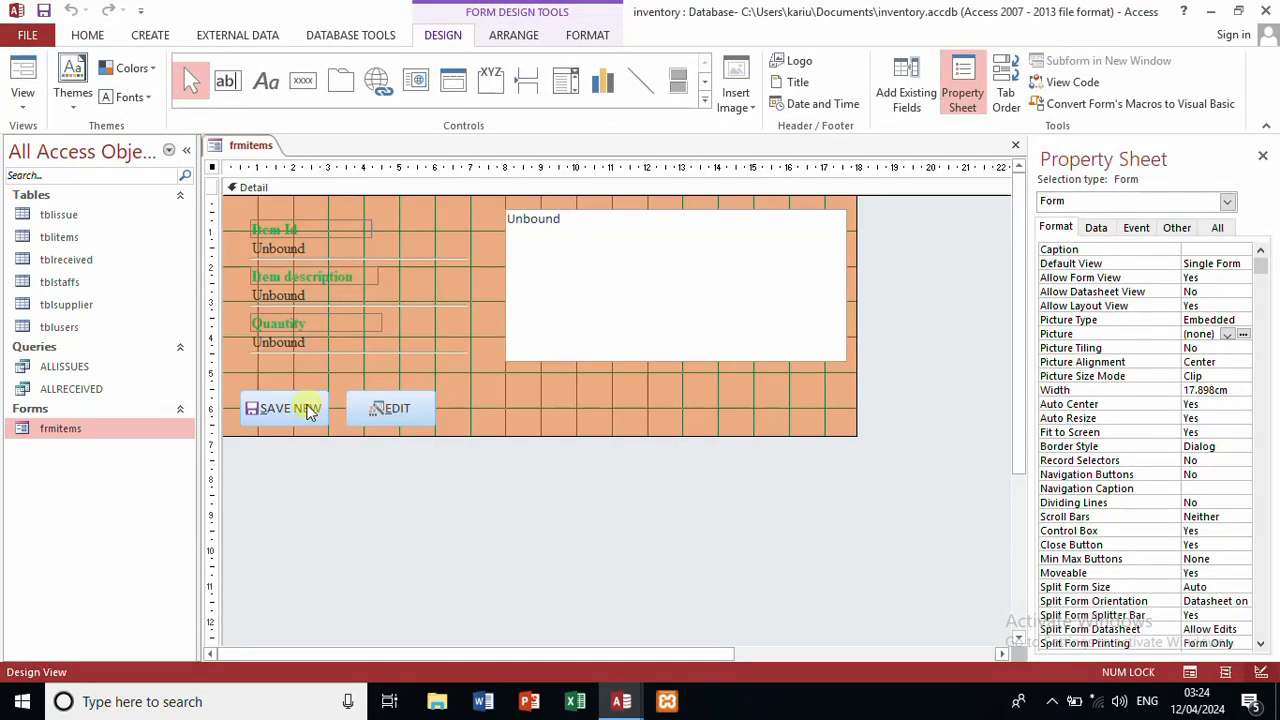
right_click(310, 412)
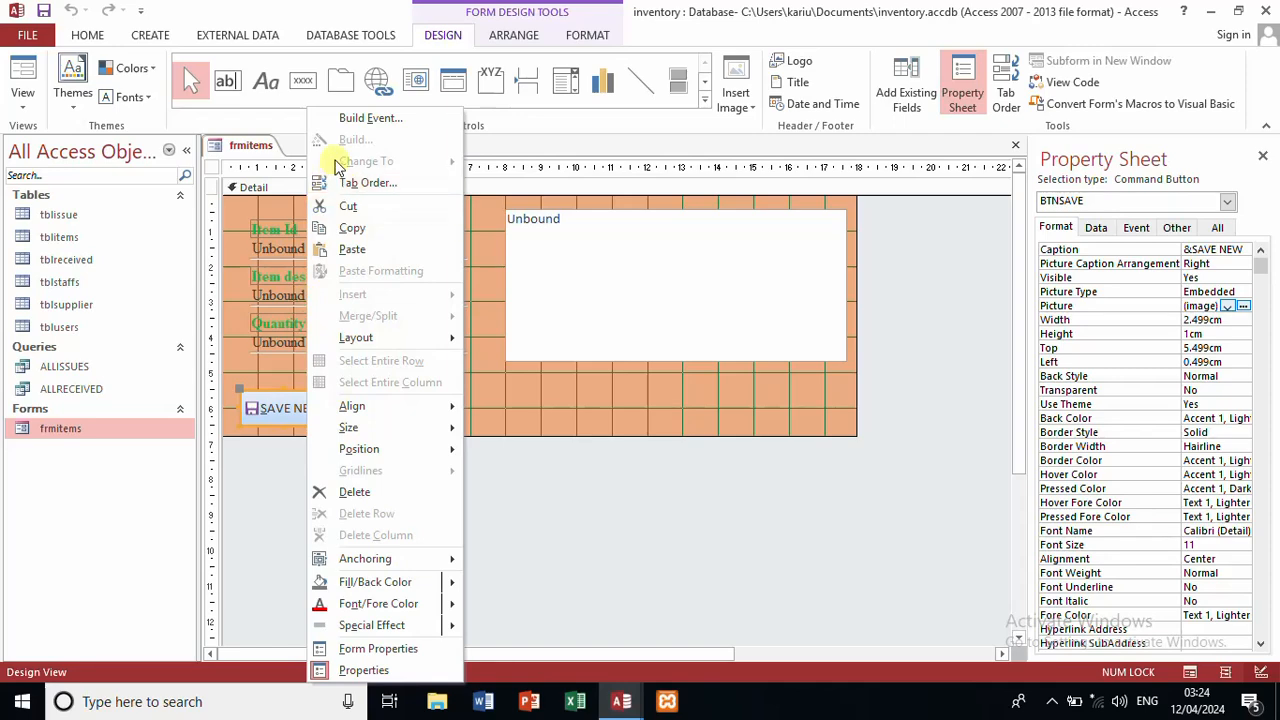
click(357, 119)
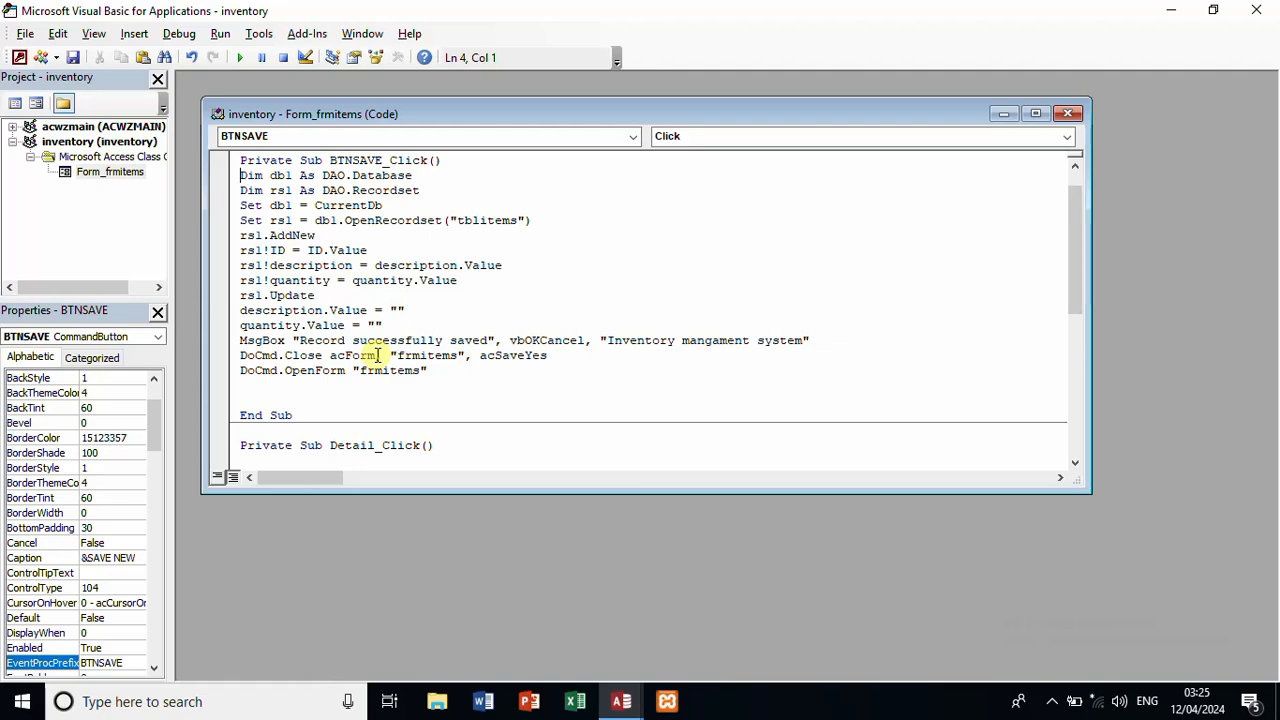
click(1068, 112)
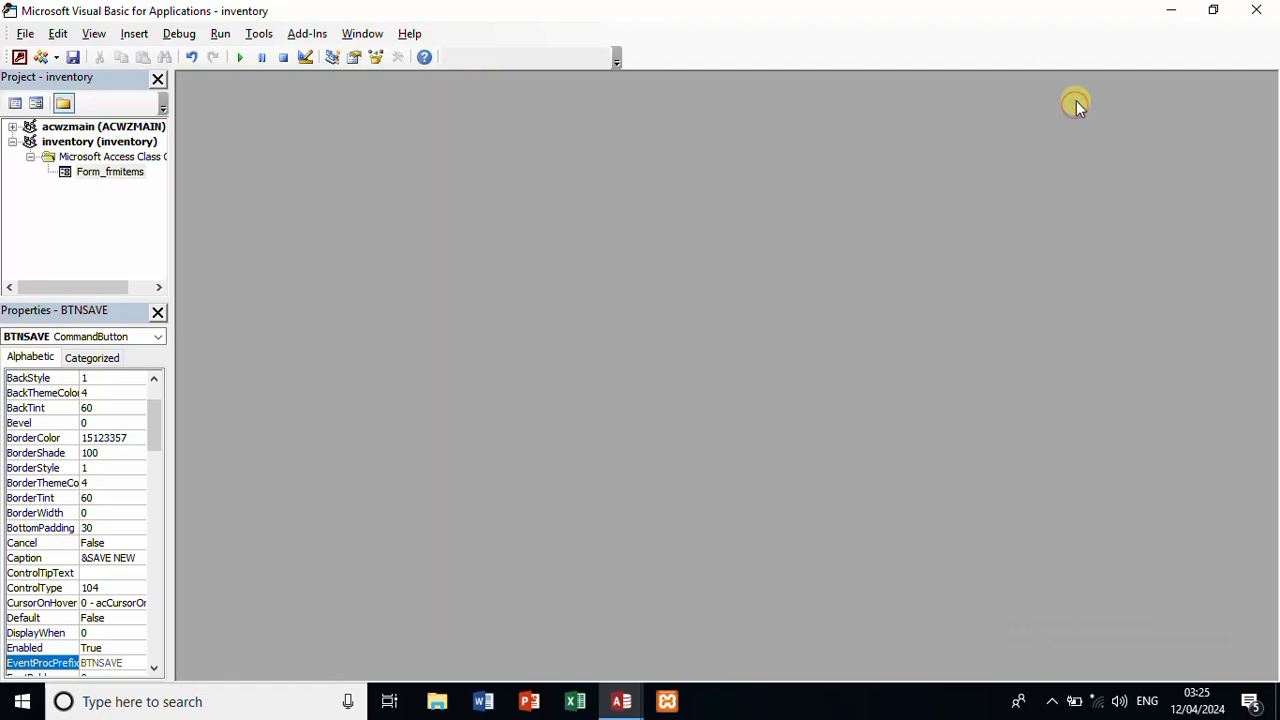
click(1256, 10)
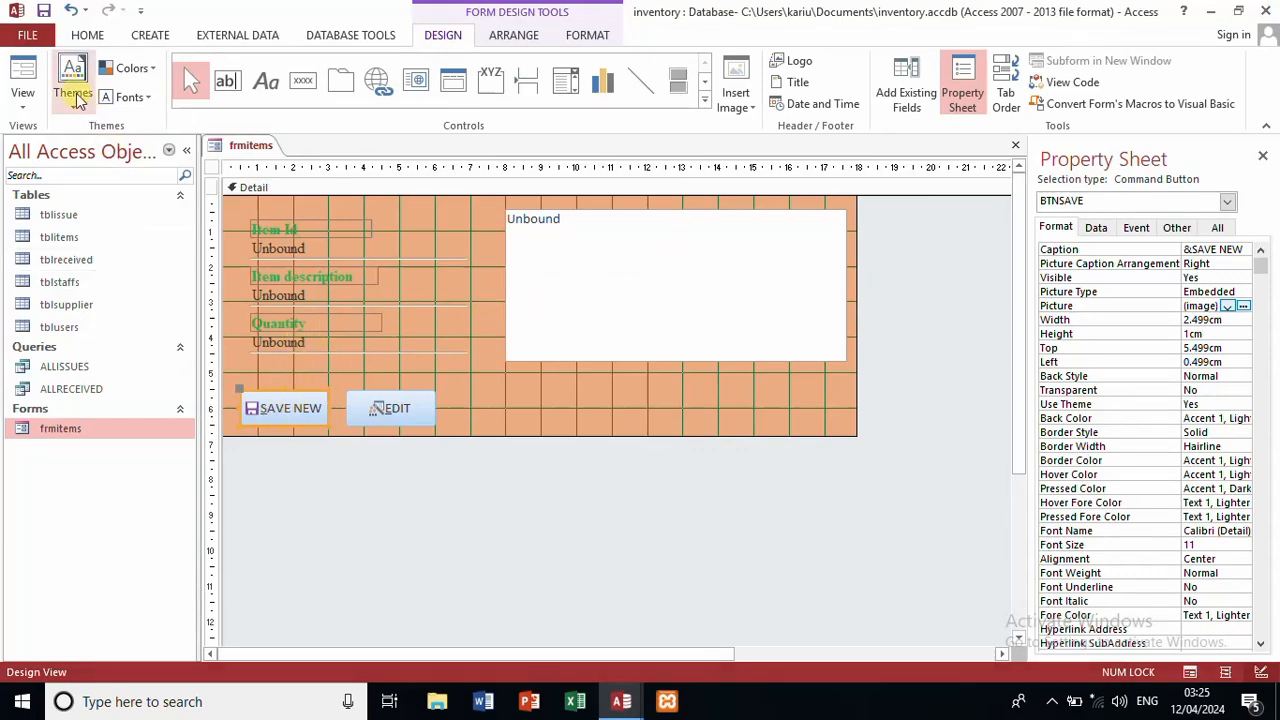
Step: Back in Form View, save a new item 'text' with quantity 20
click(22, 72)
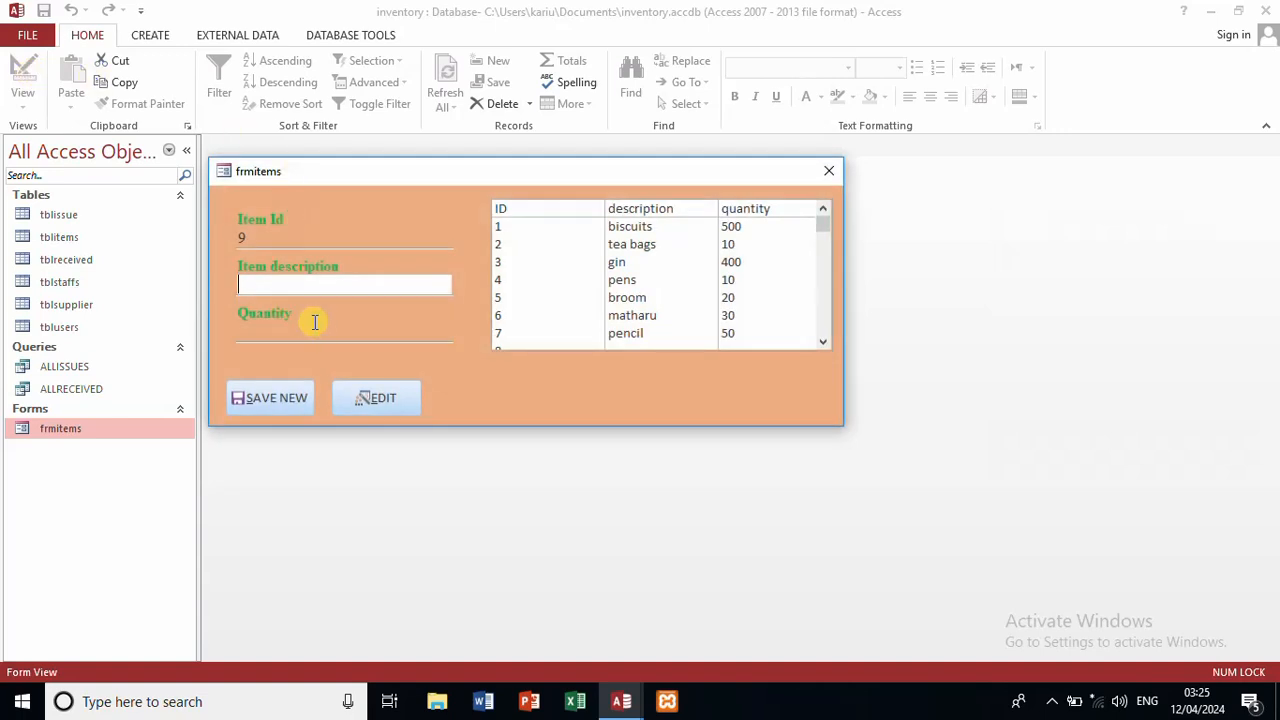
text(text)
key(Tab)
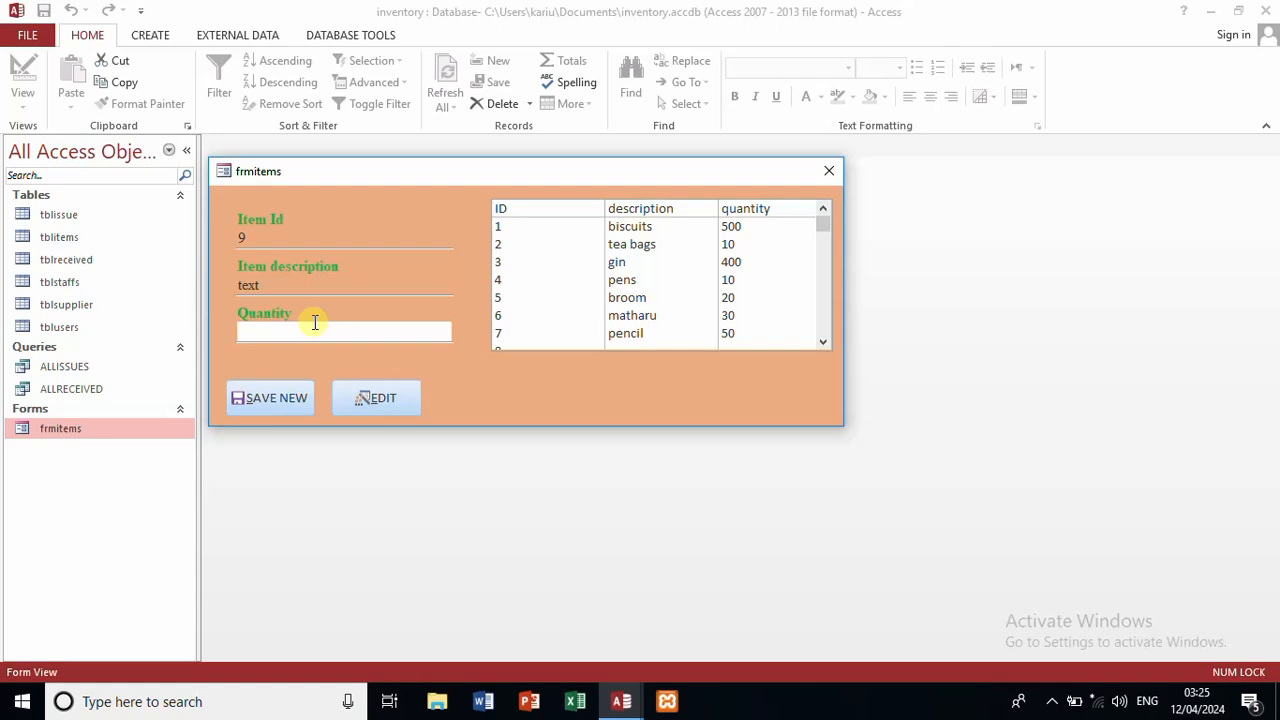
text(20)
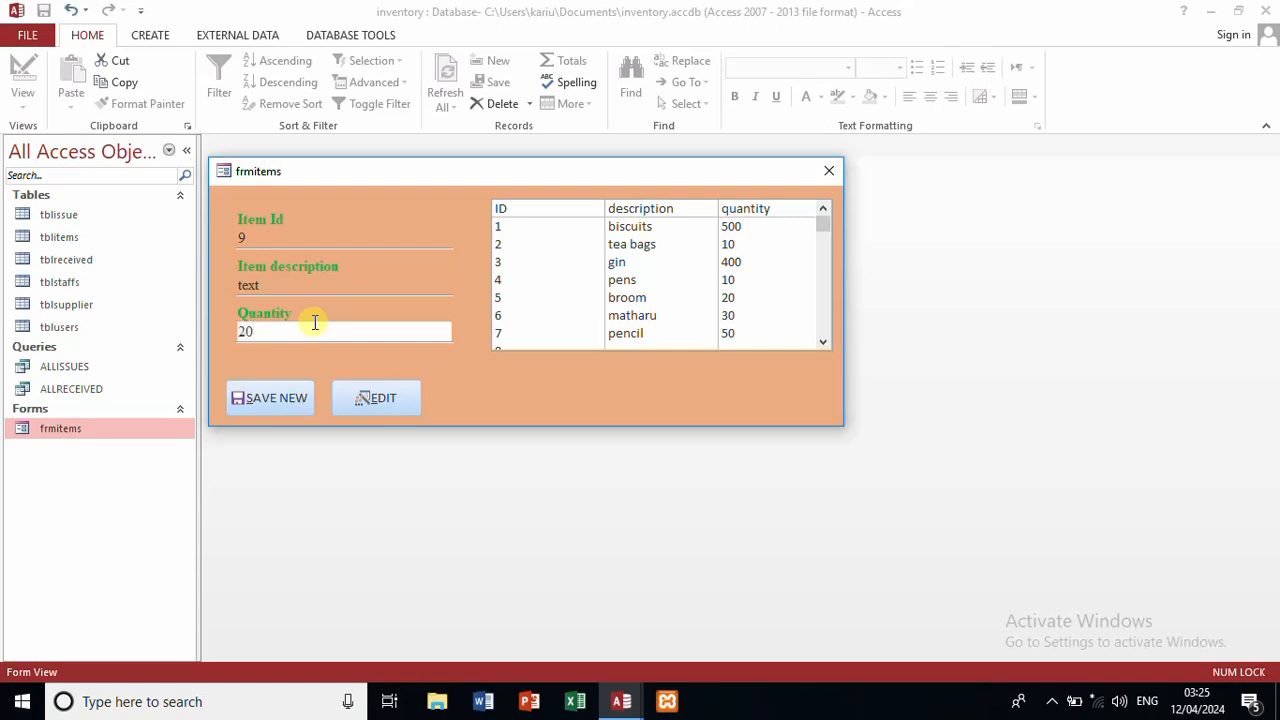
click(240, 410)
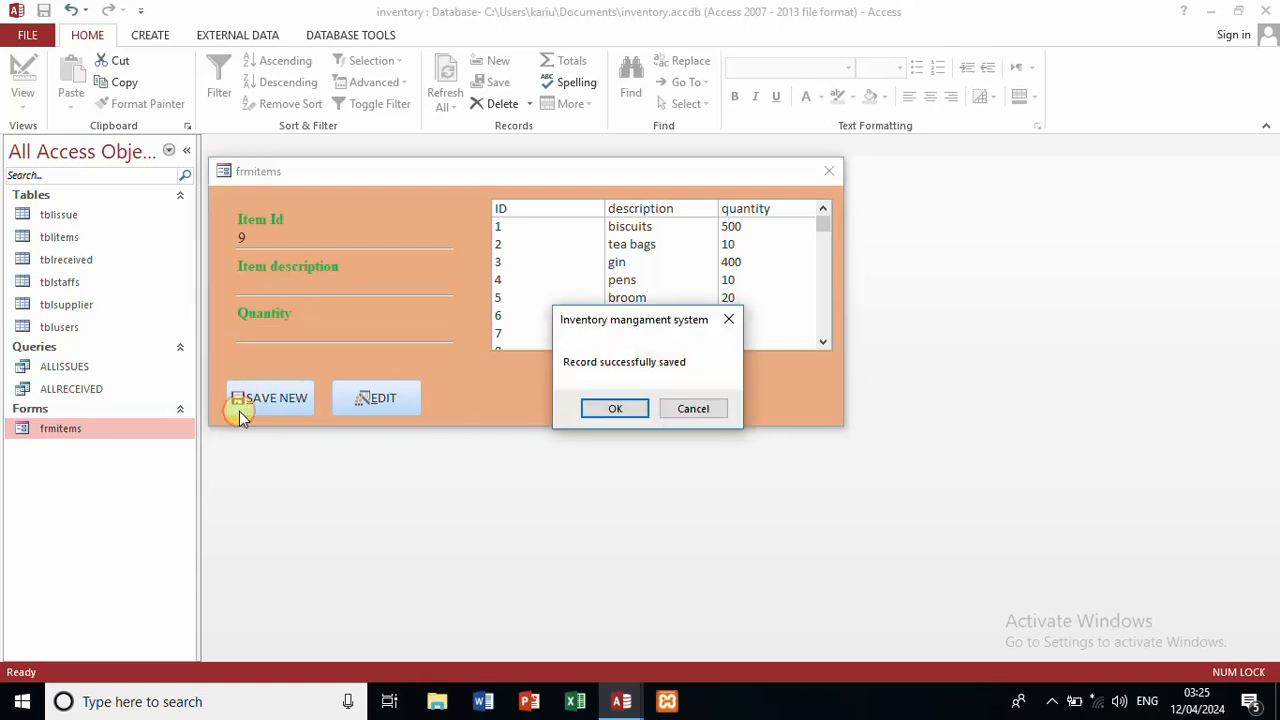
click(605, 404)
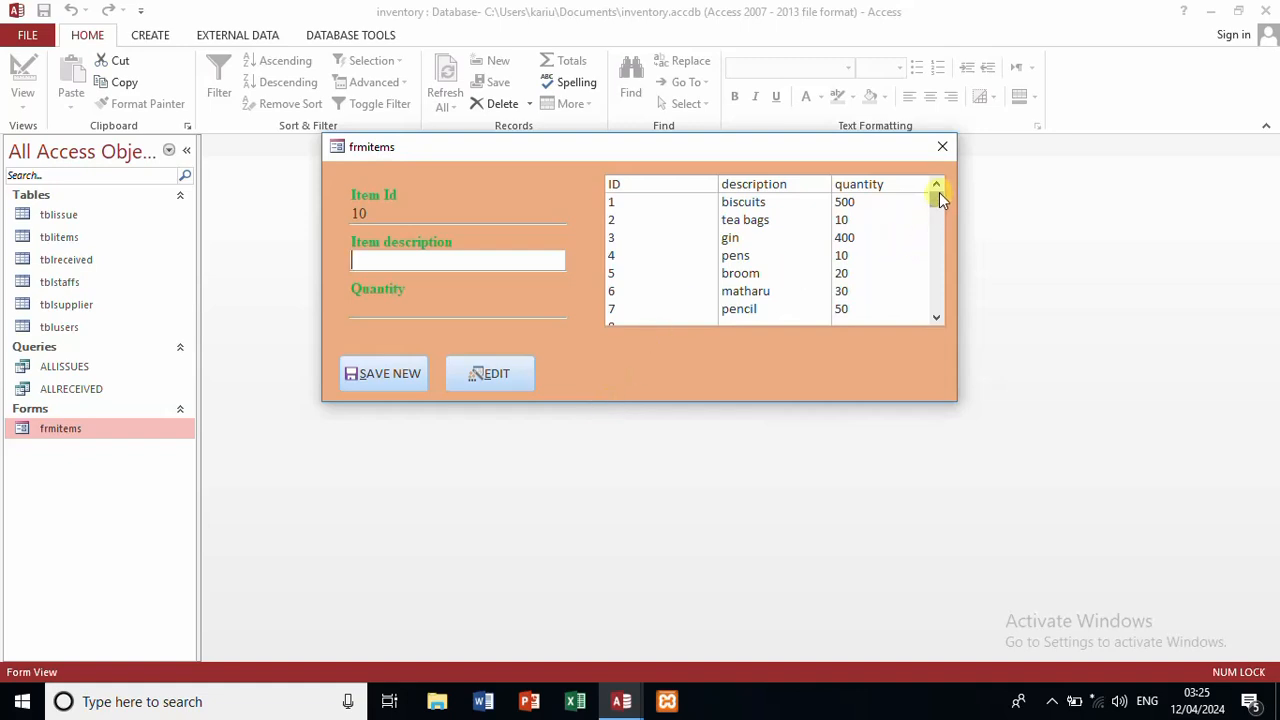
Step: Scroll the item list to the bottom and select item 9, text
drag(939, 193, 943, 221)
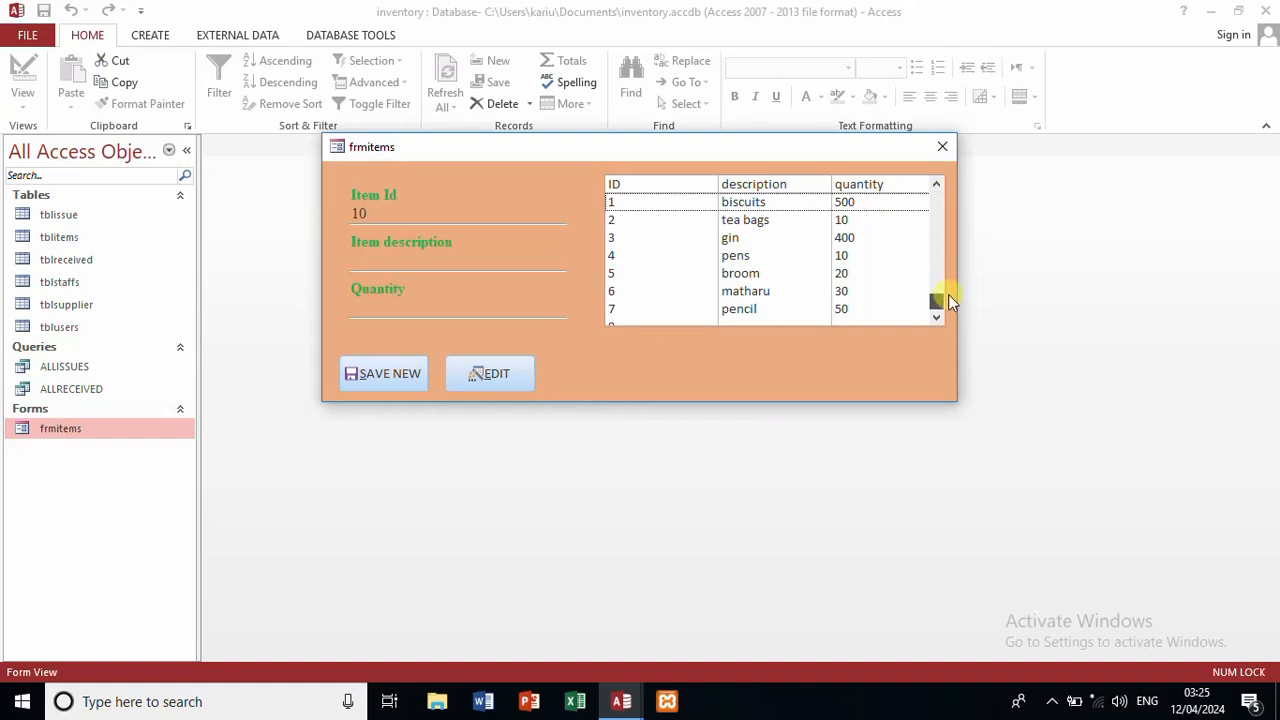
drag(948, 296, 948, 296)
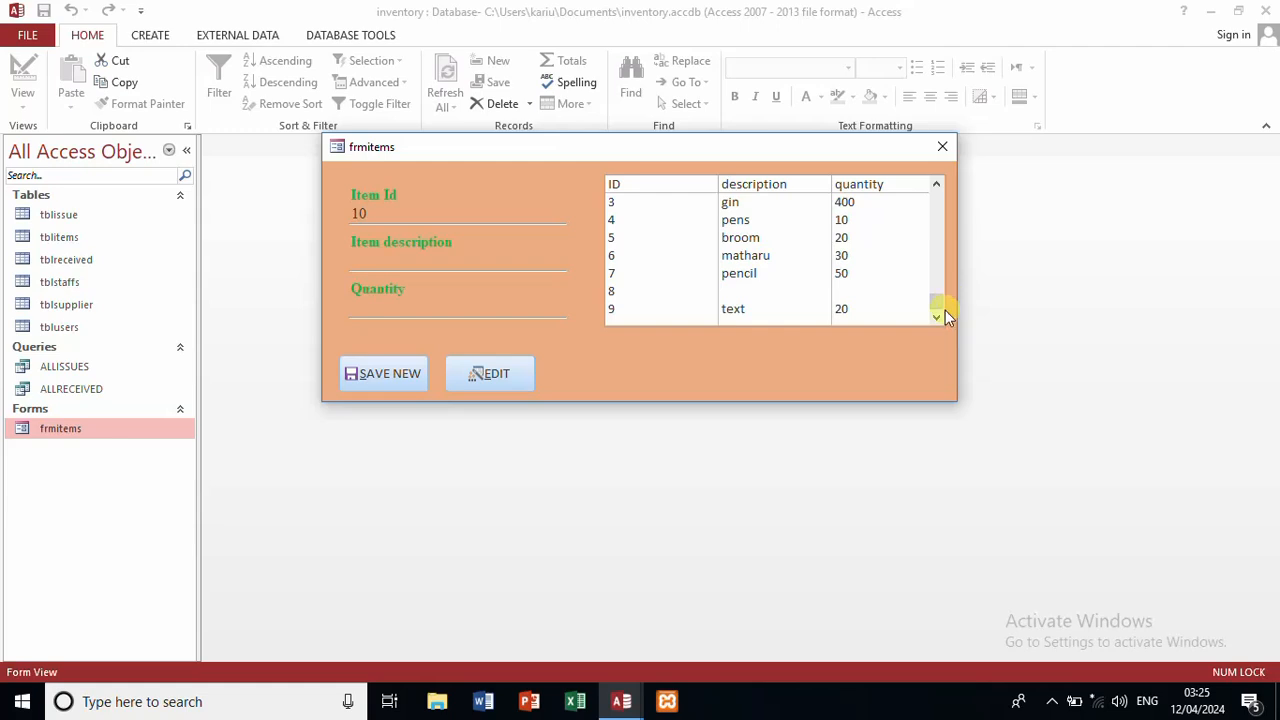
click(760, 311)
Step: Replace the old List11_Click code with ID.Value = List11.Column(0)
click(676, 334)
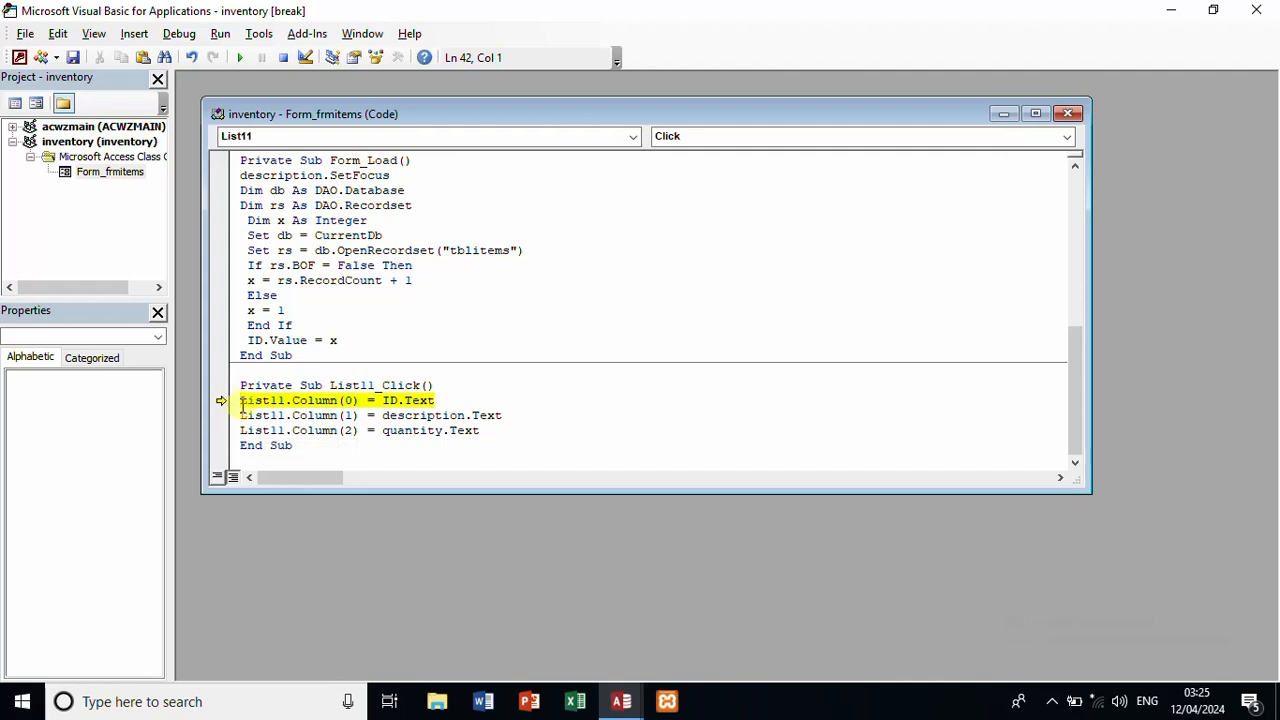
click(246, 414)
drag(240, 400, 498, 428)
key(Delete)
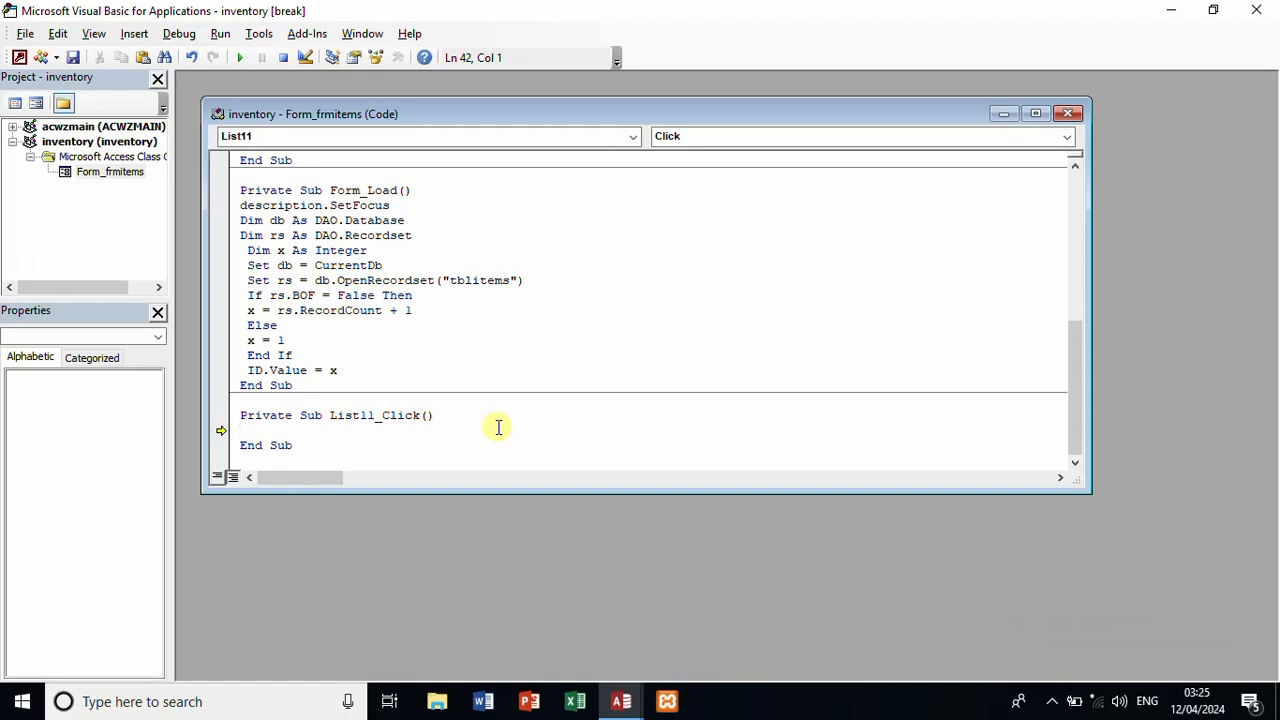
text(id.val)
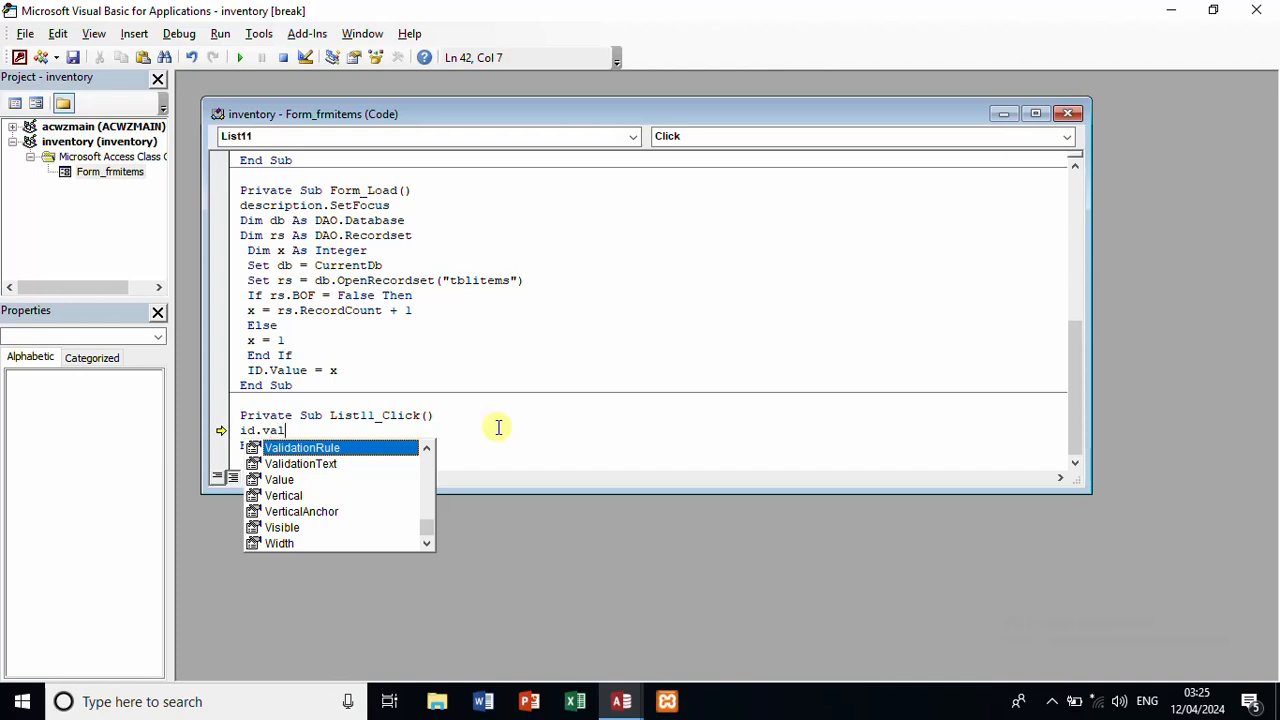
text(ue =lis)
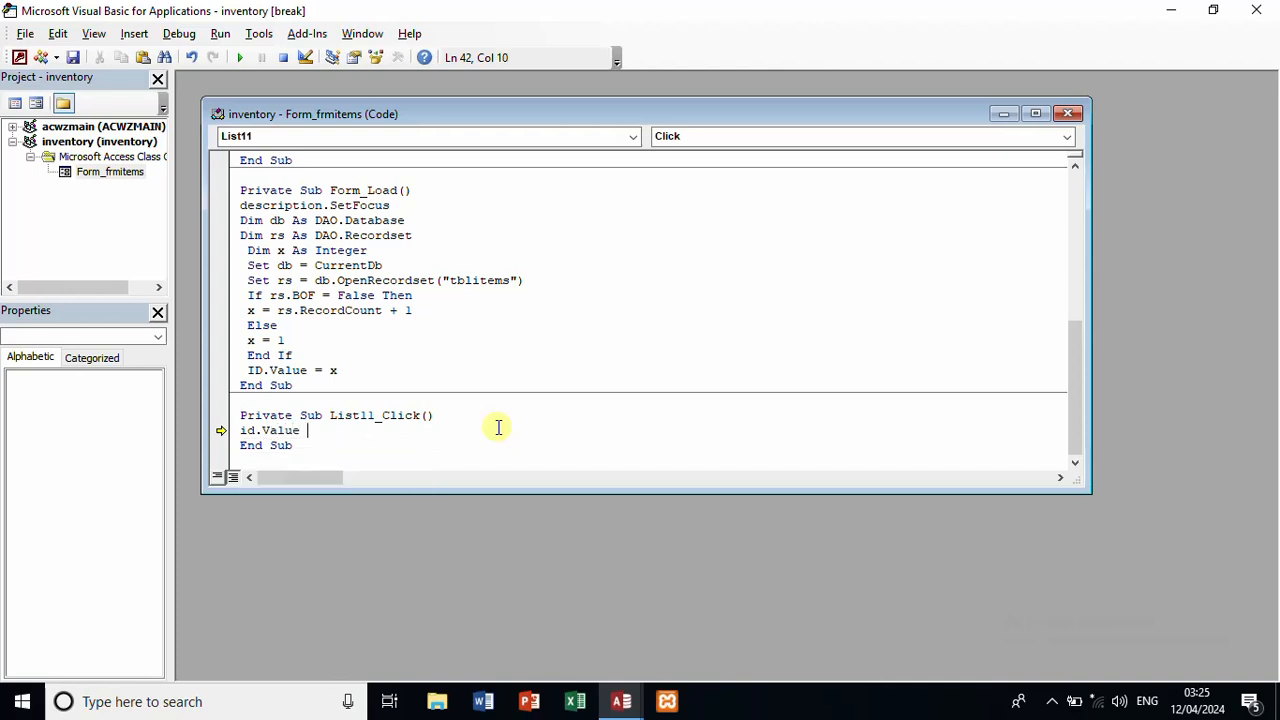
text(t11.co)
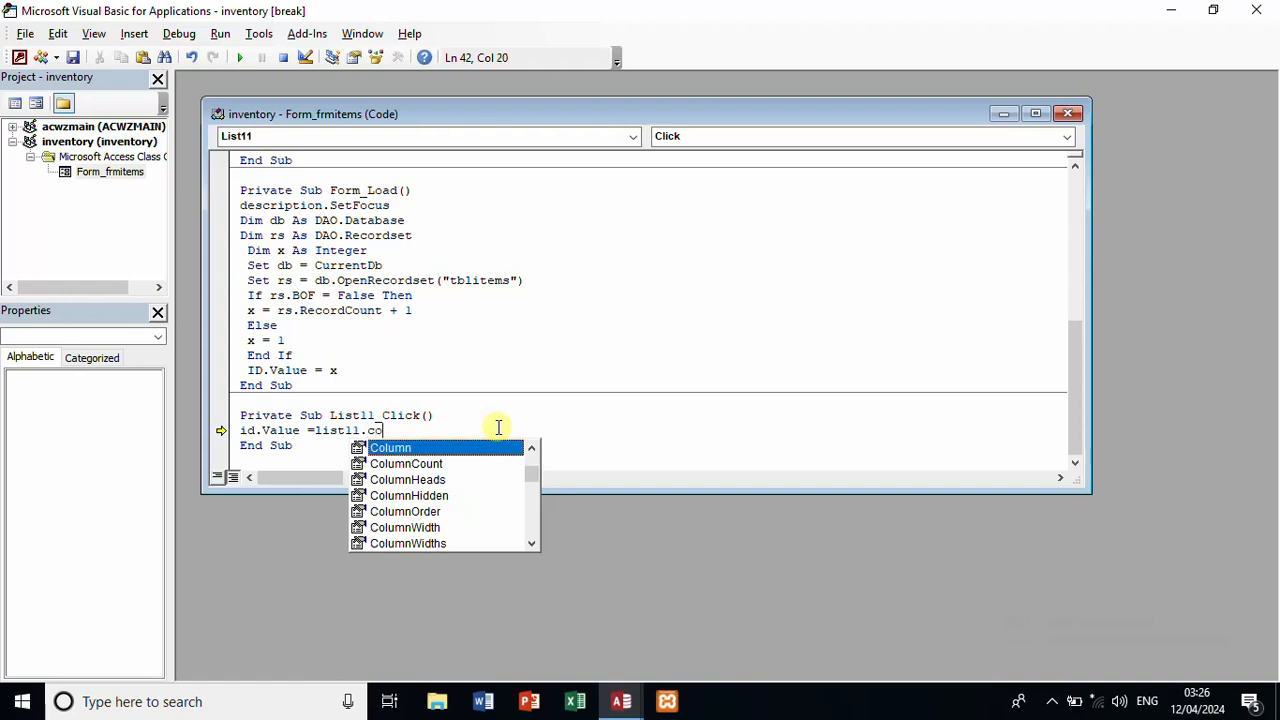
text(lumn()
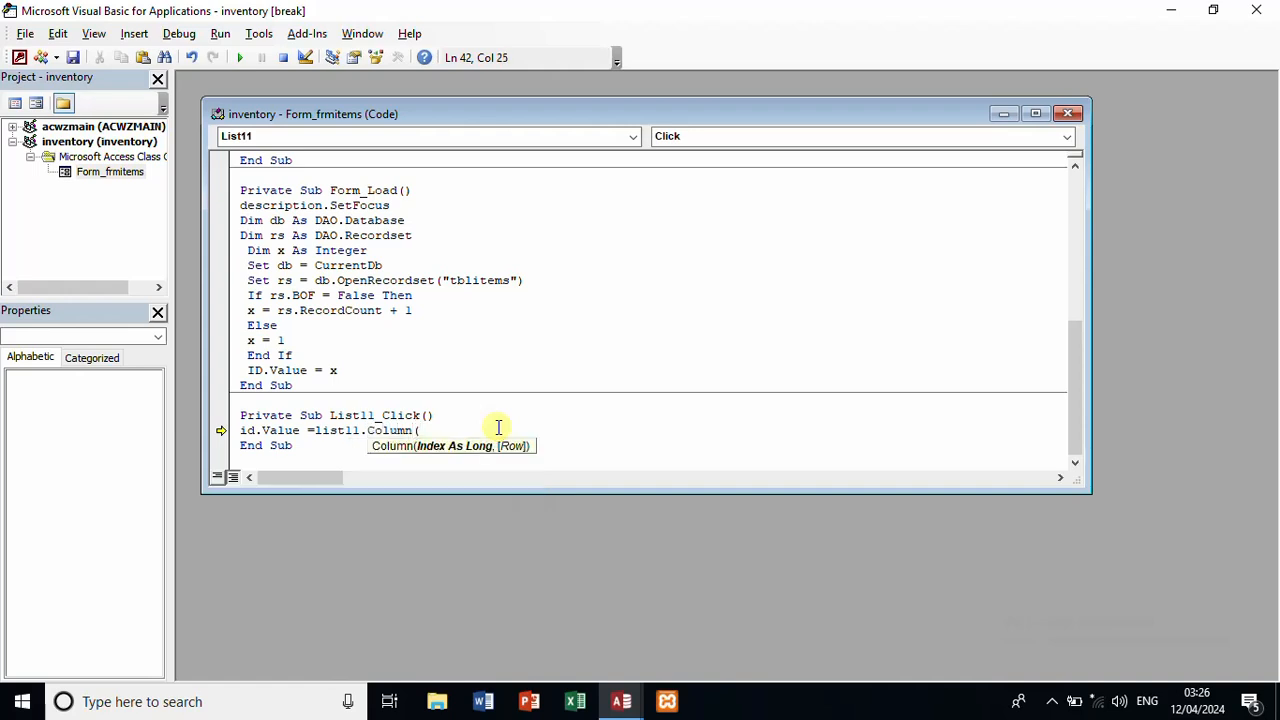
text(o)
key(BackSpace)
text(0))
key(Return)
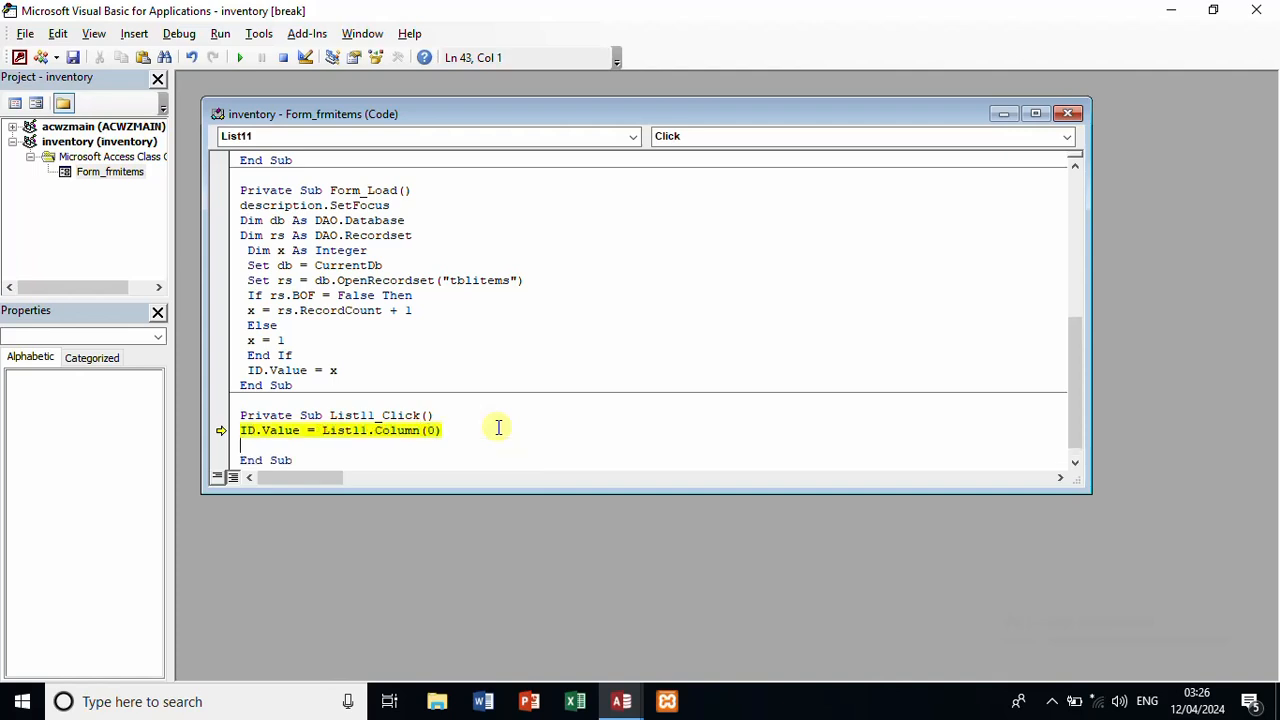
Step: Add description.Value = List11.Column(1) and quantity.Value = List11.Column(2) lines below it
text(description.)
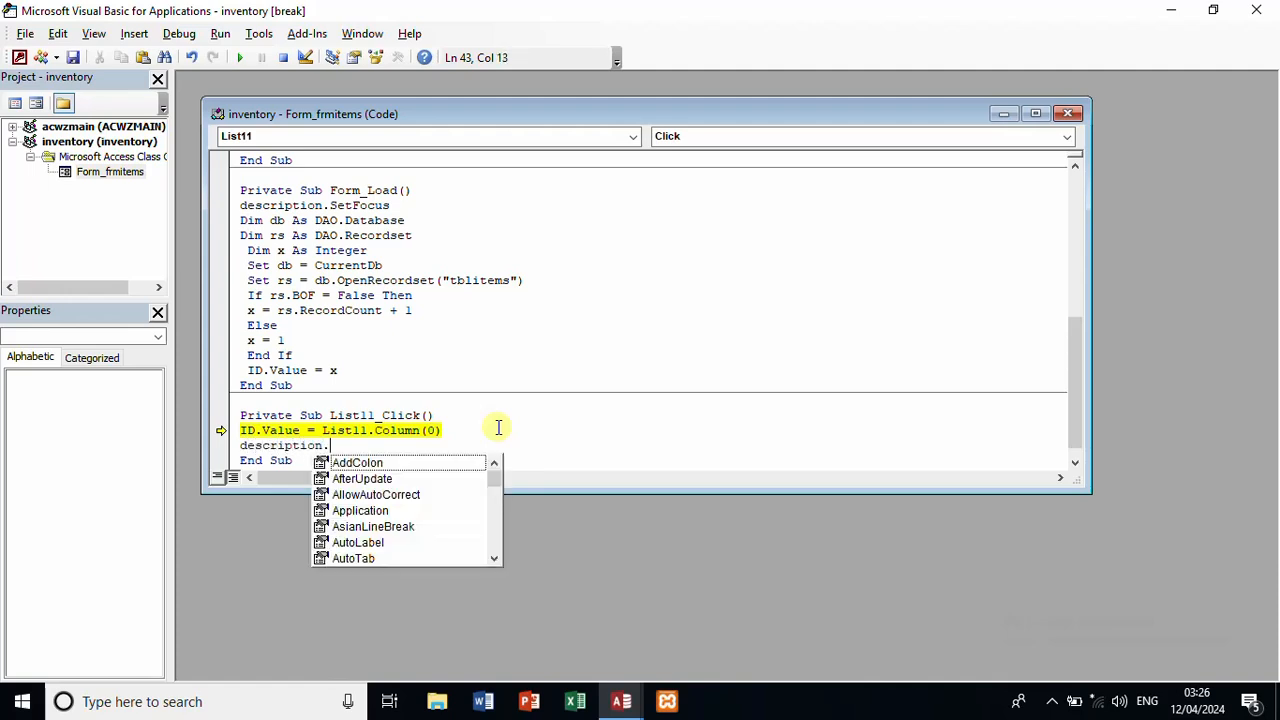
text(valu)
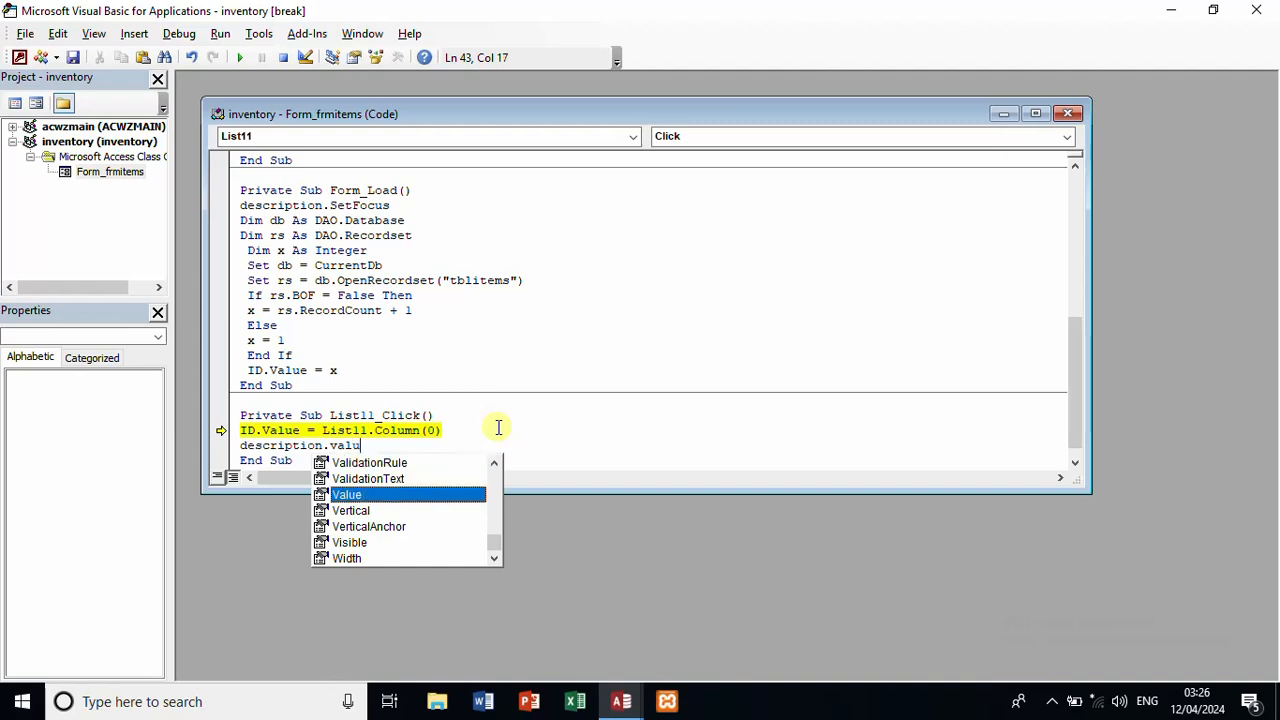
text(e=)
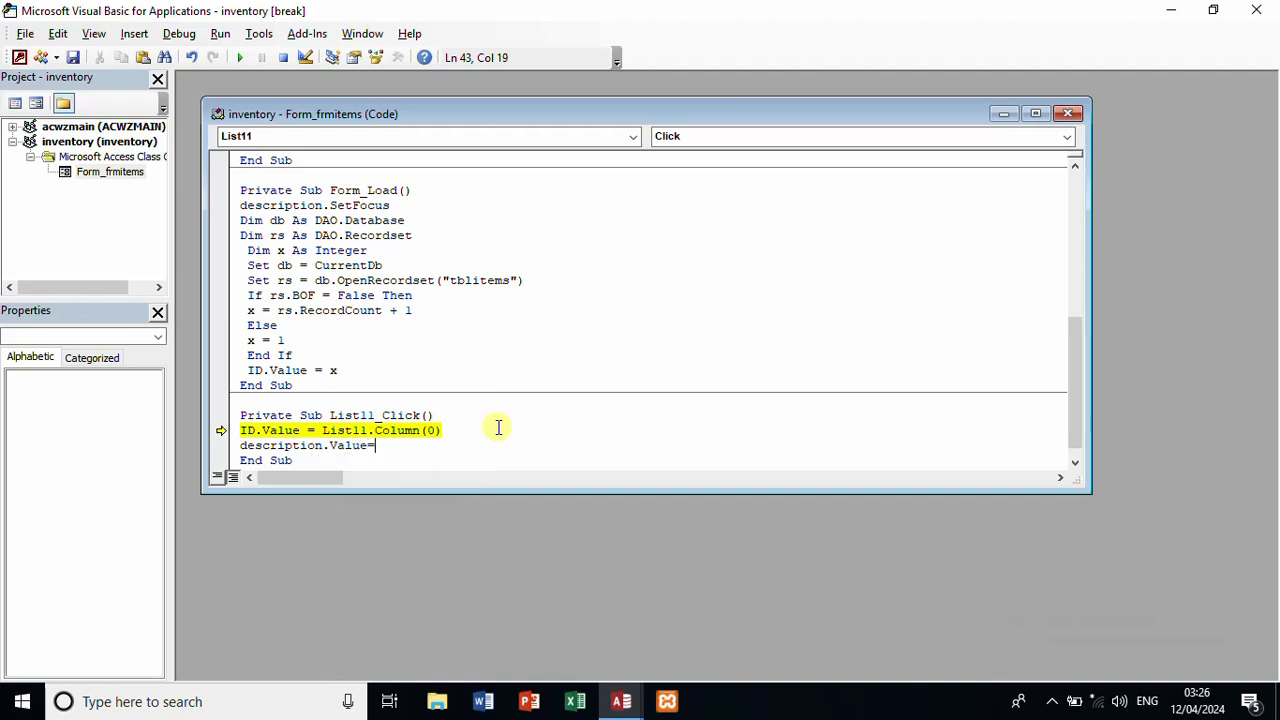
text(list11.co)
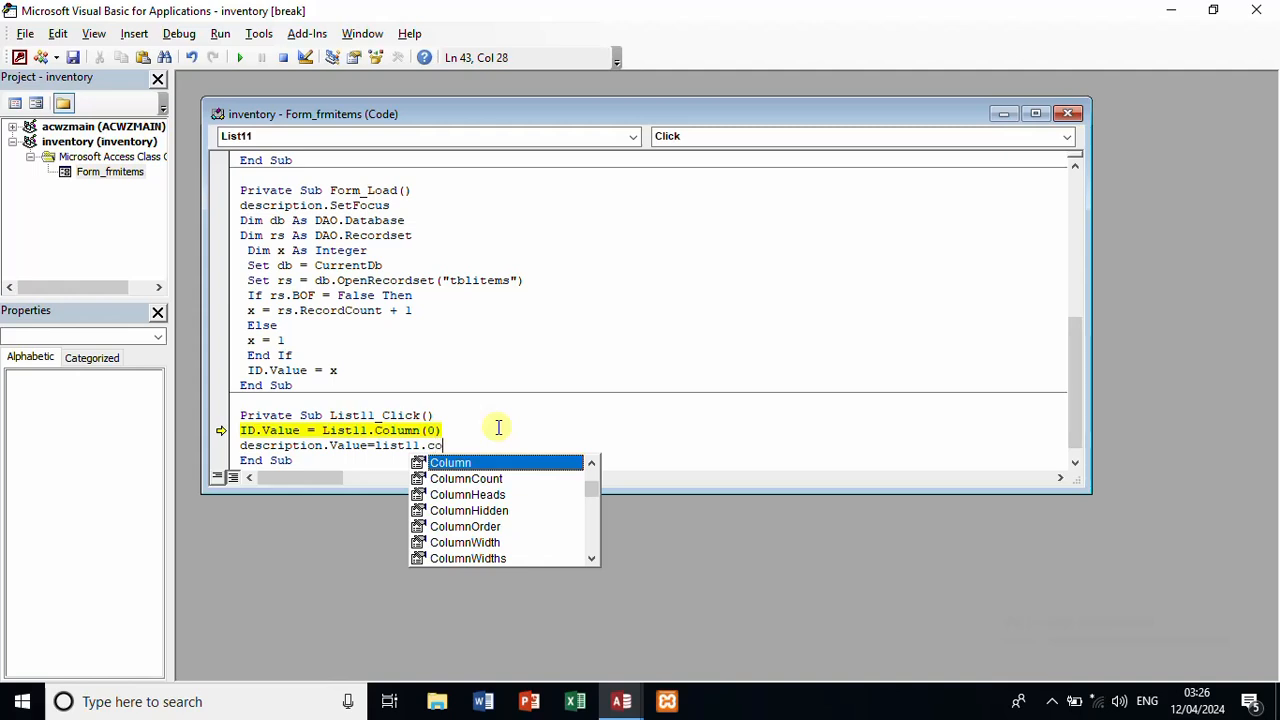
text(lumn)
key(BackSpace)
text(n.va)
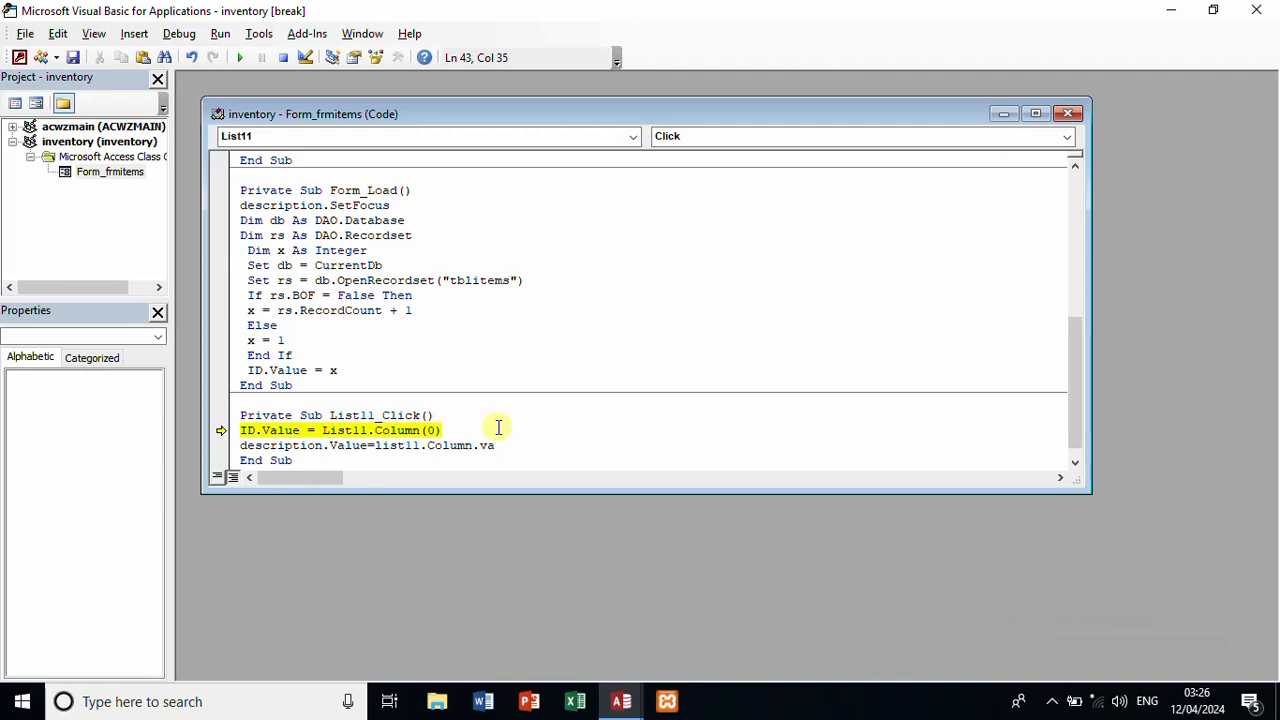
key(BackSpace)
key(BackSpace)
key(BackSpace)
text((1)
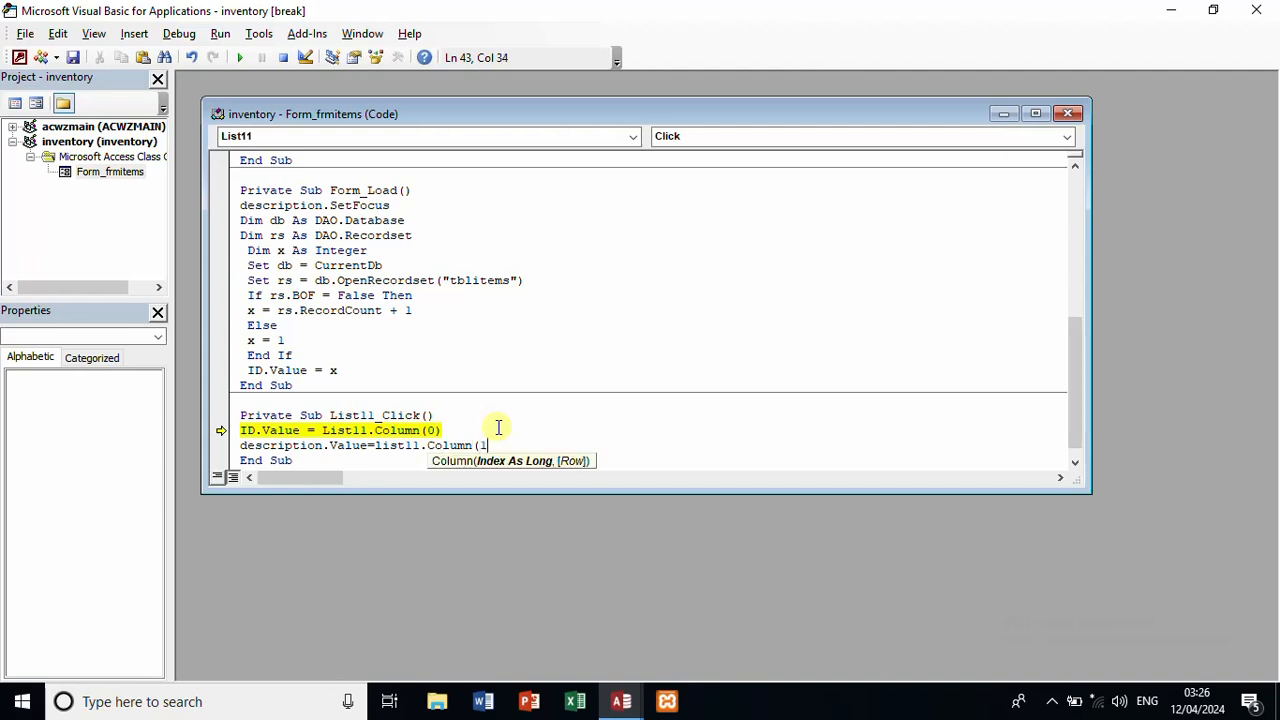
text())
key(Return)
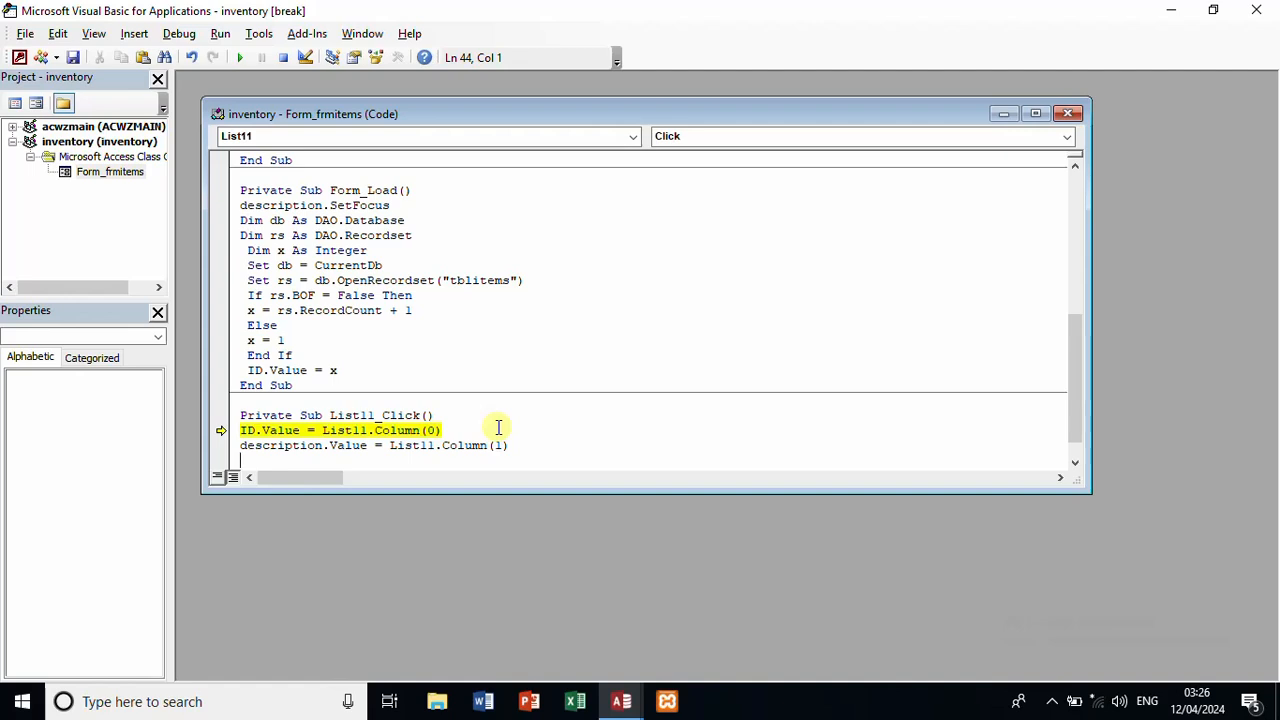
text(quantity.value)
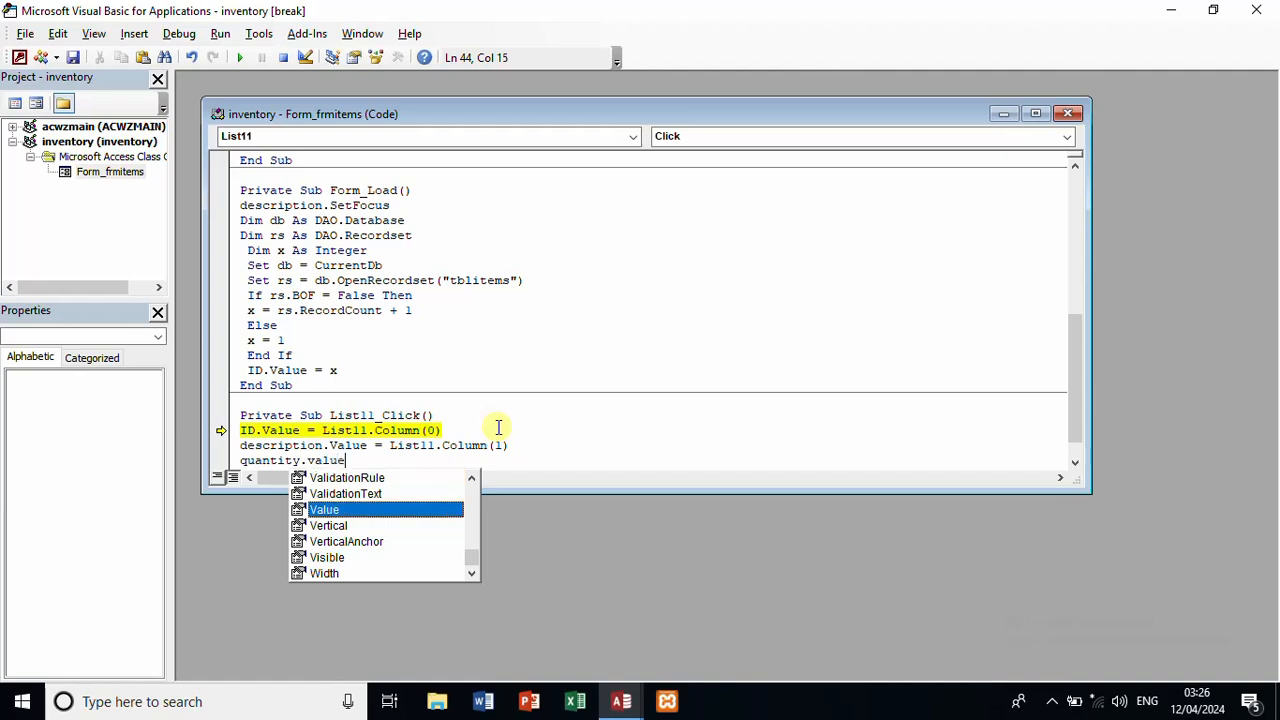
text(=)
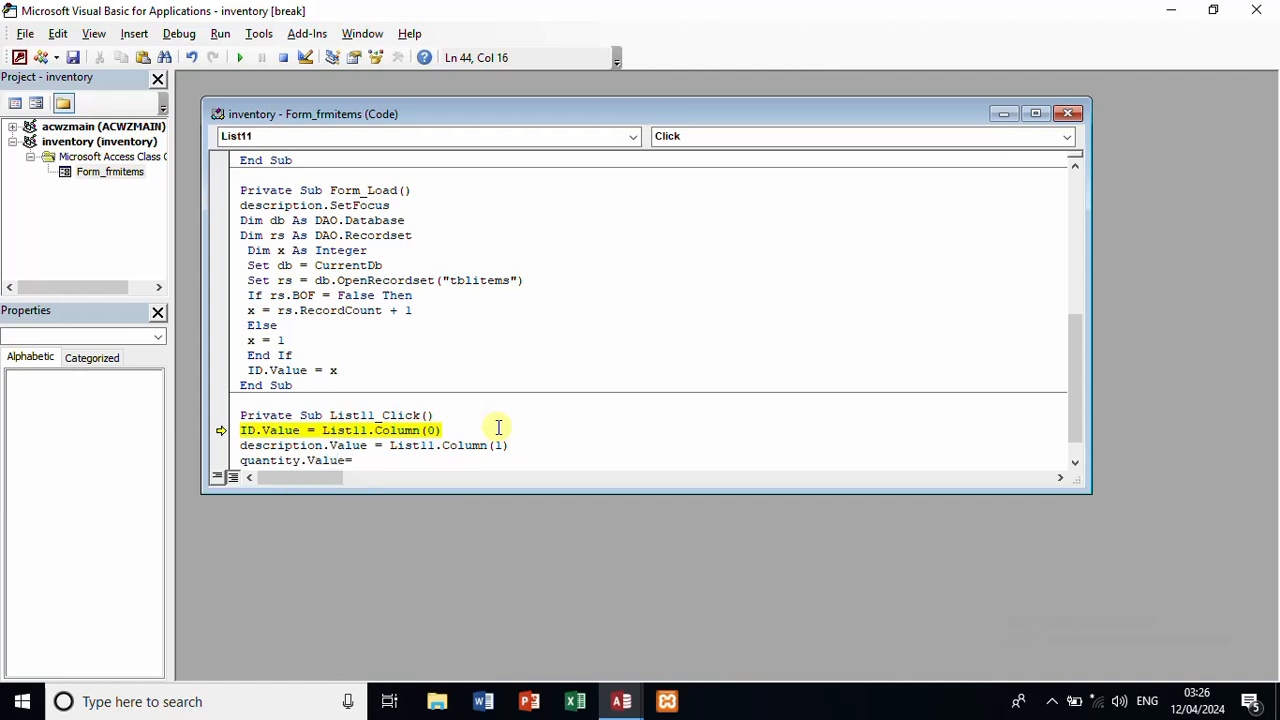
text(list11.colum)
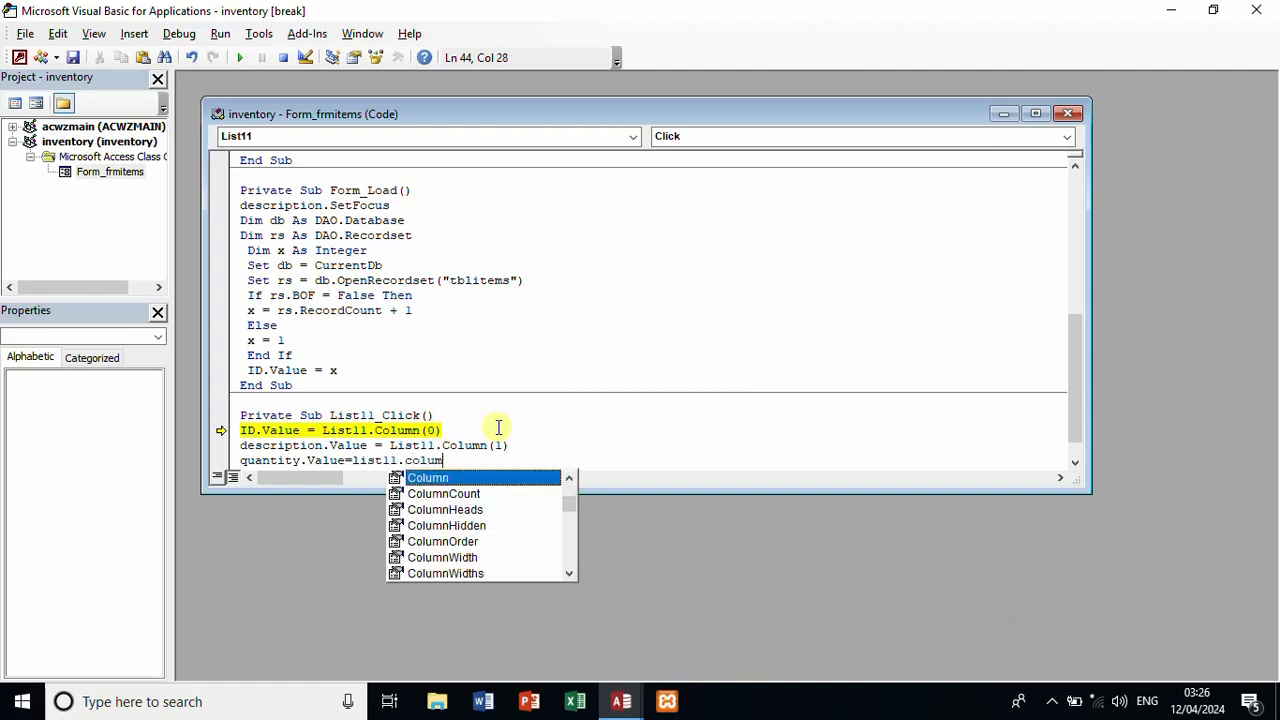
text(n(2))
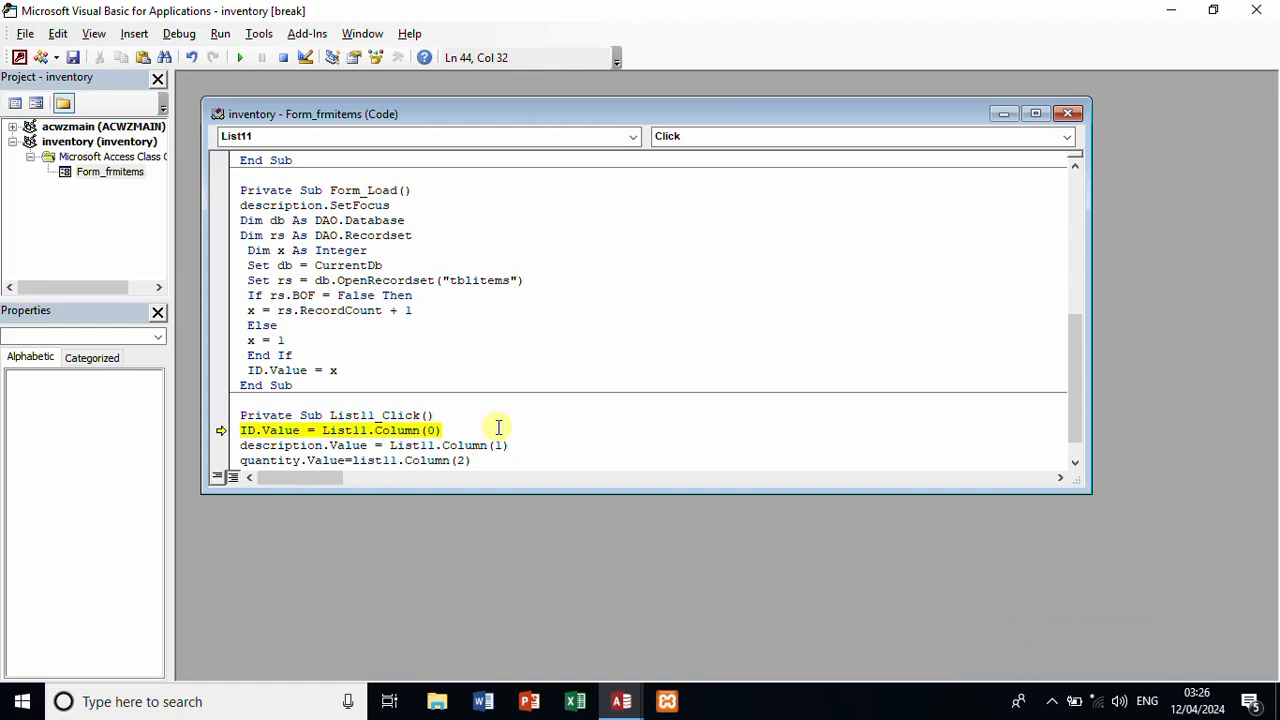
click(498, 428)
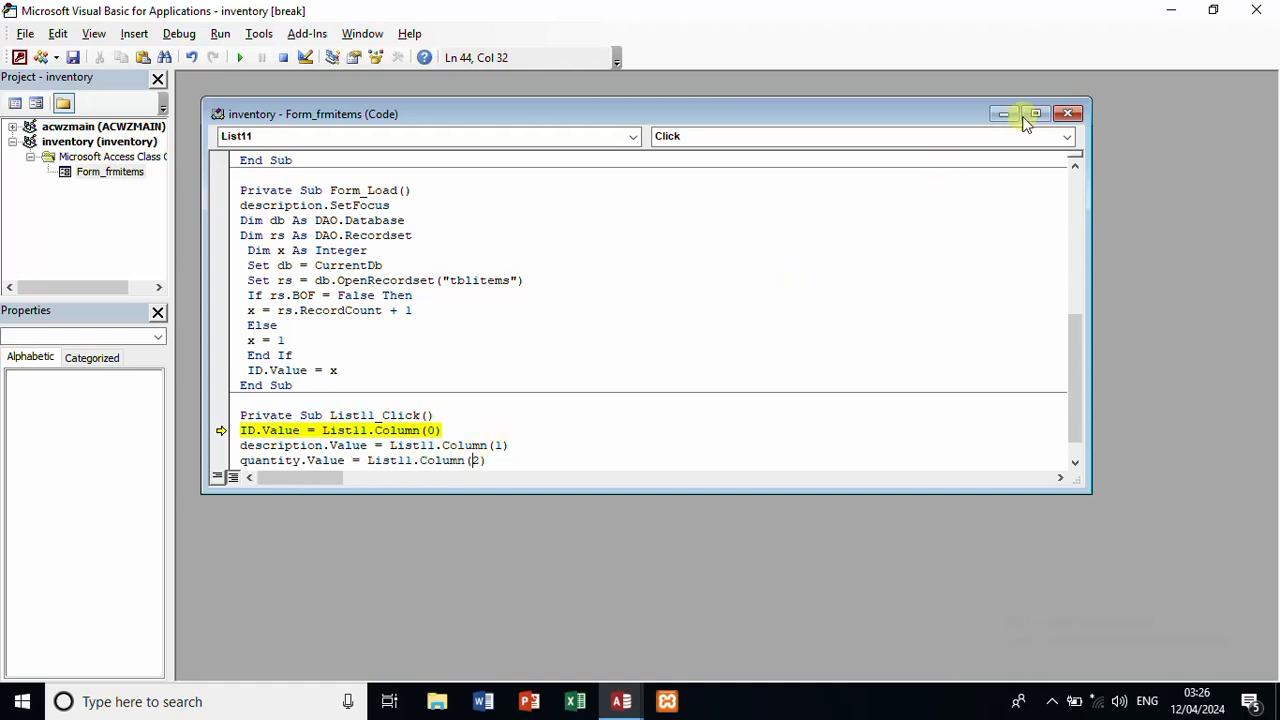
Step: Close the VBA editor and stop the debugger to return to frmitems
click(1067, 113)
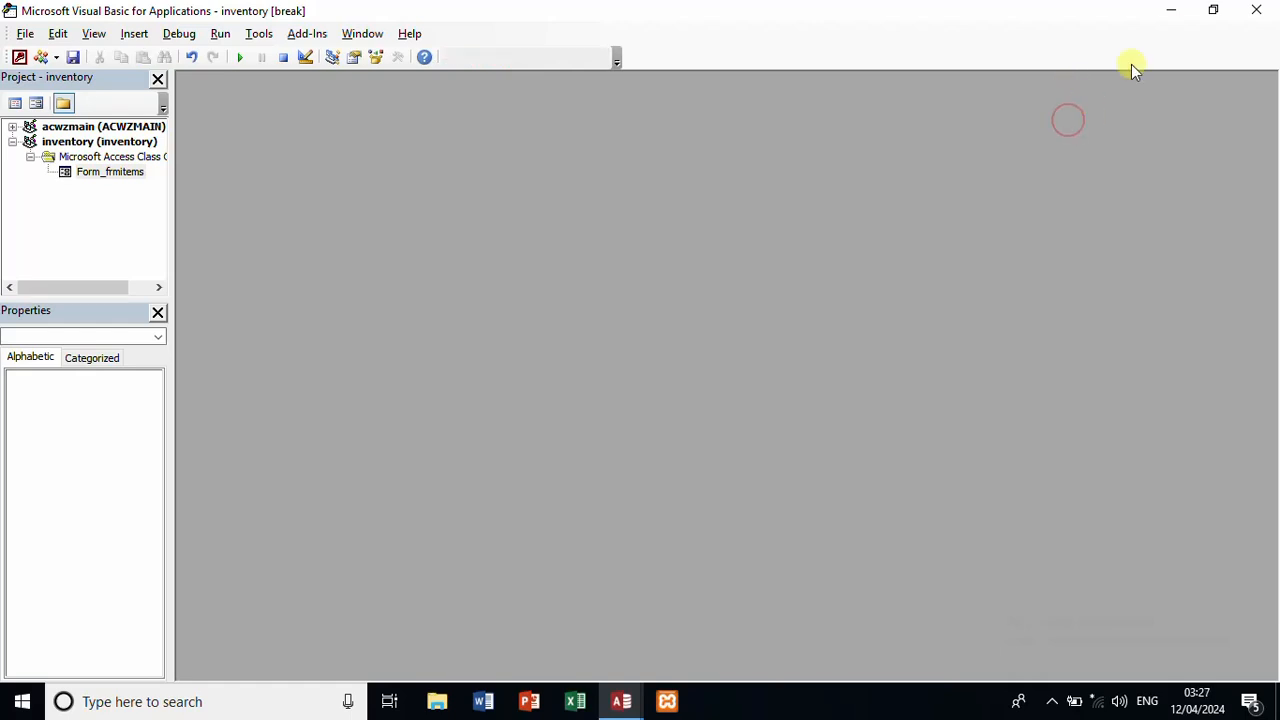
click(1252, 10)
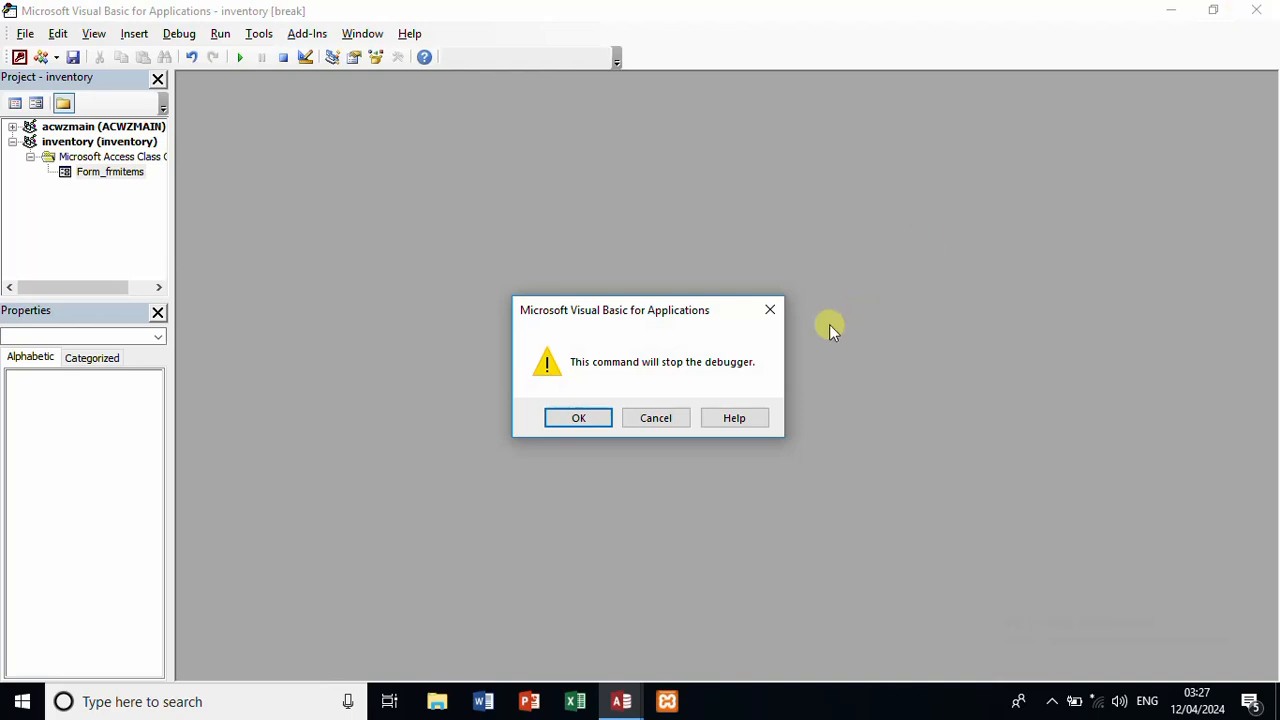
click(575, 417)
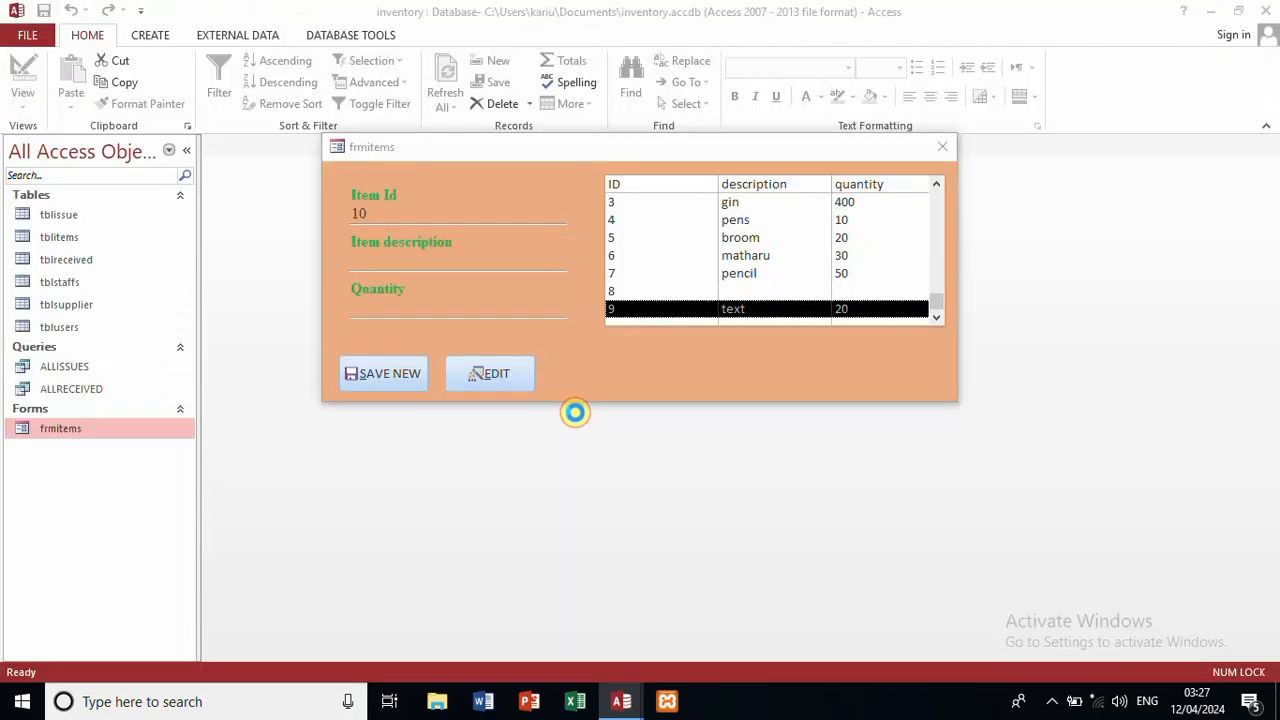
Step: Pick the gin, pens, broom, matharu, pencil, text and blank list rows to check the fields fill
click(698, 205)
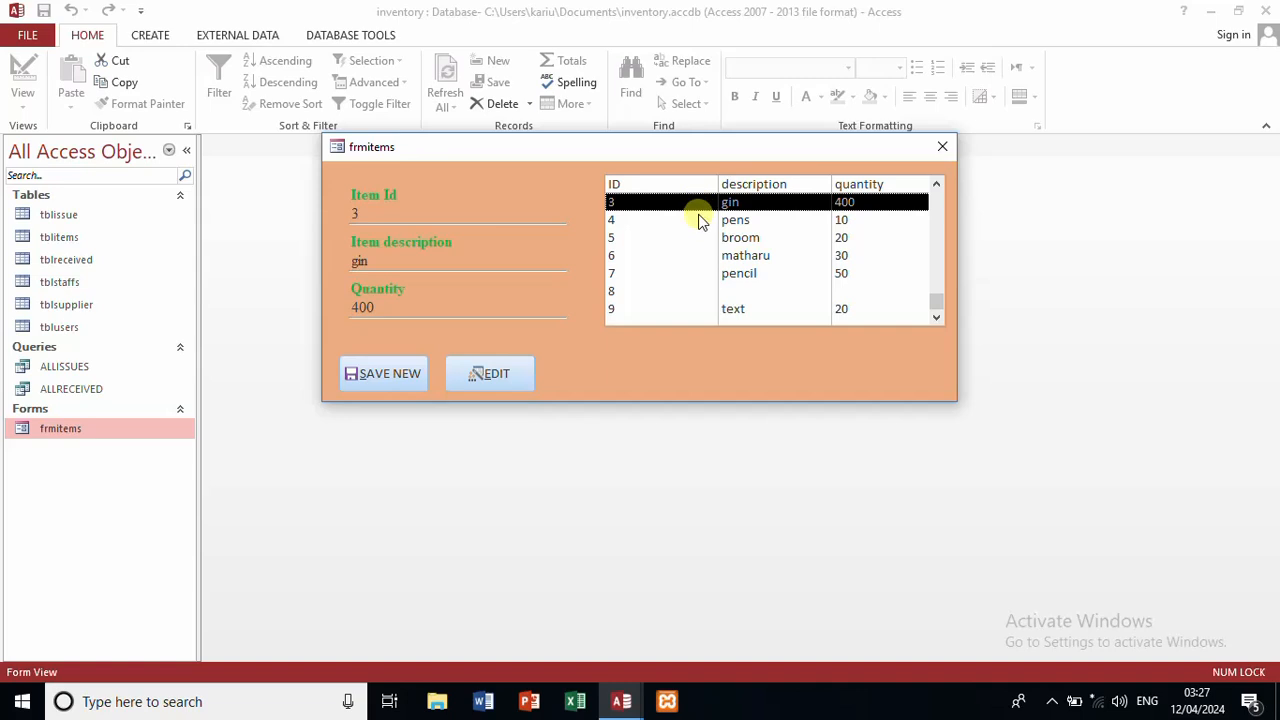
click(700, 218)
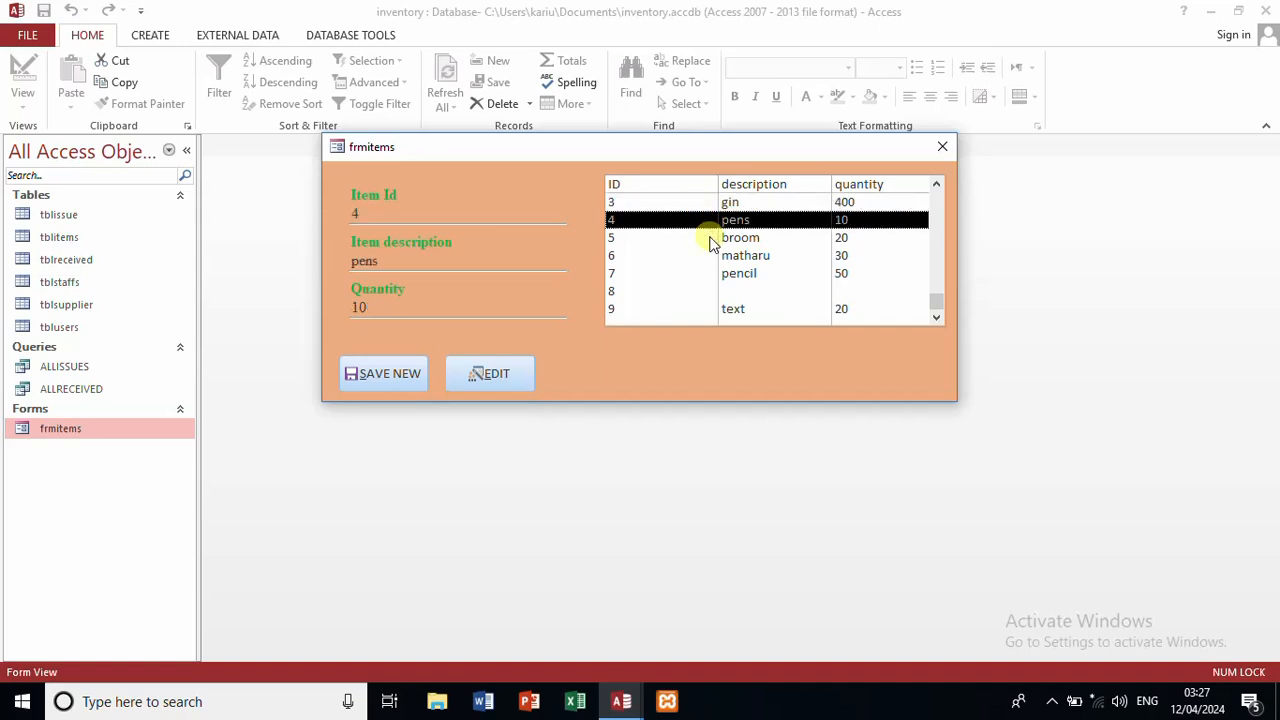
click(710, 238)
click(731, 256)
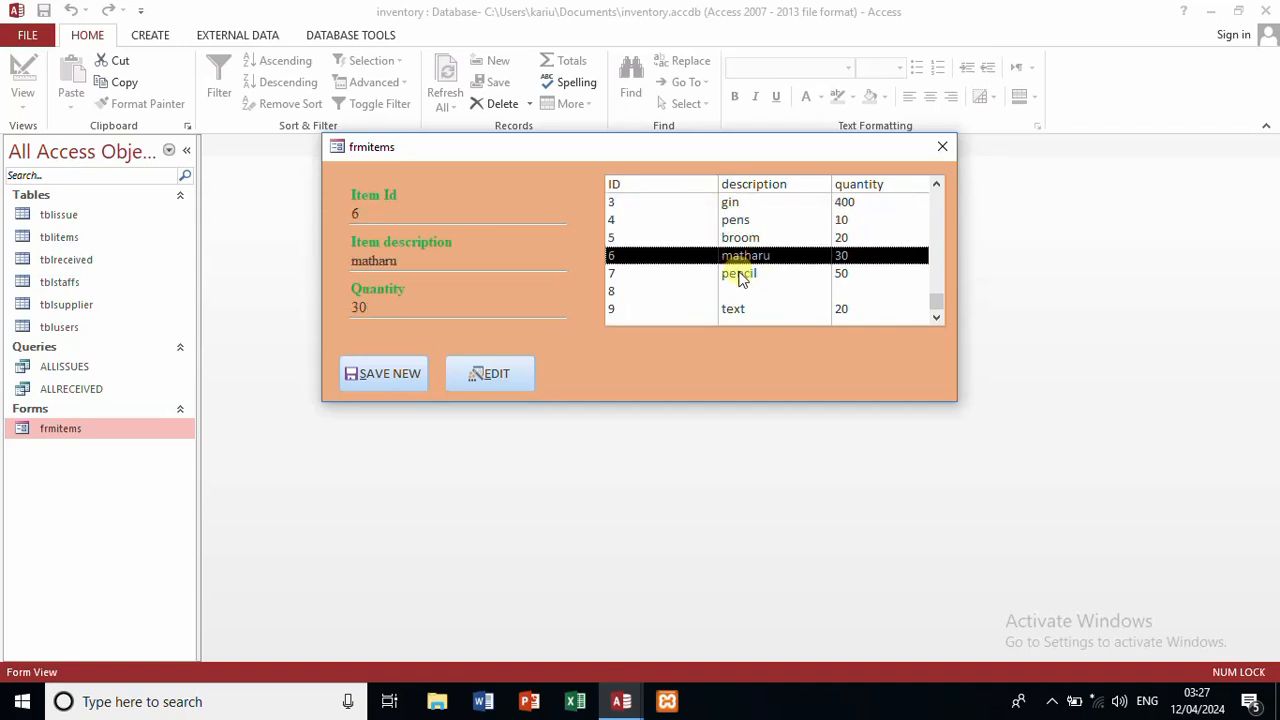
click(740, 276)
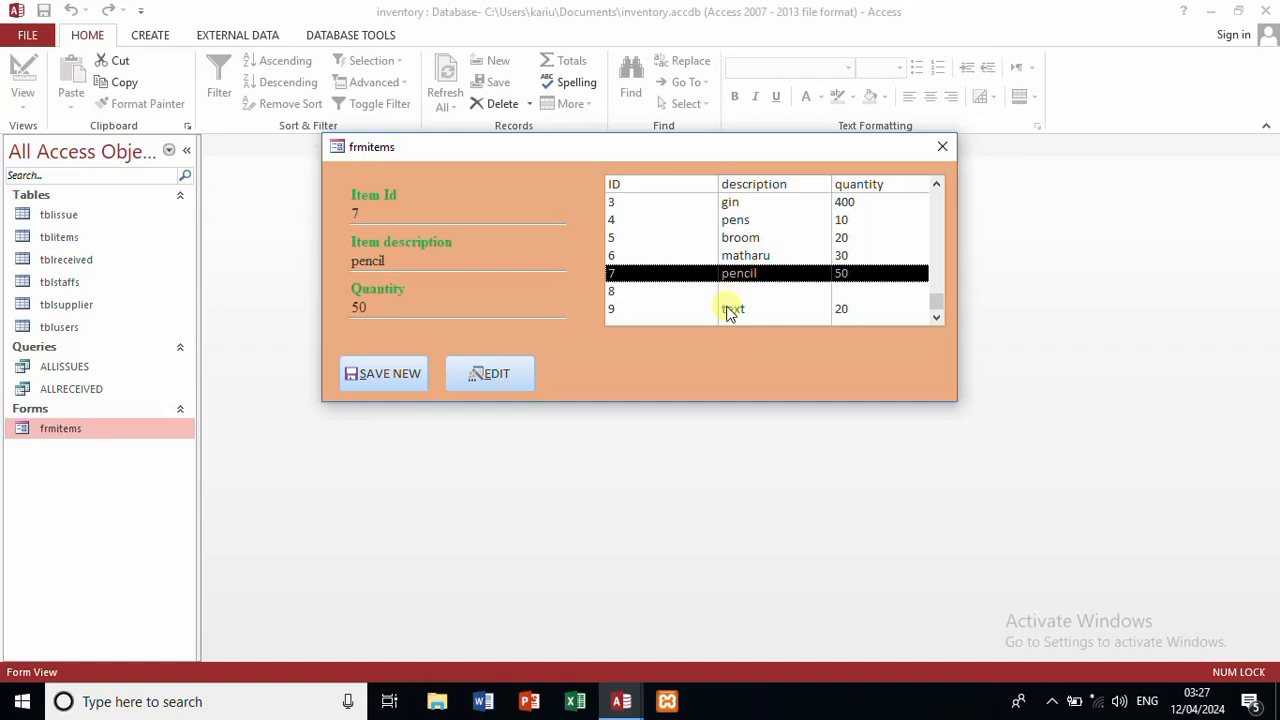
click(731, 311)
click(733, 274)
click(734, 291)
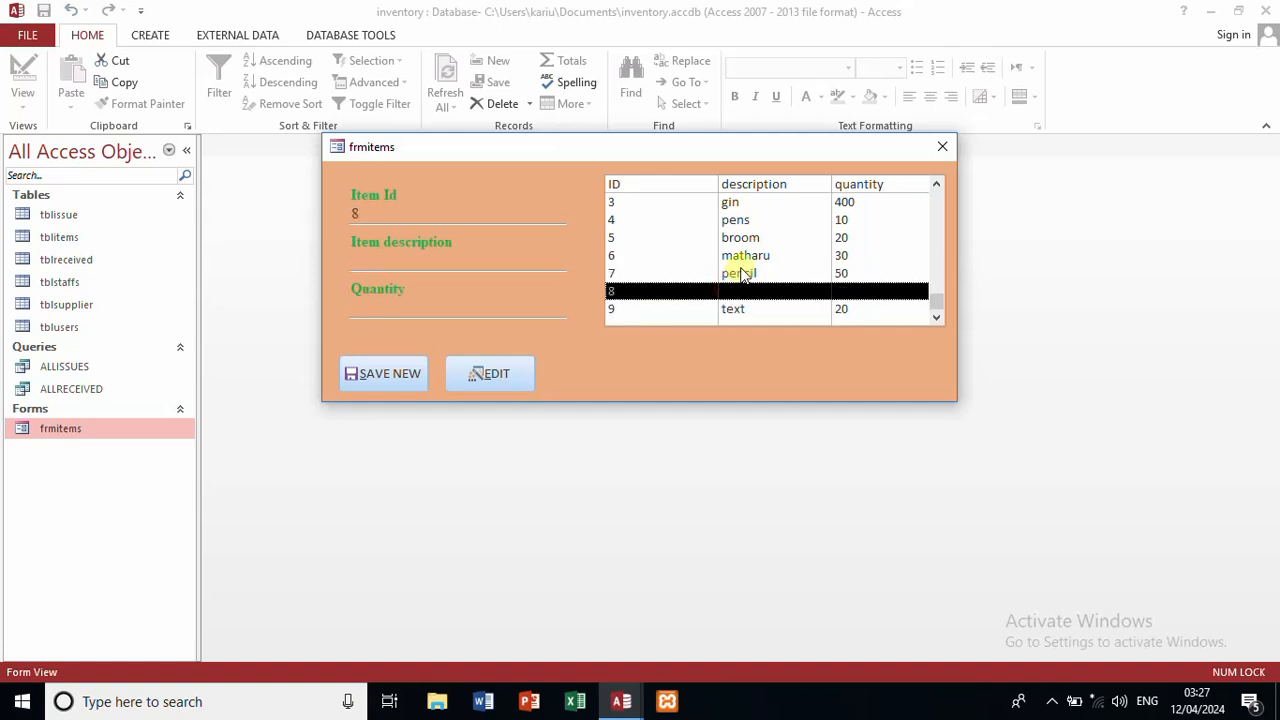
click(742, 273)
click(748, 257)
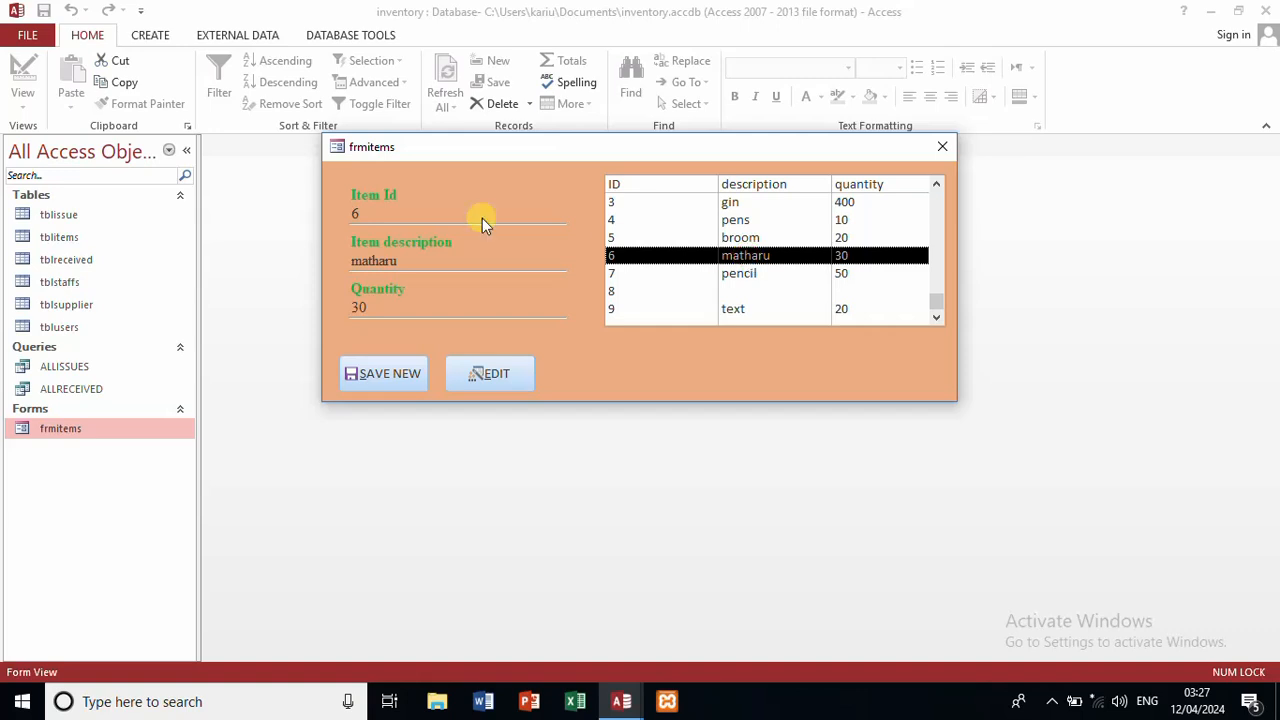
click(745, 238)
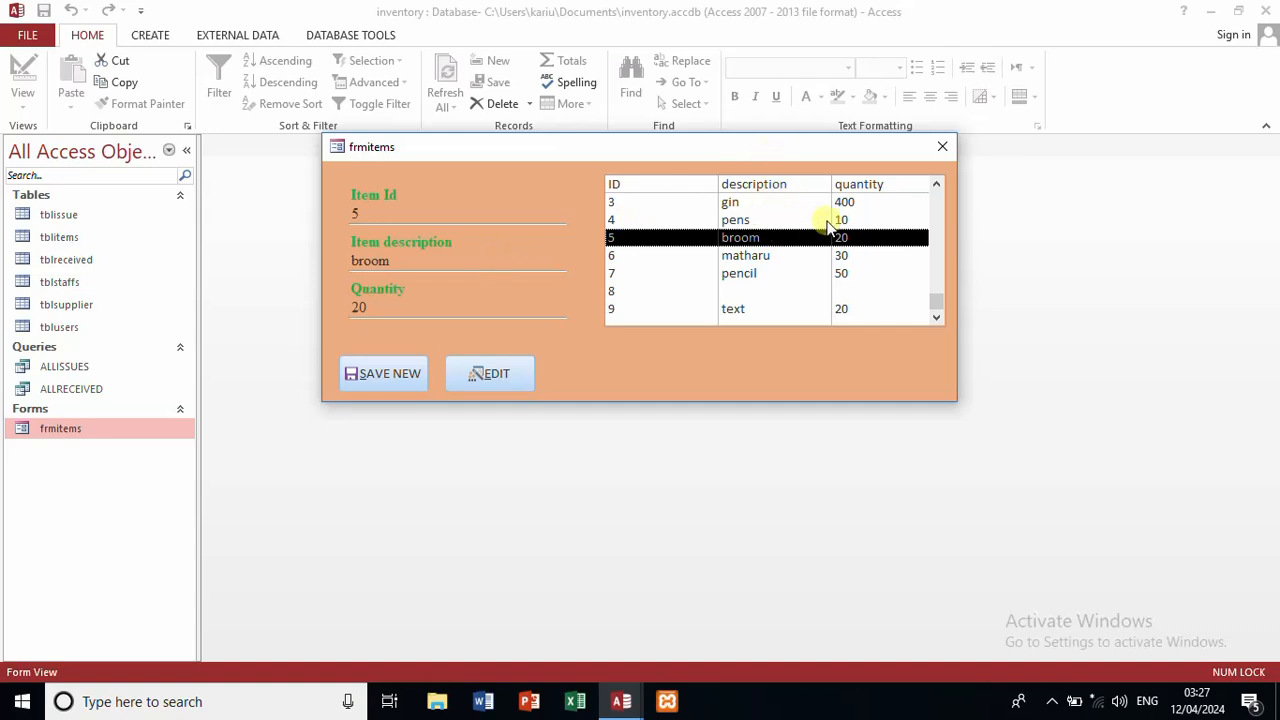
Step: Switch frmitems to Design View and set the SAVE NEW button's Picture Caption Arrangement to Right
right_click(634, 370)
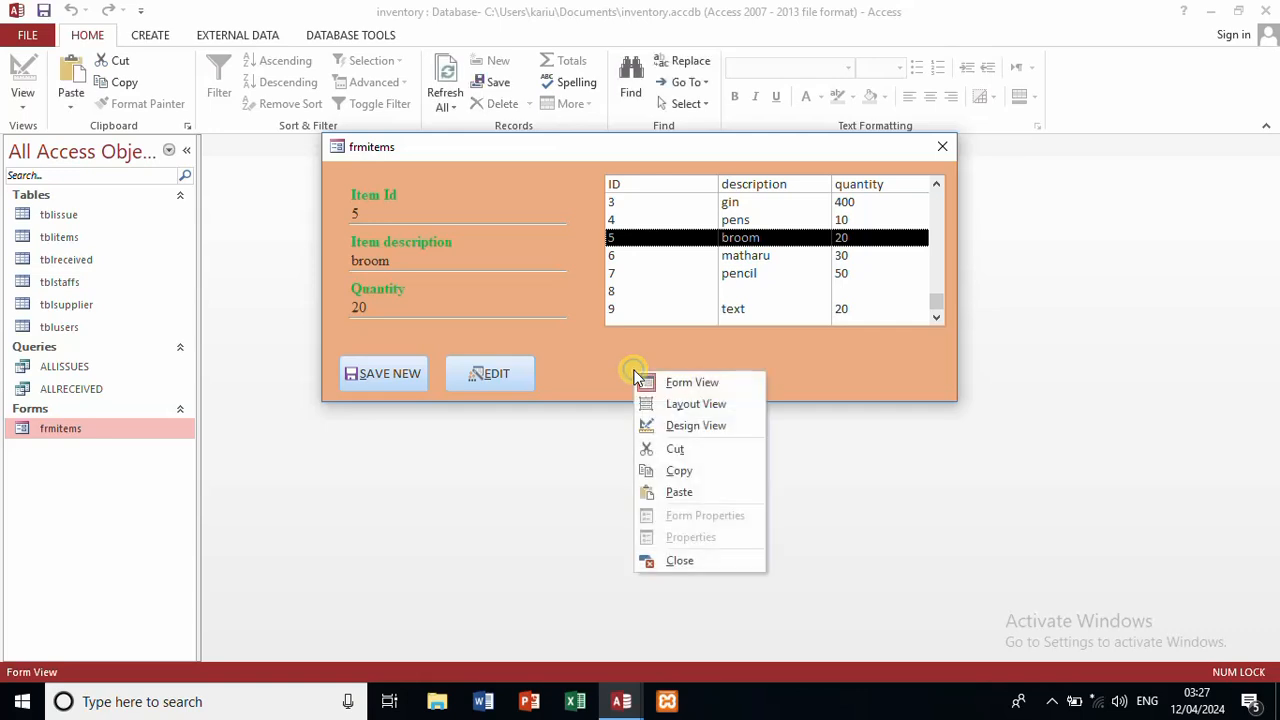
click(686, 425)
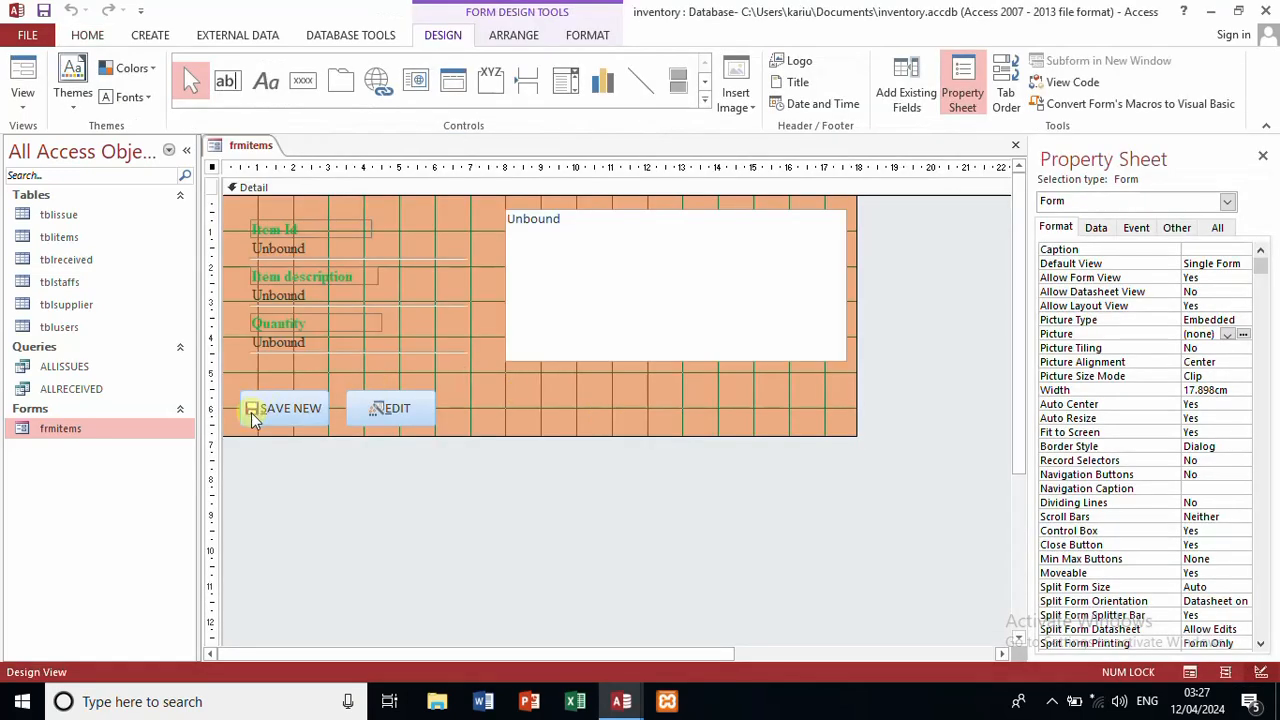
click(250, 415)
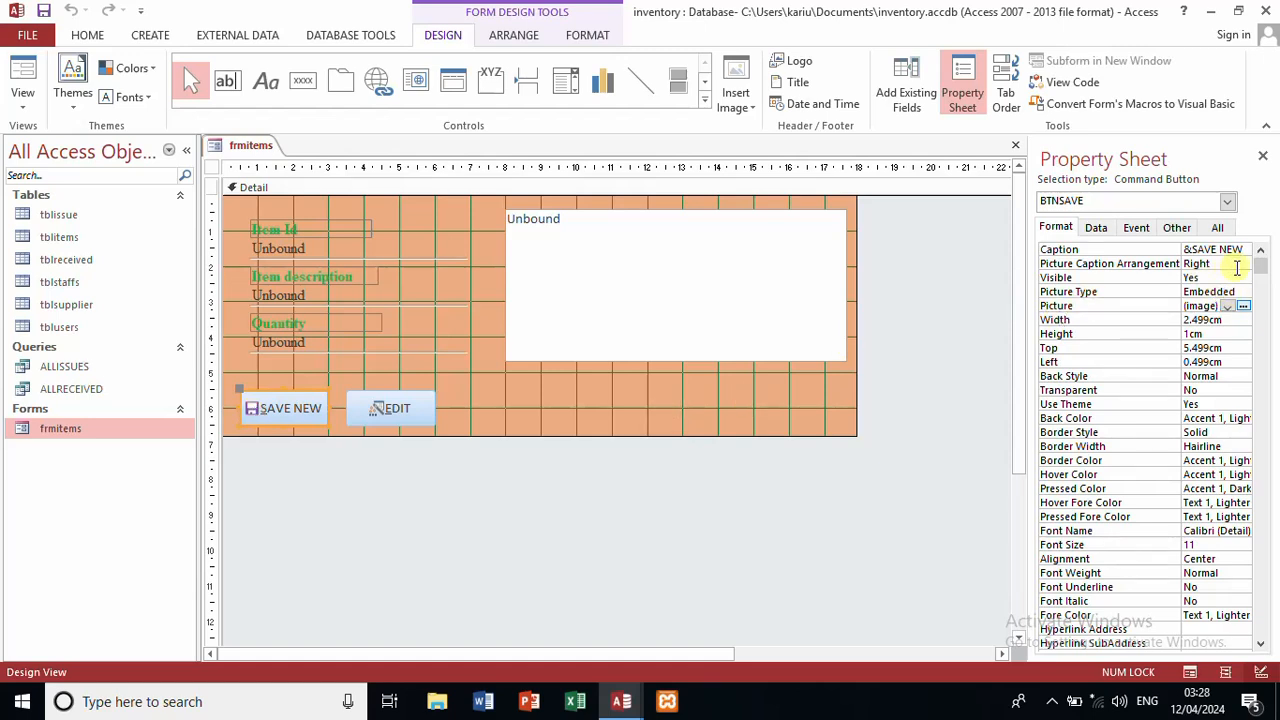
click(1238, 263)
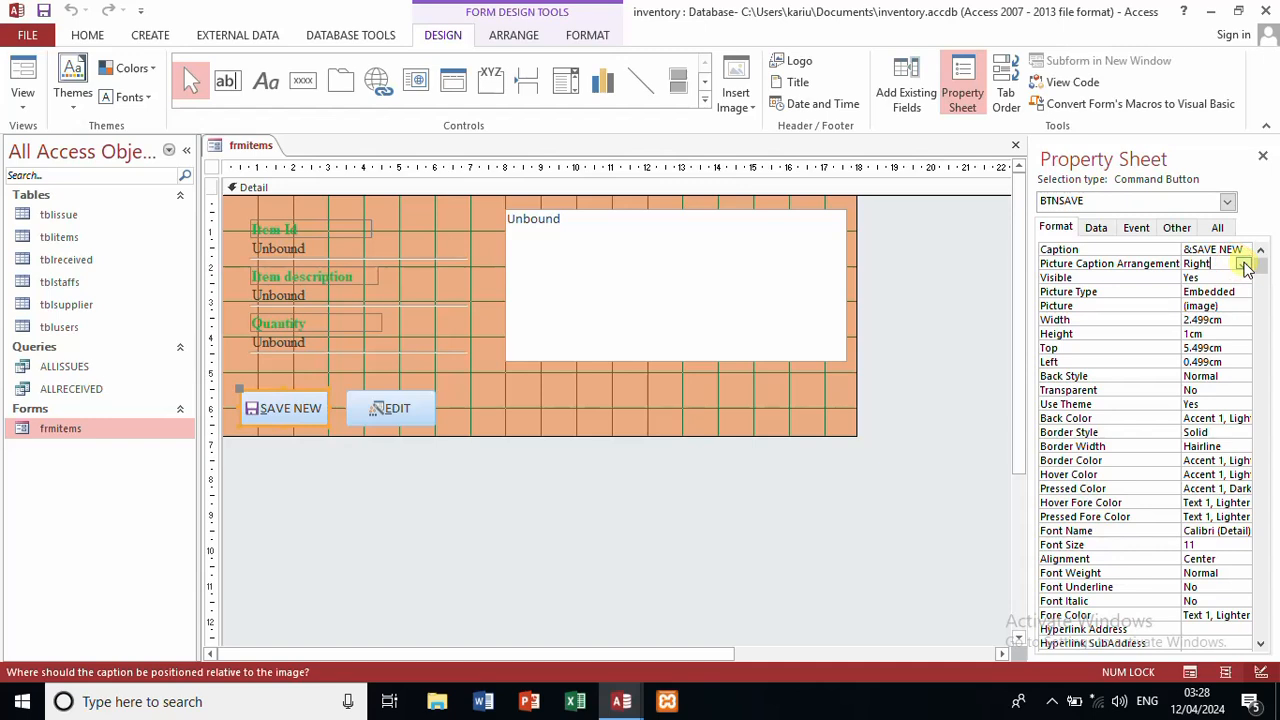
click(1243, 264)
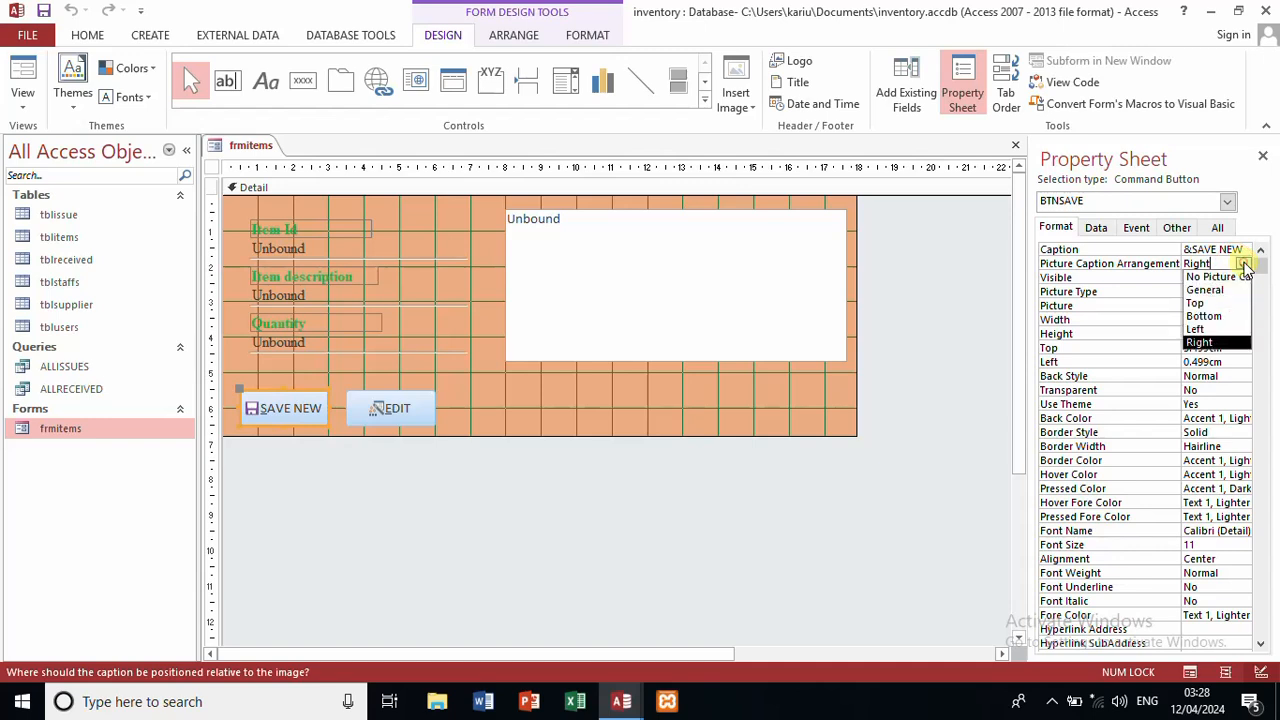
click(1220, 342)
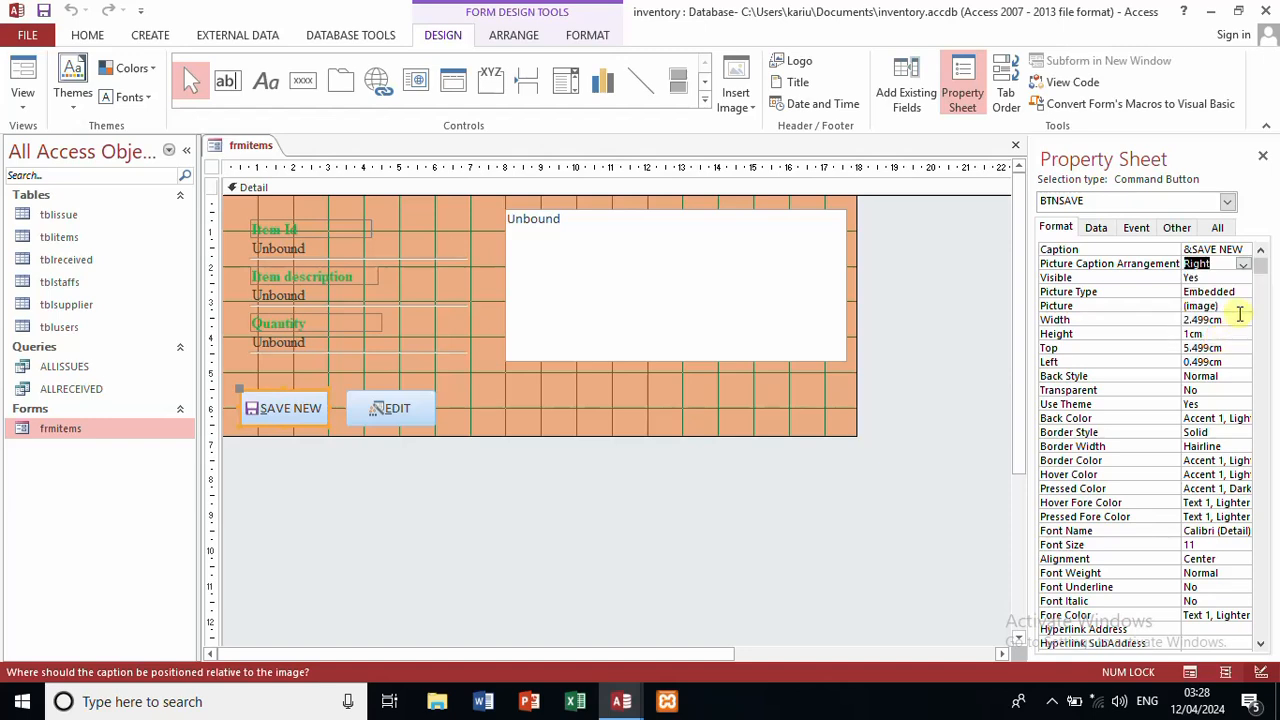
Step: Choose the Collect Data via Email picture for the SAVE NEW button in the Picture Builder
click(1242, 305)
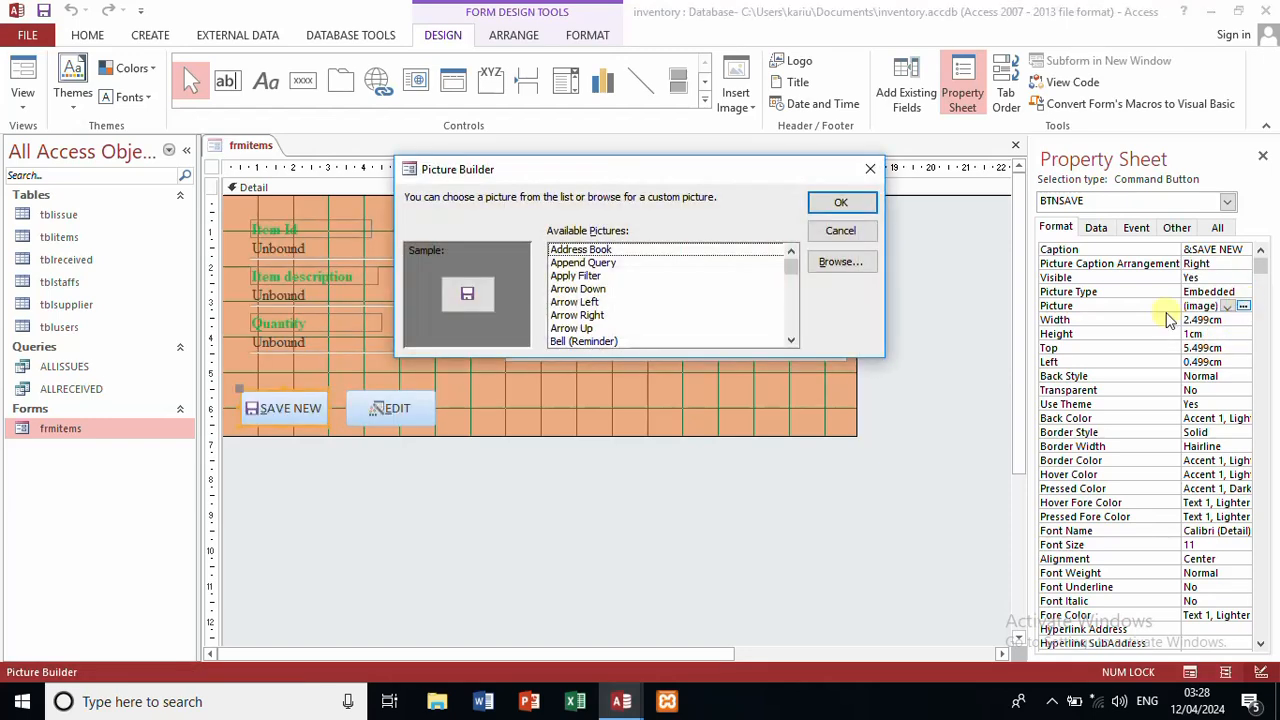
click(590, 303)
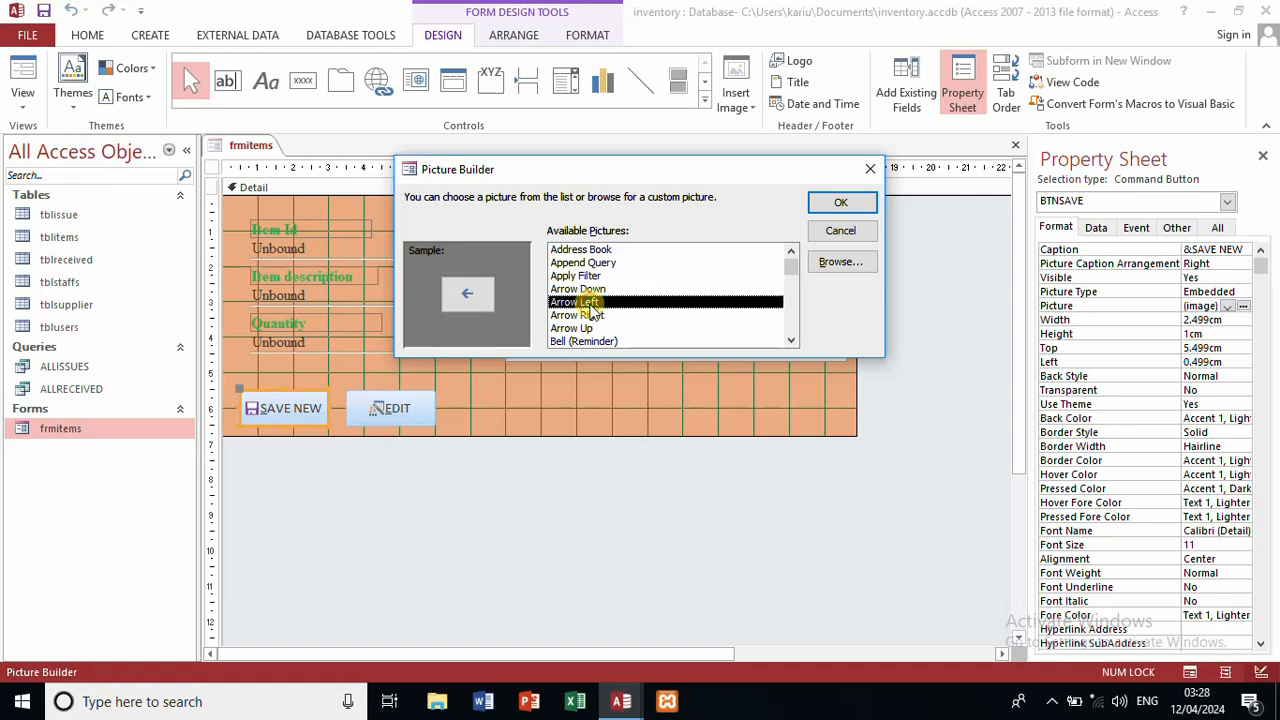
key(Down)
key(Down)
key(Down)
key(Down)
key(Down)
key(Down)
key(Down)
key(Down)
key(Down)
key(Down)
key(Down)
key(Down)
key(Down)
key(Down)
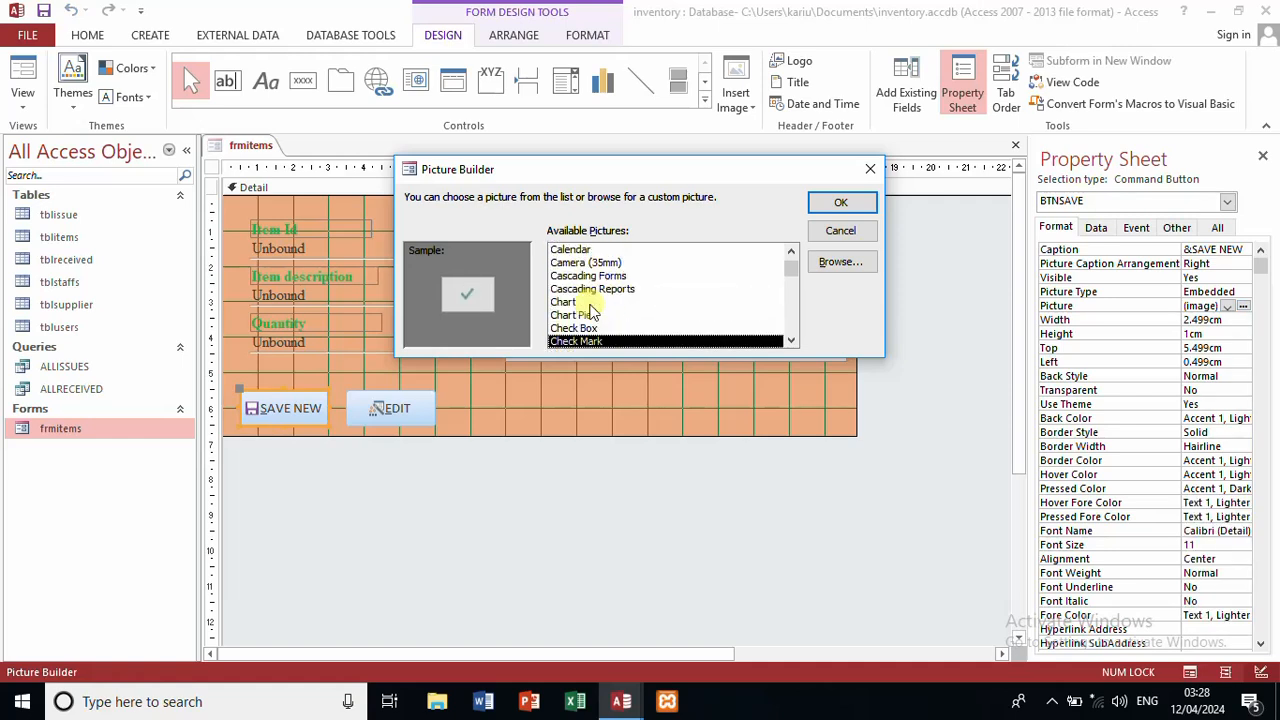
key(Down)
key(Down)
key(Down)
key(Down)
key(Down)
key(Down)
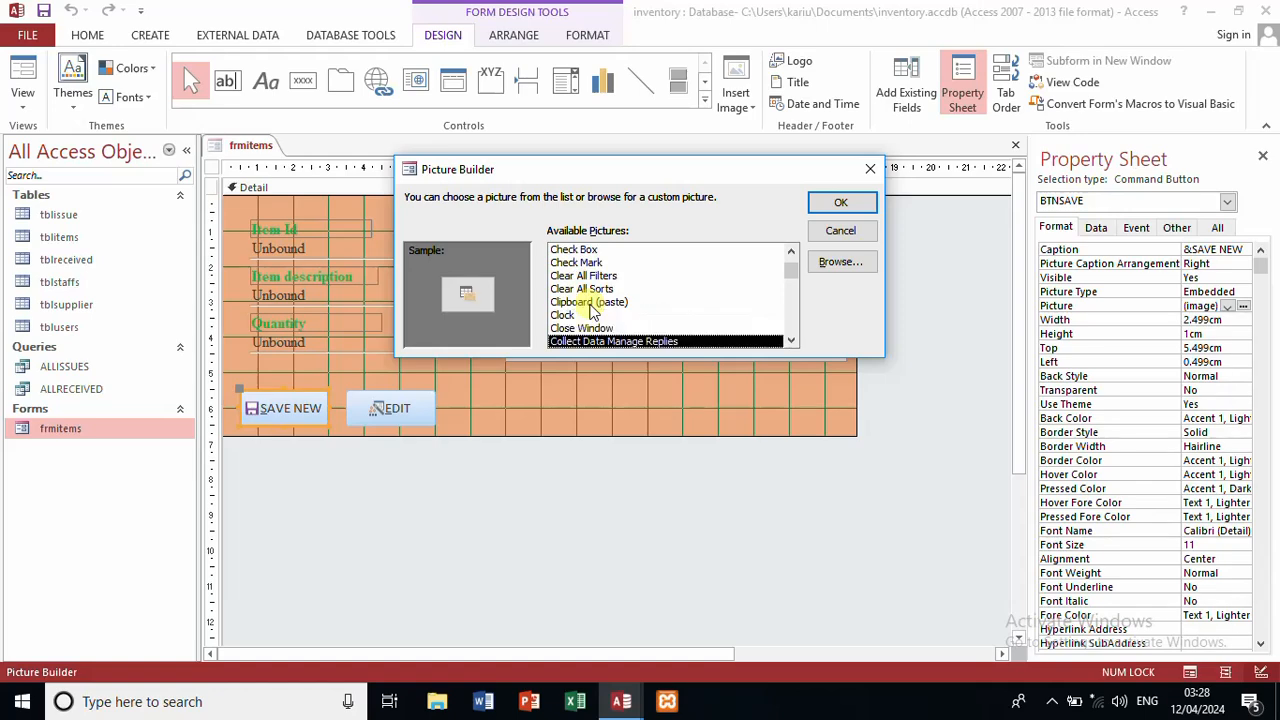
key(Down)
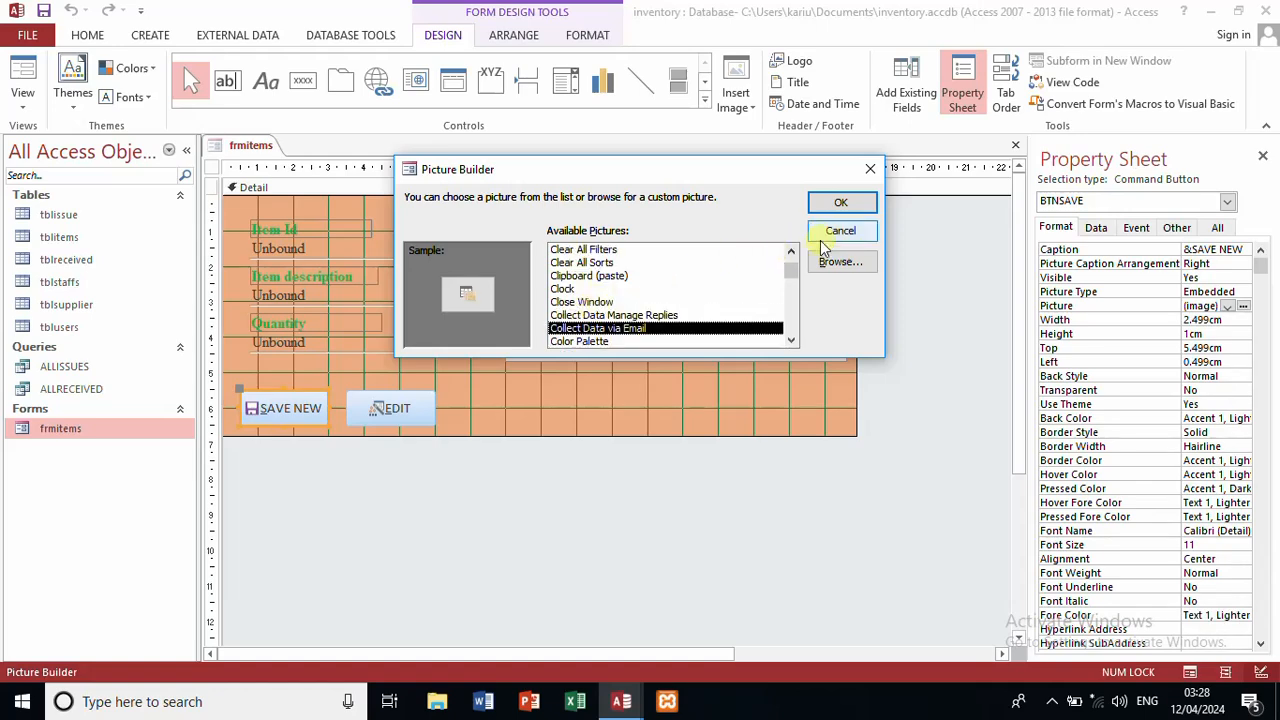
click(835, 205)
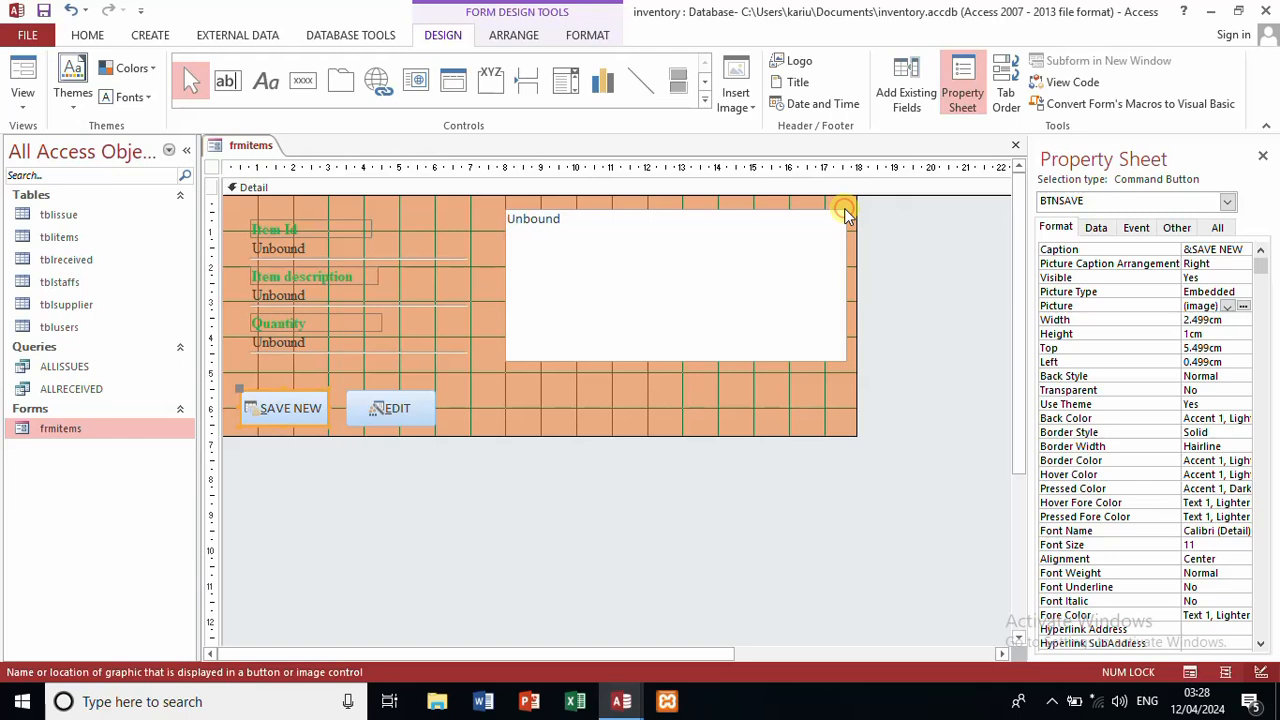
Step: Create the EDIT button's BTNEDIT_Click event procedure with the Code Builder
right_click(420, 414)
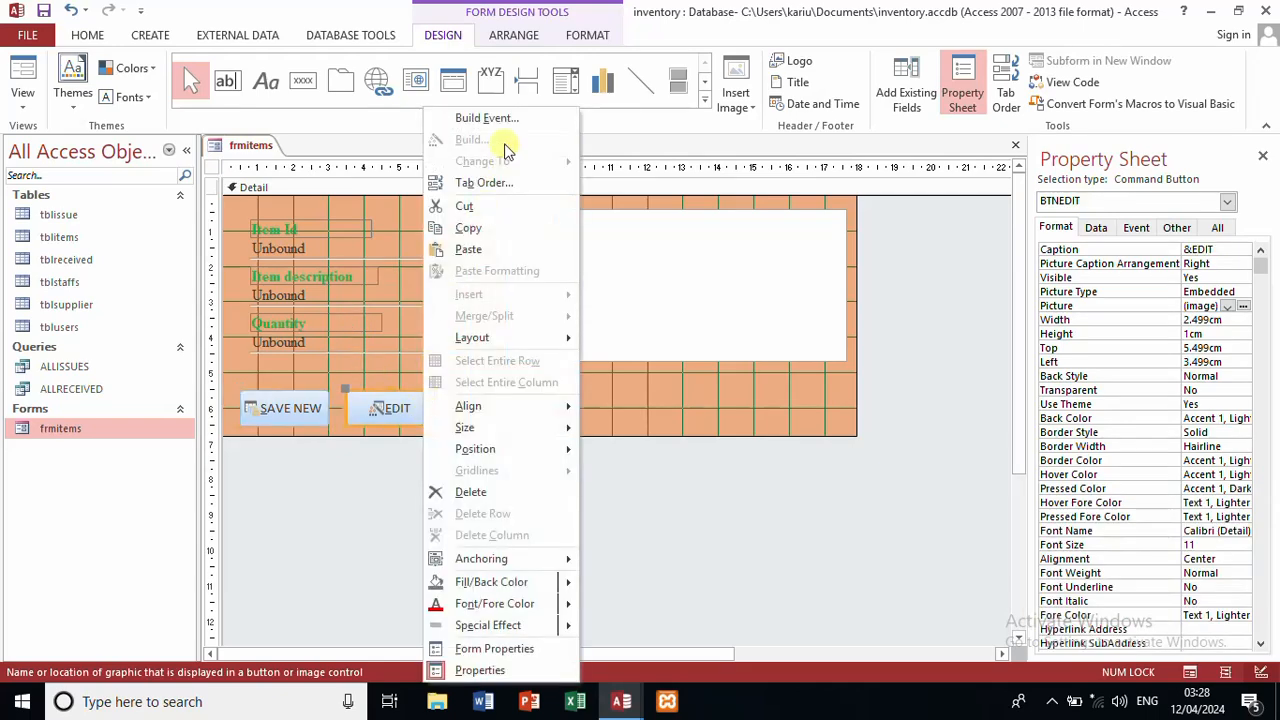
click(518, 119)
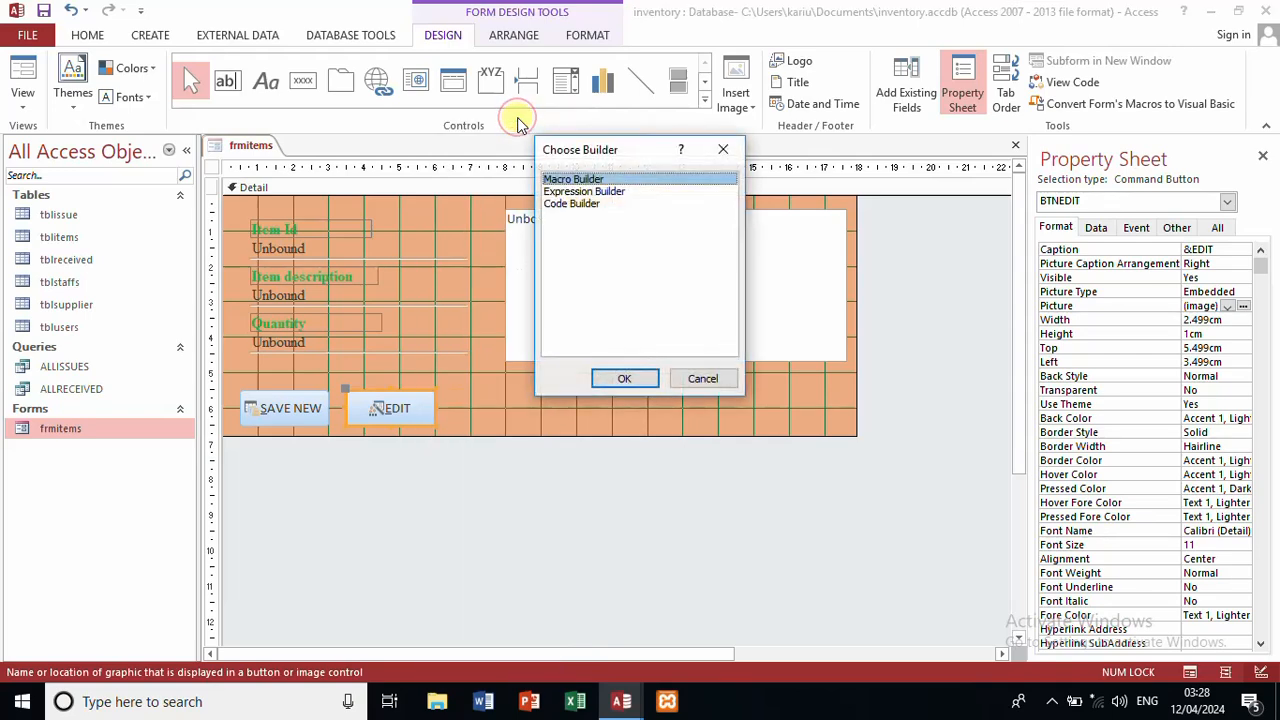
click(585, 203)
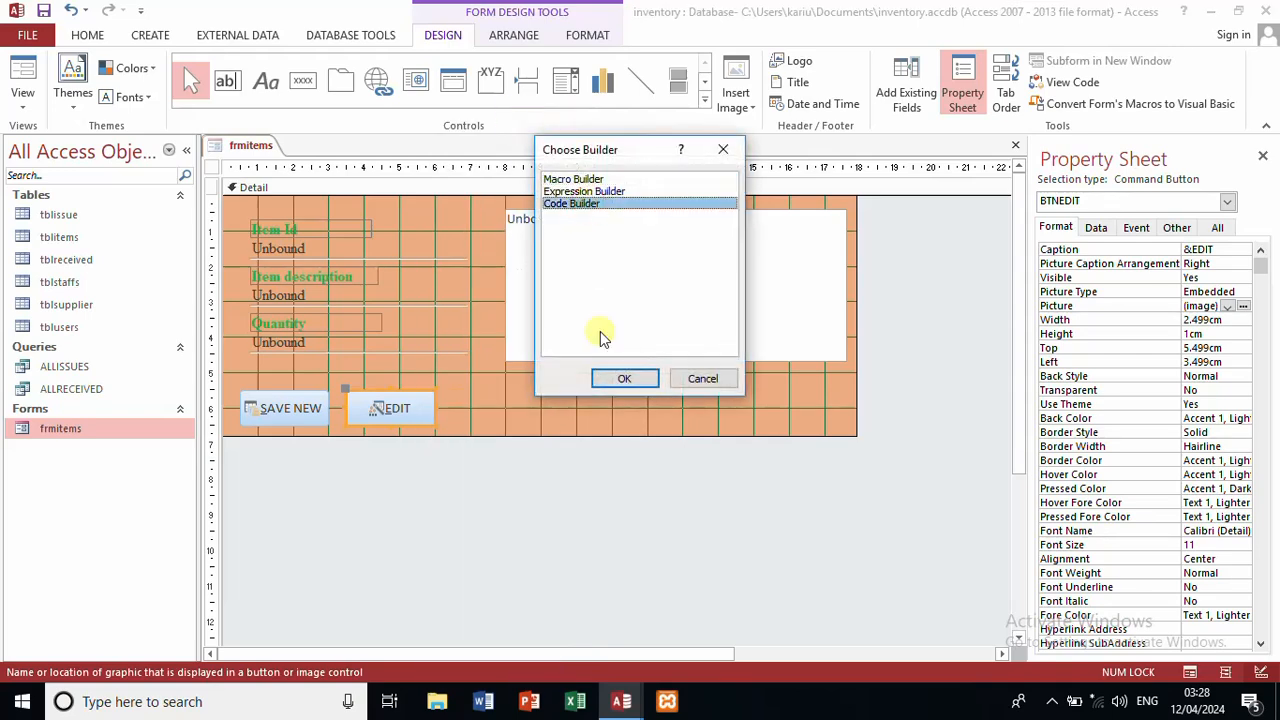
click(614, 381)
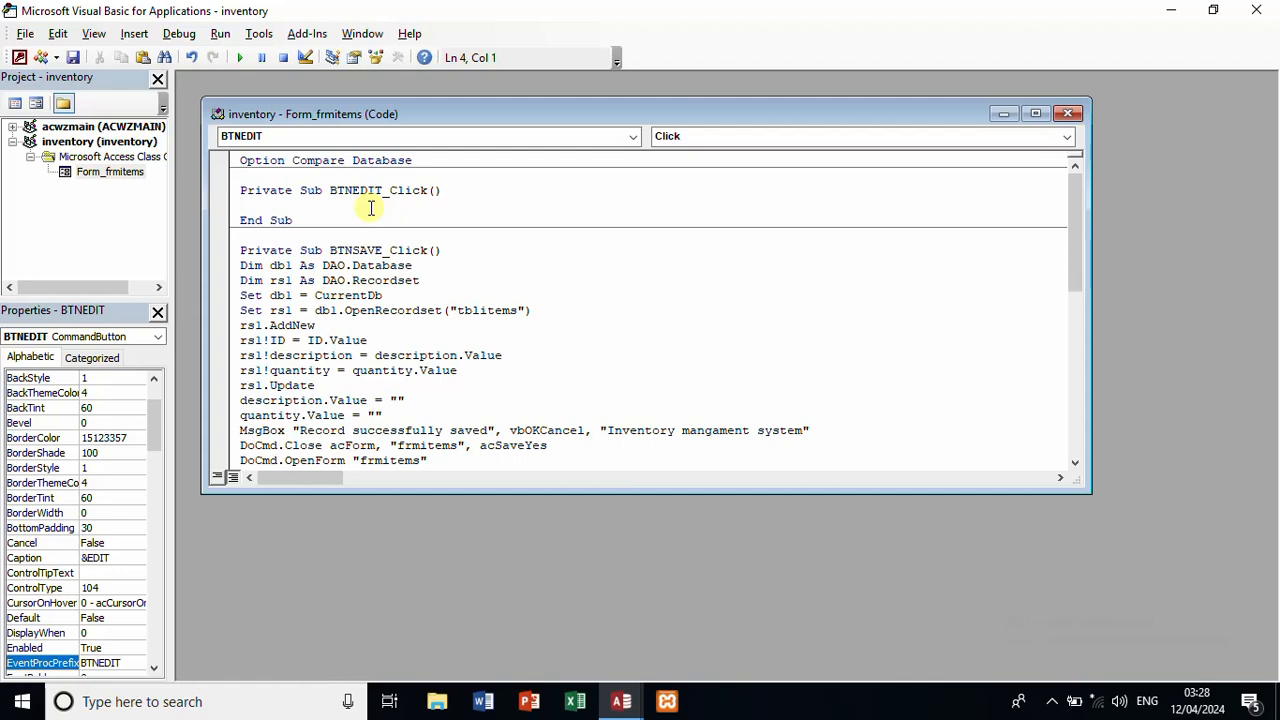
Step: Paste the record-editing code into BTNEDIT_Click and maximize the code window
key(Return)
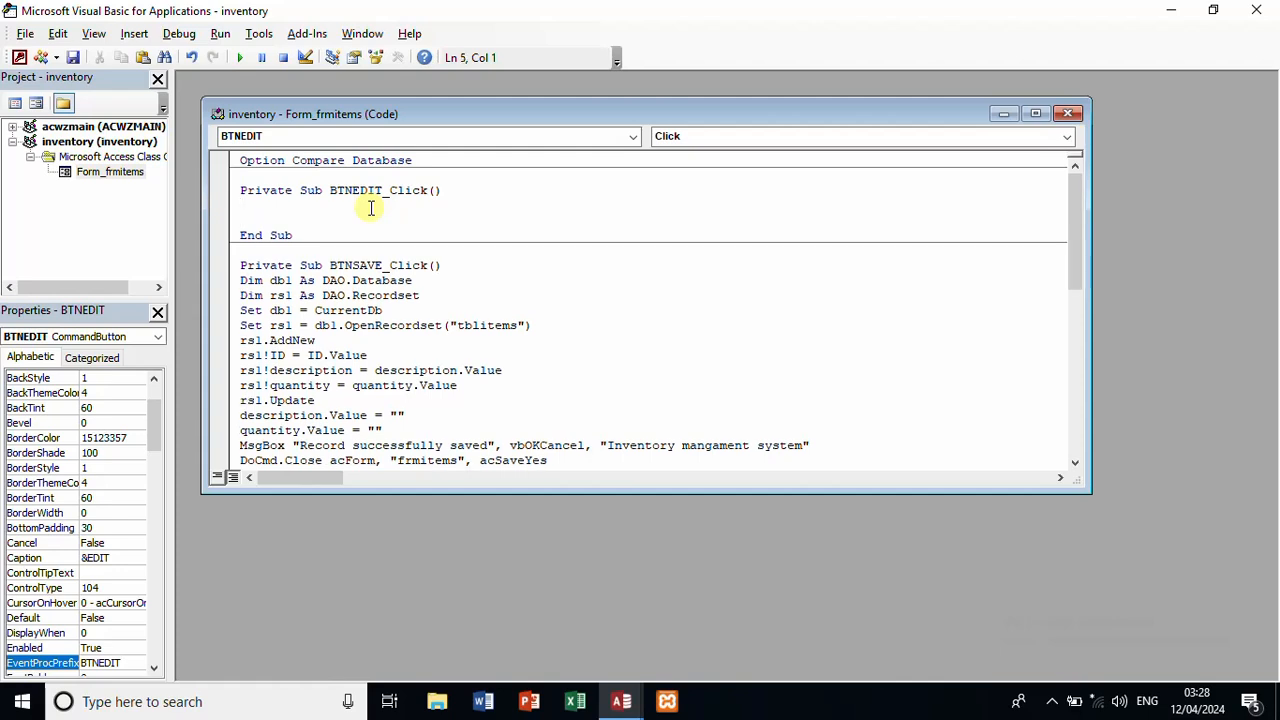
key(ctrl+v)
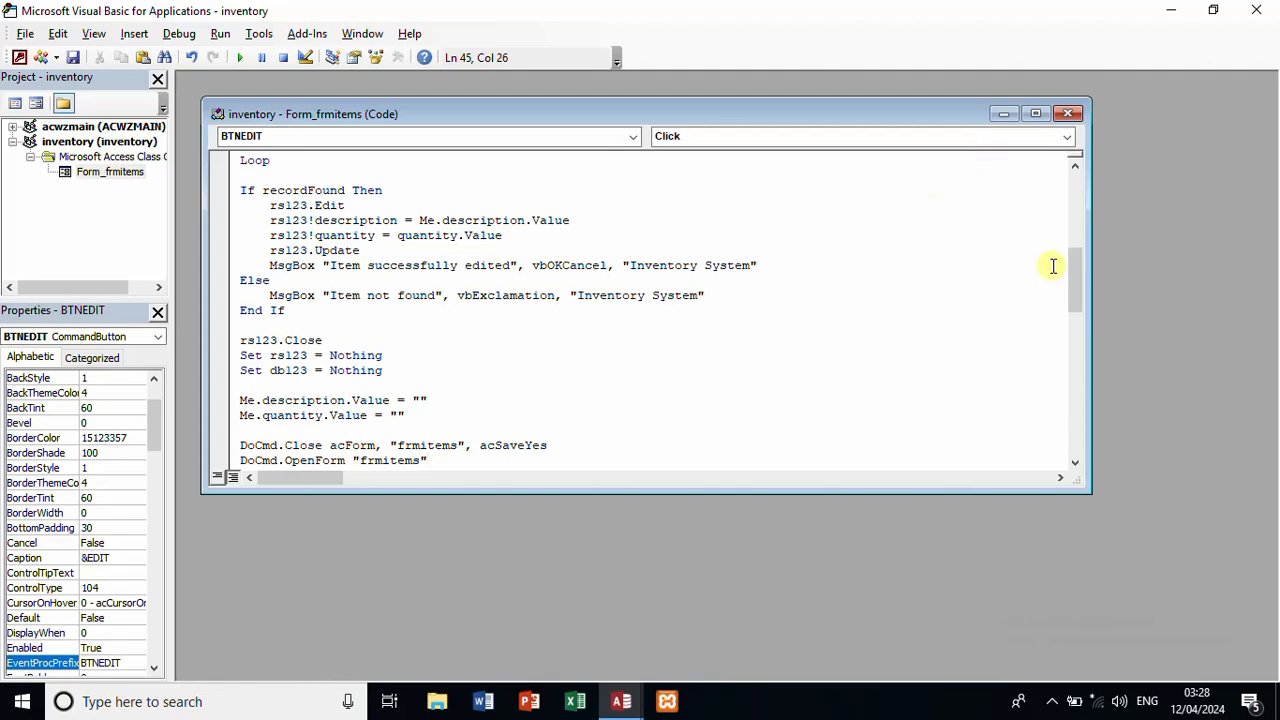
click(1036, 113)
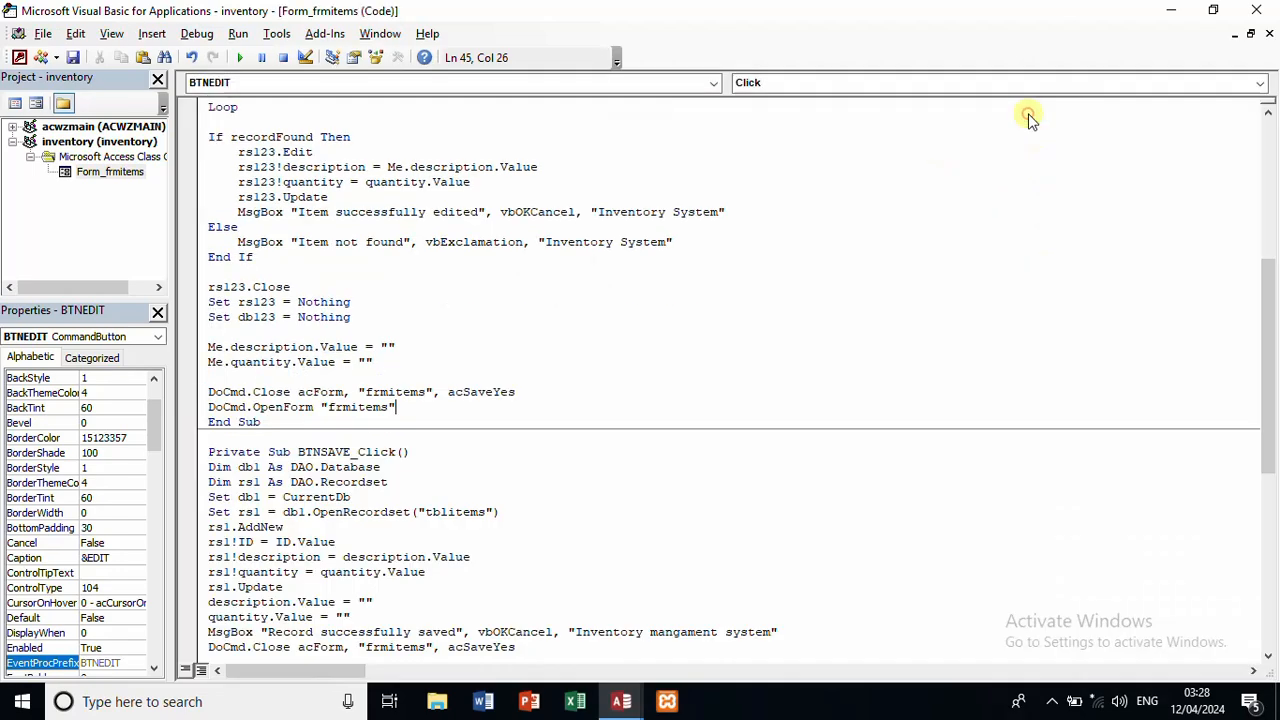
drag(1266, 300, 1263, 160)
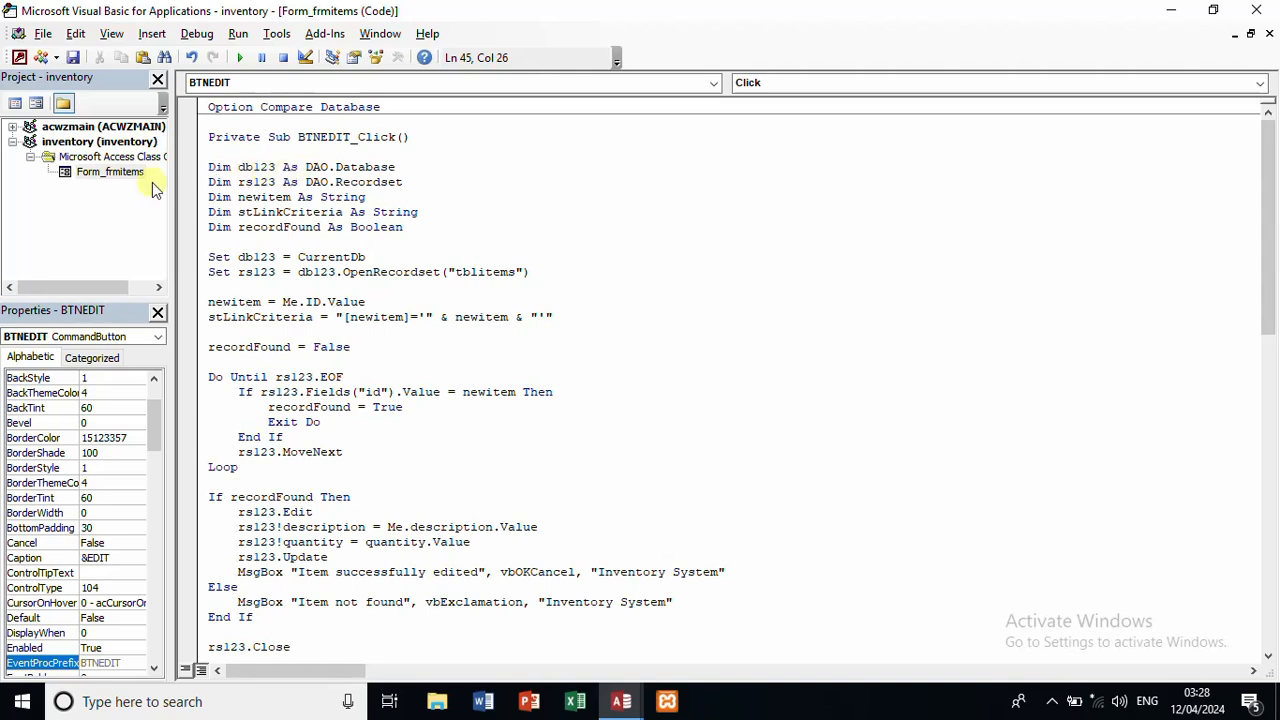
Step: Add the comment 'declare database and table' above the Dim declarations
click(228, 152)
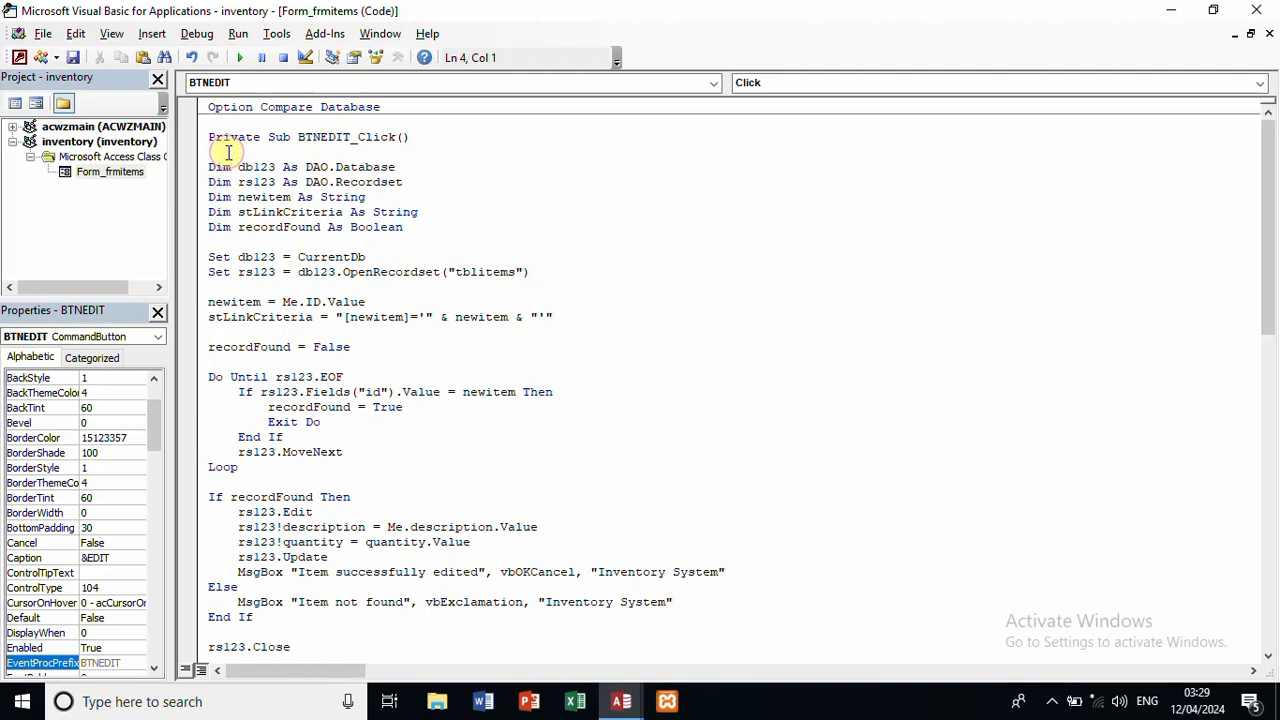
text('declare database and)
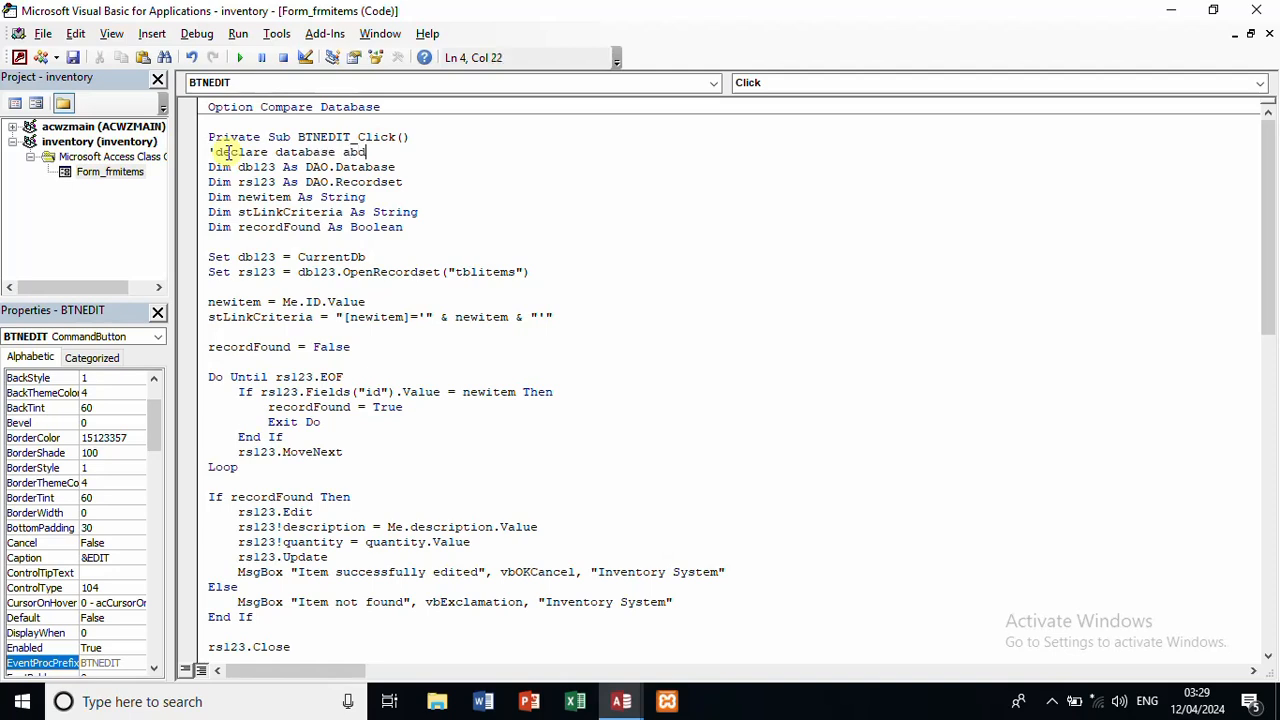
key(BackSpace)
key(BackSpace)
text(nd table)
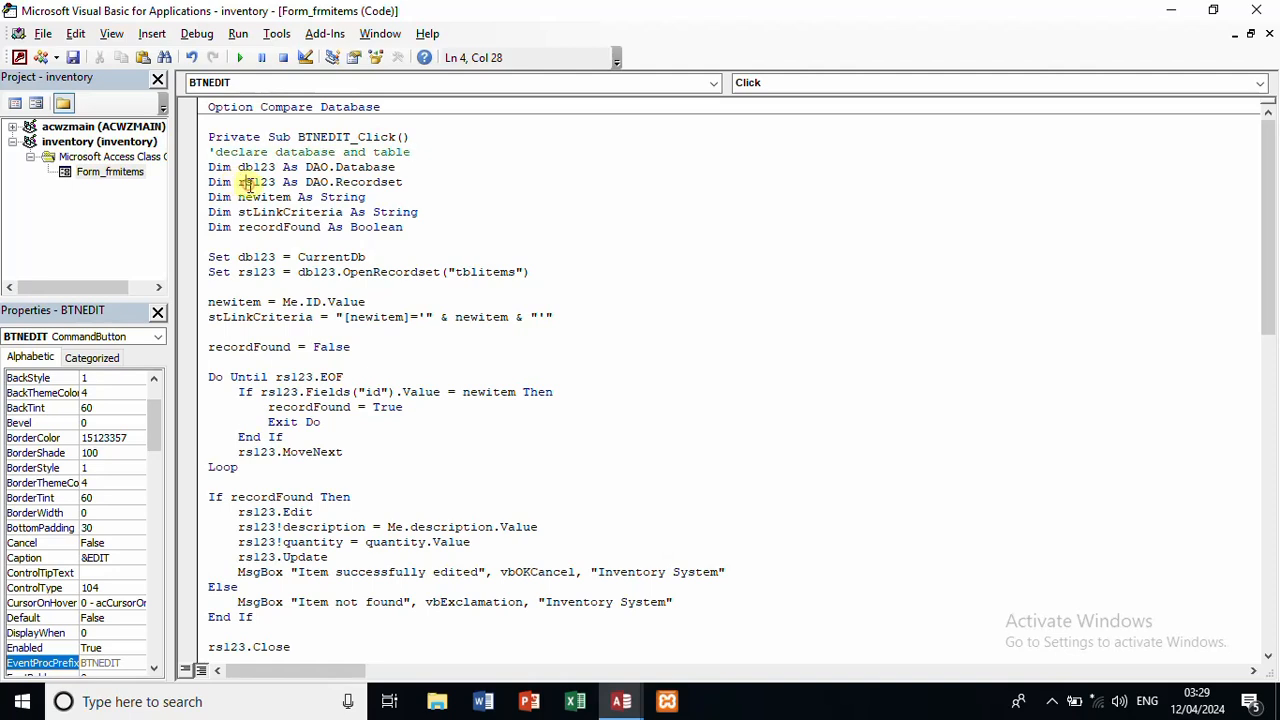
click(245, 182)
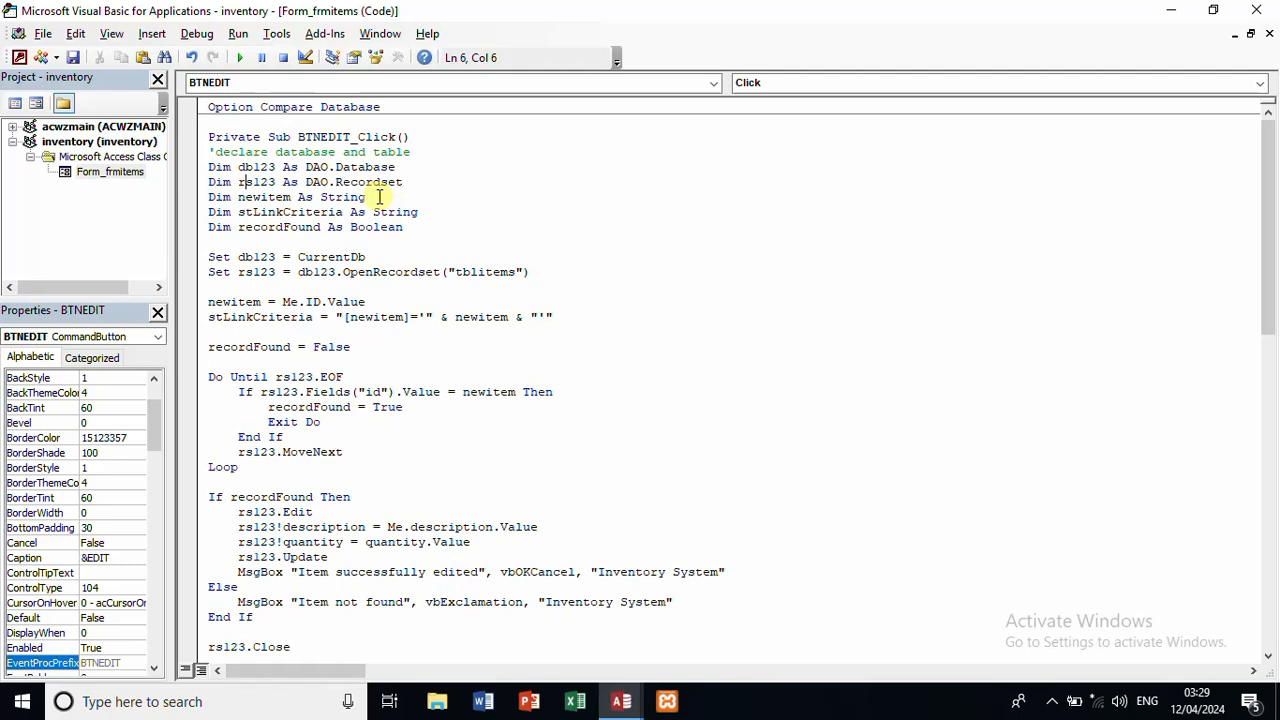
Step: Add the comment 'connect the database and the table' above the Set statements
click(297, 243)
text('con)
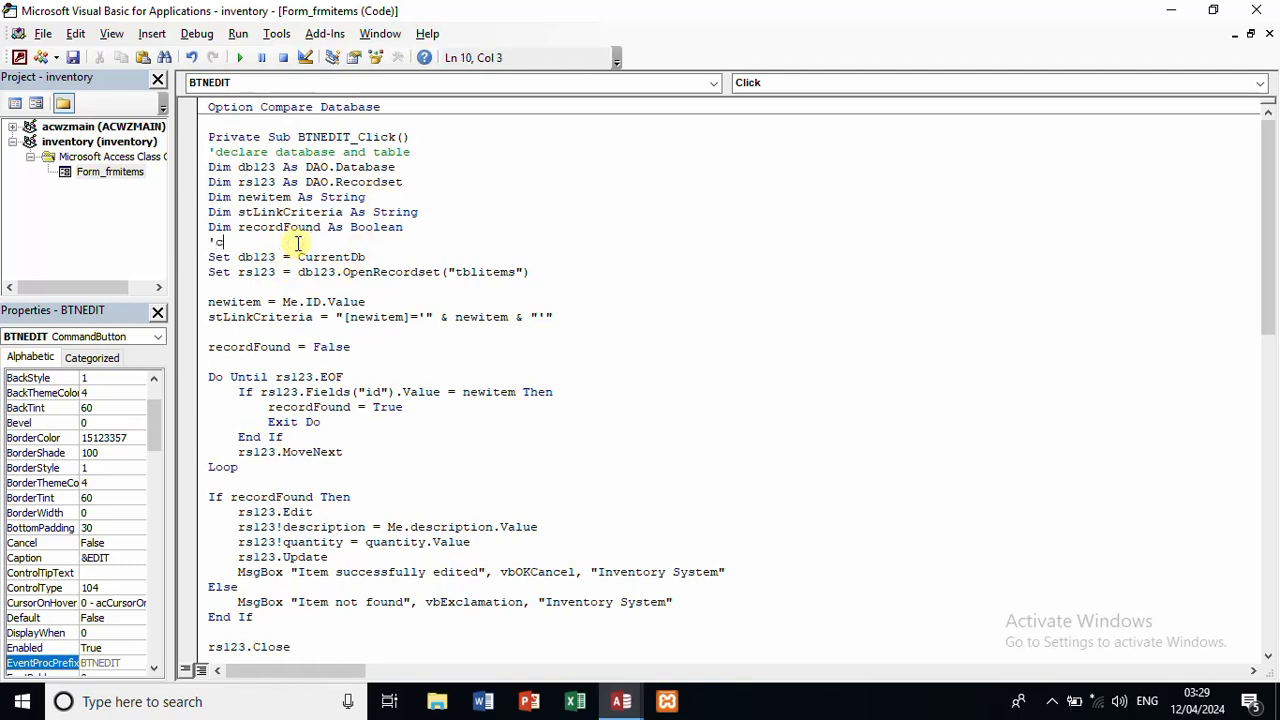
text(nect the)
text(database and the table)
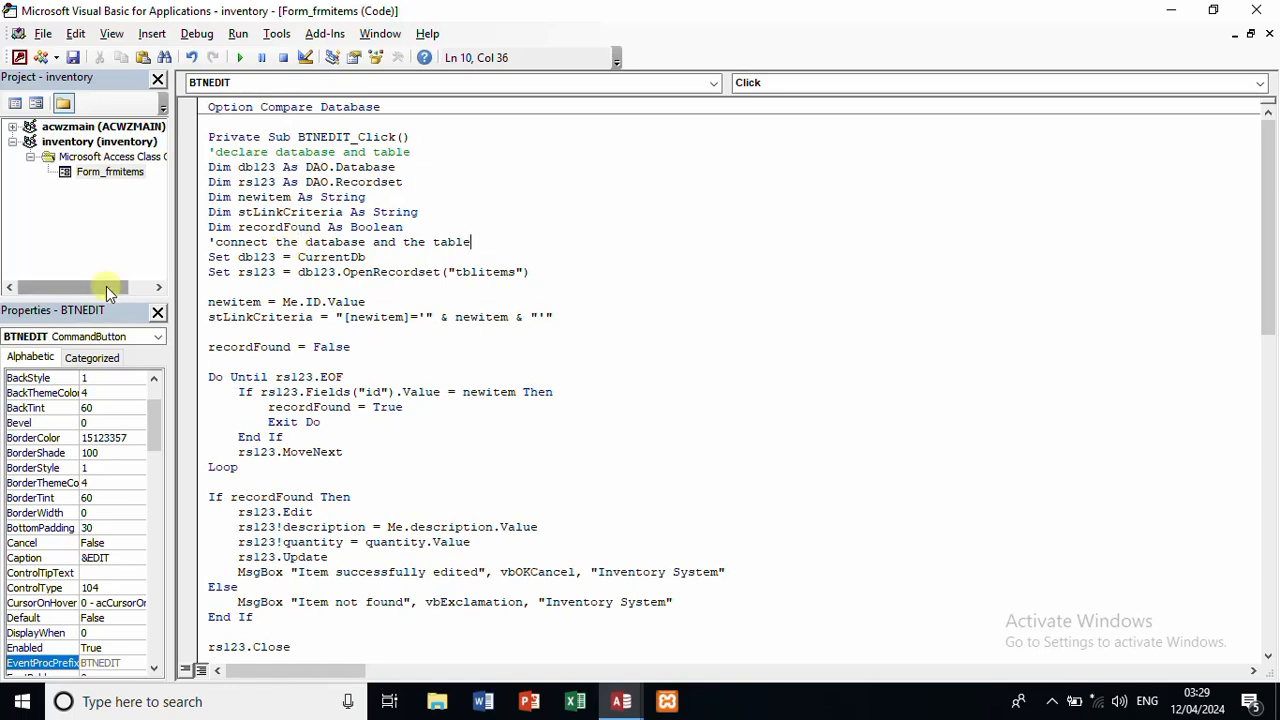
Step: Add an 'assign value in id. value to newitems' comment above the newitem assignment
click(237, 287)
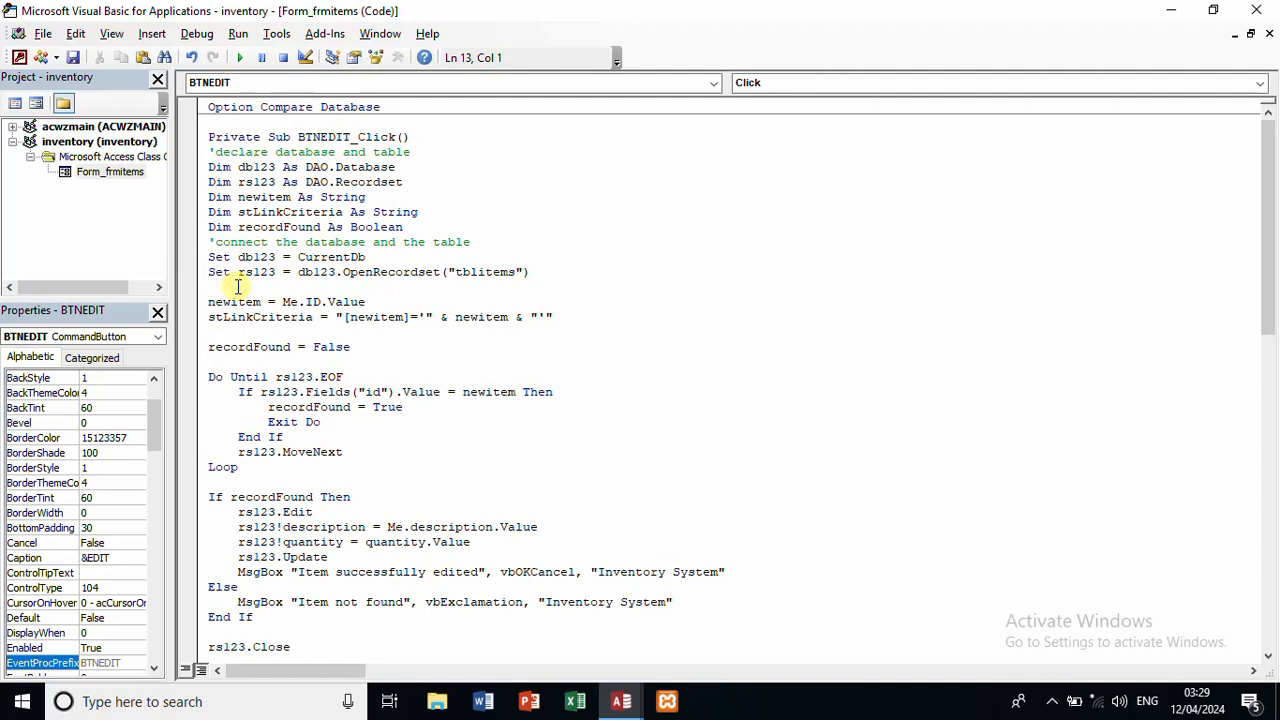
text('sea)
key(BackSpace)
key(BackSpace)
key(BackSpace)
text(assign)
text(valu)
text(e in)
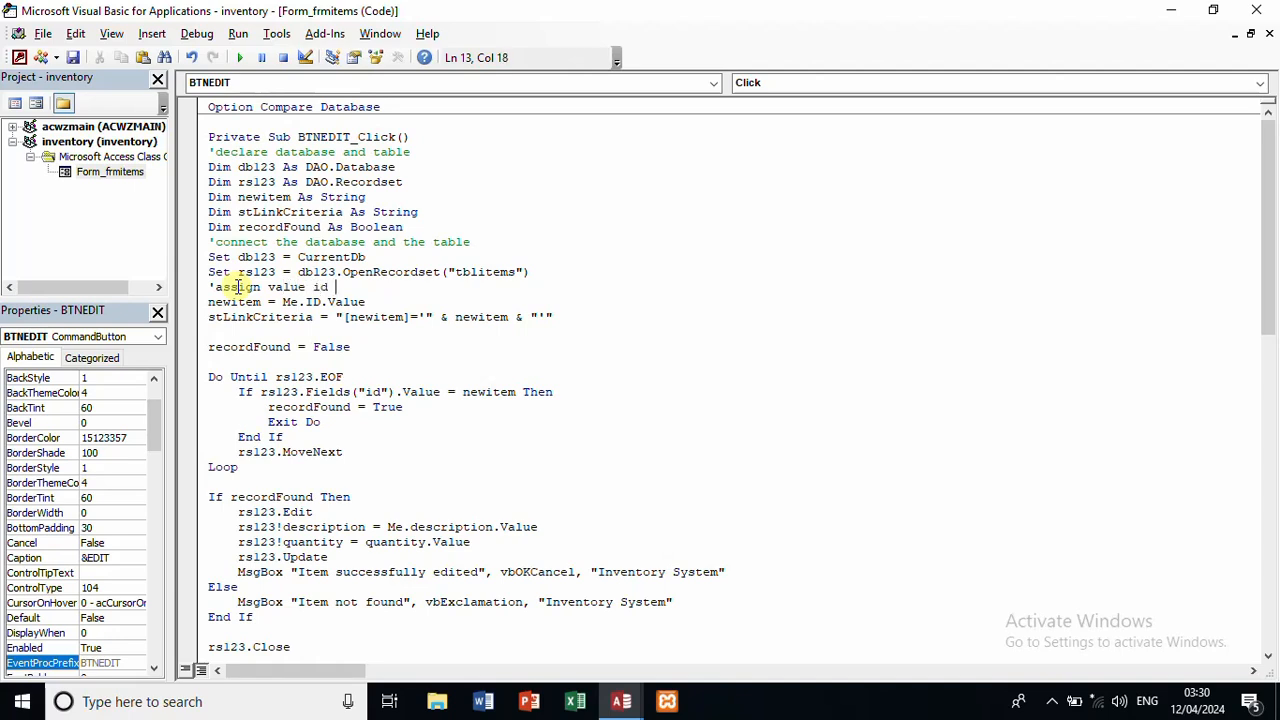
key(BackSpace)
key(BackSpace)
text(n if)
key(BackSpace)
text(d. value to newitems)
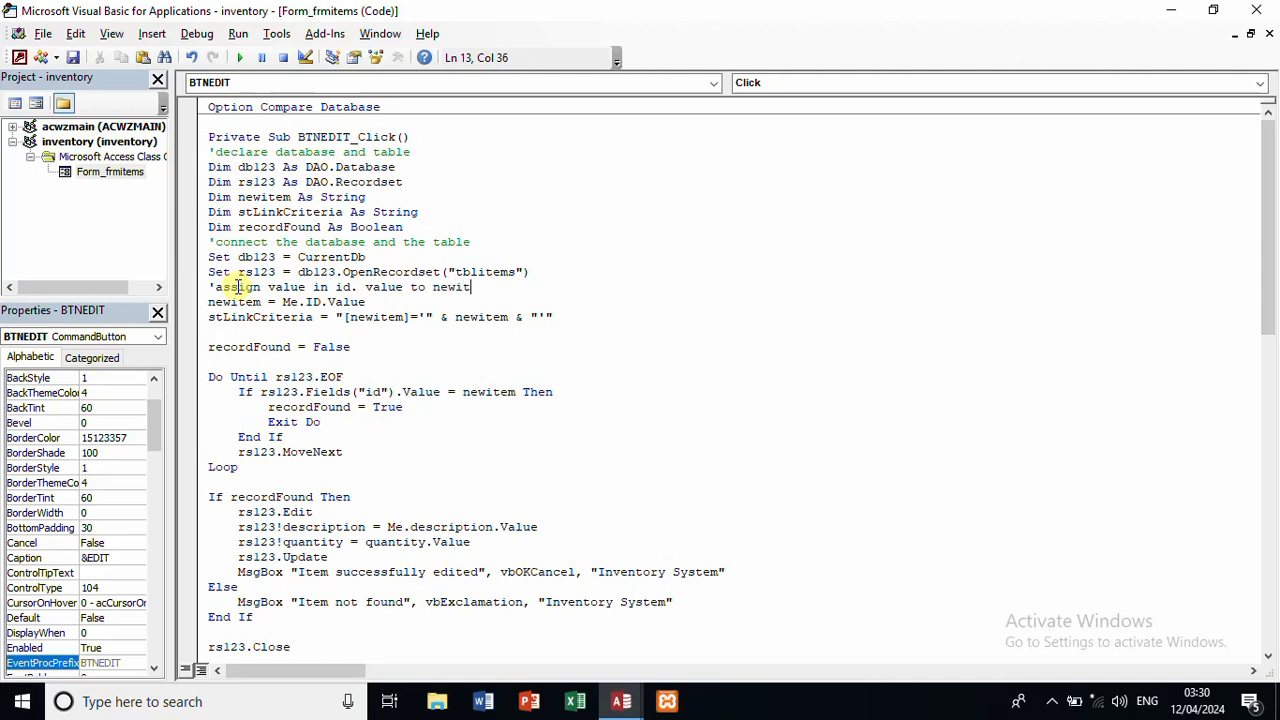
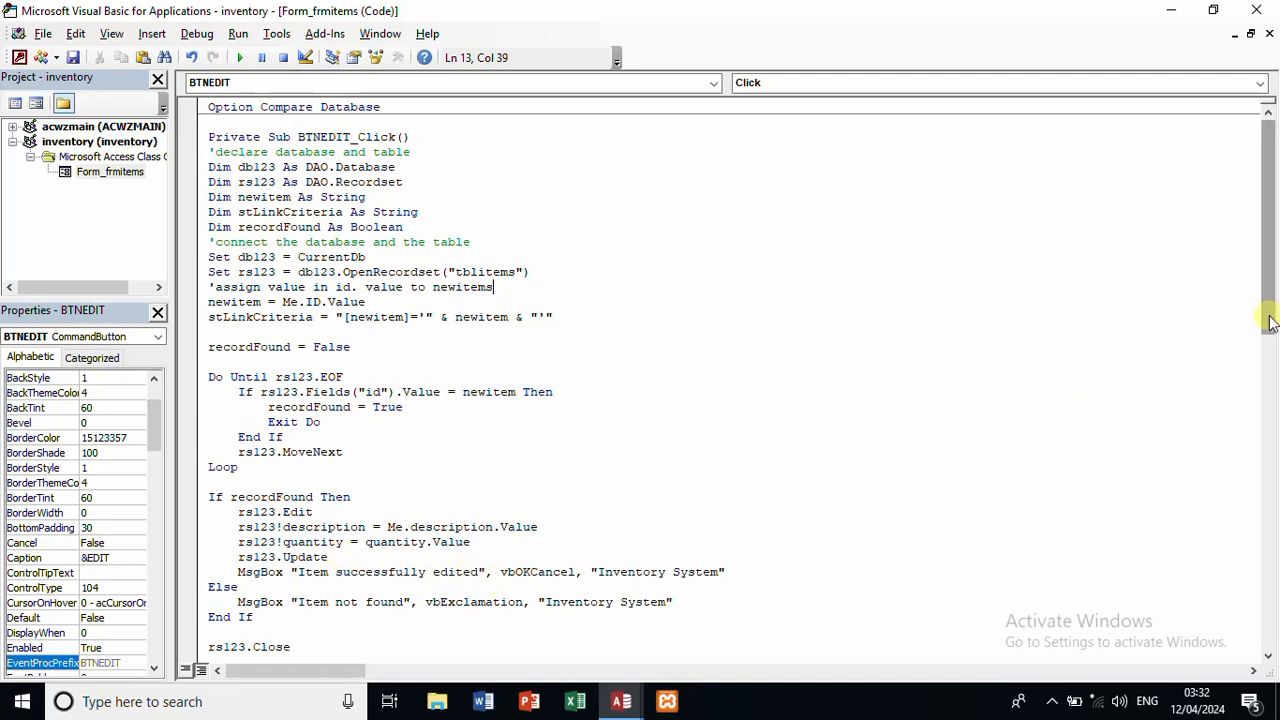
Step: Scroll through BTNEDIT_Click to End Sub and close the VBA editor
drag(1270, 322, 1272, 352)
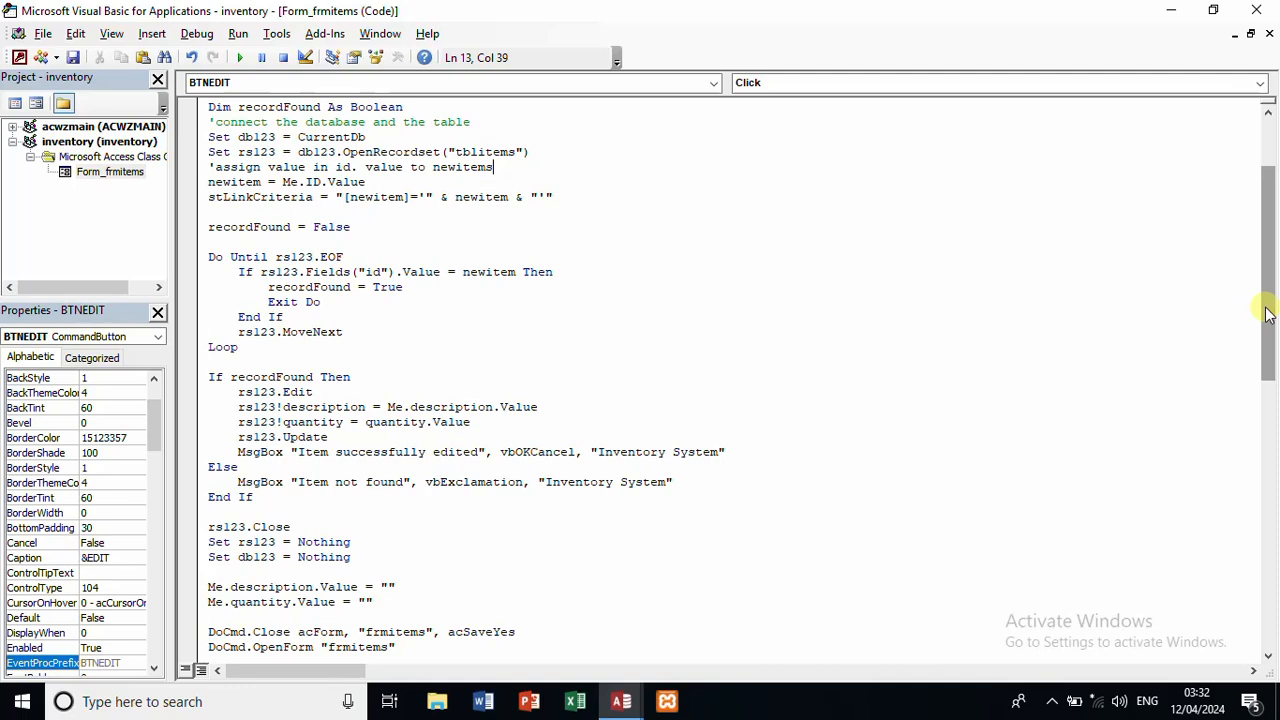
drag(1268, 313, 1272, 350)
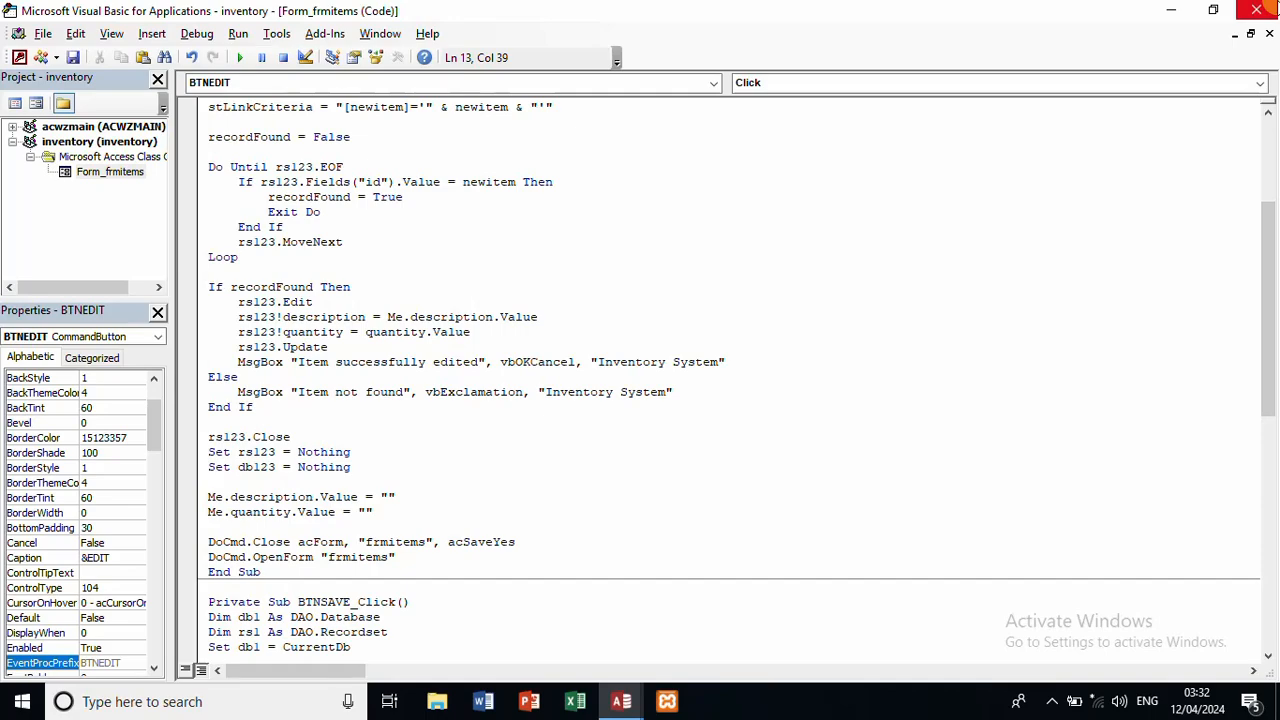
click(1271, 7)
Step: Close INVENTORY VERSION 1 without saving FRMITEMS, then reopen the inventory database from Recent
click(1271, 7)
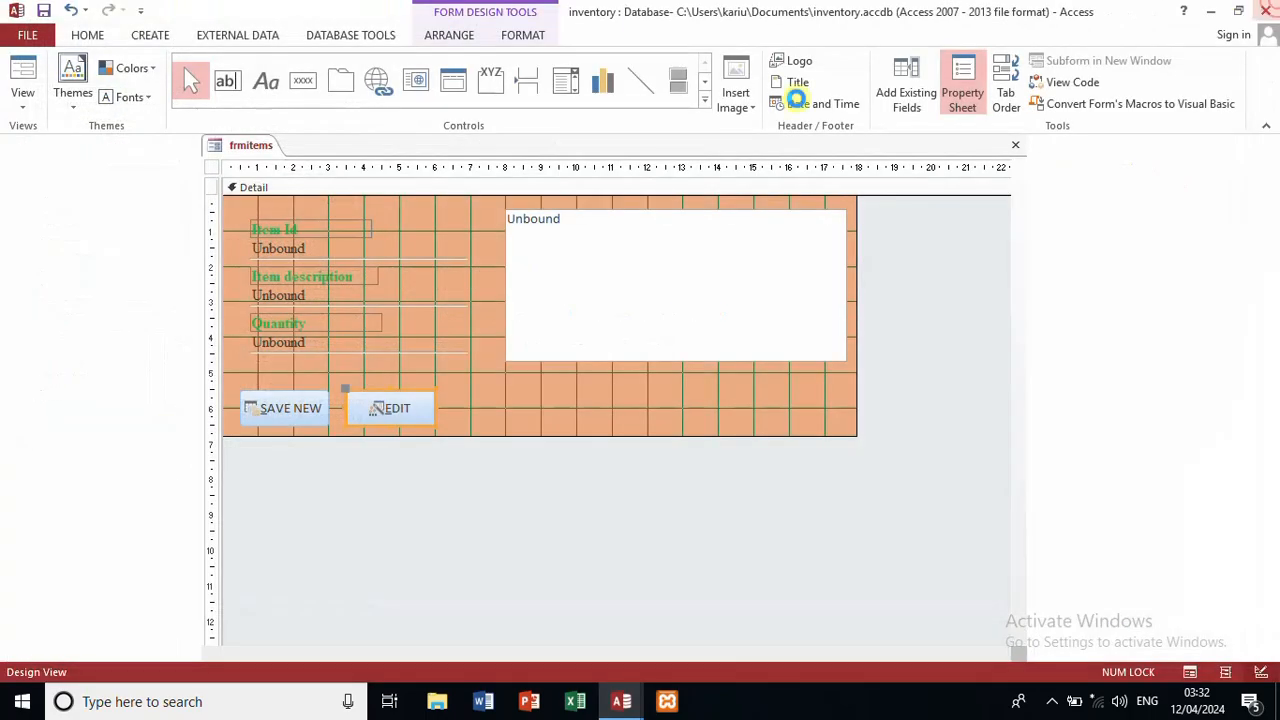
click(621, 703)
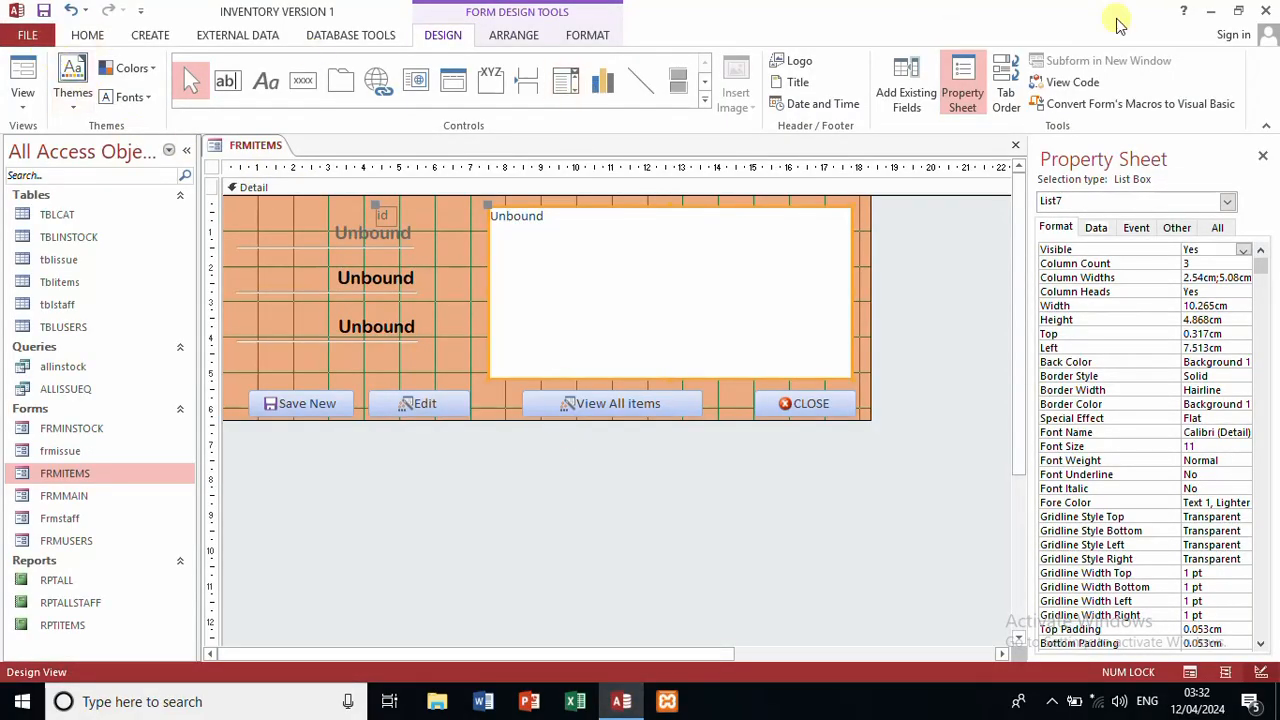
click(1268, 8)
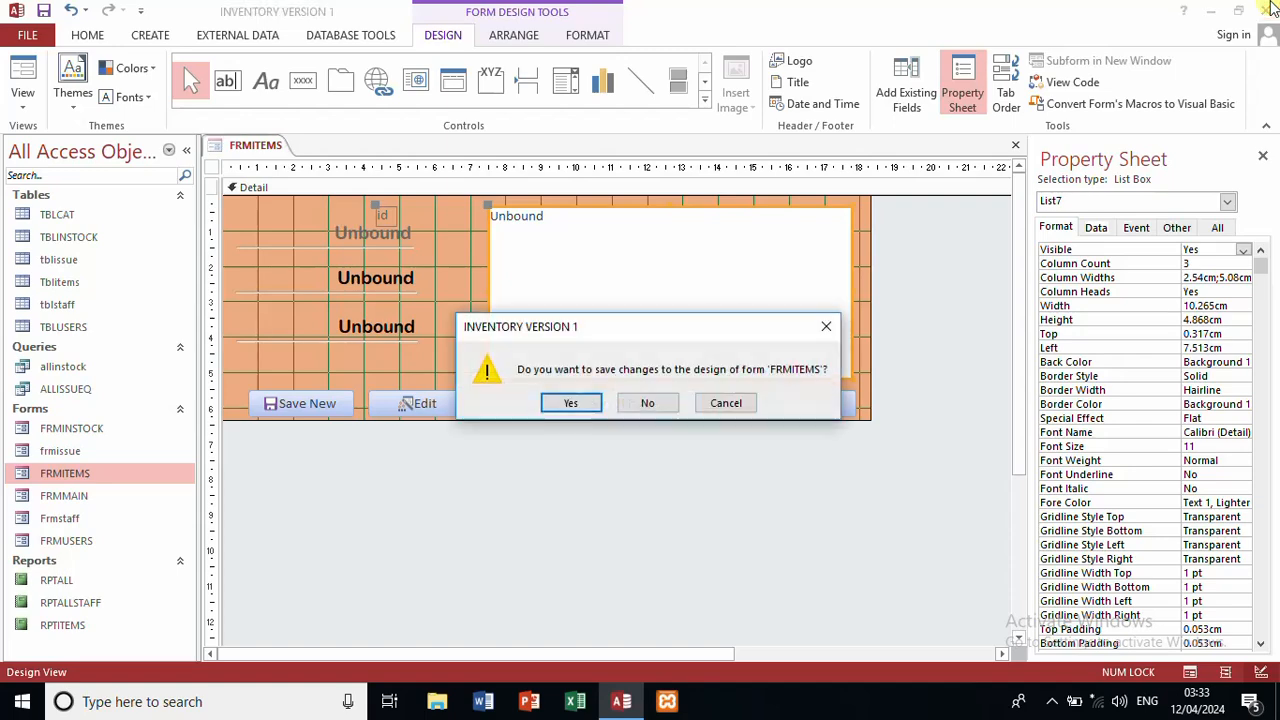
click(655, 402)
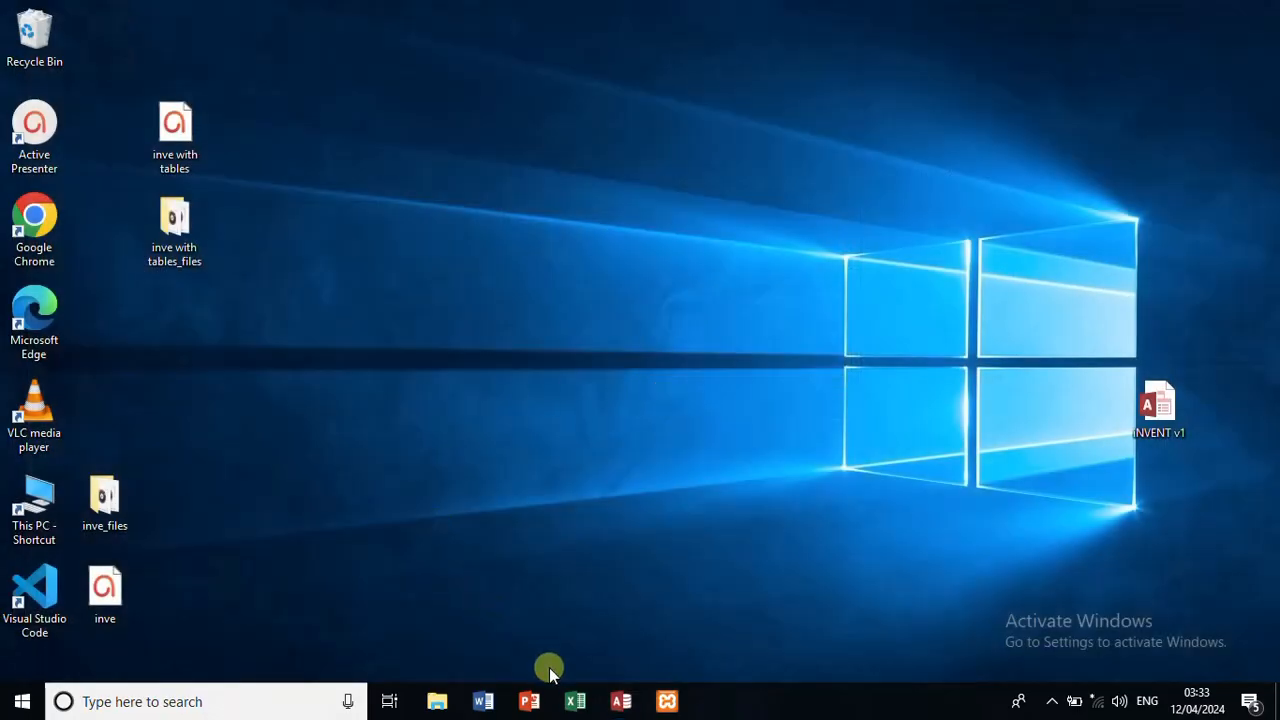
click(622, 702)
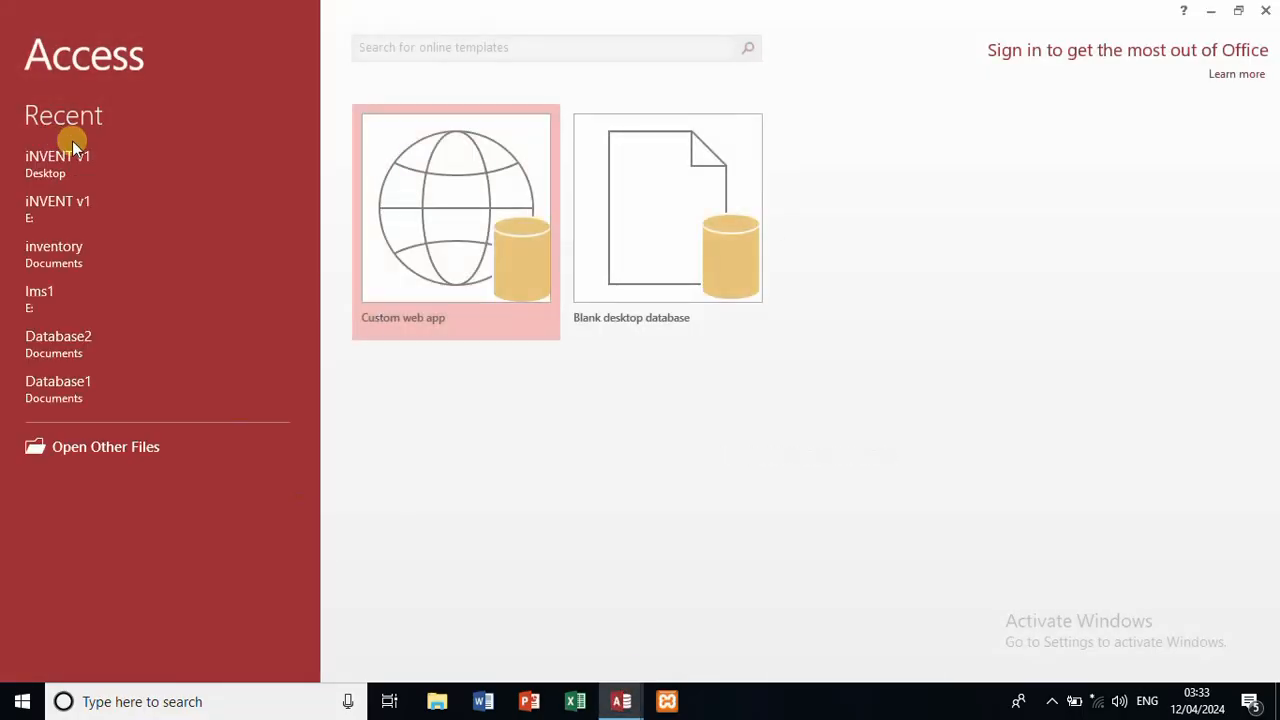
click(80, 254)
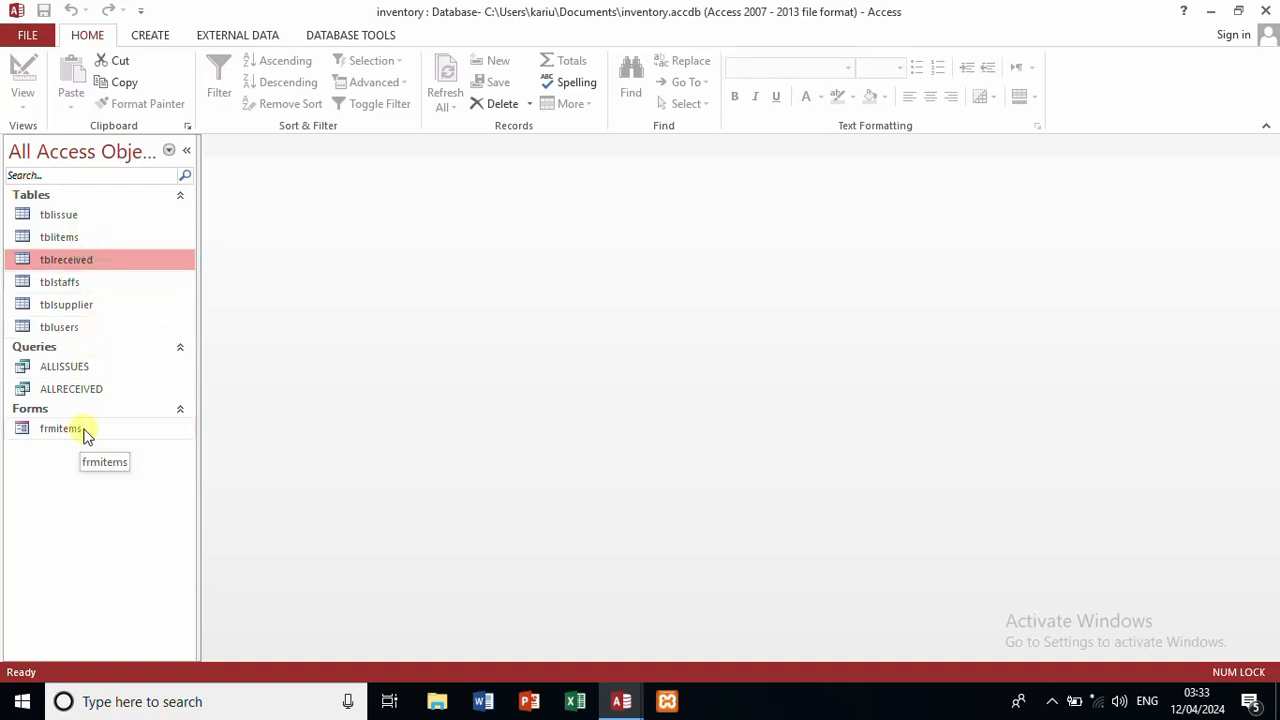
Step: Open frmitems, load item 8, and enter description smartphone with quantity 2
double_click(87, 430)
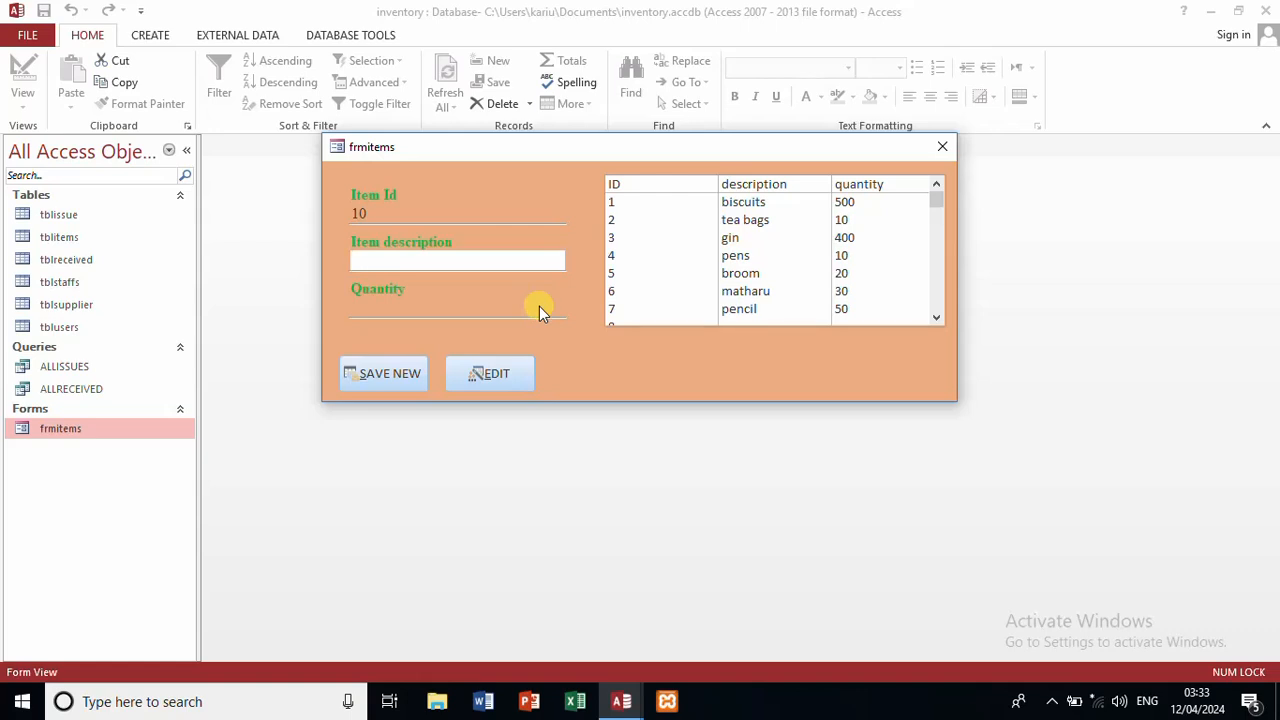
click(936, 316)
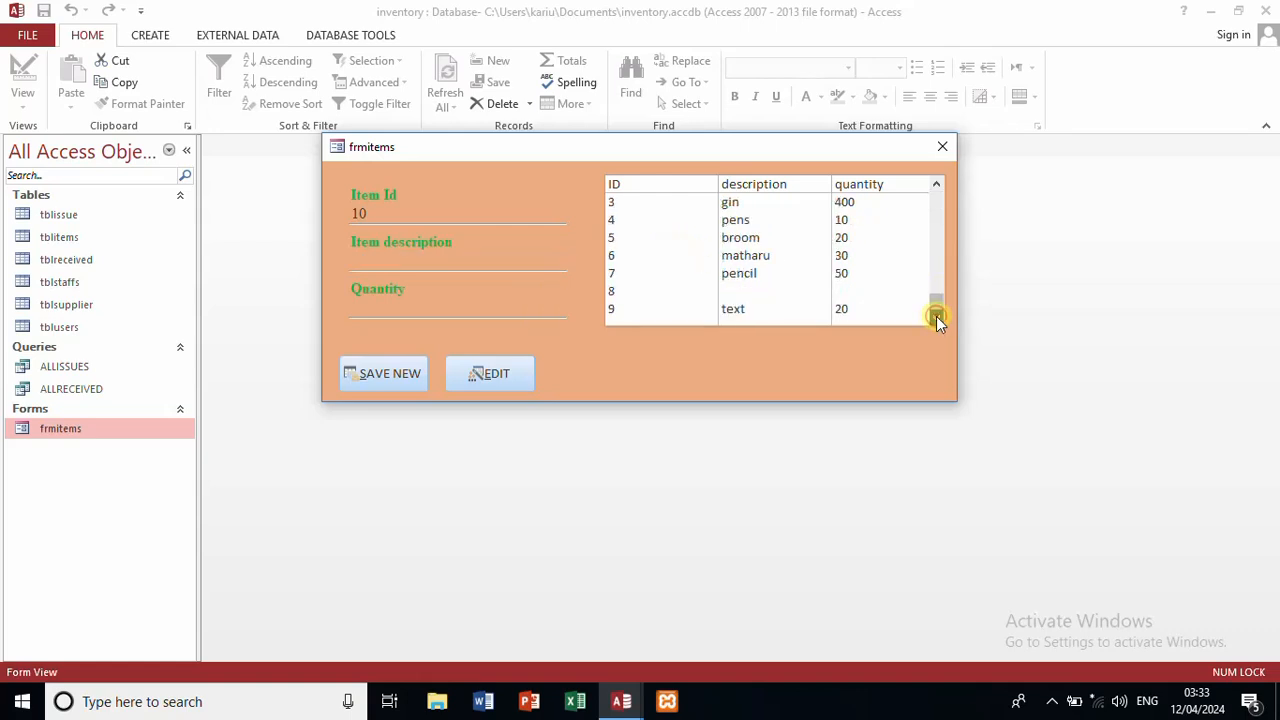
click(740, 292)
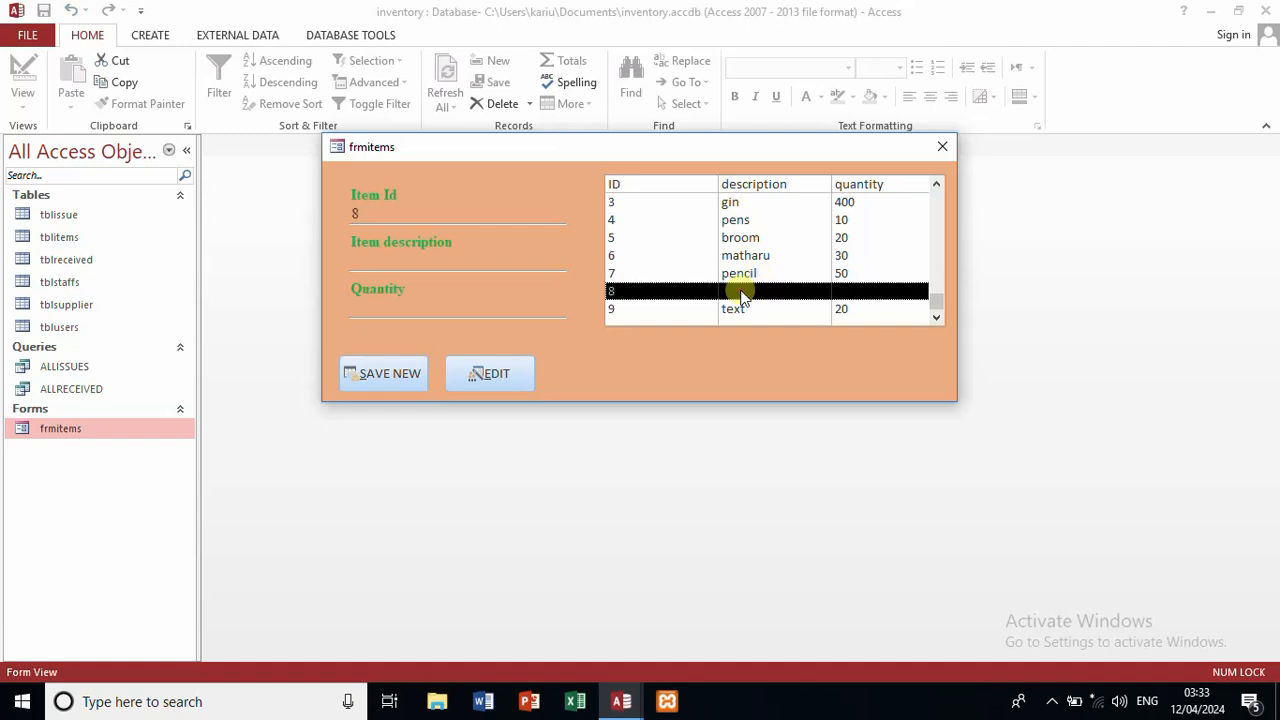
click(445, 261)
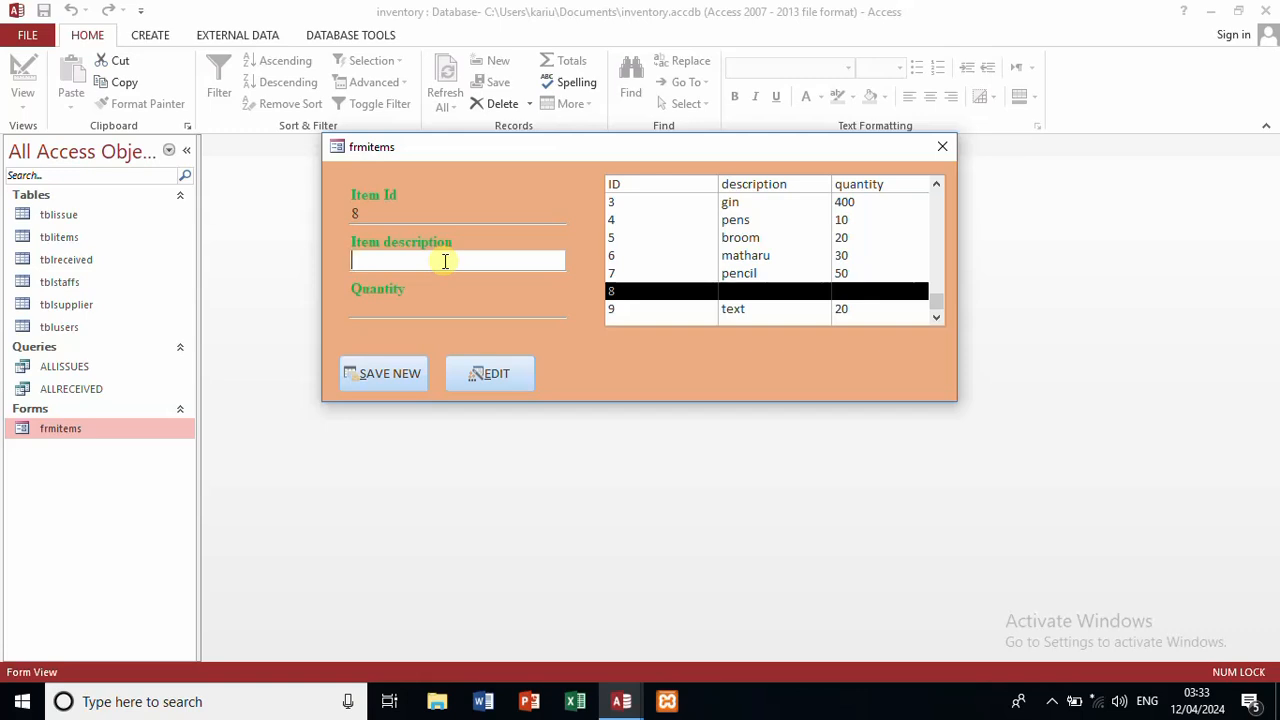
text(smartphone)
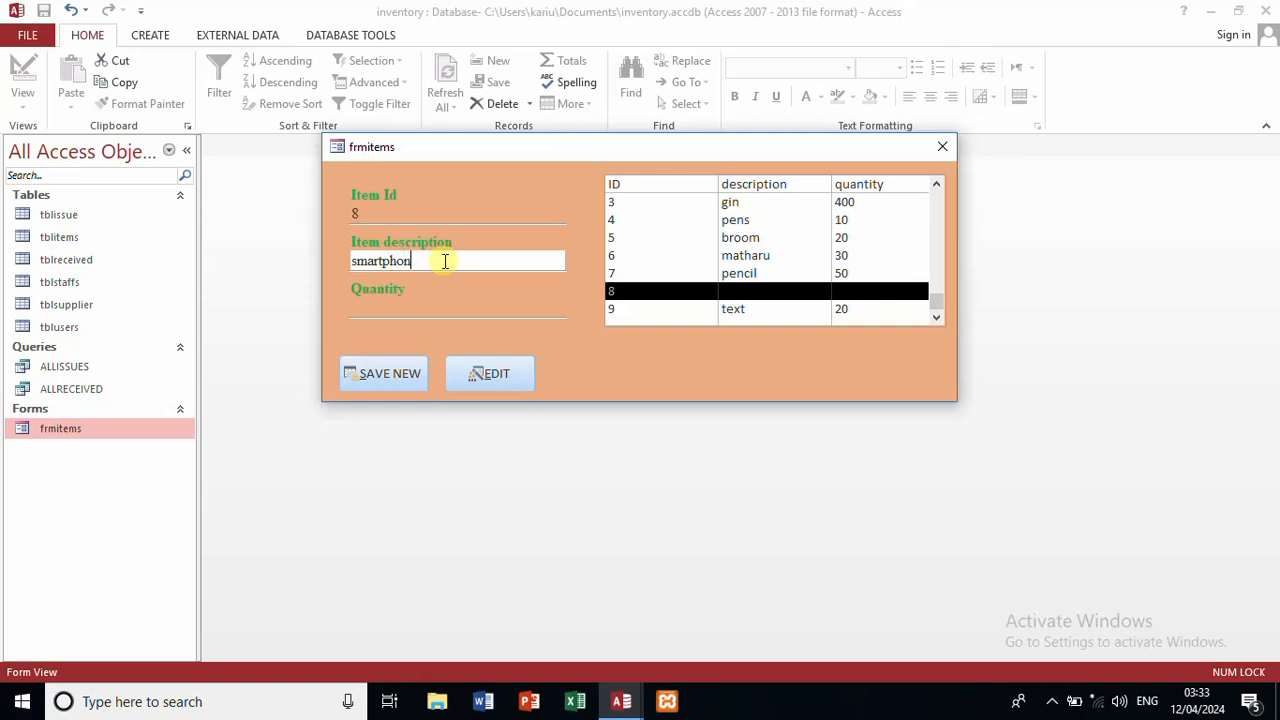
click(426, 314)
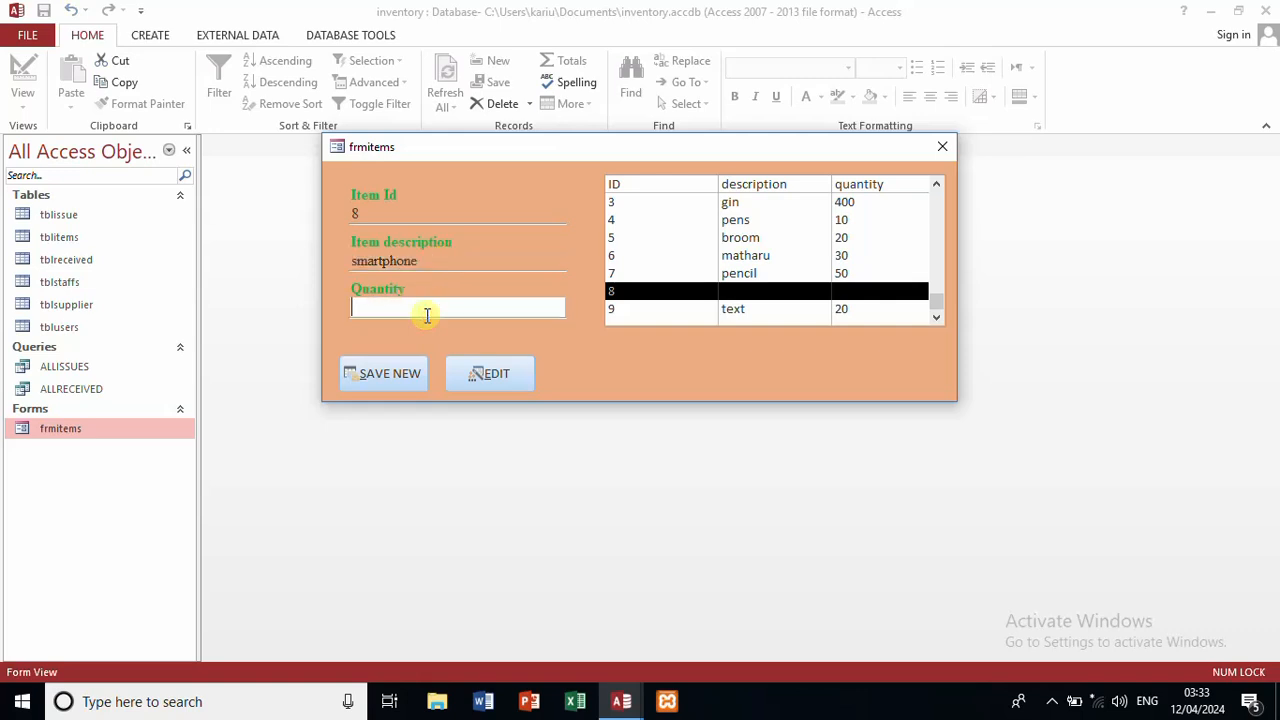
text(2)
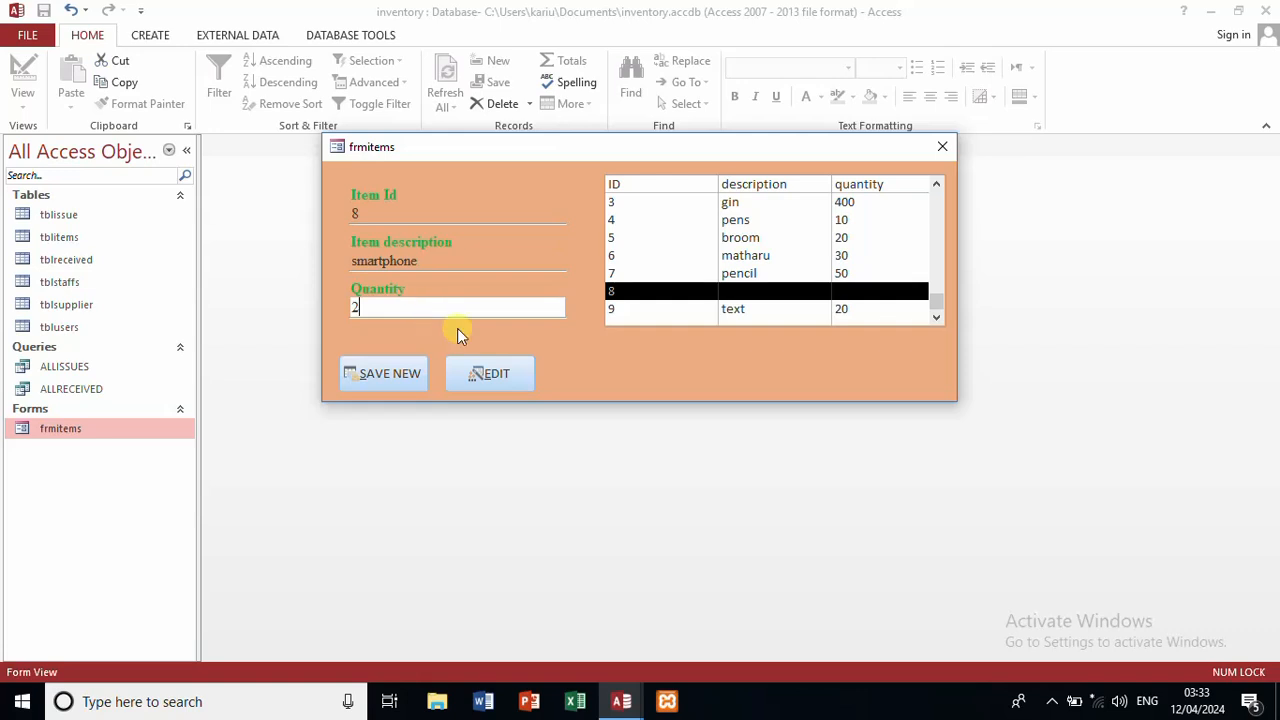
Step: Save the item 8 edit and confirm the list shows smartphone, 2
click(522, 377)
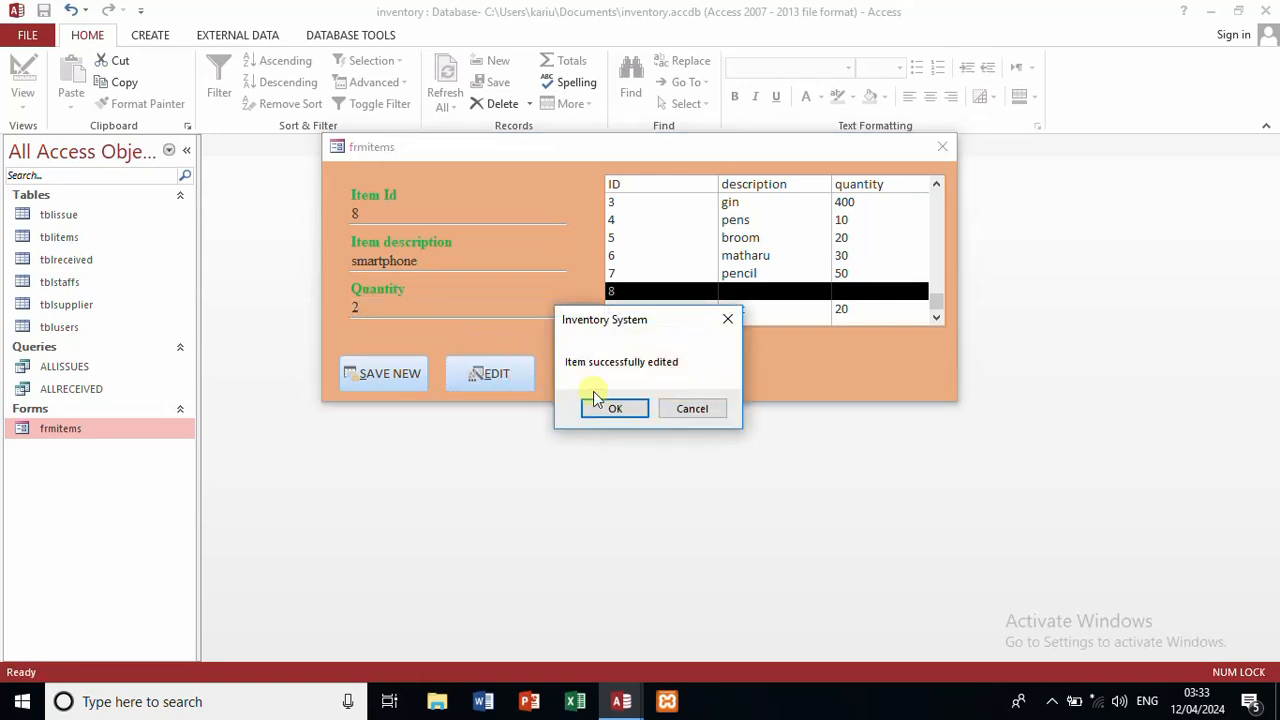
click(593, 409)
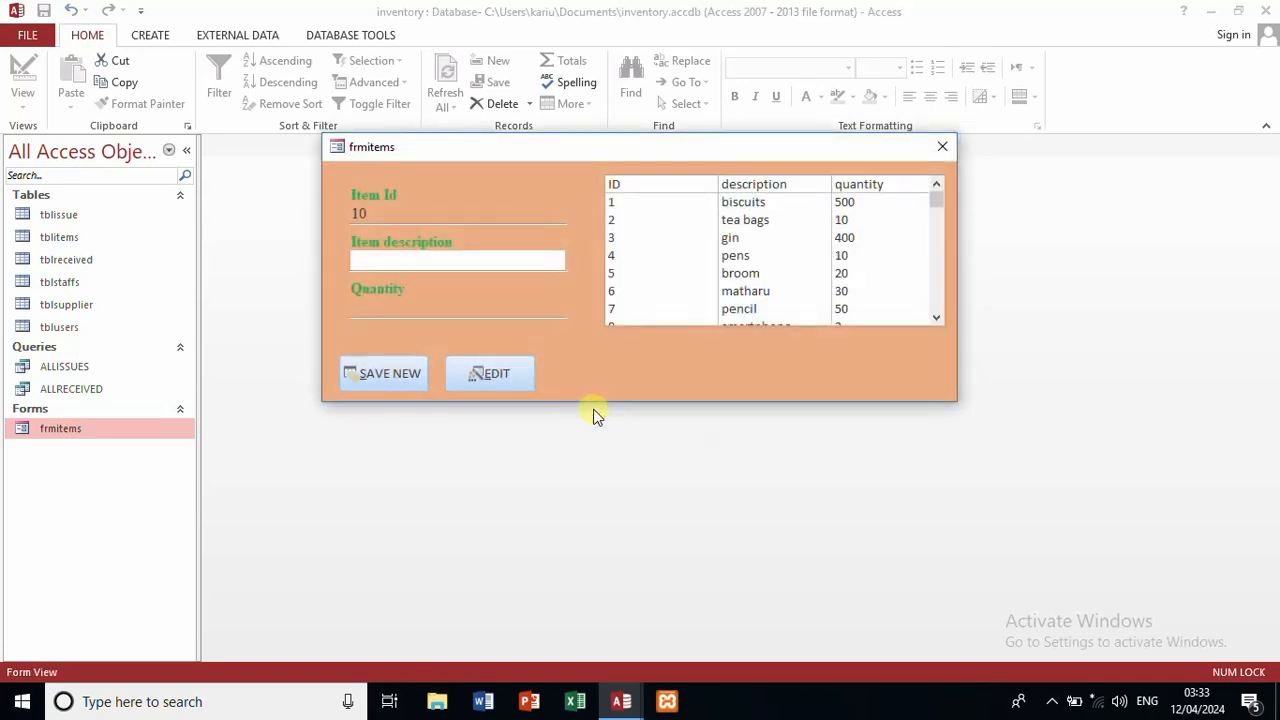
click(934, 314)
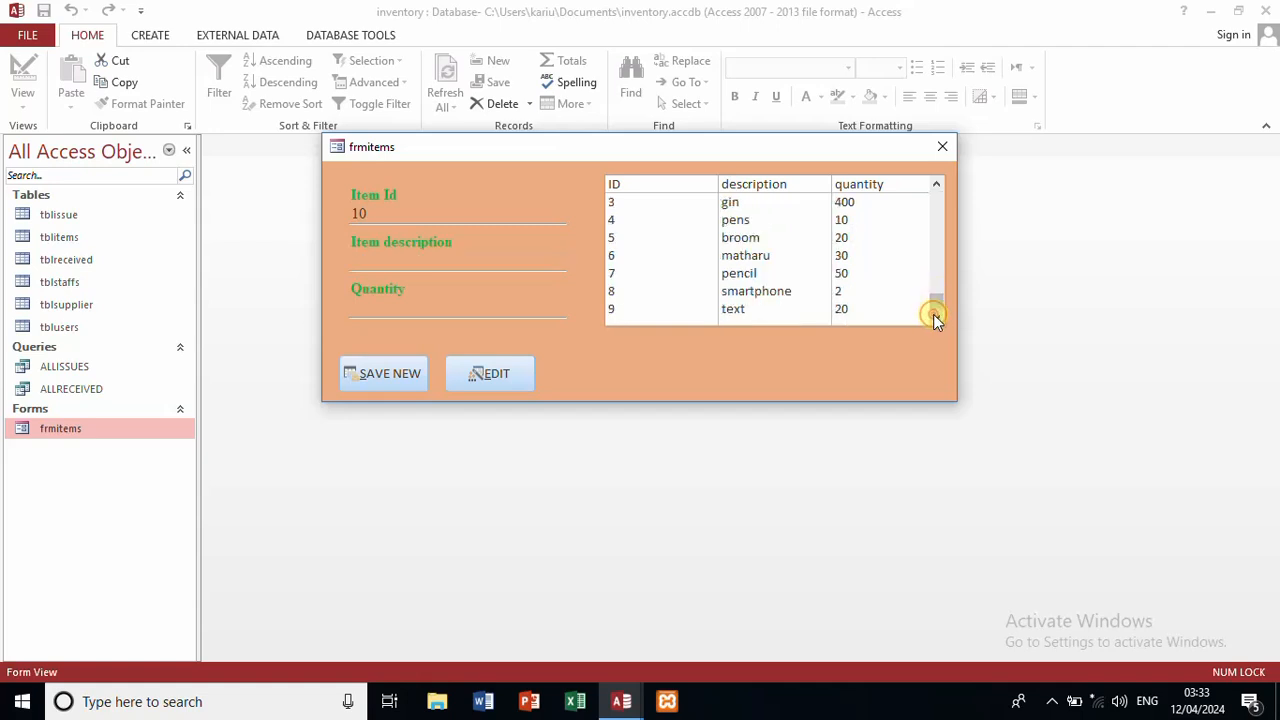
click(800, 295)
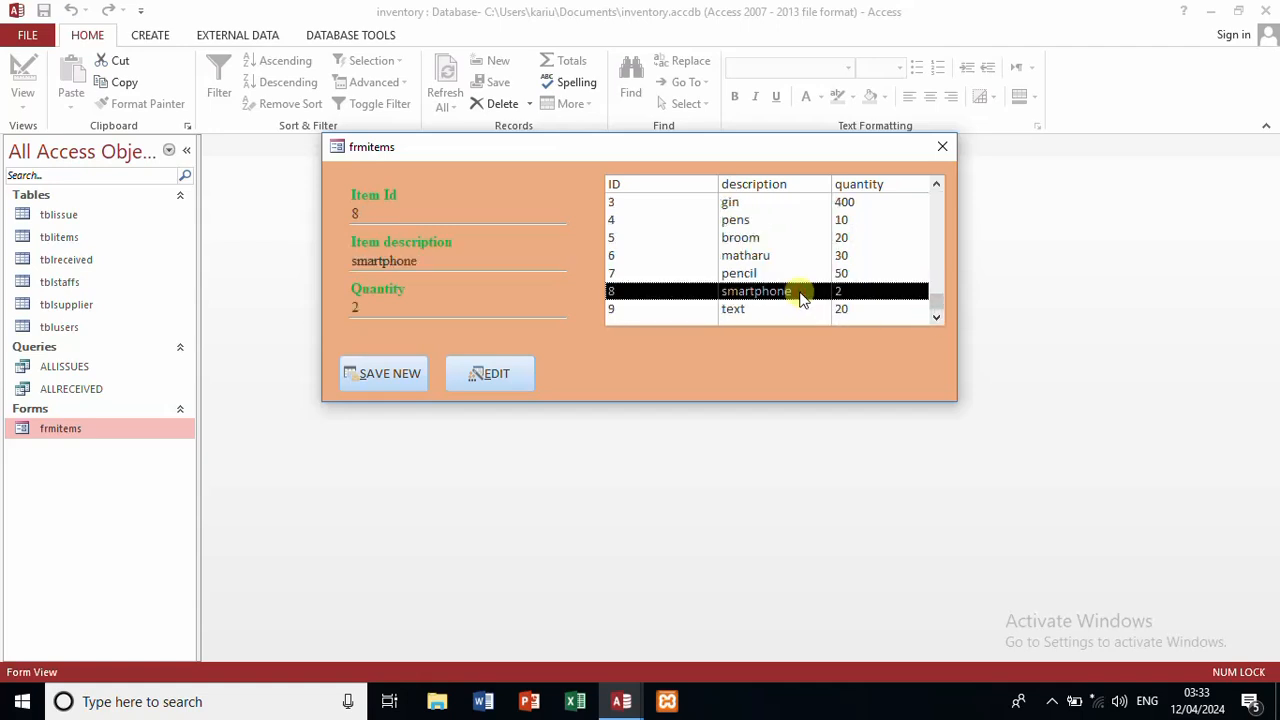
Step: Change item 9 from text, 20 to laptops with quantity 1 and save the edit
click(793, 311)
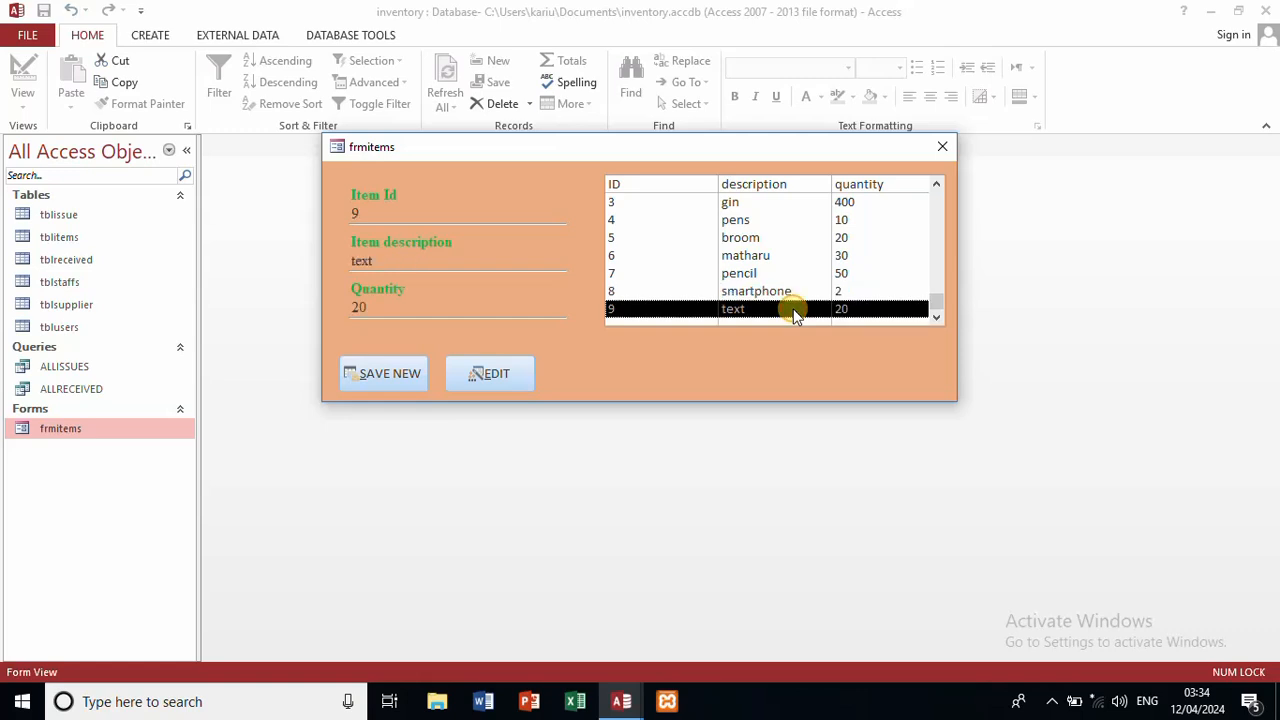
click(399, 260)
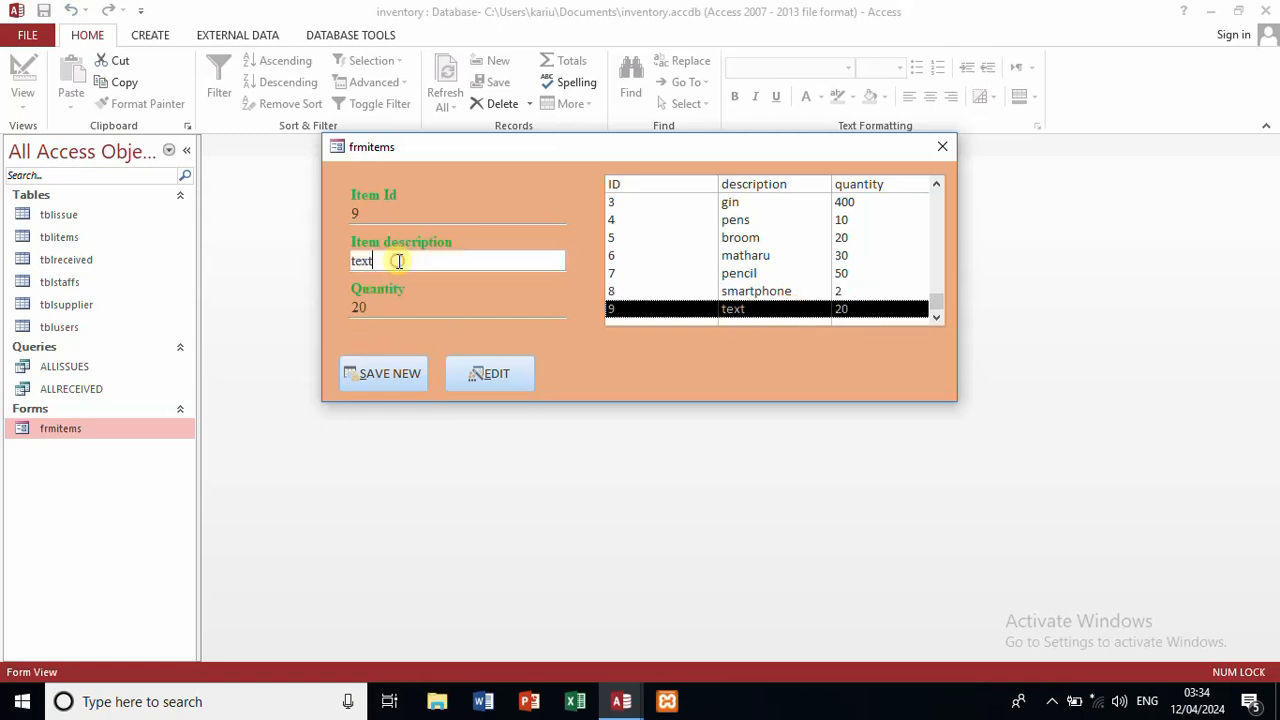
key(BackSpace)
key(BackSpace)
key(BackSpace)
key(BackSpace)
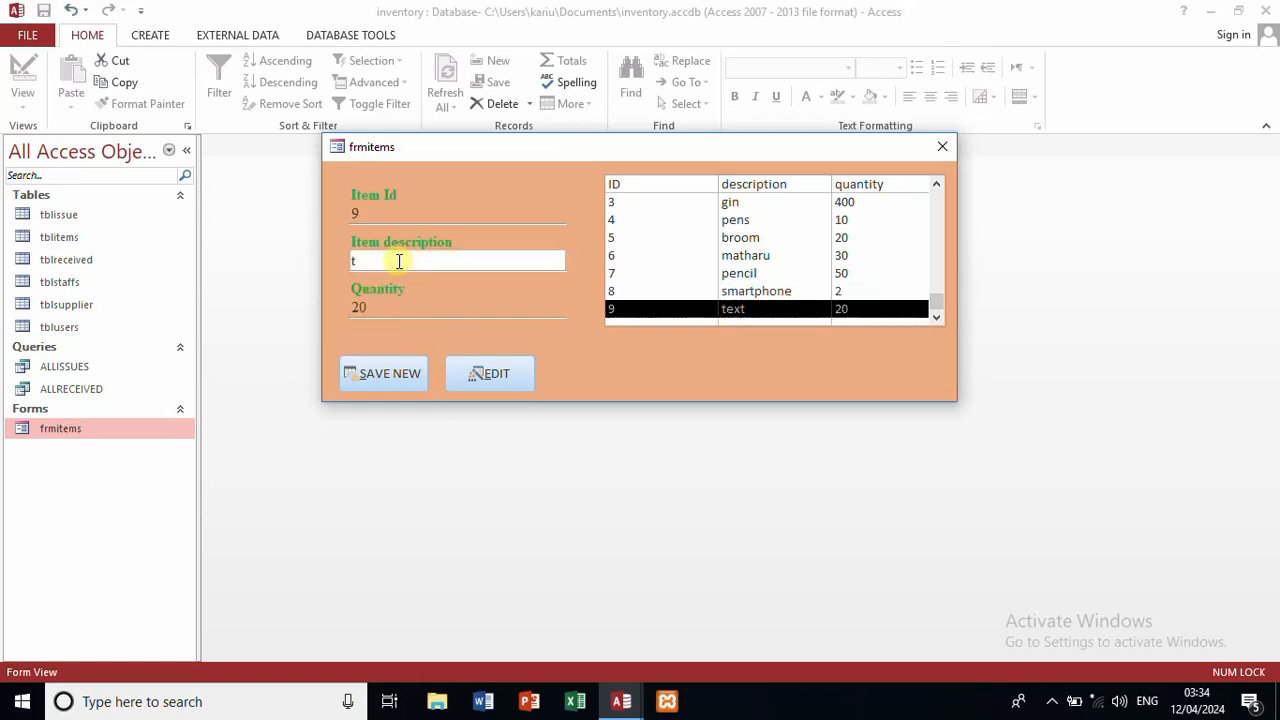
text(laptops)
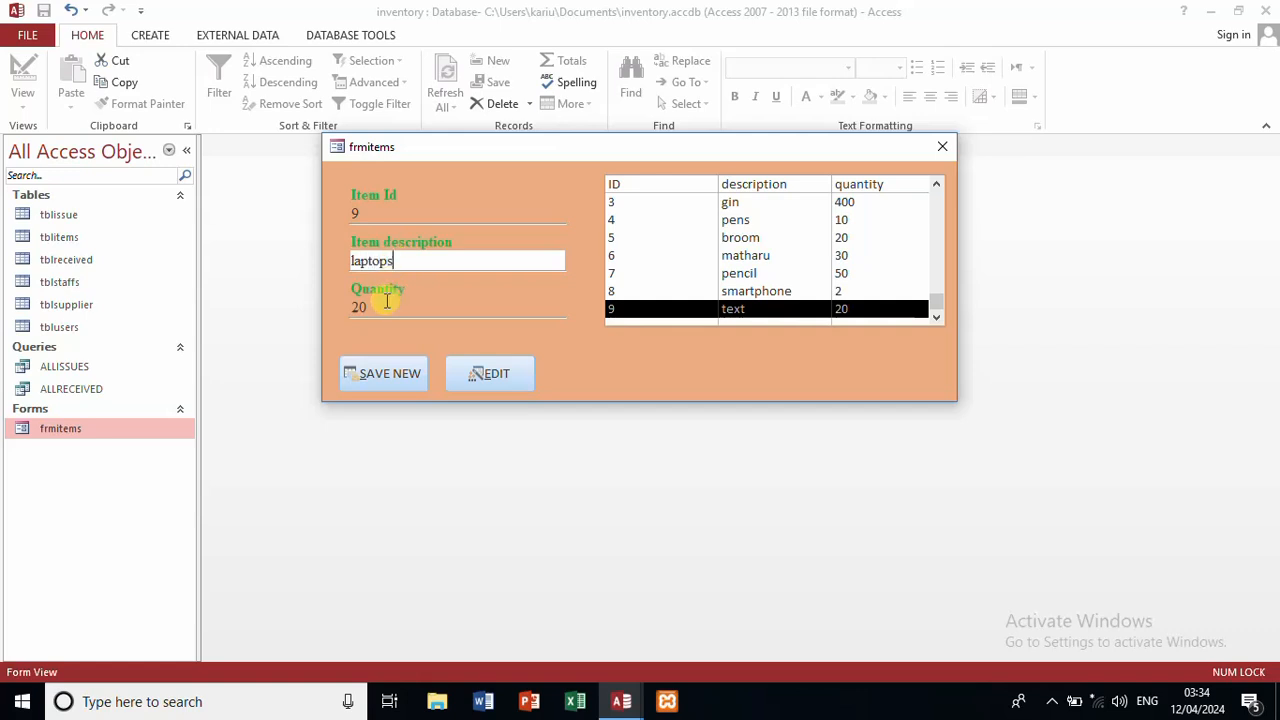
click(385, 300)
key(BackSpace)
key(BackSpace)
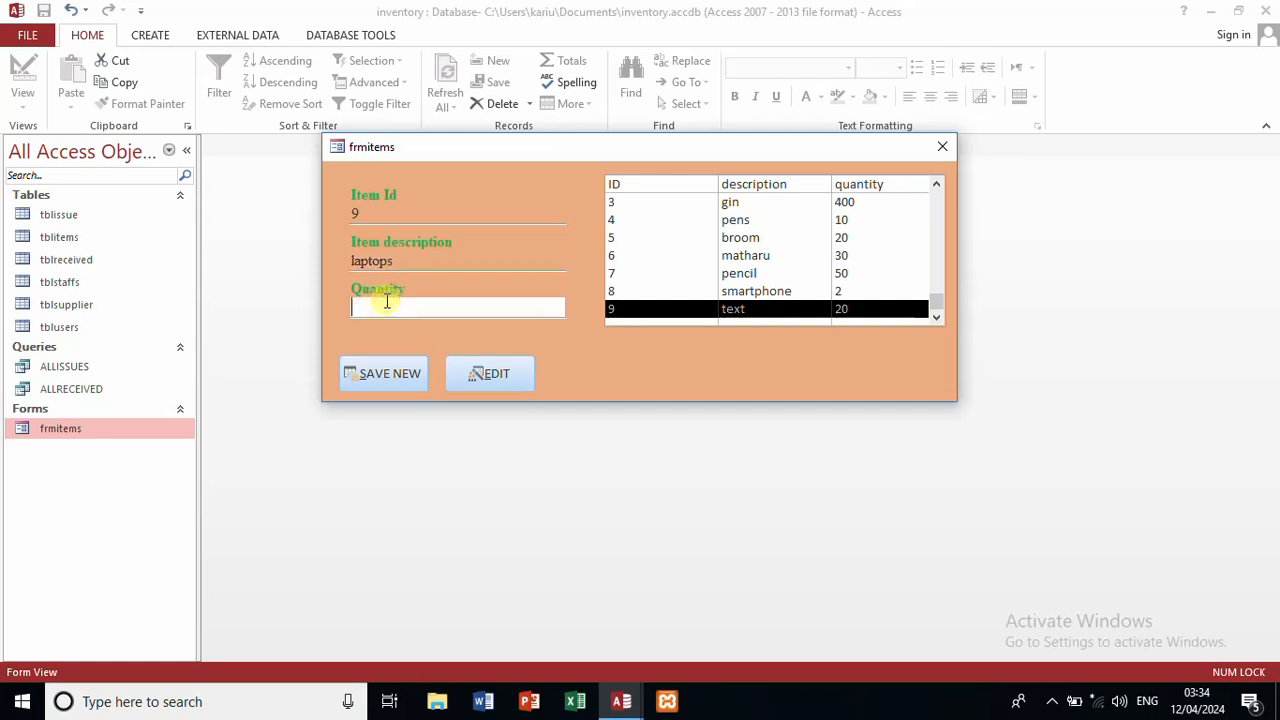
text(1)
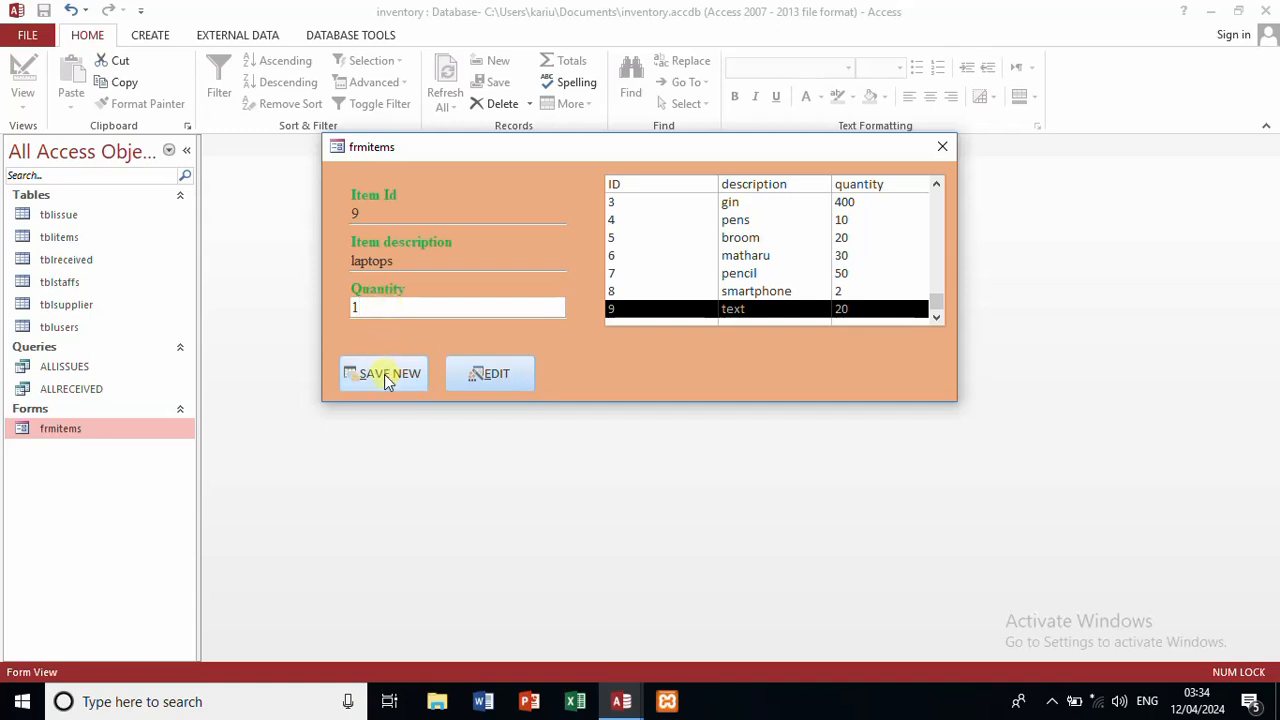
click(490, 374)
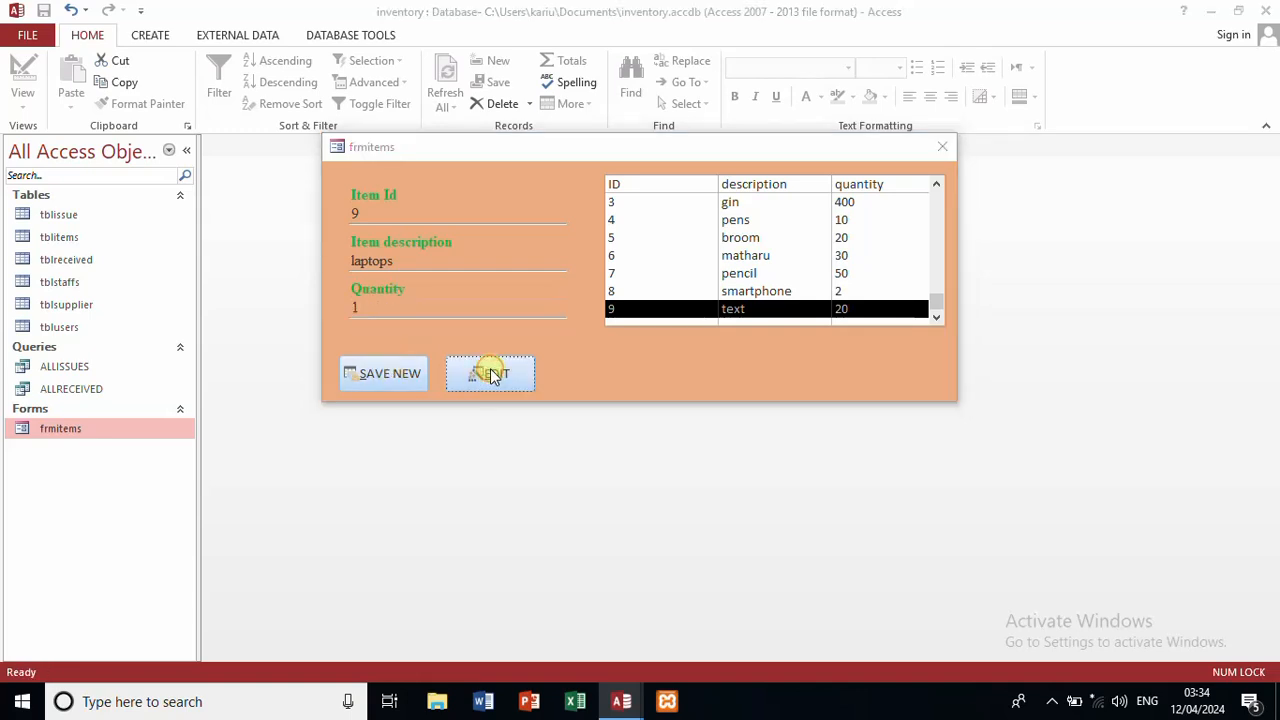
click(616, 408)
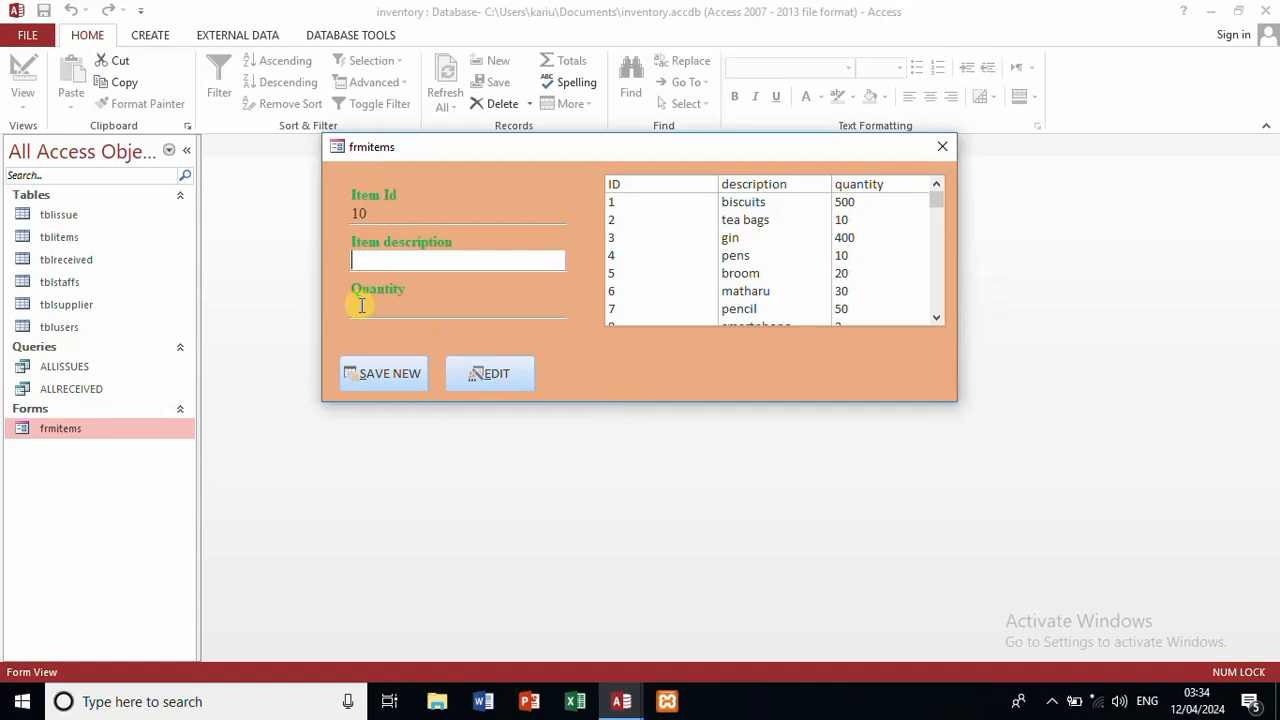
Step: In Design View of frmitems, paste a copy of the EDIT button aligned at the form's right side
right_click(617, 375)
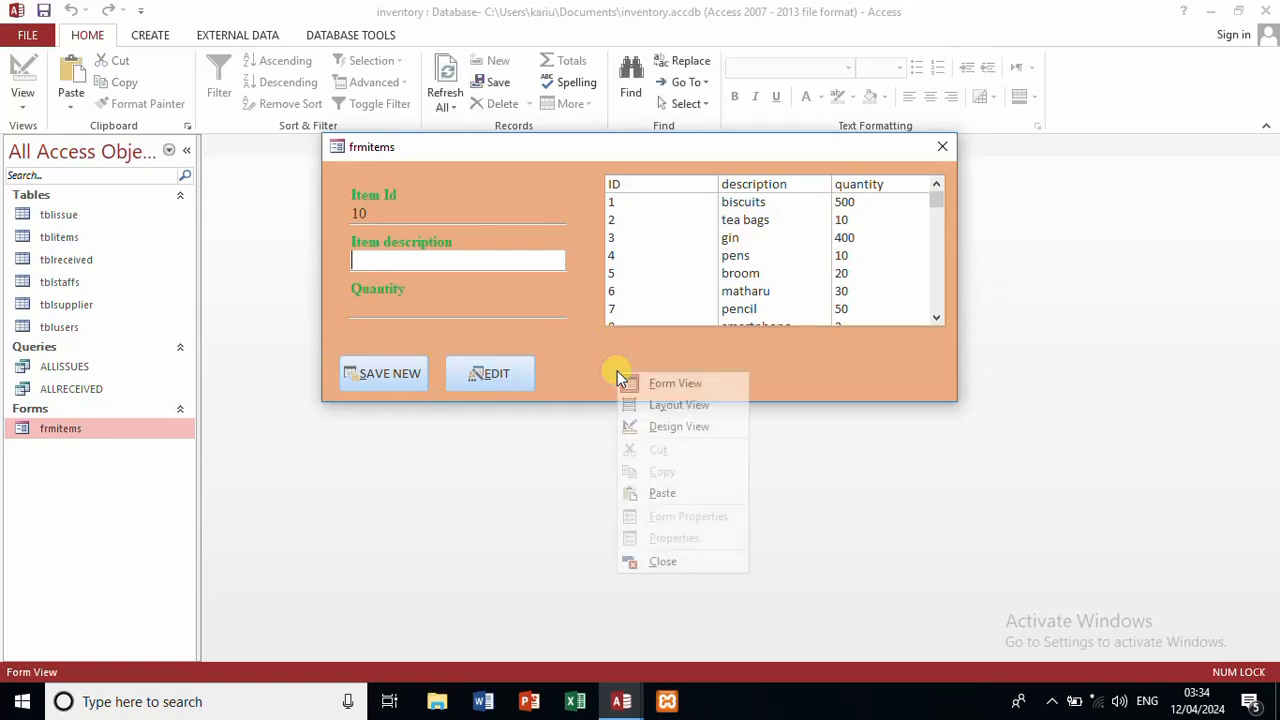
click(687, 427)
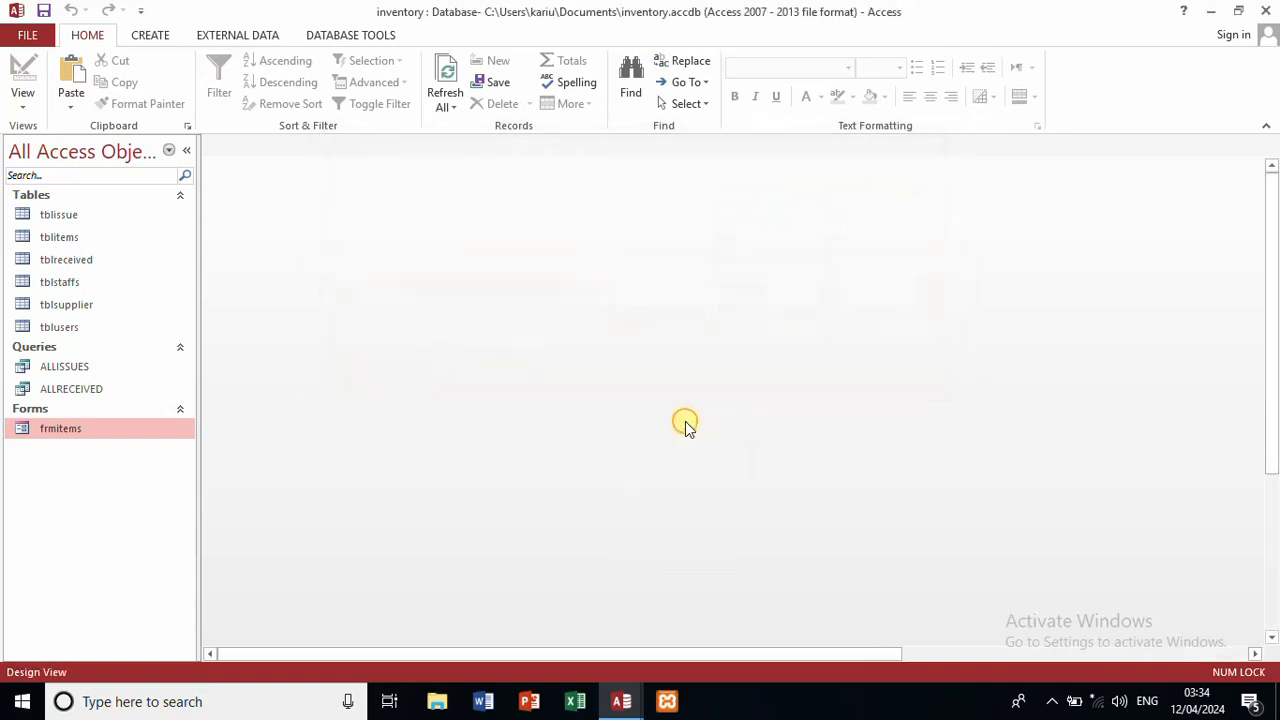
click(390, 406)
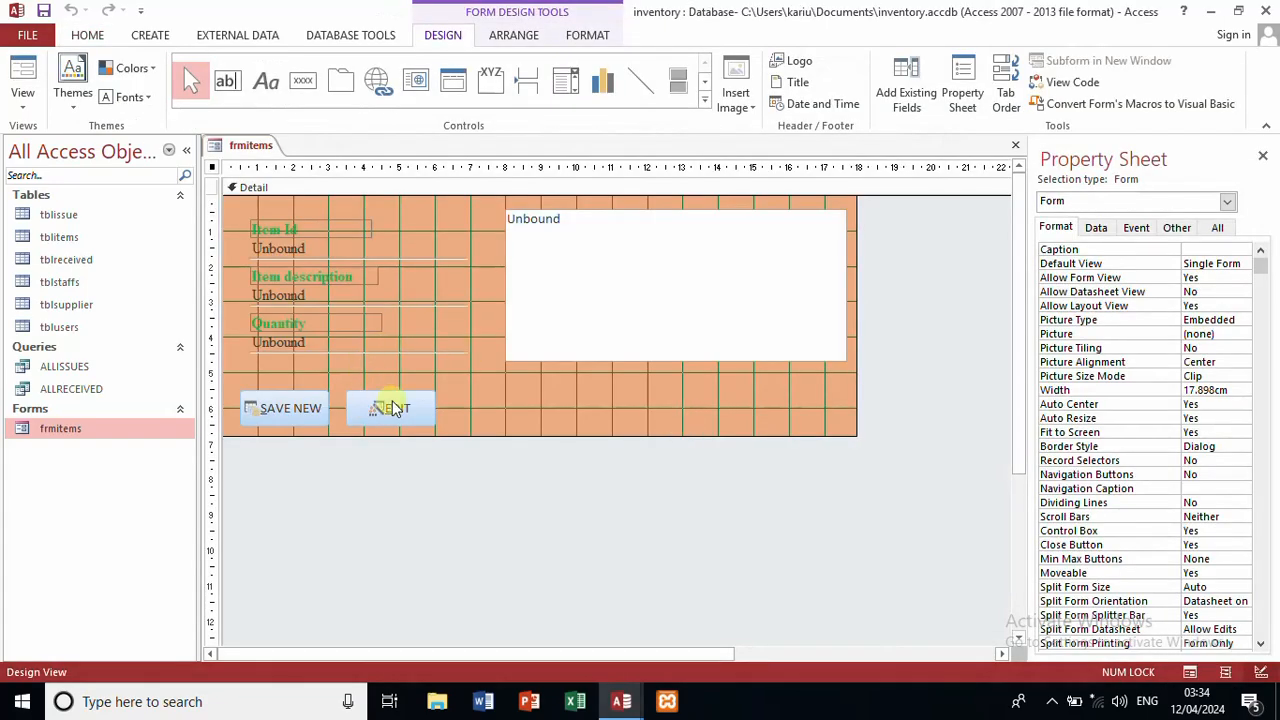
key(ctrl+v)
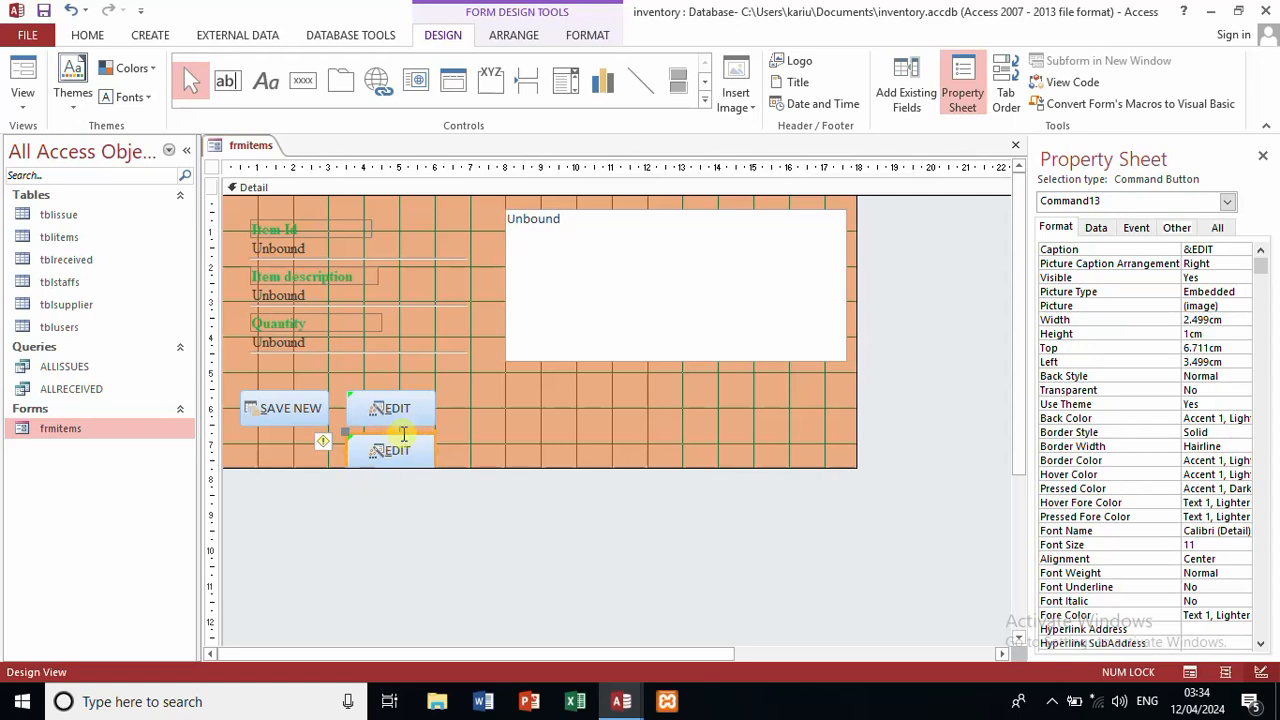
drag(413, 431, 812, 403)
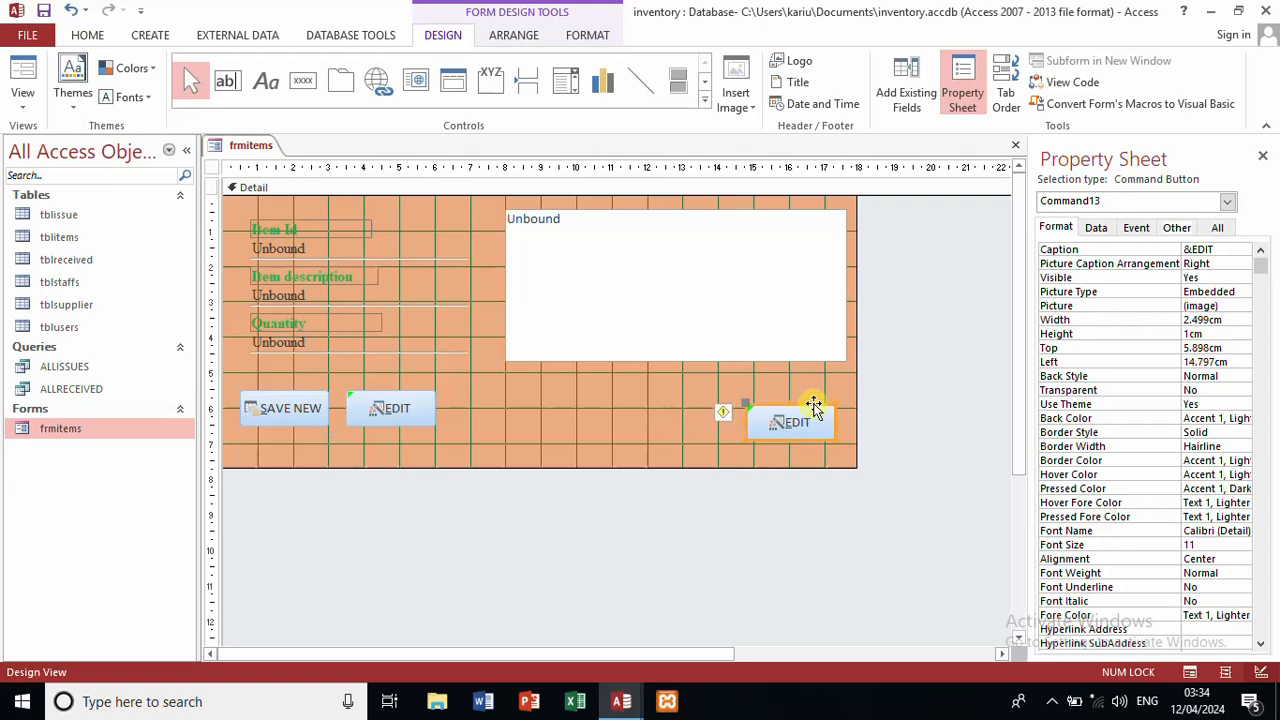
drag(815, 406, 813, 397)
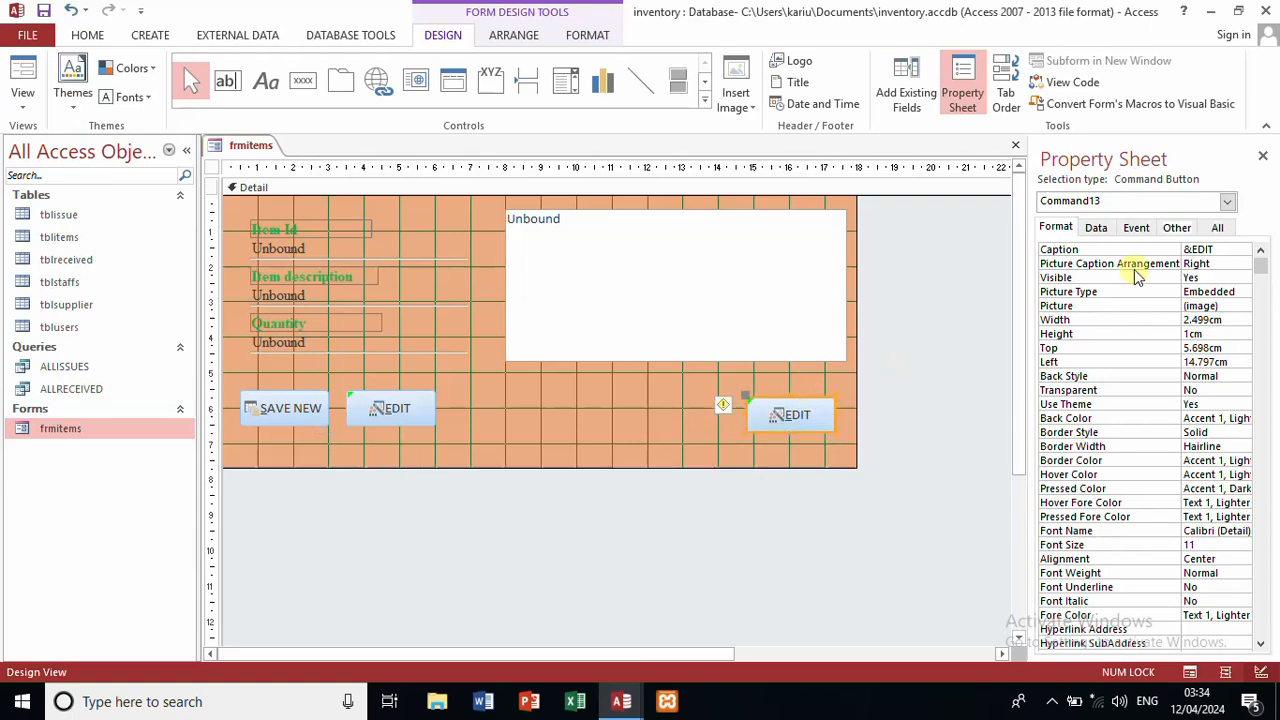
Step: Set the copied button's Caption to &CLOSE
click(1220, 250)
key(BackSpace)
key(BackSpace)
key(BackSpace)
key(BackSpace)
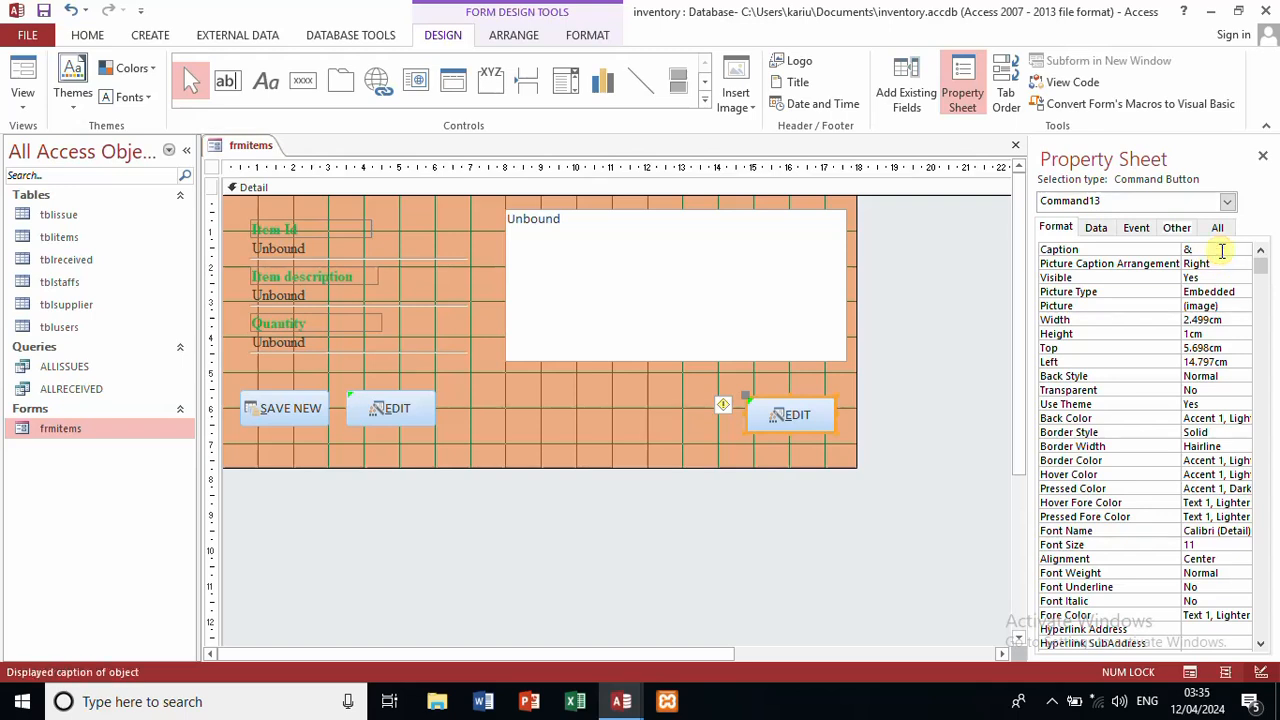
key(Caps_Lock)
text(CLOSE)
click(953, 354)
click(810, 411)
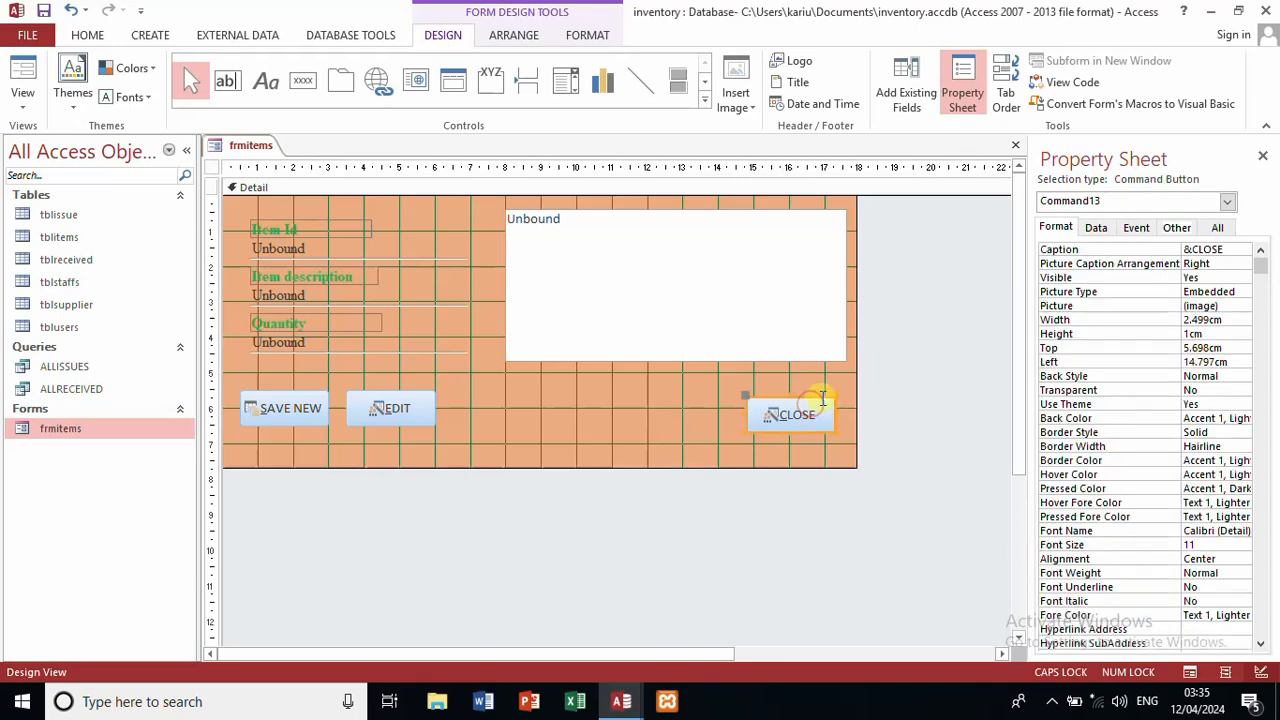
Step: Assign the Clear All Filters picture to the CLOSE button via Picture Builder
click(1245, 307)
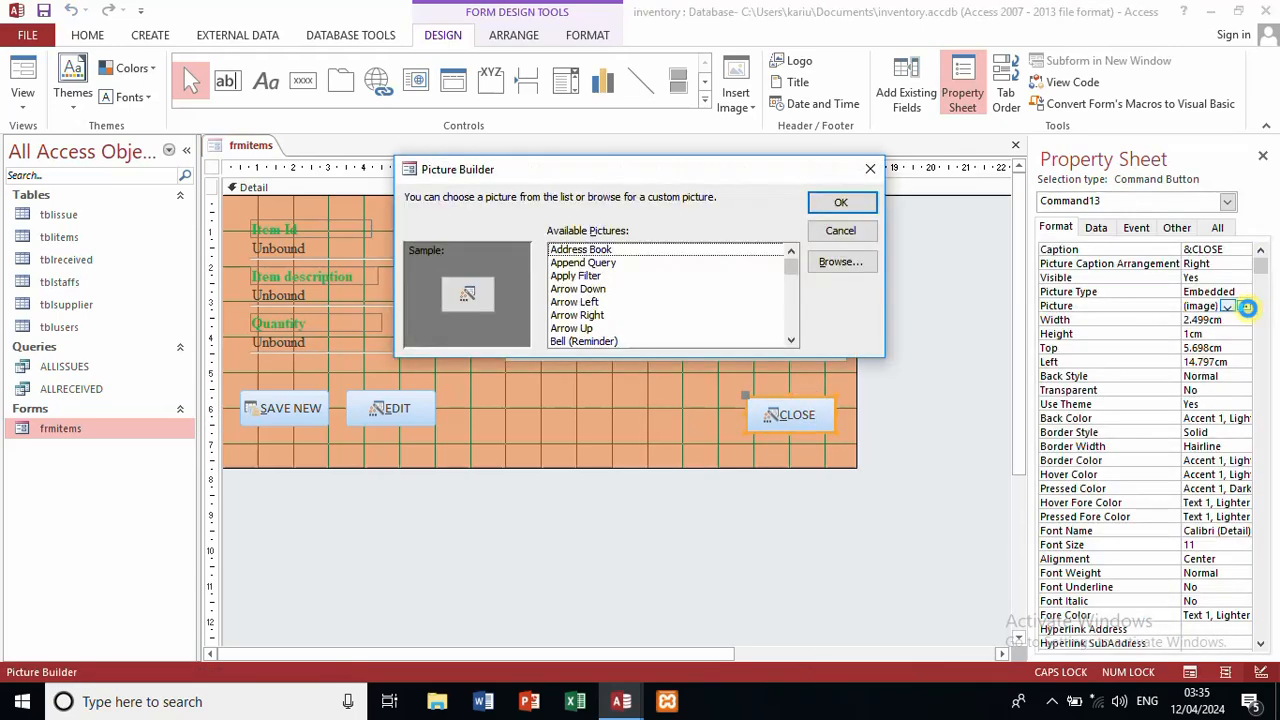
click(578, 290)
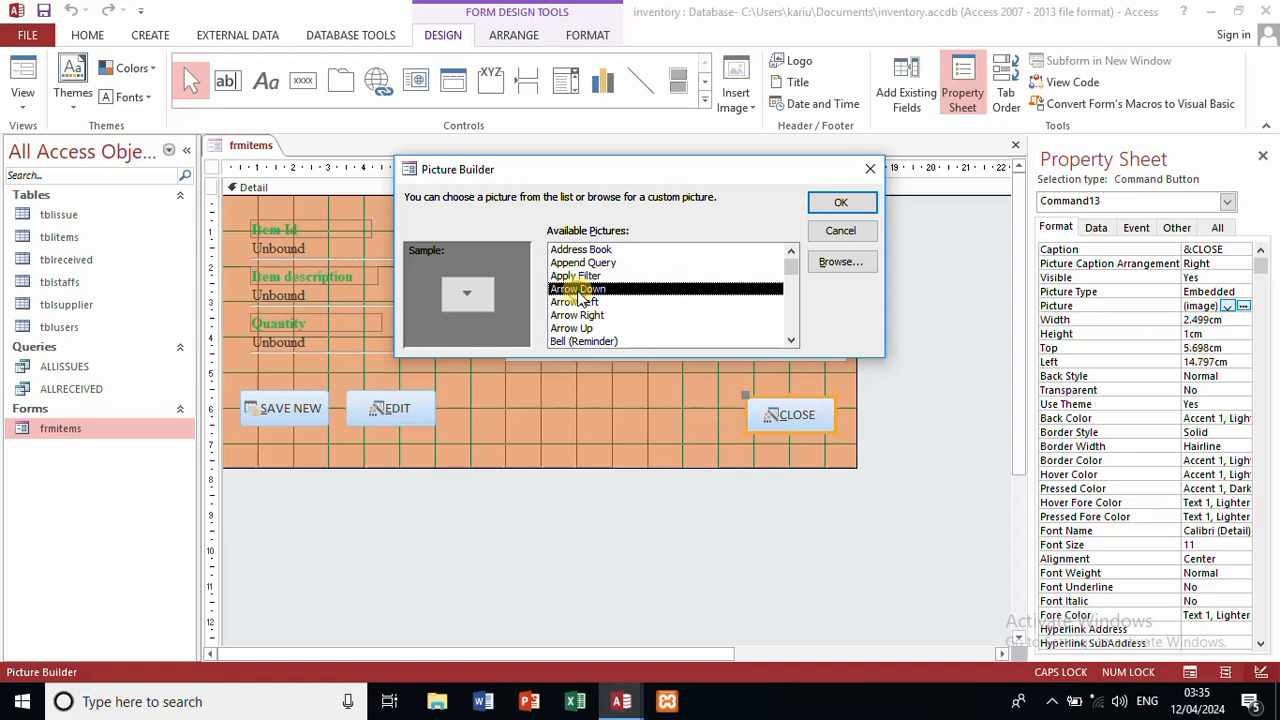
key(Down)
key(Down)
key(Down)
key(Down)
key(Down)
key(Down)
key(Down)
key(Down)
key(Down)
key(Down)
key(Down)
key(Down)
key(Down)
key(Down)
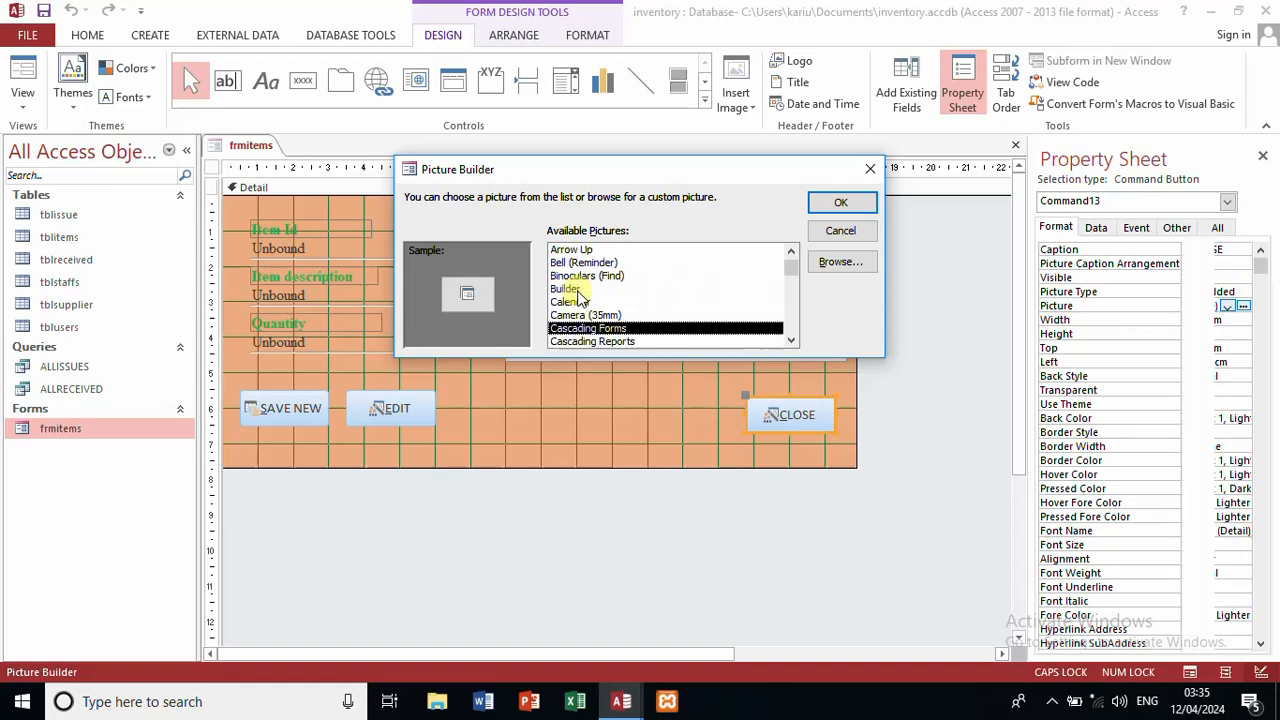
key(Down)
key(Down)
key(Down)
key(Down)
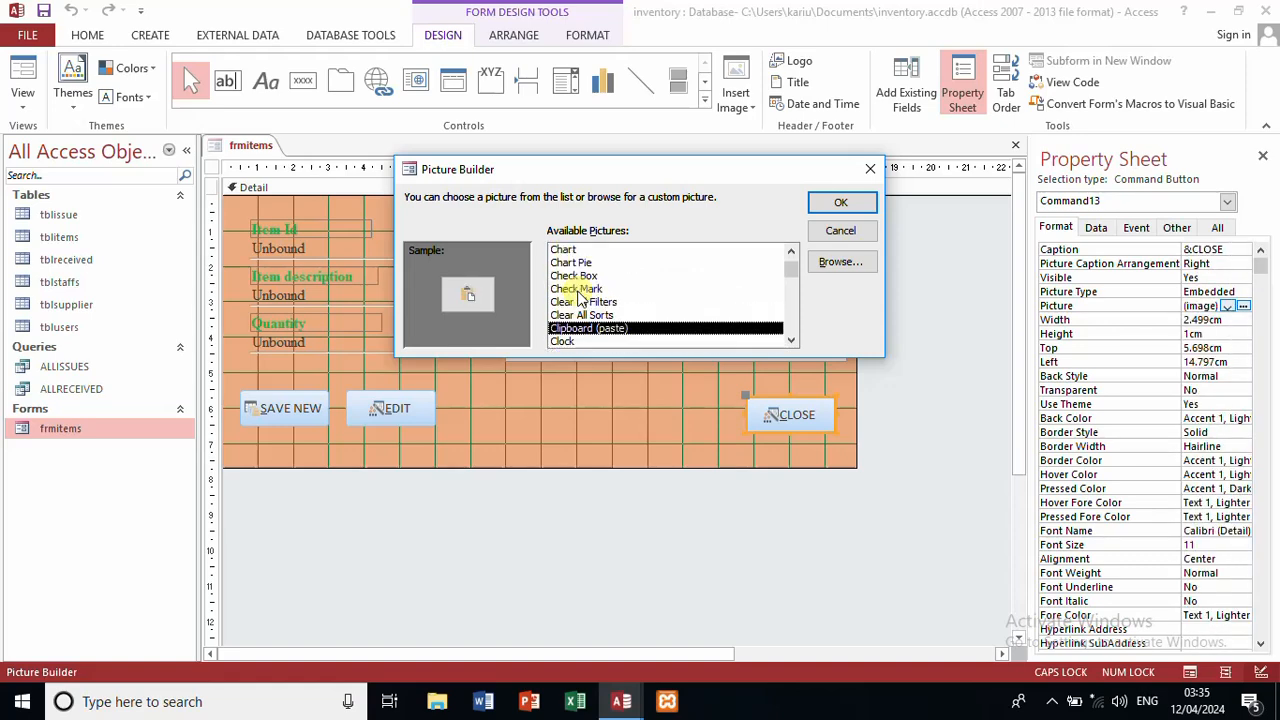
key(Up)
key(Up)
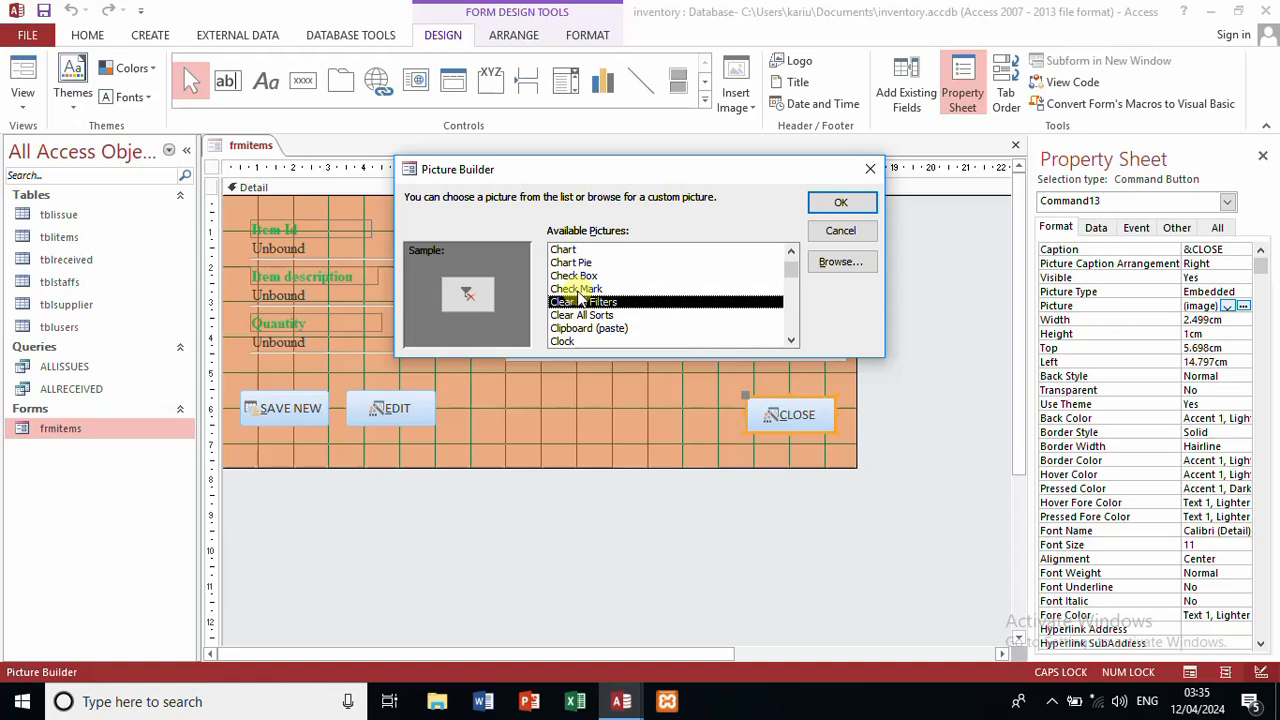
click(822, 203)
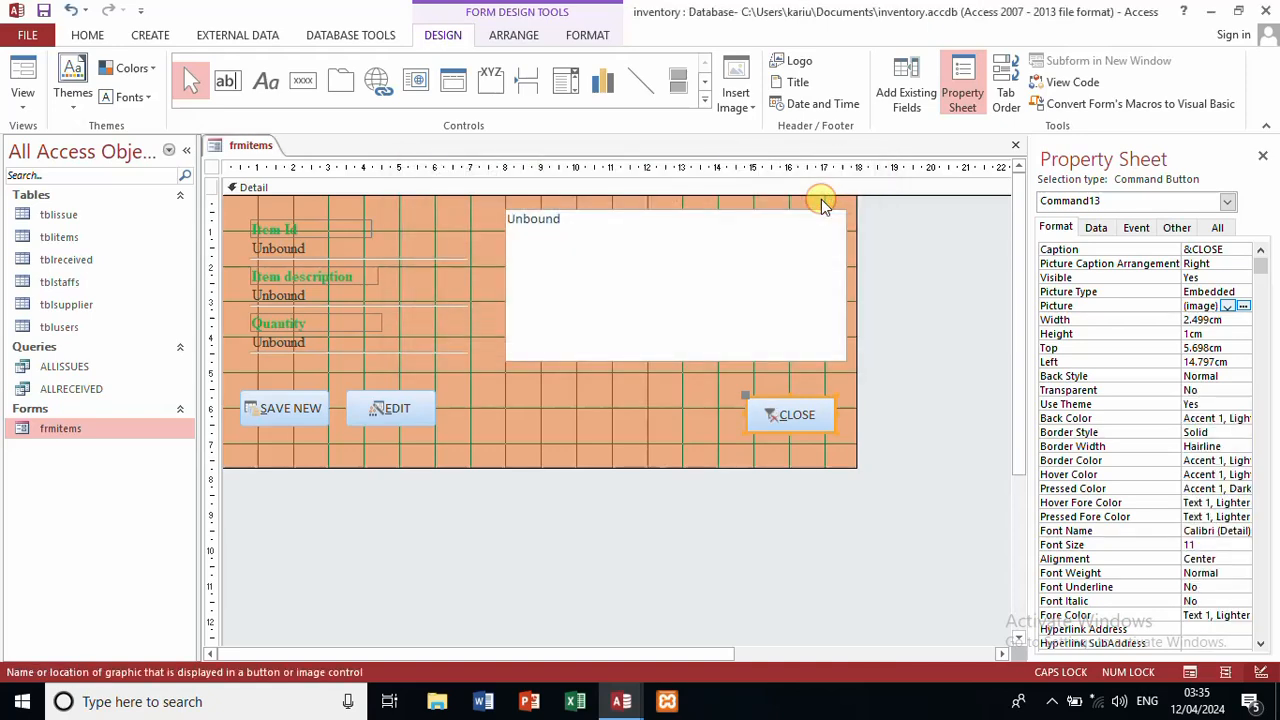
right_click(802, 416)
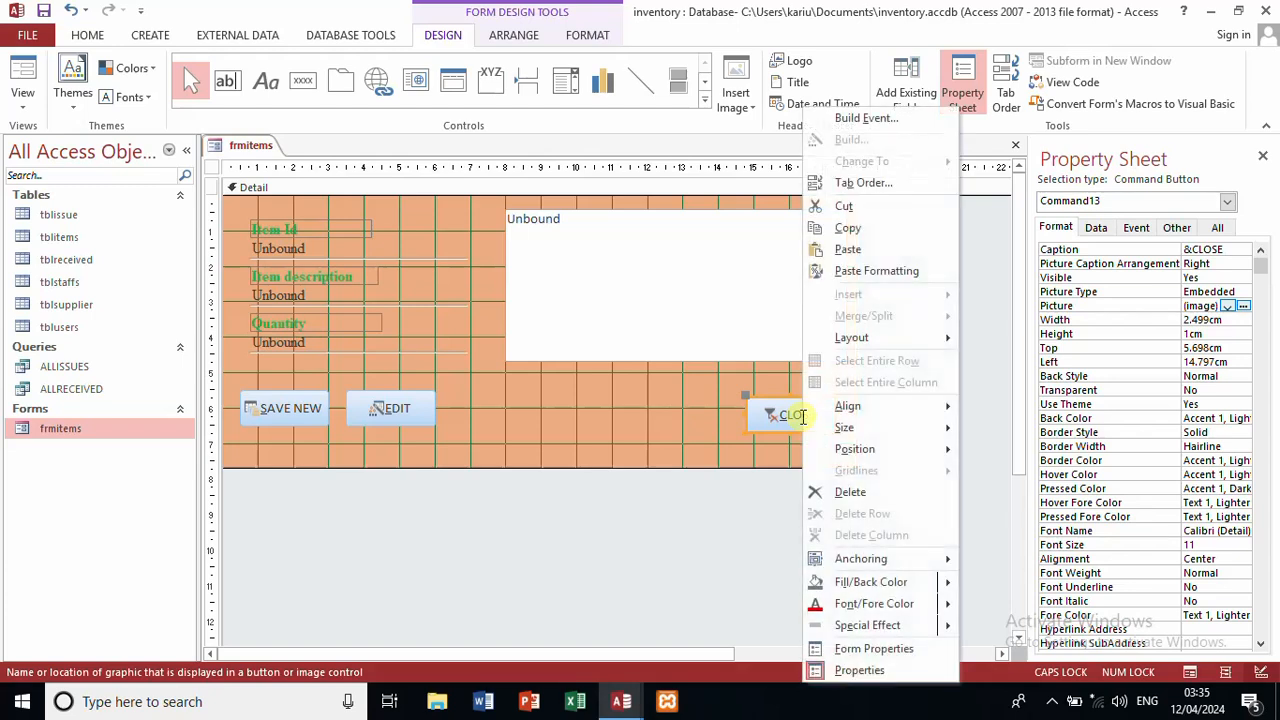
Step: Create the CLOSE button's Command13_Click procedure with Code Builder
click(885, 119)
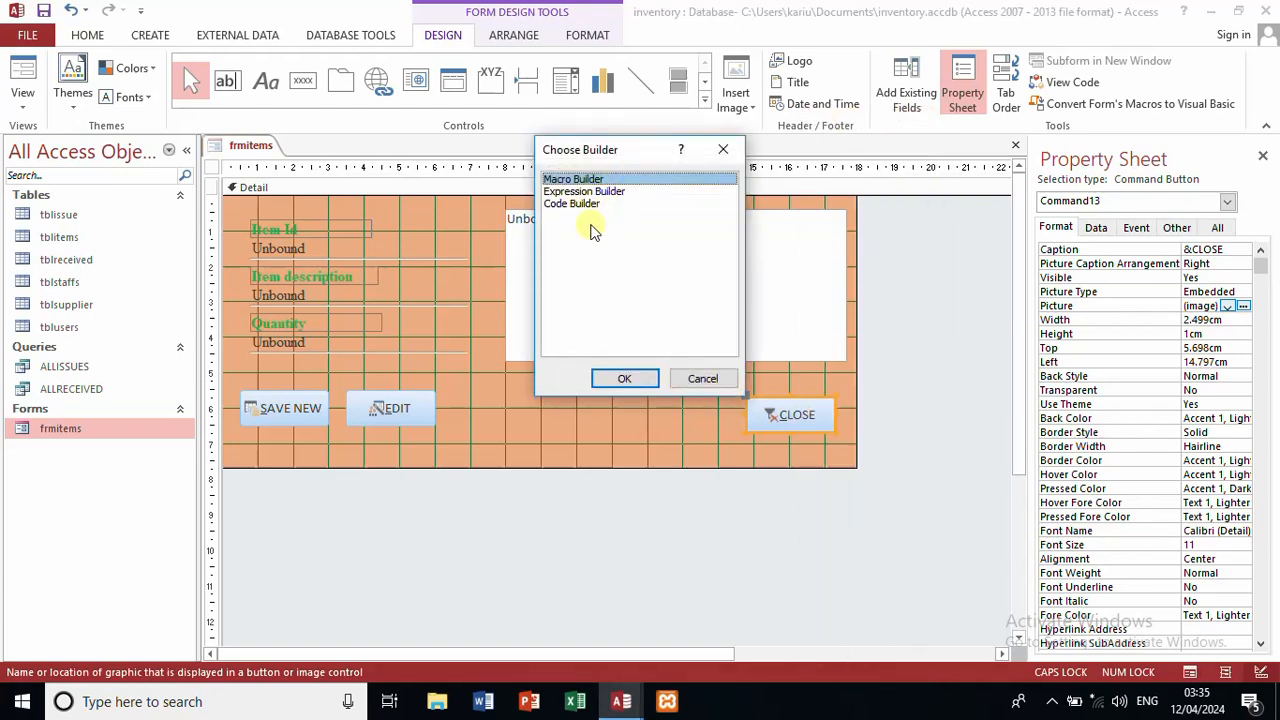
click(590, 207)
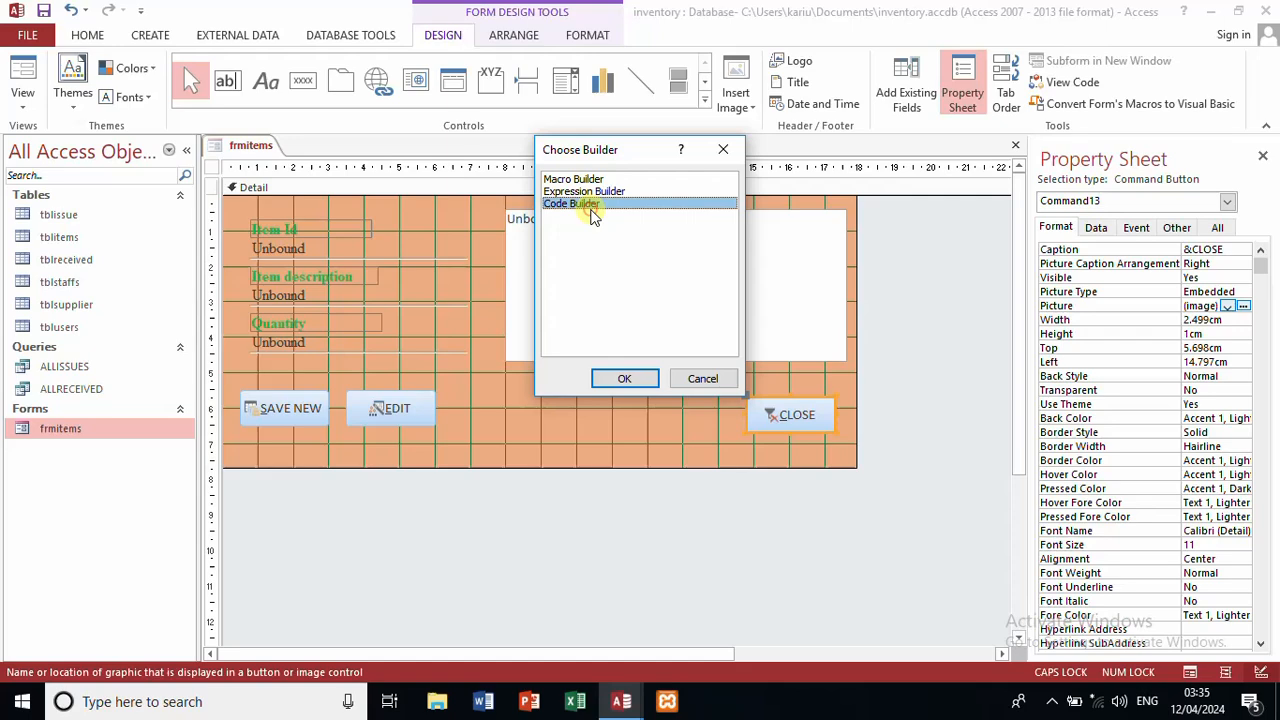
click(622, 380)
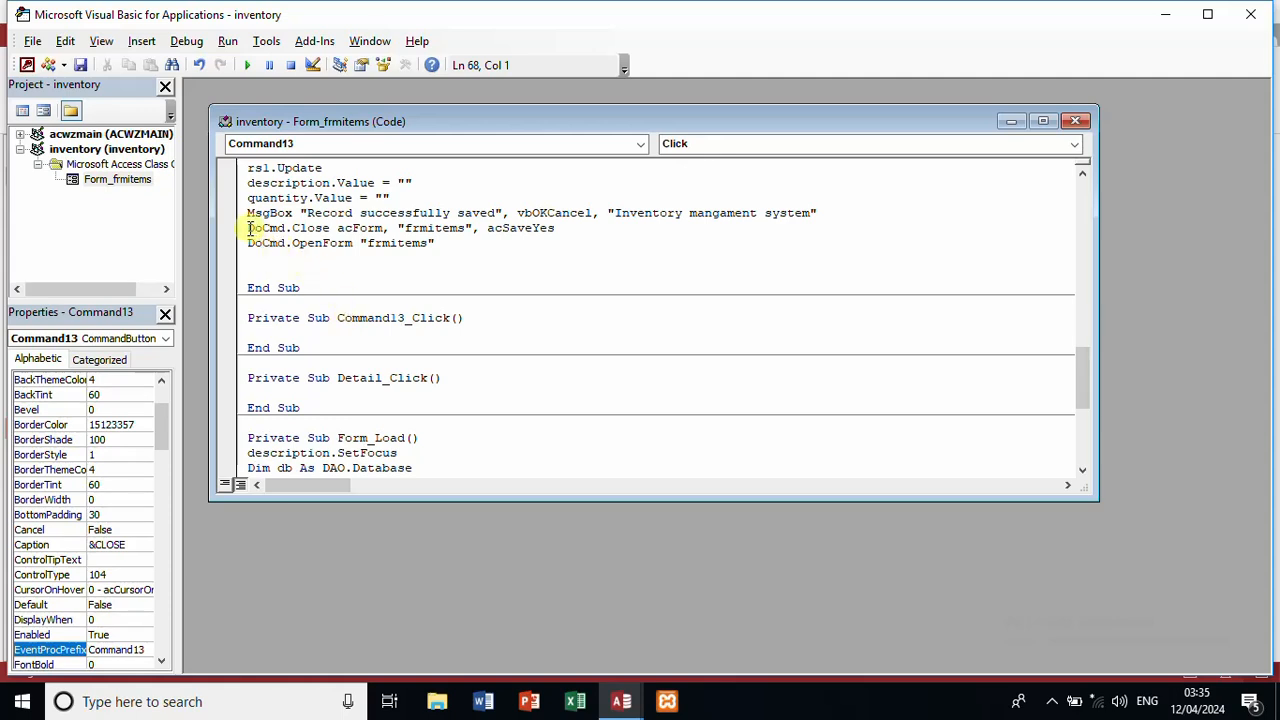
Step: Copy the DoCmd.Close acForm, "frmitems", acSaveYes line into Command13_Click and close the code window
drag(250, 228, 567, 231)
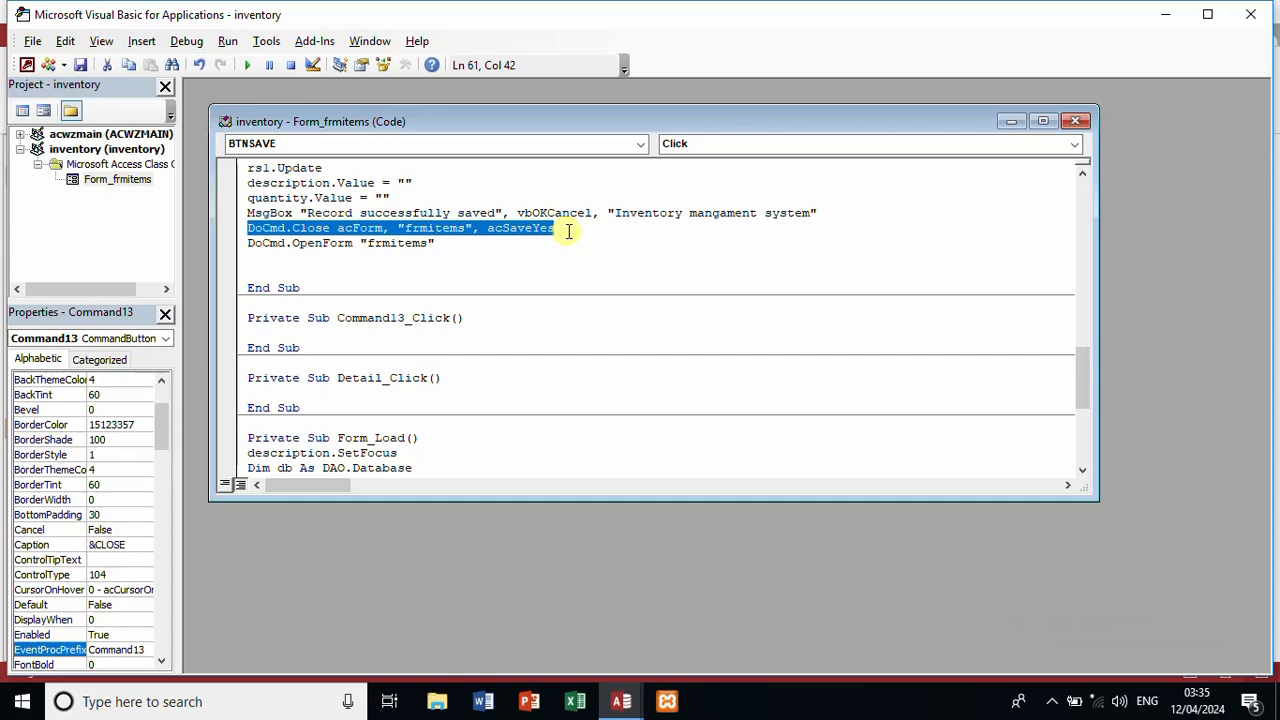
key(Delete)
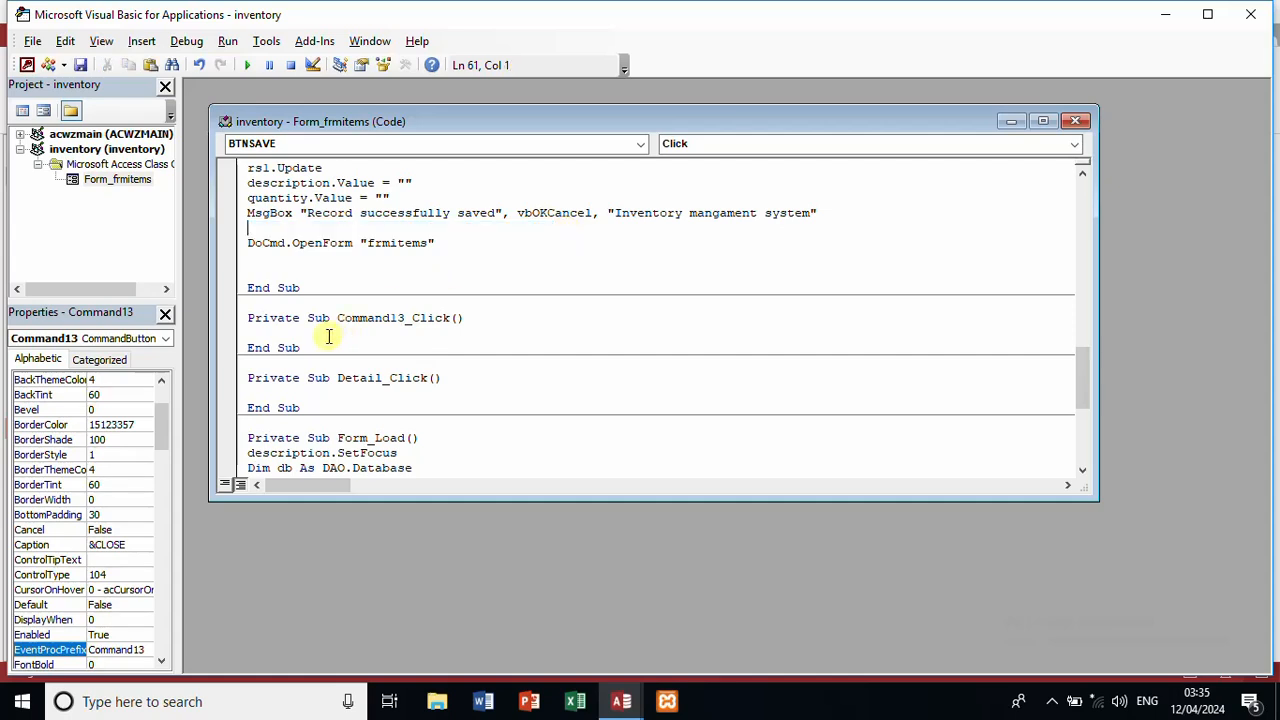
key(ctrl+z)
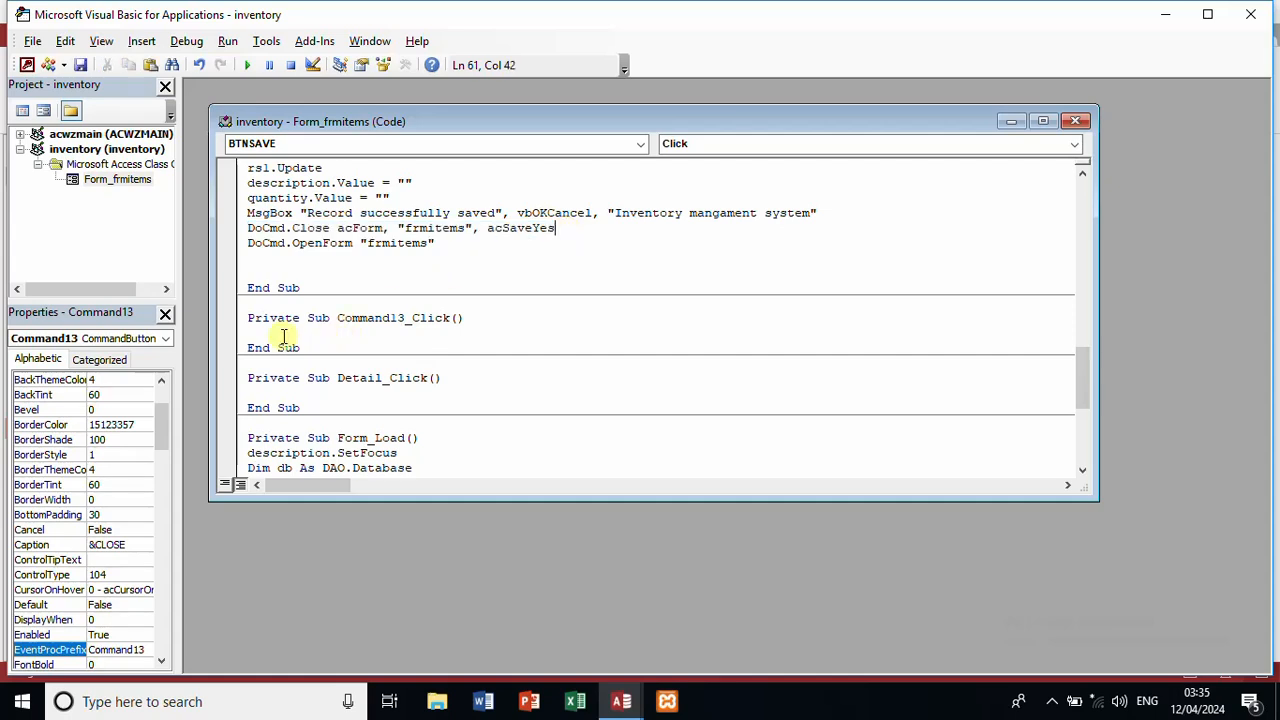
click(284, 337)
text(DoCmd.Close acForm, "frmitems", acSaveYes)
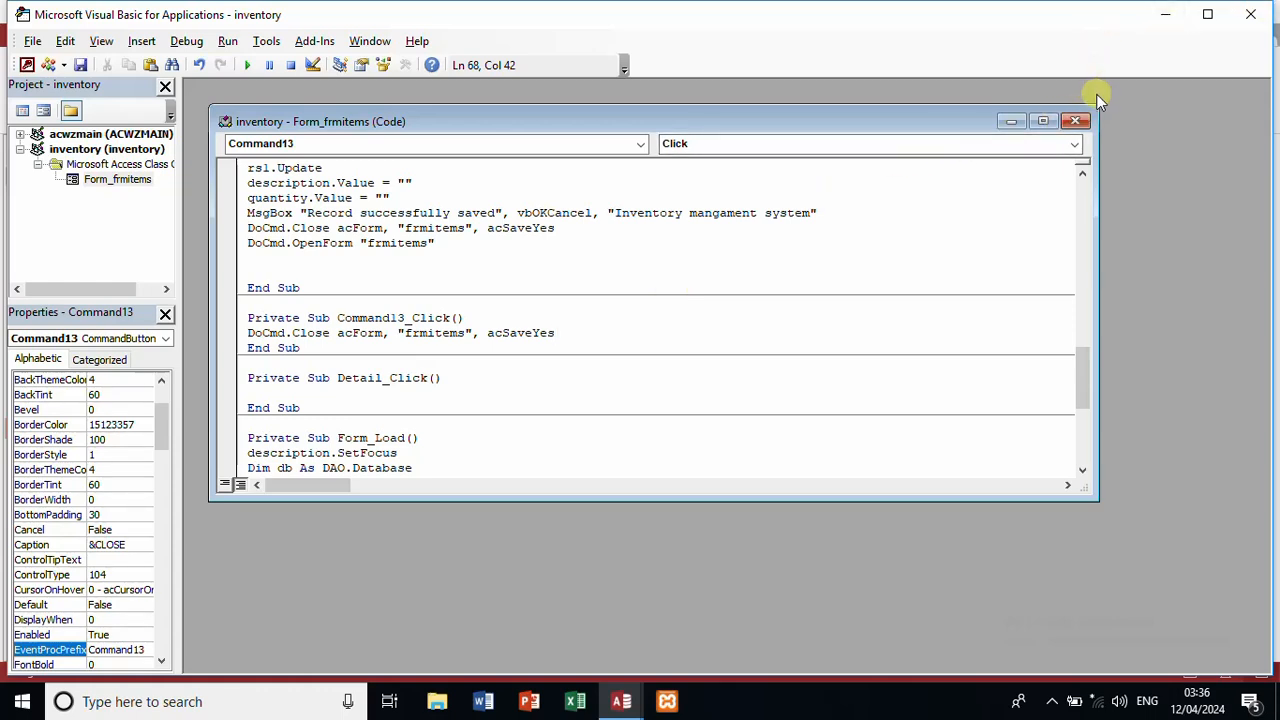
click(1077, 119)
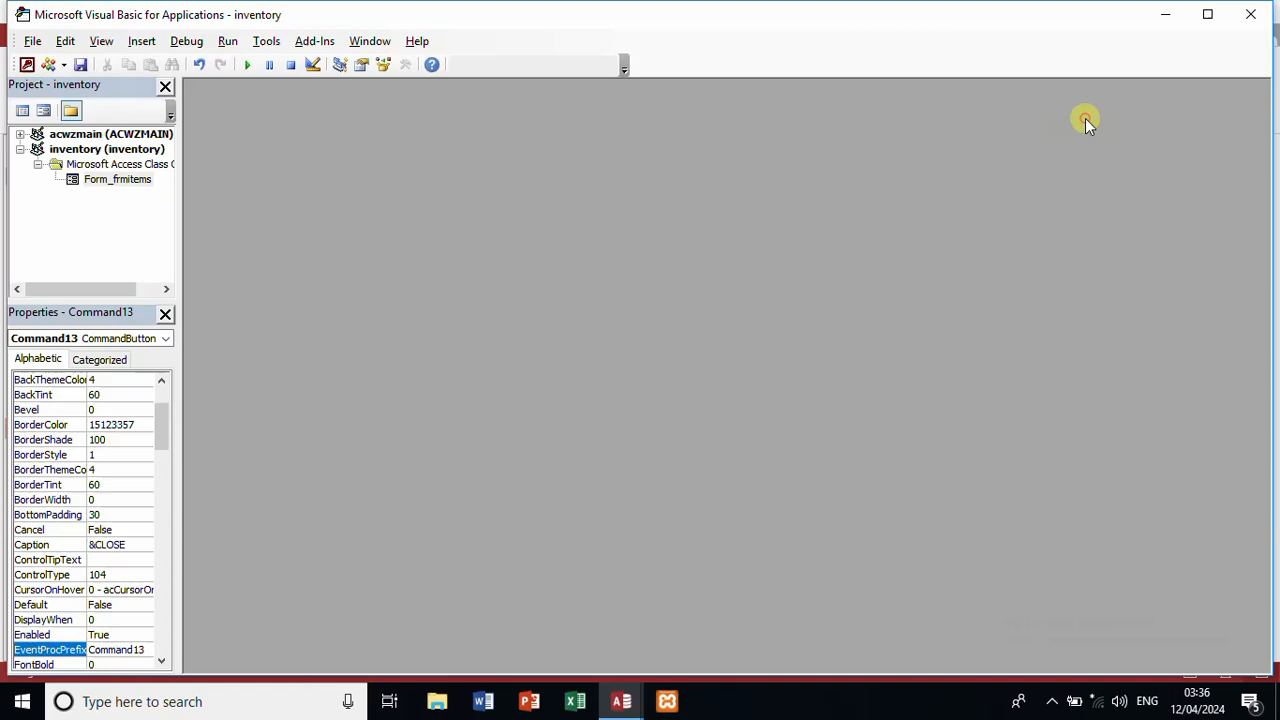
Step: Run frmitems in Form view and test that the CLOSE button closes it
click(1264, 12)
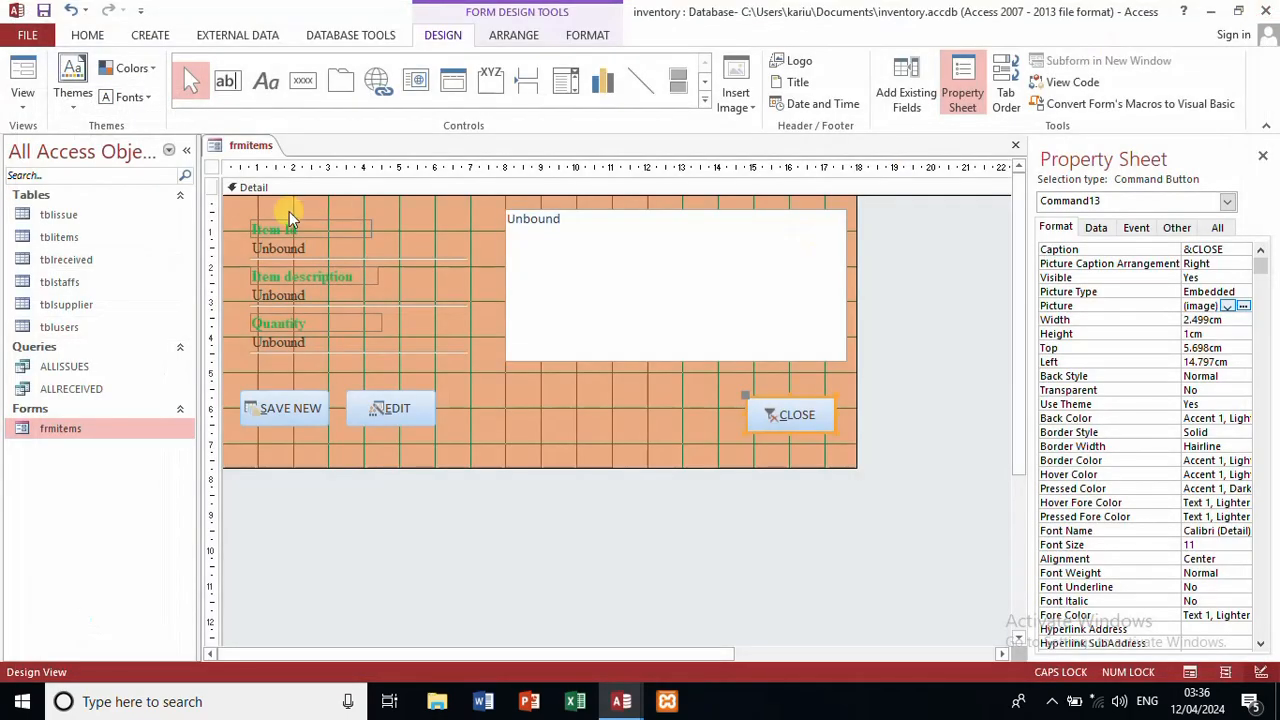
click(22, 80)
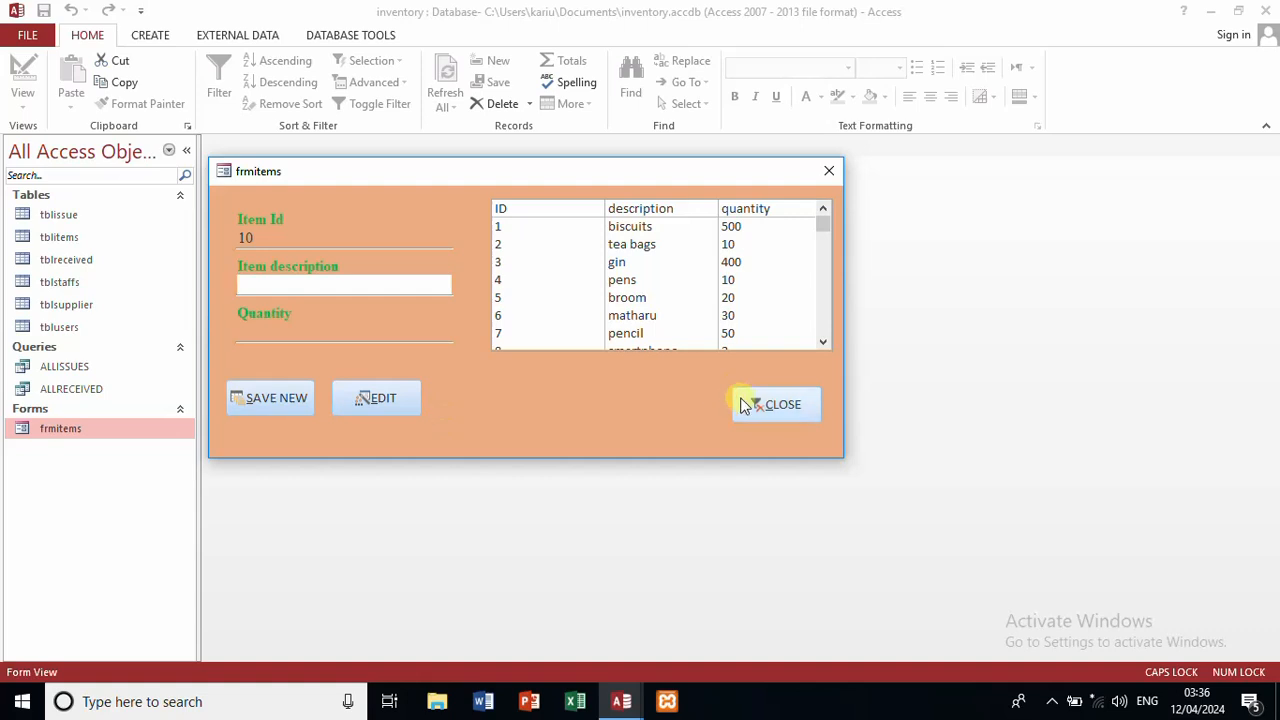
click(753, 408)
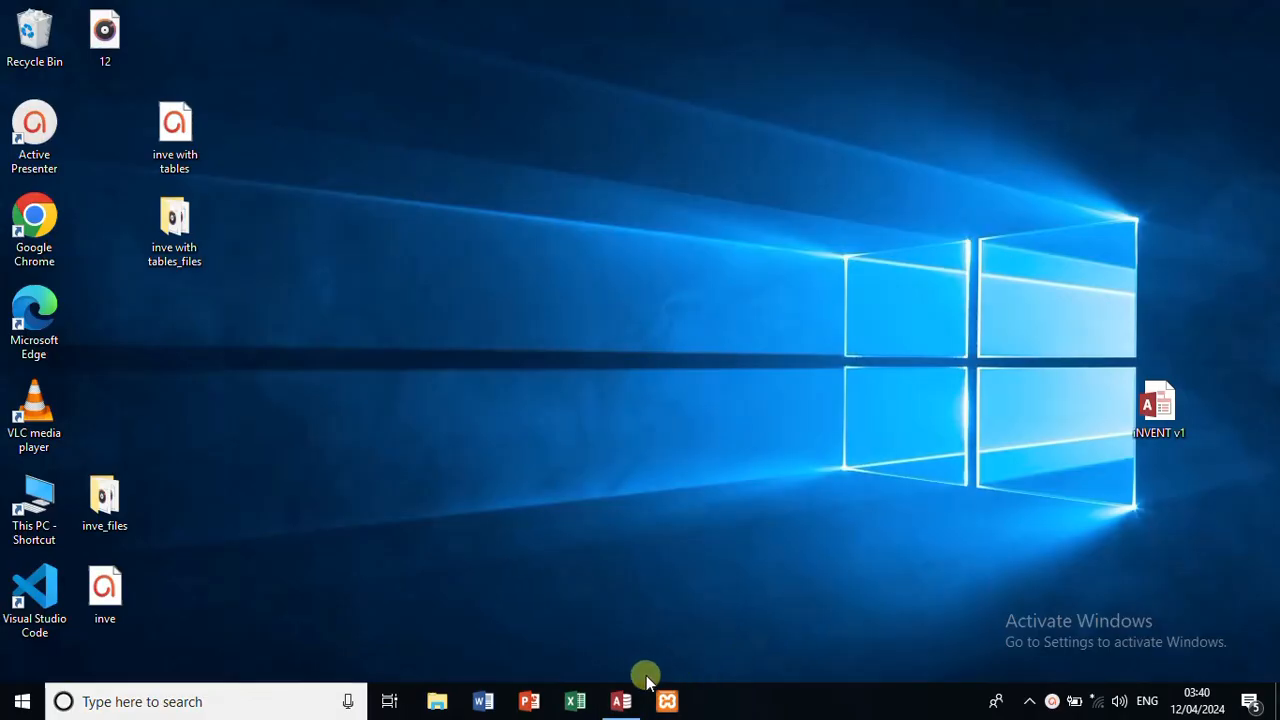
Step: Copy frmitems and paste it as a new form renamed from 'Copy Of frmitems' to frmSTAFFS
click(621, 702)
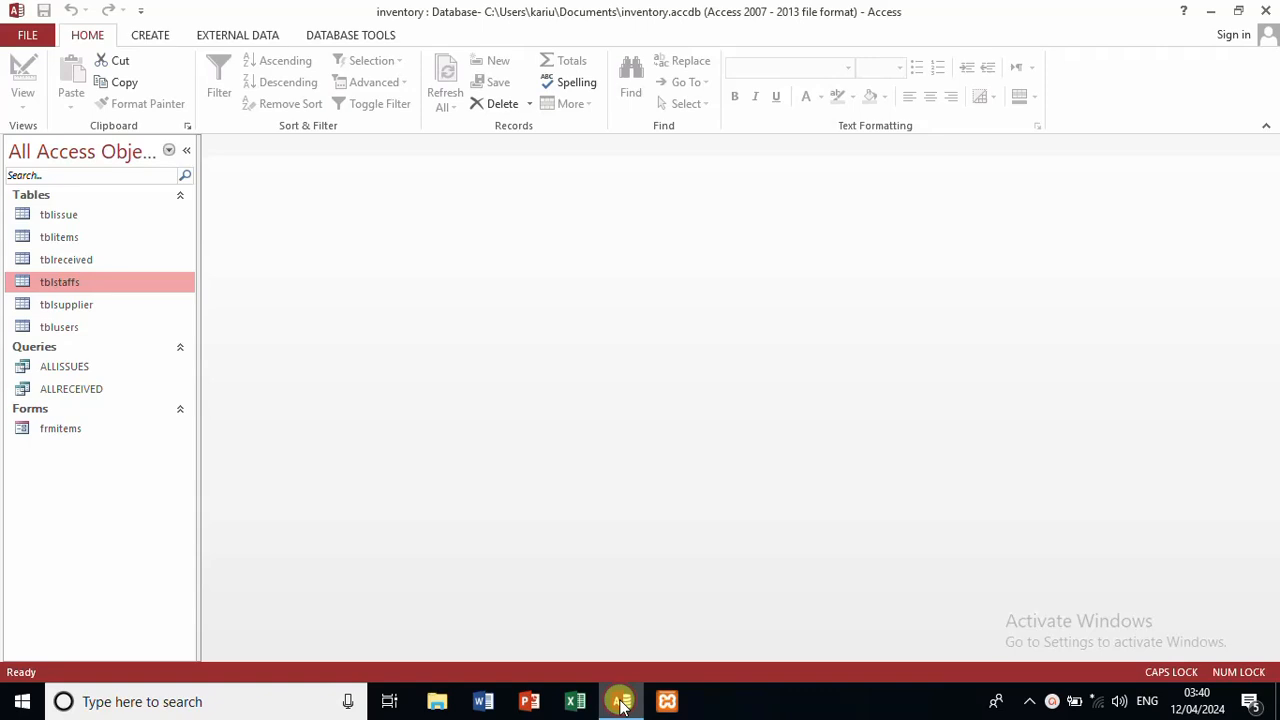
click(100, 440)
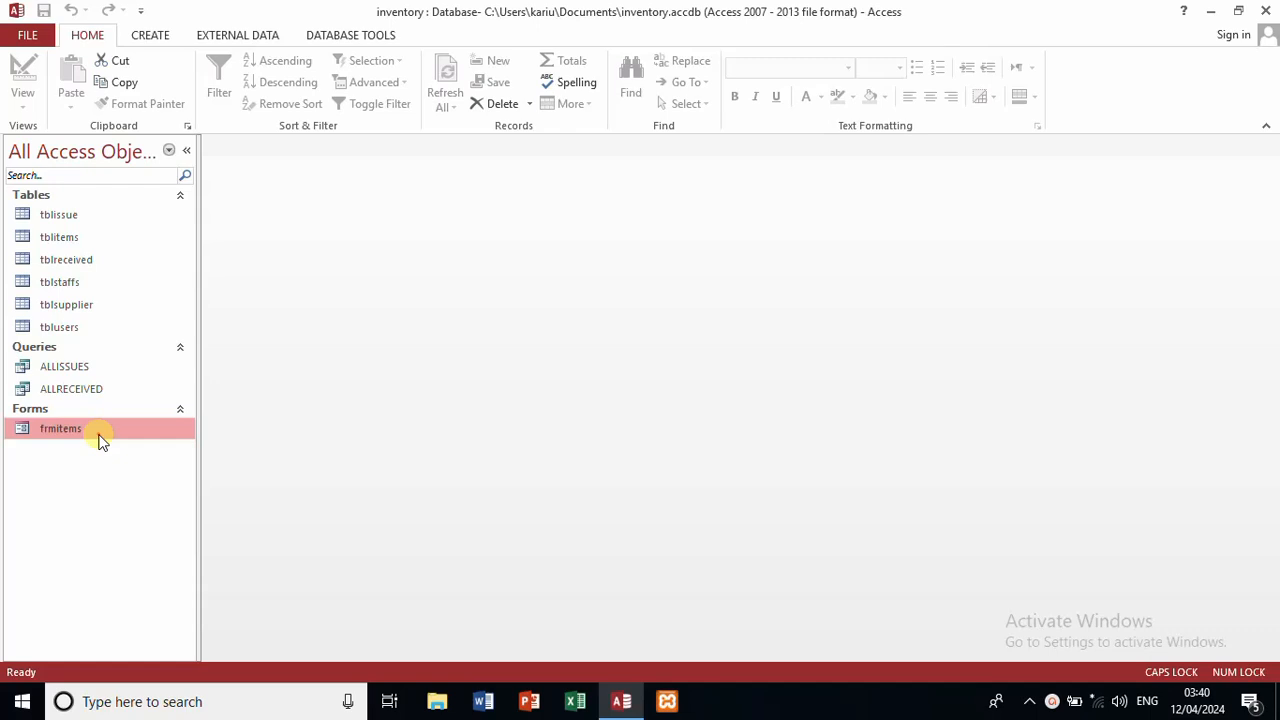
right_click(100, 440)
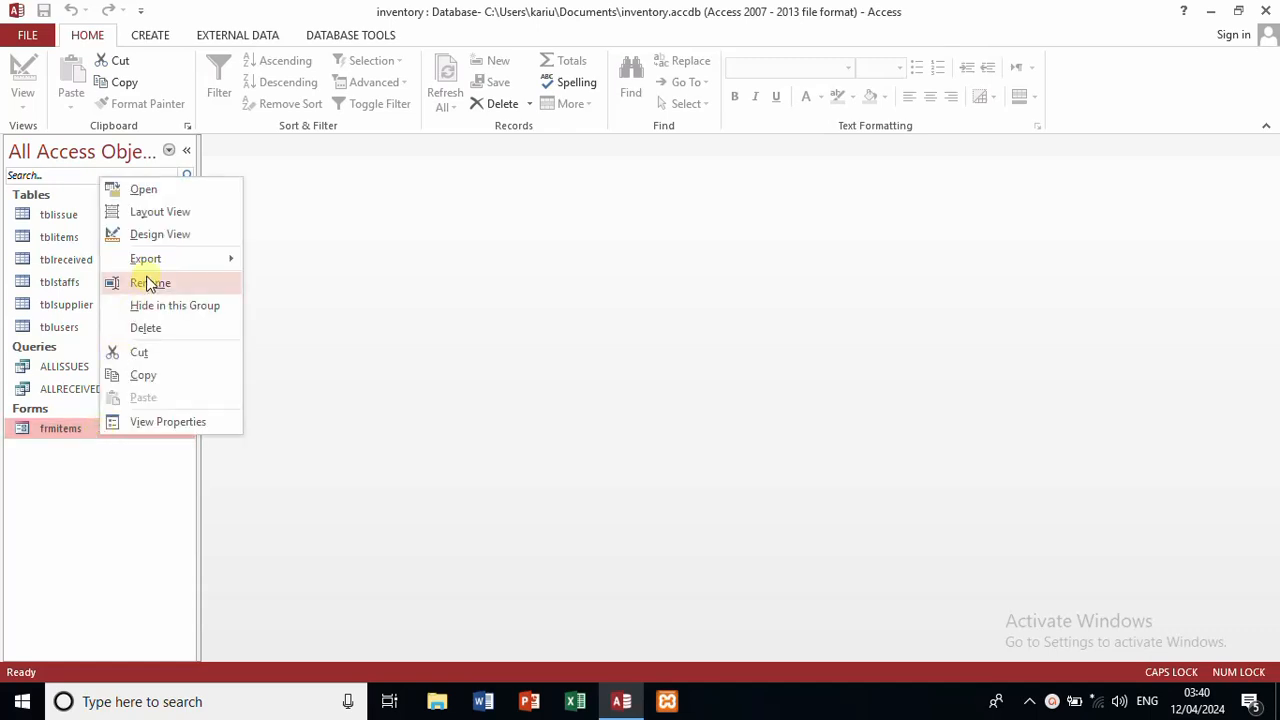
click(154, 379)
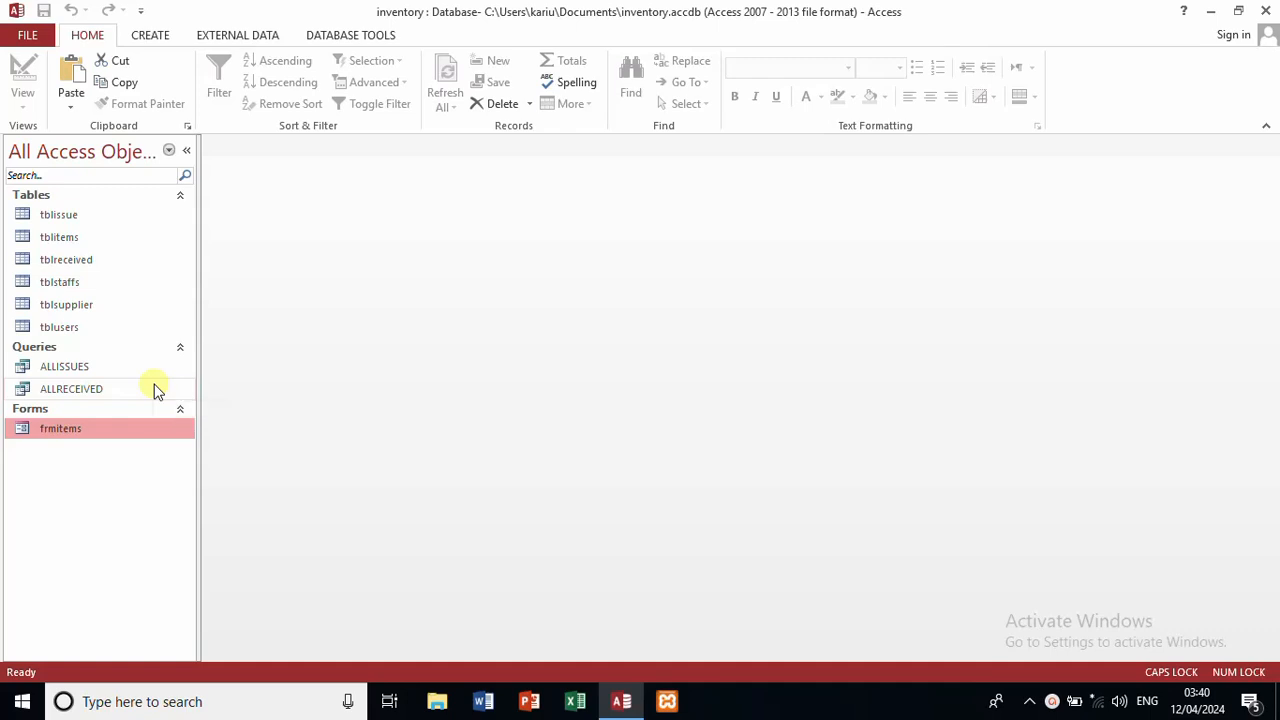
key(ctrl+v)
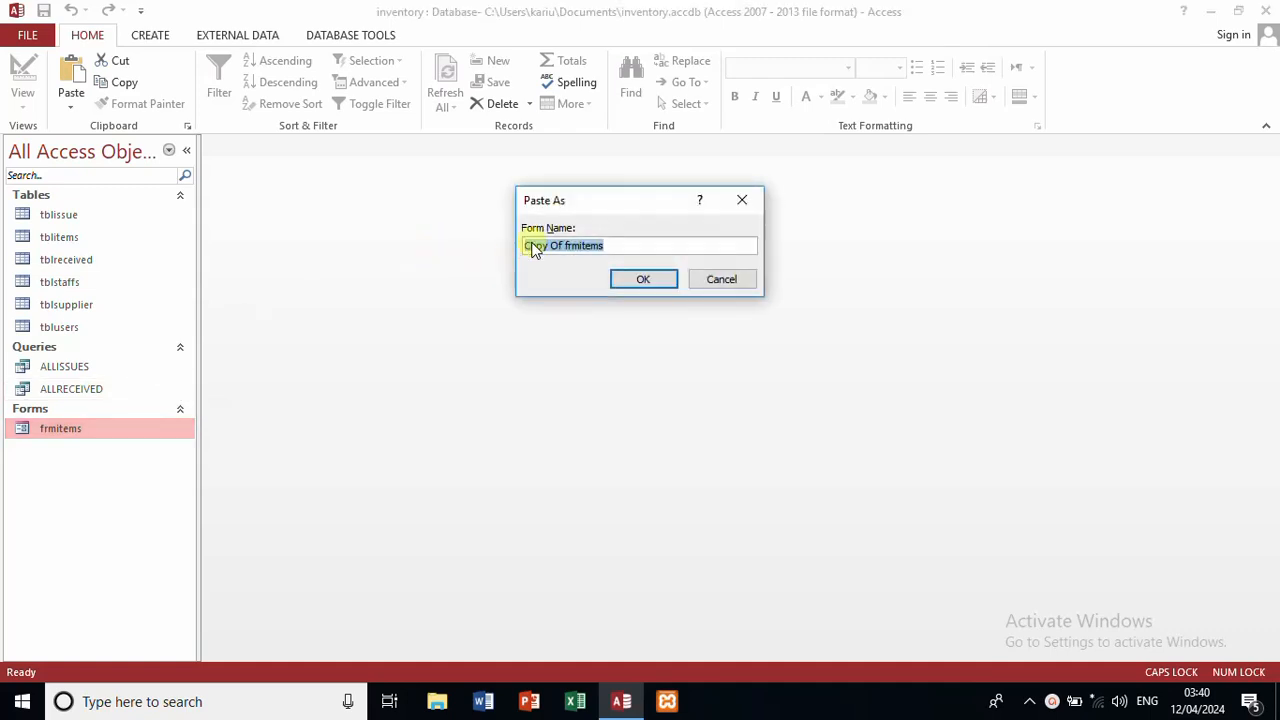
click(567, 244)
key(BackSpace)
key(BackSpace)
key(BackSpace)
key(BackSpace)
key(BackSpace)
key(BackSpace)
key(BackSpace)
key(BackSpace)
key(BackSpace)
key(BackSpace)
key(BackSpace)
key(BackSpace)
text(STAFF)
key(Return)
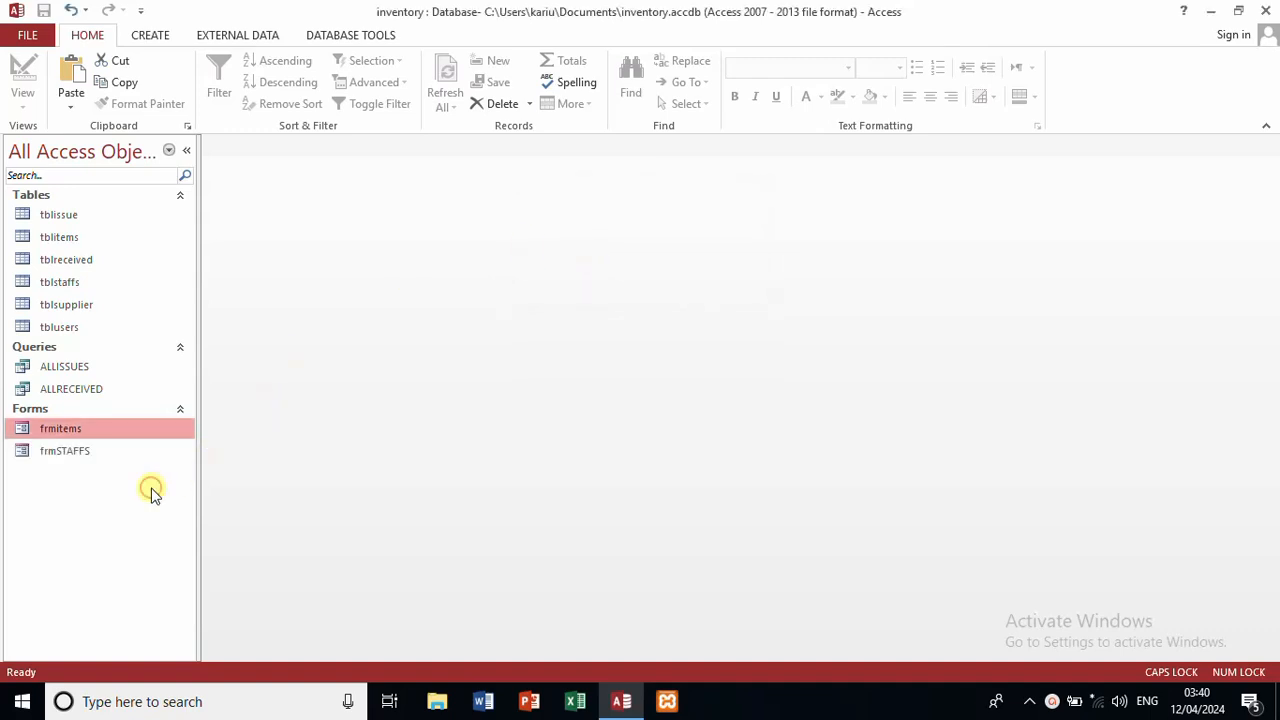
Step: Open frmSTAFFS in Design view and change the Item Id label caption to STAFF Id
click(64, 448)
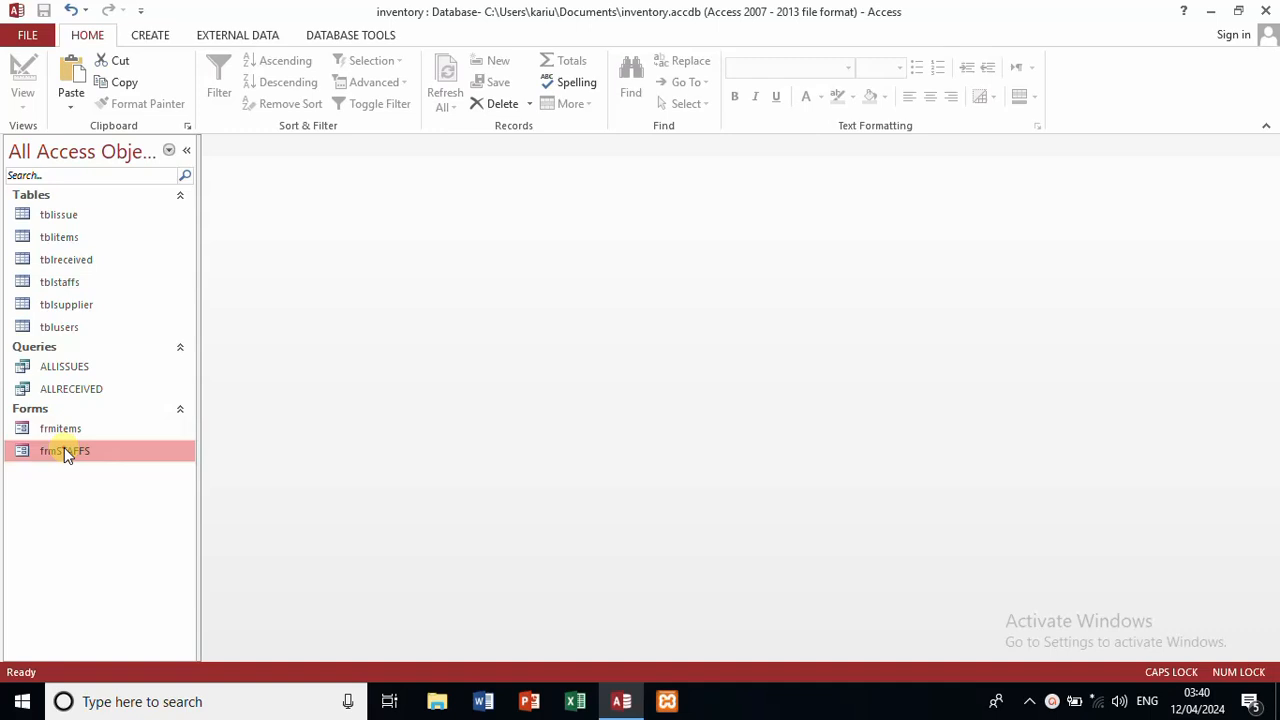
right_click(64, 450)
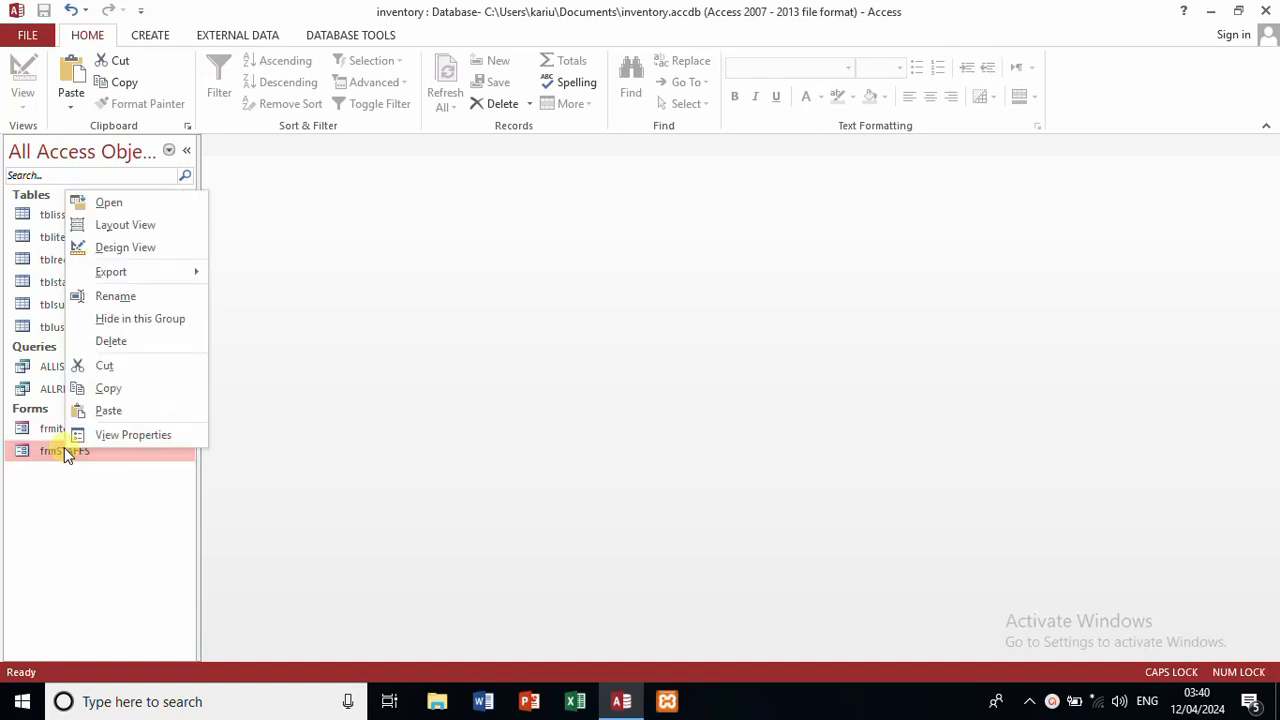
click(122, 247)
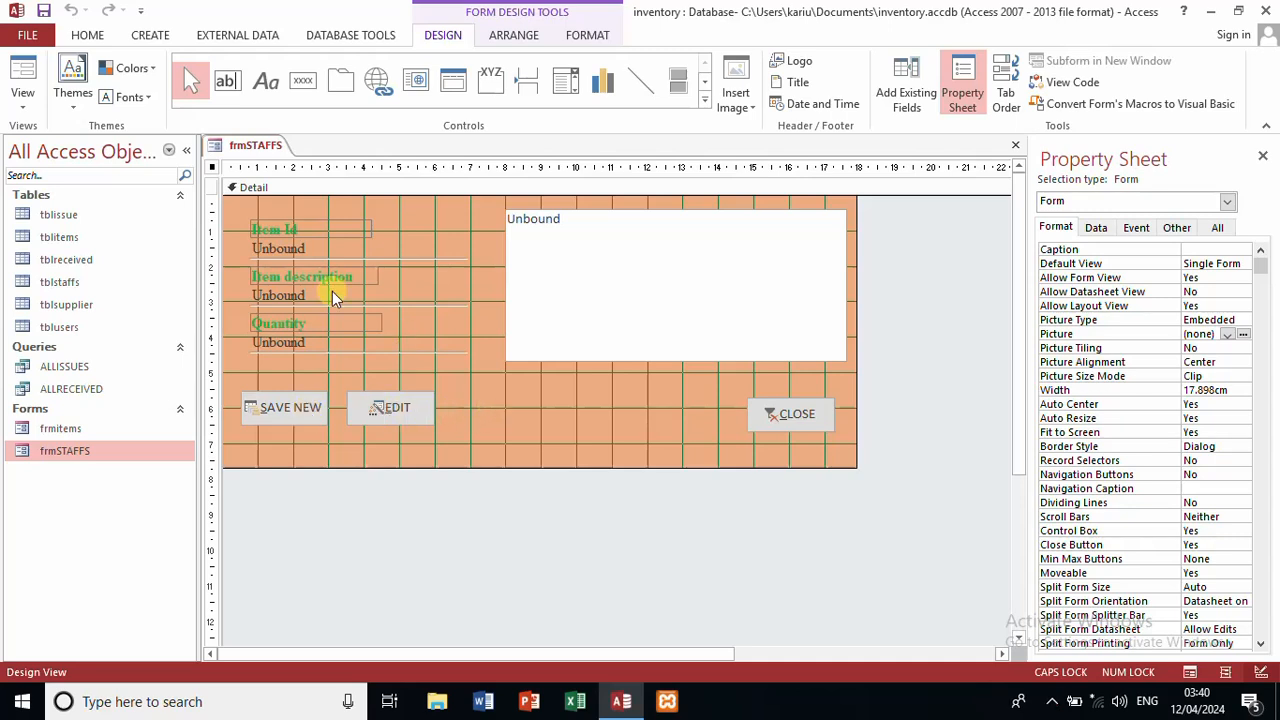
click(290, 232)
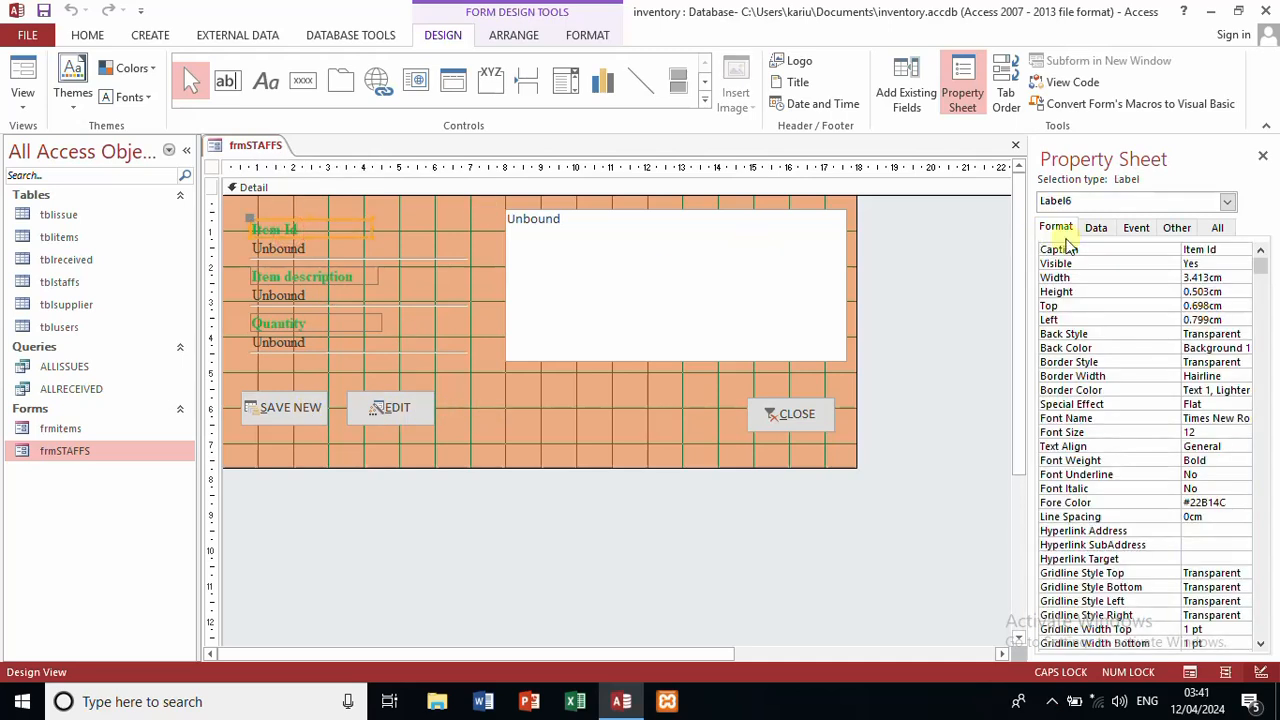
click(1232, 249)
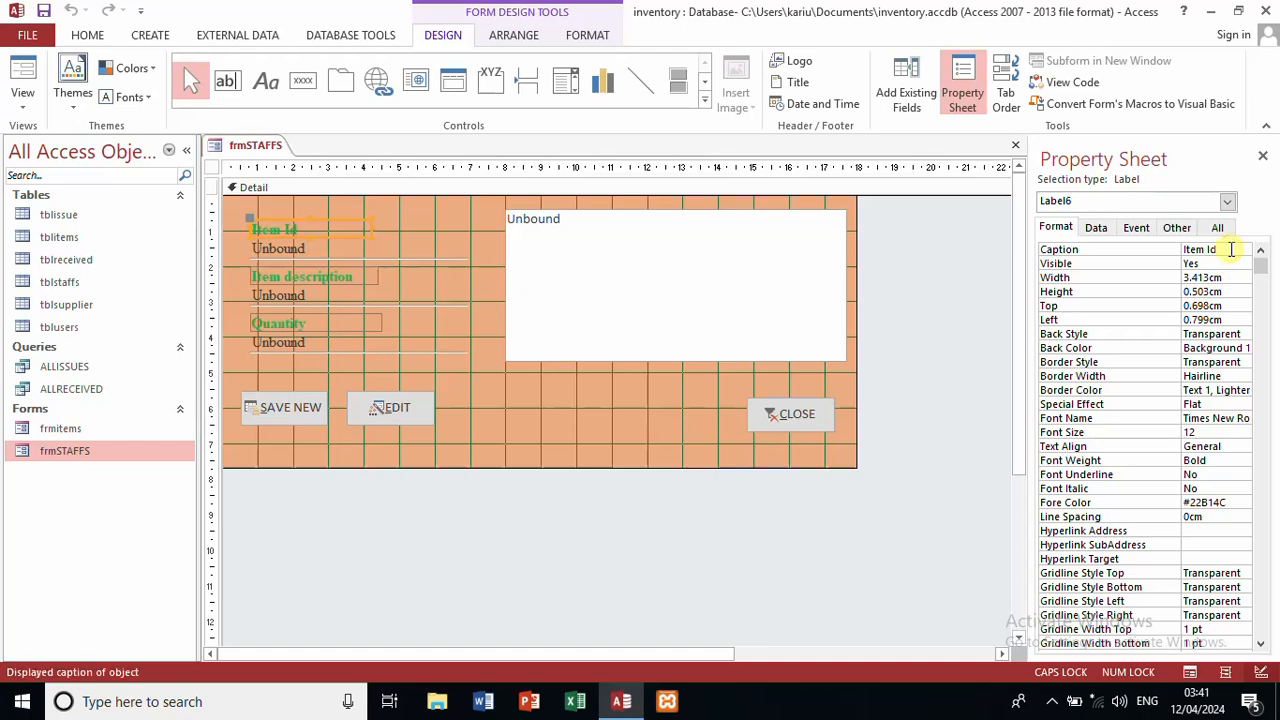
drag(1232, 249, 1207, 249)
click(1207, 249)
key(BackSpace)
key(BackSpace)
key(BackSpace)
key(BackSpace)
key(BackSpace)
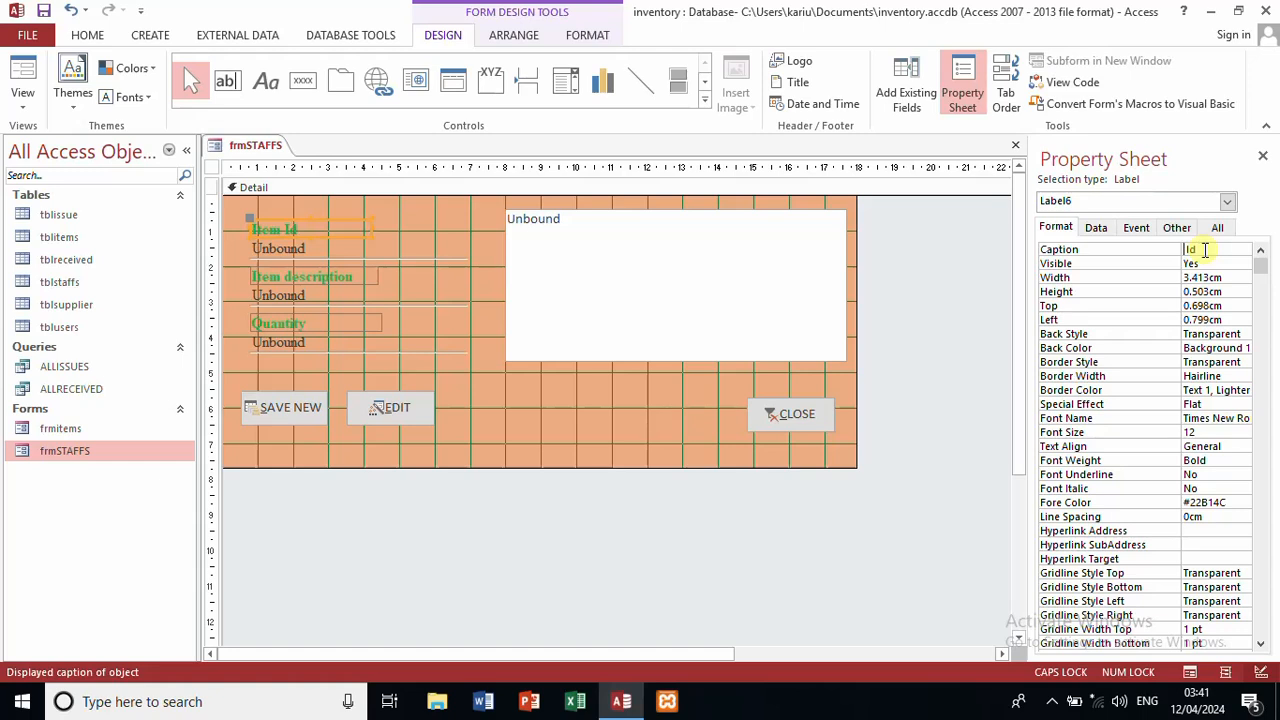
text(sTAFF)
Step: Change the Item description label caption to Staff Name
click(331, 271)
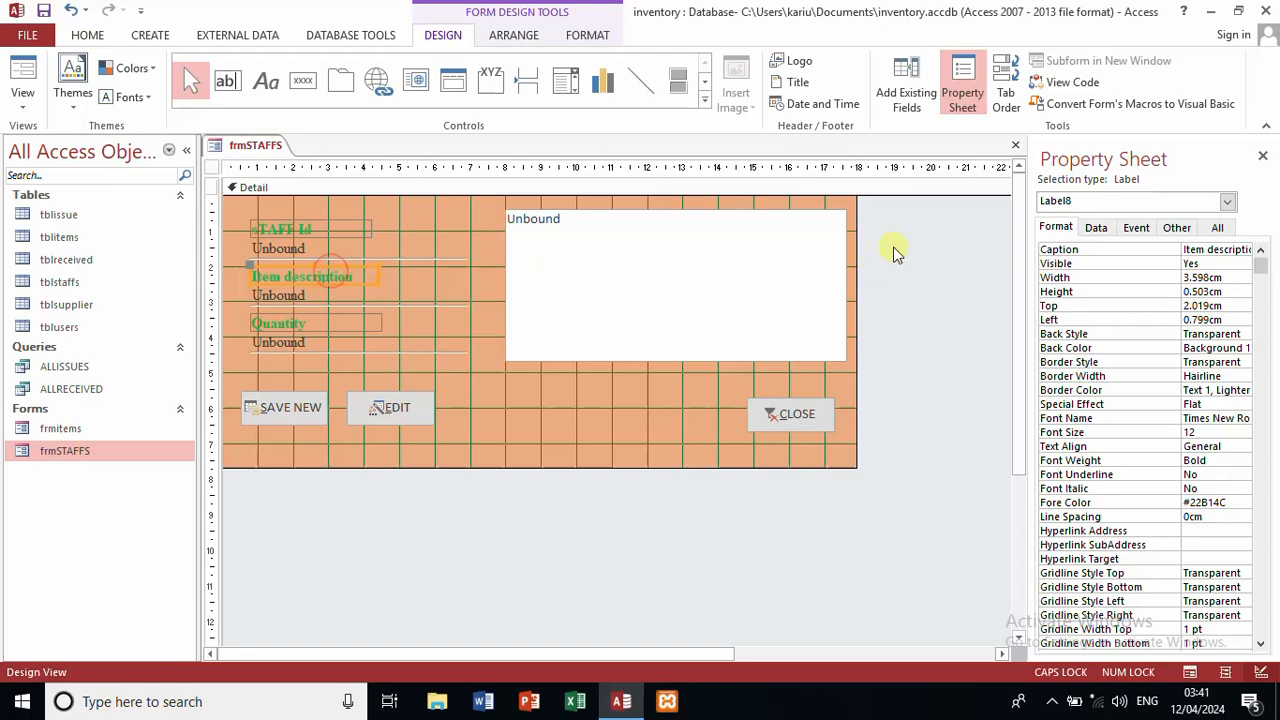
double_click(1200, 250)
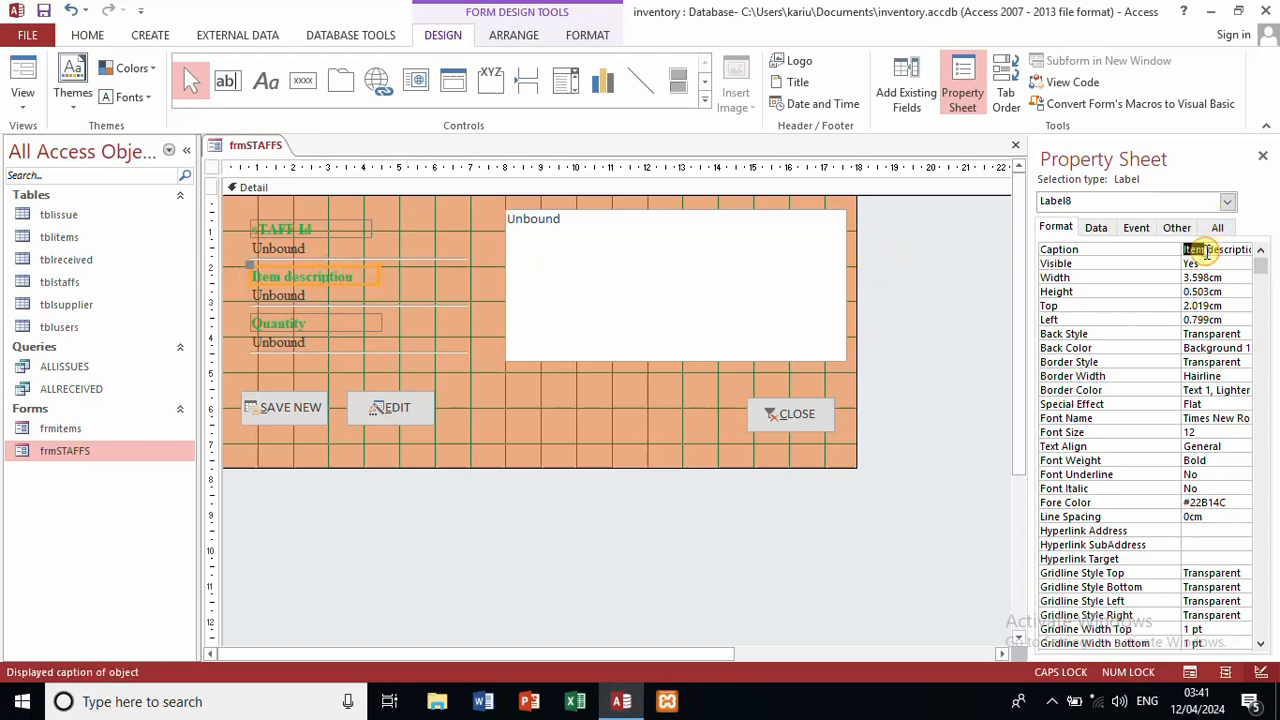
key(BackSpace)
key(Delete)
key(Delete)
key(Delete)
key(Delete)
key(Delete)
key(Delete)
key(Delete)
key(Delete)
key(Delete)
key(Delete)
key(Delete)
text(S)
key(Caps_Lock)
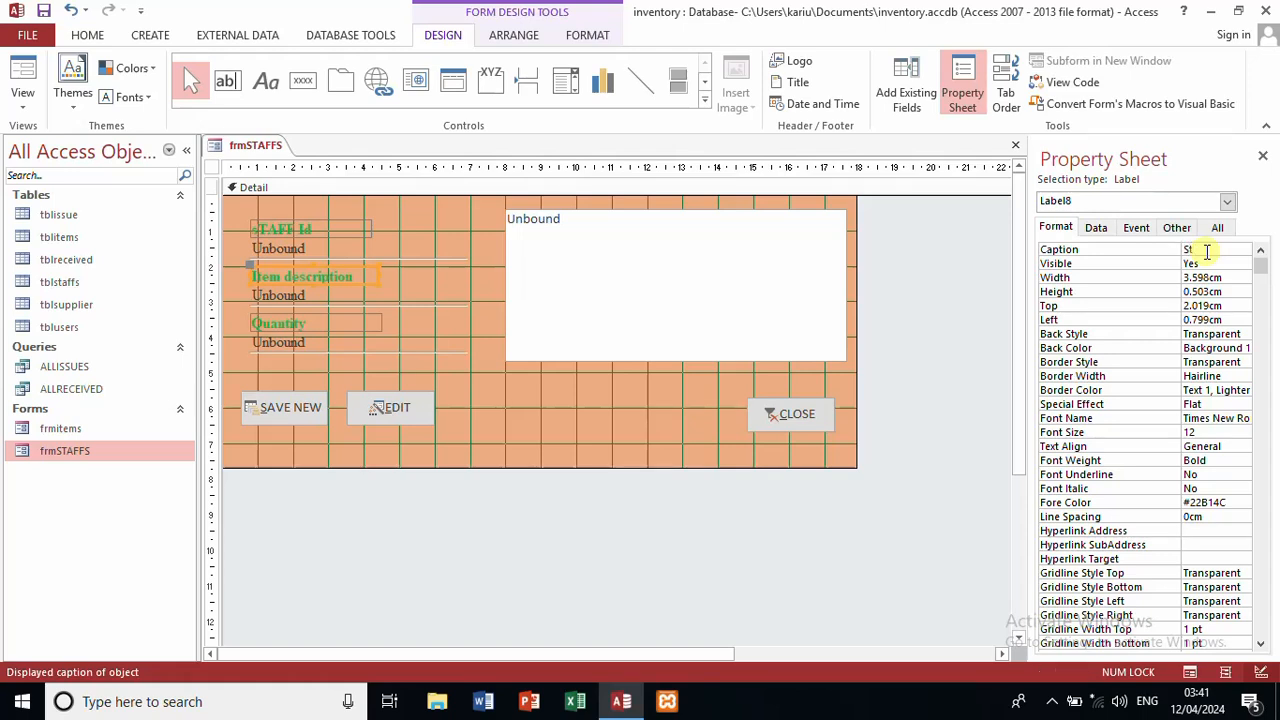
text(taffName)
Step: Start retitling the Quantity label caption as Contact
click(334, 326)
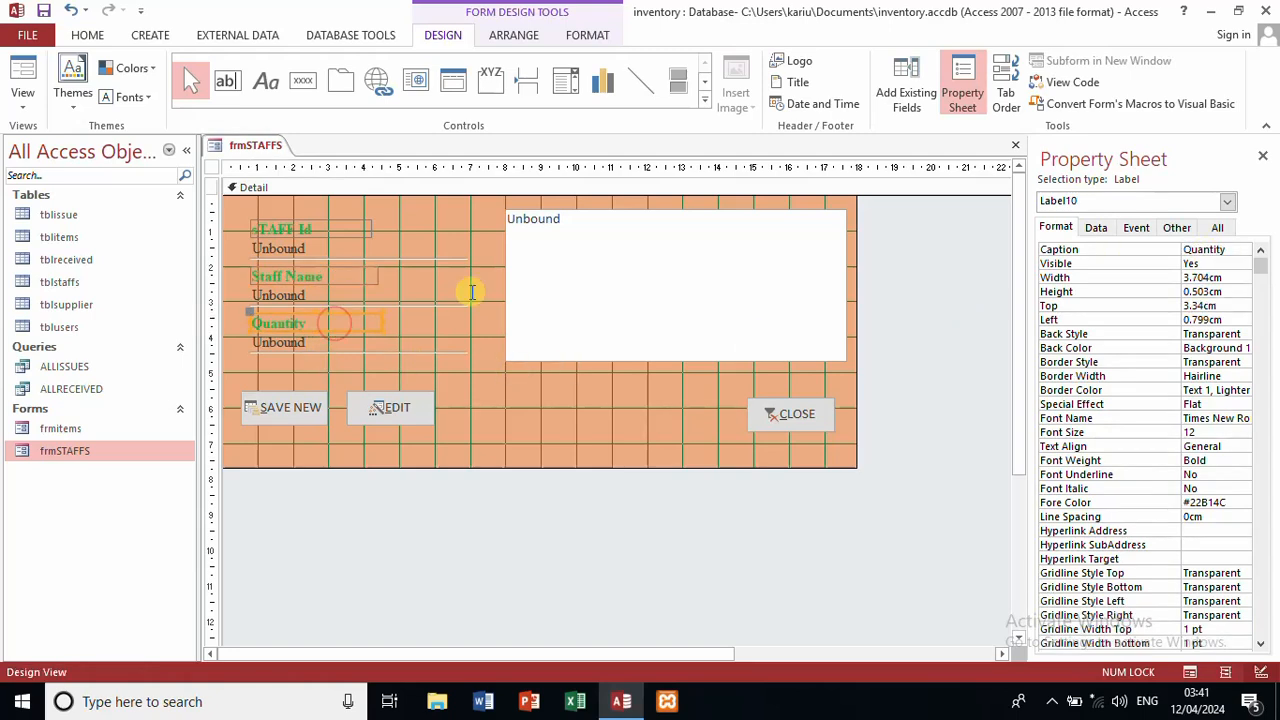
click(1226, 250)
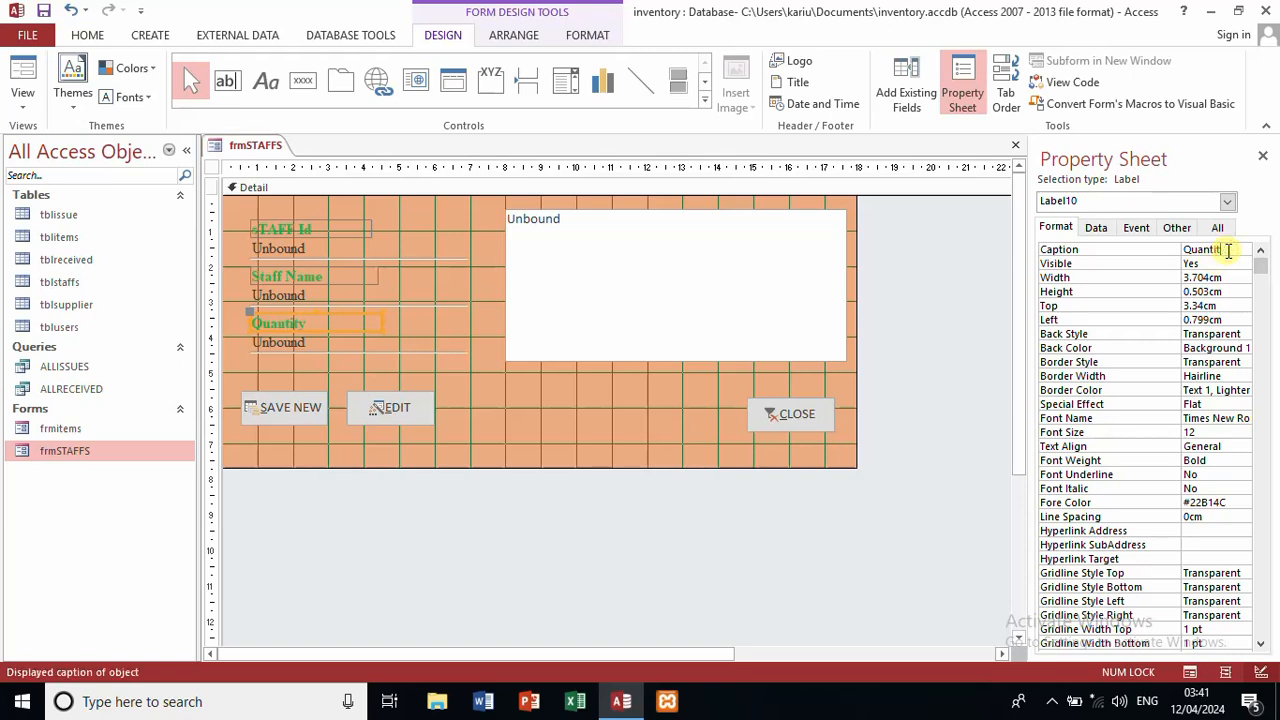
key(BackSpace)
key(BackSpace)
key(BackSpace)
key(BackSpace)
key(BackSpace)
key(BackSpace)
key(BackSpace)
key(BackSpace)
text(Contac)
click(655, 382)
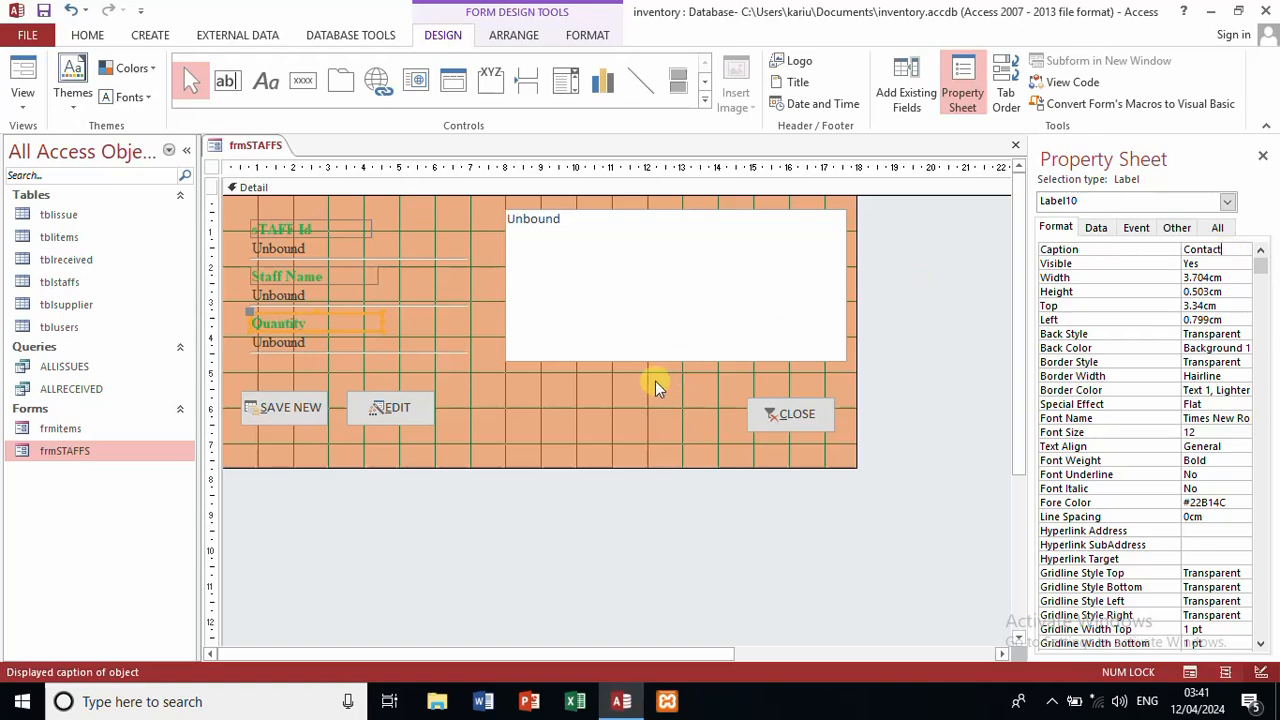
Step: Check the field names in the tblstaffs table, then return to the form design
click(529, 405)
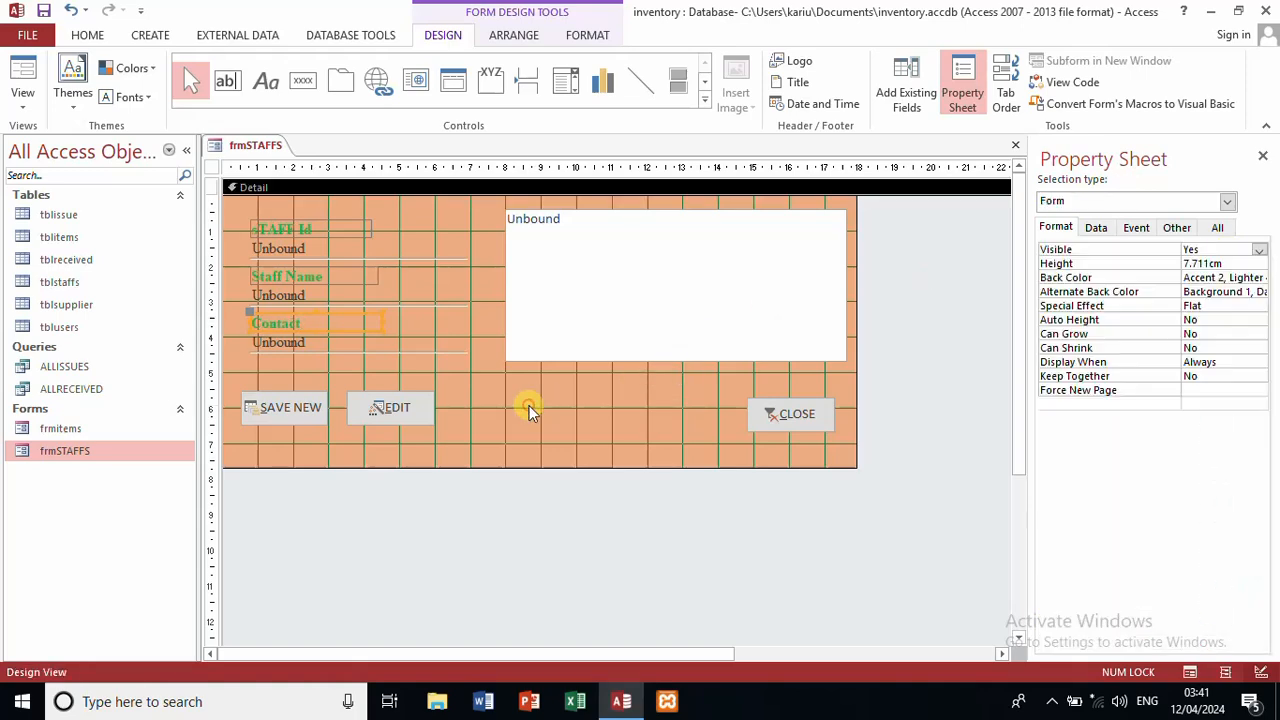
double_click(55, 284)
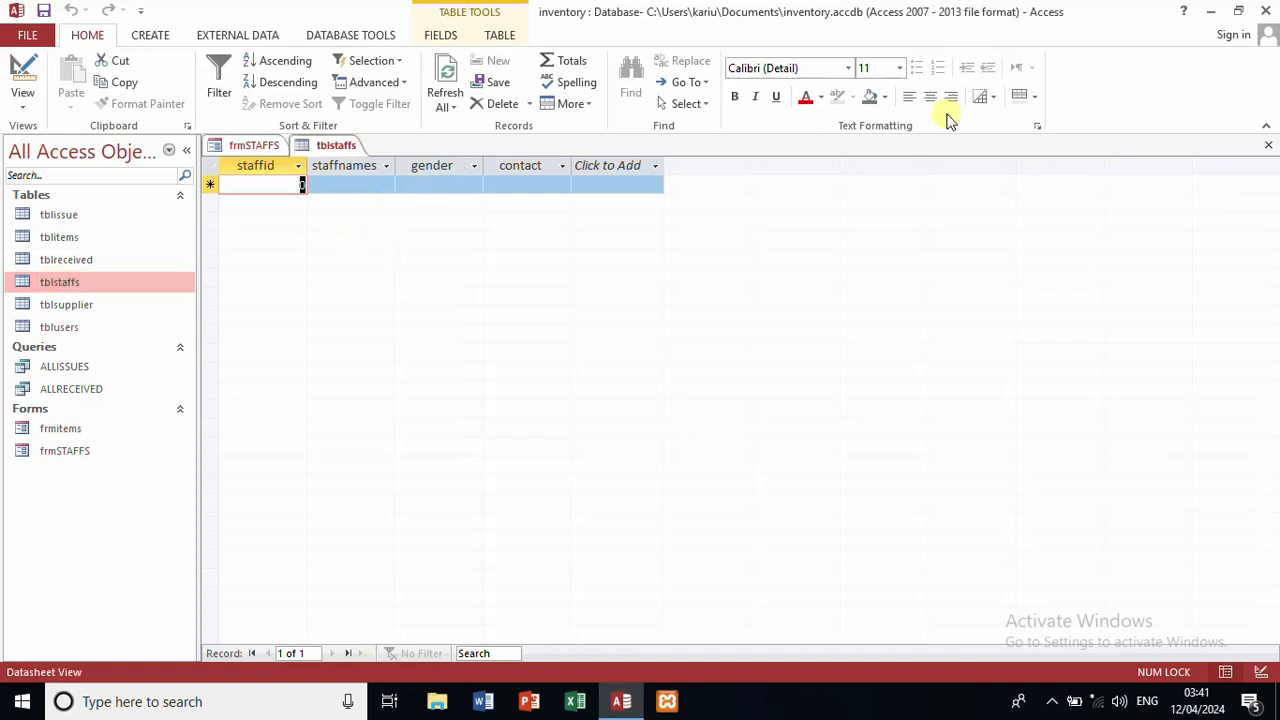
click(245, 145)
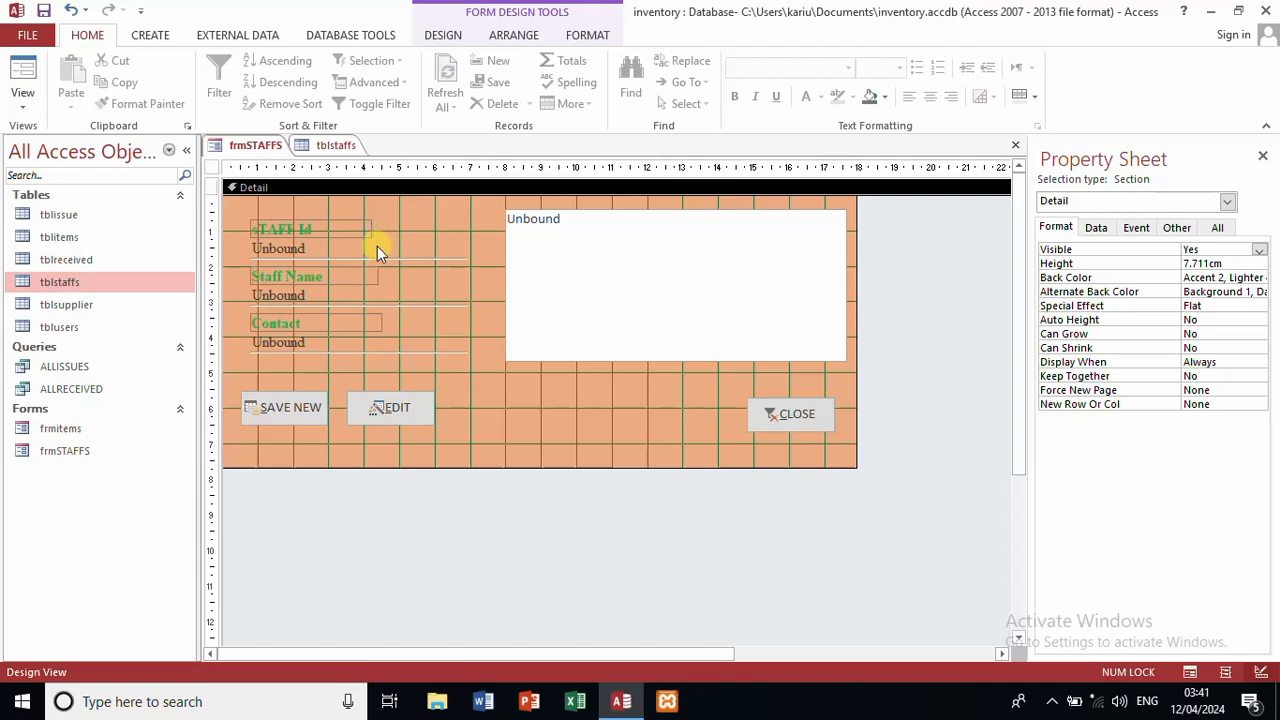
Step: Rename the staff Id, Staff Name and Contact text boxes to match the staff fields
click(377, 247)
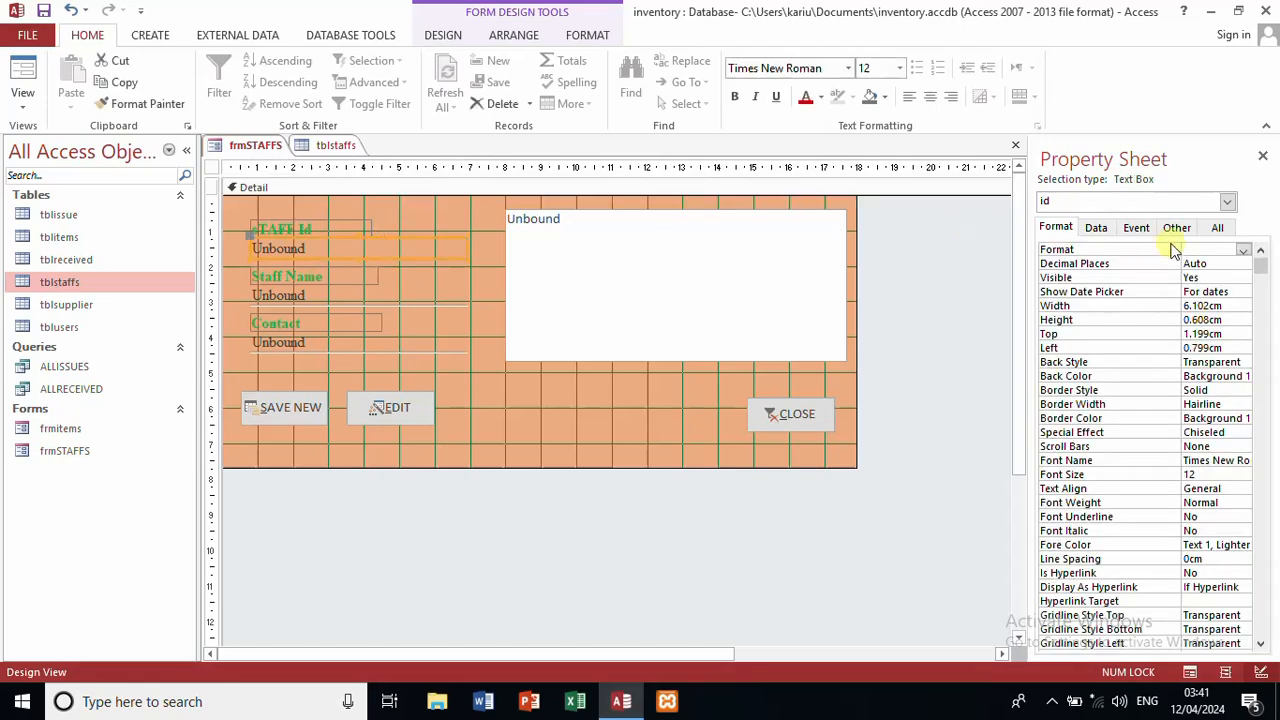
click(1213, 229)
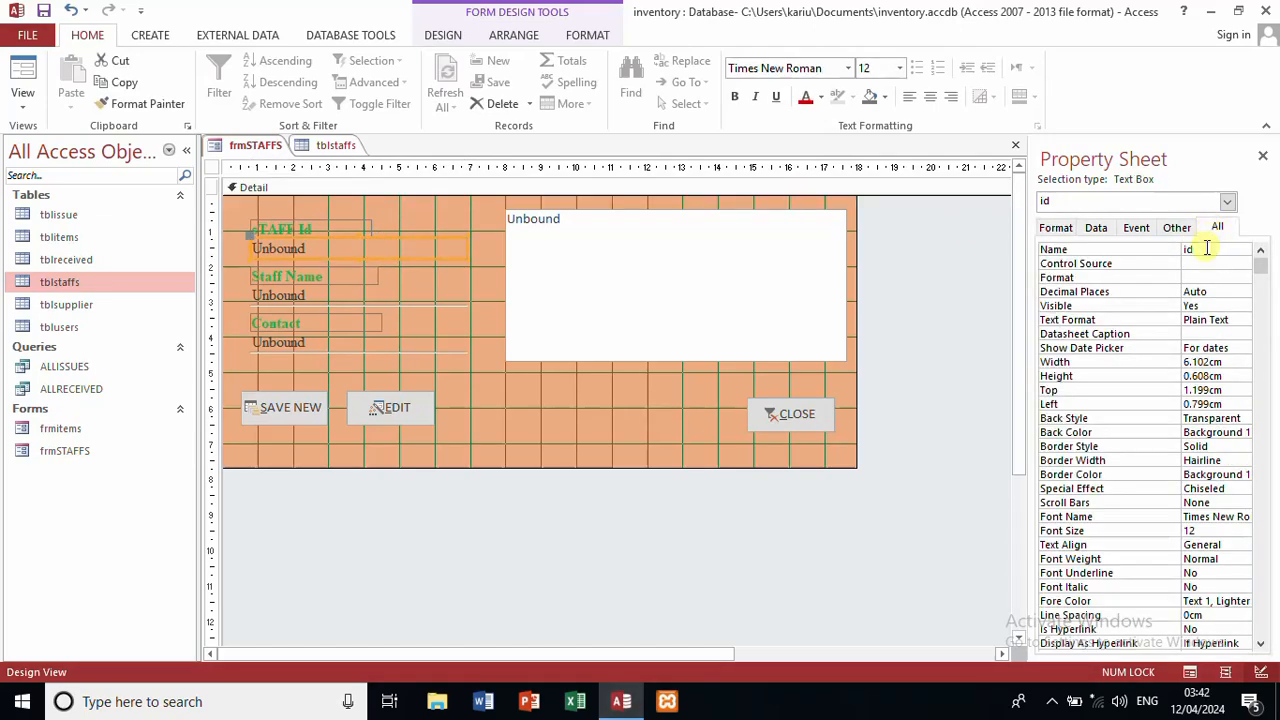
drag(1183, 251, 1205, 249)
text(staff)
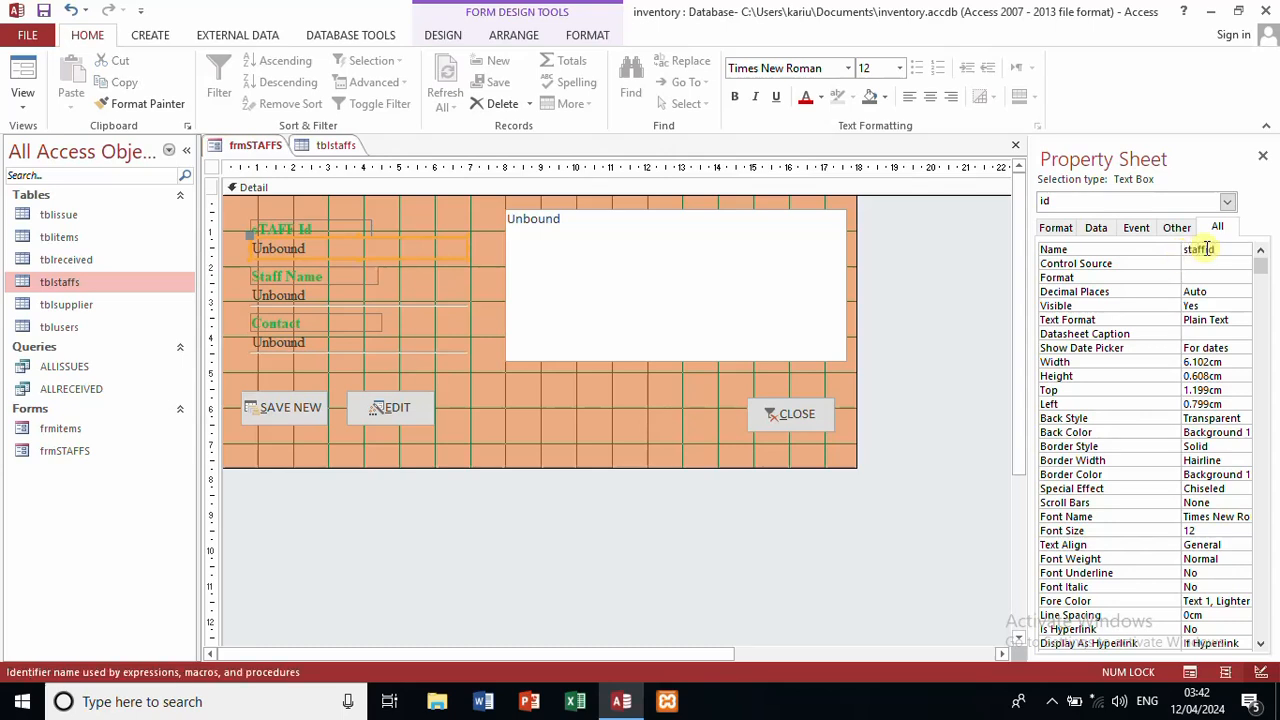
click(389, 301)
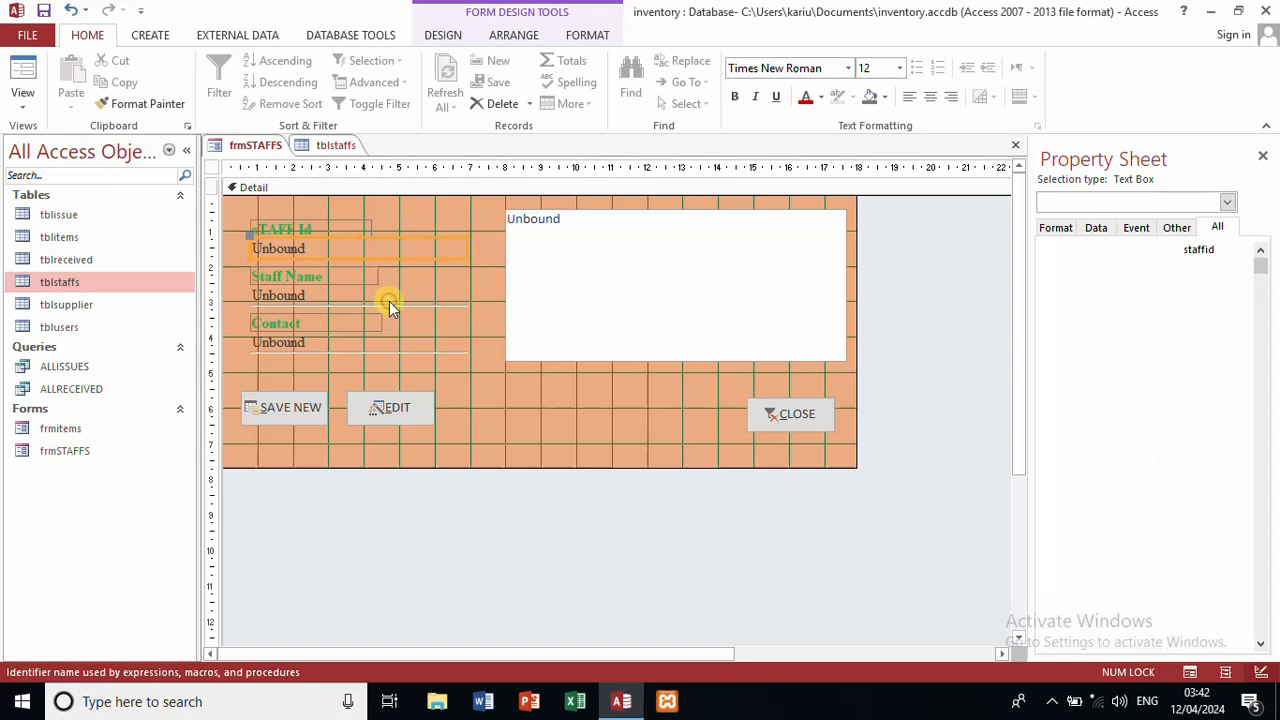
double_click(1236, 249)
text(staffname)
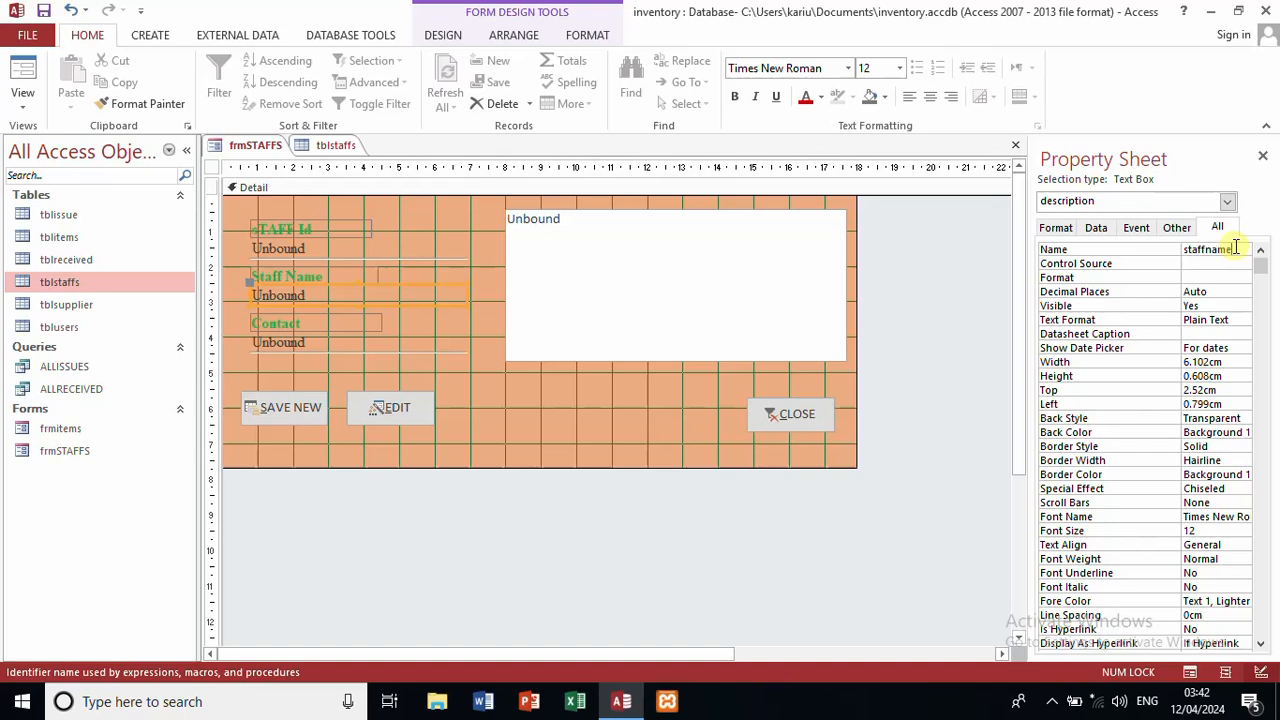
click(420, 343)
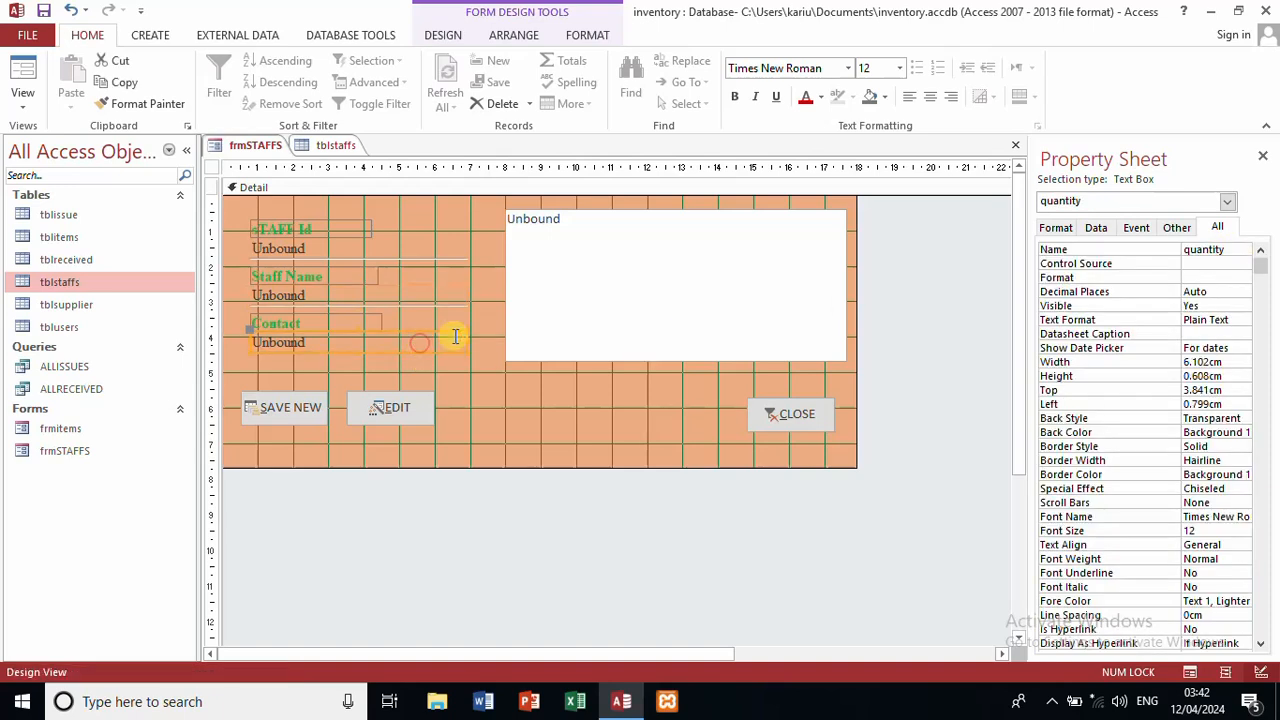
click(1232, 253)
key(BackSpace)
key(BackSpace)
key(BackSpace)
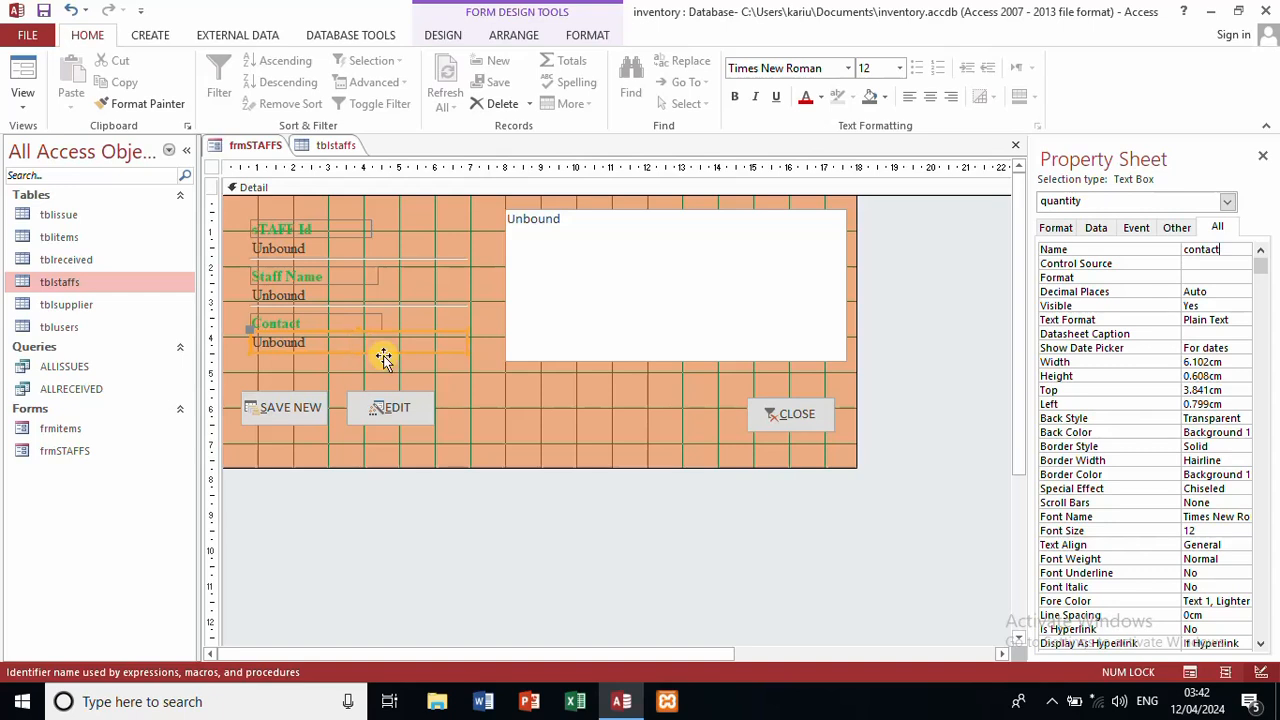
click(468, 379)
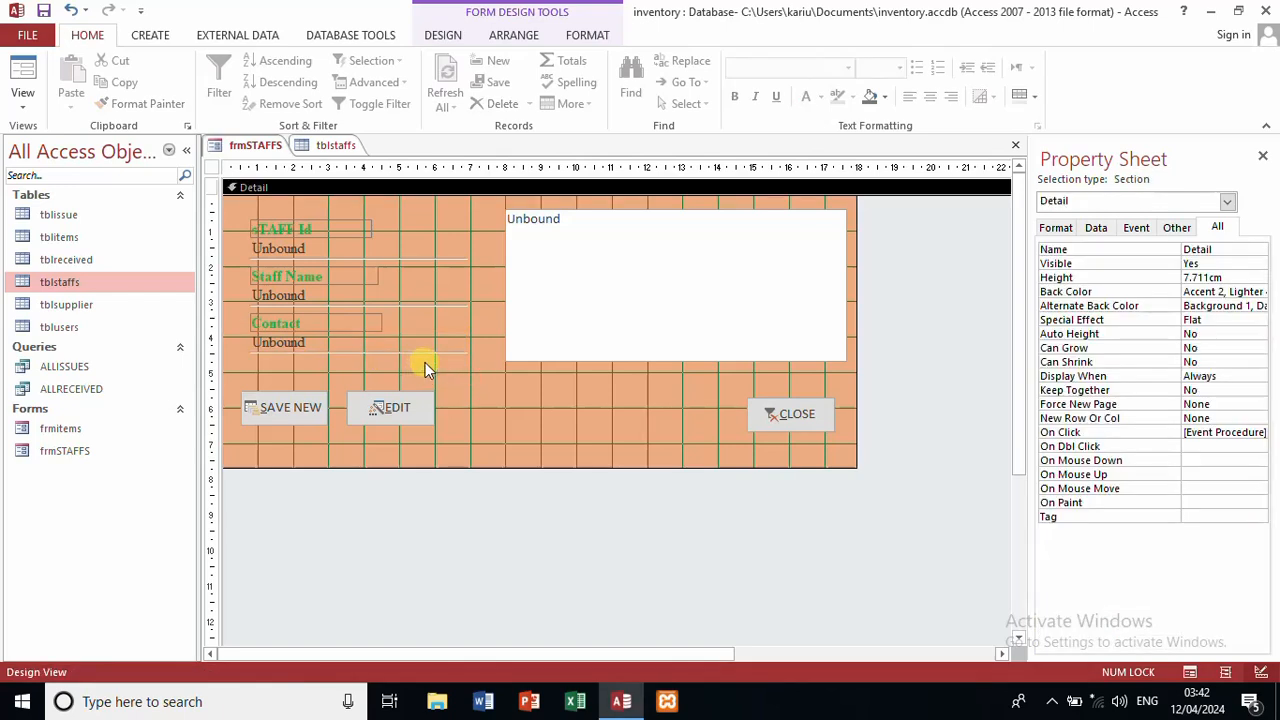
Step: Move the Contact label and text box and the SAVE NEW and EDIT buttons lower
drag(428, 362, 337, 323)
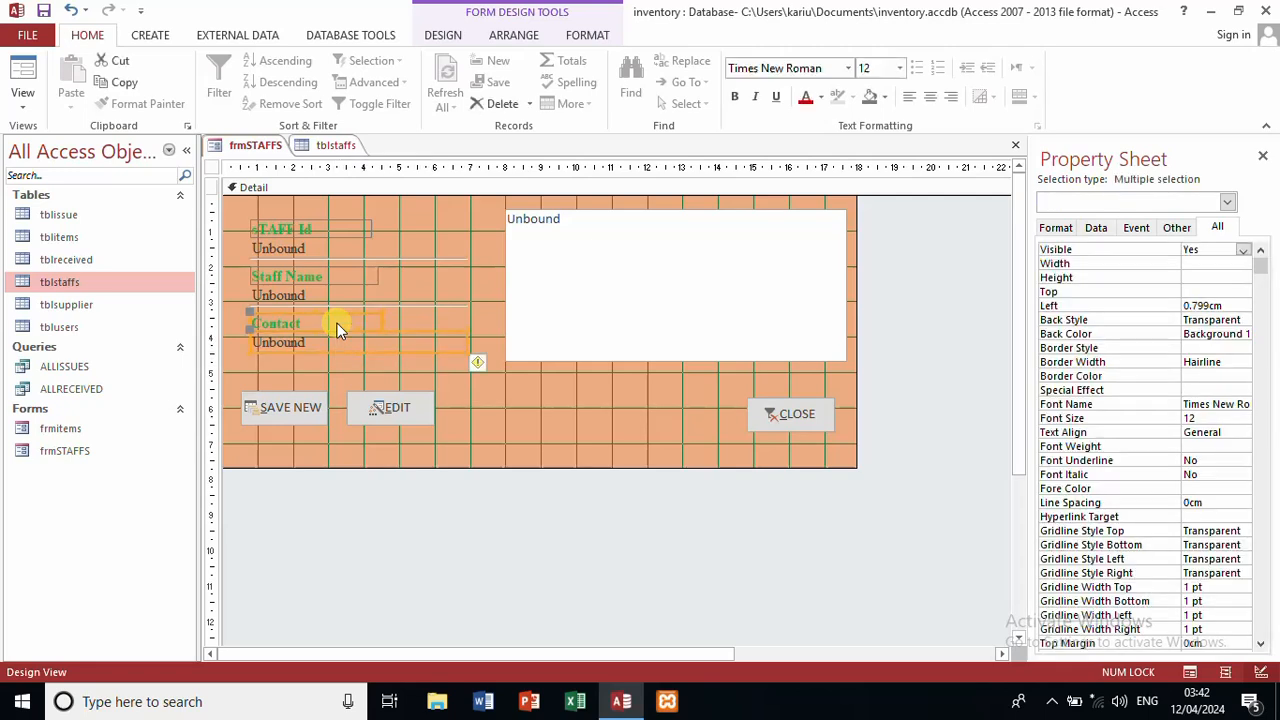
key(Down)
key(Down)
key(Down)
key(Down)
key(Down)
key(Down)
key(Down)
key(Down)
key(Down)
key(Down)
key(Down)
key(Down)
key(Down)
key(Down)
key(Down)
key(Down)
key(Down)
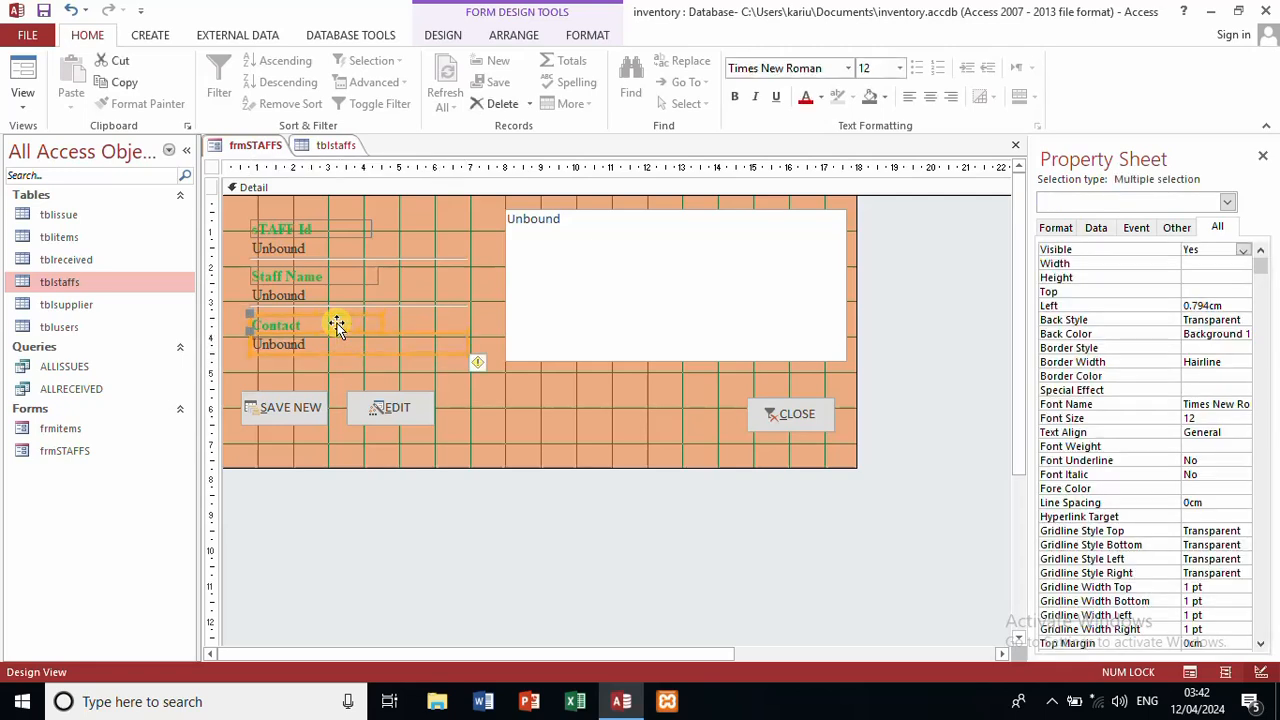
key(Down)
key(Down)
key(Down)
key(Down)
key(Down)
key(Down)
key(Down)
key(Down)
key(Down)
key(Down)
key(Down)
key(Down)
key(Down)
key(Down)
key(Down)
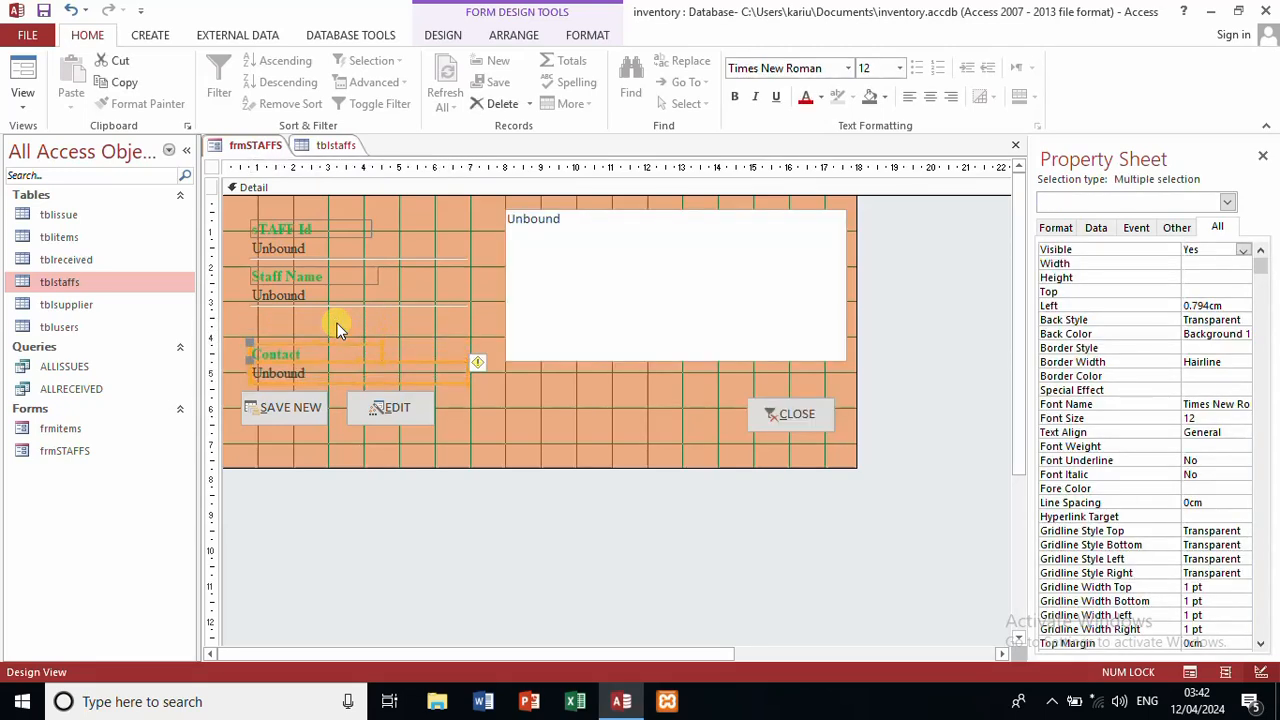
key(Down)
key(Down)
key(Down)
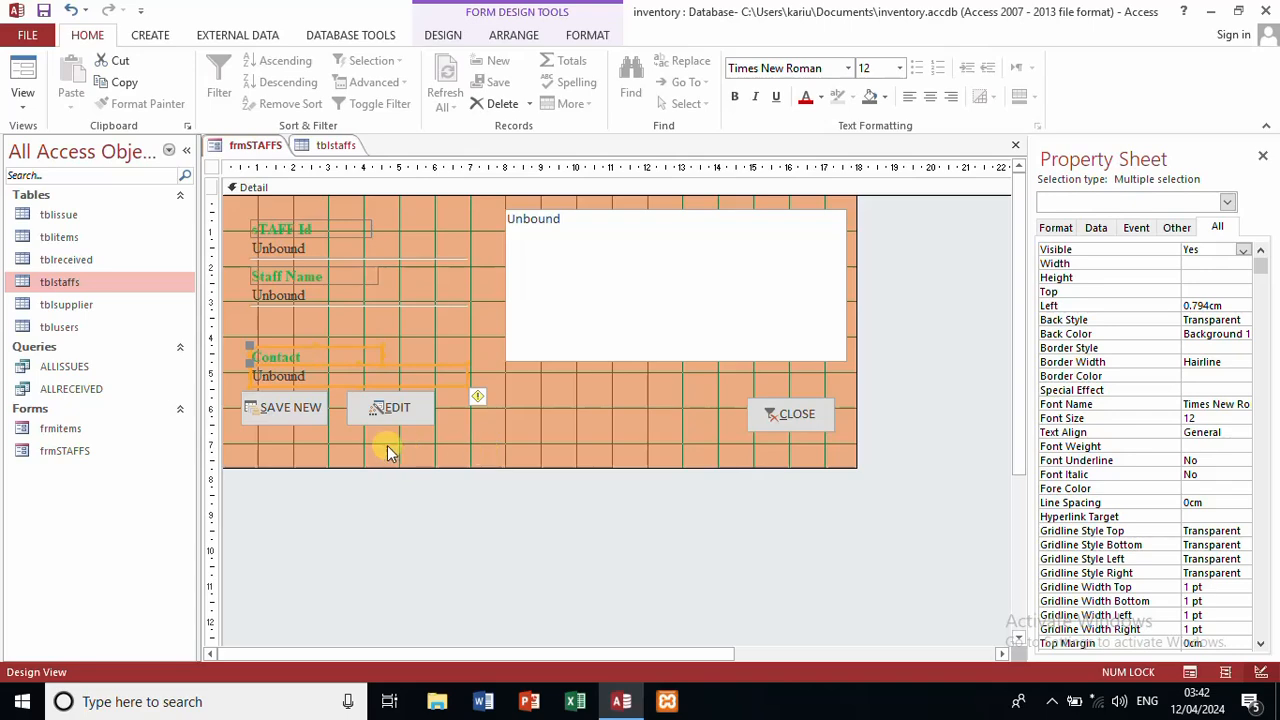
drag(387, 445, 270, 398)
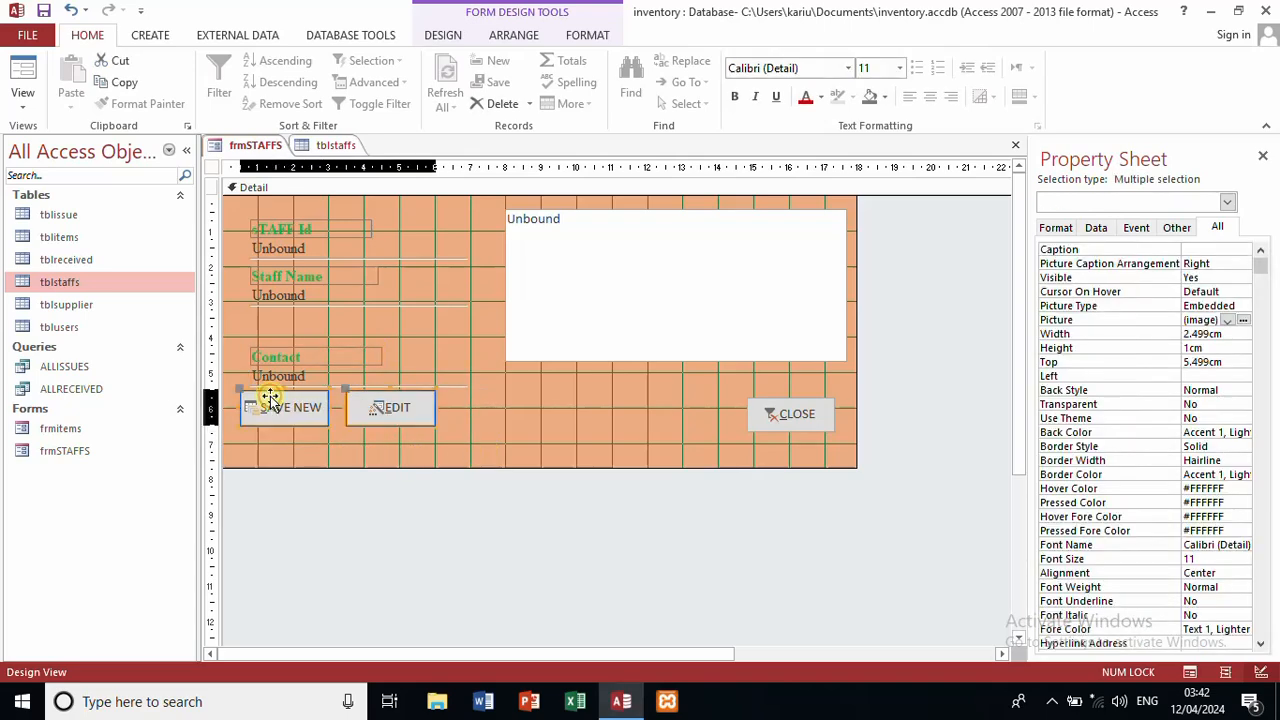
key(Down)
key(Down)
key(Down)
key(Down)
key(Down)
key(Down)
key(Down)
key(Down)
key(Down)
key(Down)
key(Down)
key(Down)
key(Down)
key(Down)
key(Down)
key(Down)
key(Down)
key(Down)
key(Down)
key(Down)
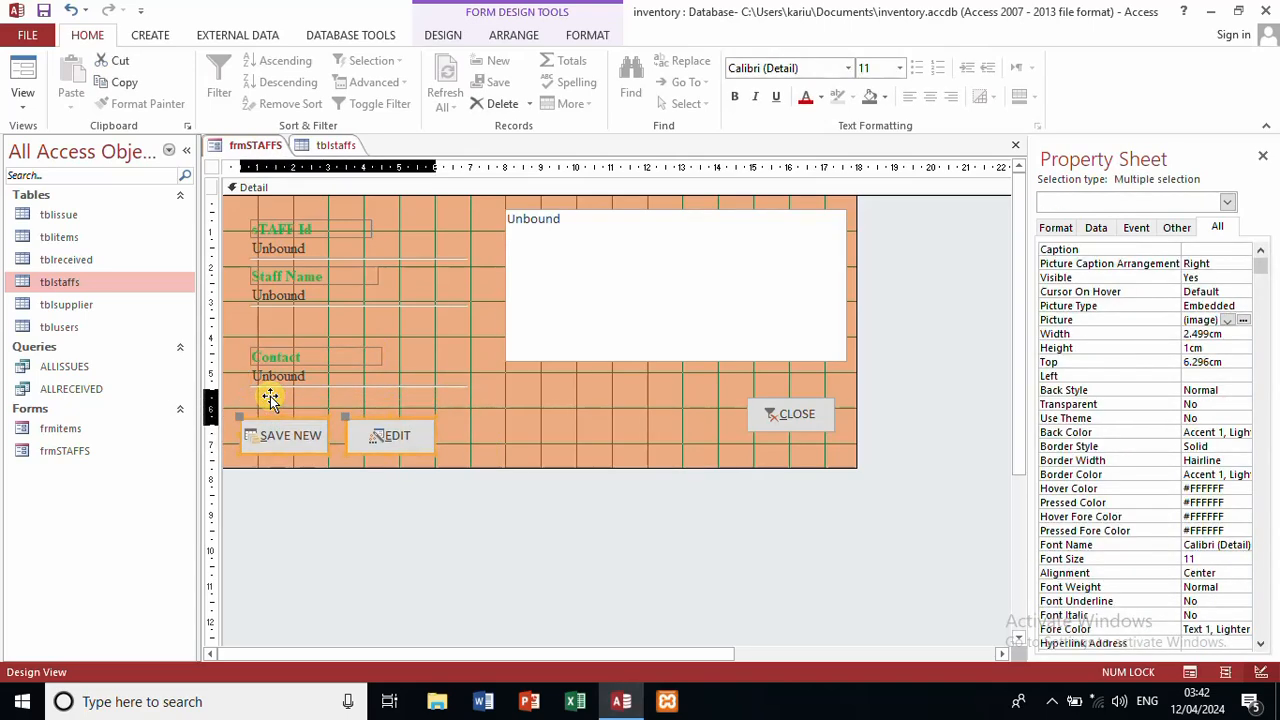
click(430, 402)
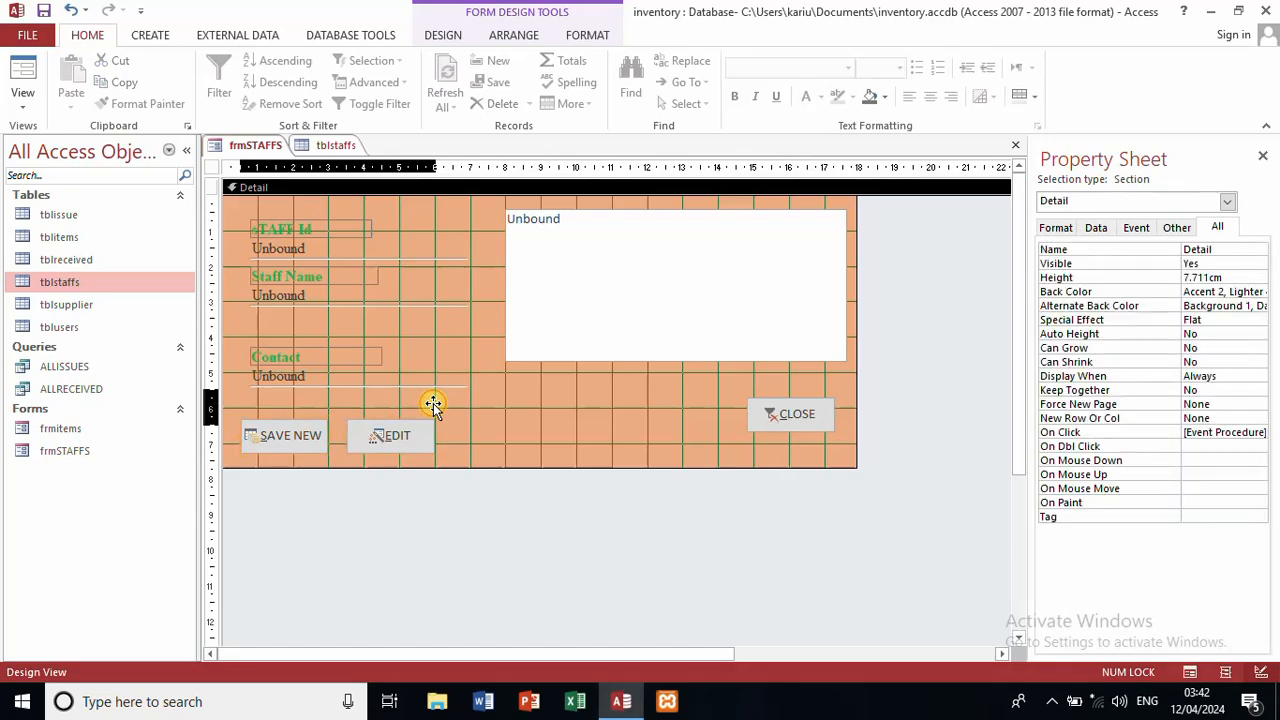
drag(241, 339, 407, 395)
key(Down)
key(Down)
key(Down)
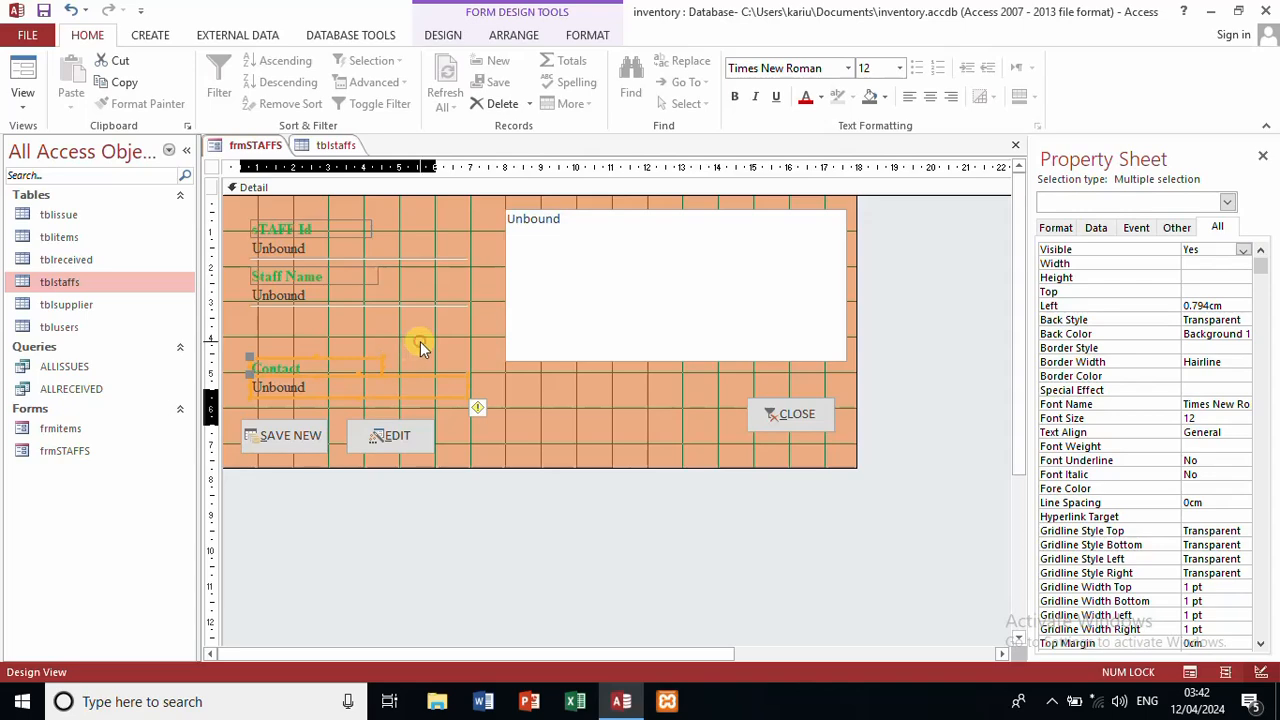
click(420, 347)
Step: Duplicate the Contact label below Staff Name and set its caption to Gender
click(356, 369)
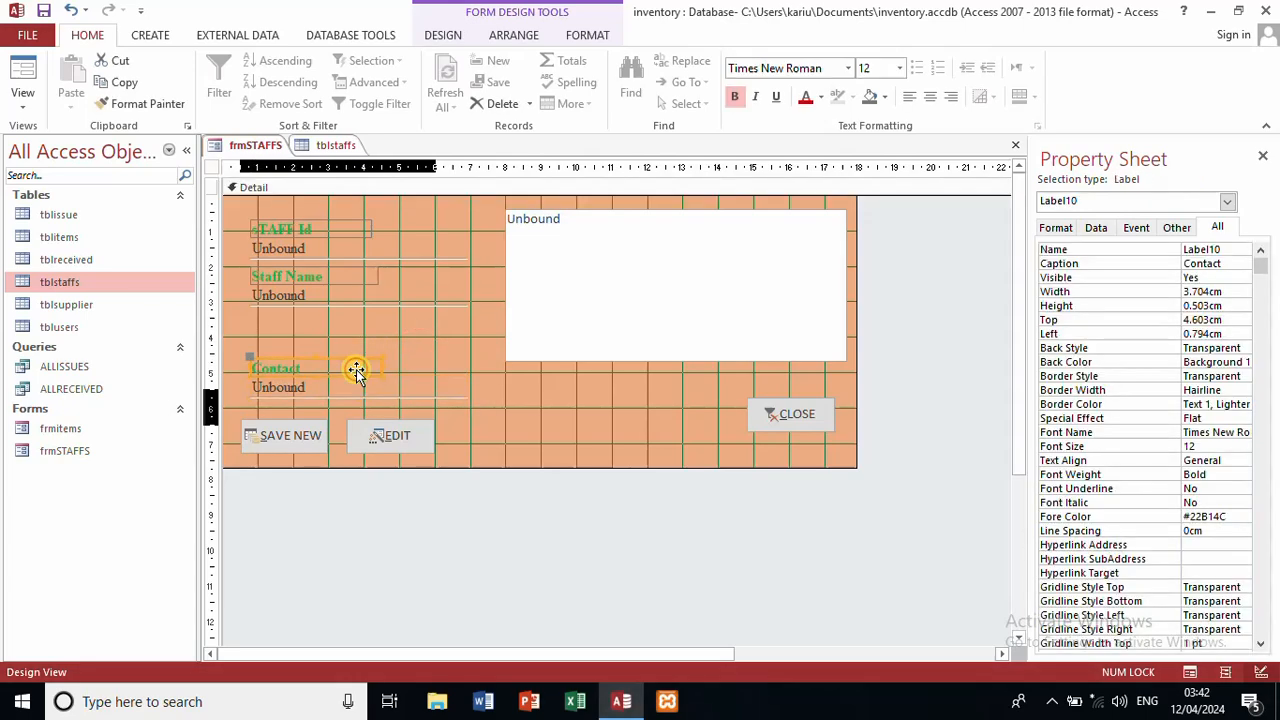
key(ctrl+c)
key(ctrl+v)
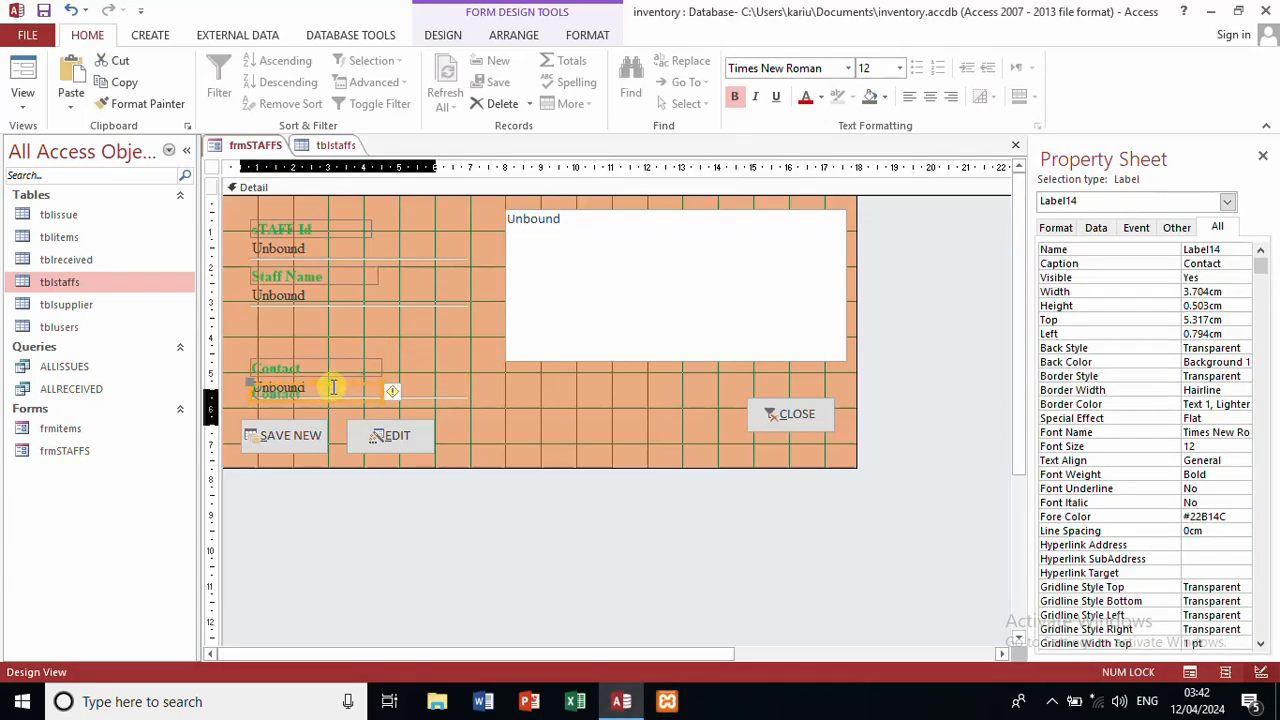
drag(333, 387, 334, 309)
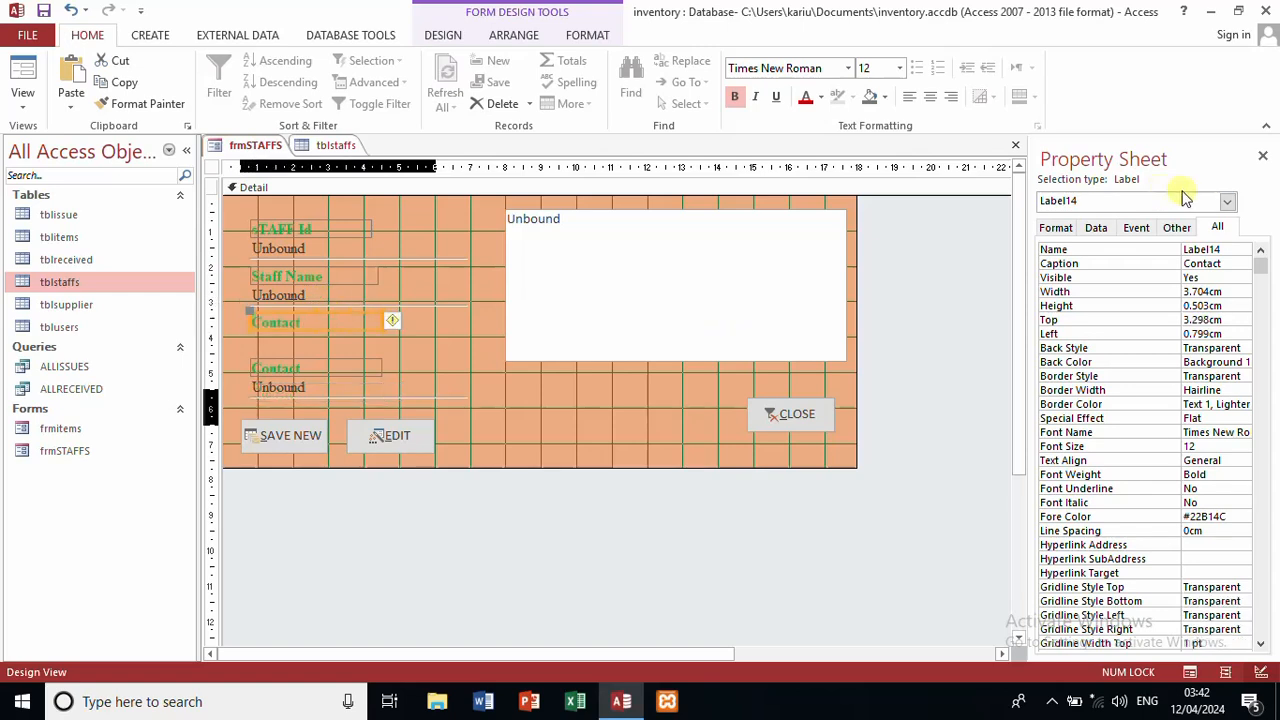
double_click(1237, 262)
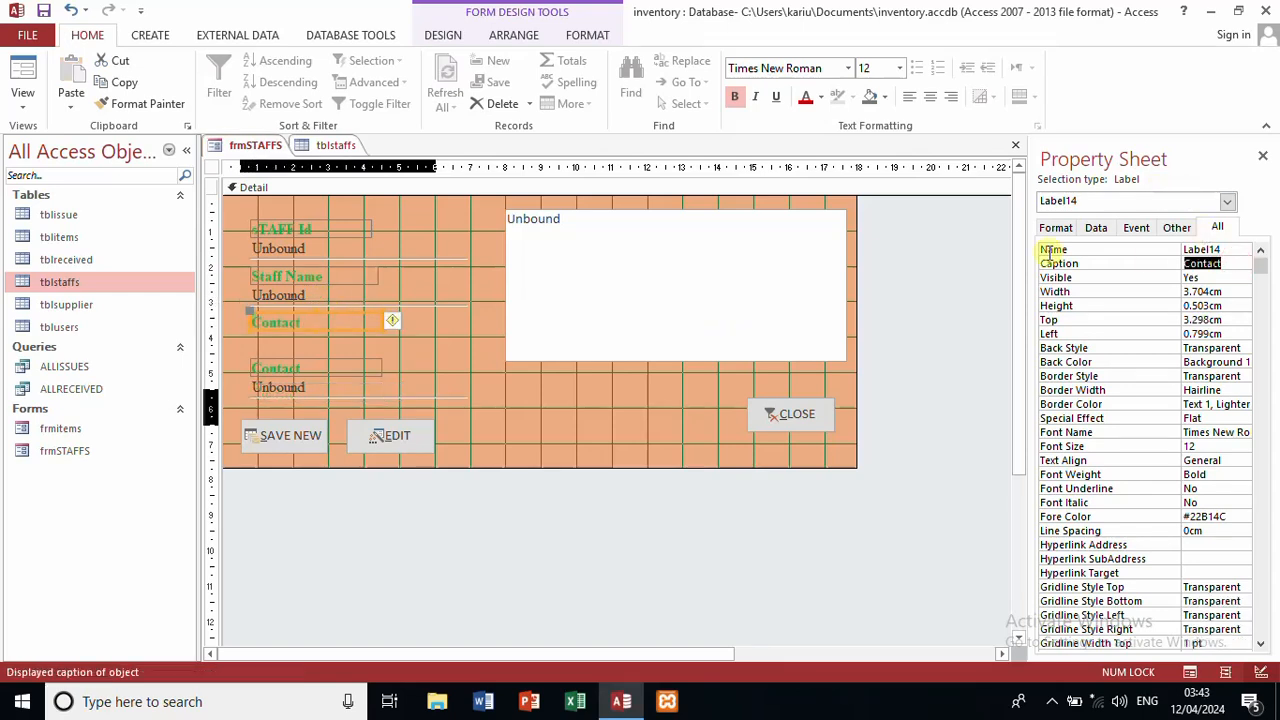
text(Gender)
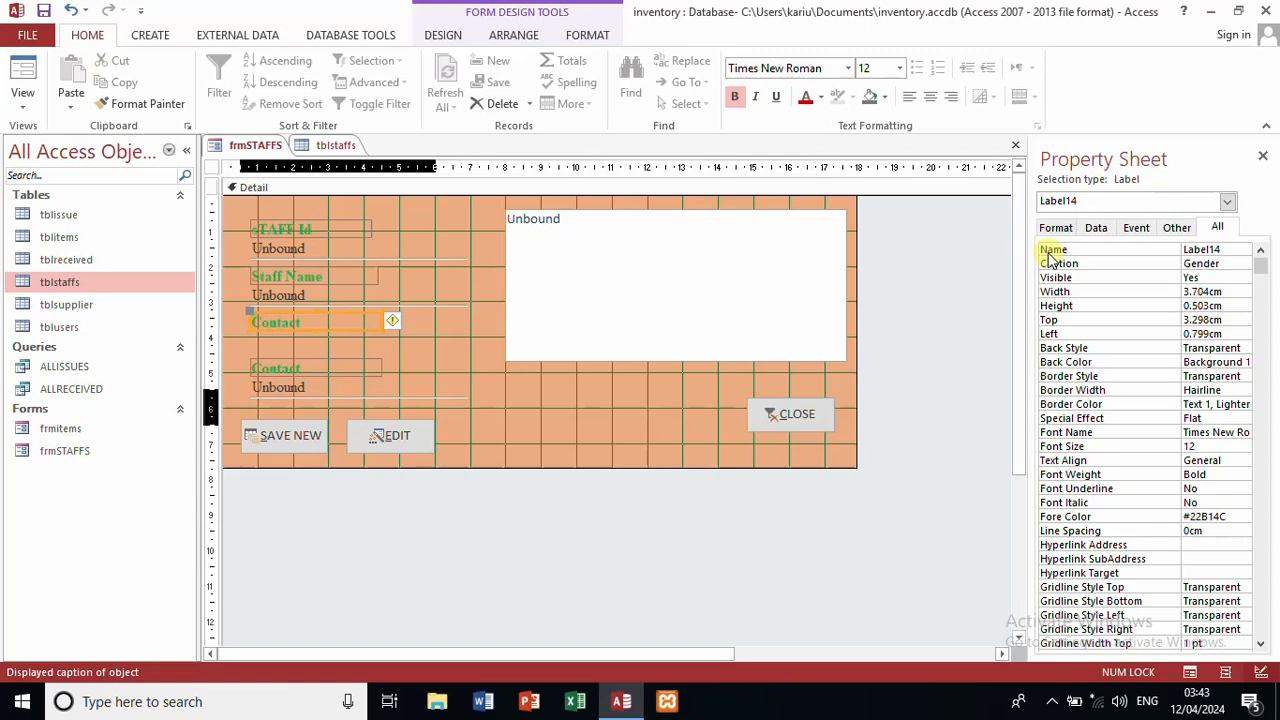
click(150, 35)
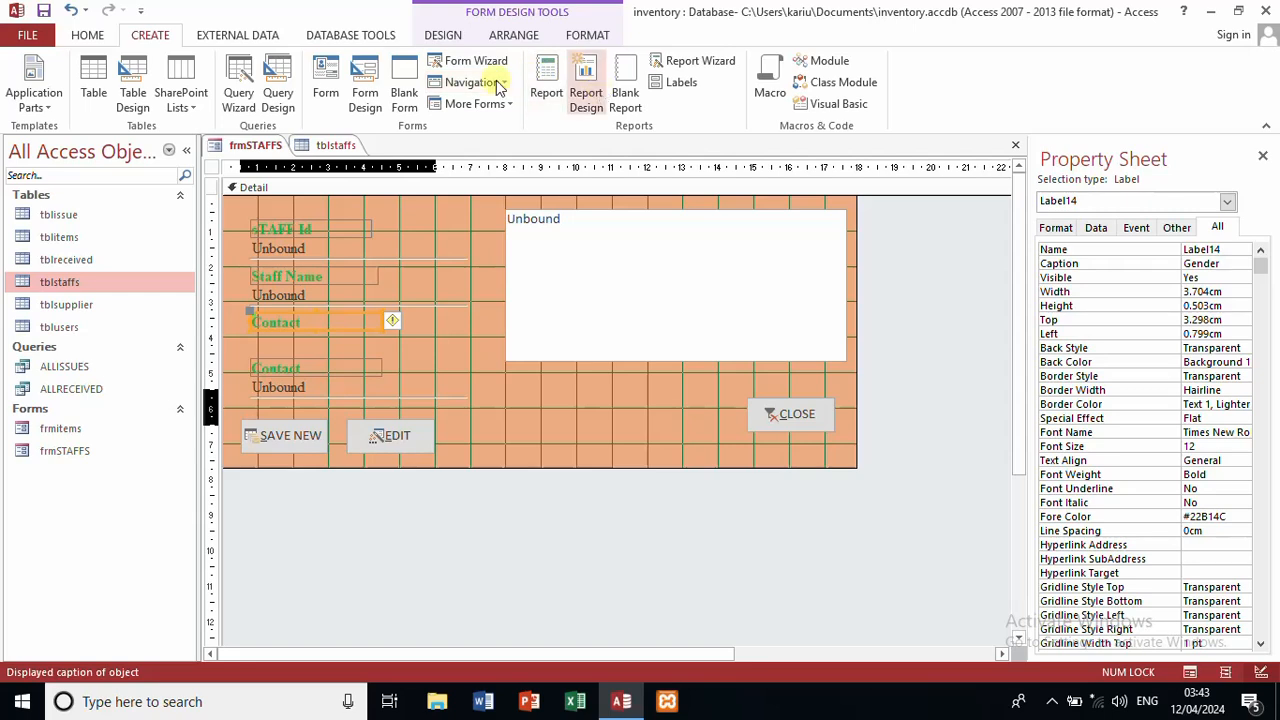
Step: Add a typed-value combo box below the Gender label listing Male and Female
click(443, 35)
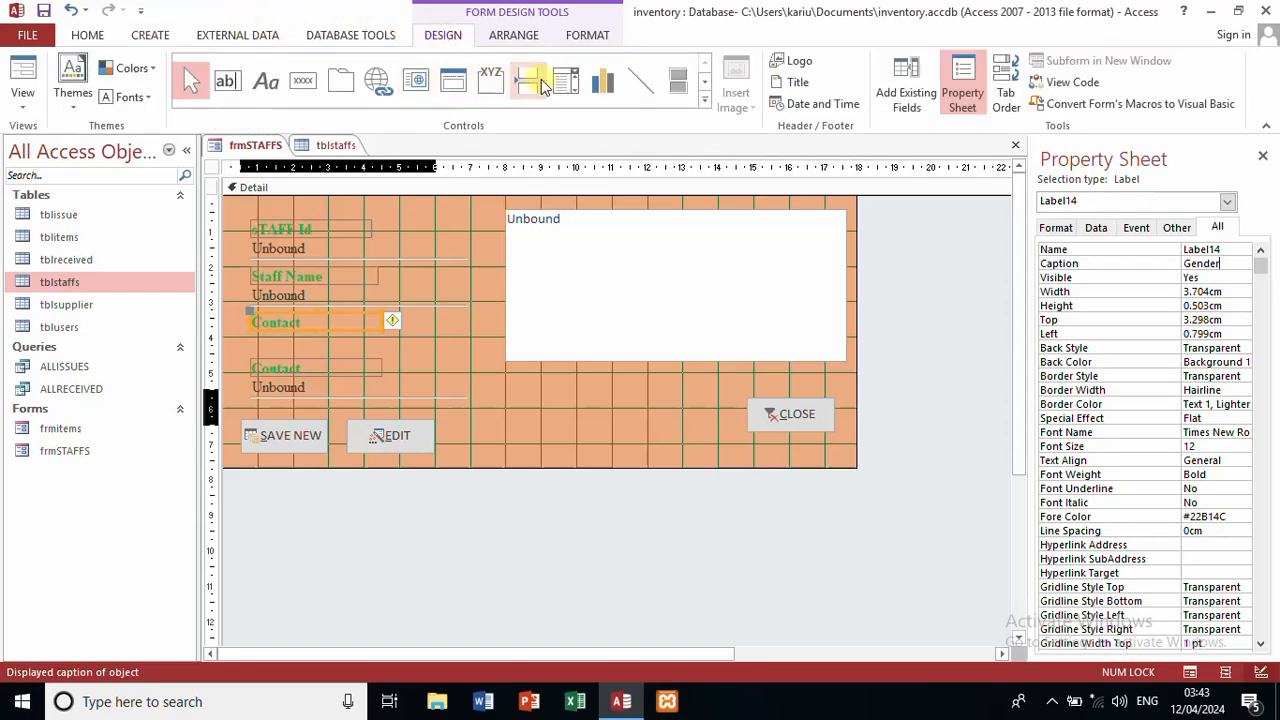
click(565, 80)
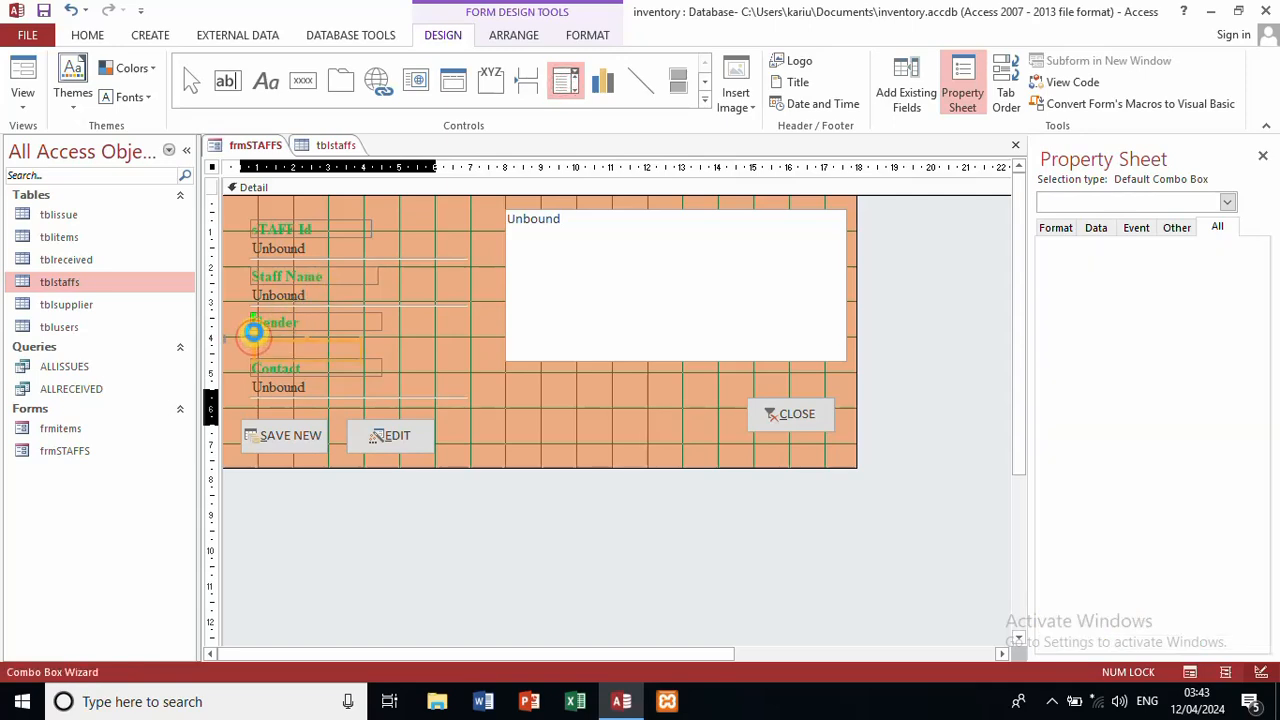
click(253, 340)
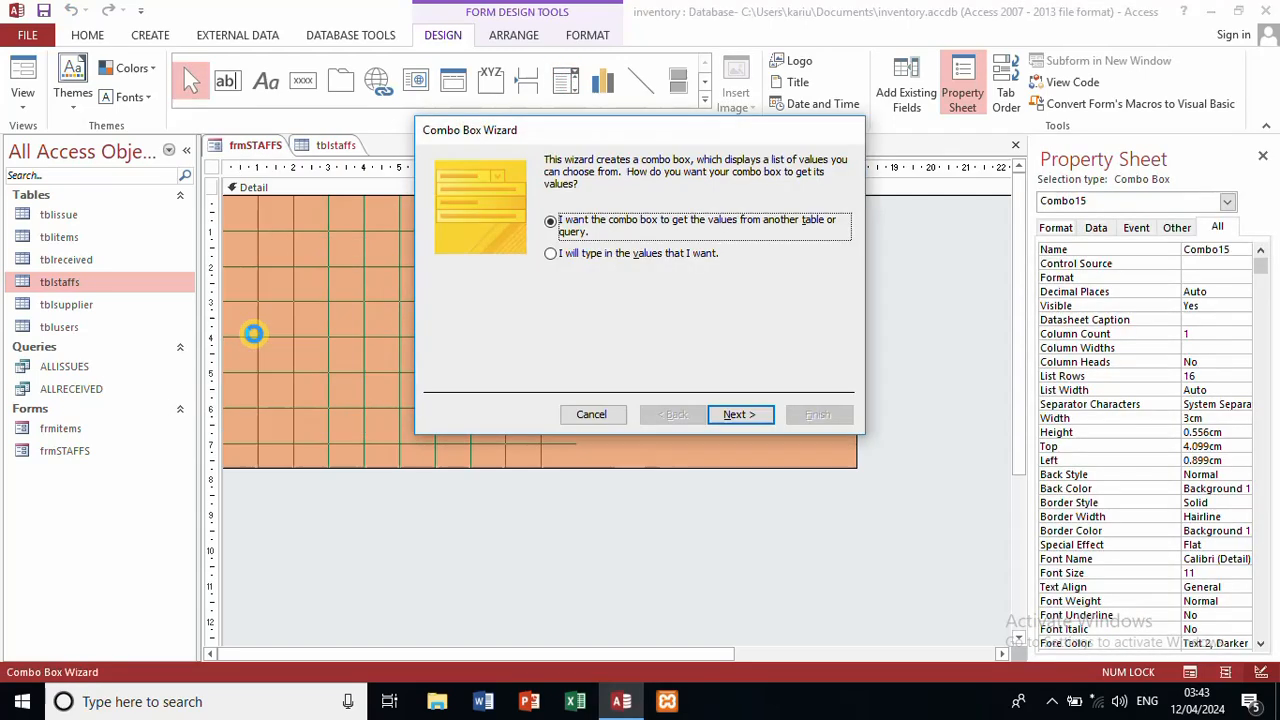
click(645, 255)
click(745, 418)
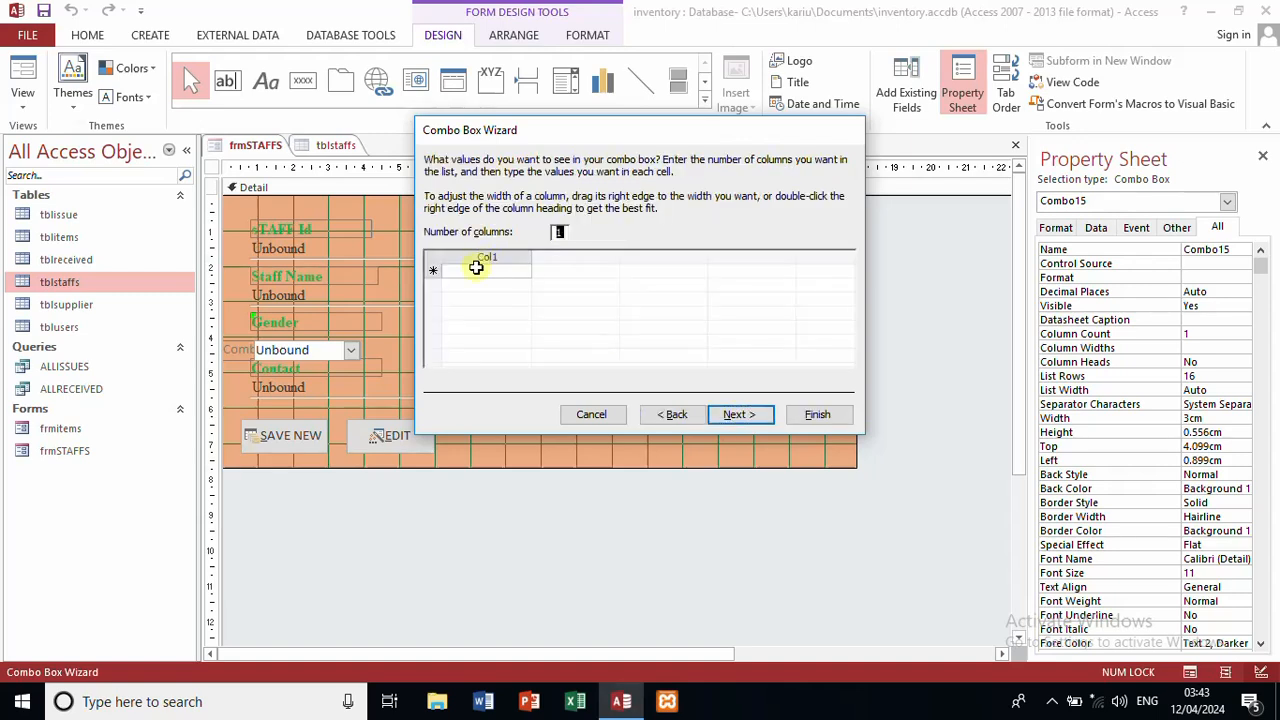
click(478, 268)
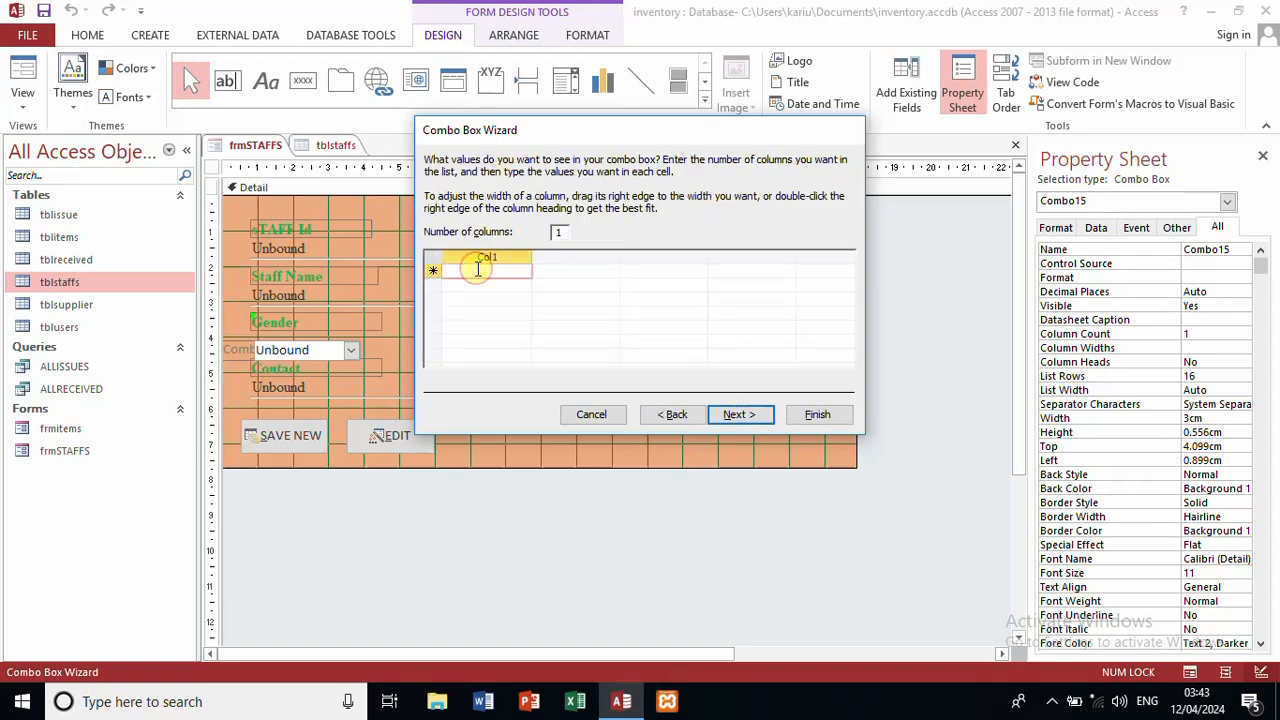
text(Male)
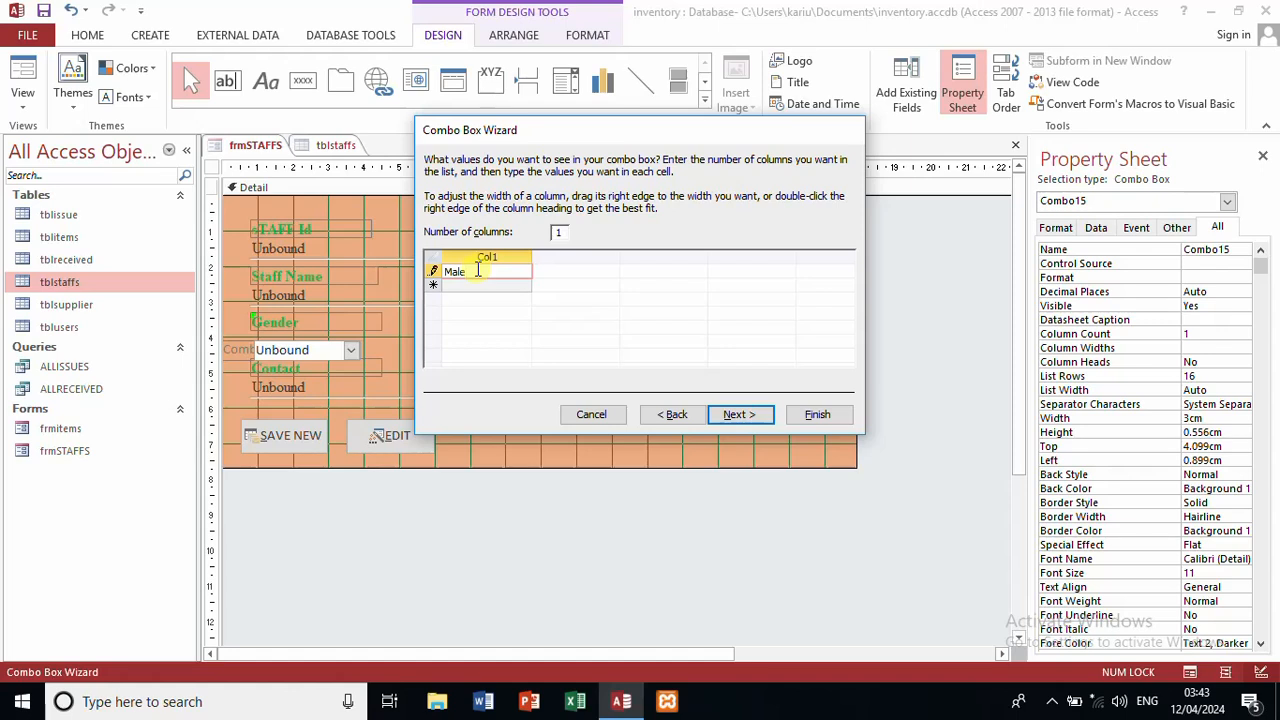
click(463, 287)
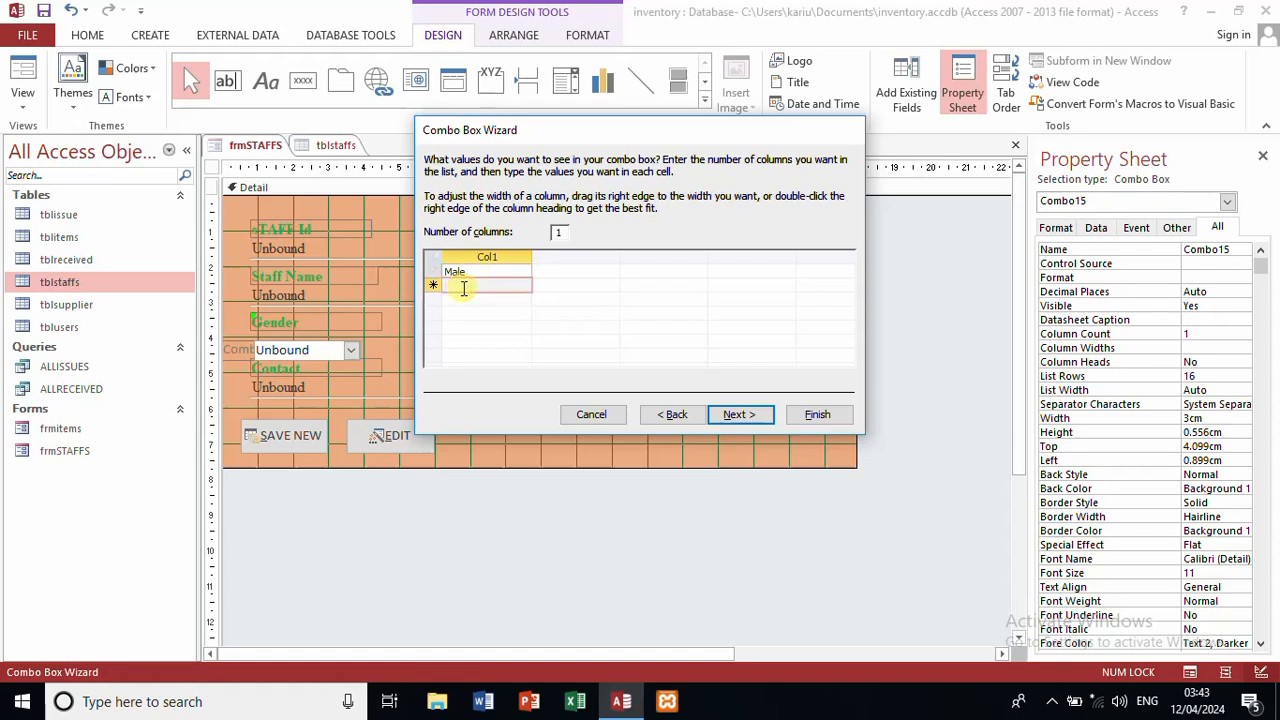
text(Female)
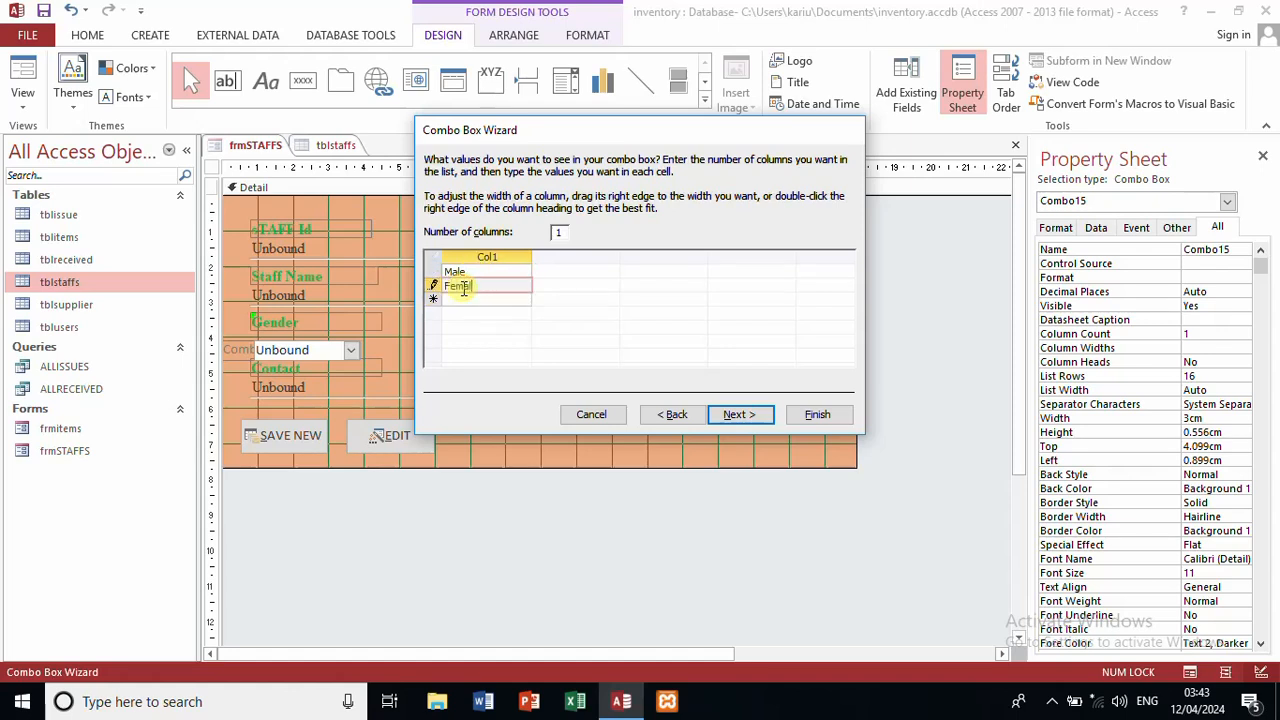
click(740, 416)
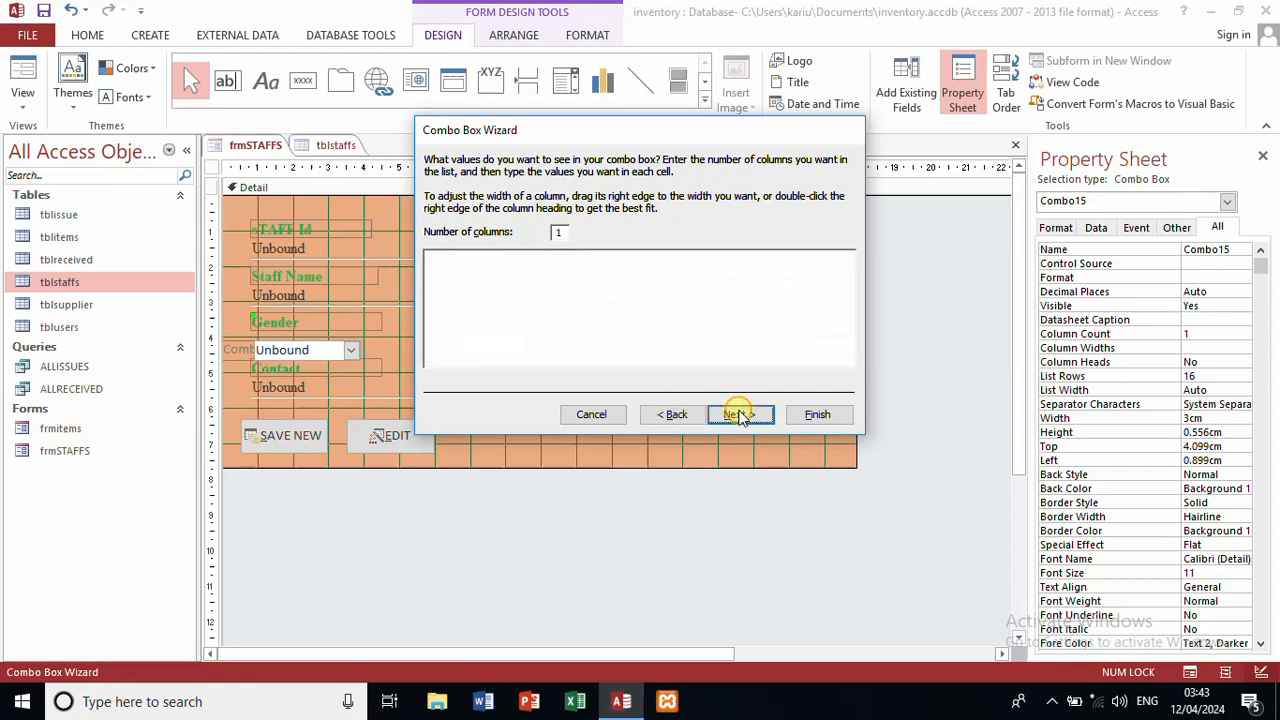
click(806, 418)
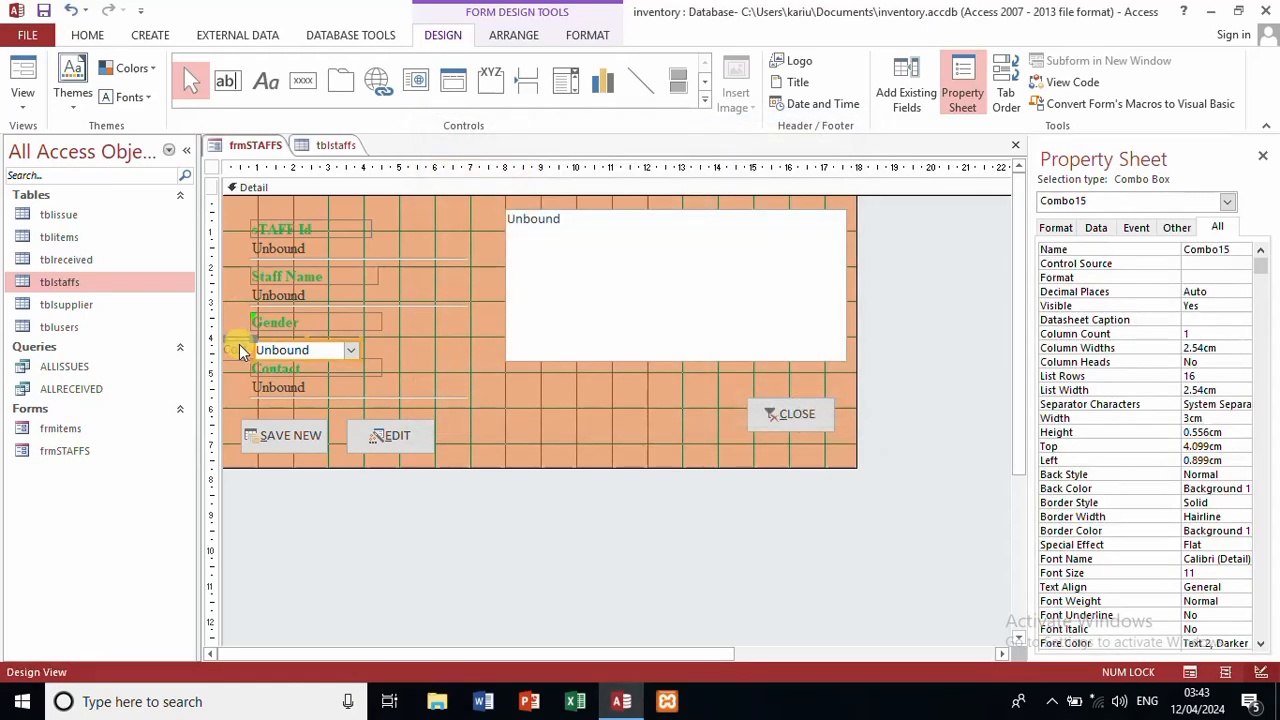
click(238, 347)
Step: Delete the combo box's attached label, widen the combo box and move it up beside Gender
click(243, 349)
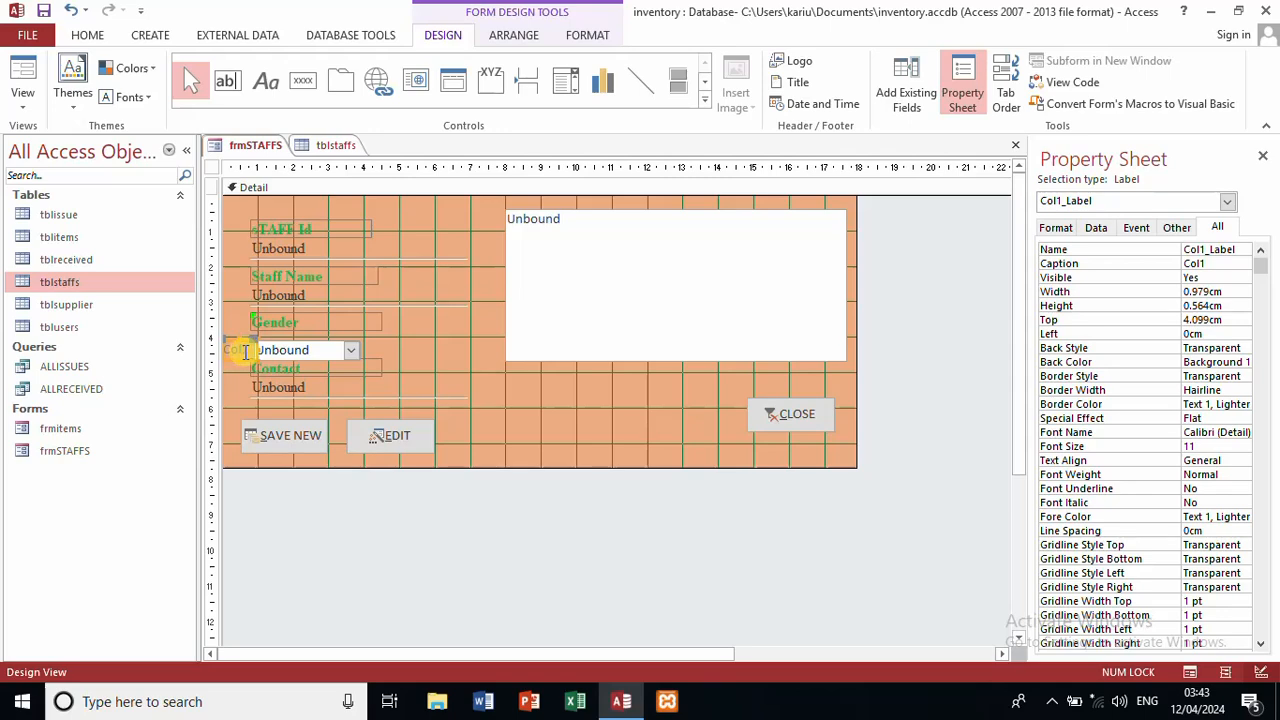
key(BackSpace)
key(BackSpace)
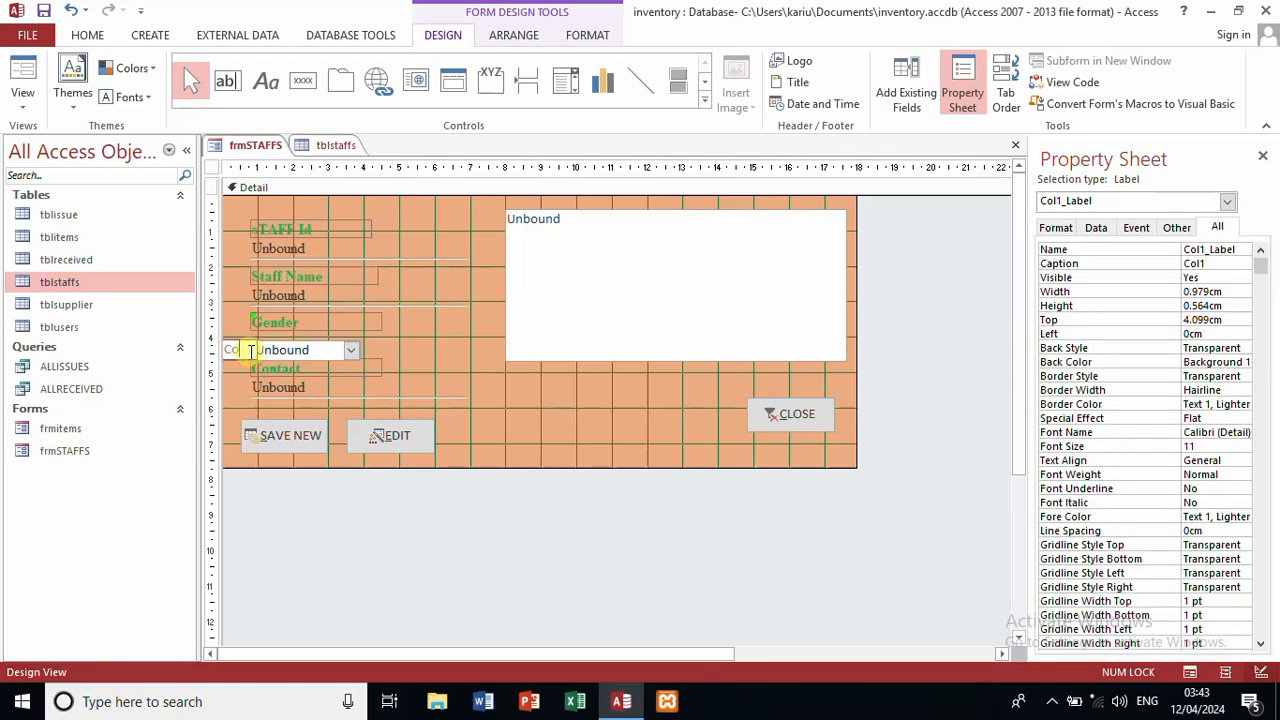
click(385, 340)
click(354, 366)
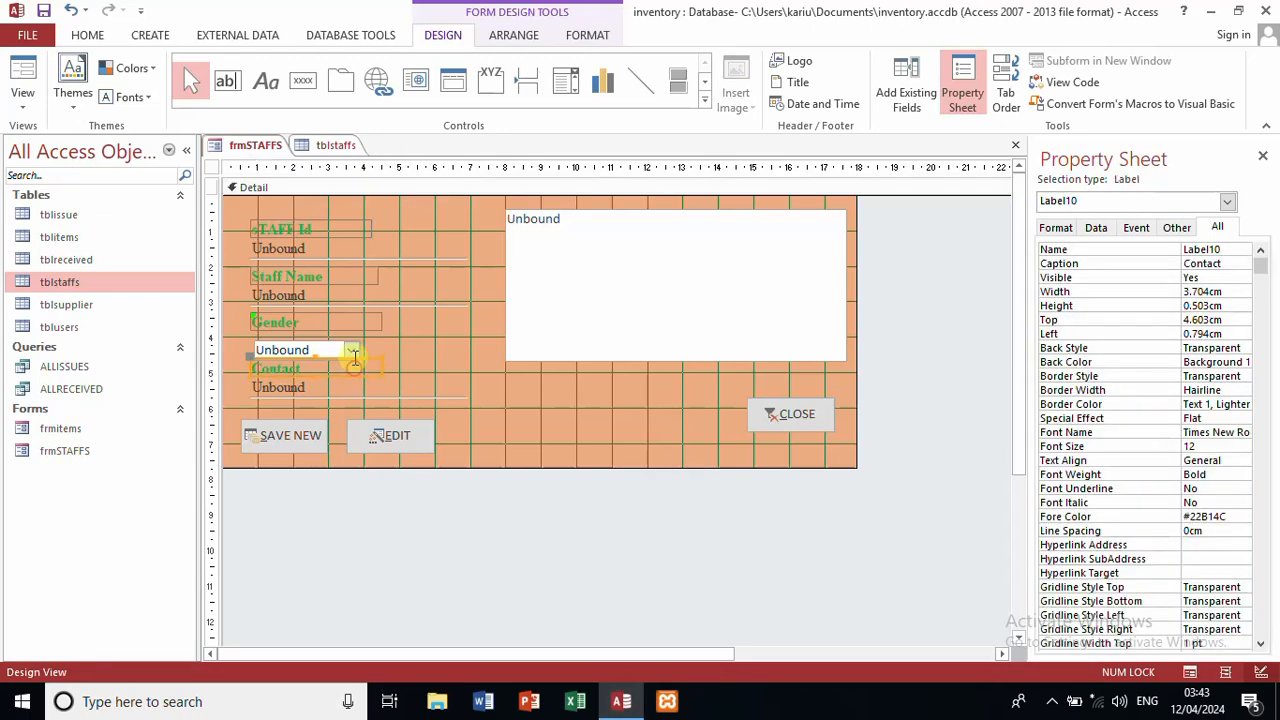
click(354, 349)
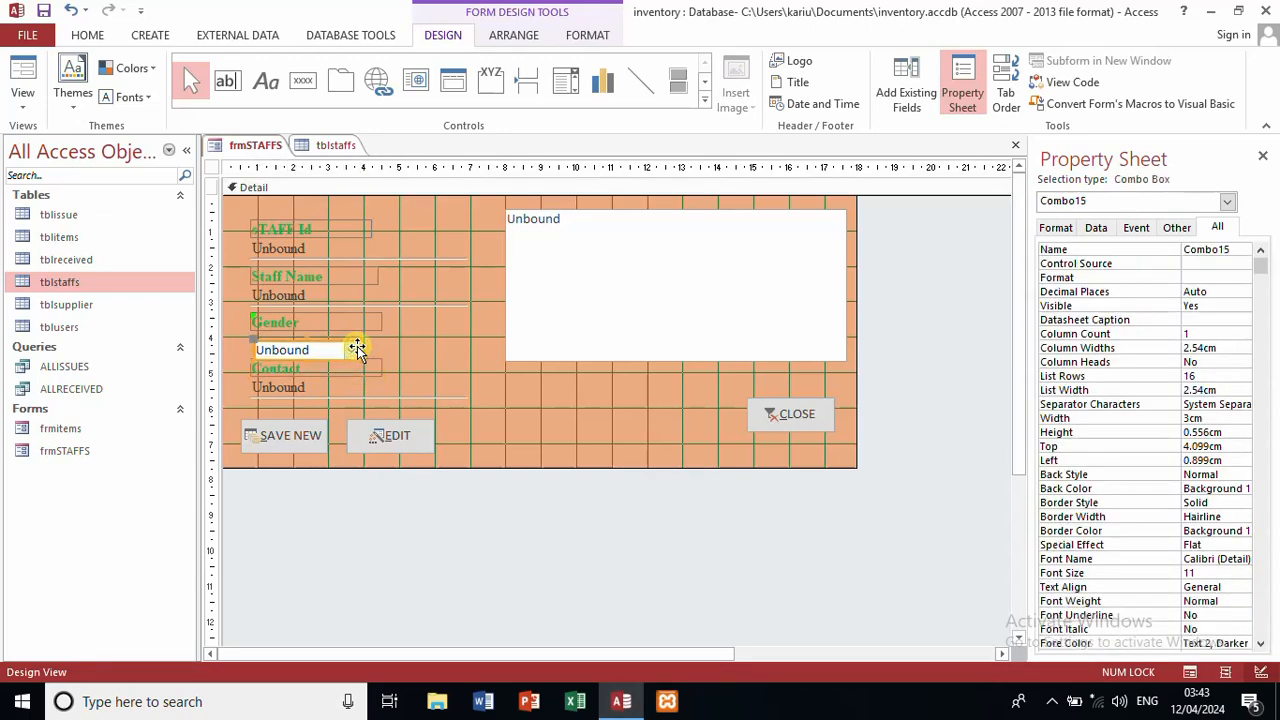
drag(357, 347, 408, 346)
click(379, 337)
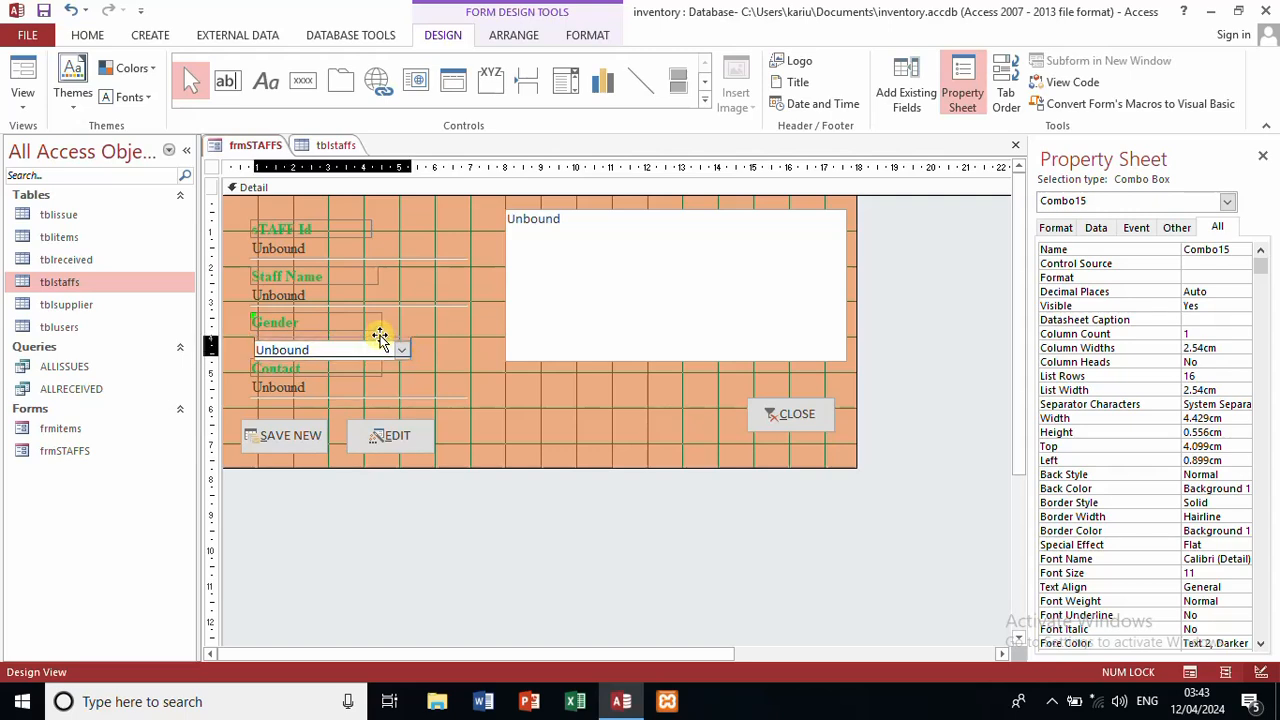
drag(379, 337, 378, 333)
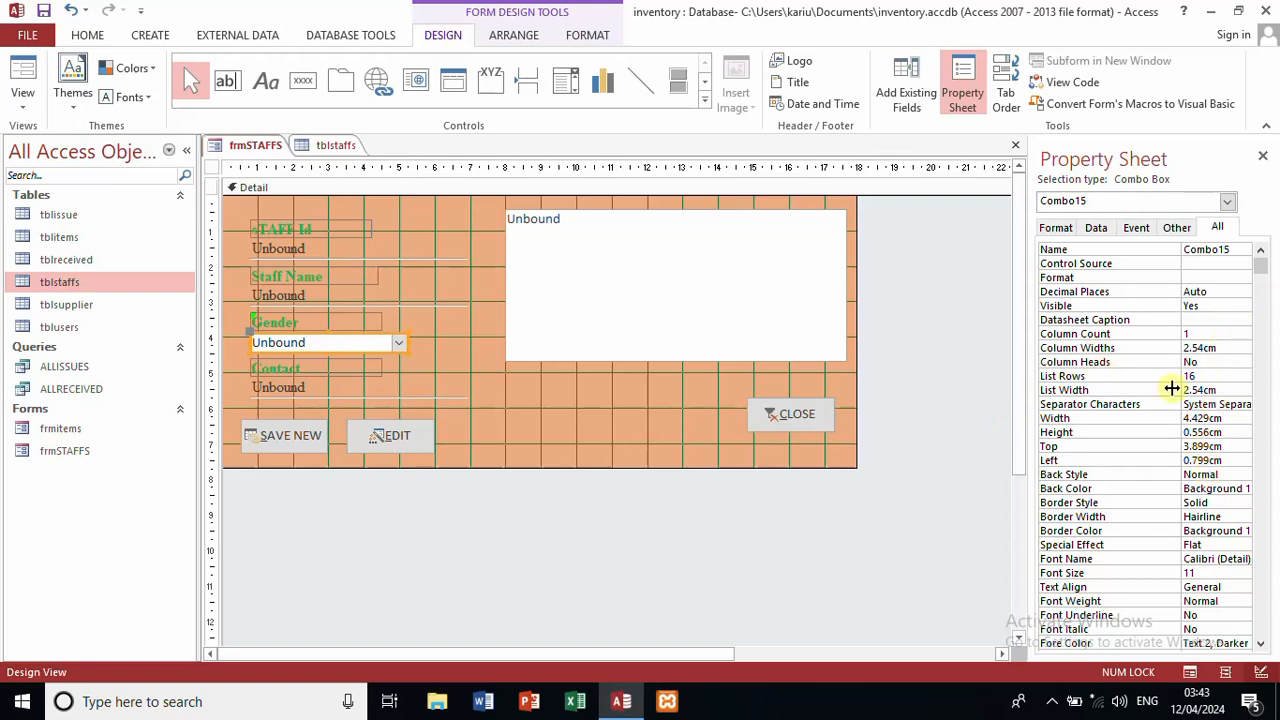
Step: Give the Gender combo box a Chiseled effect and Times New Roman font at size 12
click(1240, 546)
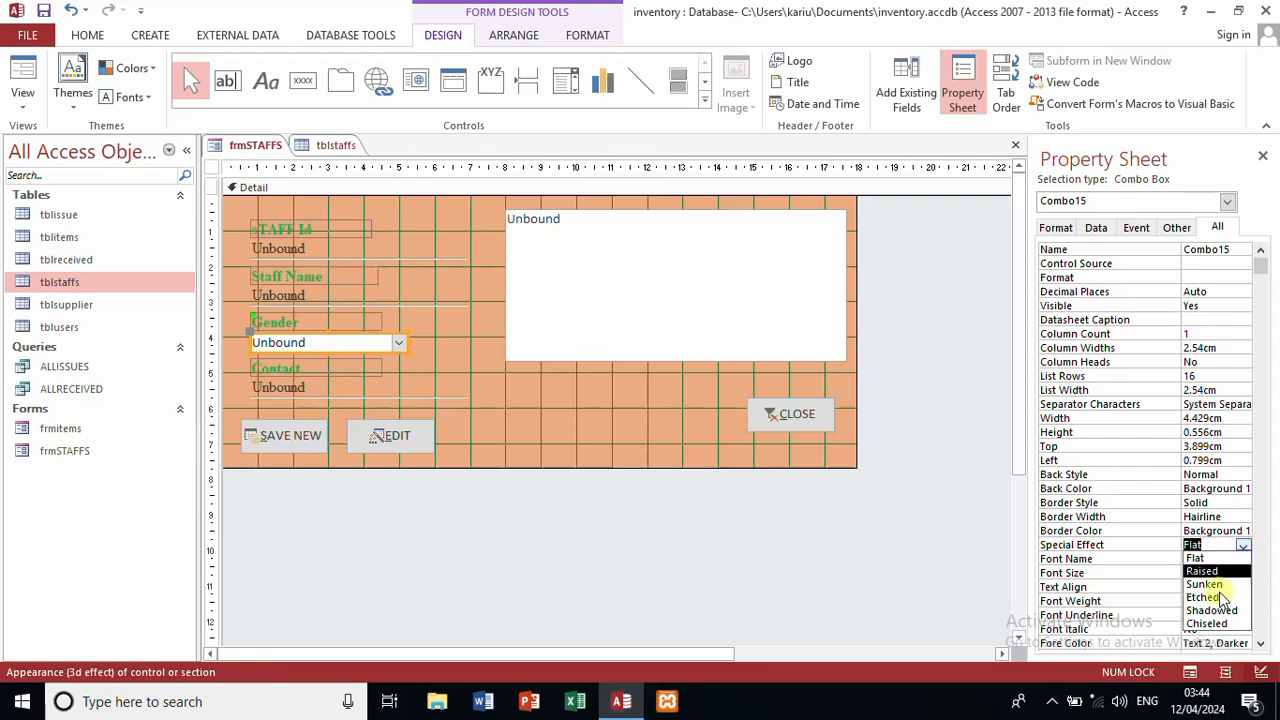
click(1210, 627)
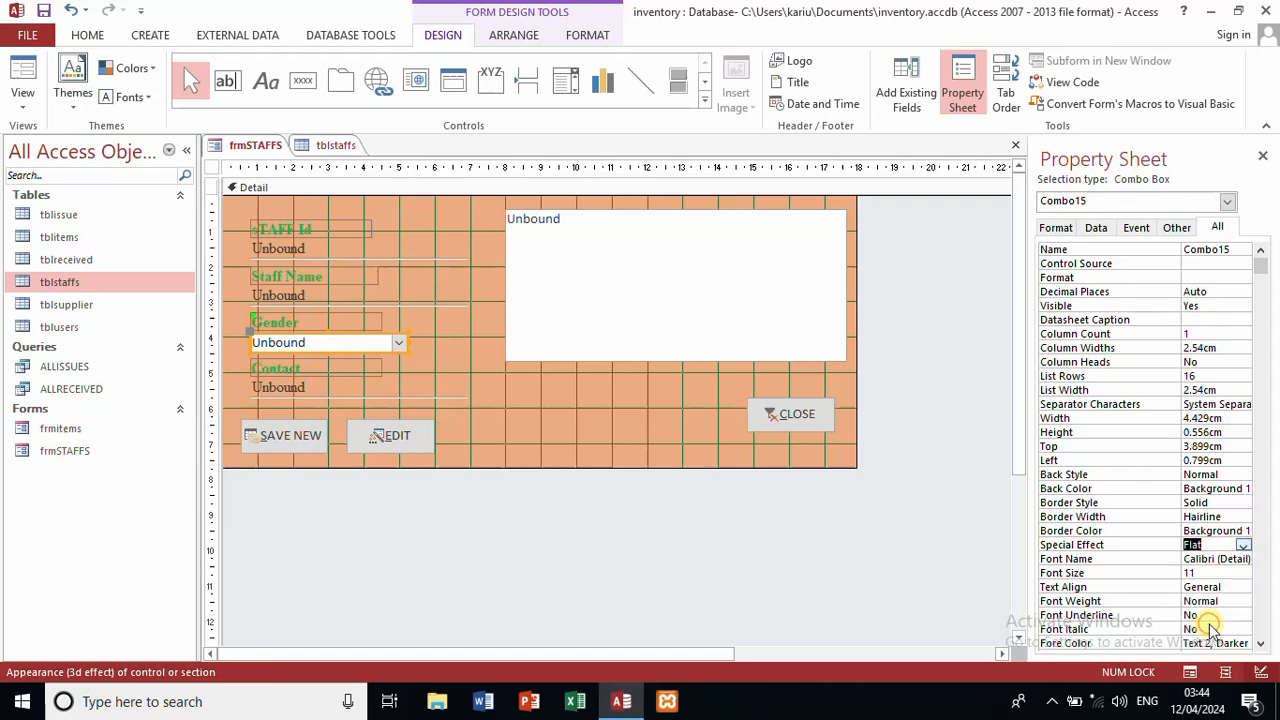
click(1245, 560)
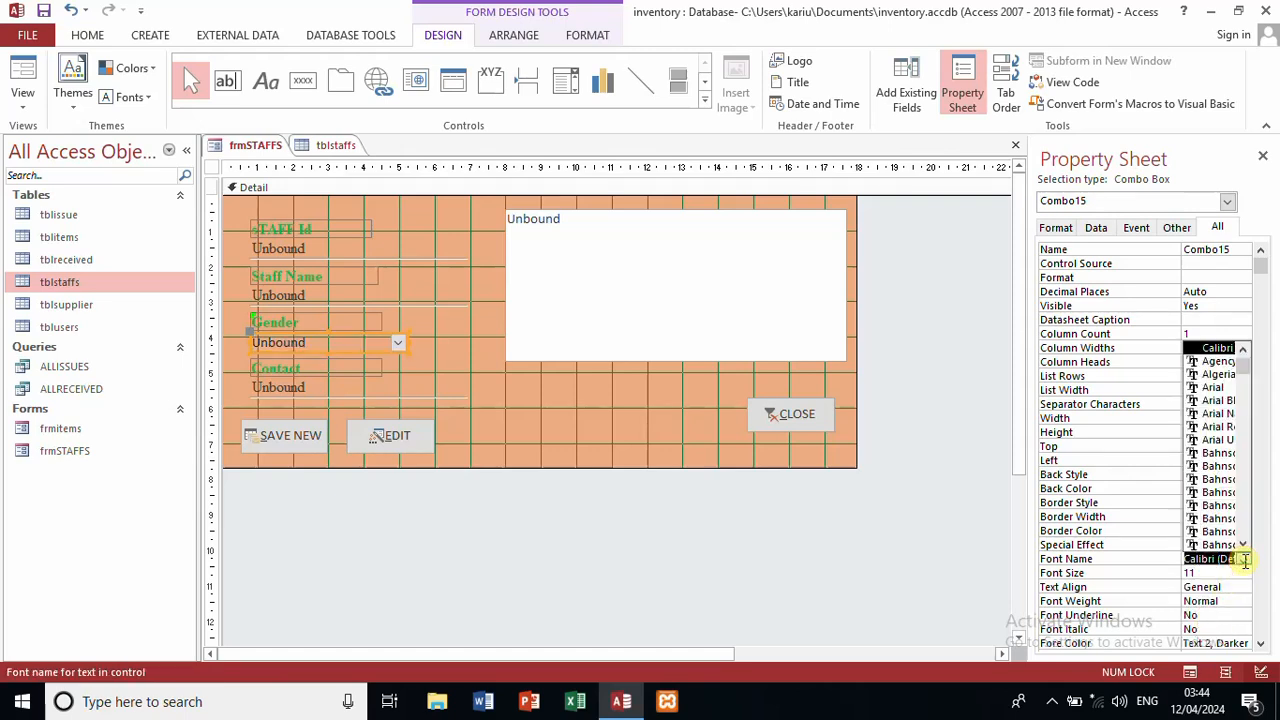
text(times New)
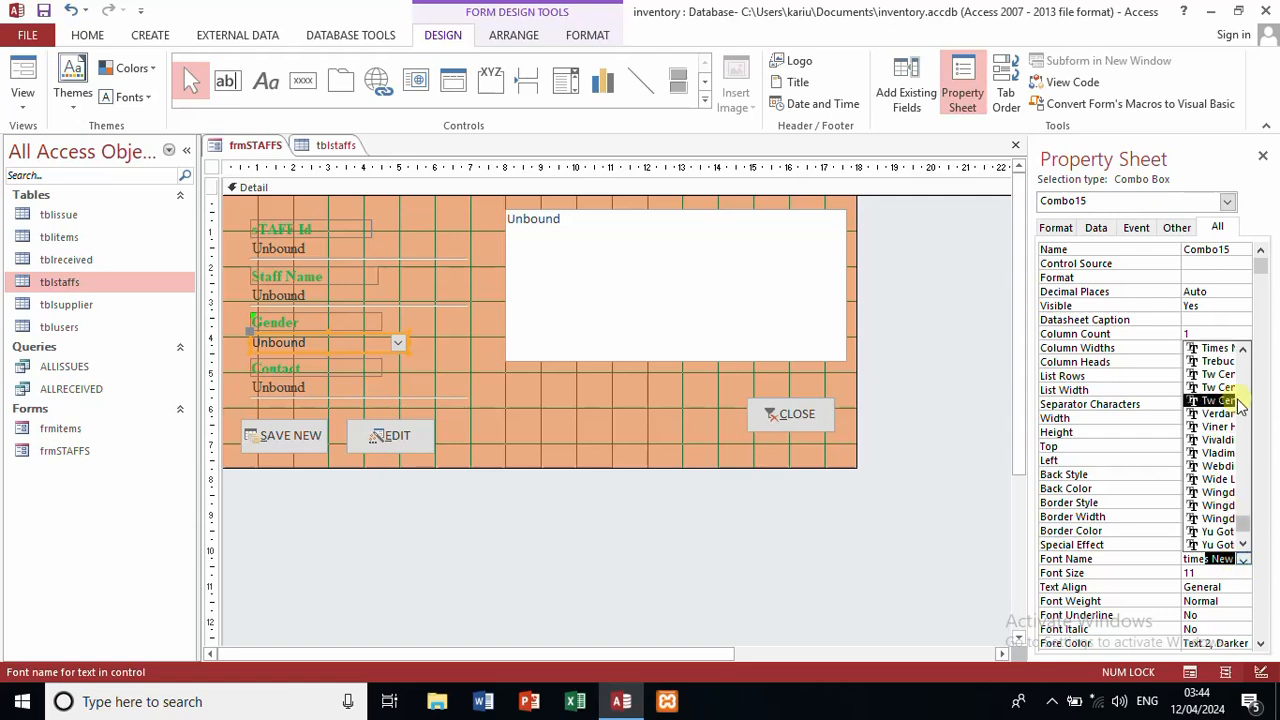
click(1223, 351)
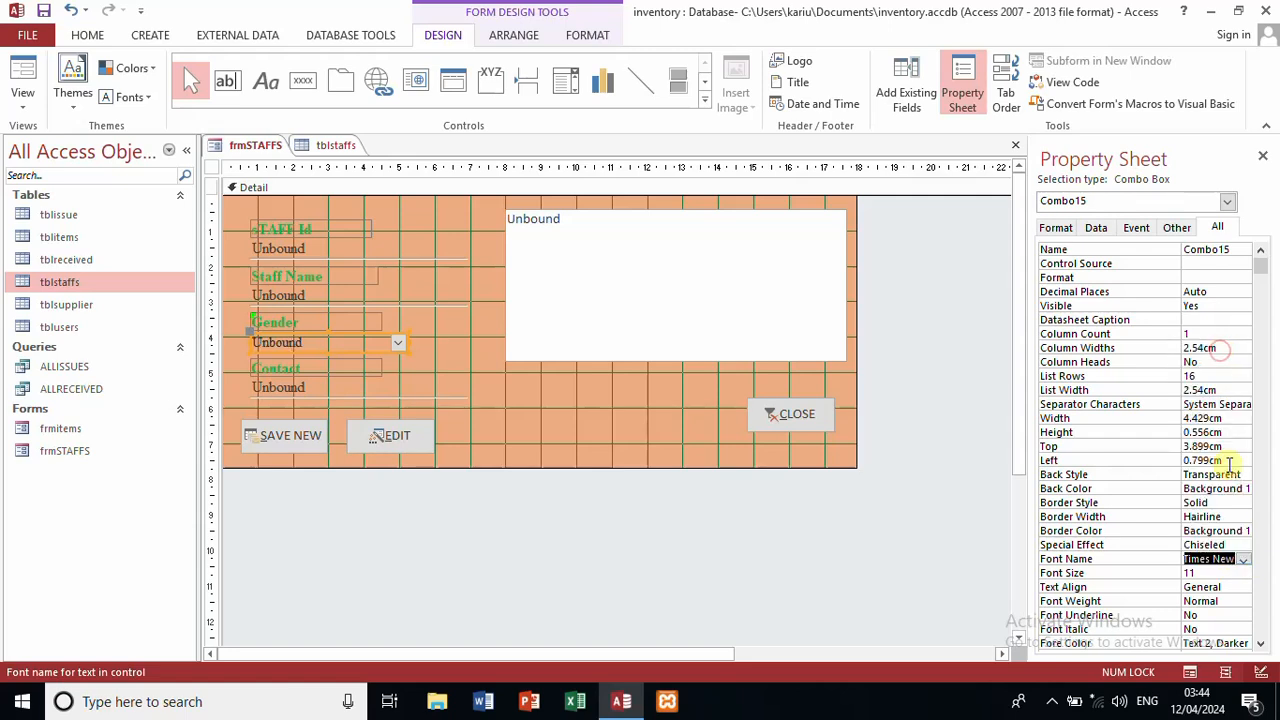
click(1207, 574)
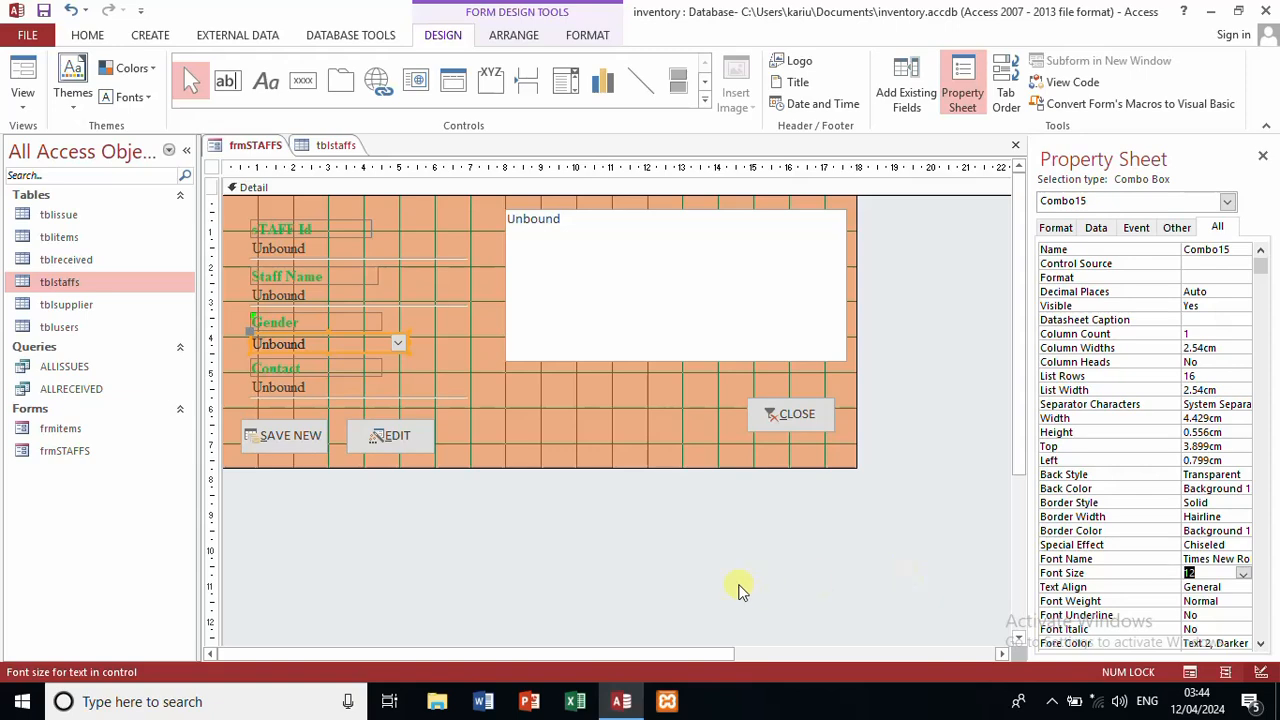
click(738, 590)
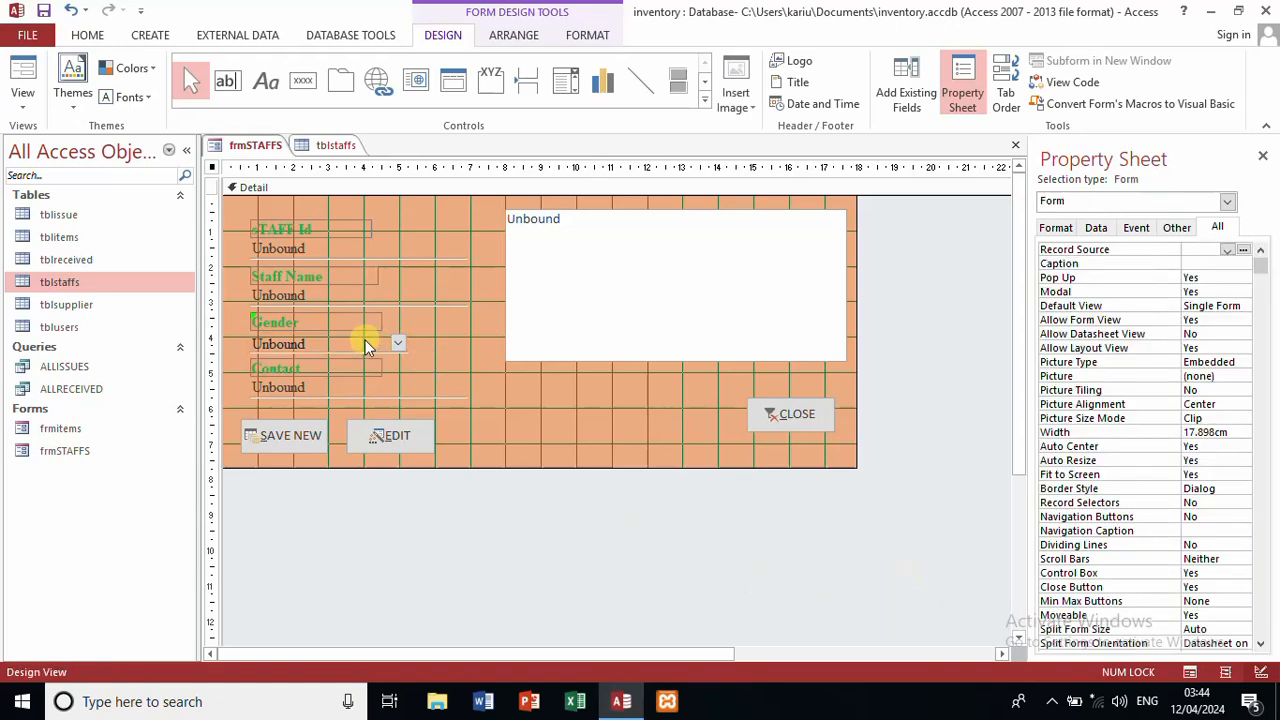
Step: Set the Gender combo box's Allow Value List Edits to No
click(365, 340)
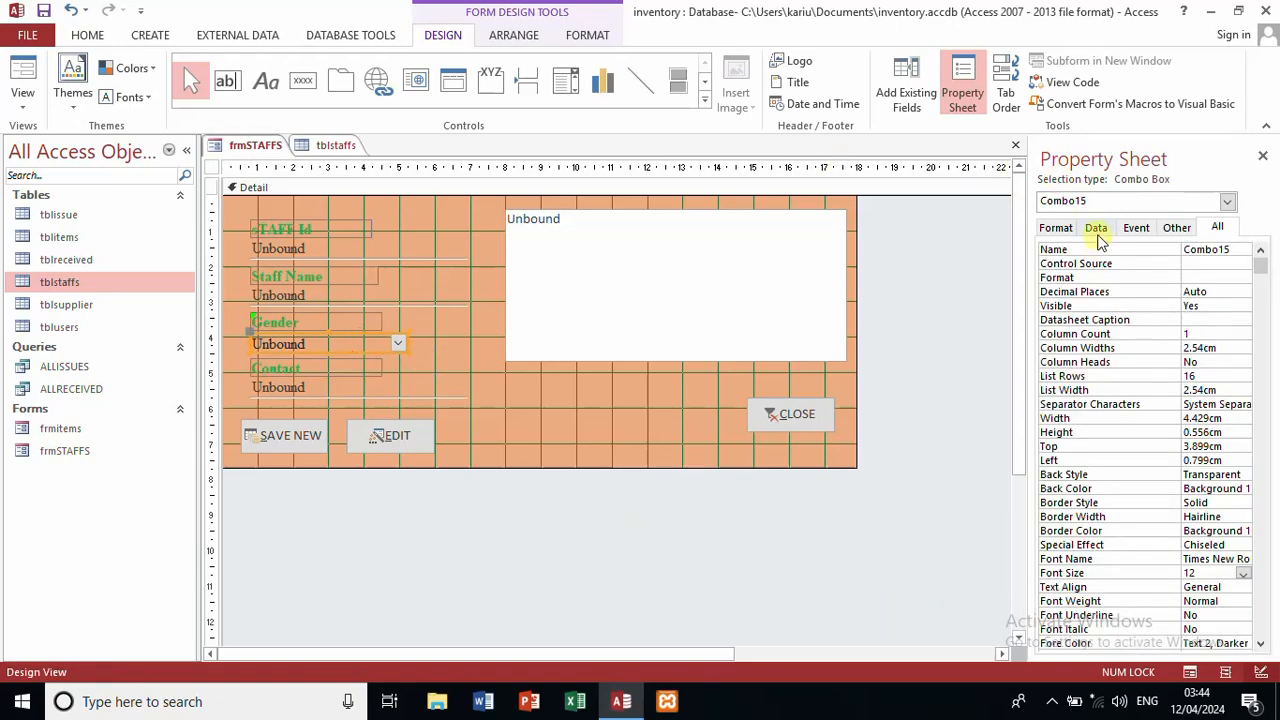
click(1097, 230)
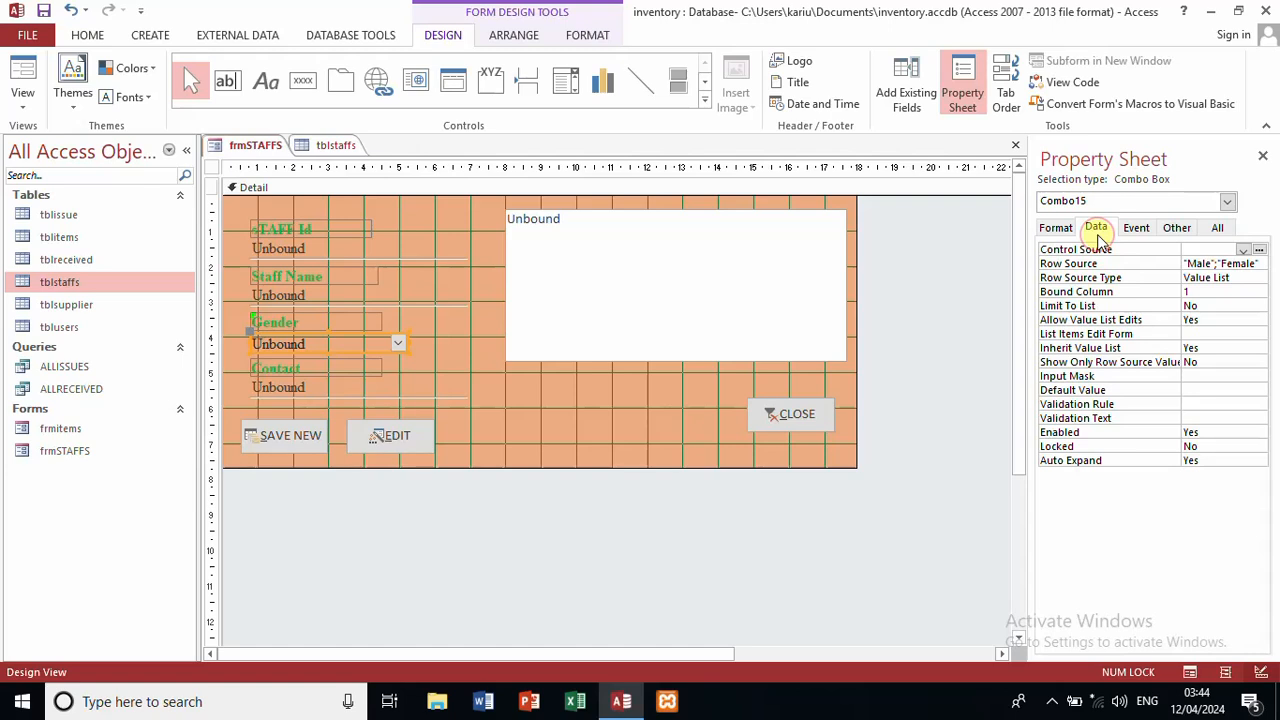
click(1252, 319)
click(1259, 320)
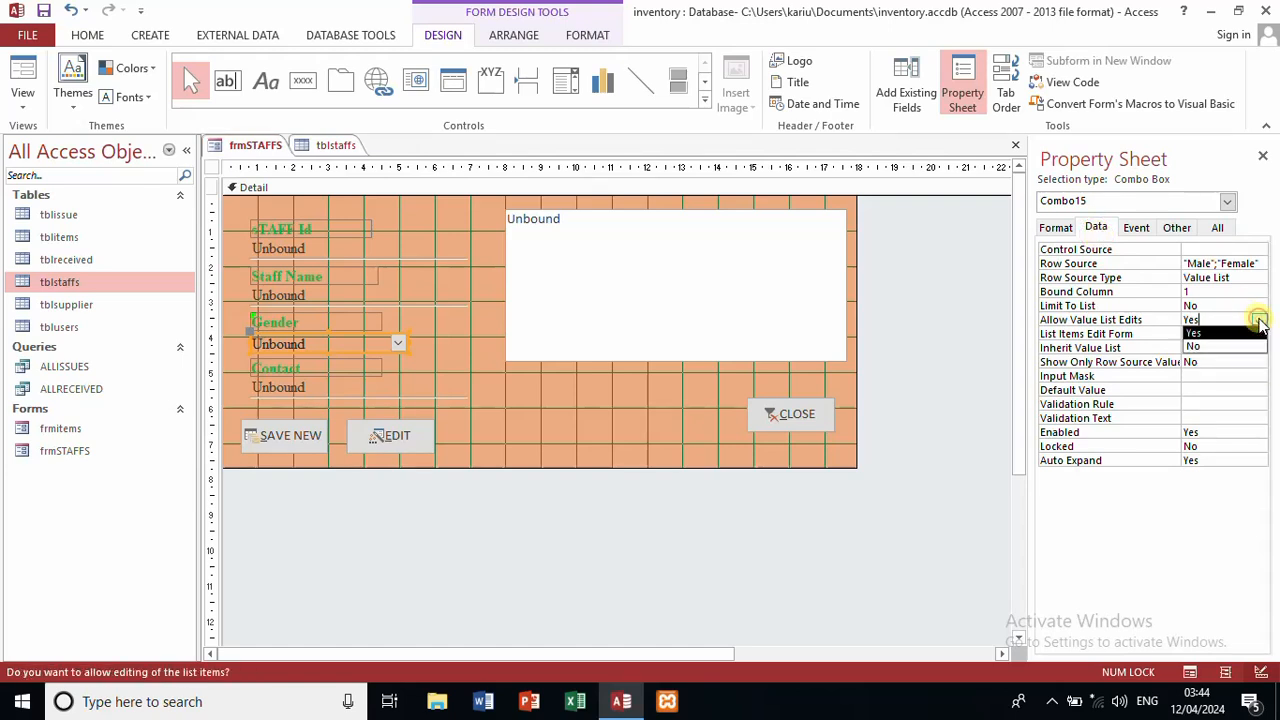
click(1226, 347)
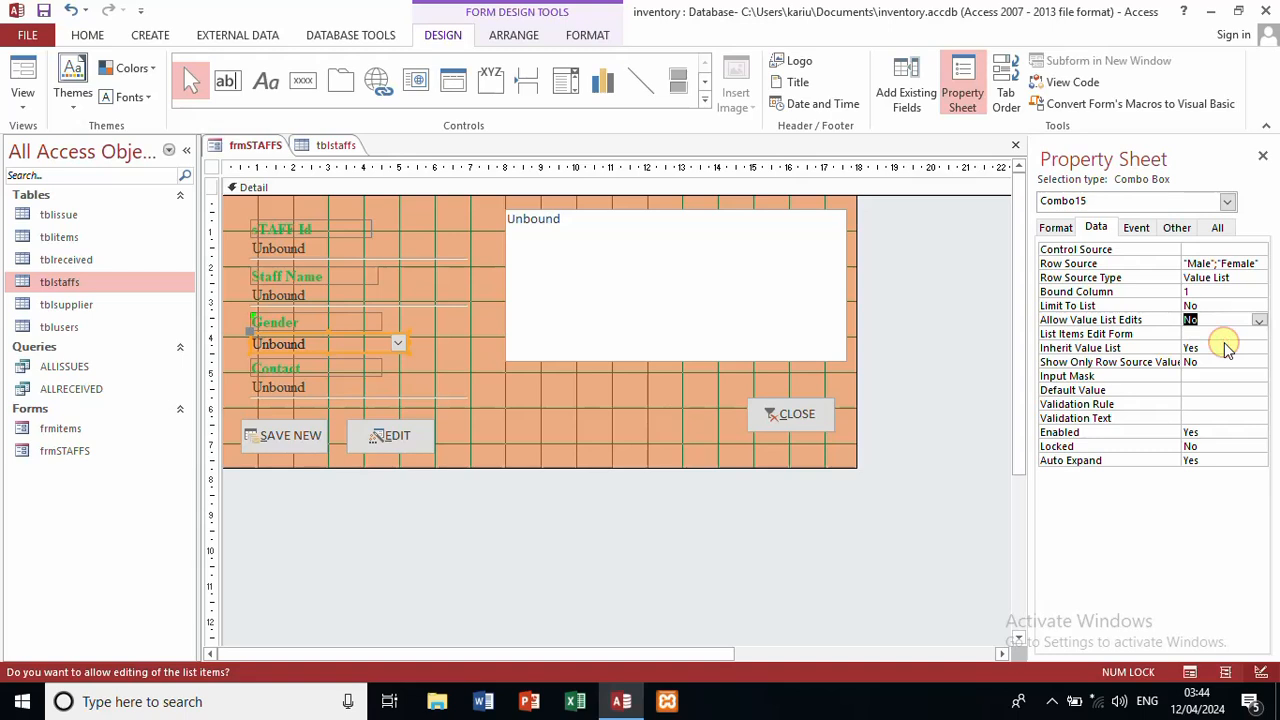
click(640, 505)
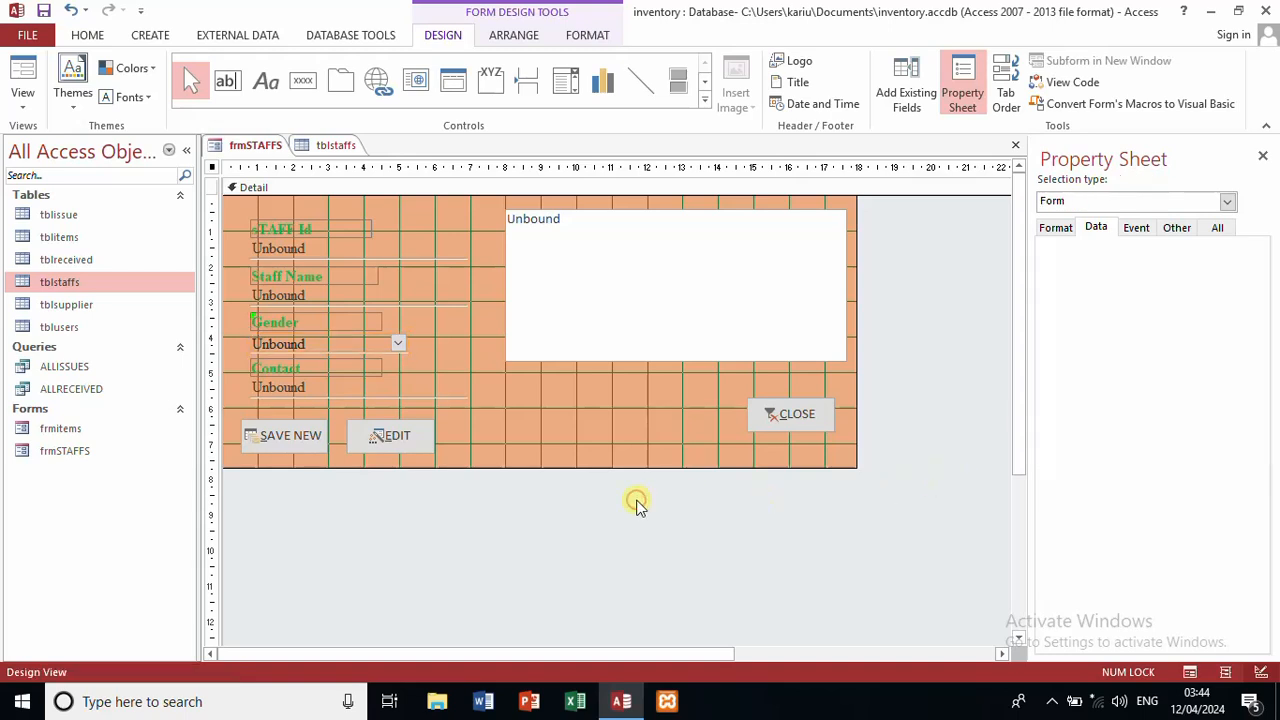
Step: Rename the combo box from Combo15 to gend
click(359, 347)
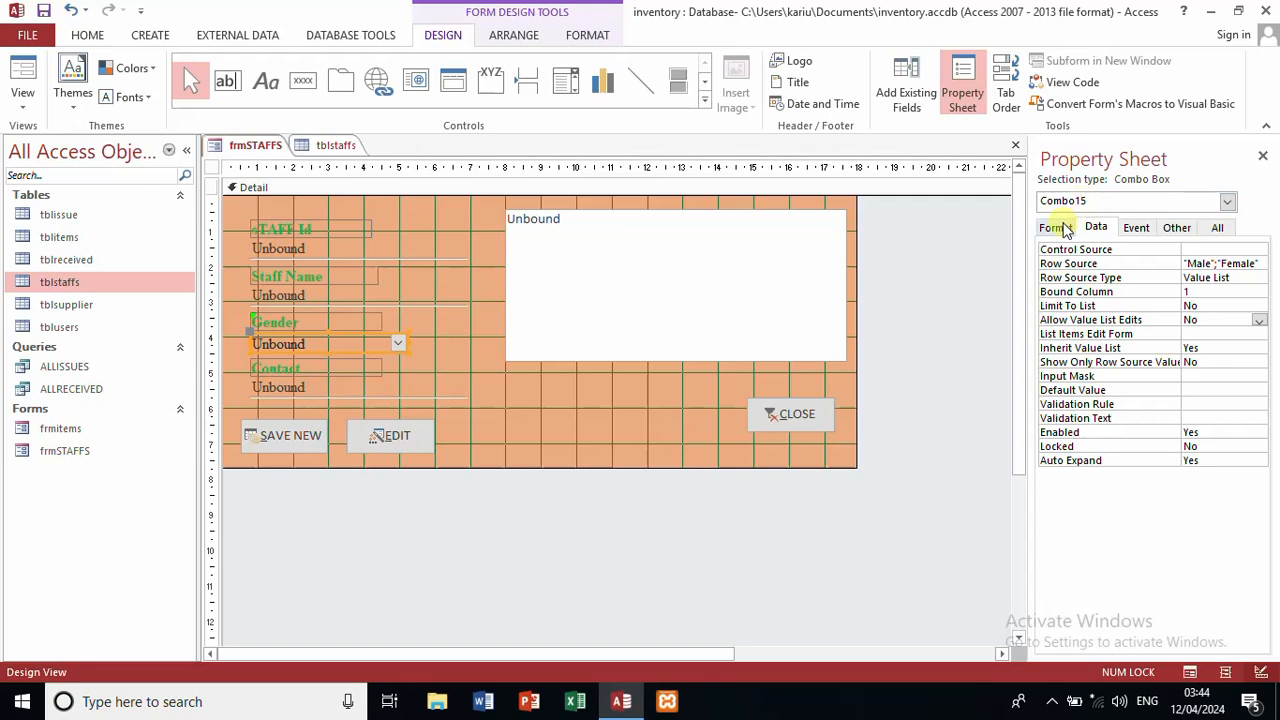
click(1210, 228)
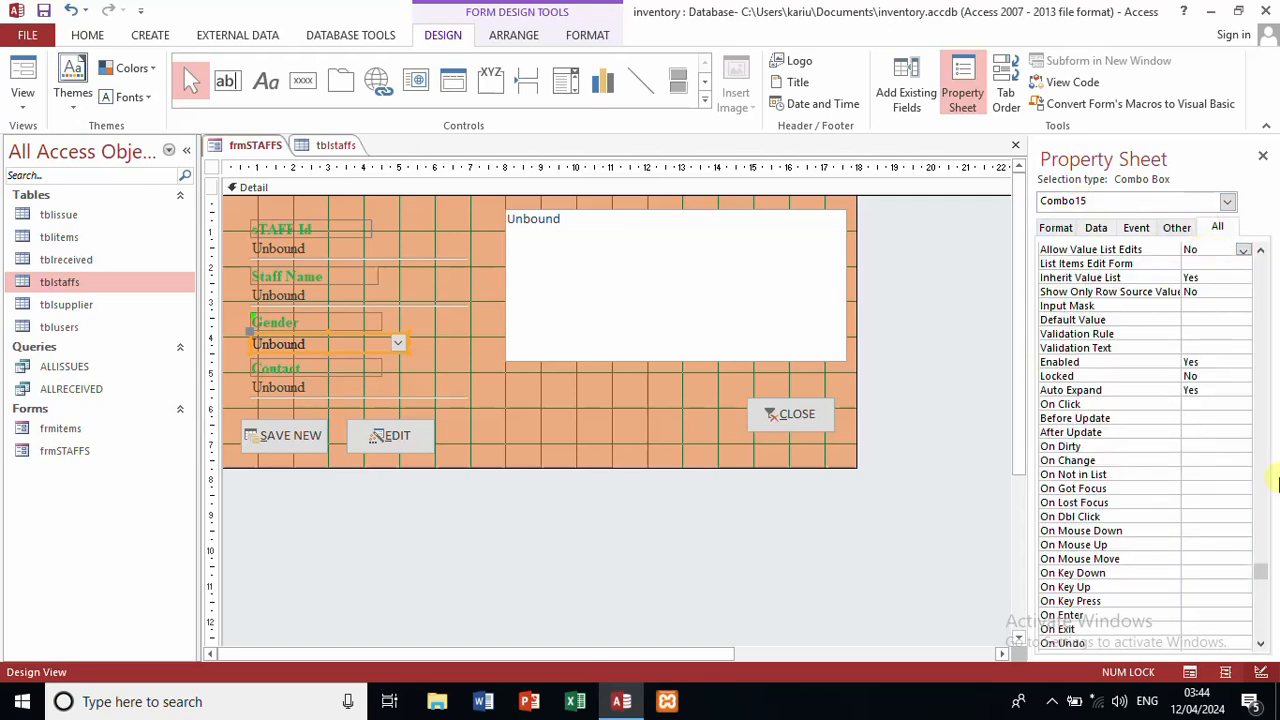
scroll(1277, 483, down, 1)
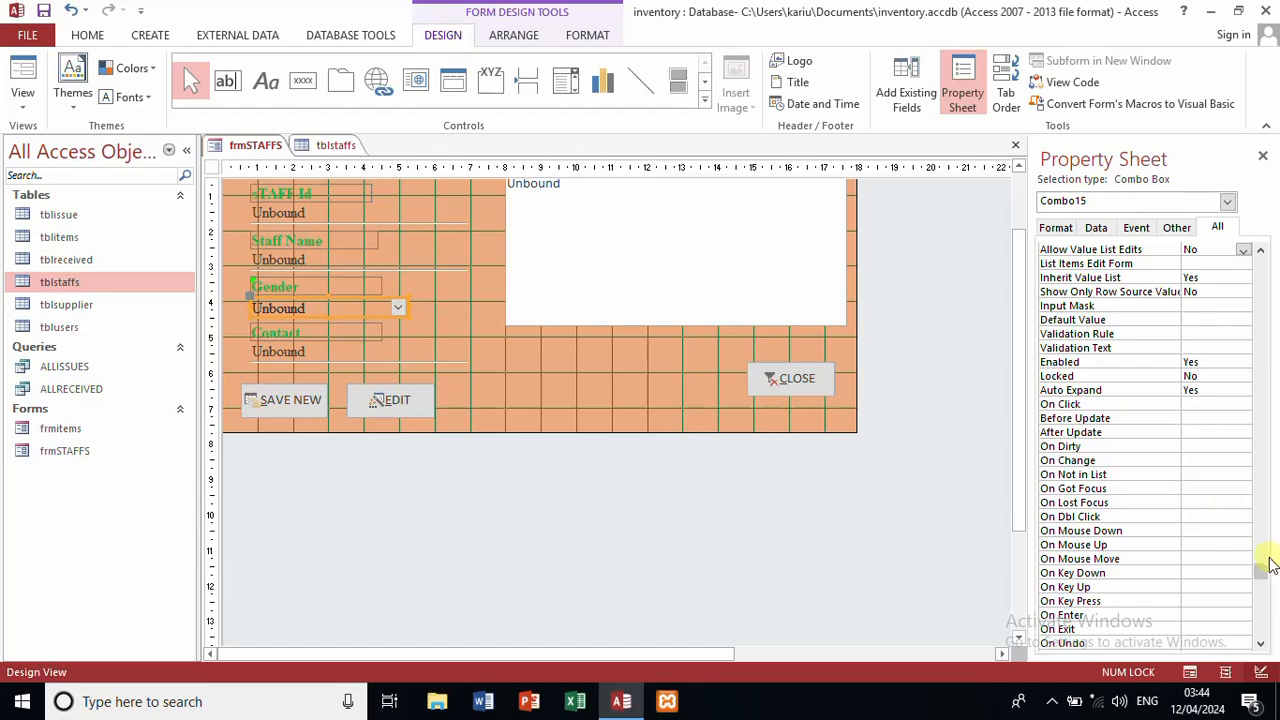
drag(1257, 571, 1273, 255)
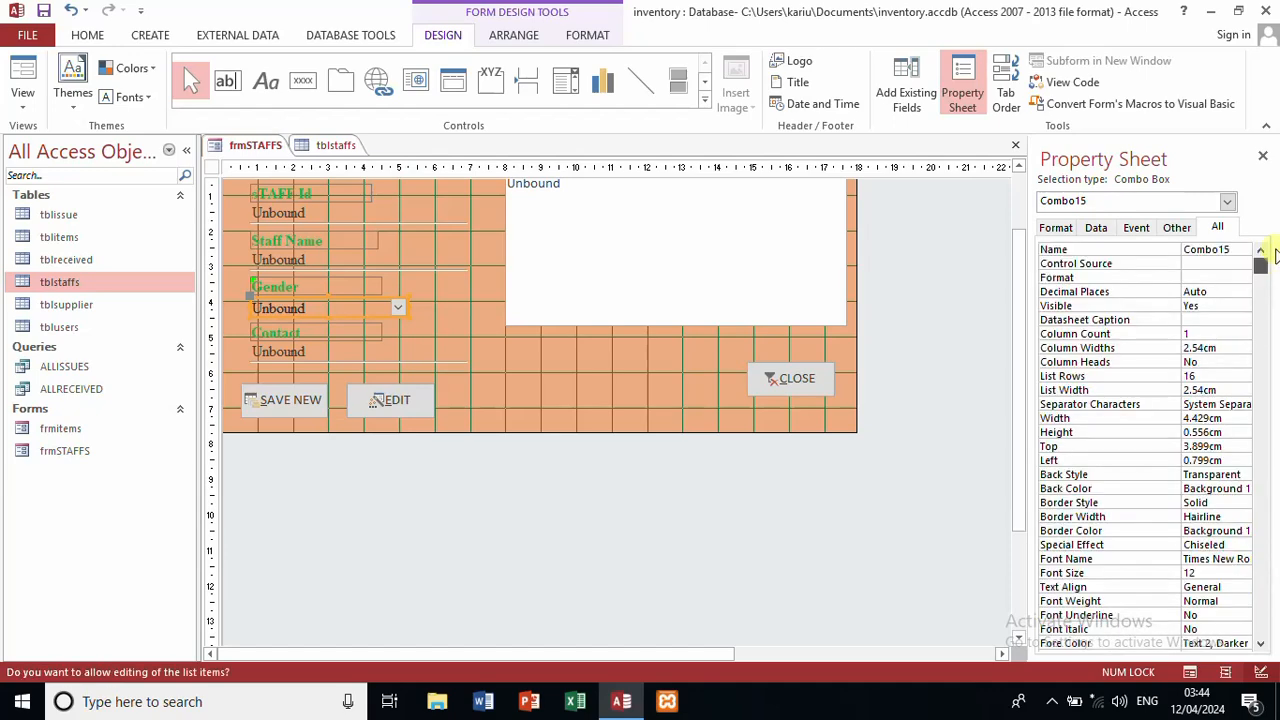
double_click(1243, 247)
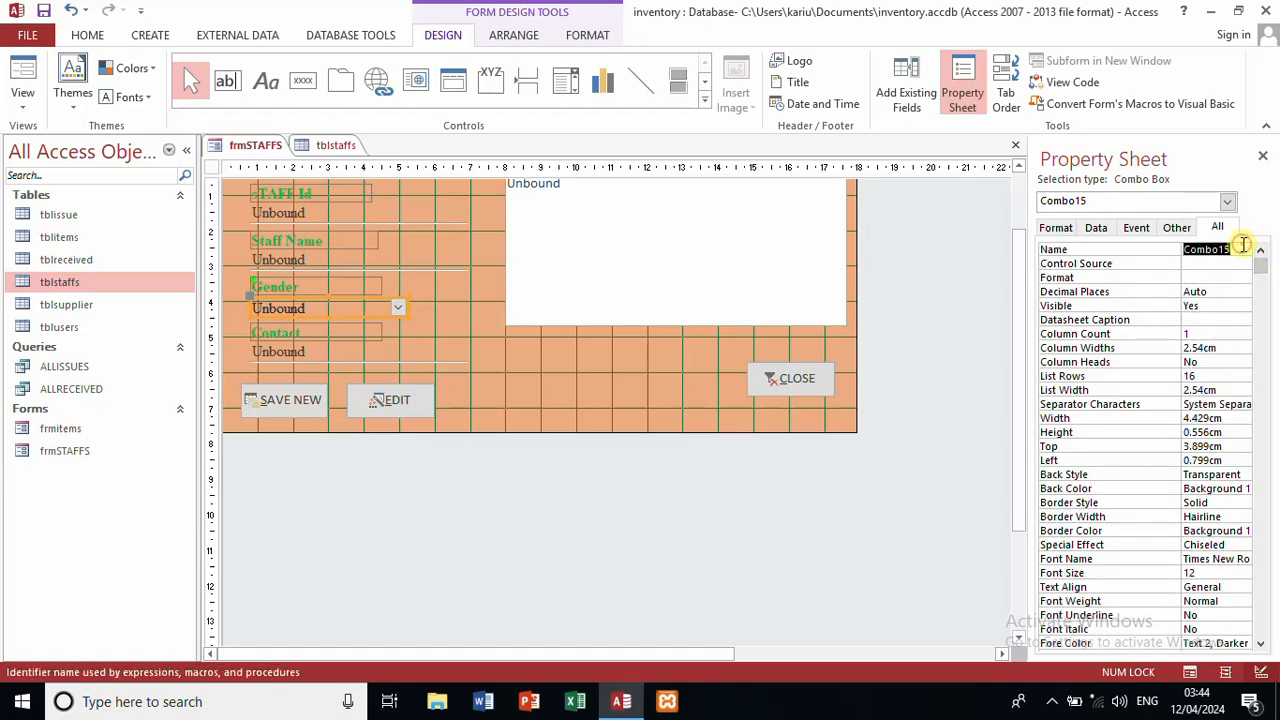
text(gender)
click(924, 265)
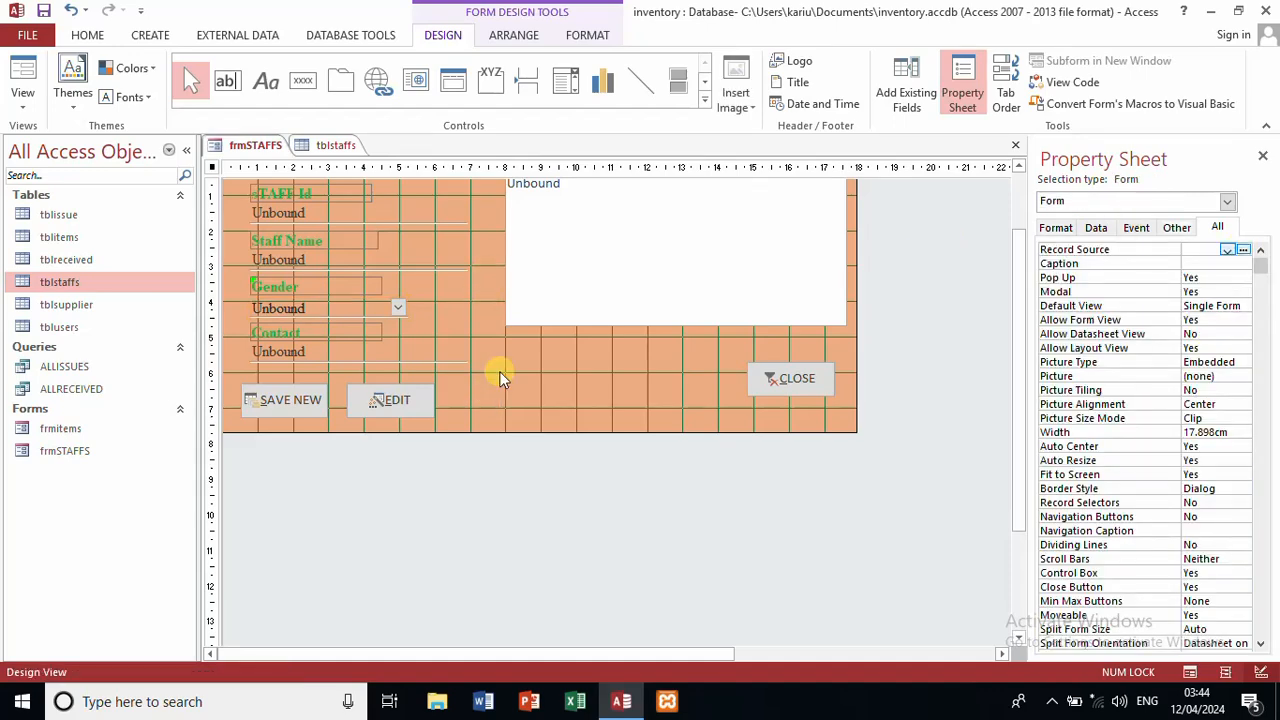
click(594, 306)
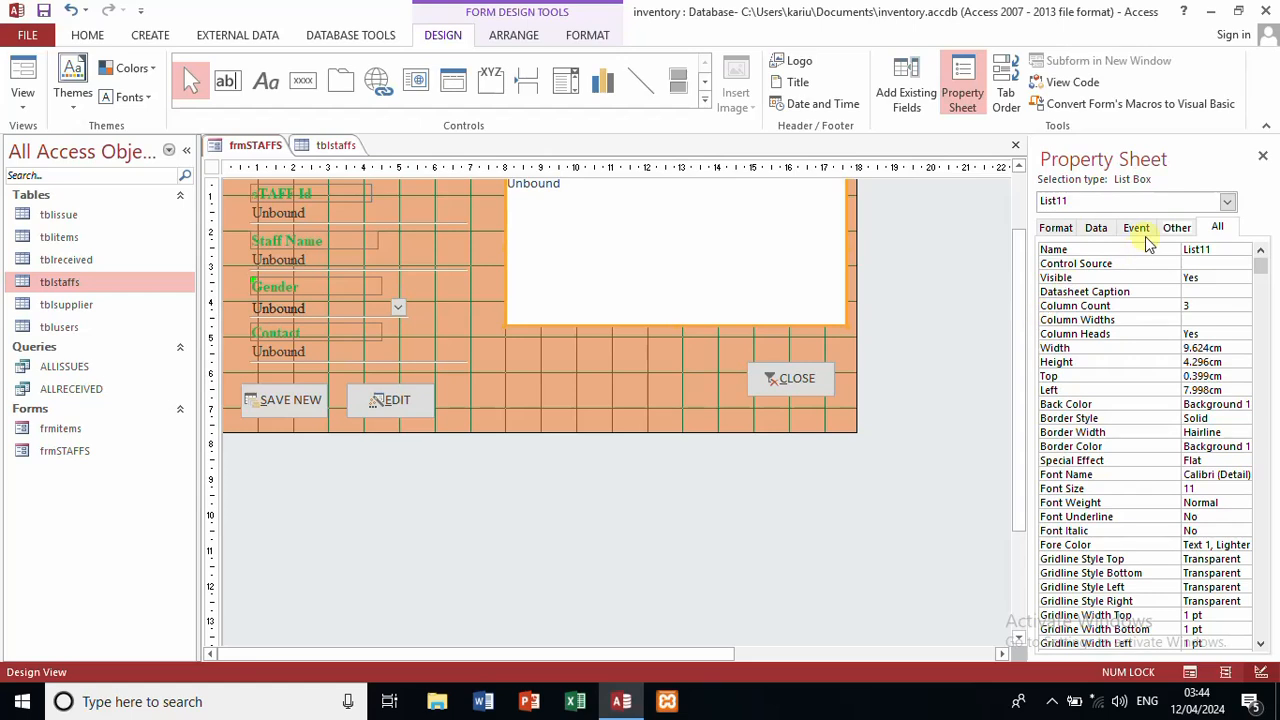
Step: In the list box's Row Source query, replace the tblitems table with tblstaffs
click(1096, 229)
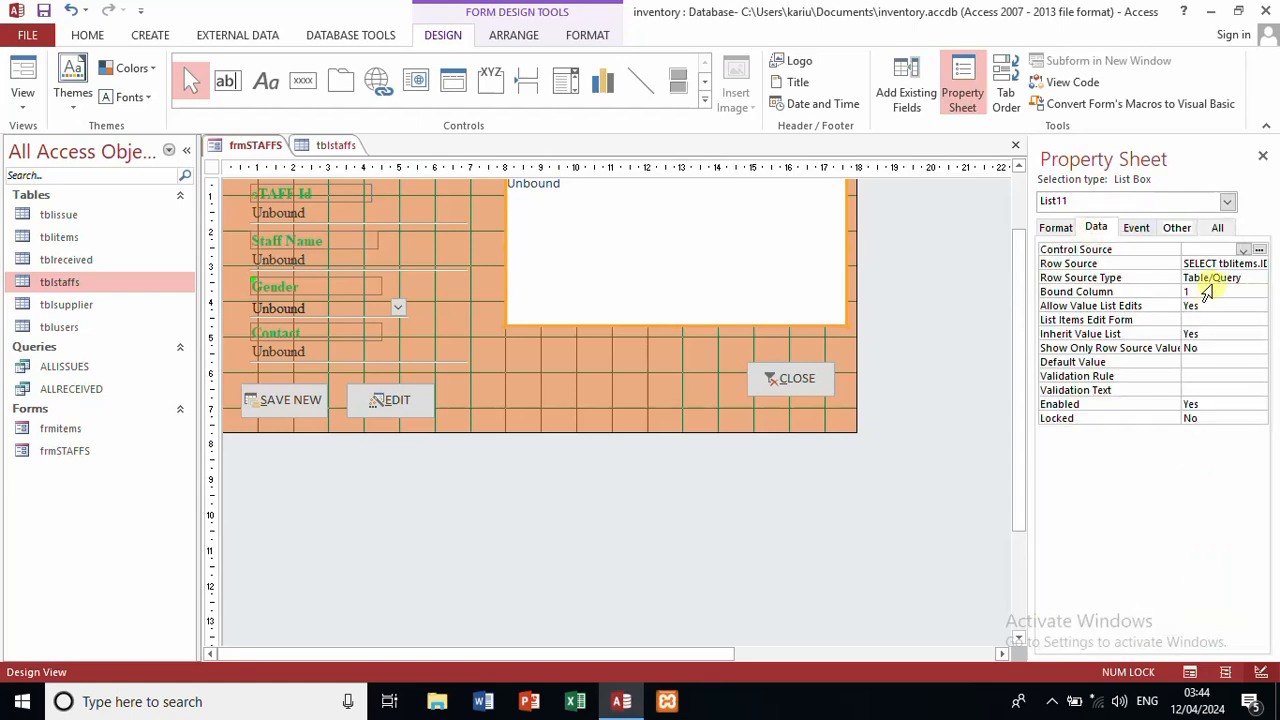
click(1245, 263)
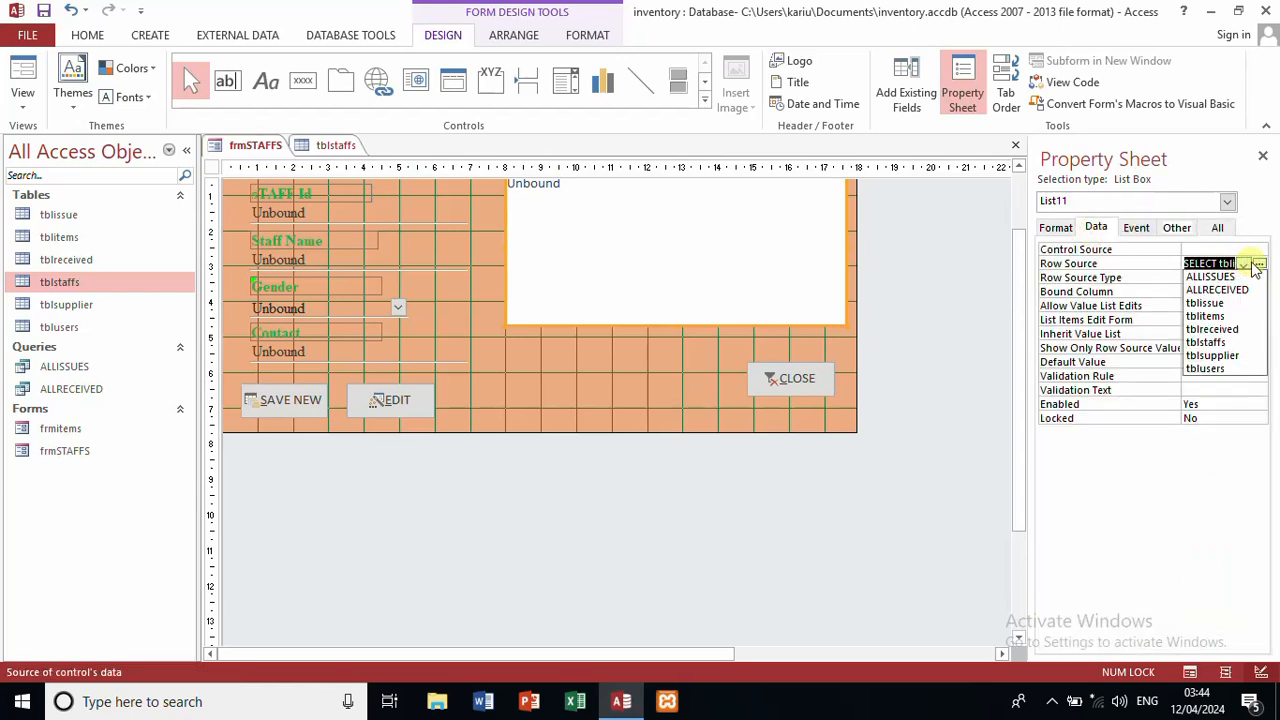
click(1261, 264)
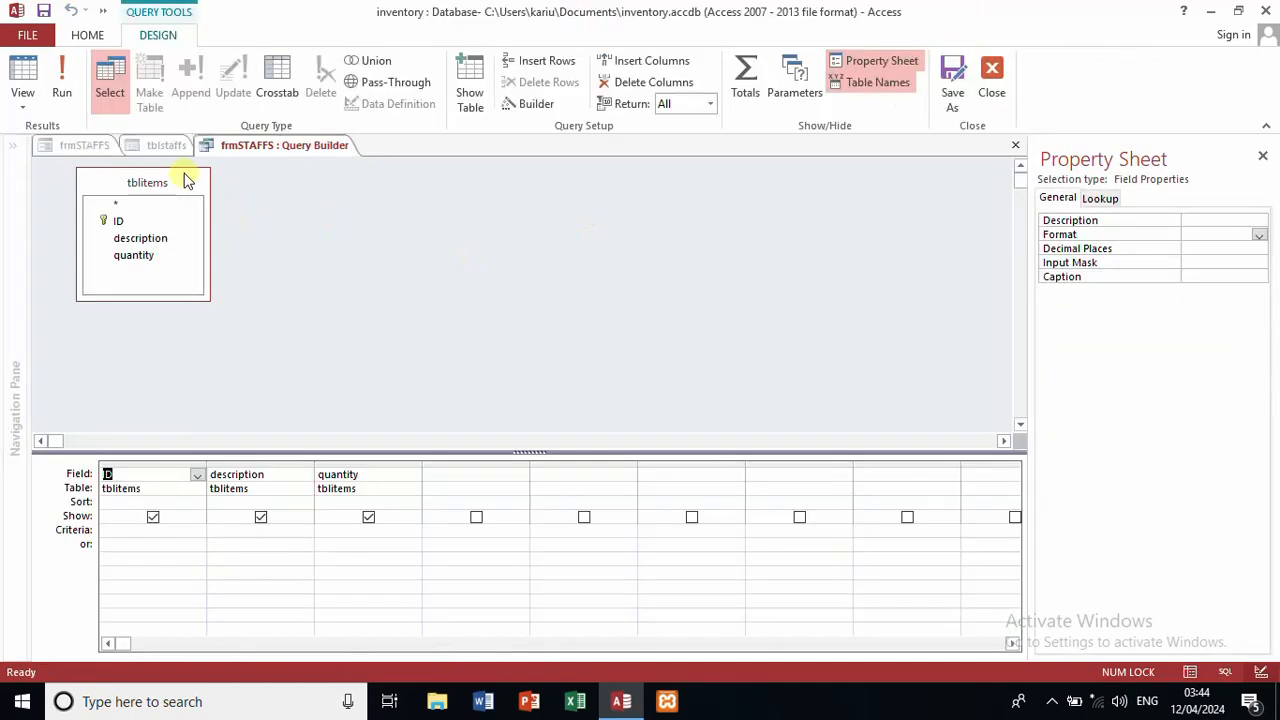
right_click(185, 180)
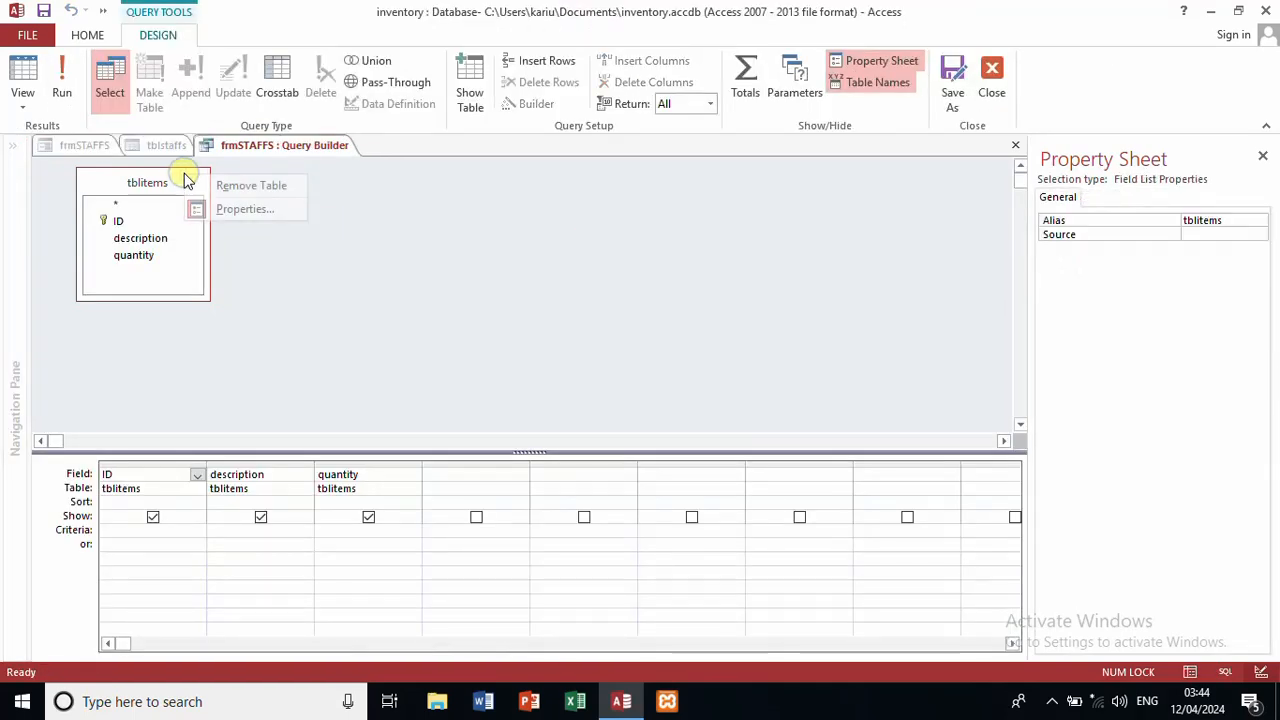
click(229, 187)
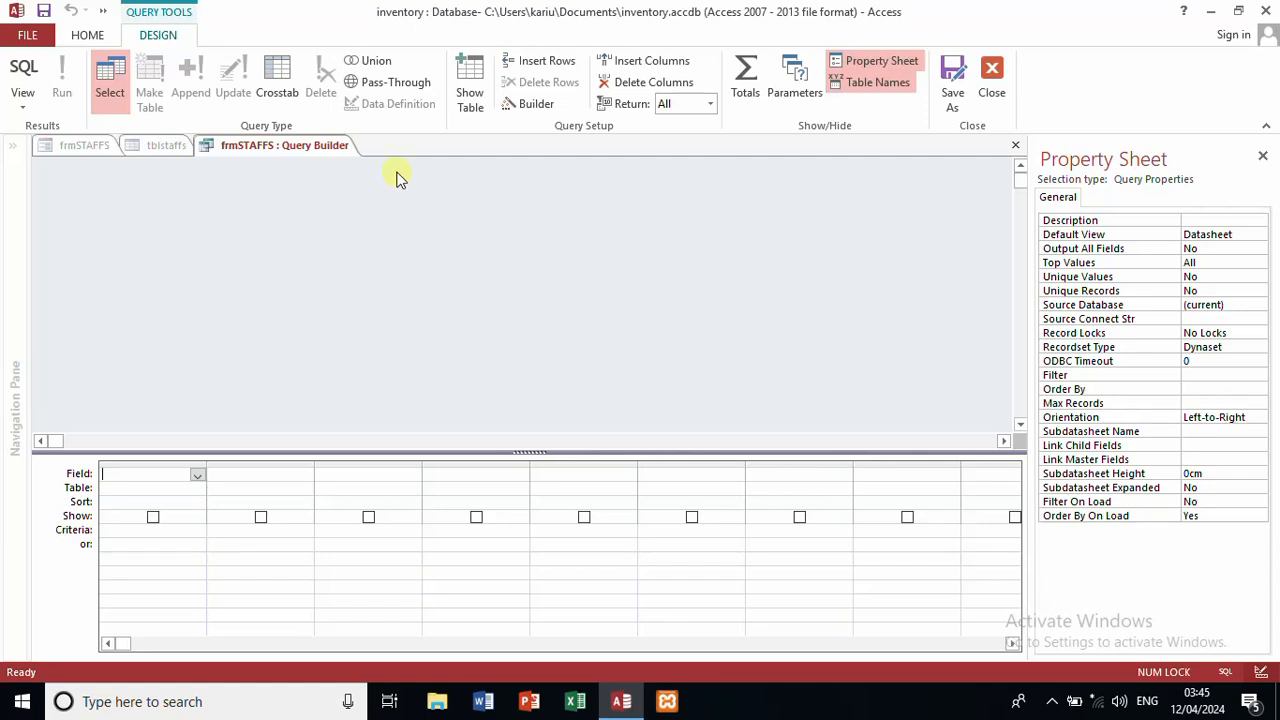
click(472, 82)
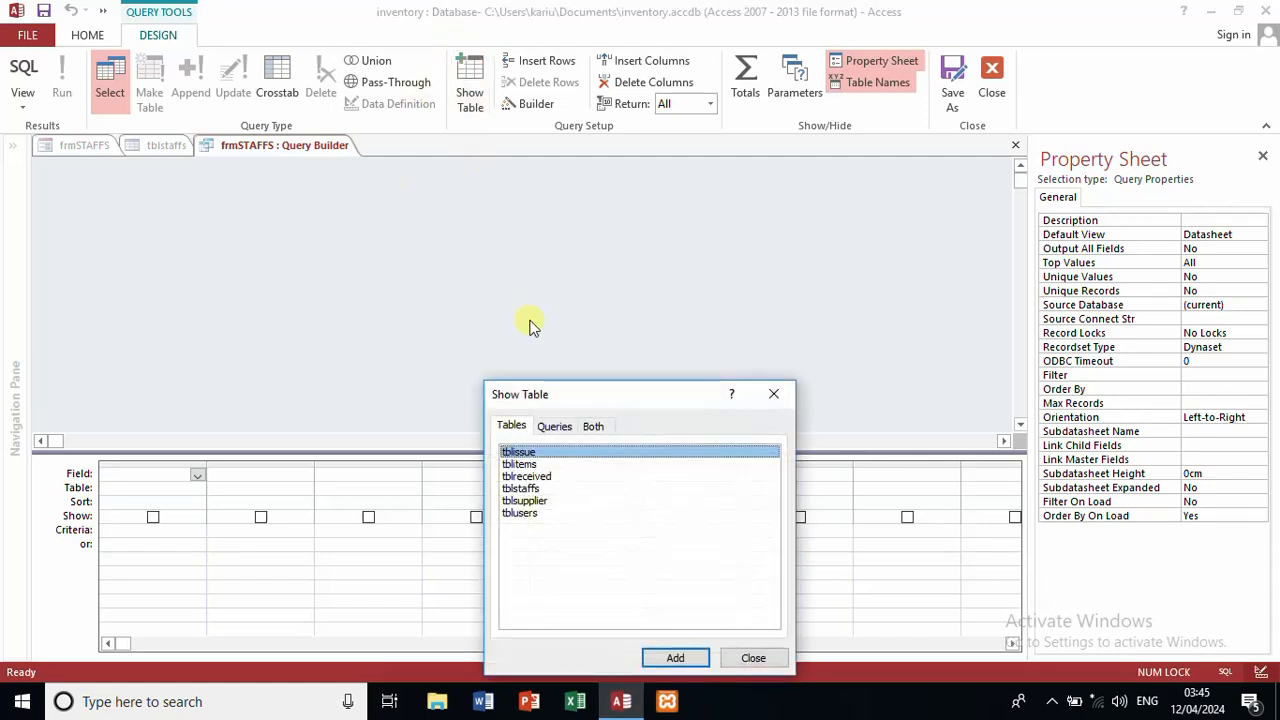
click(522, 489)
double_click(522, 489)
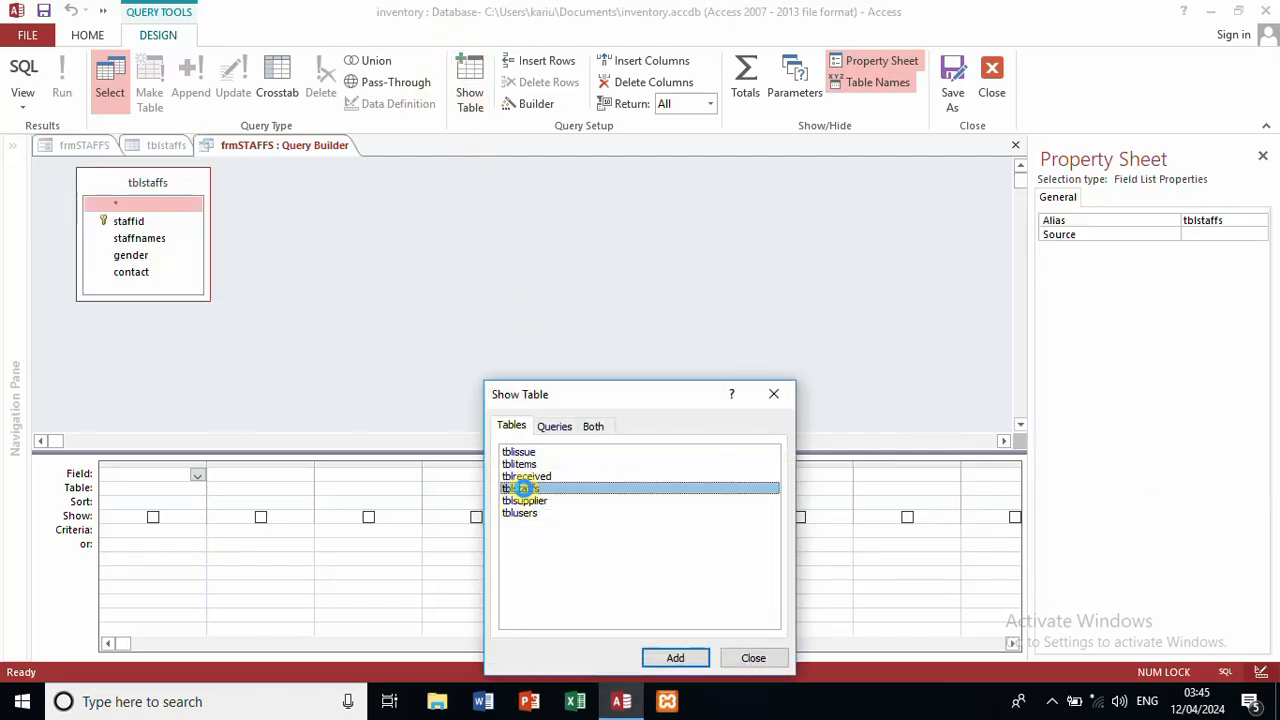
click(774, 394)
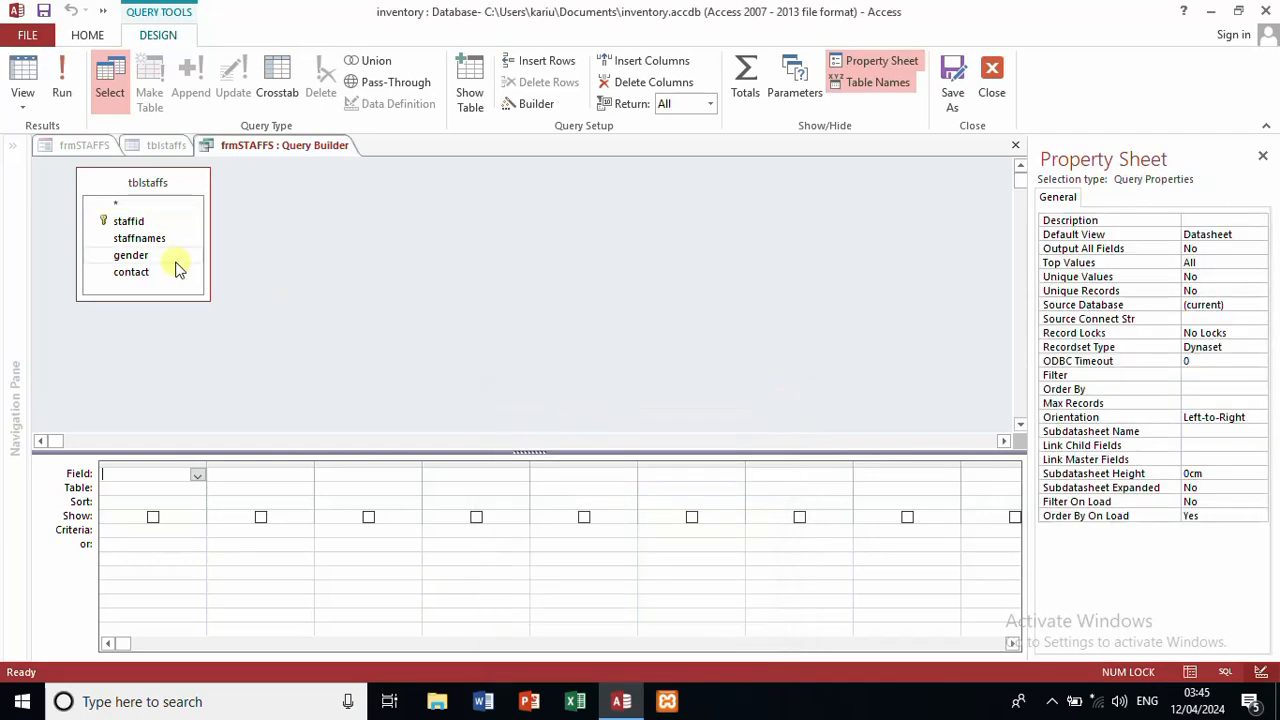
Step: Add staffid, staffnames, gender and contact to the query and save it as the row source
double_click(151, 221)
double_click(153, 243)
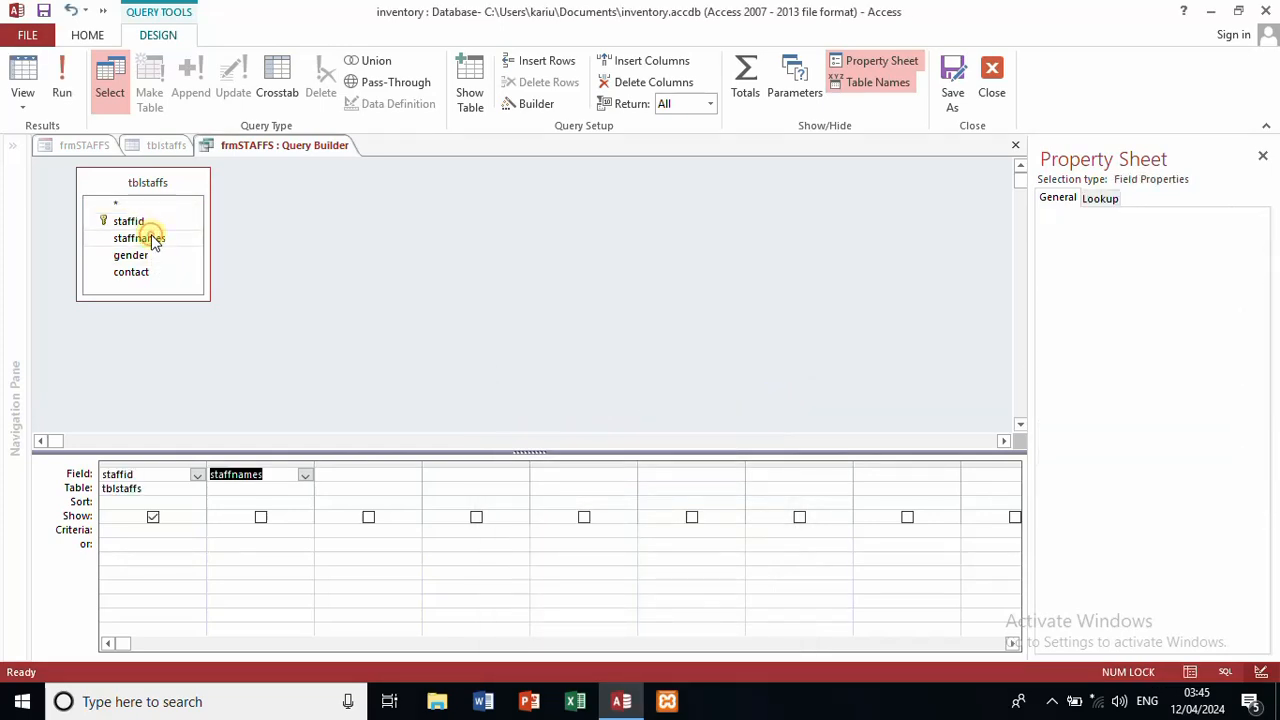
double_click(148, 257)
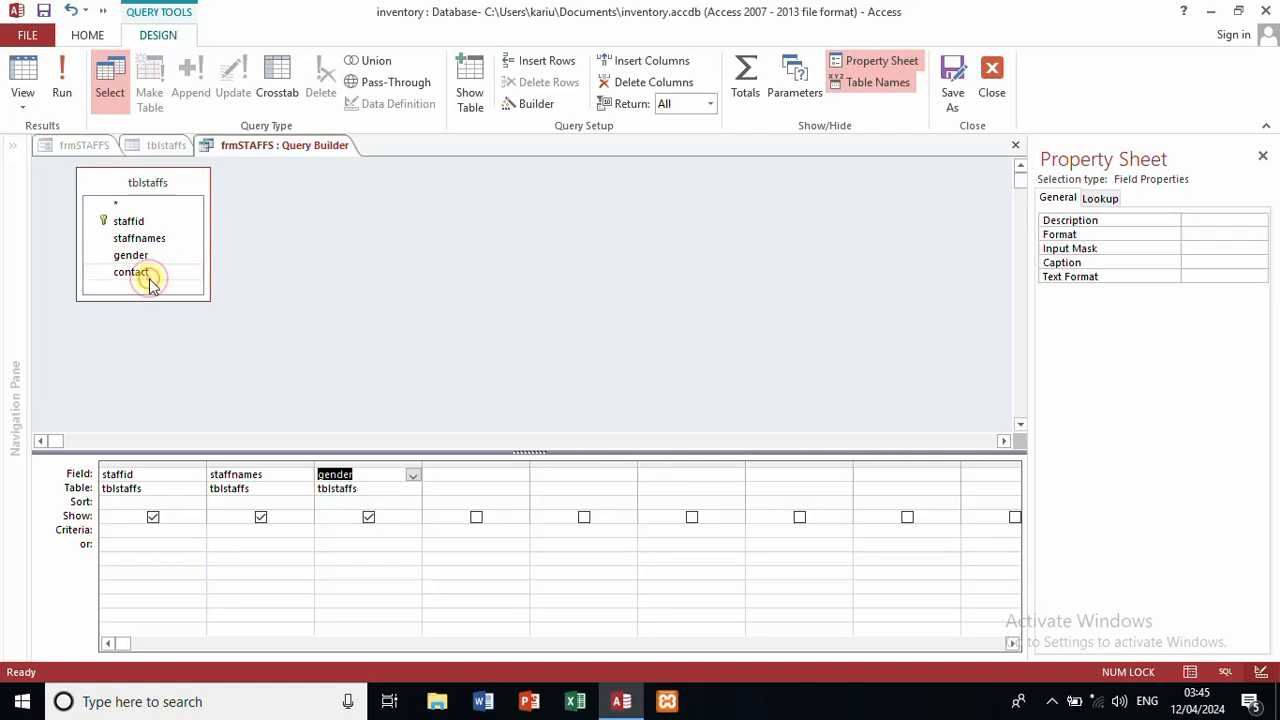
double_click(153, 274)
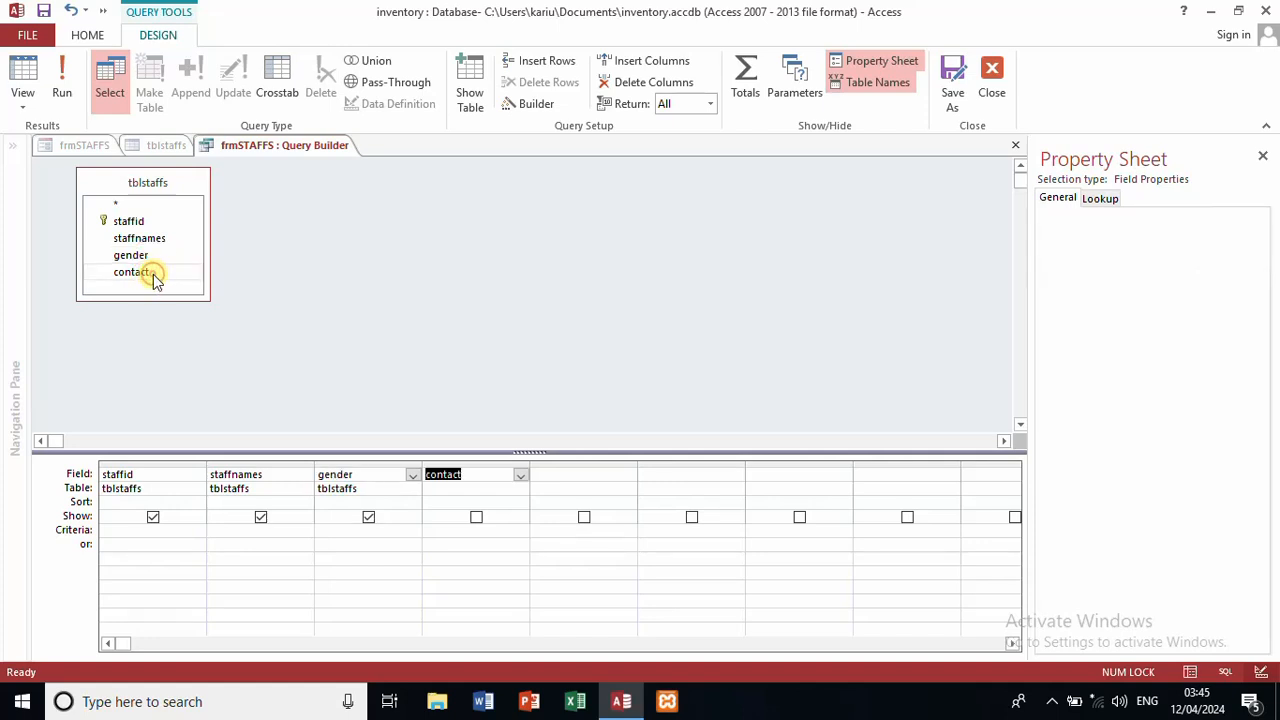
click(991, 78)
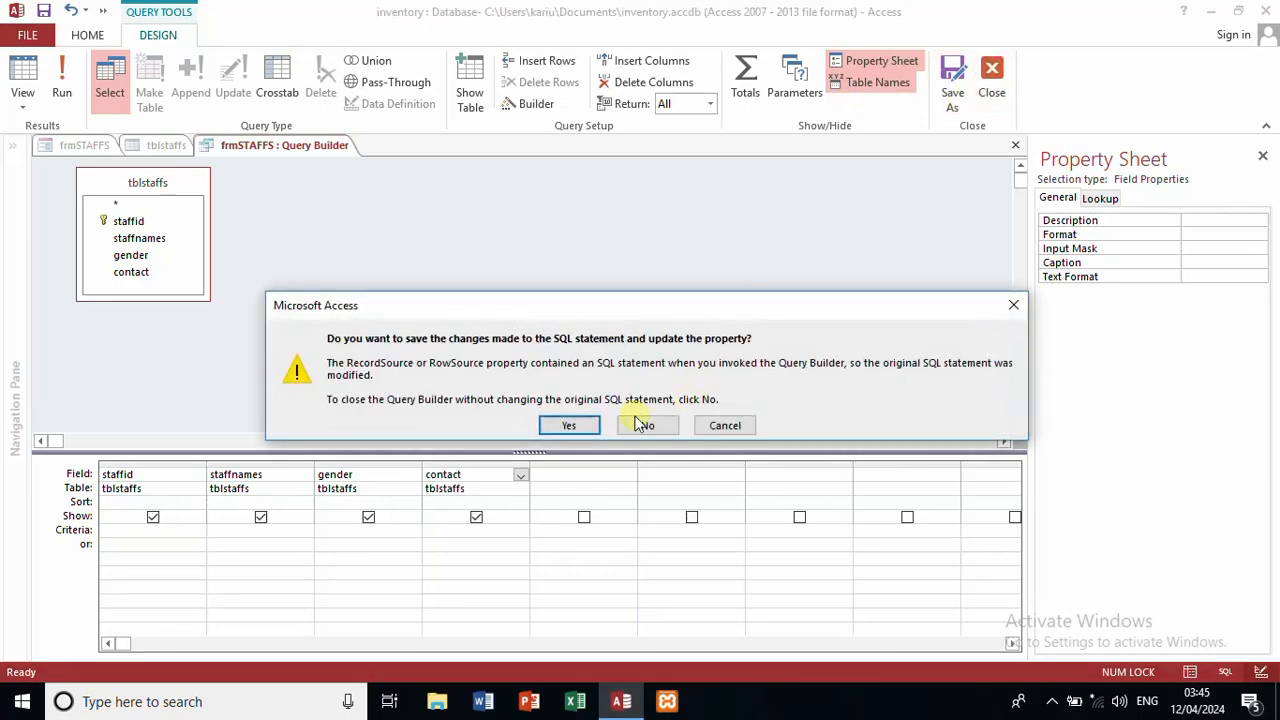
click(566, 422)
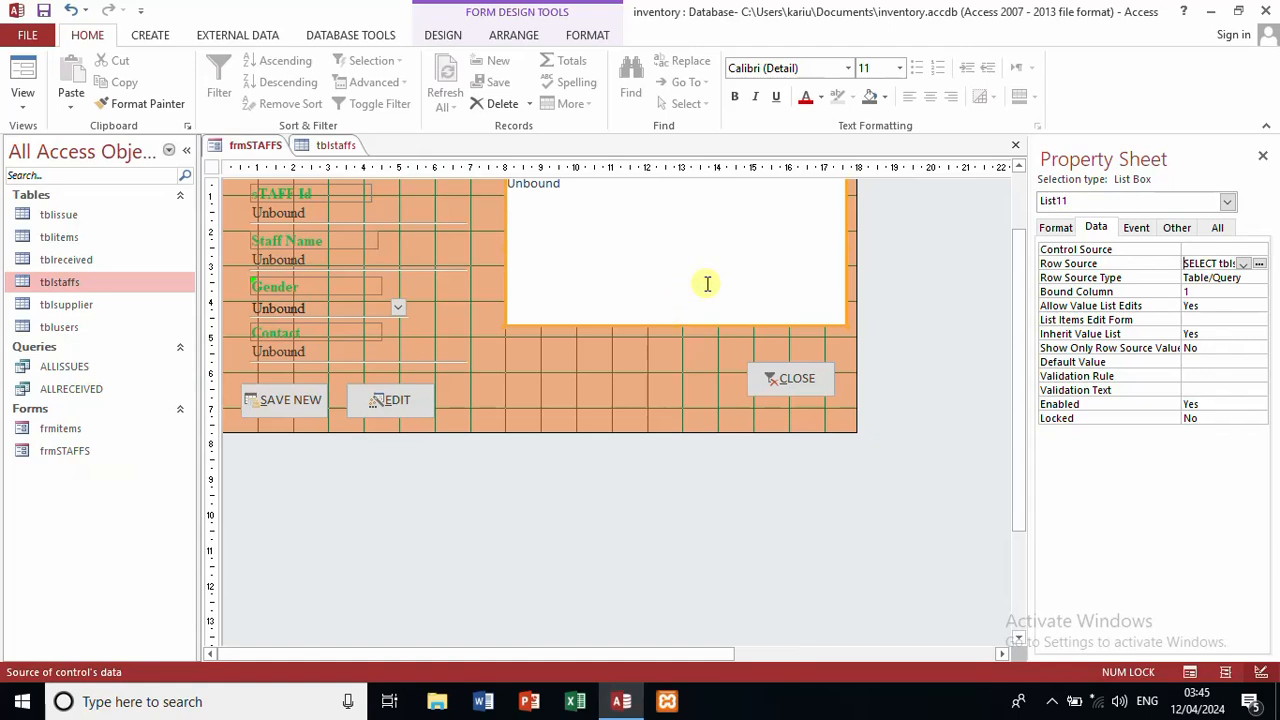
Step: Change the list box's Column Count from 3 to 4
click(1056, 228)
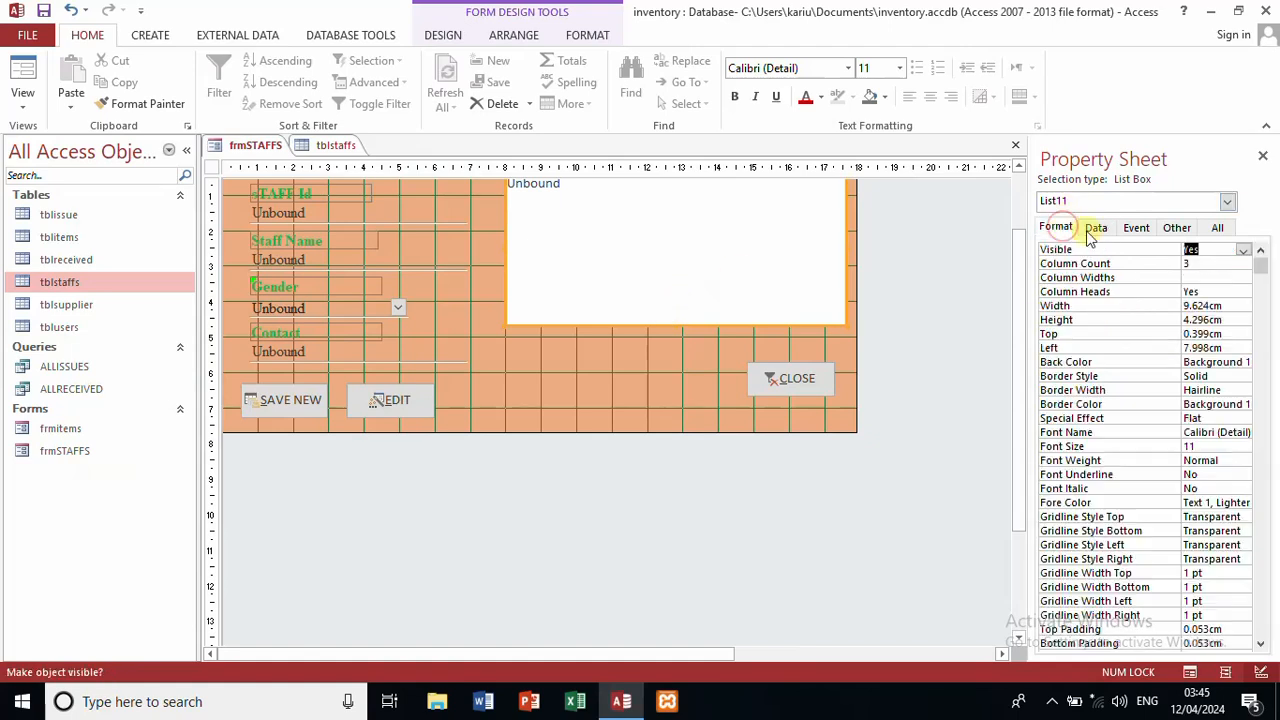
click(1199, 265)
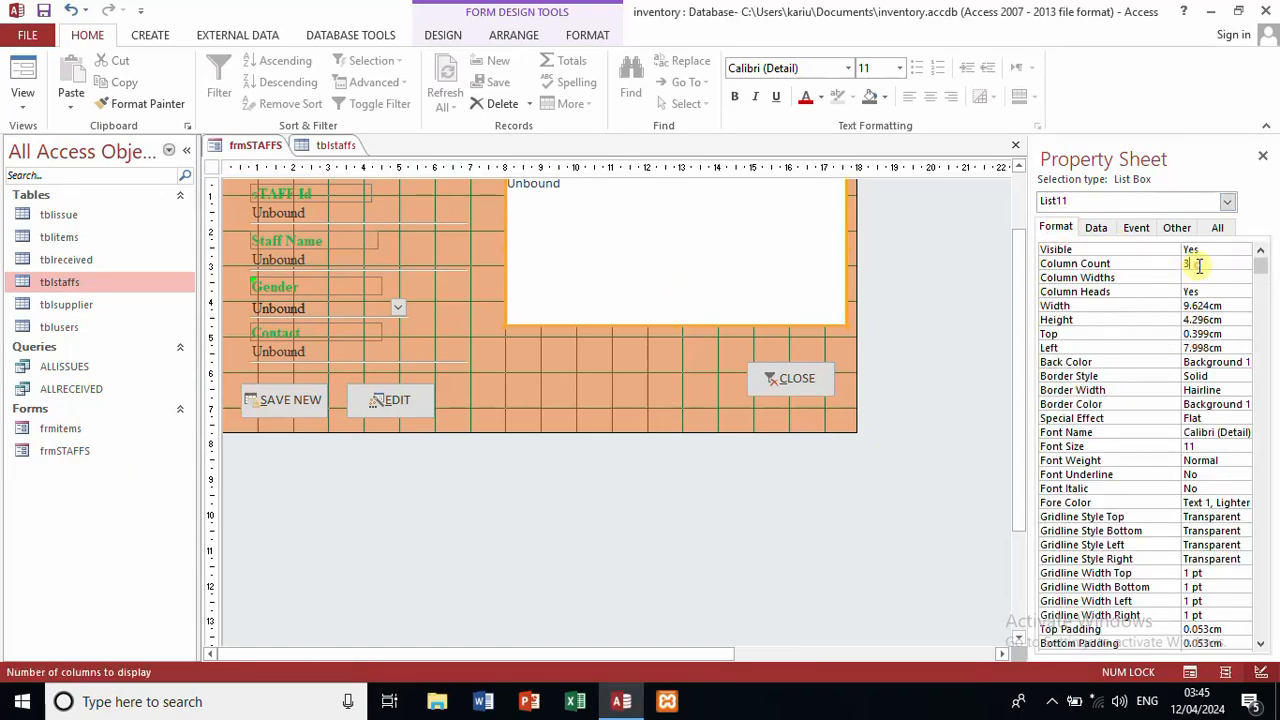
key(BackSpace)
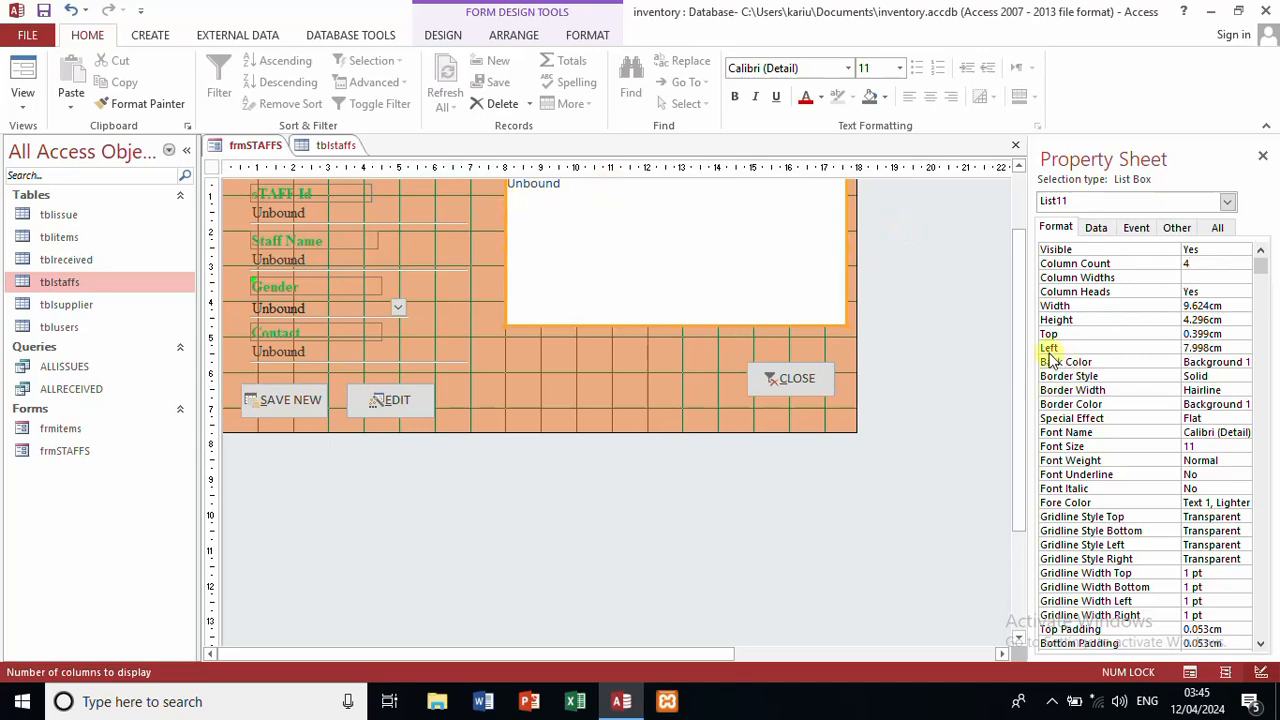
click(1018, 335)
drag(1018, 340, 1006, 286)
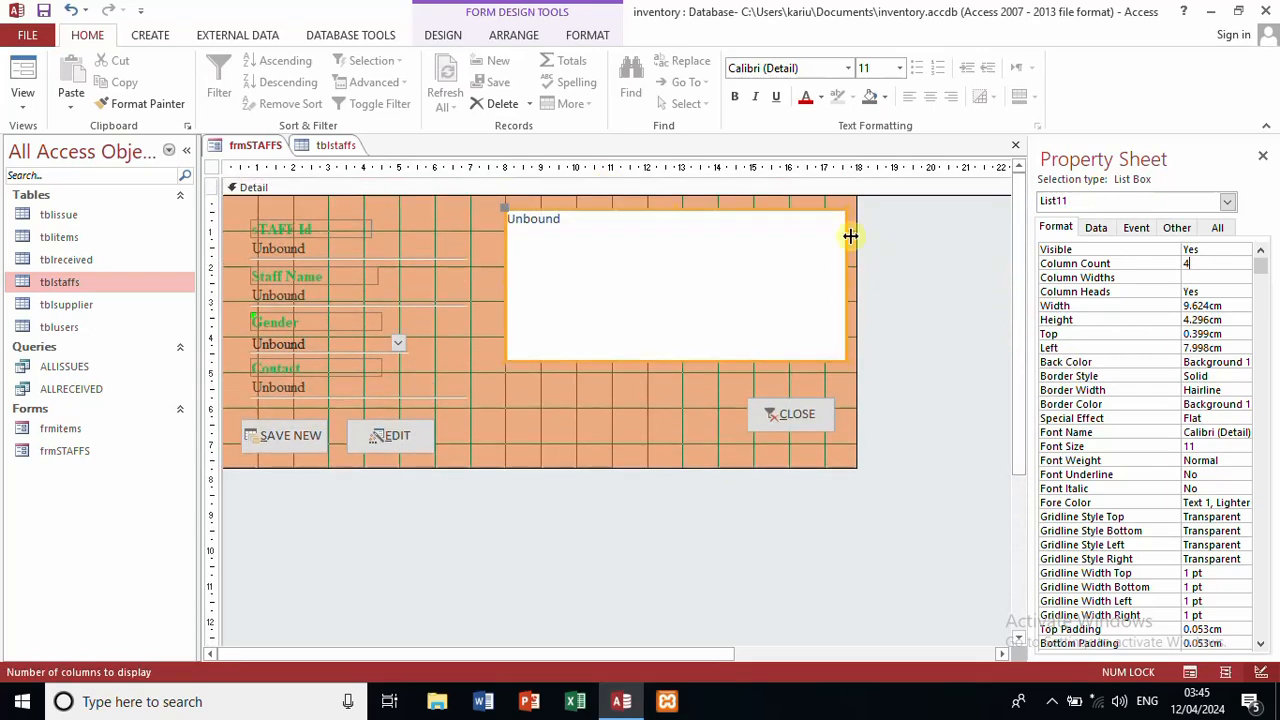
Step: Widen the form's design area and stretch the list box to about 10.392 cm
drag(854, 247, 877, 249)
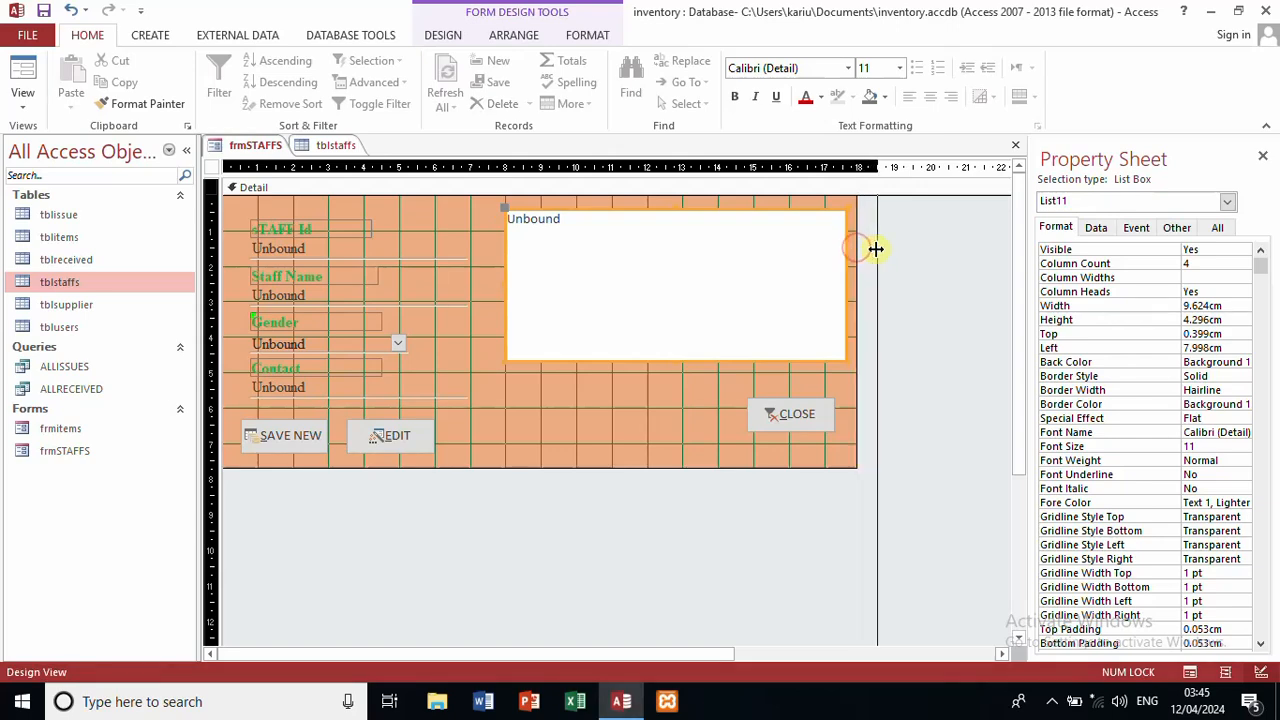
click(823, 263)
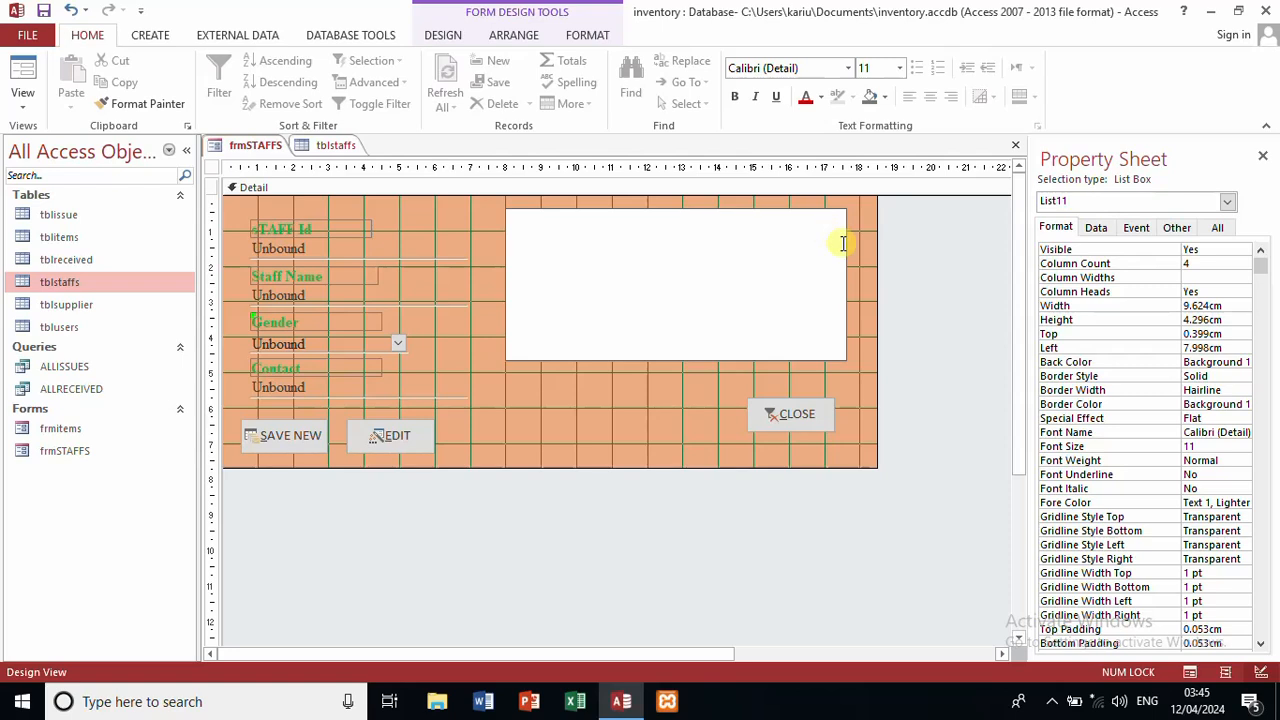
click(840, 362)
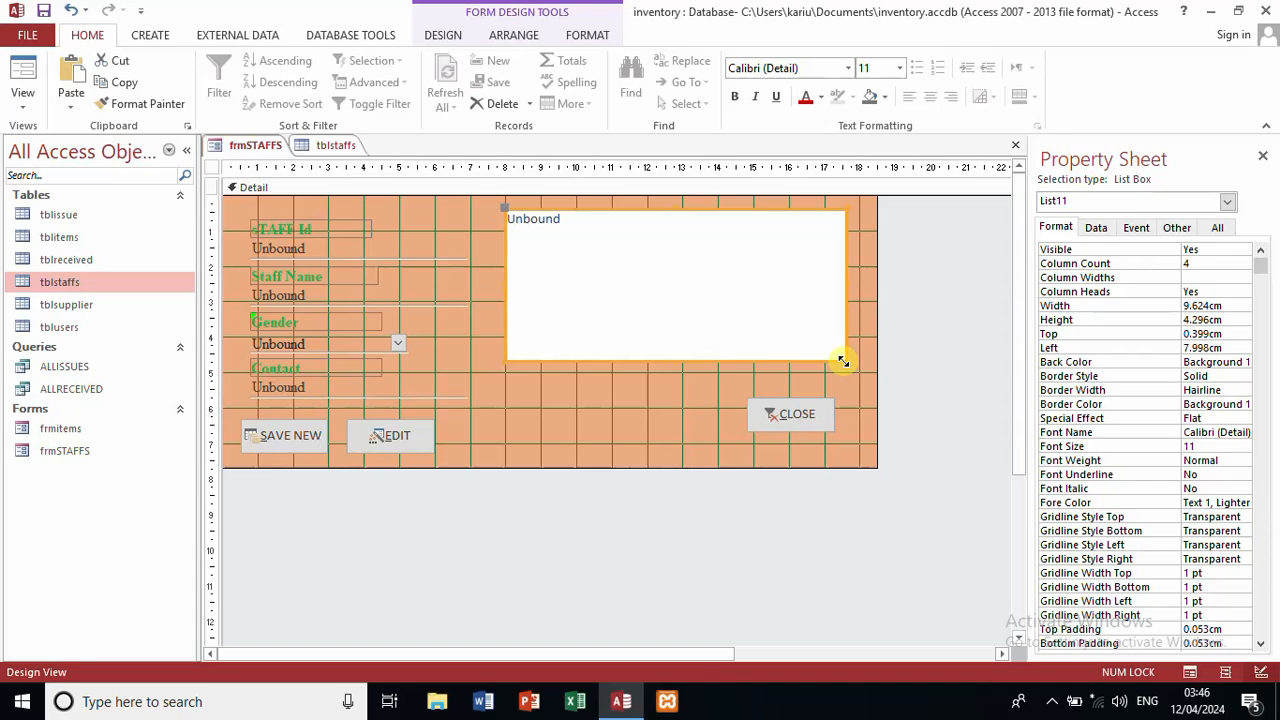
drag(843, 361, 876, 357)
click(958, 341)
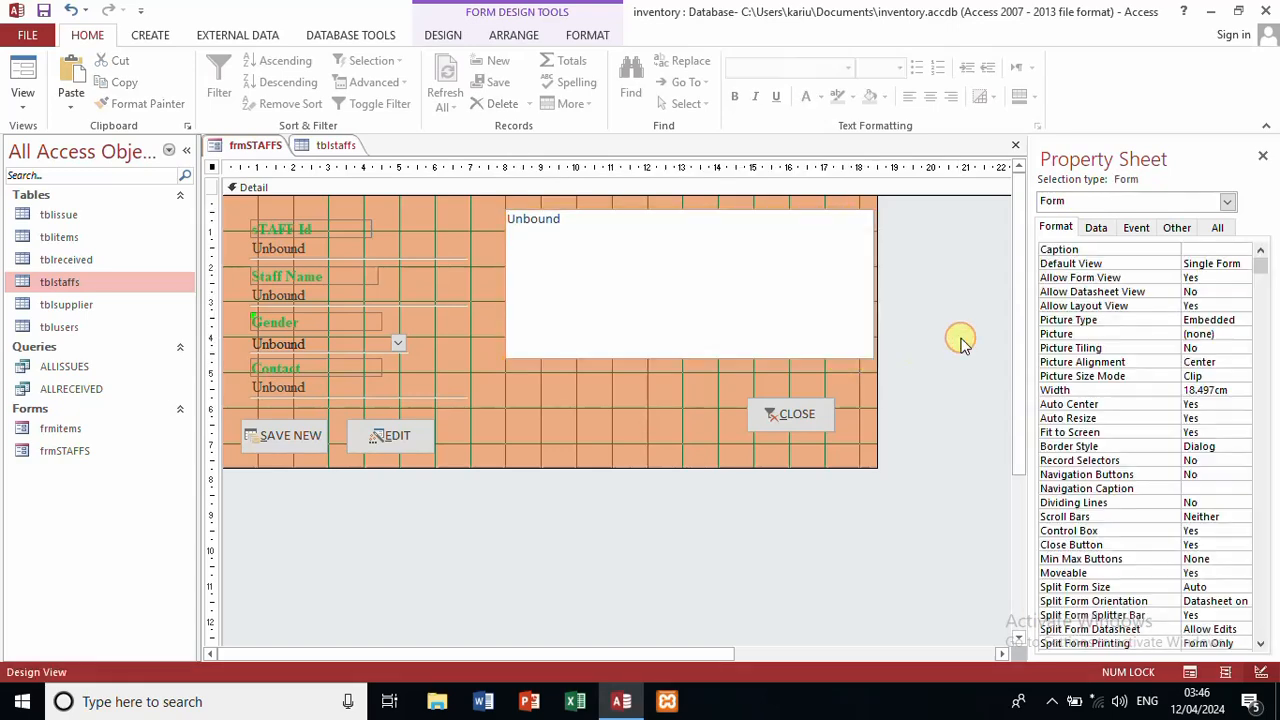
click(785, 266)
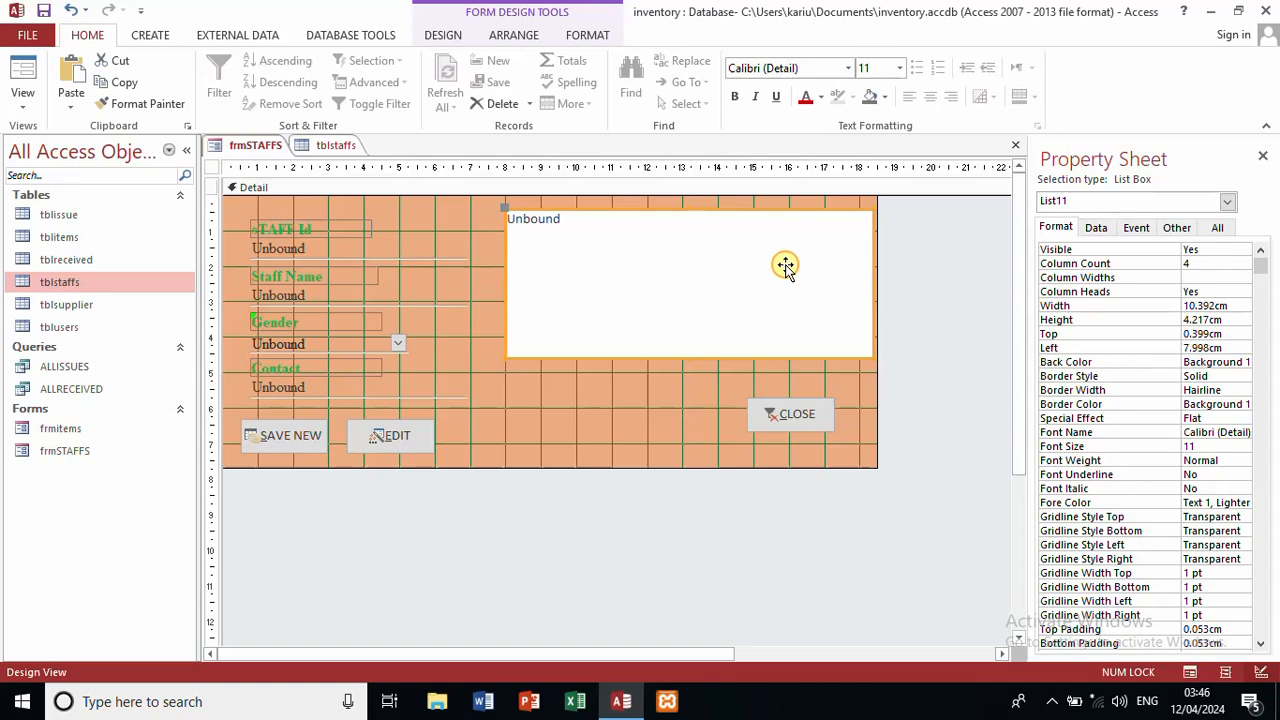
right_click(491, 421)
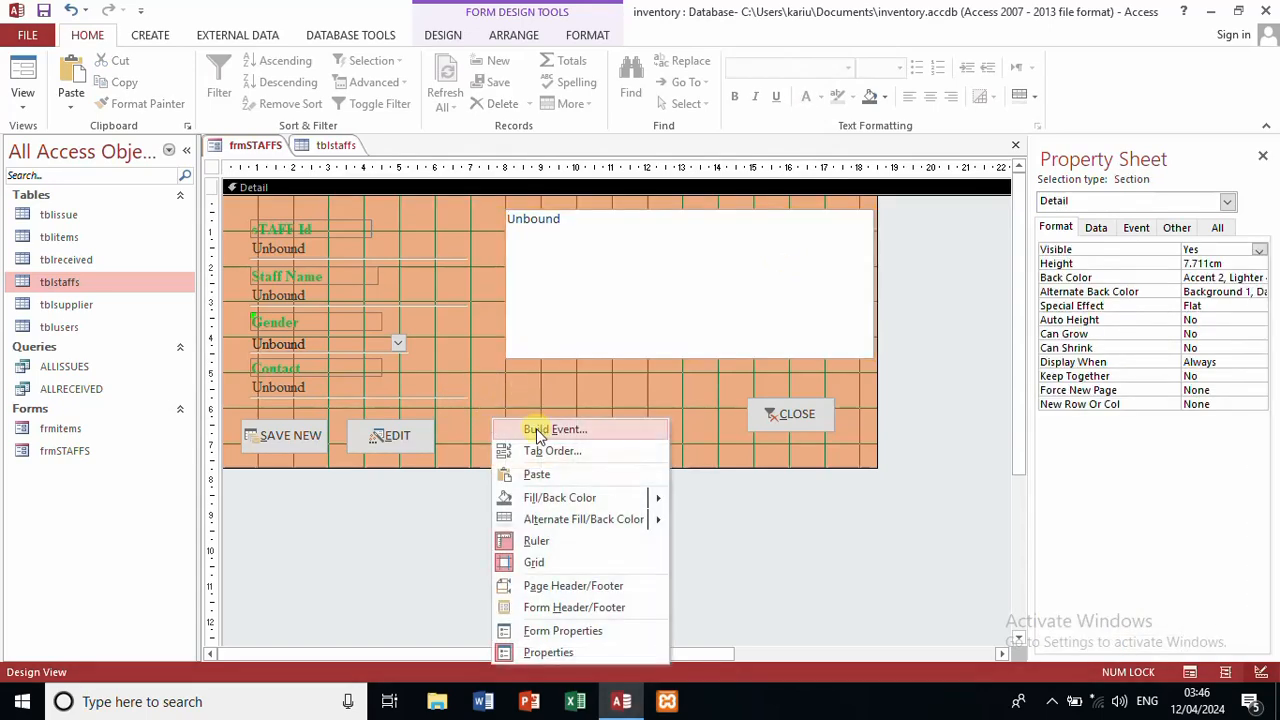
Step: In the form's Load code, change the table name "tblitems" to "tblstaffs"
click(537, 430)
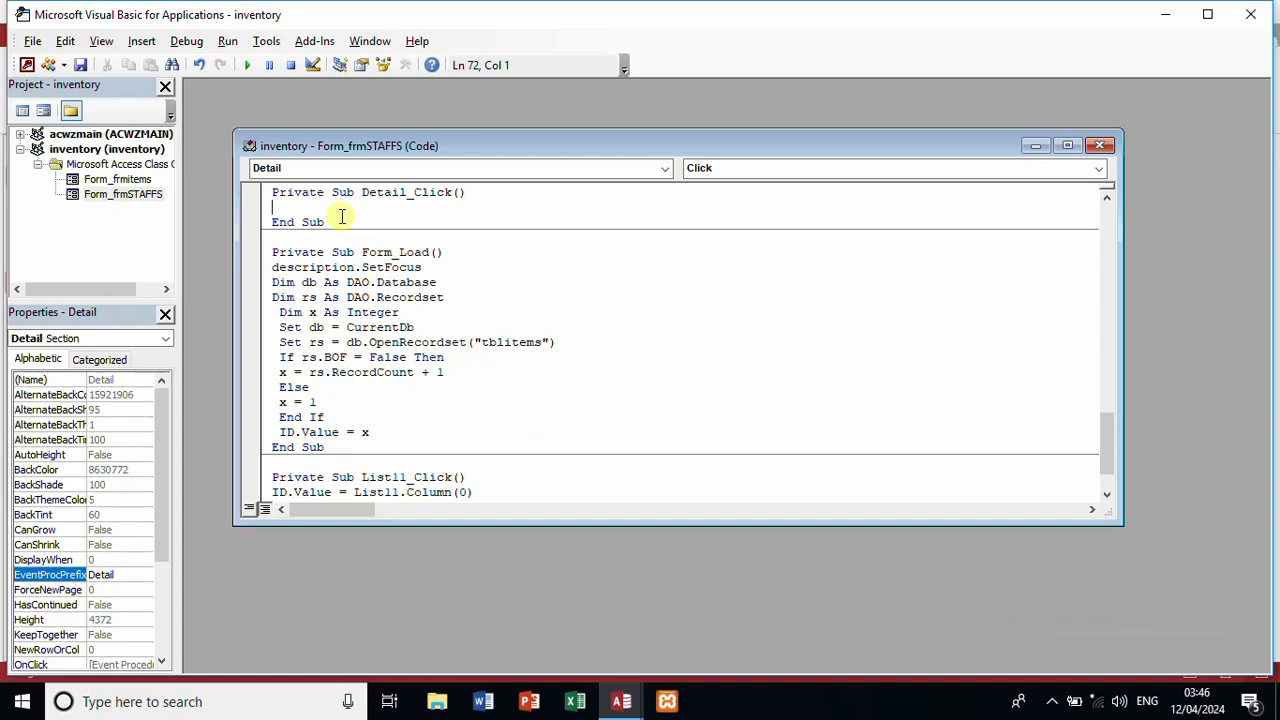
click(540, 342)
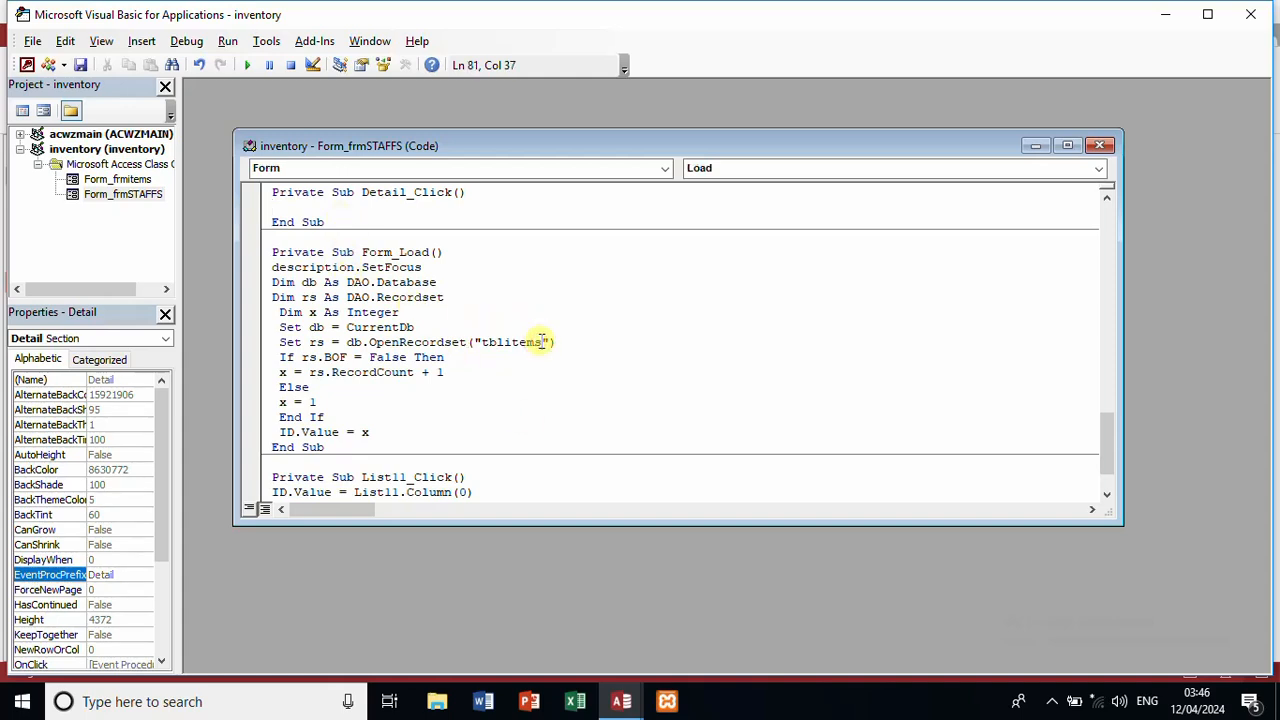
key(BackSpace)
key(BackSpace)
key(BackSpace)
text(staffs)
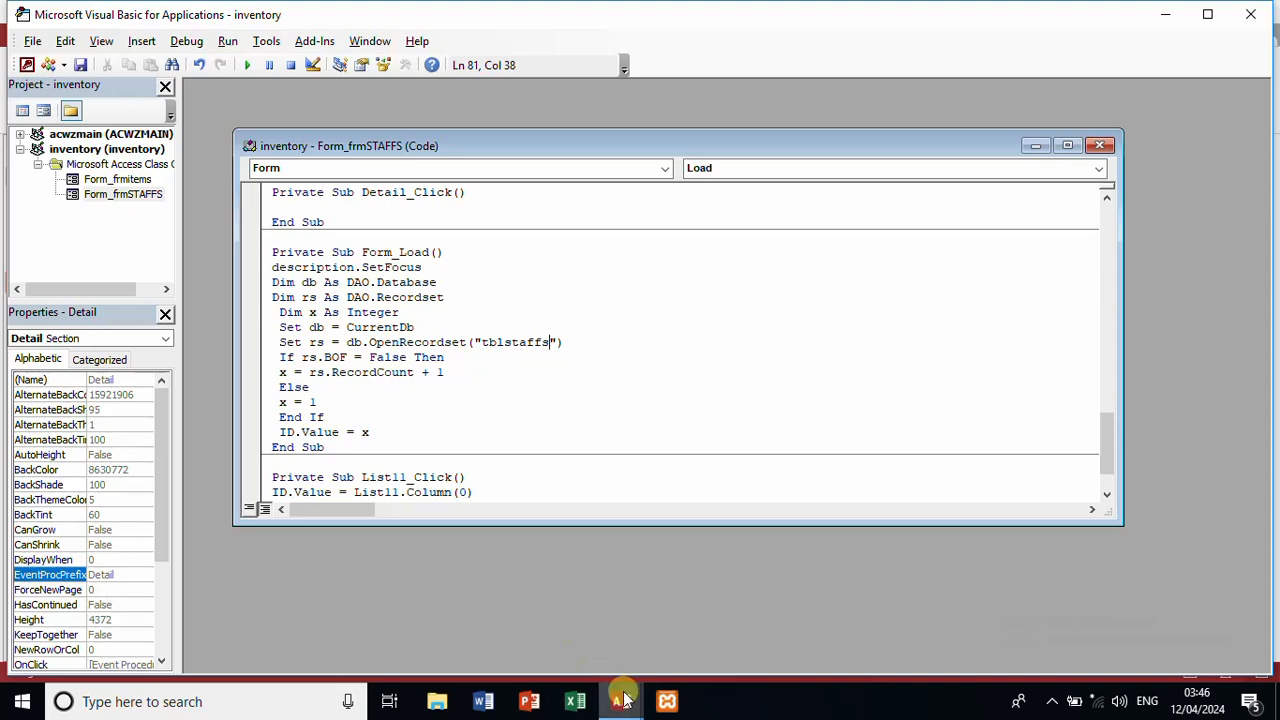
mouse_move(621, 701)
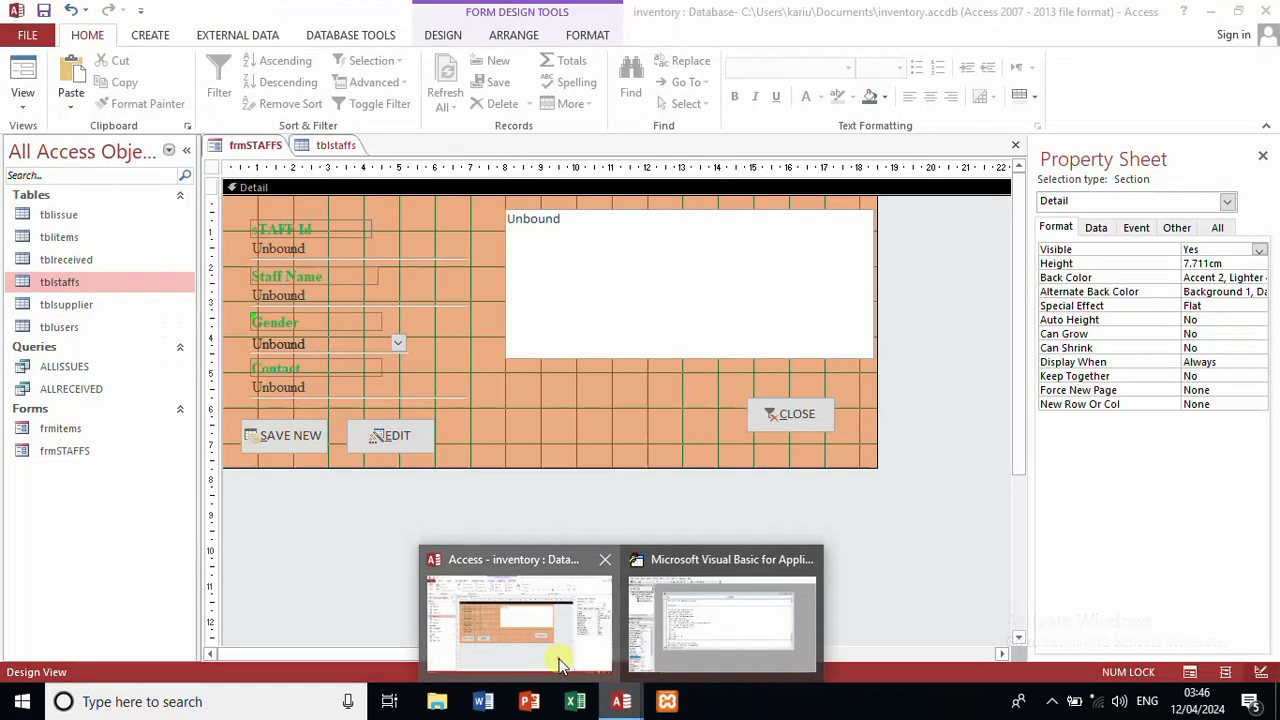
click(560, 663)
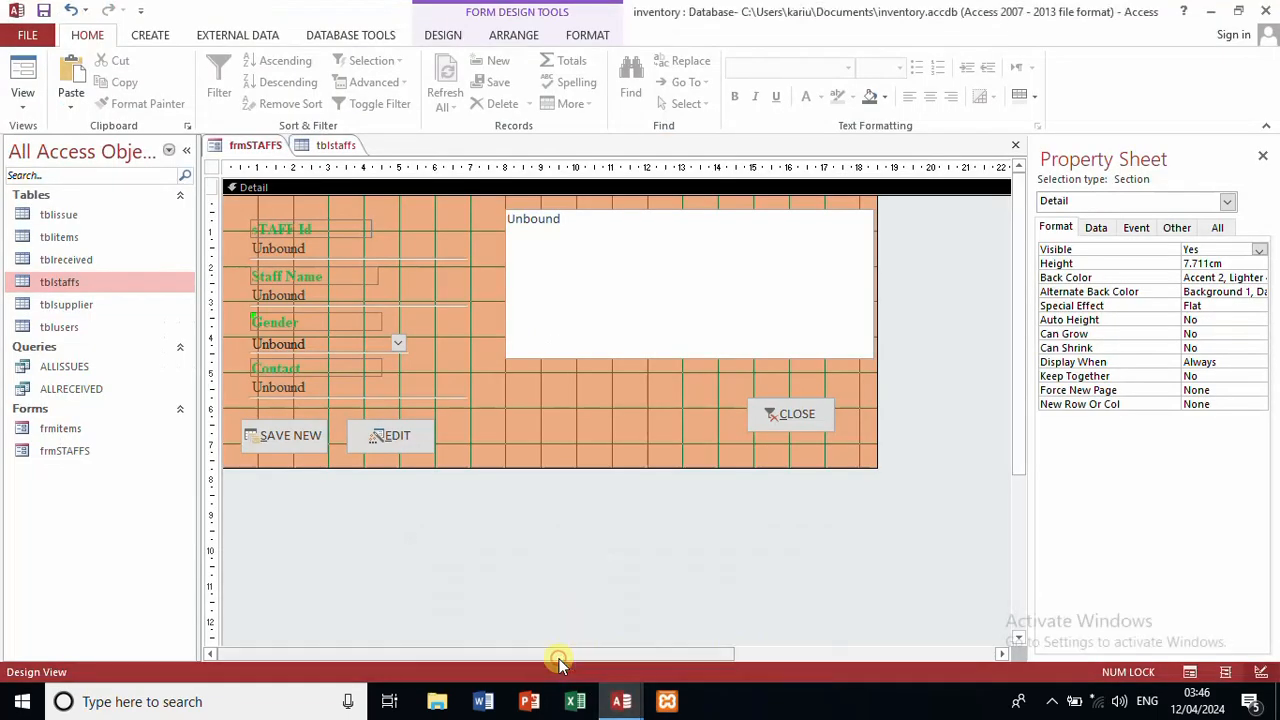
mouse_move(617, 705)
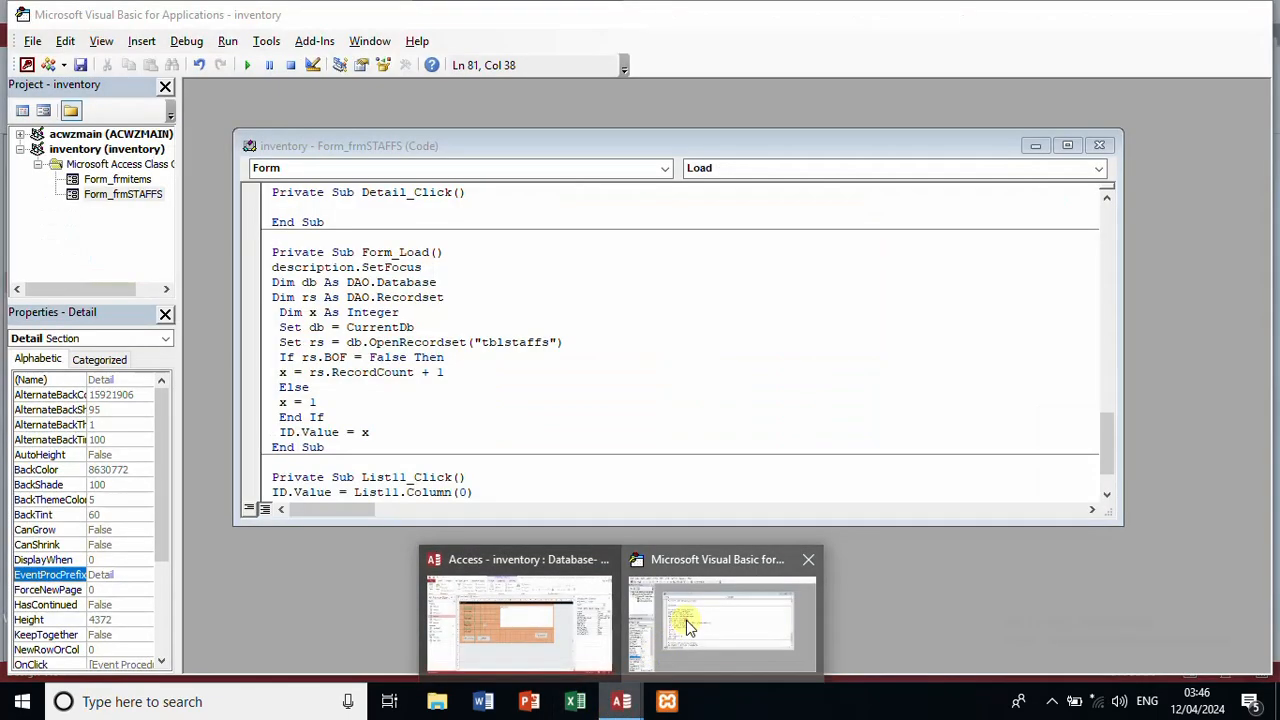
click(686, 622)
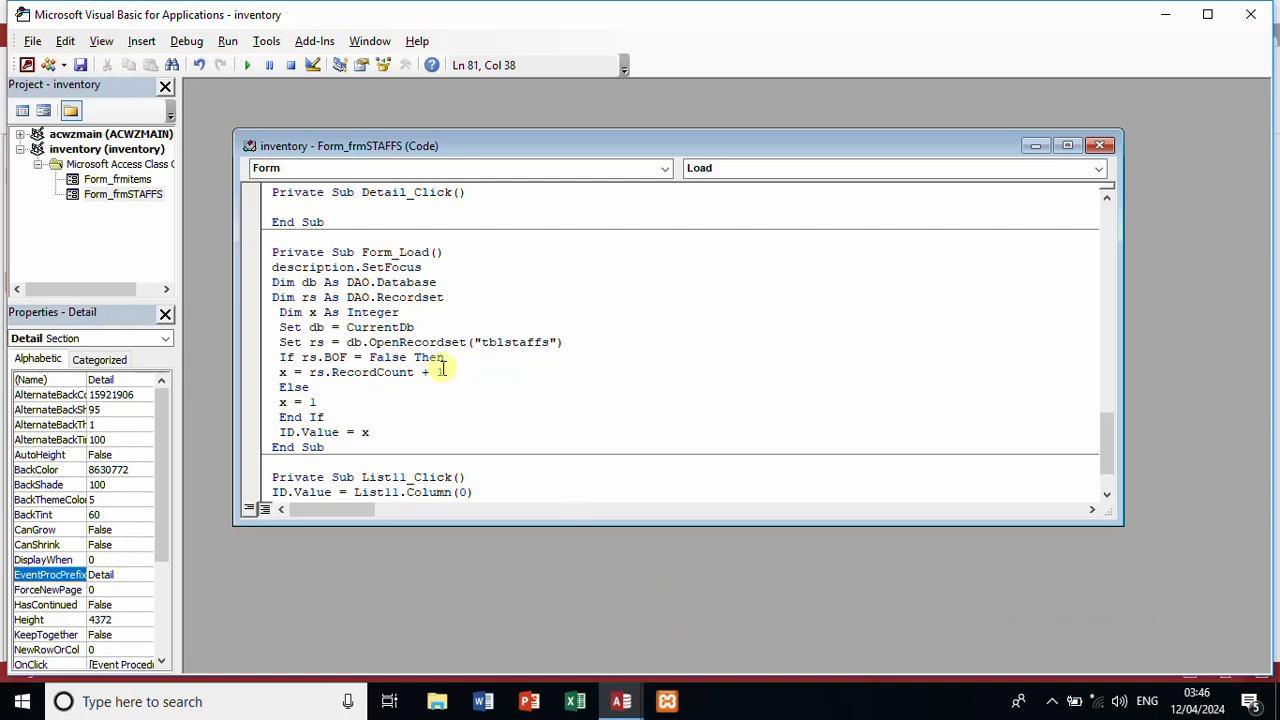
Step: Replace description.SetFocus with staffname.SetFocus
click(352, 267)
key(BackSpace)
key(BackSpace)
key(BackSpace)
key(BackSpace)
key(BackSpace)
key(BackSpace)
key(BackSpace)
key(BackSpace)
key(BackSpace)
key(BackSpace)
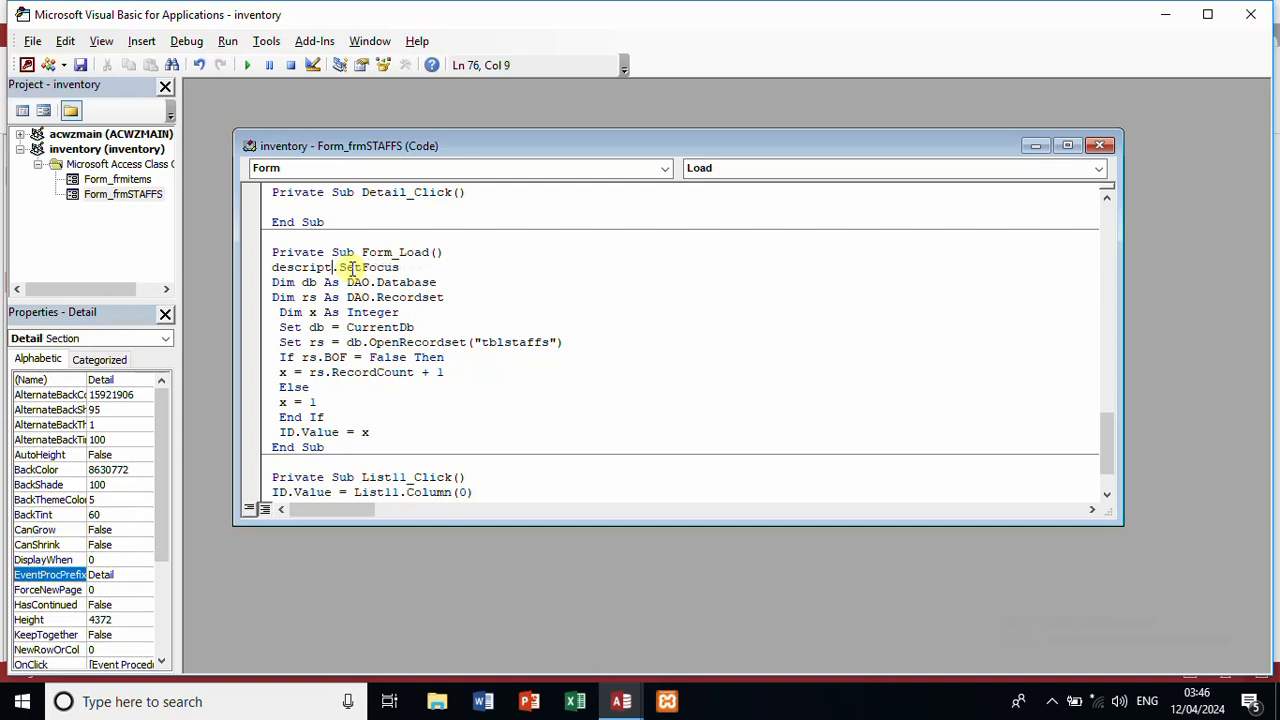
key(BackSpace)
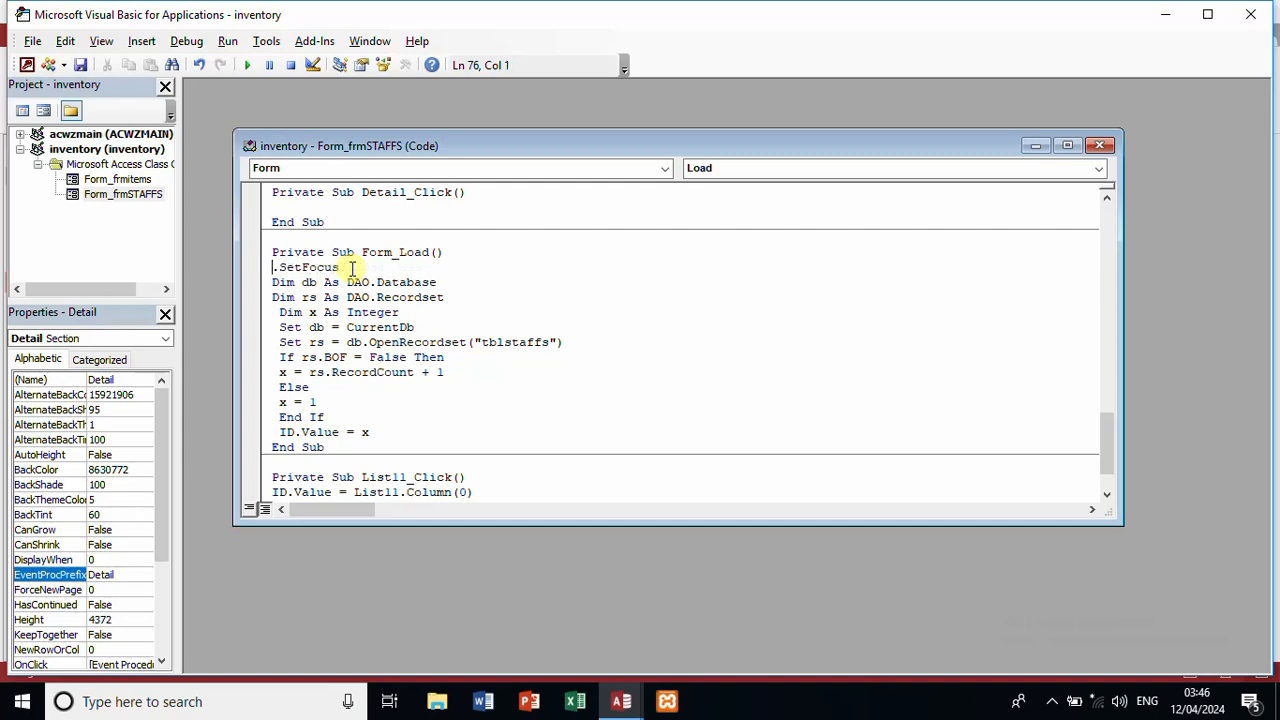
text(staffname.)
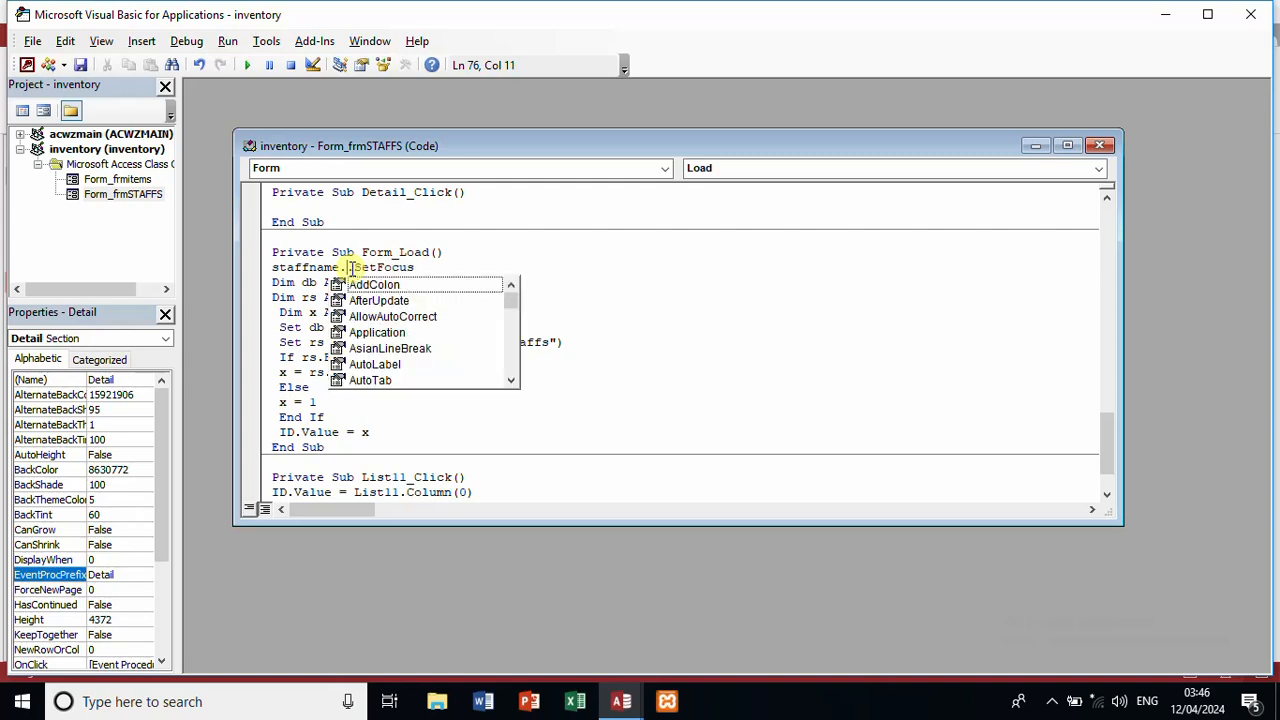
key(Escape)
key(BackSpace)
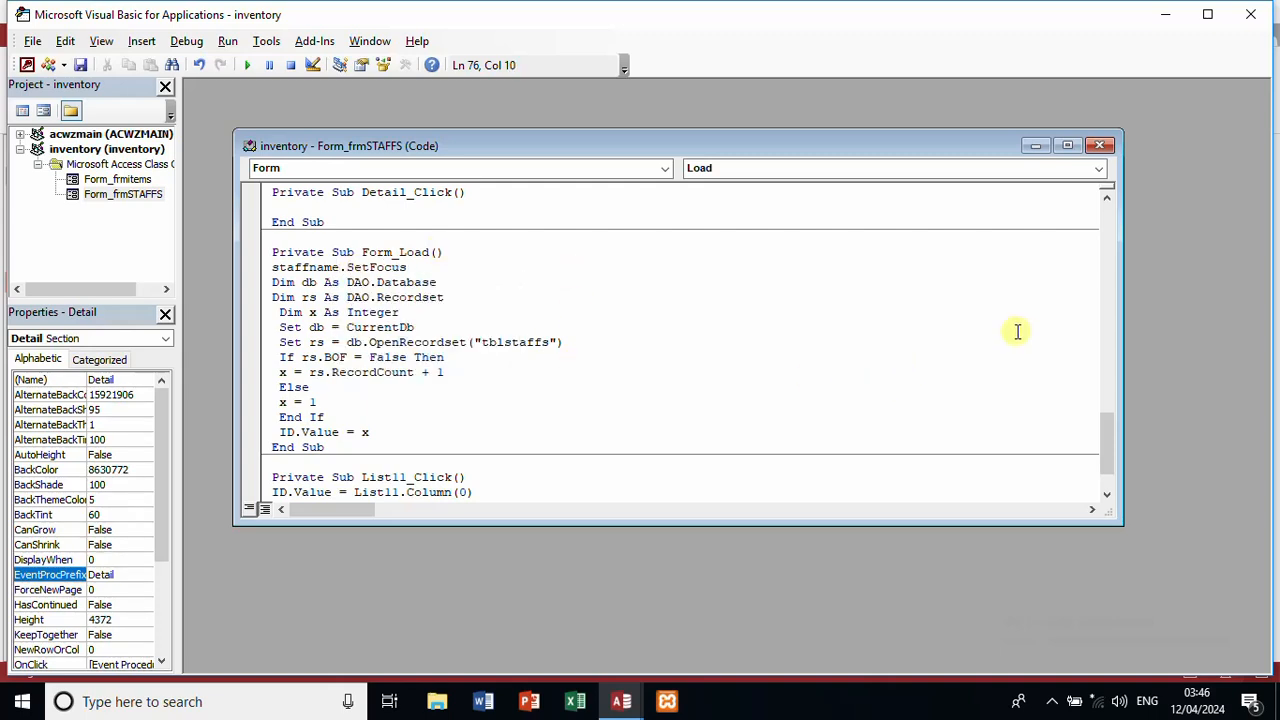
Step: Change ID.Value = x to staffID.Value = x
drag(1014, 331, 1089, 413)
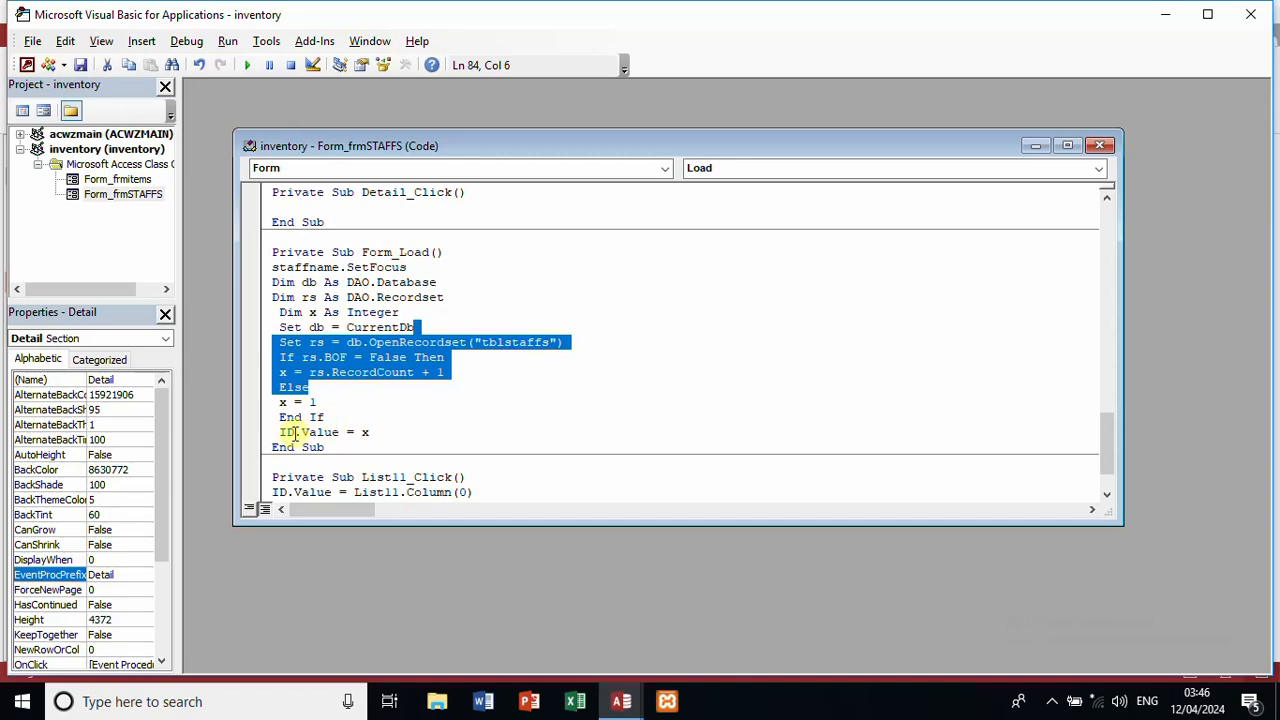
click(416, 416)
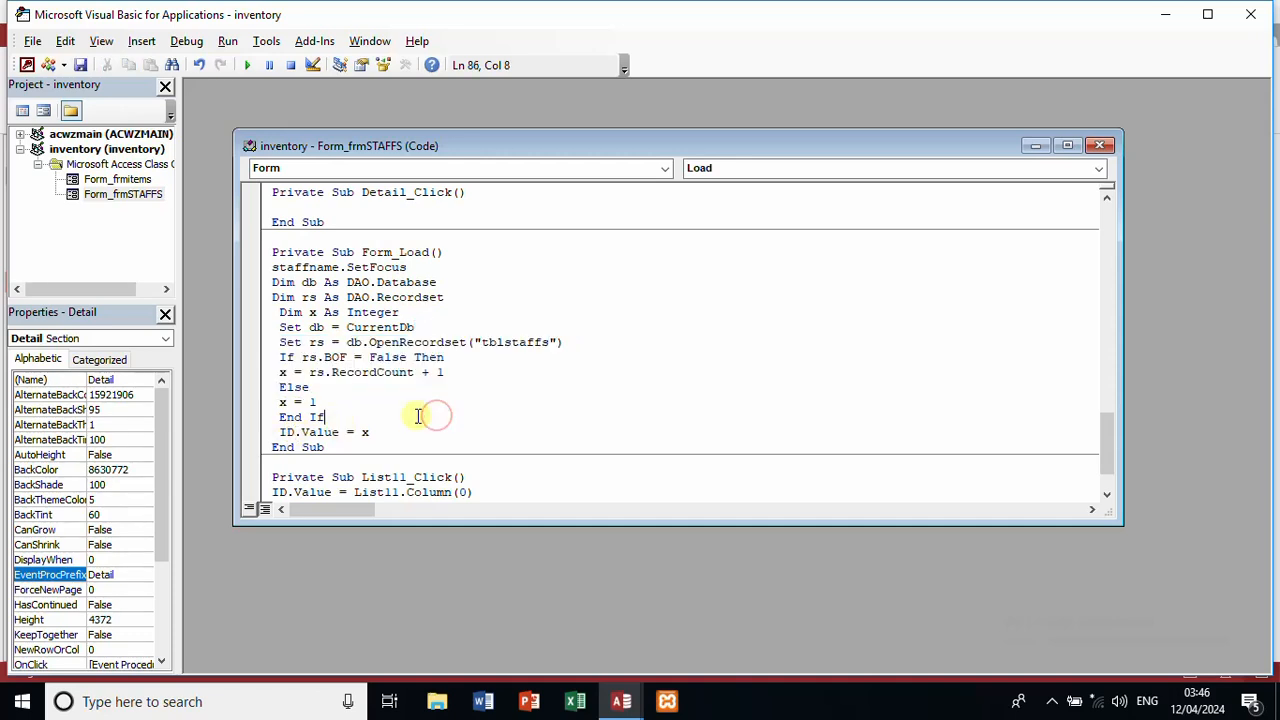
click(281, 432)
text(staffID)
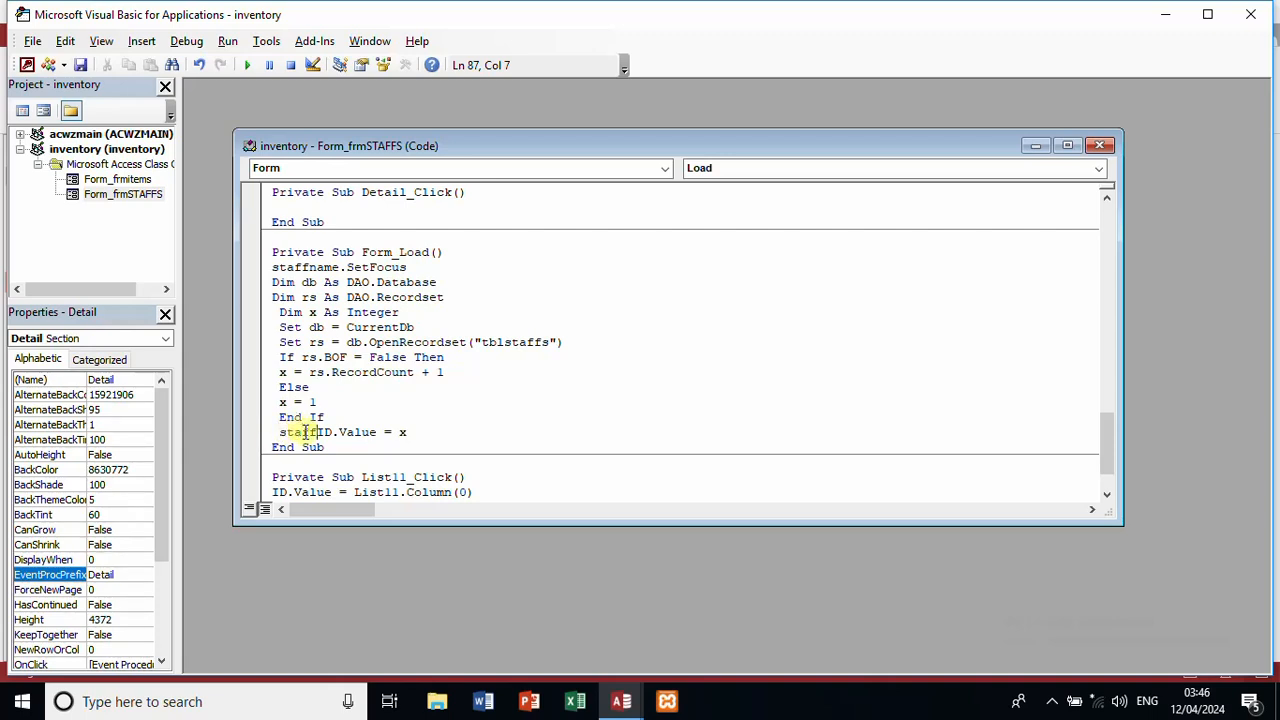
text(.)
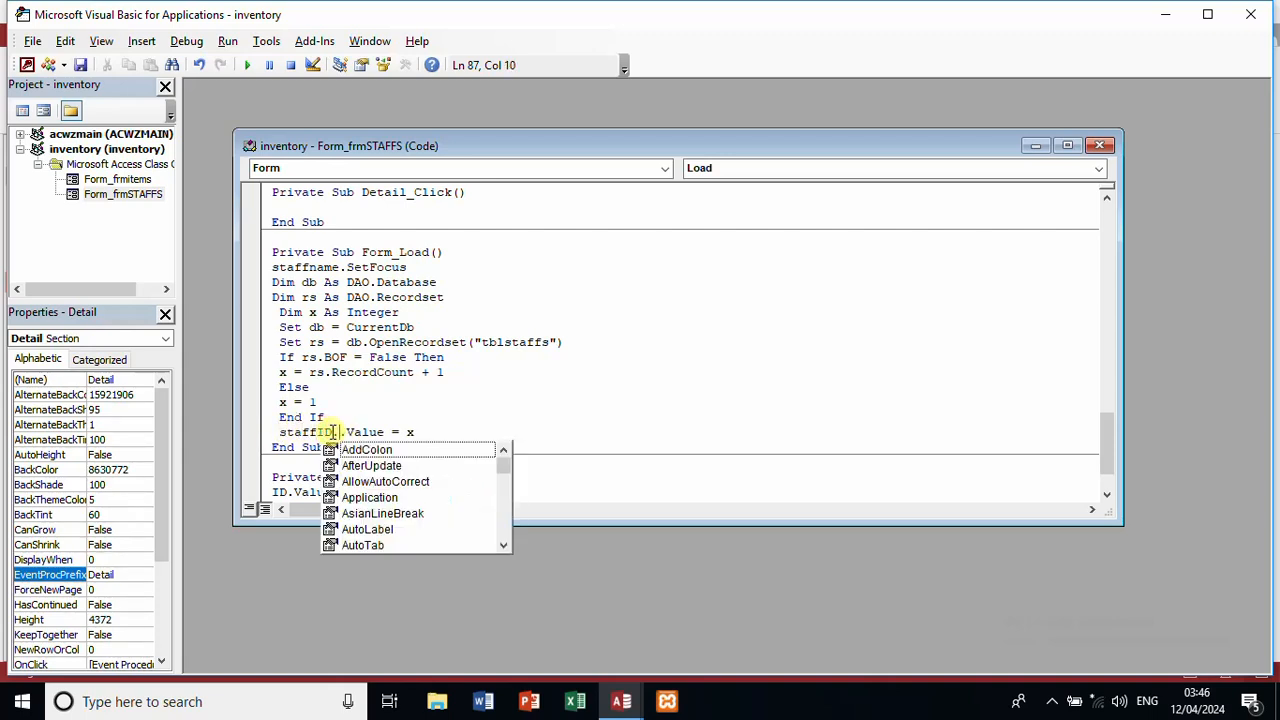
key(BackSpace)
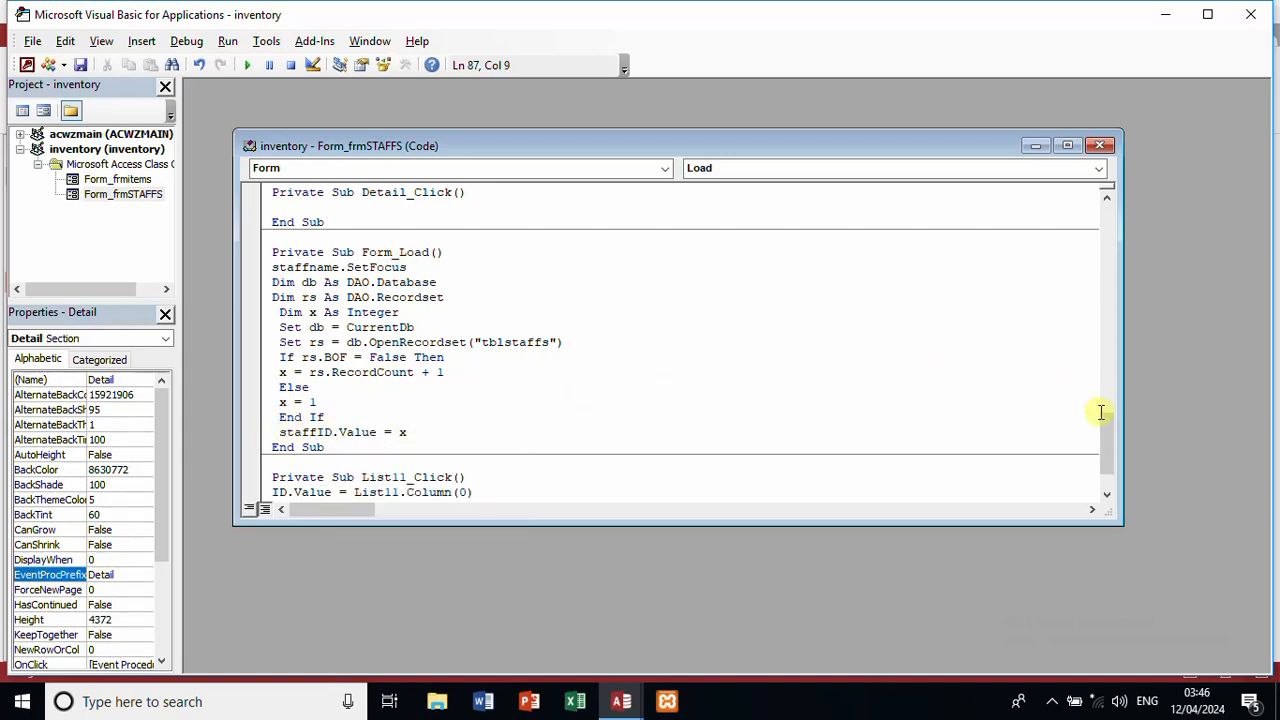
Step: In List11_Click, retarget the ID, description and quantity assignments to staffid, staffname and gender
drag(1101, 426, 1105, 441)
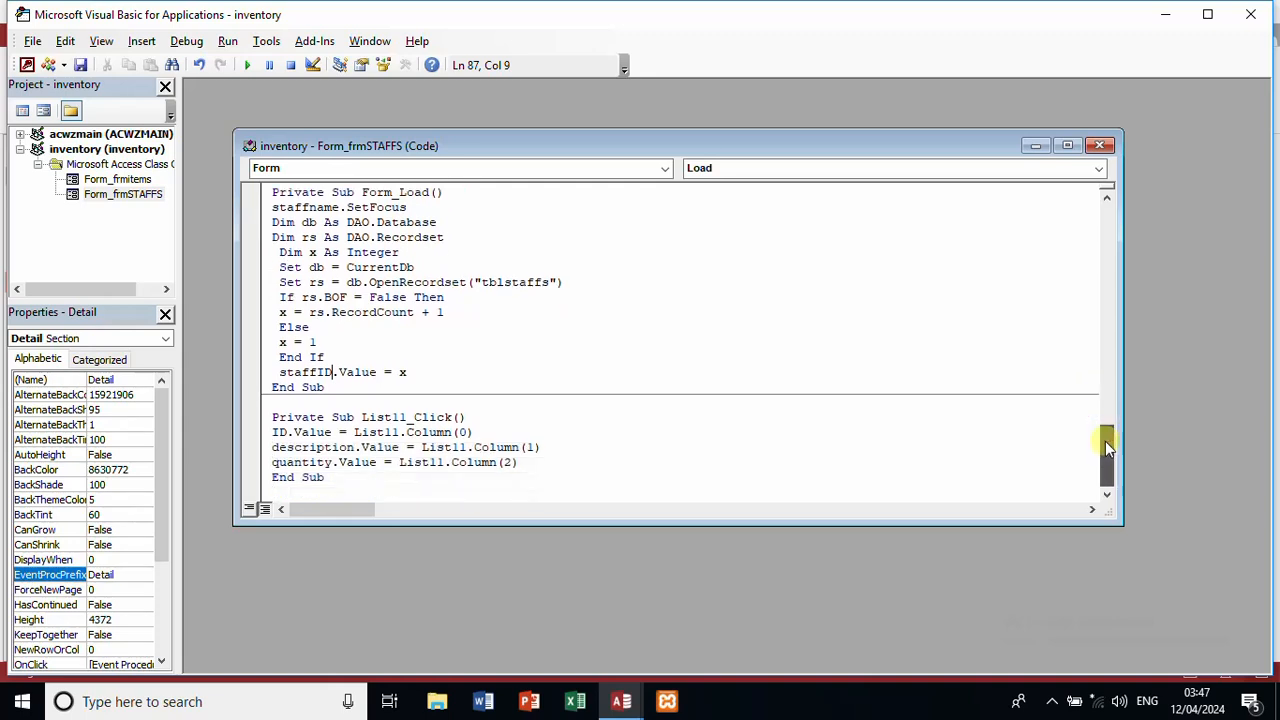
click(272, 432)
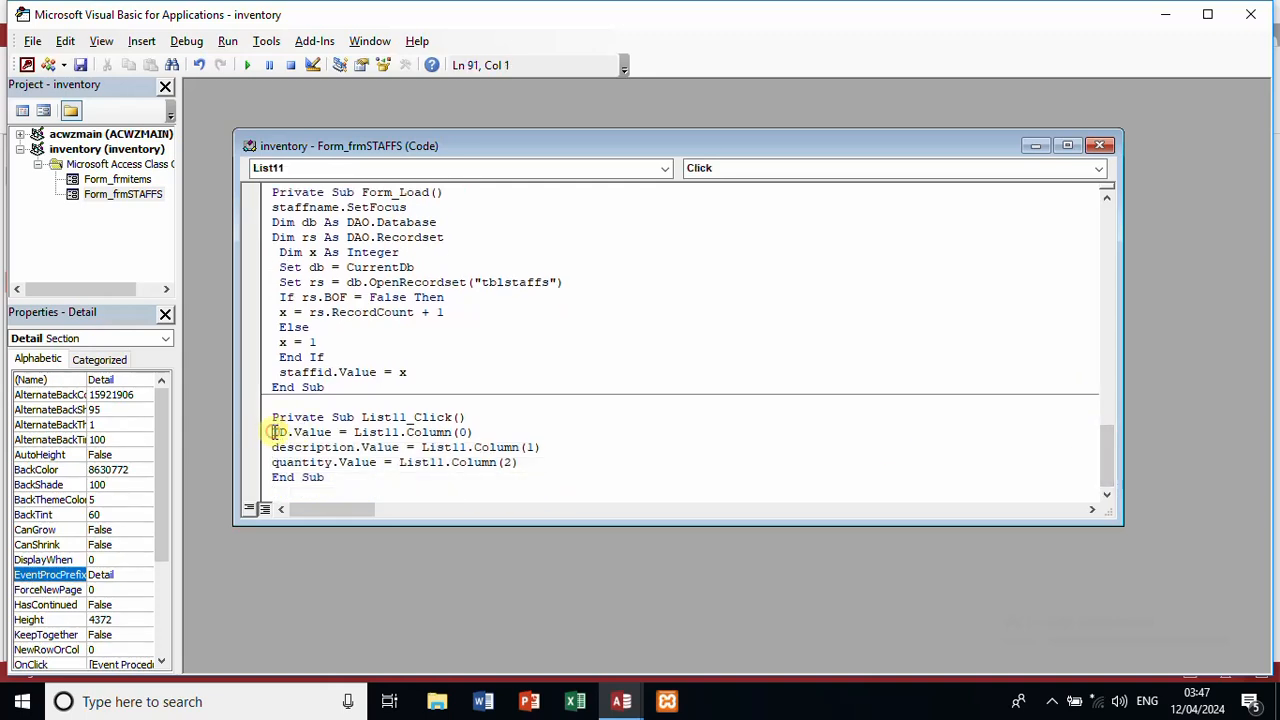
text(staffid)
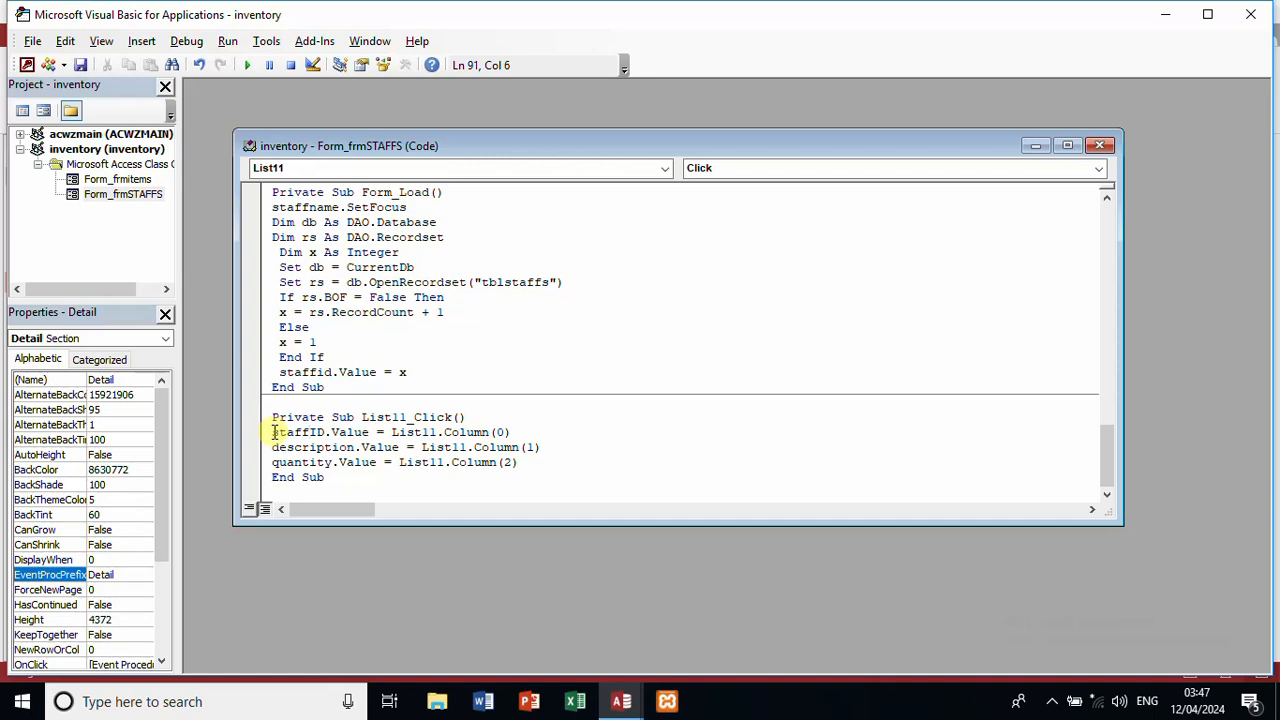
double_click(336, 450)
text(sta)
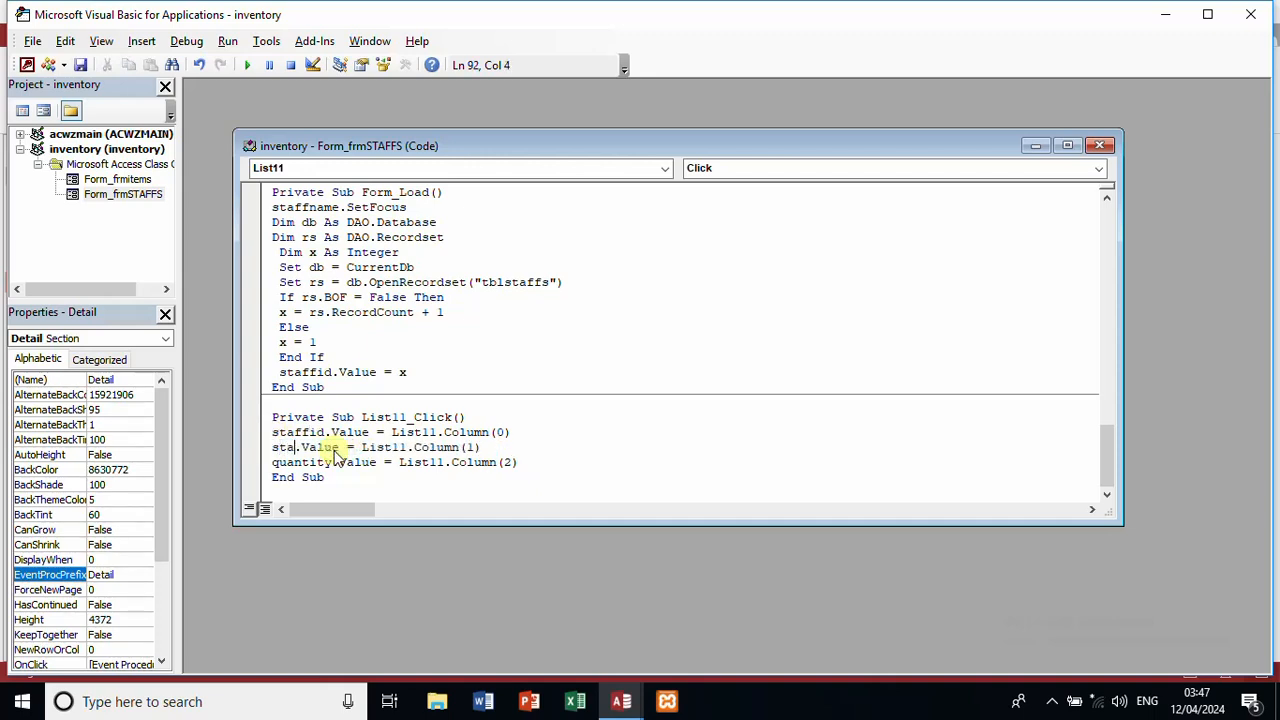
text(ffname)
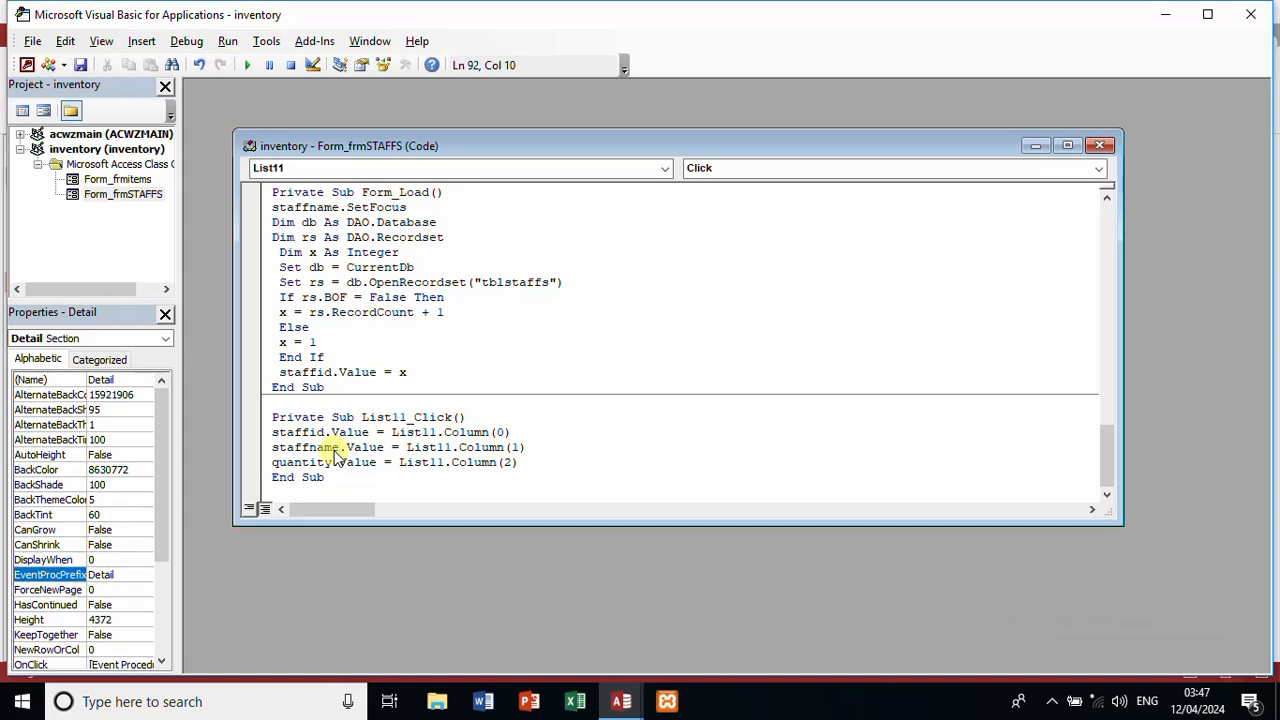
double_click(313, 463)
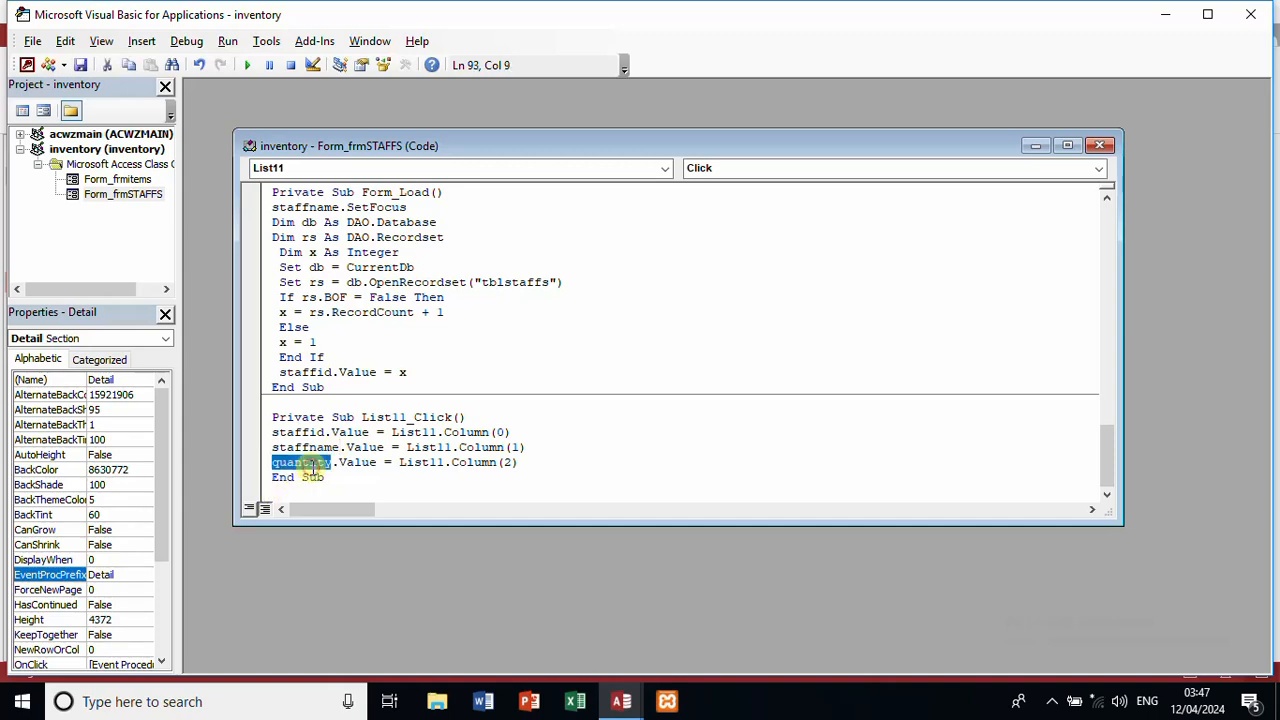
text(gender)
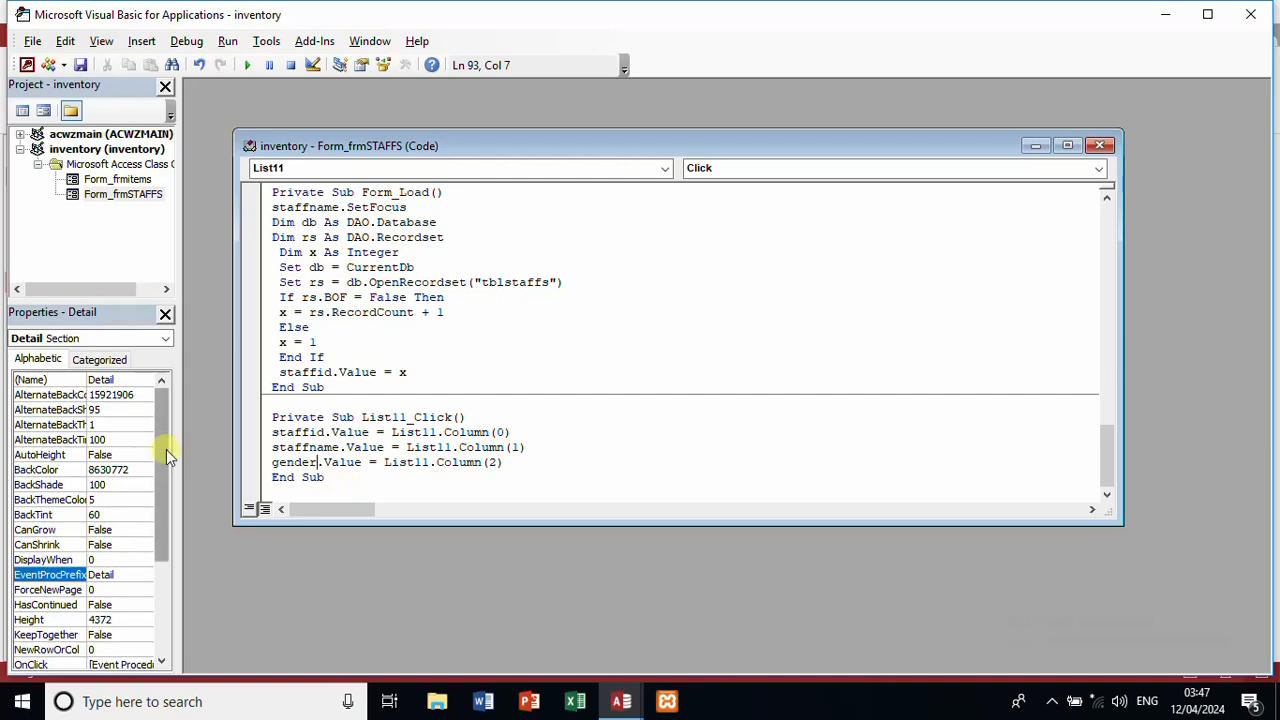
Step: Duplicate the gender line and turn the copy into a contact assignment from List11 Column(3)
click(262, 463)
key(ctrl+c)
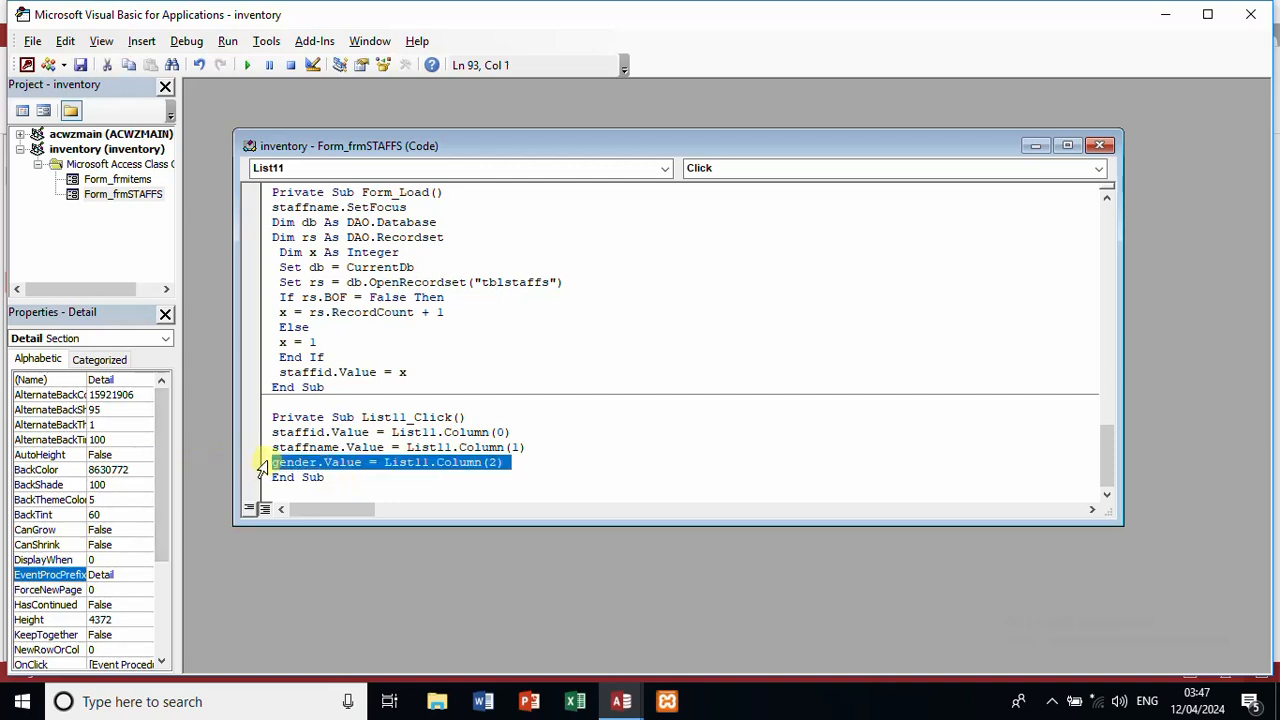
click(527, 468)
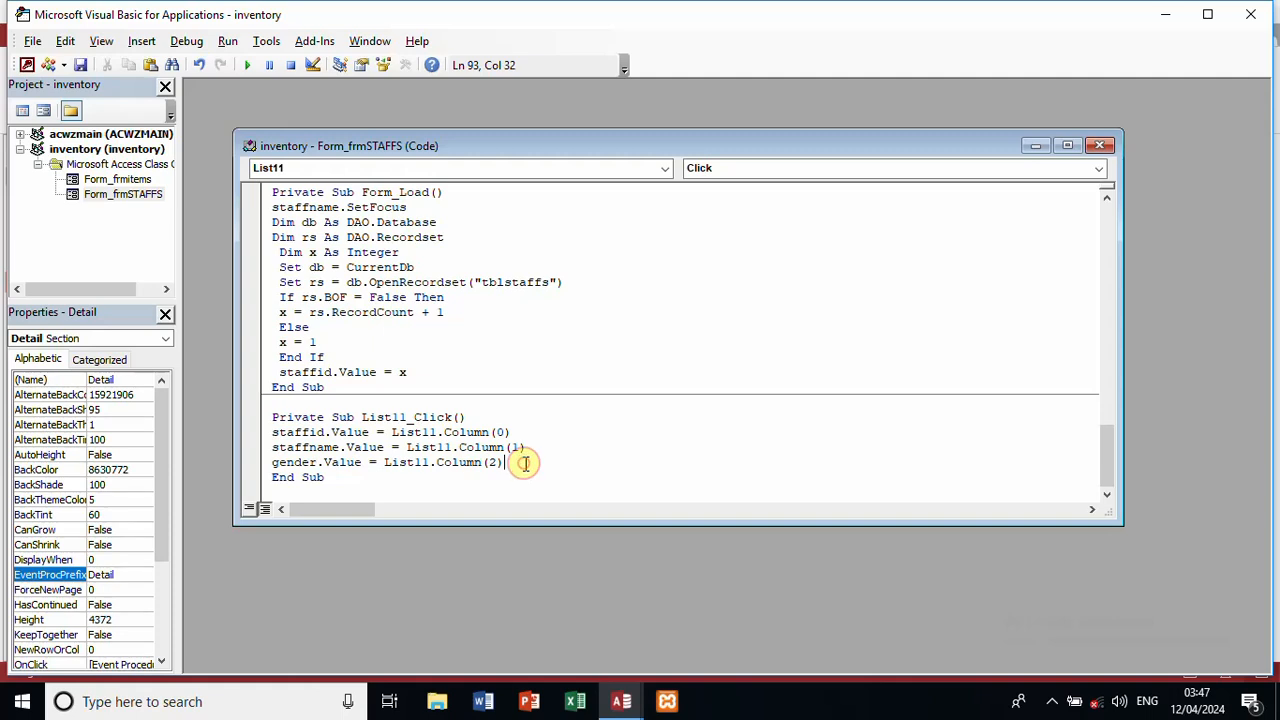
key(Return)
key(ctrl+v)
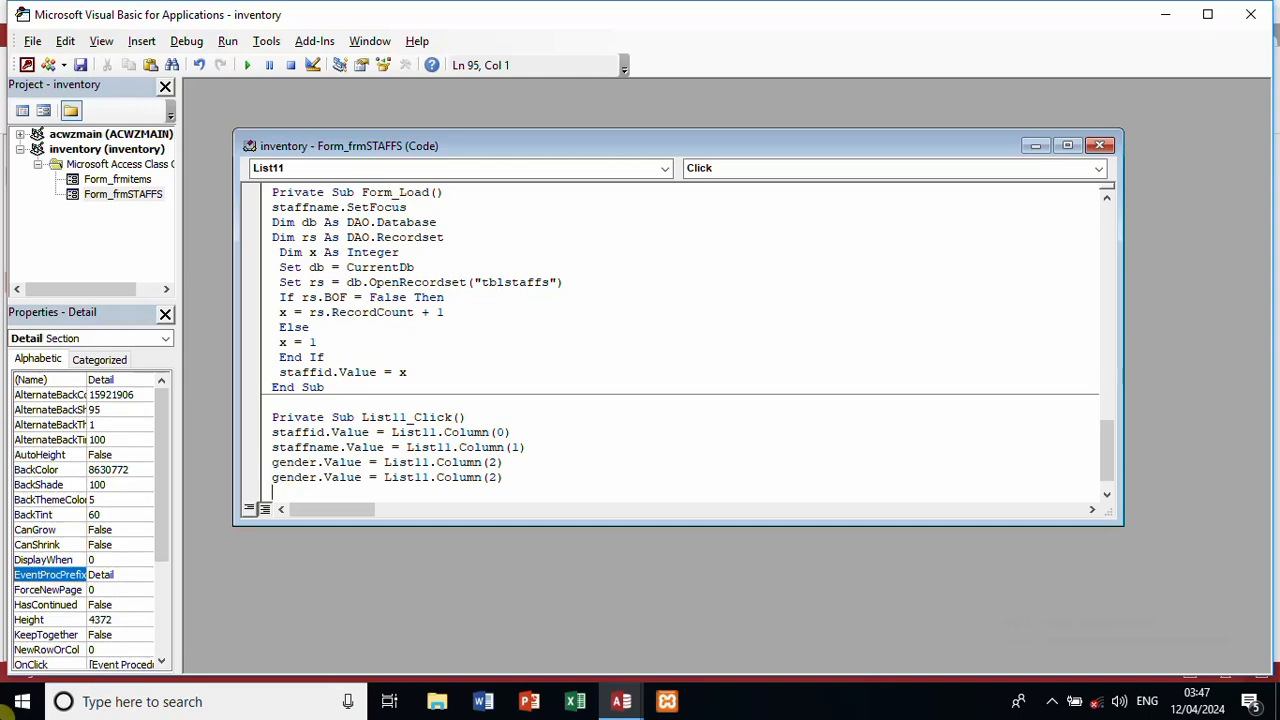
click(20, 701)
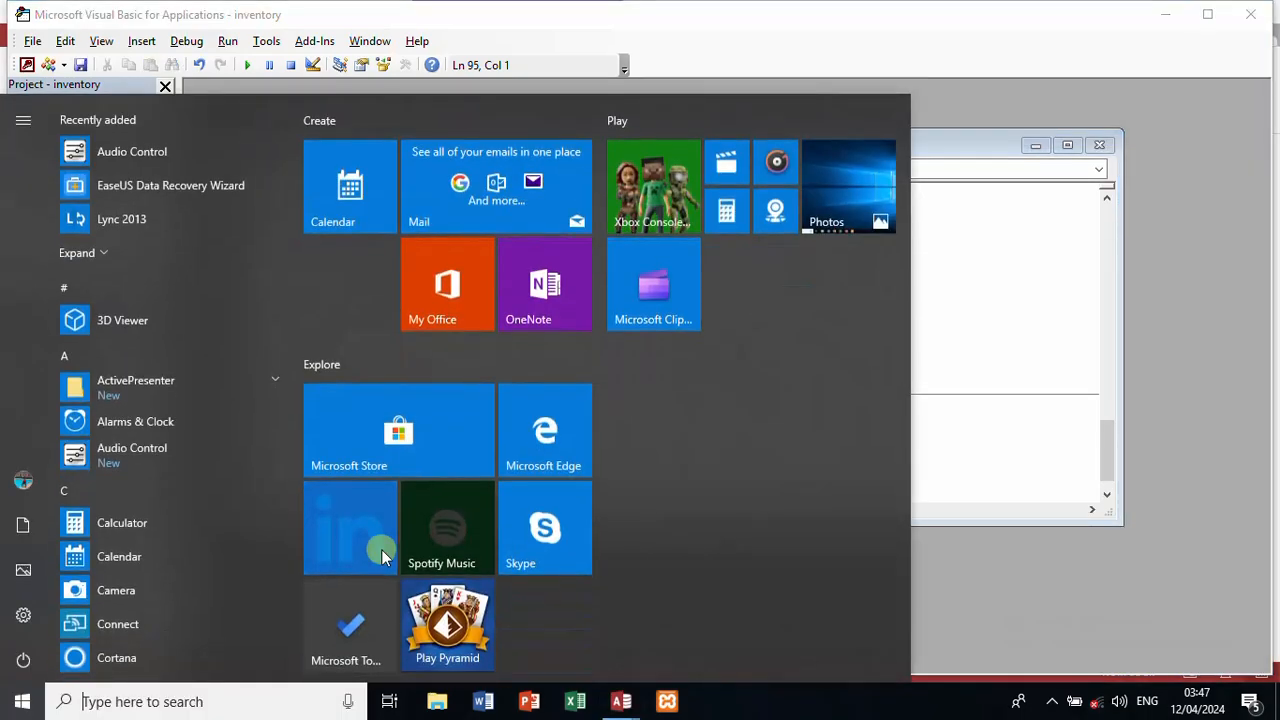
click(997, 252)
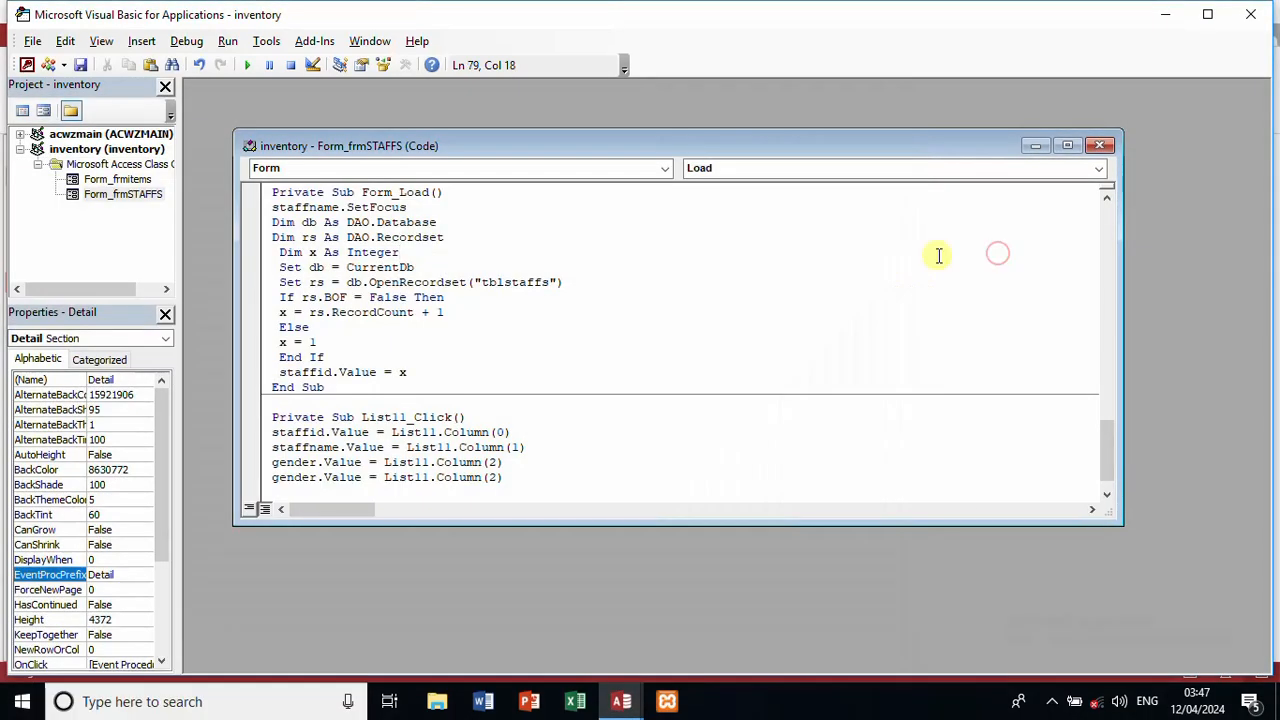
double_click(300, 477)
text(con)
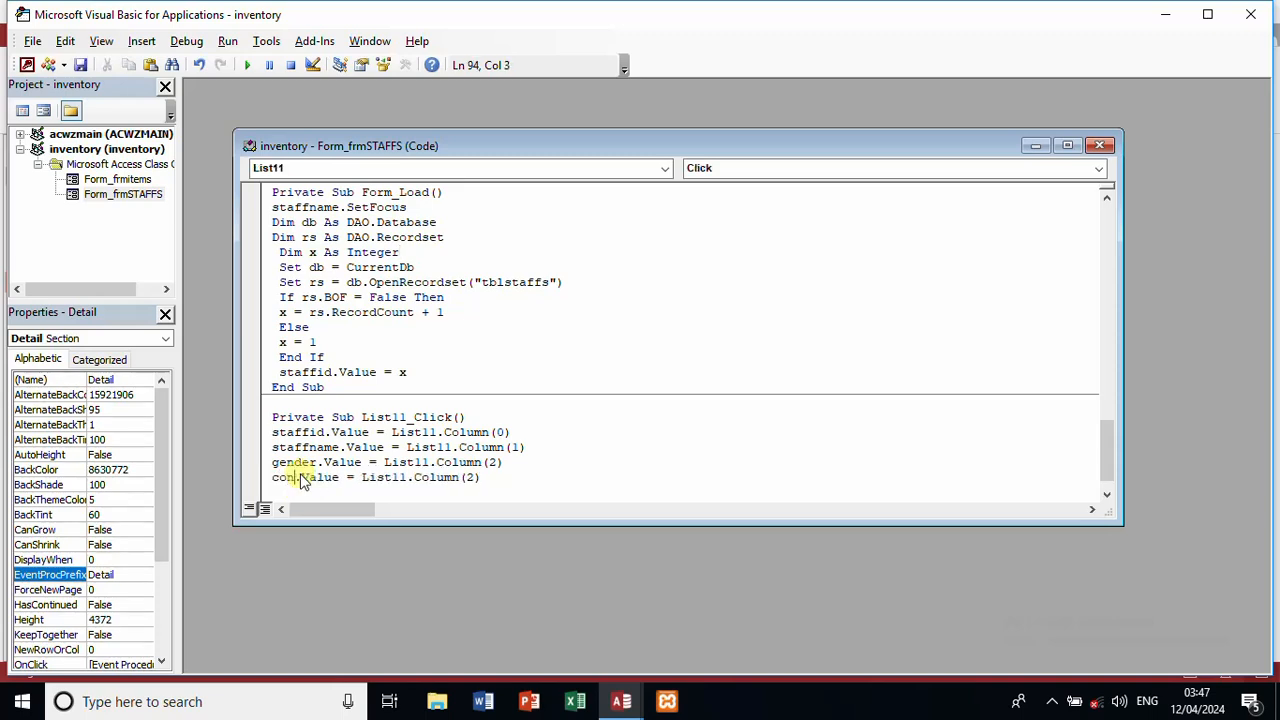
text(tact)
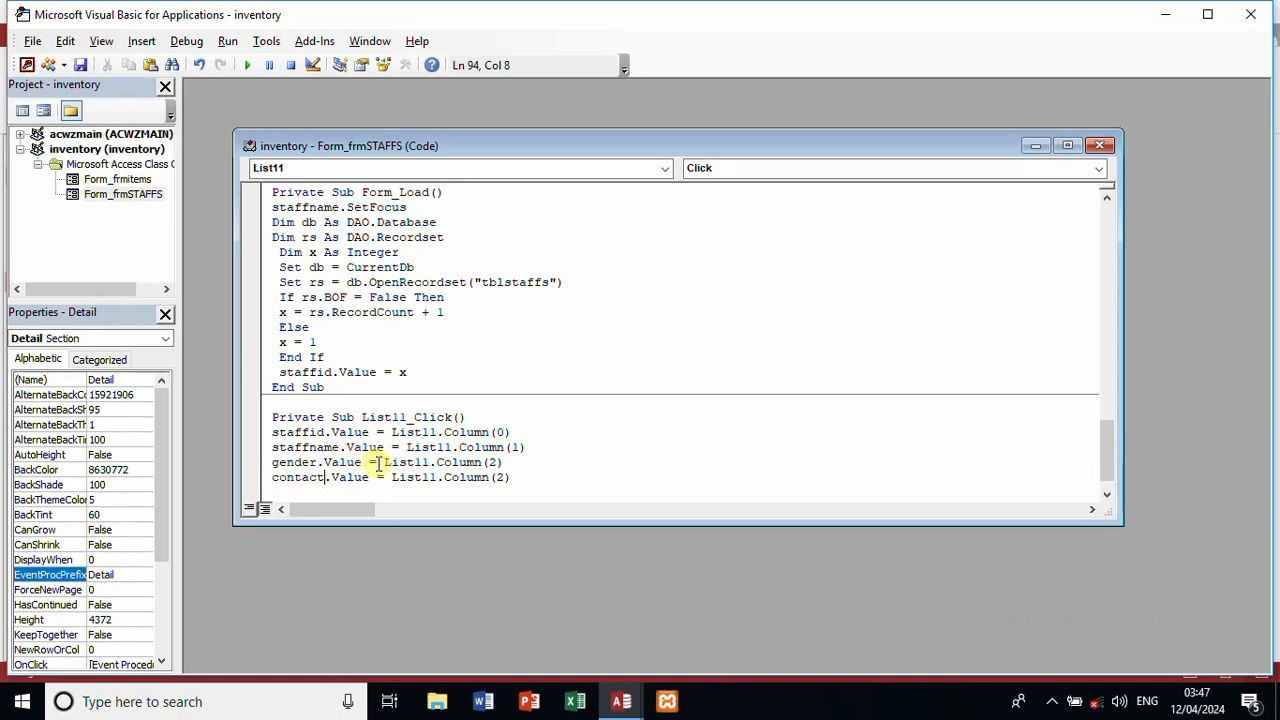
click(503, 477)
key(BackSpace)
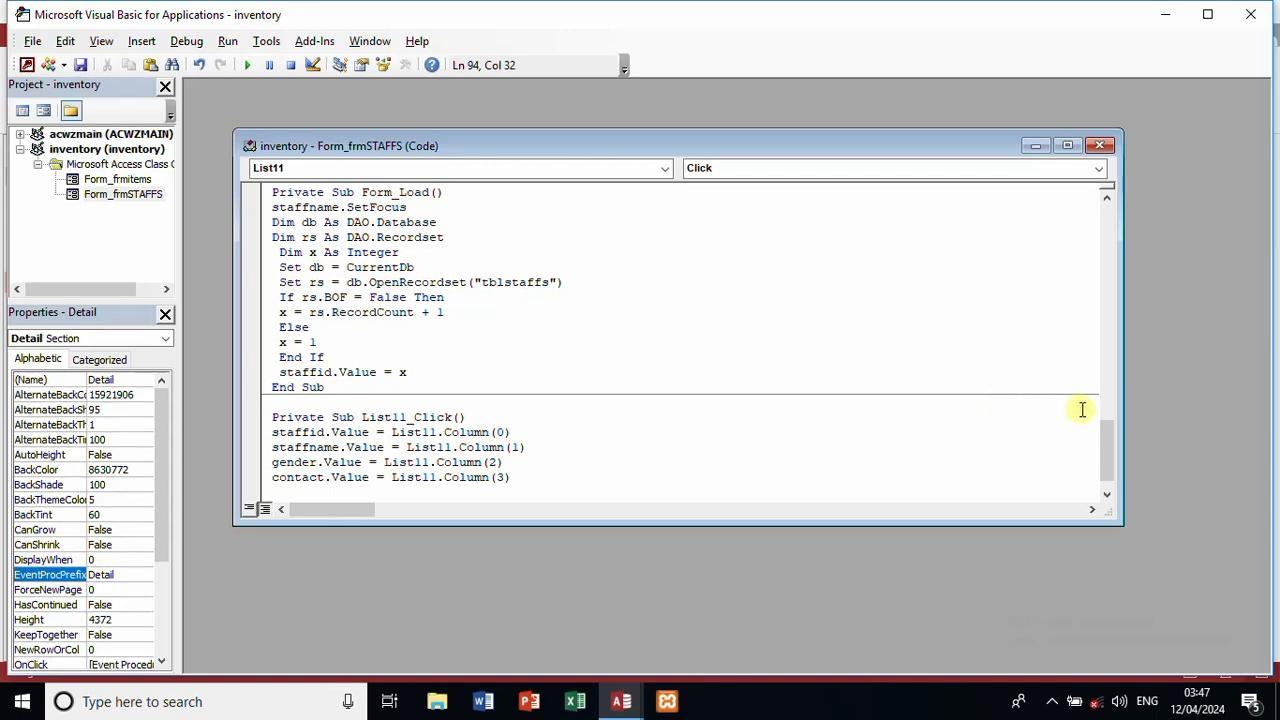
drag(1107, 431, 1103, 375)
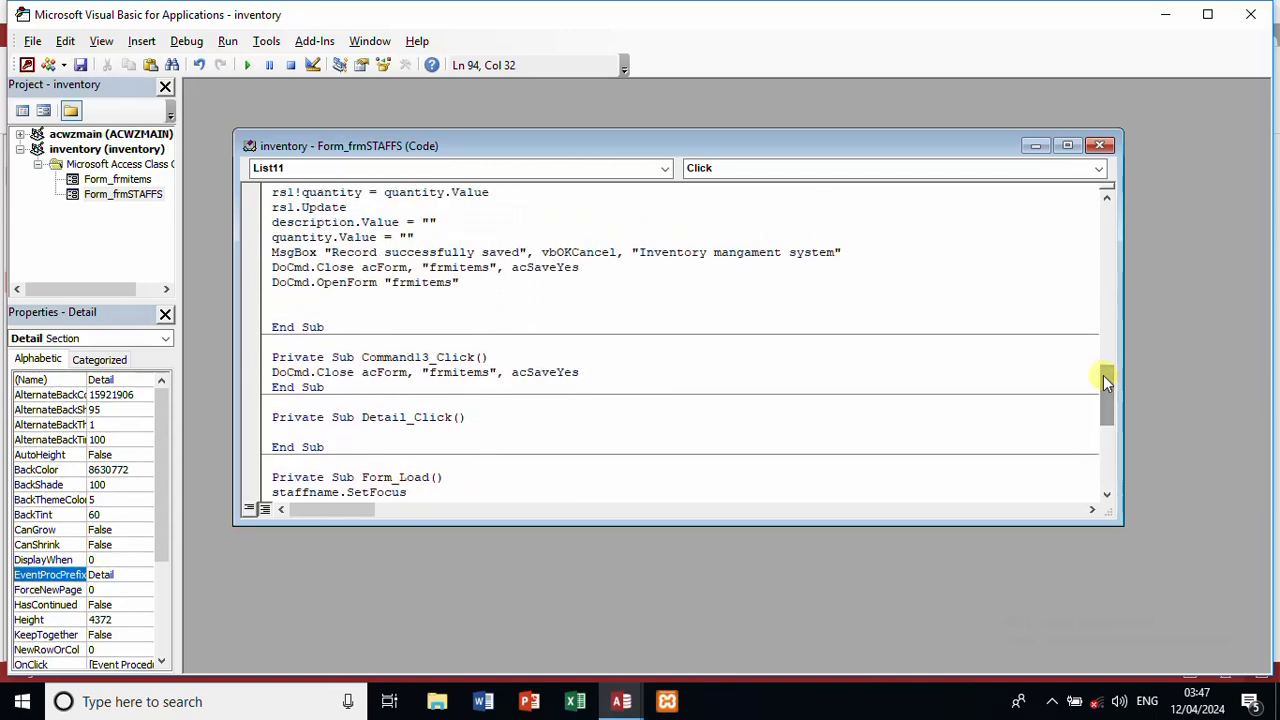
Step: Replace frmitems with frmstaffs in Command13's close line and the save routine's close and reopen lines
click(491, 372)
key(BackSpace)
key(BackSpace)
key(BackSpace)
key(BackSpace)
key(BackSpace)
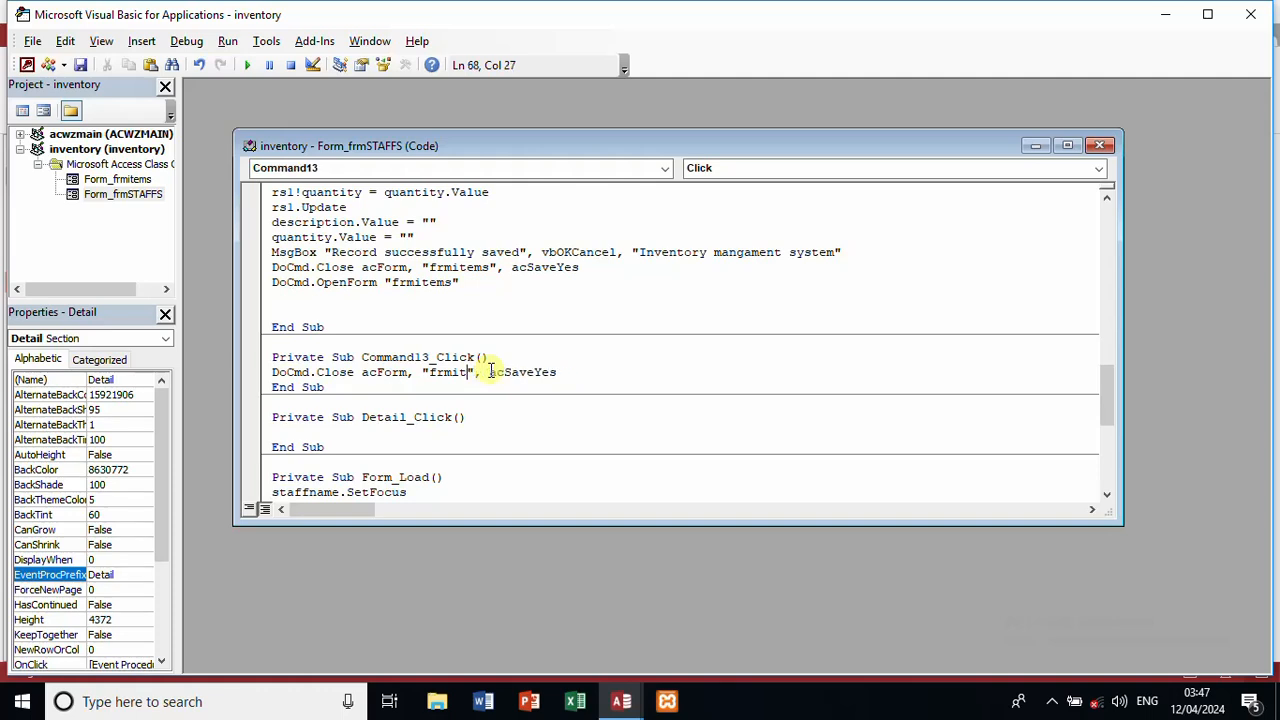
text(staffs)
double_click(440, 282)
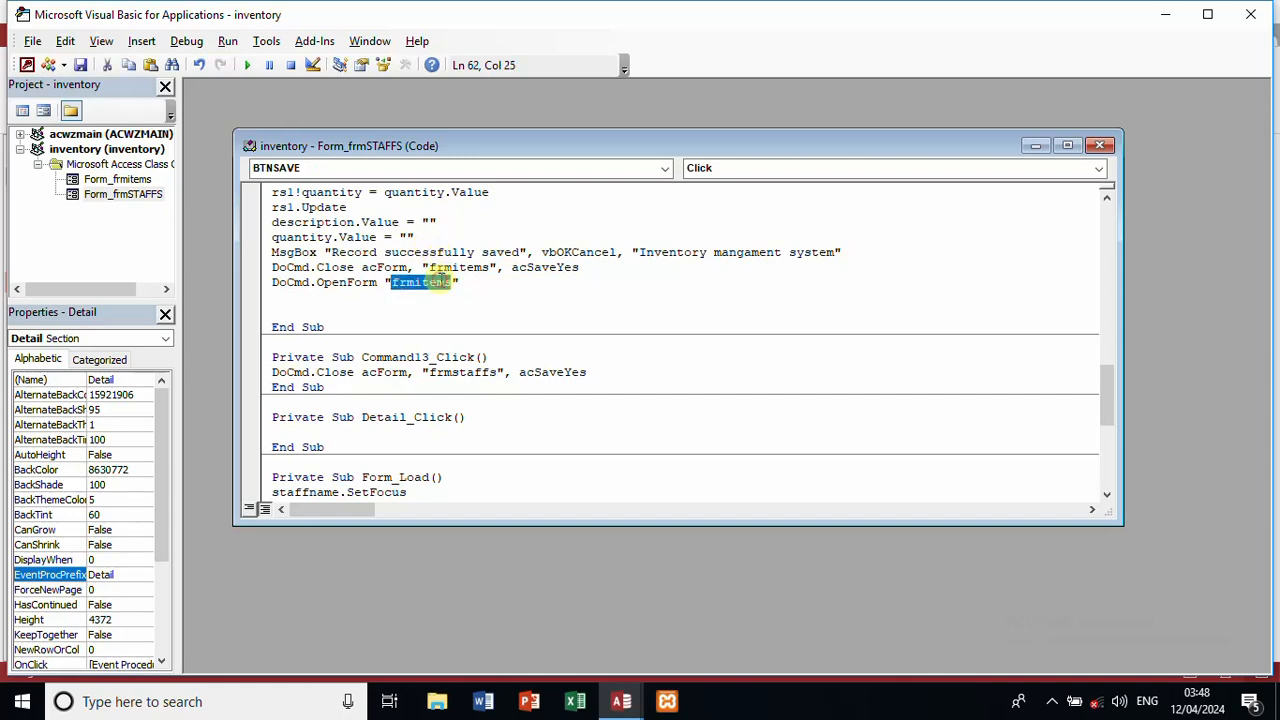
text(frmstaff)
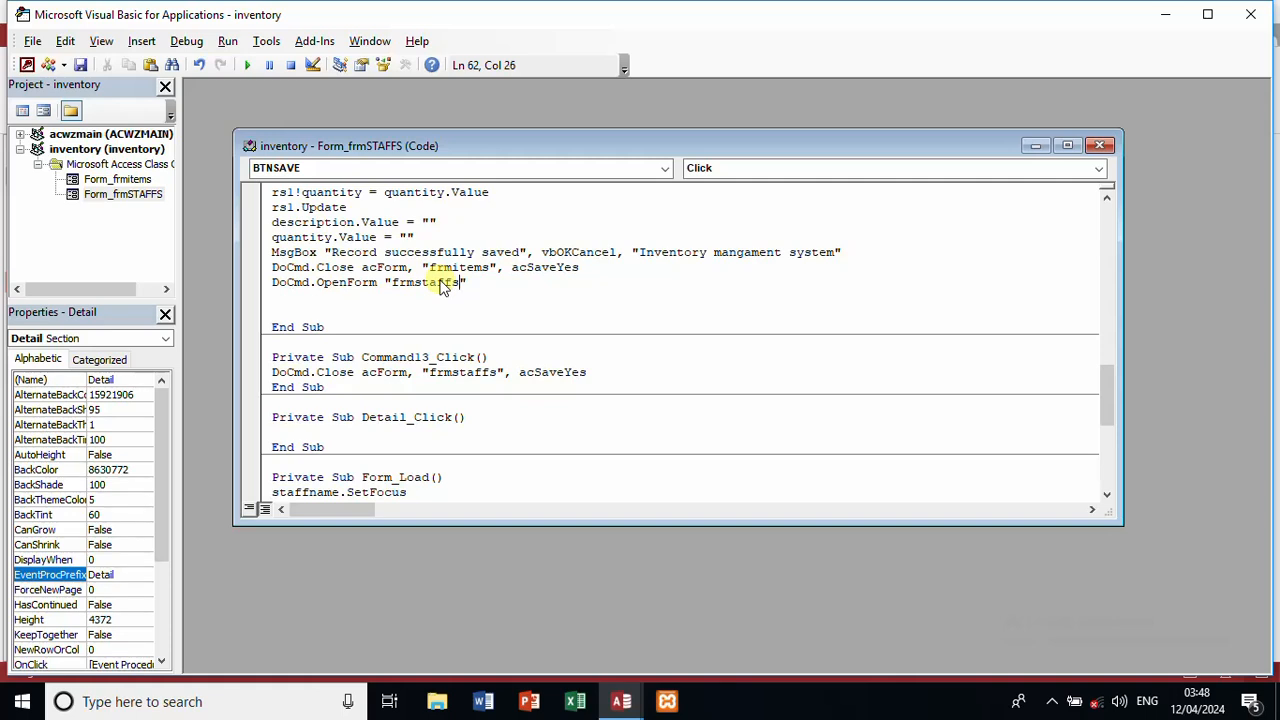
double_click(468, 262)
text(frms)
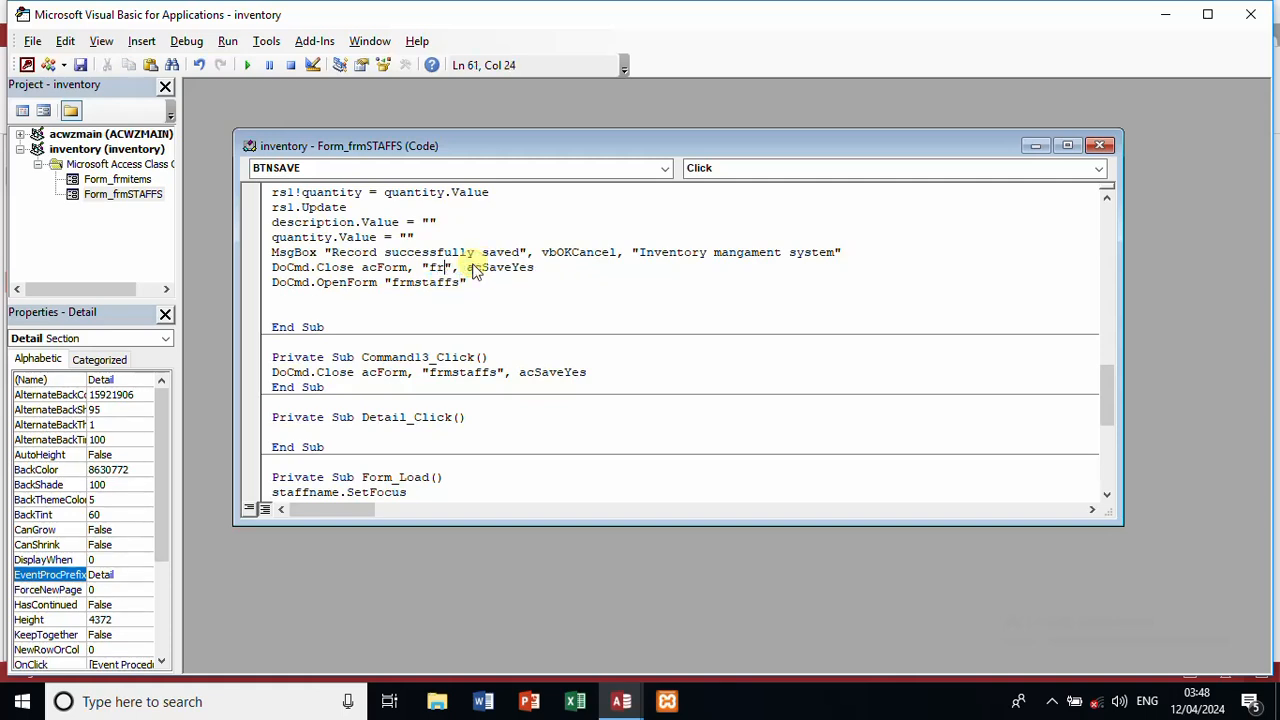
text(taffs)
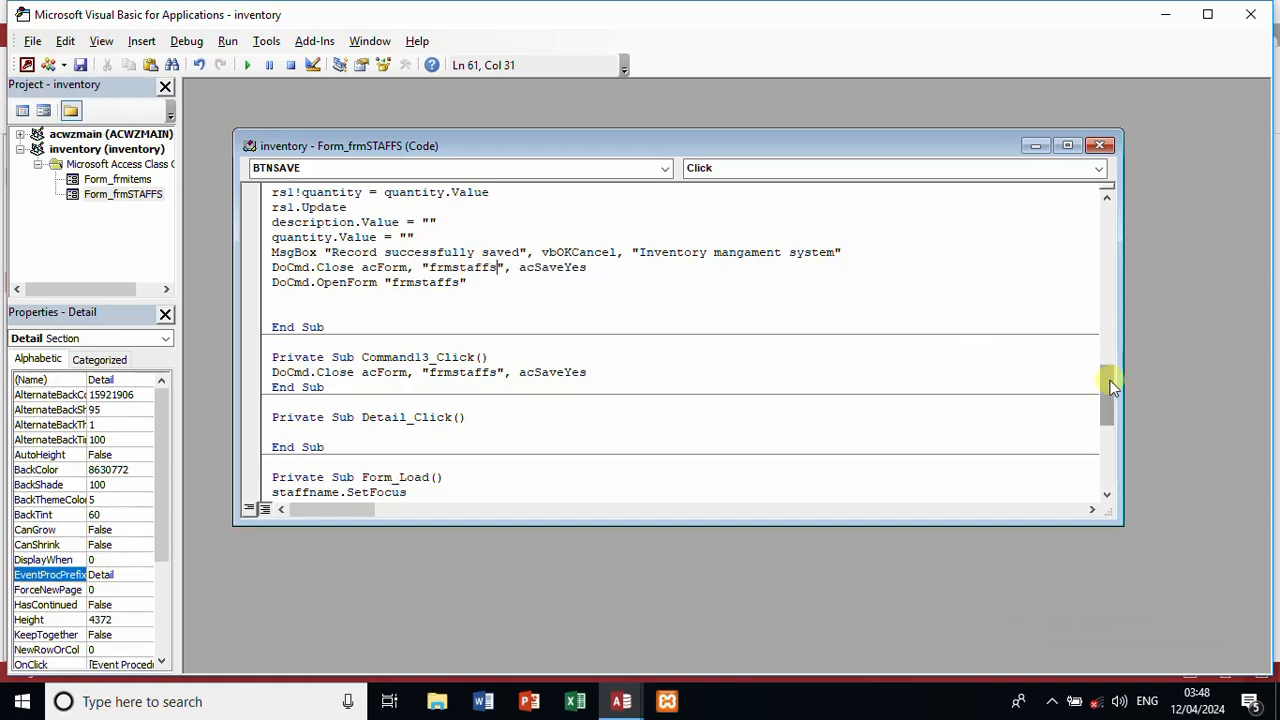
Step: In BTNSAVE_Click, open tblstaffs instead of tblitems and write to the staffid field
drag(1113, 385, 1108, 347)
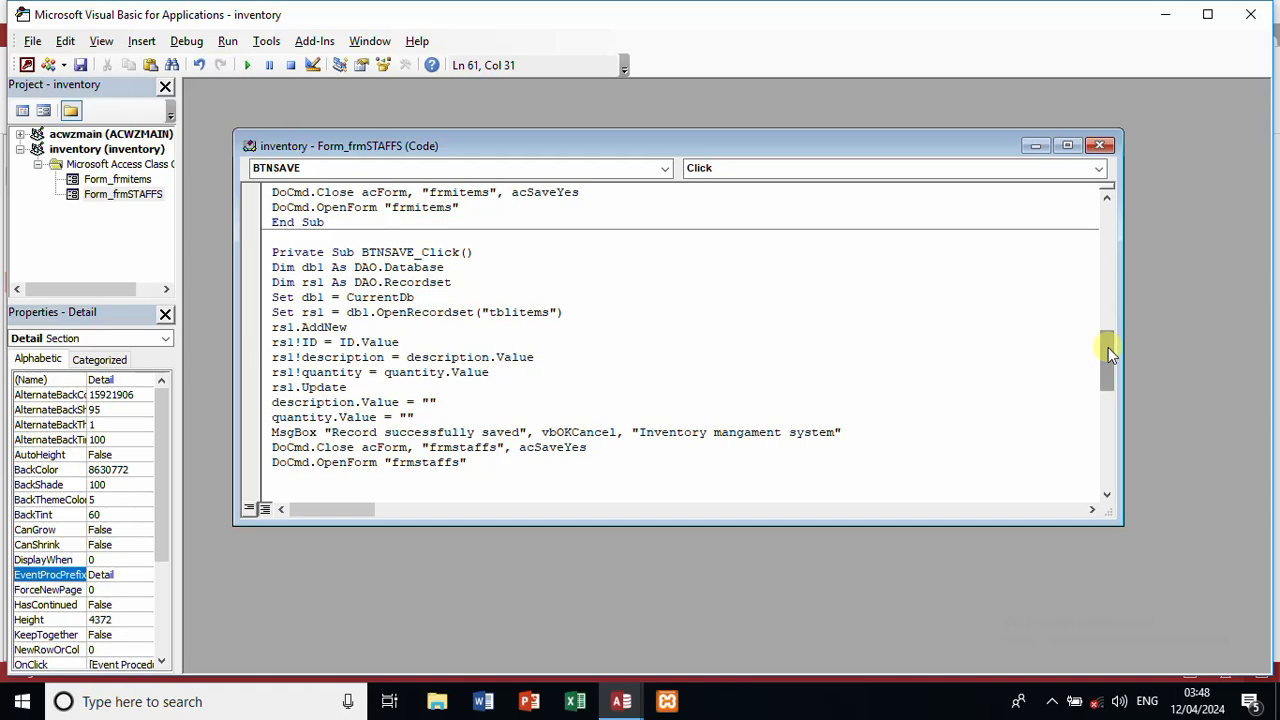
double_click(534, 310)
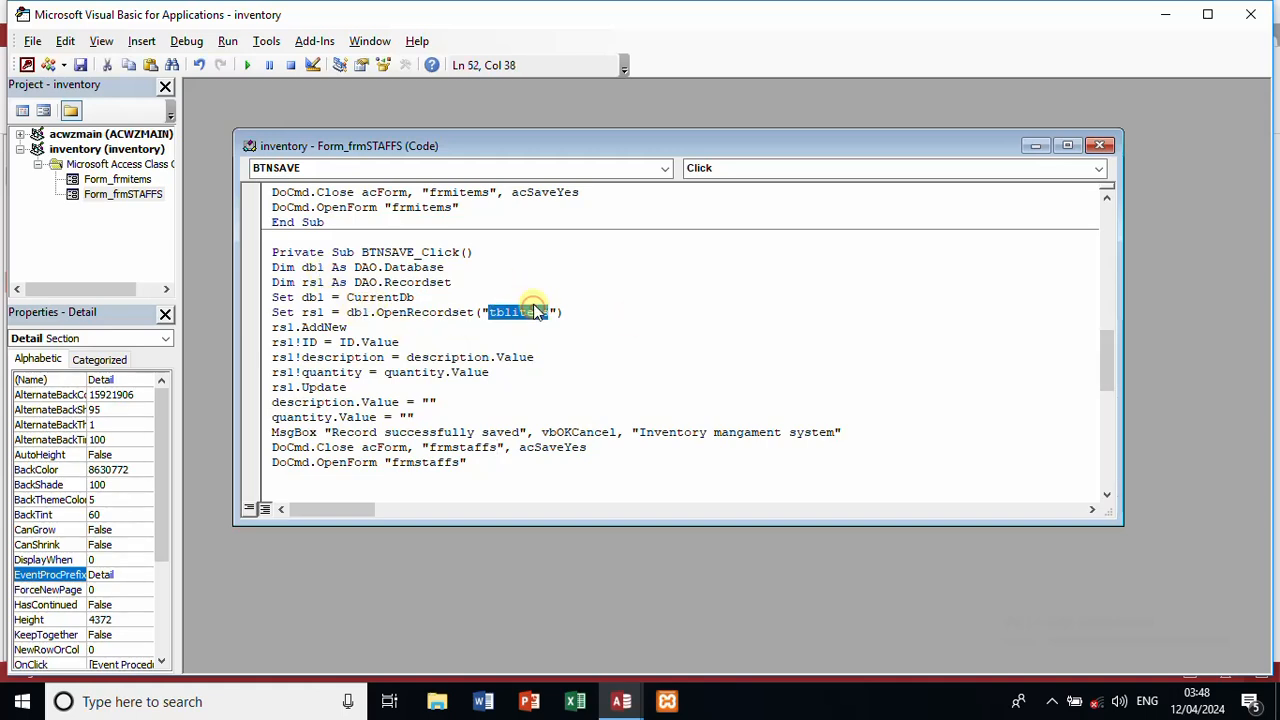
text(tb)
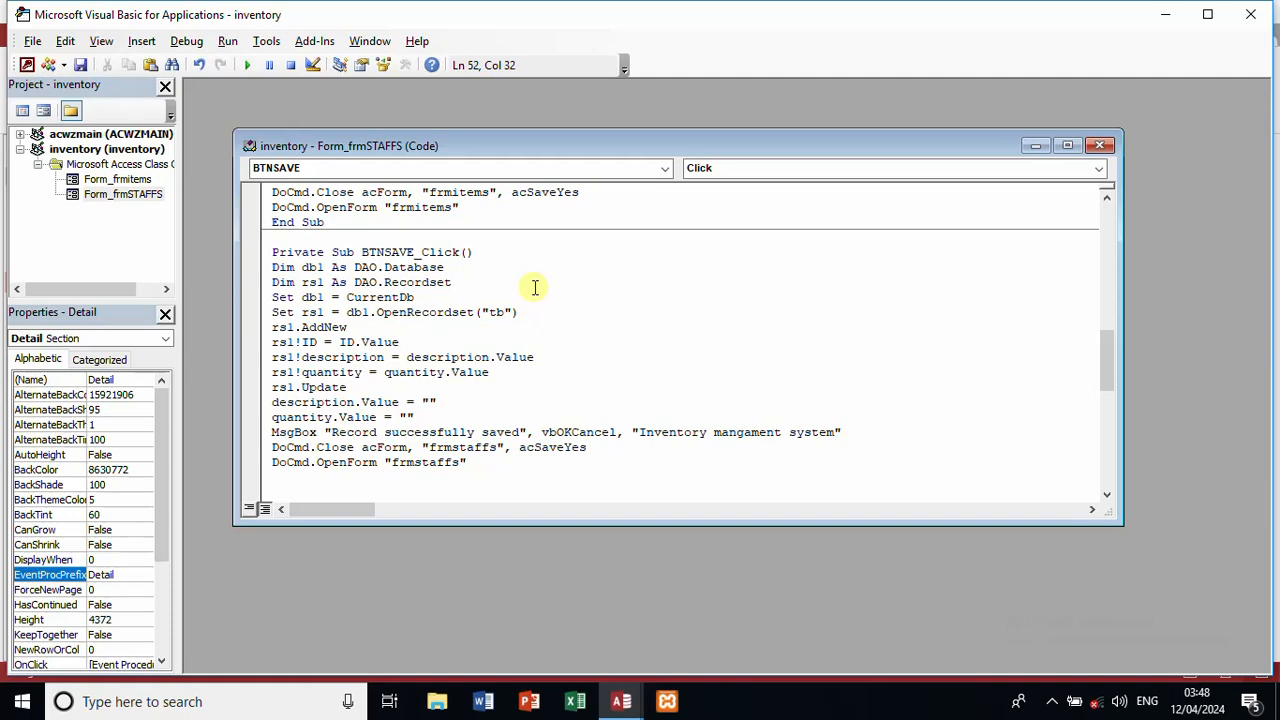
text(lstaffs)
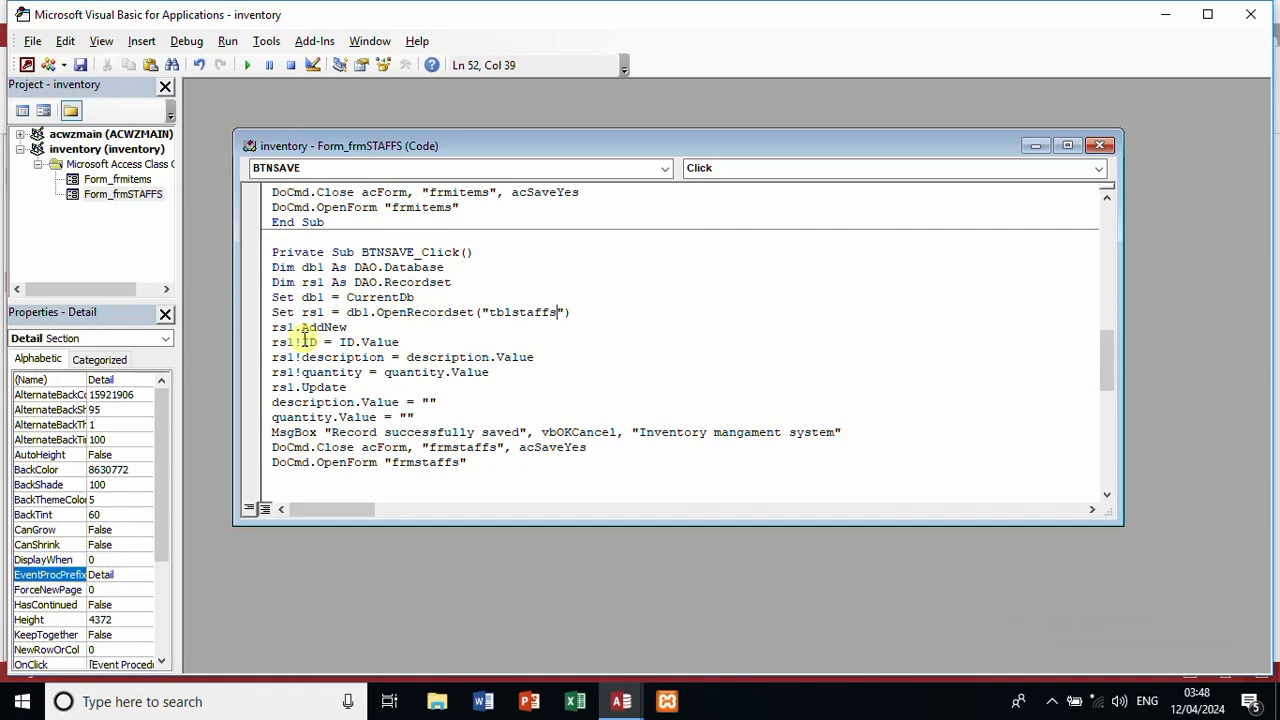
click(302, 341)
text(staff)
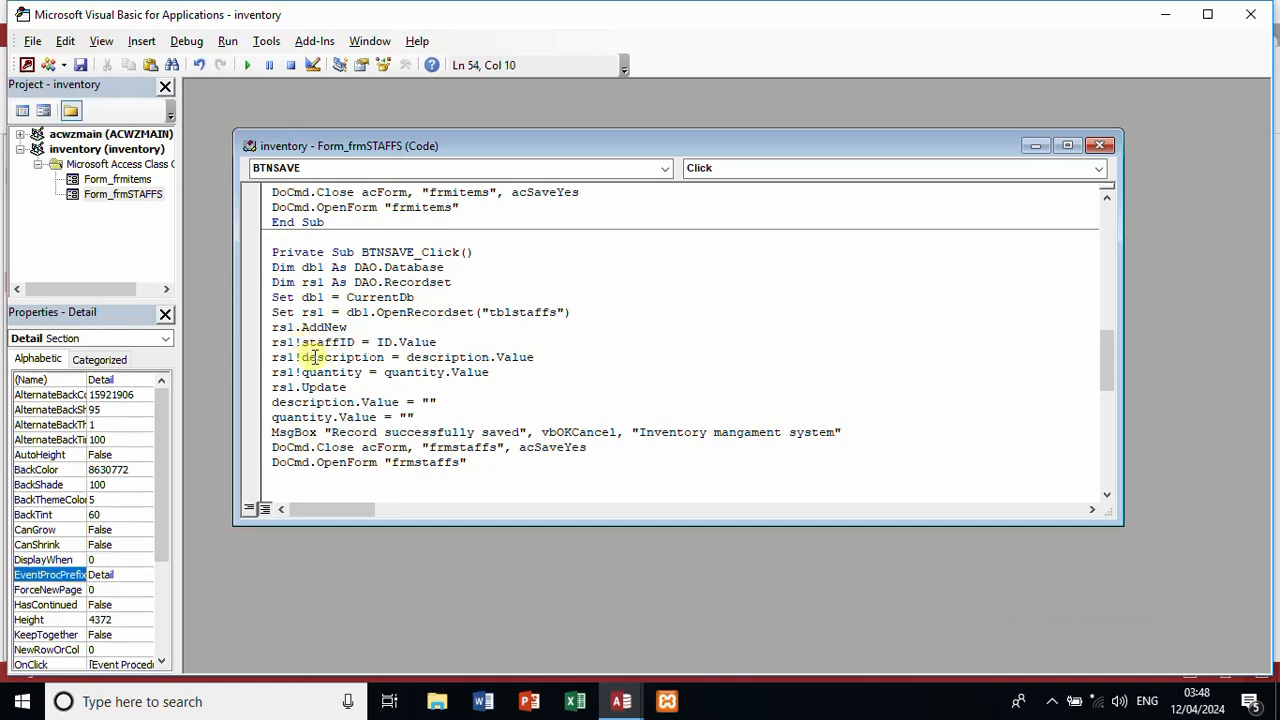
Step: Save the staffname and gender fields from their matching controls, and staffid from its control
double_click(316, 358)
text(staff)
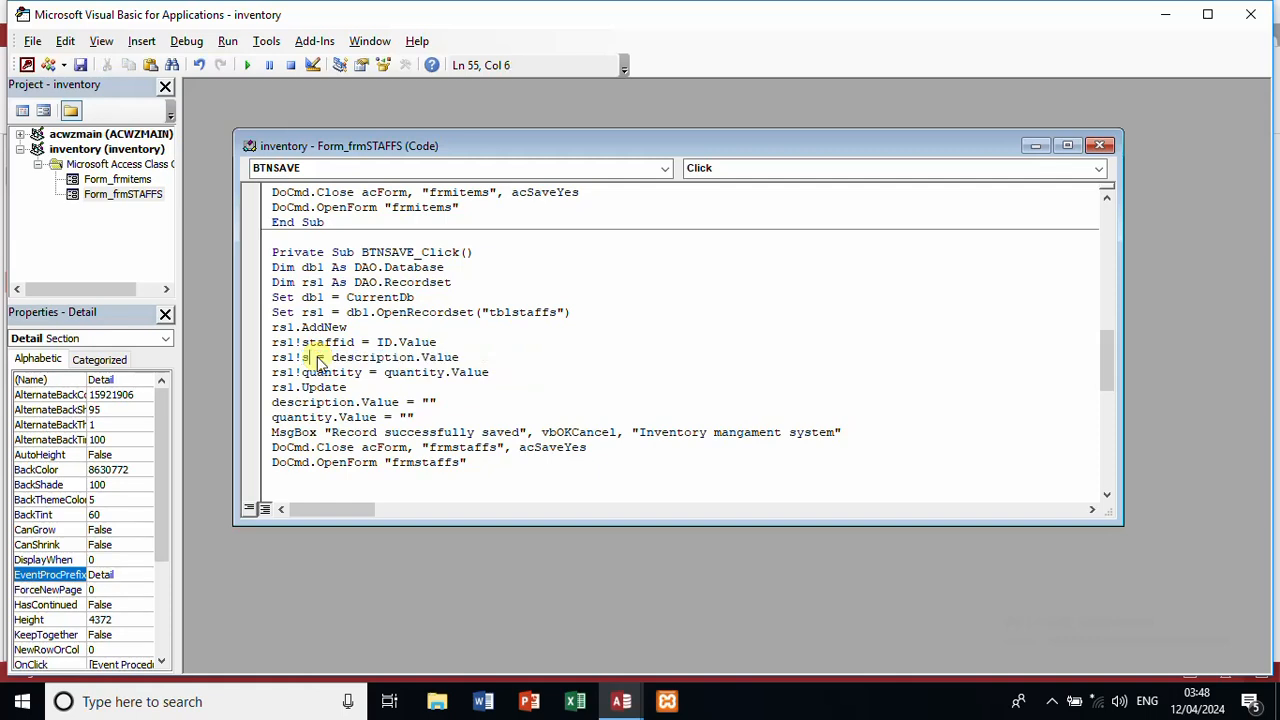
text(name)
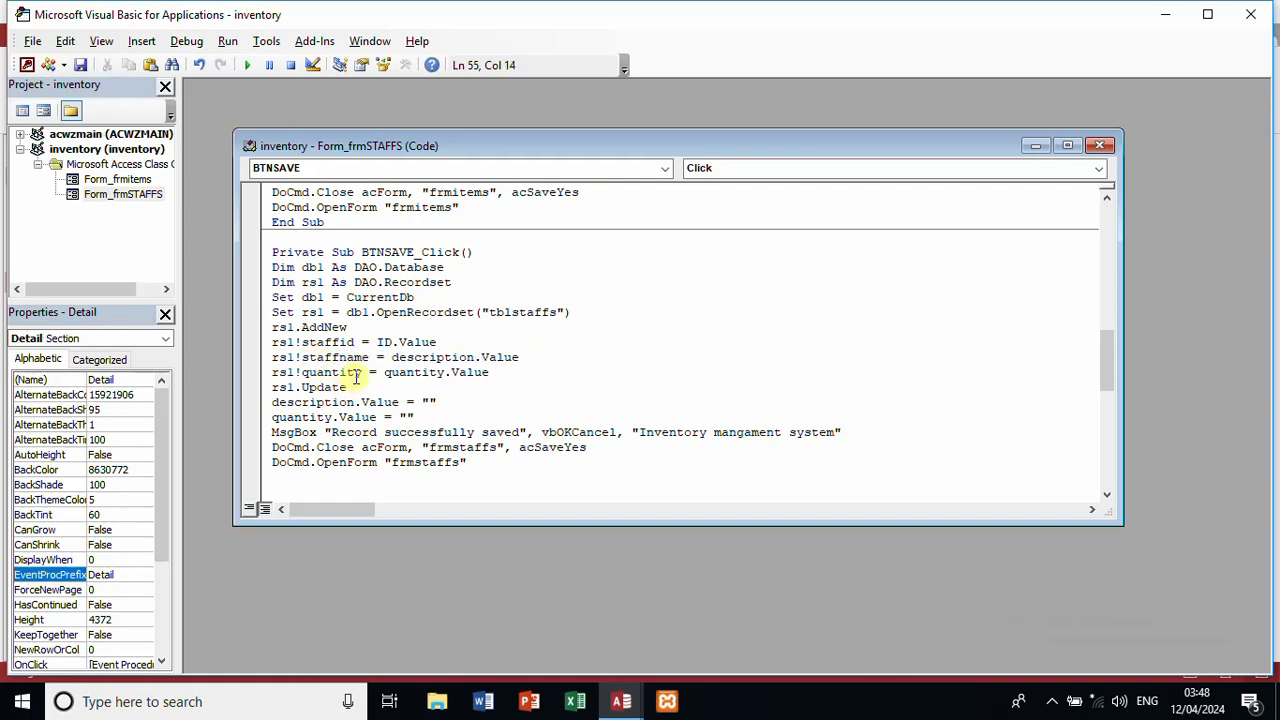
double_click(356, 374)
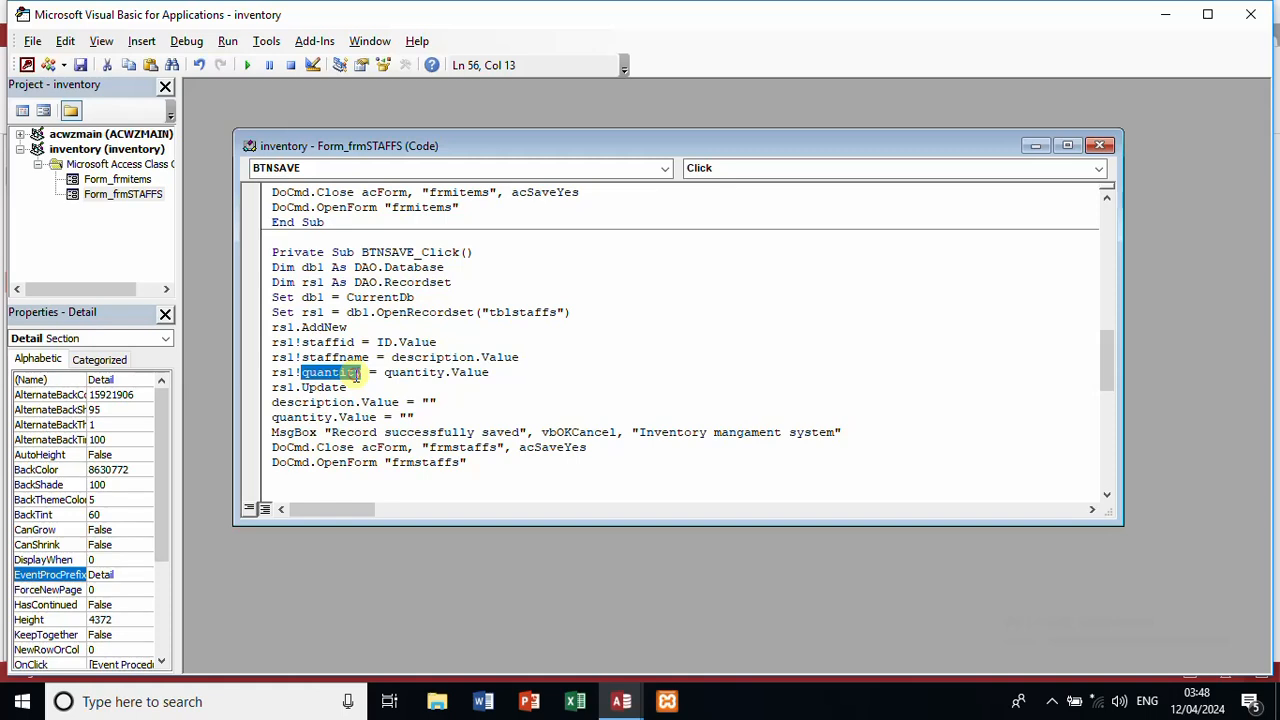
text(gender)
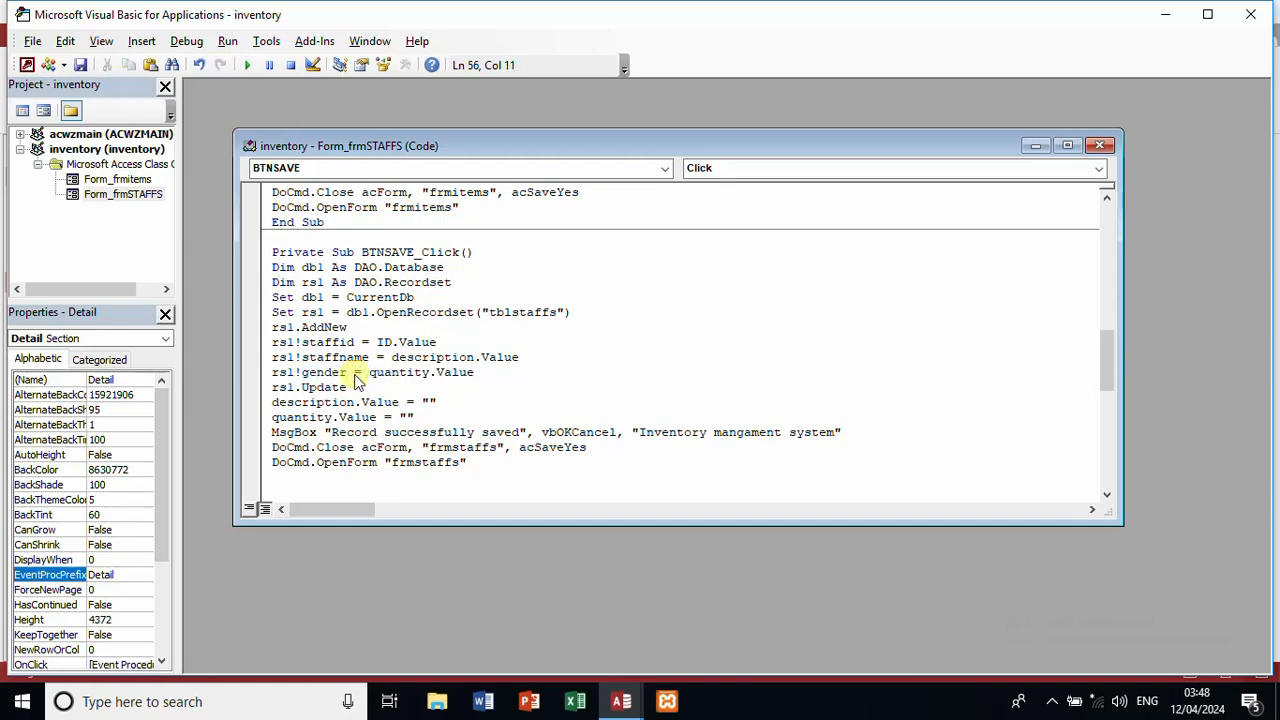
double_click(400, 371)
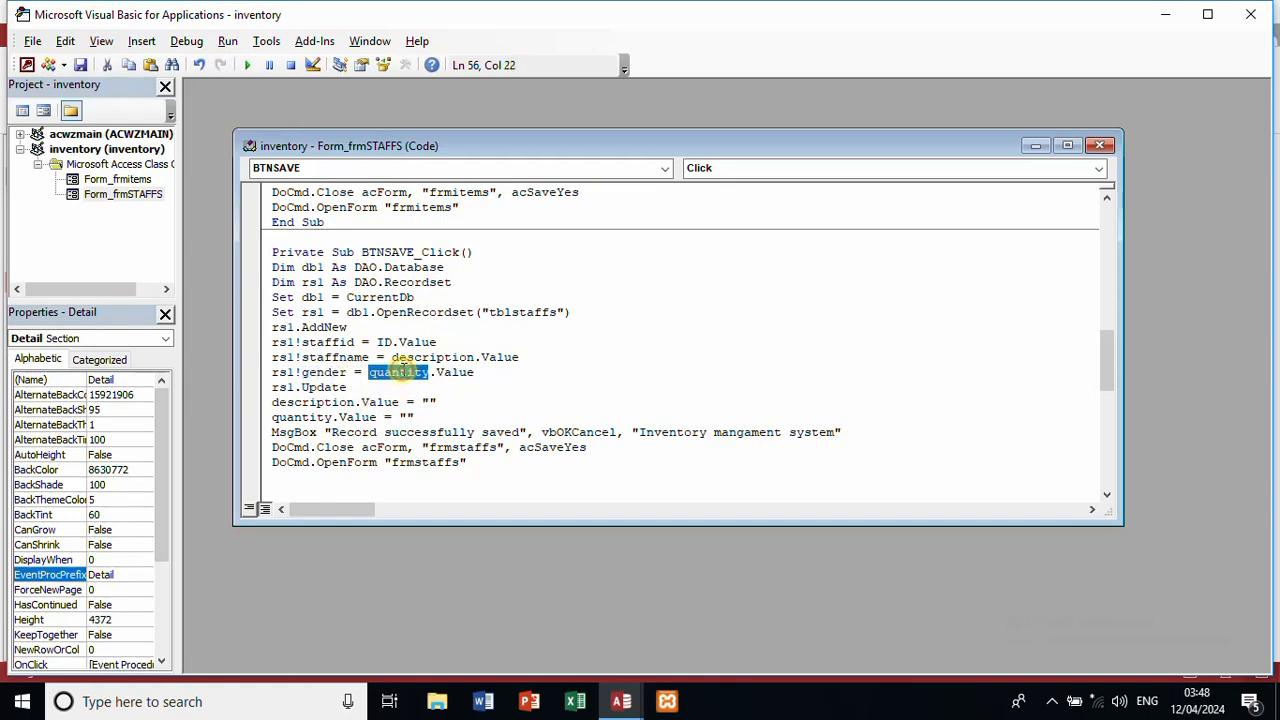
text(gender)
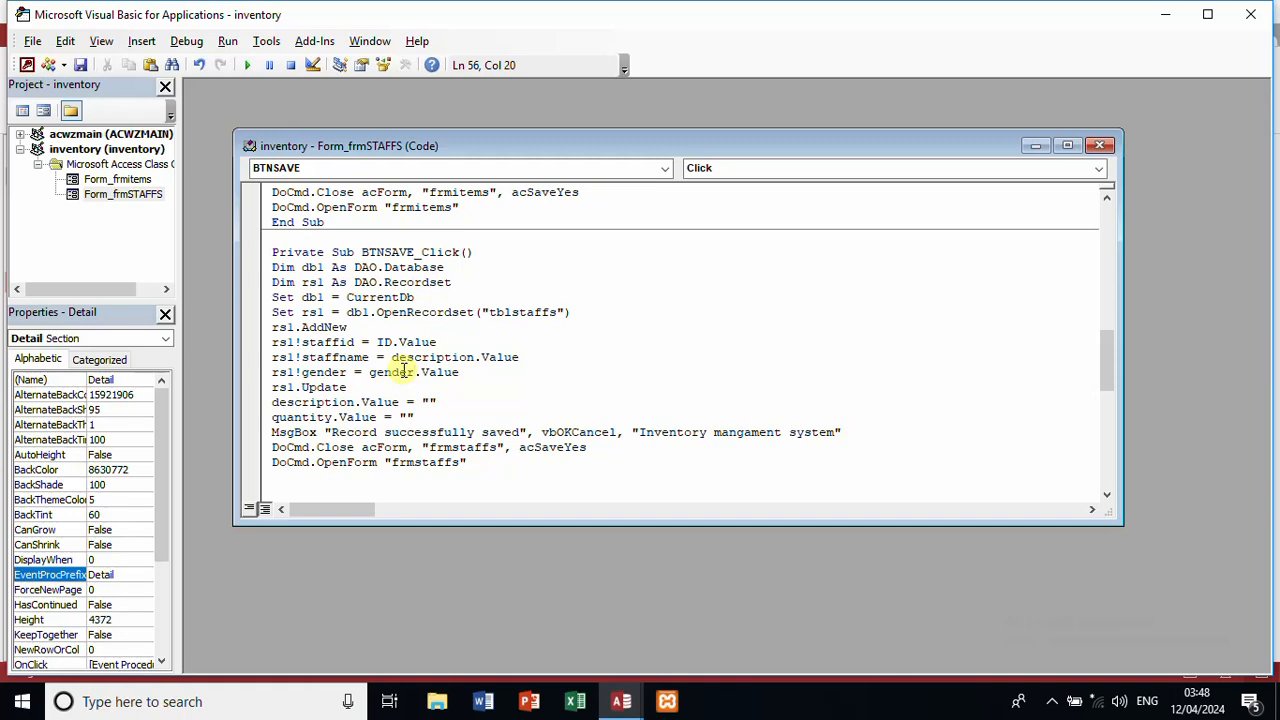
double_click(452, 357)
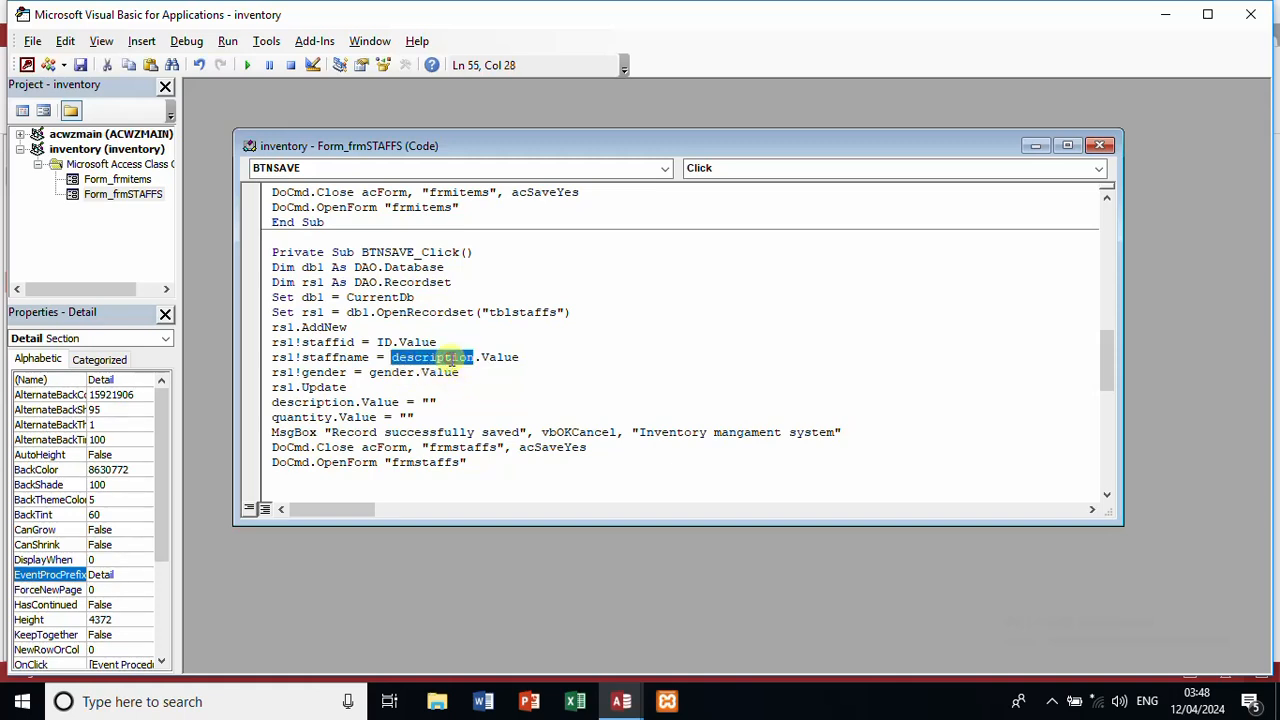
text(staff)
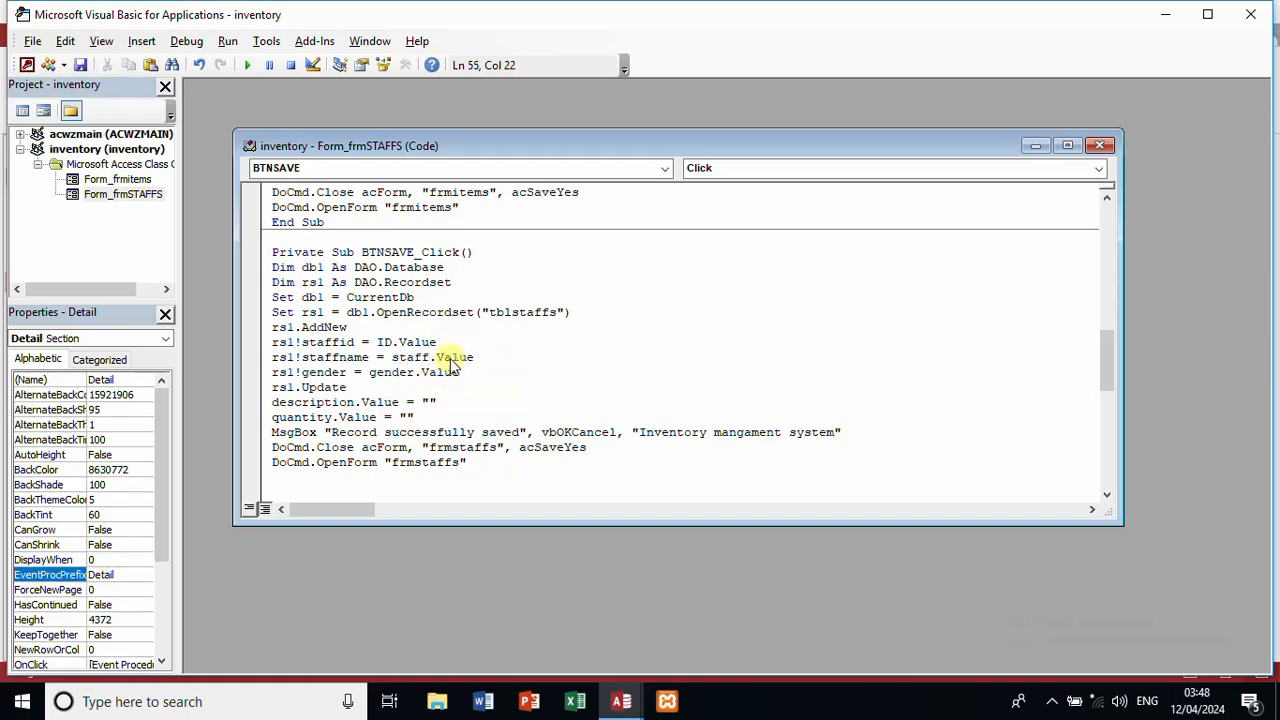
text(name)
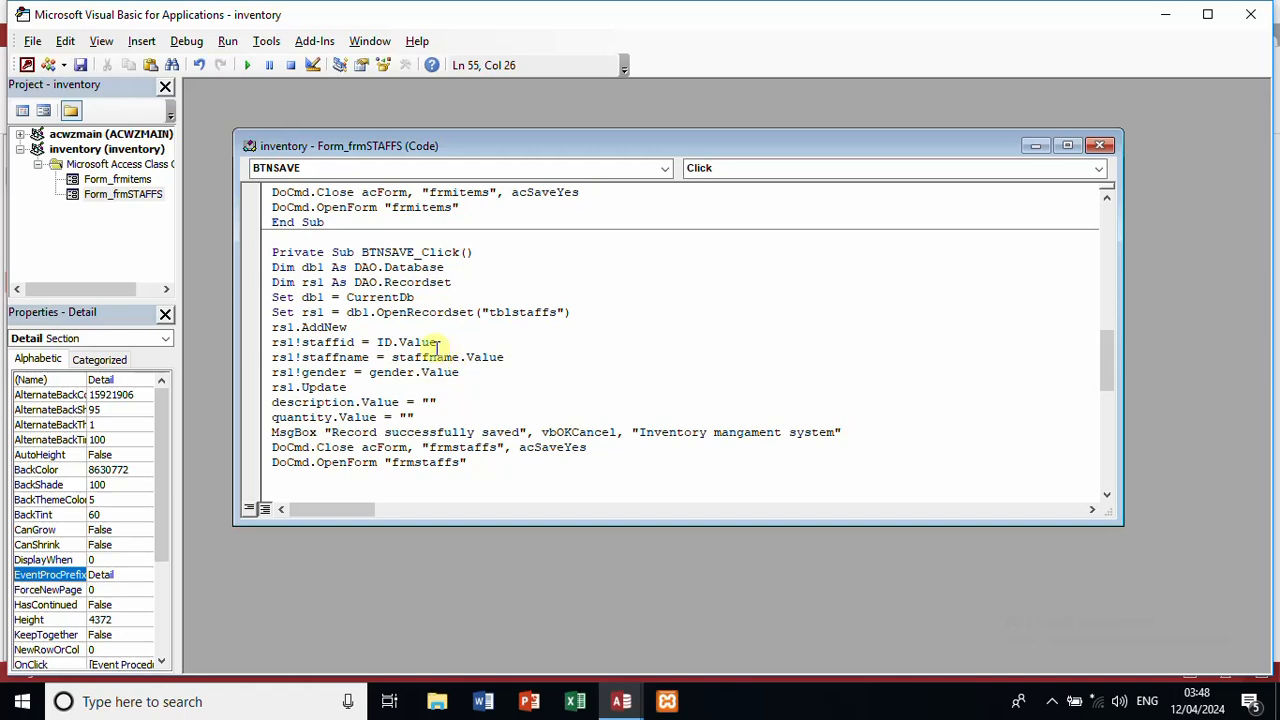
click(379, 342)
text(staff)
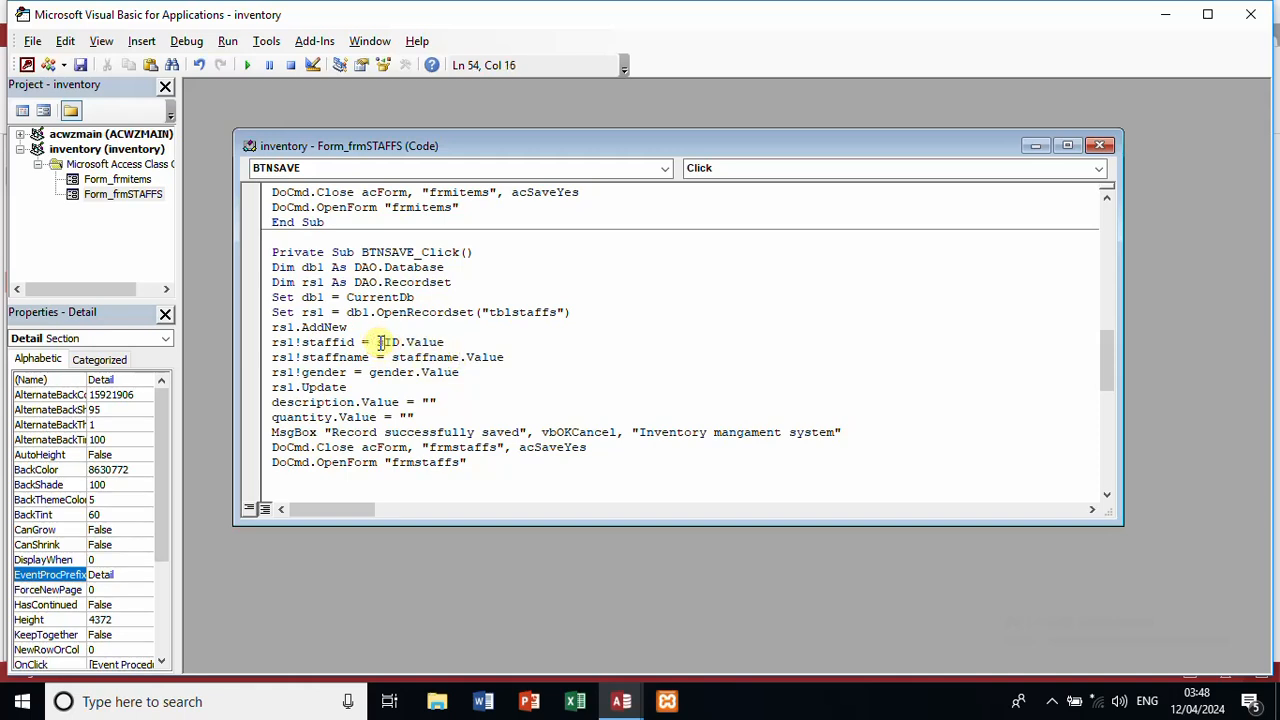
click(462, 371)
Step: Add rsl!contact = contact.Value and reset staffname, gender and contact after saving
key(Return)
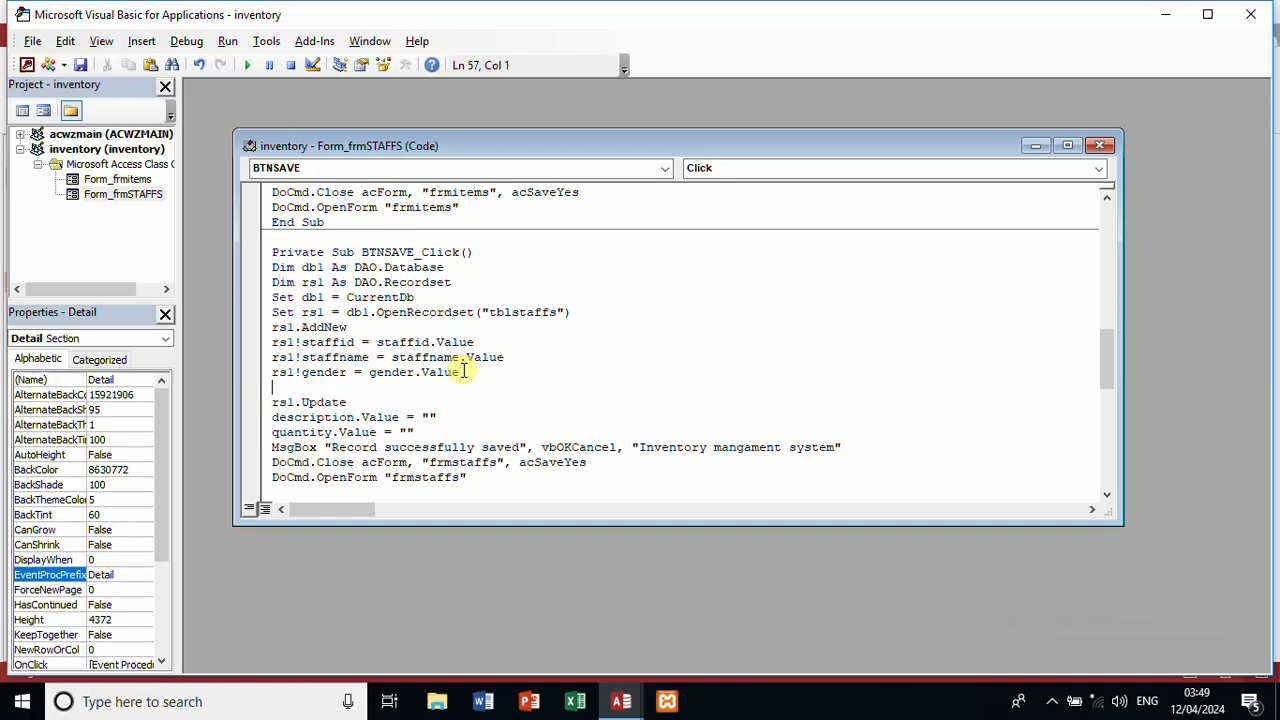
text(rsl!contact=con)
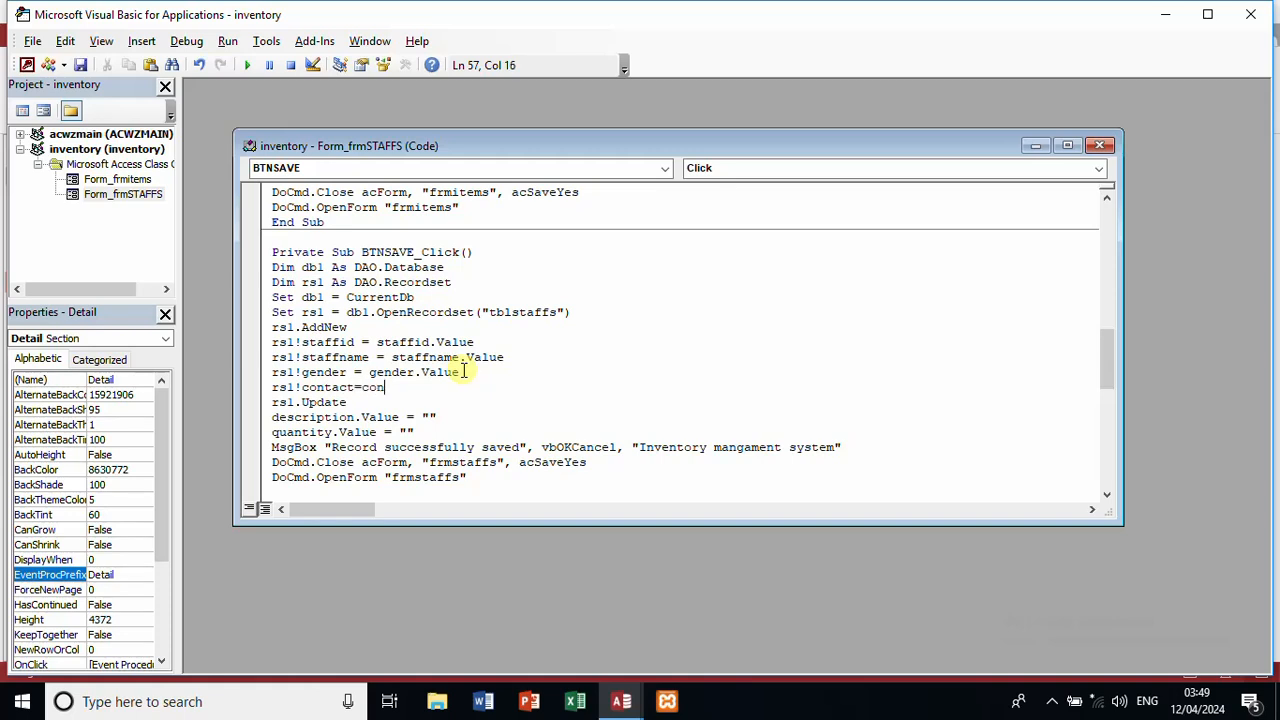
text(tact.)
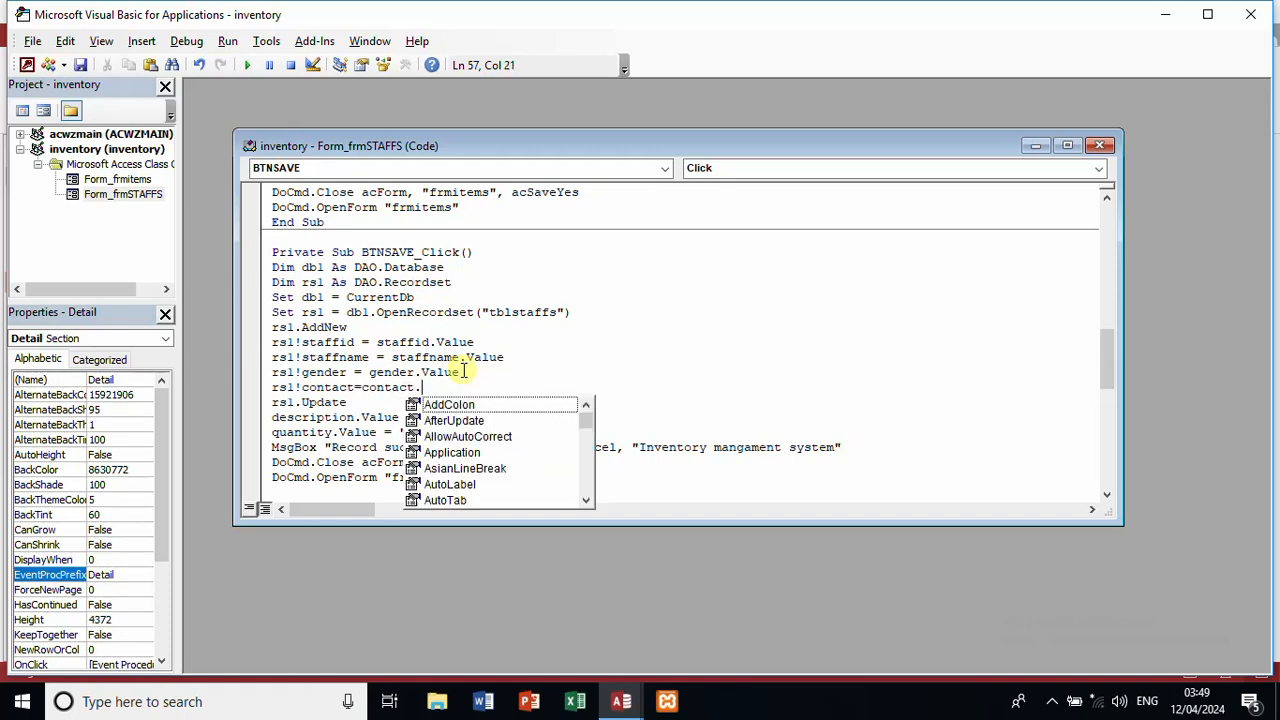
text(val)
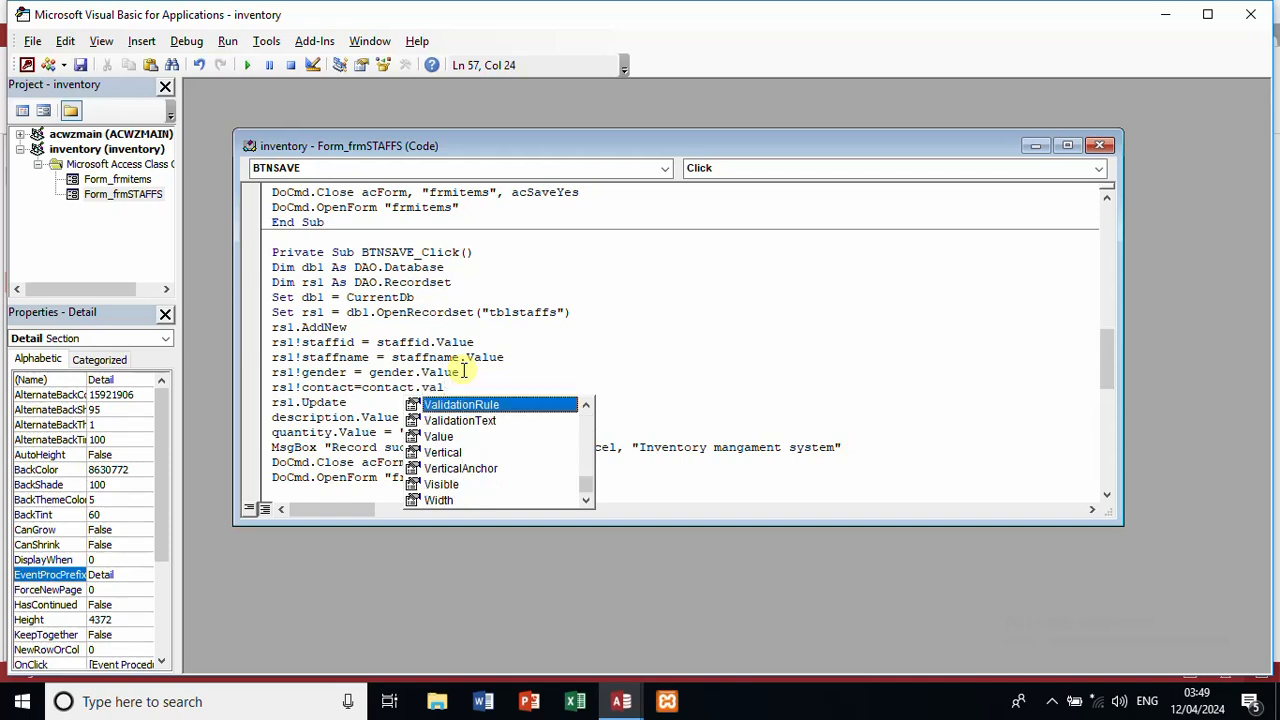
text(ue)
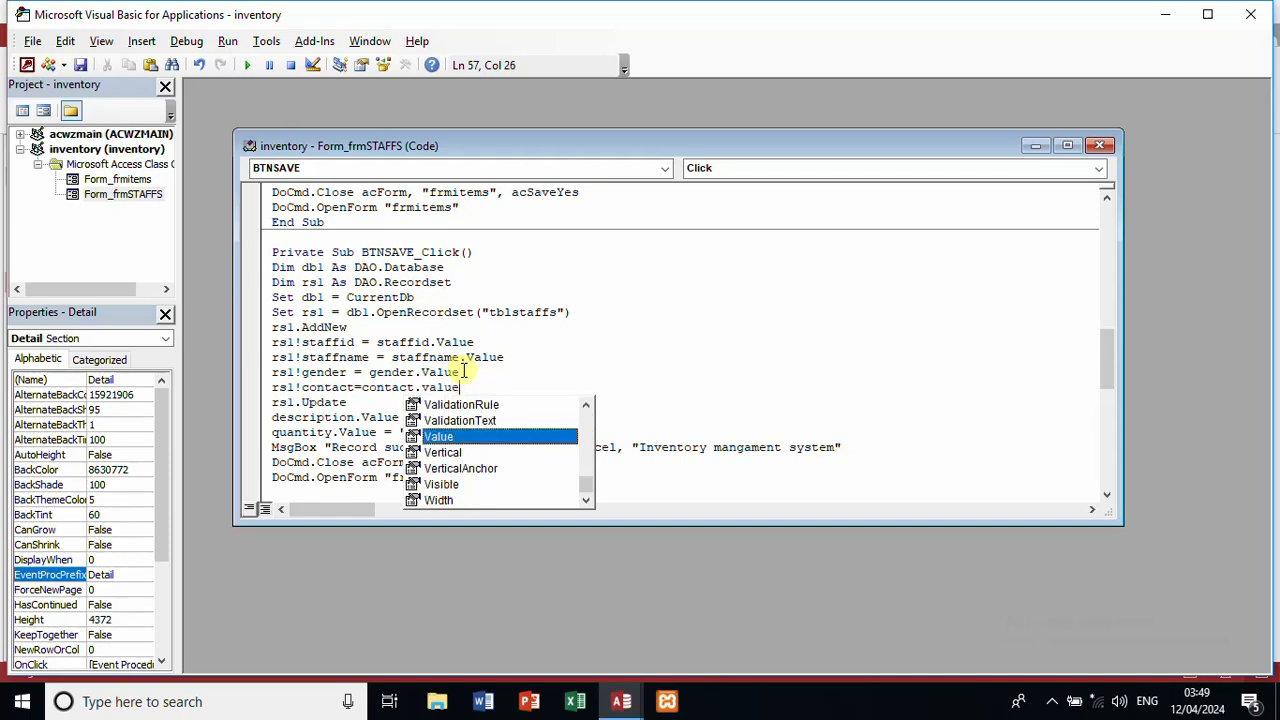
double_click(336, 415)
text(staf)
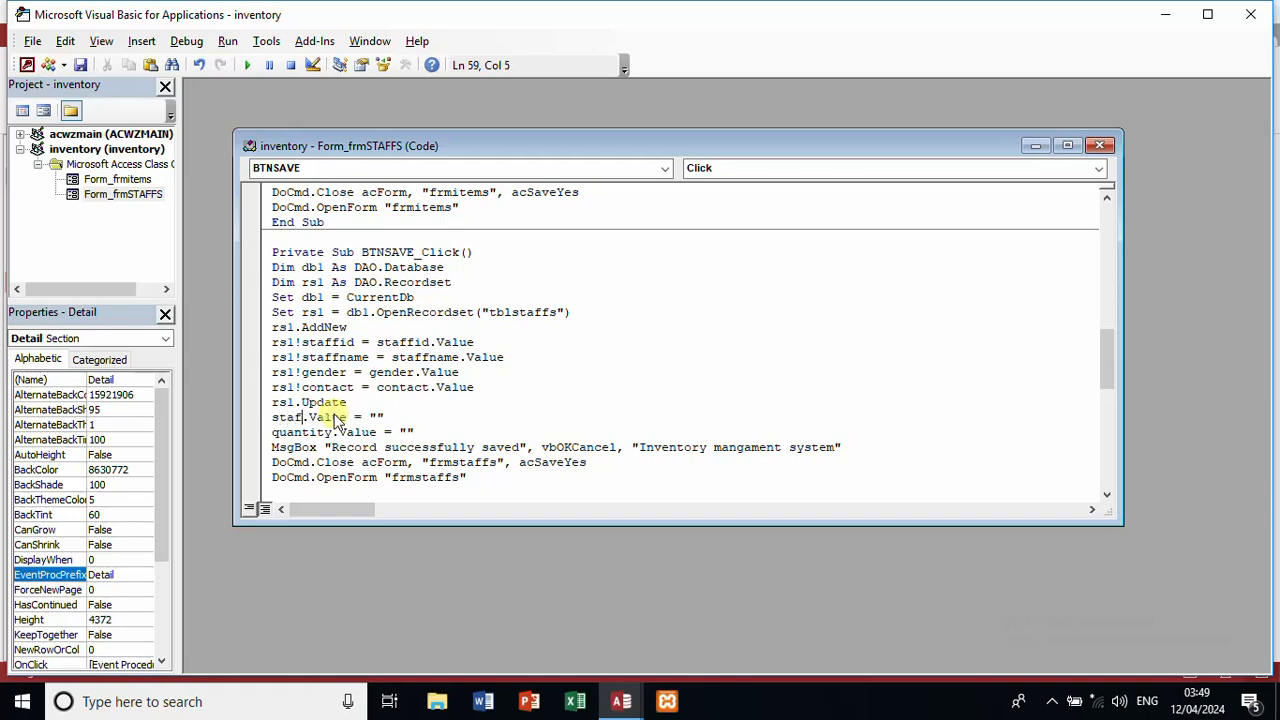
text(fname)
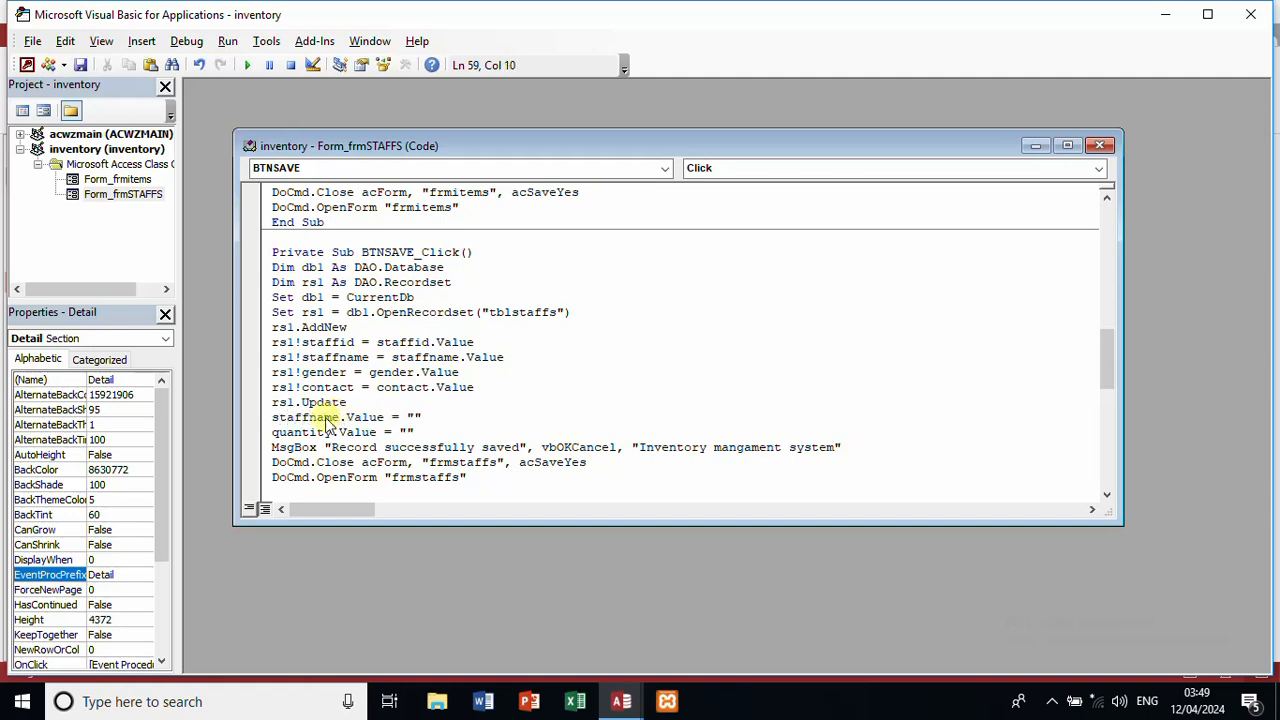
double_click(294, 431)
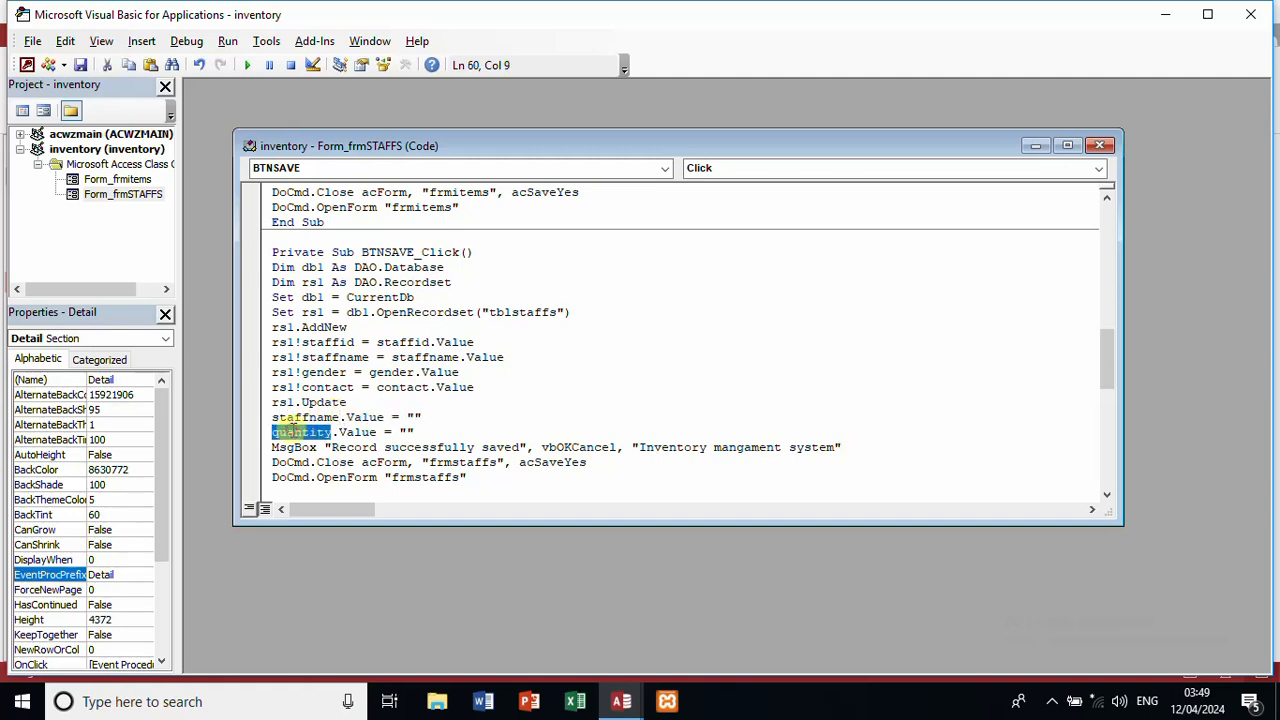
text(gender)
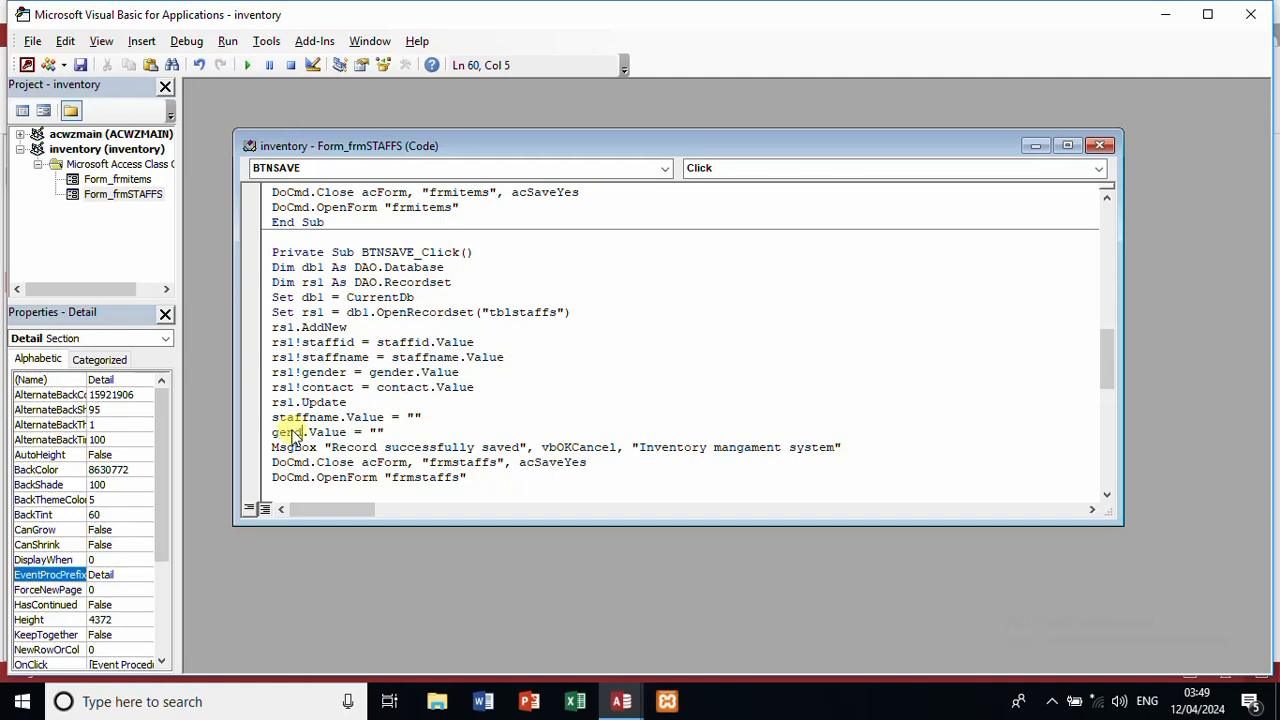
click(404, 432)
key(Return)
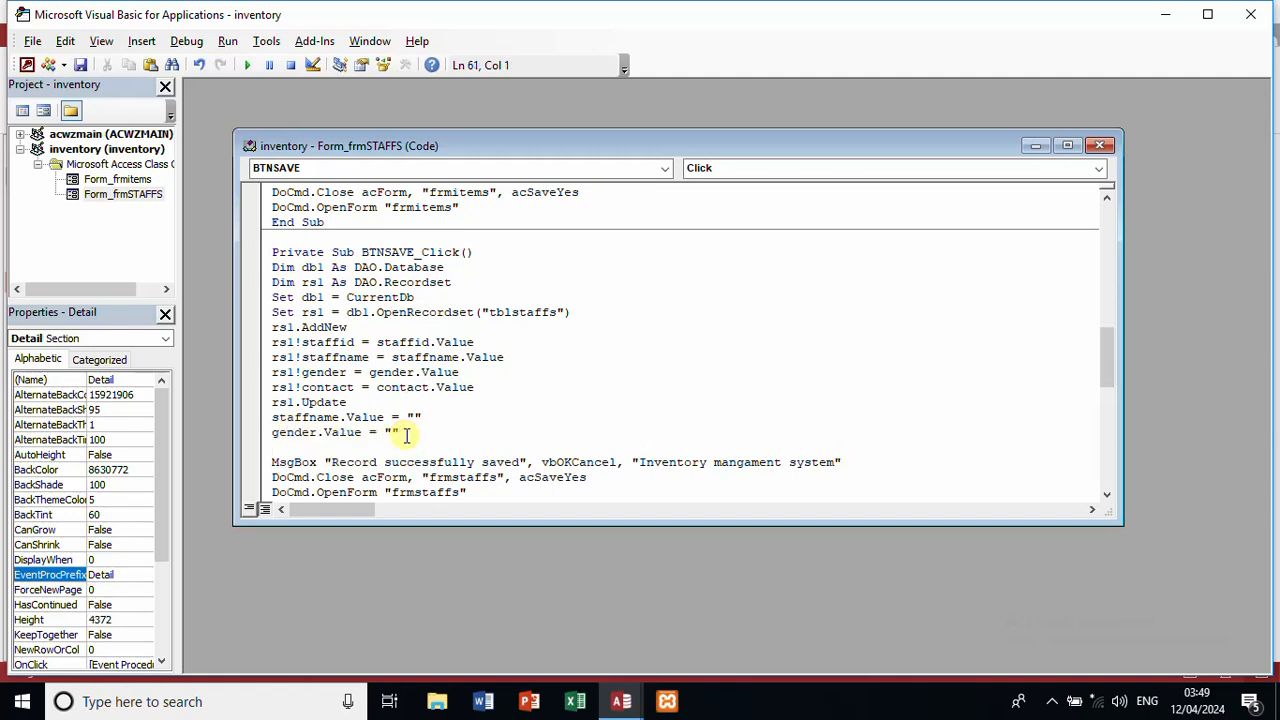
text(contact.va)
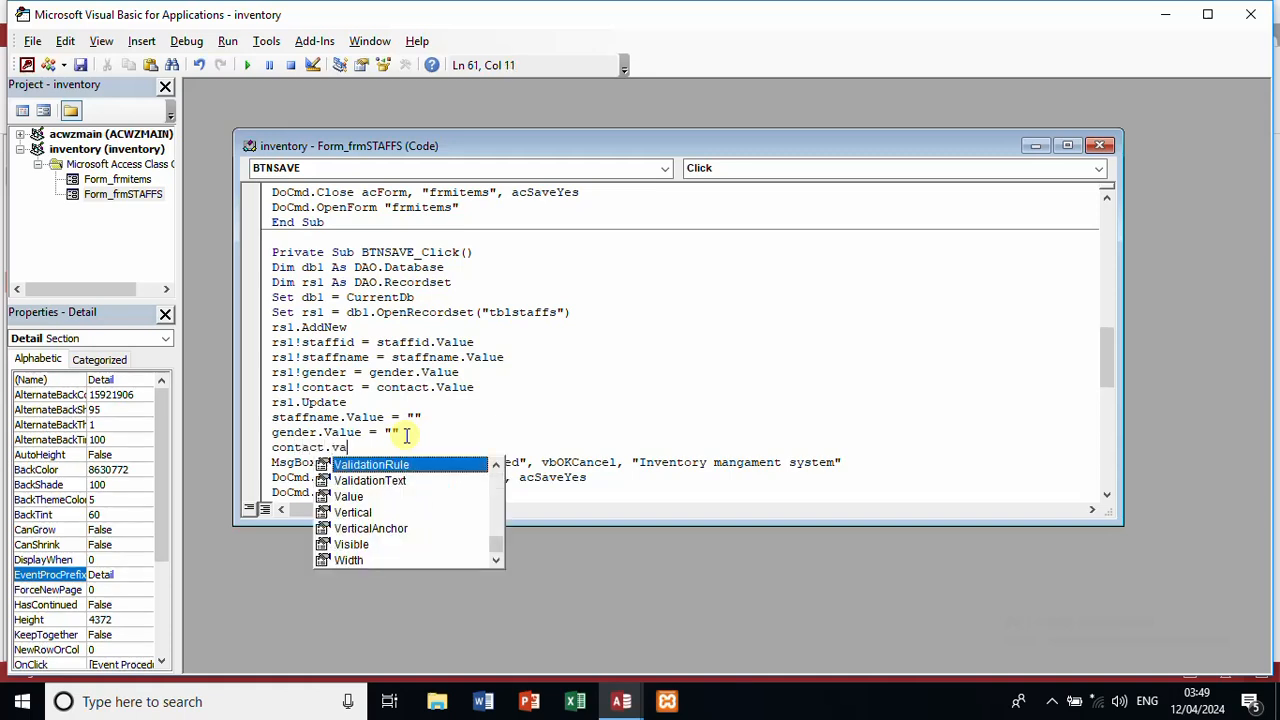
text(lue)
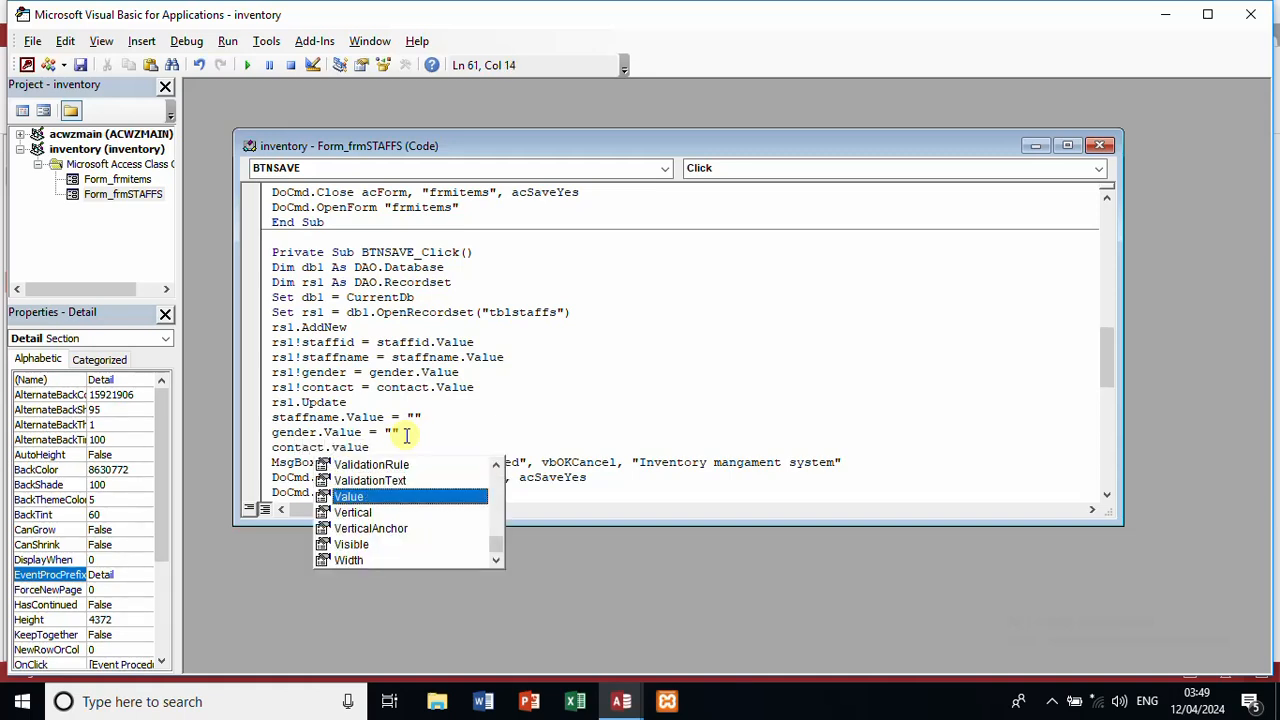
text(=@@)
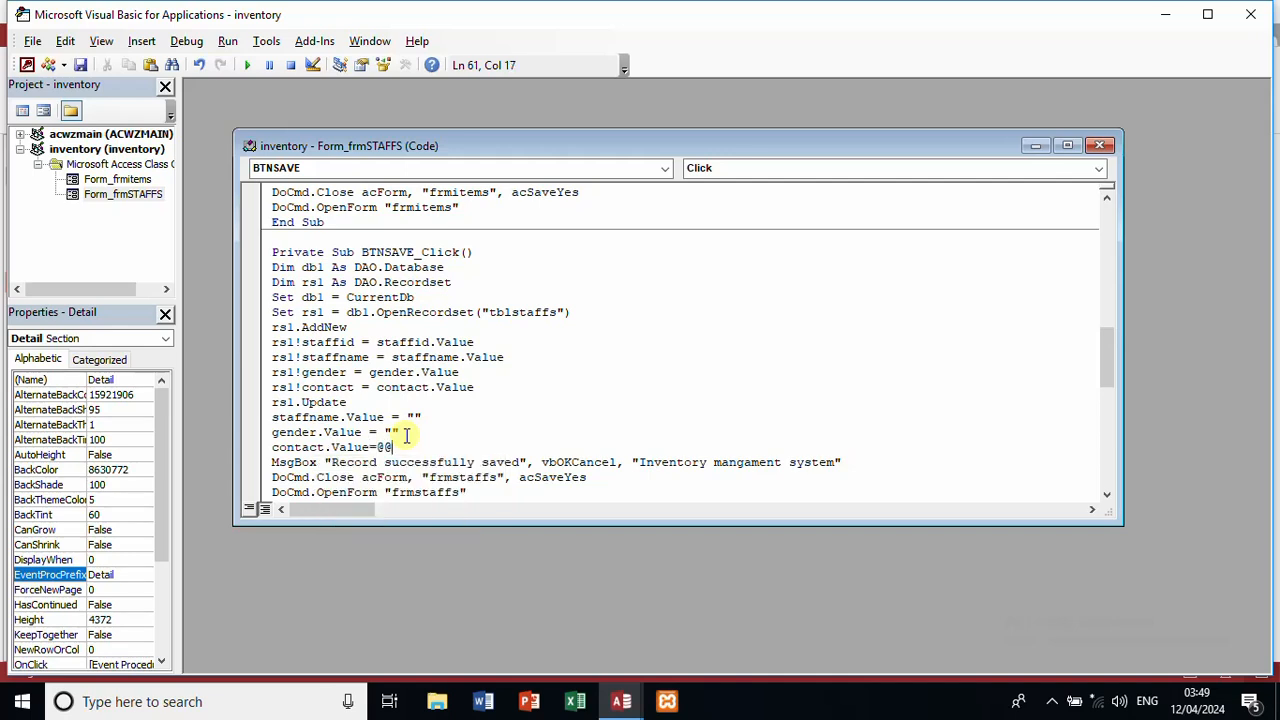
key(BackSpace)
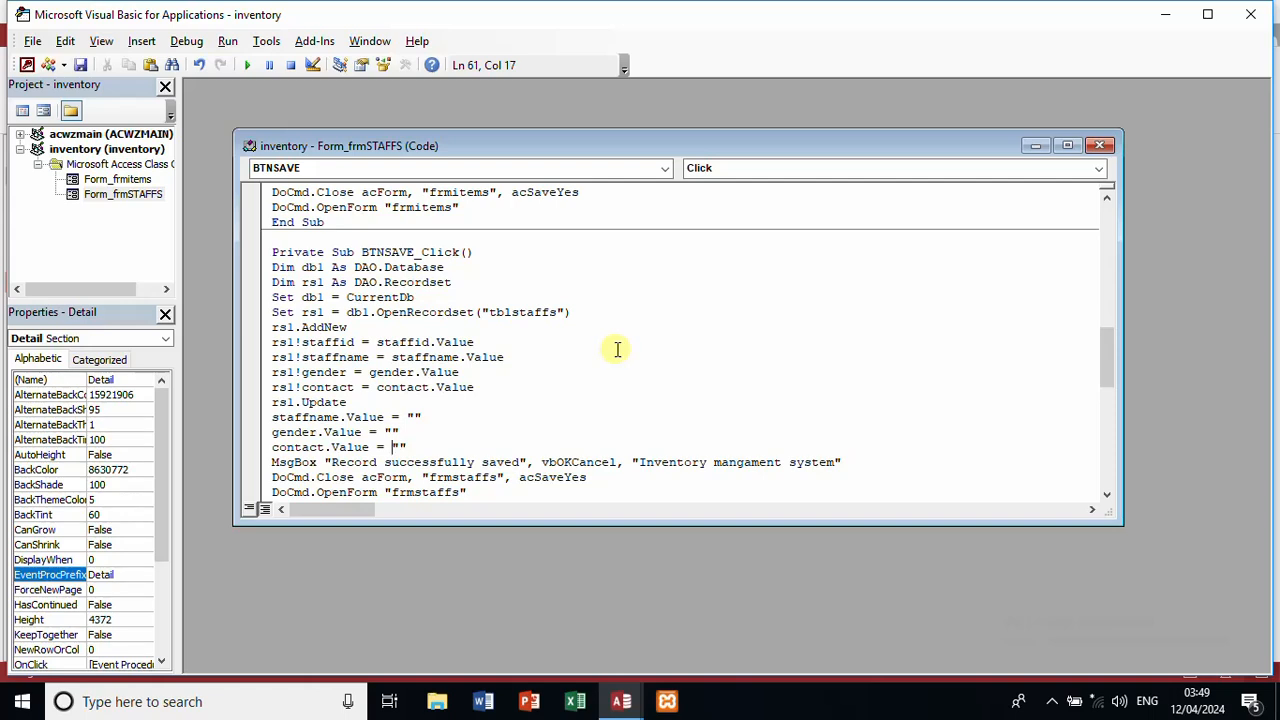
Step: Point BTNEDIT's reopen and close form lines at frmstaffs instead of frmitems
click(416, 207)
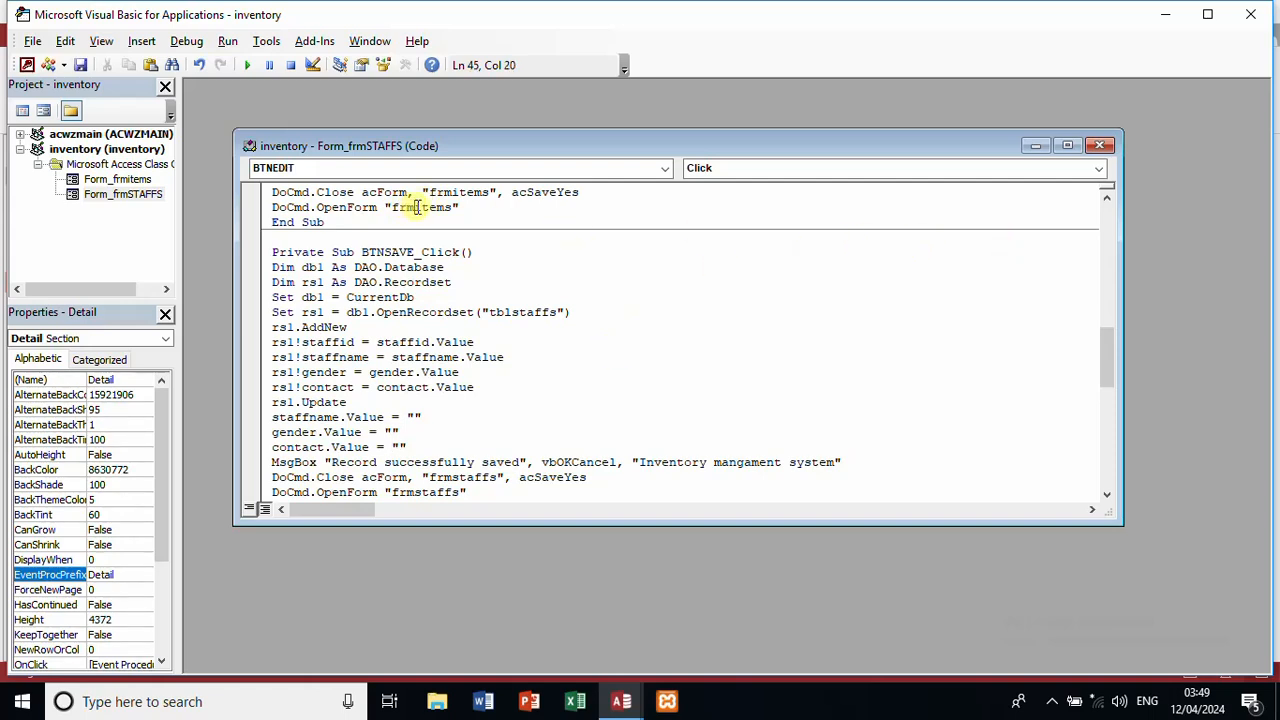
double_click(421, 207)
text(frm)
key(BackSpace)
text(mstaffs)
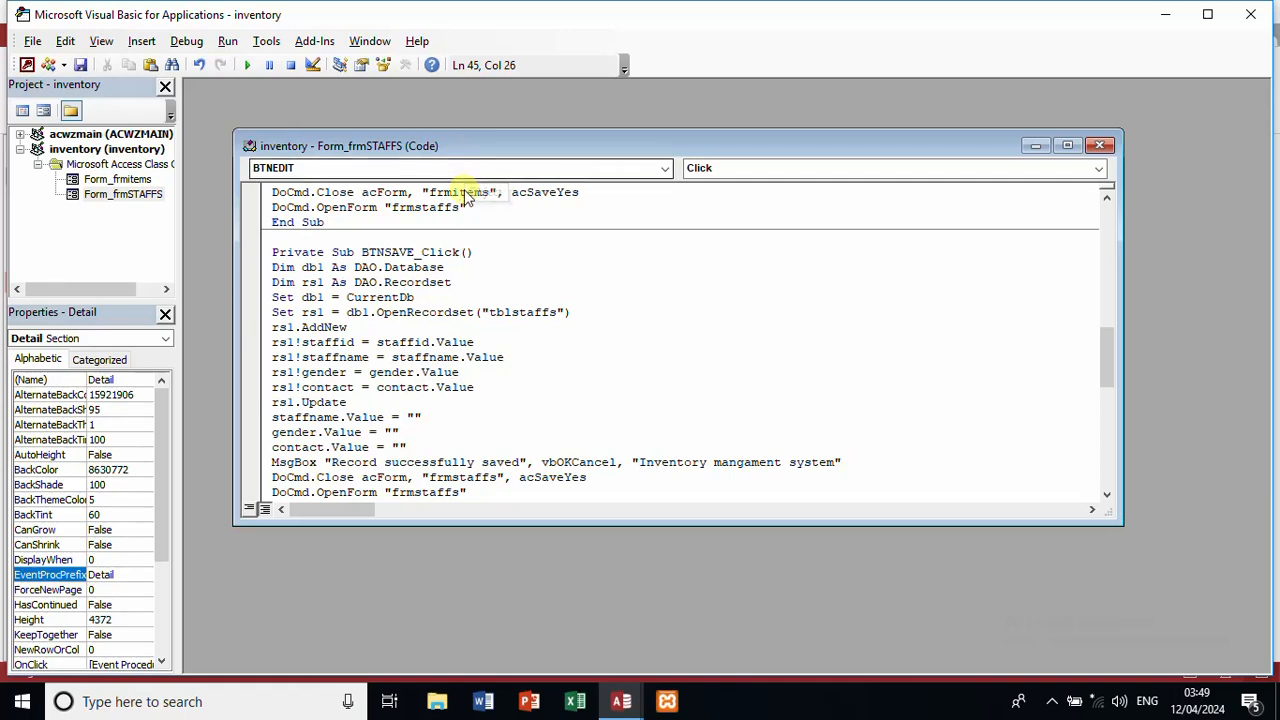
double_click(458, 191)
text(frmstaff)
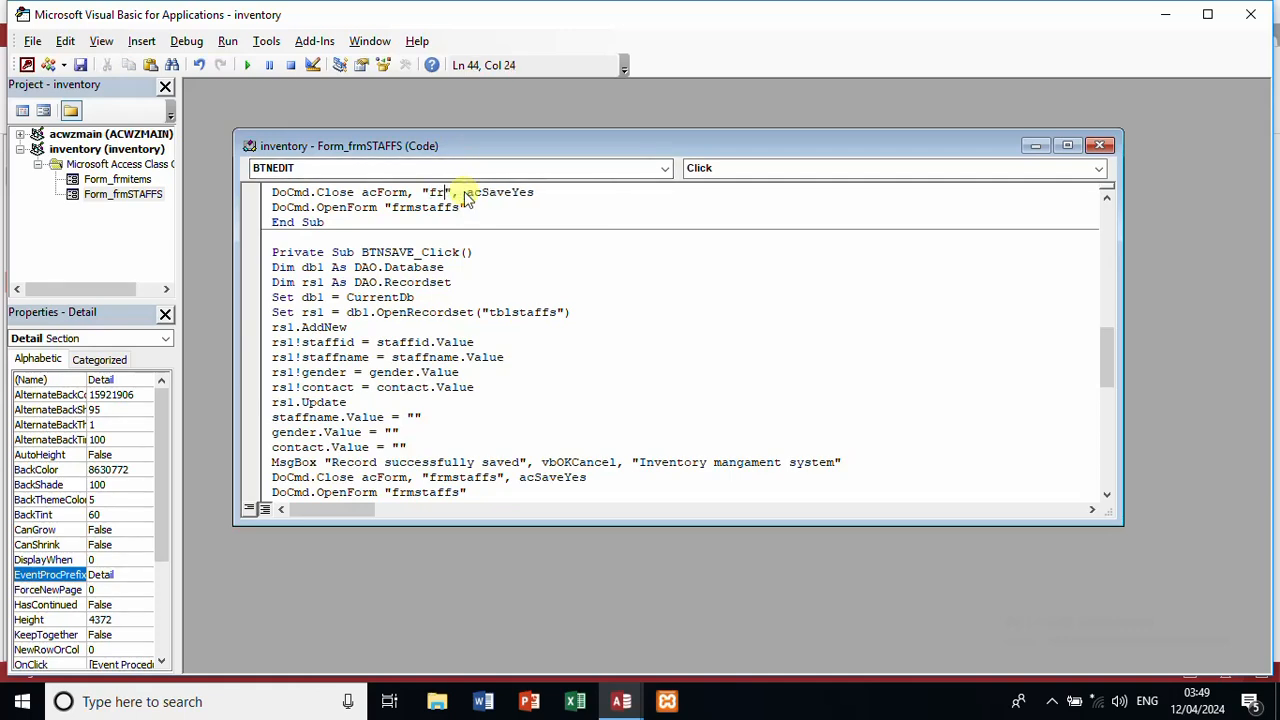
text(s)
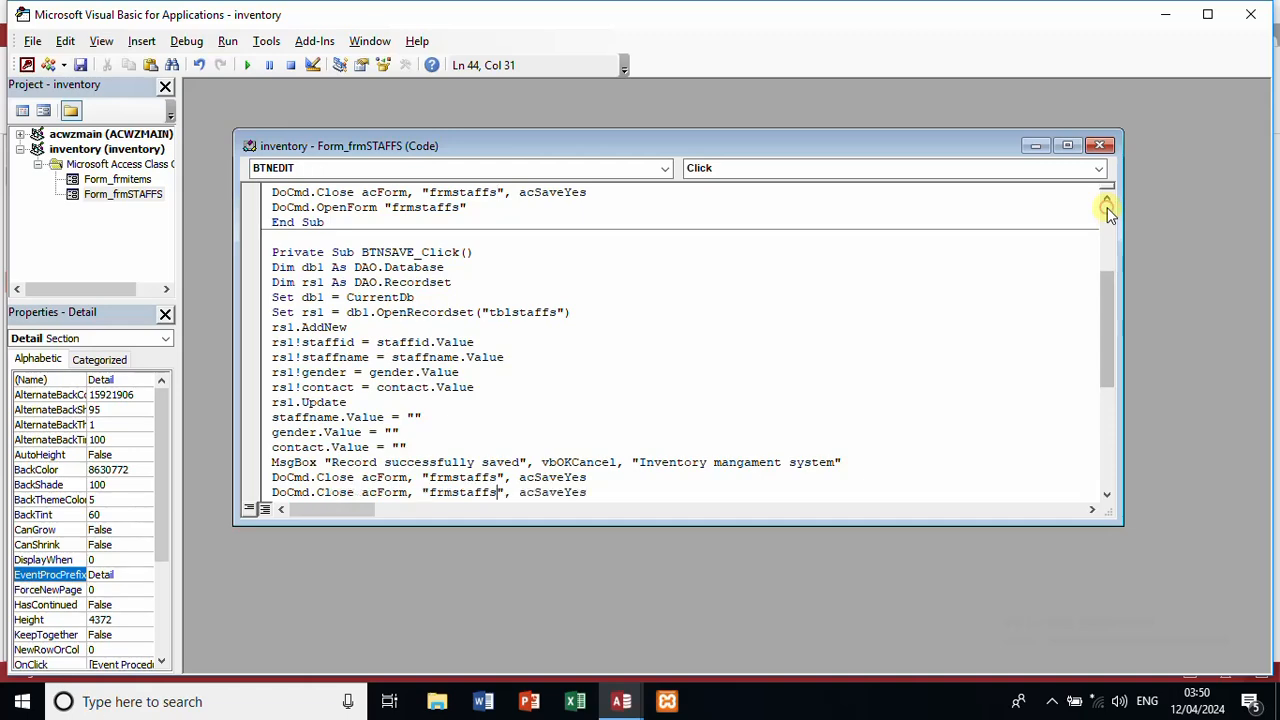
scroll(1106, 210, up, 10)
Step: In BTNEDIT_Click, open tblstaffs and look the record up by staffid
click(628, 272)
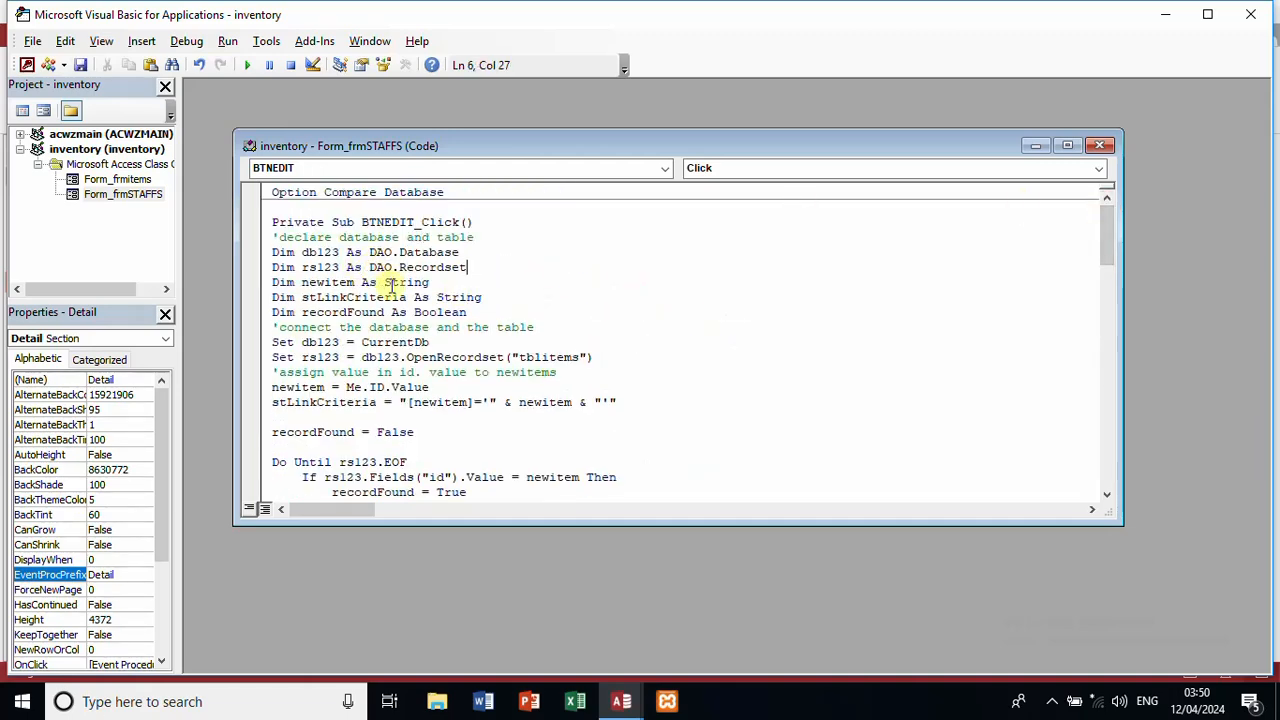
double_click(551, 357)
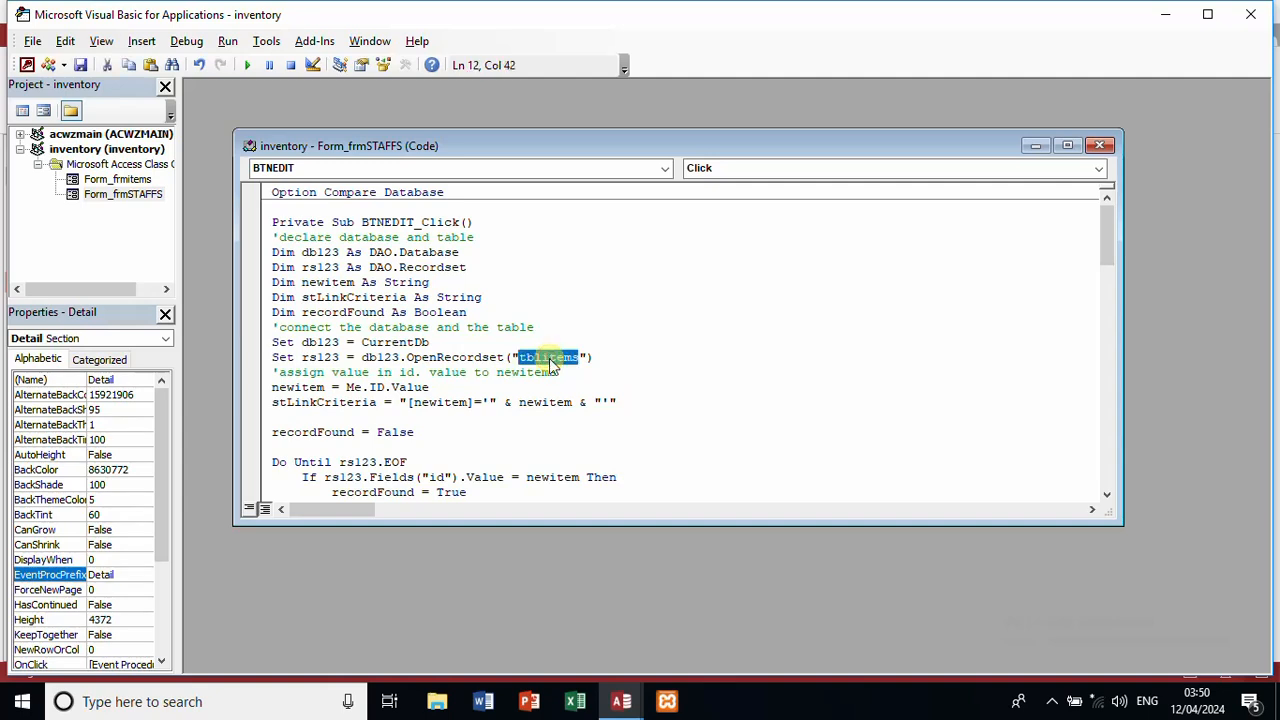
text(tbls)
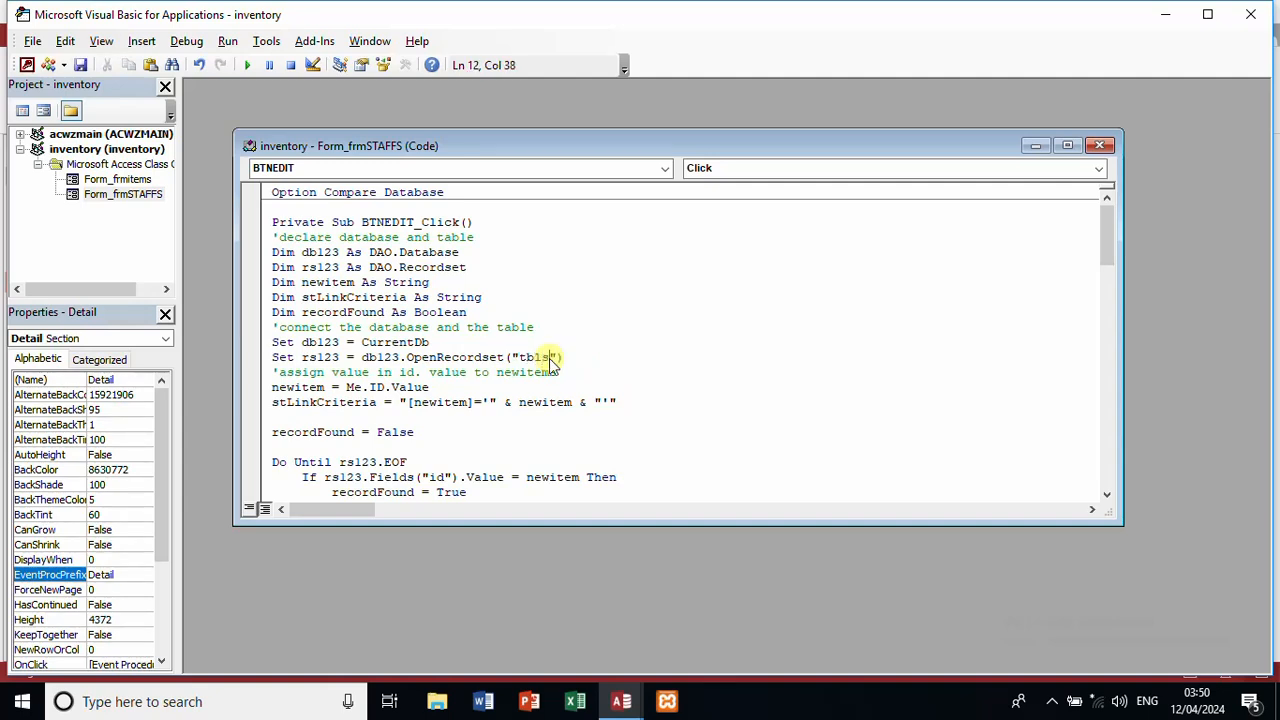
text(taffs)
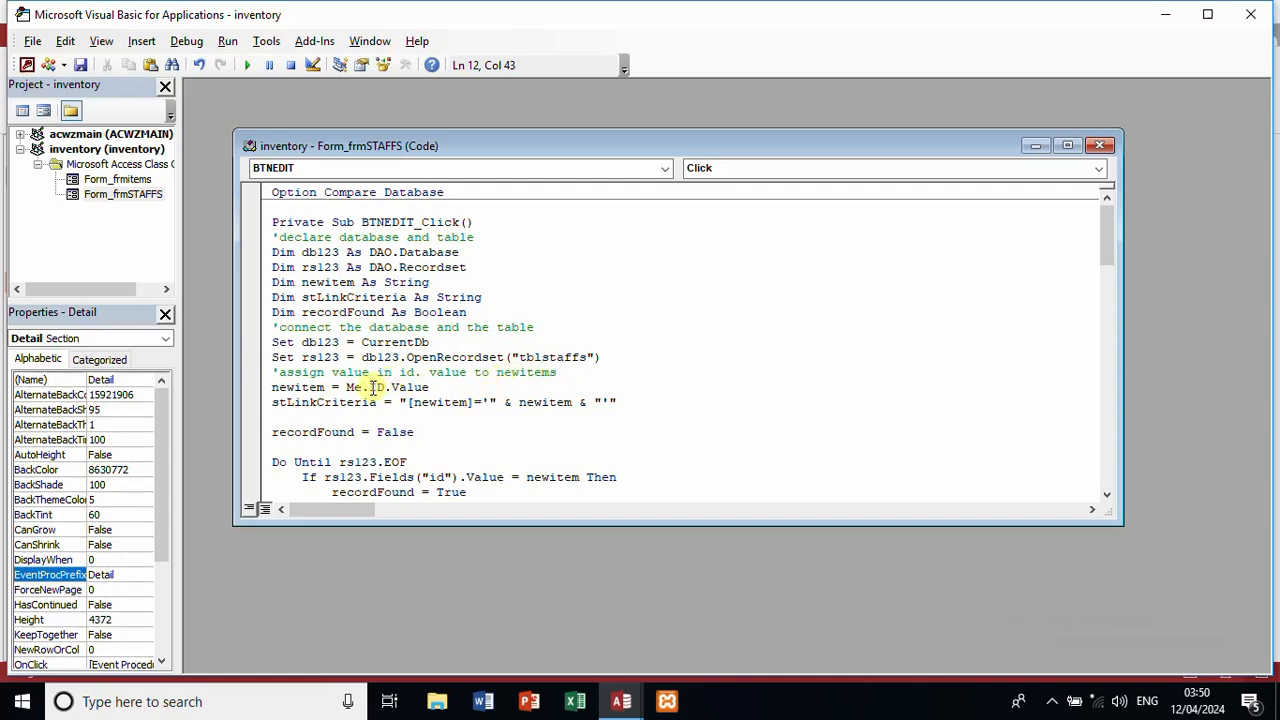
text(staff)
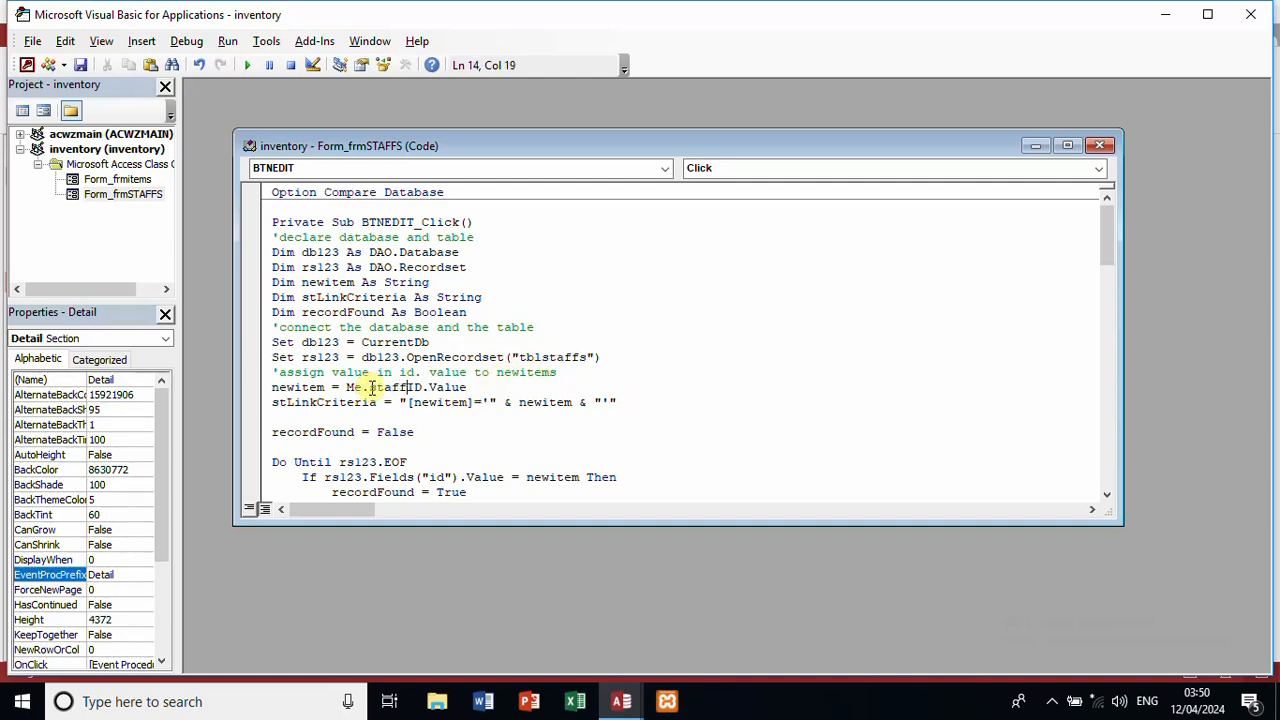
click(432, 478)
text(staff)
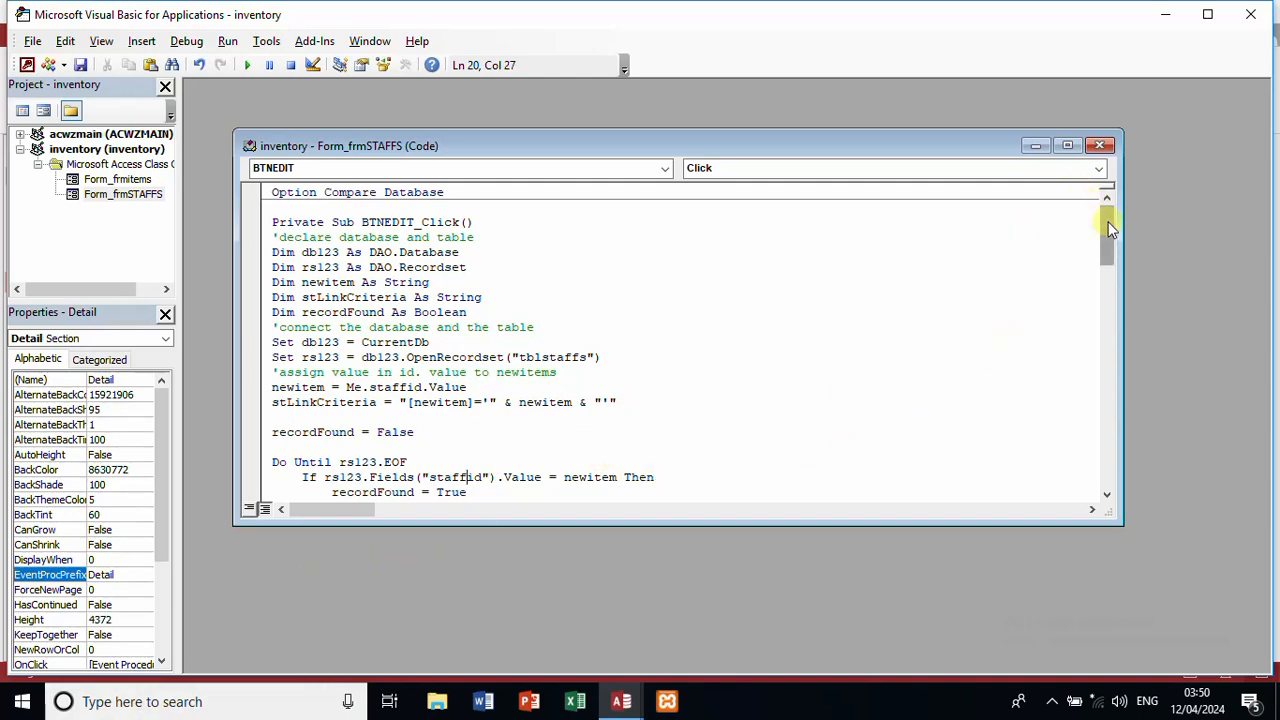
drag(1110, 228, 1119, 257)
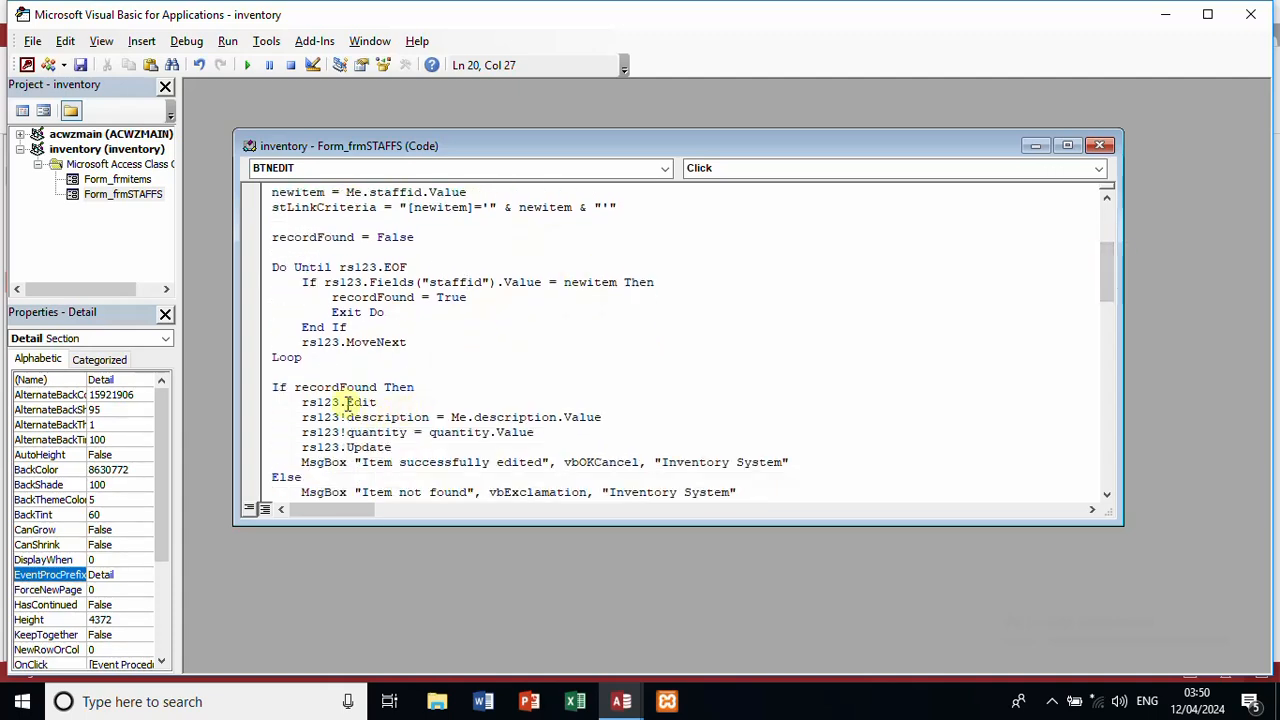
Step: Have the edit write the staffname and gender fields from the matching form controls
double_click(402, 414)
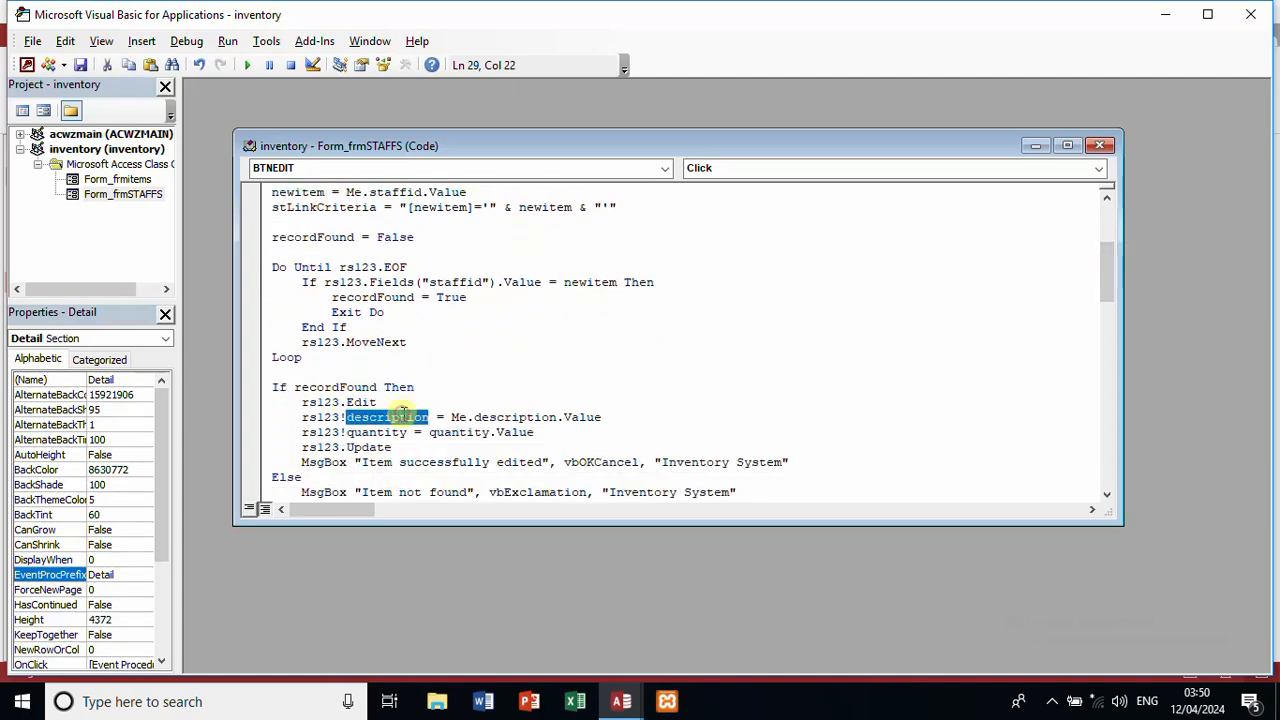
text(staff)
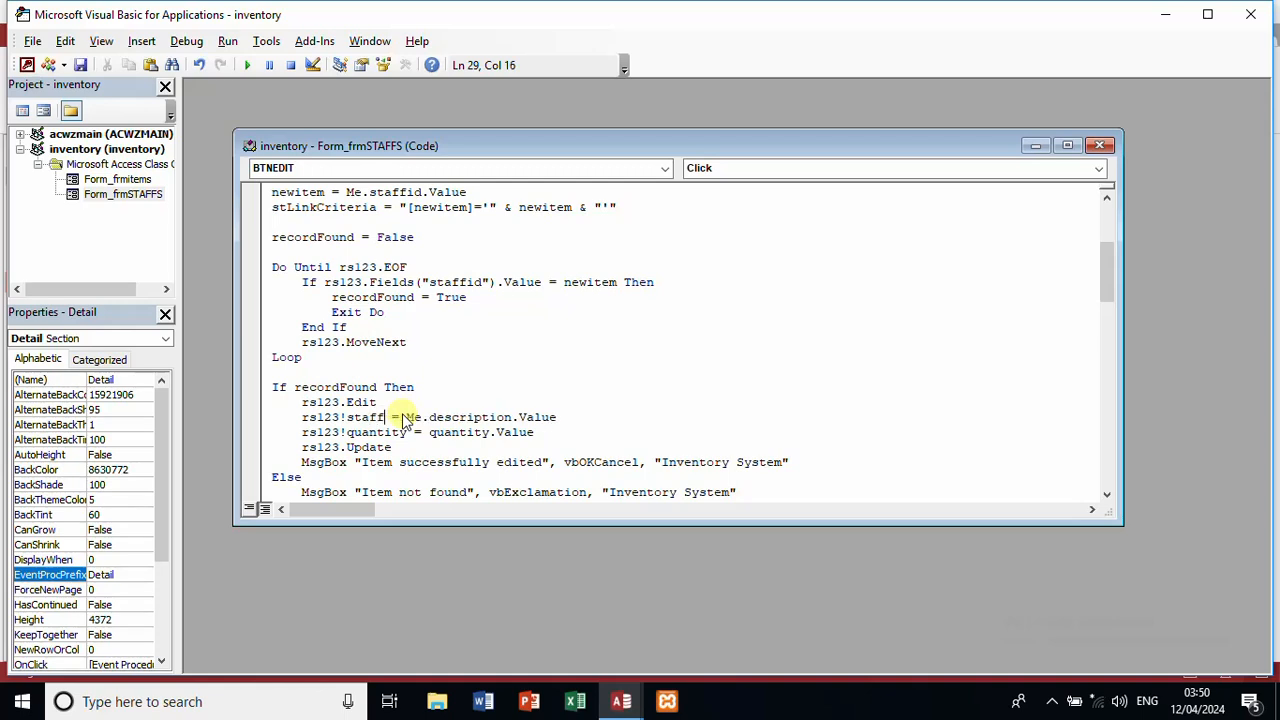
text(name)
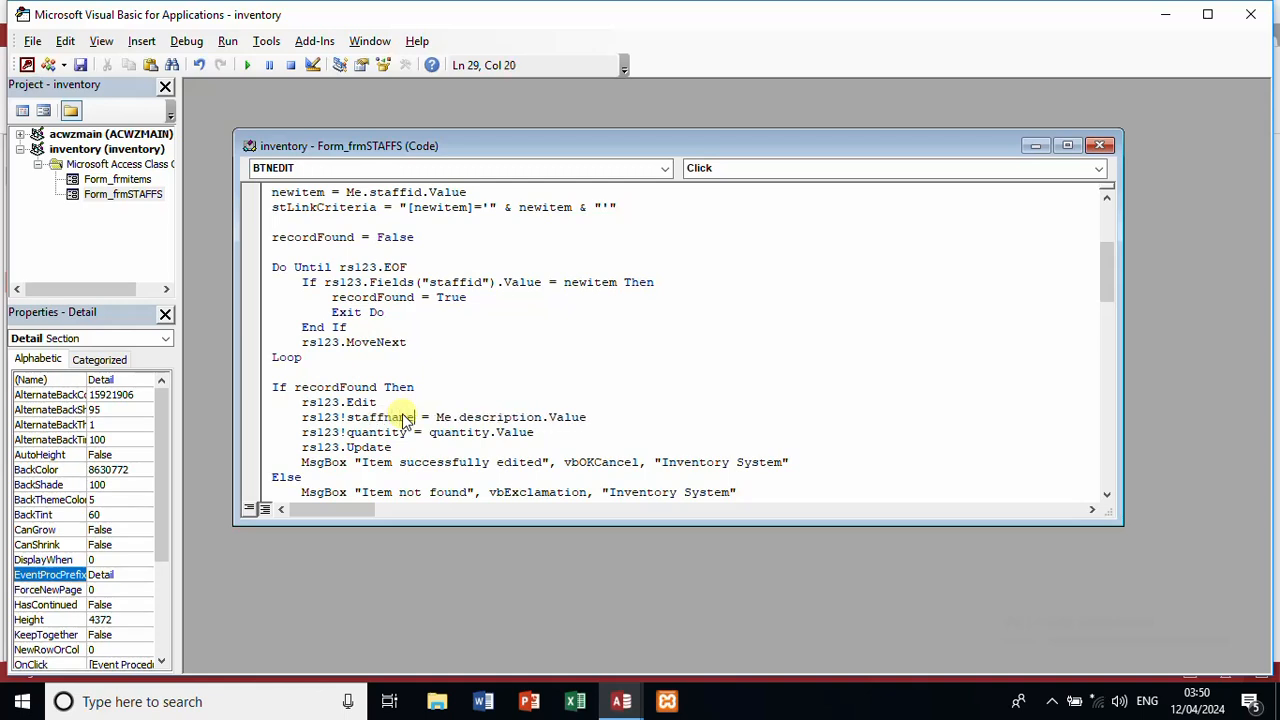
double_click(490, 416)
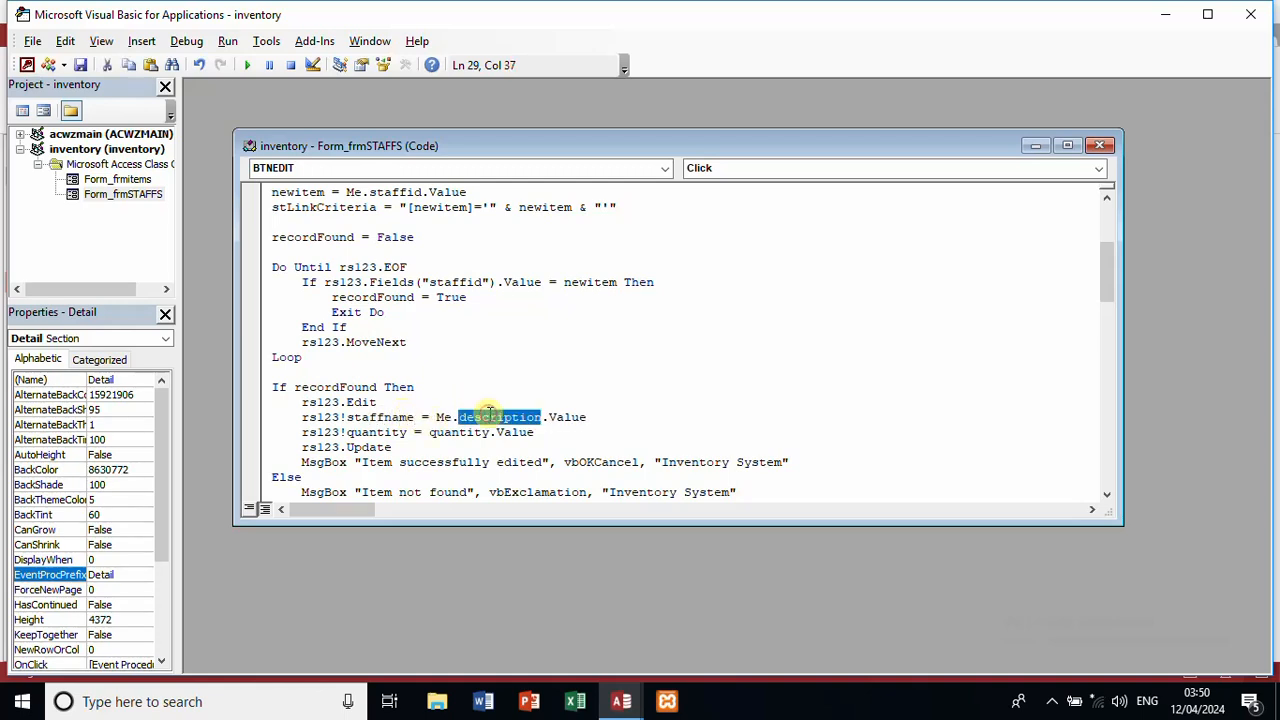
text(staff)
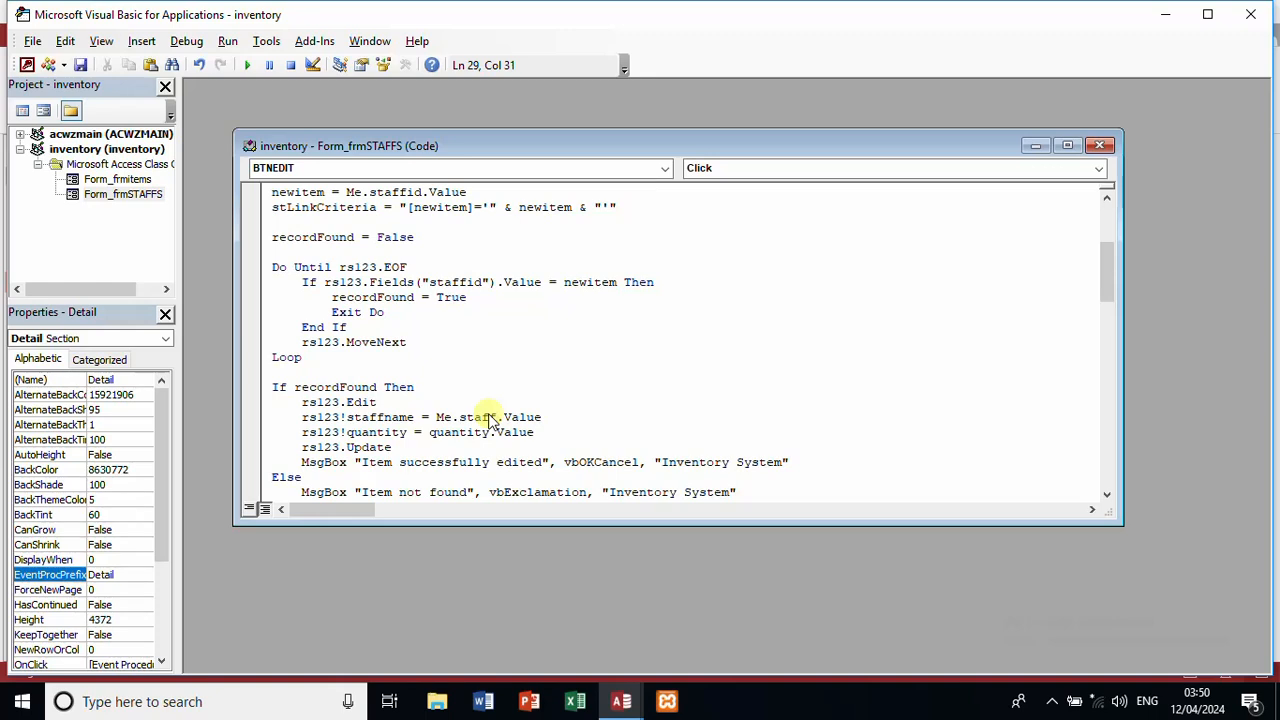
text(name)
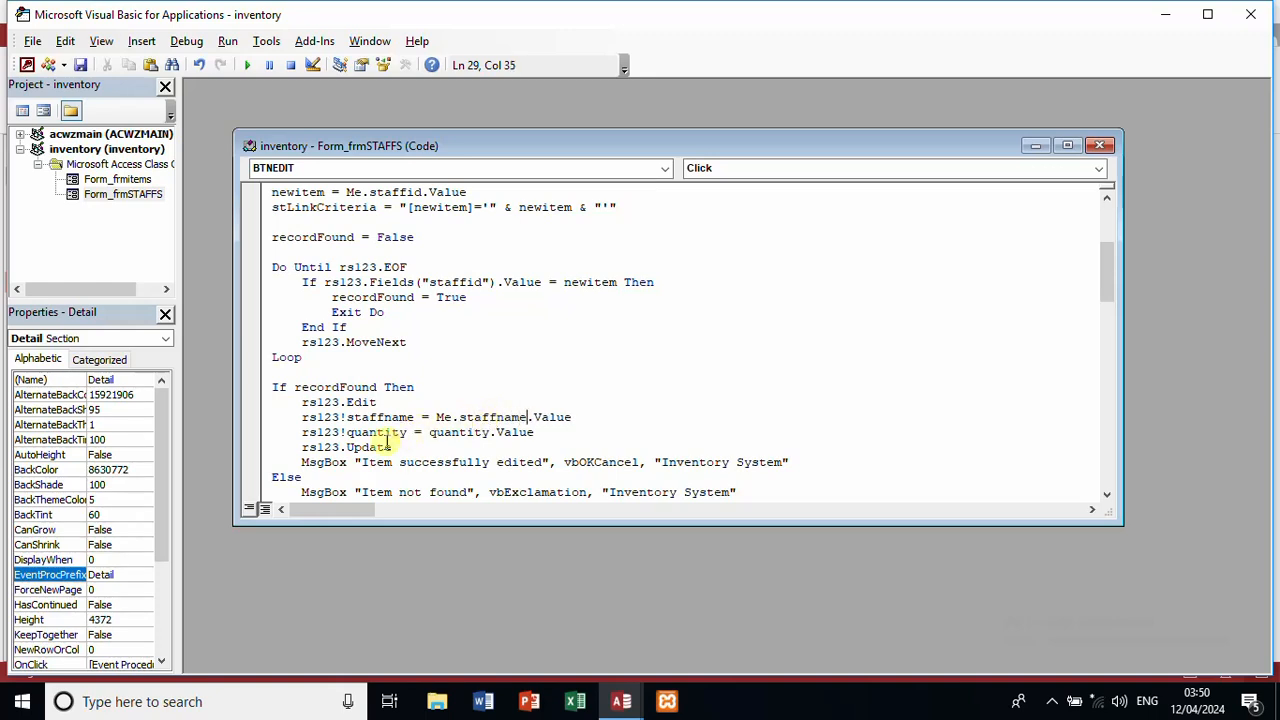
double_click(377, 433)
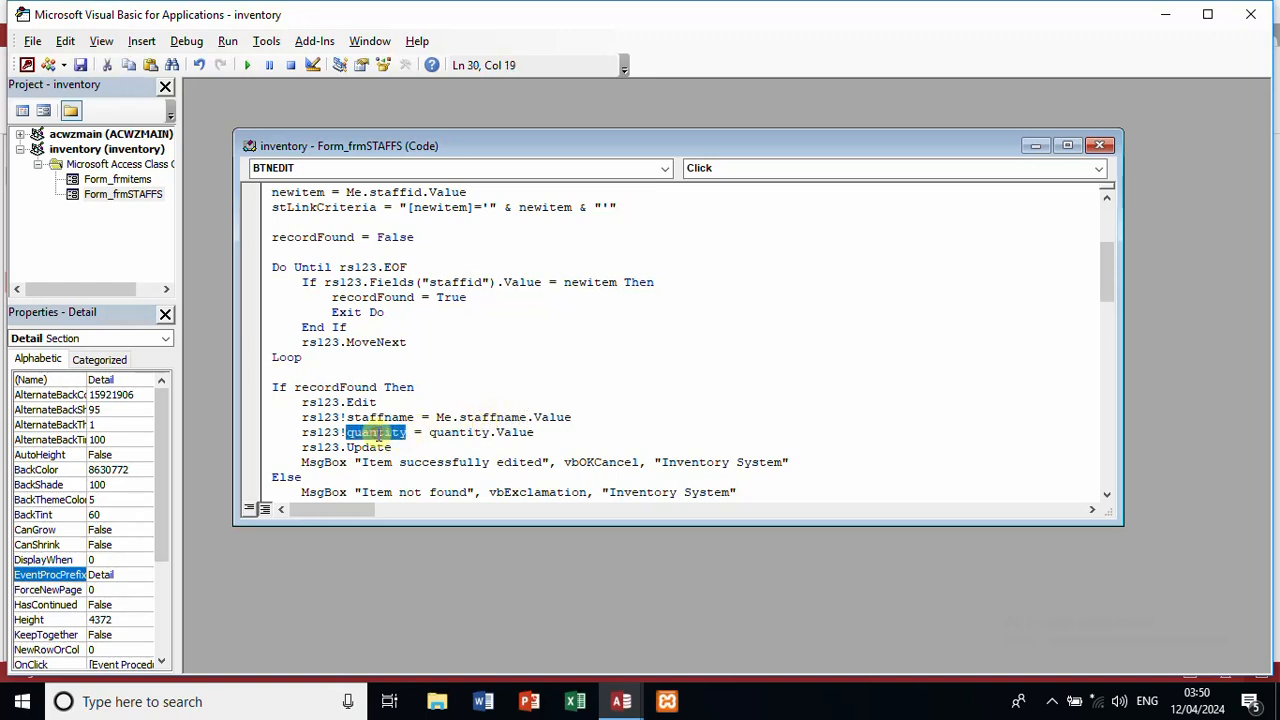
text(c)
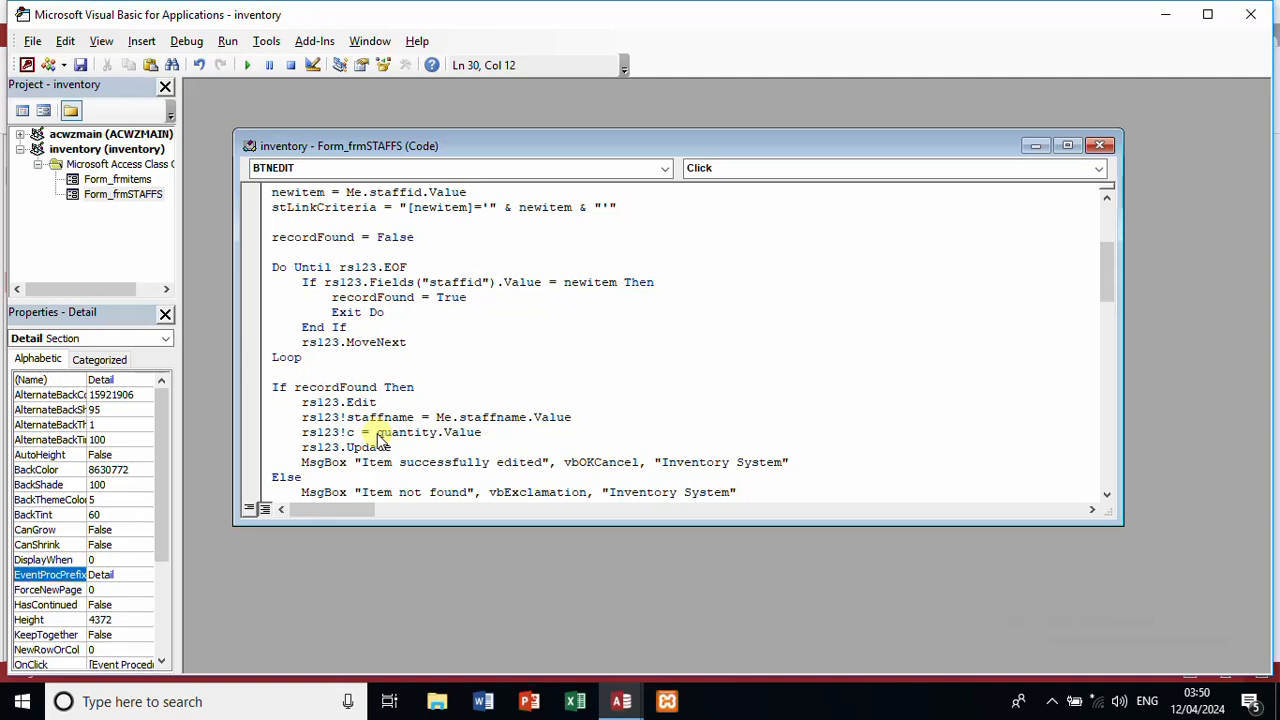
key(BackSpace)
text(gender)
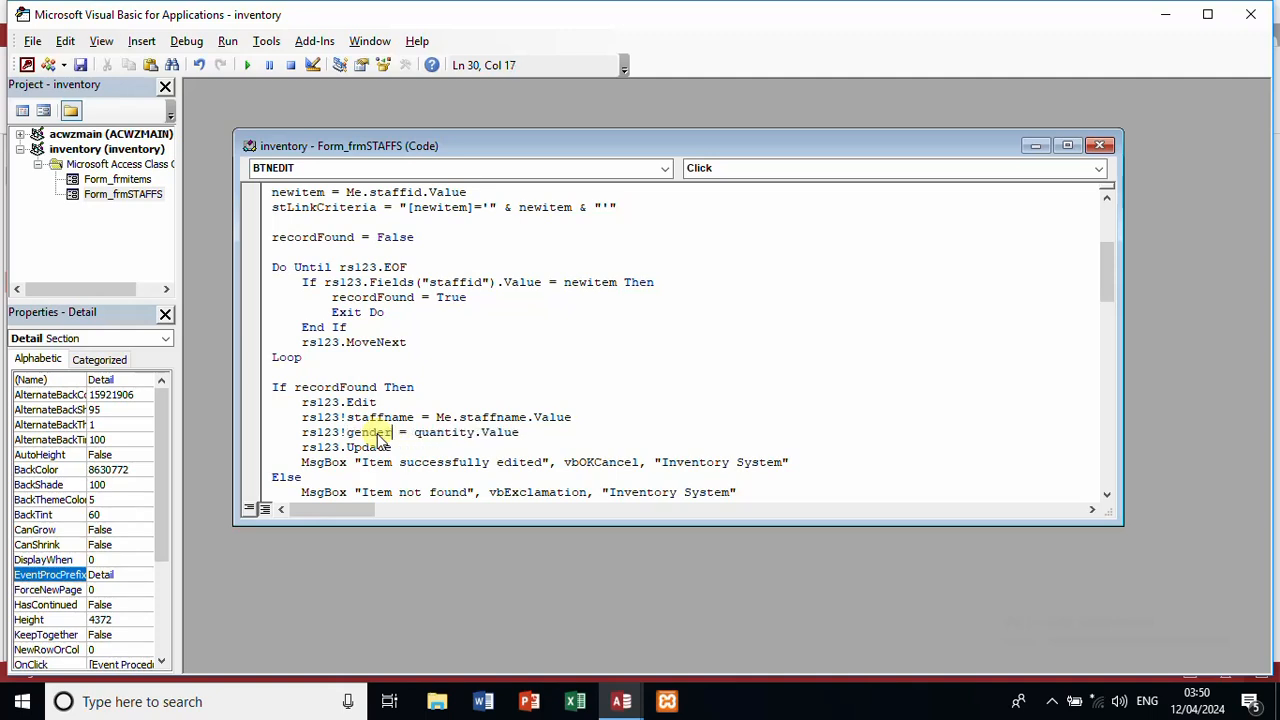
double_click(457, 433)
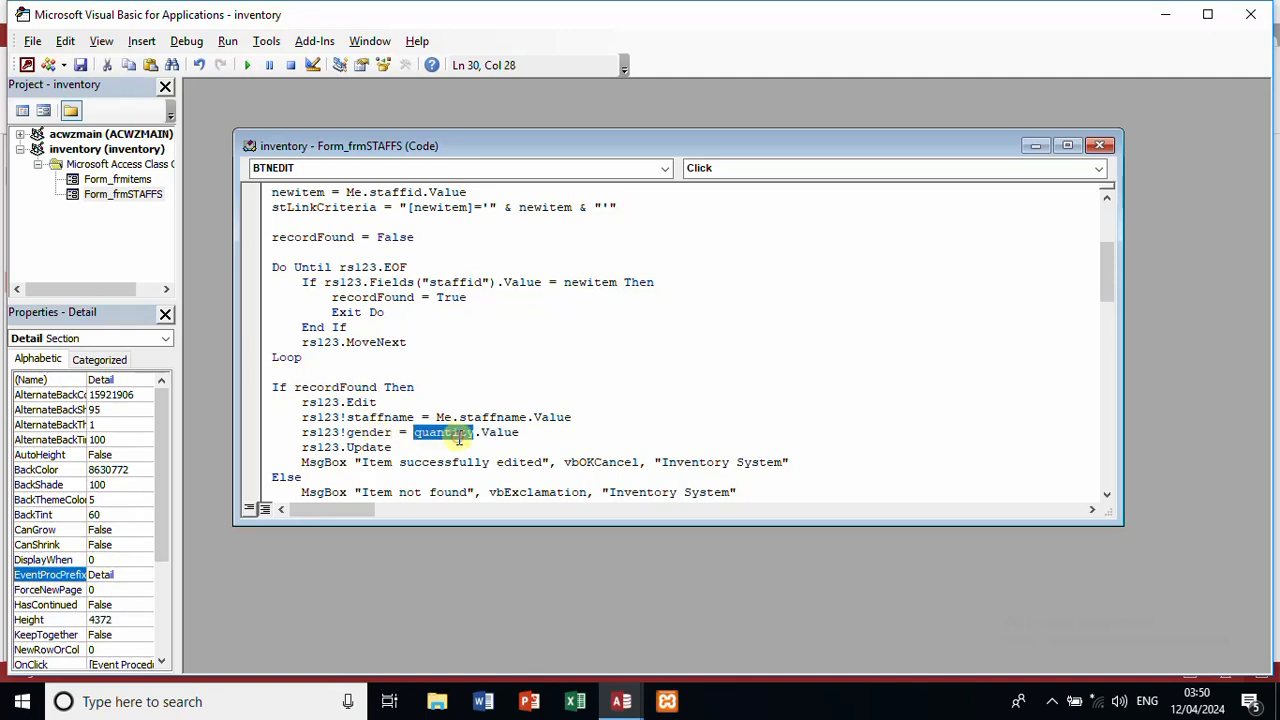
text(gender)
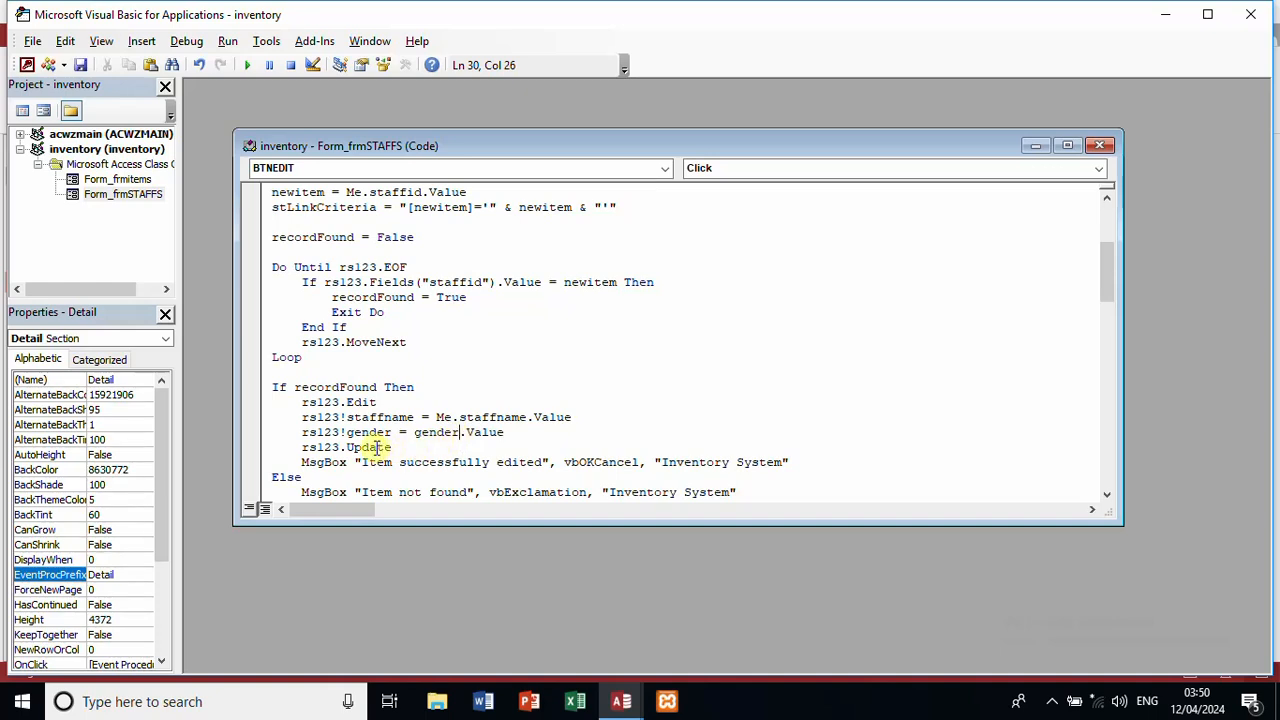
Step: Add rs123!contact = contact.Value and change the success message word Item to 'record'
click(566, 438)
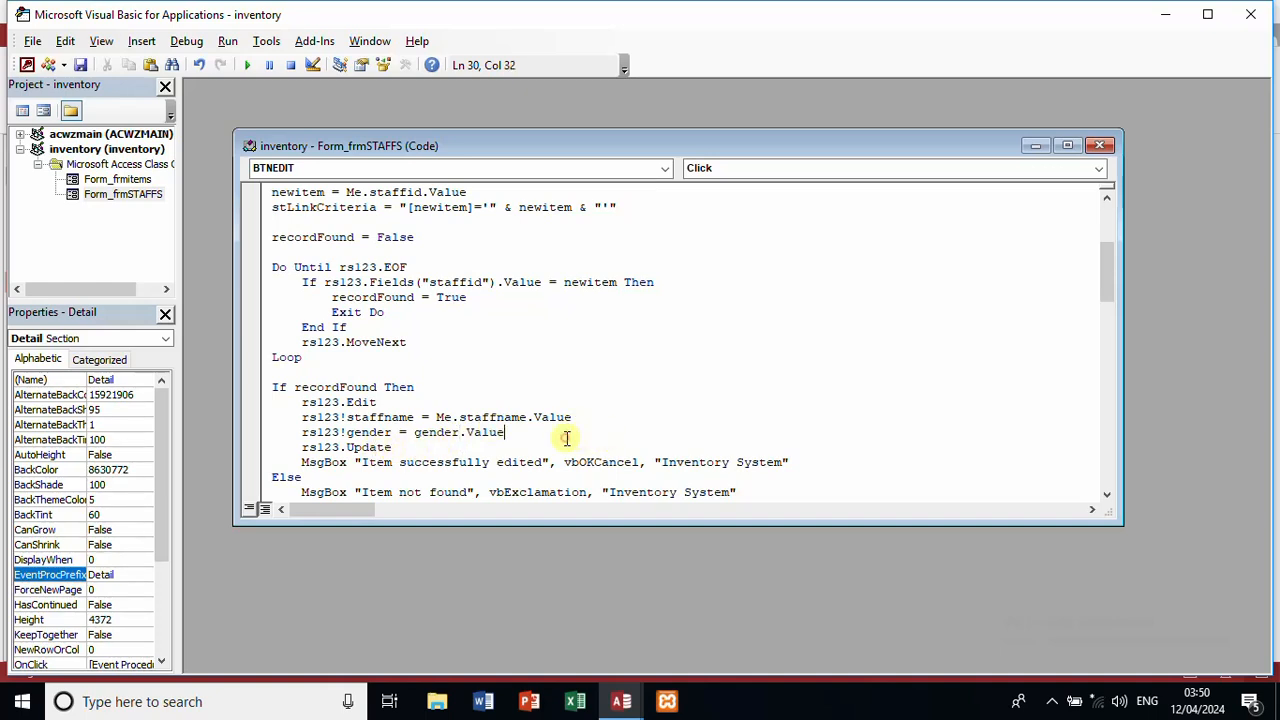
key(Return)
text(r)
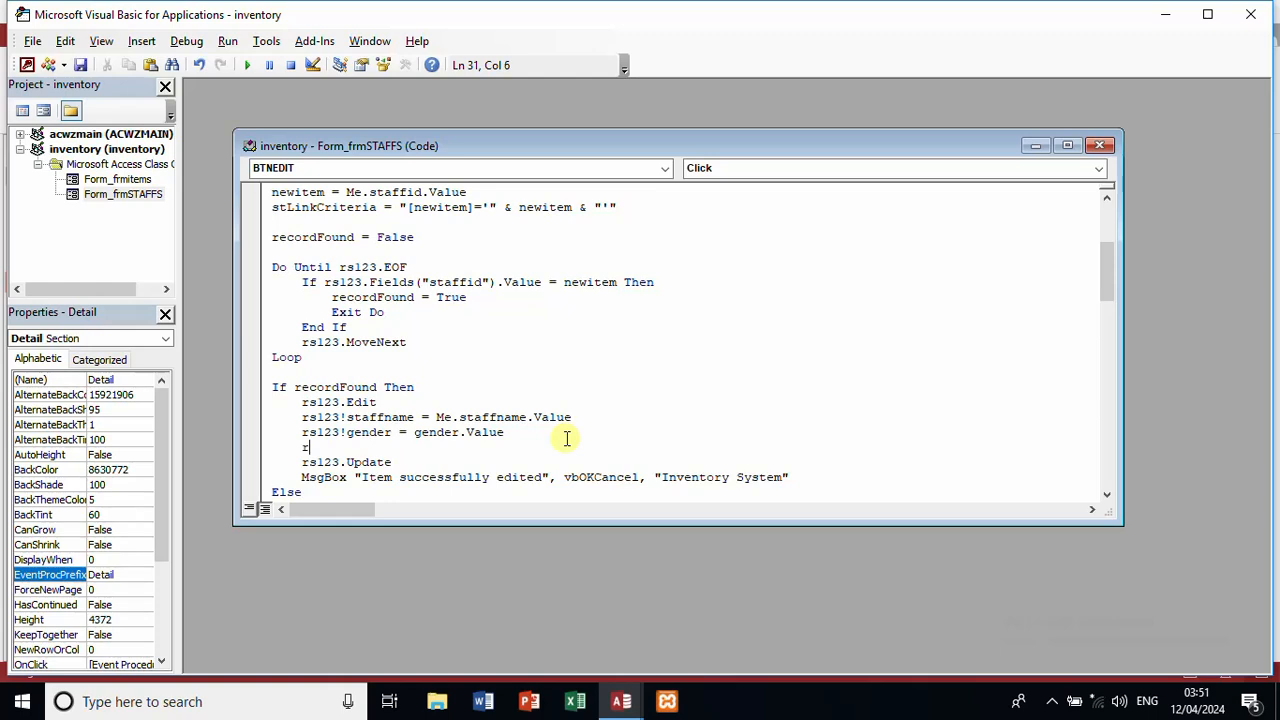
text(s123!contact=con)
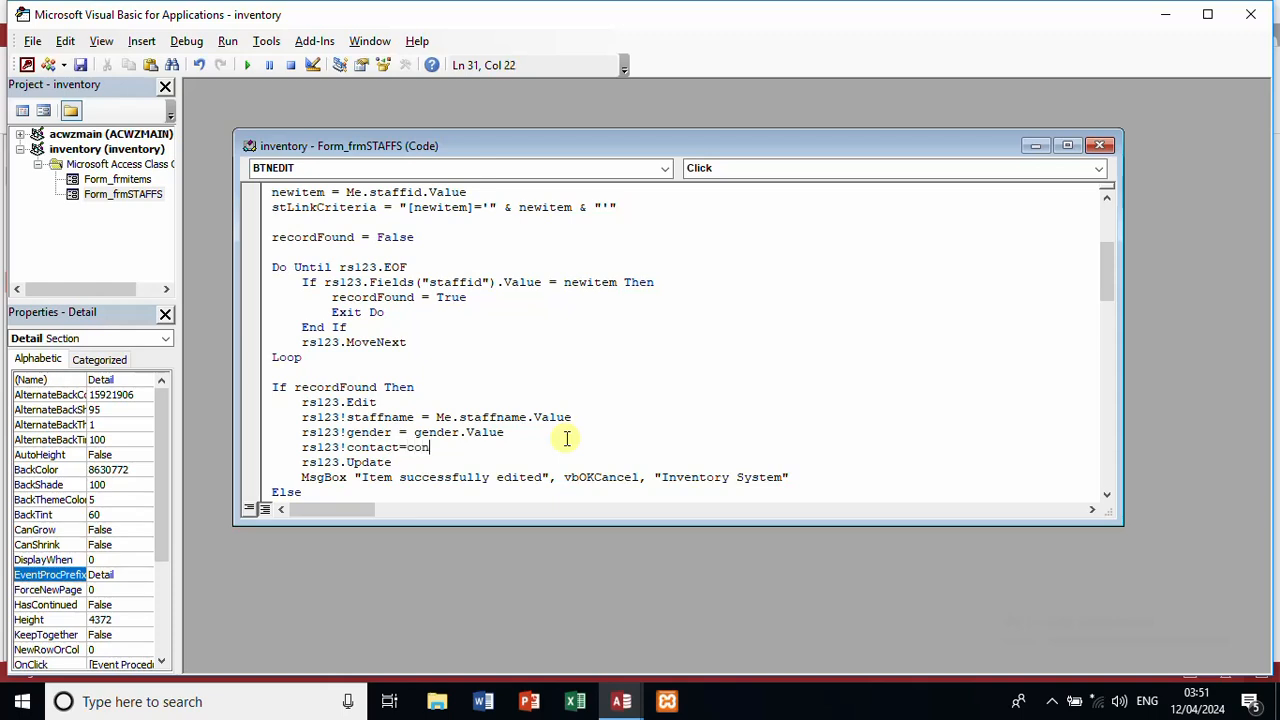
text(tact.value)
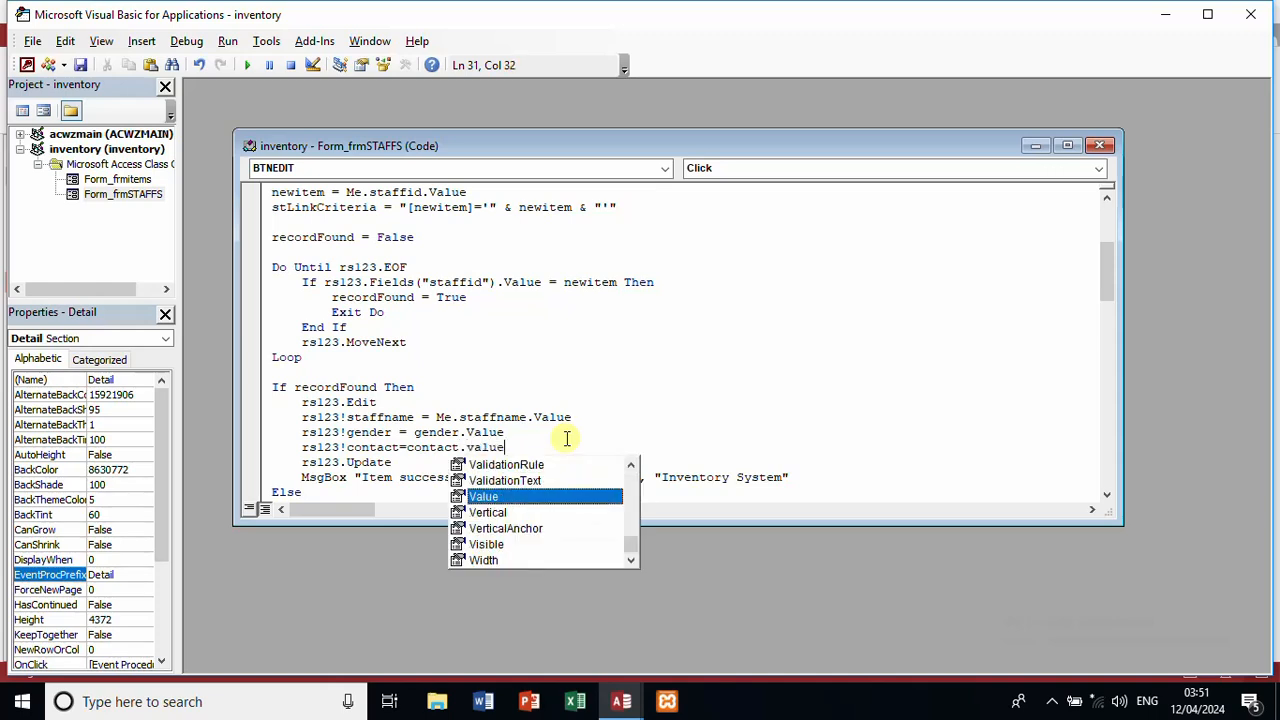
click(819, 385)
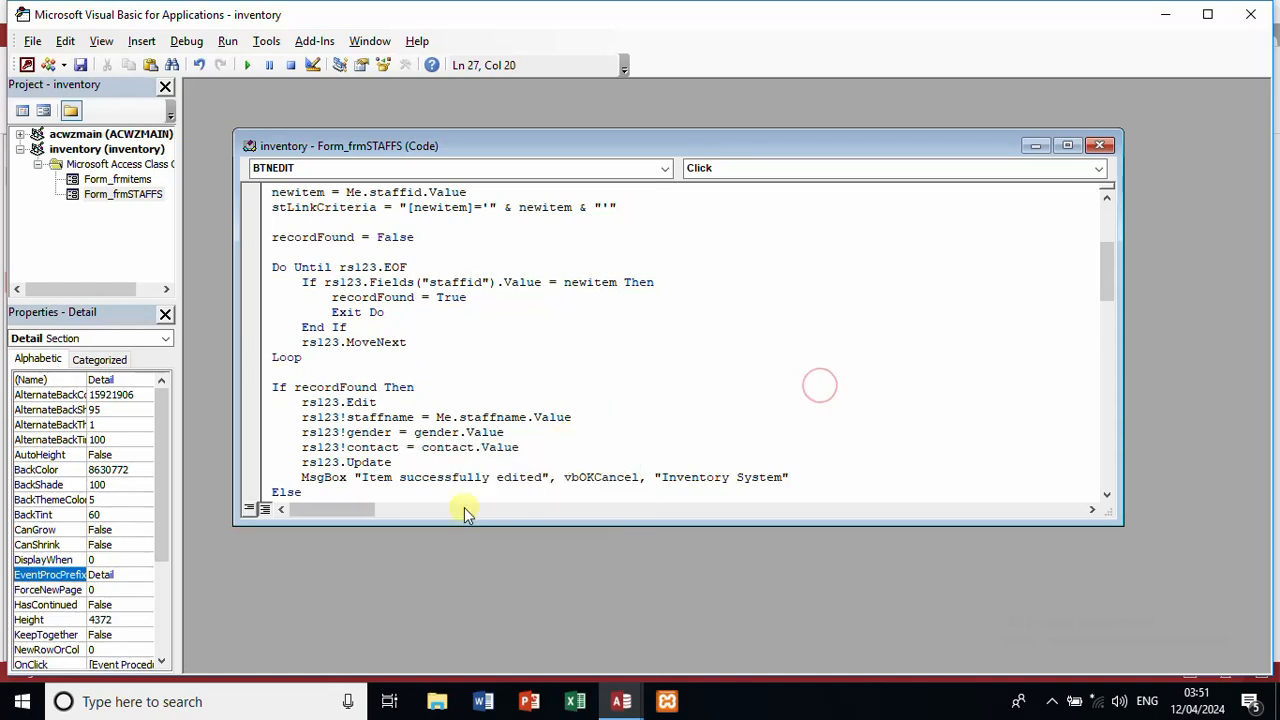
double_click(376, 477)
text(record)
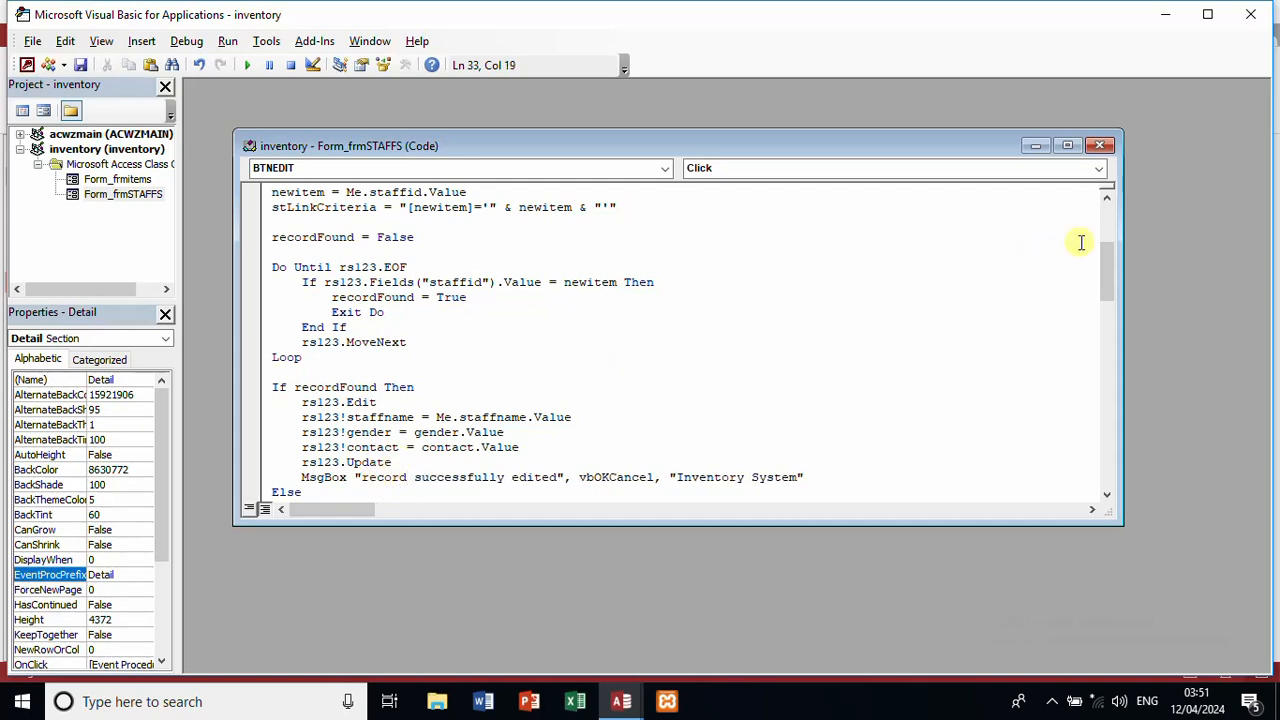
Step: Change the clearing lines to Me.staffname and Me.gender, add Me.contact.Value = "", and save
drag(1108, 262, 1117, 307)
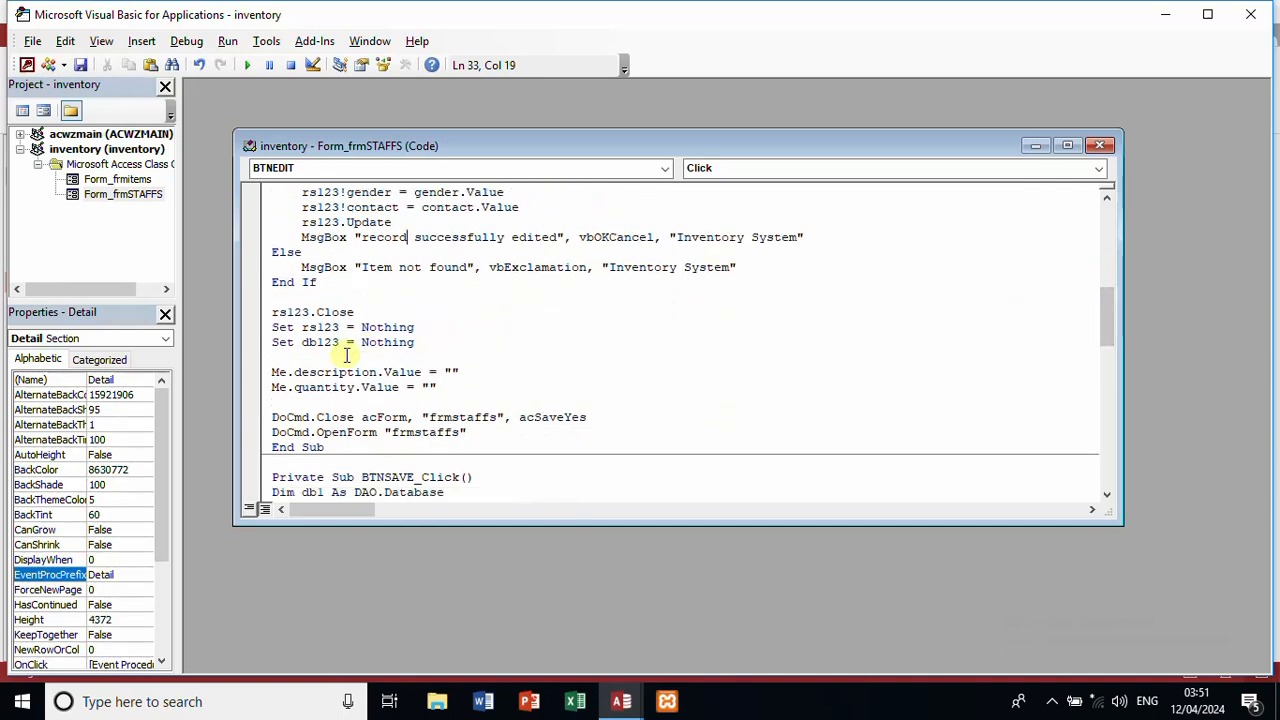
double_click(335, 371)
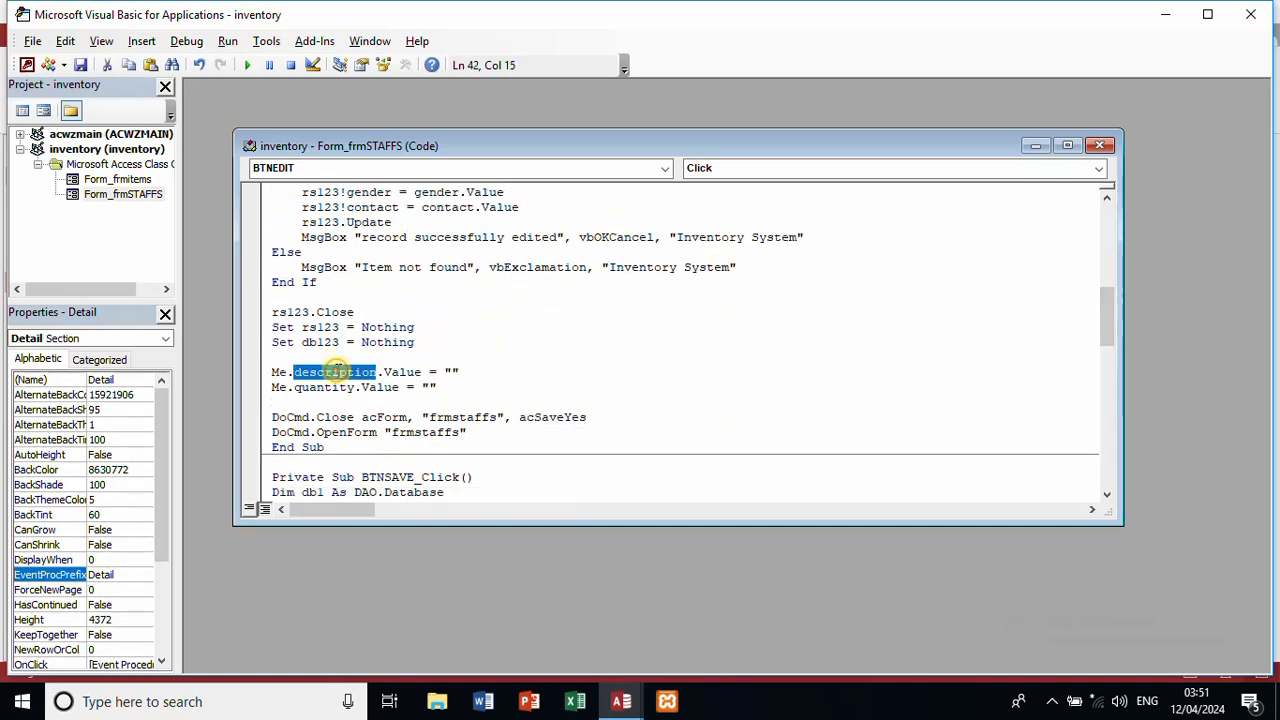
text(staf)
text(fname)
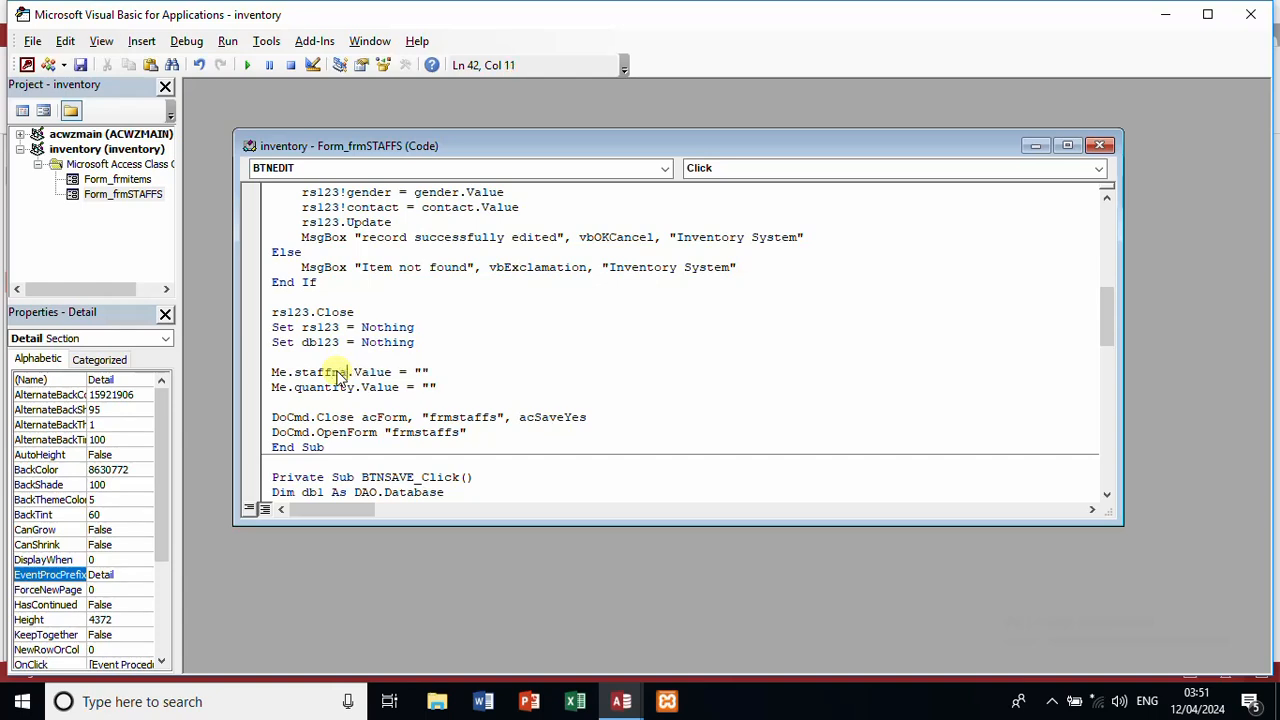
double_click(325, 387)
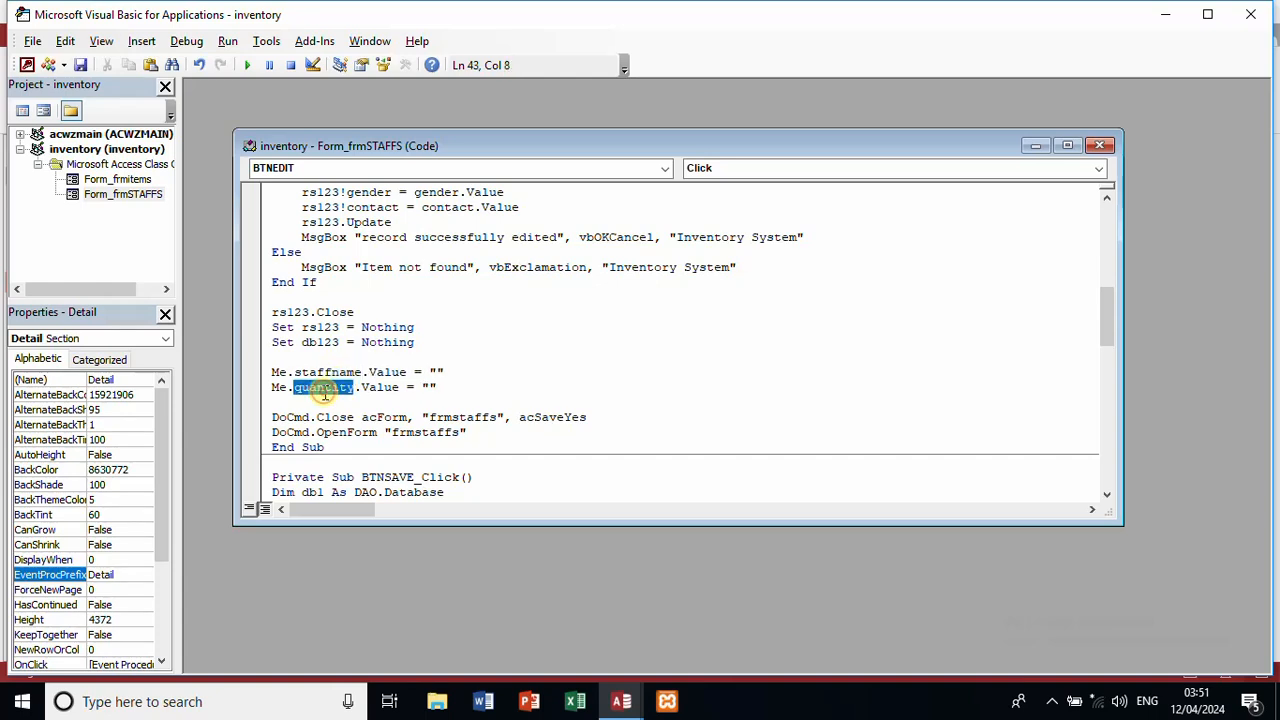
text(gender)
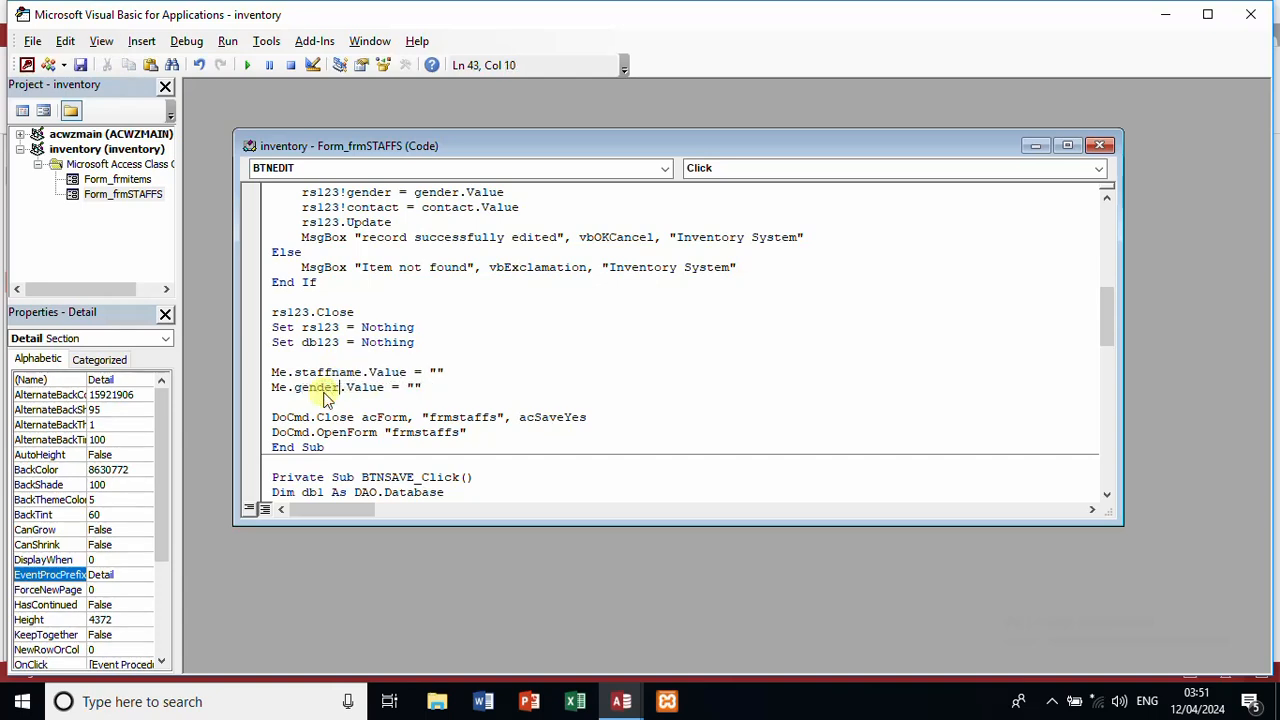
click(457, 381)
key(Return)
text(me.)
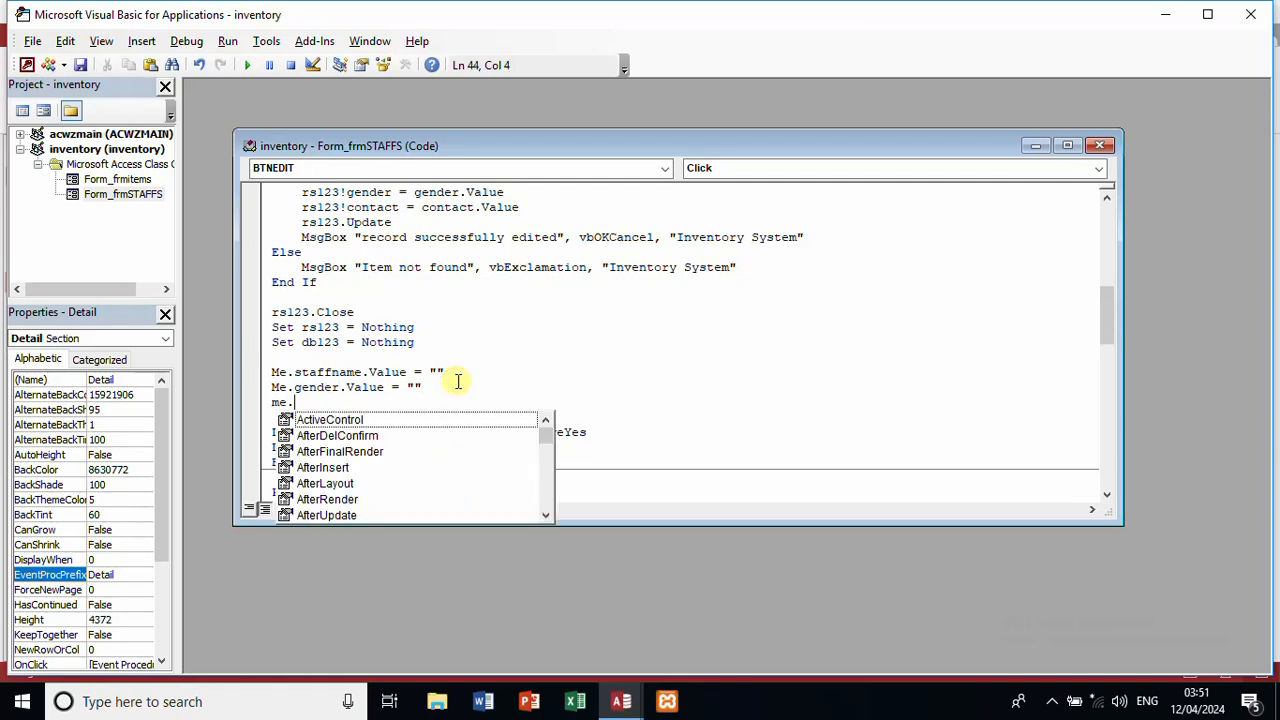
text(contact)
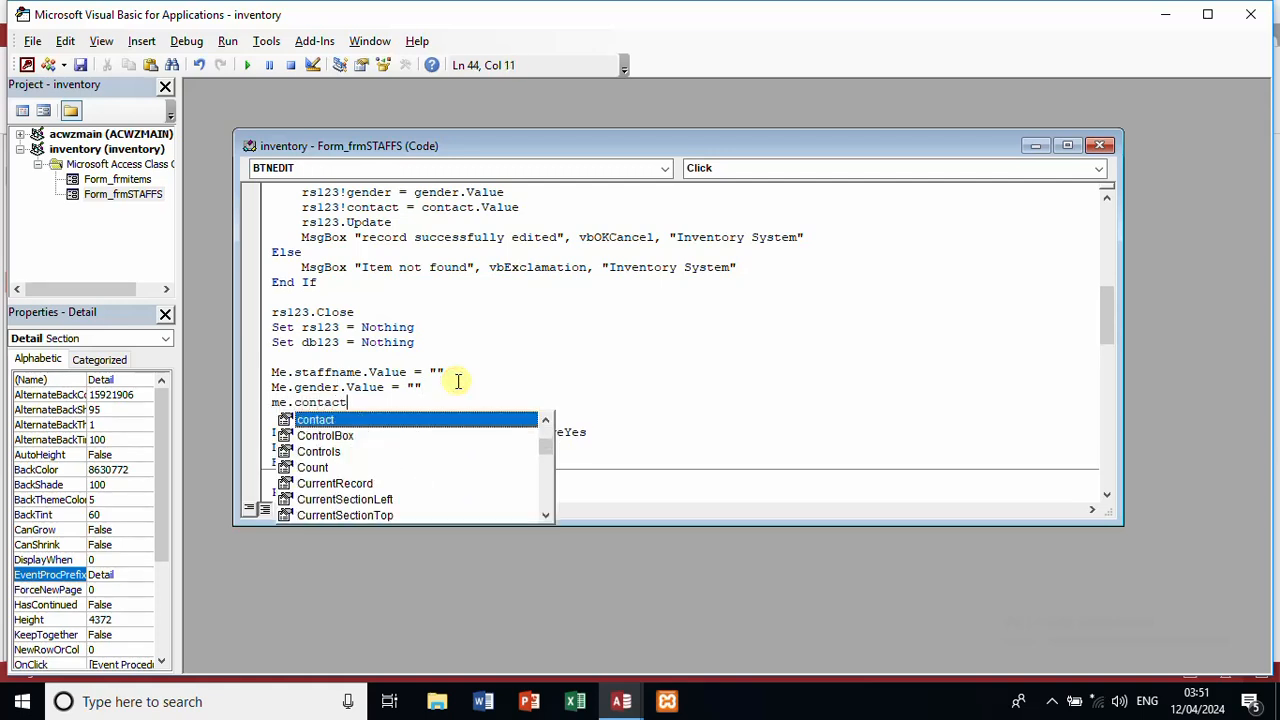
text(.val)
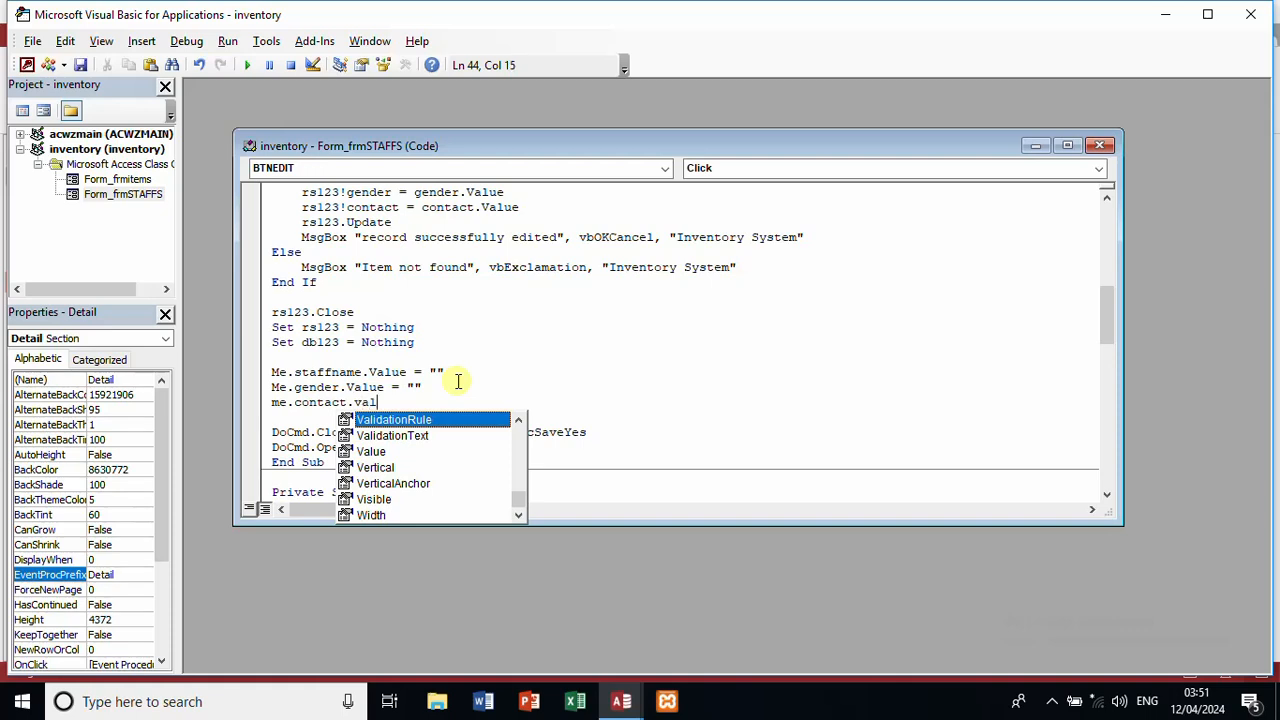
text(ue=)
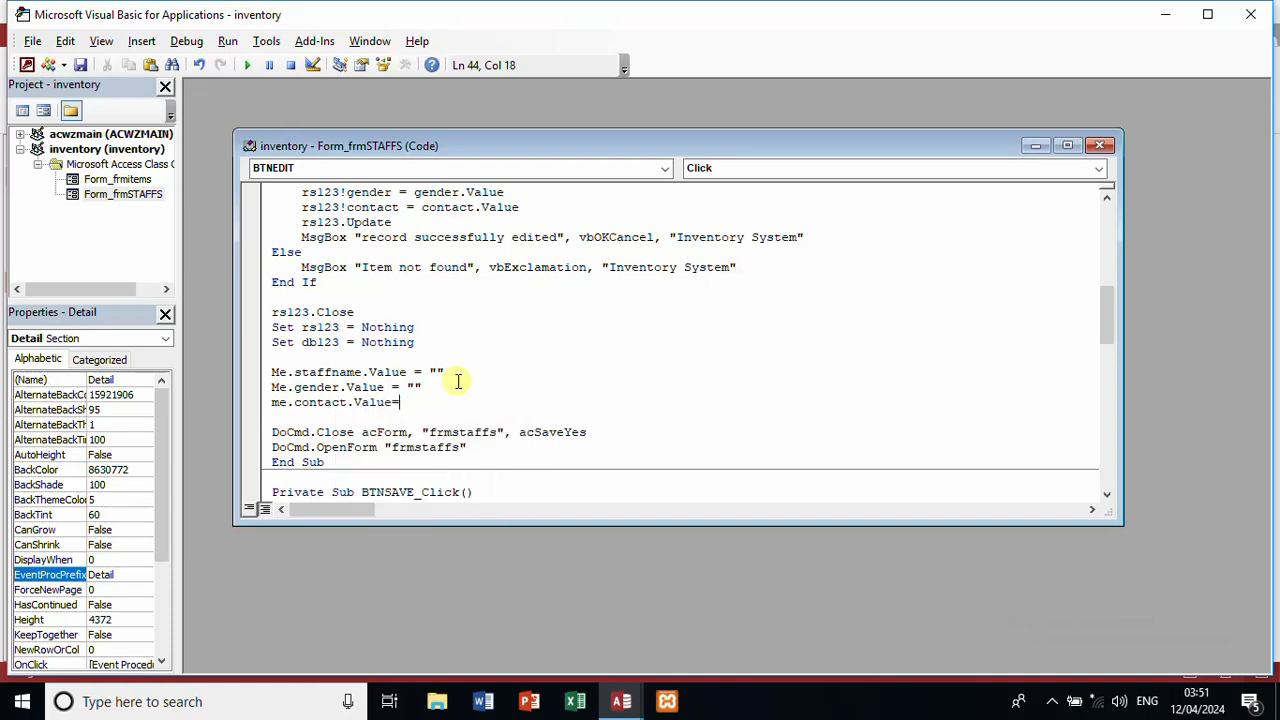
key(ctrl+s)
Step: Close the code window and VBA editor, then switch frmSTAFFS to Form view
click(1101, 147)
click(1256, 16)
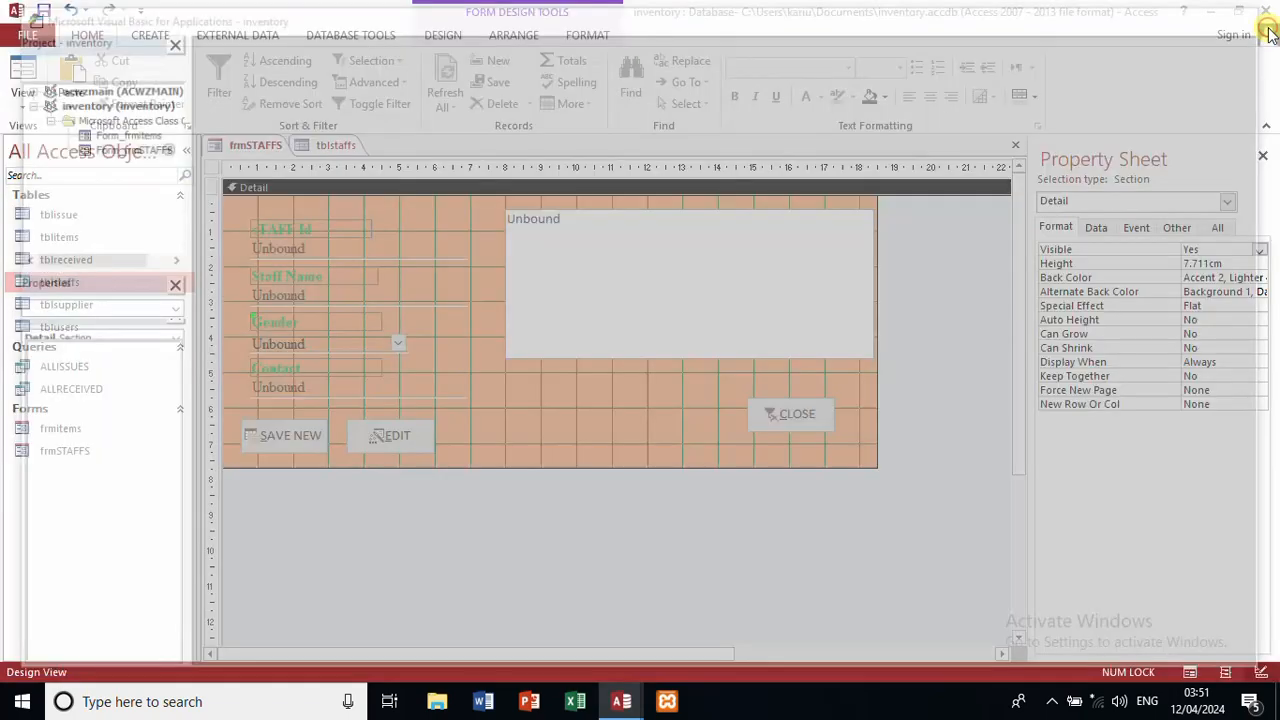
click(22, 83)
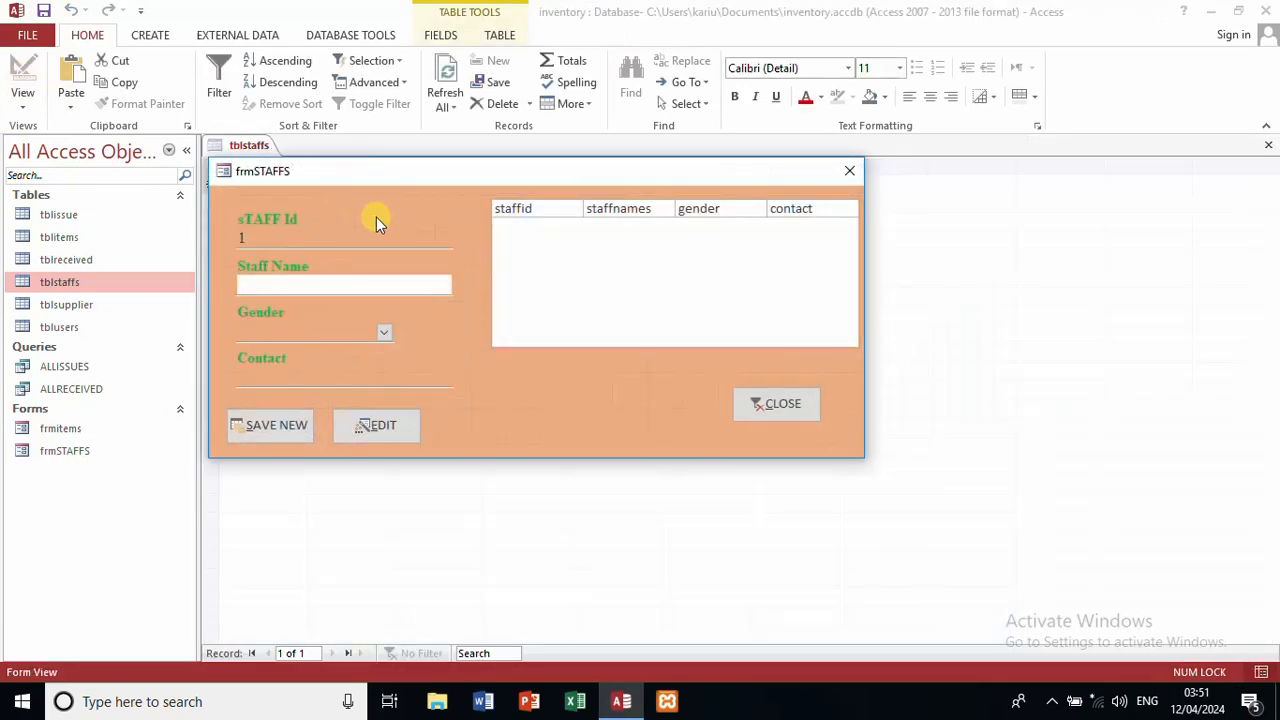
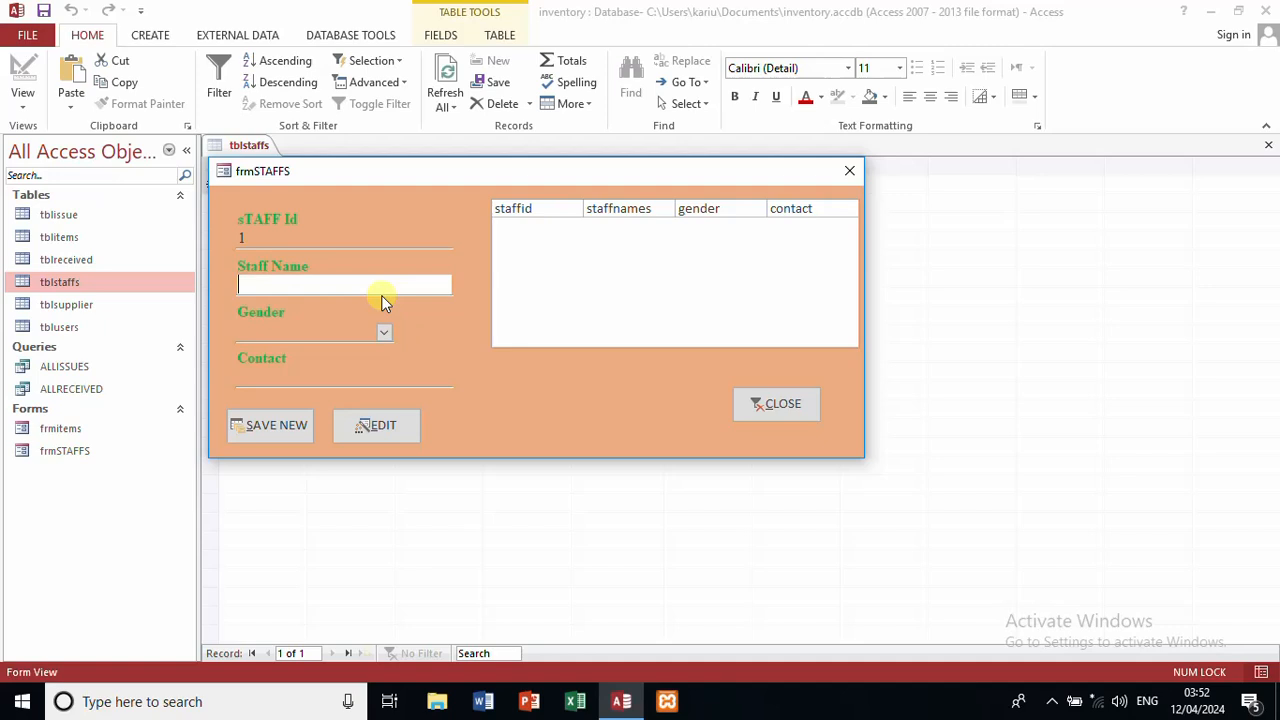
Step: Enter a staff name, gender Male and a contact number, then save, hitting error 3265
click(384, 330)
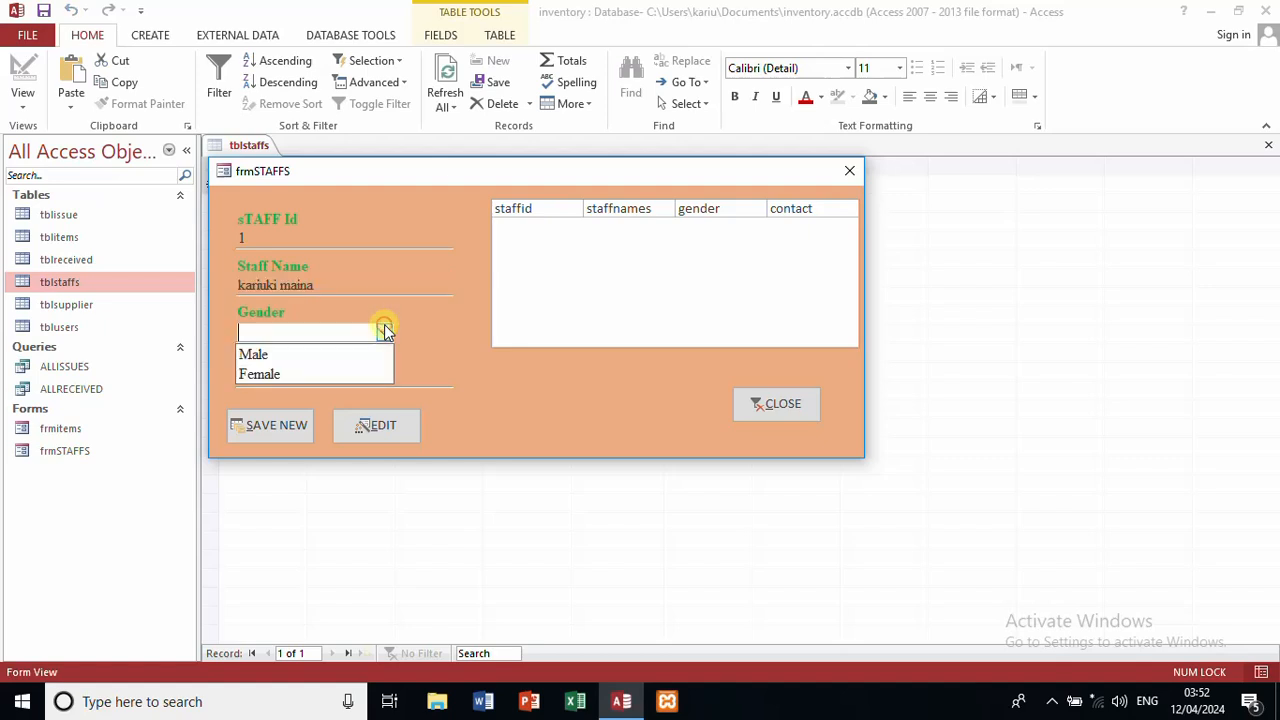
click(342, 355)
click(339, 378)
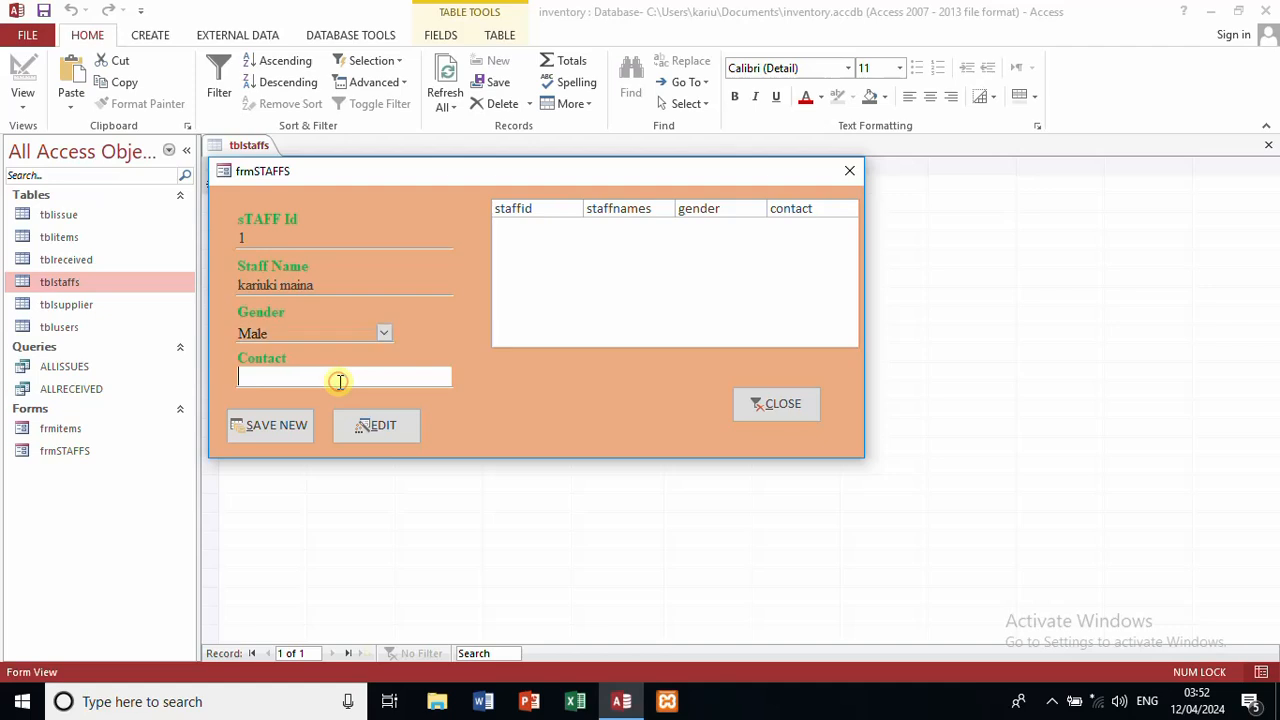
text(07000000)
click(237, 426)
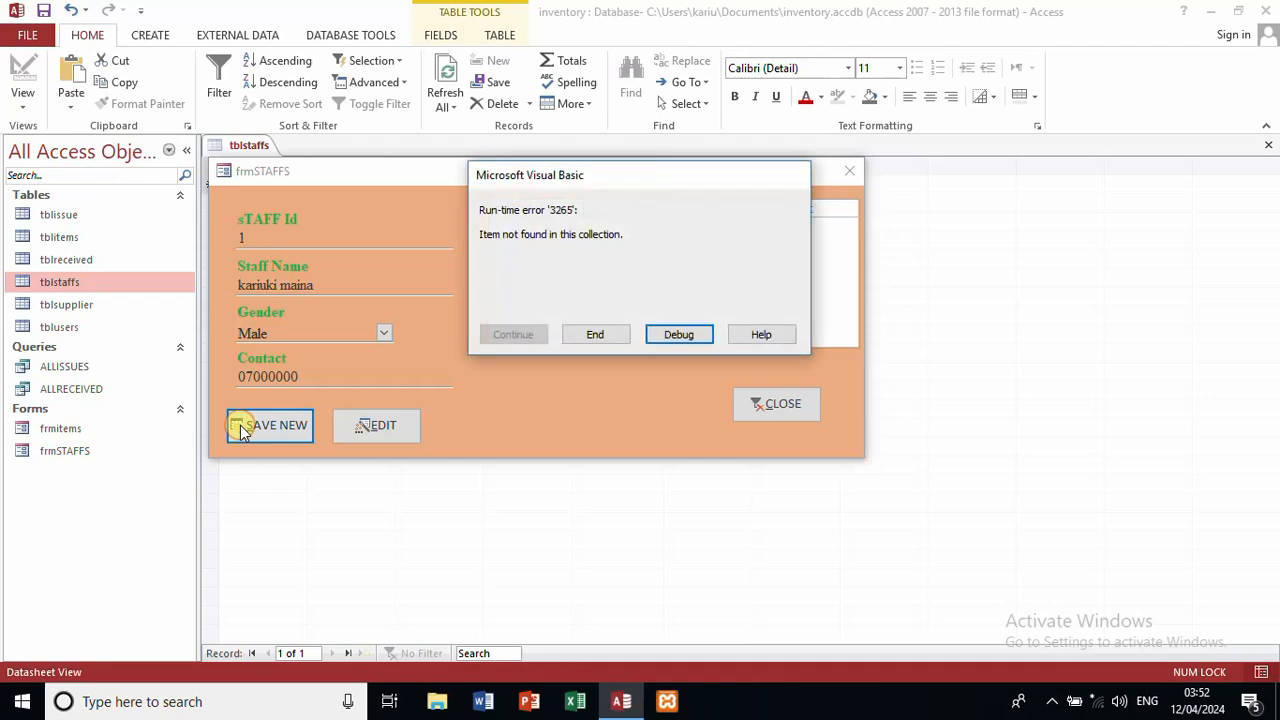
Step: Debug the error and inspect values on the highlighted staffname assignment line
click(676, 336)
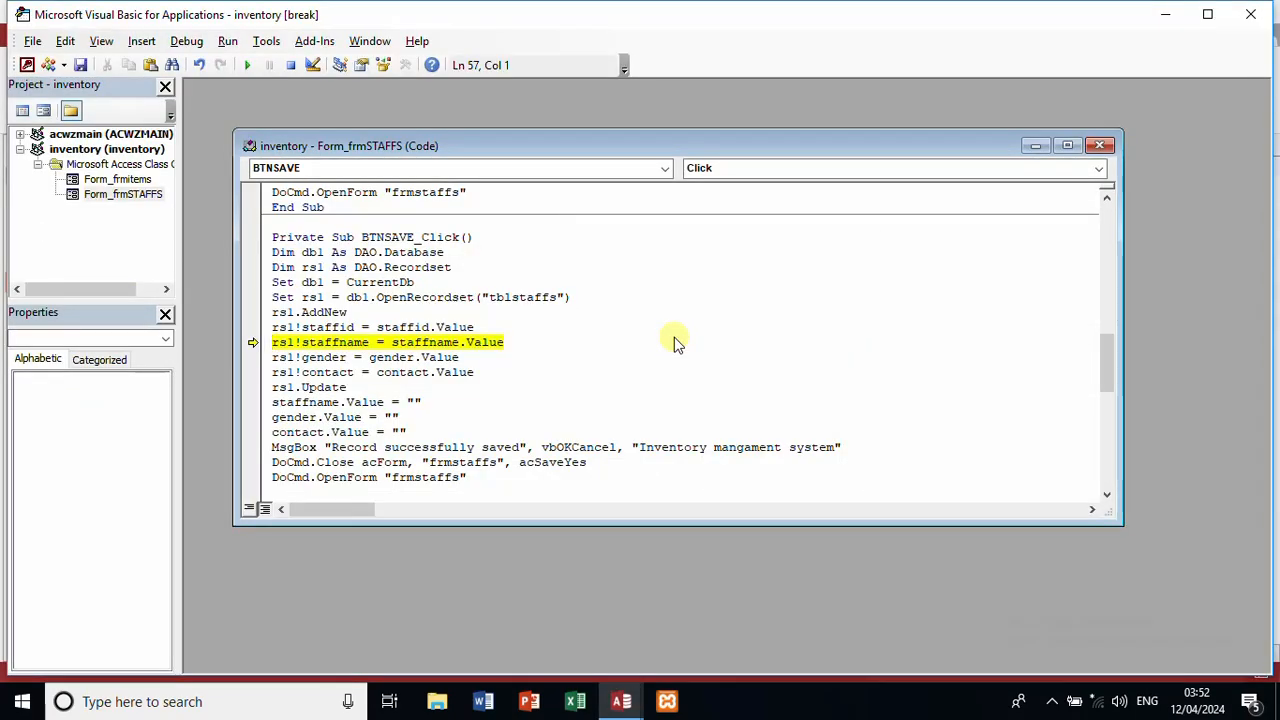
mouse_move(449, 342)
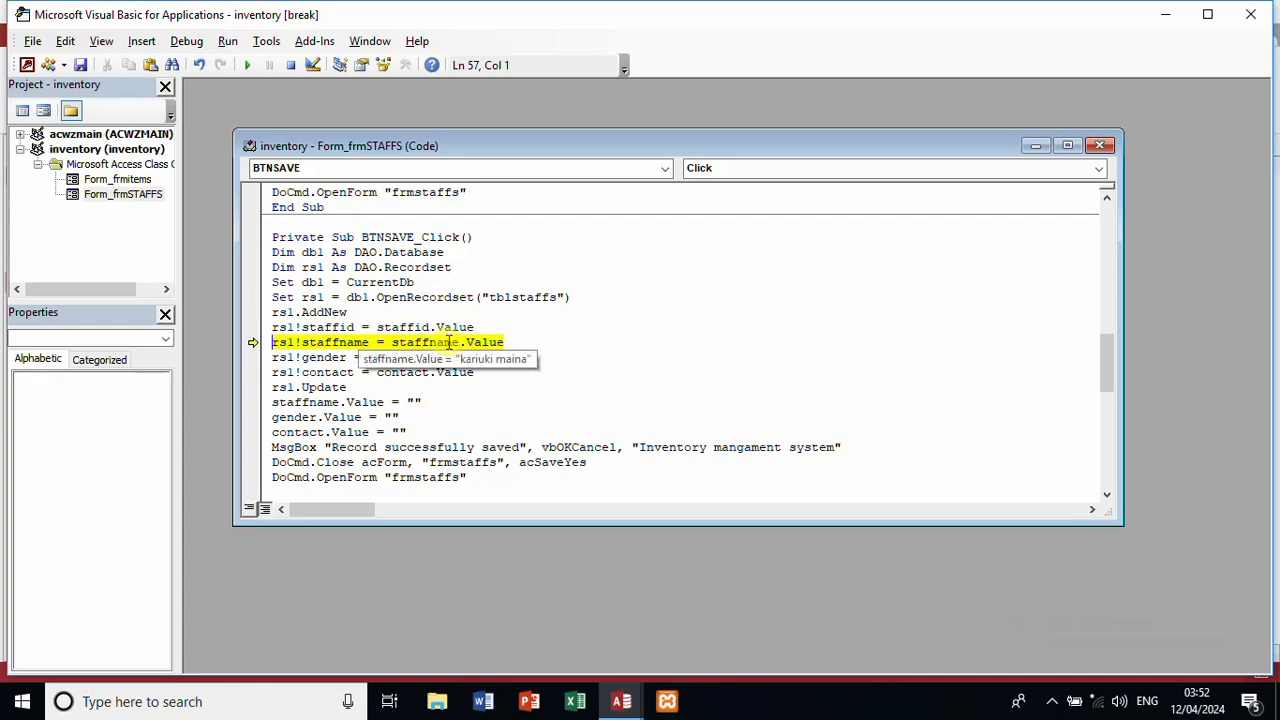
mouse_move(328, 342)
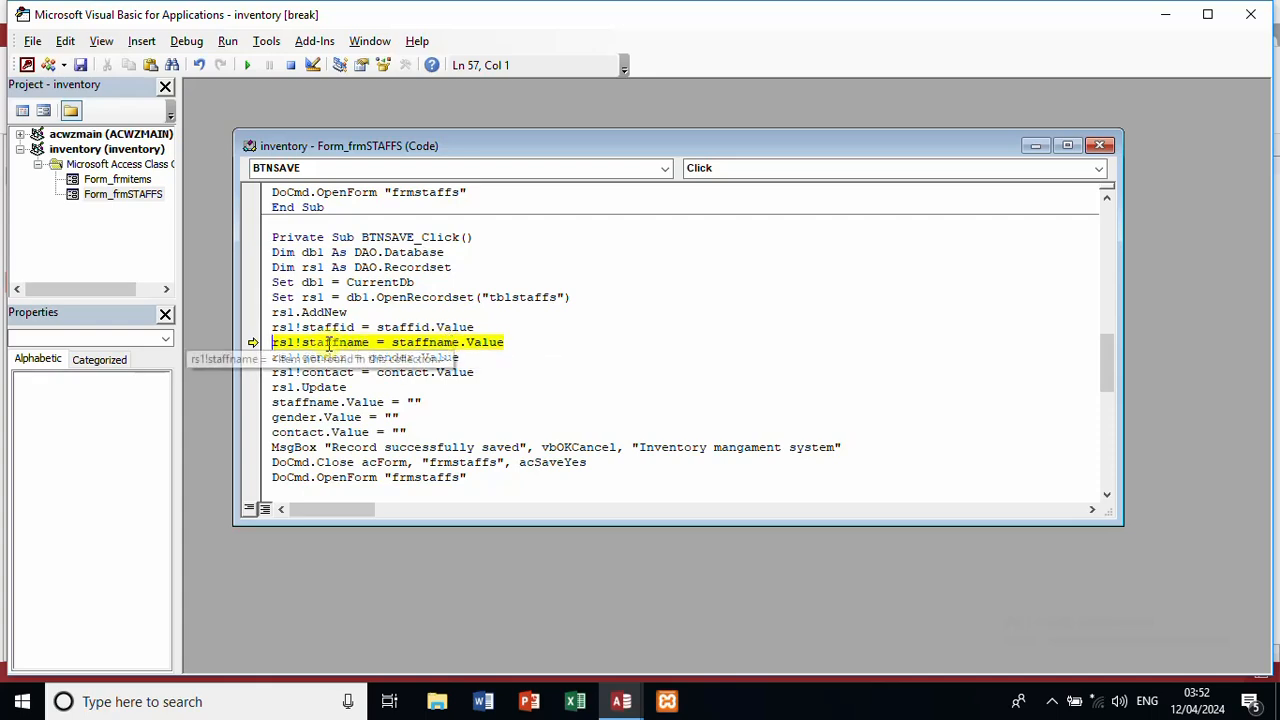
Step: Close the code window and VBA editor, stop the debugger, and close frmSTAFFS
click(621, 699)
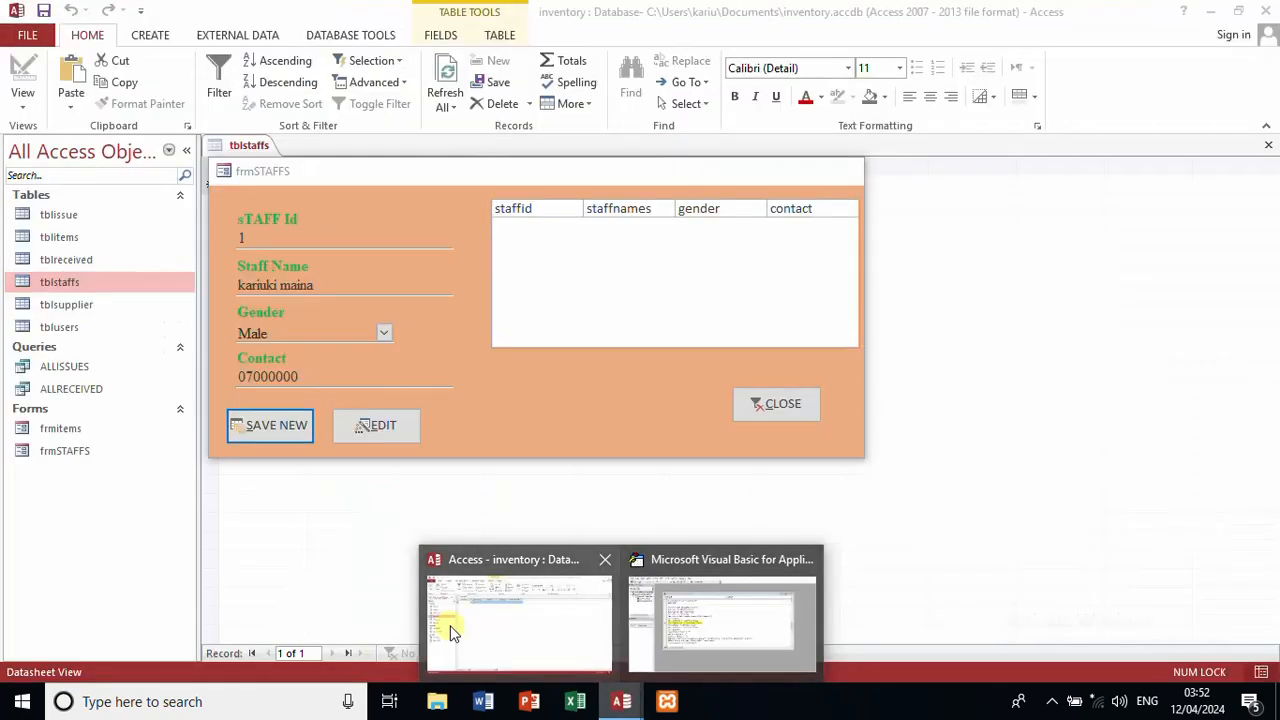
click(449, 624)
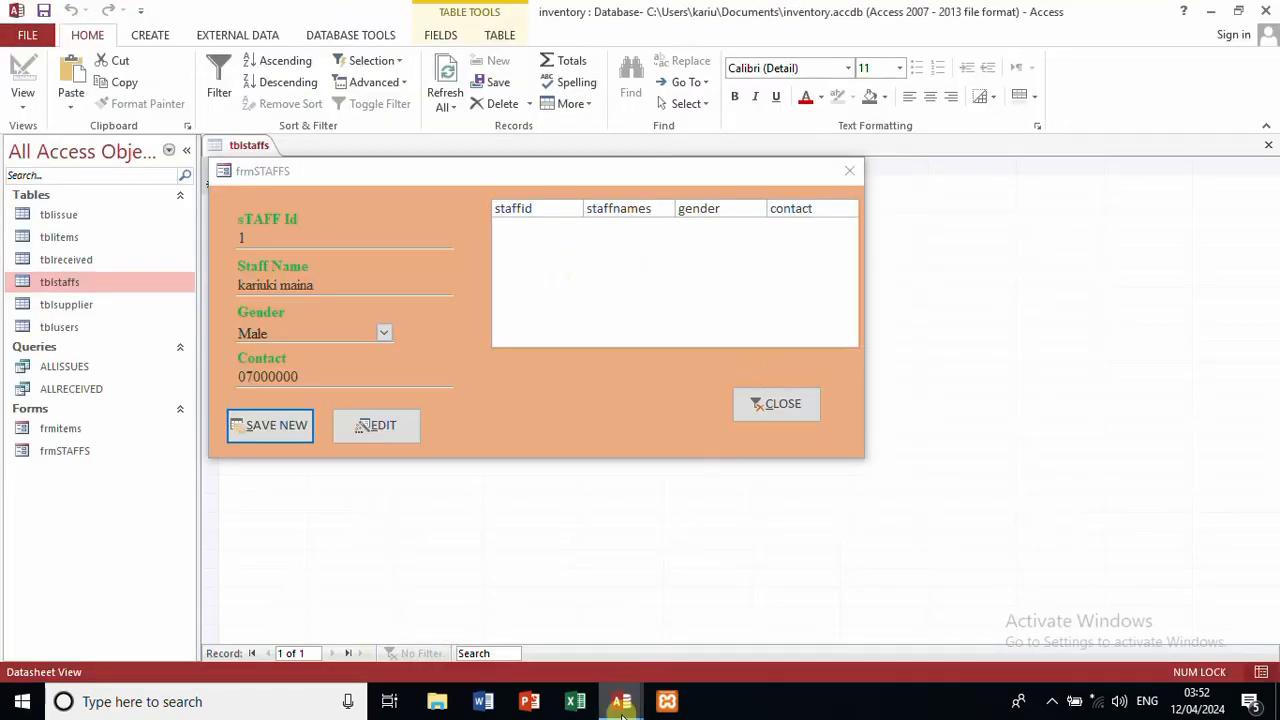
mouse_move(621, 705)
click(720, 610)
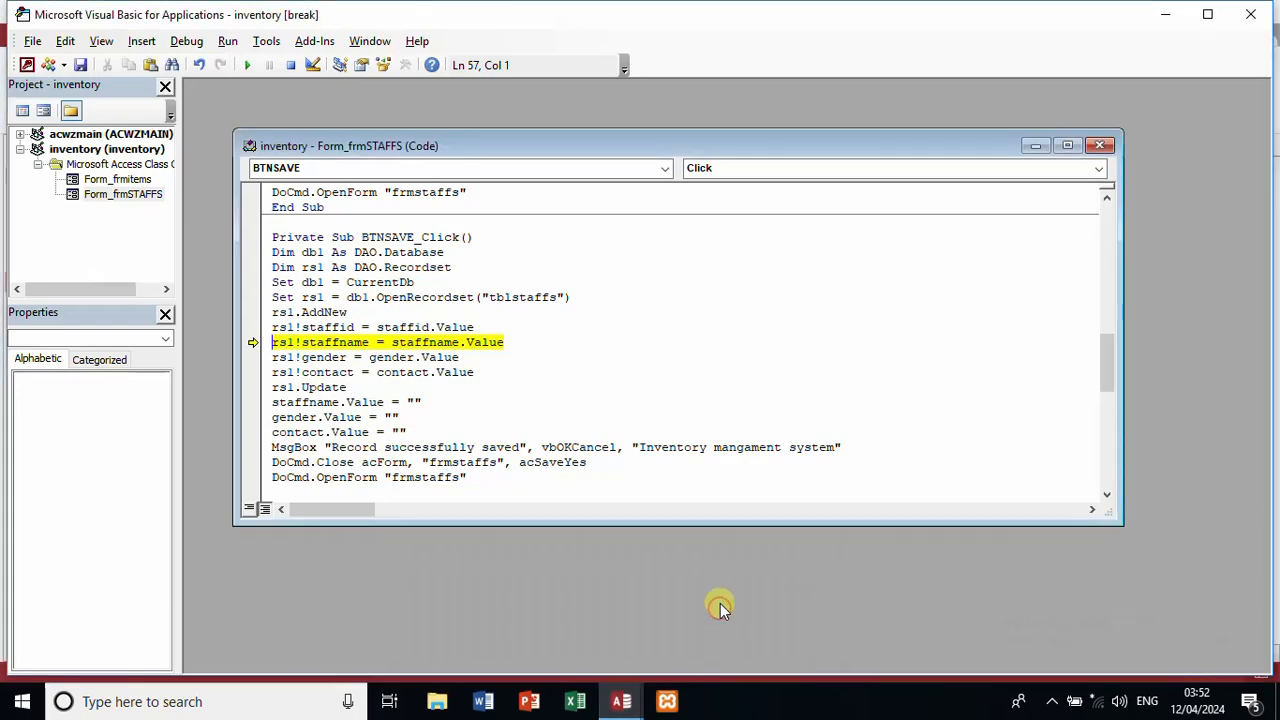
click(1097, 145)
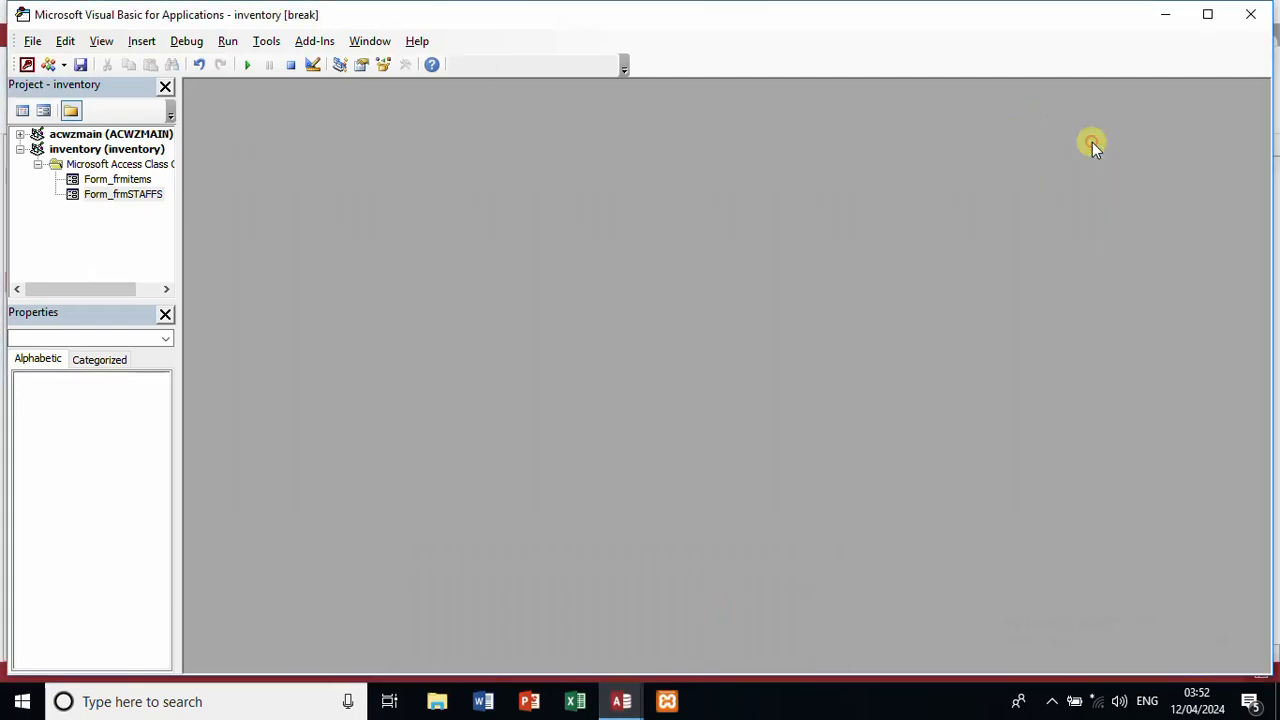
click(1165, 14)
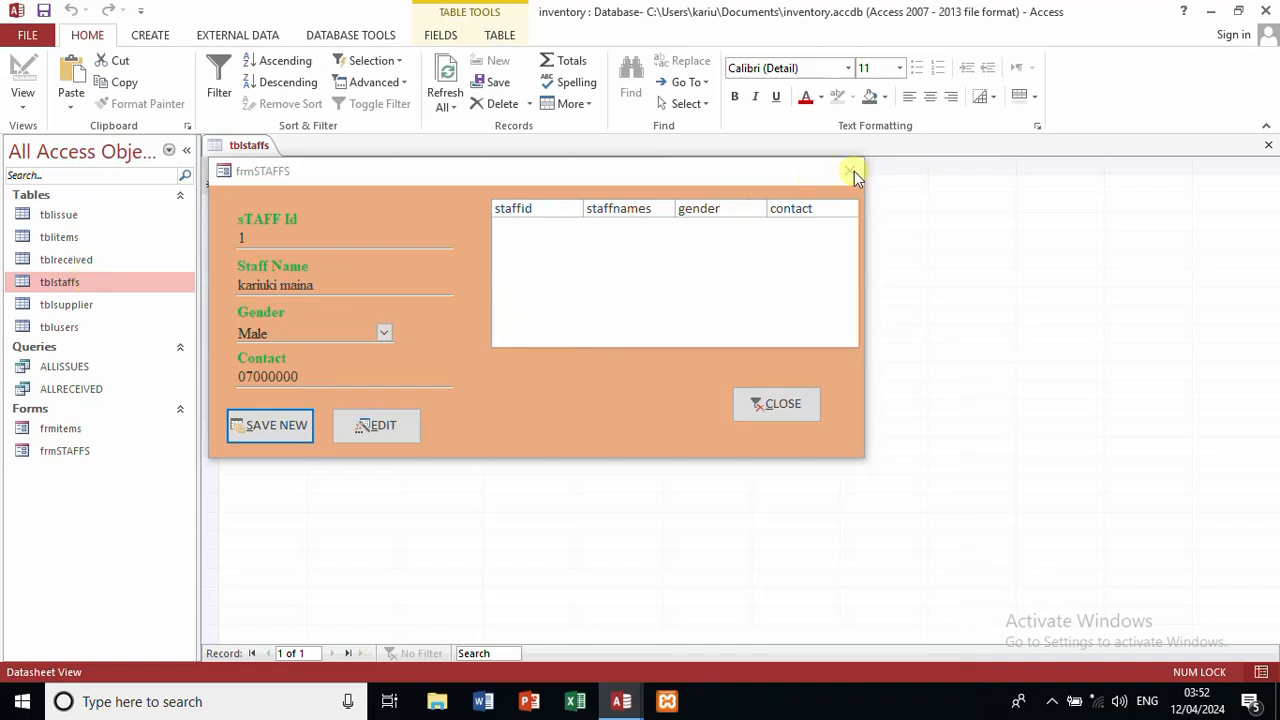
click(622, 699)
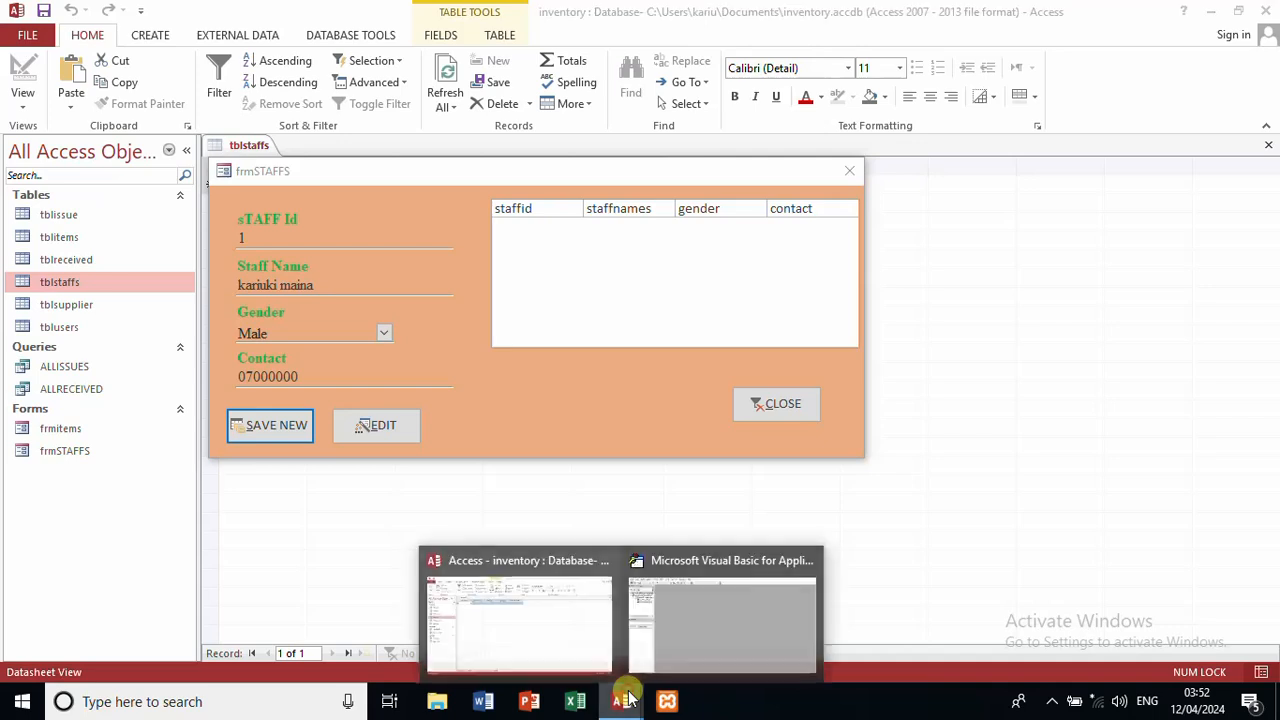
click(810, 560)
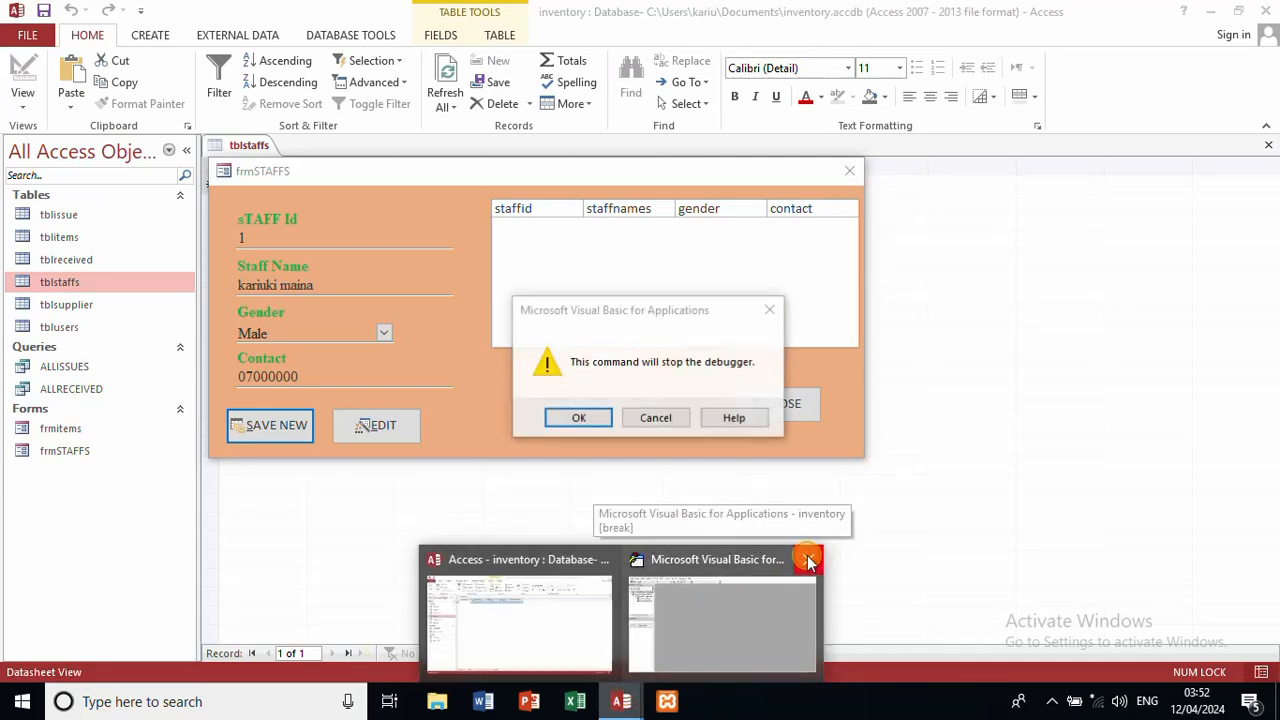
click(580, 418)
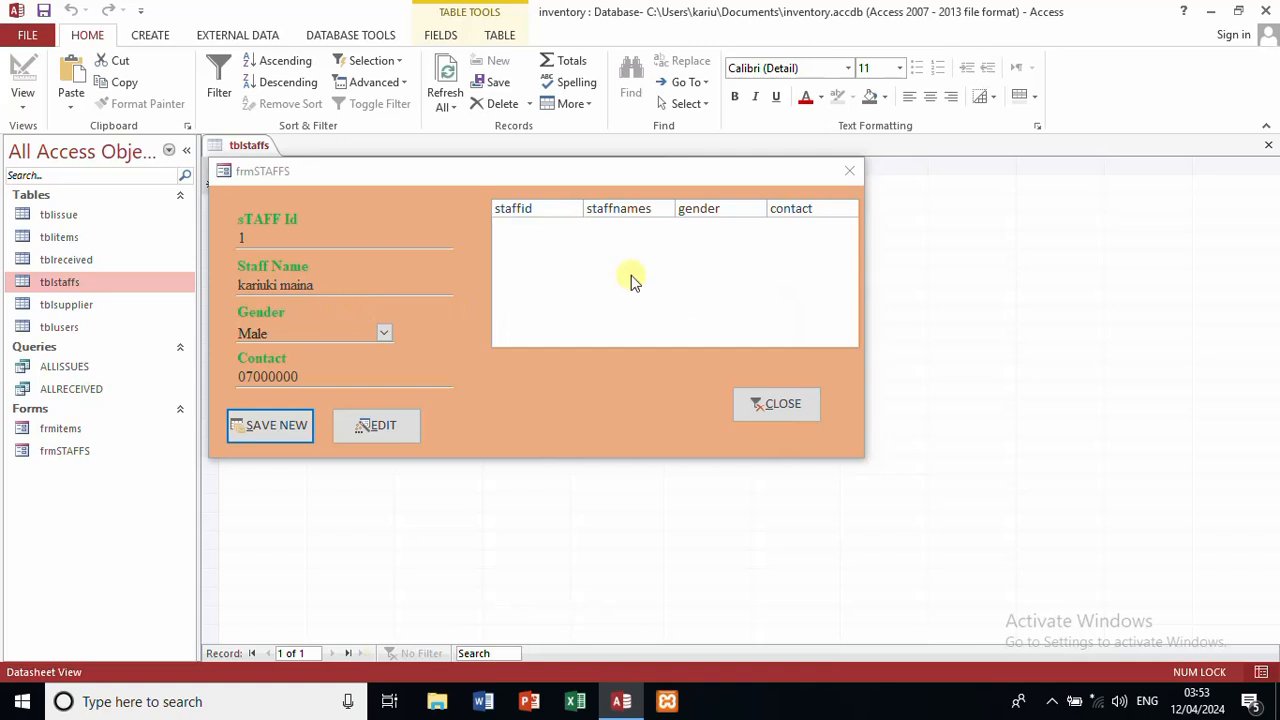
click(849, 170)
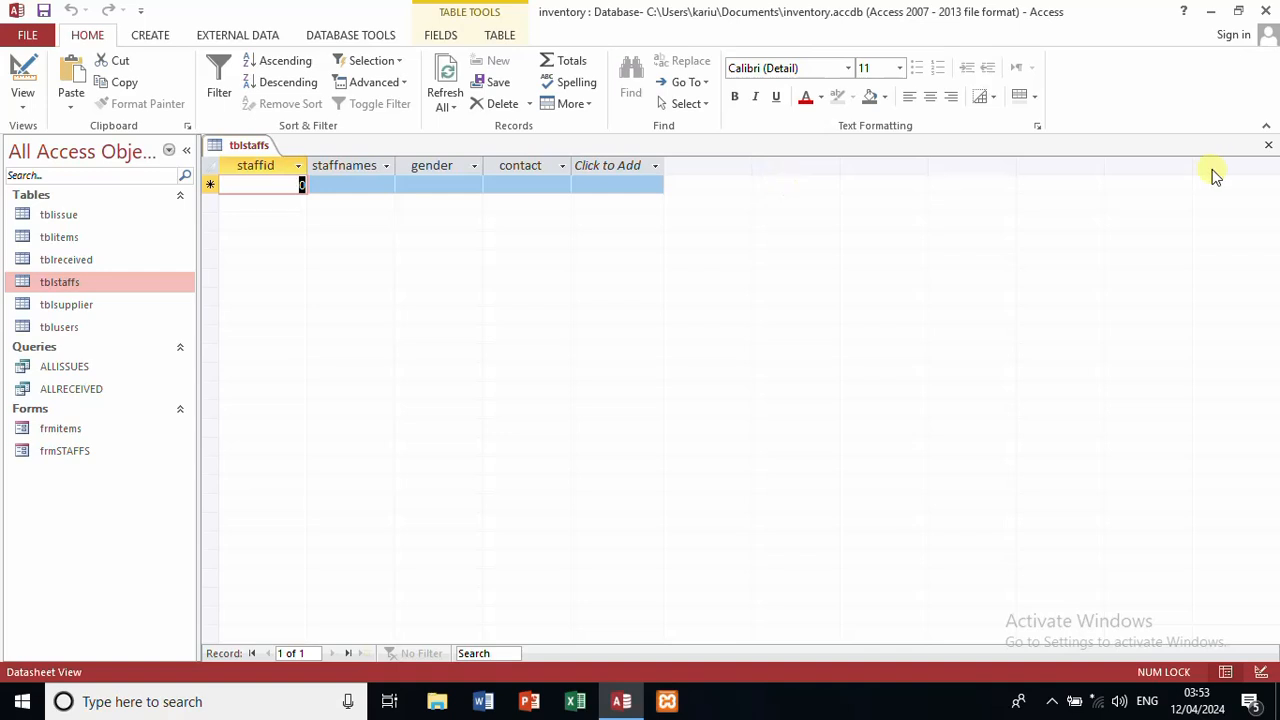
Step: Close tblstaffs, open frmSTAFFS in Design View, and build the Detail section's event code
click(1268, 145)
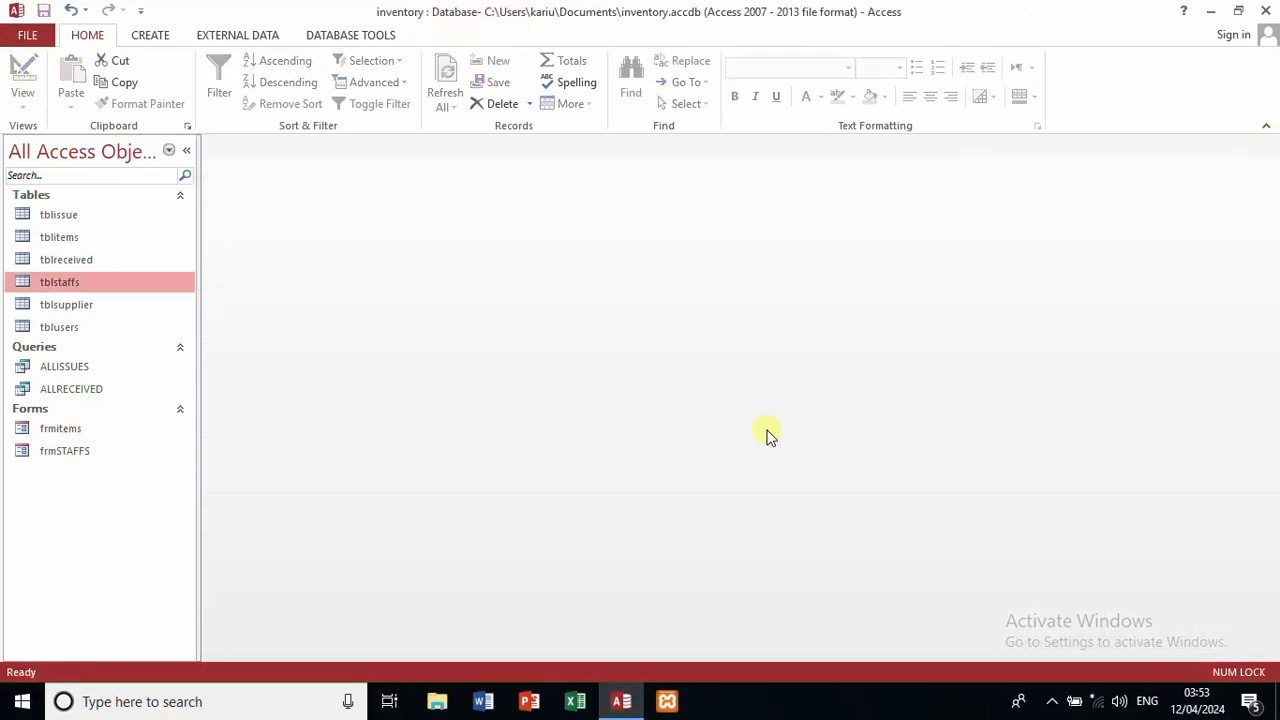
right_click(102, 452)
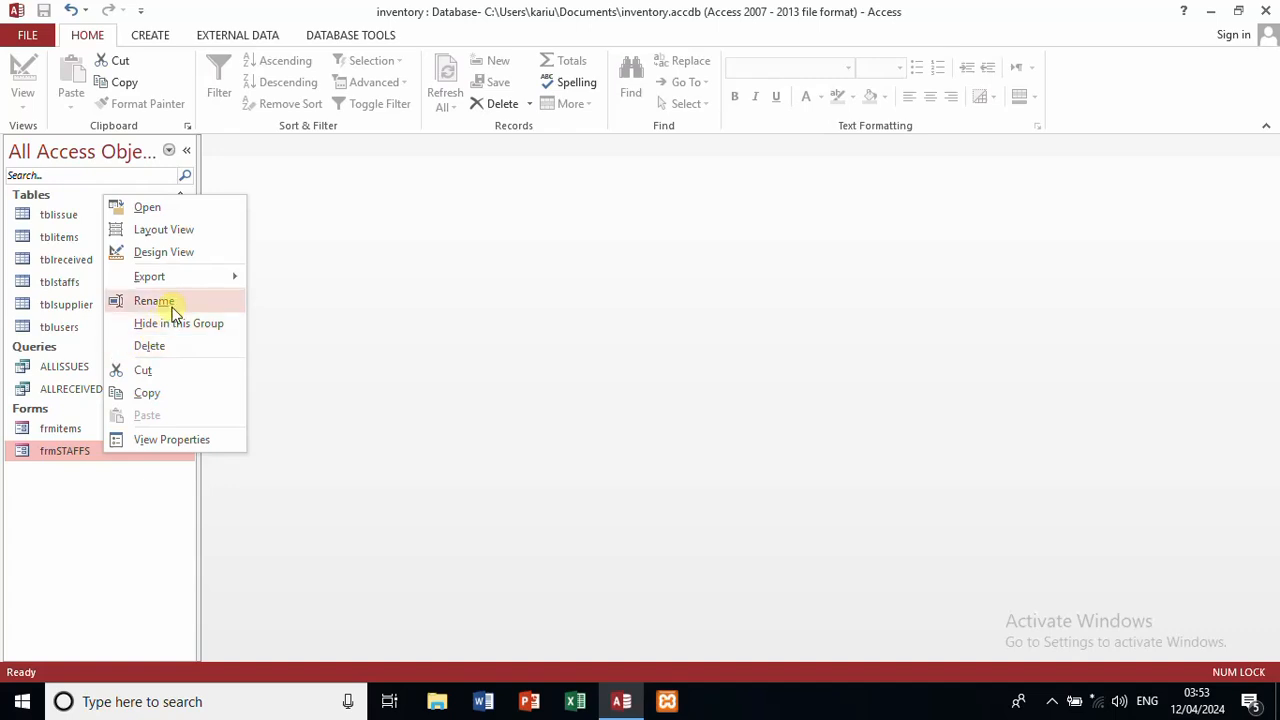
click(188, 256)
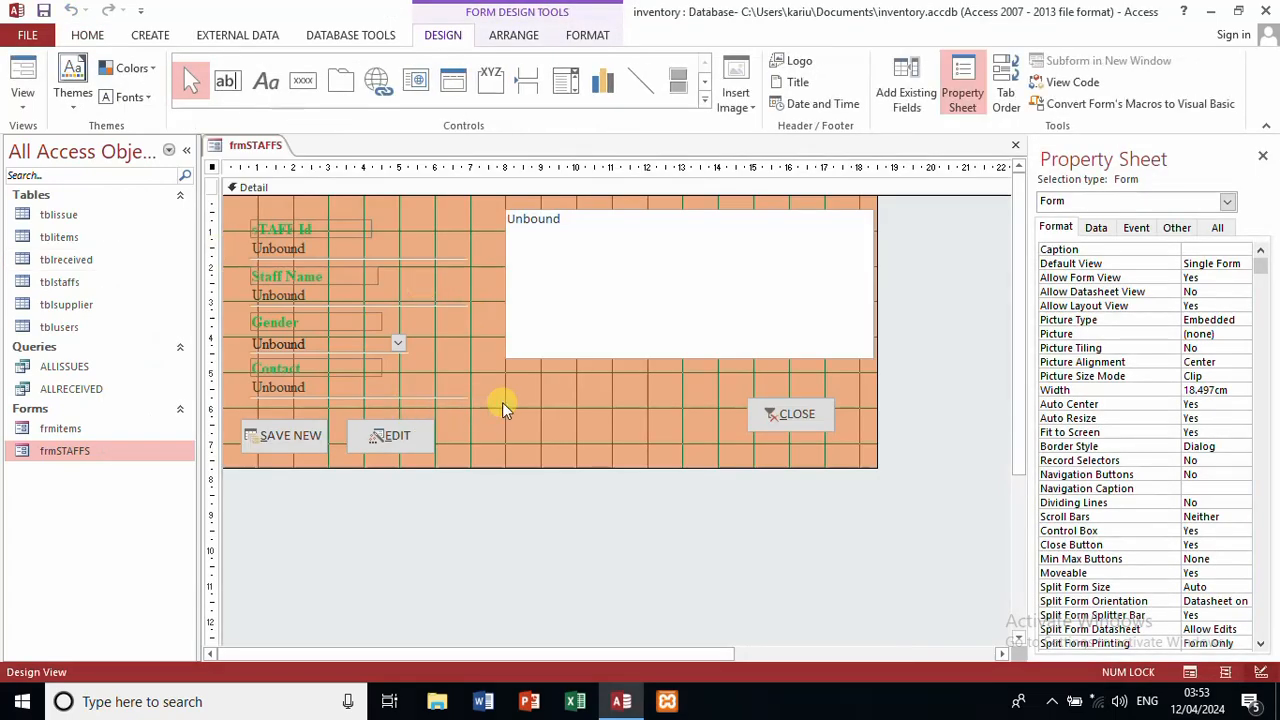
right_click(502, 408)
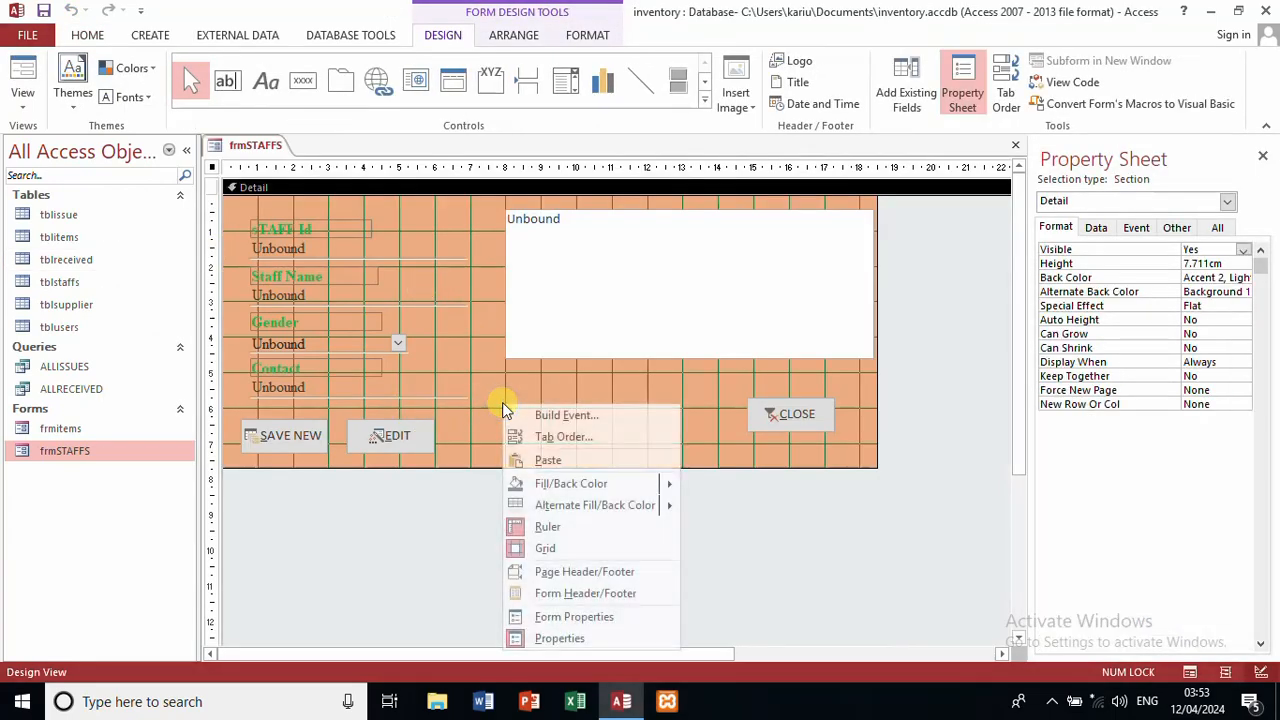
click(566, 416)
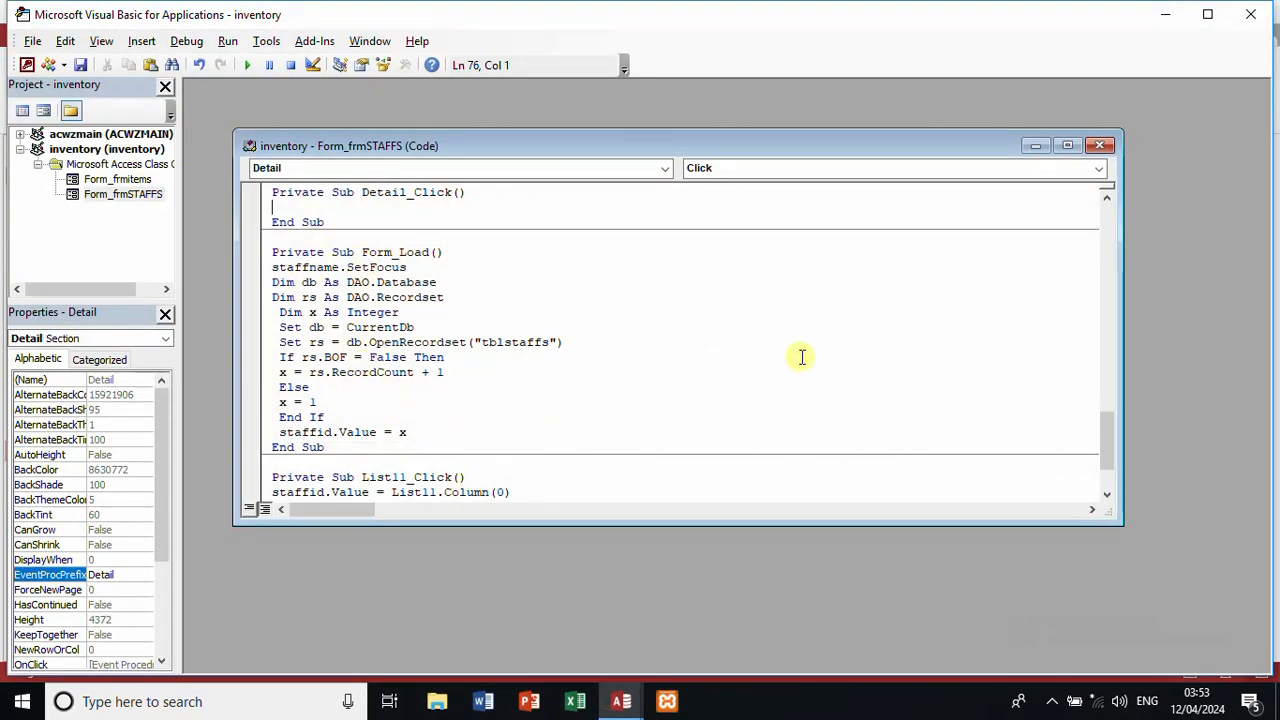
Step: Change the rs123!staffname reference in BTNEDIT_Click to staffnames
drag(1030, 386, 1102, 431)
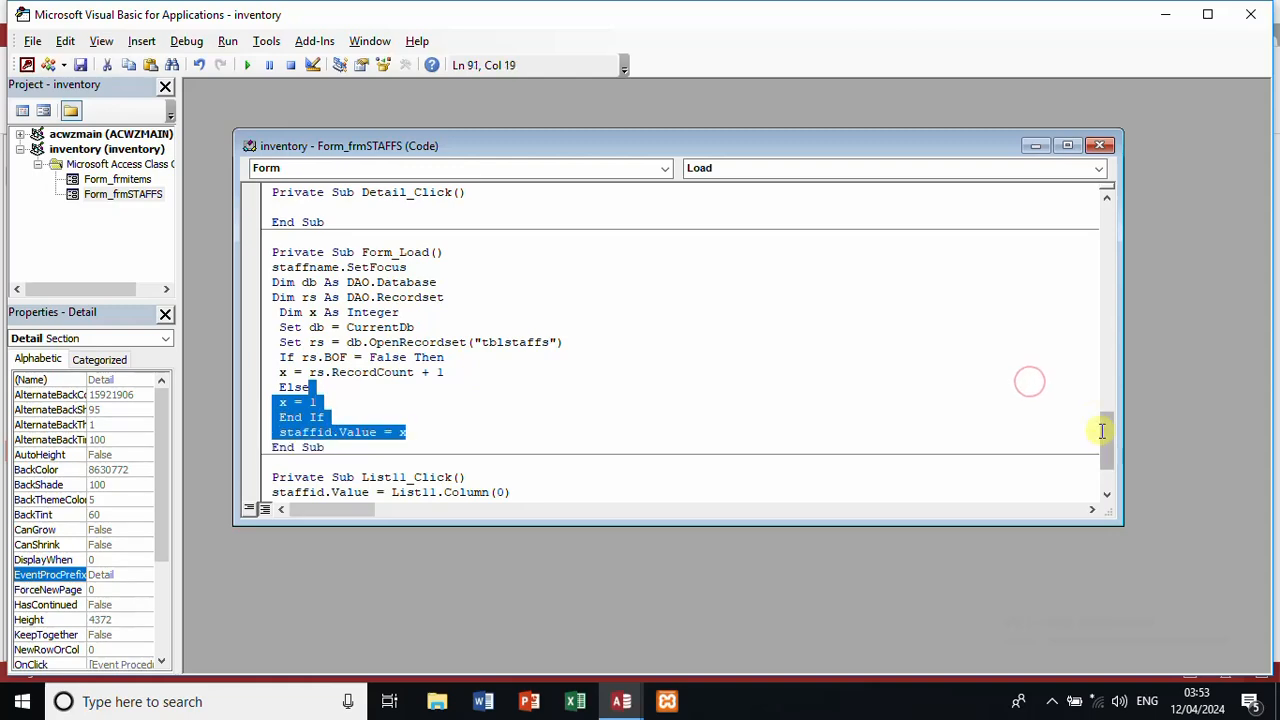
click(997, 359)
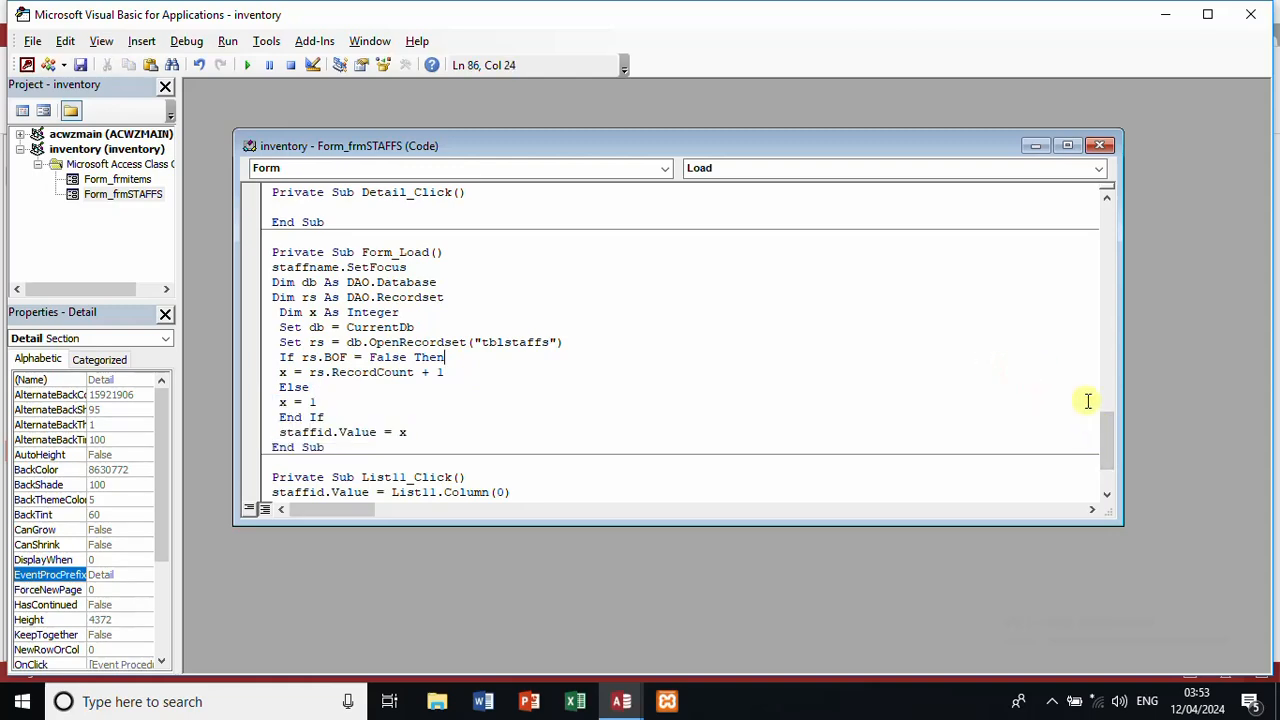
drag(1109, 429, 1102, 190)
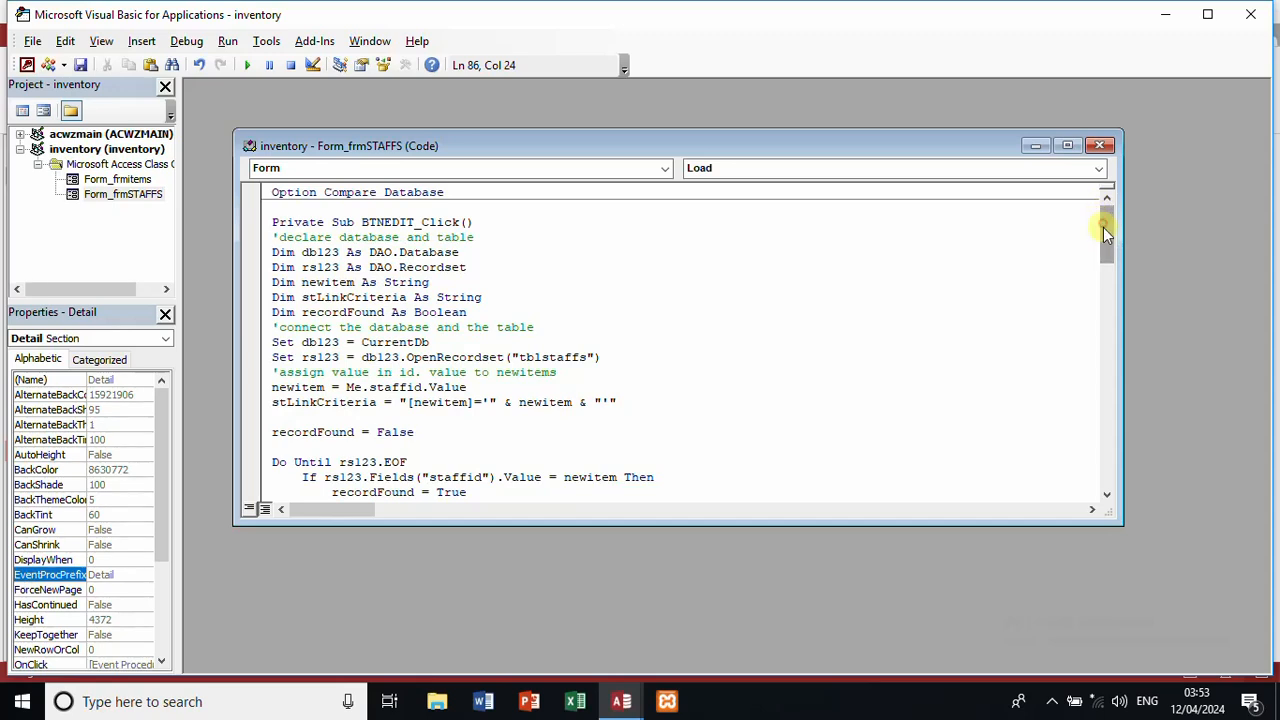
drag(1103, 227, 1111, 257)
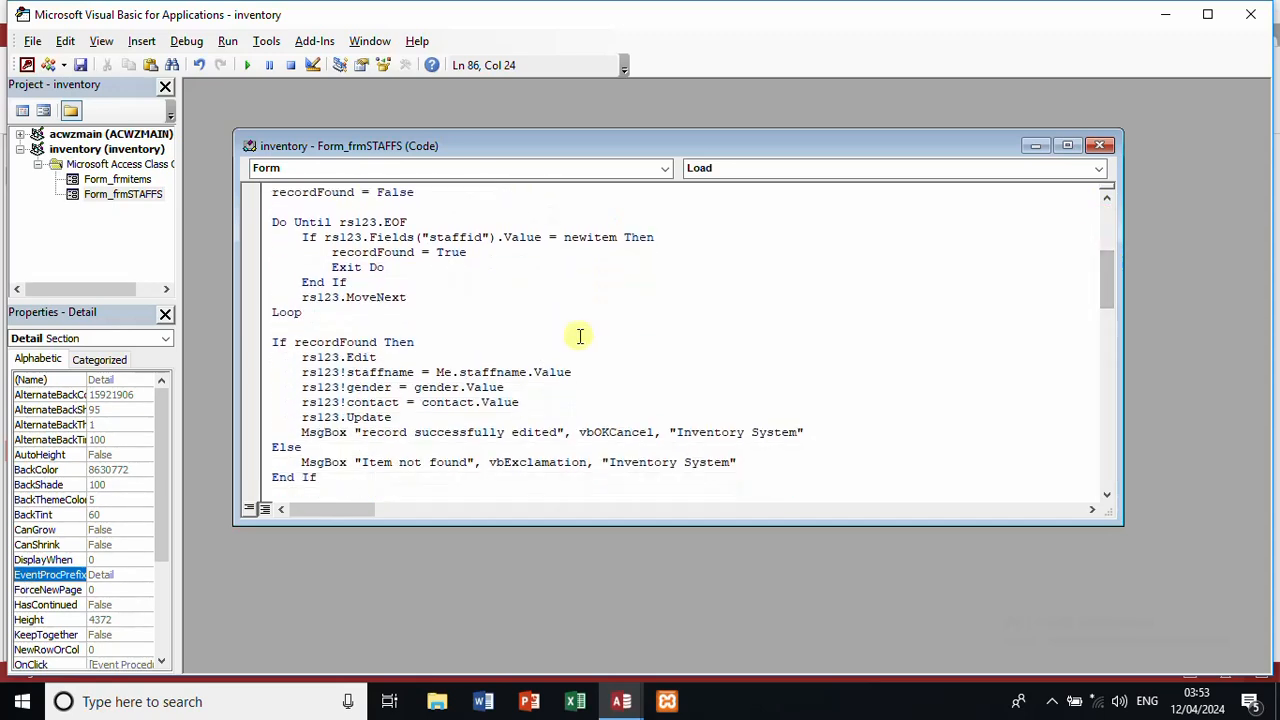
click(413, 372)
text(r)
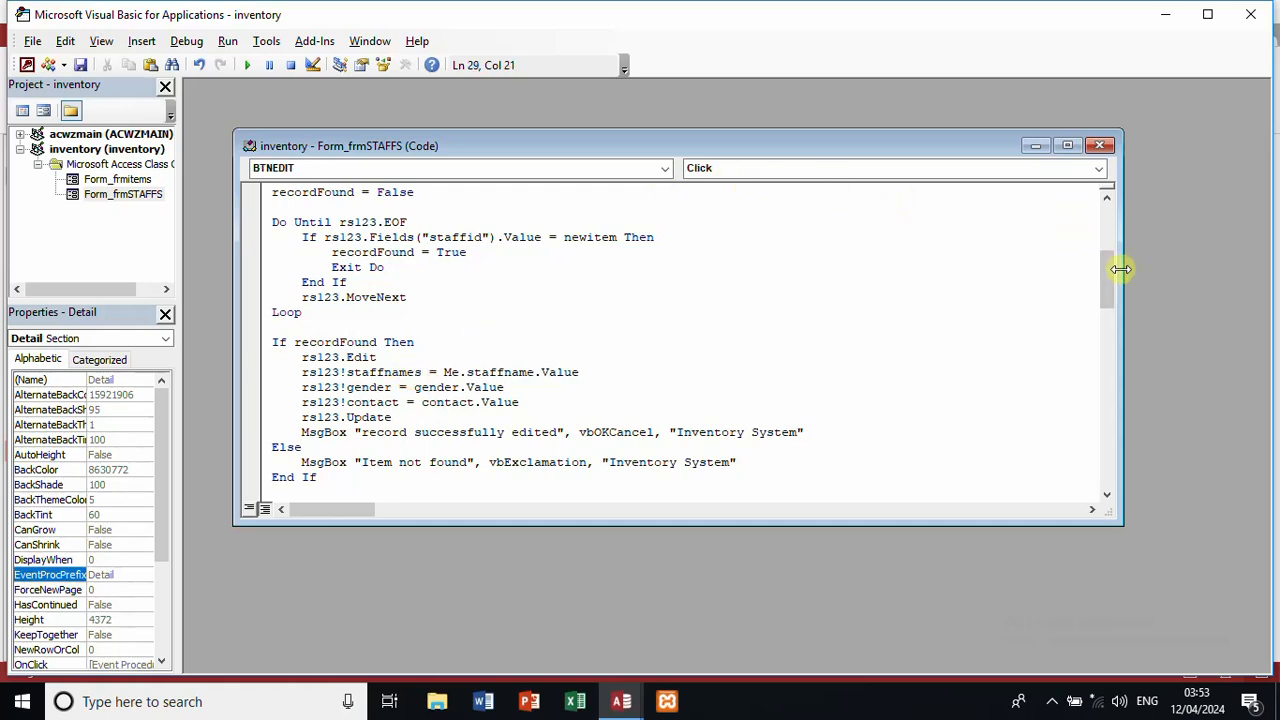
Step: Change rsl!staffname in BTNSAVE_Click to staffnames and close the code window
drag(1108, 274, 1128, 345)
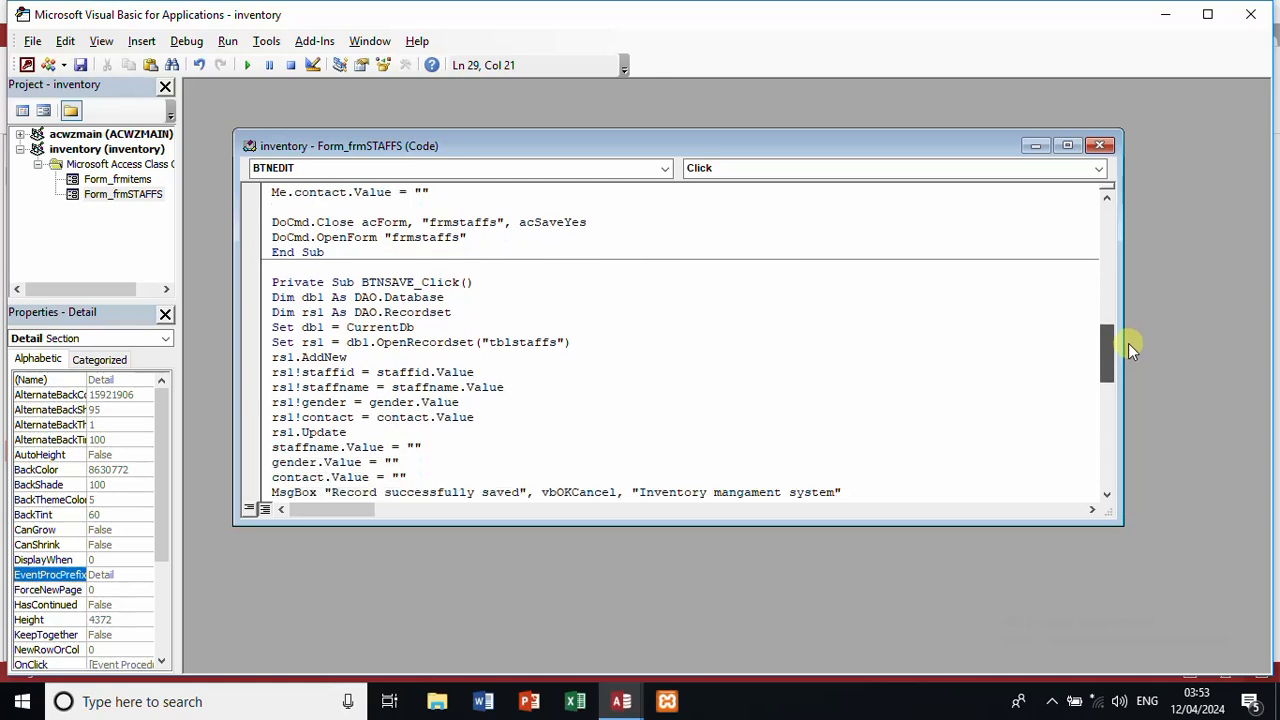
click(368, 386)
text(s)
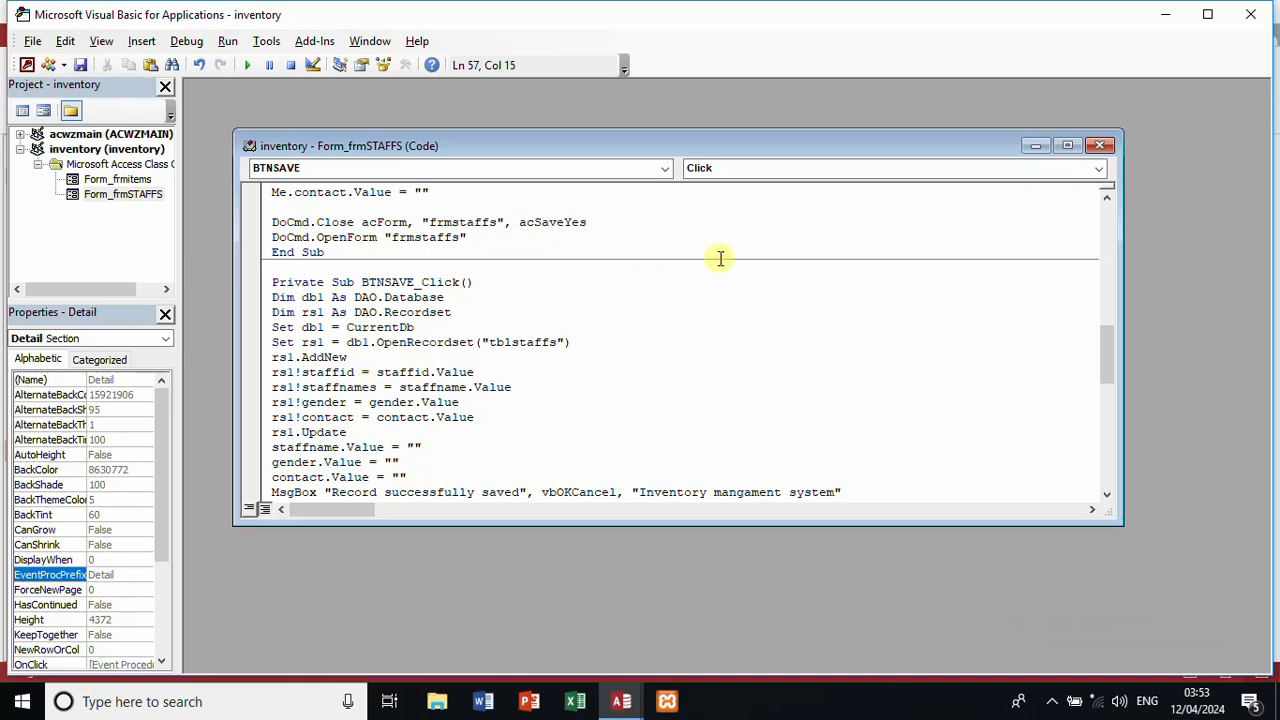
click(1104, 146)
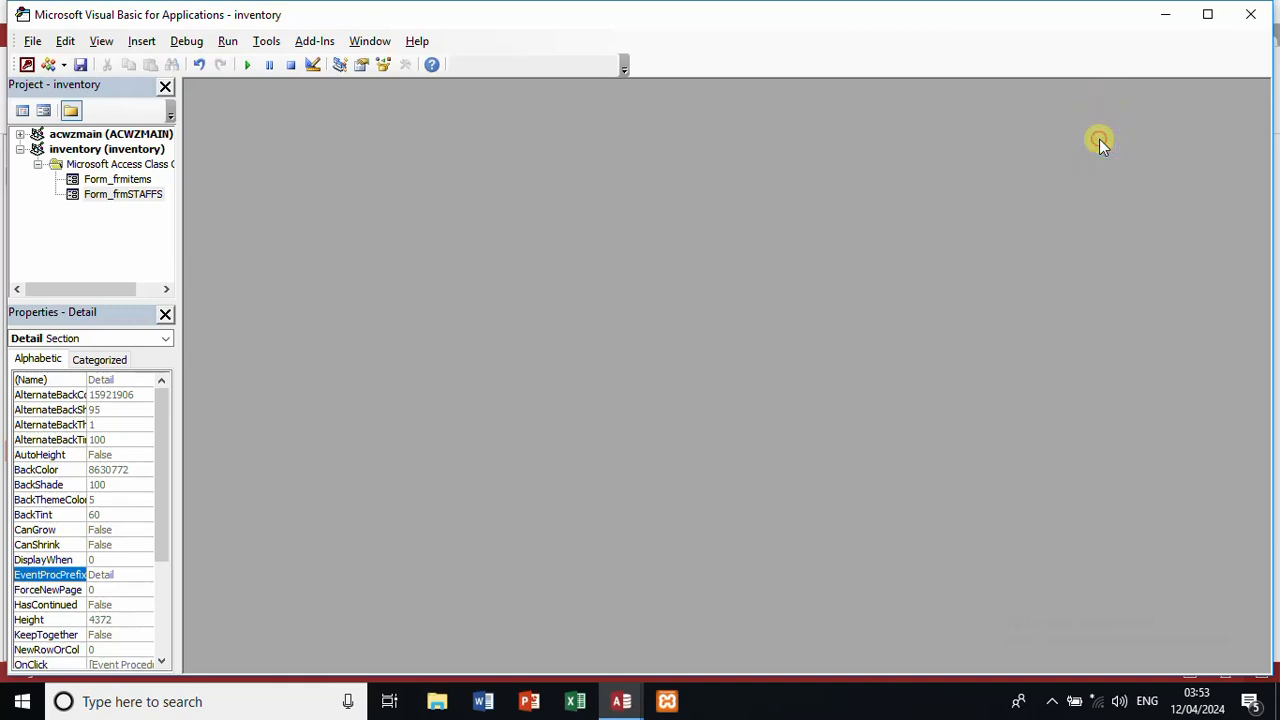
Step: In Form View, save a staff record with a name, gender Male and contact 0122
click(1247, 24)
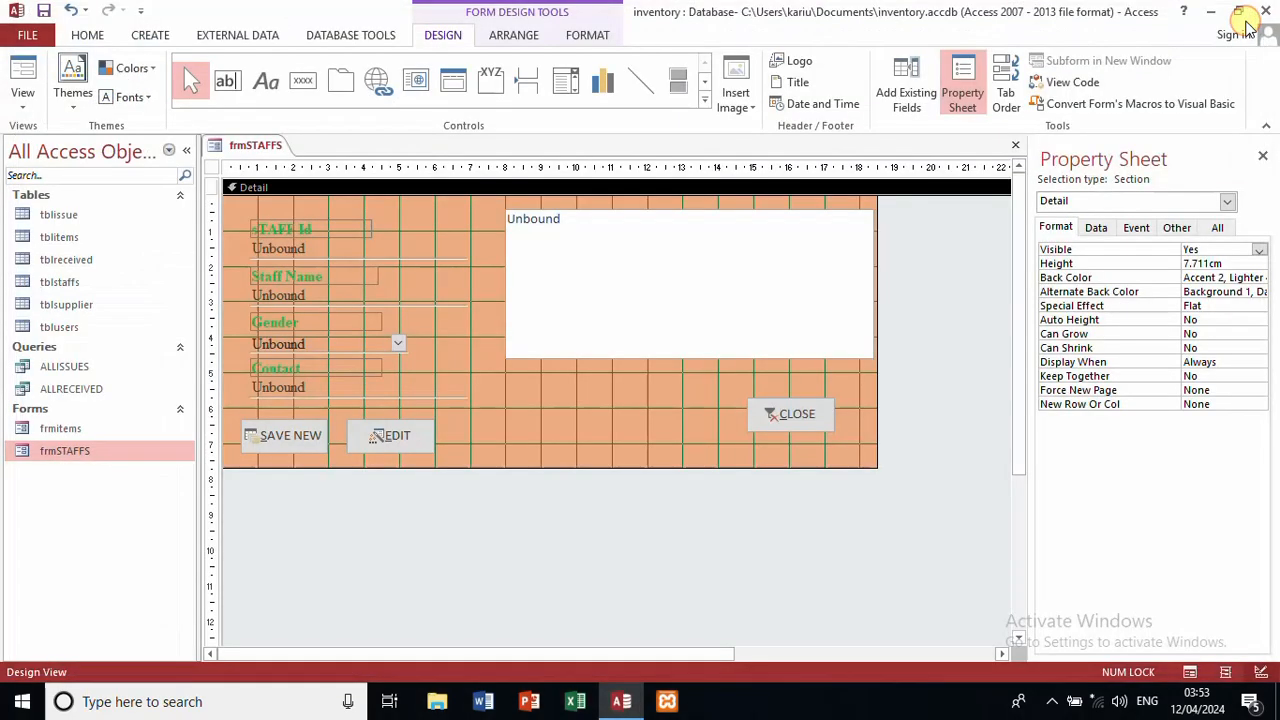
click(26, 98)
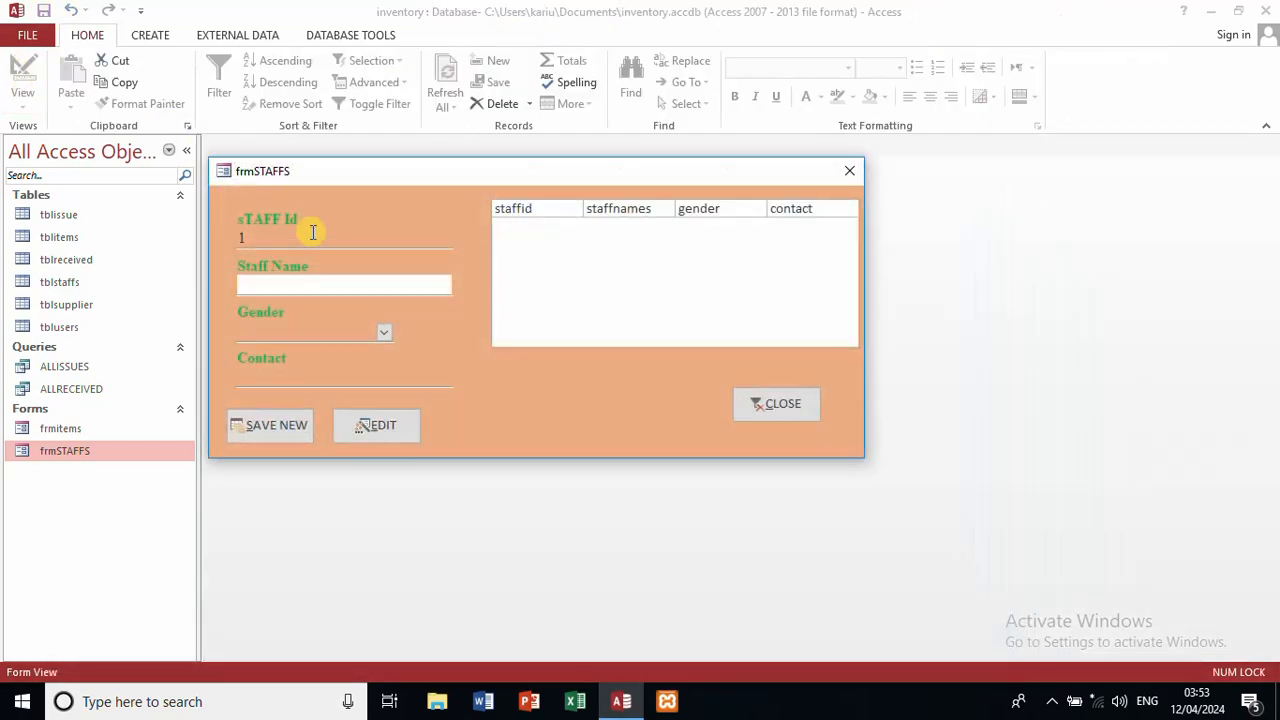
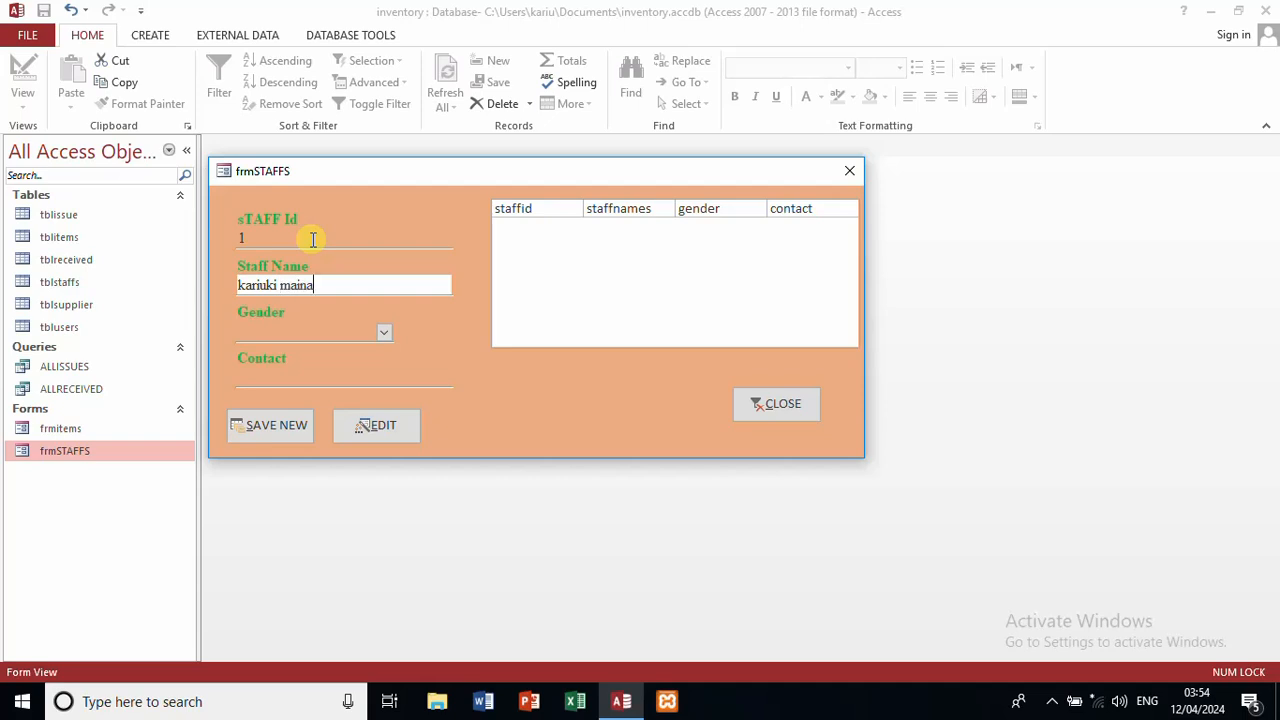
key(Tab)
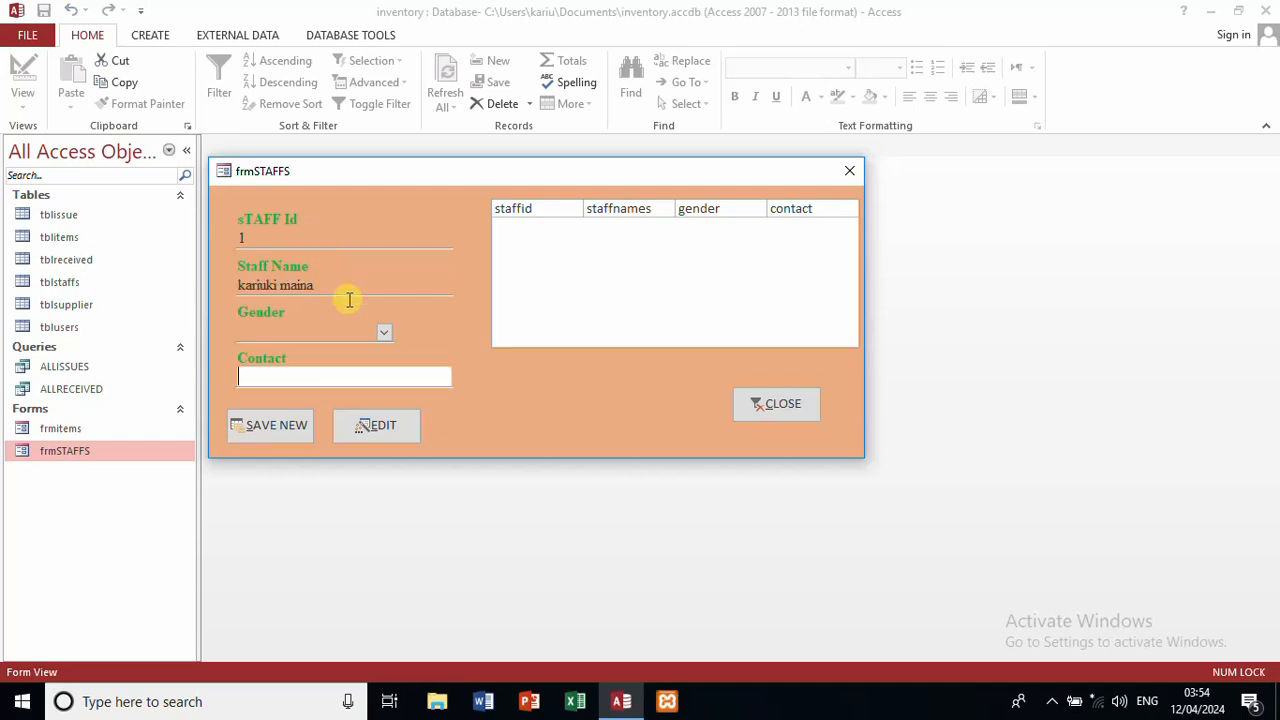
click(385, 330)
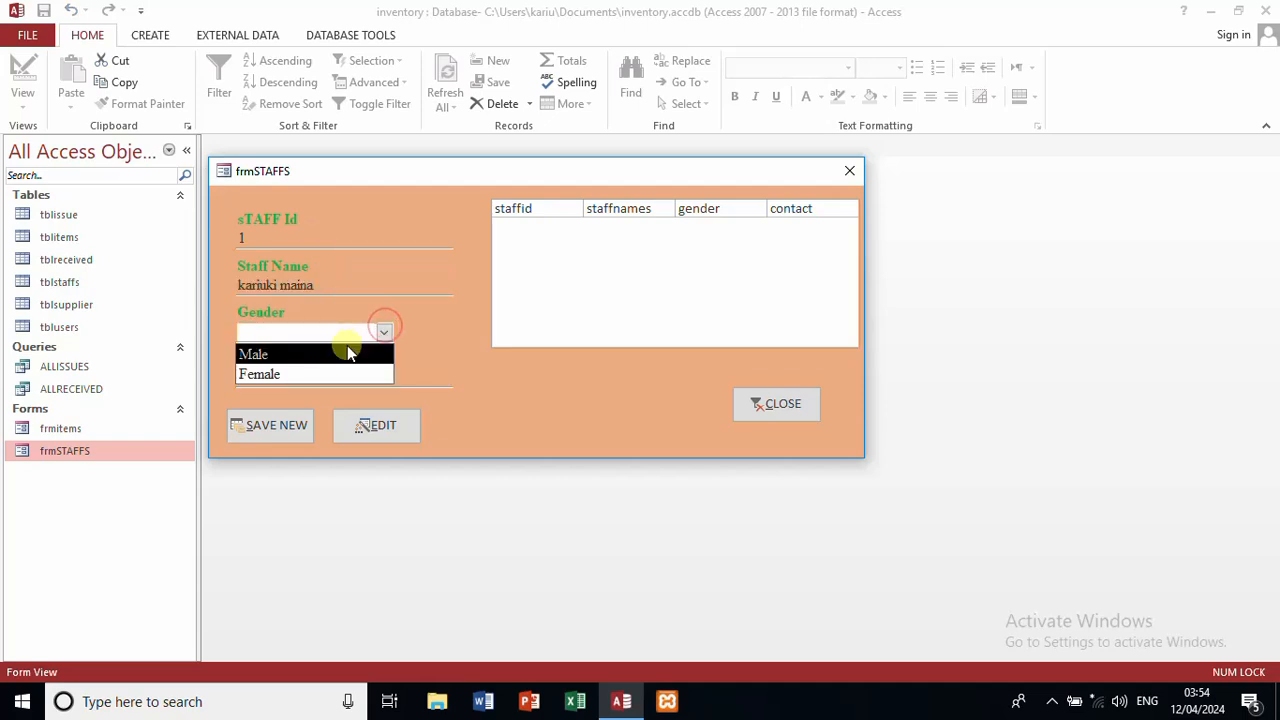
click(346, 348)
click(340, 371)
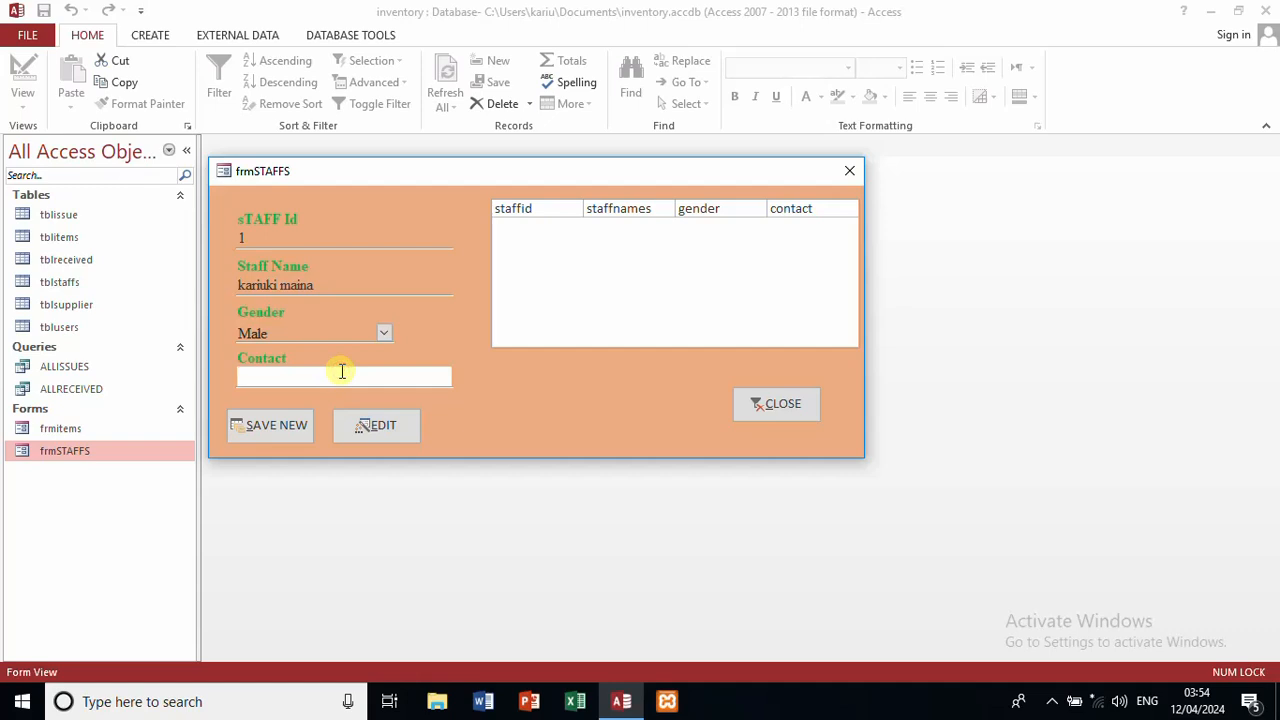
text(0122)
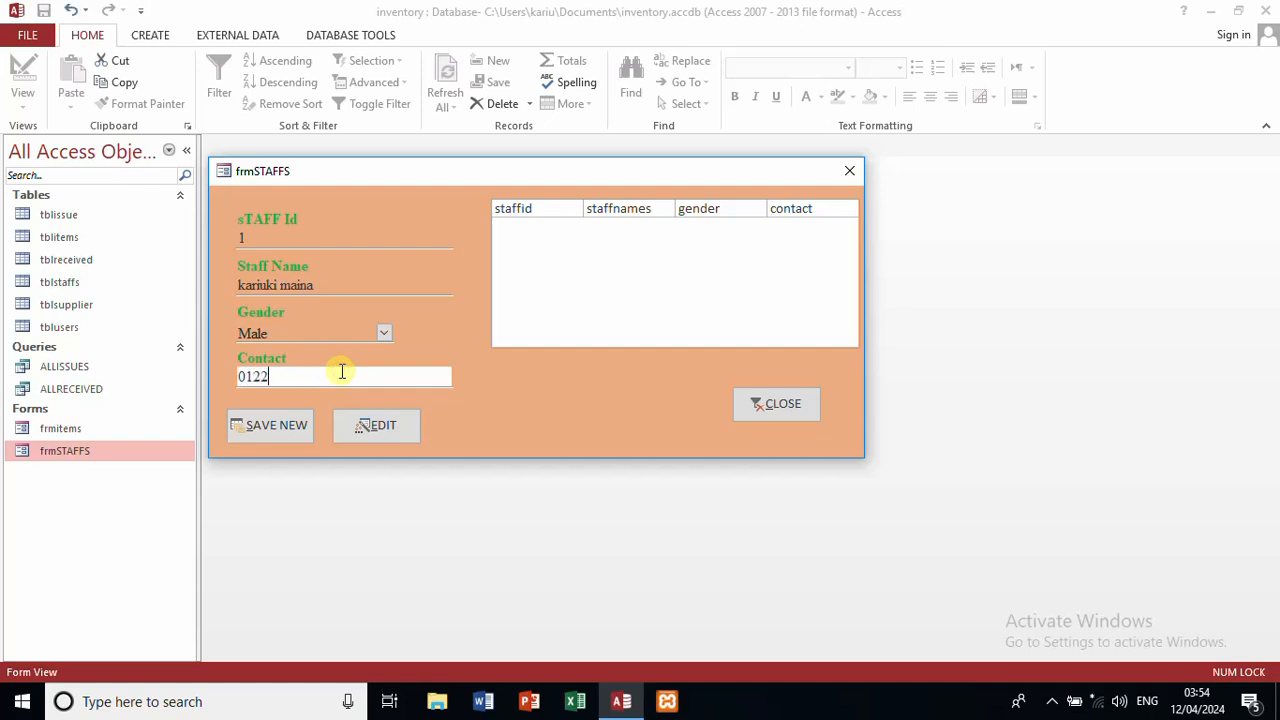
click(263, 420)
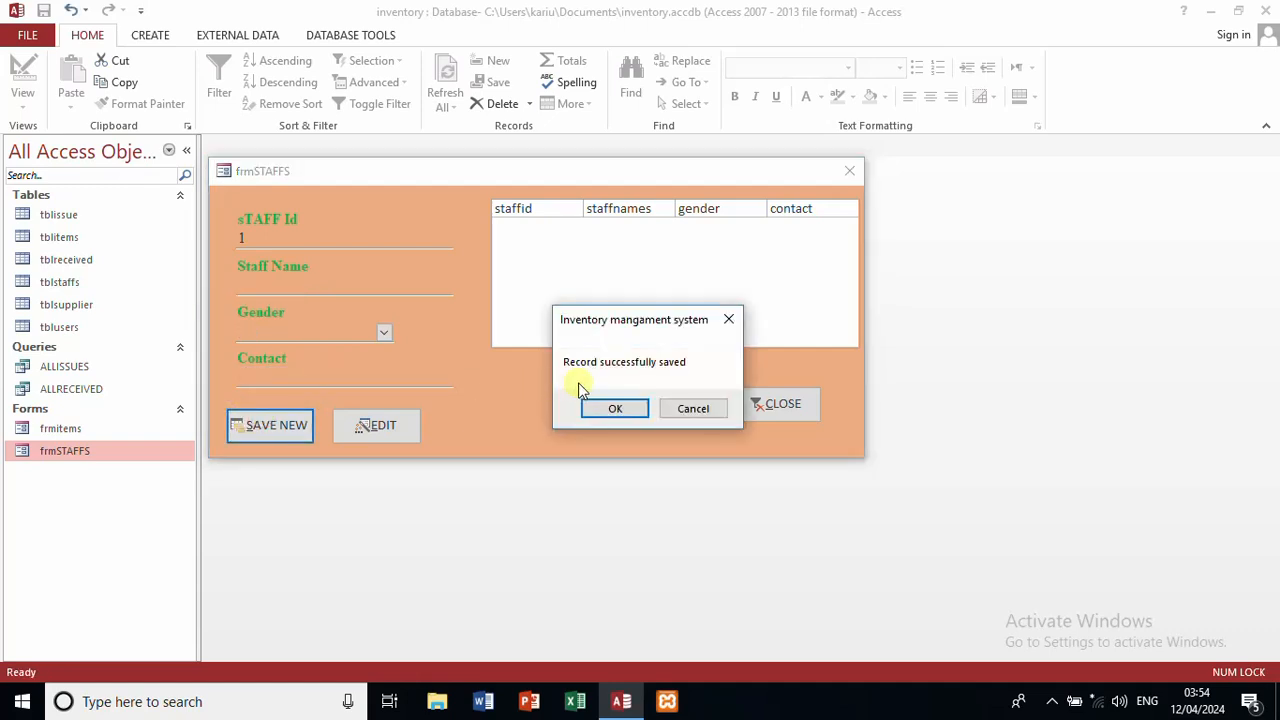
click(596, 406)
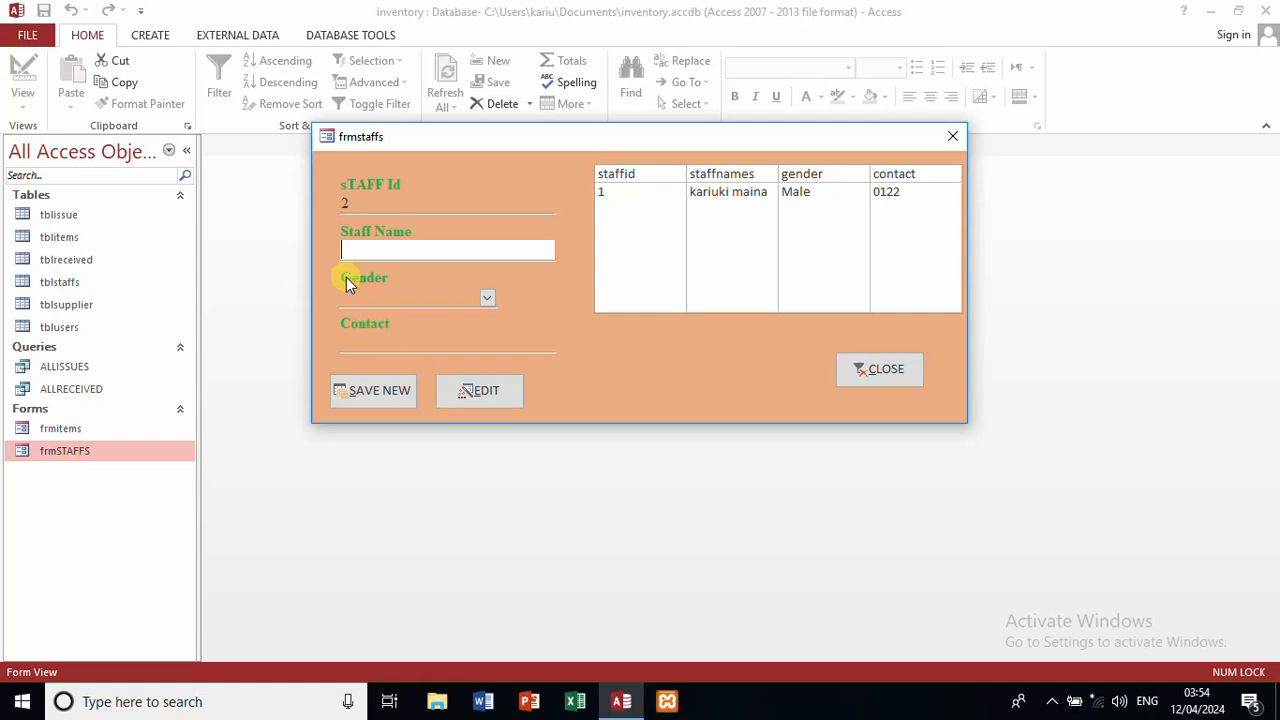
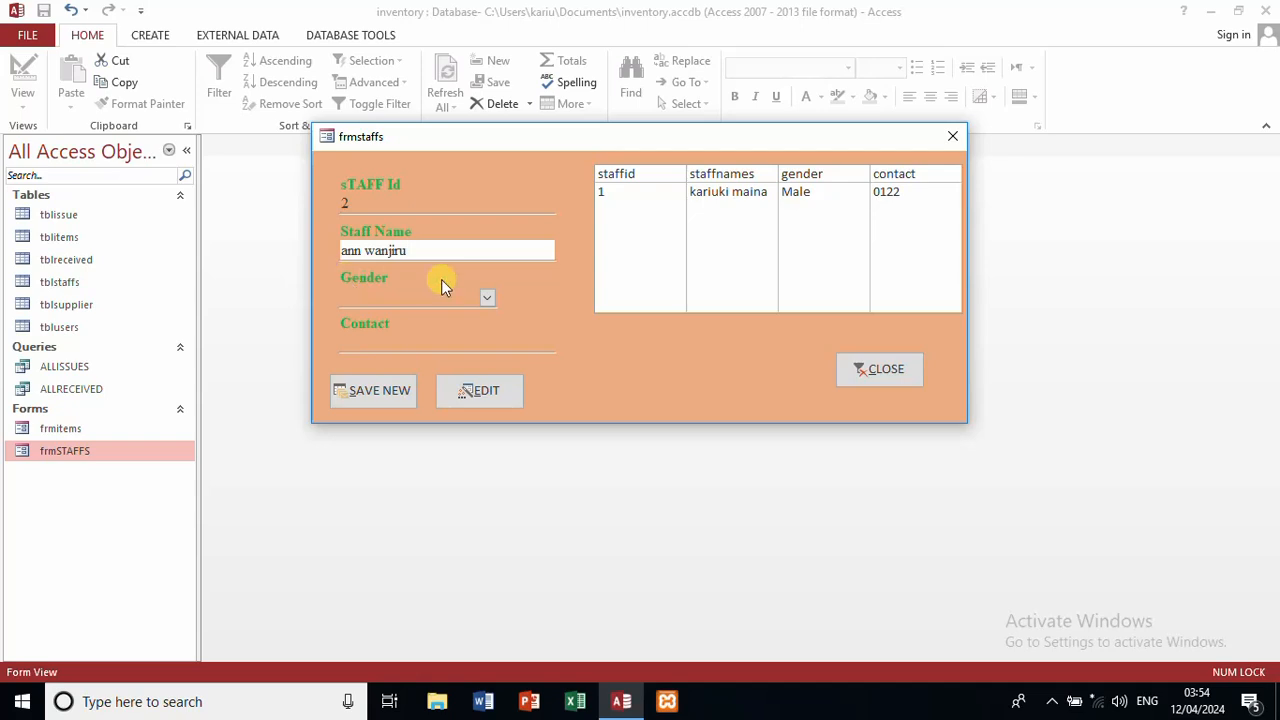
Step: Save a second staff record with a name, gender Female and contact 12345
click(487, 298)
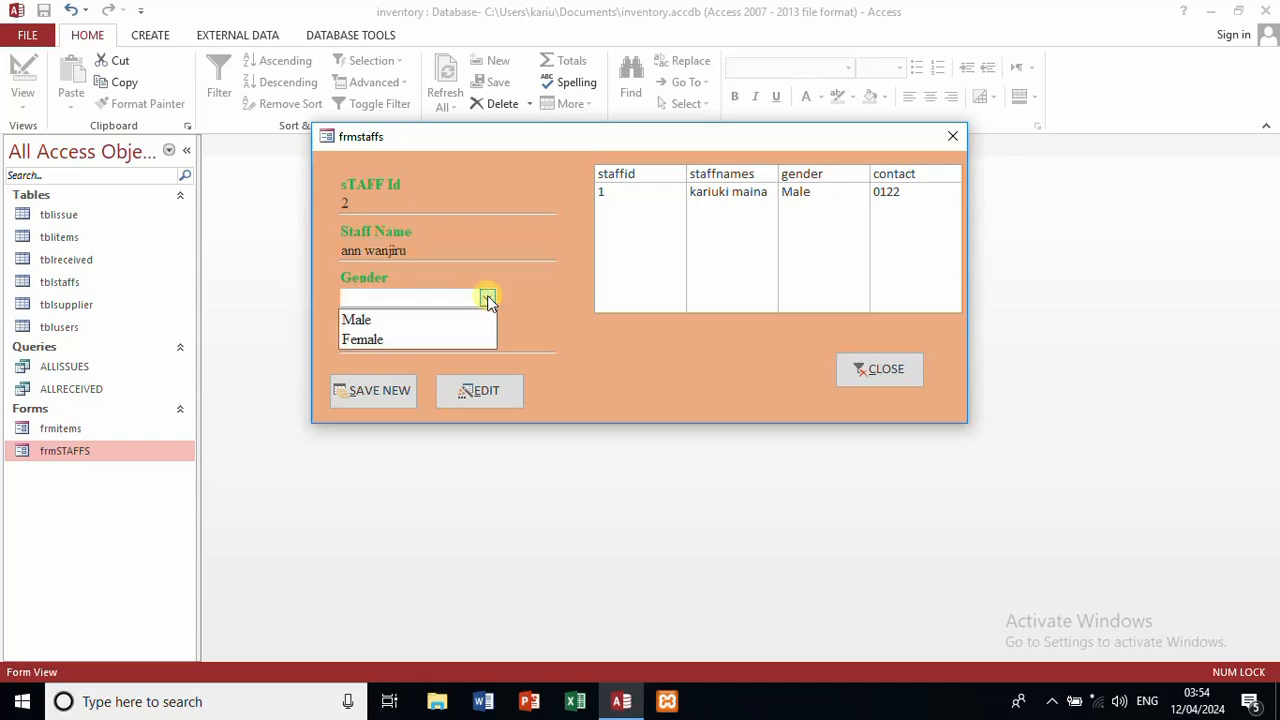
click(432, 340)
click(433, 347)
text(12345)
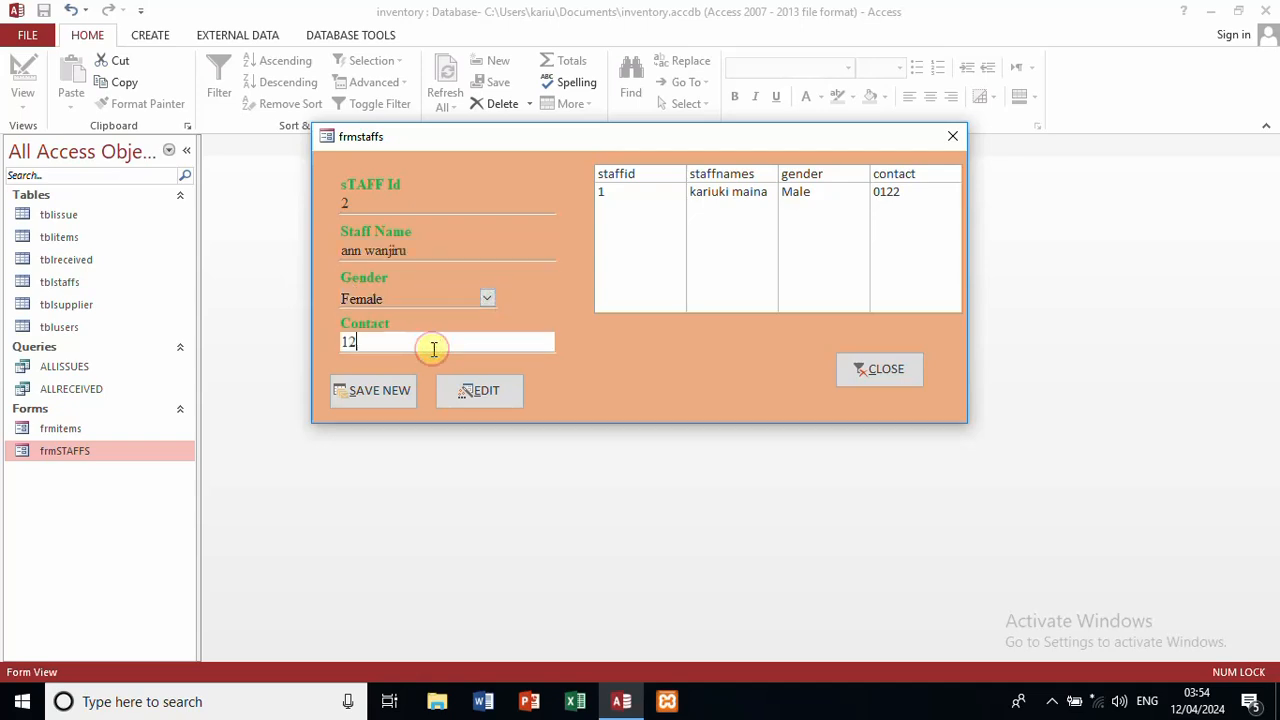
click(393, 392)
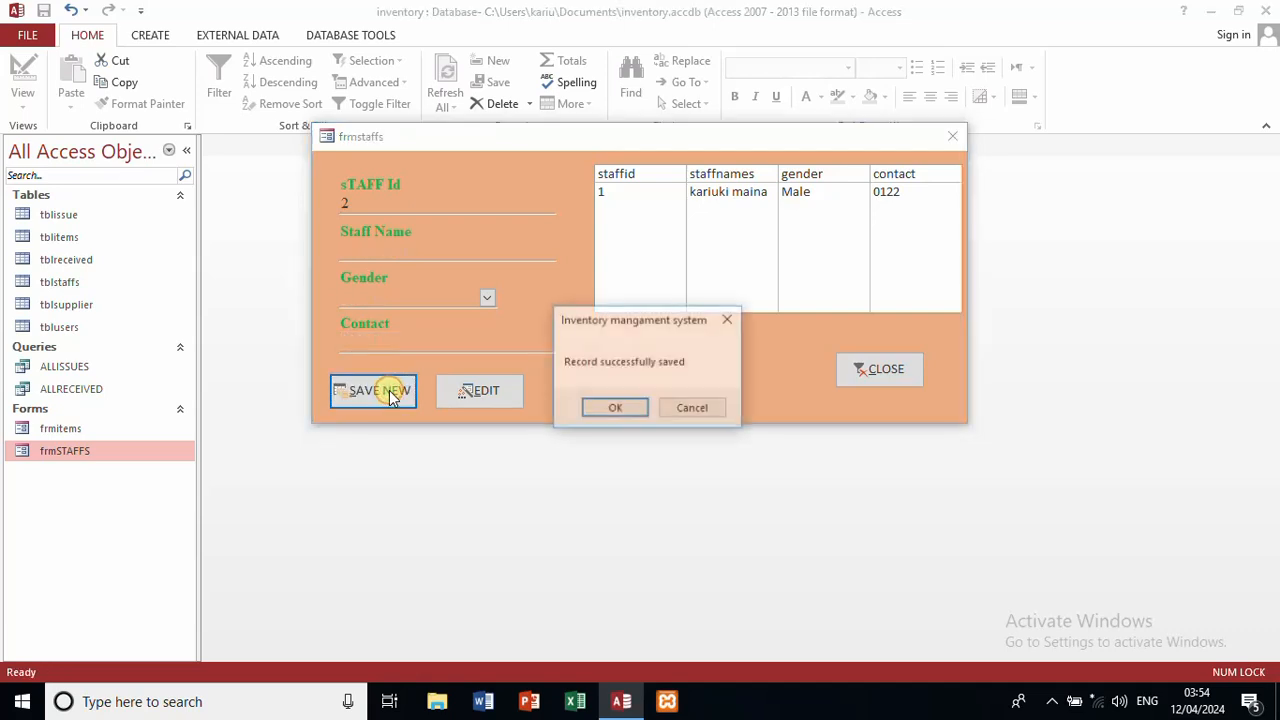
click(609, 408)
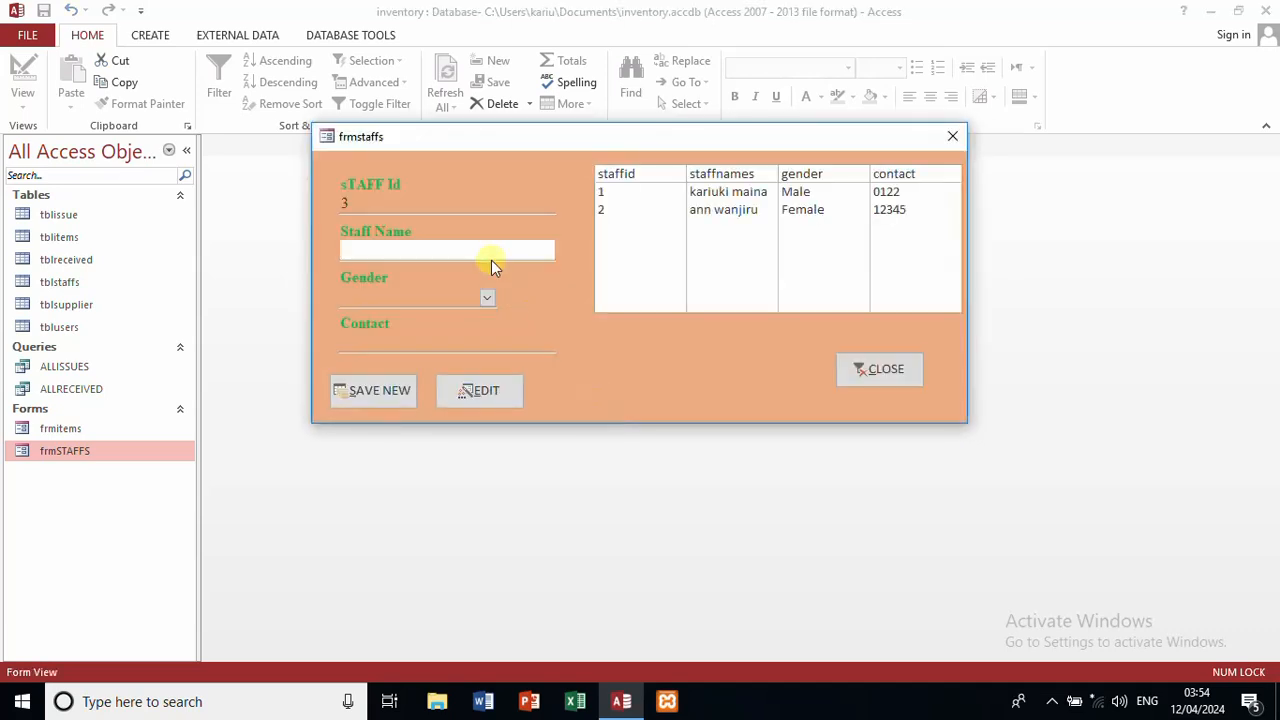
Step: Save a third staff record with a name, gender Female and contact 2555
click(487, 297)
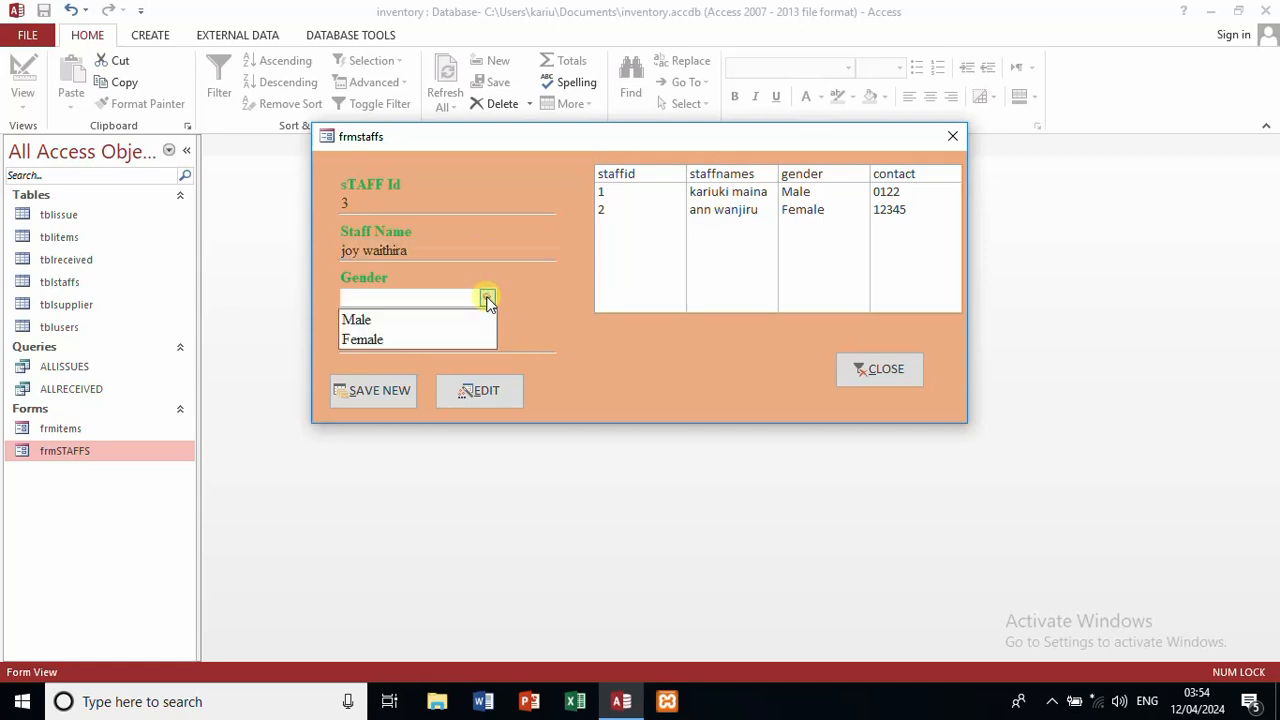
click(457, 339)
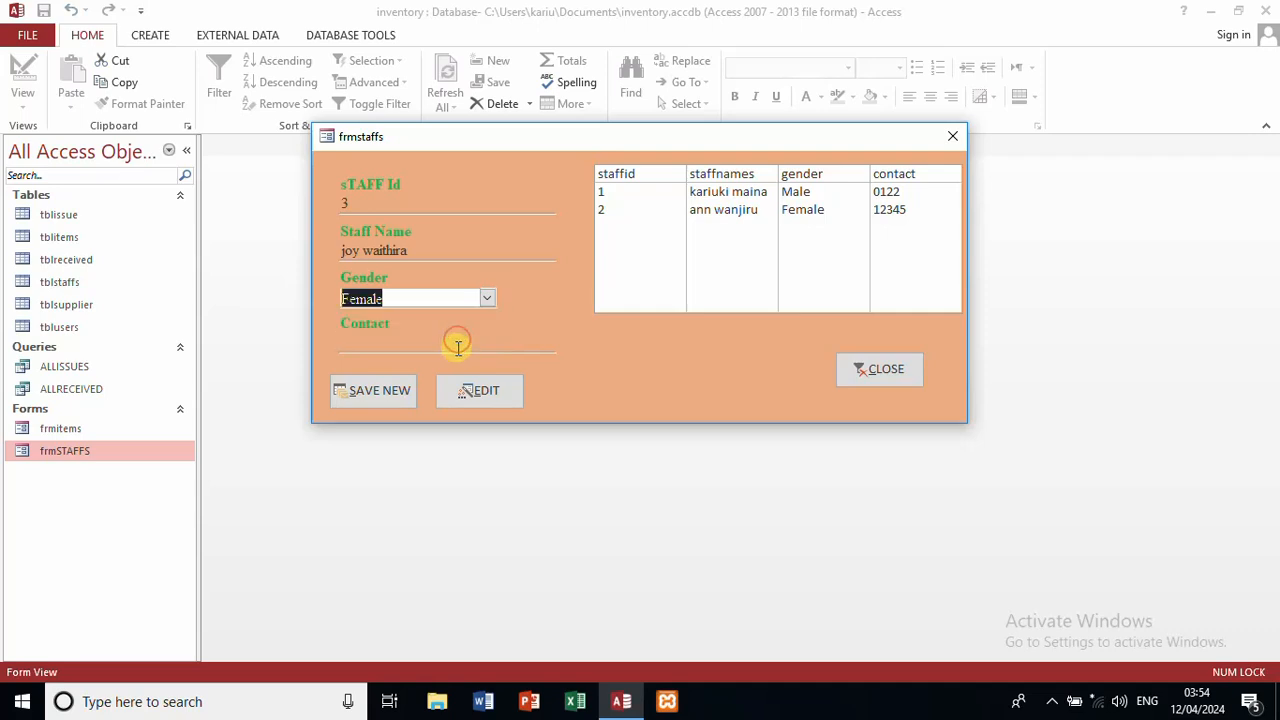
click(457, 346)
text(255)
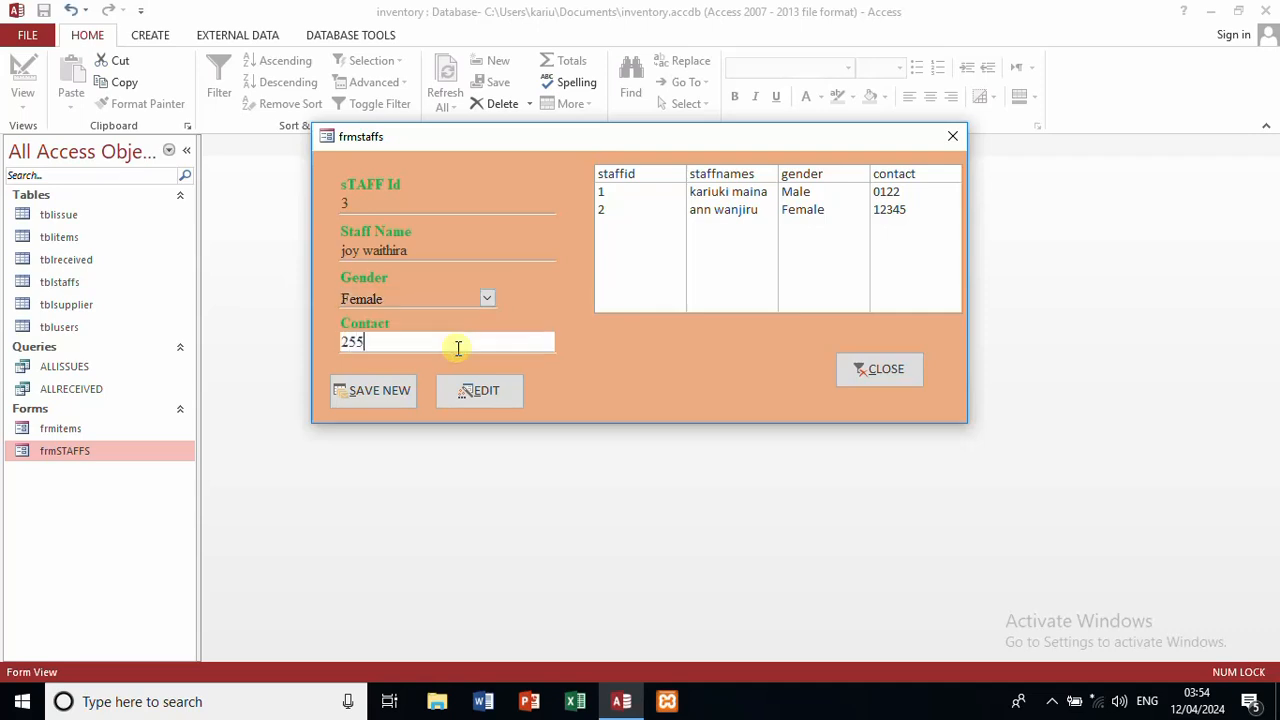
text(5)
click(408, 391)
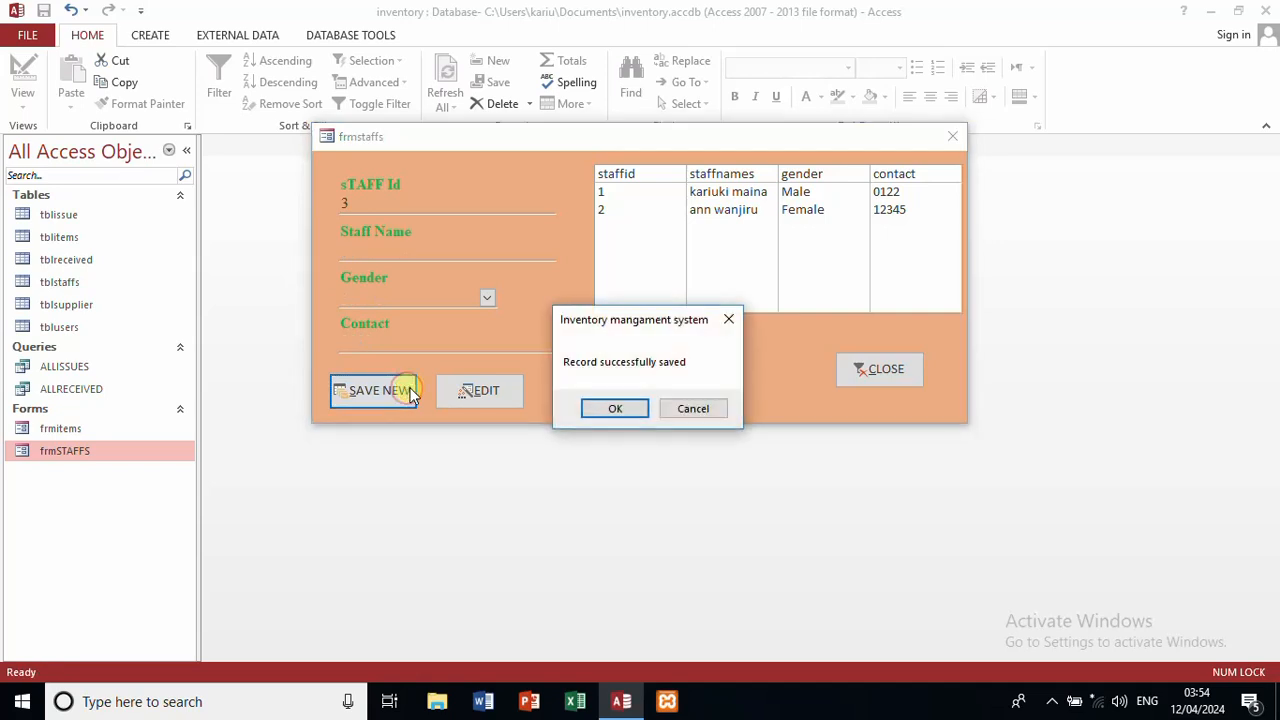
click(607, 408)
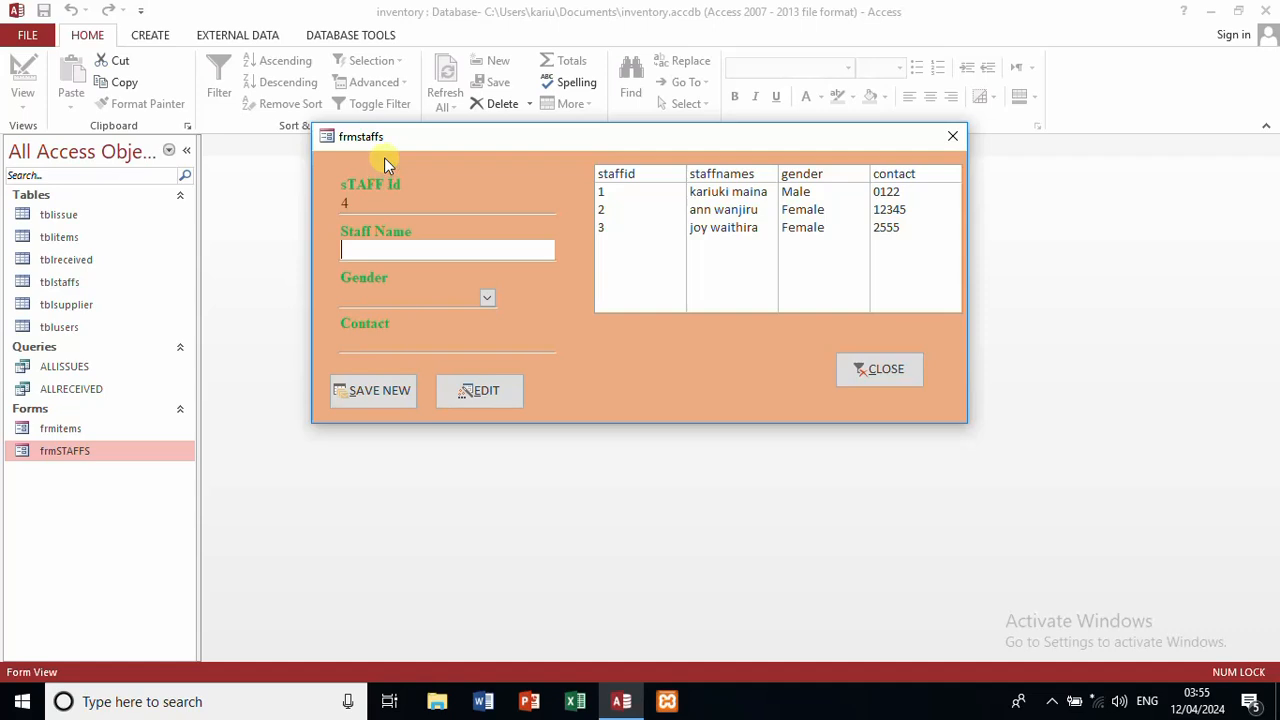
Step: Replace staff record 2's name, set its gender to Male, and save via EDIT
click(722, 212)
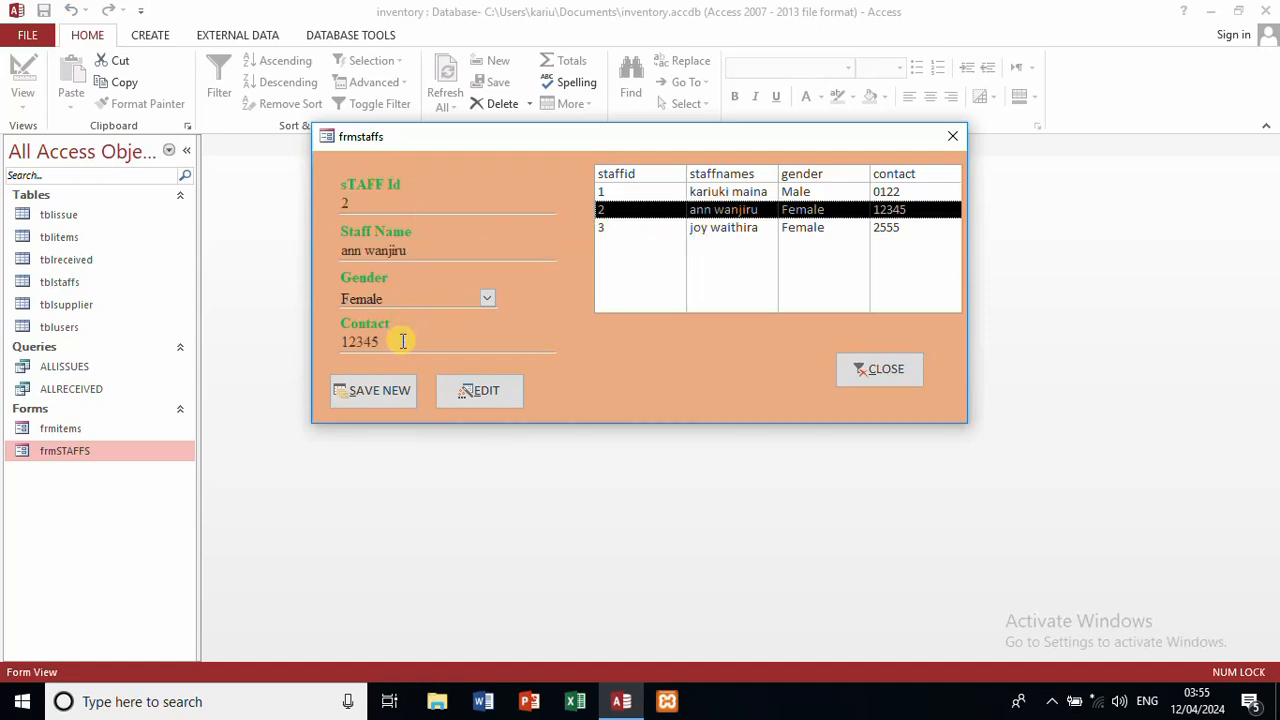
click(427, 246)
key(BackSpace)
key(BackSpace)
key(BackSpace)
key(BackSpace)
key(BackSpace)
key(BackSpace)
key(BackSpace)
key(BackSpace)
key(BackSpace)
key(BackSpace)
key(BackSpace)
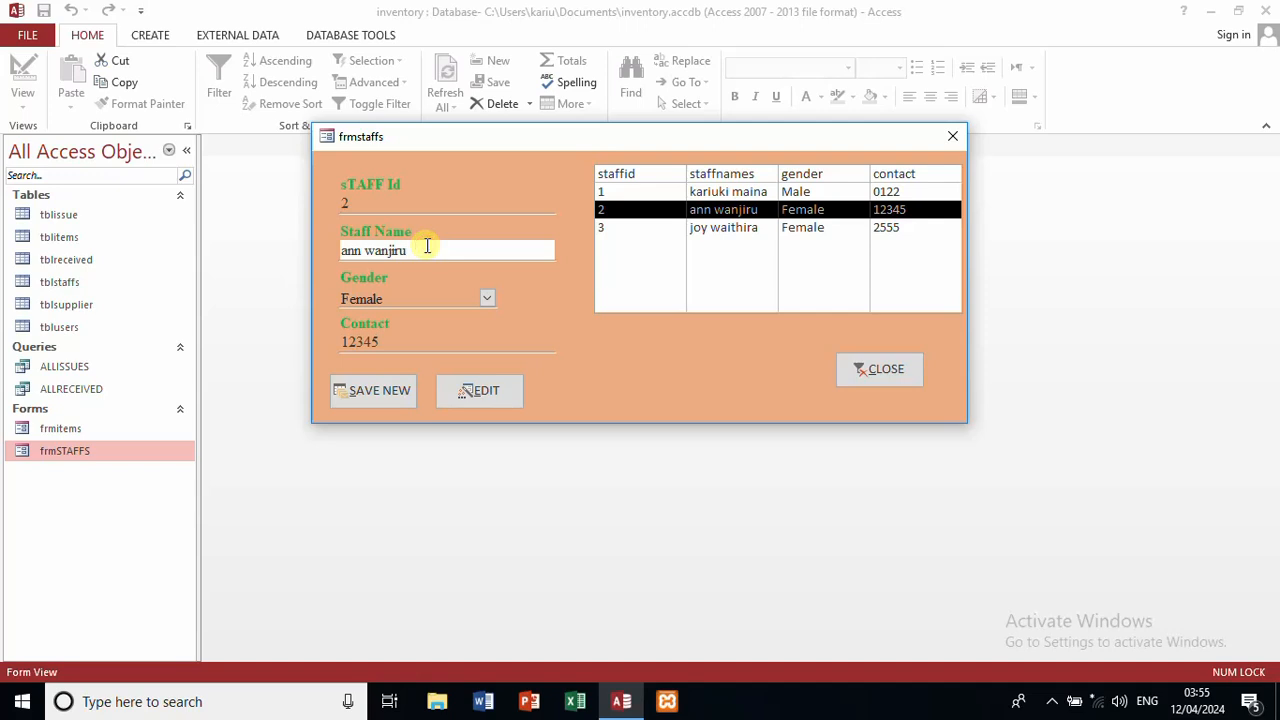
click(487, 297)
click(445, 320)
click(473, 391)
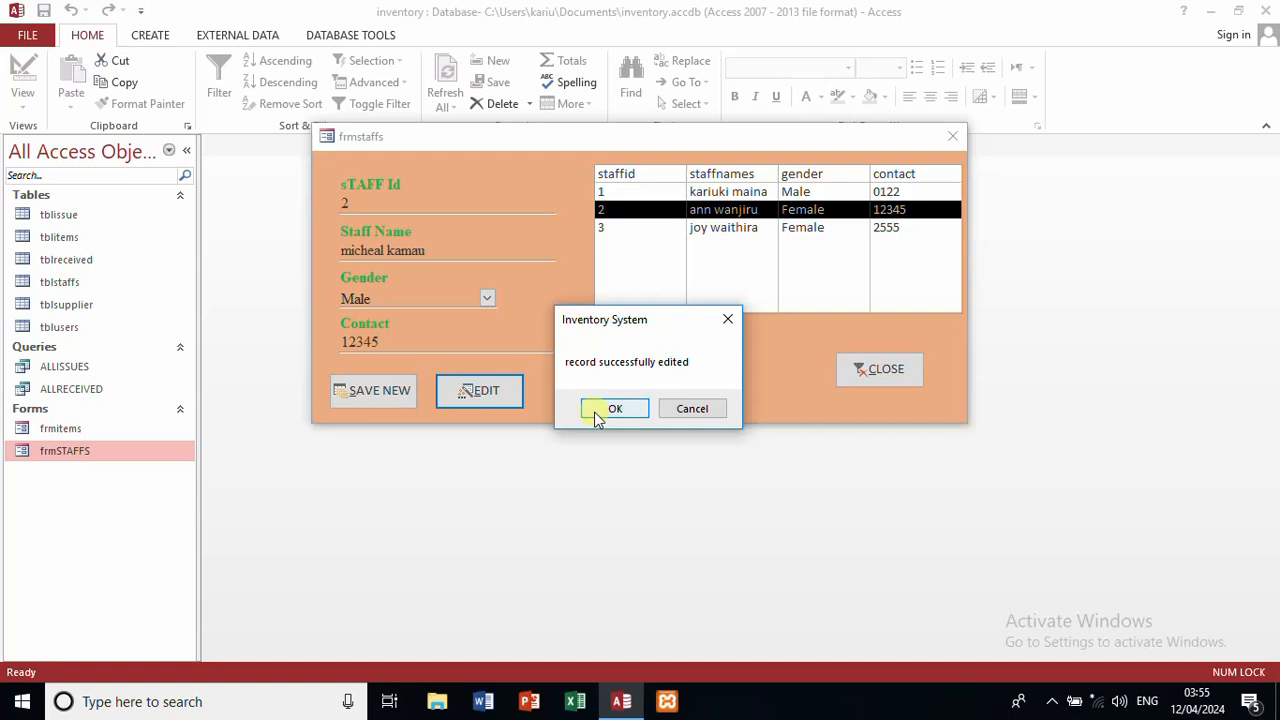
click(594, 410)
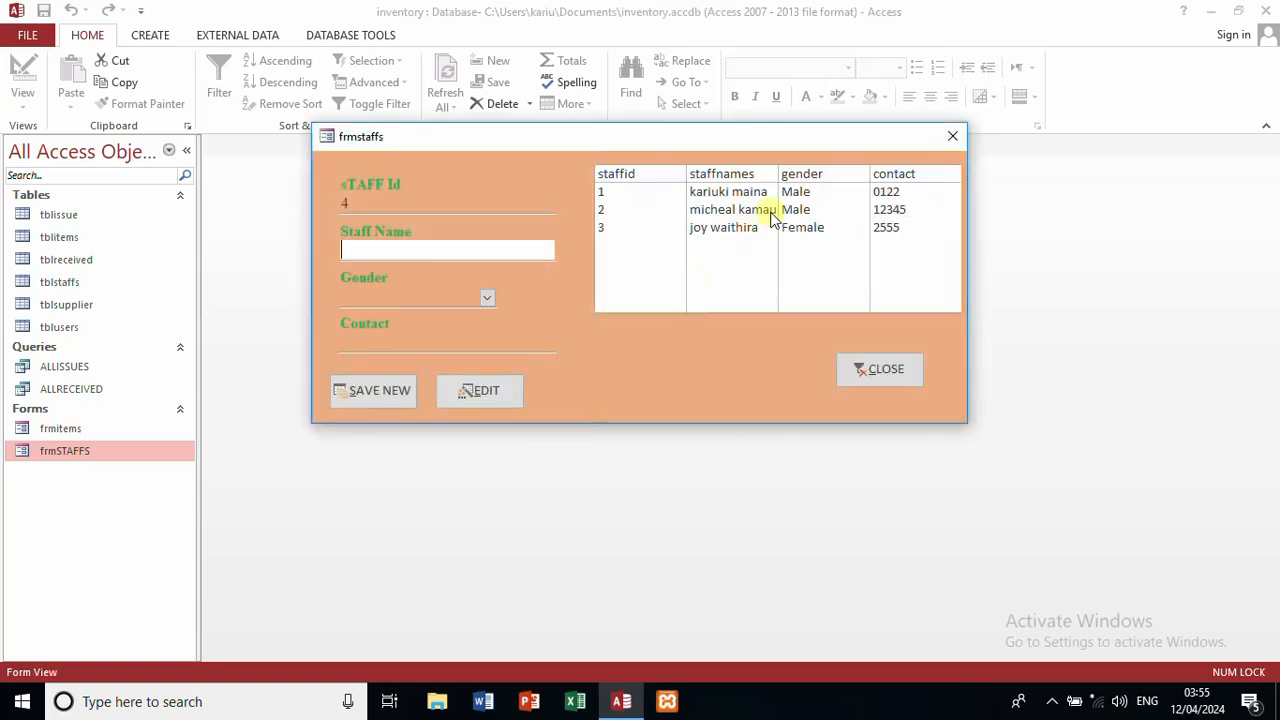
click(773, 214)
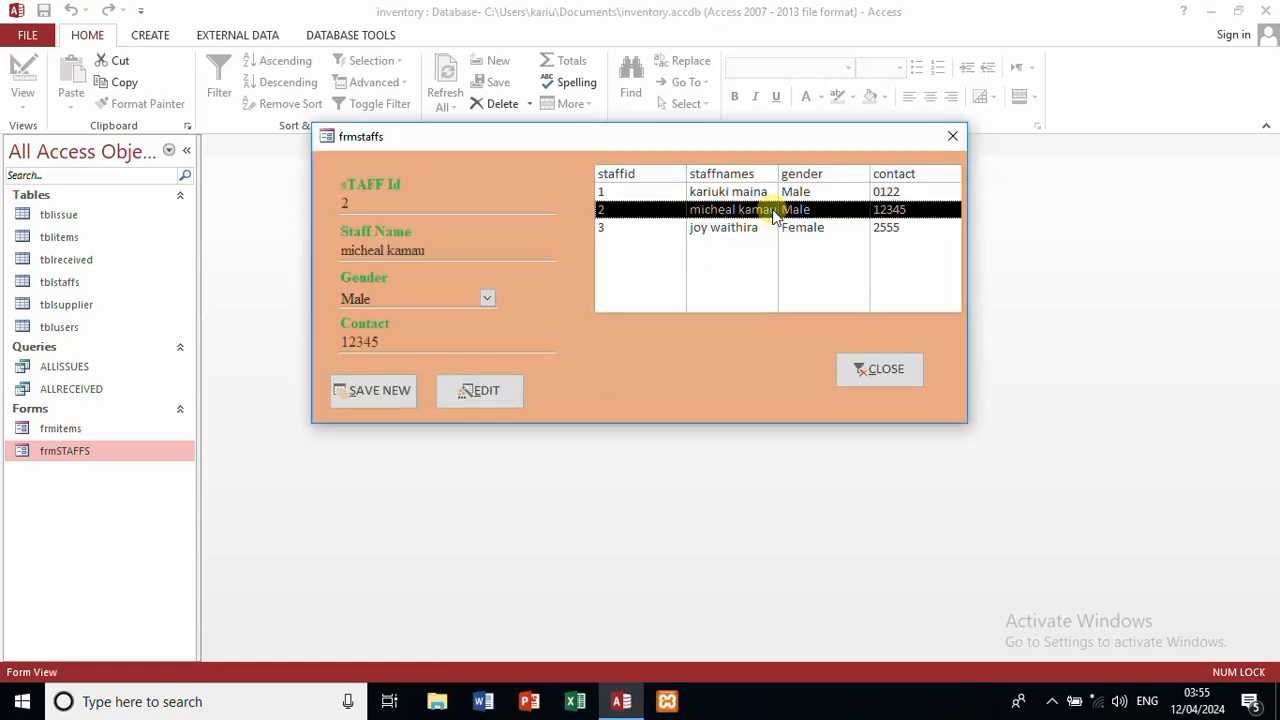
Step: Close the frmstaffs staff form
click(884, 370)
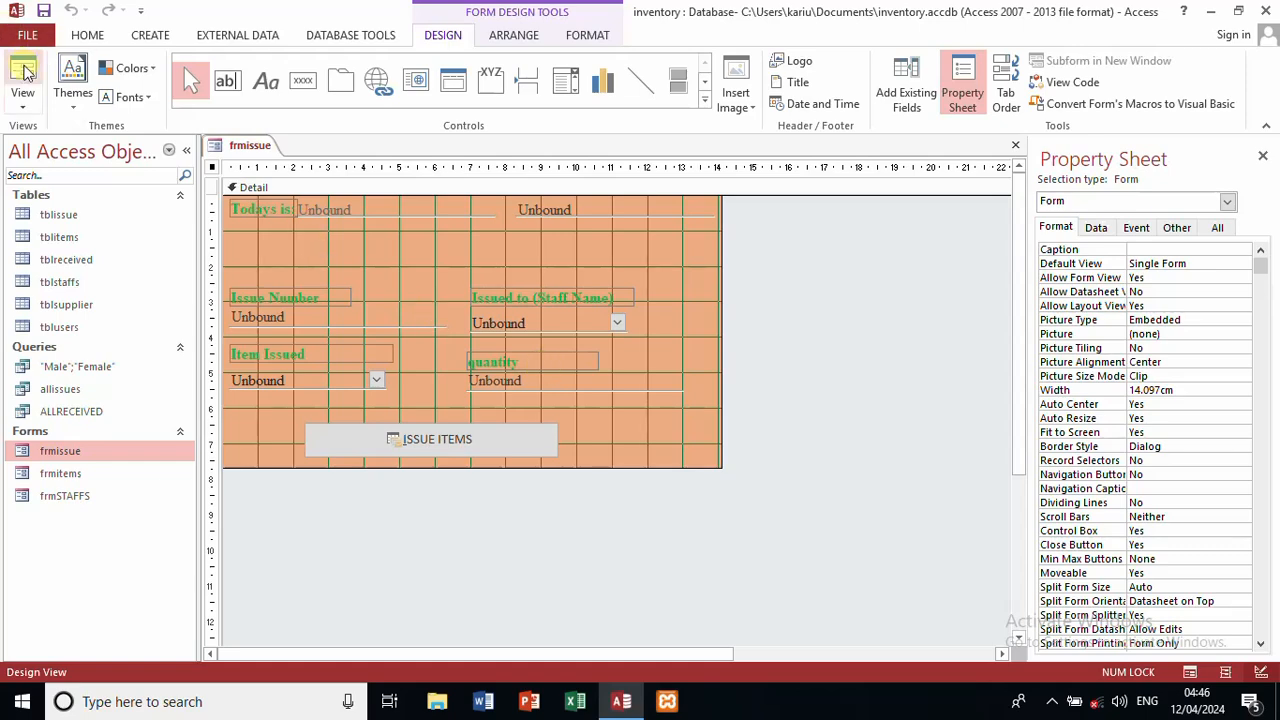
Step: Run frmissue in Form View, check its staff and item dropdown lists, then close it
click(24, 72)
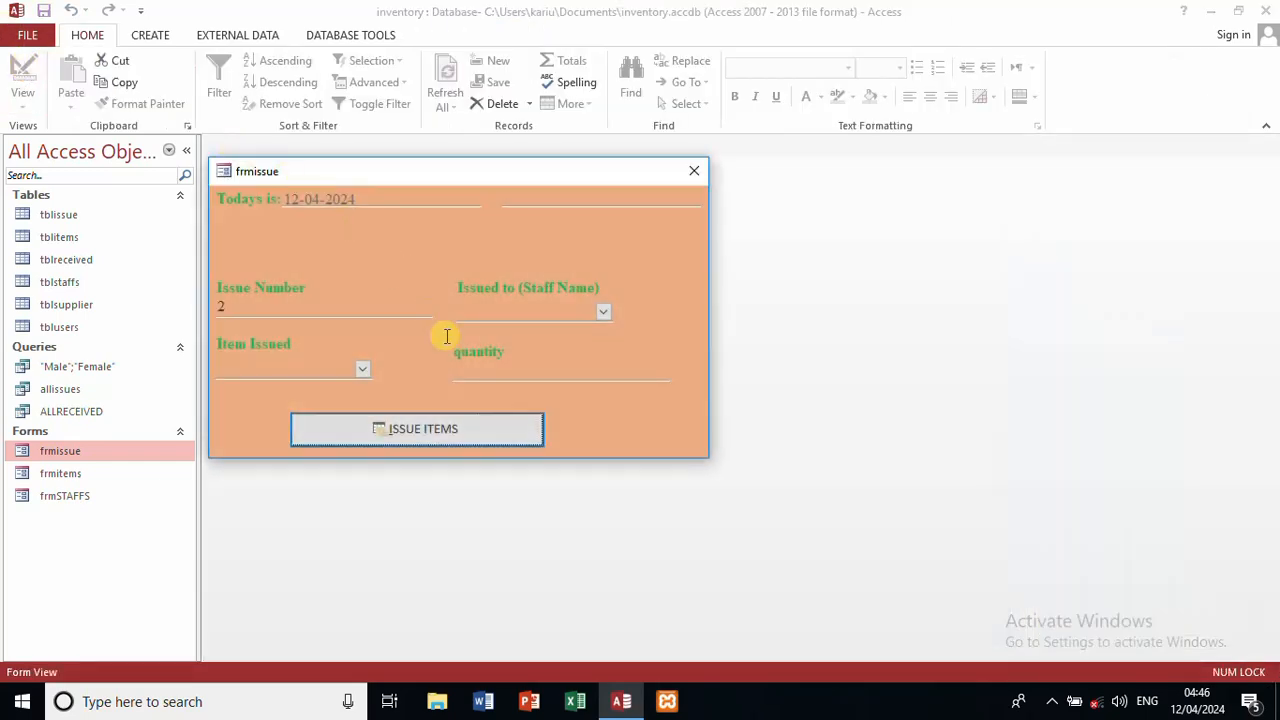
click(501, 377)
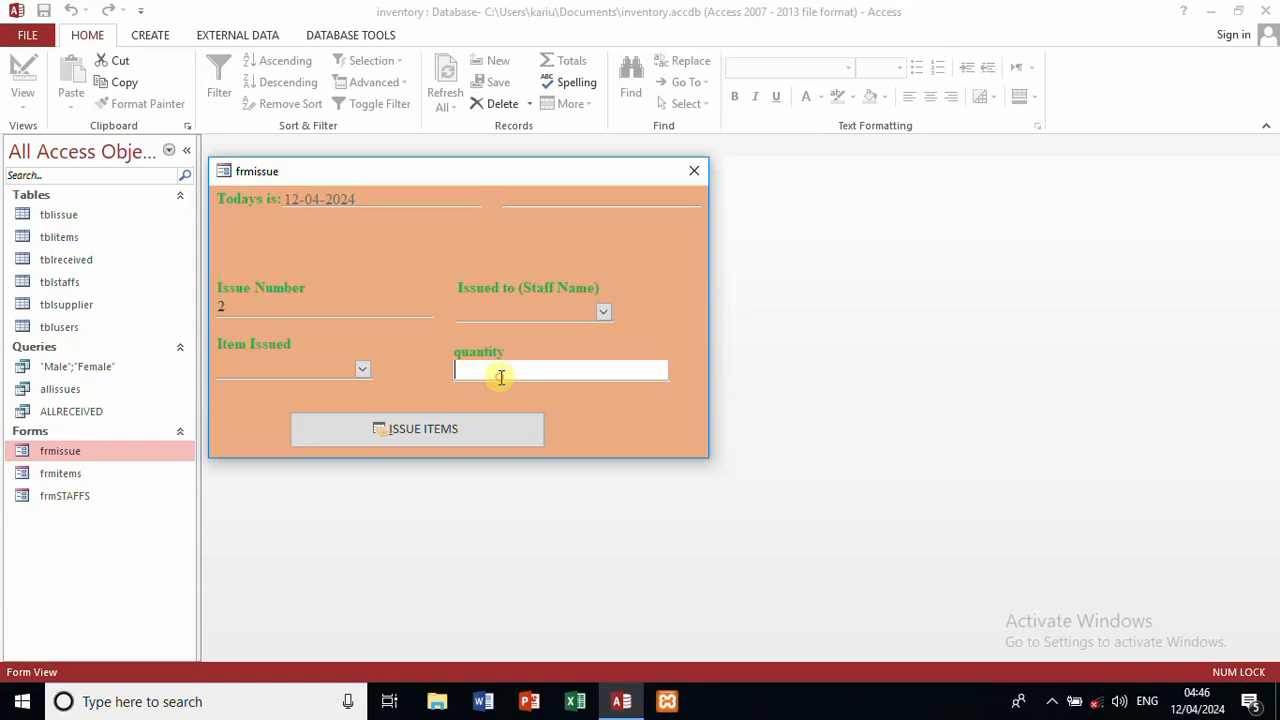
click(604, 314)
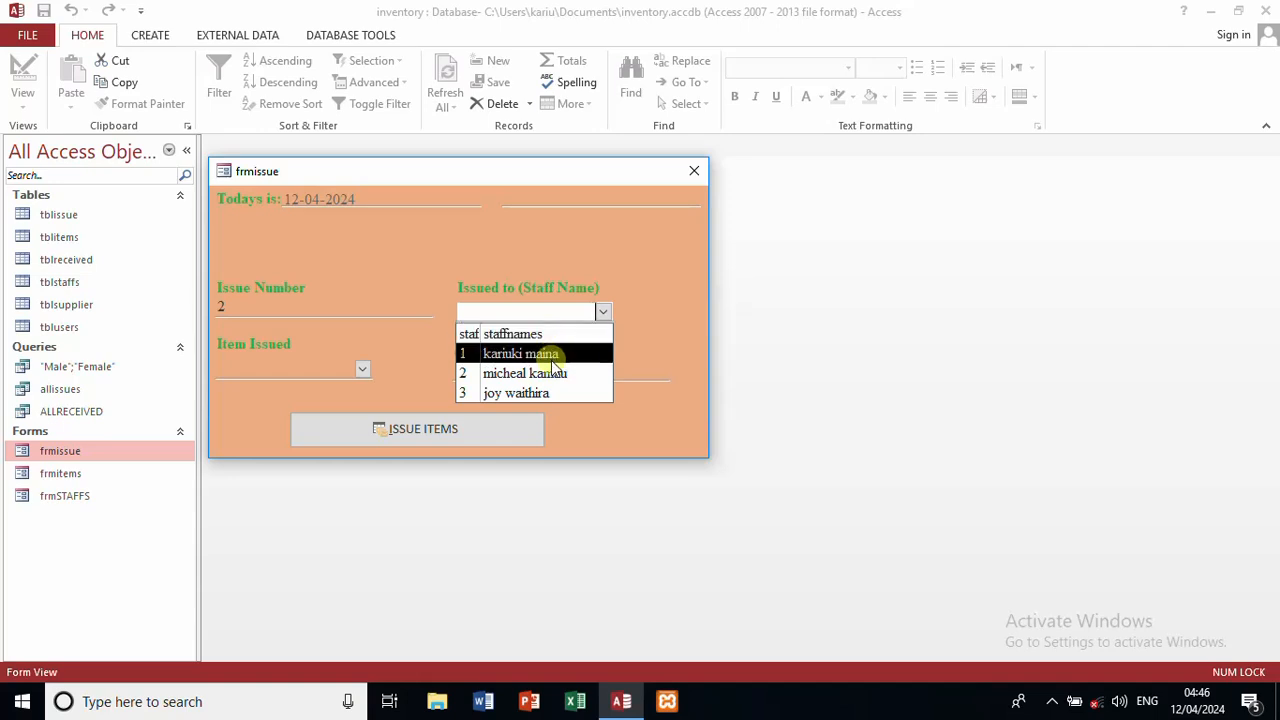
click(365, 371)
click(363, 371)
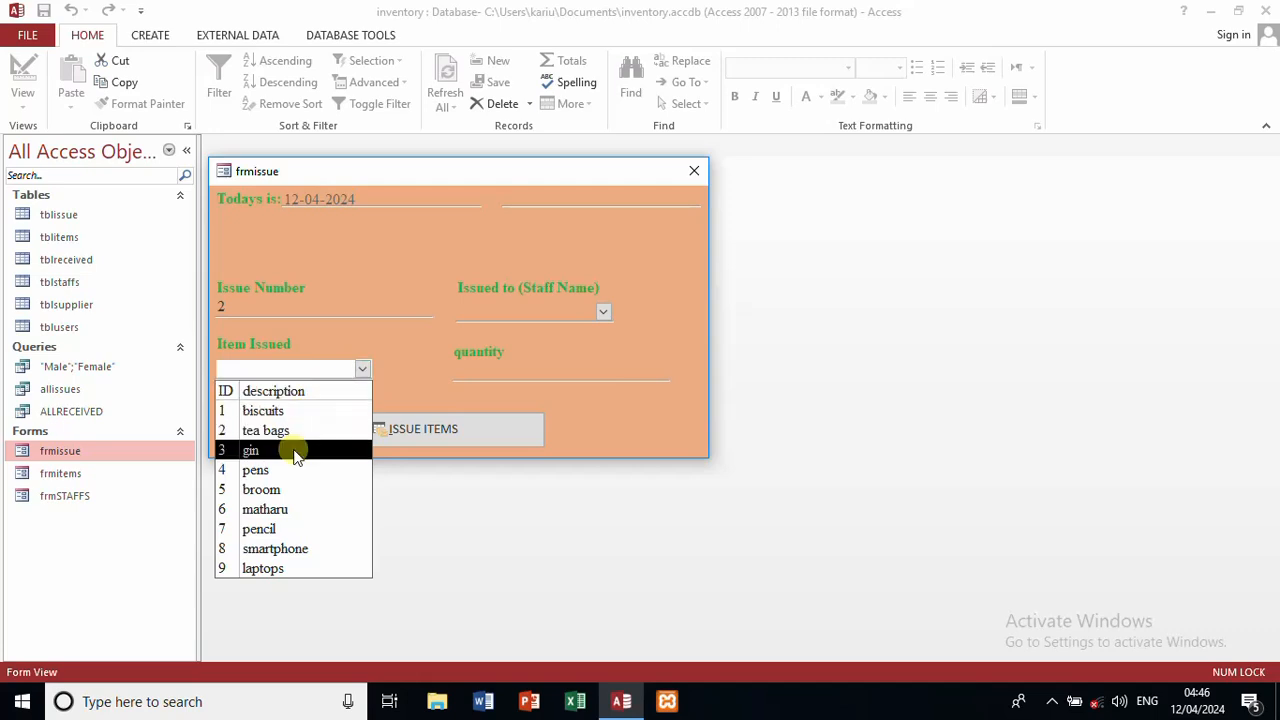
click(603, 379)
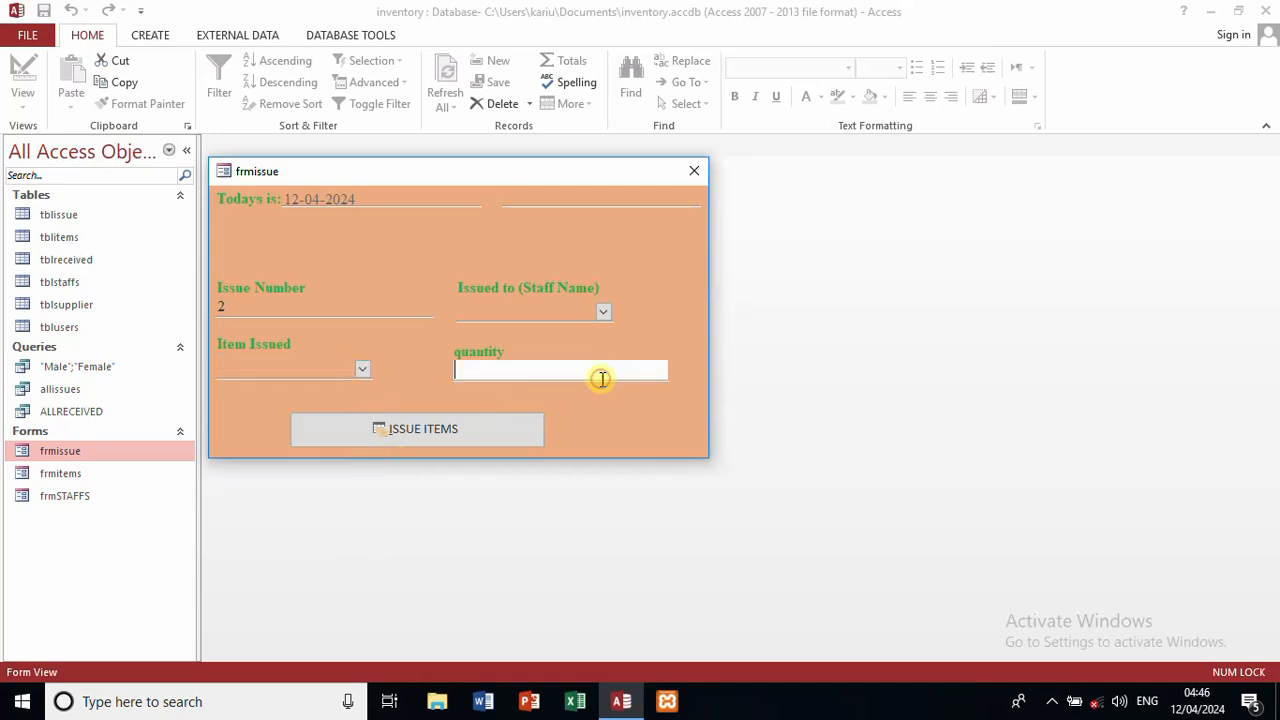
click(692, 172)
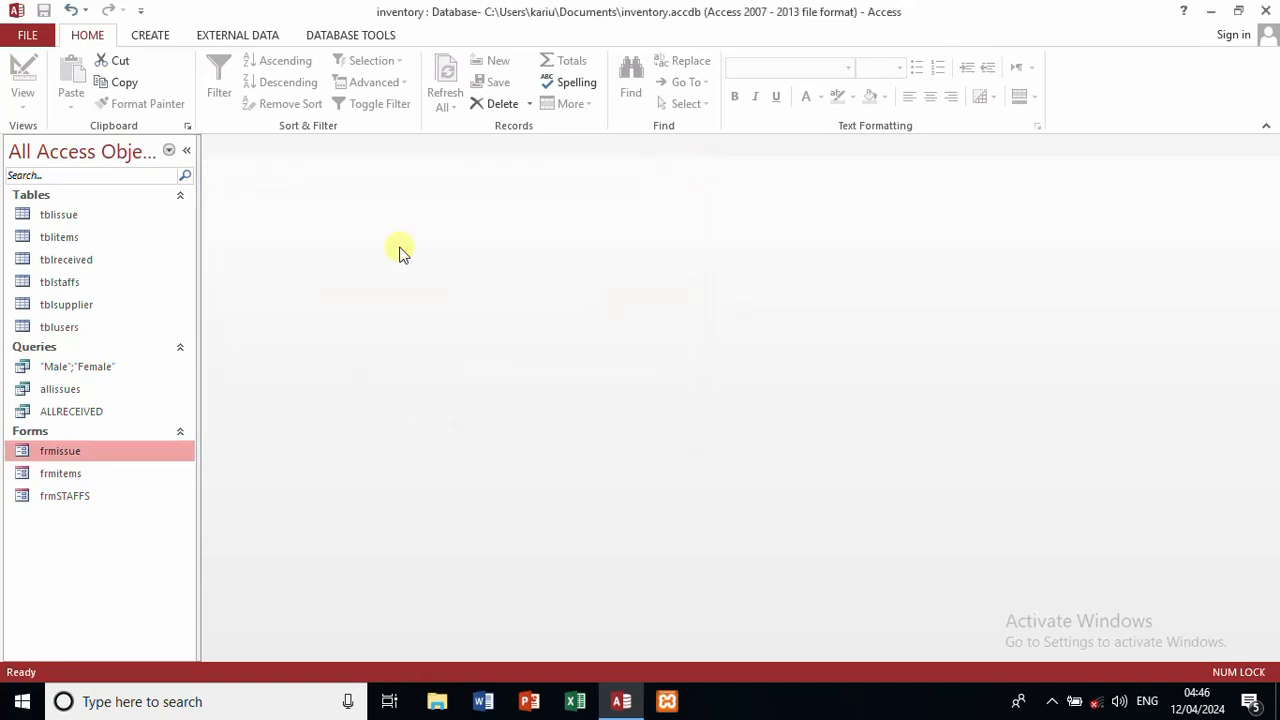
right_click(117, 461)
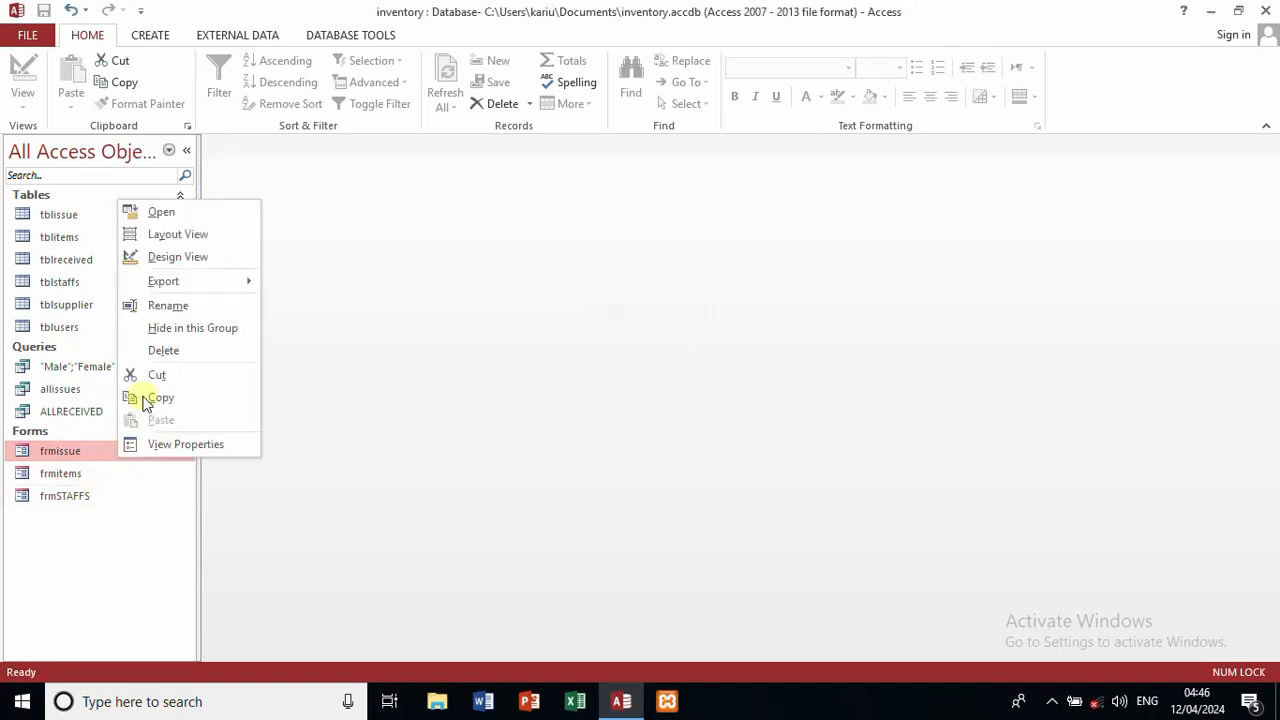
click(206, 258)
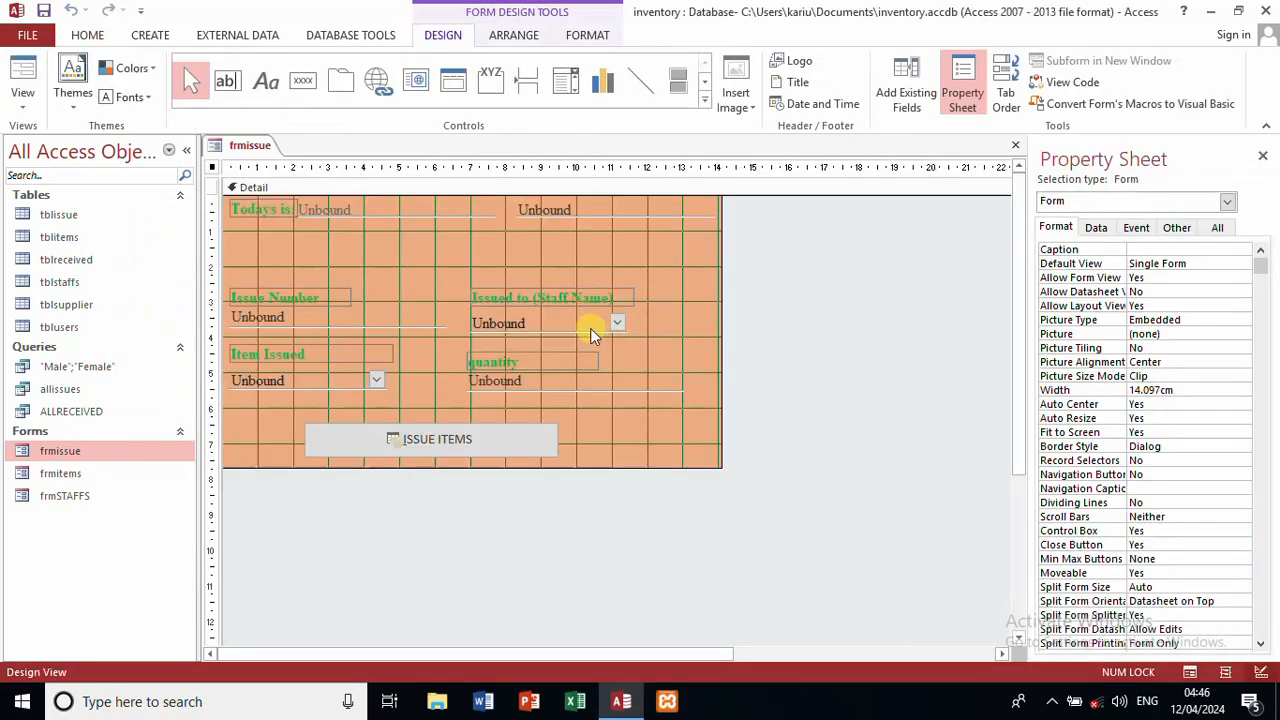
click(589, 326)
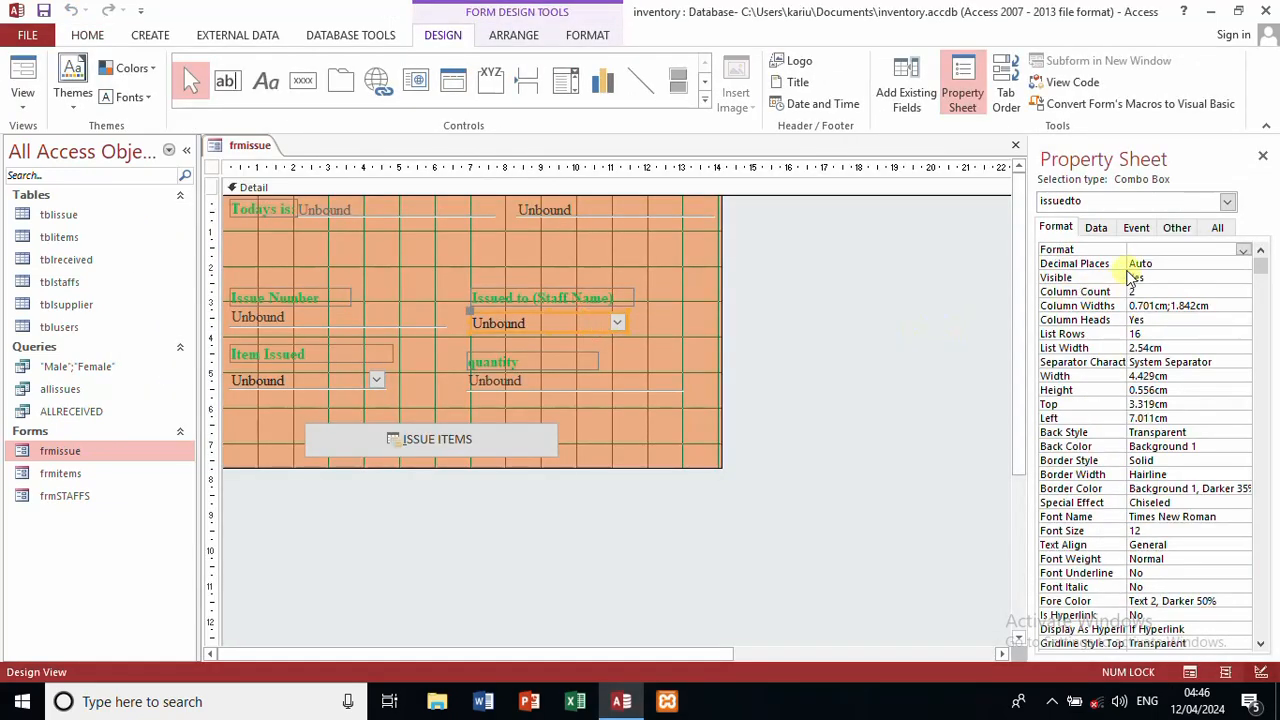
click(1098, 228)
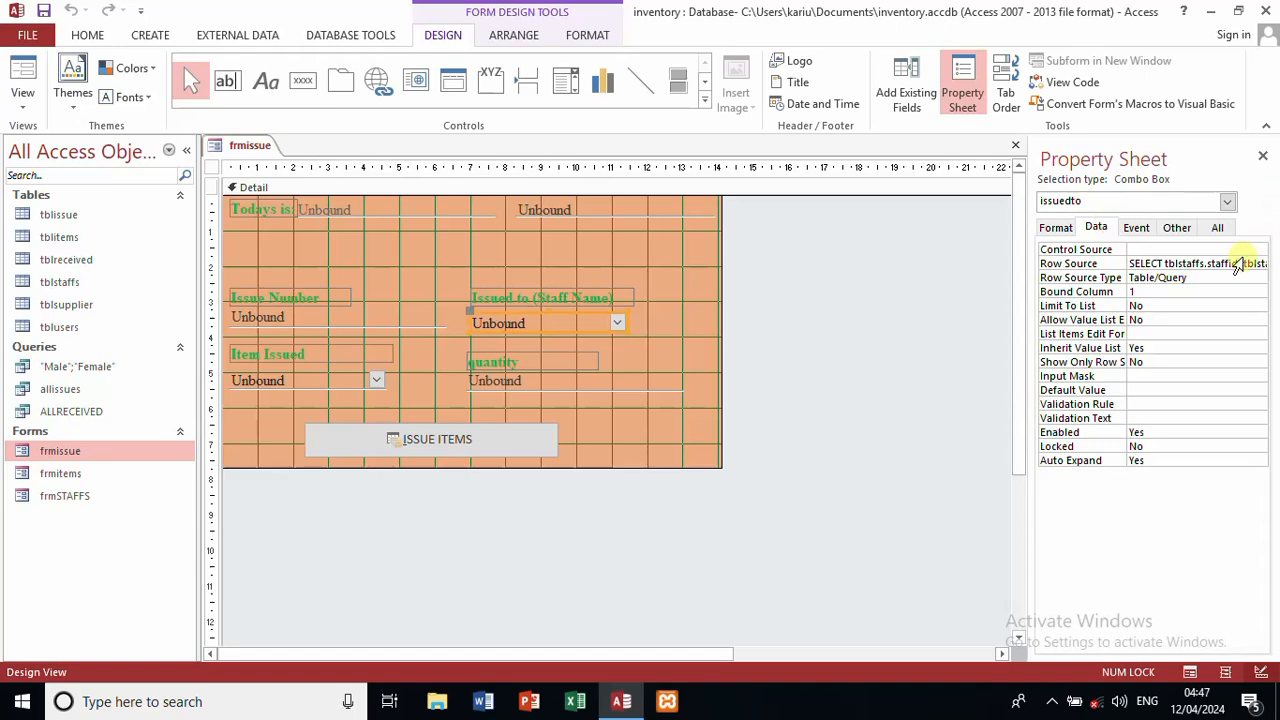
click(1240, 263)
click(1261, 263)
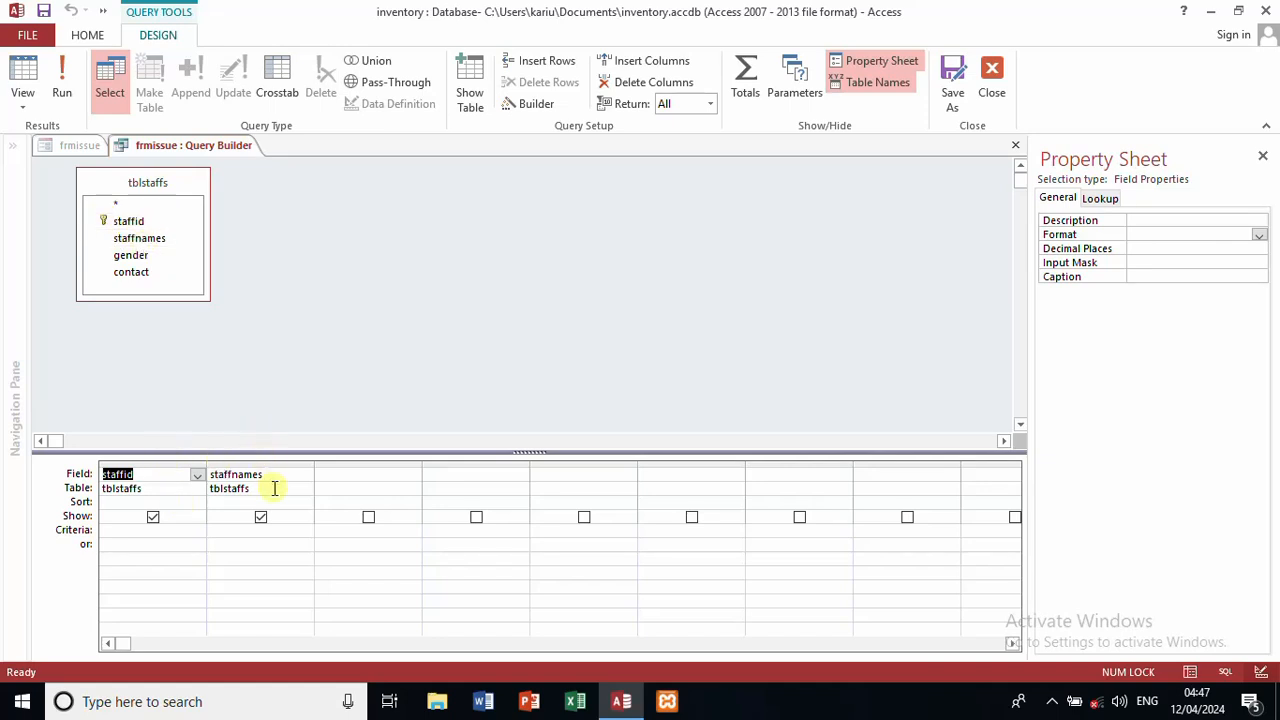
click(990, 95)
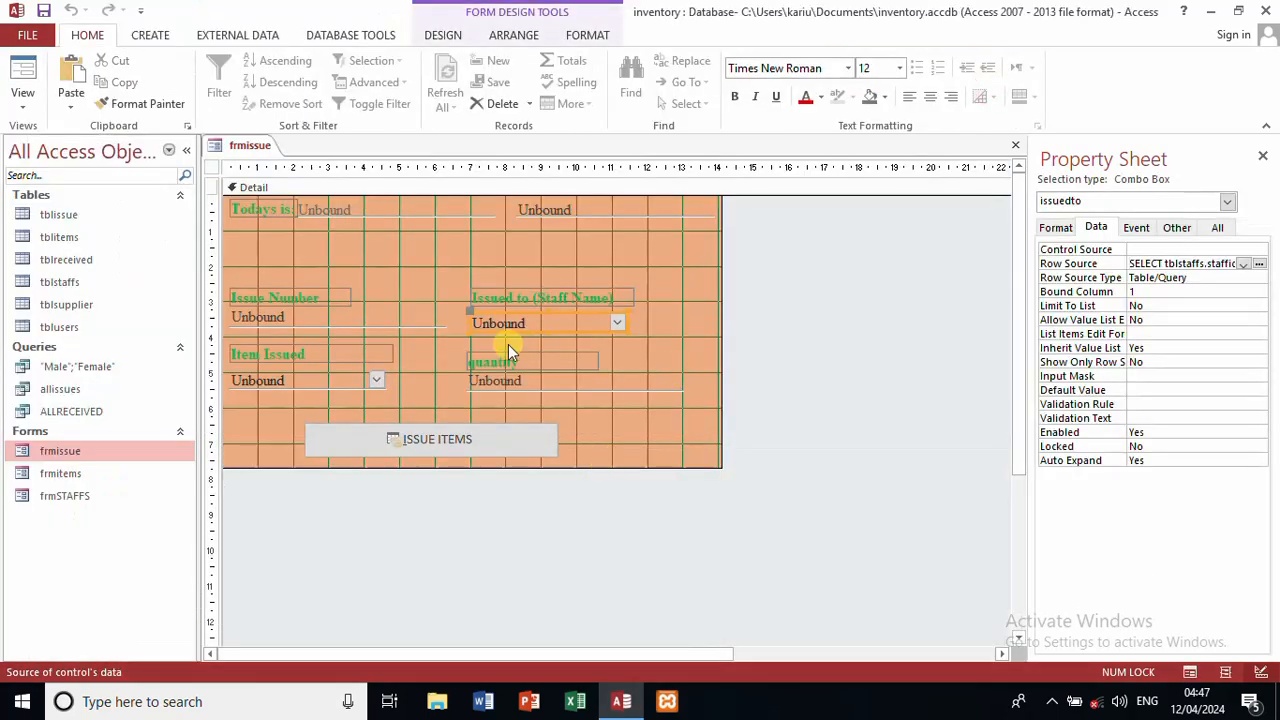
click(342, 373)
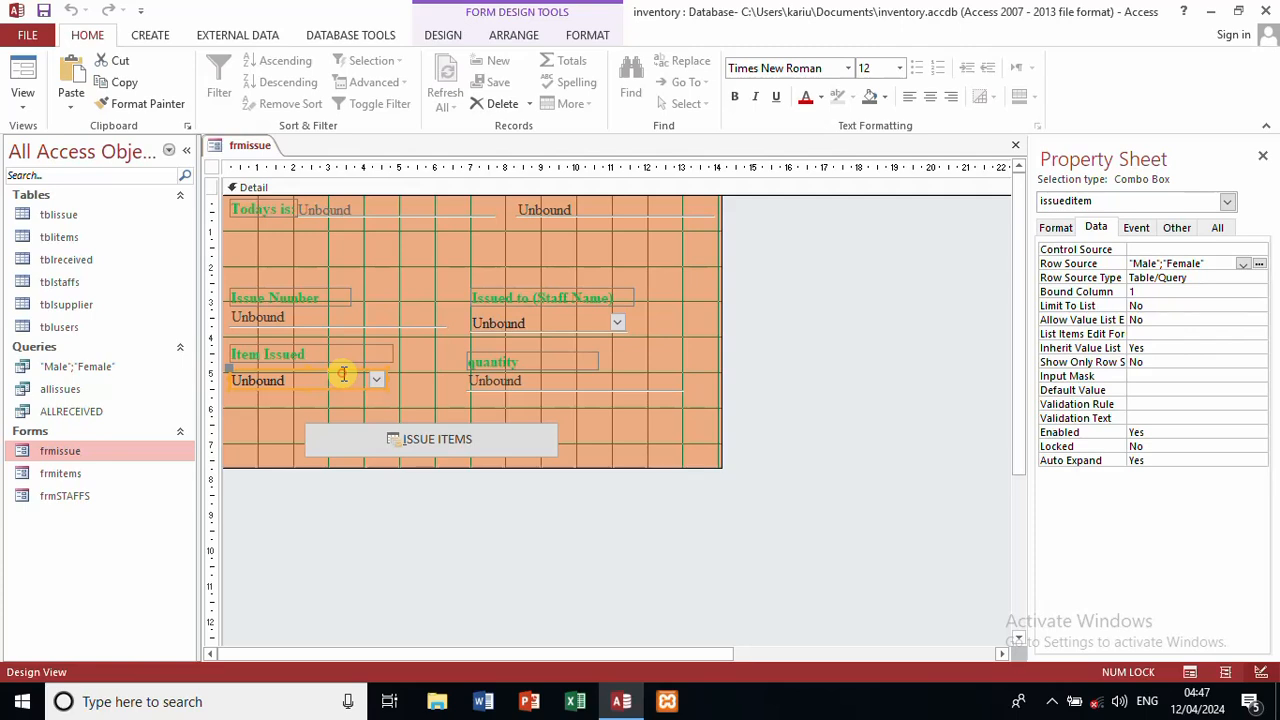
click(607, 321)
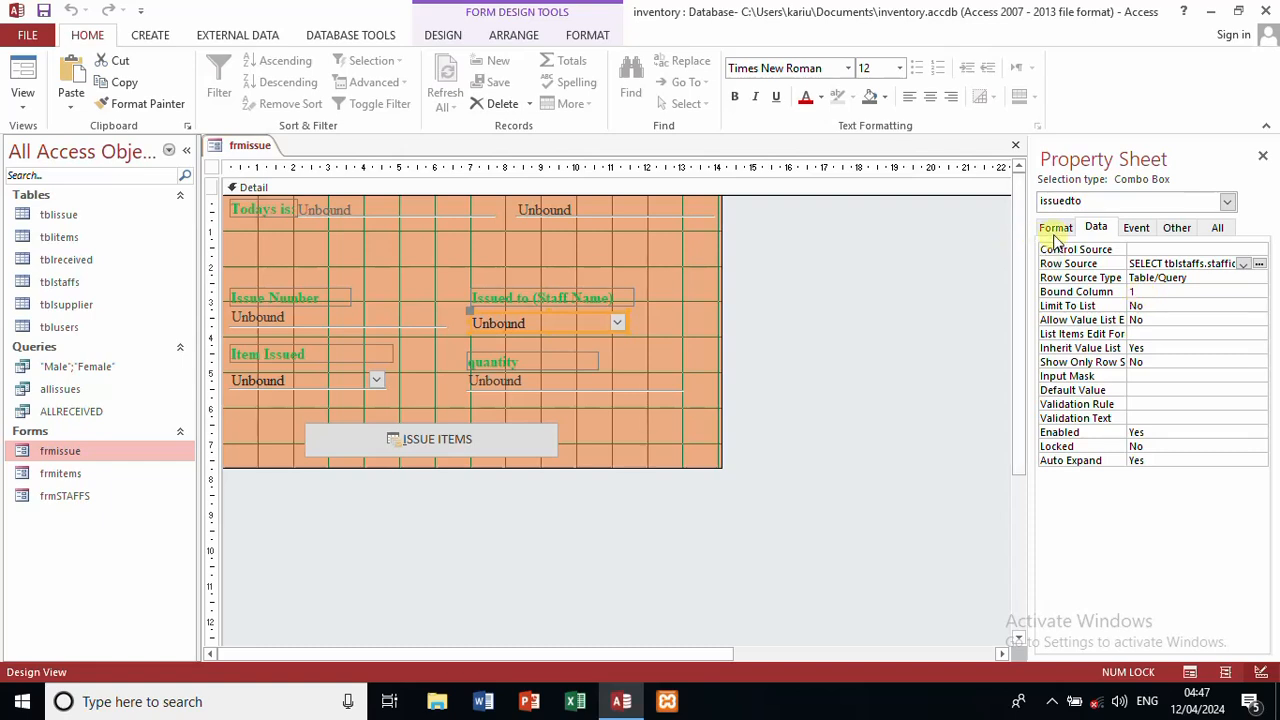
click(1055, 238)
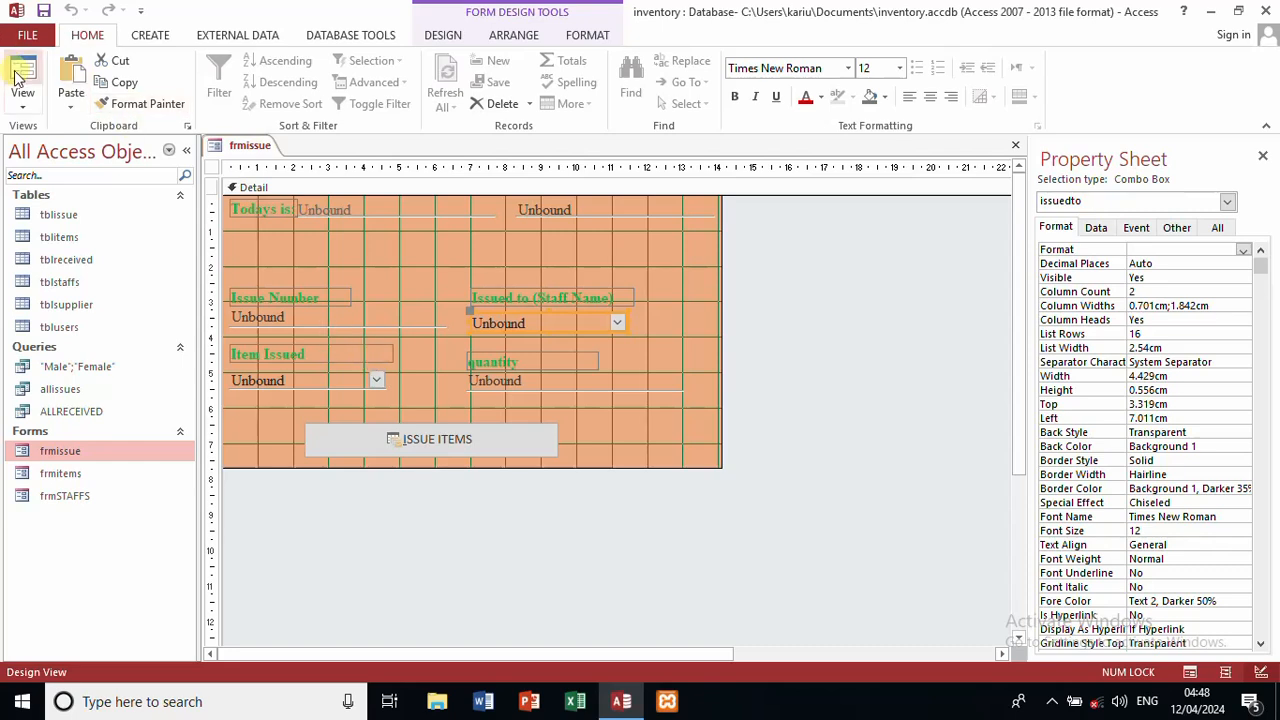
Step: Delete the existing issue record from tblissue and close the table
double_click(77, 218)
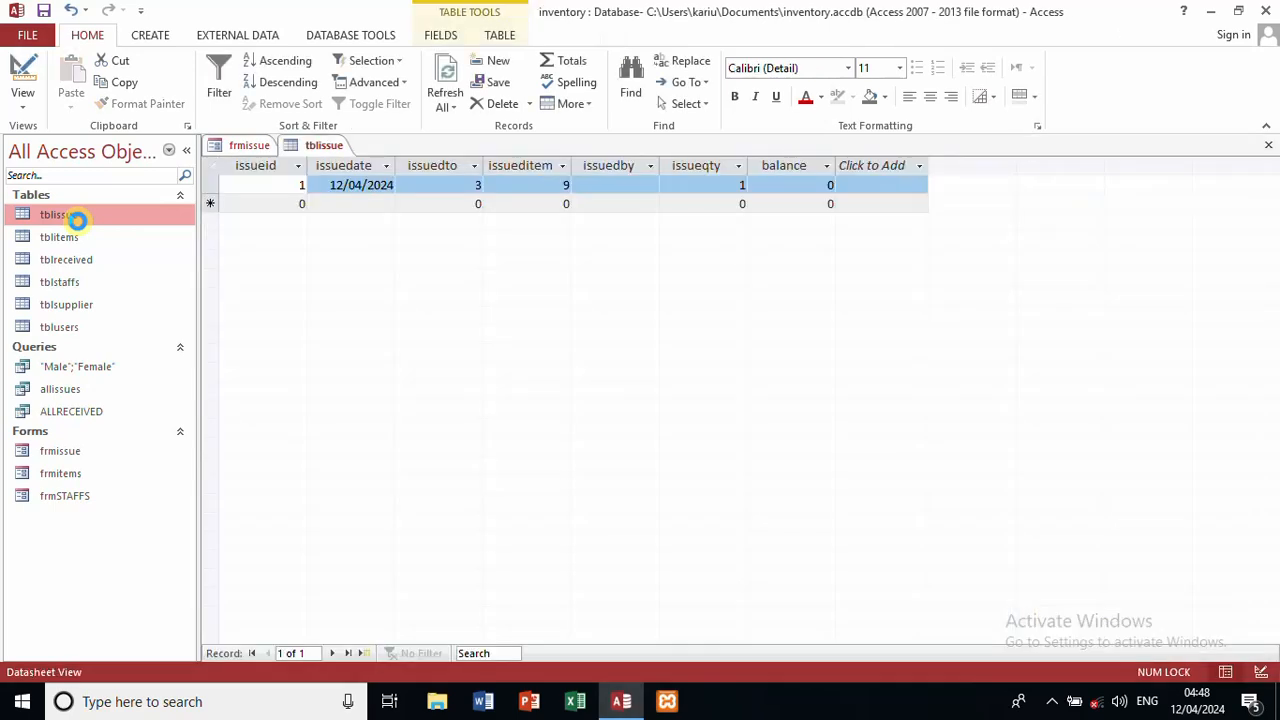
click(215, 181)
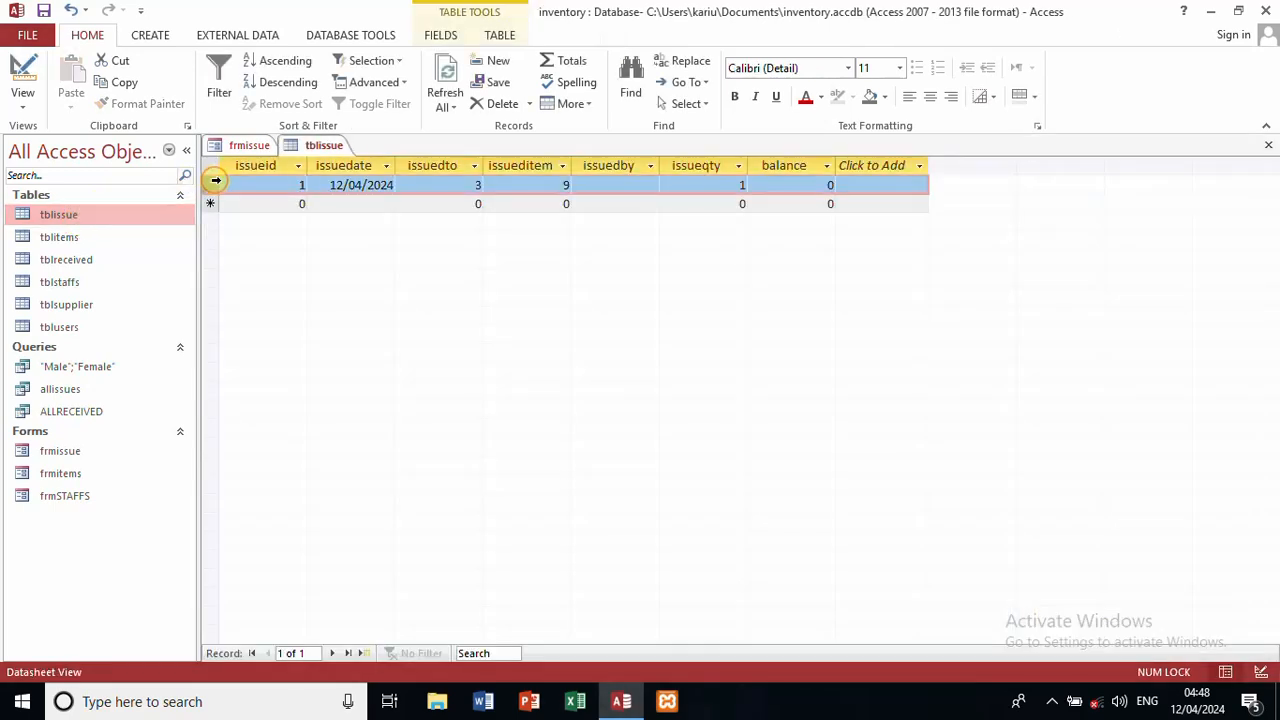
key(ctrl+c)
key(Delete)
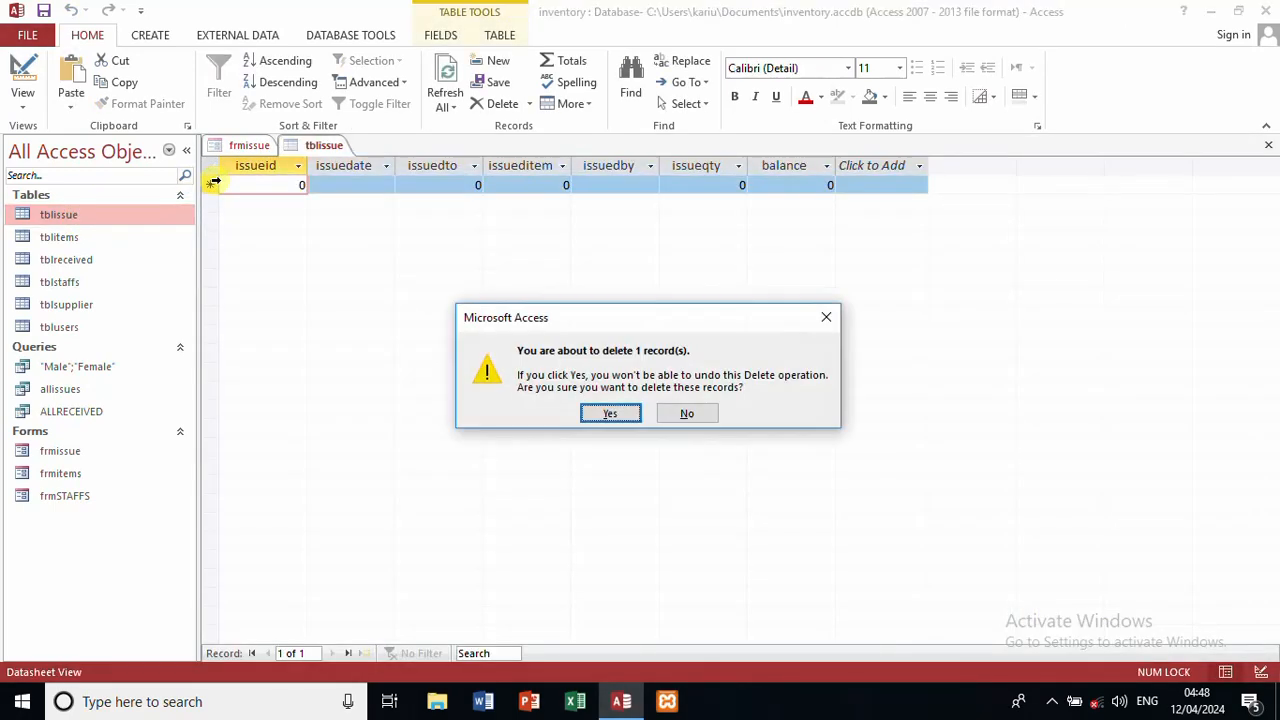
click(609, 410)
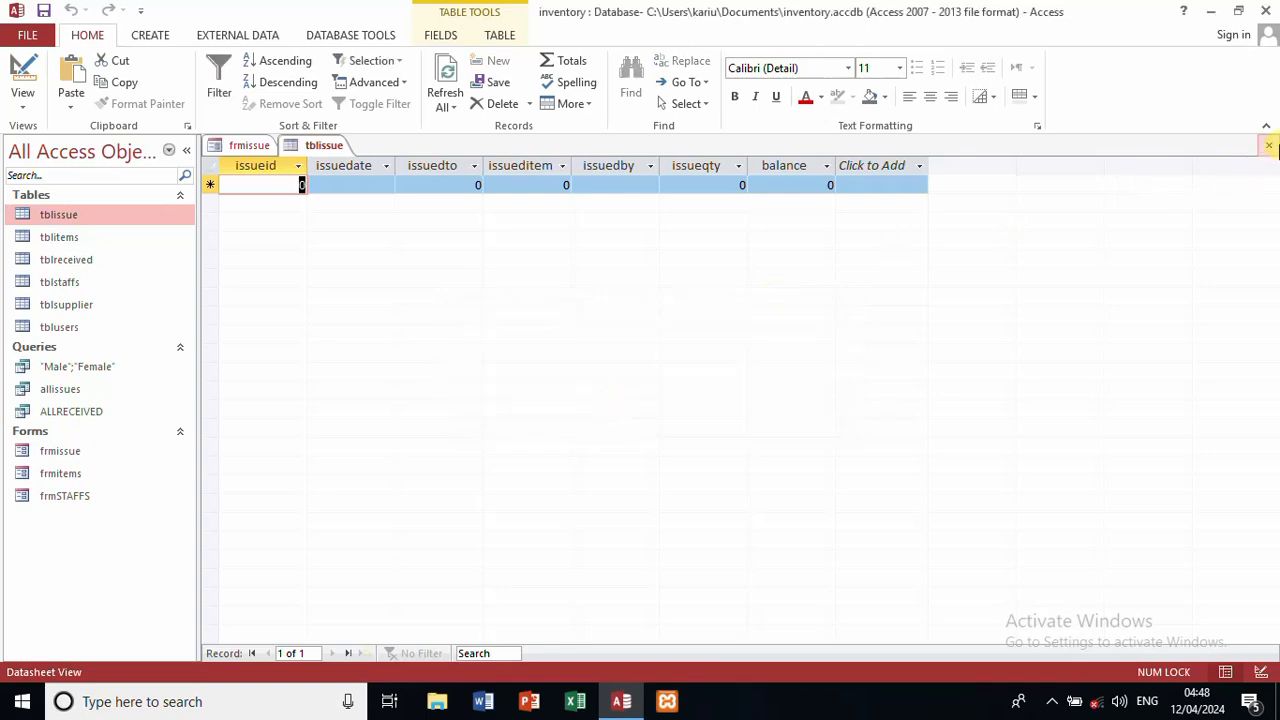
click(1268, 145)
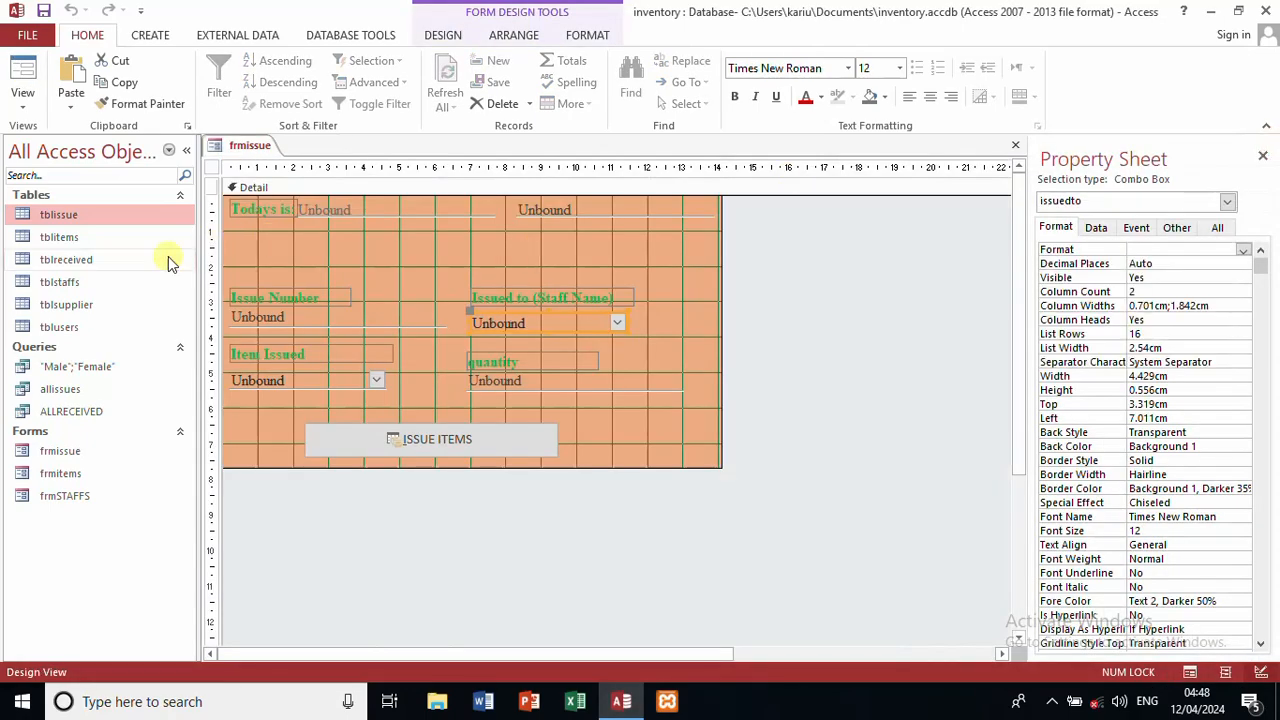
Step: Check tblreceived, then set the laptops quantity in tblitems to 1 and close it
double_click(124, 257)
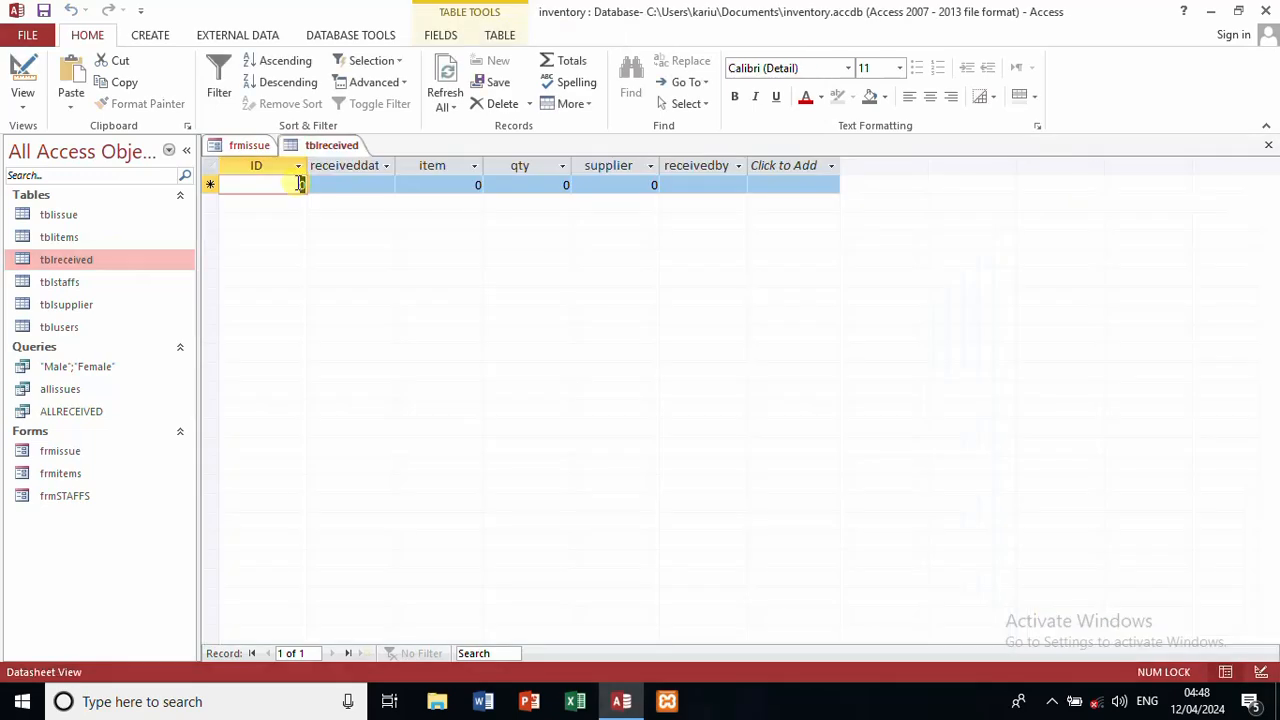
click(1268, 146)
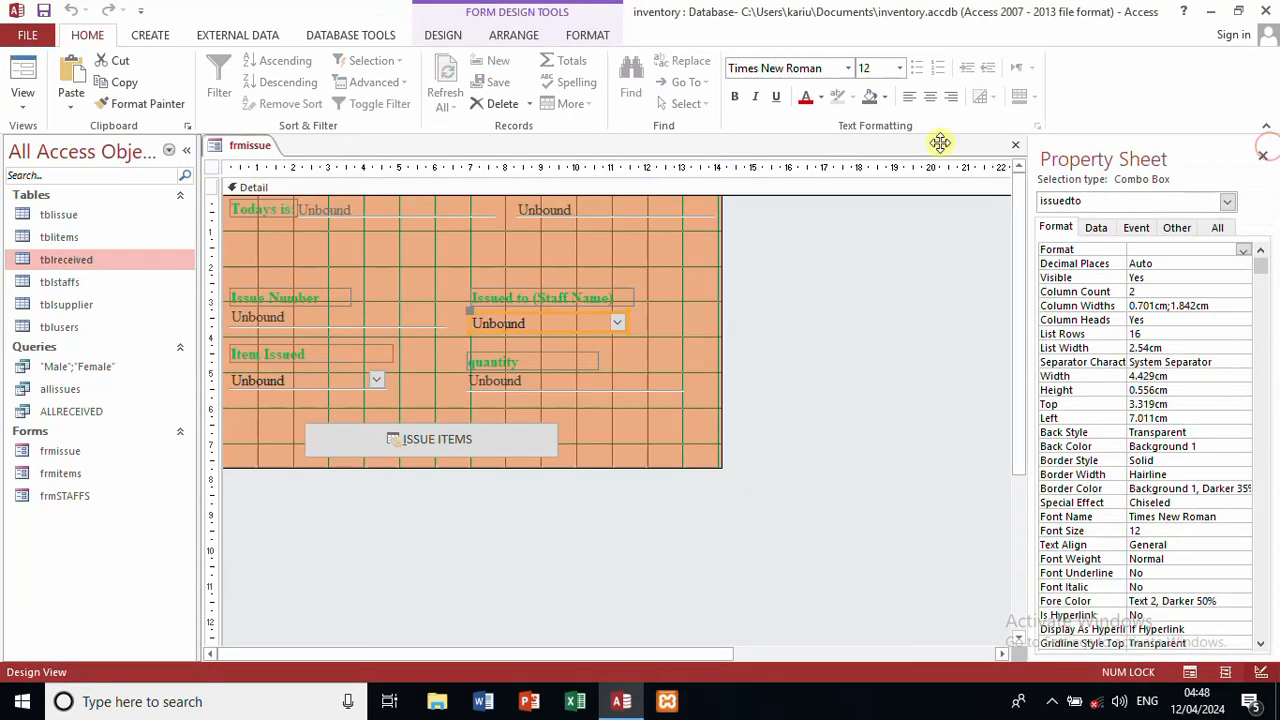
click(157, 237)
double_click(157, 237)
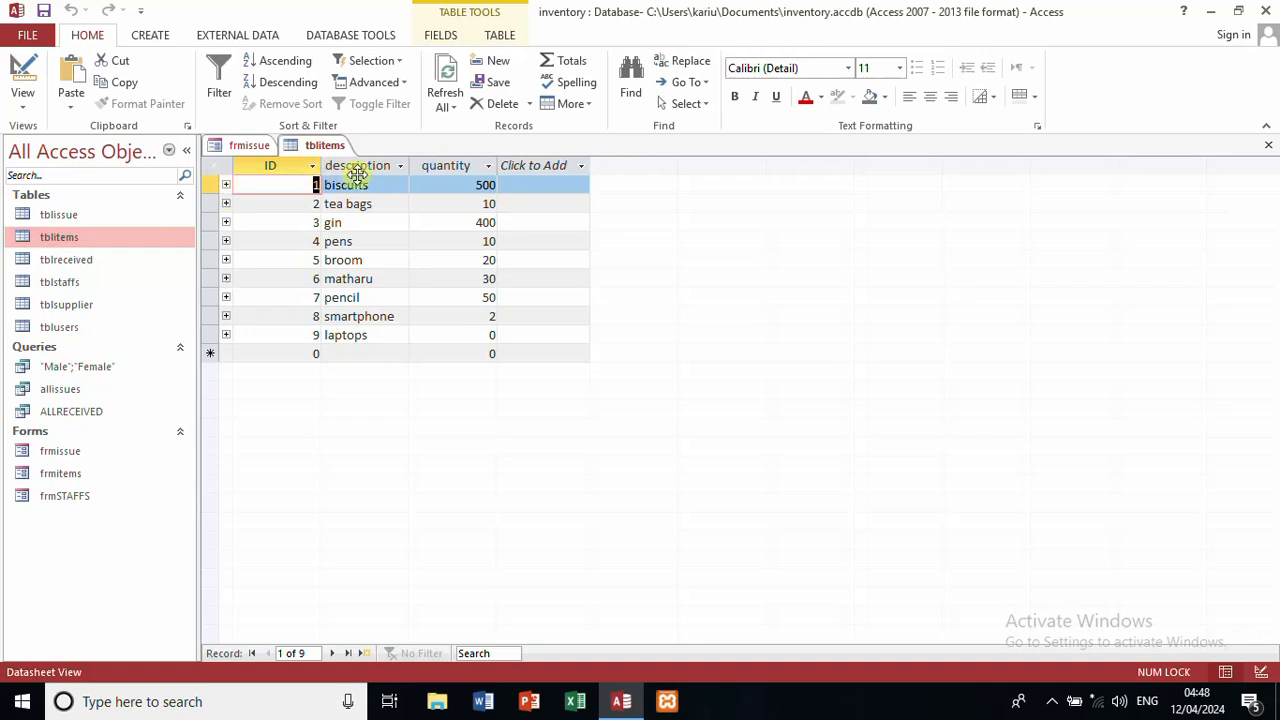
click(488, 334)
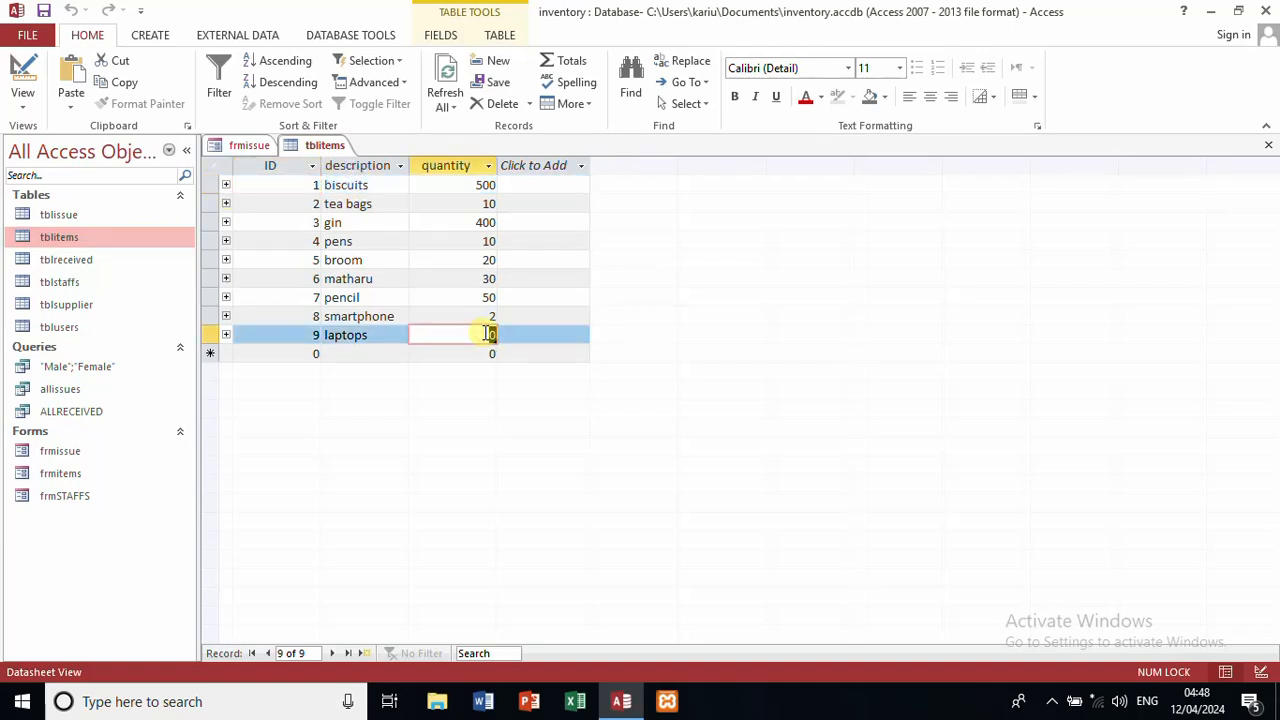
text(1)
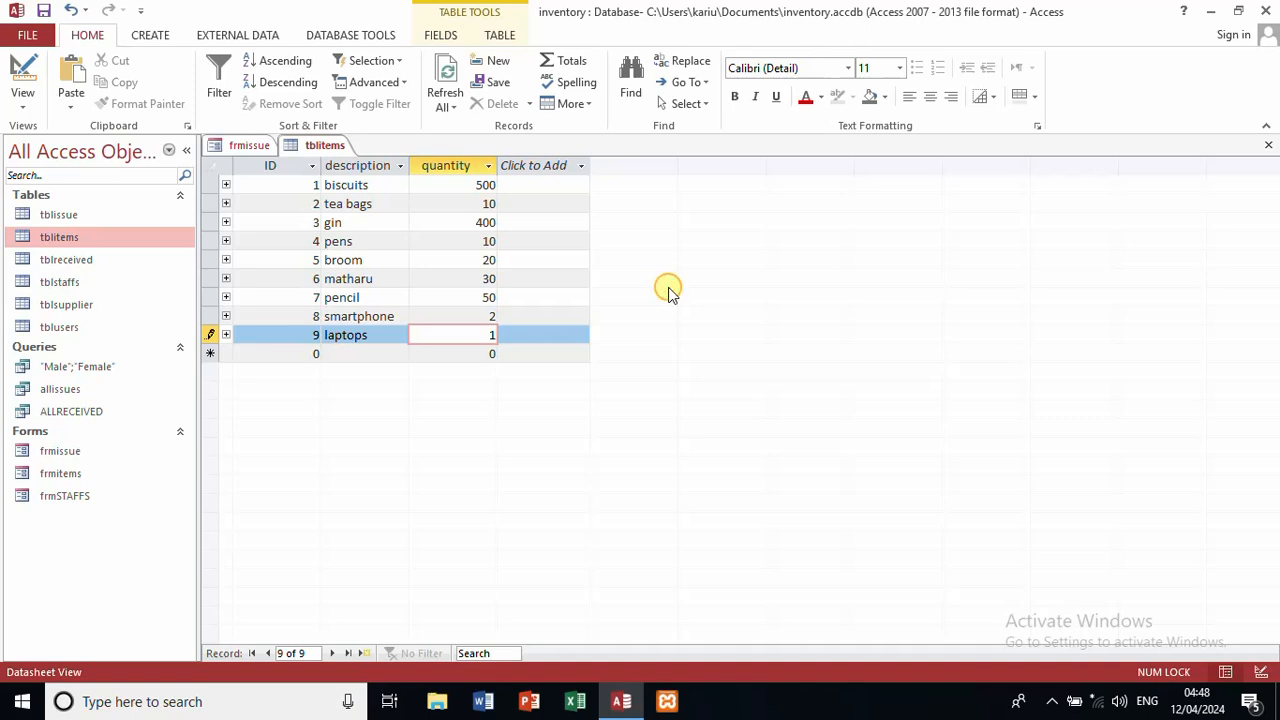
click(1268, 146)
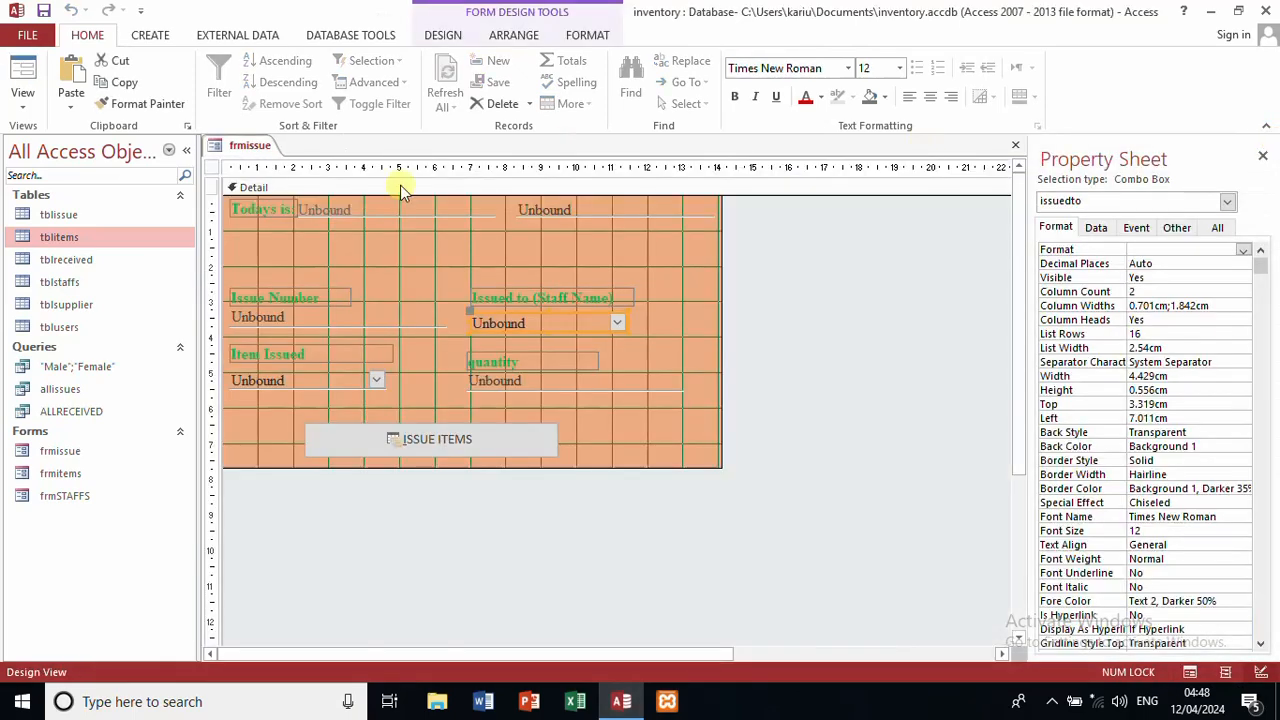
Step: Run frmissue in Form View and enter staff 1, biscuits and quantity 100
click(22, 70)
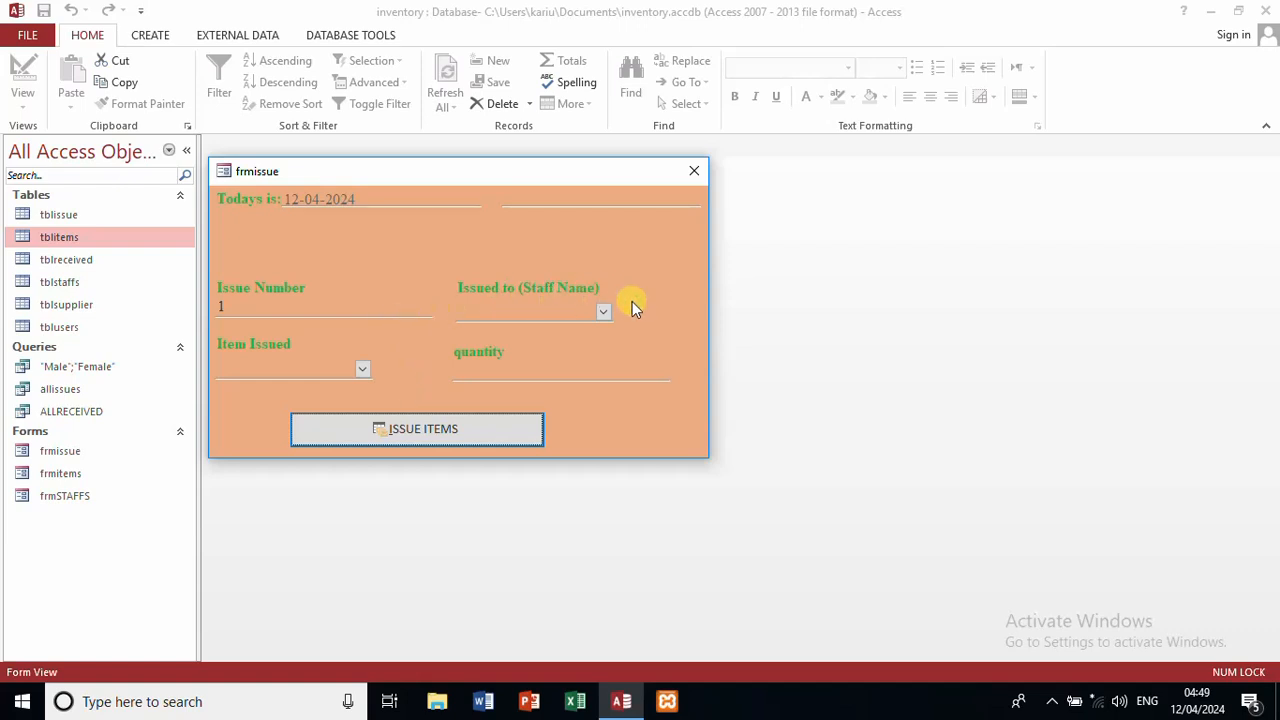
click(604, 312)
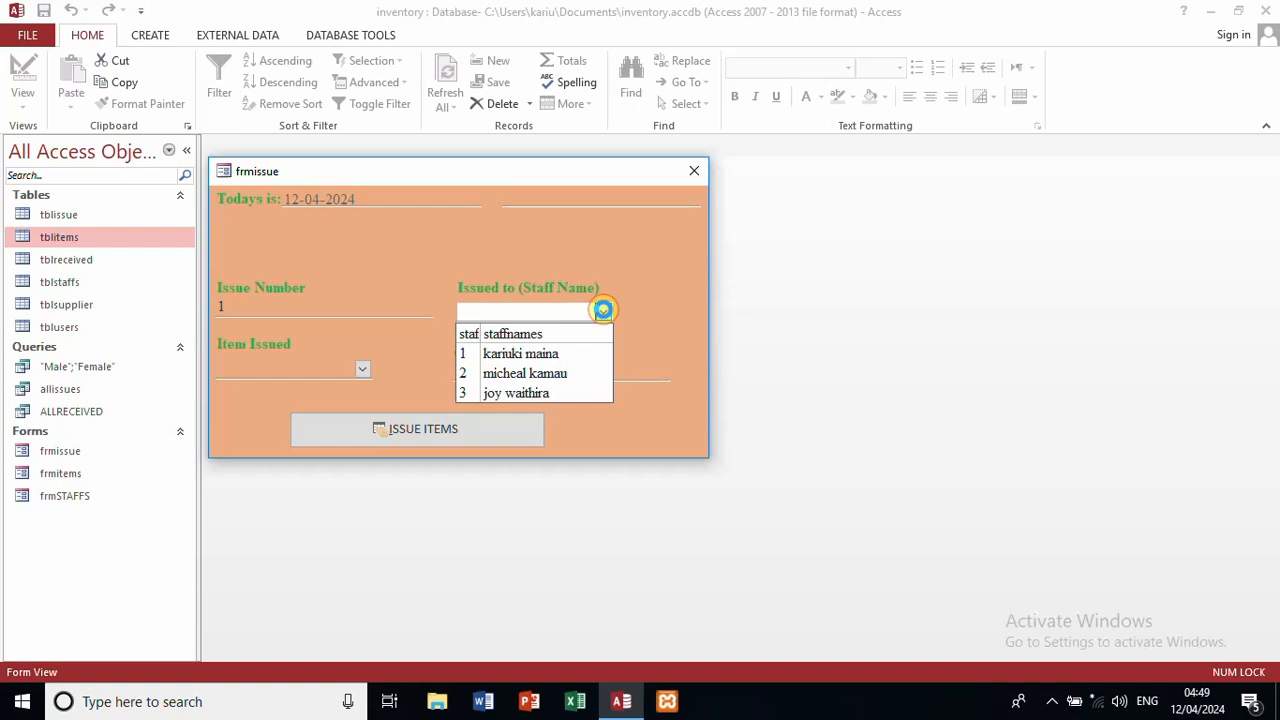
click(548, 356)
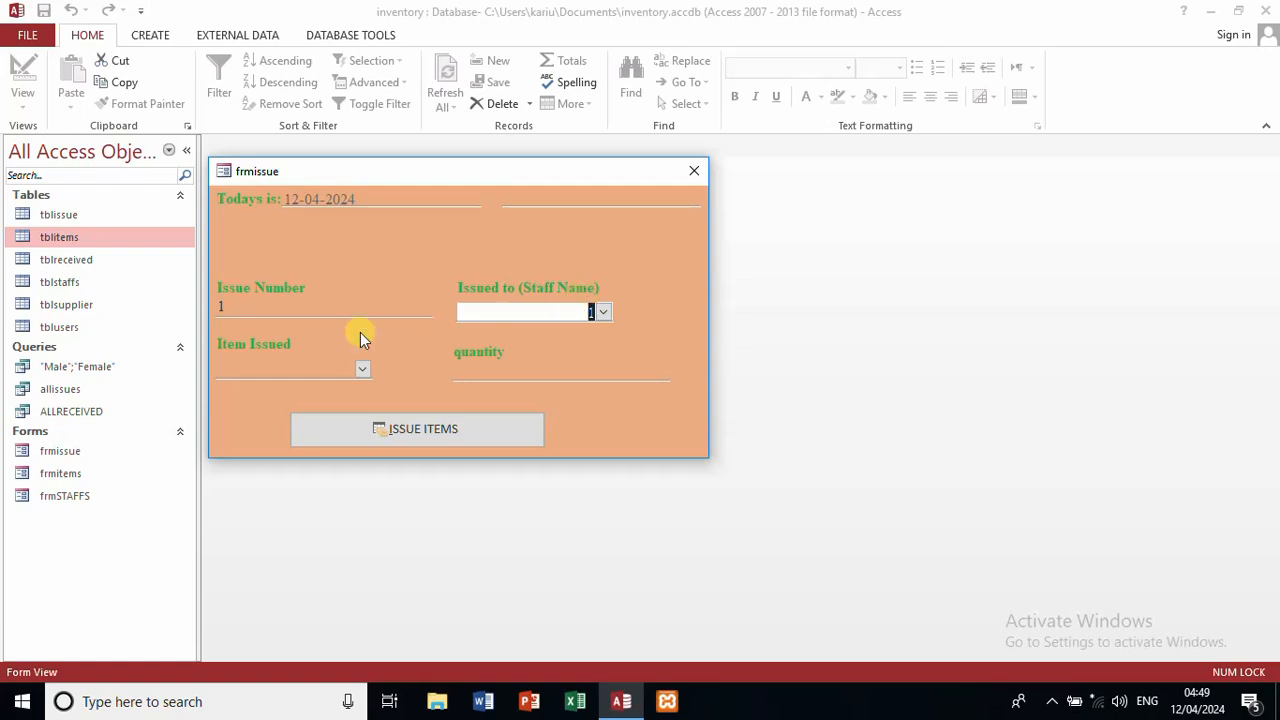
click(363, 369)
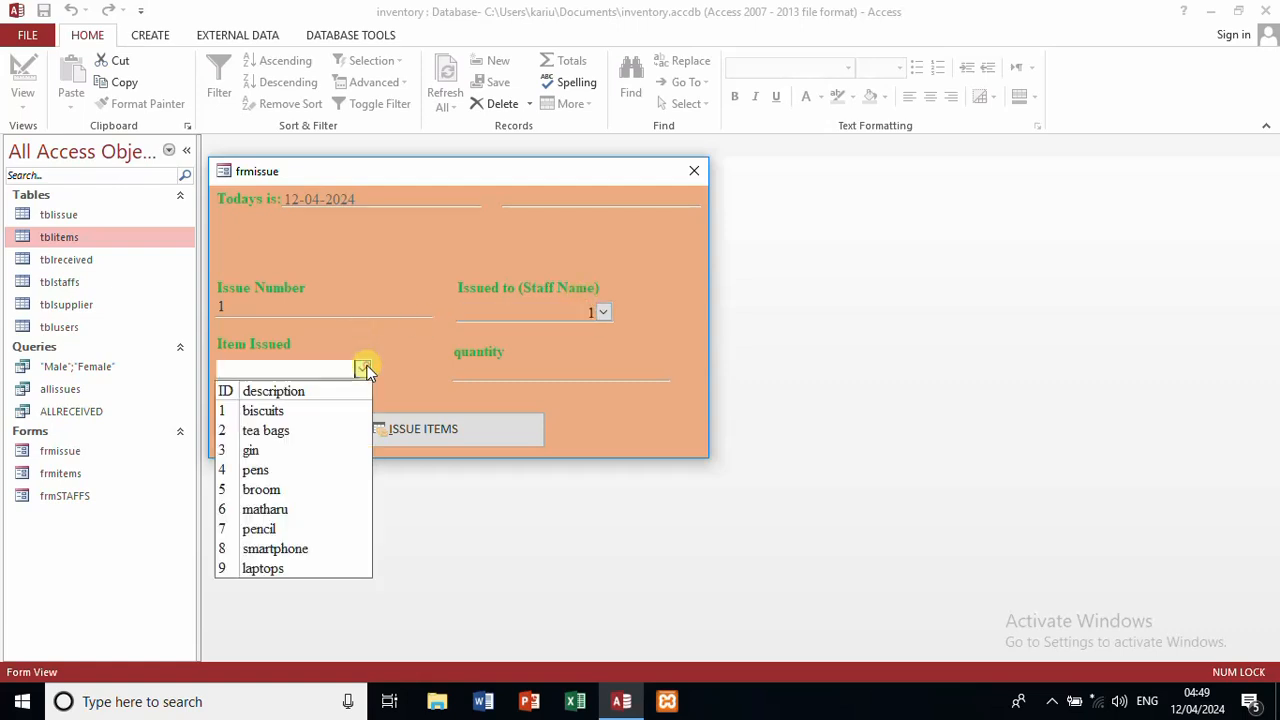
click(300, 411)
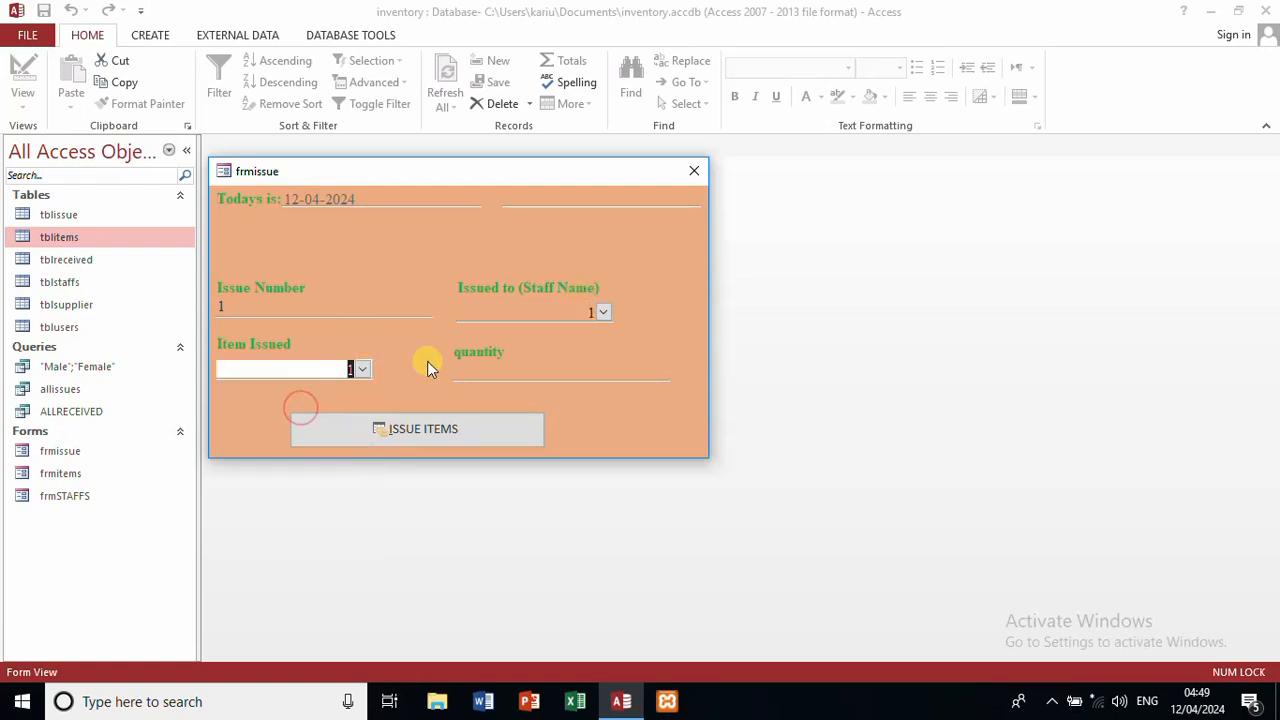
click(545, 377)
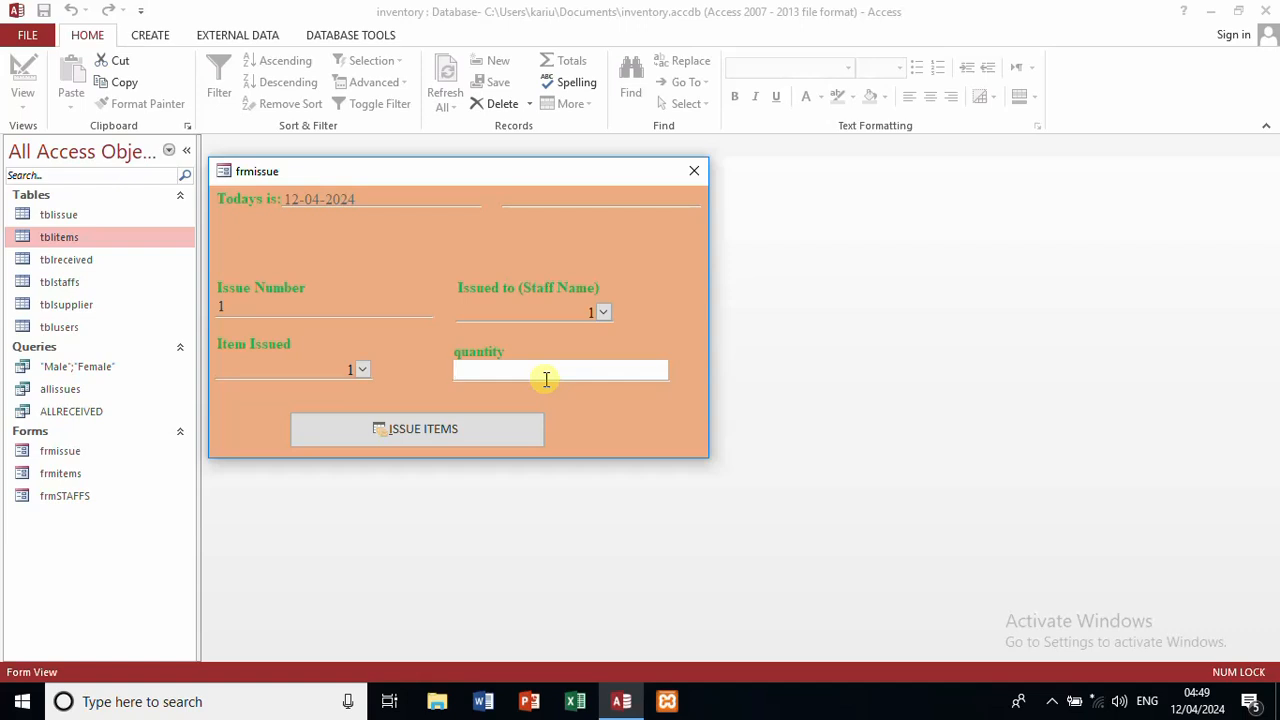
text(100)
Step: Issue the items and acknowledge both messages, leaving the form at Issue Number 2
click(489, 423)
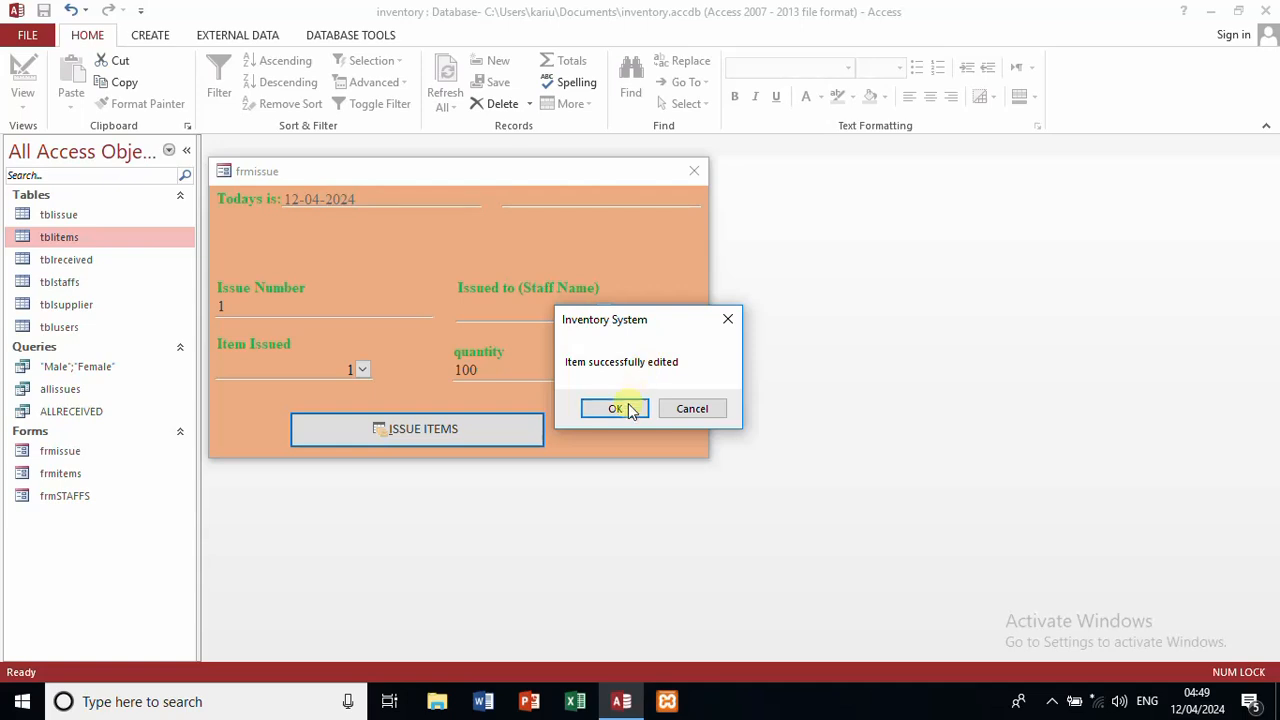
click(627, 407)
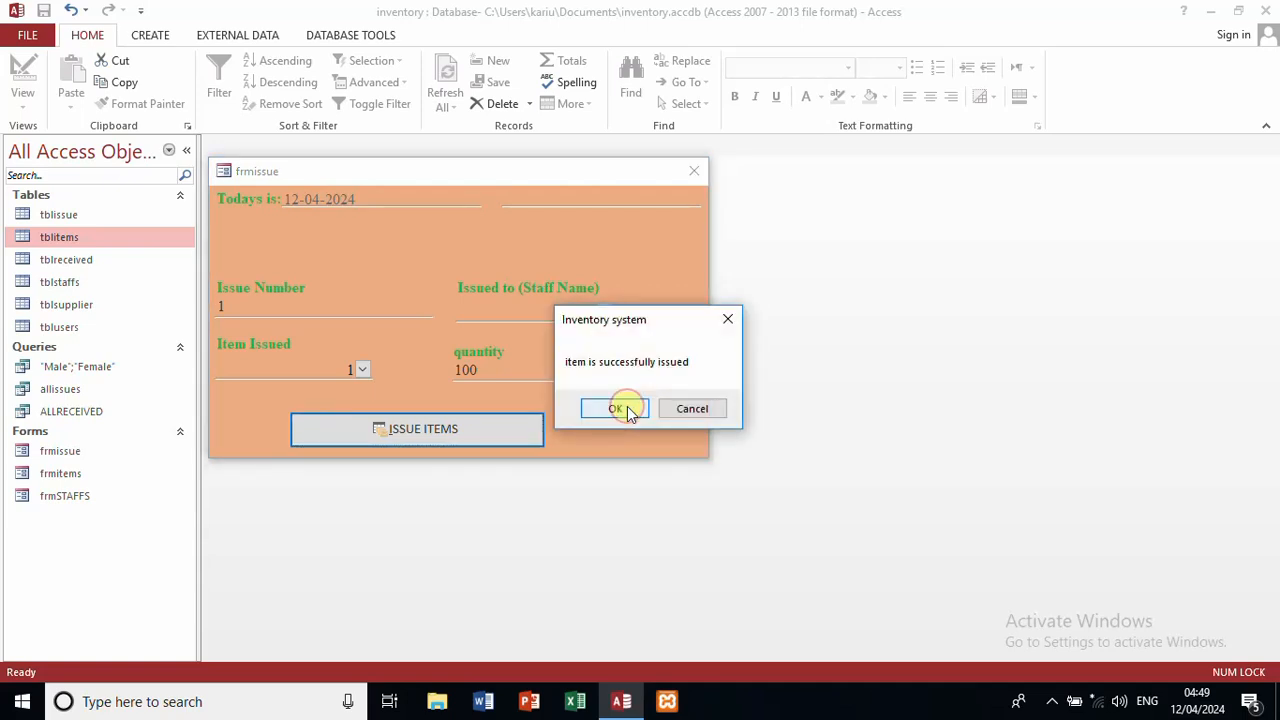
click(627, 407)
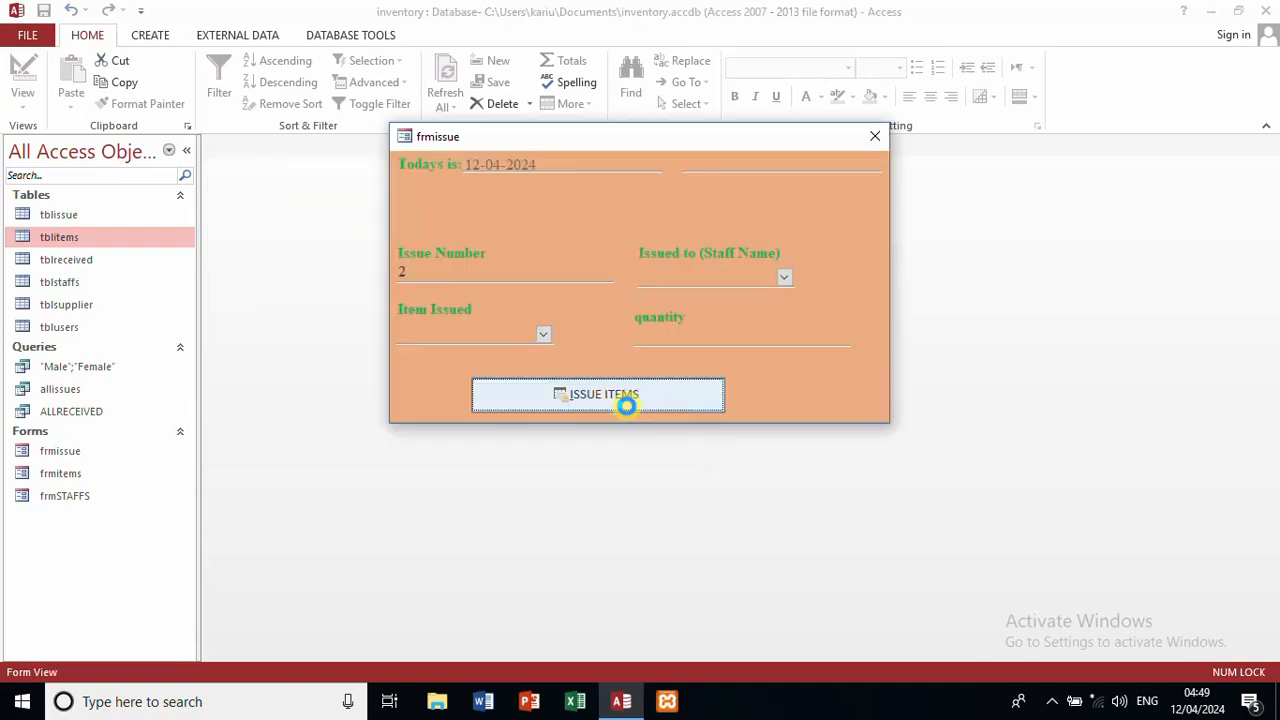
Step: Close frmissue, check tblitems and tblissue for the 100-biscuit issue, then close both tables
click(876, 134)
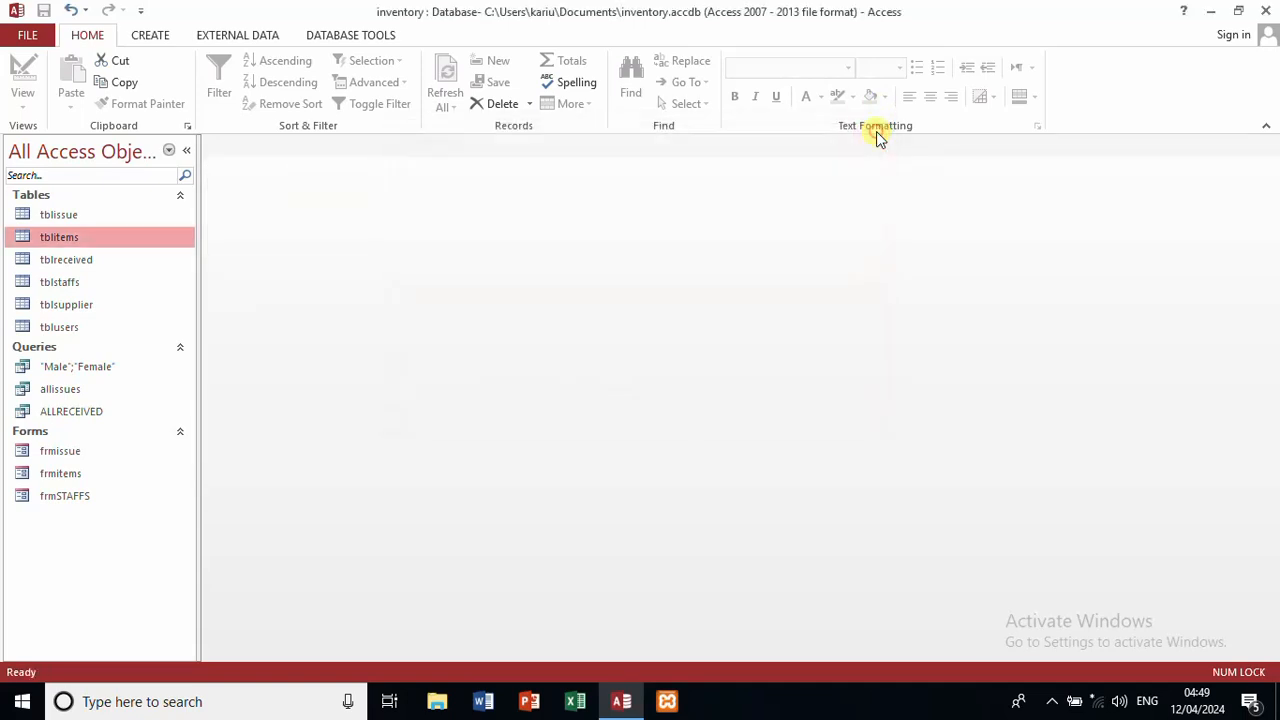
double_click(128, 245)
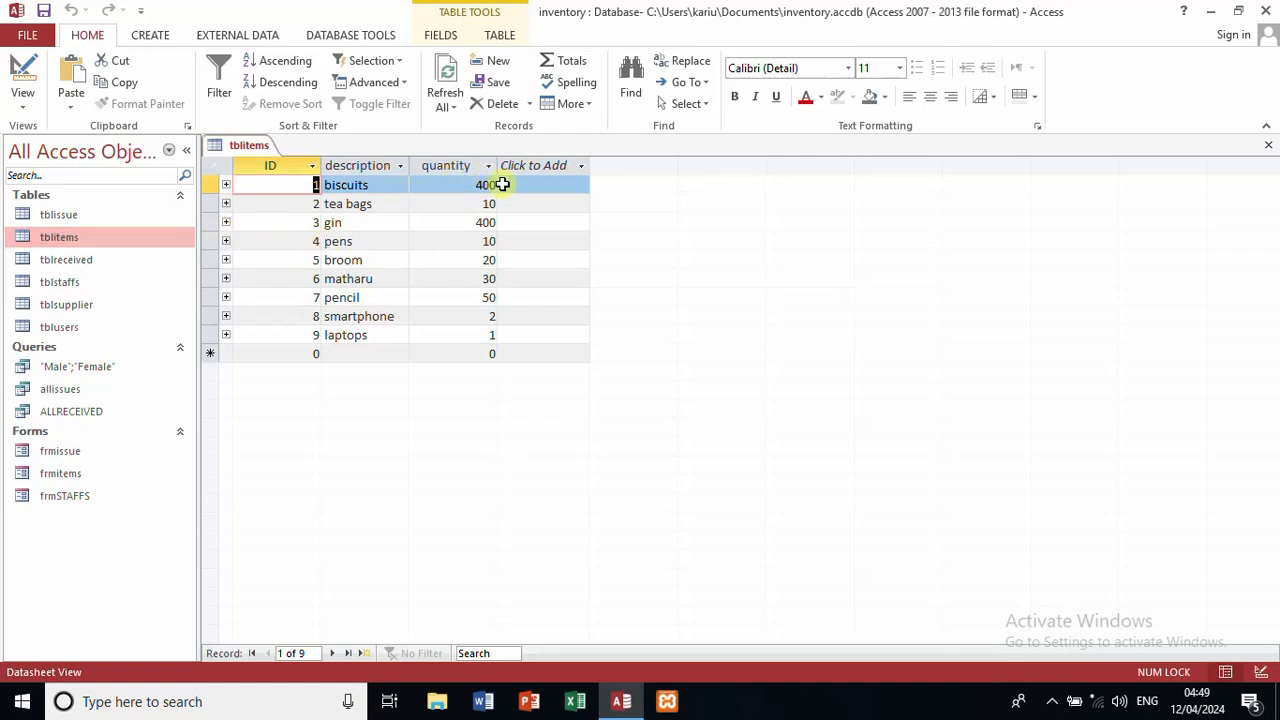
double_click(143, 218)
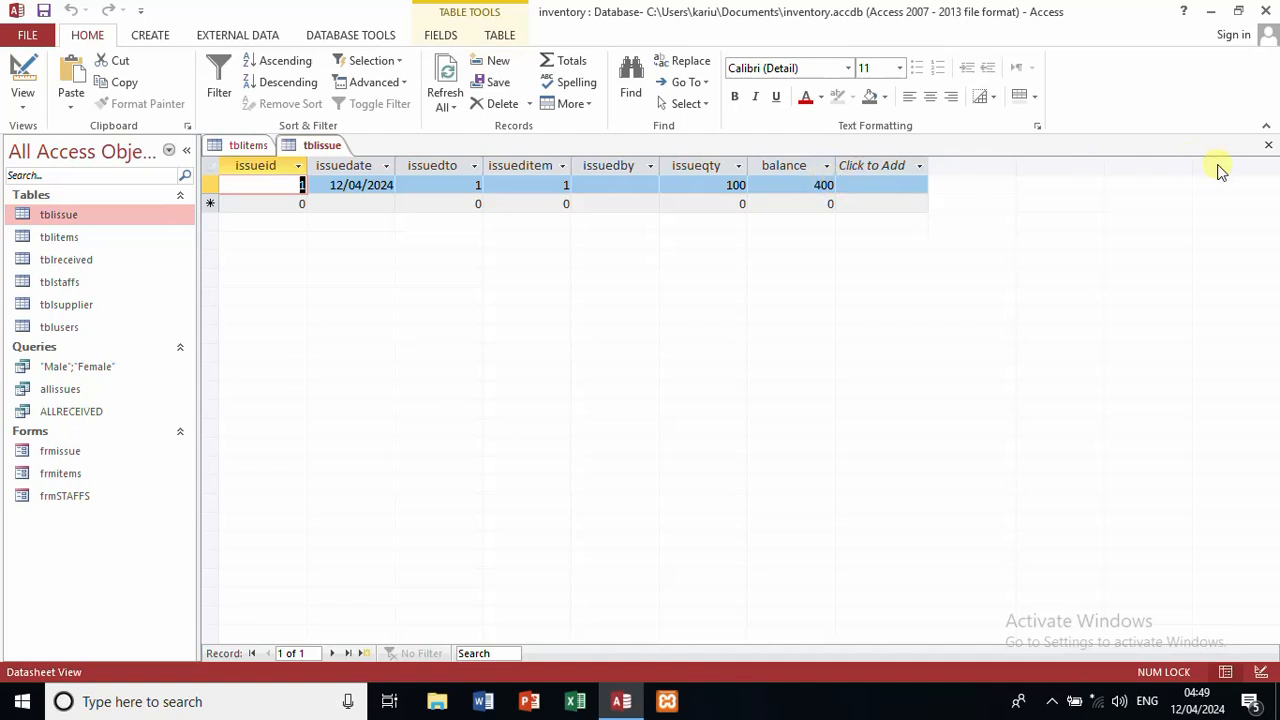
click(1266, 145)
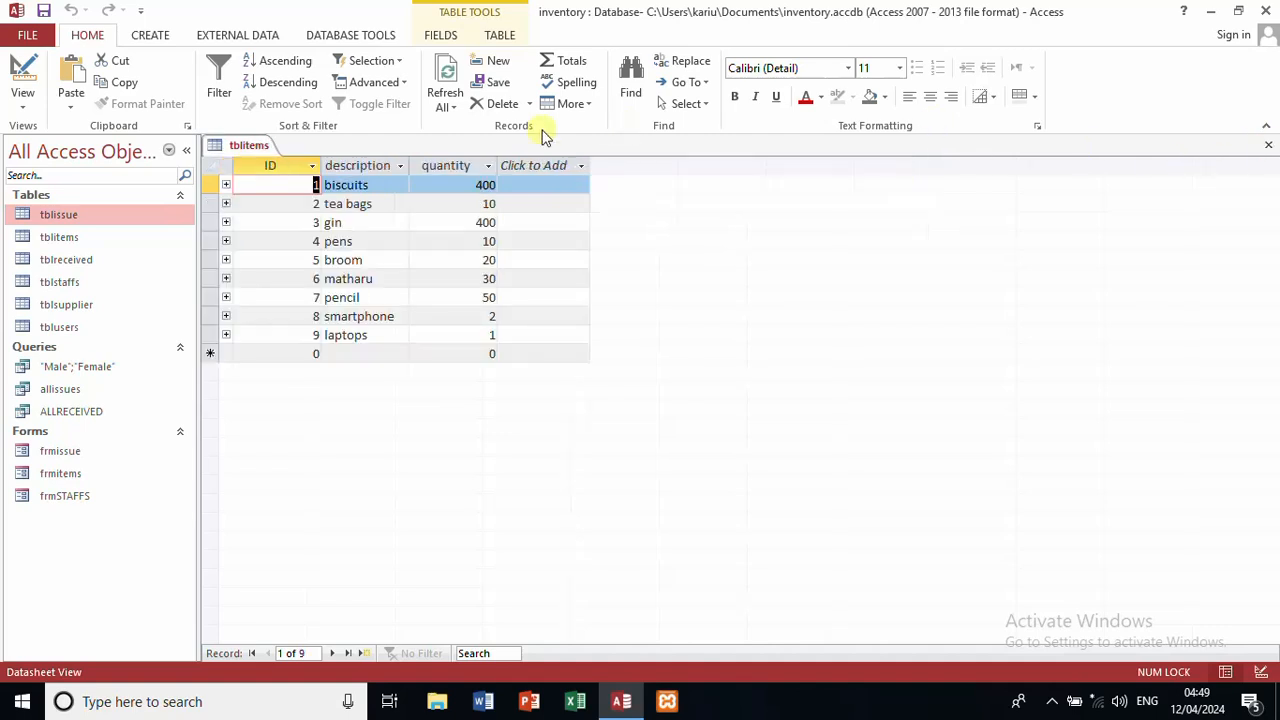
click(1268, 146)
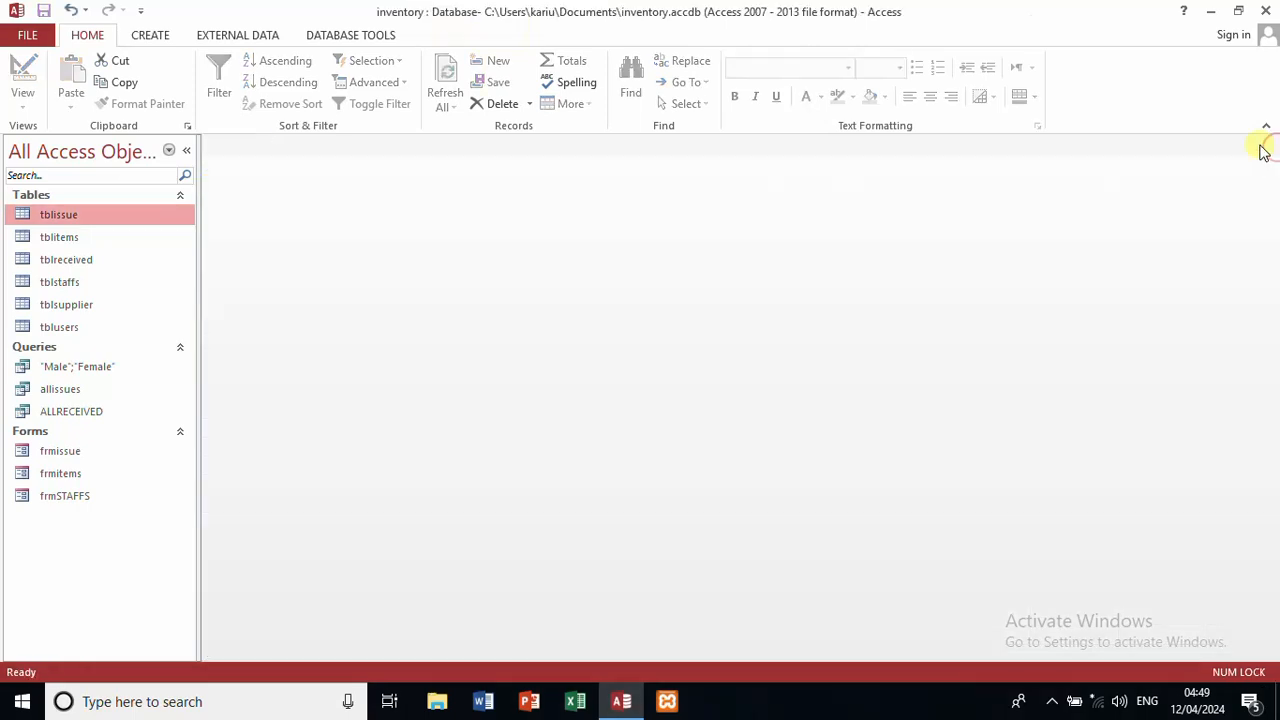
Step: Open frmissue and enter staff 2, laptops (item 9) and quantity 1
double_click(92, 455)
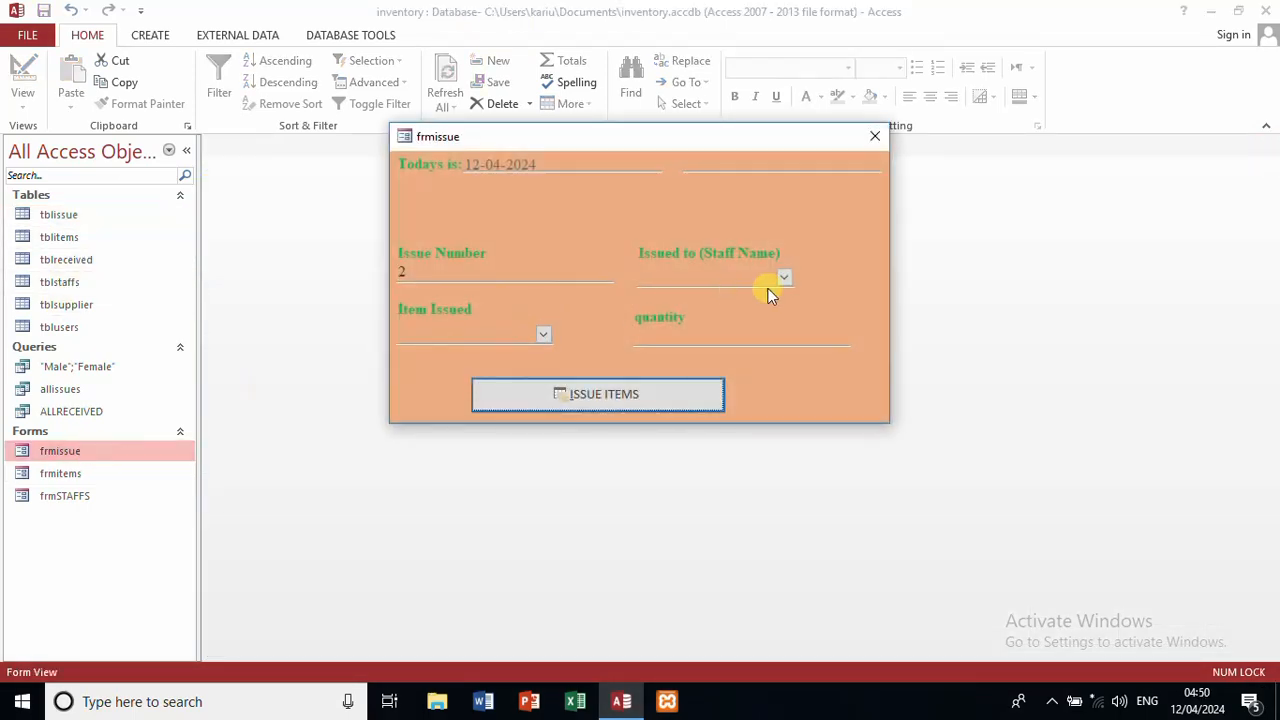
click(783, 279)
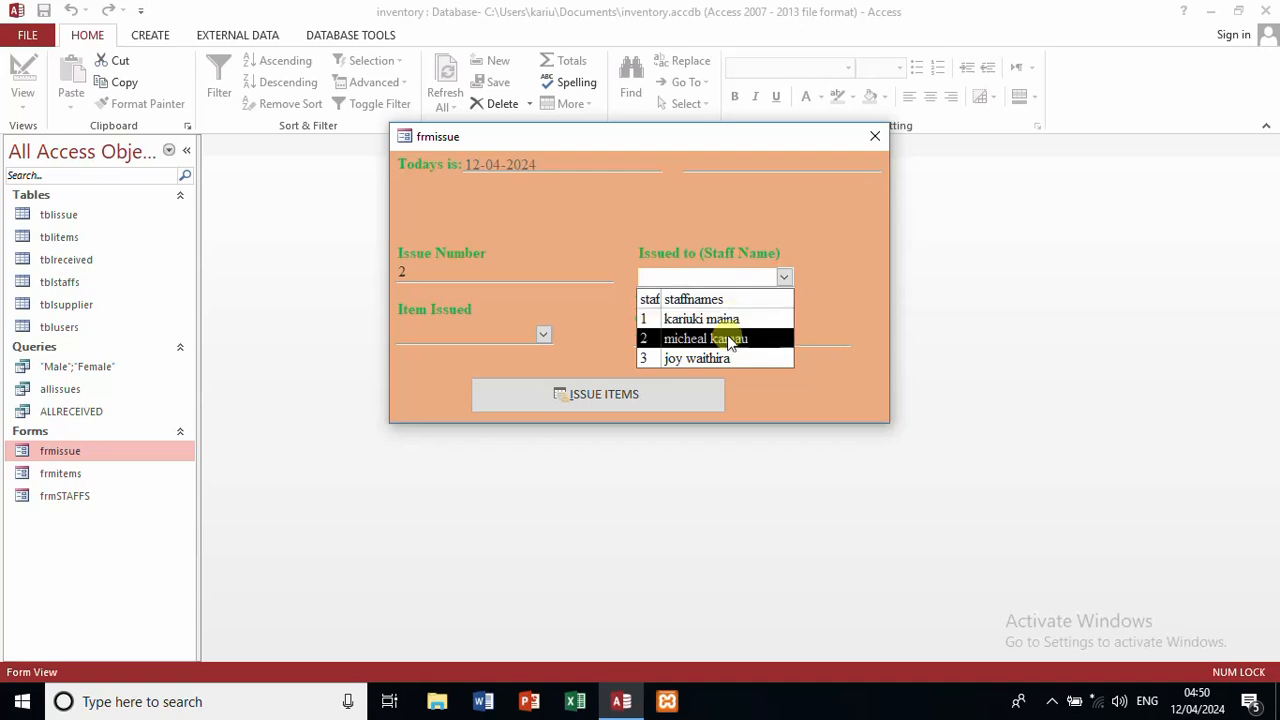
click(728, 340)
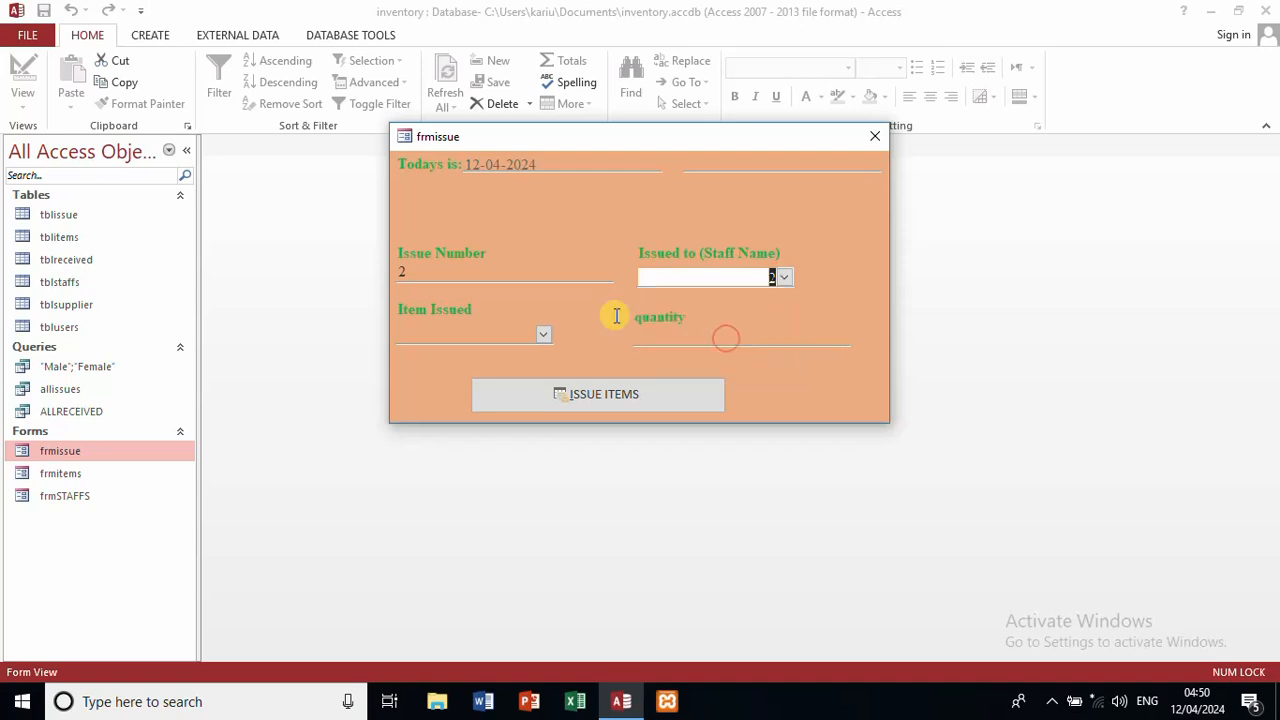
click(543, 334)
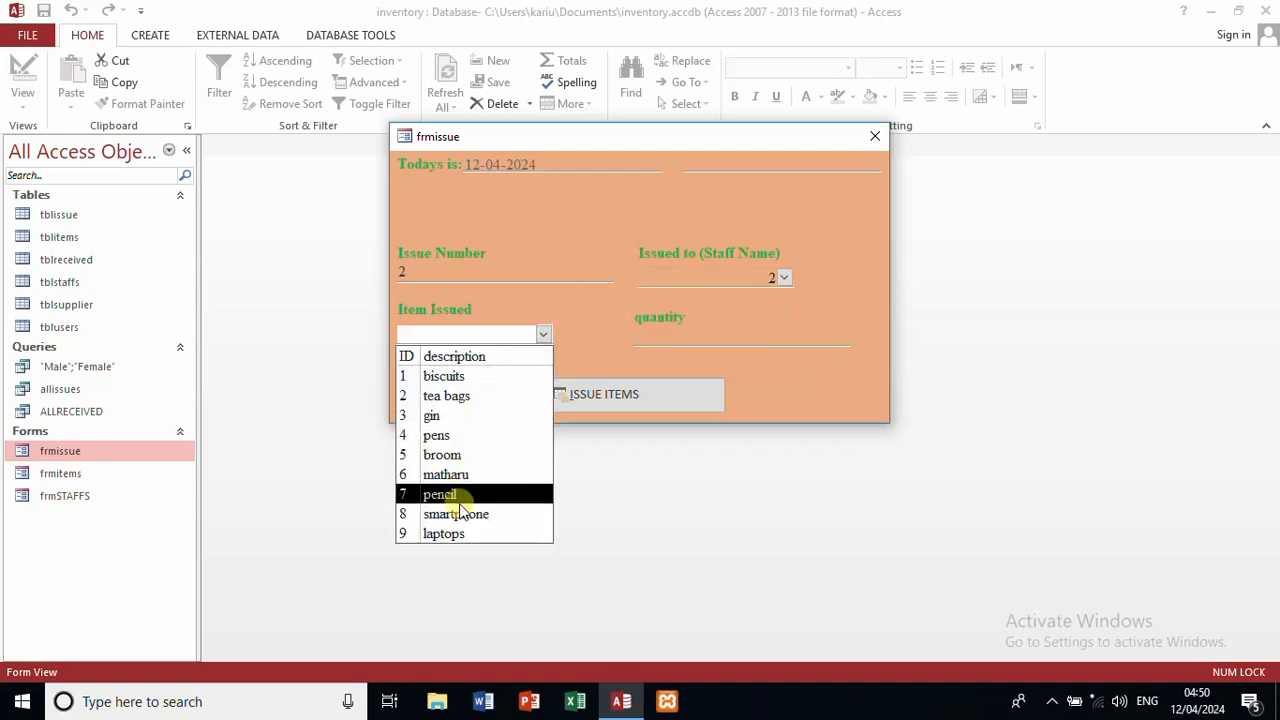
click(452, 533)
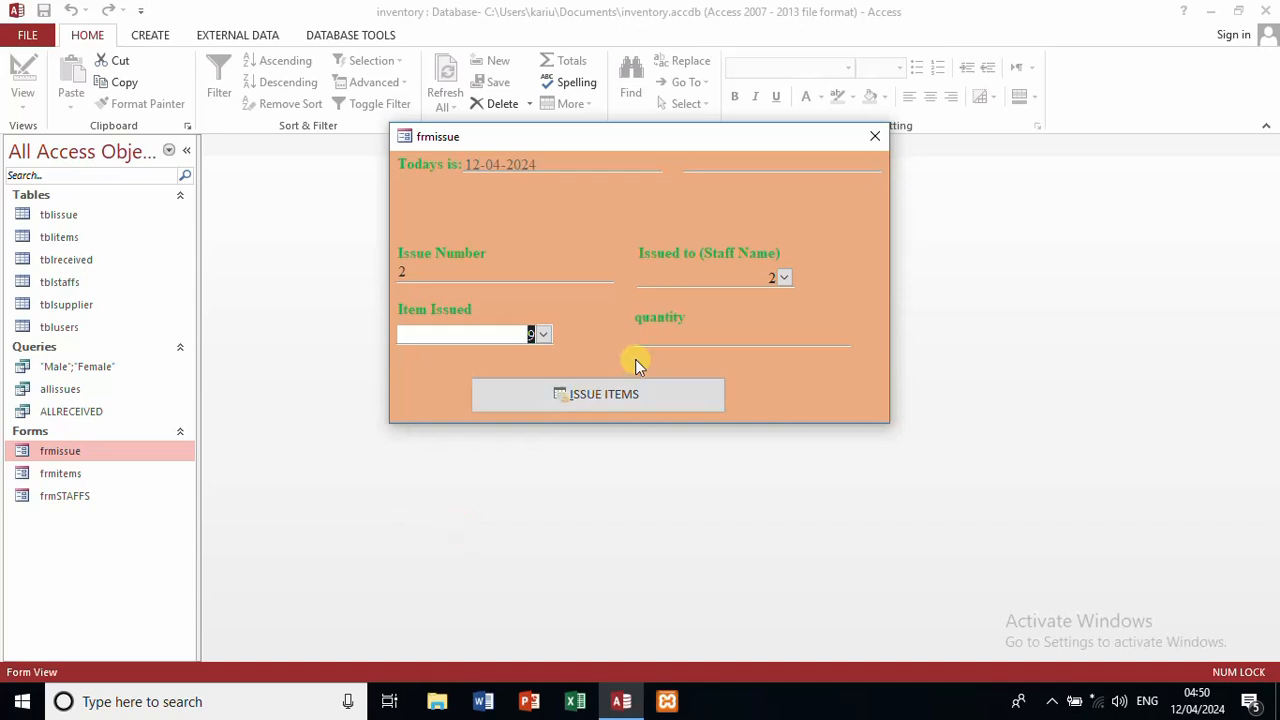
click(663, 339)
text(1)
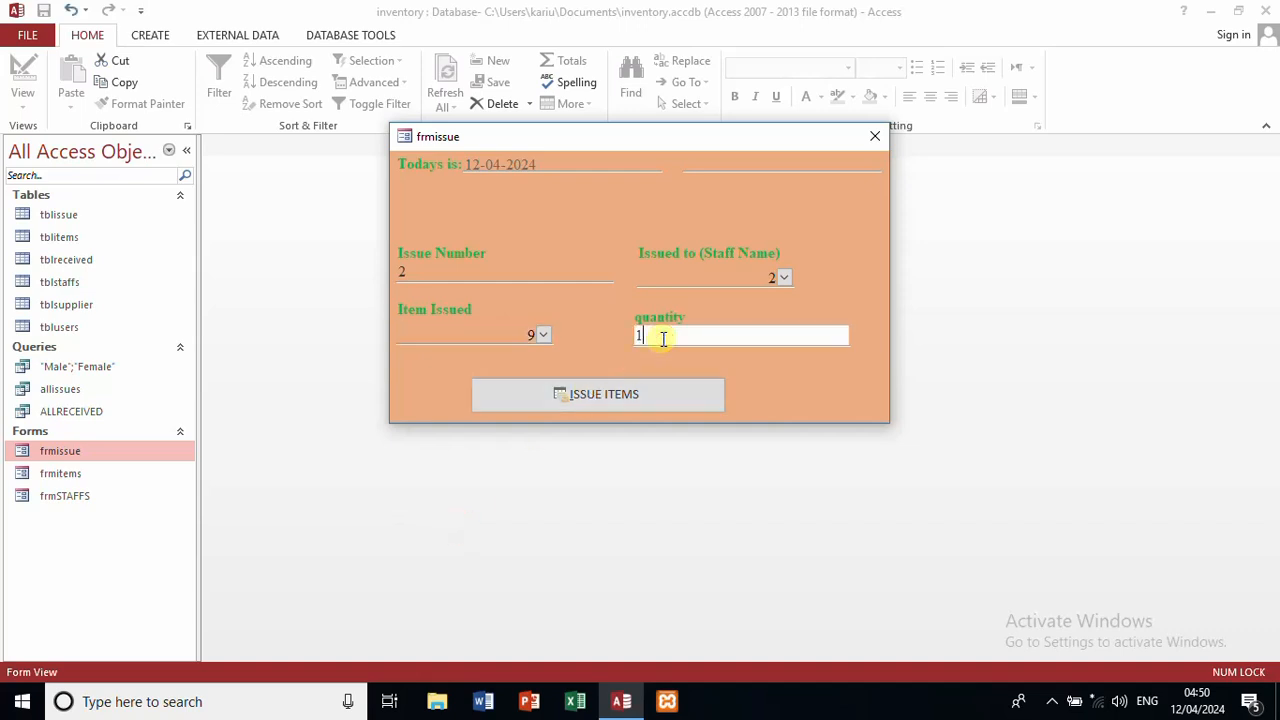
Step: Submit the issue, acknowledge both confirmations, and close frmissue
click(621, 405)
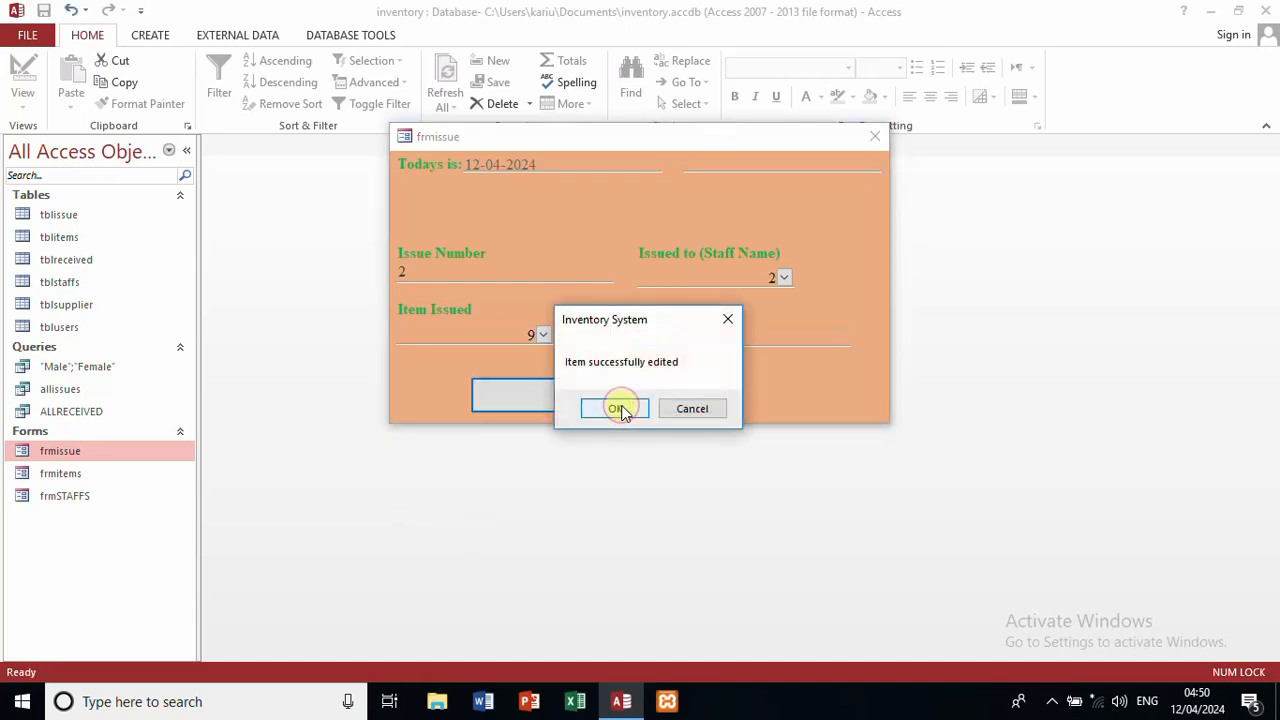
click(616, 409)
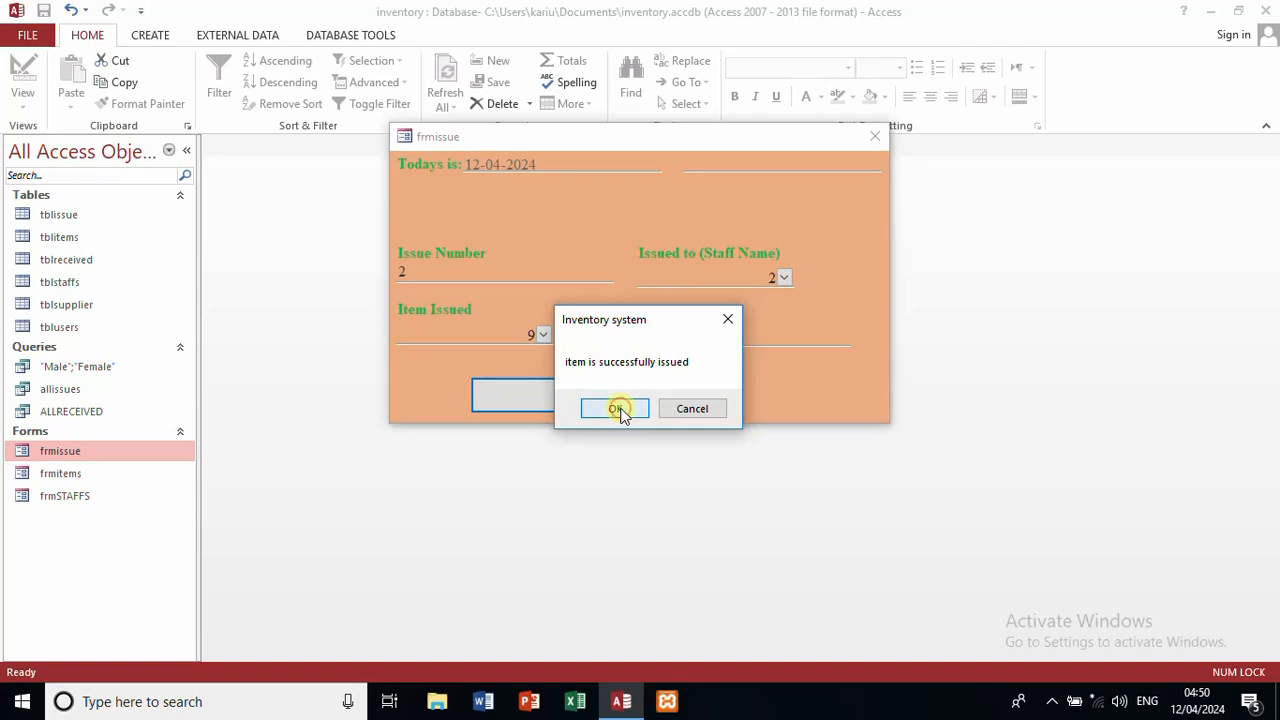
click(616, 409)
click(875, 136)
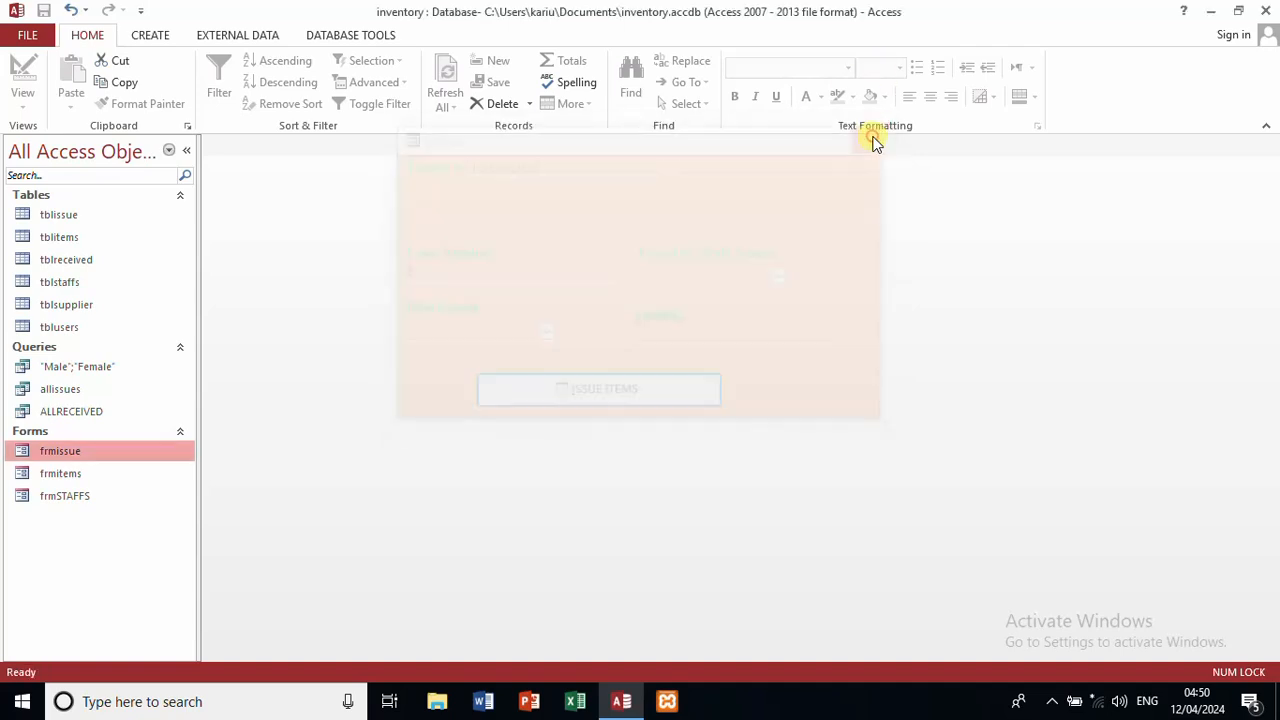
double_click(70, 215)
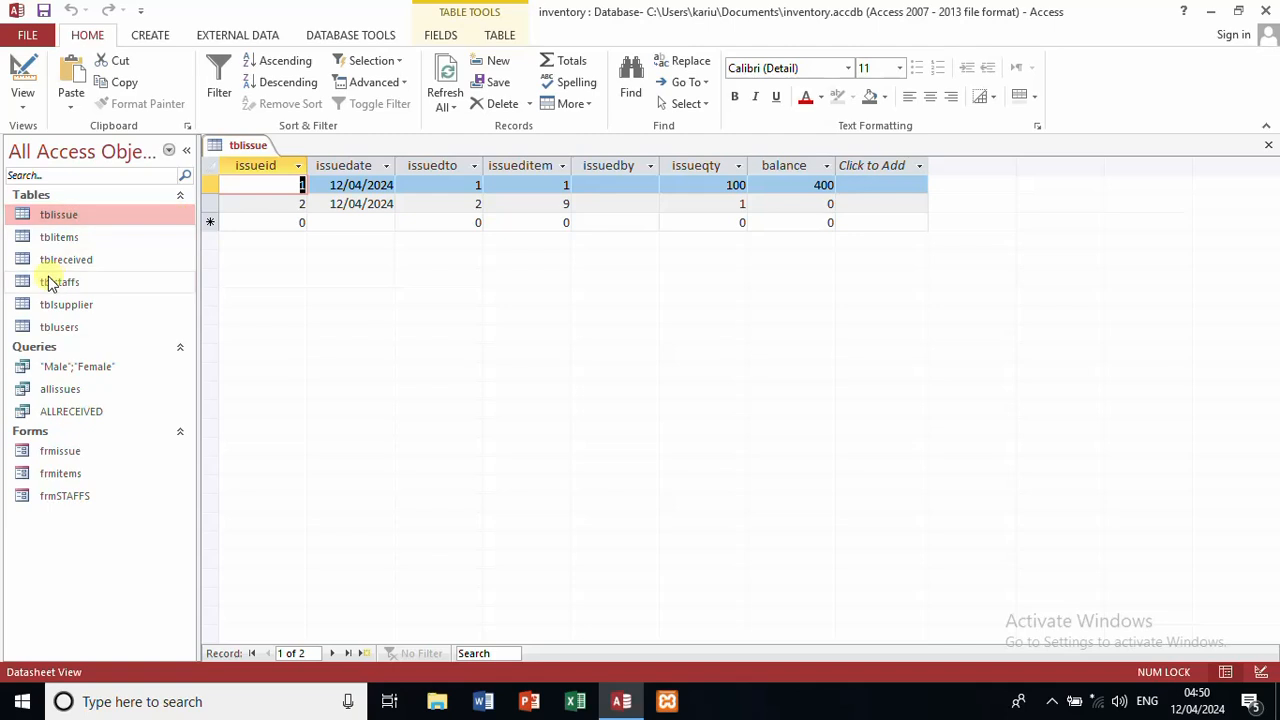
double_click(68, 243)
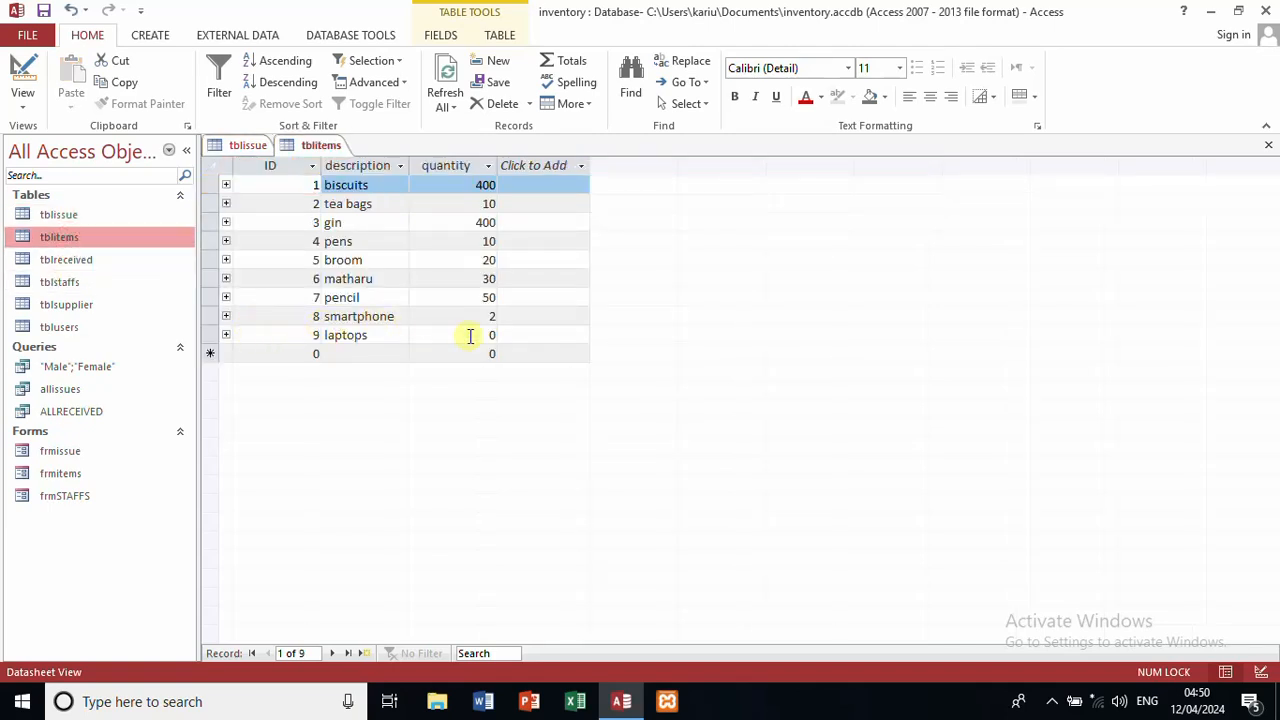
click(1268, 148)
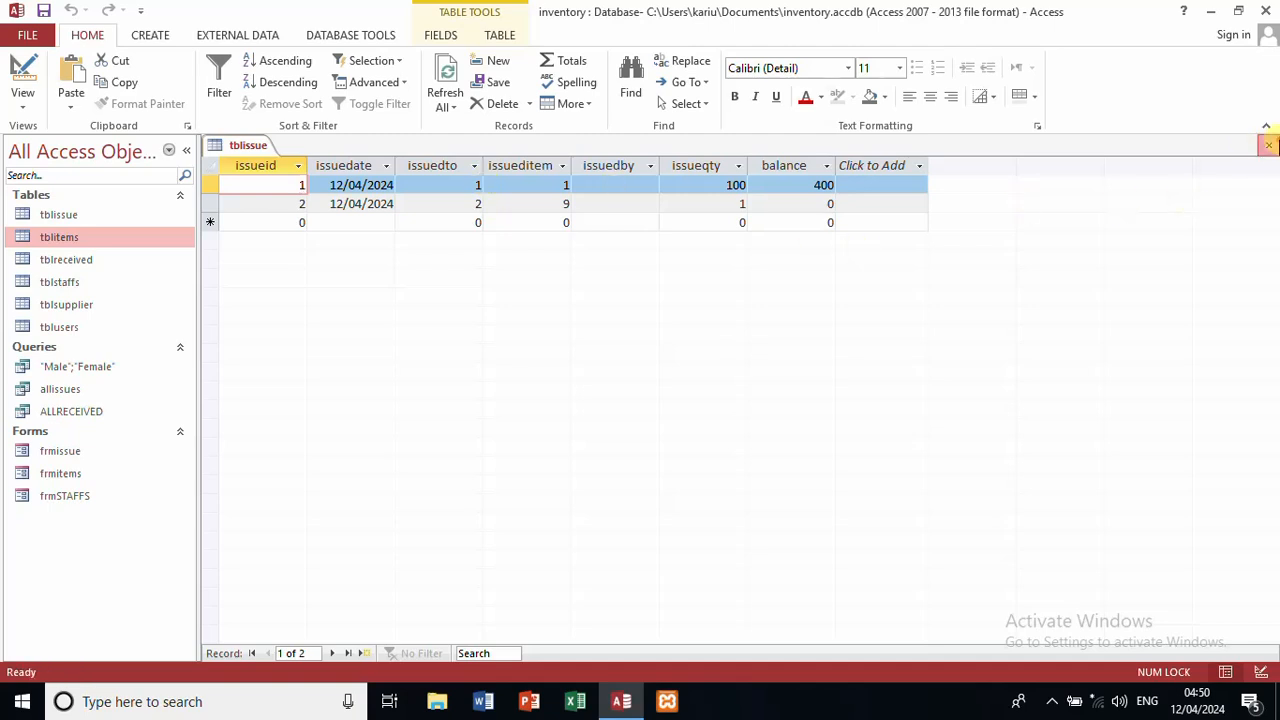
click(1269, 145)
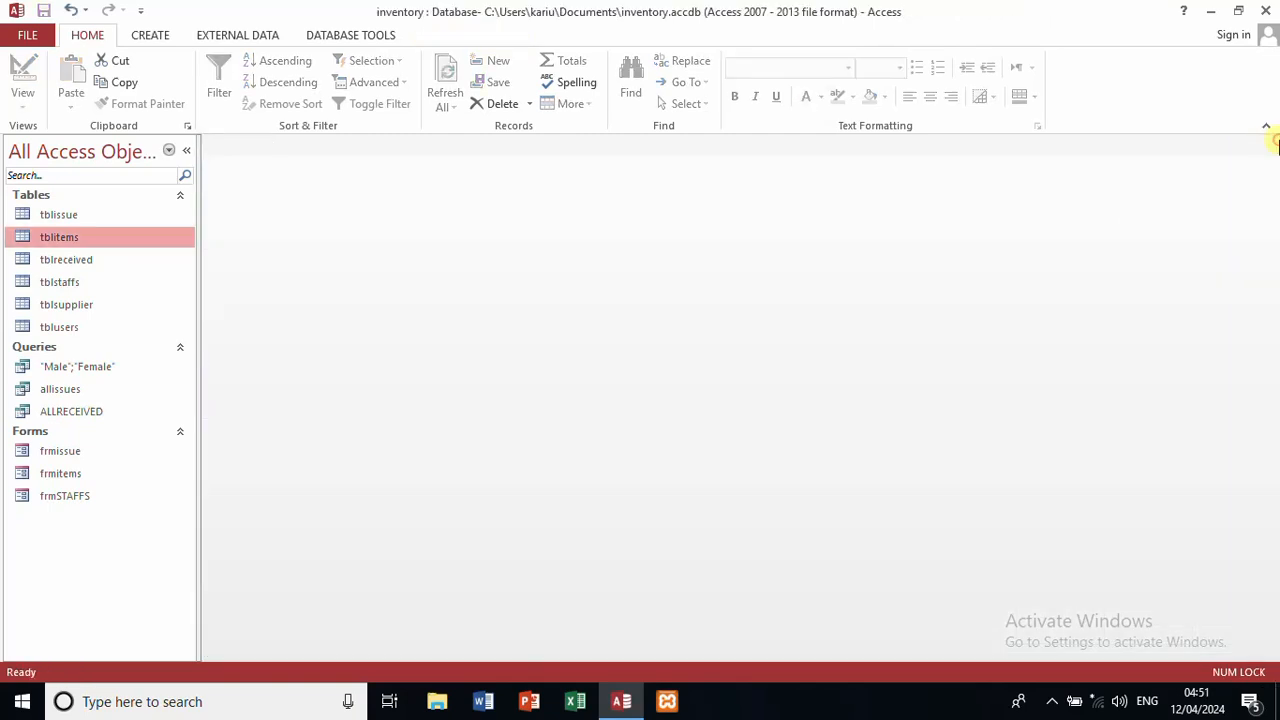
Step: Open the allissues query to review both issues, then select the new frmreceive form
double_click(57, 389)
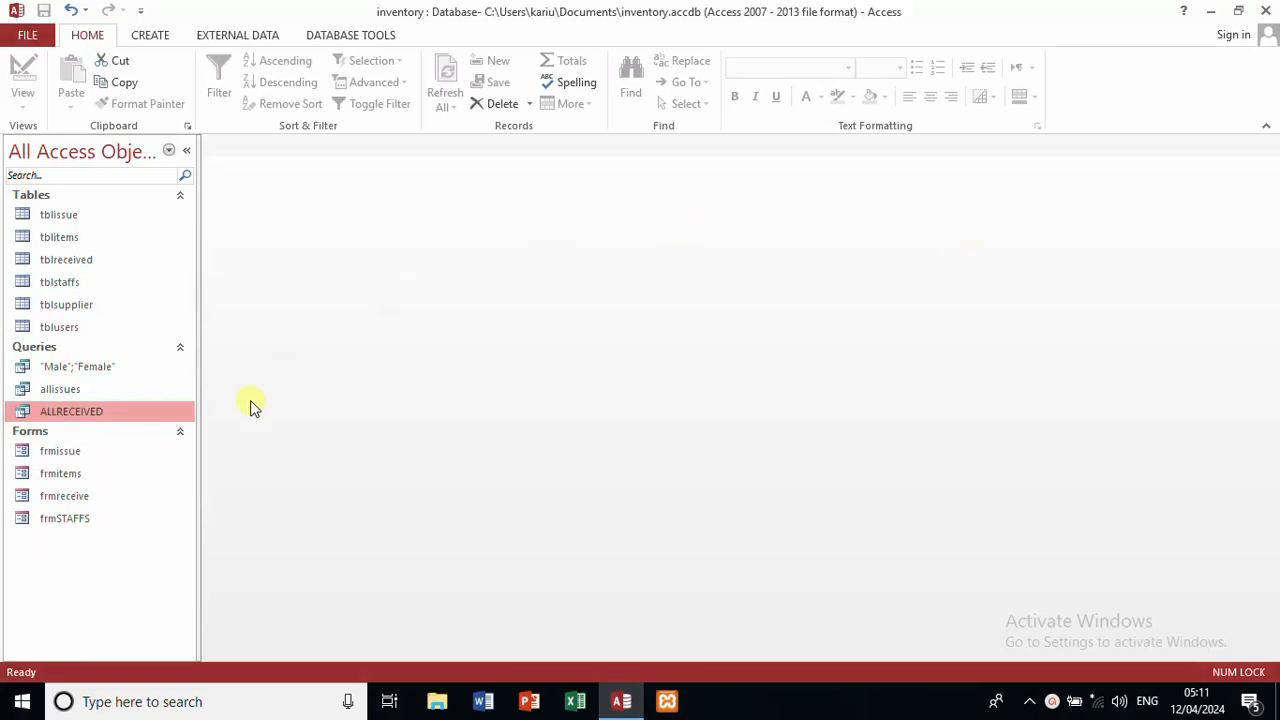
click(114, 500)
click(8, 706)
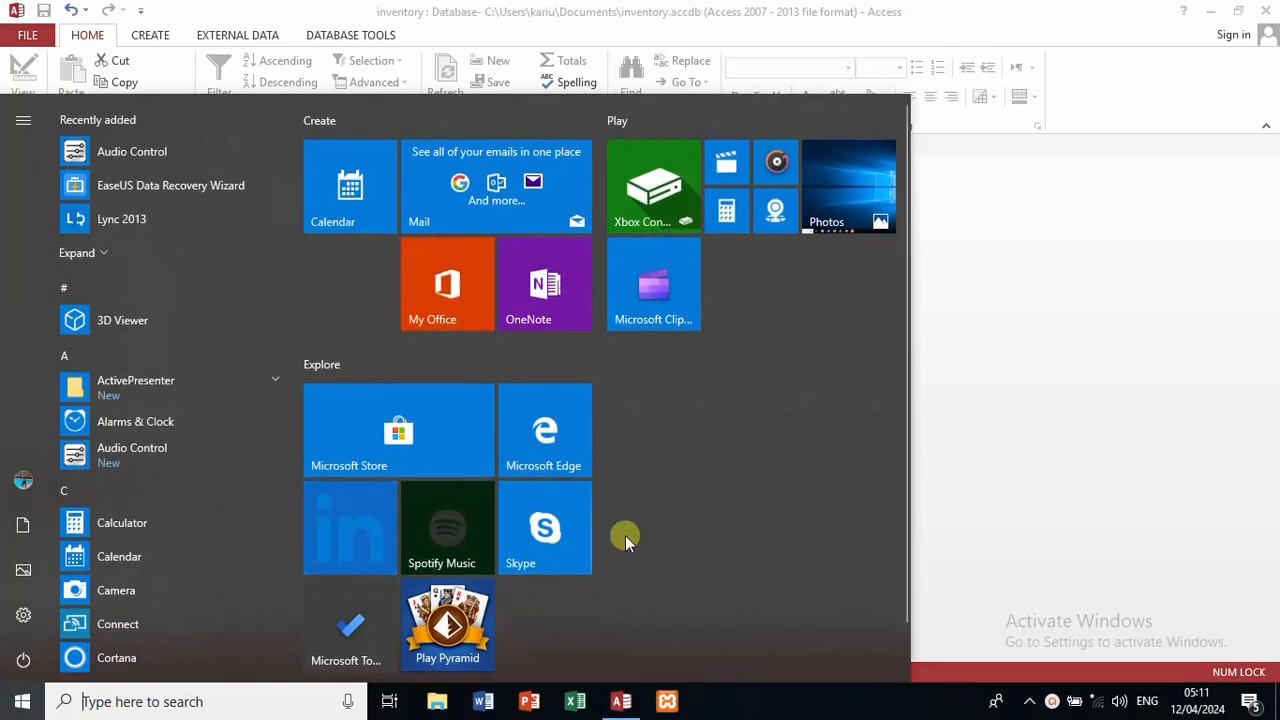
click(960, 322)
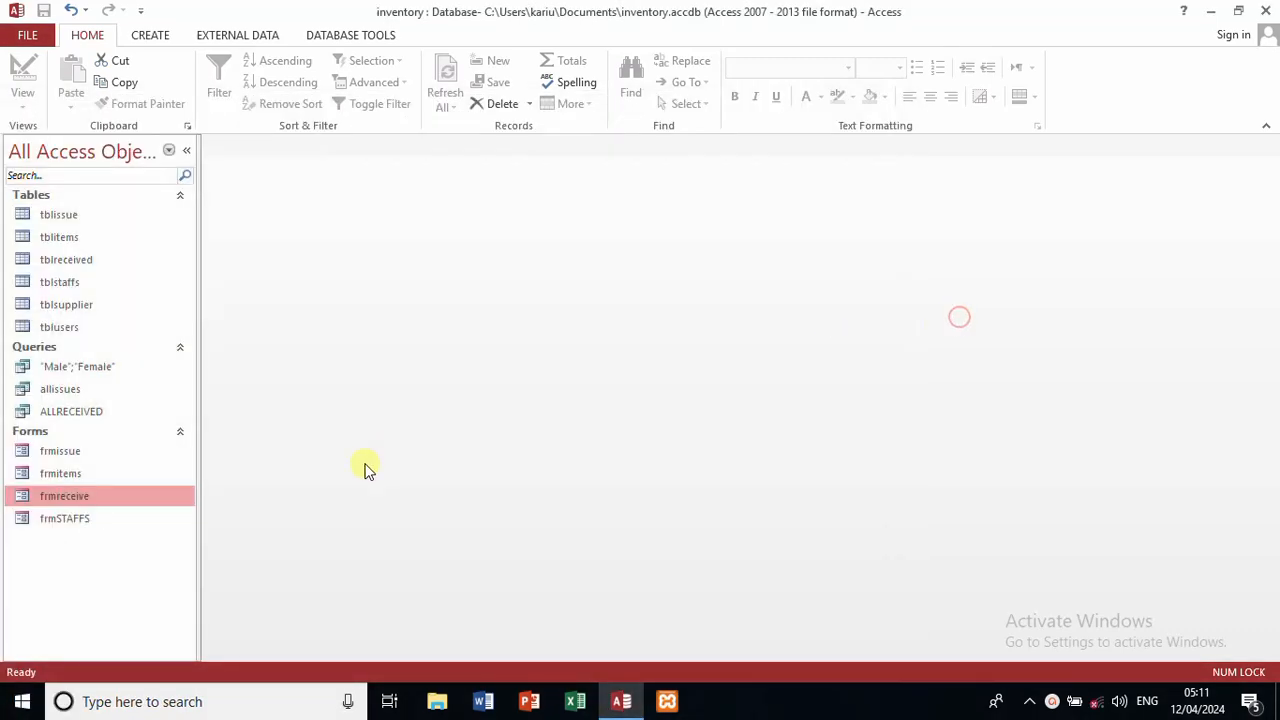
Step: Open frmreceive and enter biscuits (item 1), supplier 1 and quantity 100
double_click(72, 503)
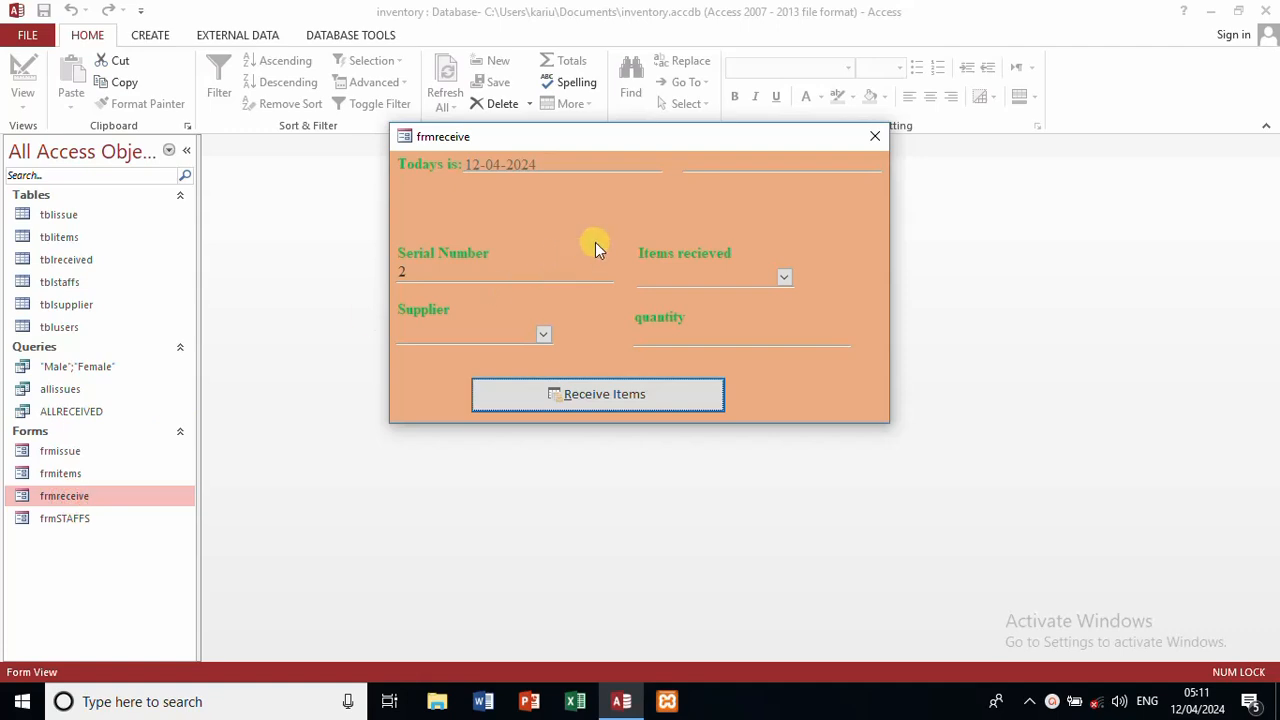
click(785, 276)
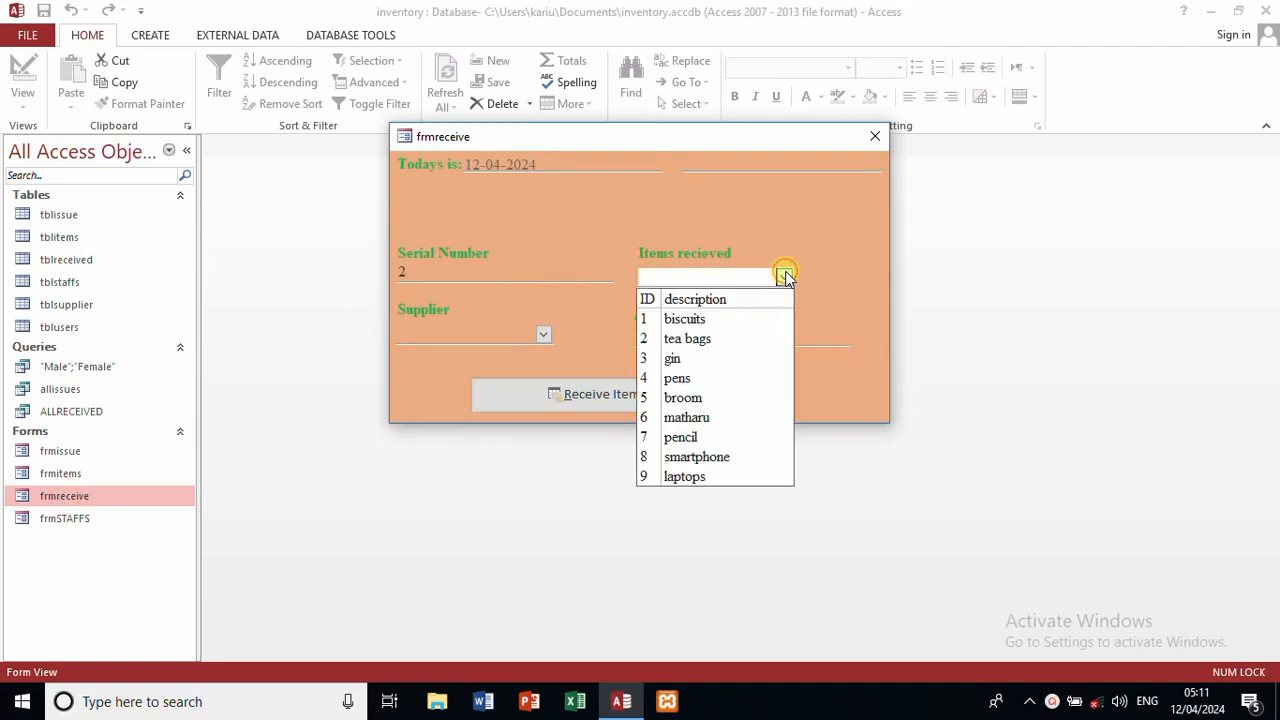
click(729, 318)
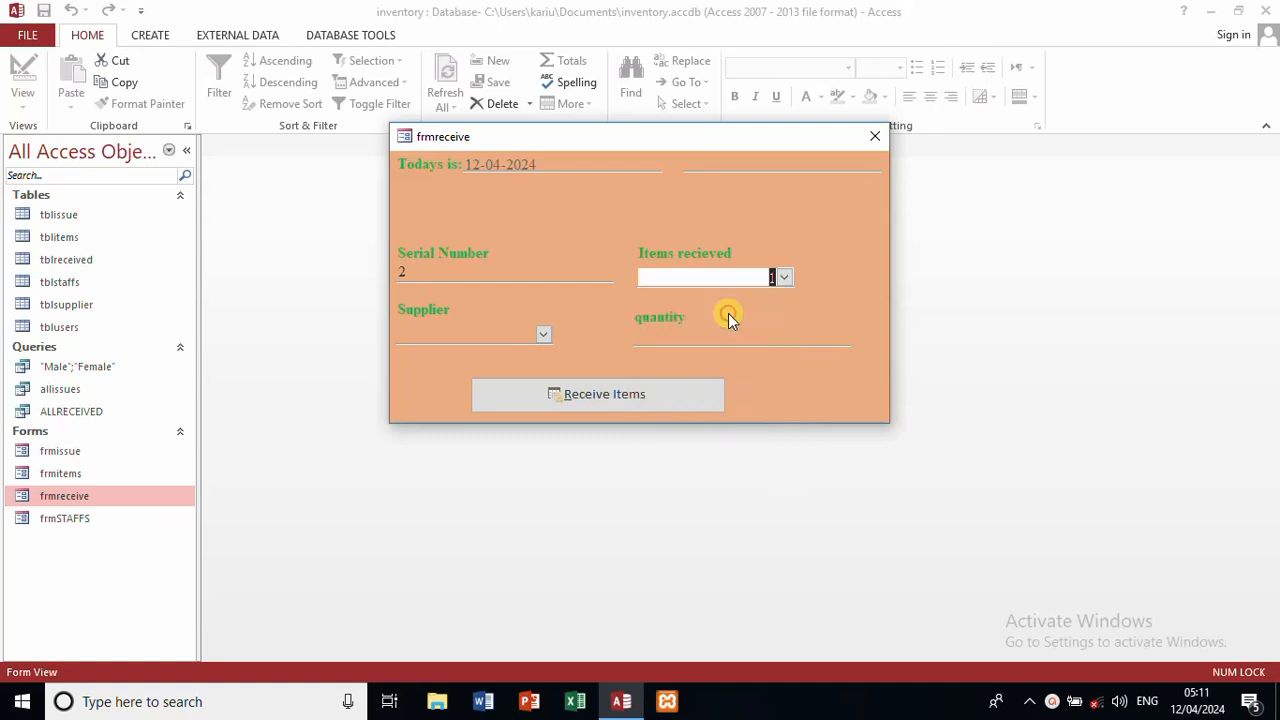
click(543, 334)
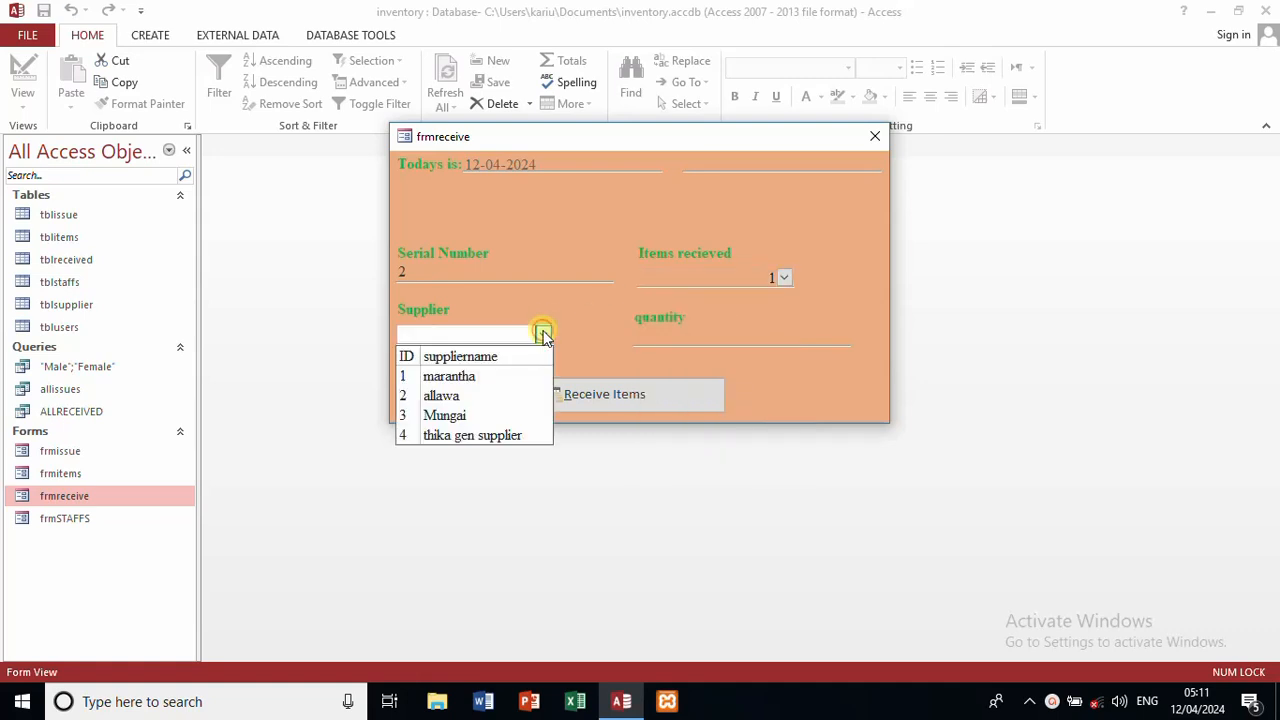
click(488, 375)
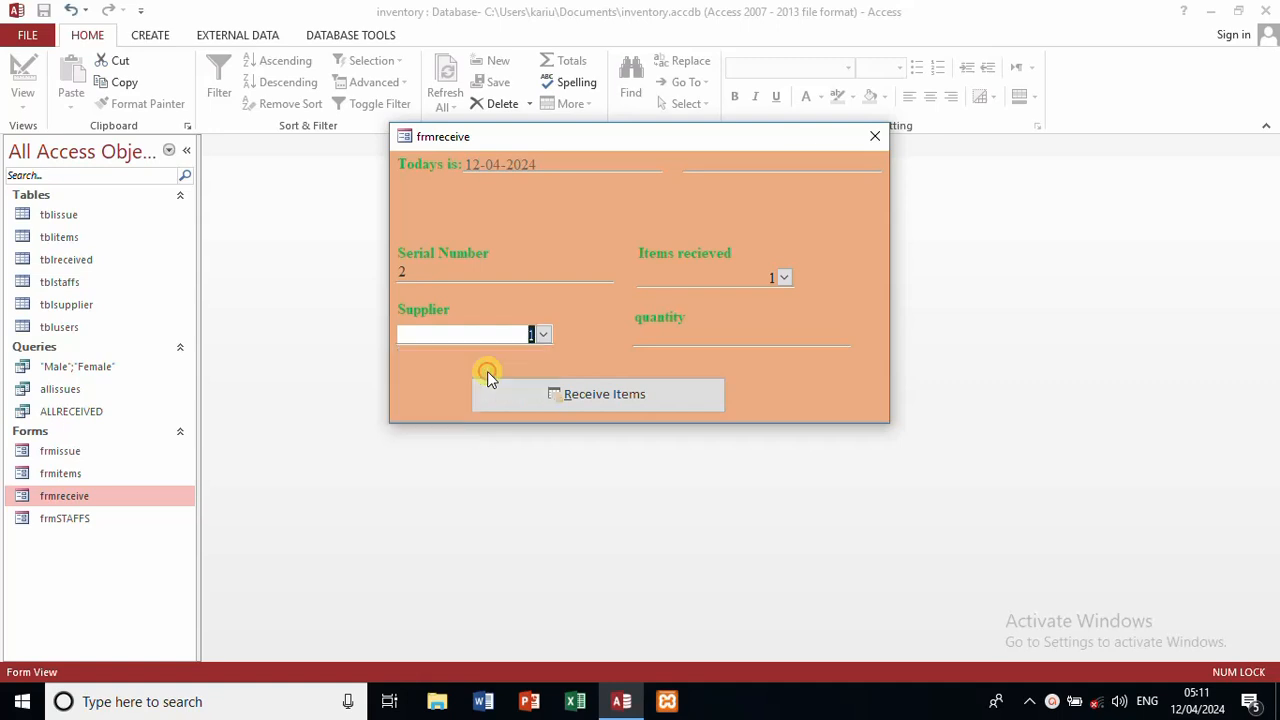
click(718, 338)
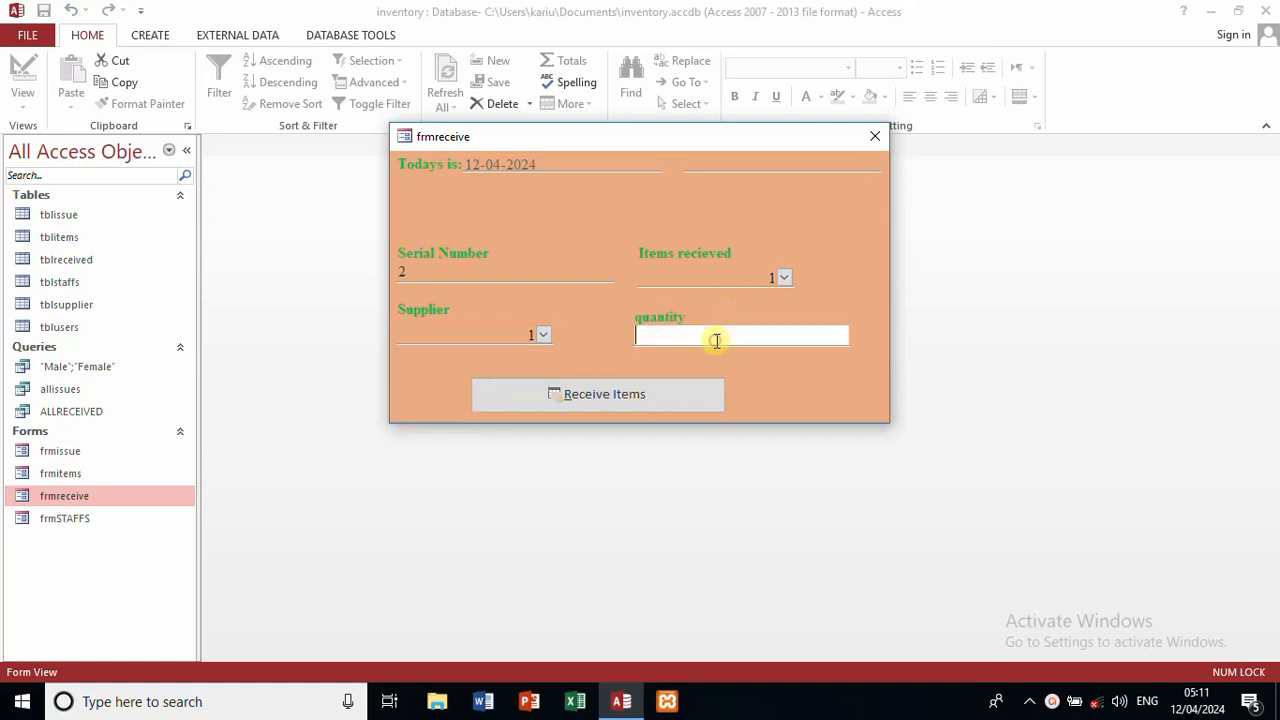
text(100)
Step: Submit the receipt, acknowledge both confirmations, and close frmreceive
click(651, 393)
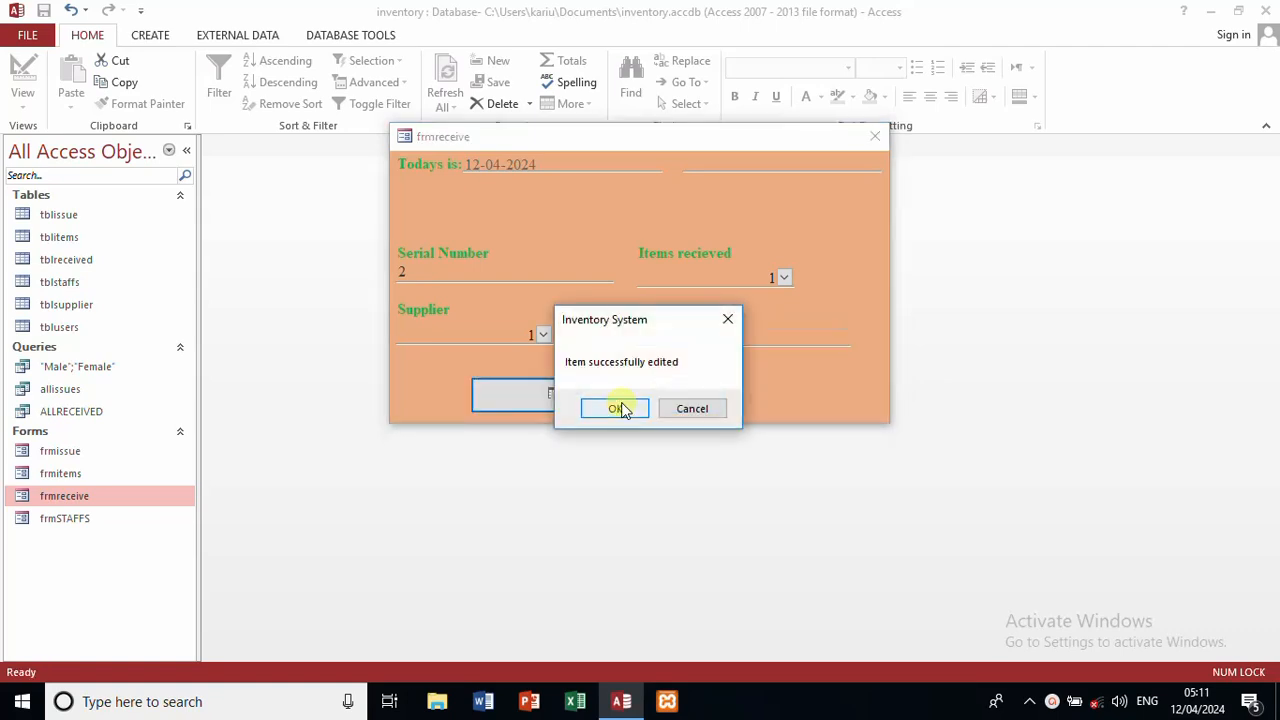
click(620, 407)
click(620, 407)
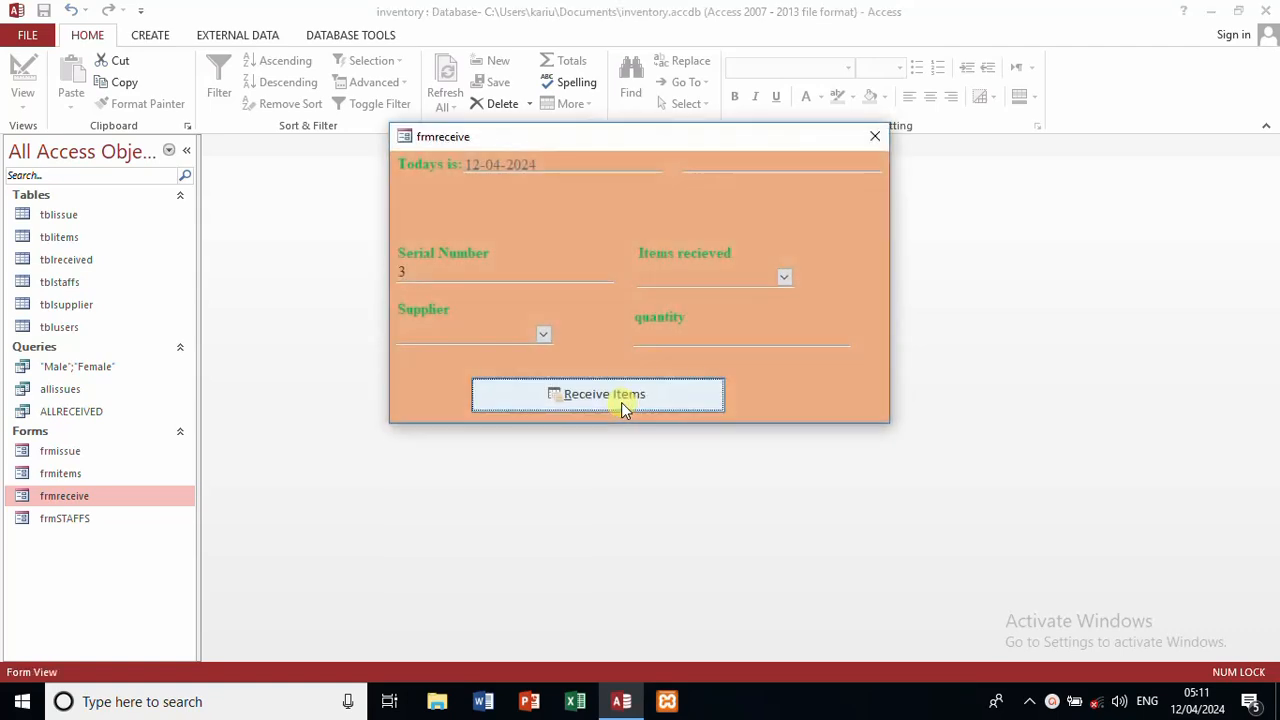
click(875, 138)
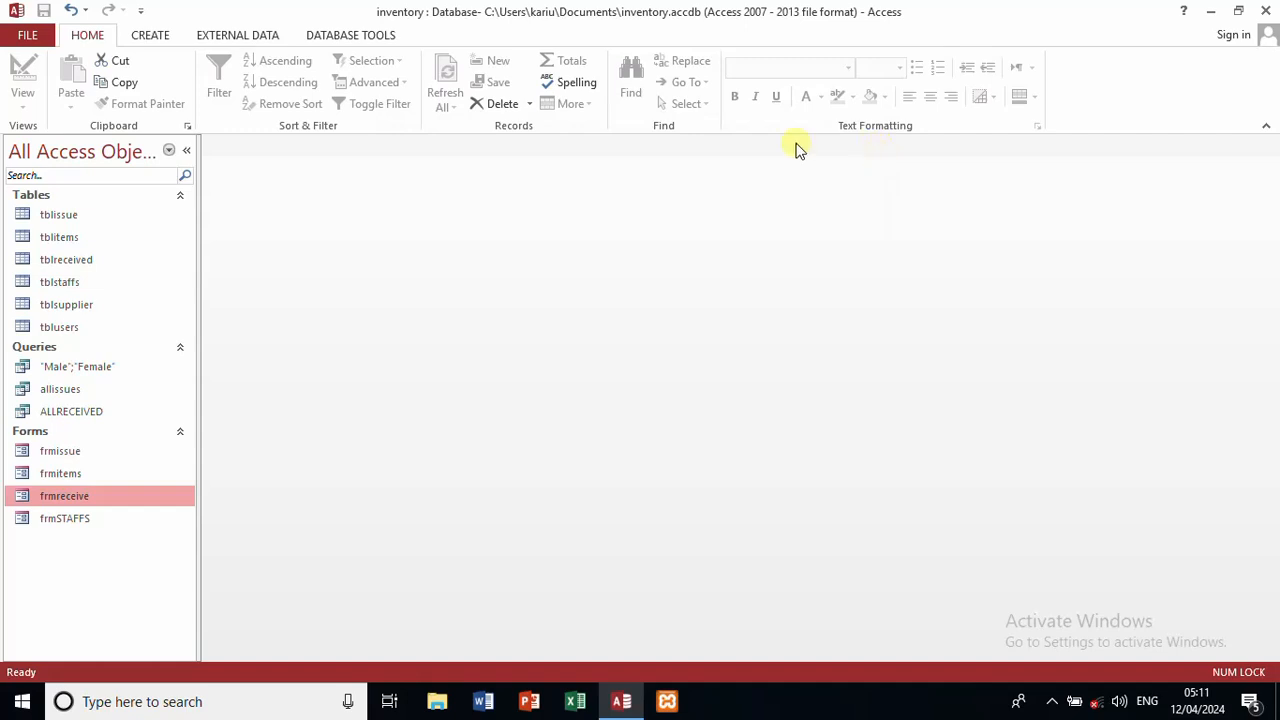
double_click(113, 270)
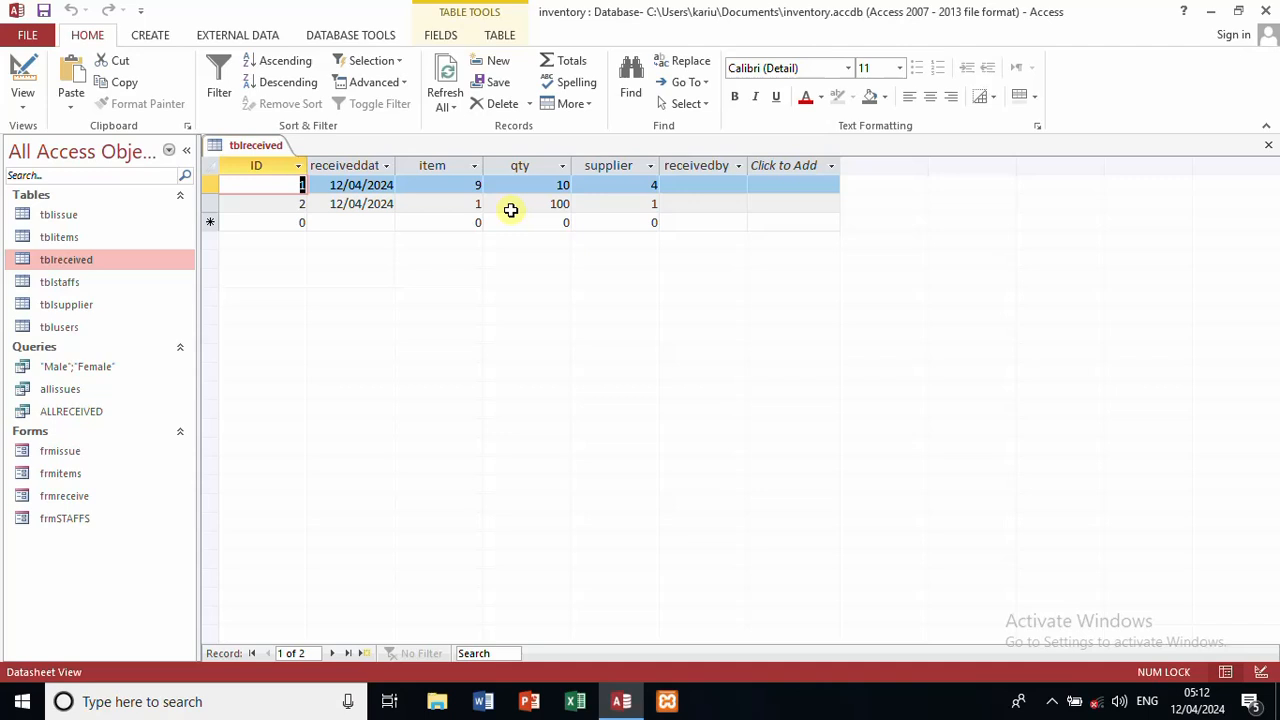
click(1271, 146)
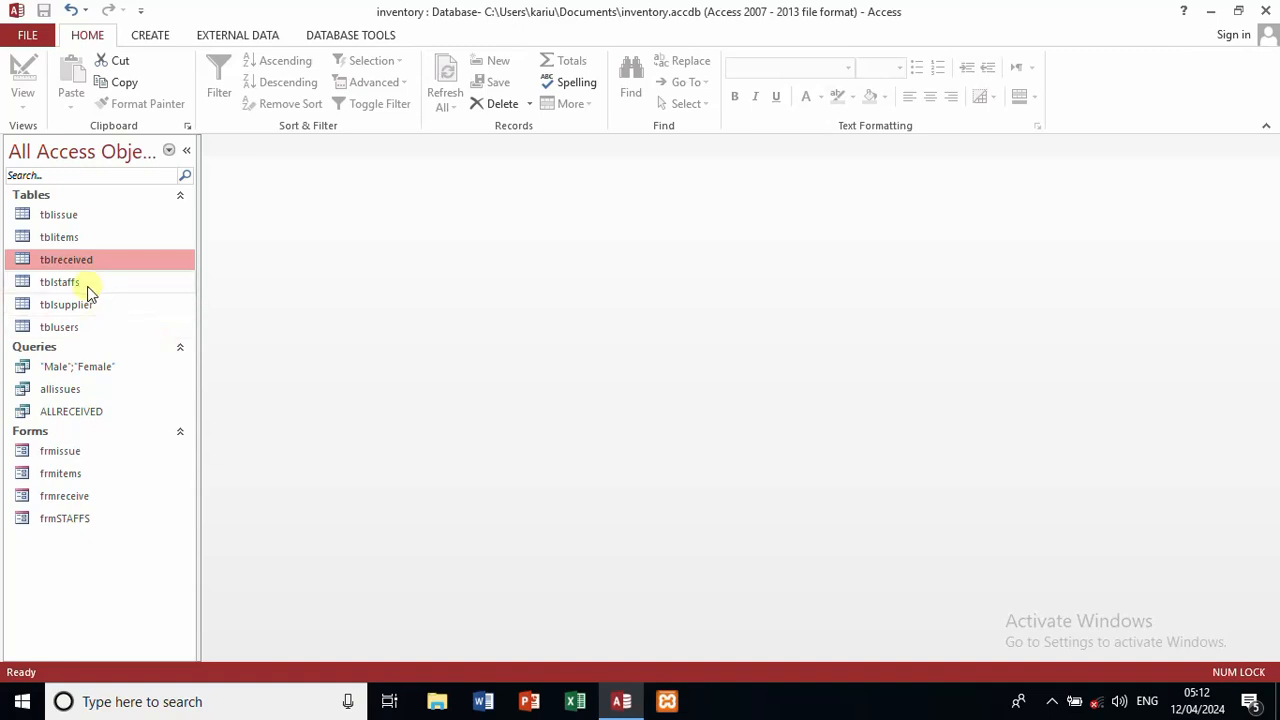
double_click(82, 241)
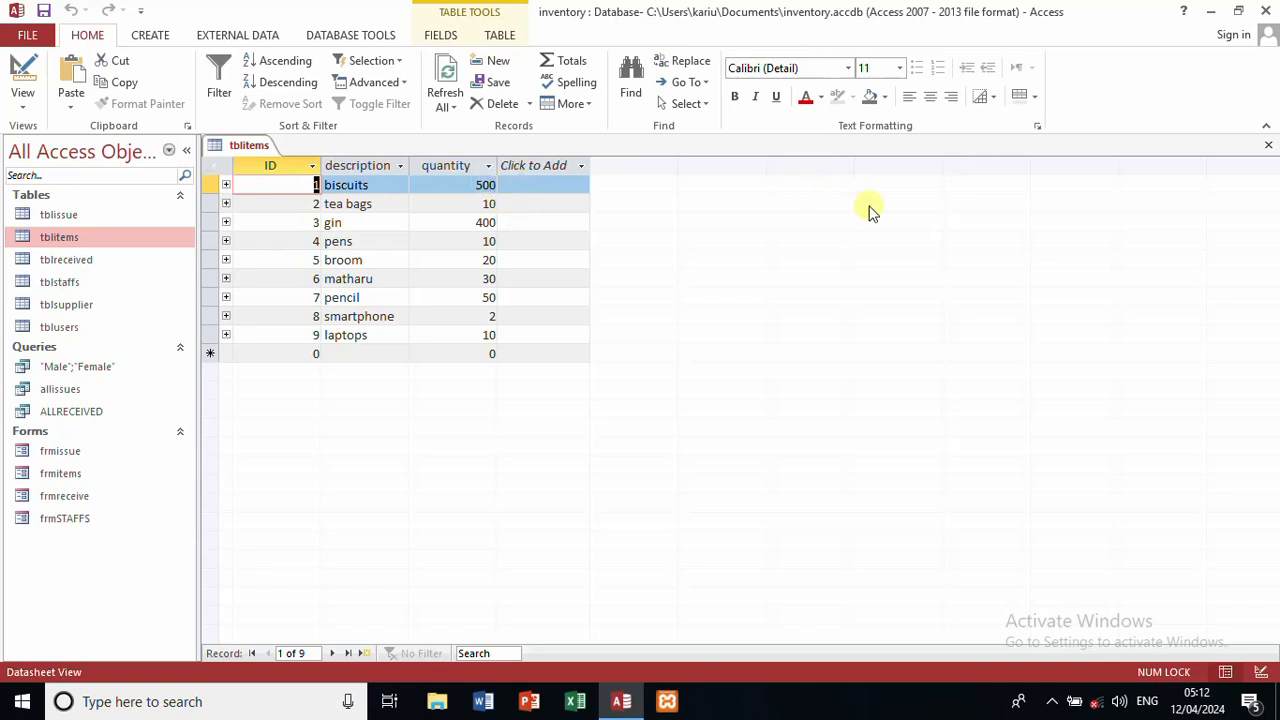
click(1268, 145)
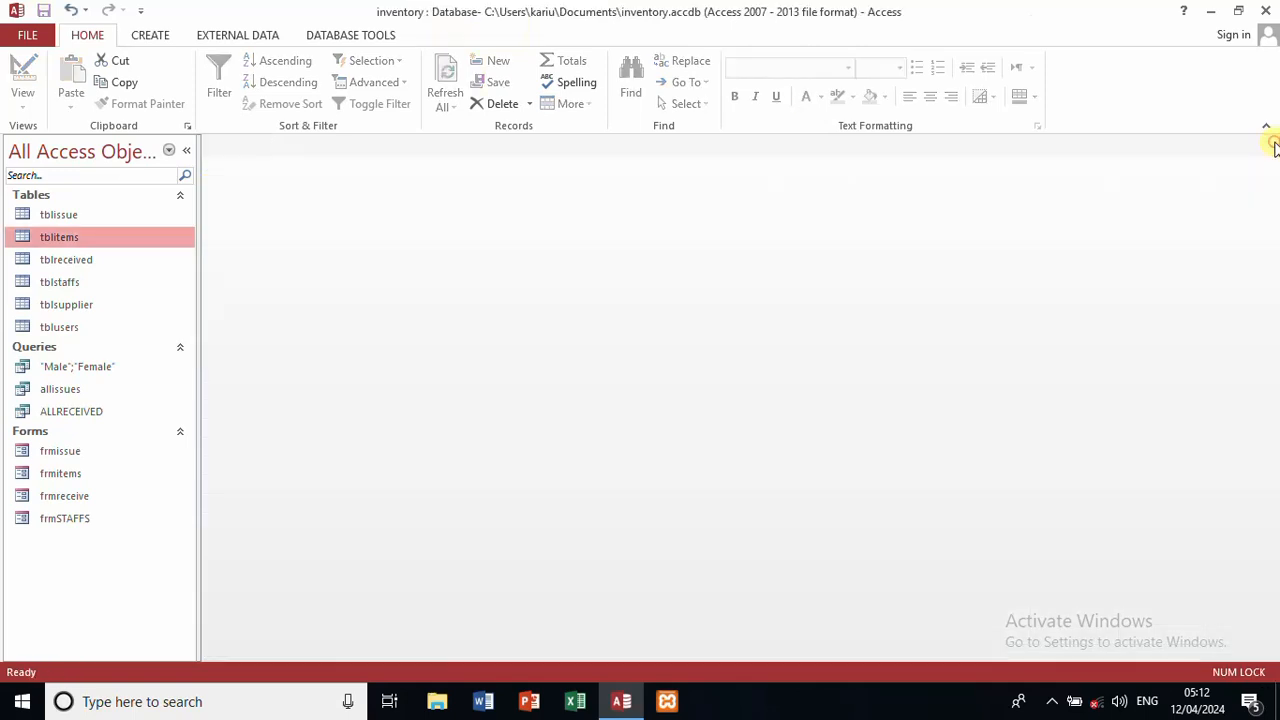
Step: Open frmreceive briefly, then reopen it in Design View
double_click(75, 495)
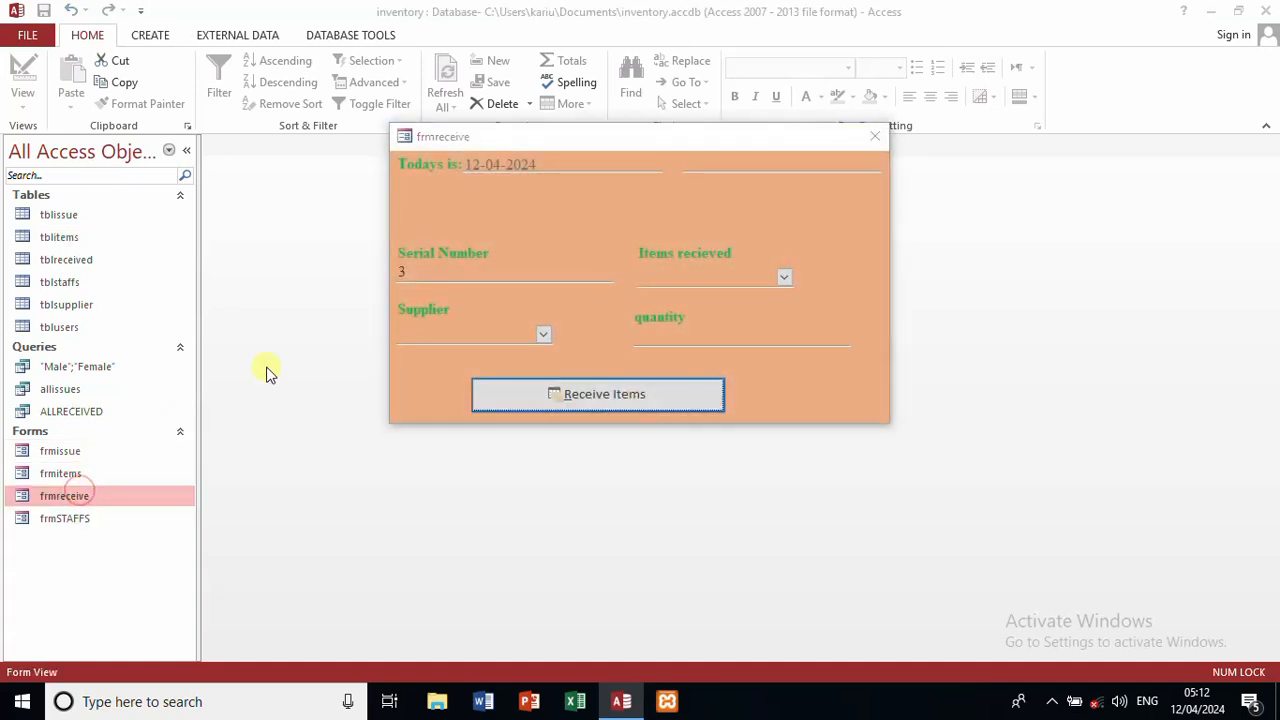
click(870, 142)
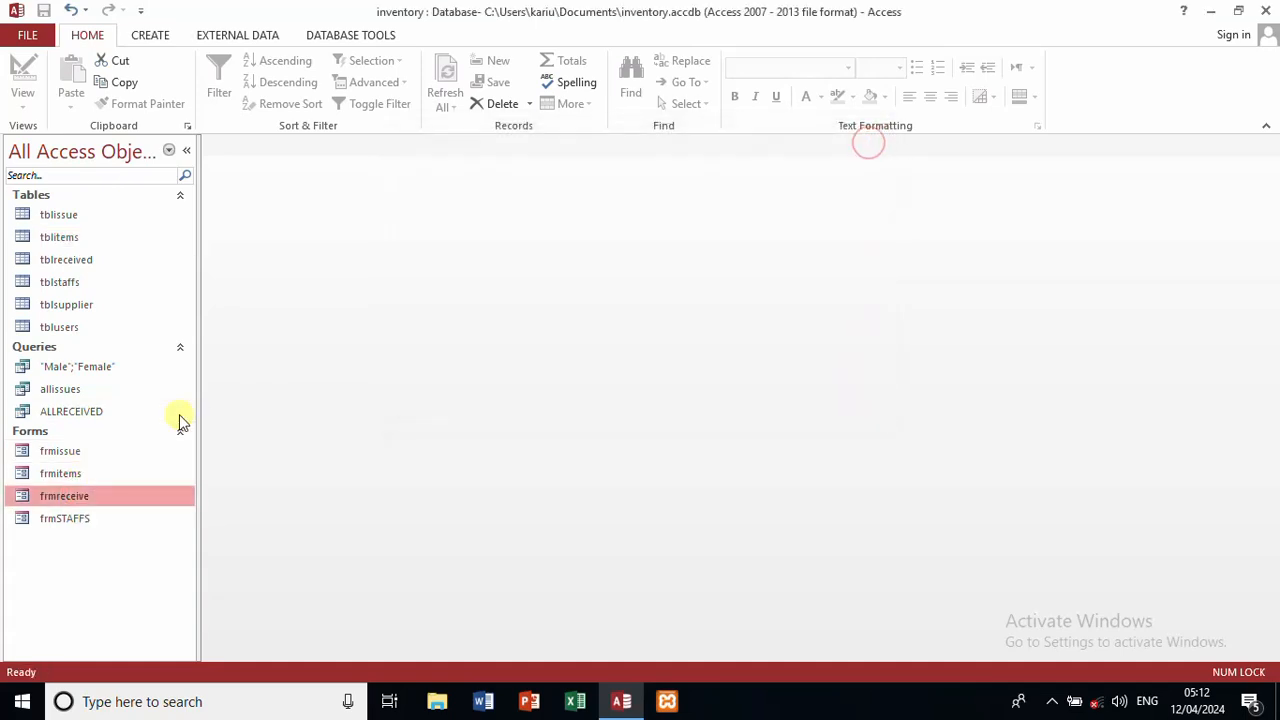
right_click(55, 500)
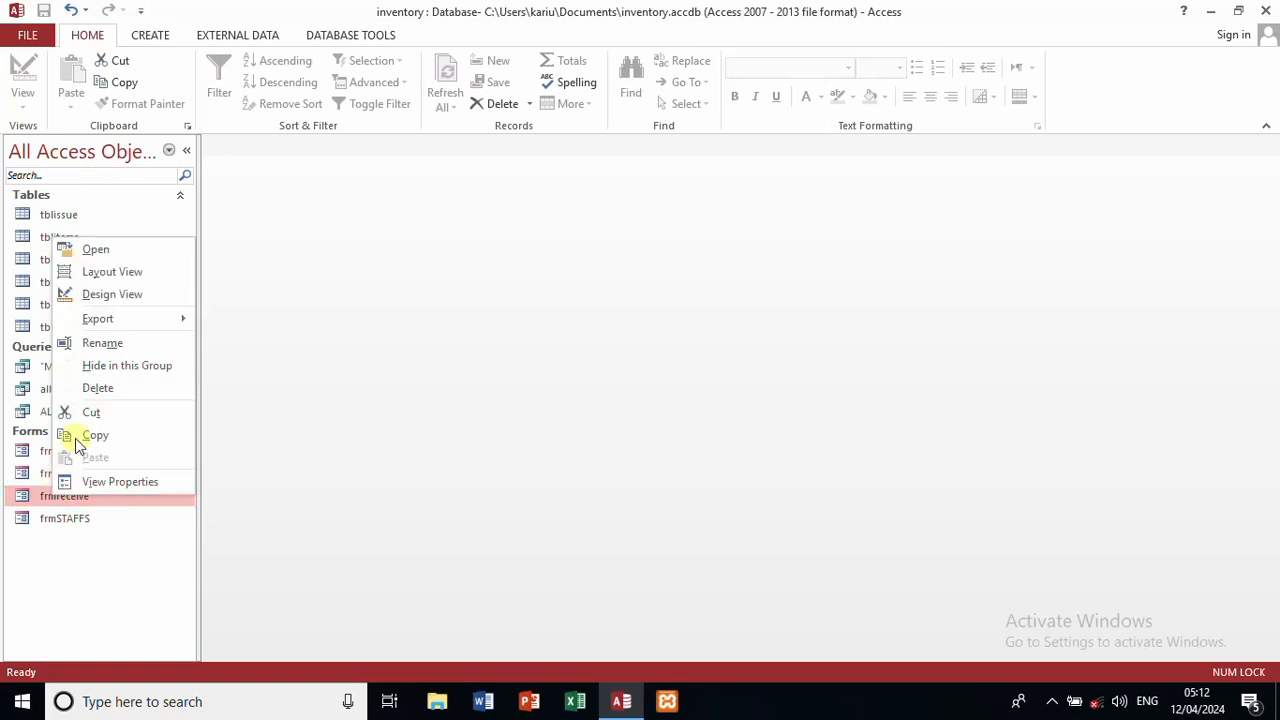
click(132, 296)
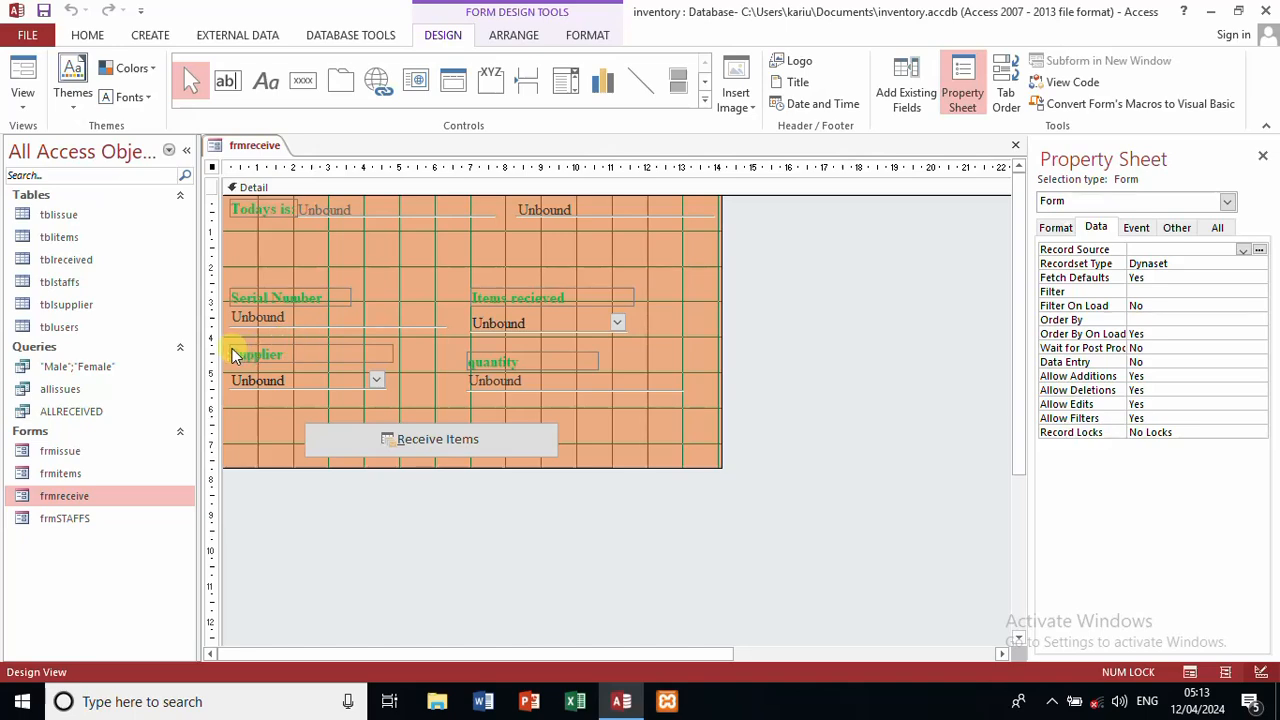
Step: Check the tblsupplier table, close it, and bring up the Receive Items button's actions
double_click(70, 304)
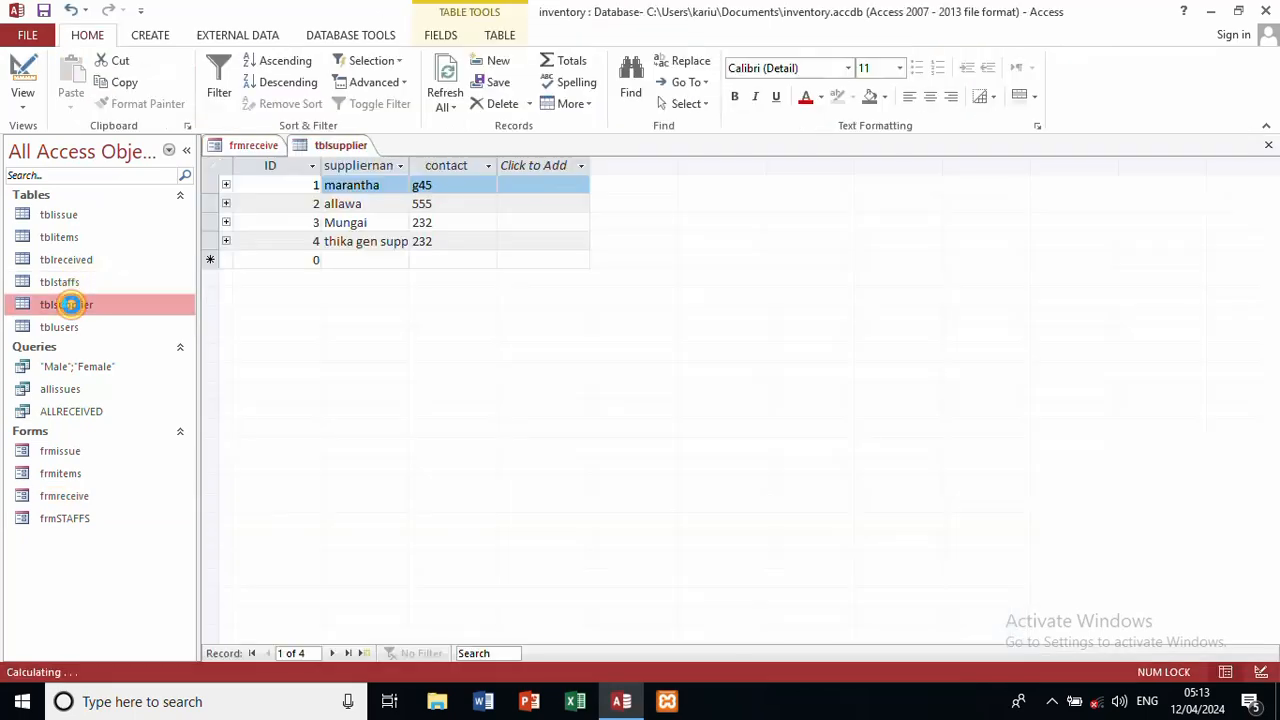
click(1268, 148)
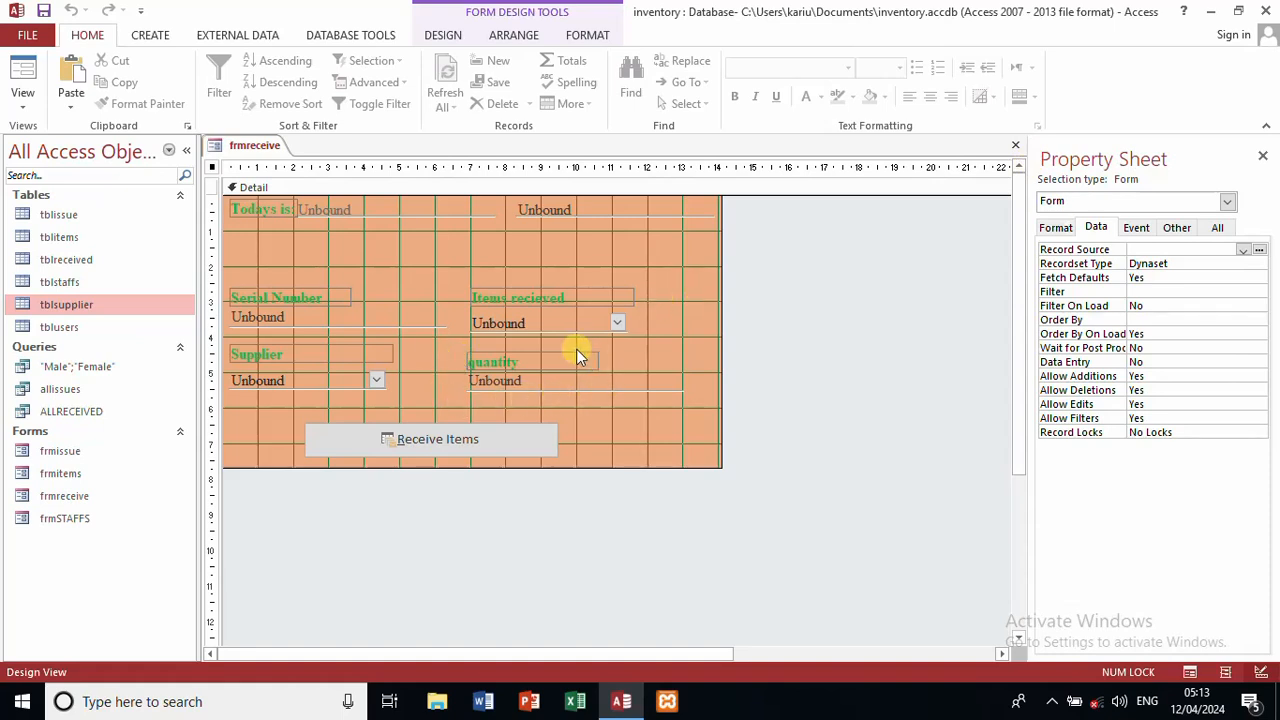
right_click(492, 437)
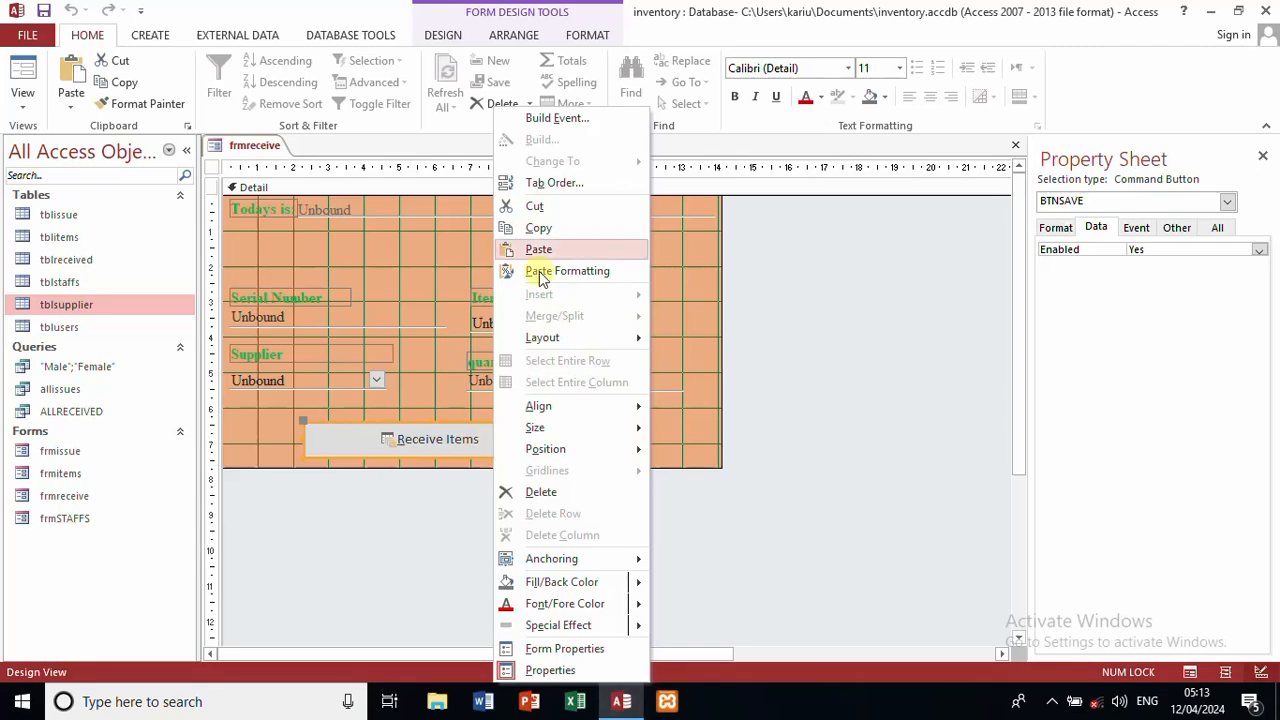
Step: Open the Receive Items code and review BTNSAVE_Click and Form_Load, selecting the receiveddate and Dim x lines
click(557, 118)
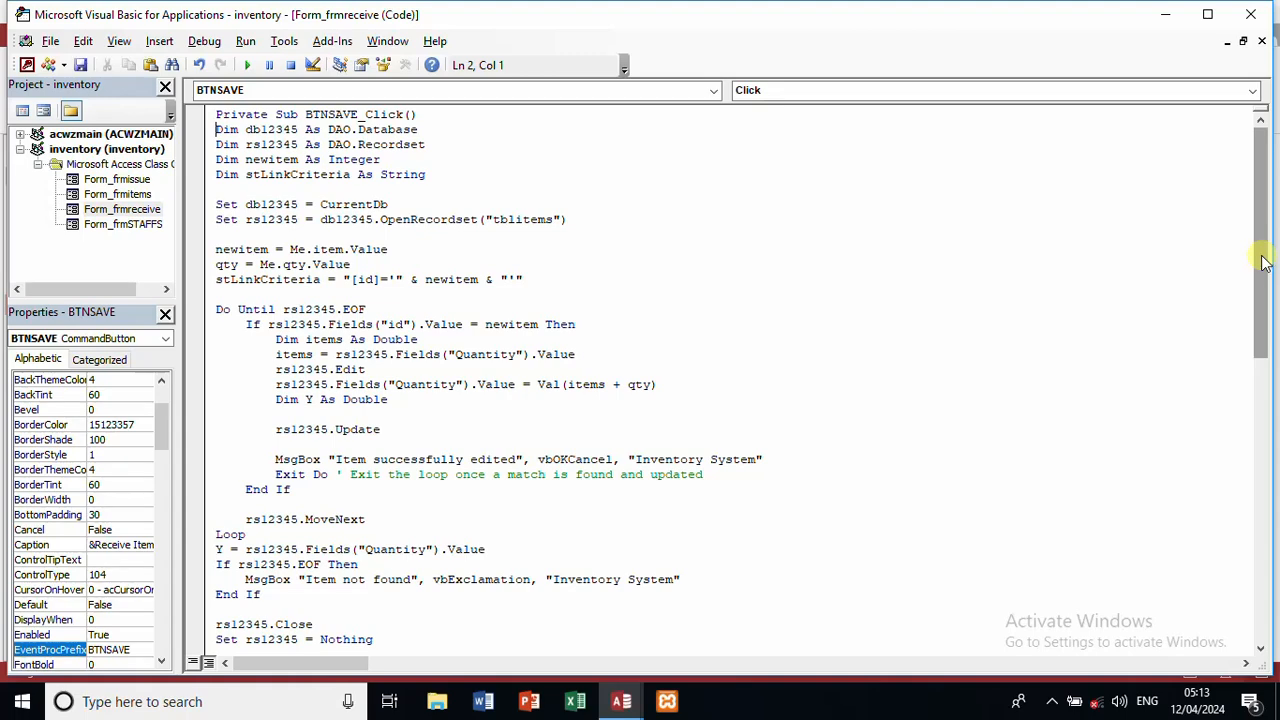
drag(1263, 262, 1273, 292)
drag(1273, 305, 1273, 545)
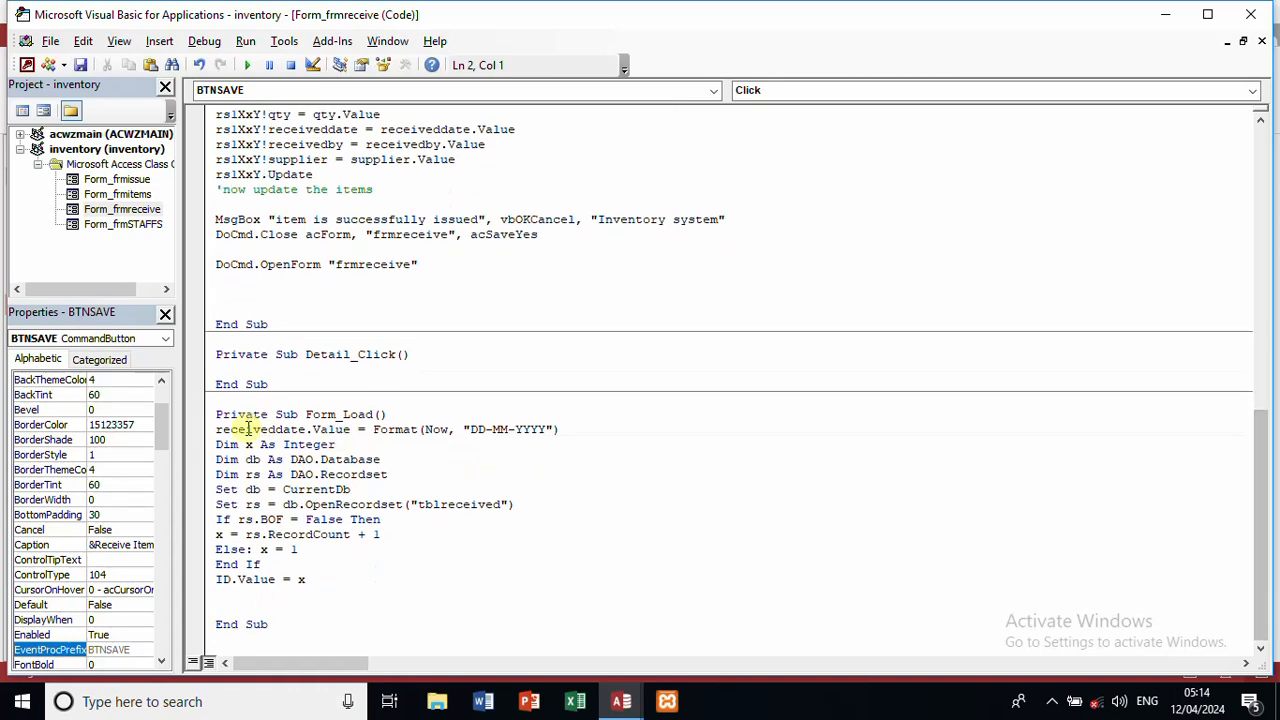
drag(215, 428, 581, 441)
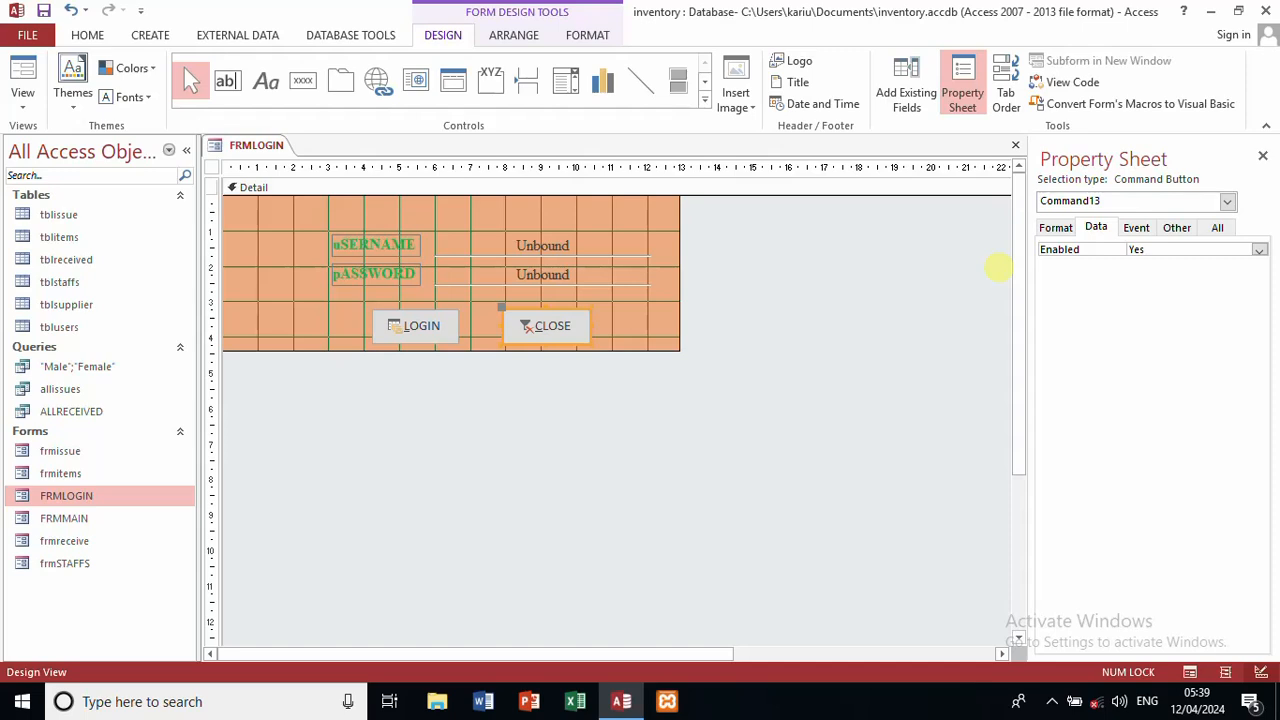
Step: Add a new tblusers record with its own username and password, then close the table
click(62, 305)
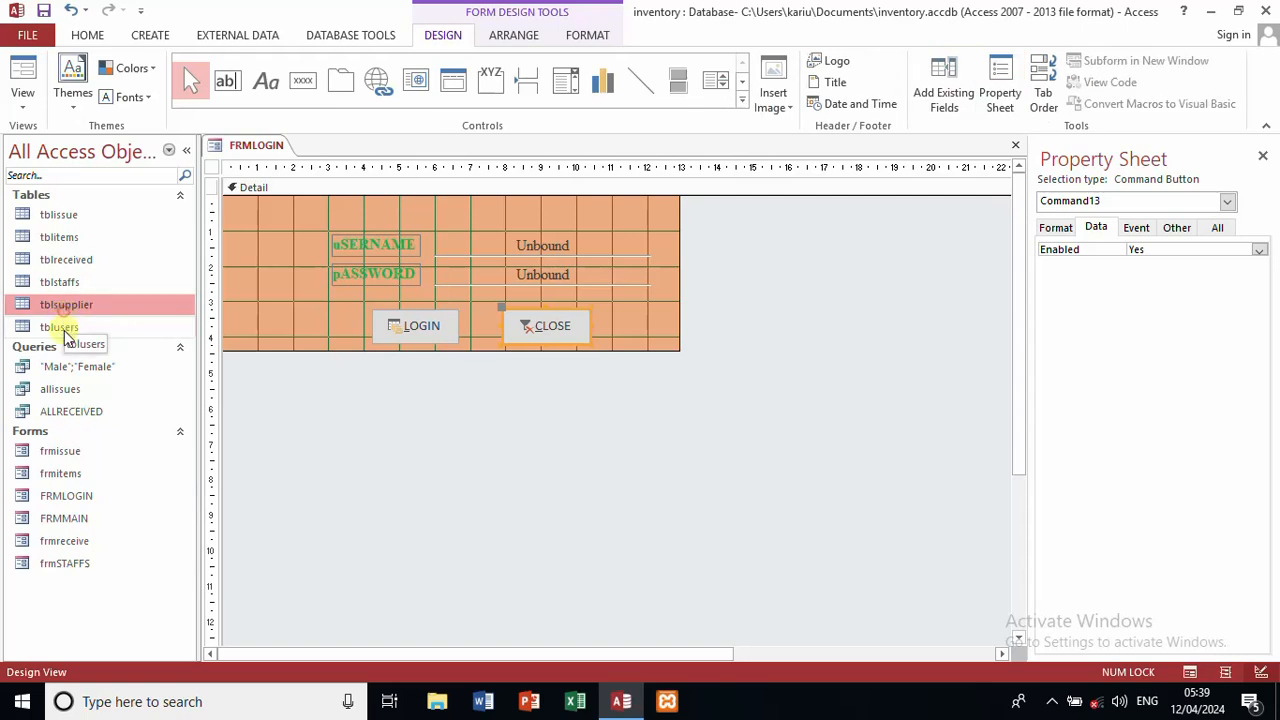
double_click(62, 328)
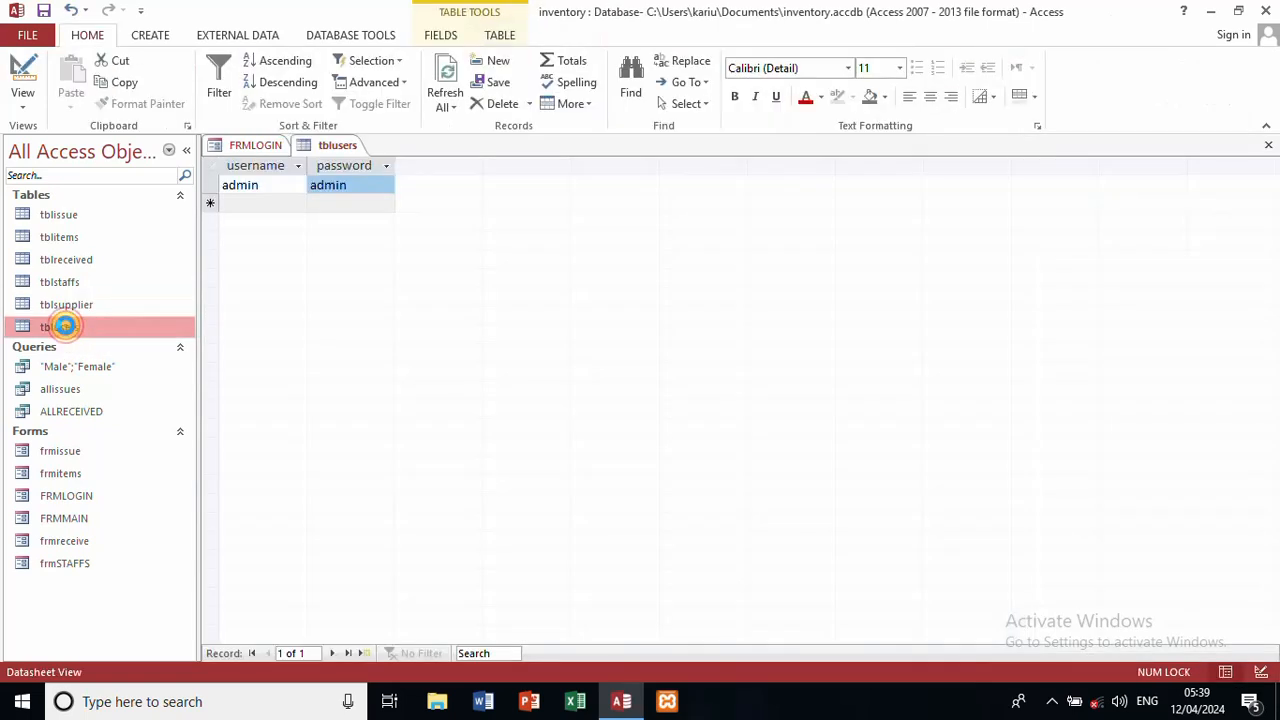
click(259, 200)
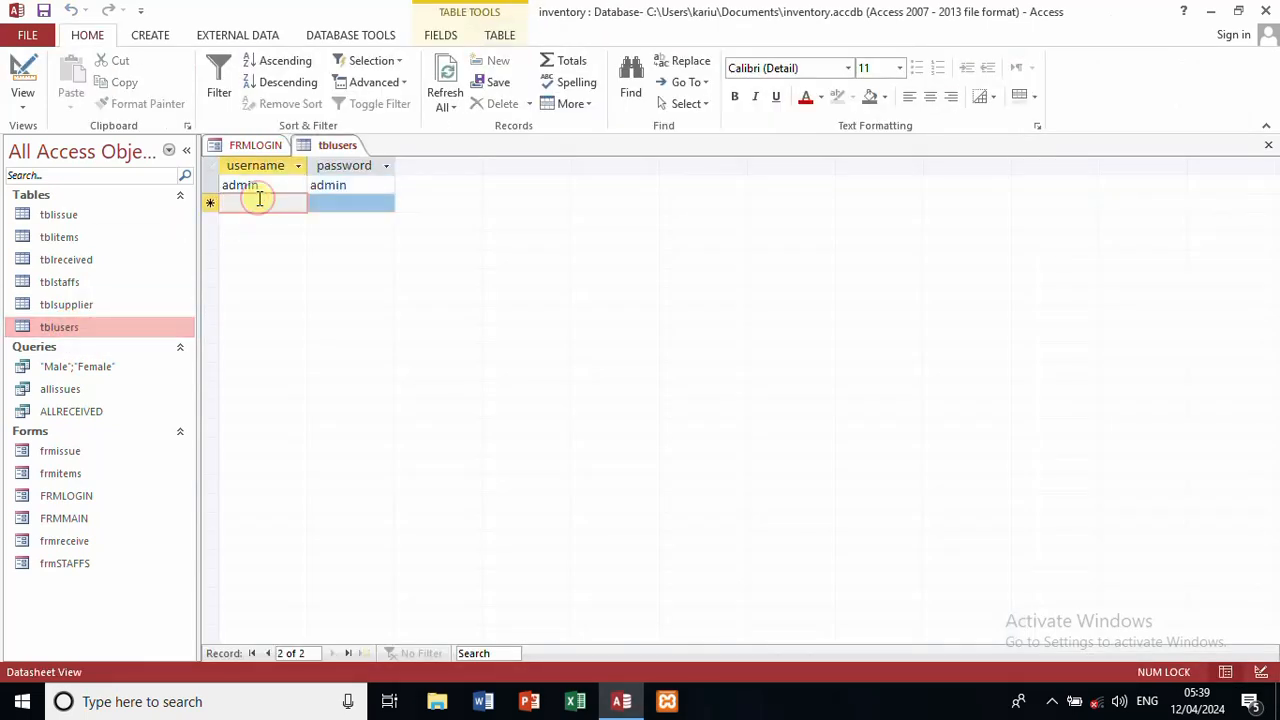
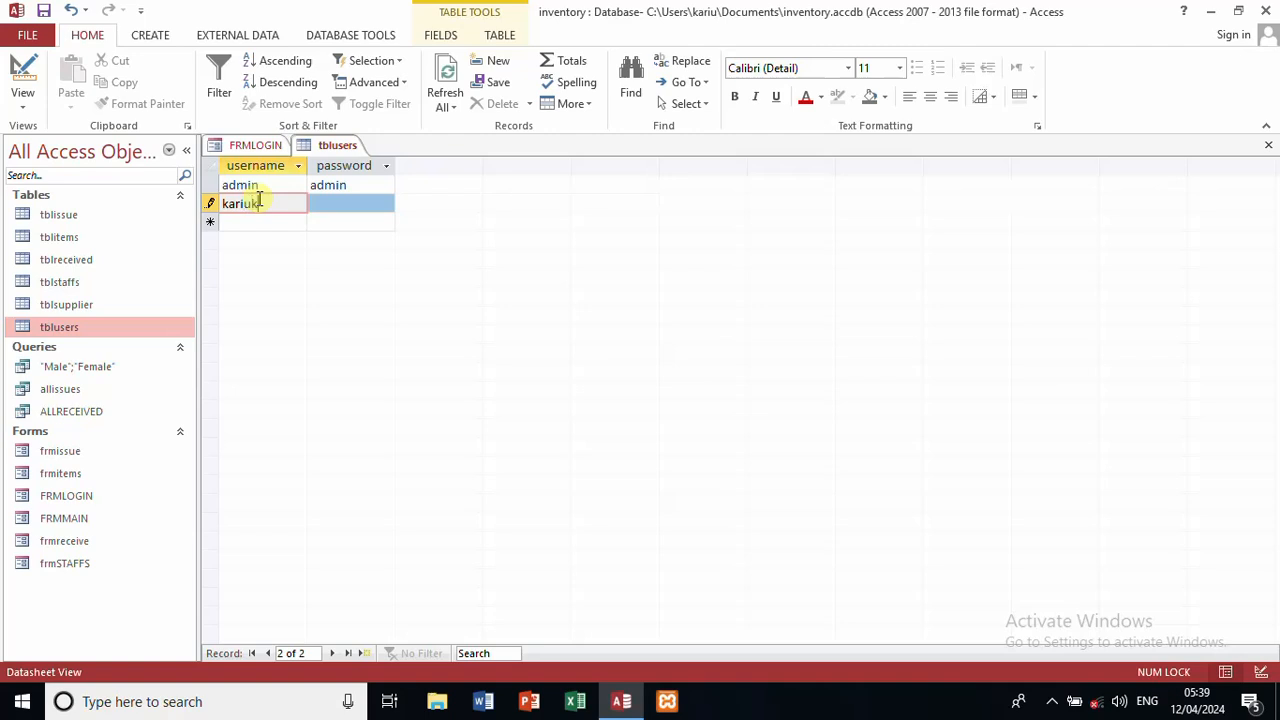
key(Tab)
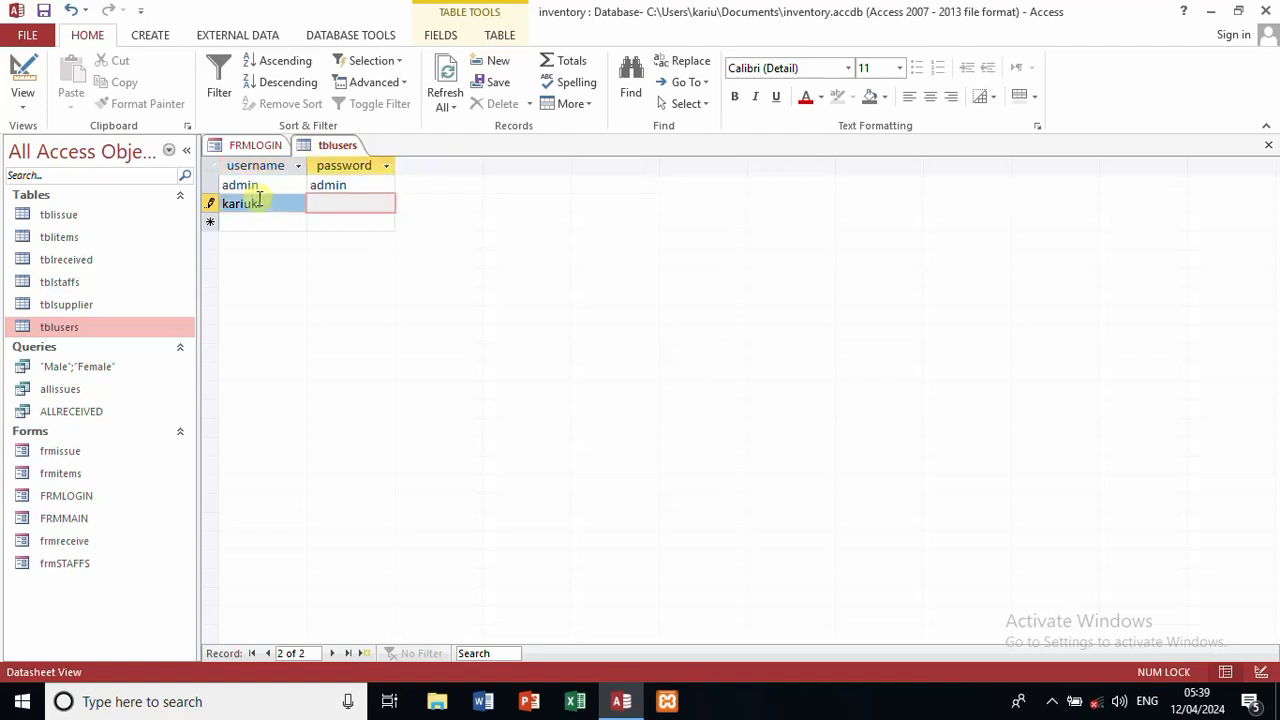
click(1266, 145)
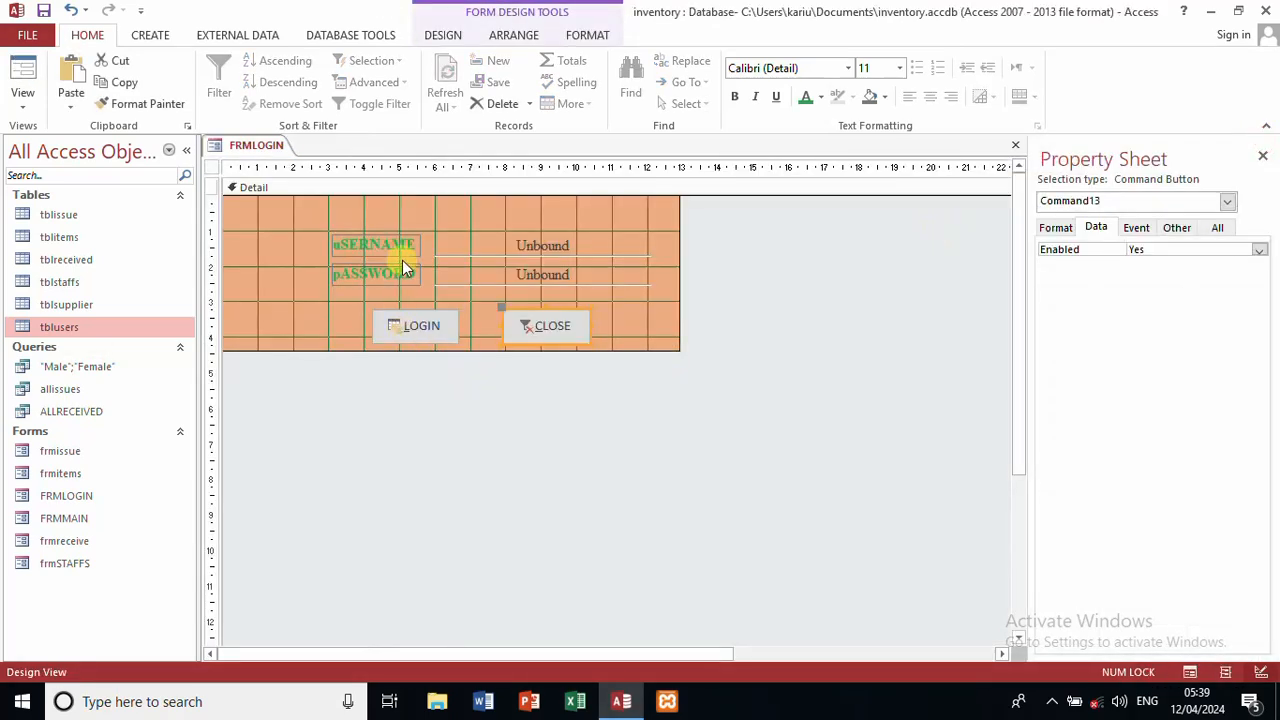
Step: Check the PASSWORD box's Password input mask in the Input Mask wizard, then bring up the LOGIN button's actions
click(533, 270)
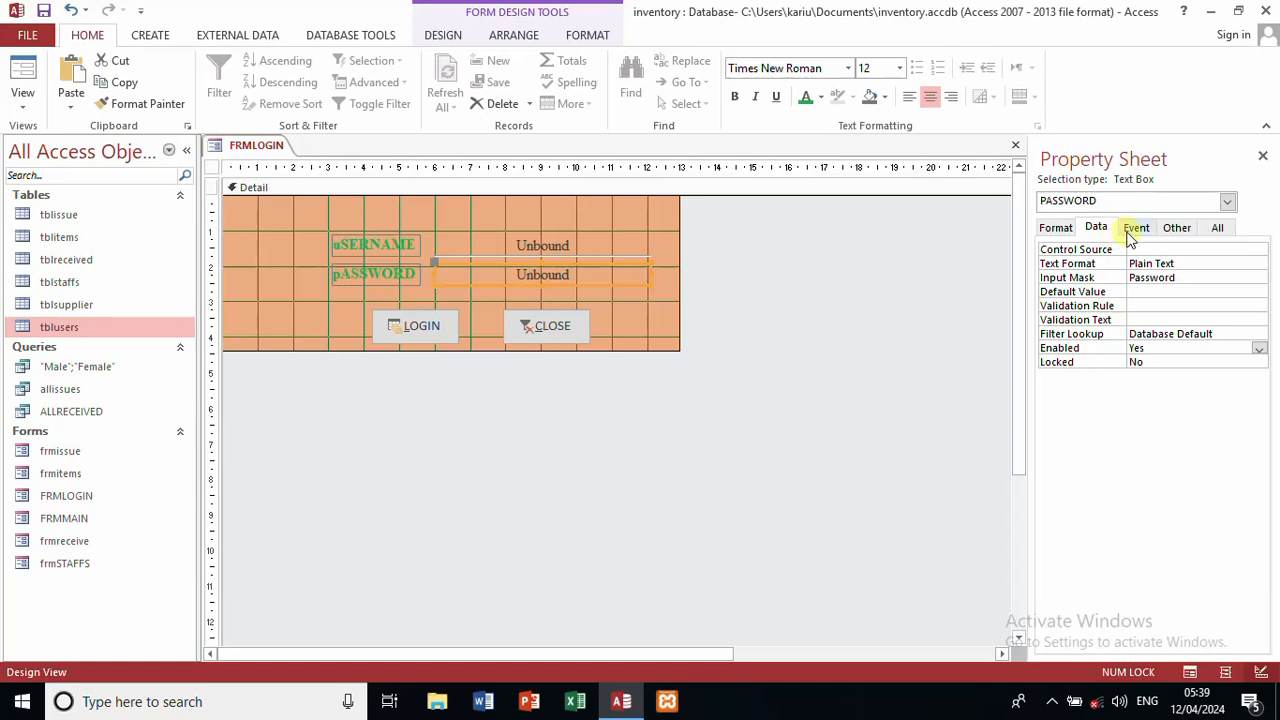
click(1220, 281)
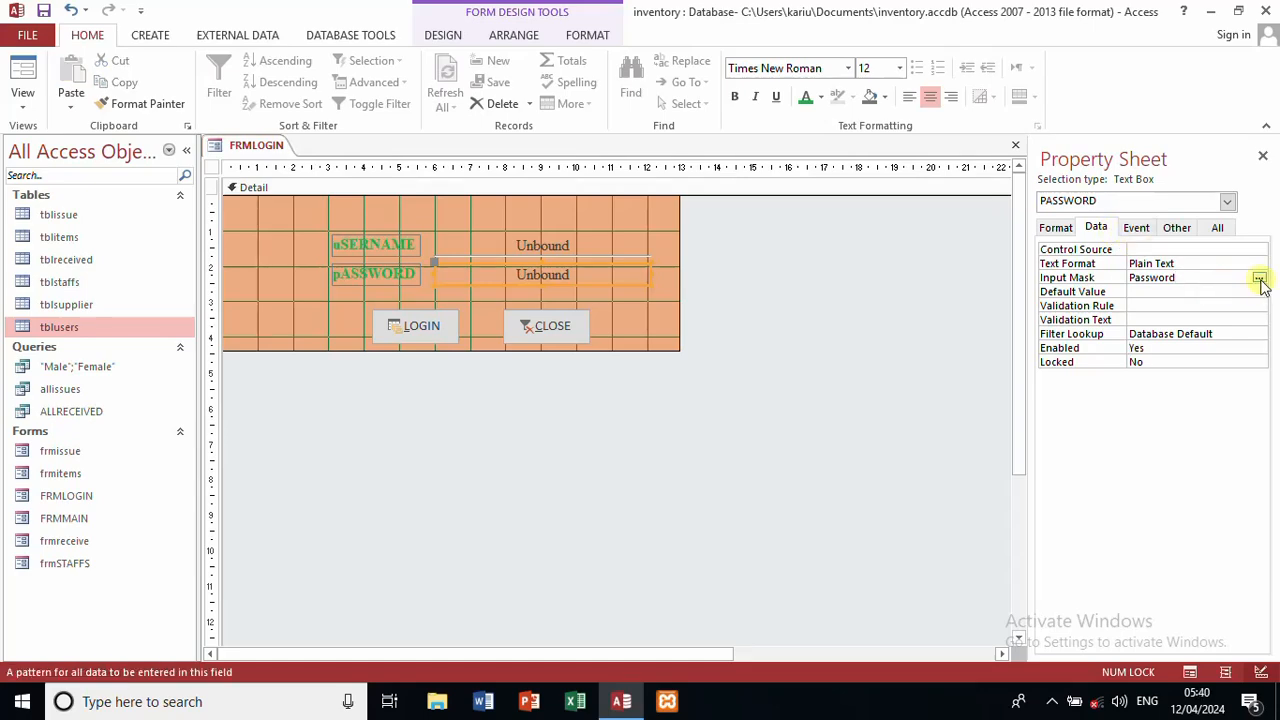
click(1259, 279)
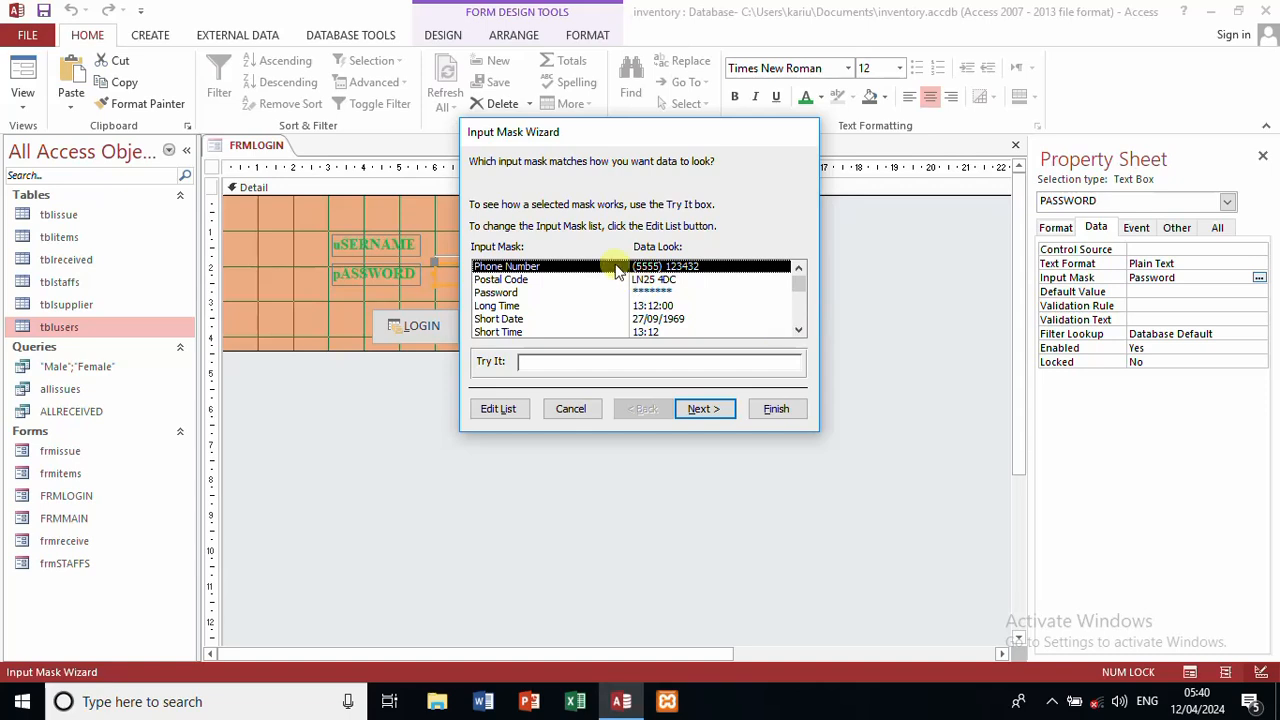
click(640, 292)
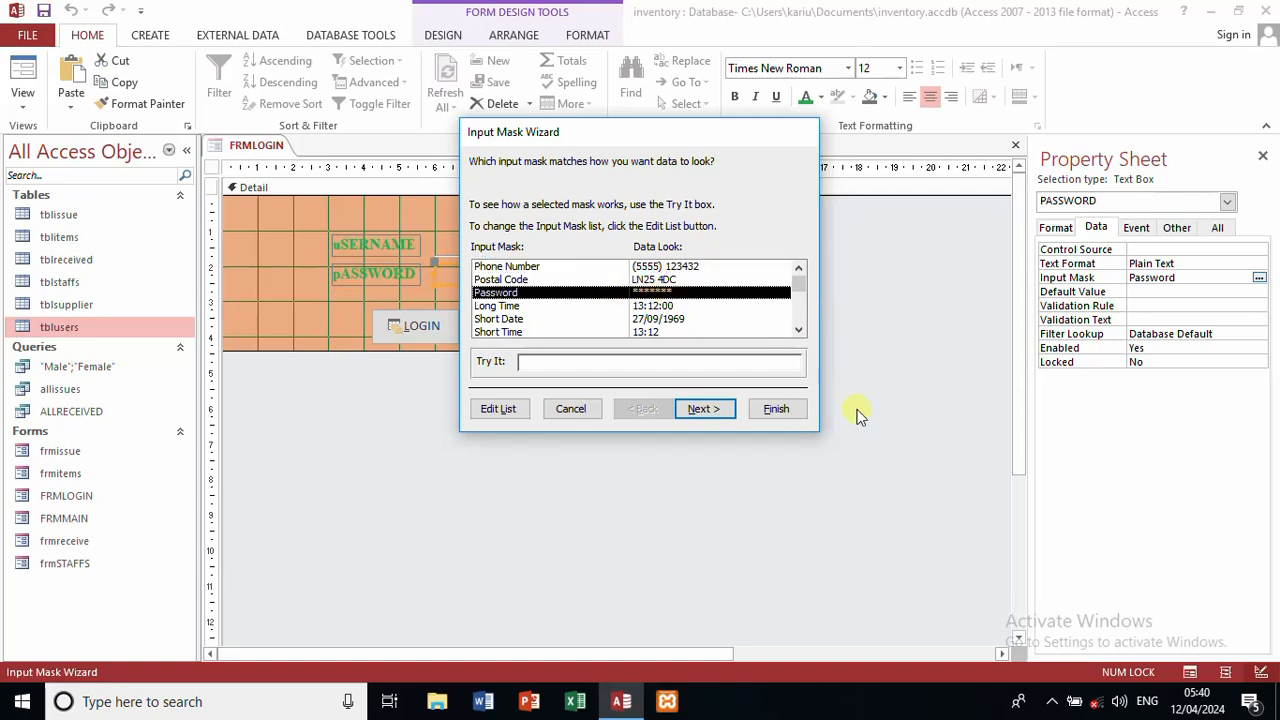
click(571, 408)
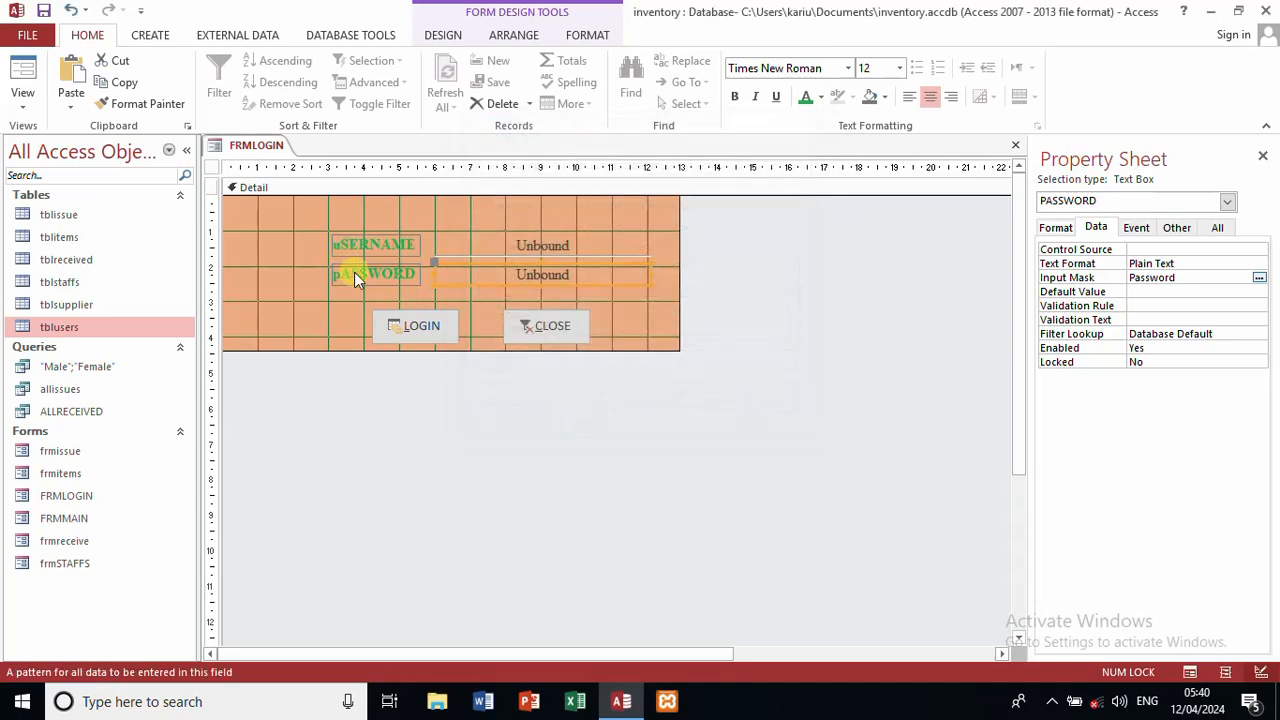
right_click(393, 326)
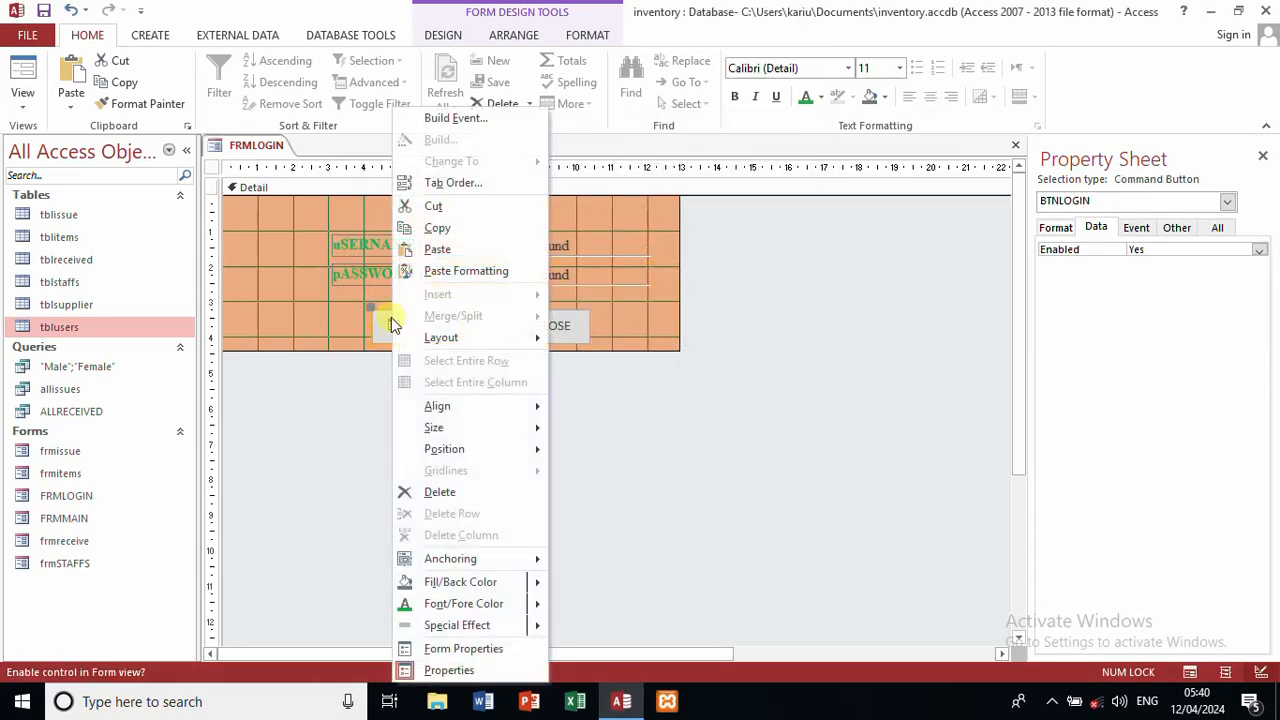
click(480, 116)
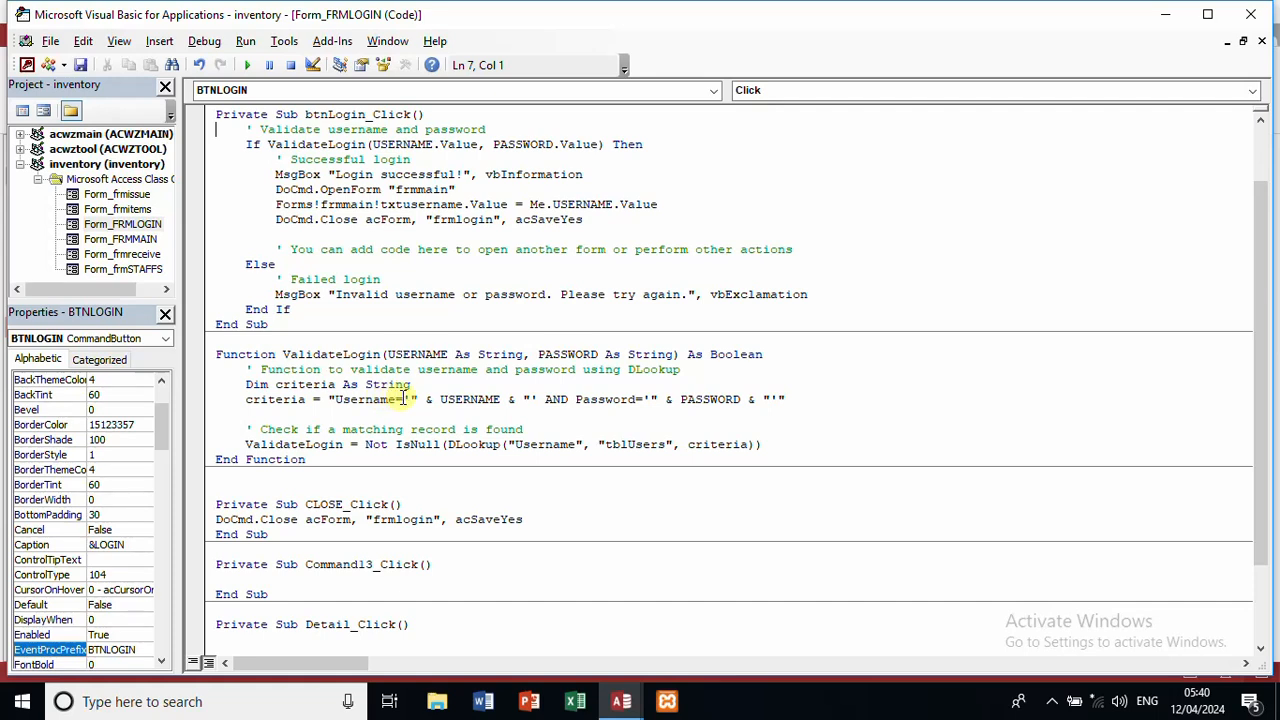
drag(398, 399, 337, 404)
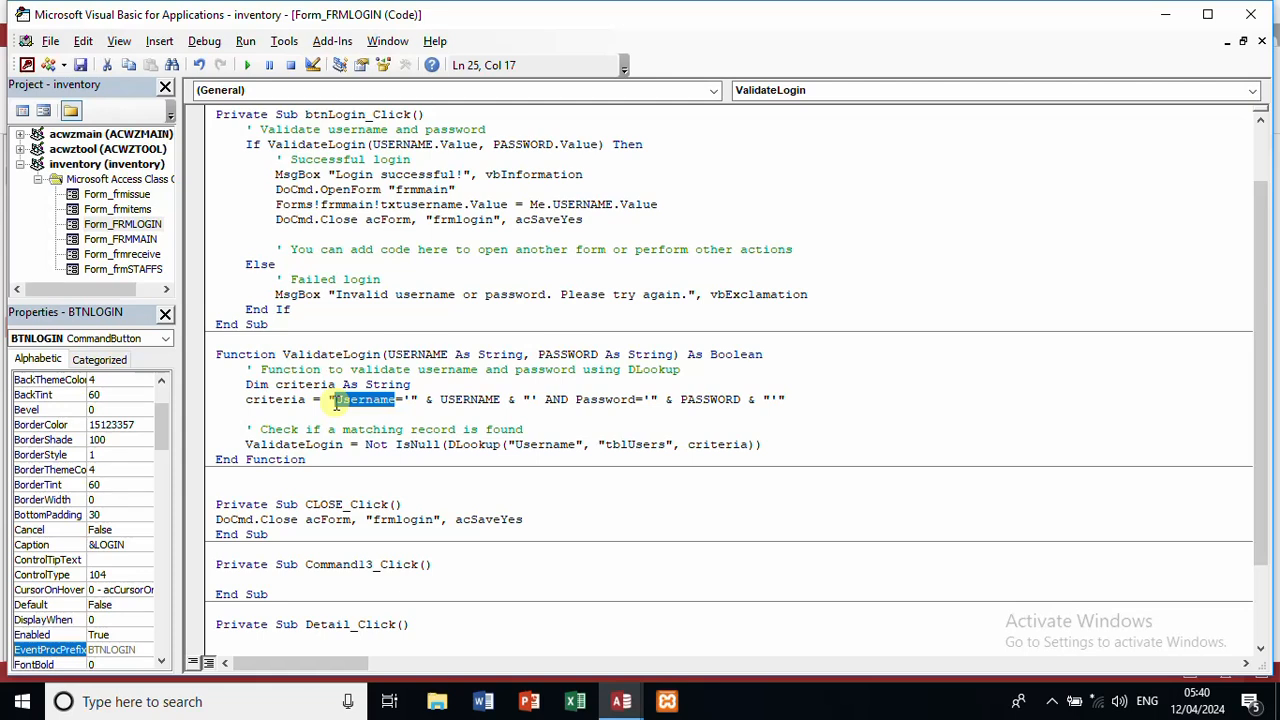
click(490, 398)
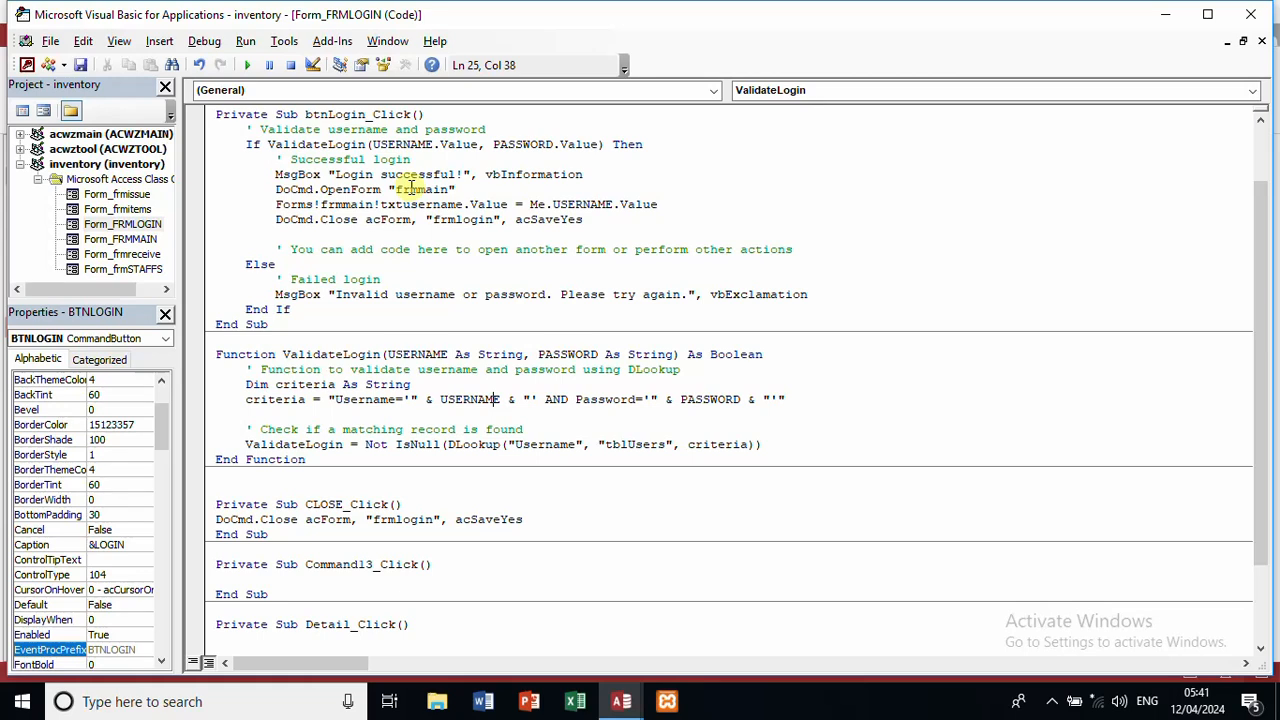
click(427, 204)
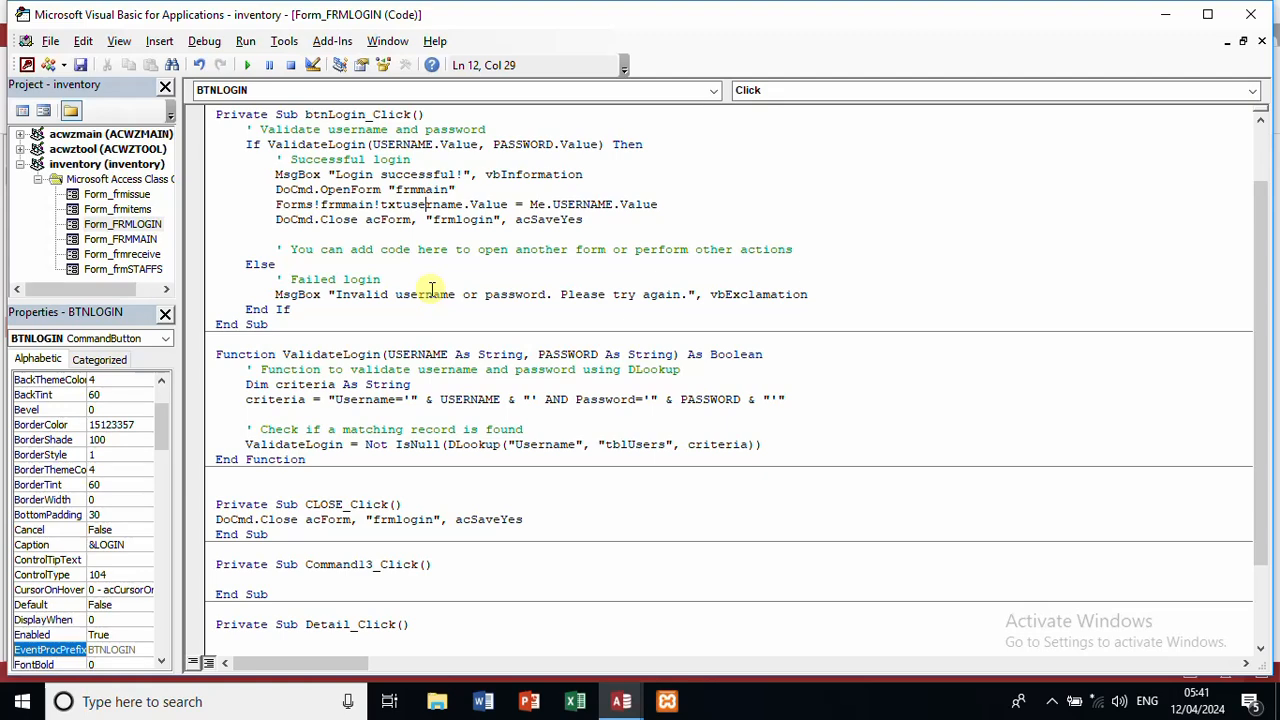
click(1258, 14)
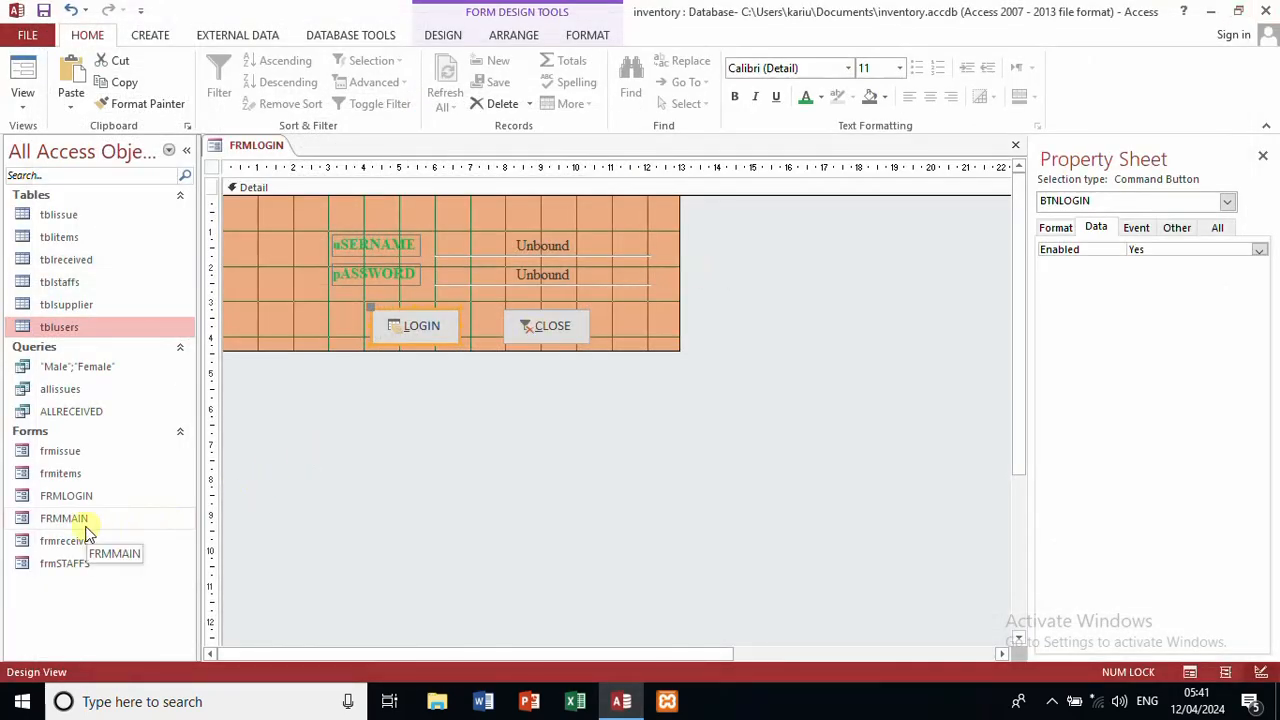
Step: Open FRMMAIN in Design View and close it, then run FRMLOGIN in Form View
click(90, 520)
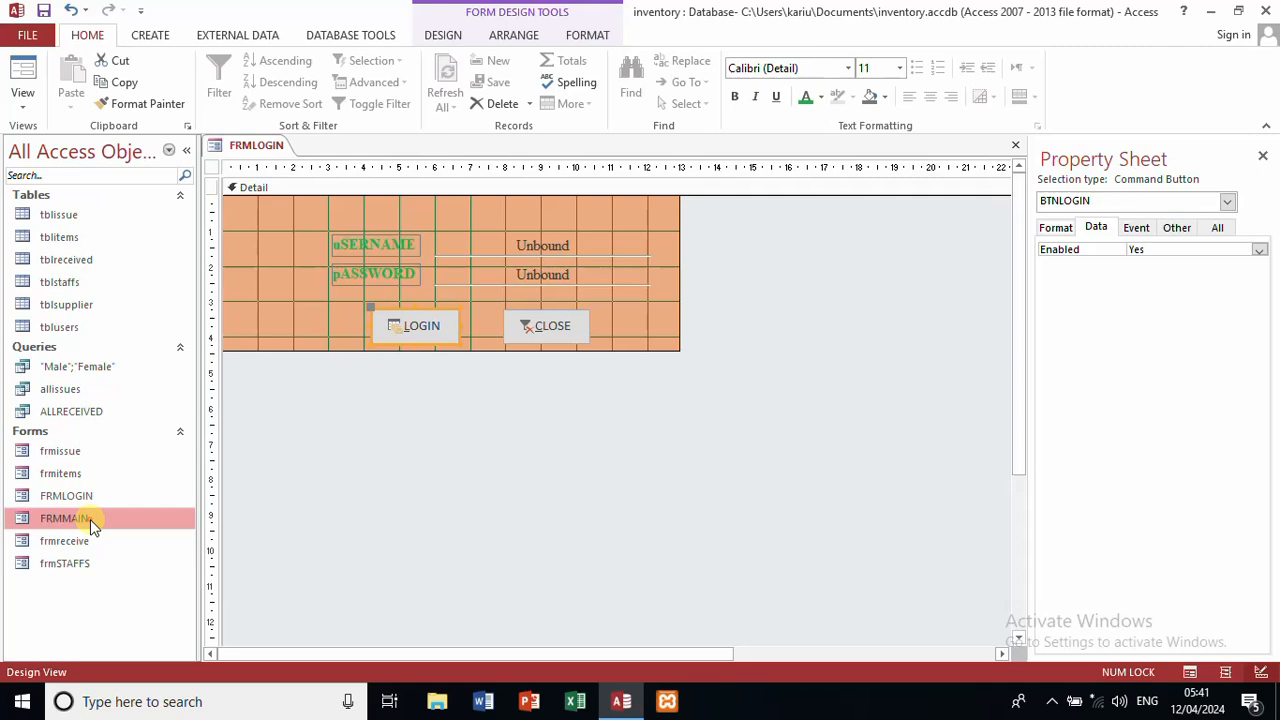
right_click(90, 519)
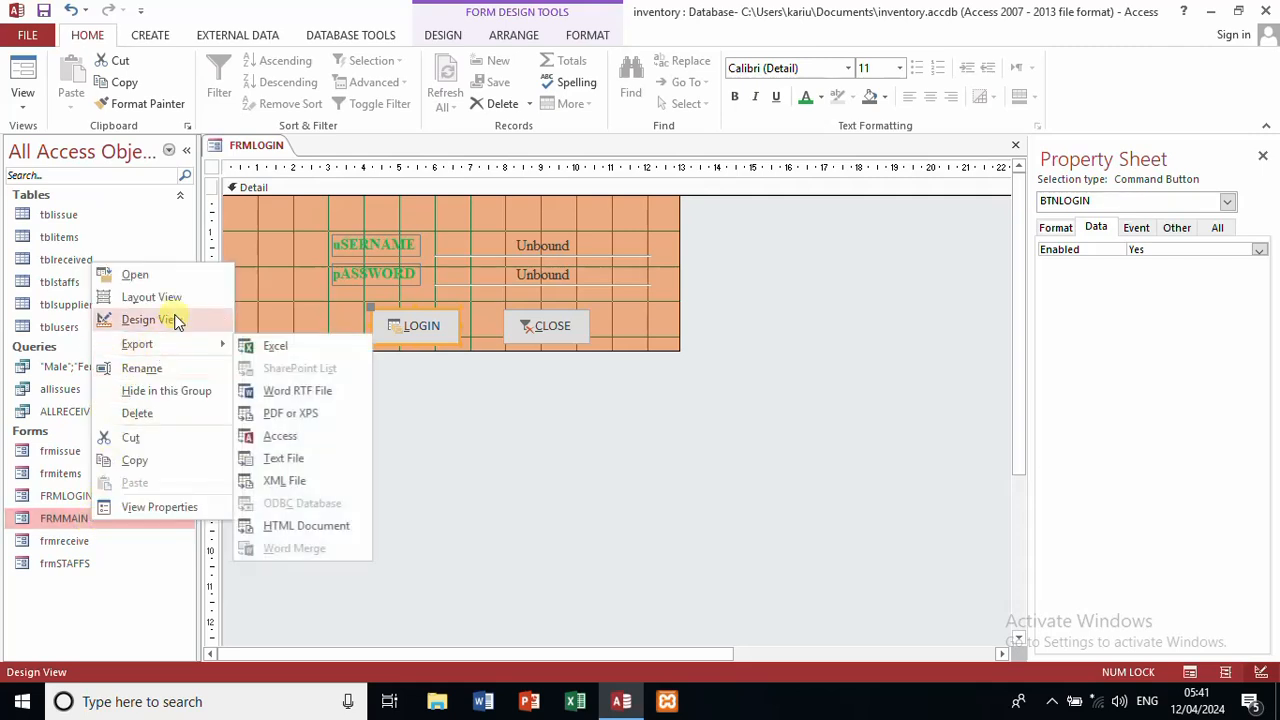
click(150, 320)
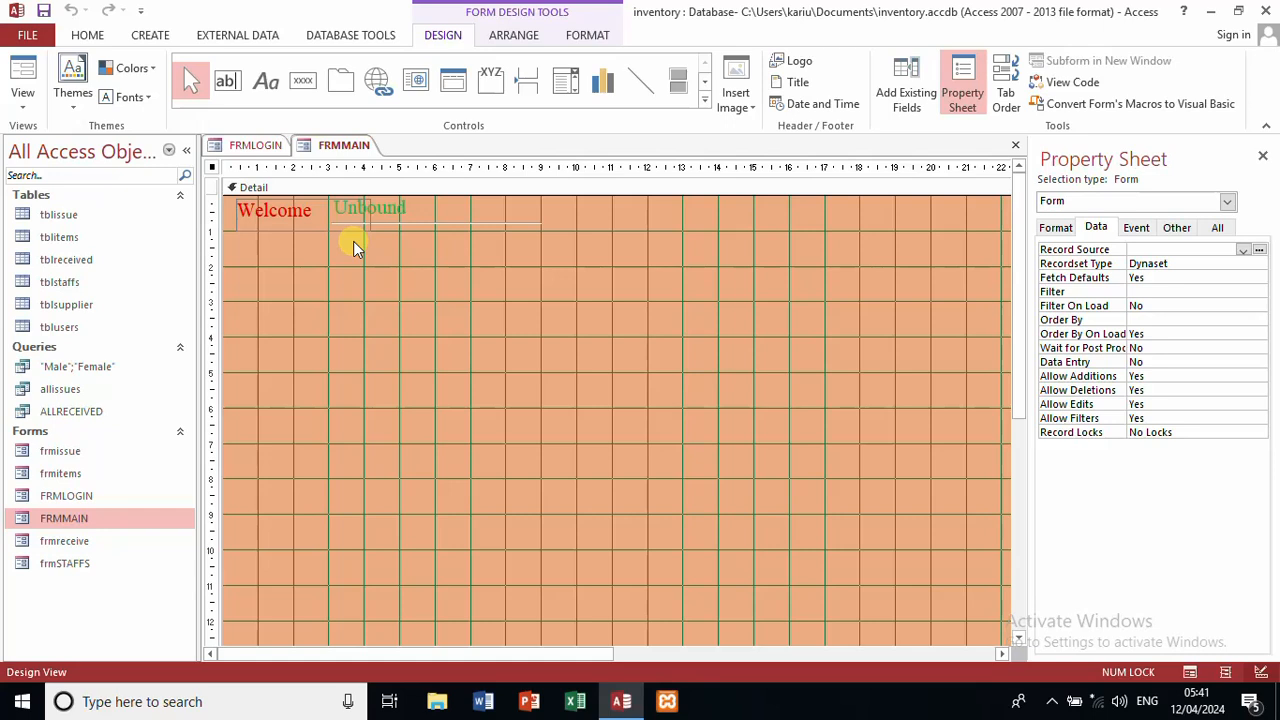
click(1015, 147)
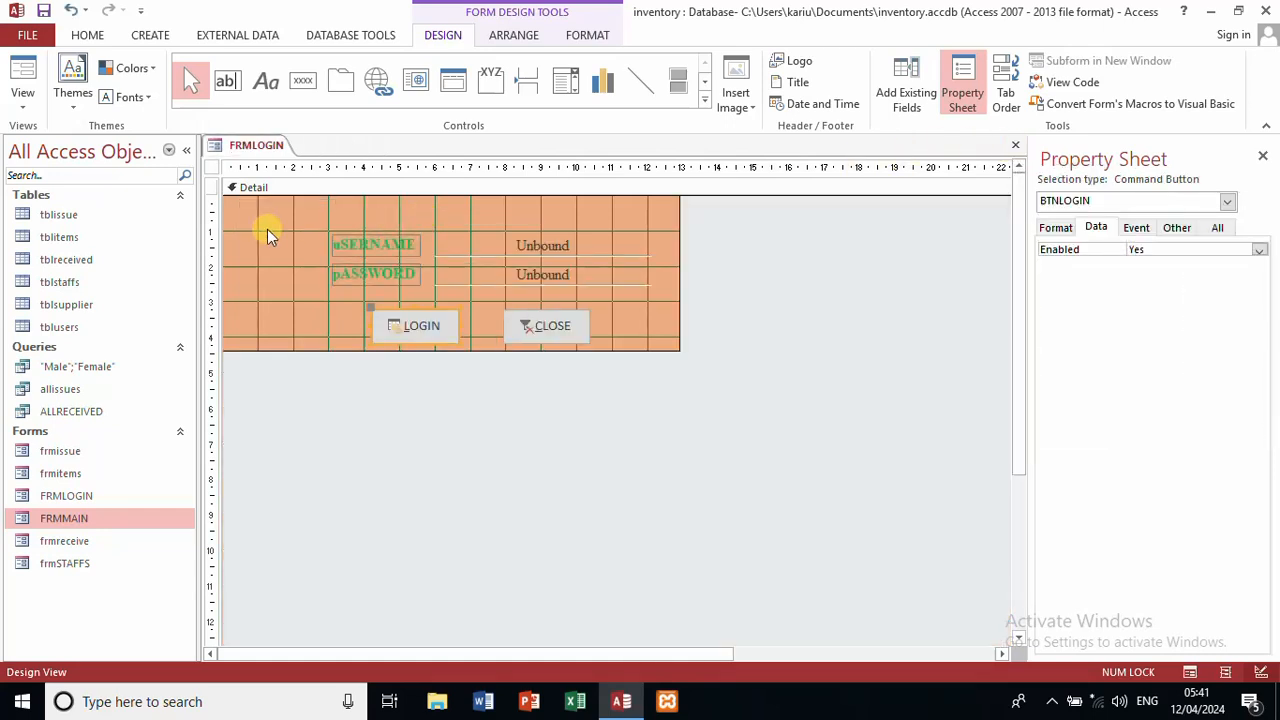
click(22, 80)
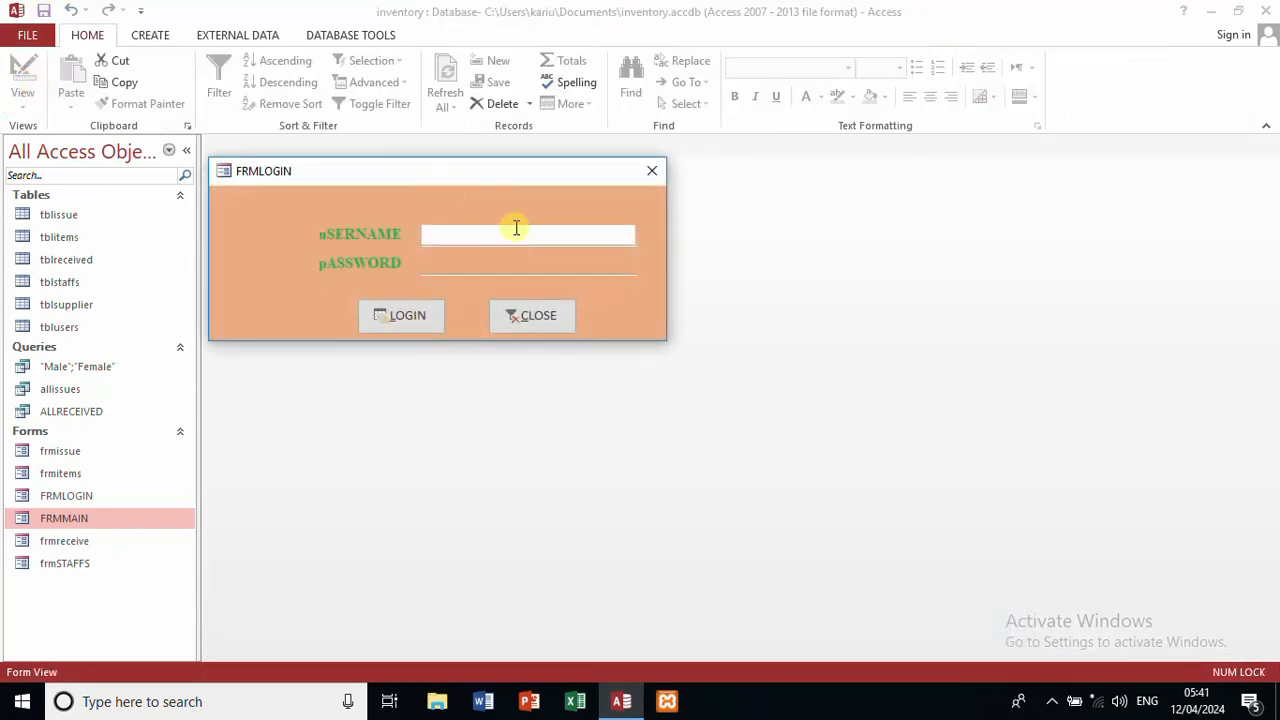
Step: Log in on FRMLOGIN with a valid username and password, dismiss the welcome message, and close frmmain
text(kariuk)
text(i)
click(510, 268)
text(*)
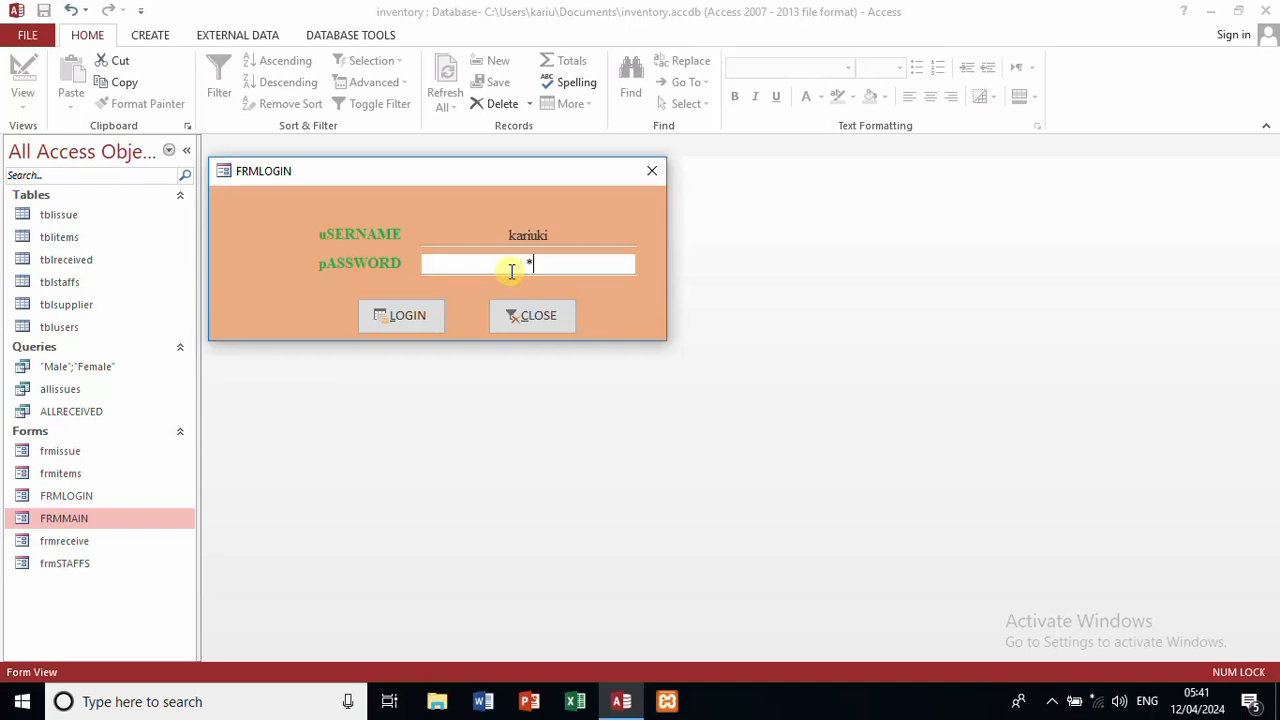
text(****)
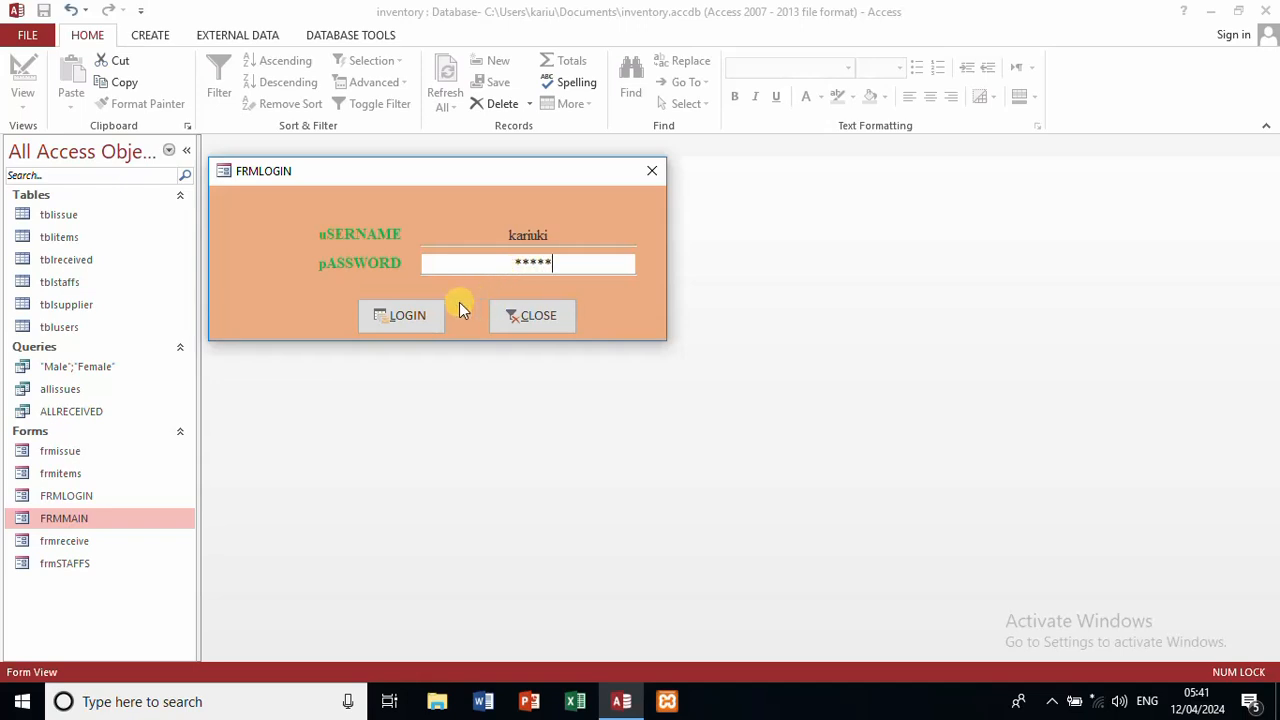
click(428, 318)
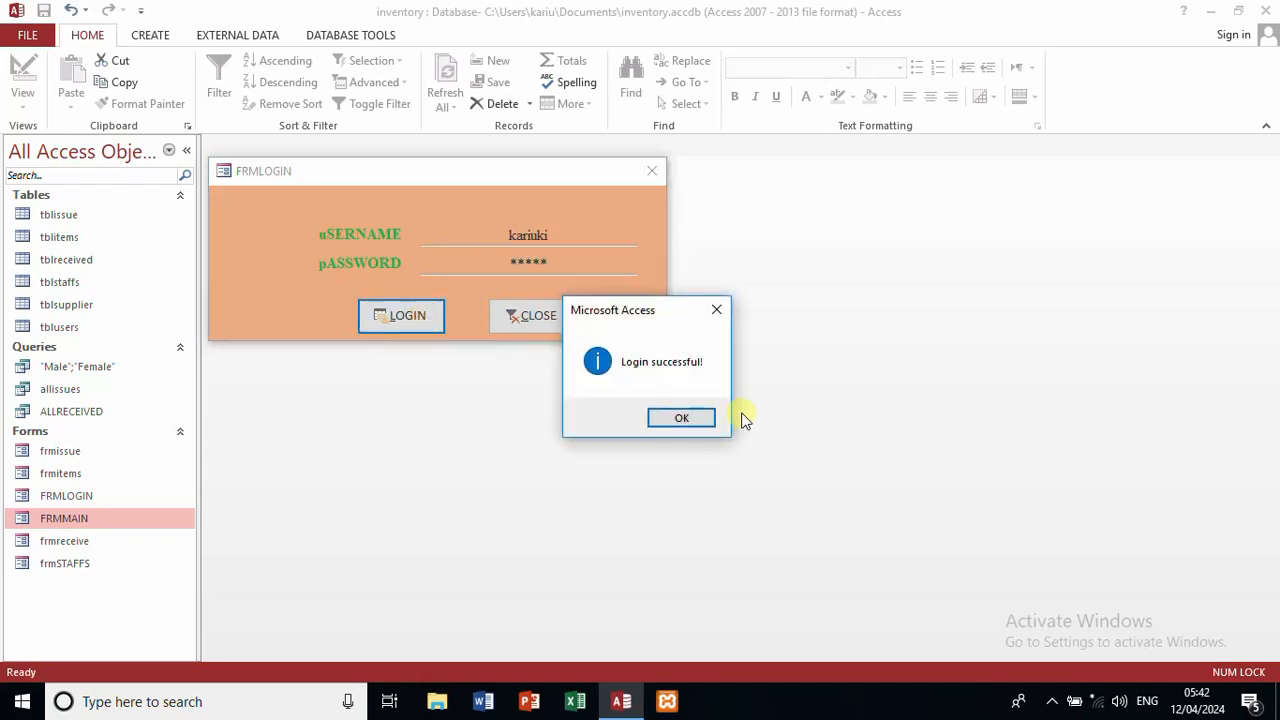
click(682, 418)
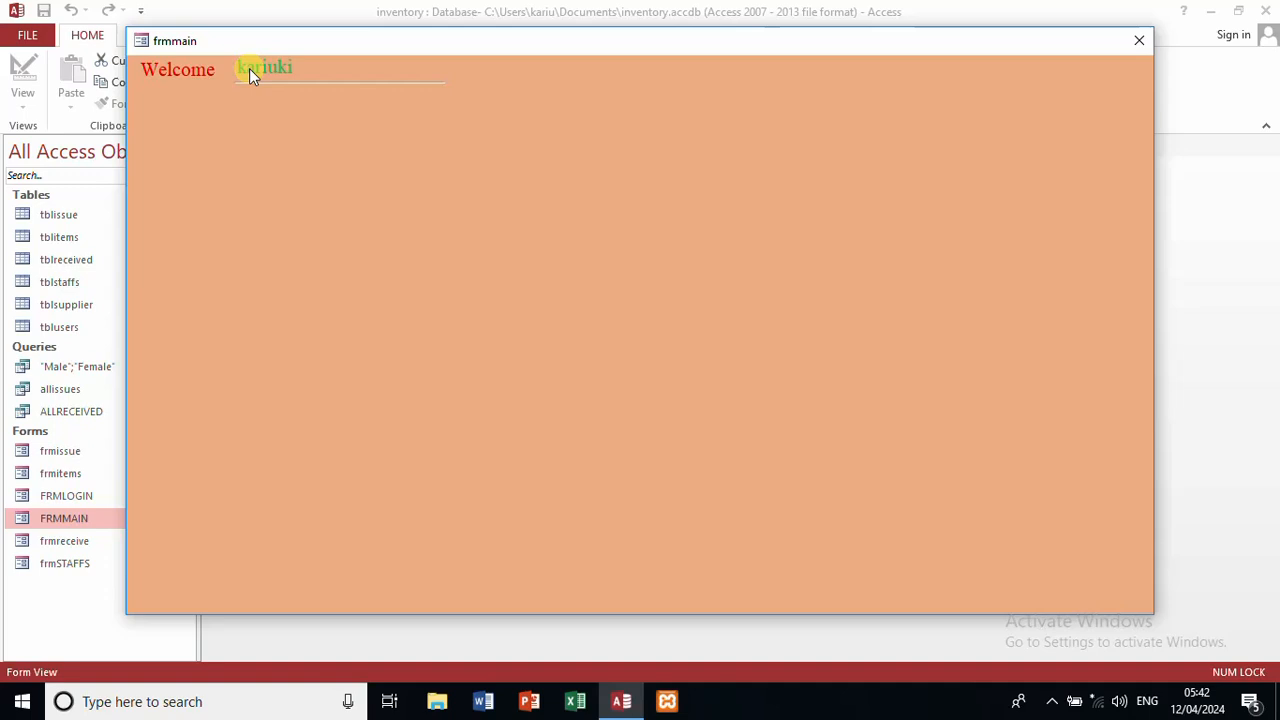
click(1138, 41)
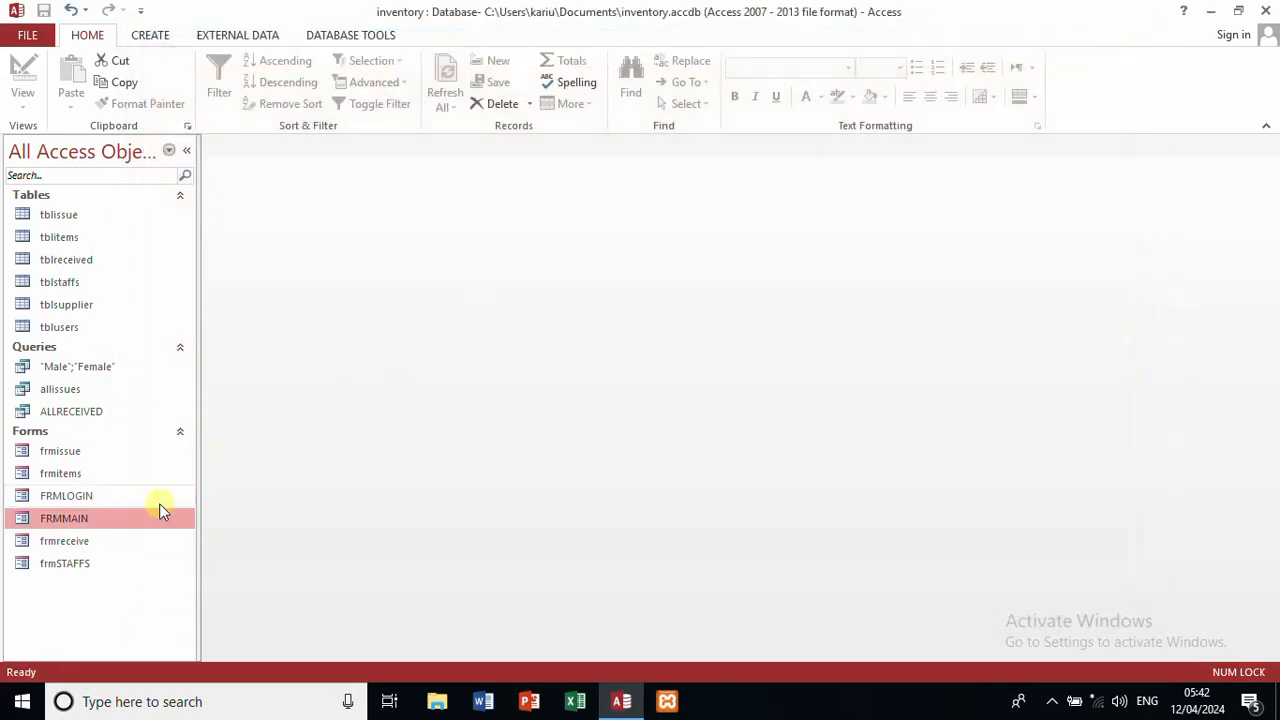
Step: Reopen FRMLOGIN, confirm wrong credentials are rejected as invalid, then close the form
click(96, 500)
double_click(96, 500)
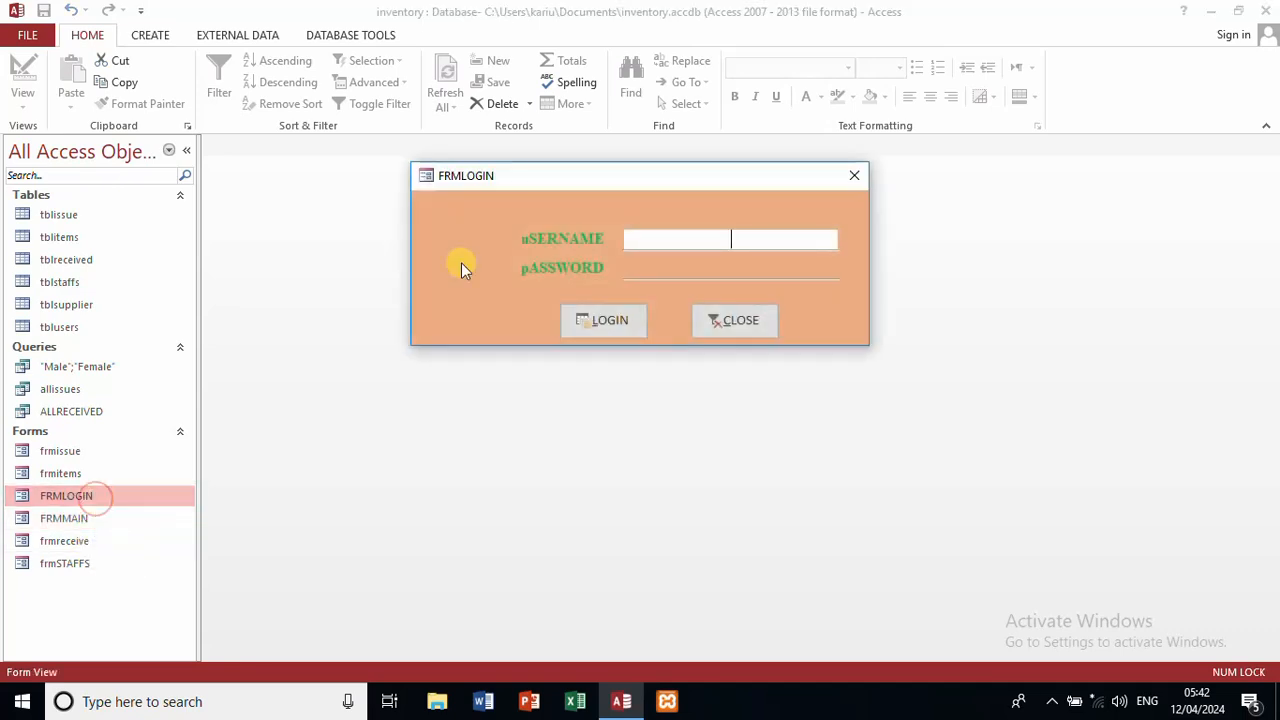
text(ka)
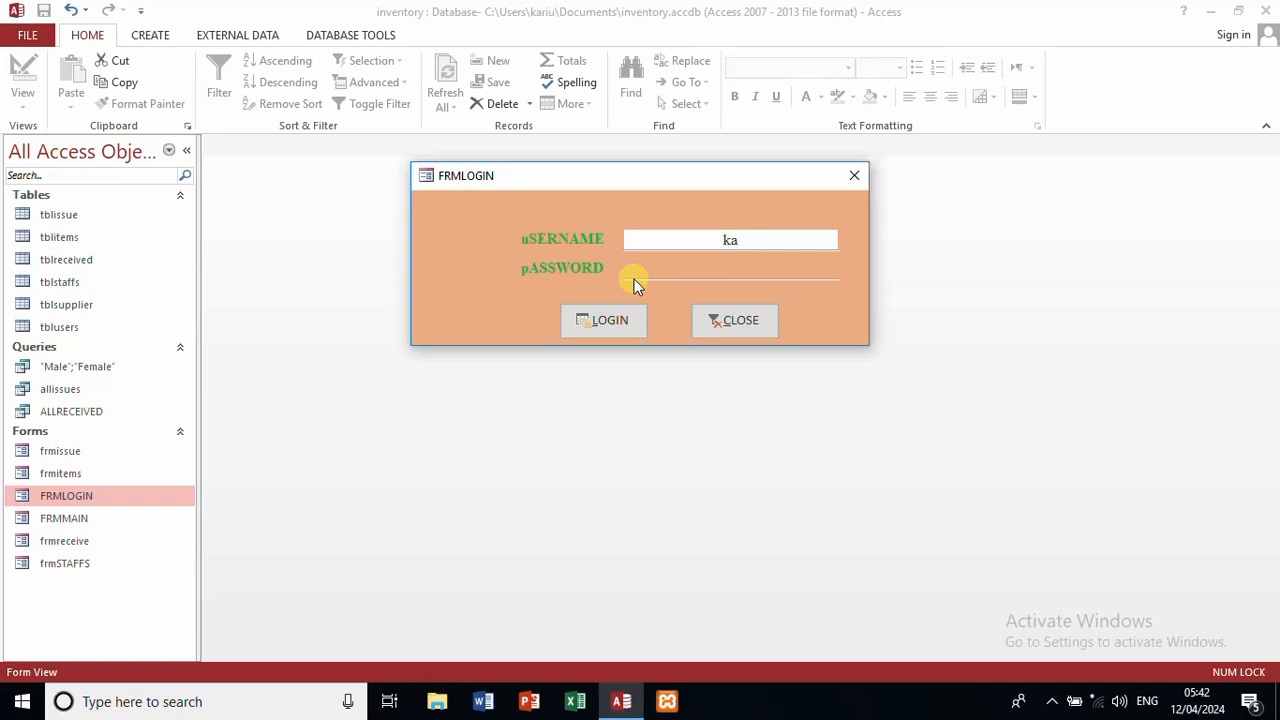
click(655, 267)
text(**)
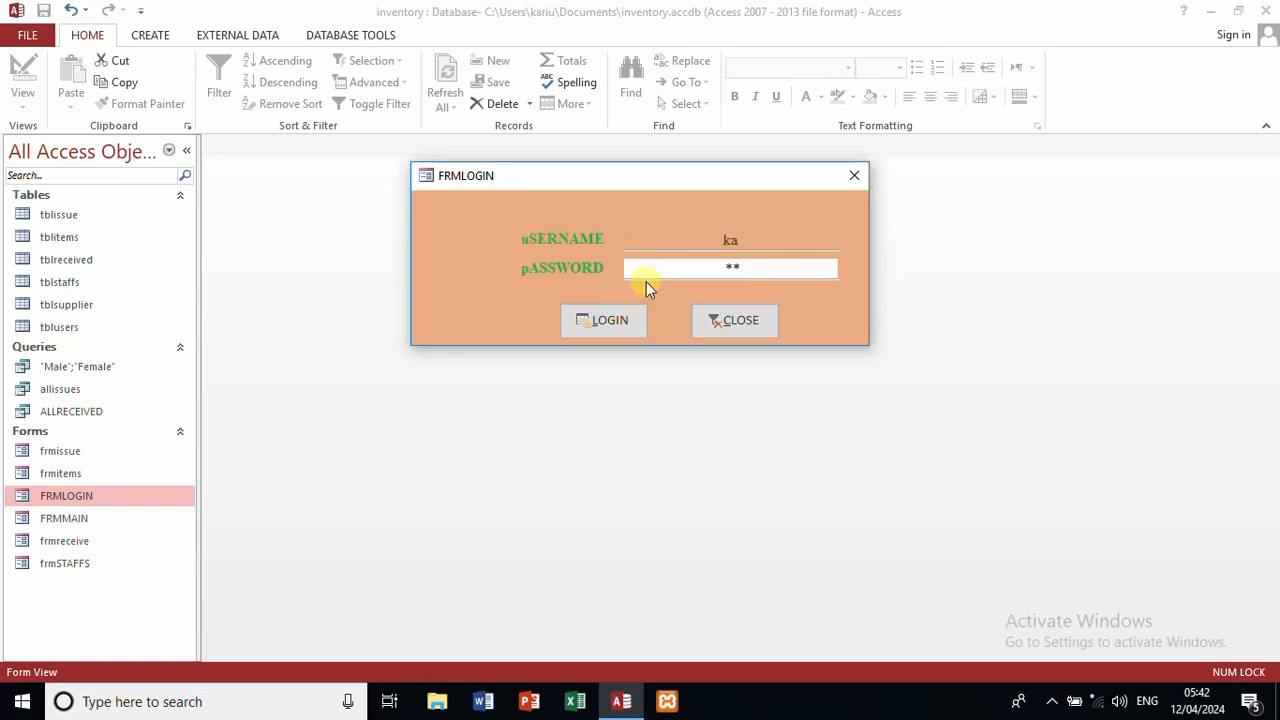
click(636, 318)
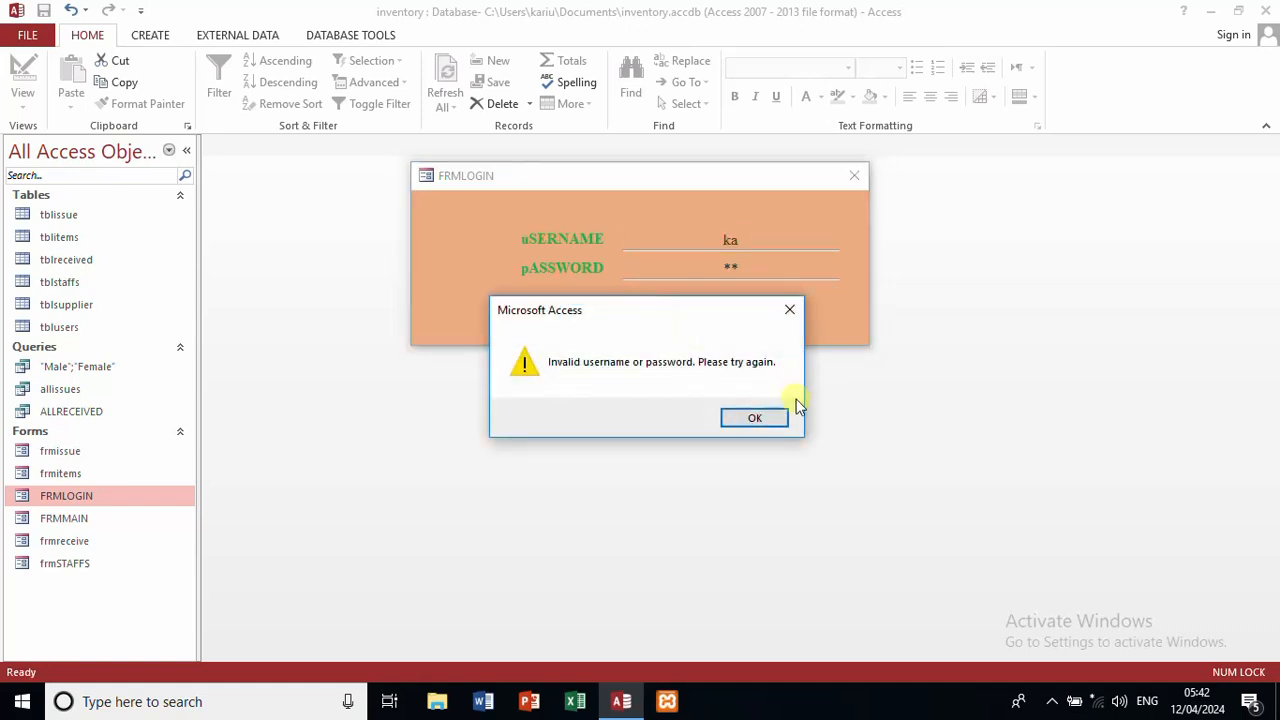
click(772, 418)
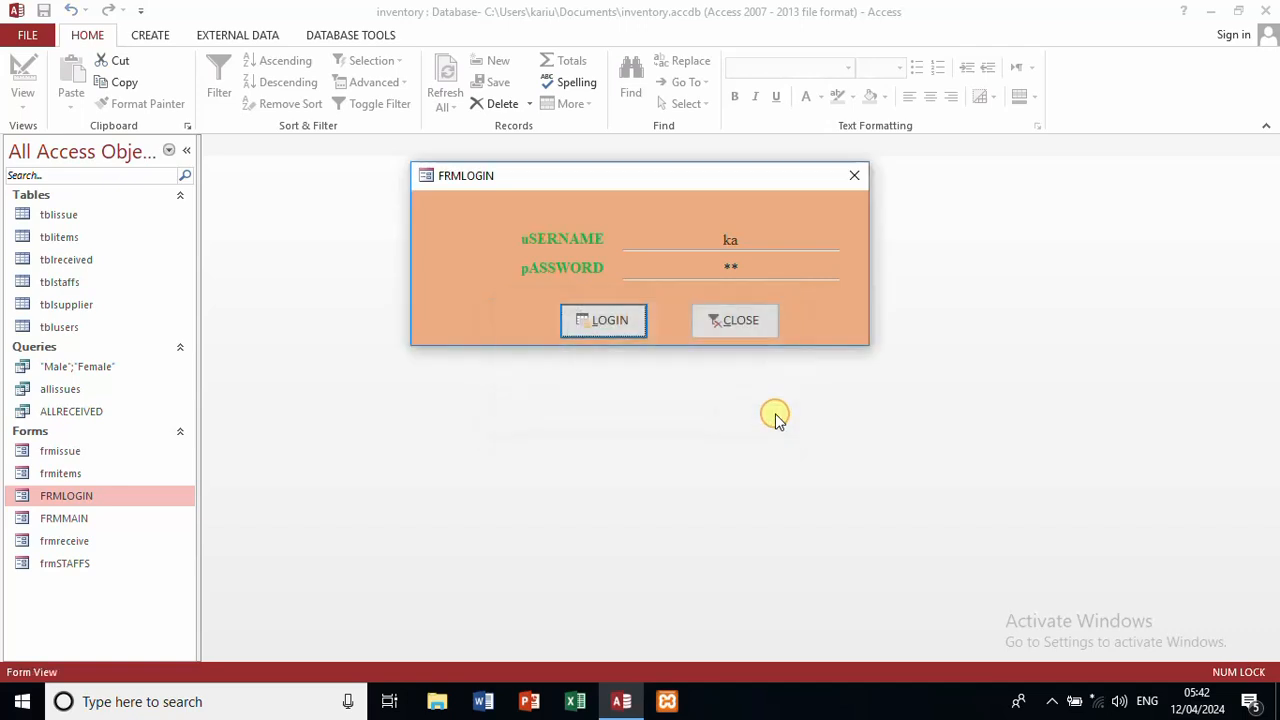
click(856, 175)
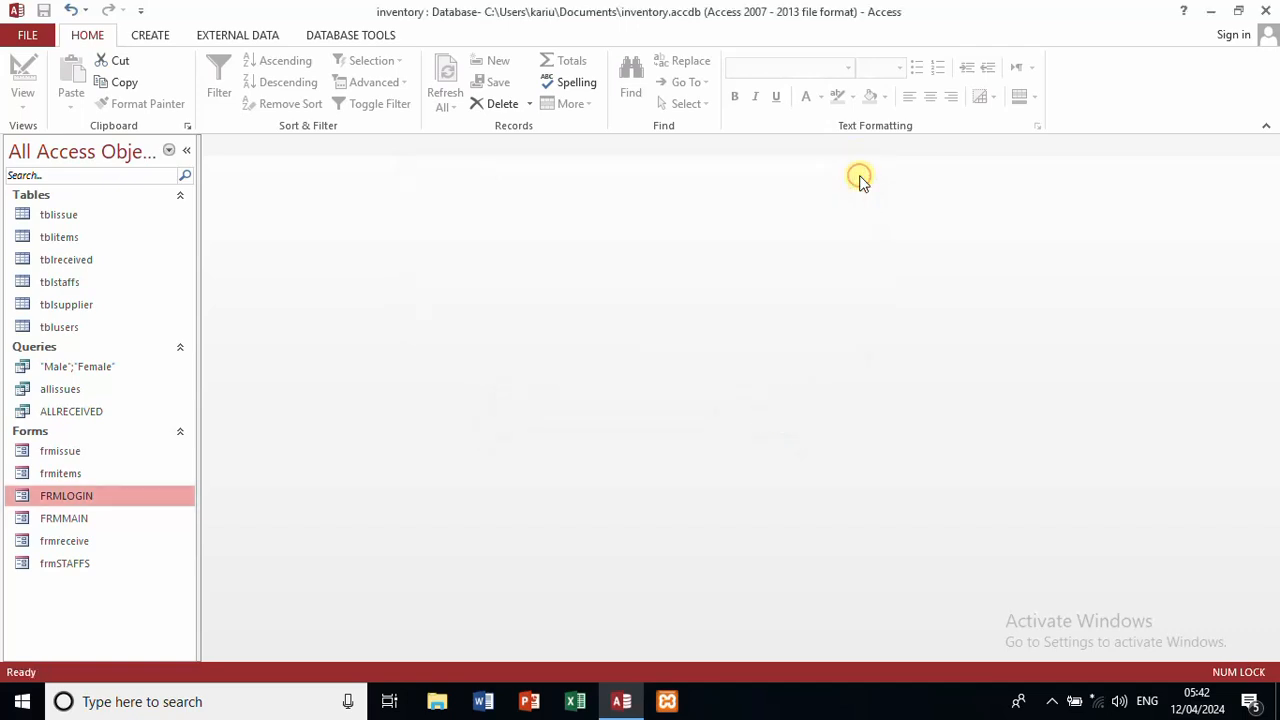
click(106, 524)
Step: Open FRMMAIN in Design View and draw a button below the Welcome text
right_click(104, 520)
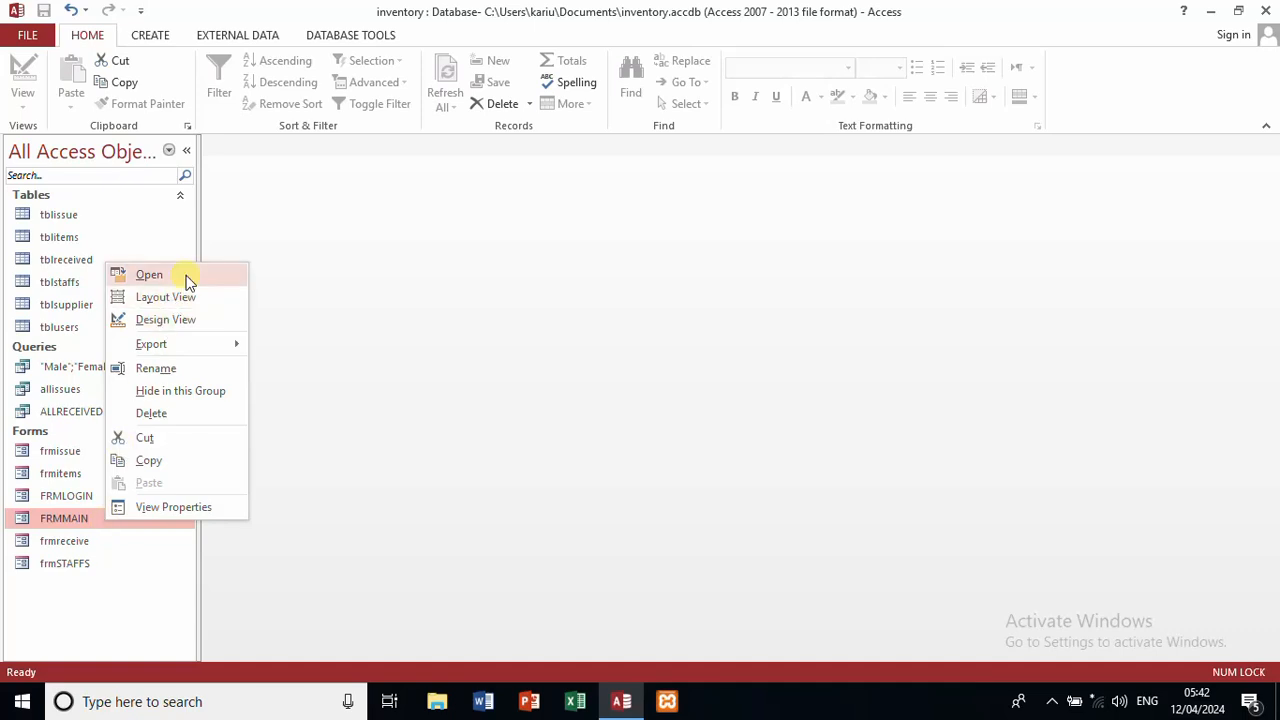
click(176, 320)
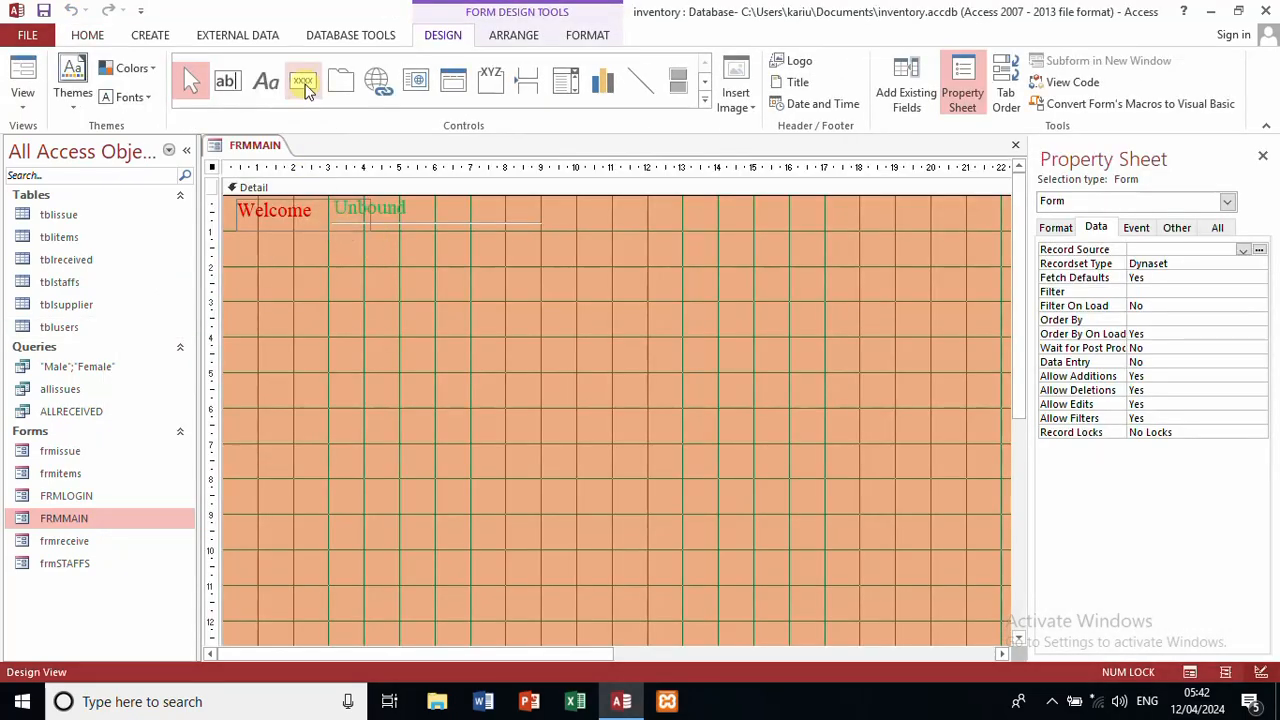
click(303, 80)
drag(246, 263, 342, 290)
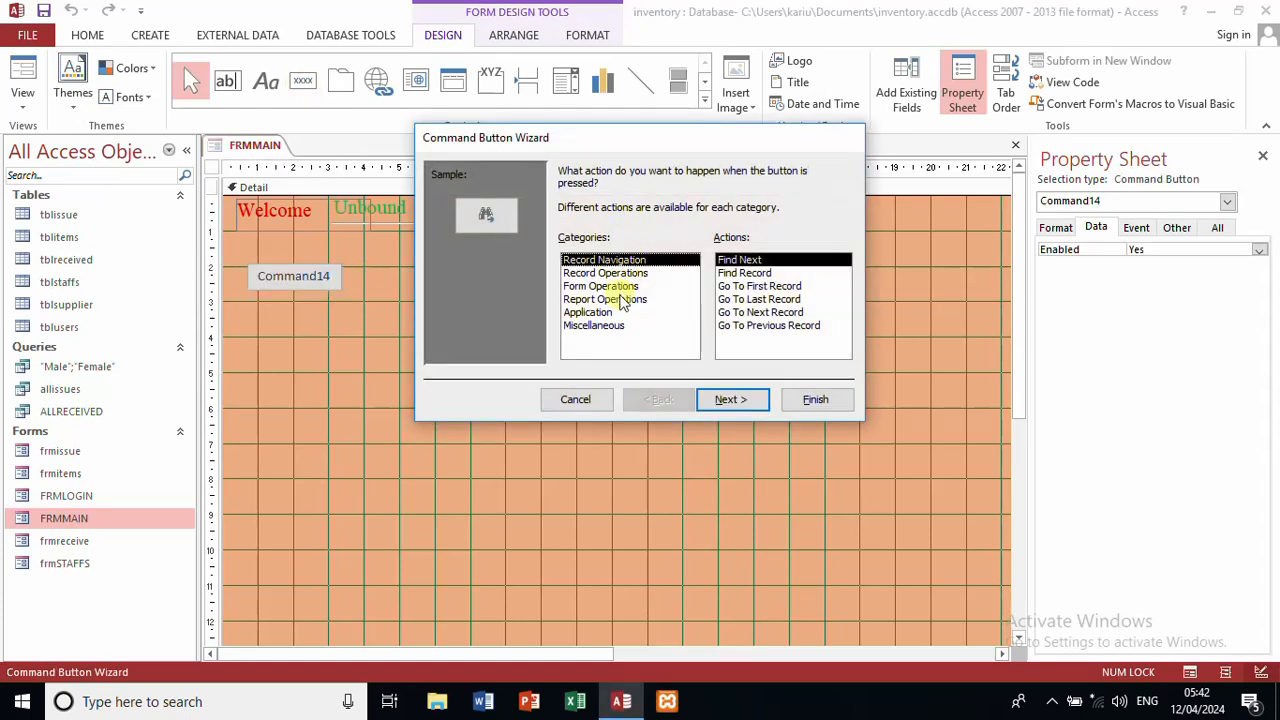
Step: Make the button open the frmitems form, name it ITEM FORMS, and widen it
click(617, 286)
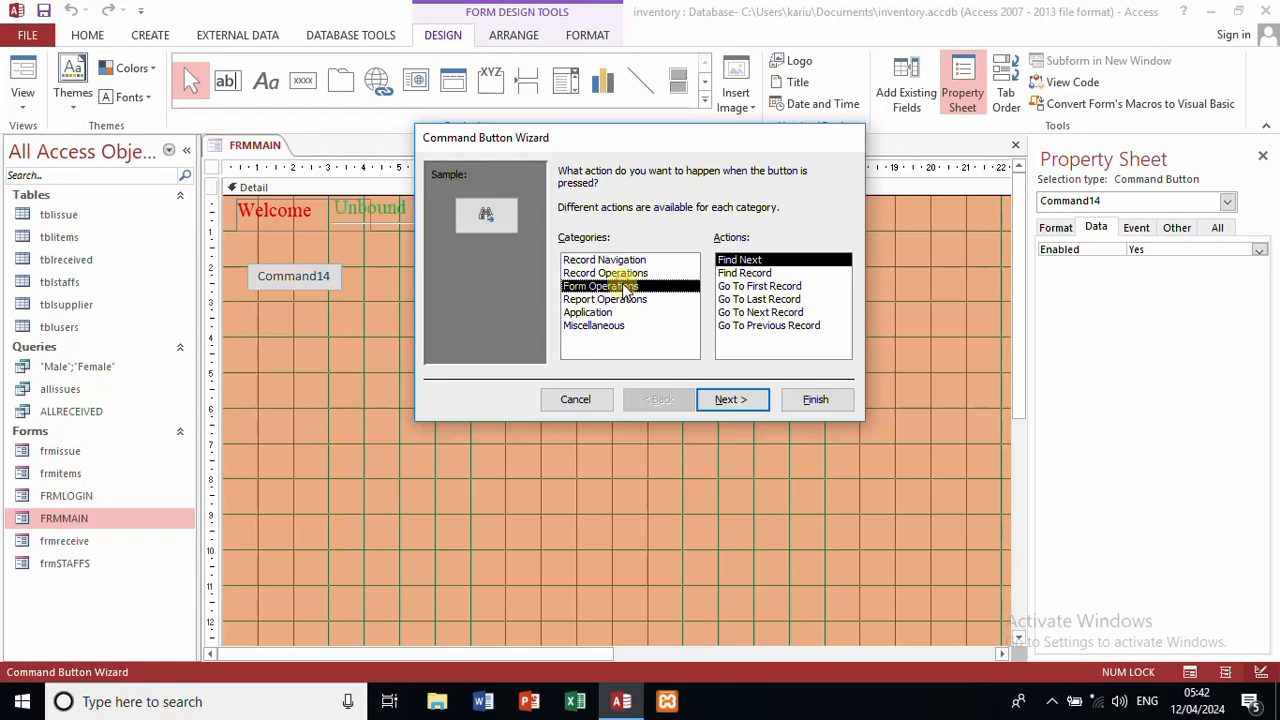
click(740, 287)
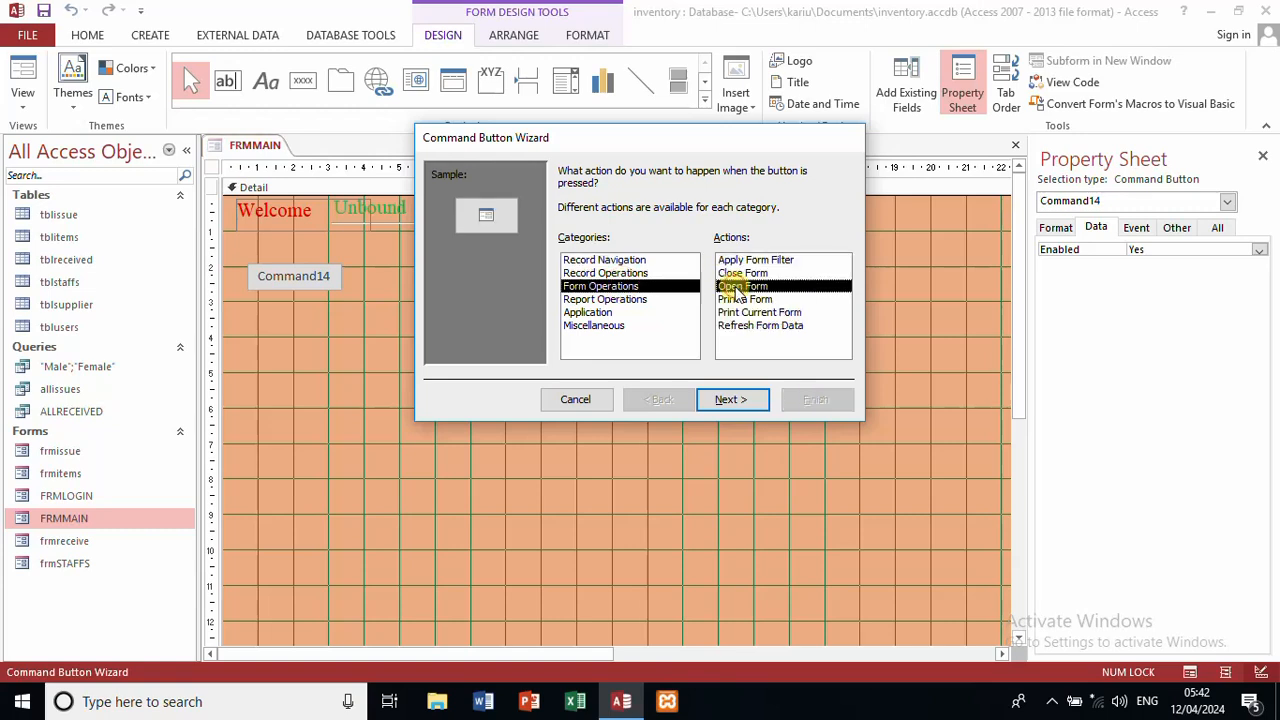
click(731, 399)
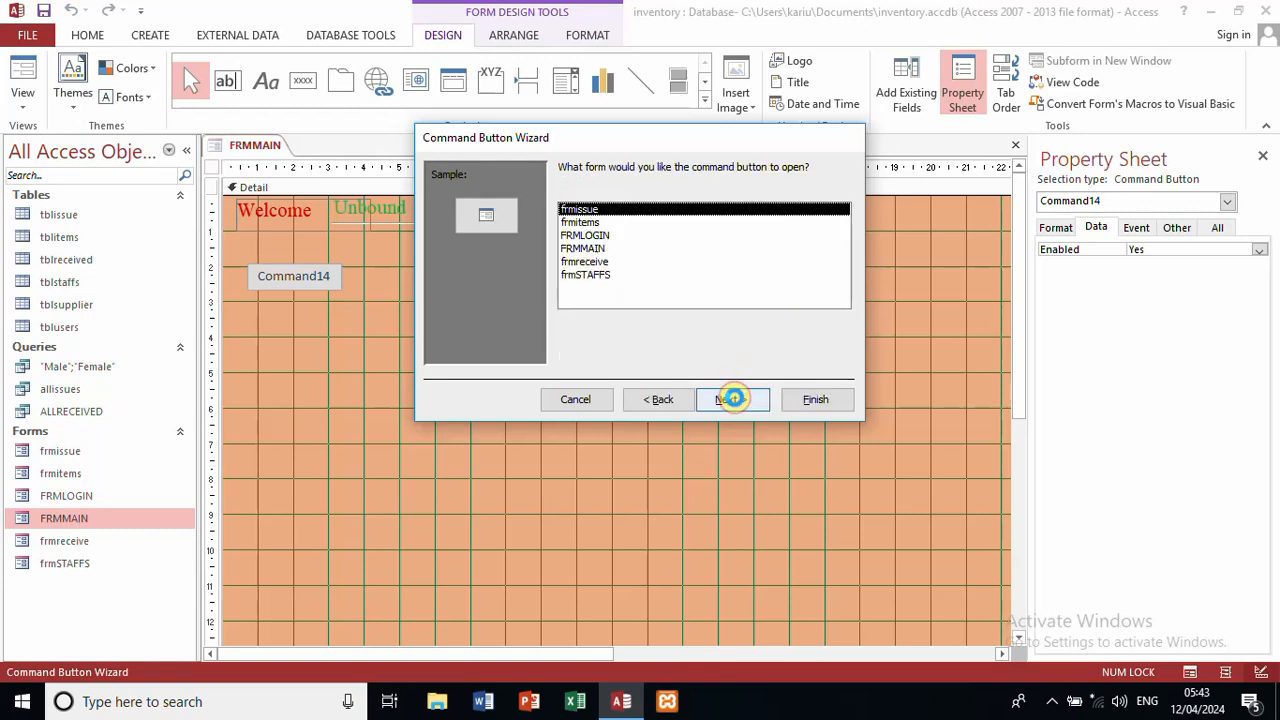
click(590, 210)
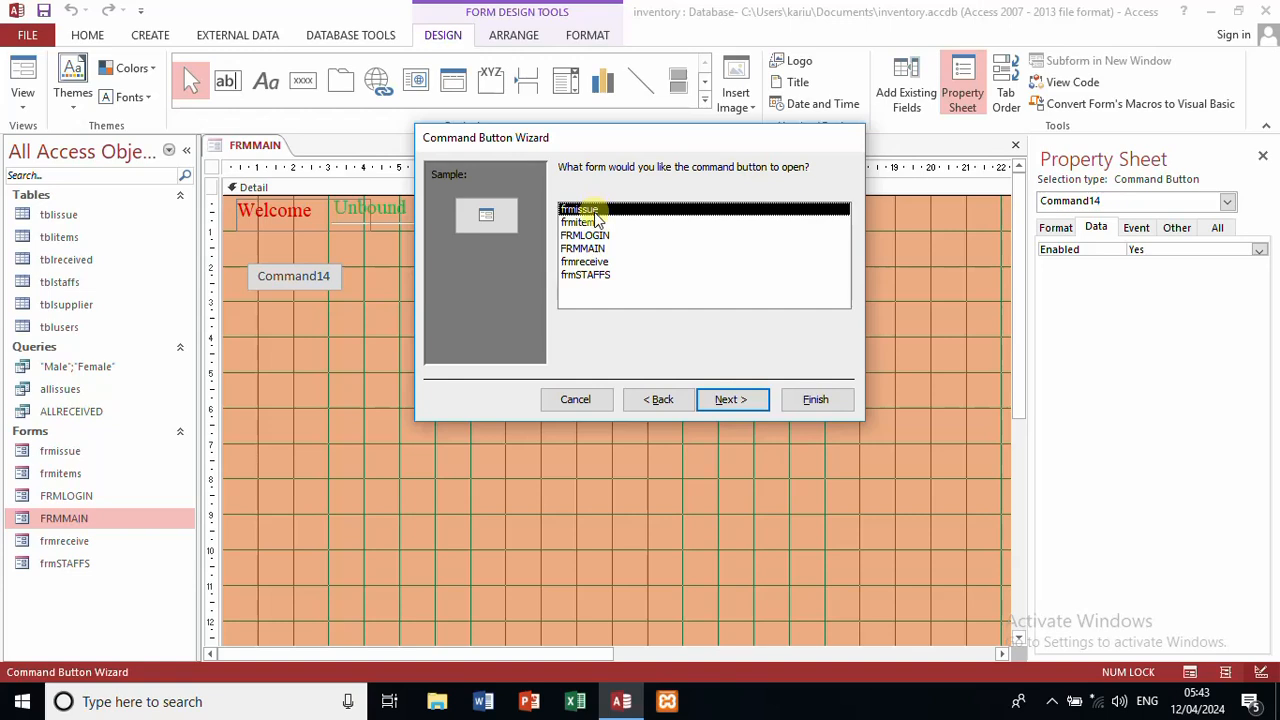
click(600, 223)
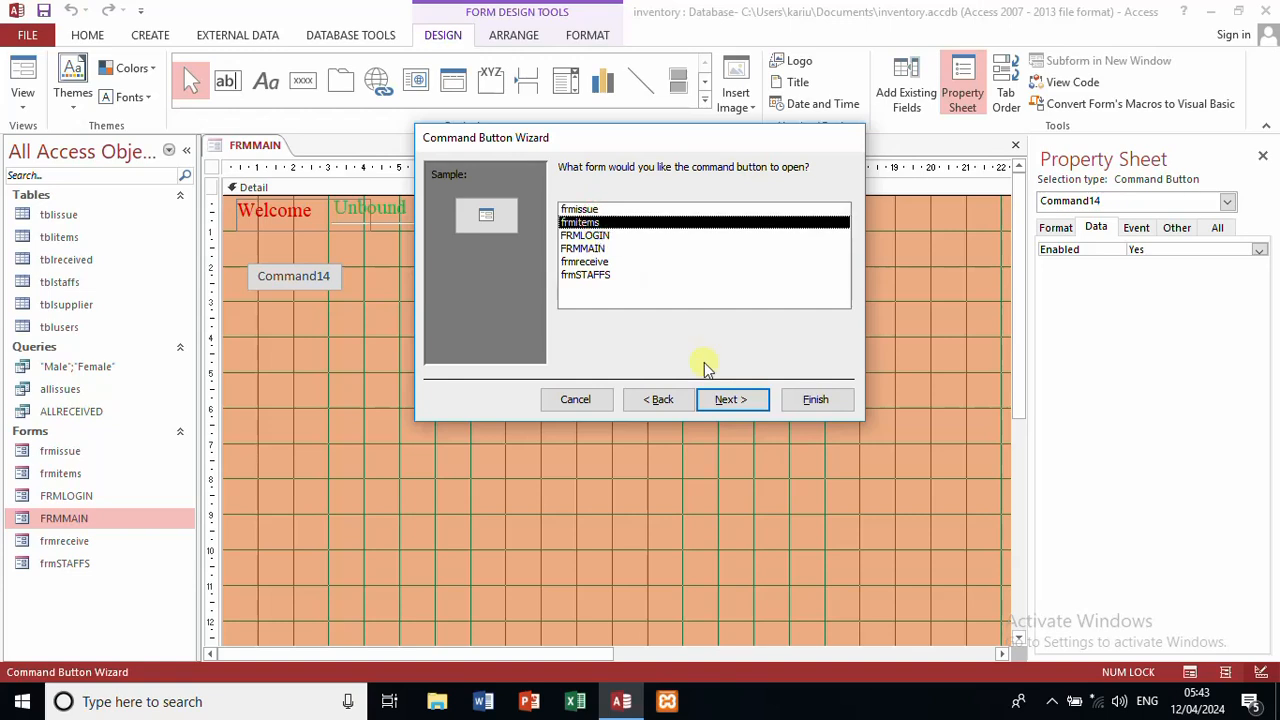
click(723, 399)
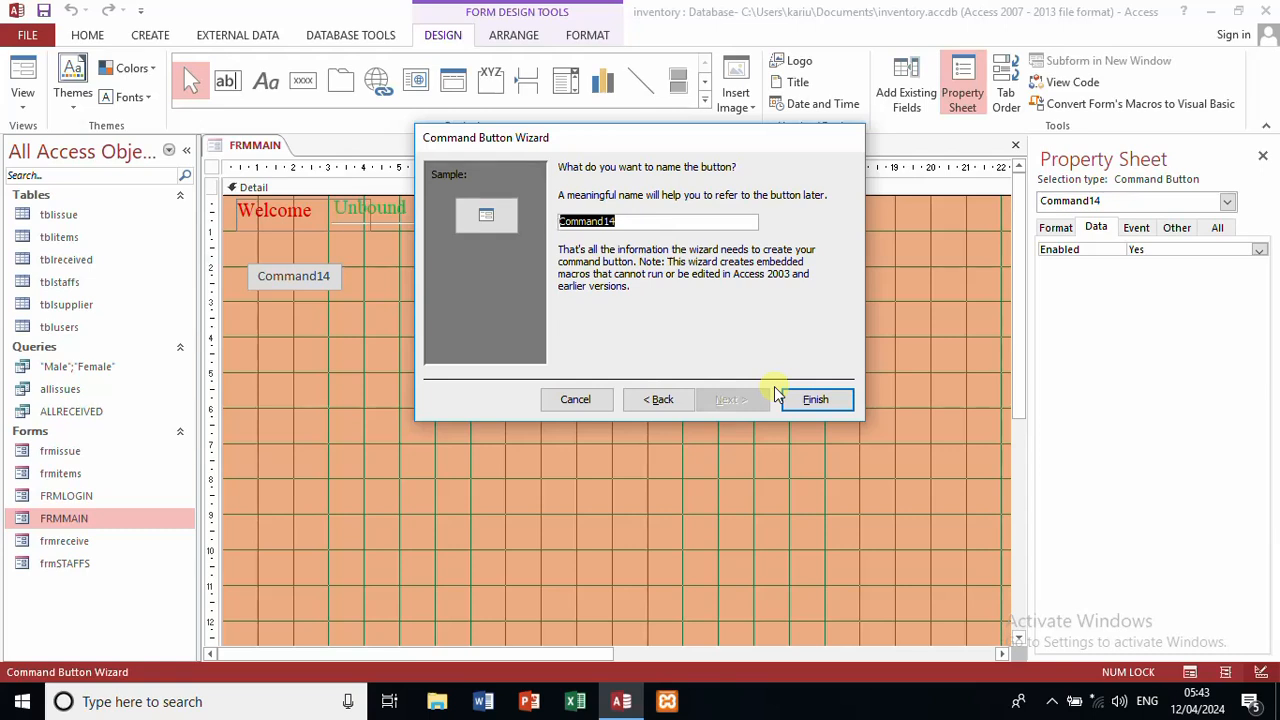
text(ITEM FORMS)
click(829, 401)
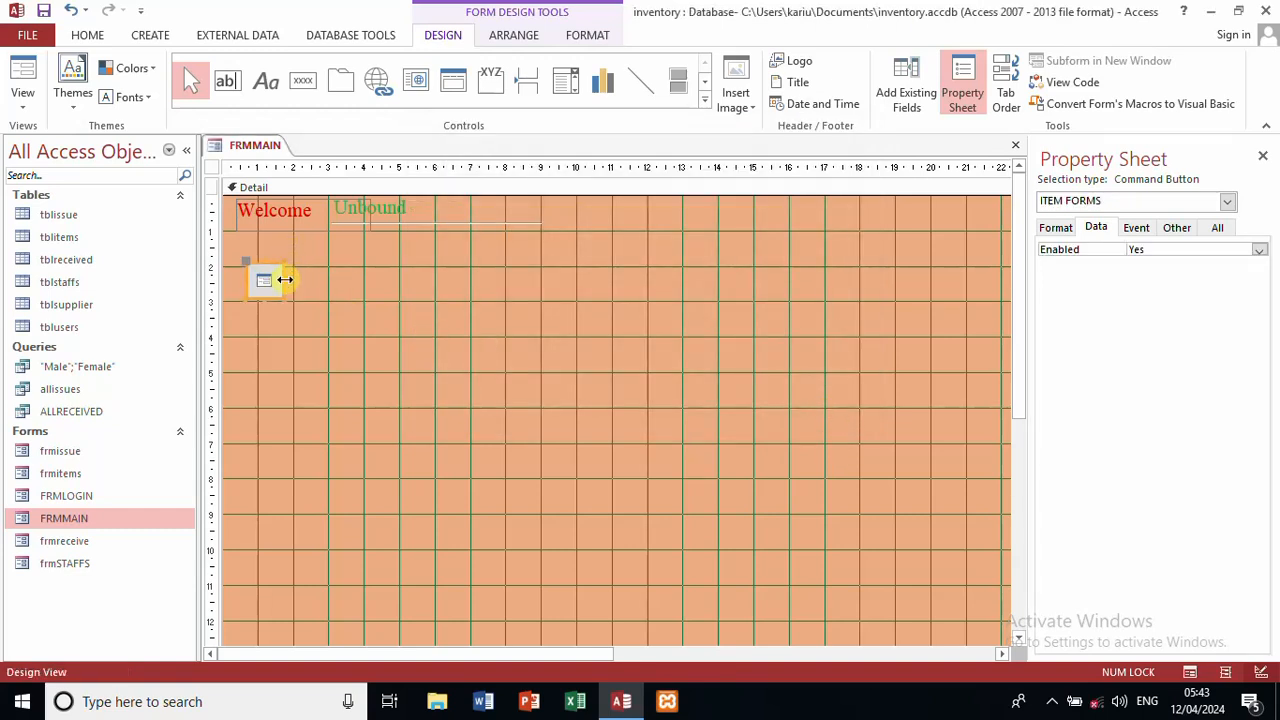
drag(286, 279, 428, 277)
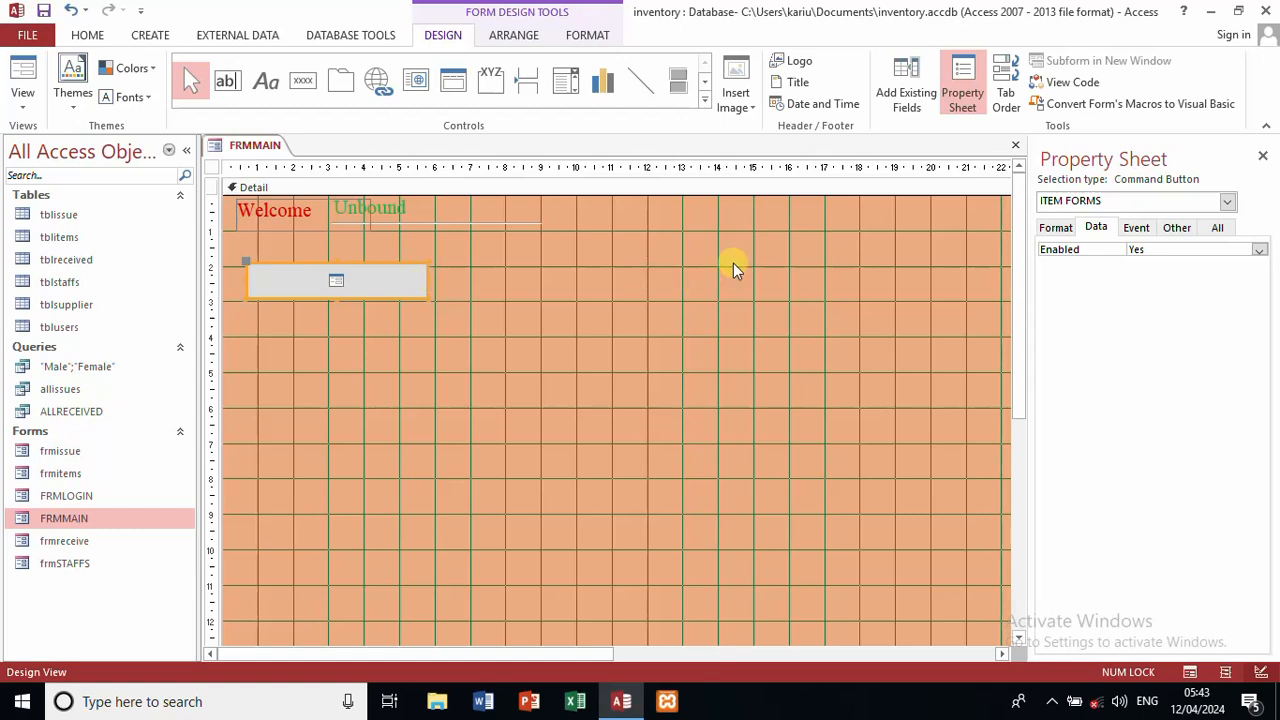
click(1214, 228)
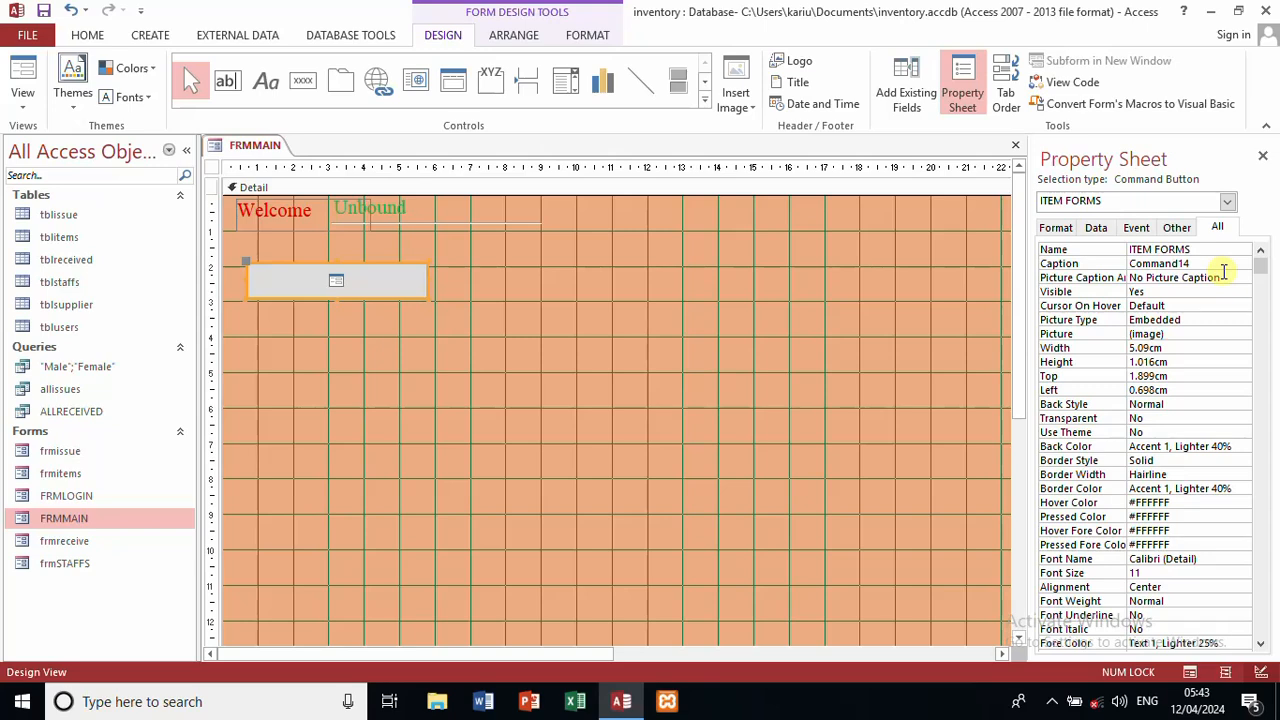
Step: Delete the ITEM FORMS button and draw a new button that opens frmitems
key(Delete)
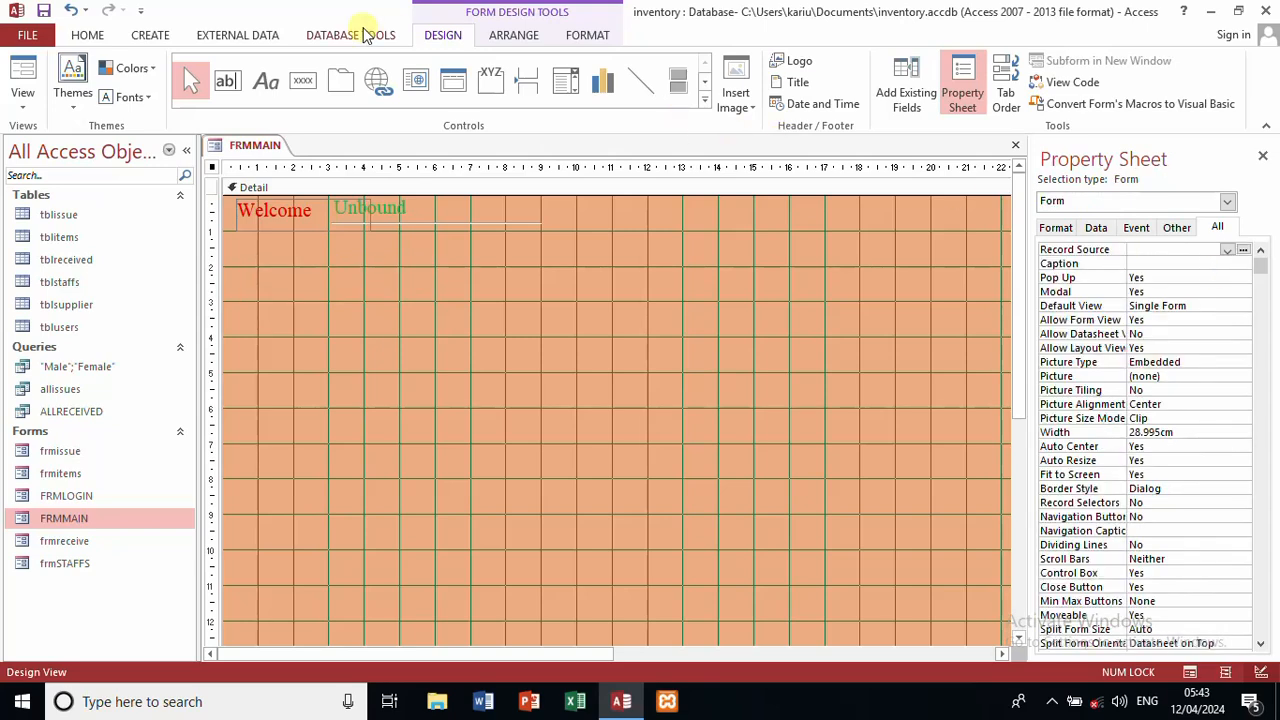
click(307, 83)
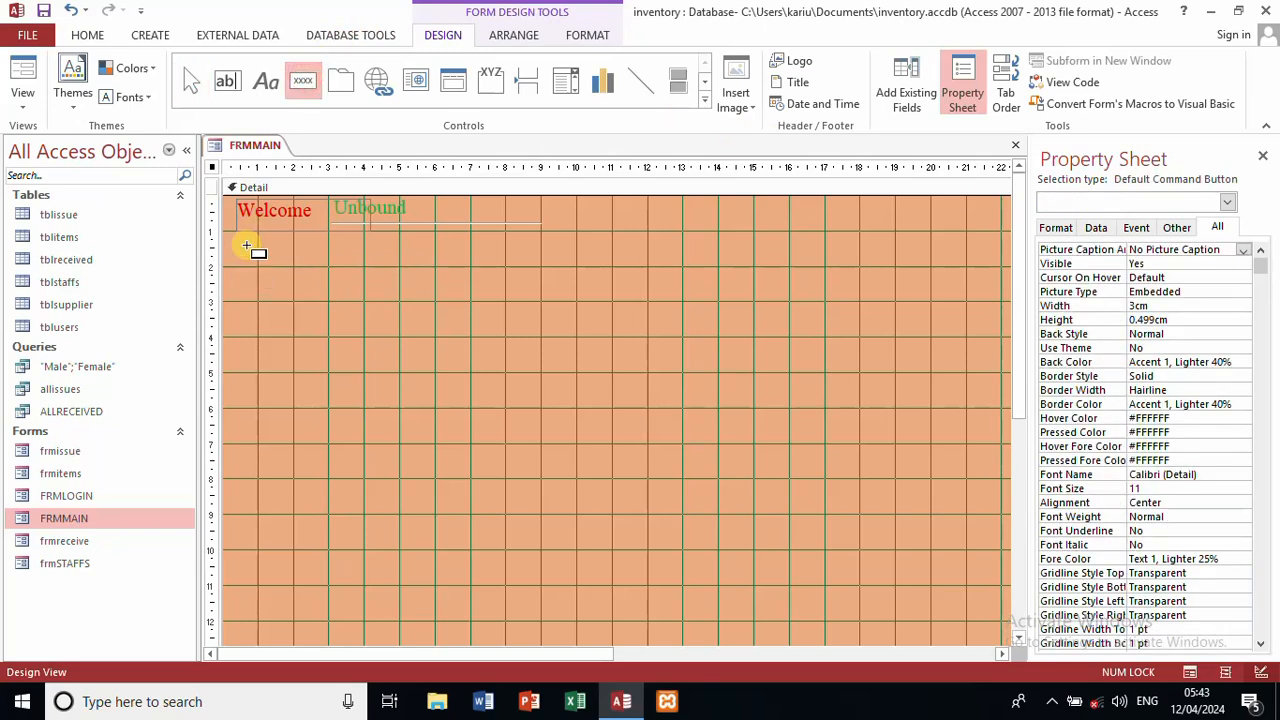
drag(246, 244, 366, 286)
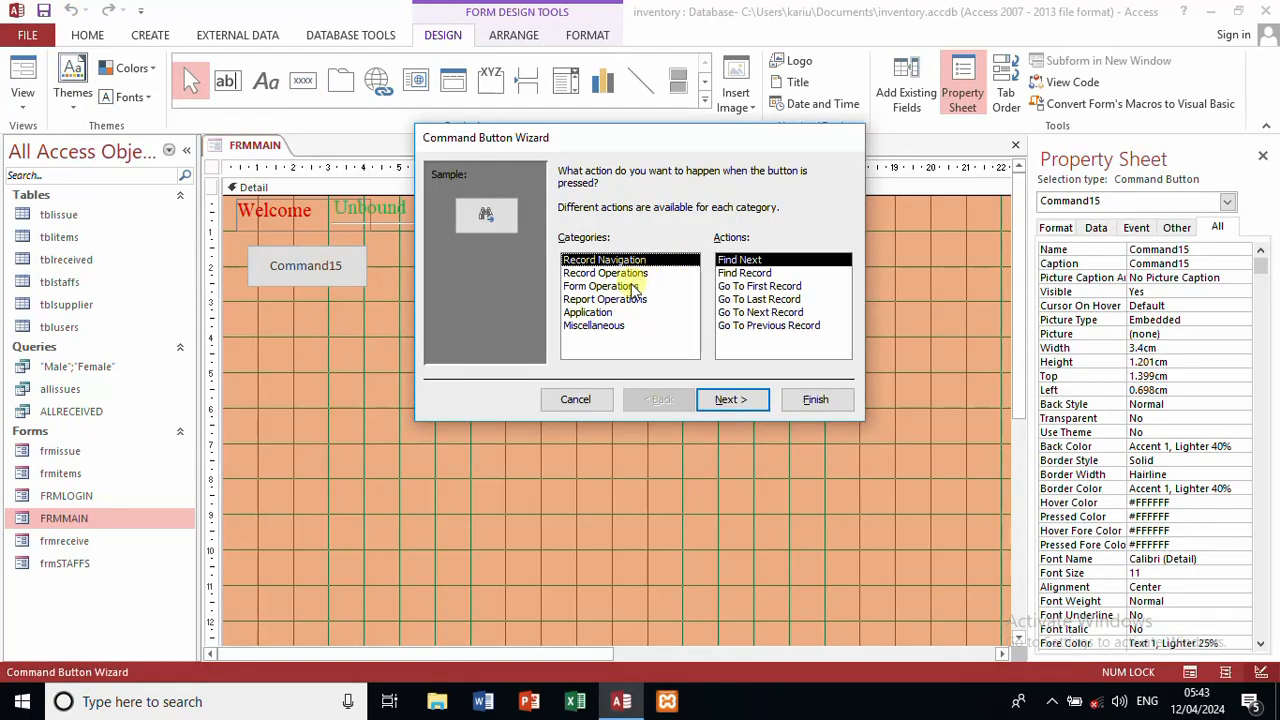
click(634, 286)
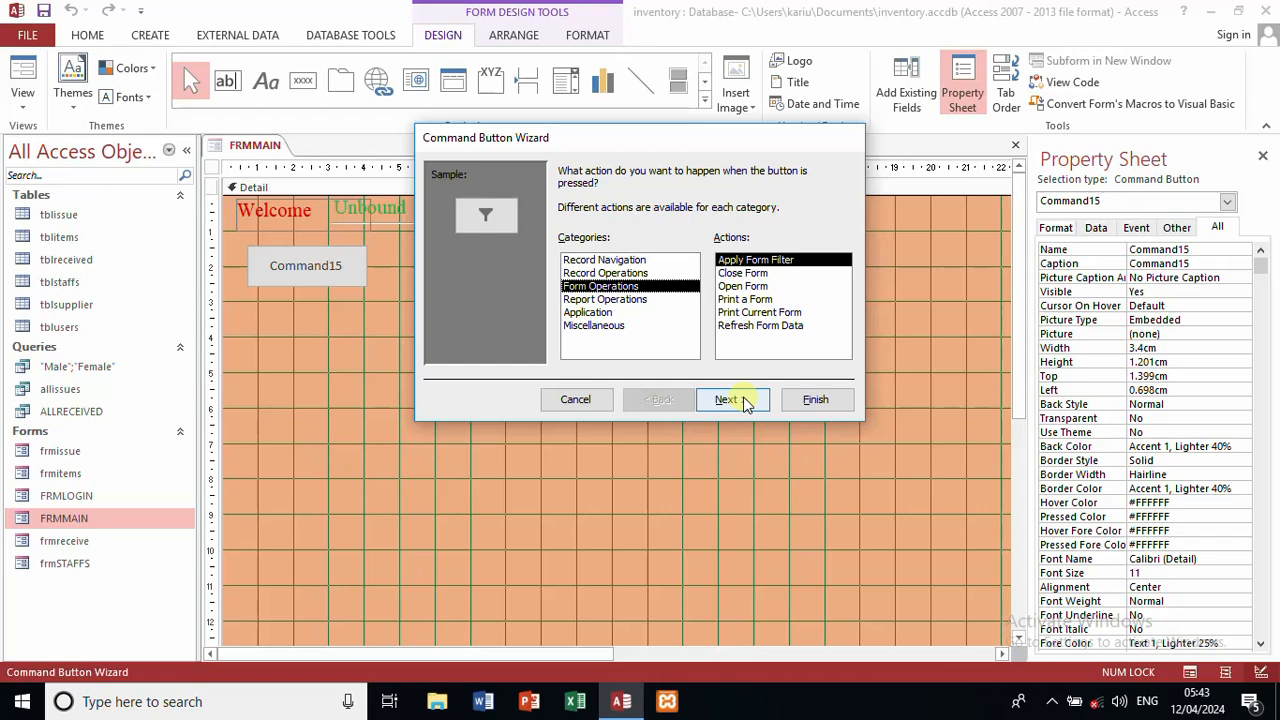
click(757, 286)
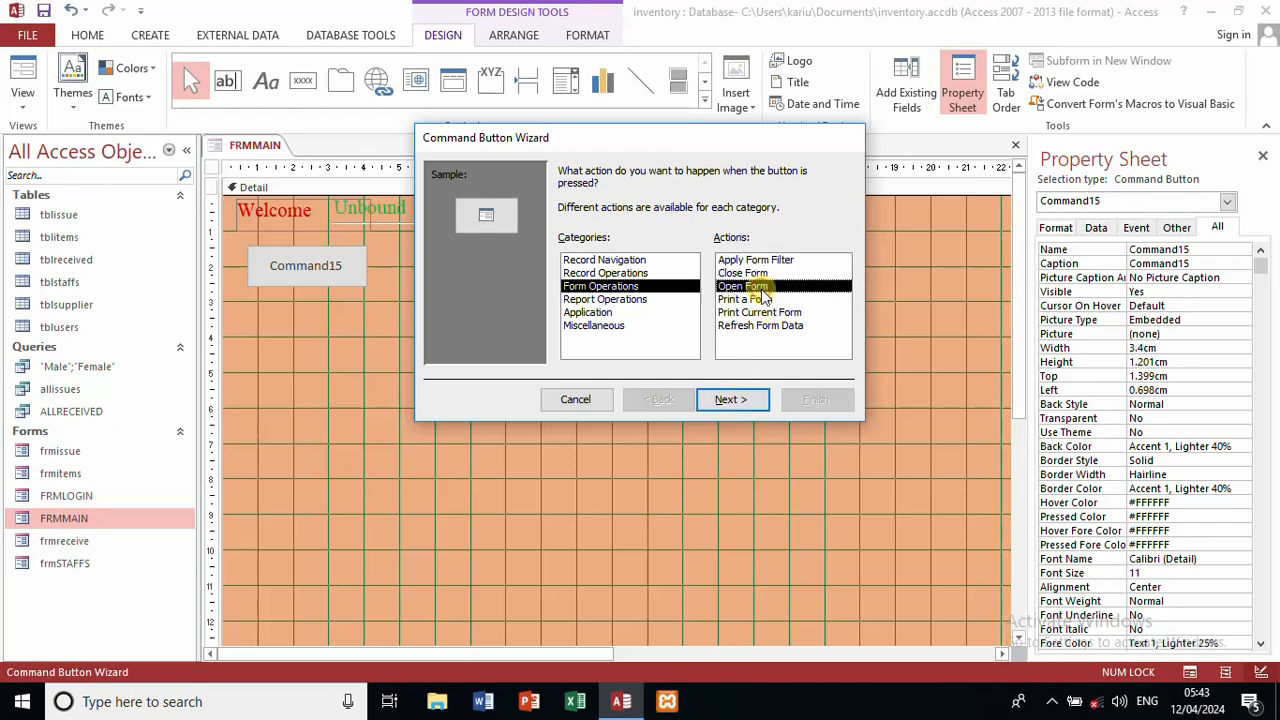
click(740, 404)
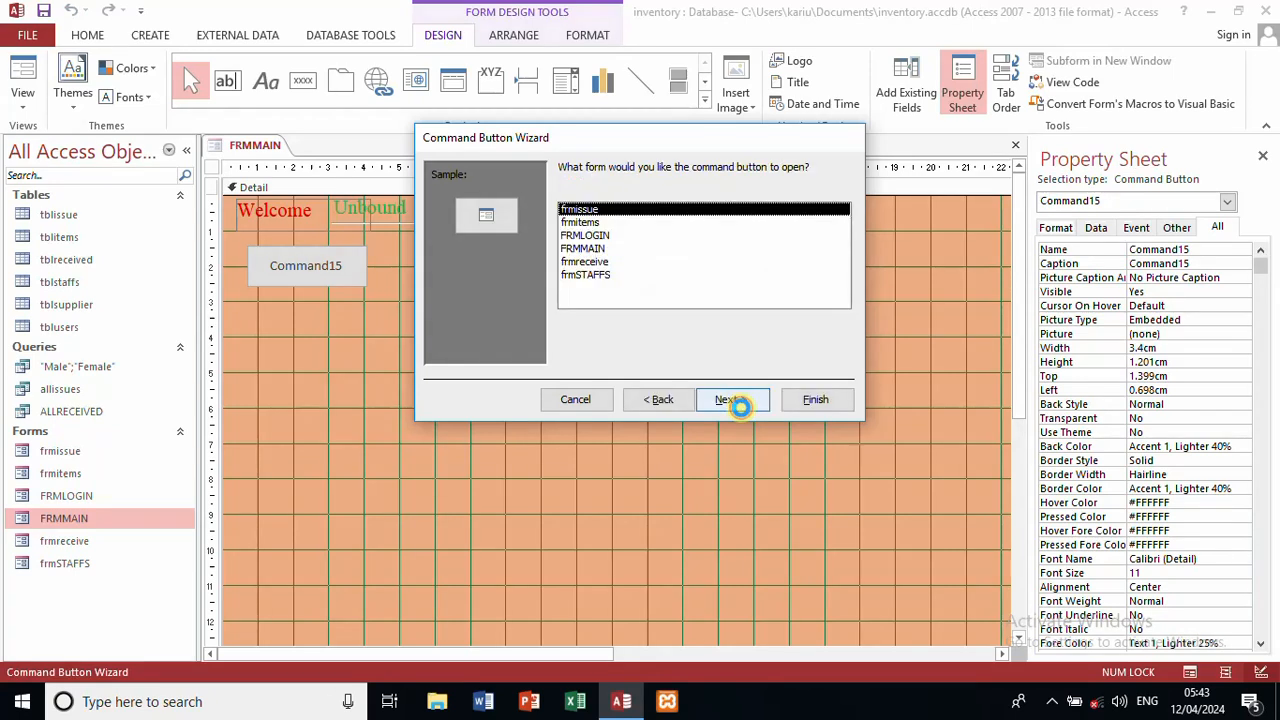
click(578, 222)
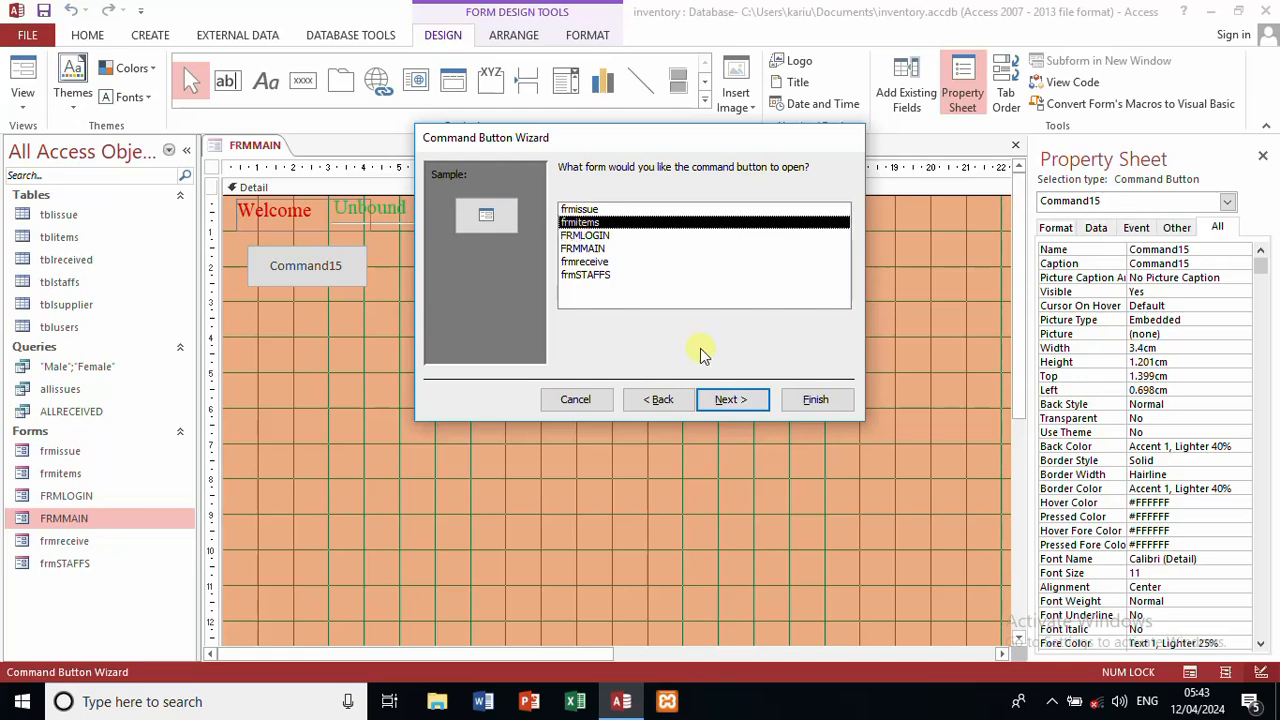
Step: Caption the button 'Add New Item' and name it newitems
click(727, 397)
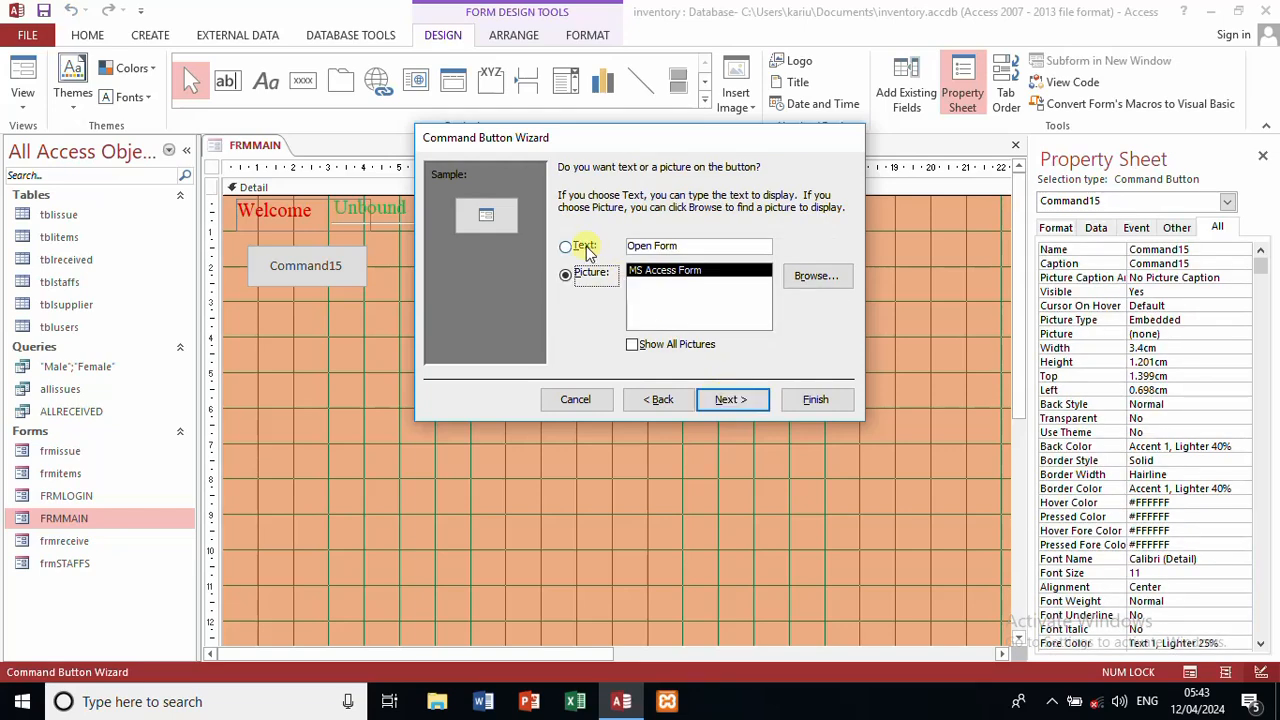
click(586, 249)
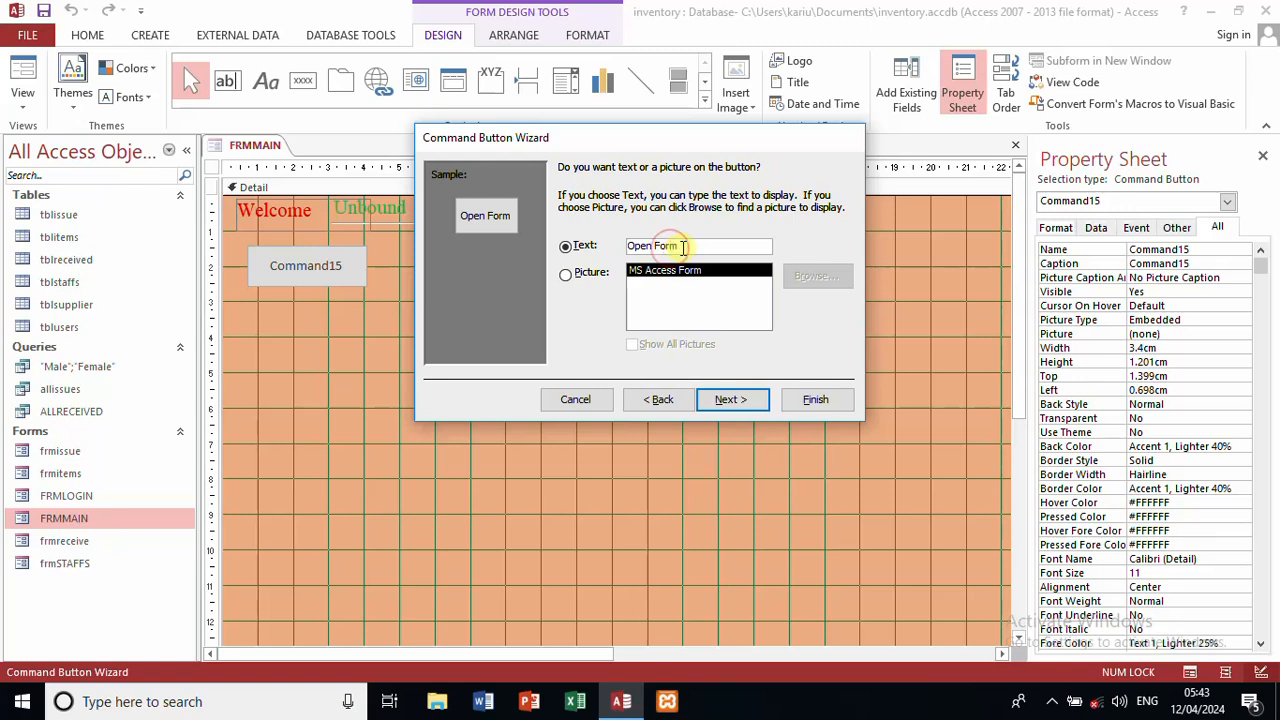
click(688, 247)
drag(688, 247, 531, 229)
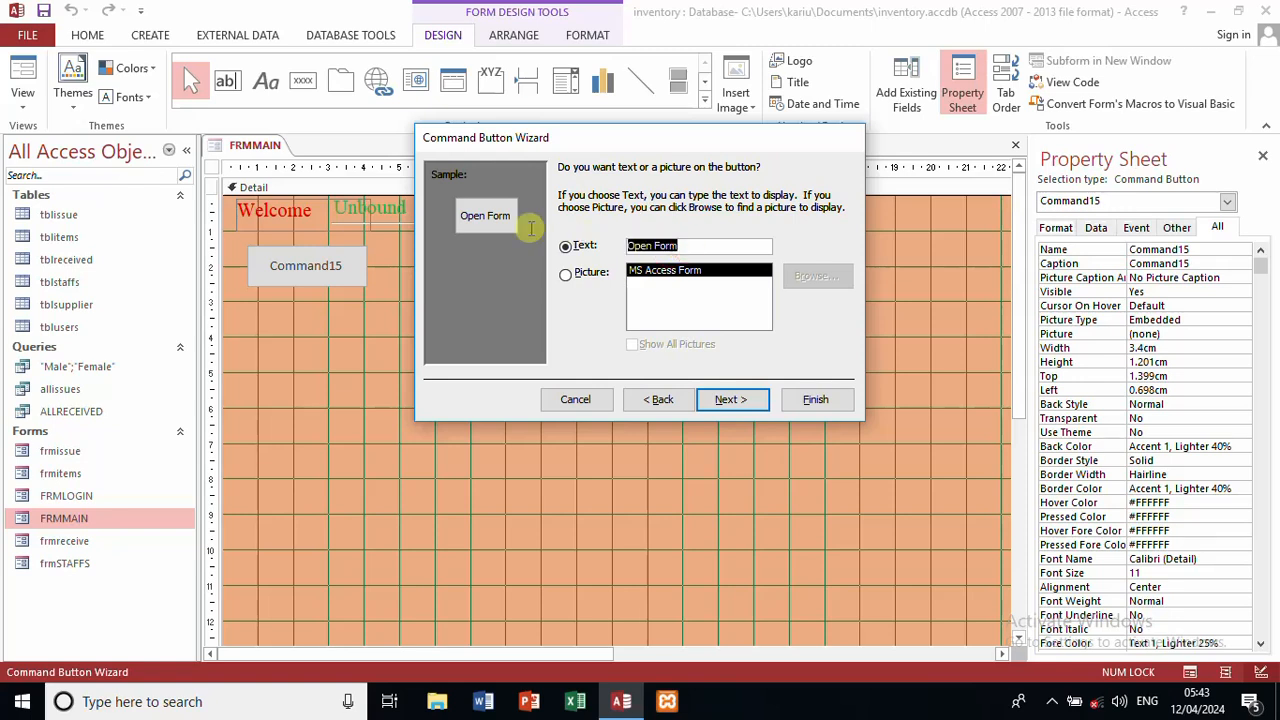
text(A)
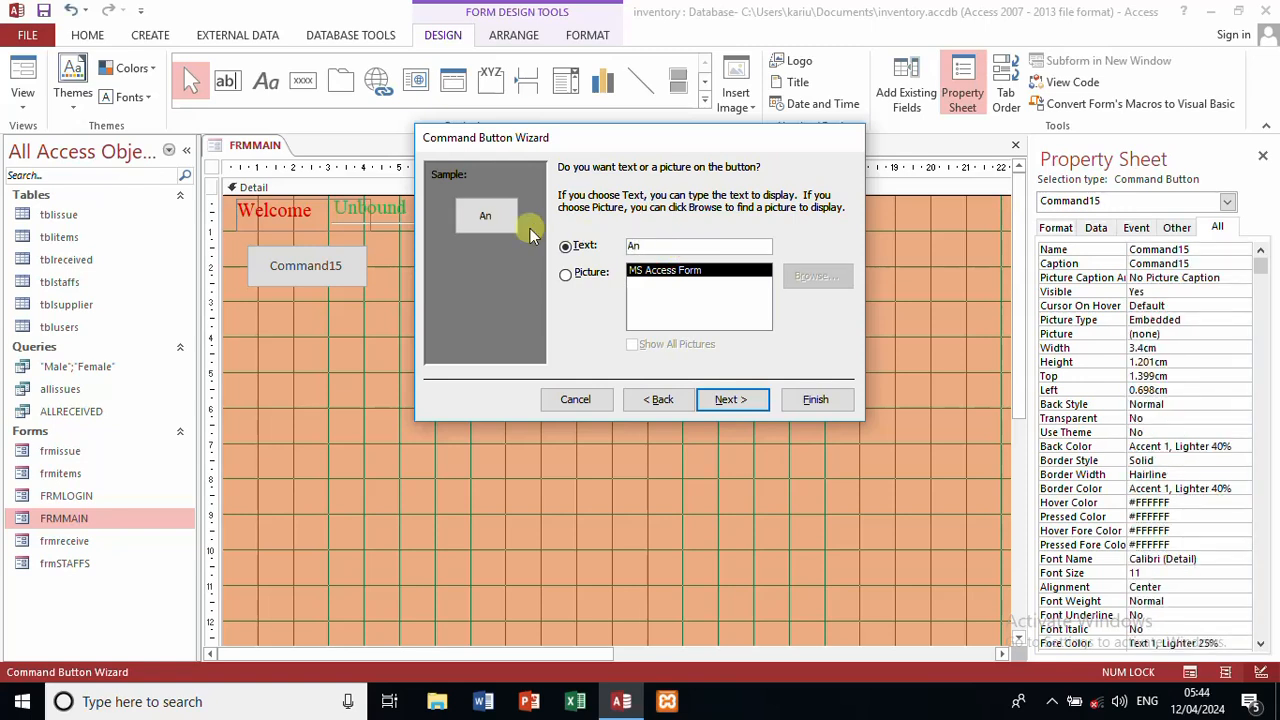
text(dd New Item)
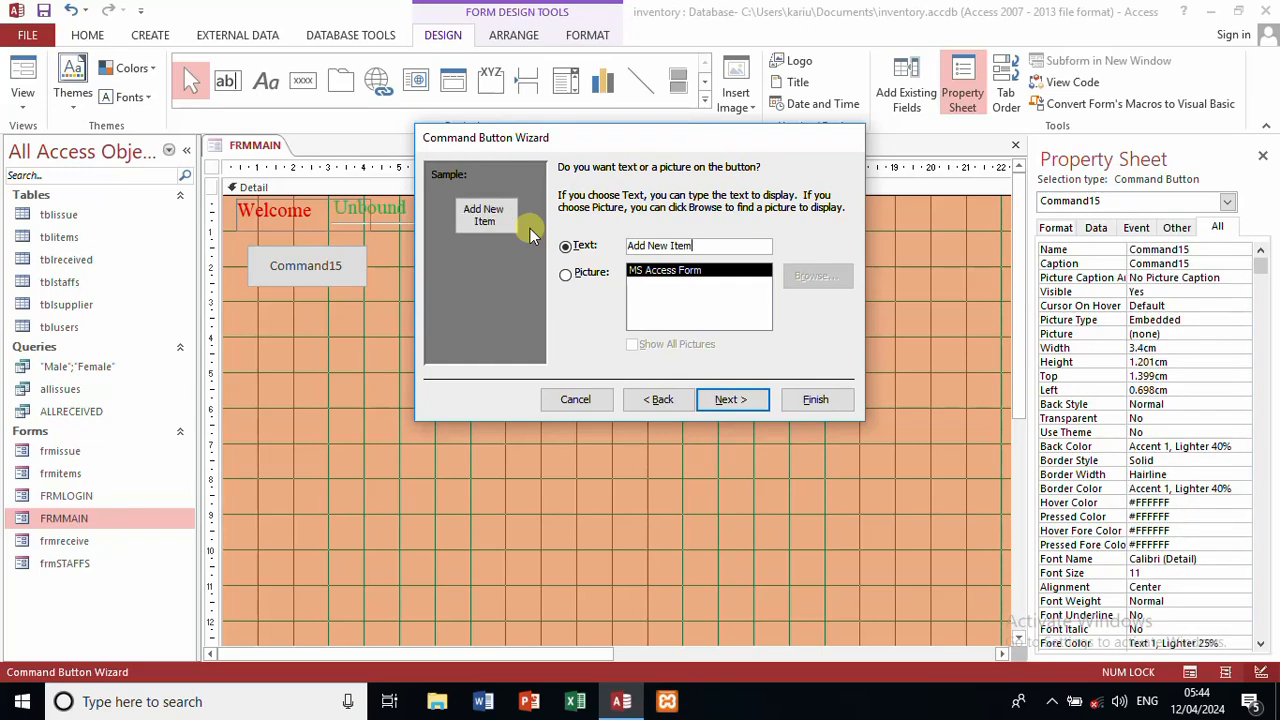
click(730, 399)
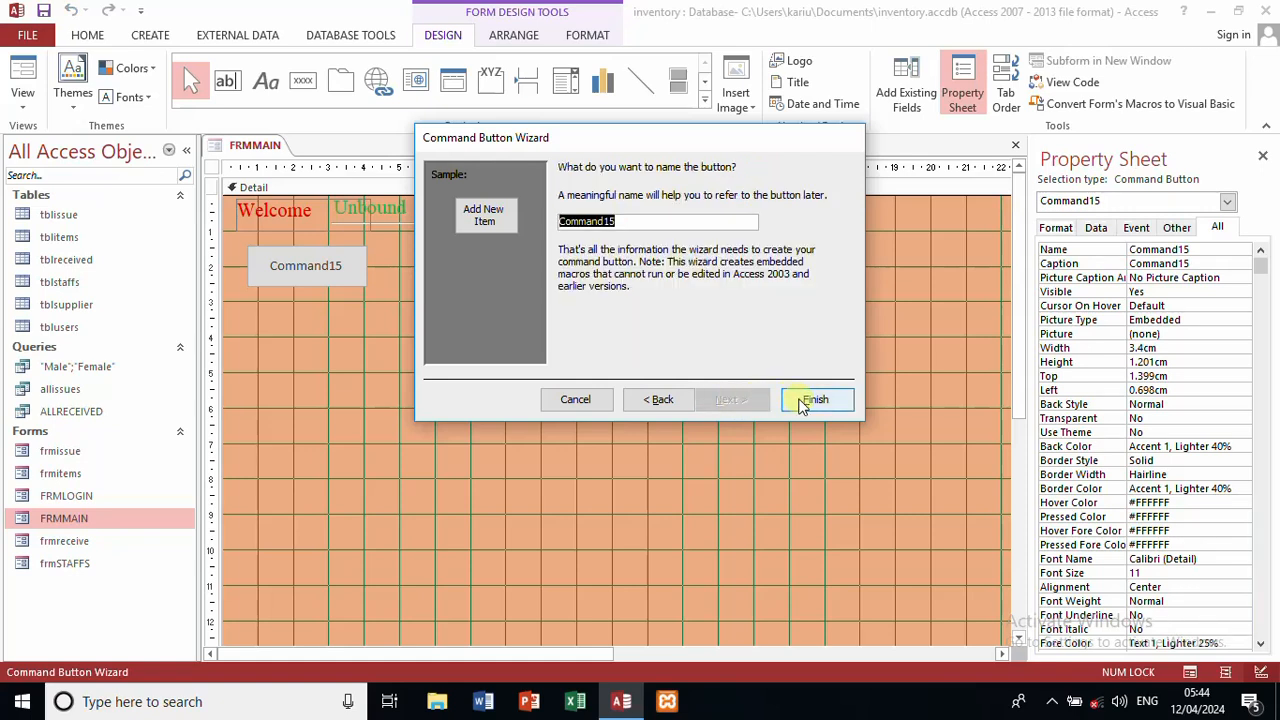
text(newitems)
click(800, 403)
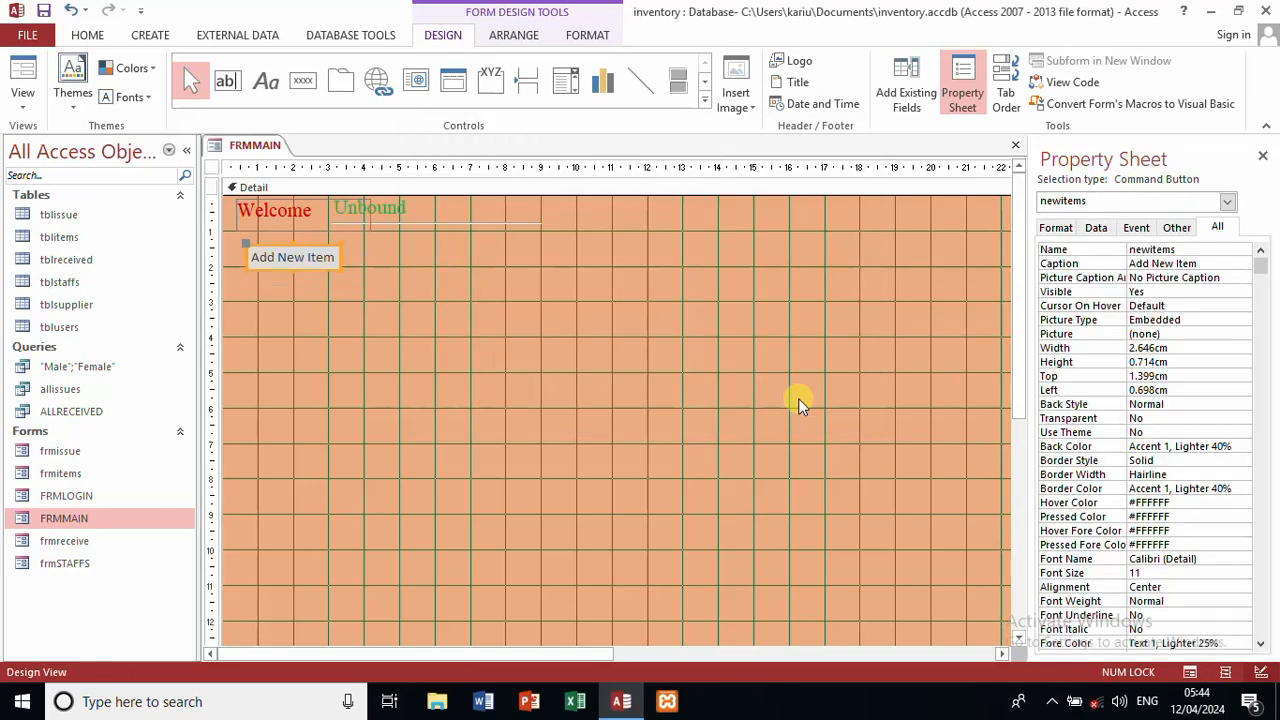
Step: Draw a second button below Add New Item that opens the frmSTAFFS form
click(352, 303)
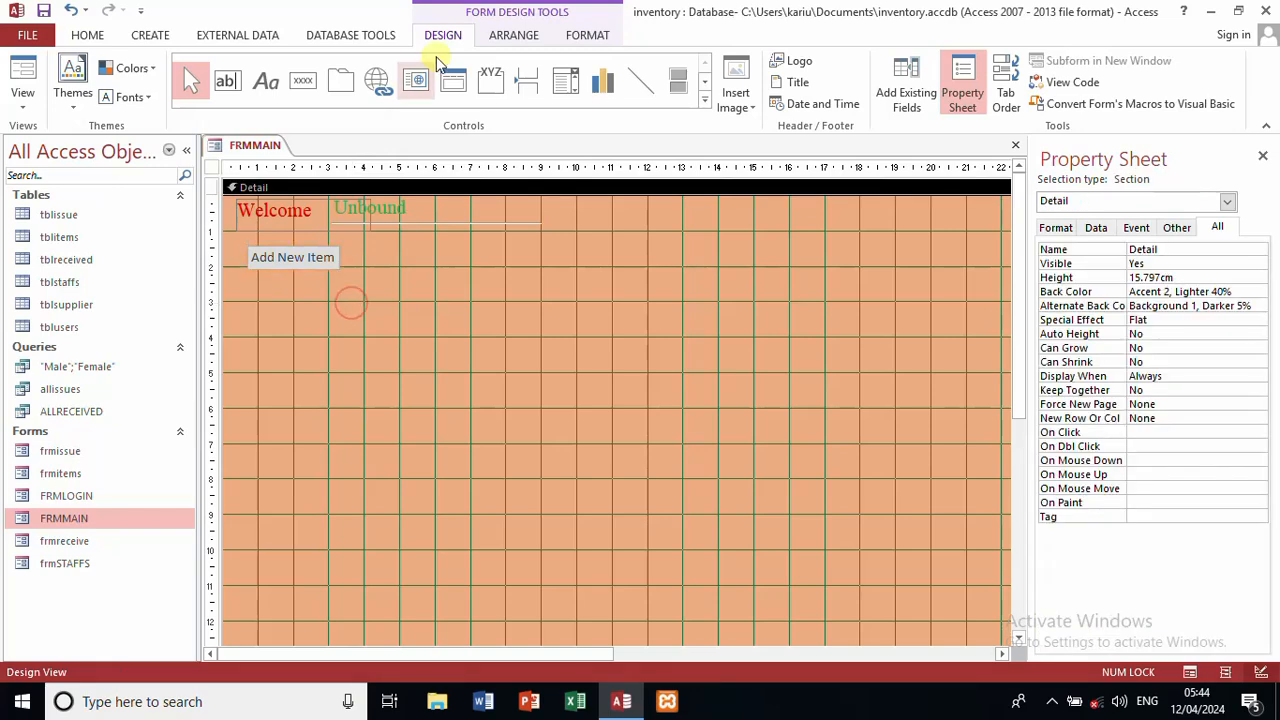
click(304, 80)
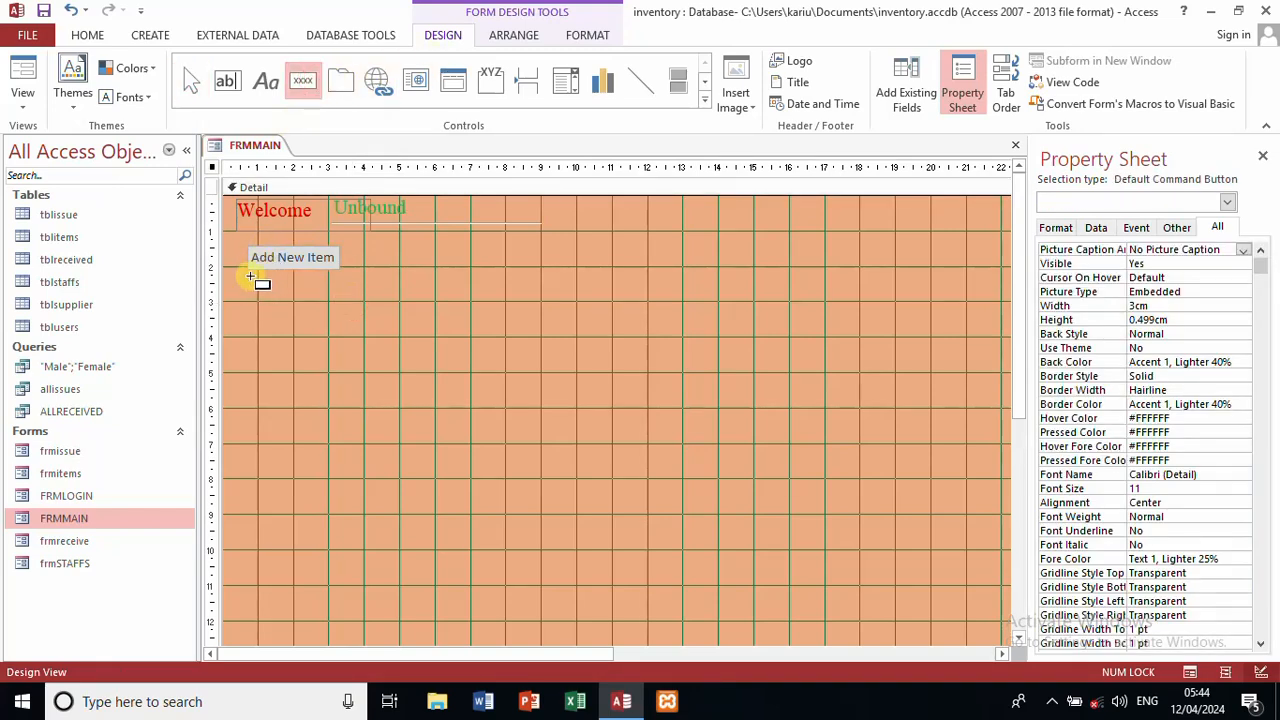
drag(250, 277, 338, 294)
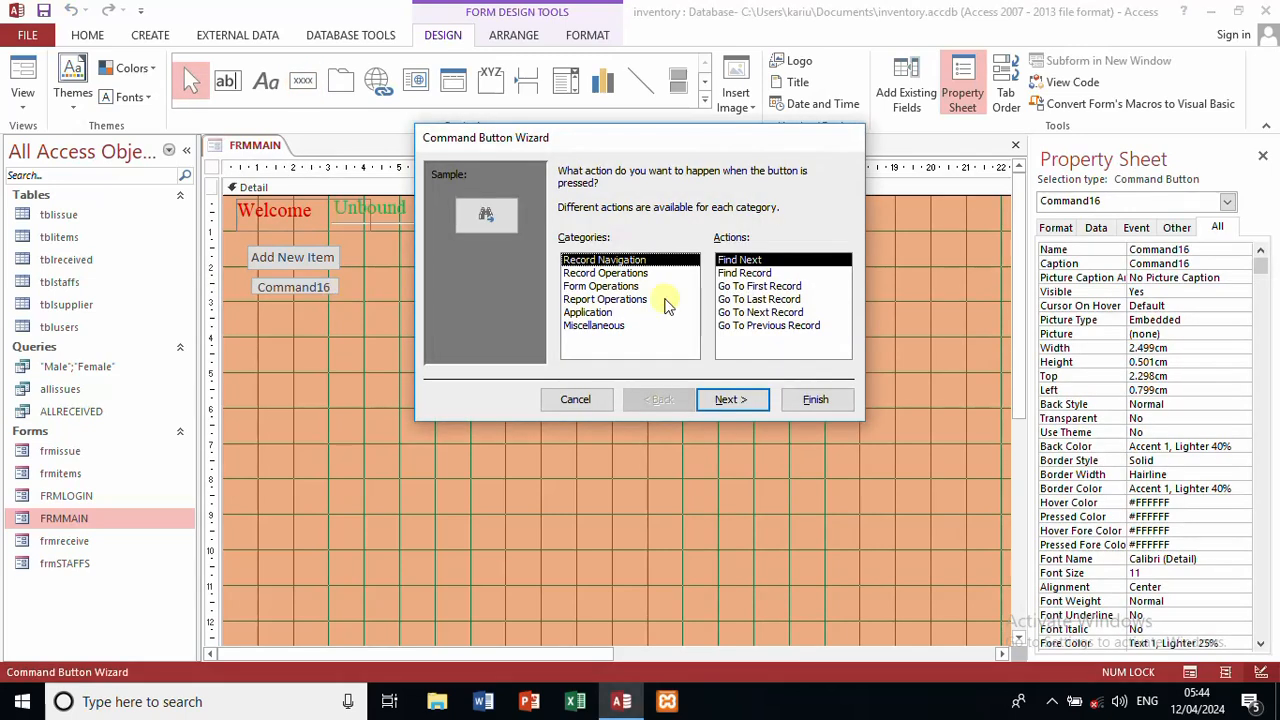
click(619, 286)
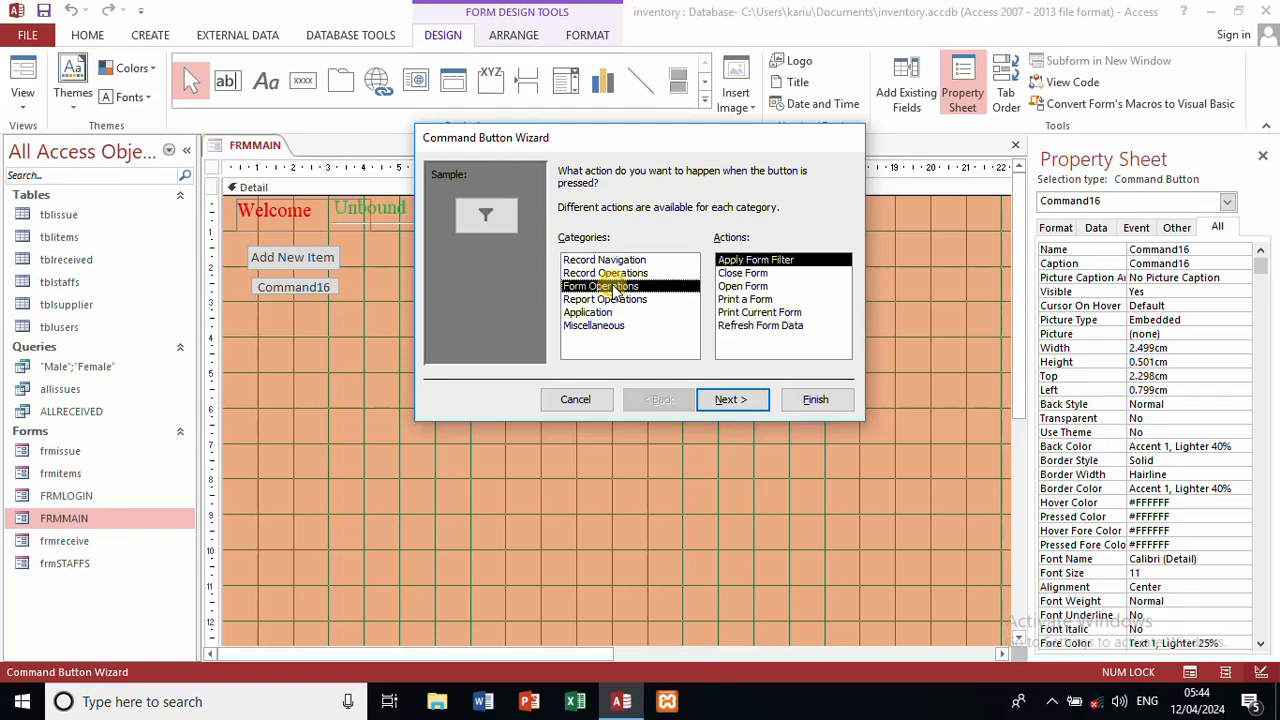
click(752, 286)
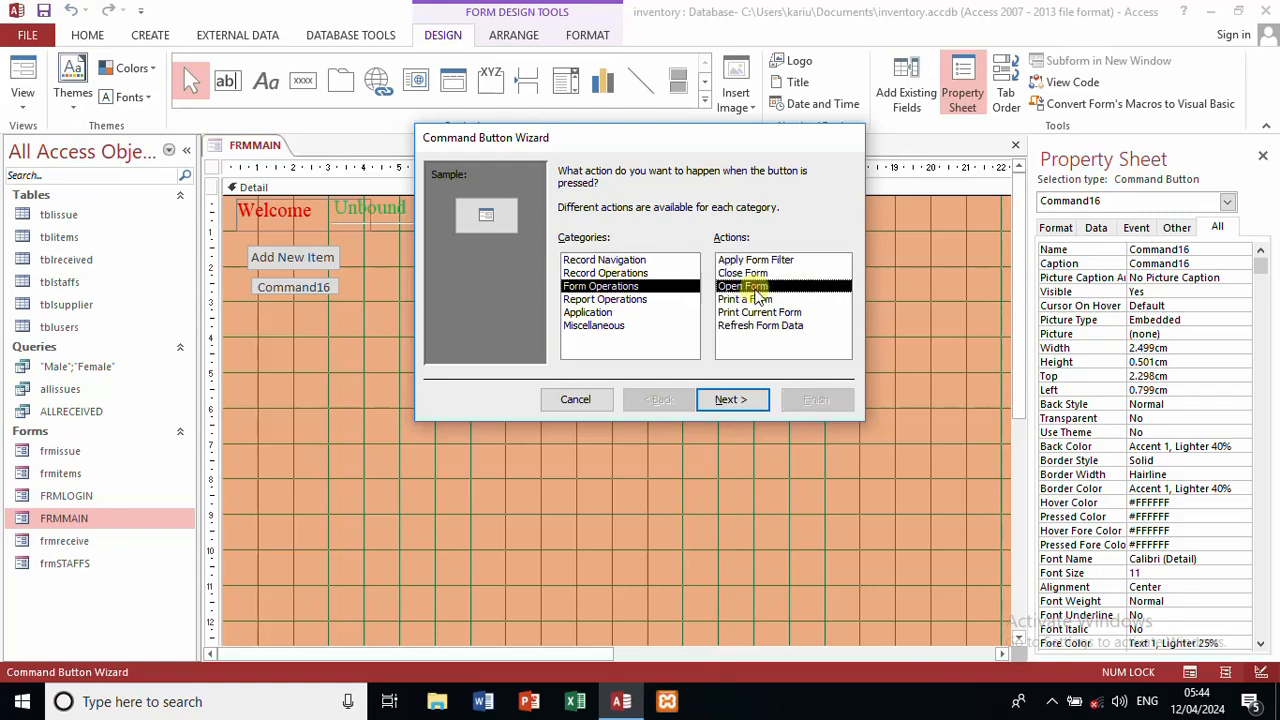
click(740, 399)
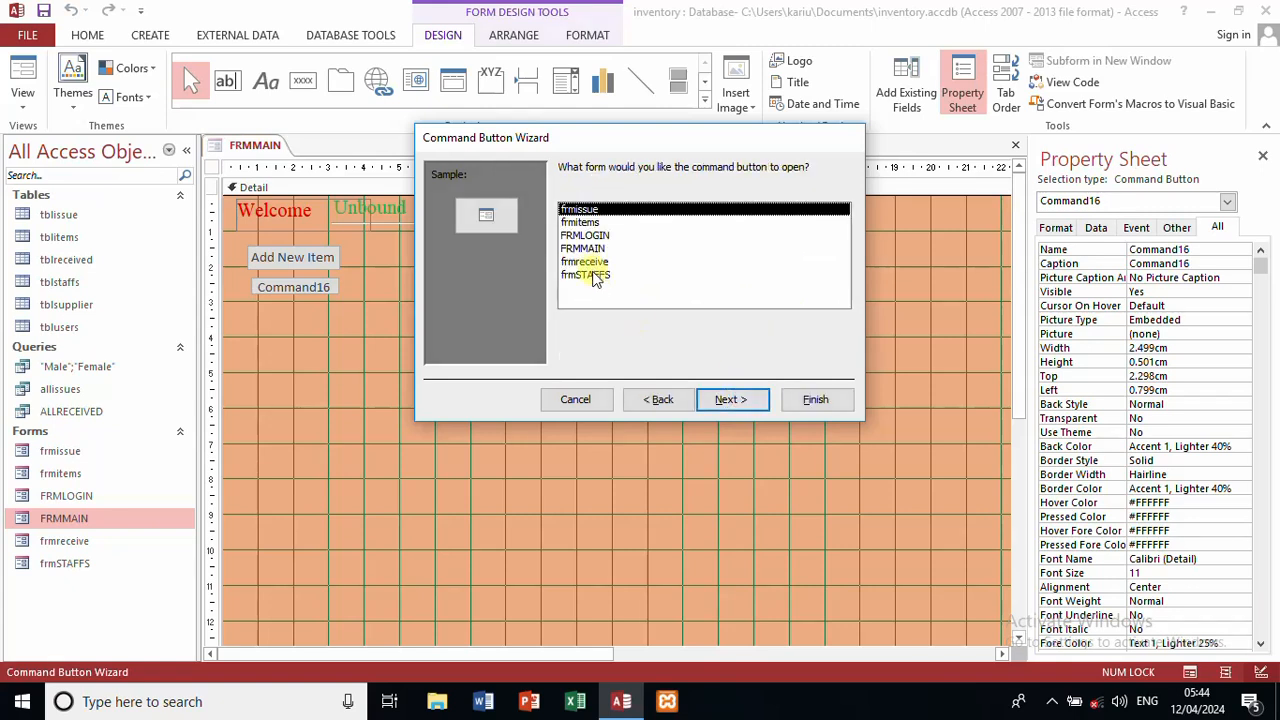
click(595, 276)
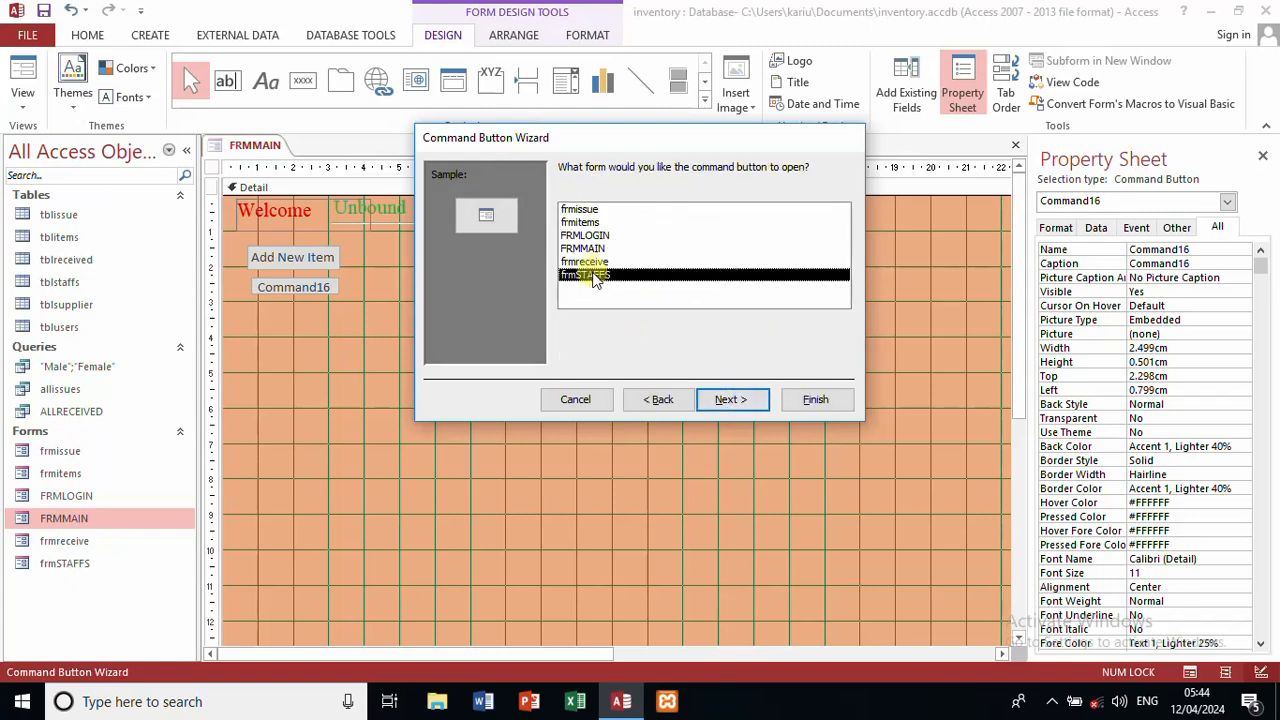
Step: Caption the button 'Add New Staff' and name it newstaff
click(737, 408)
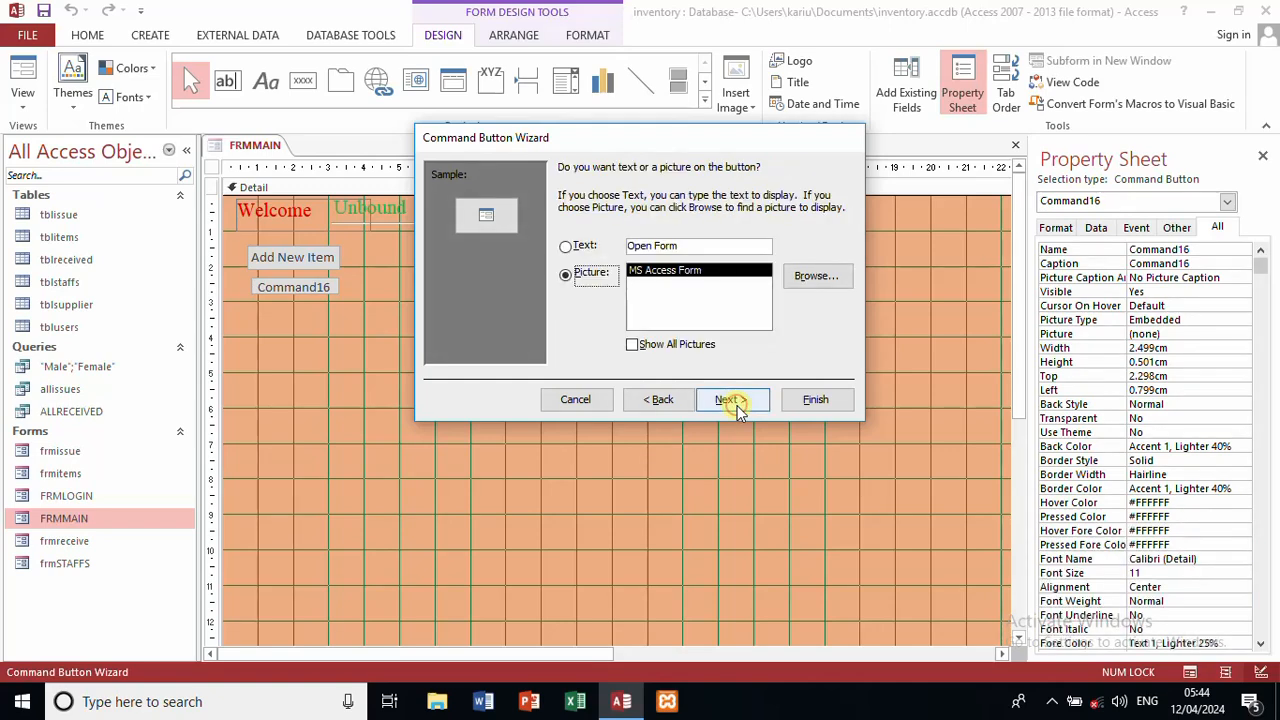
click(568, 246)
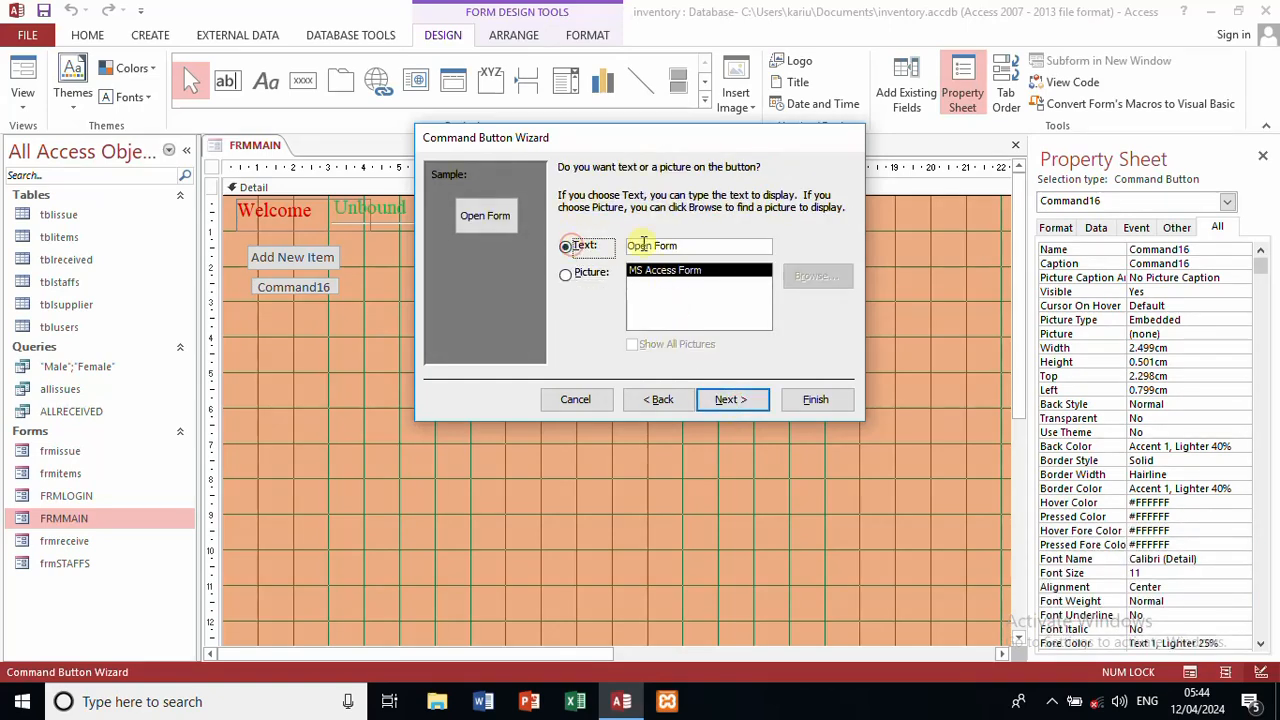
click(688, 246)
key(BackSpace)
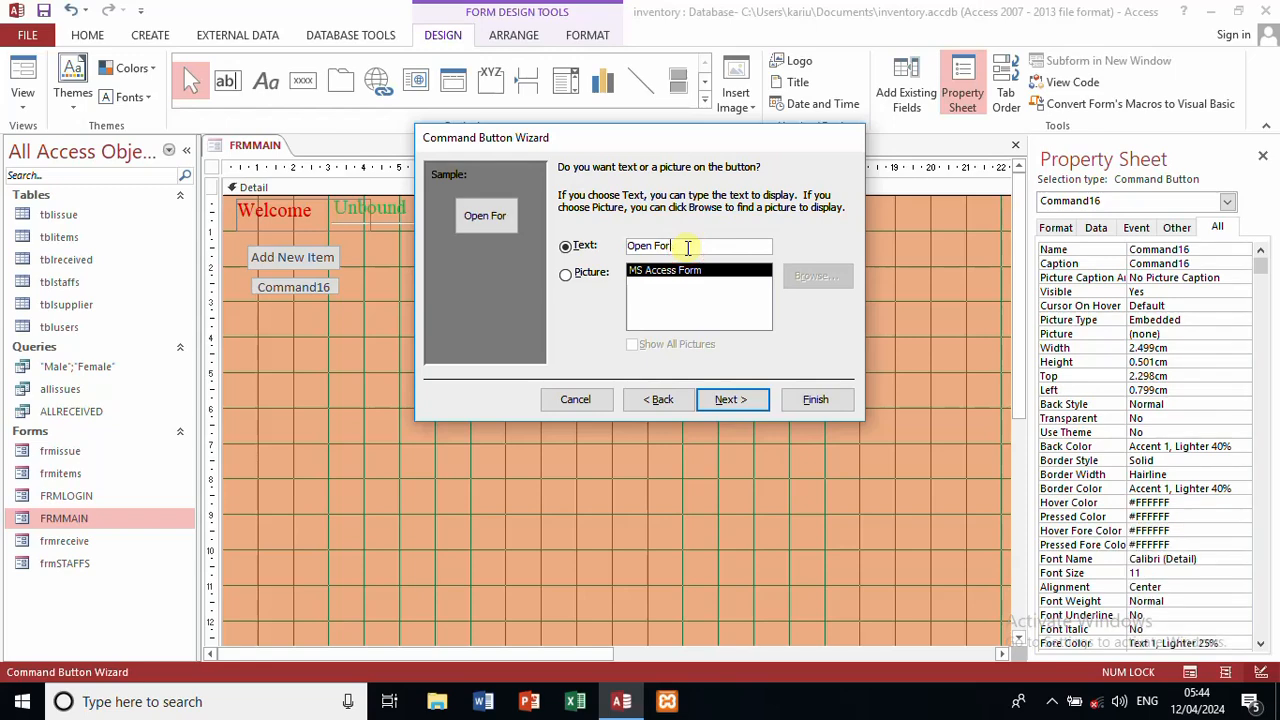
key(BackSpace)
key(BackSpace)
key(BackSpace)
key(BackSpace)
key(BackSpace)
key(BackSpace)
key(BackSpace)
key(BackSpace)
text(Add New sa)
key(BackSpace)
key(BackSpace)
text(Staff)
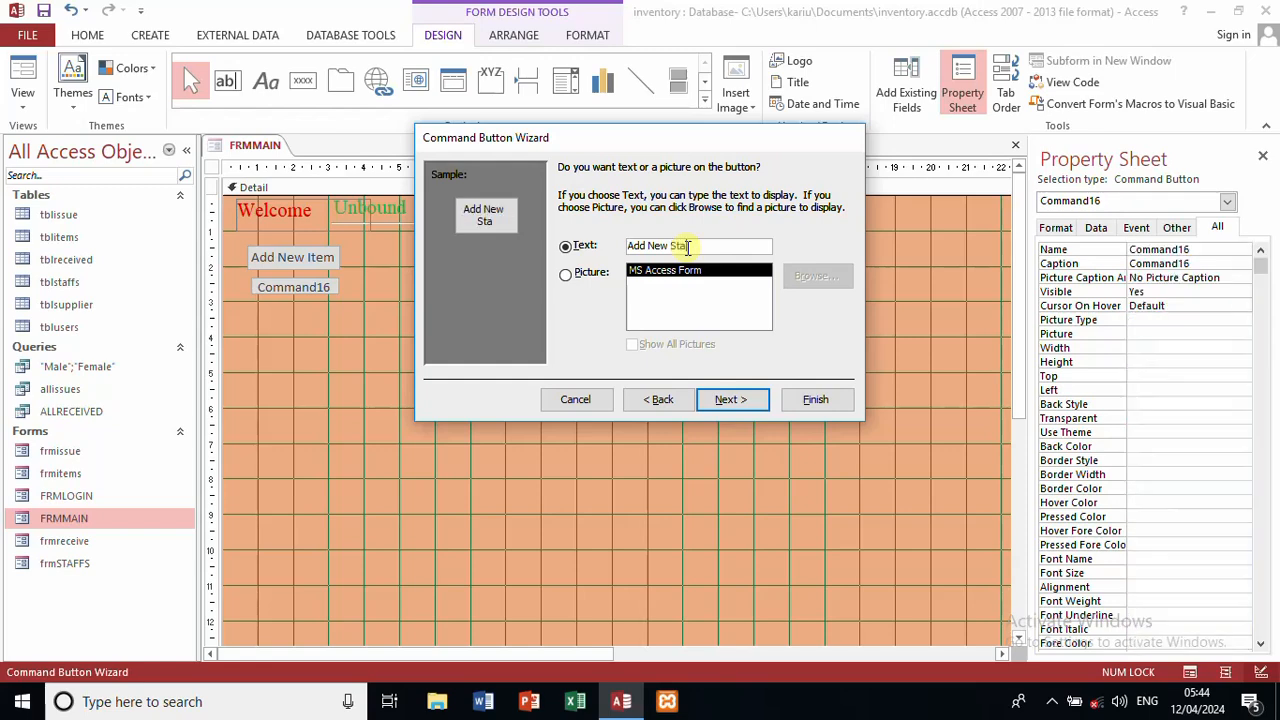
click(741, 401)
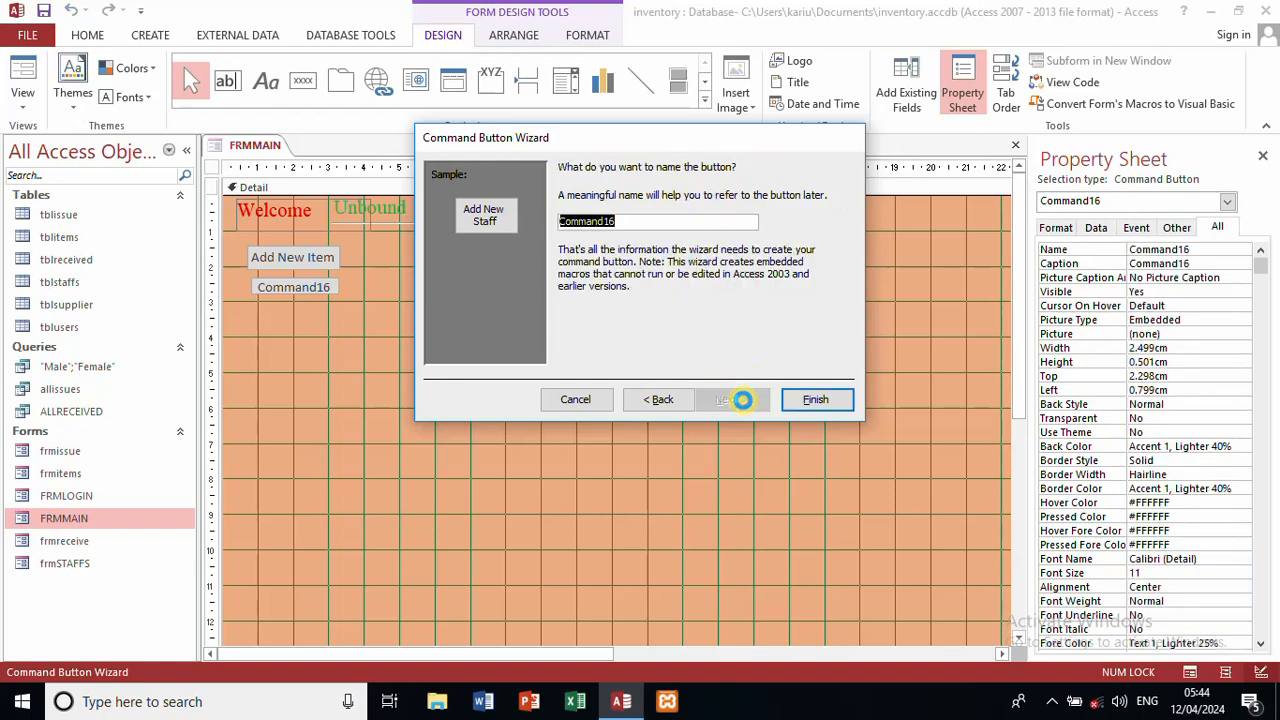
text(newstaff)
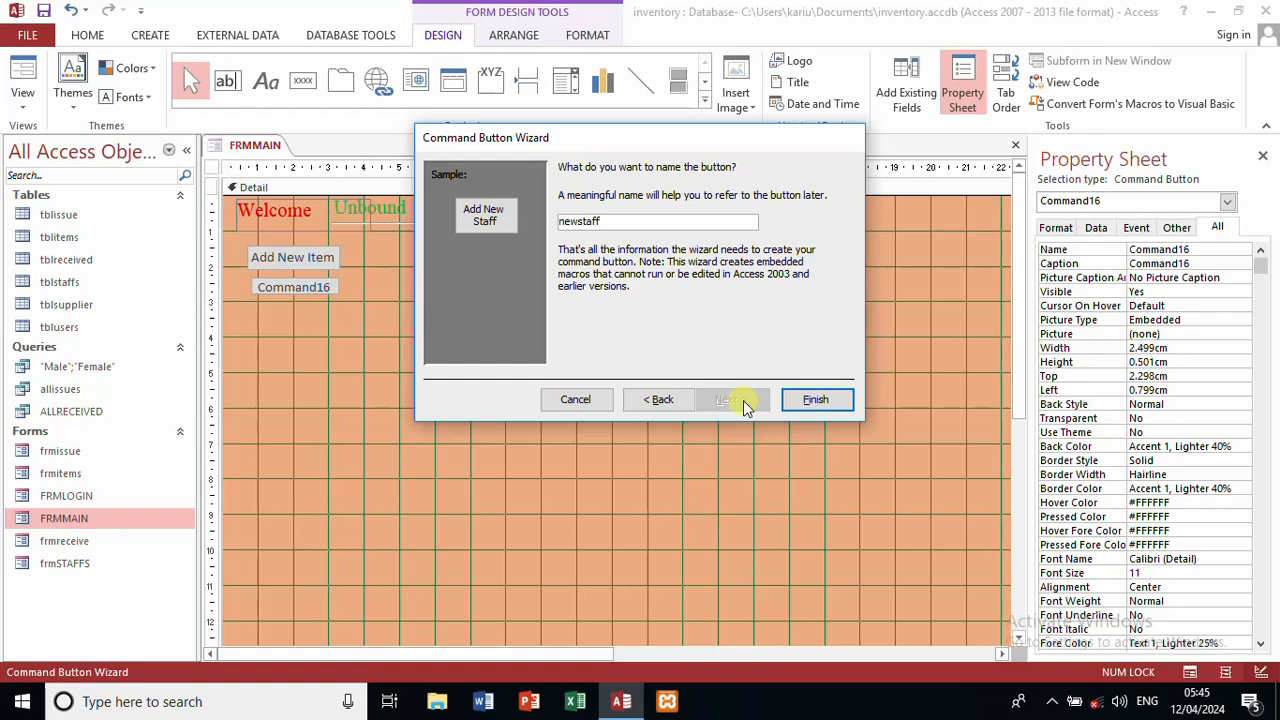
key(Return)
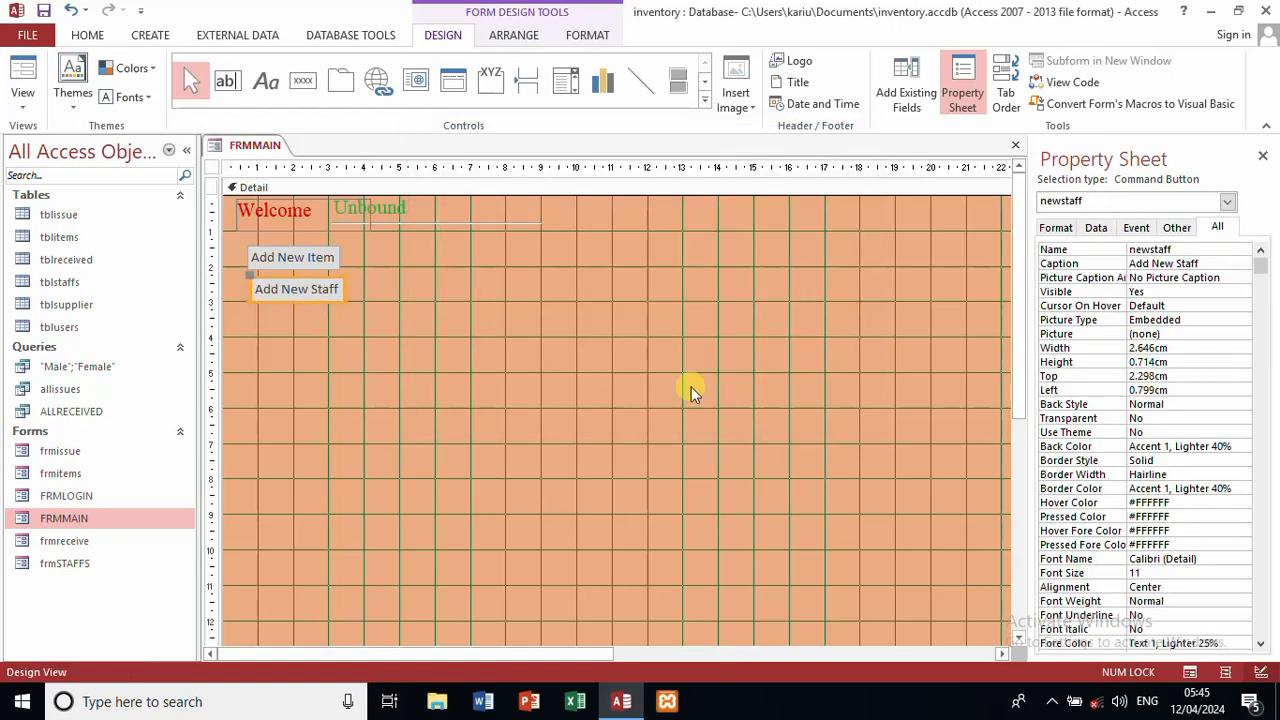
Step: Line up the Add New Staff and Add New Item buttons on the form
click(350, 322)
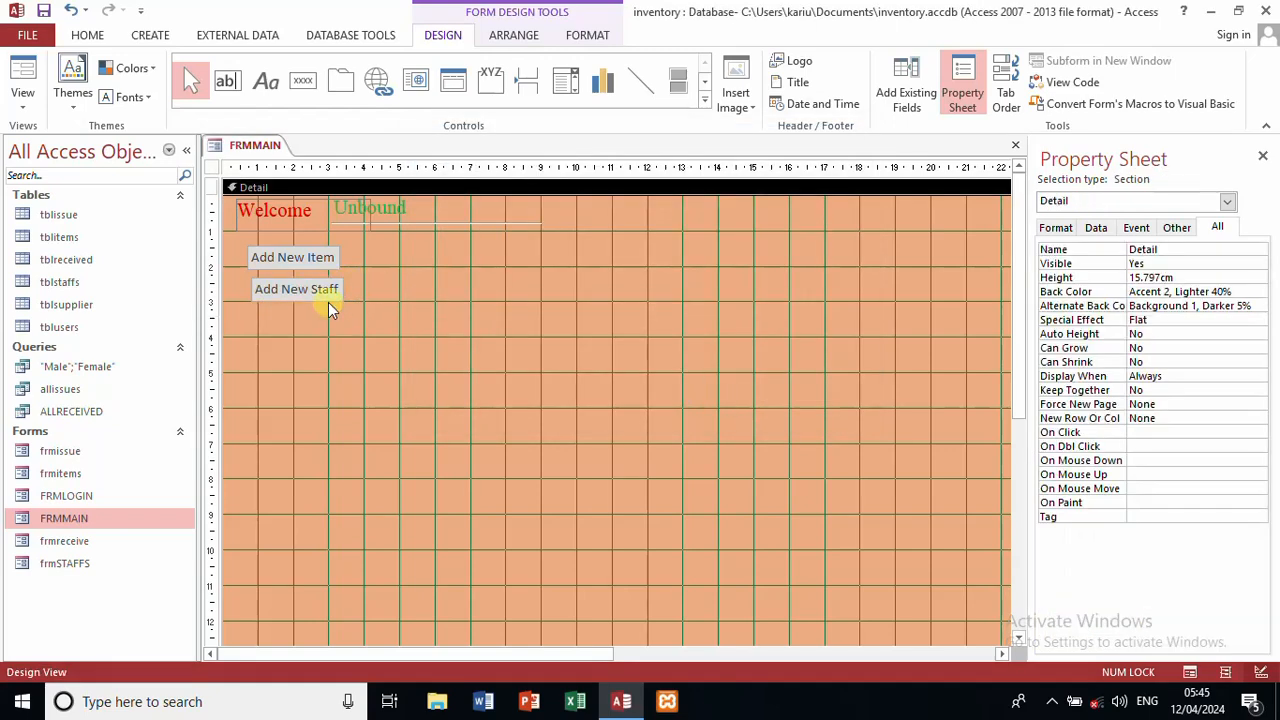
click(315, 298)
drag(315, 296, 314, 296)
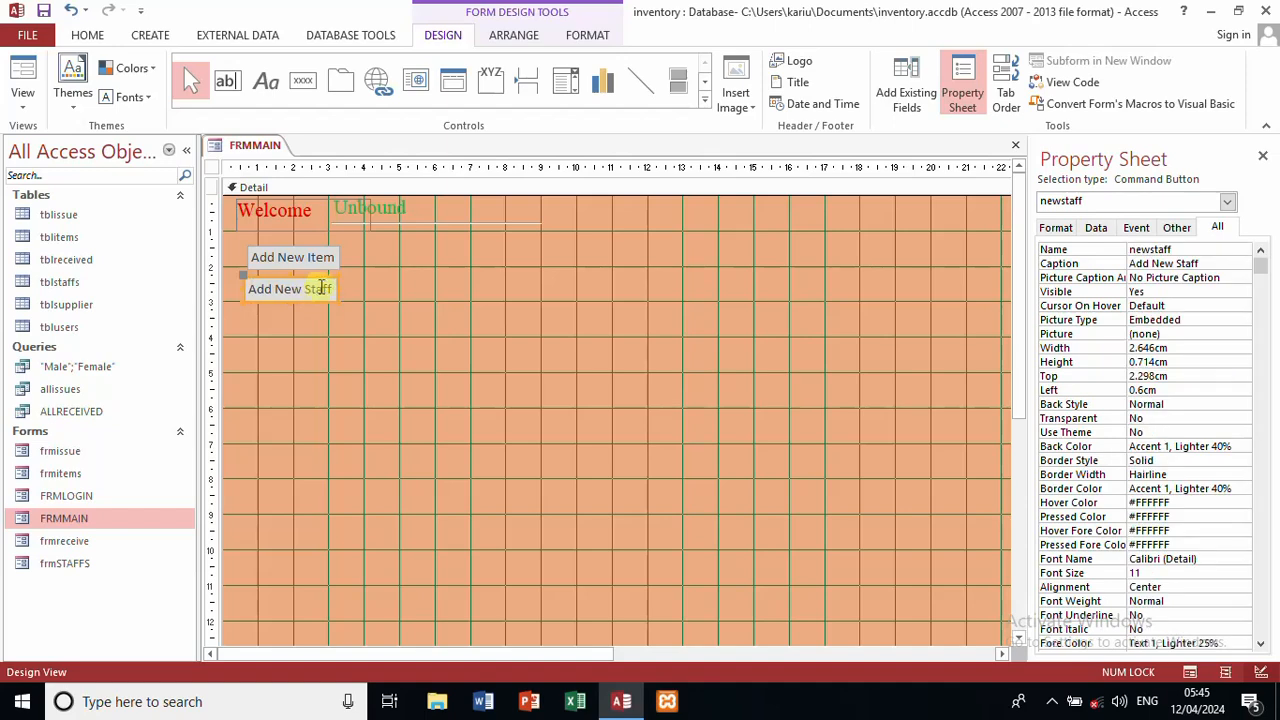
click(332, 264)
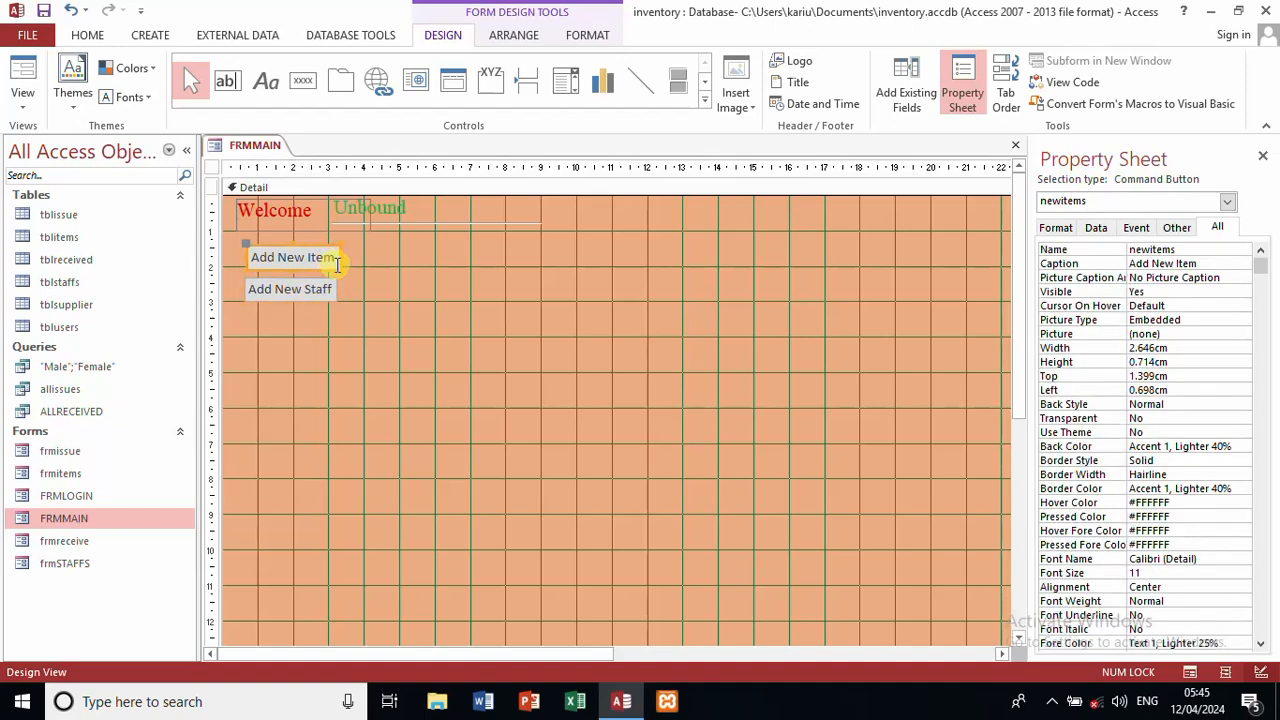
drag(340, 268, 341, 270)
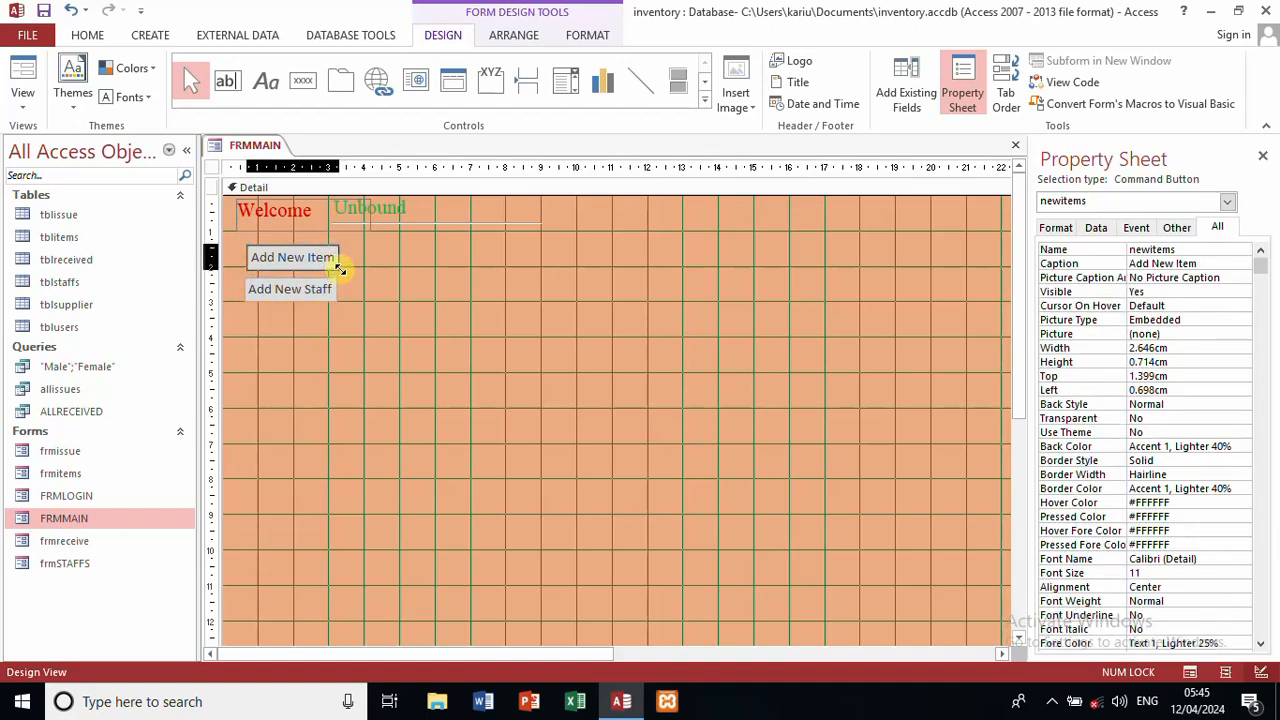
click(416, 291)
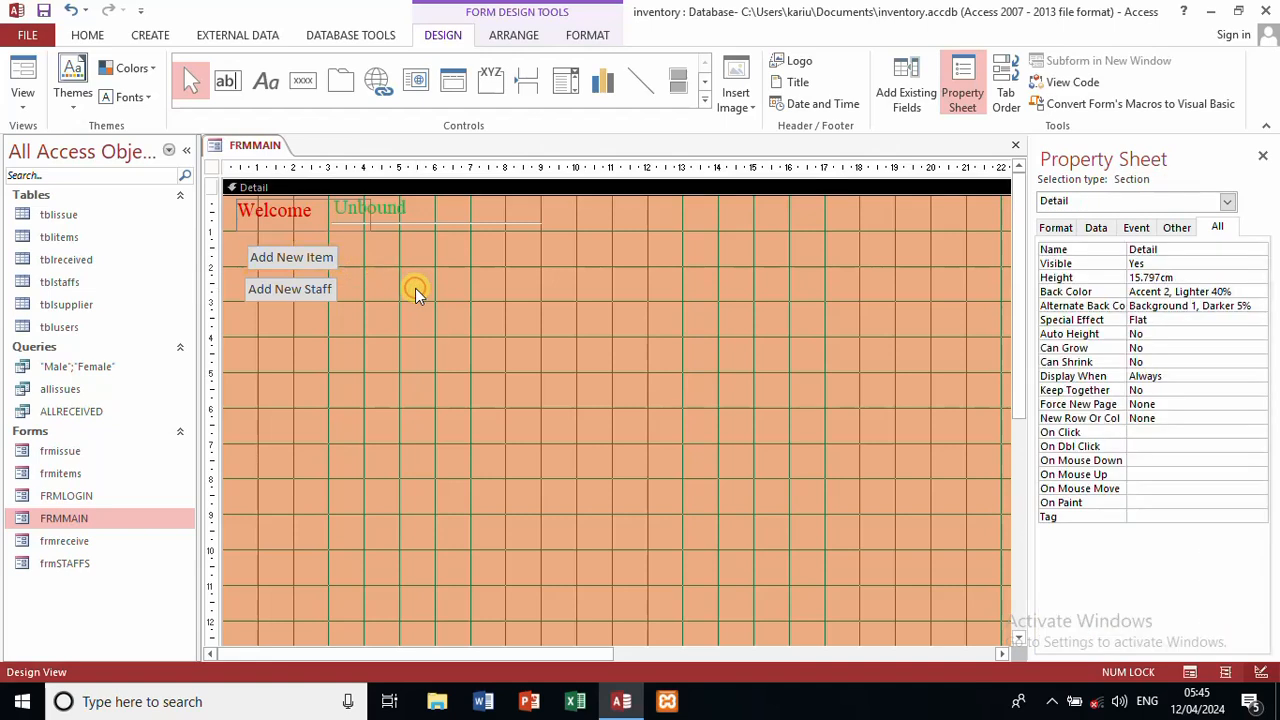
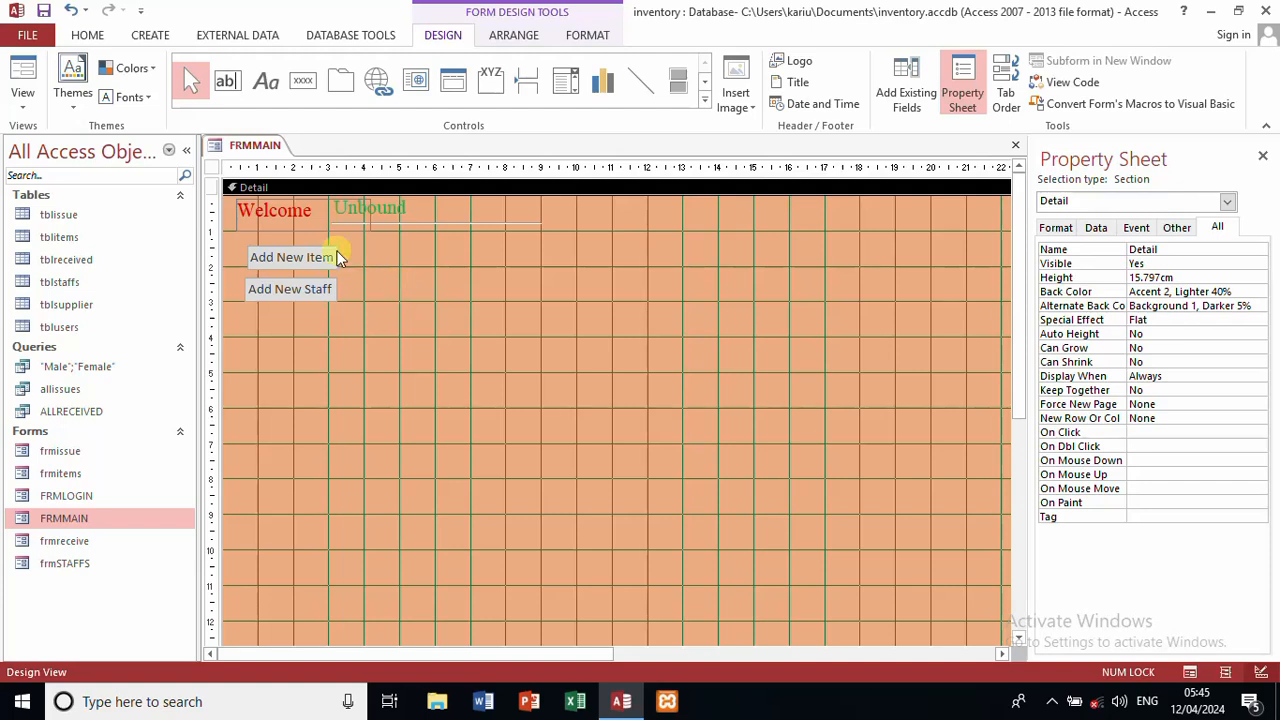
Step: Draw a button below Add New Staff that opens the frmreceive form
click(314, 82)
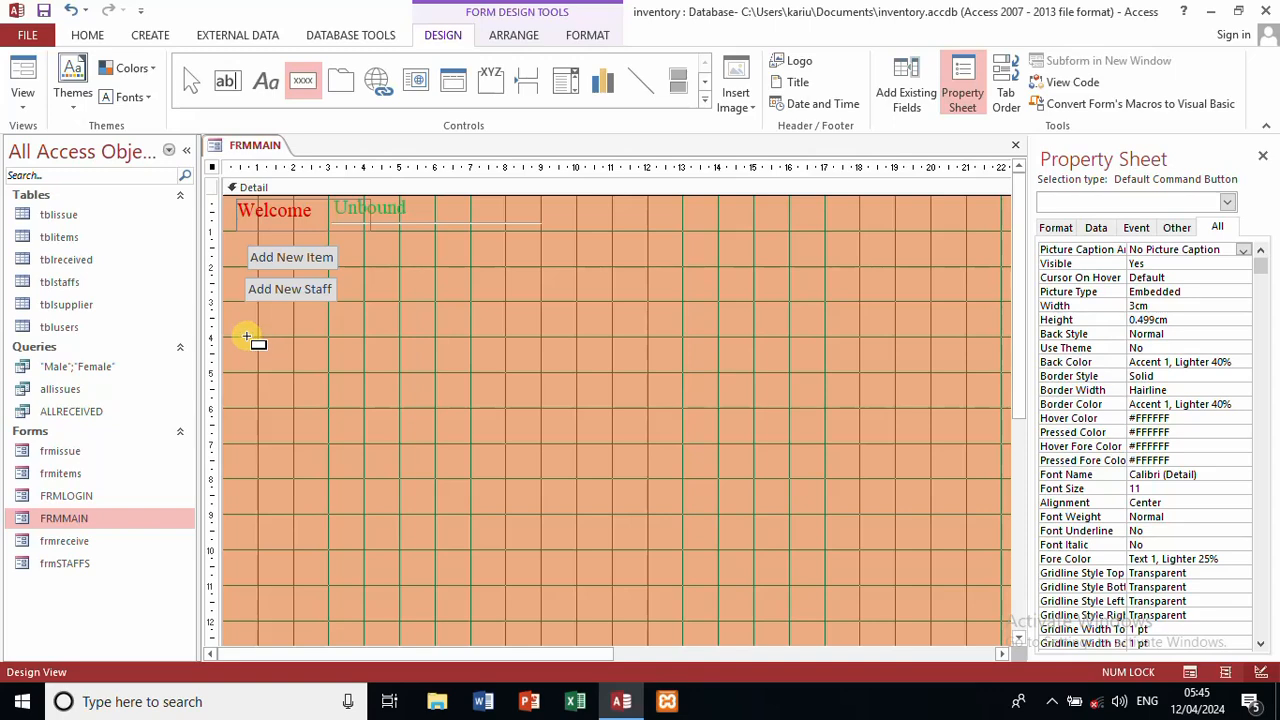
drag(247, 338, 345, 361)
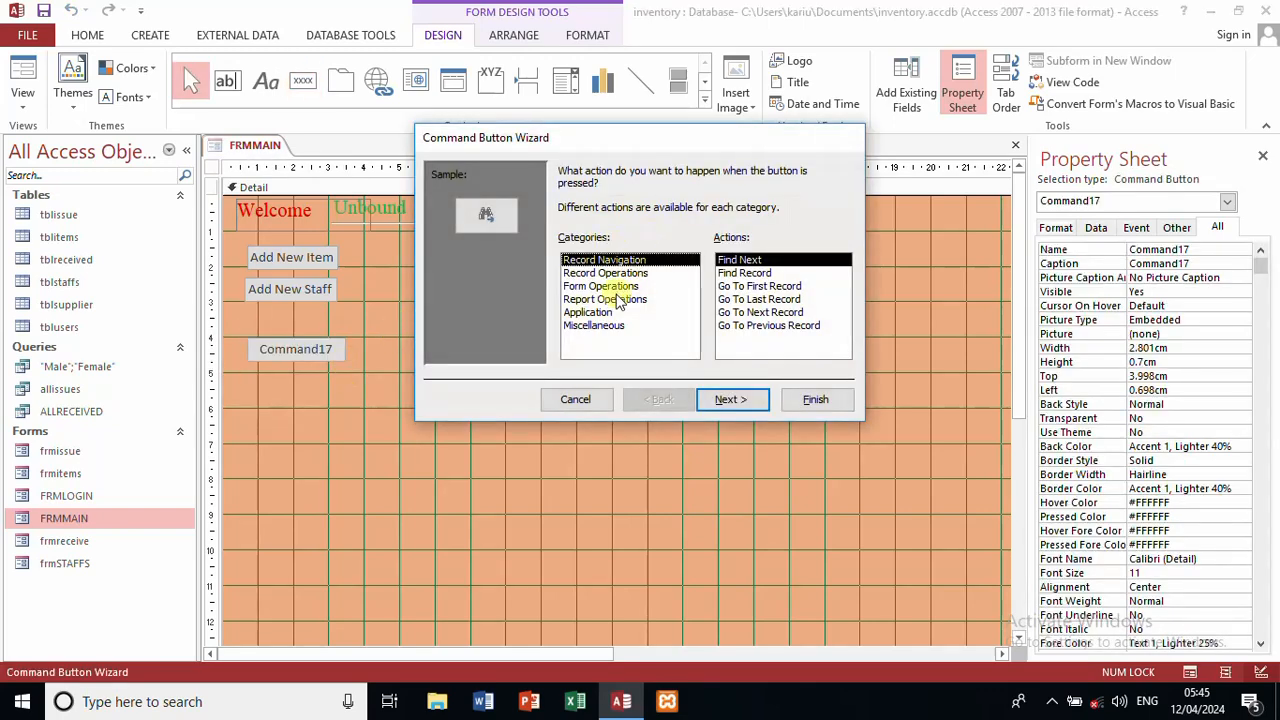
click(612, 286)
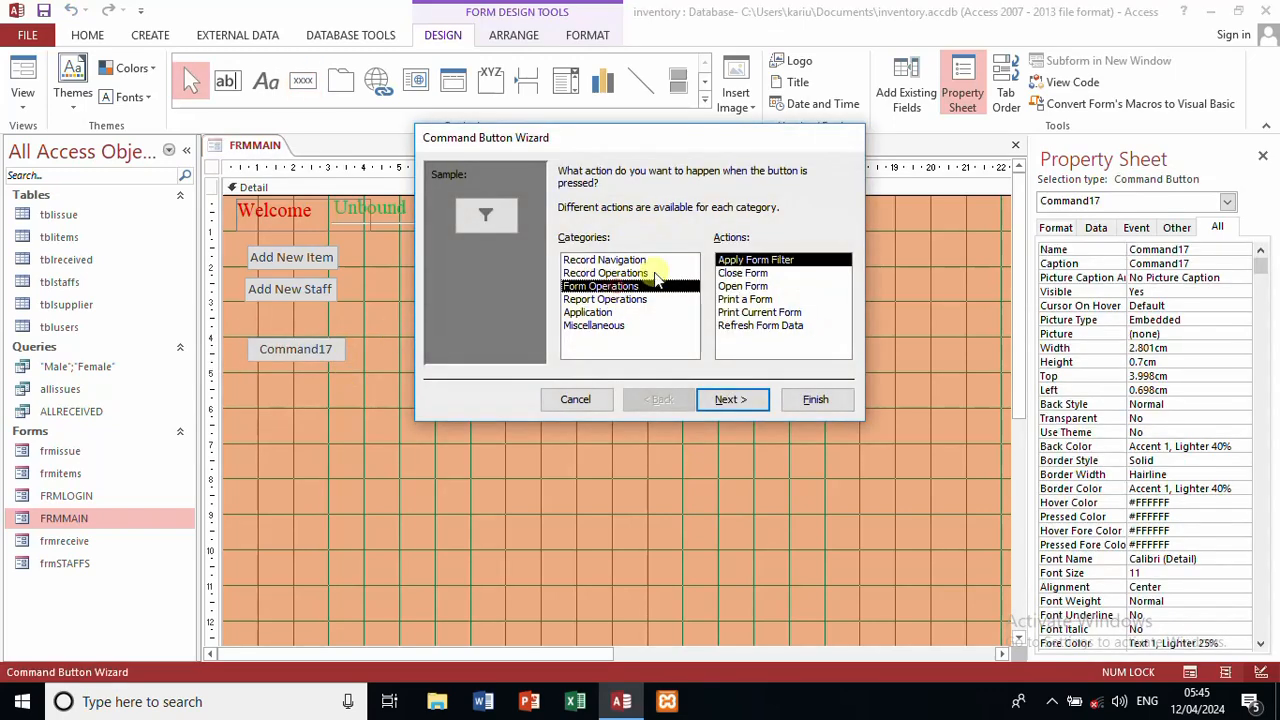
click(763, 287)
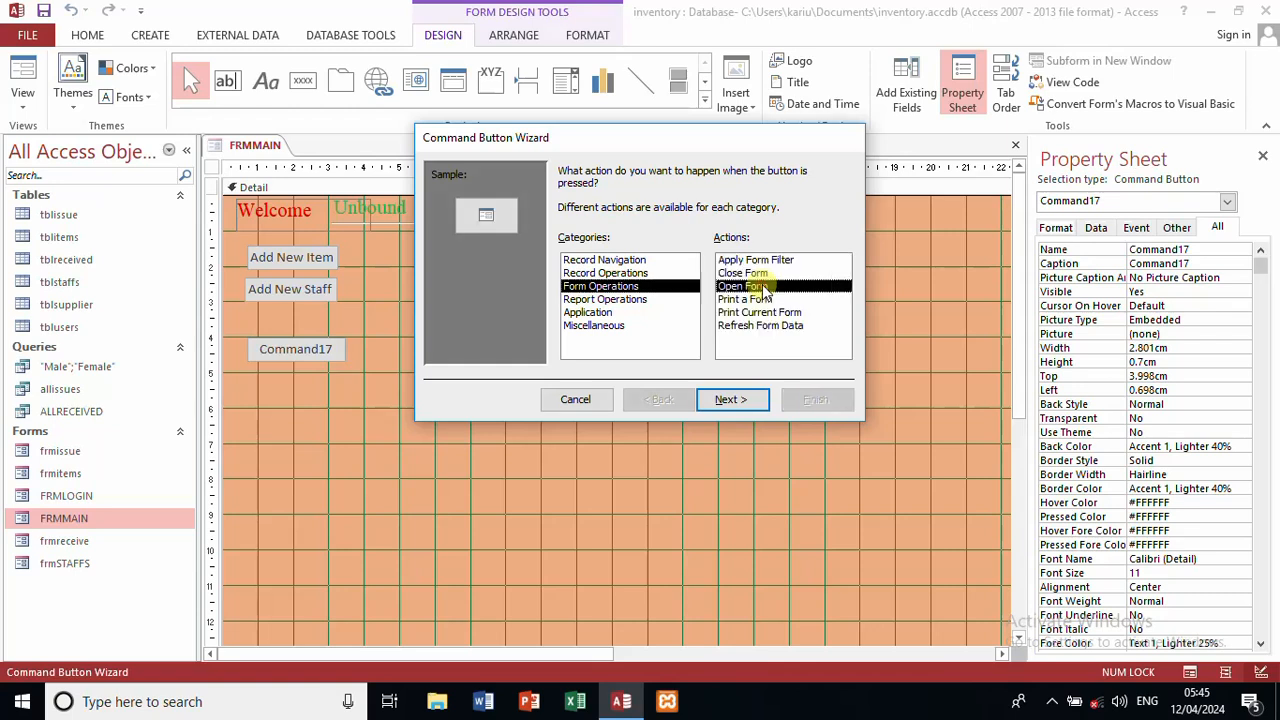
click(731, 400)
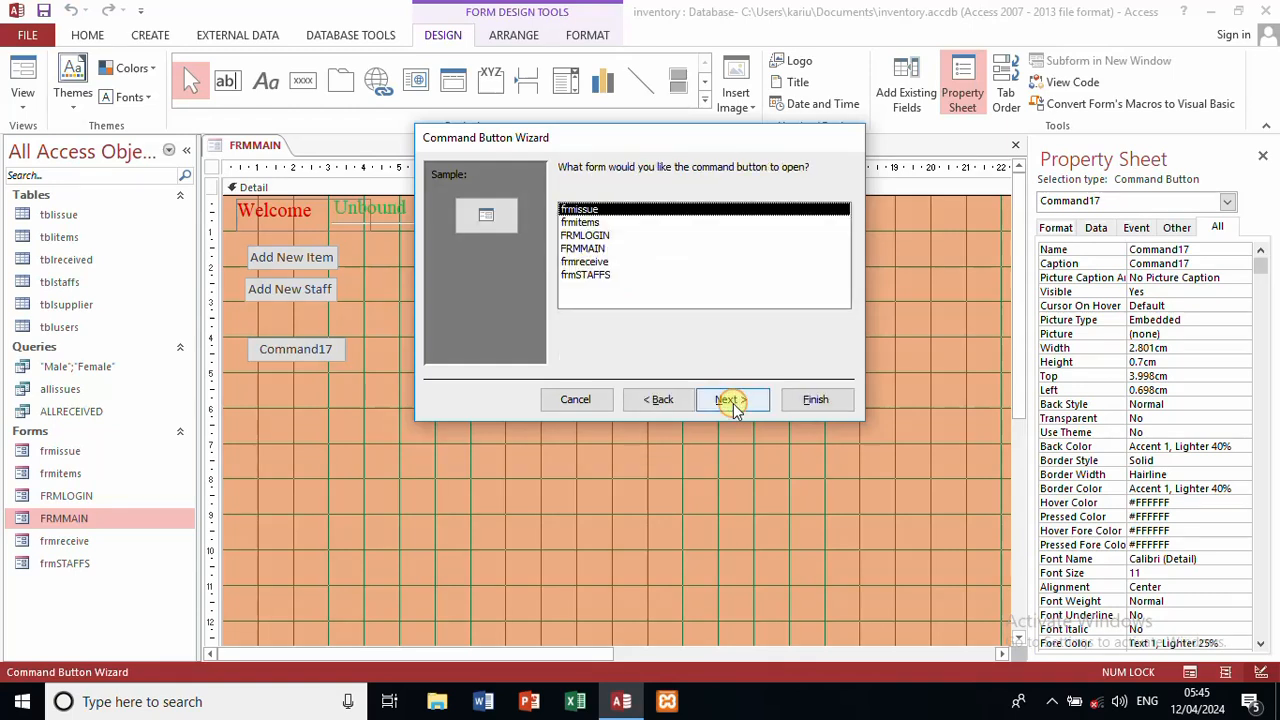
click(590, 261)
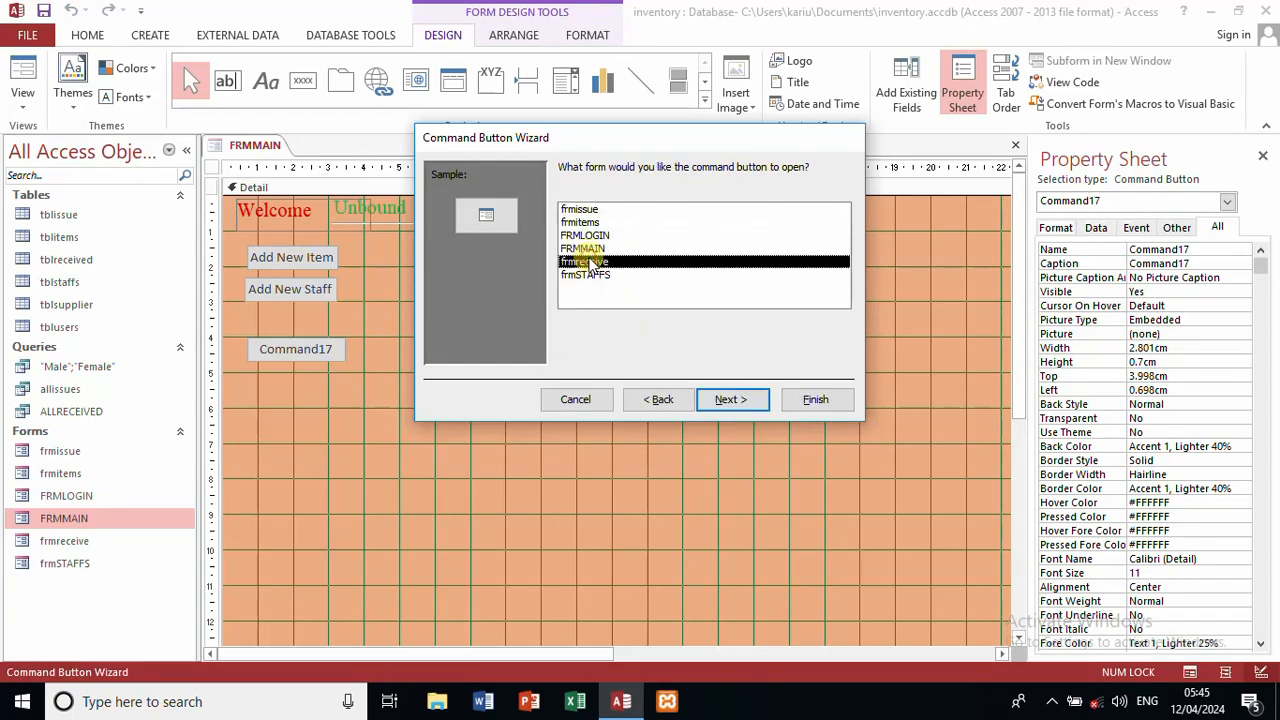
click(731, 400)
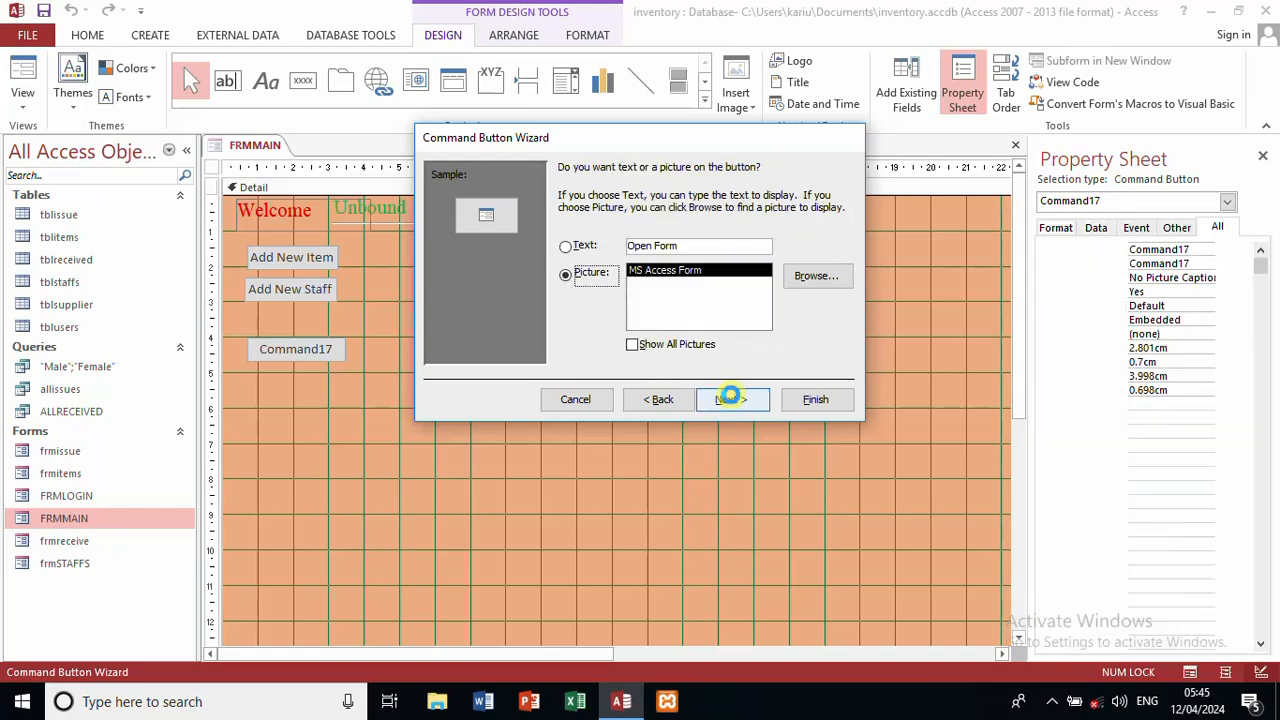
Step: Caption the button 'Instock', name it instock, and widen it to 2.302cm
click(584, 247)
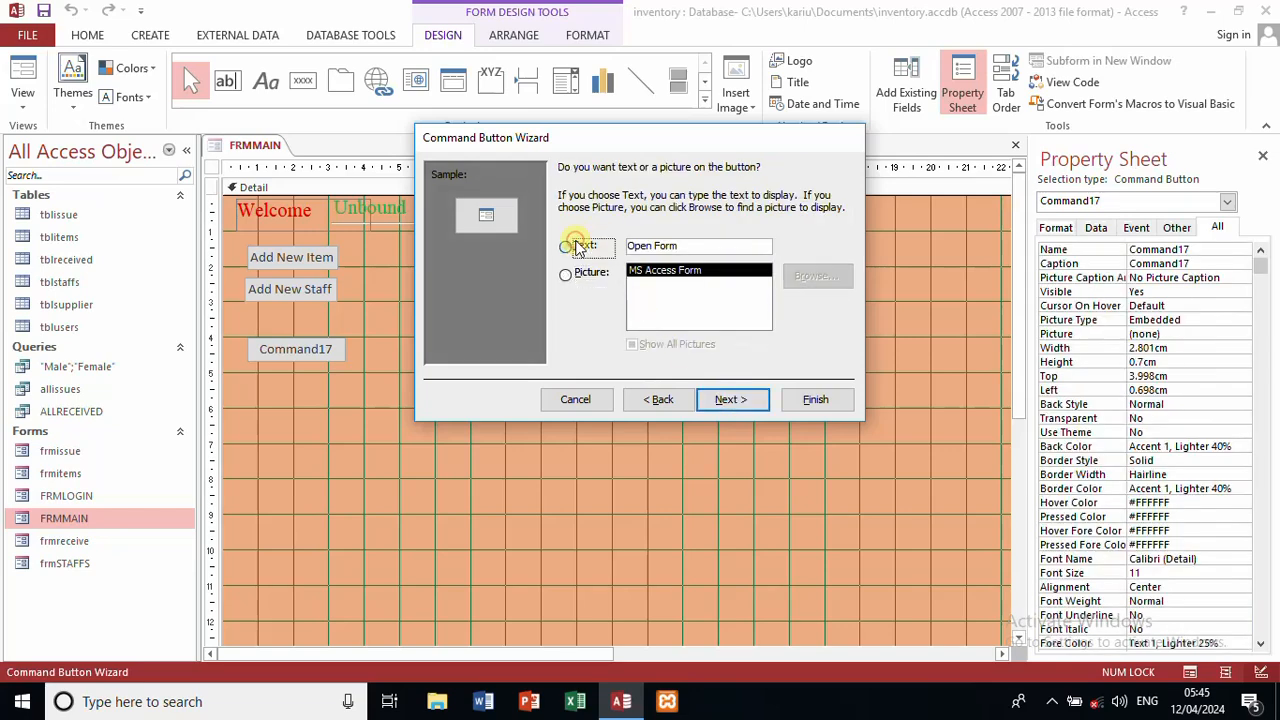
click(677, 248)
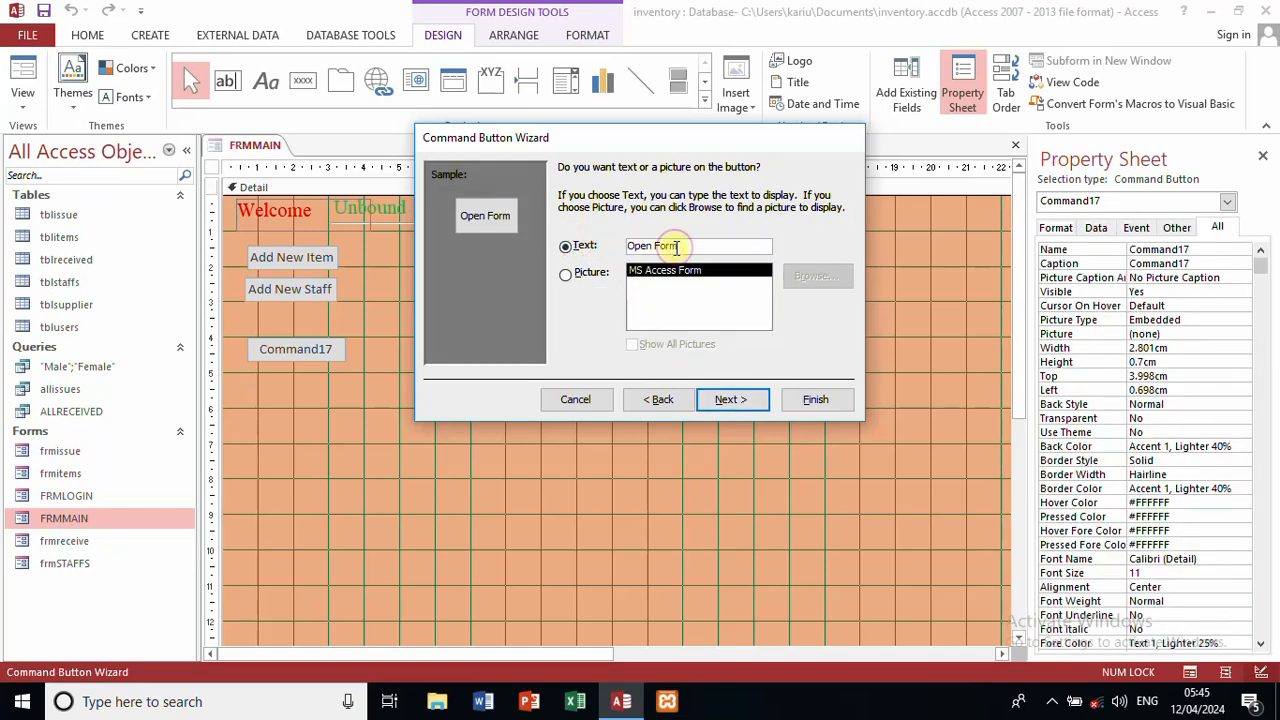
drag(676, 247, 508, 238)
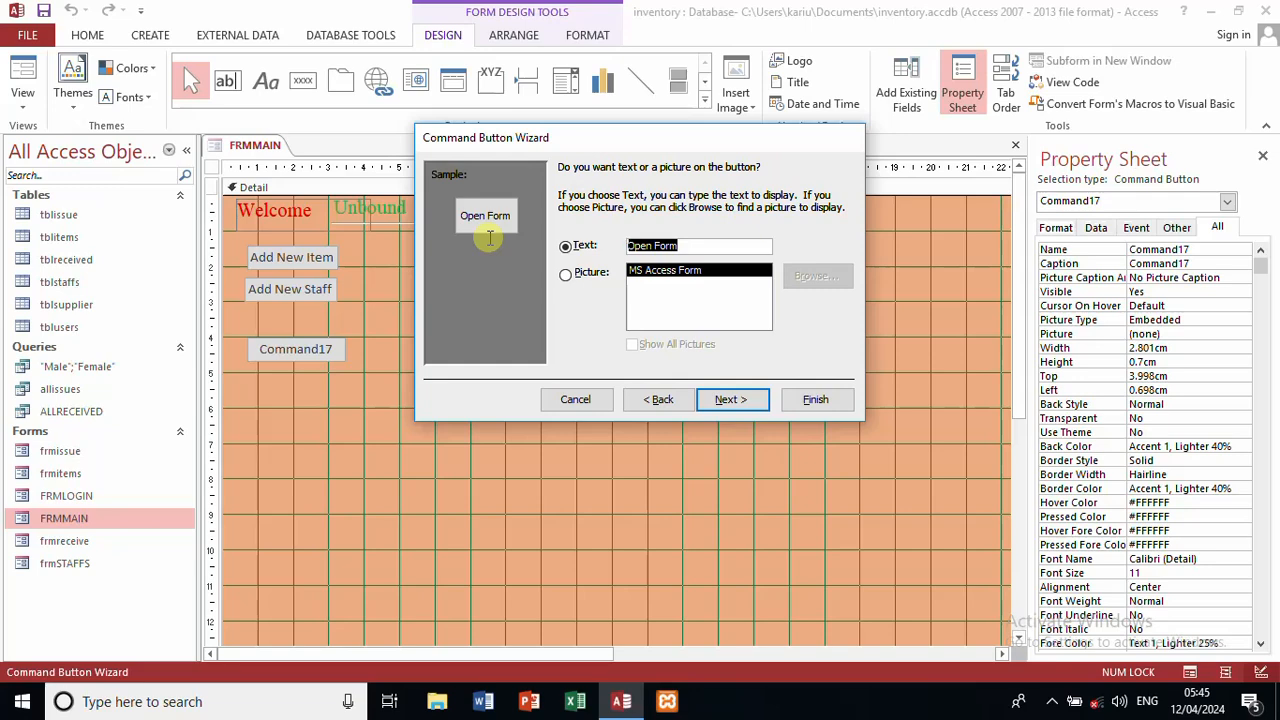
text(Insti)
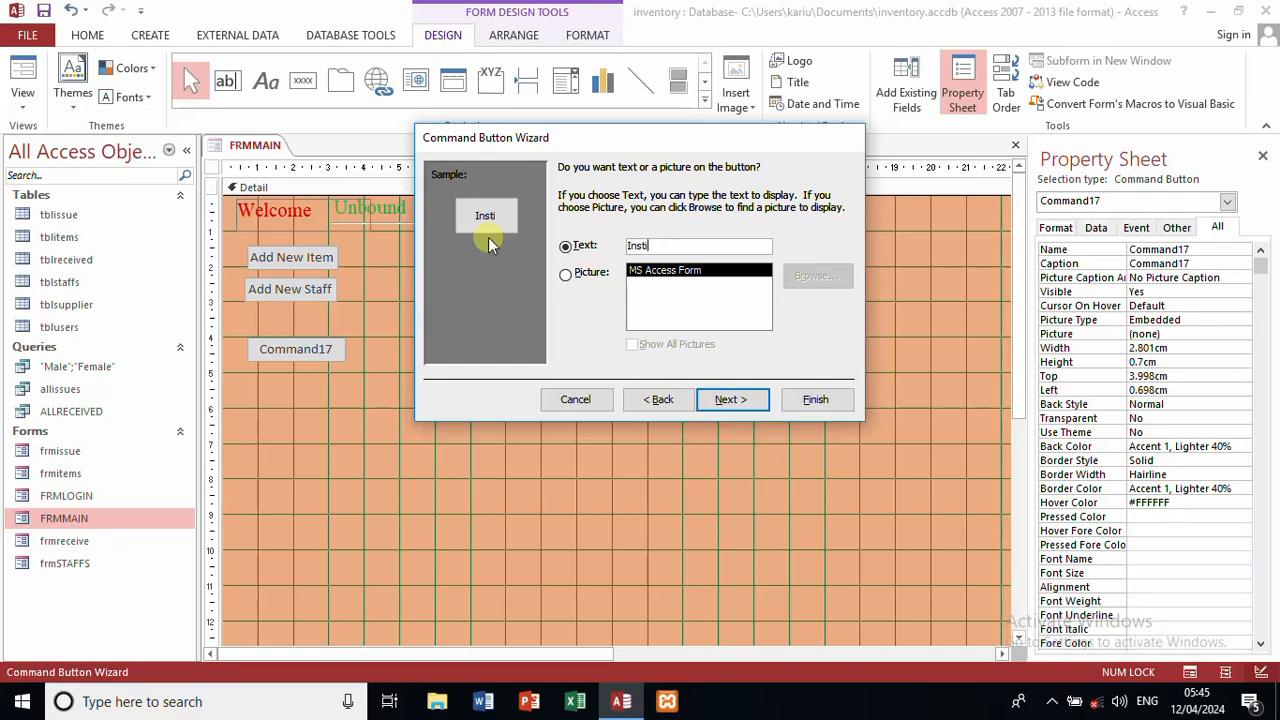
key(BackSpace)
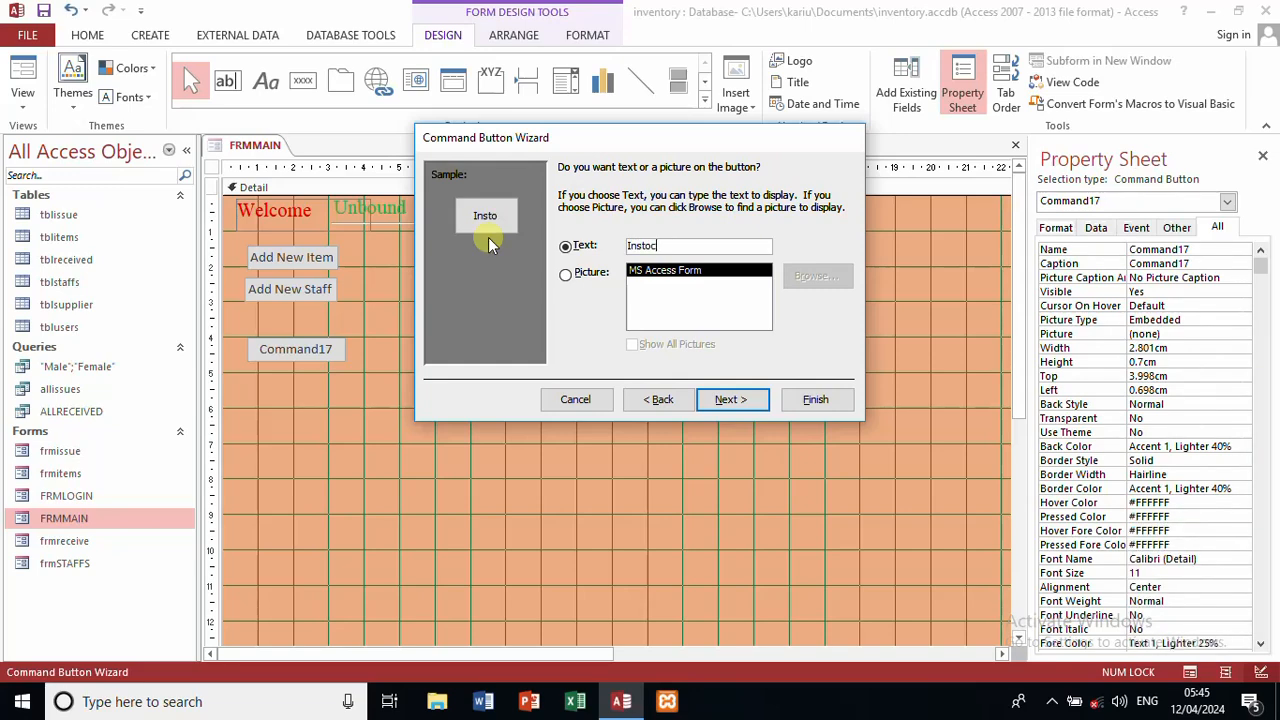
click(729, 399)
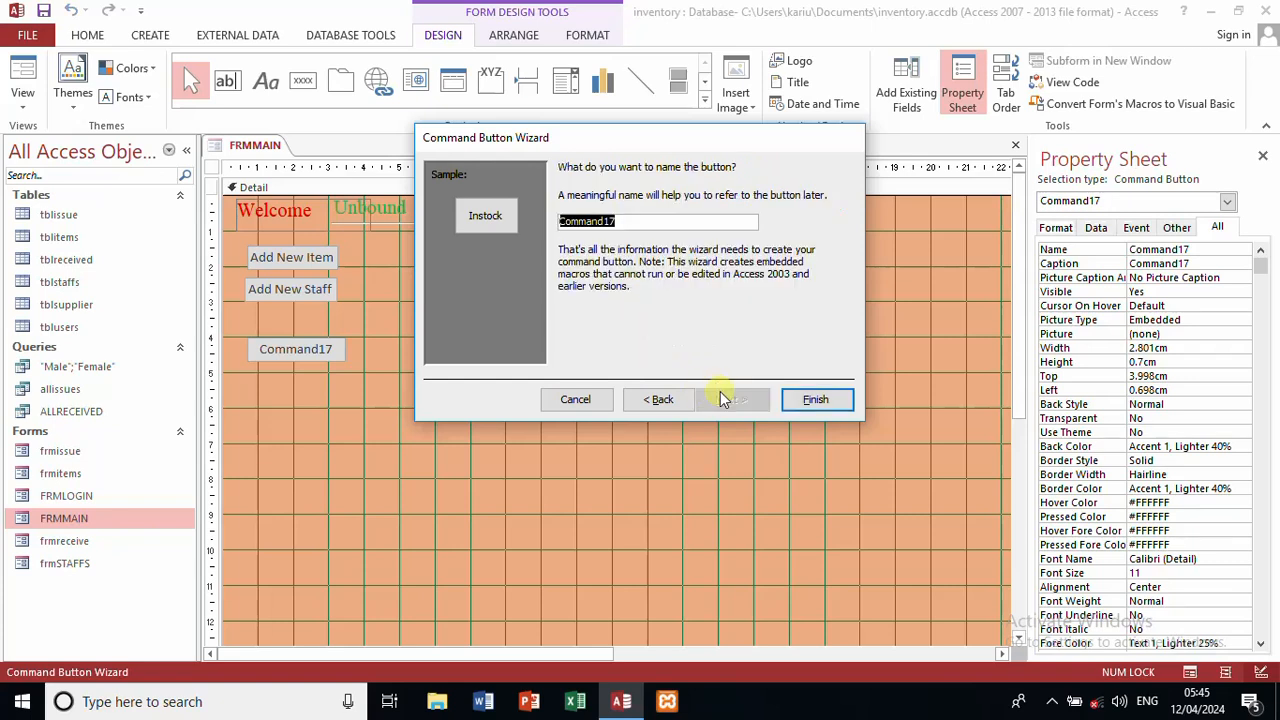
text(instock)
click(815, 400)
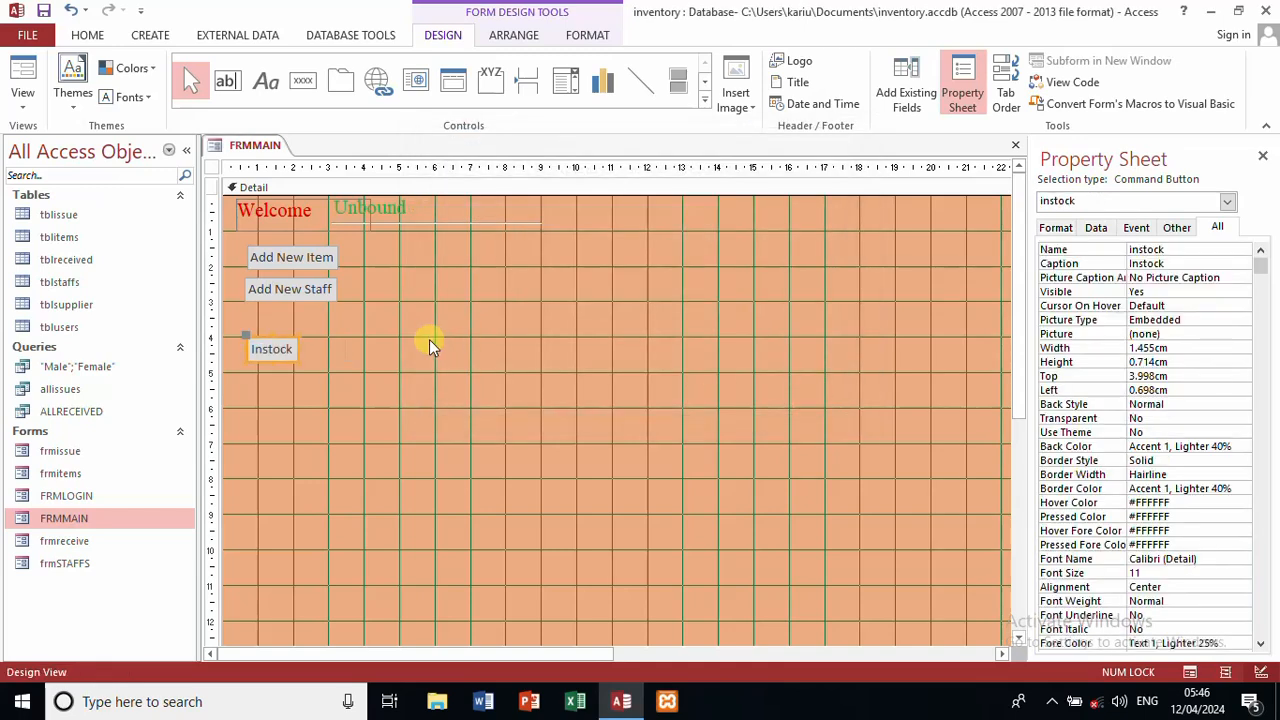
drag(300, 348, 328, 348)
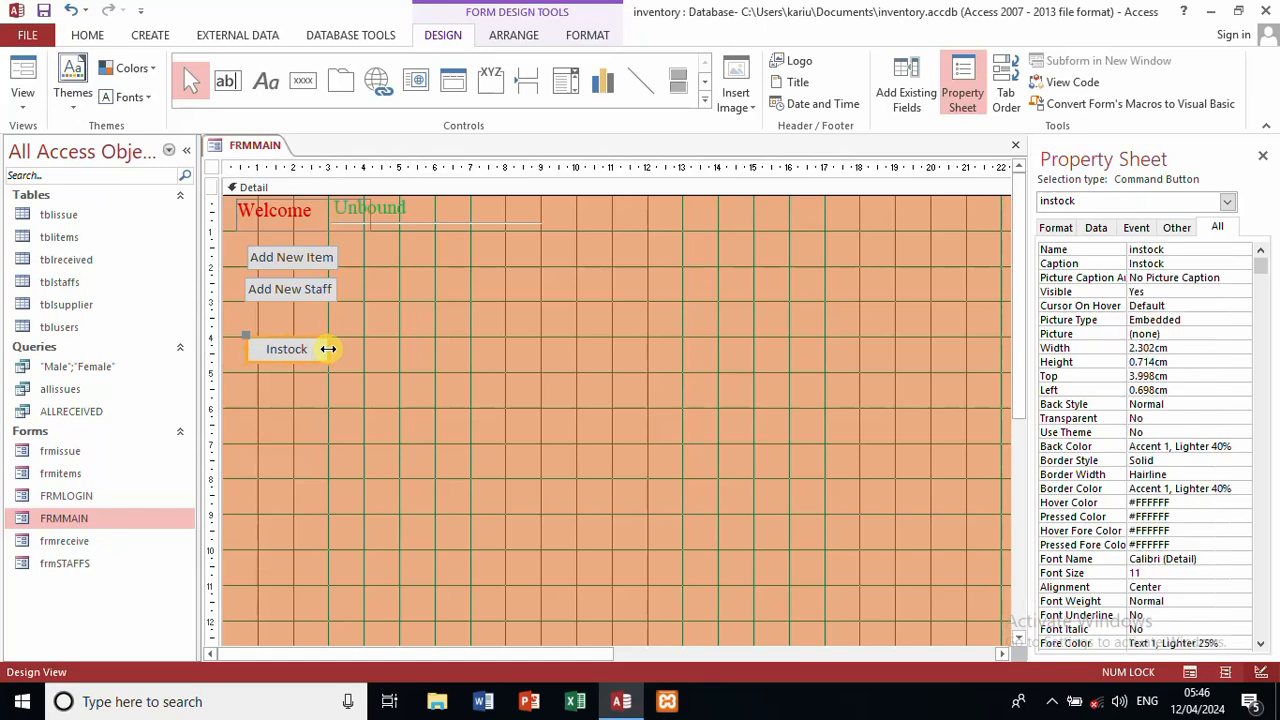
Step: Draw a second button below Instock that opens the frmissue form
click(392, 361)
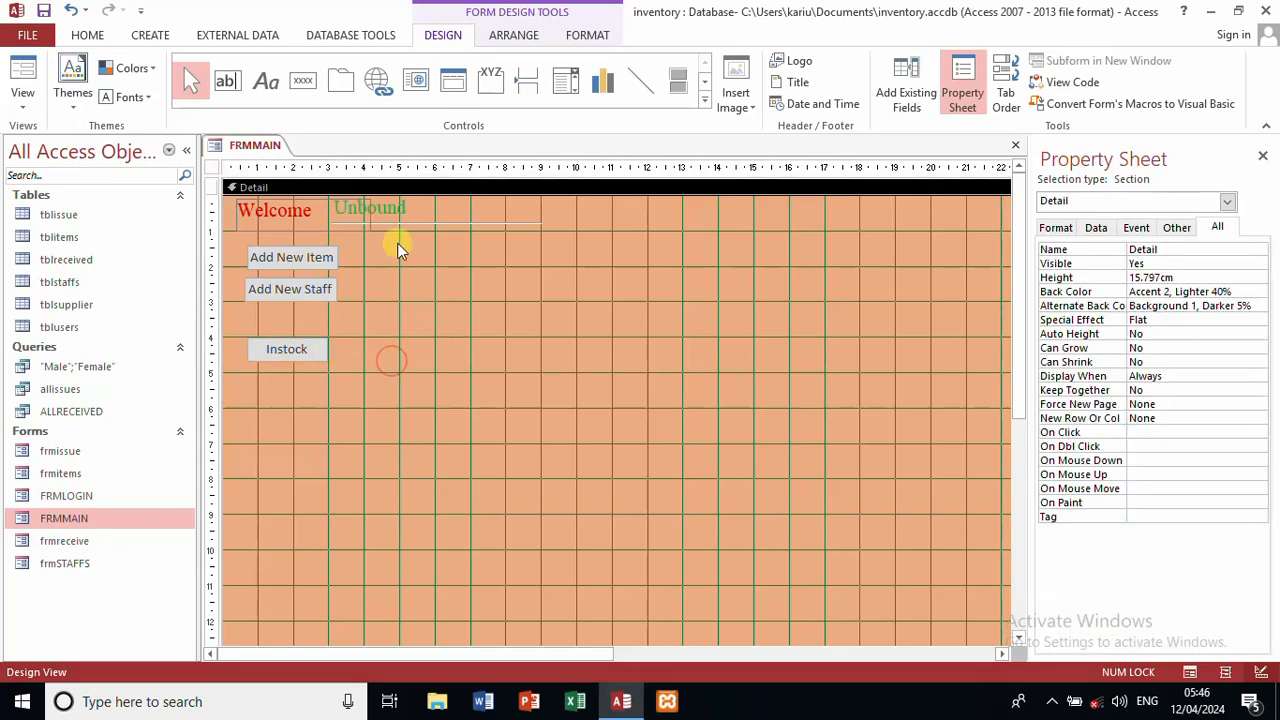
click(305, 81)
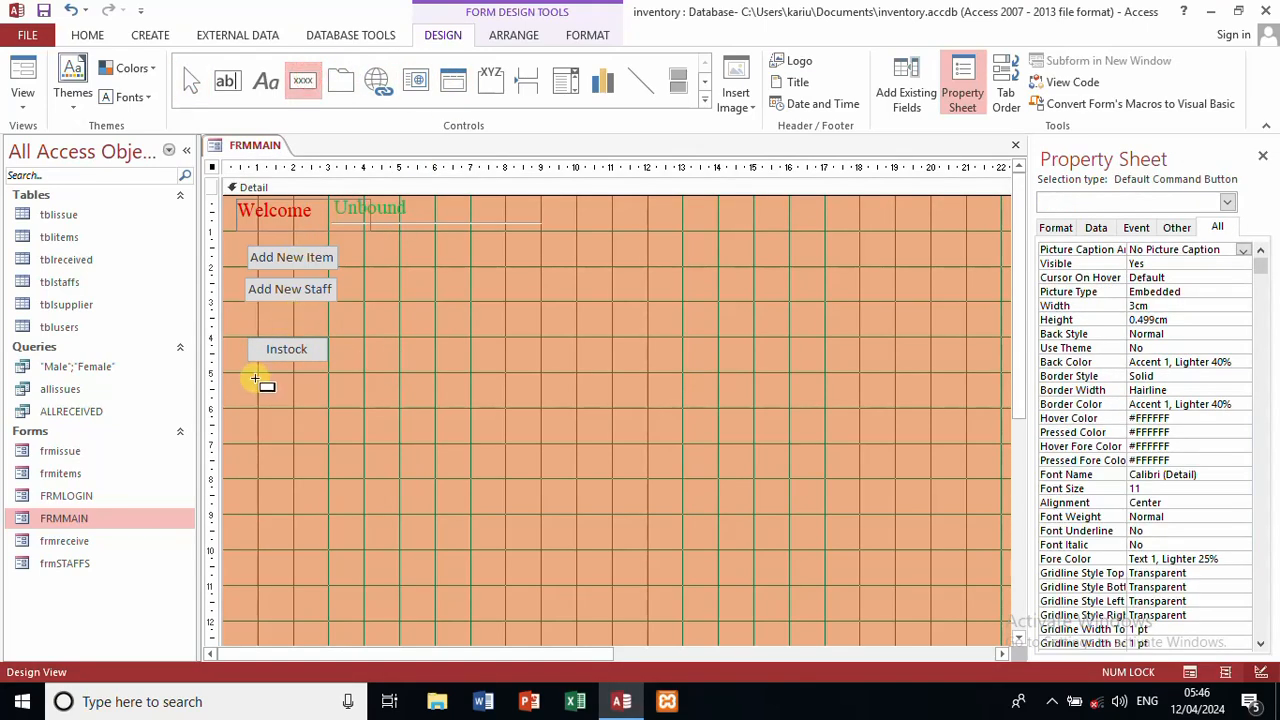
drag(255, 373, 331, 395)
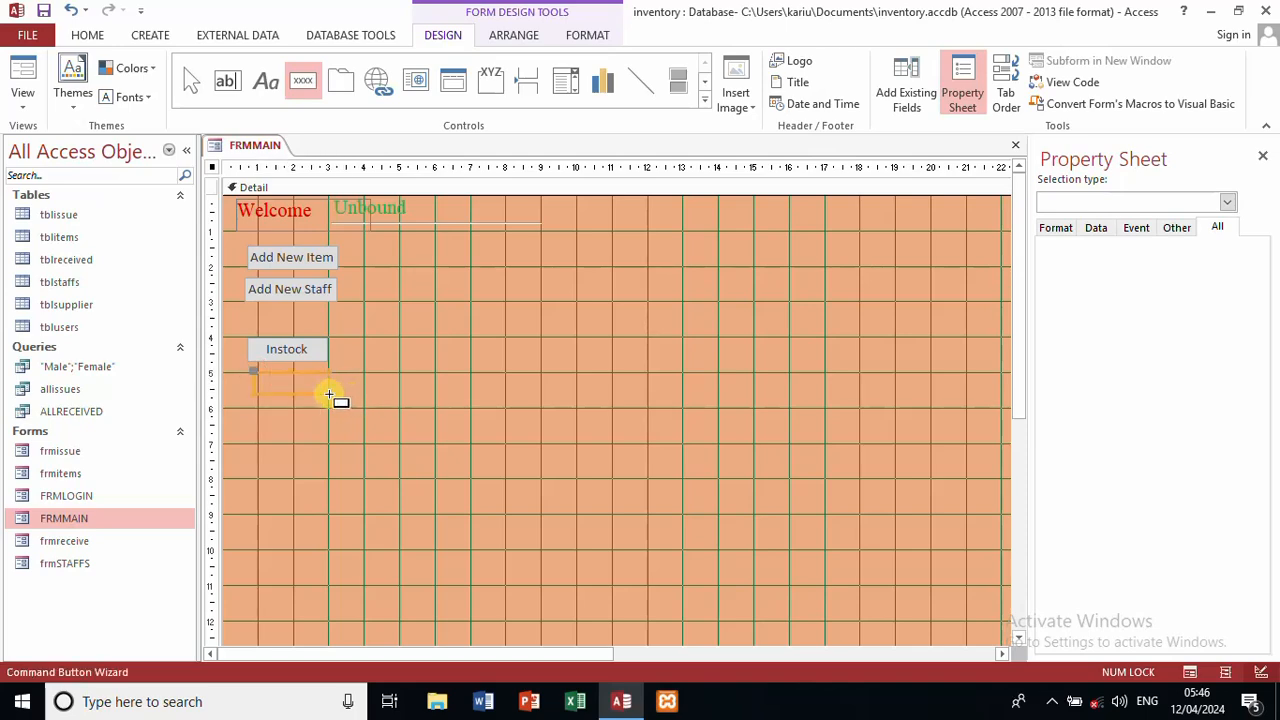
click(575, 288)
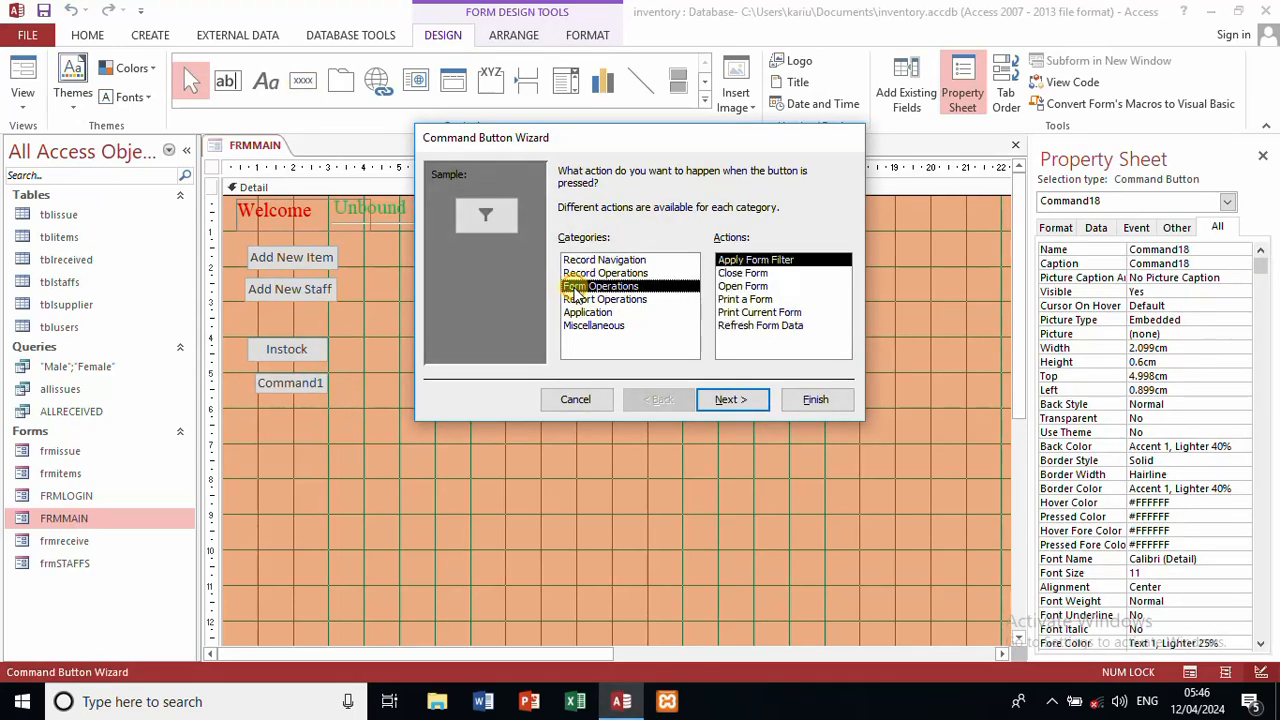
click(753, 287)
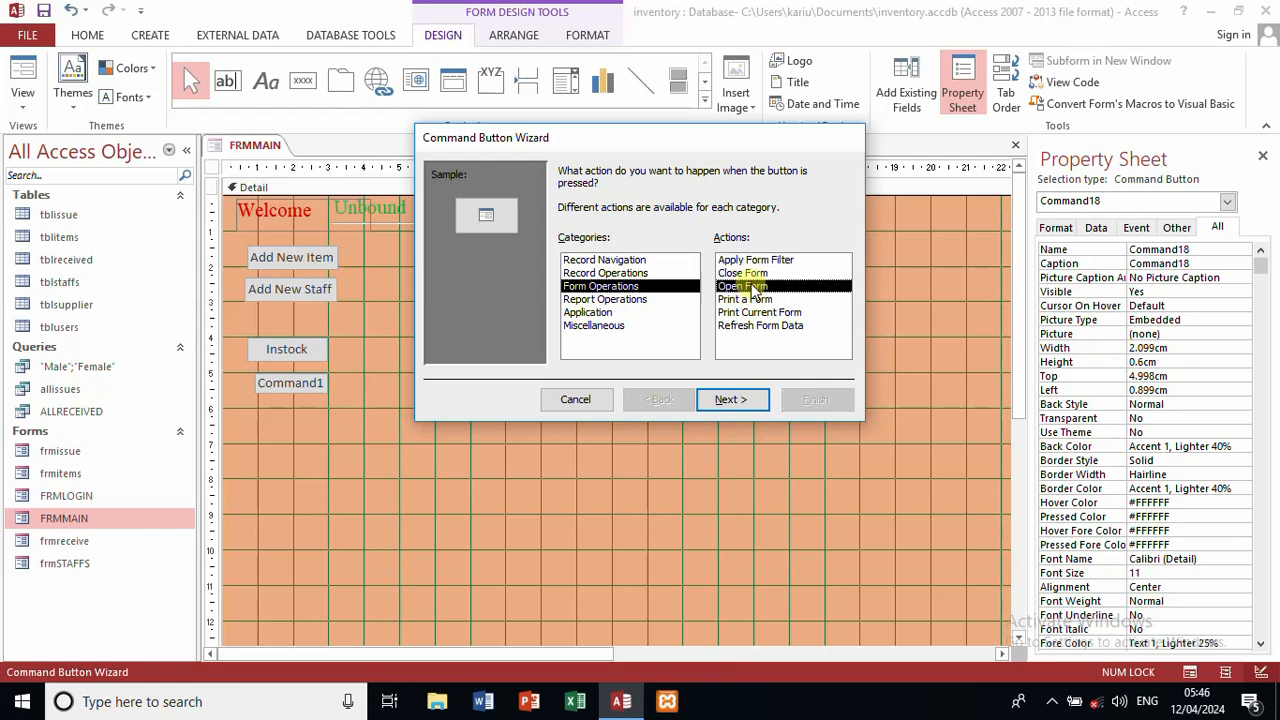
click(735, 404)
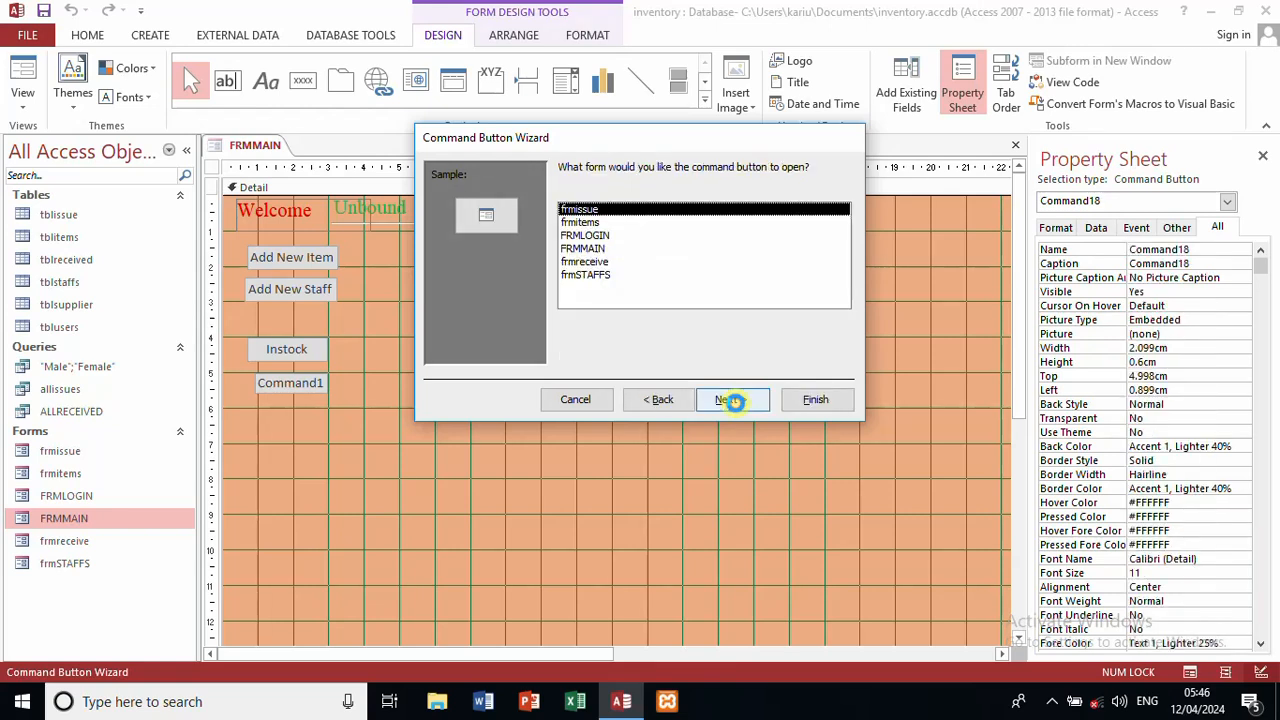
click(590, 222)
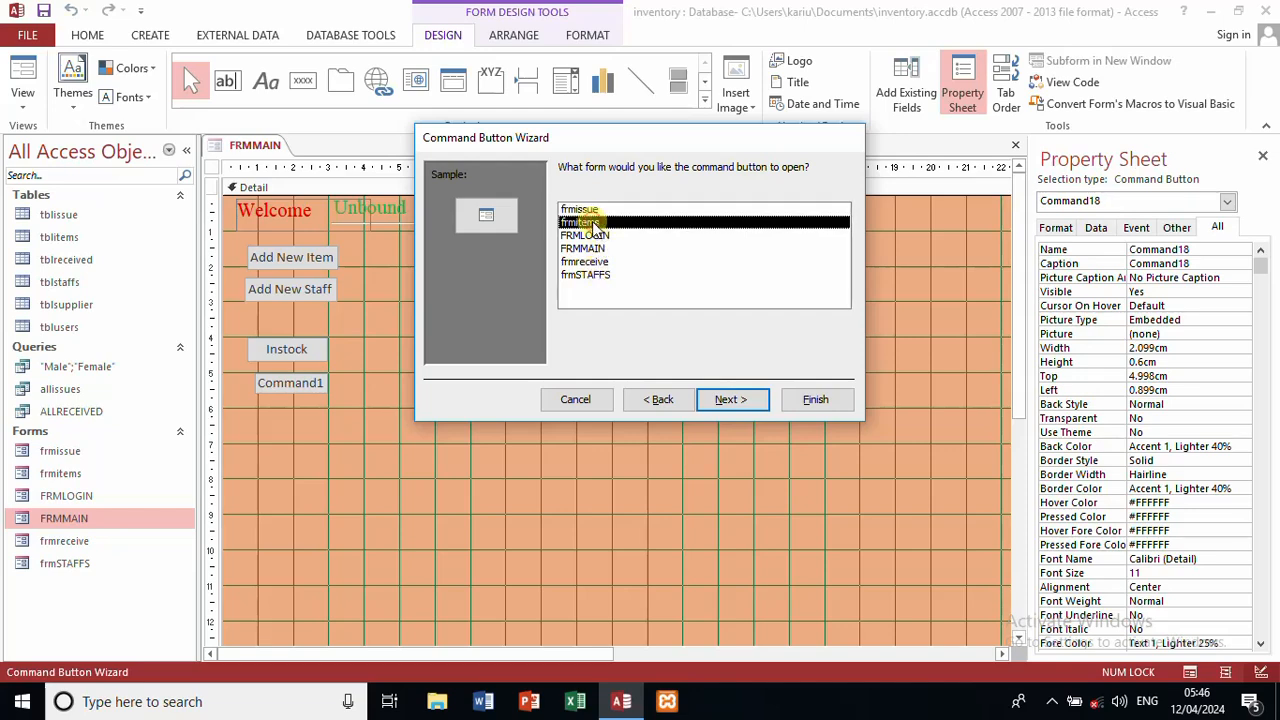
click(588, 209)
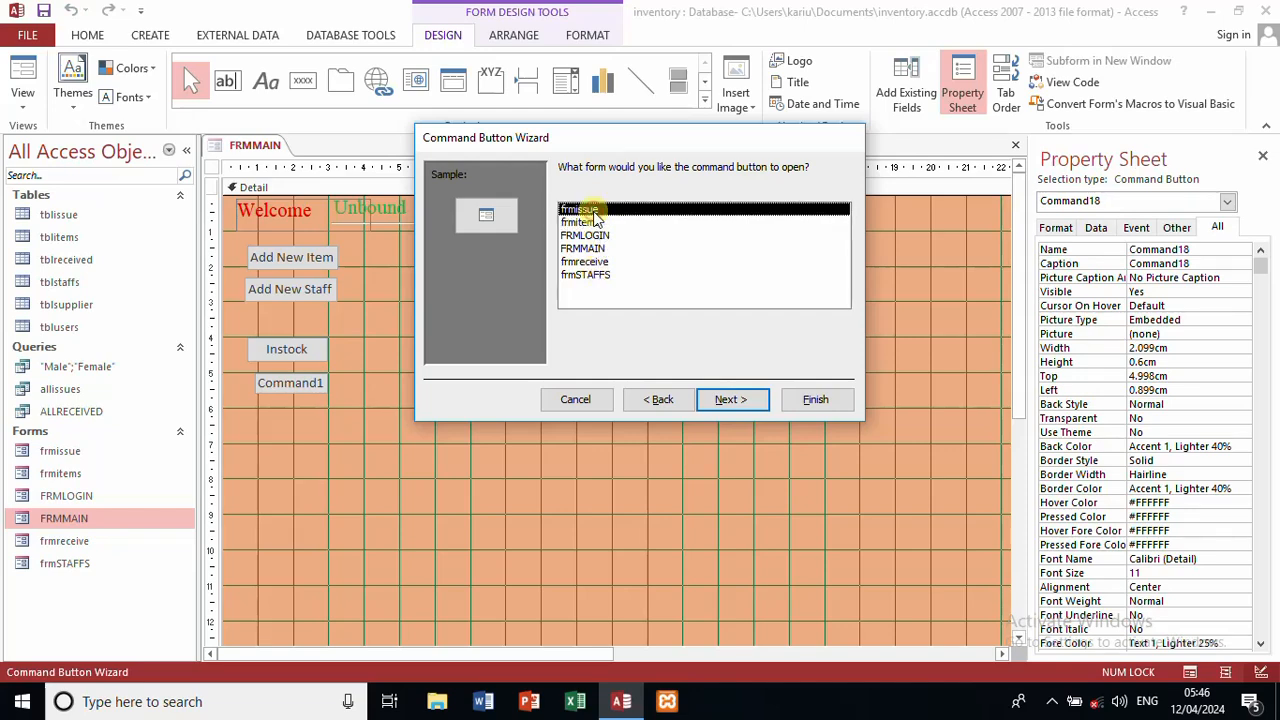
click(729, 402)
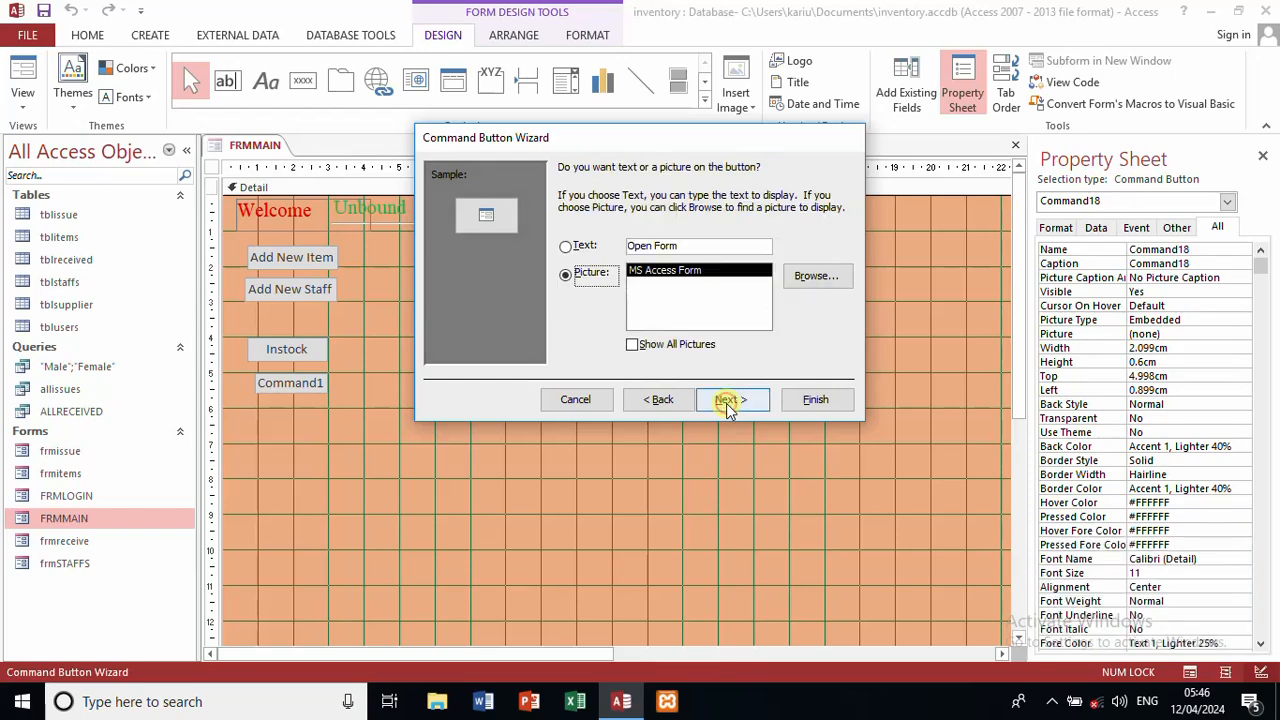
Step: Caption the new button 'Issue items' and name it inss
click(598, 272)
click(584, 246)
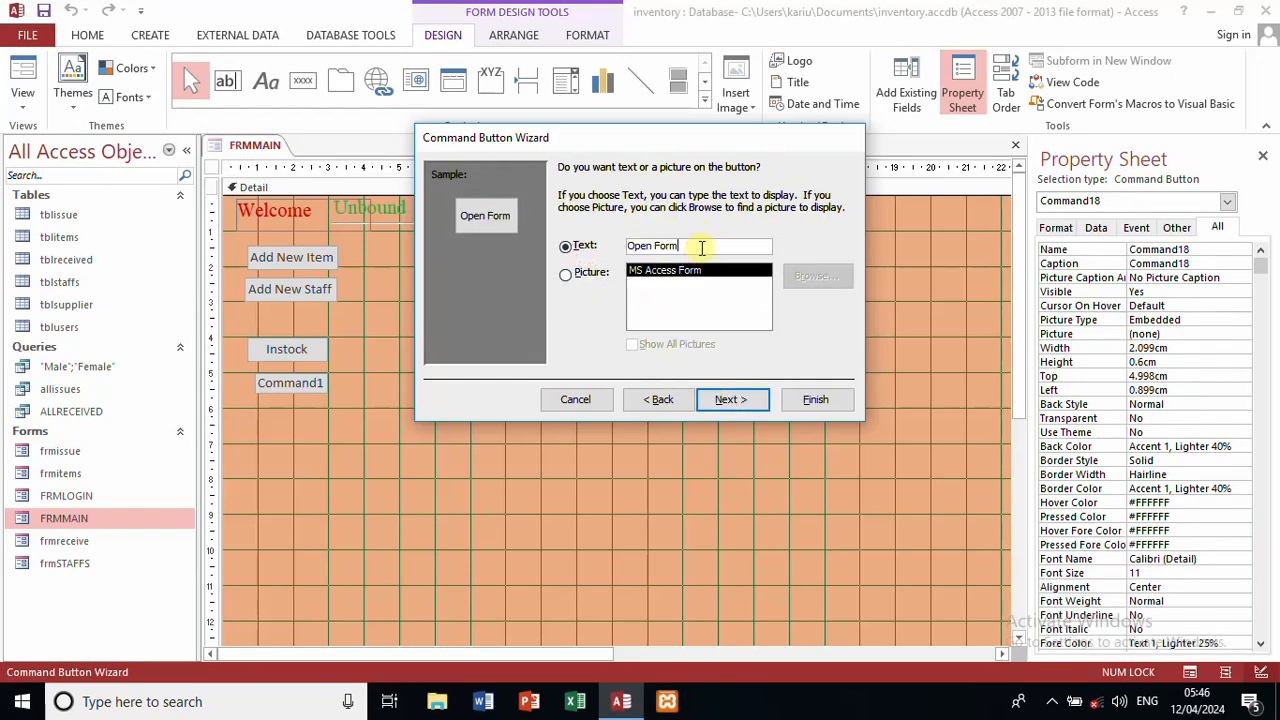
drag(701, 246, 540, 236)
key(Caps_Lock)
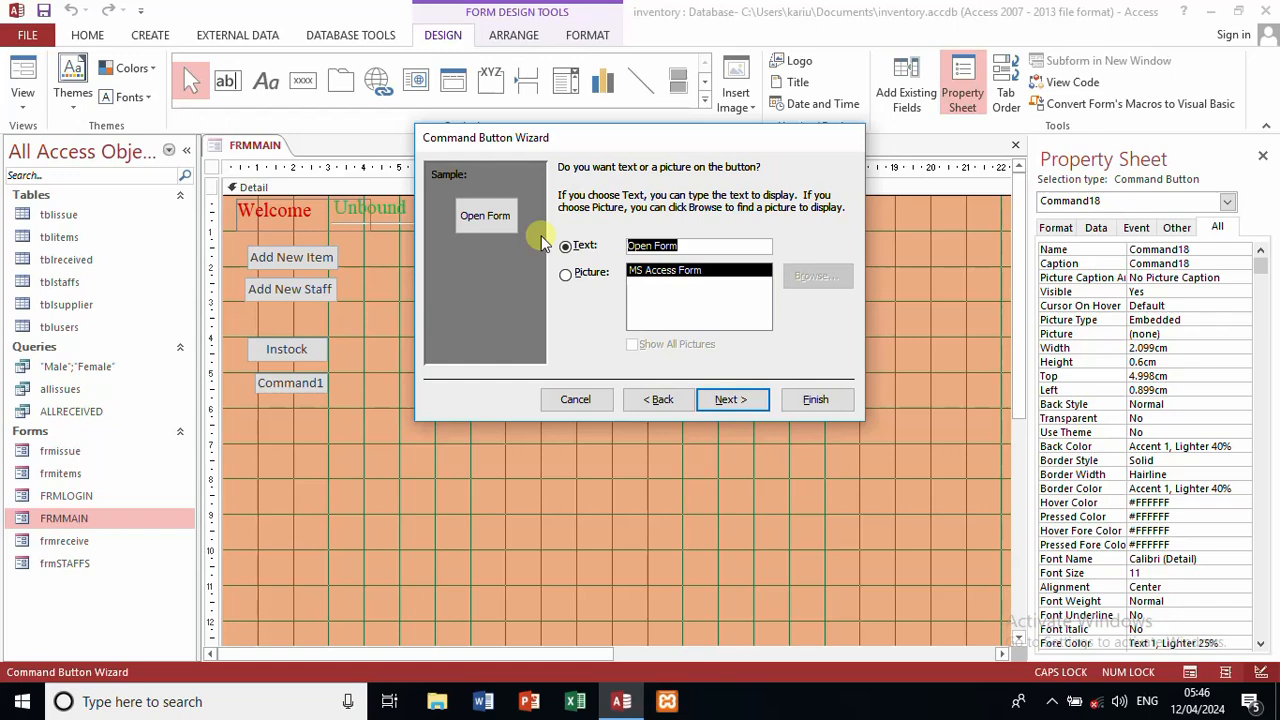
key(Caps_Lock)
text(Issu)
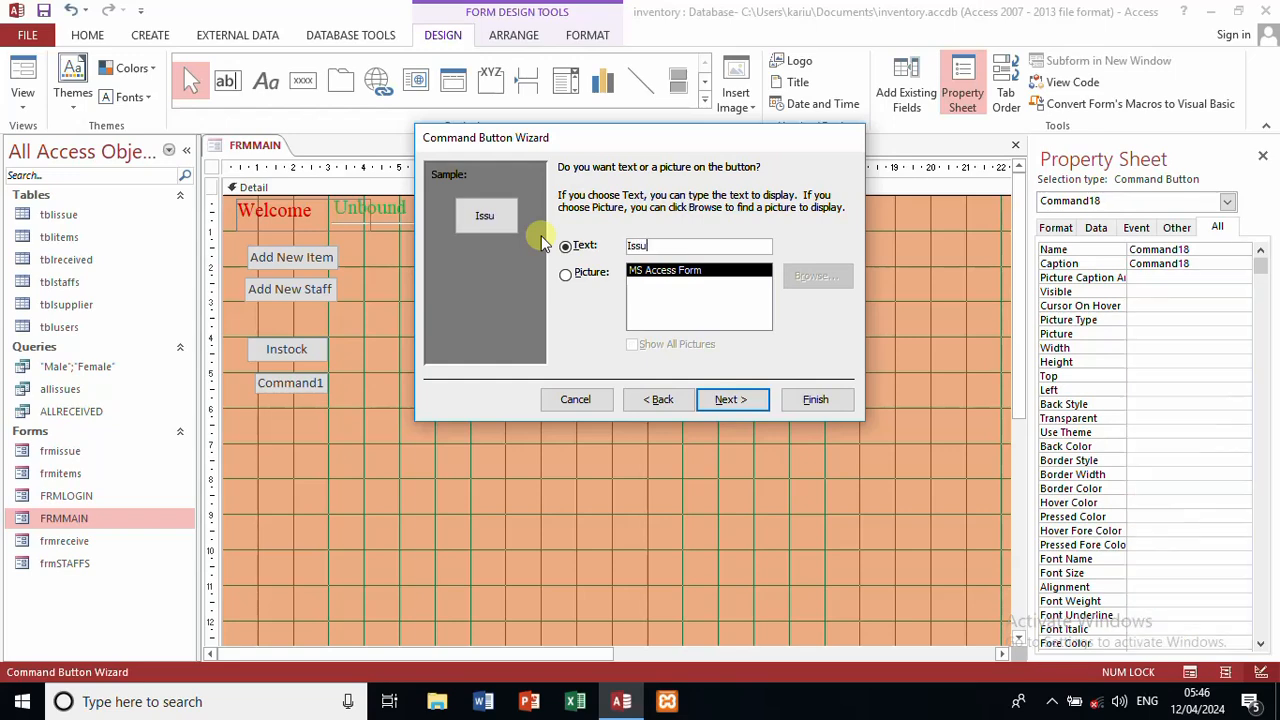
text(e t)
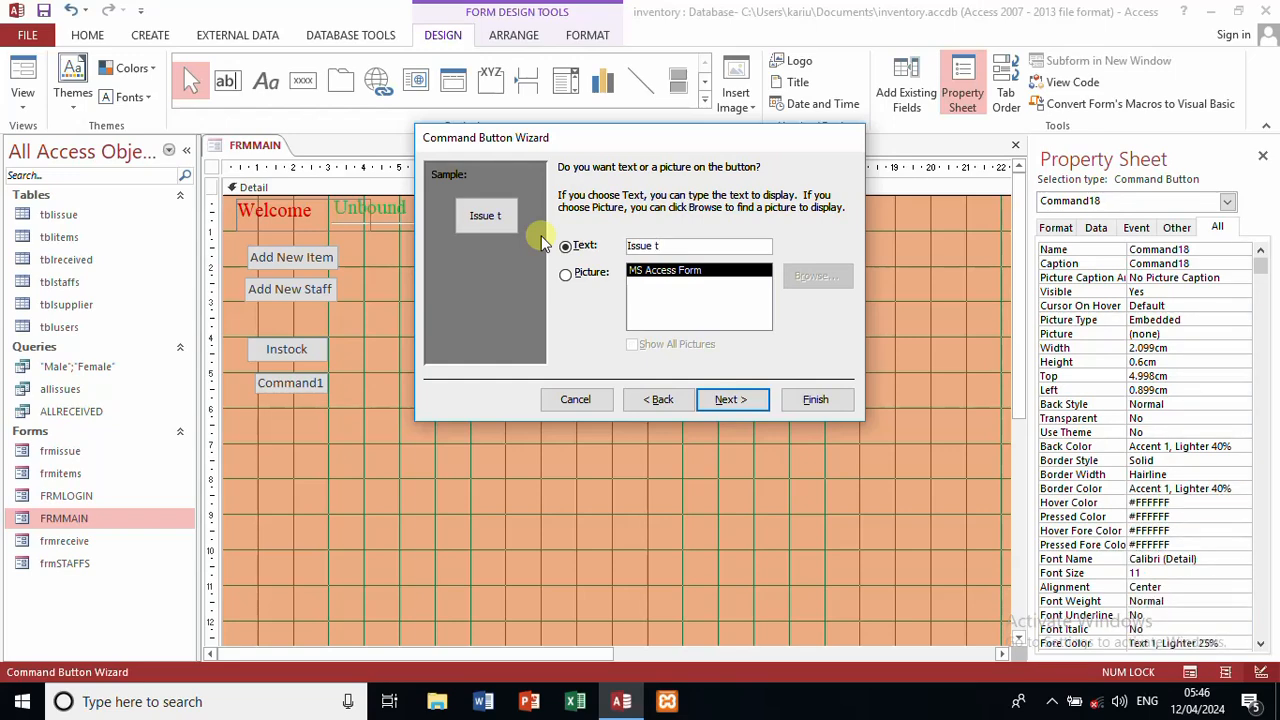
key(BackSpace)
text(items)
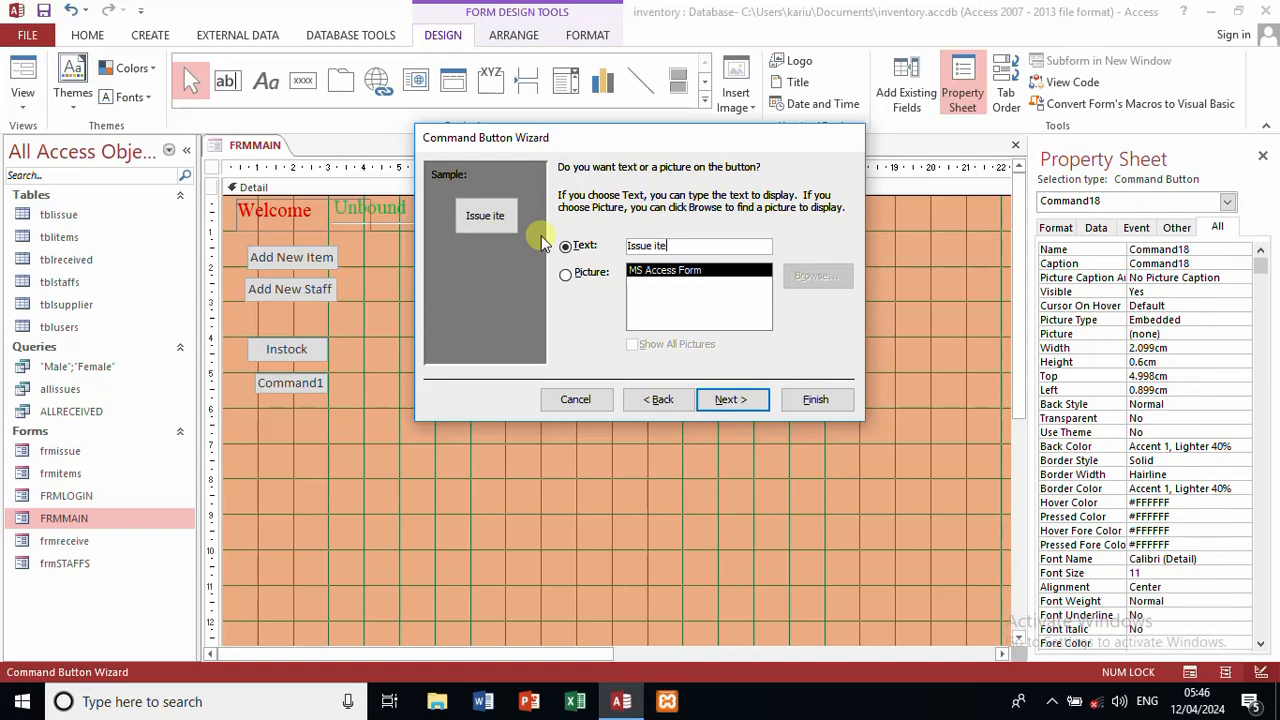
click(729, 399)
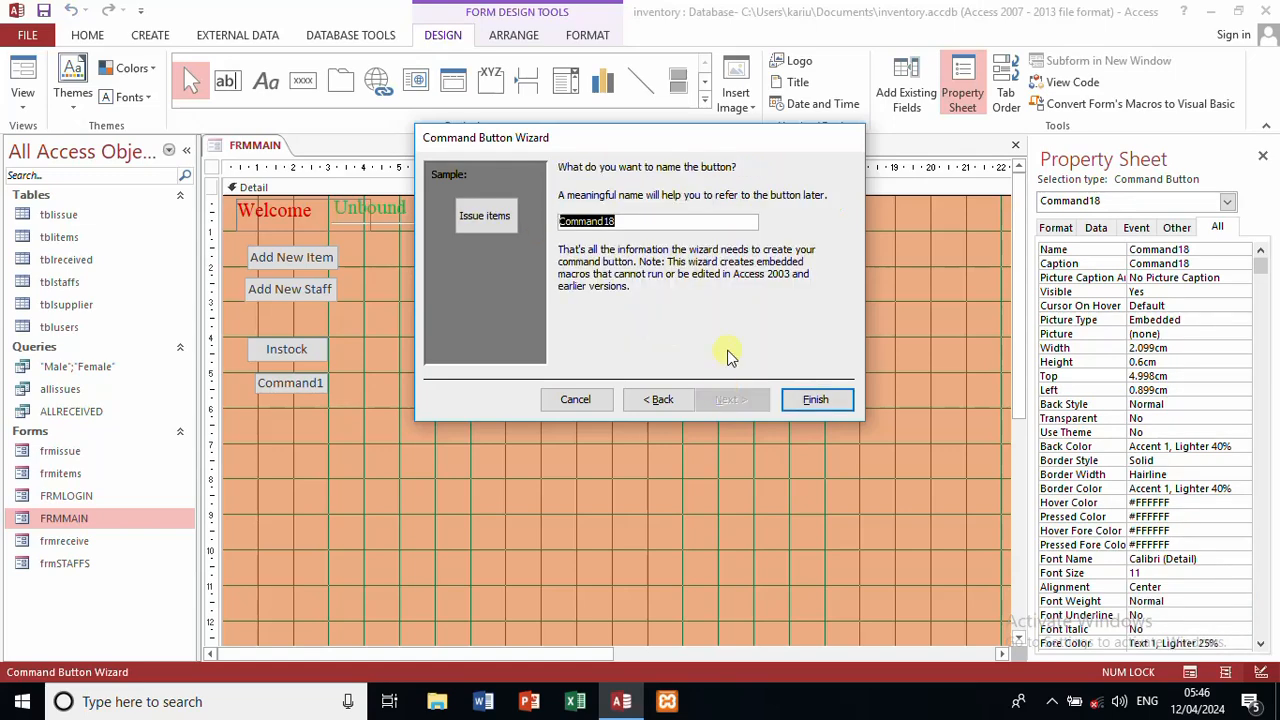
text(inss)
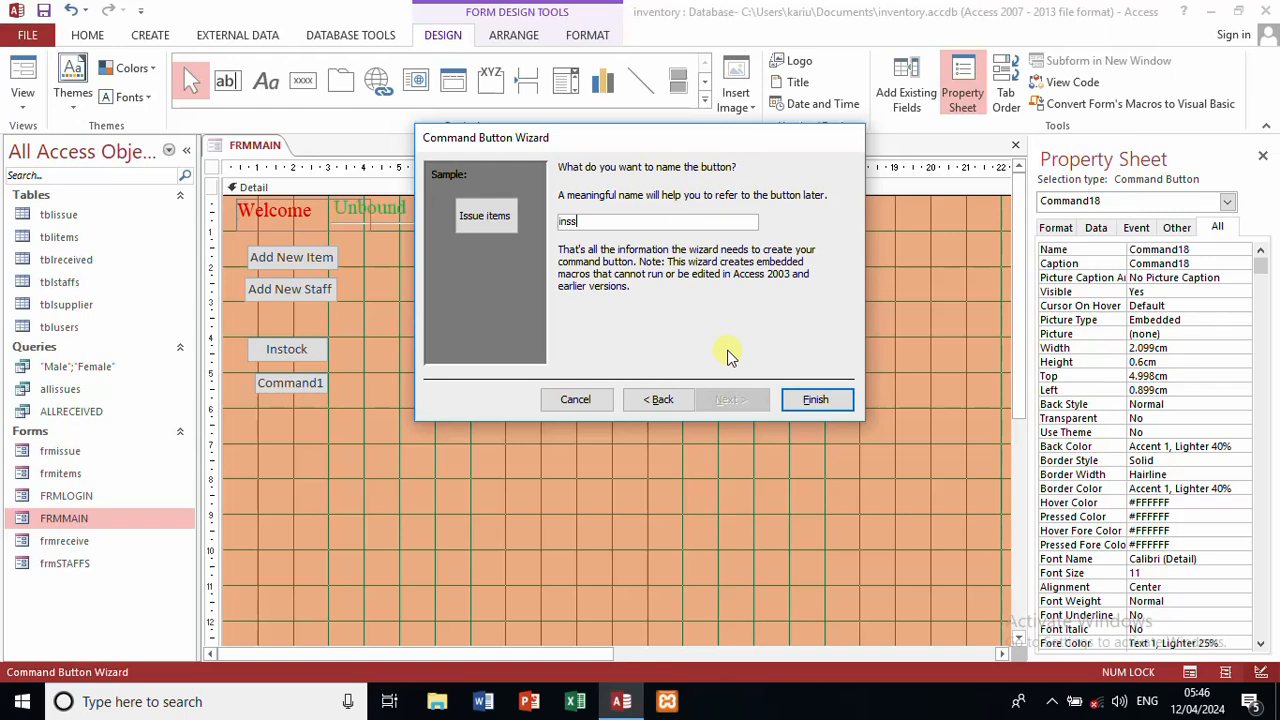
click(815, 398)
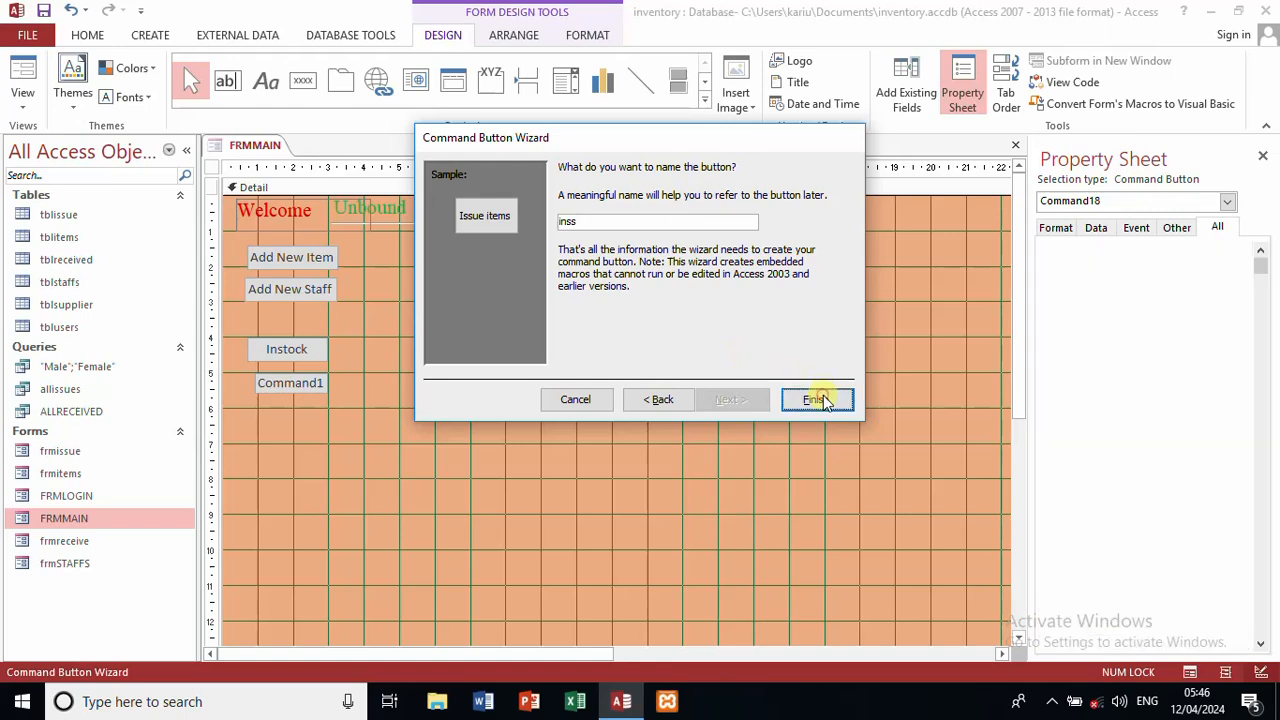
Step: Nudge the Issue items button so it lines up directly under Instock
click(343, 407)
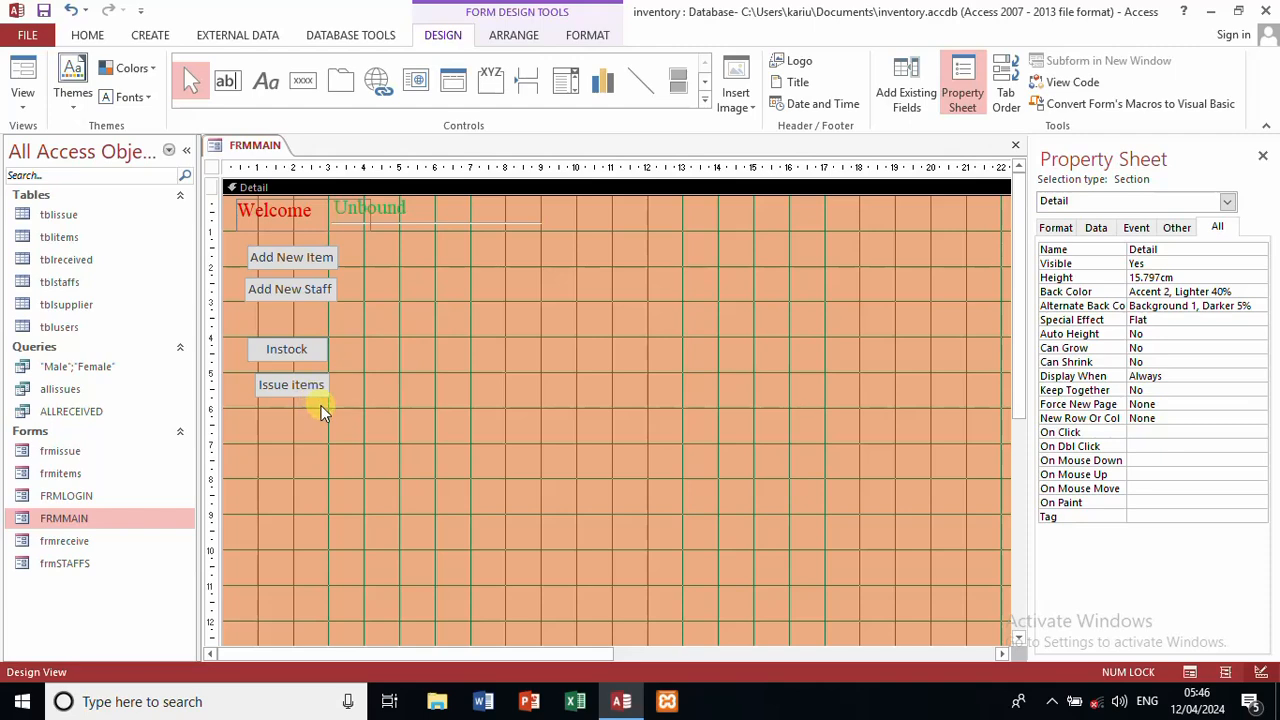
click(288, 389)
drag(288, 389, 280, 382)
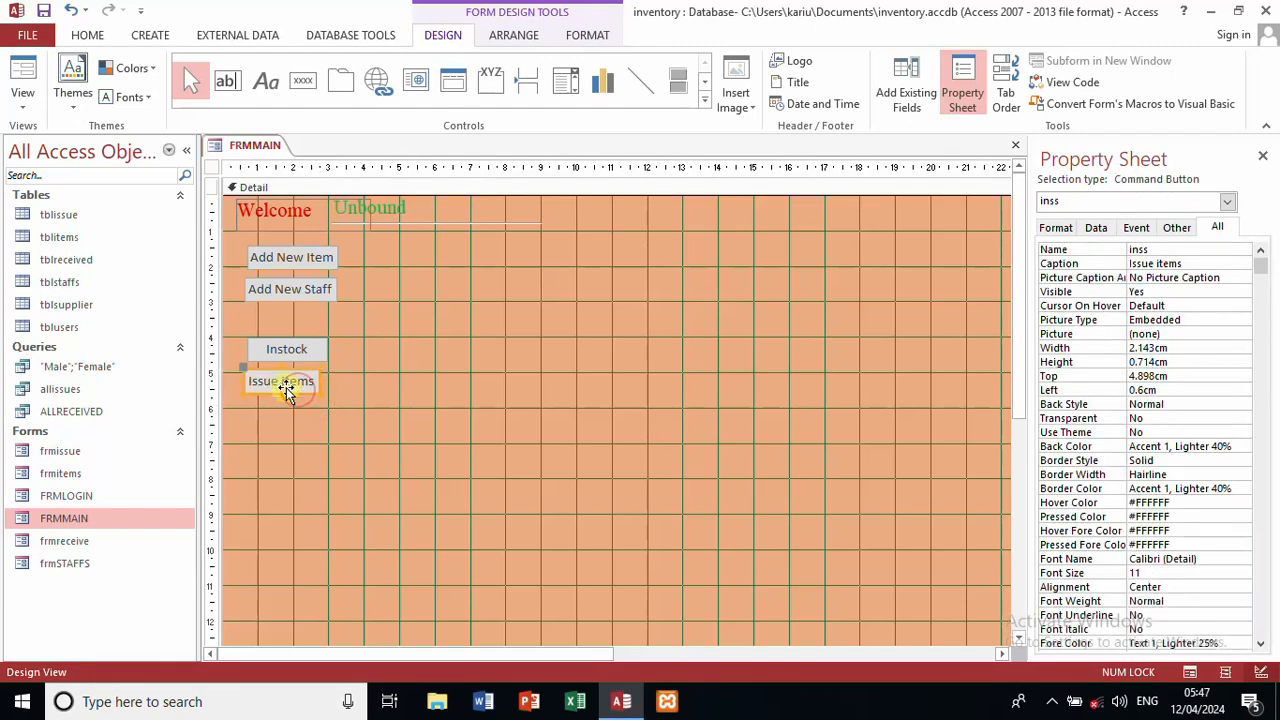
click(306, 349)
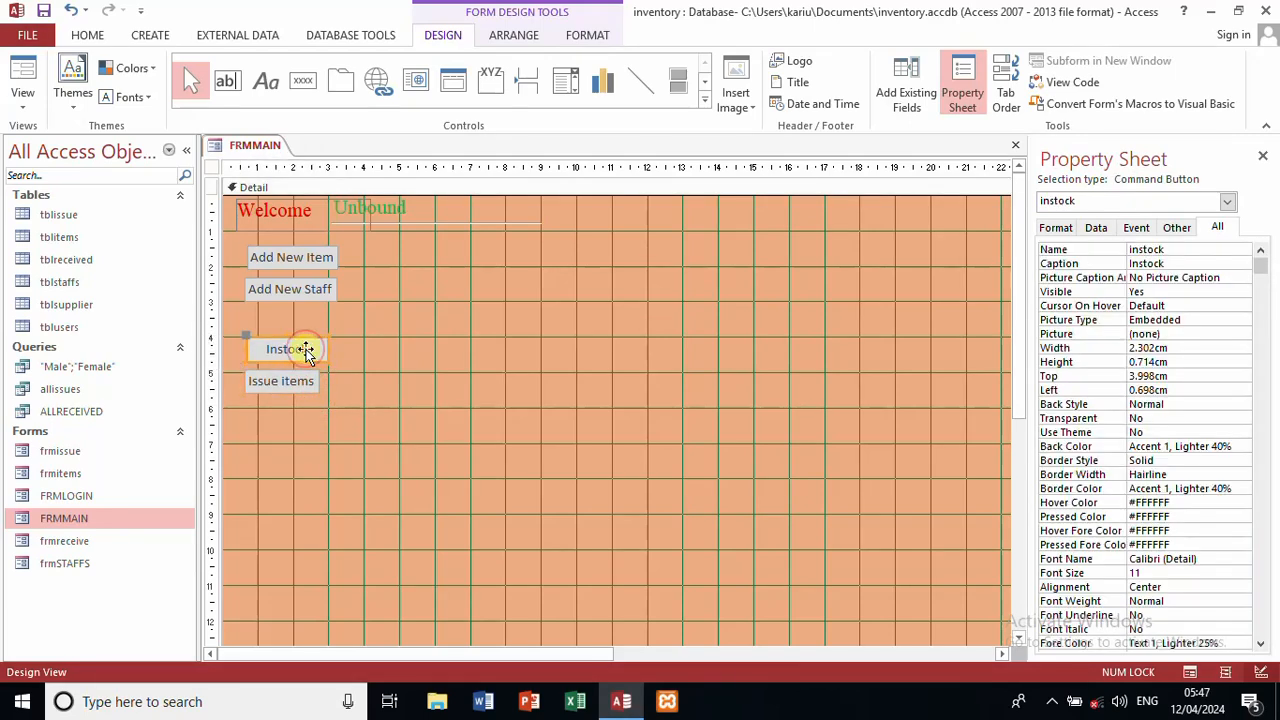
click(381, 364)
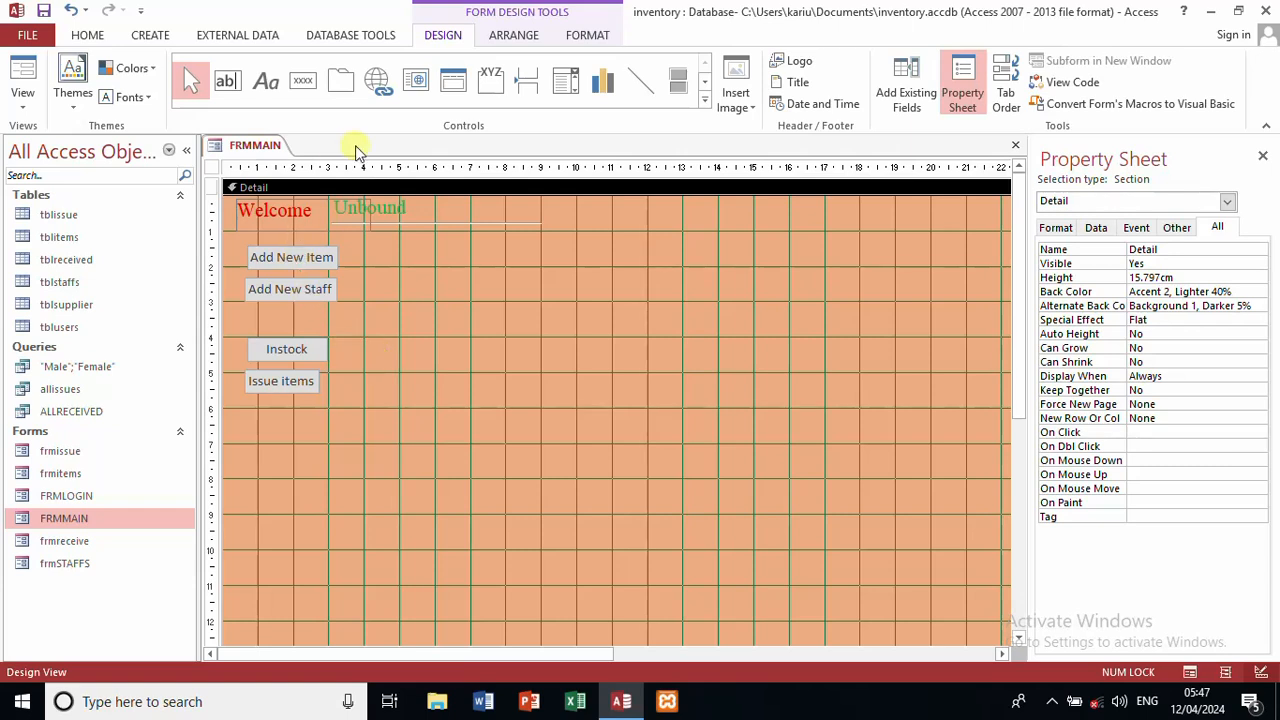
Step: Save and close FRMMAIN, then log in through FRMLOGIN with the username and password
click(1015, 145)
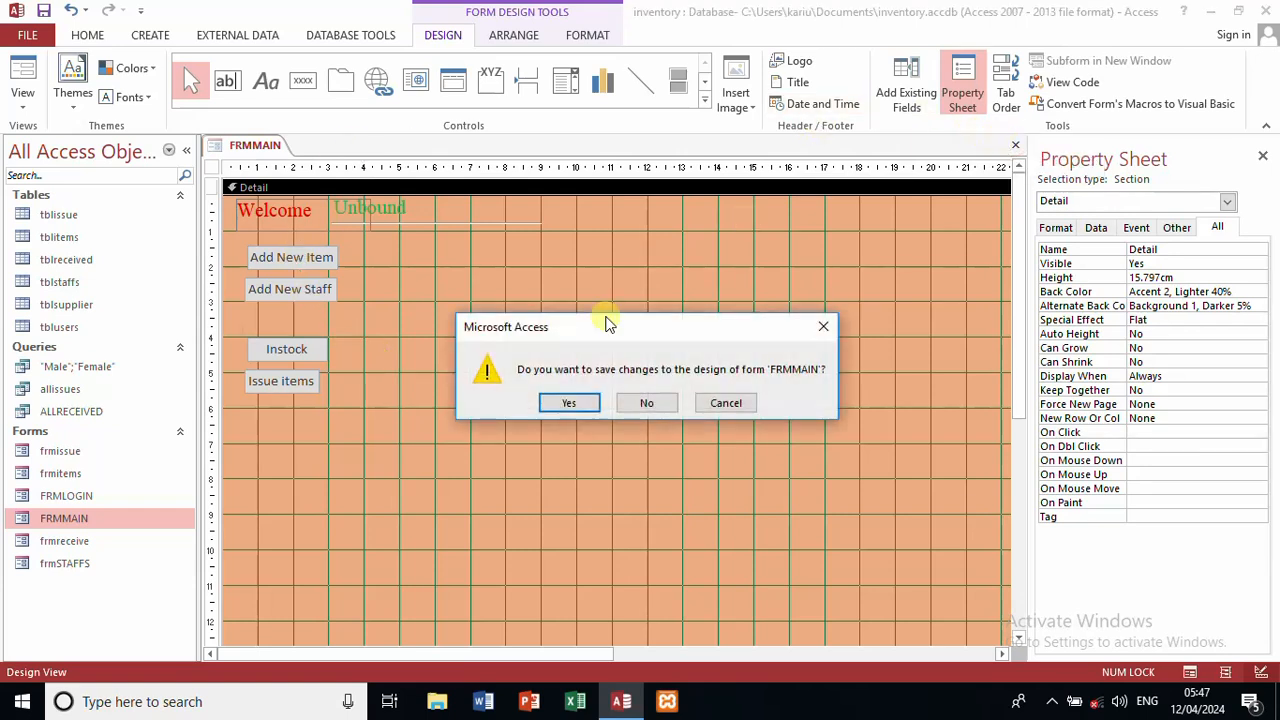
click(568, 402)
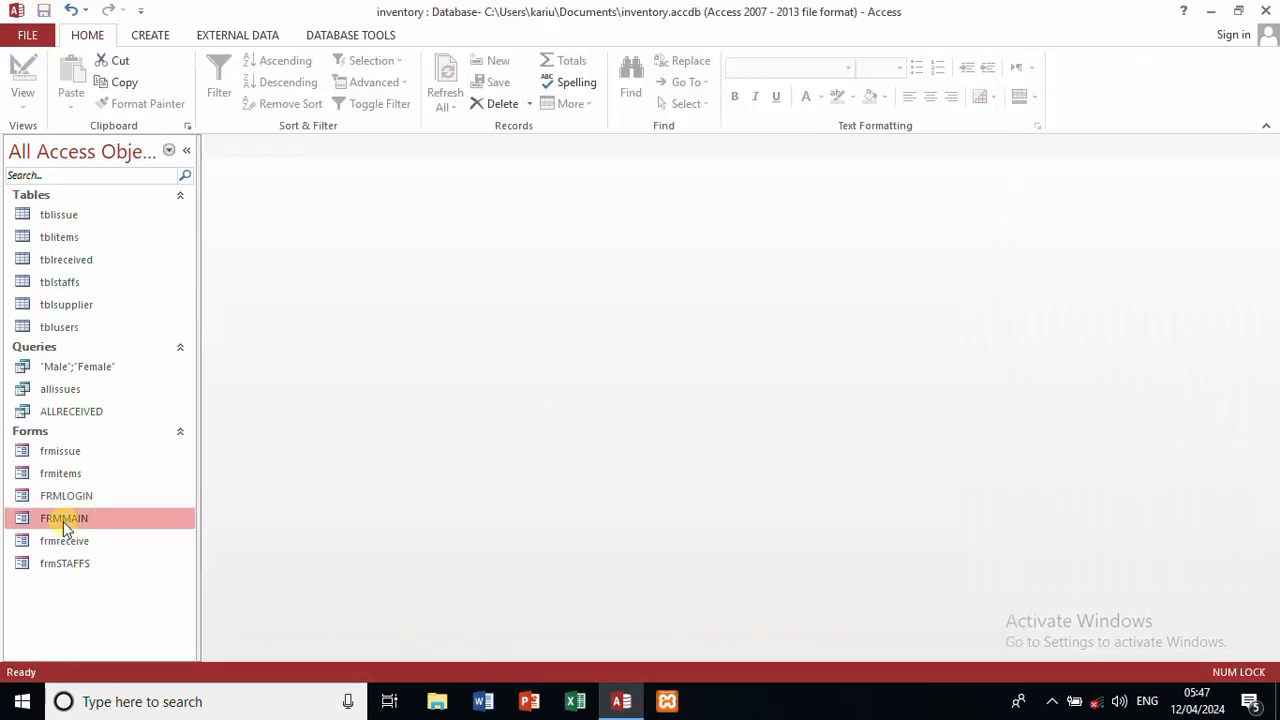
double_click(66, 496)
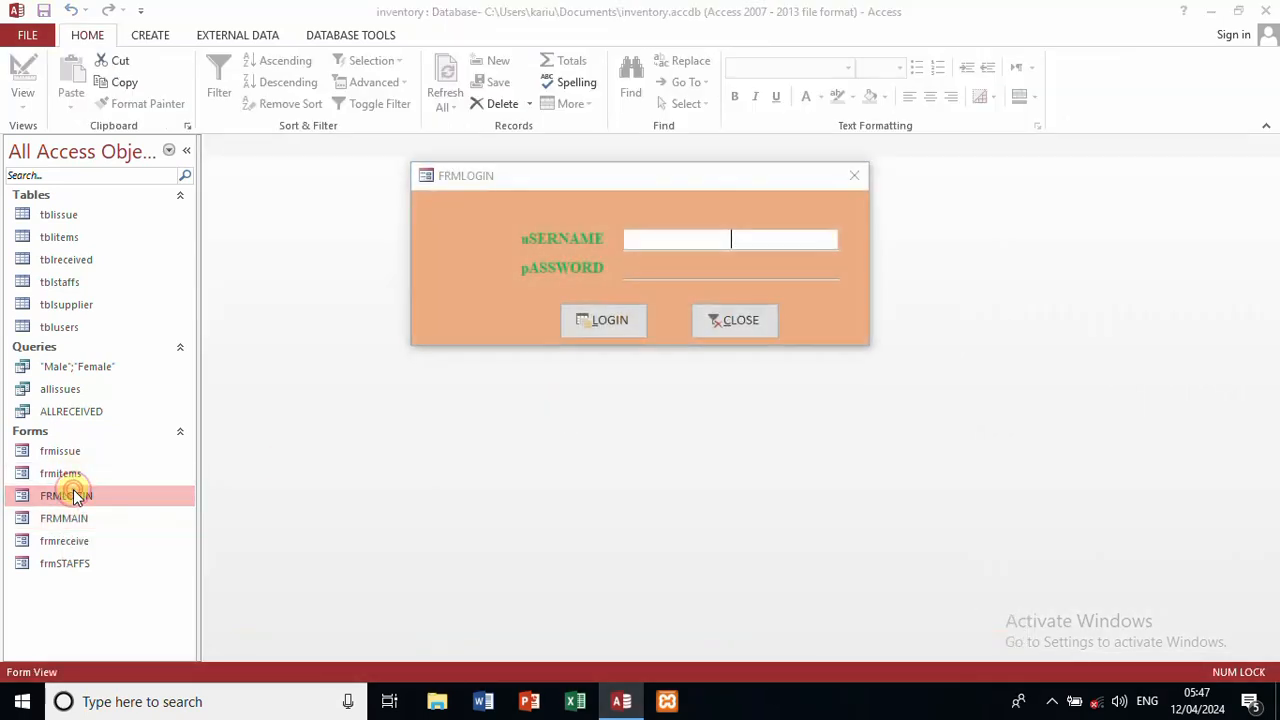
text(admin)
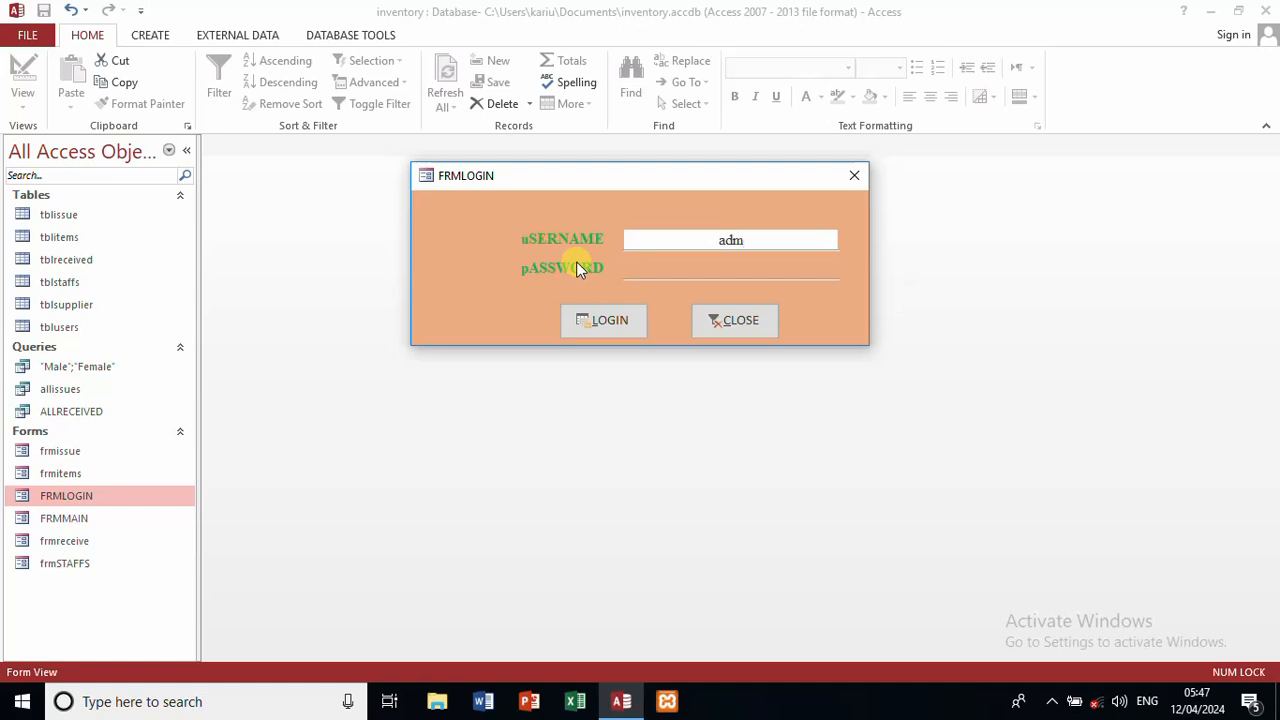
click(646, 267)
text(admin)
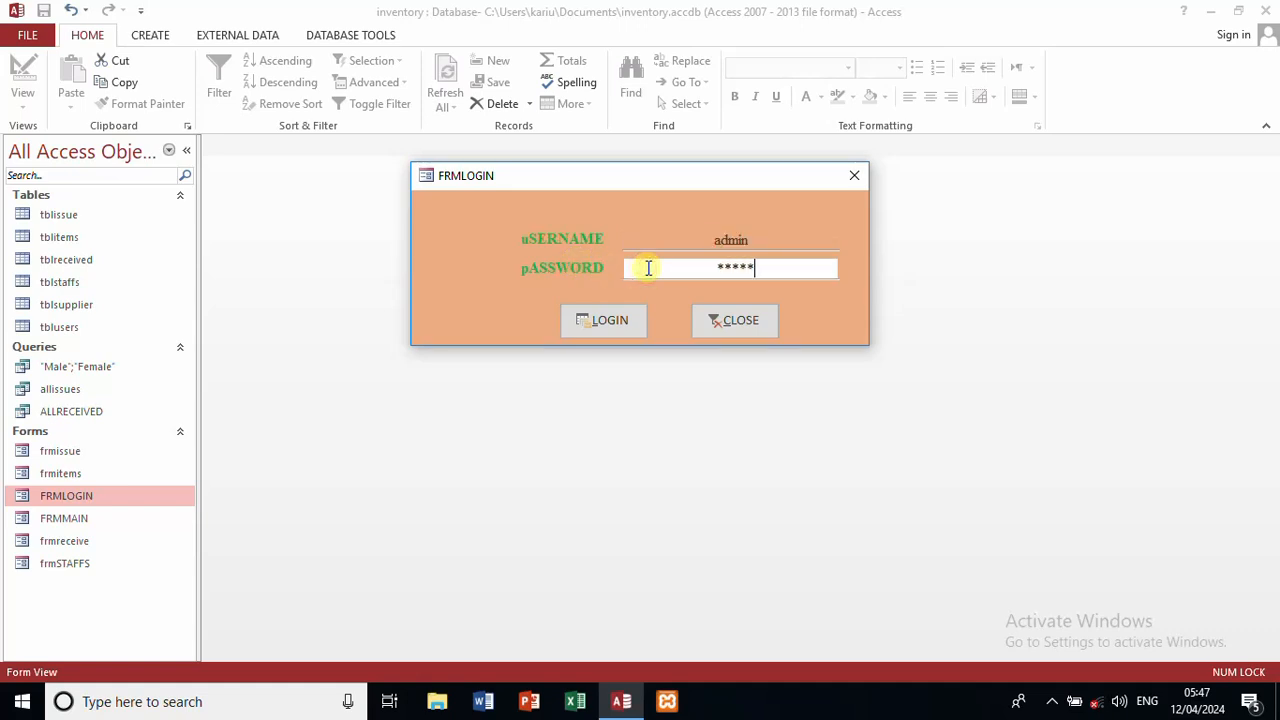
click(614, 318)
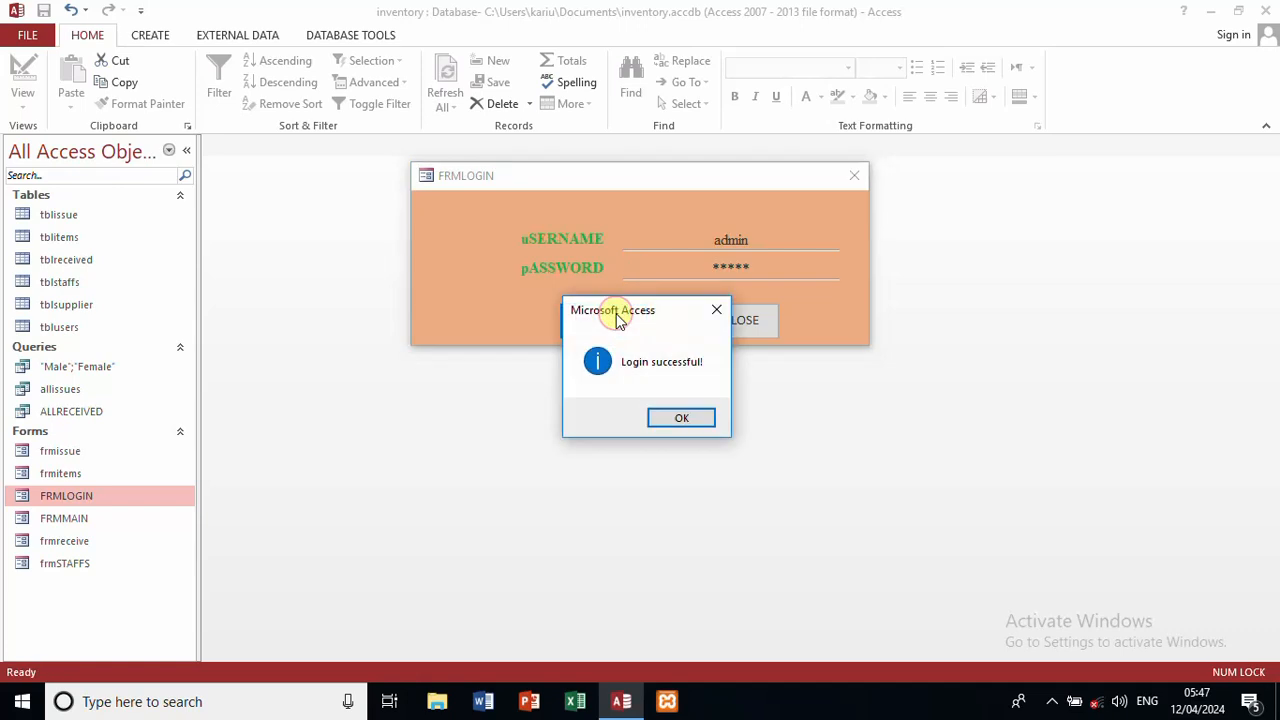
click(674, 416)
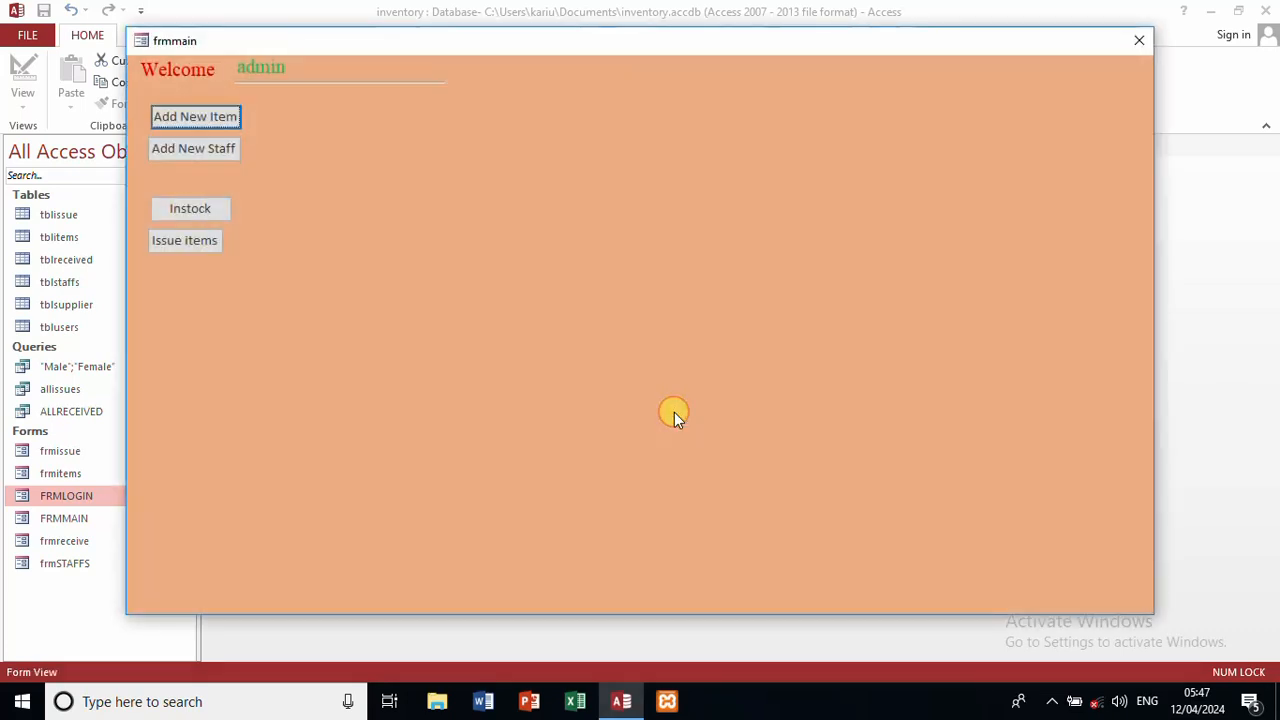
Step: Test the item, staff and stock-receiving forms from the main form, then close them all
click(219, 119)
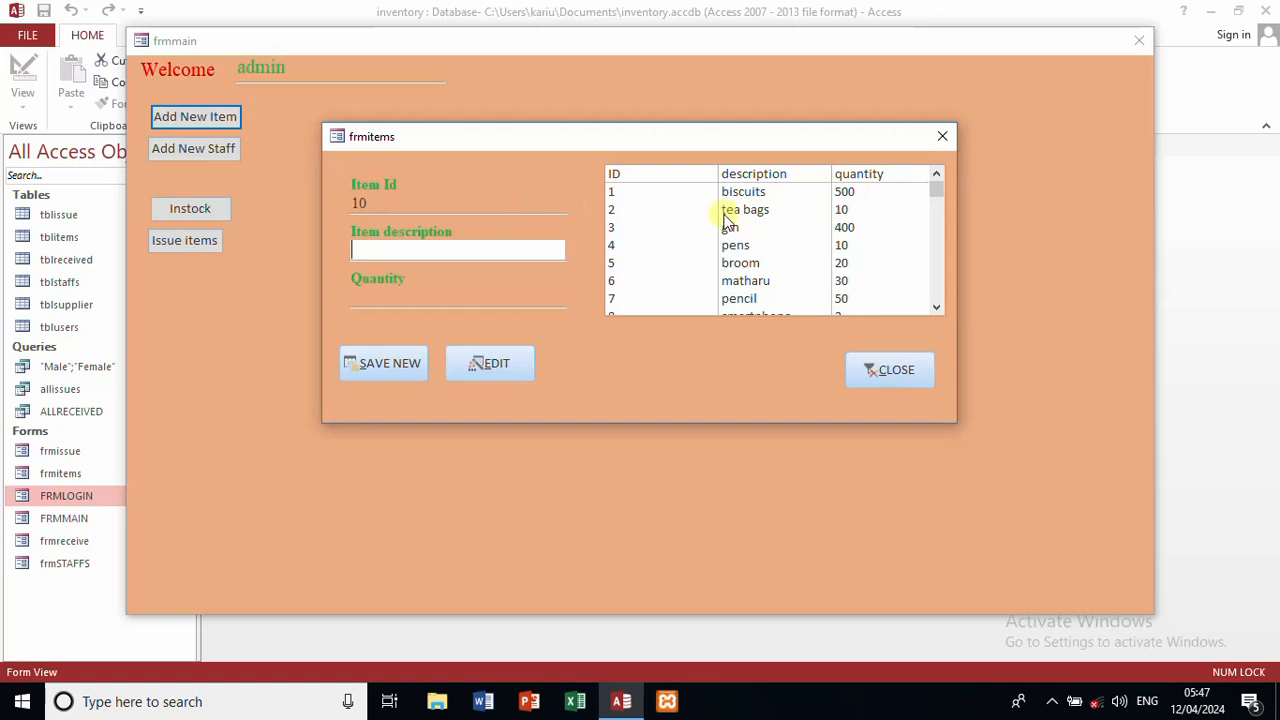
click(944, 137)
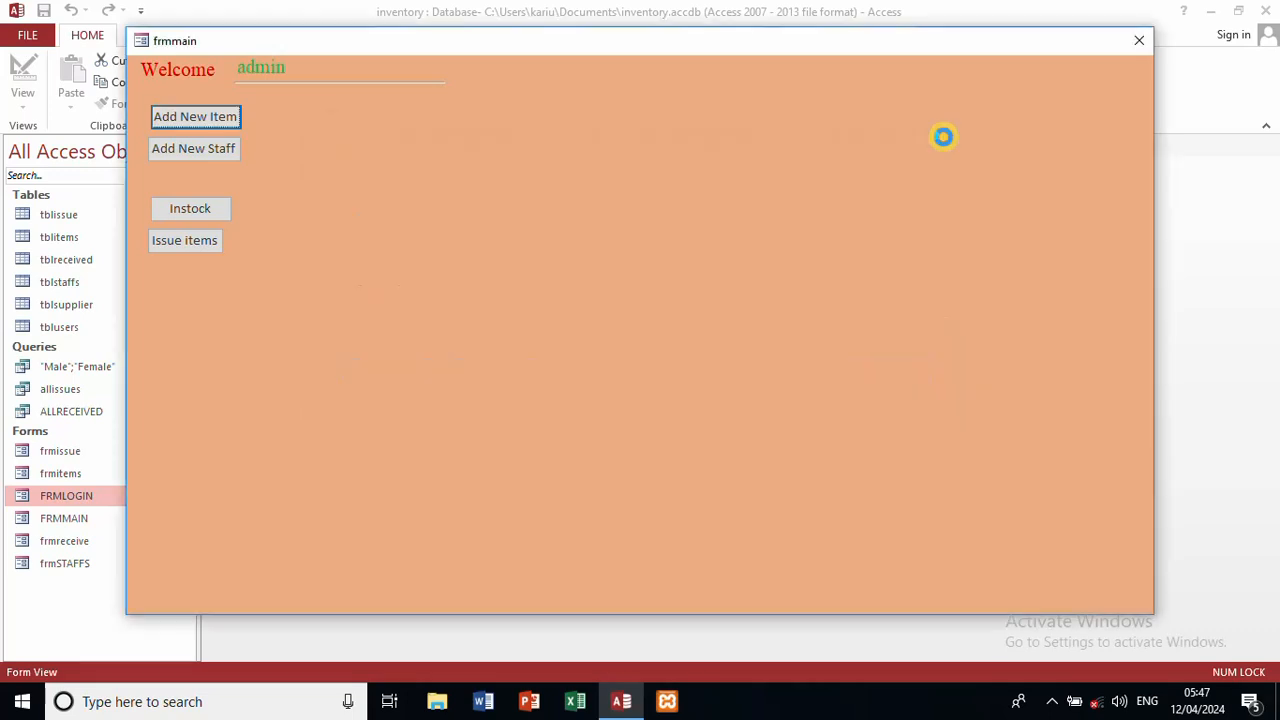
click(230, 148)
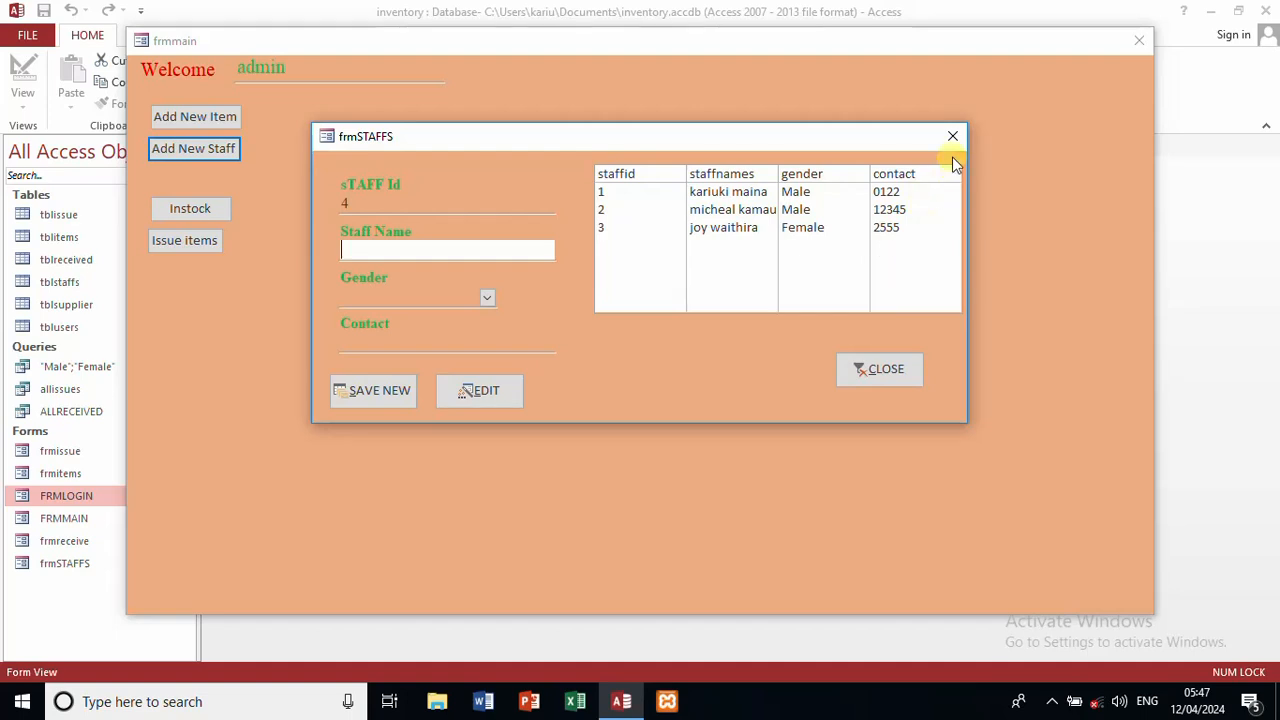
click(957, 140)
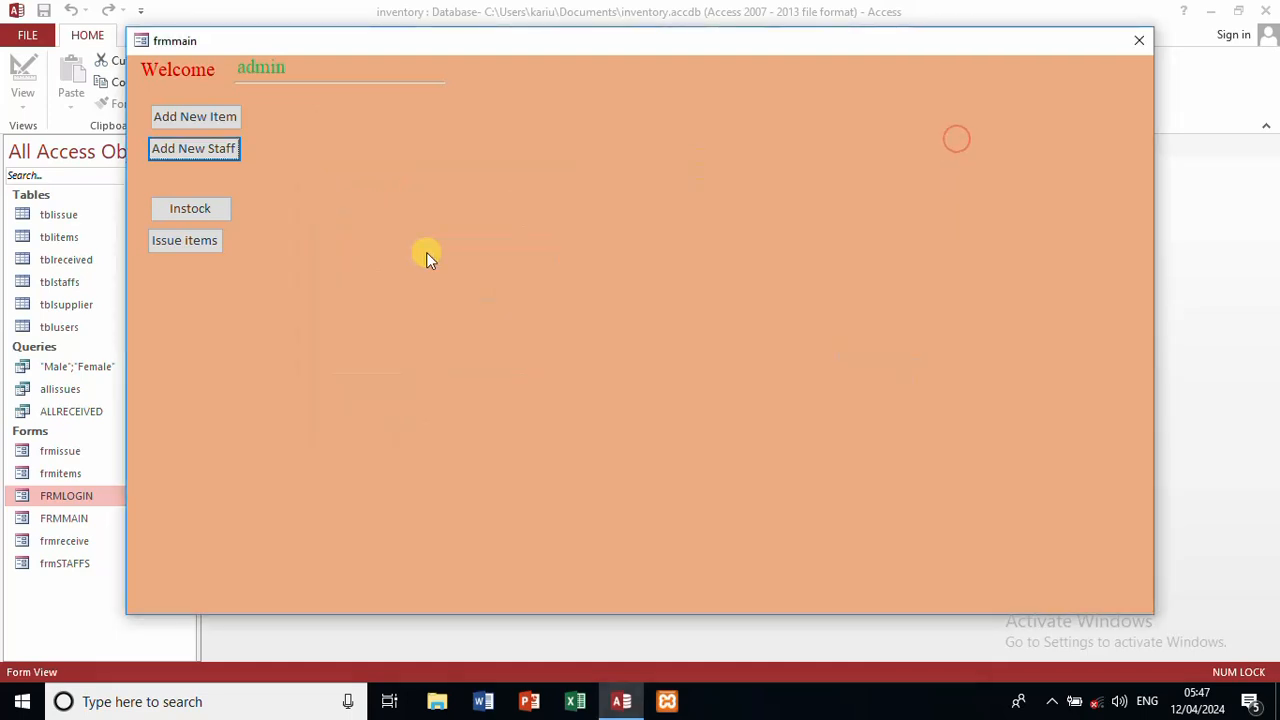
click(226, 218)
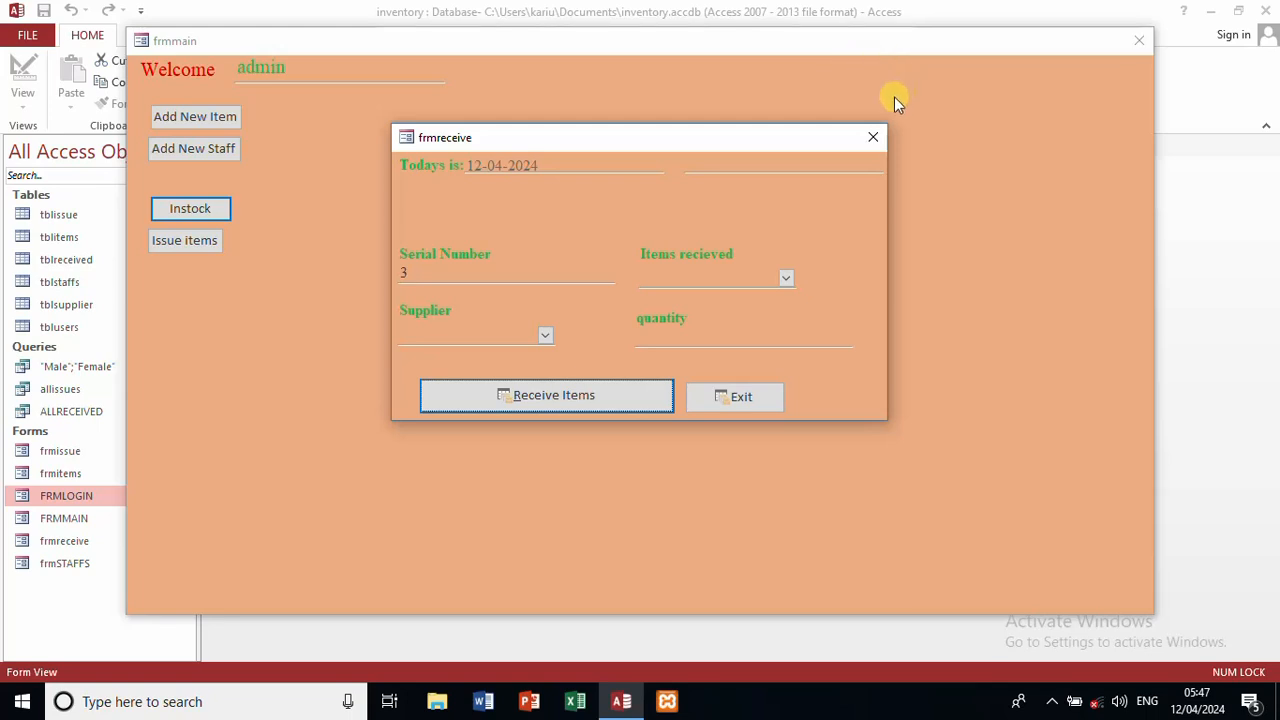
click(875, 136)
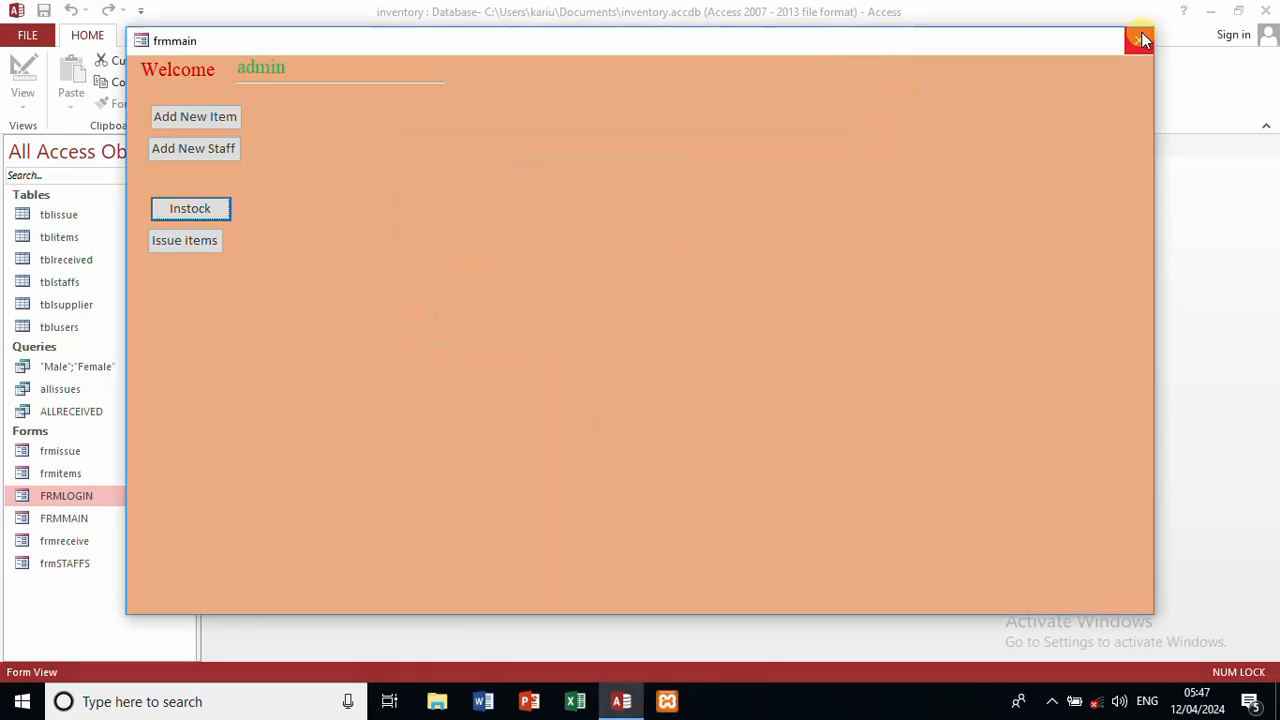
click(1141, 40)
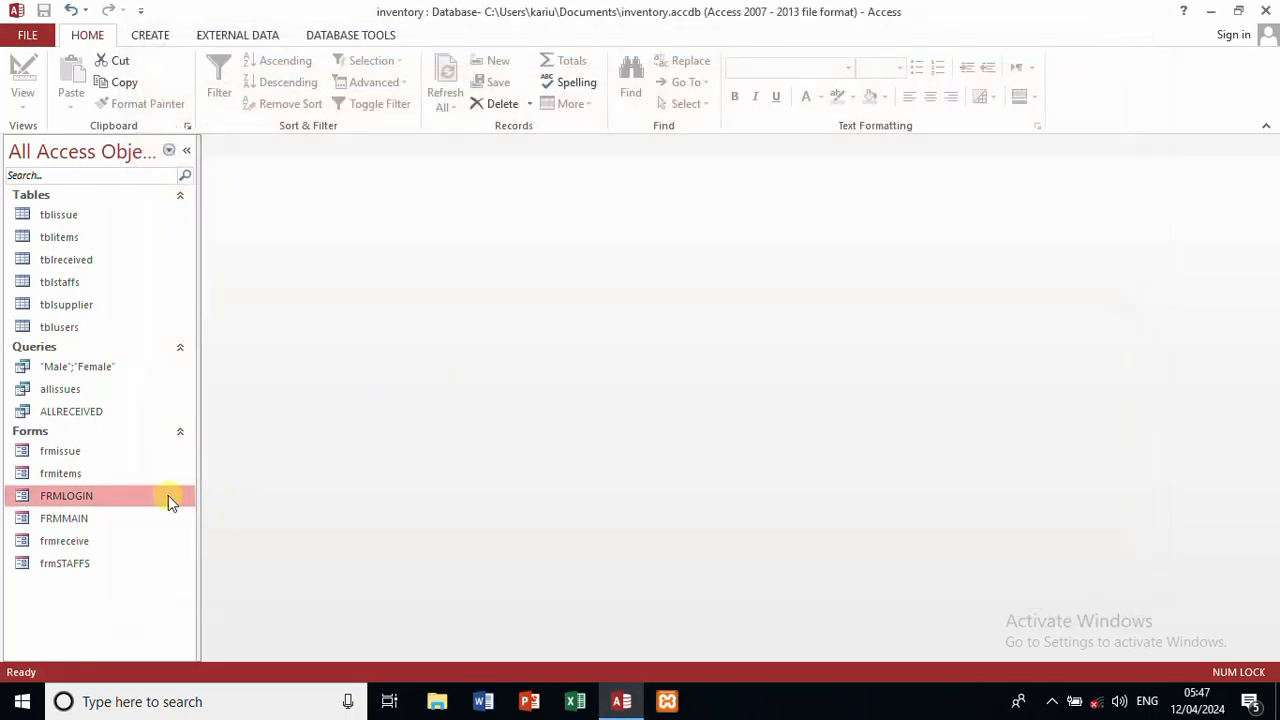
click(75, 541)
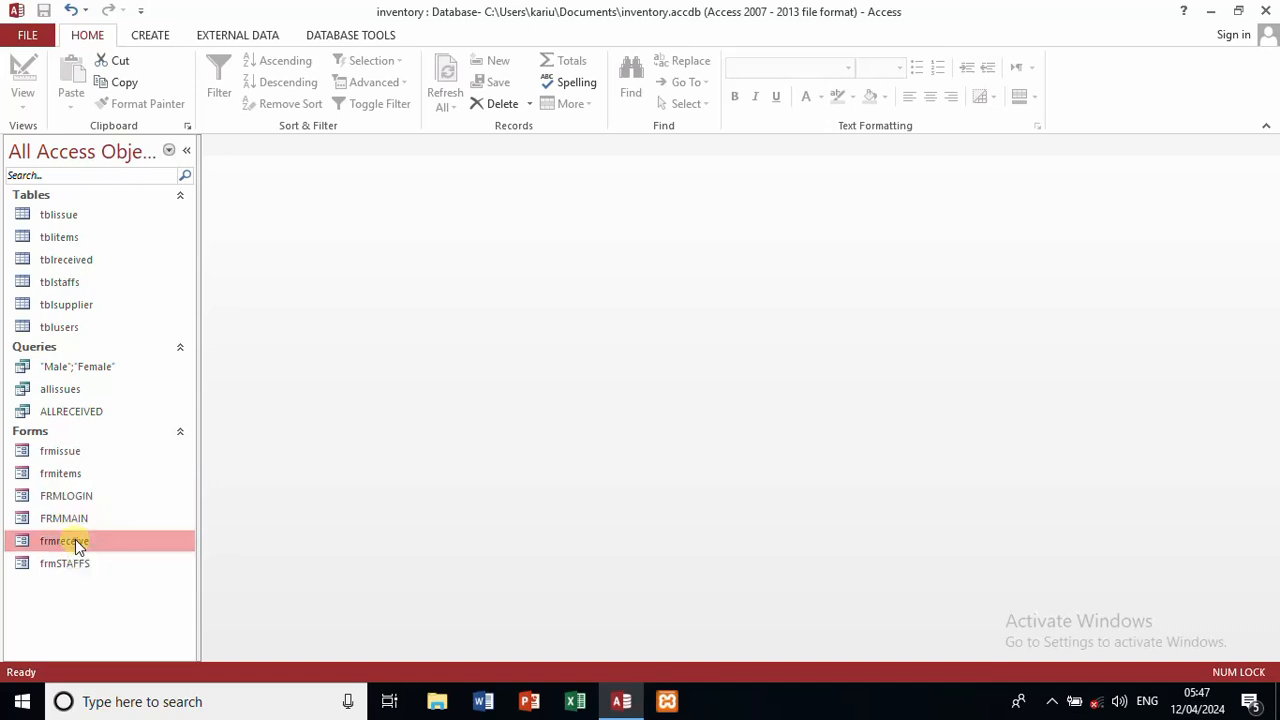
Step: Open frmreceive in Design View and start an event procedure to reach its code
right_click(75, 539)
click(128, 338)
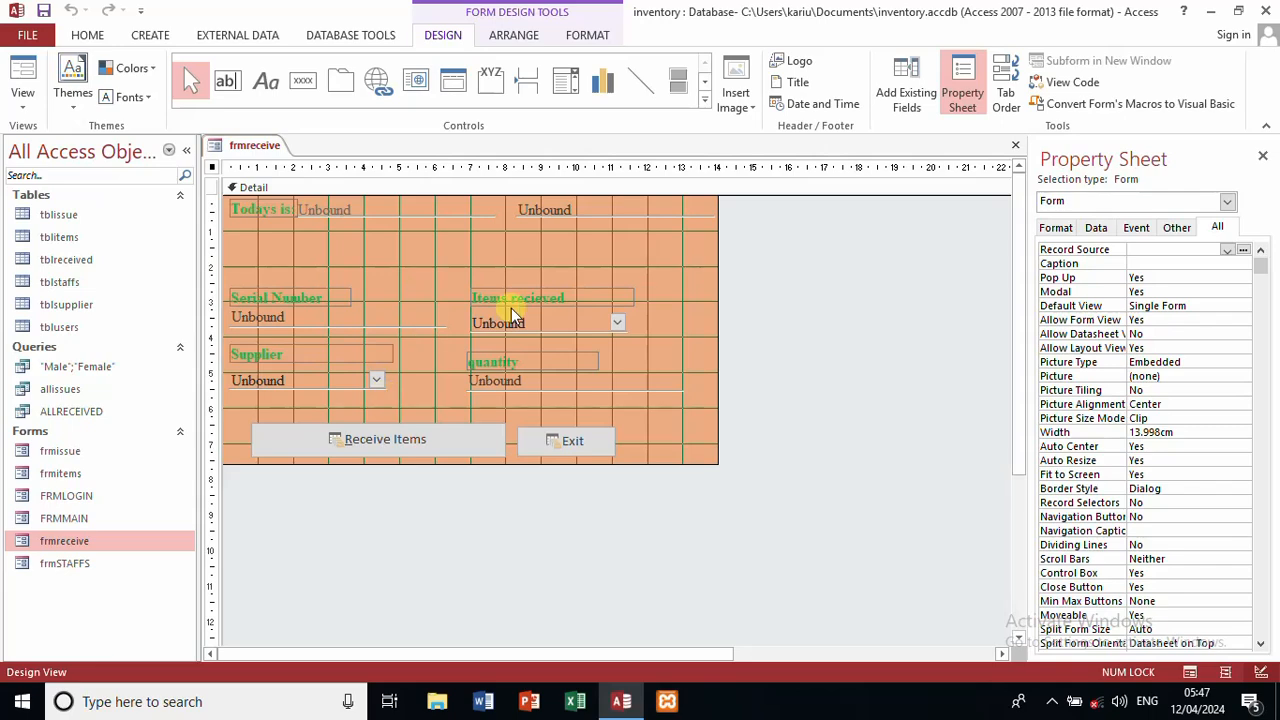
right_click(543, 263)
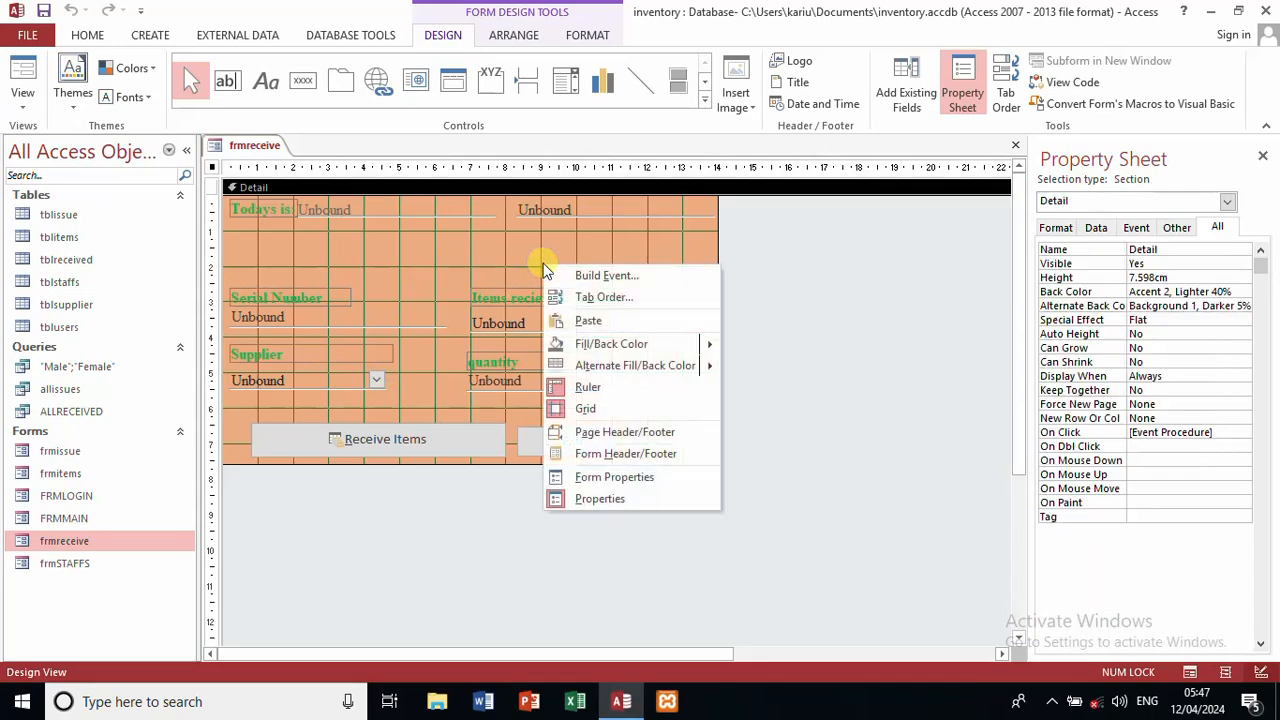
click(603, 278)
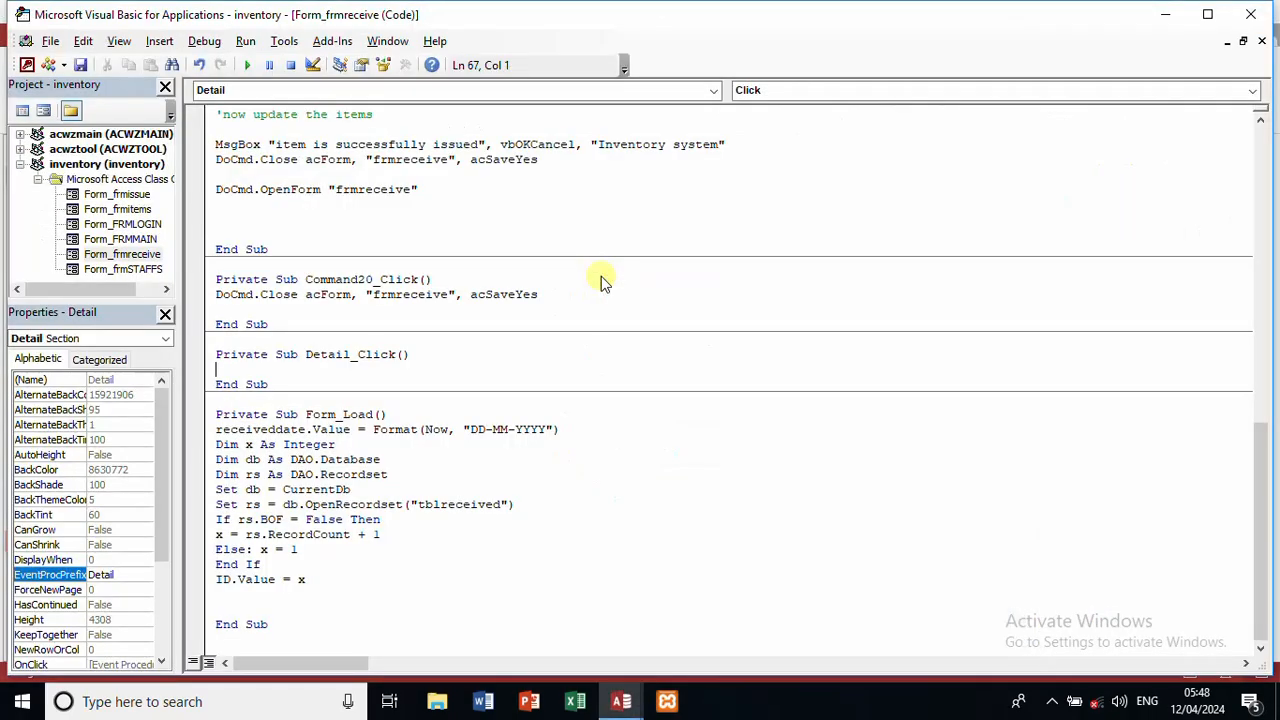
Step: Add receivedby.Value = Forms!frmmain!txtusername to Form_Load and close the VBA editor
click(406, 414)
key(Return)
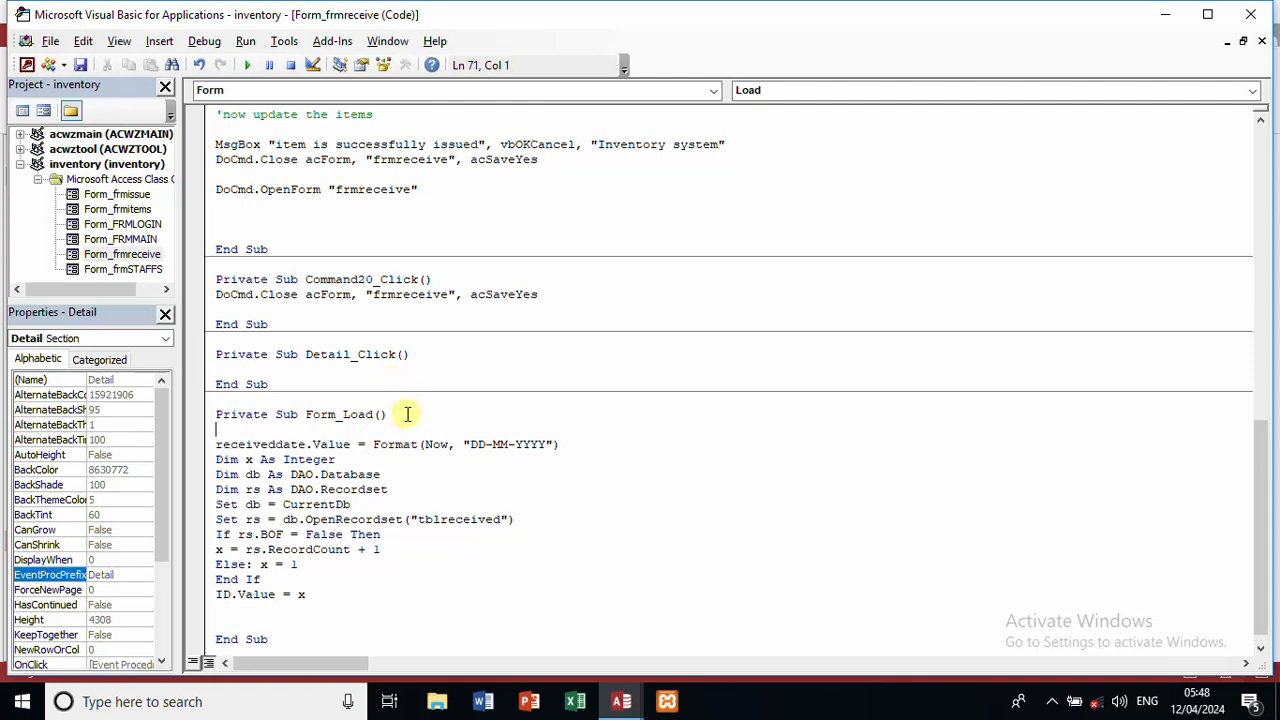
text(receivedby.val)
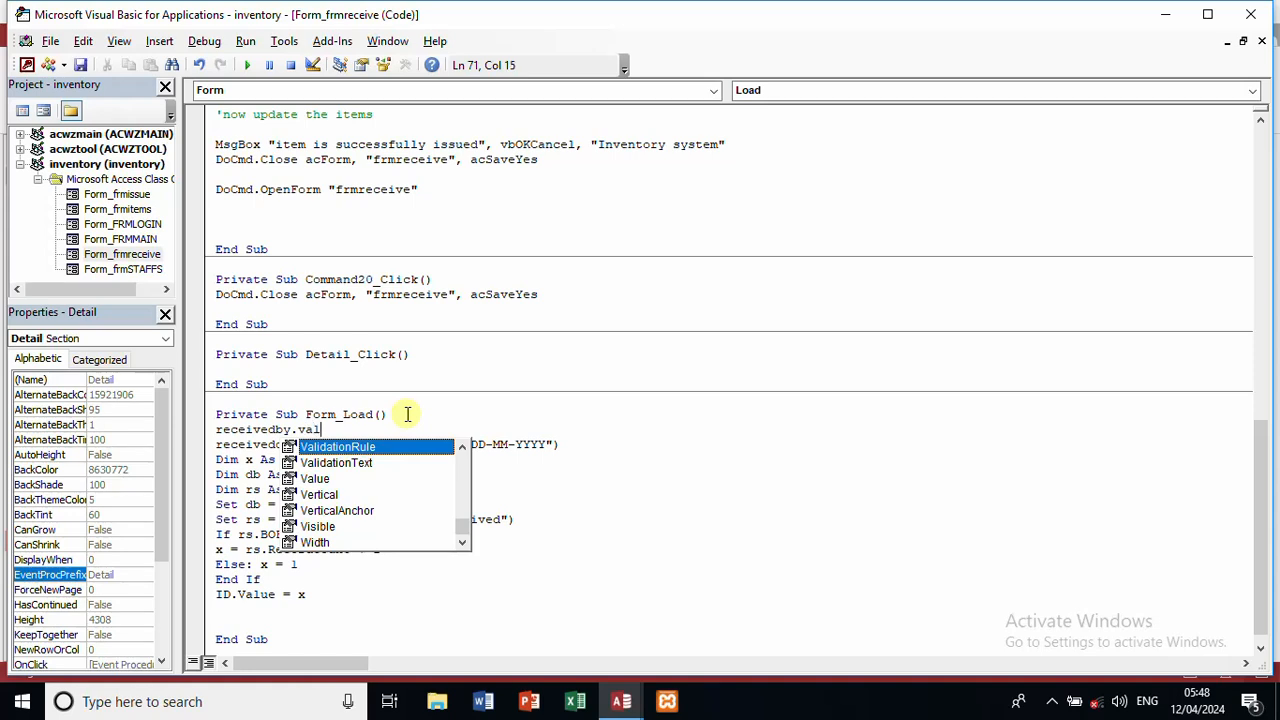
text(ue=)
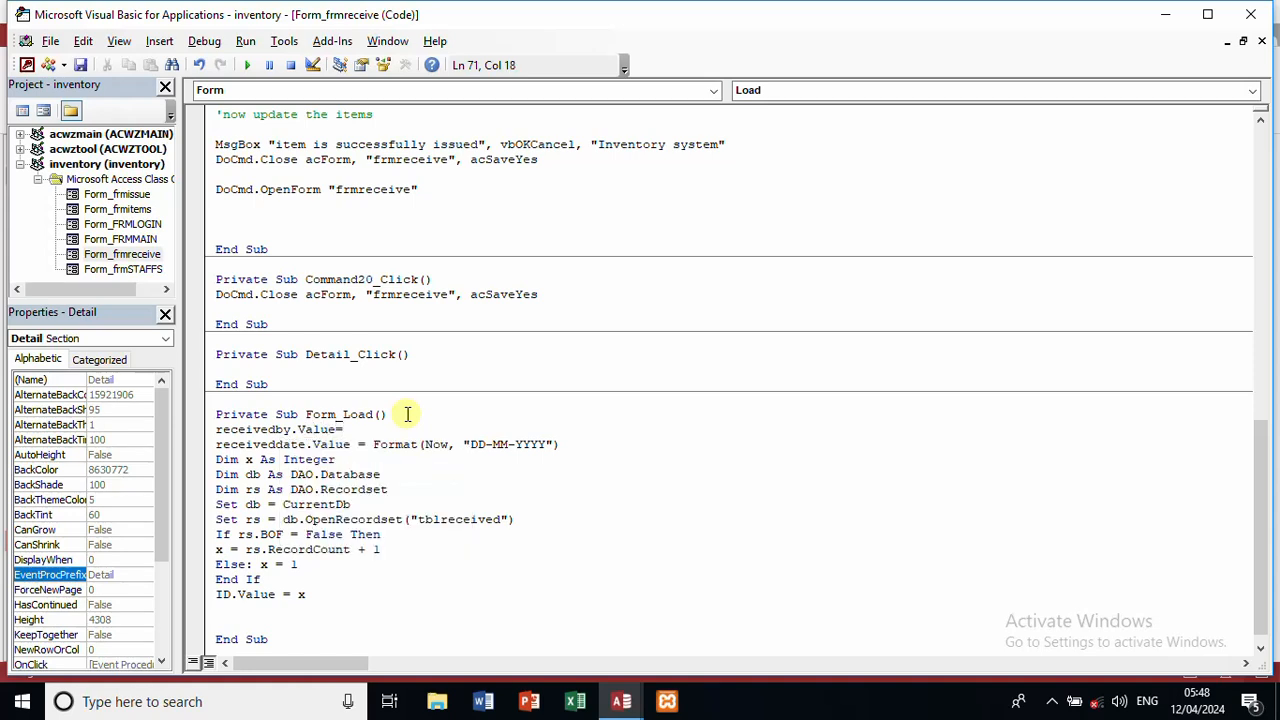
text(Forms!frmmain!txtusern)
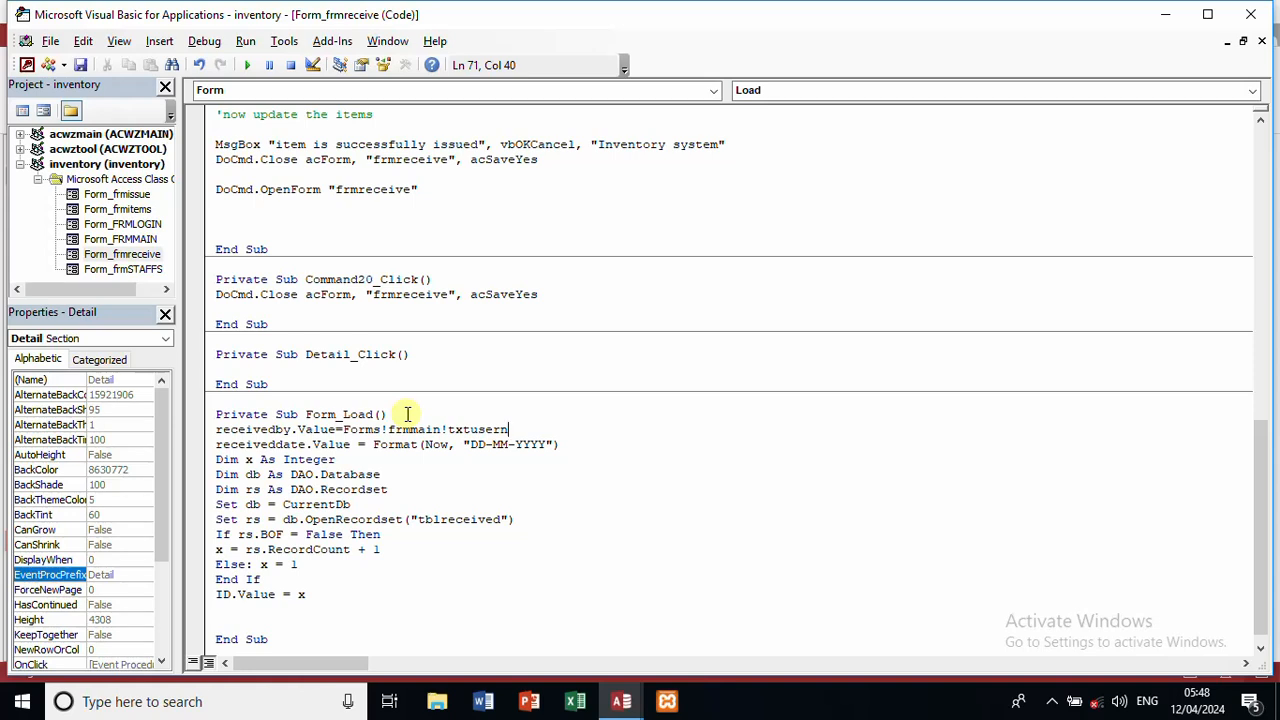
text(a)
key(BackSpace)
click(407, 414)
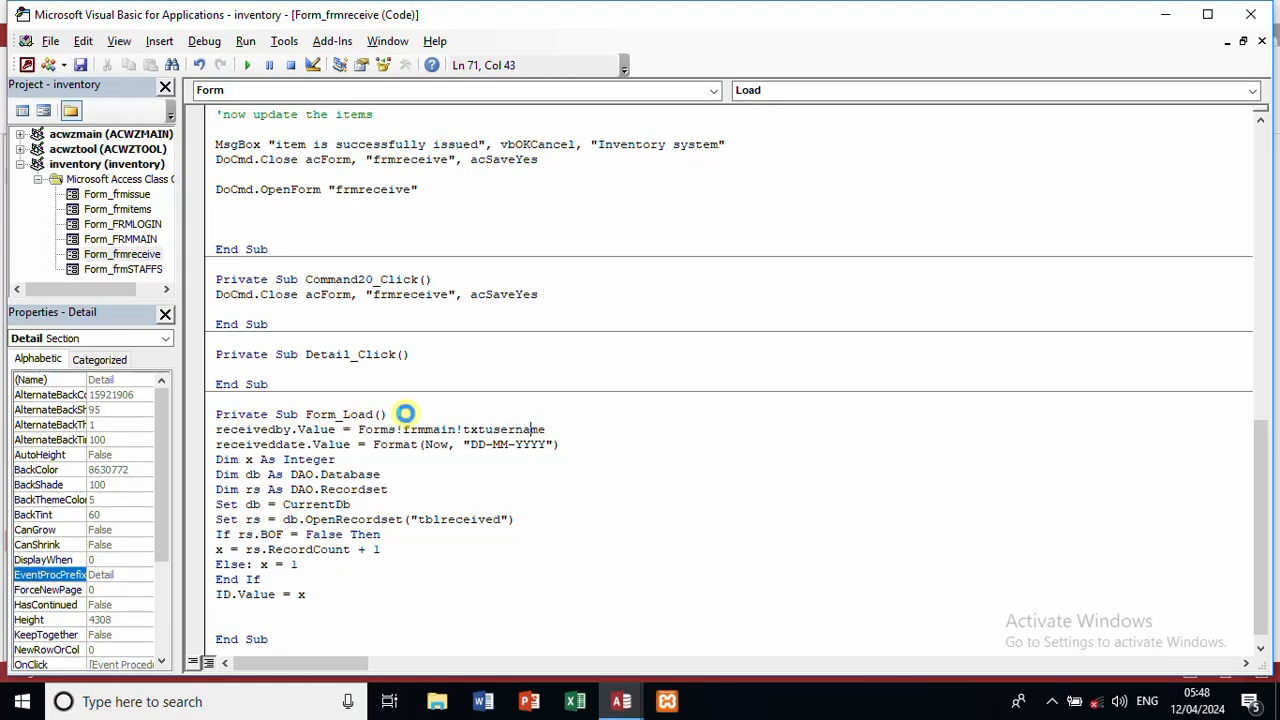
click(1250, 12)
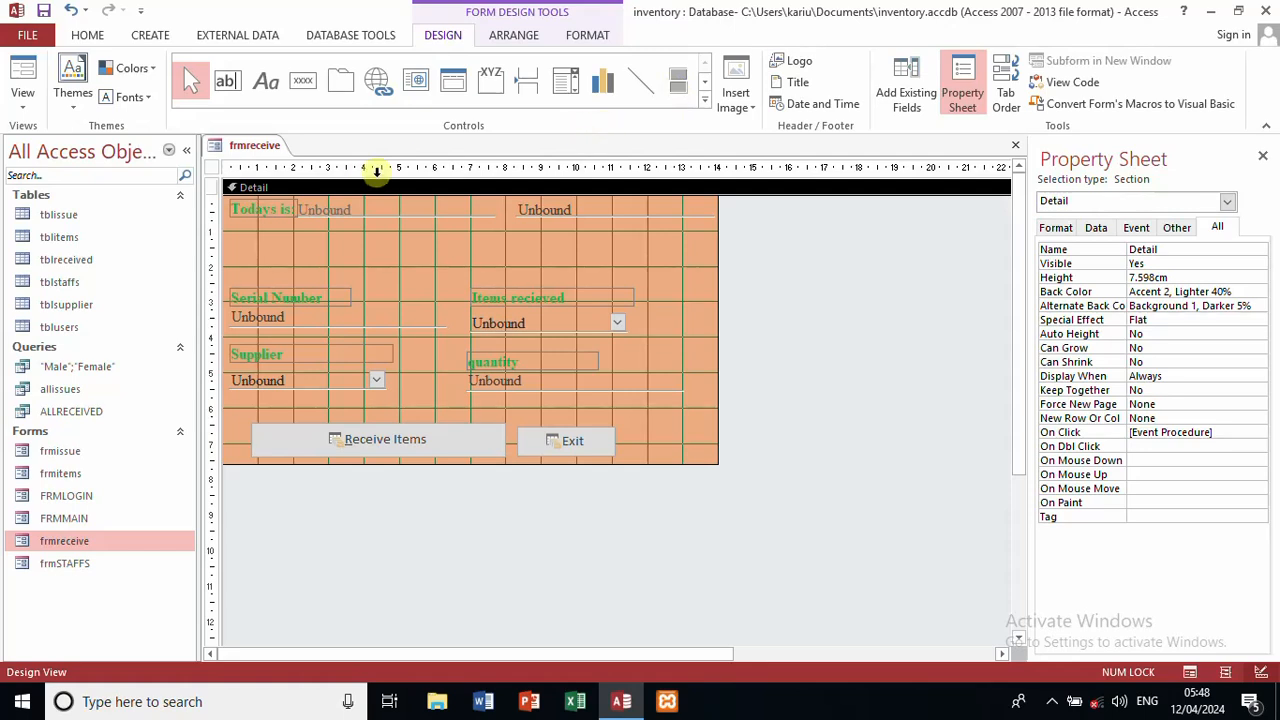
Step: Close frmreceive's design, log in via FRMLOGIN, and open the Instock receiving form
click(1014, 147)
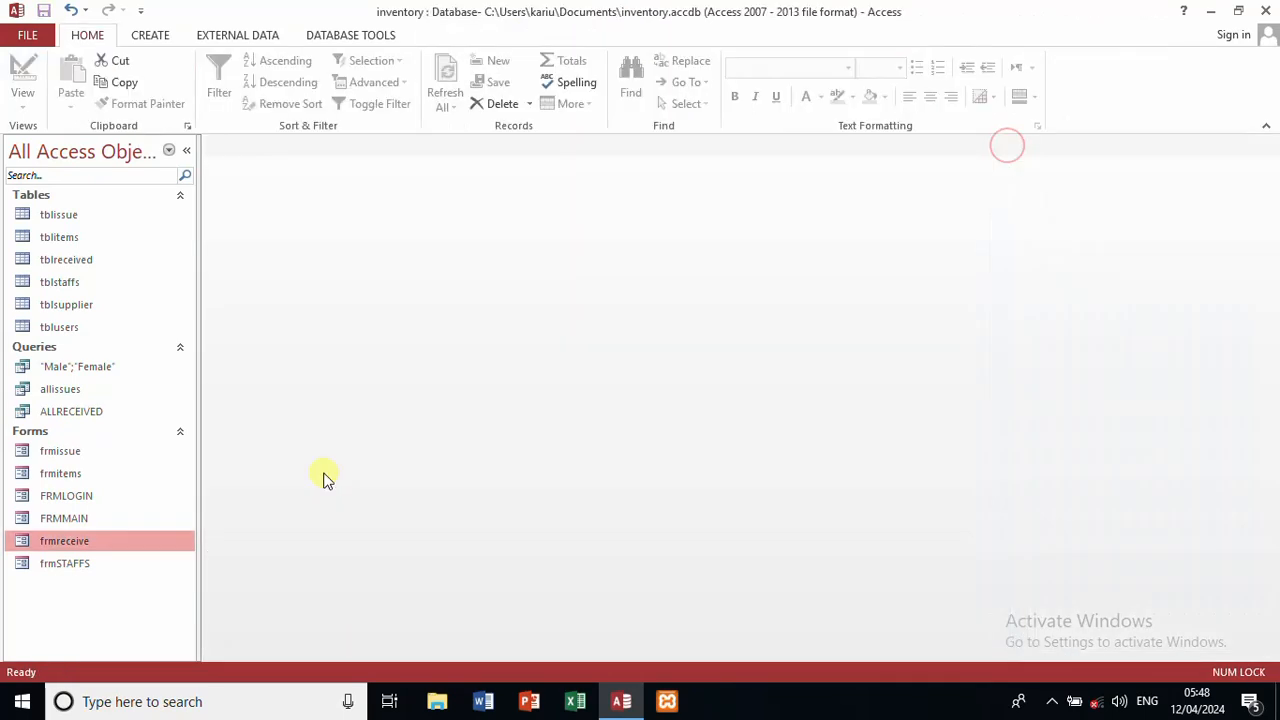
double_click(85, 497)
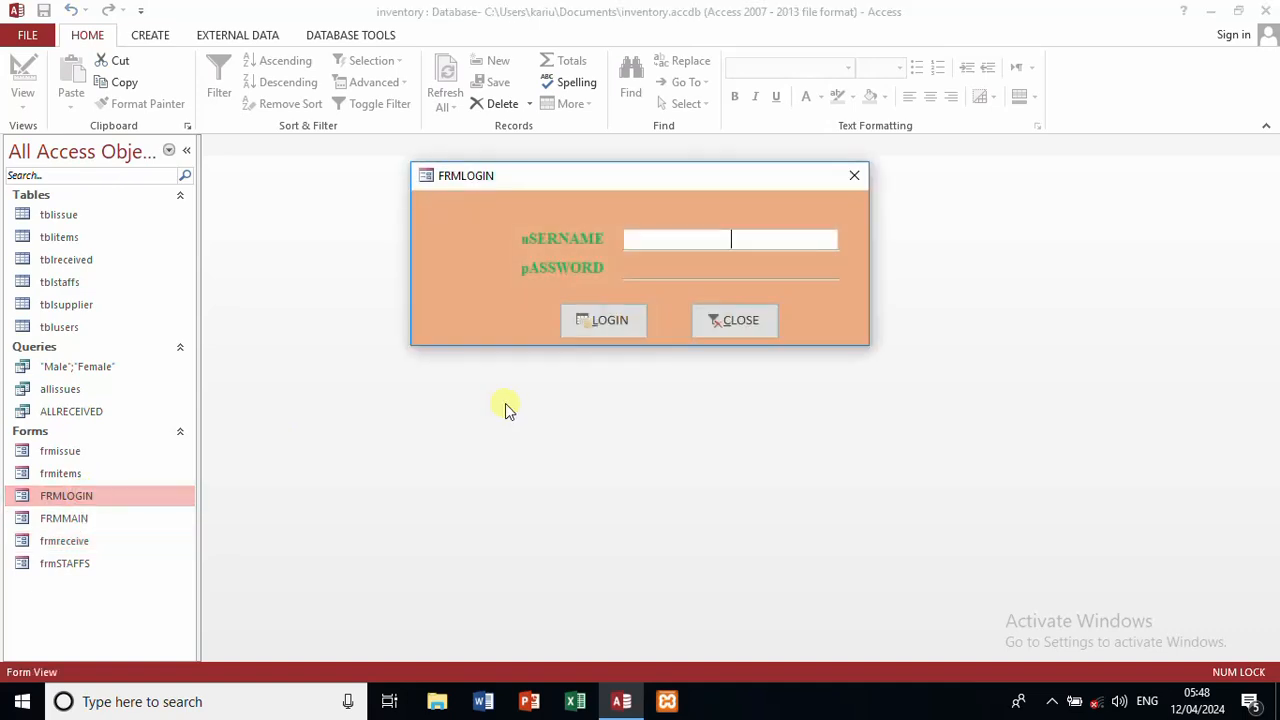
text(admin)
key(Tab)
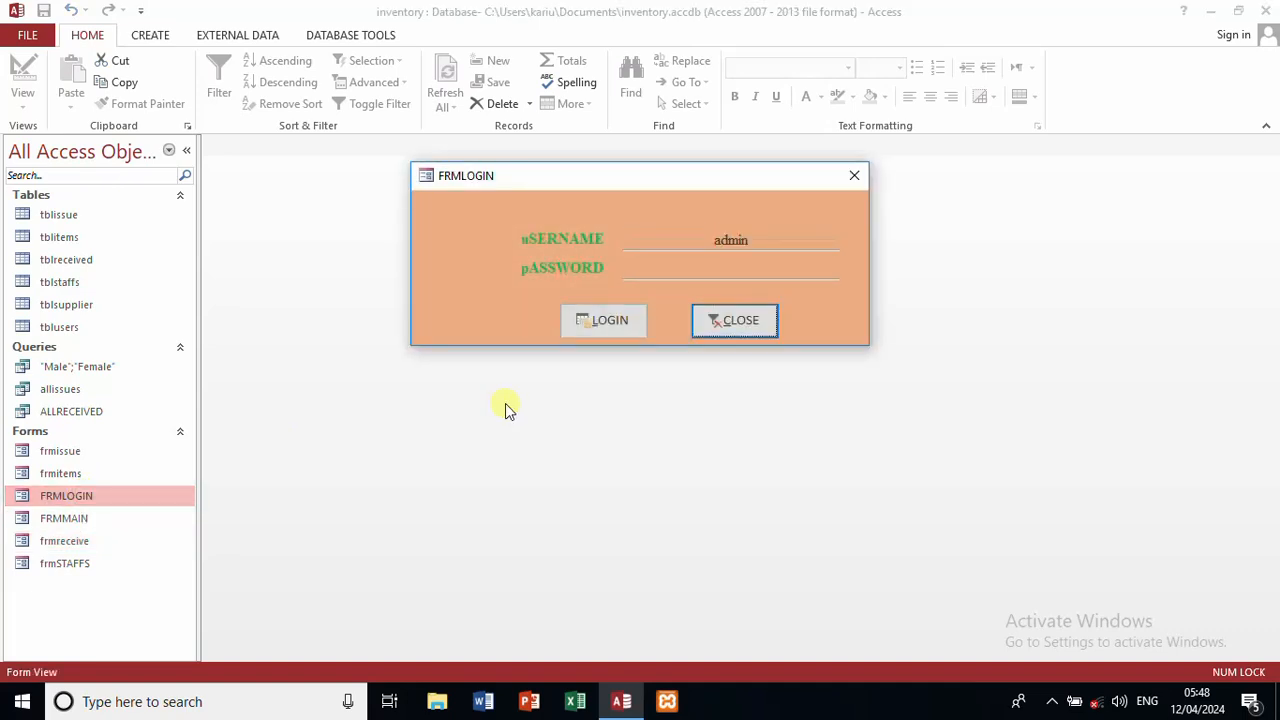
click(683, 272)
text(admin)
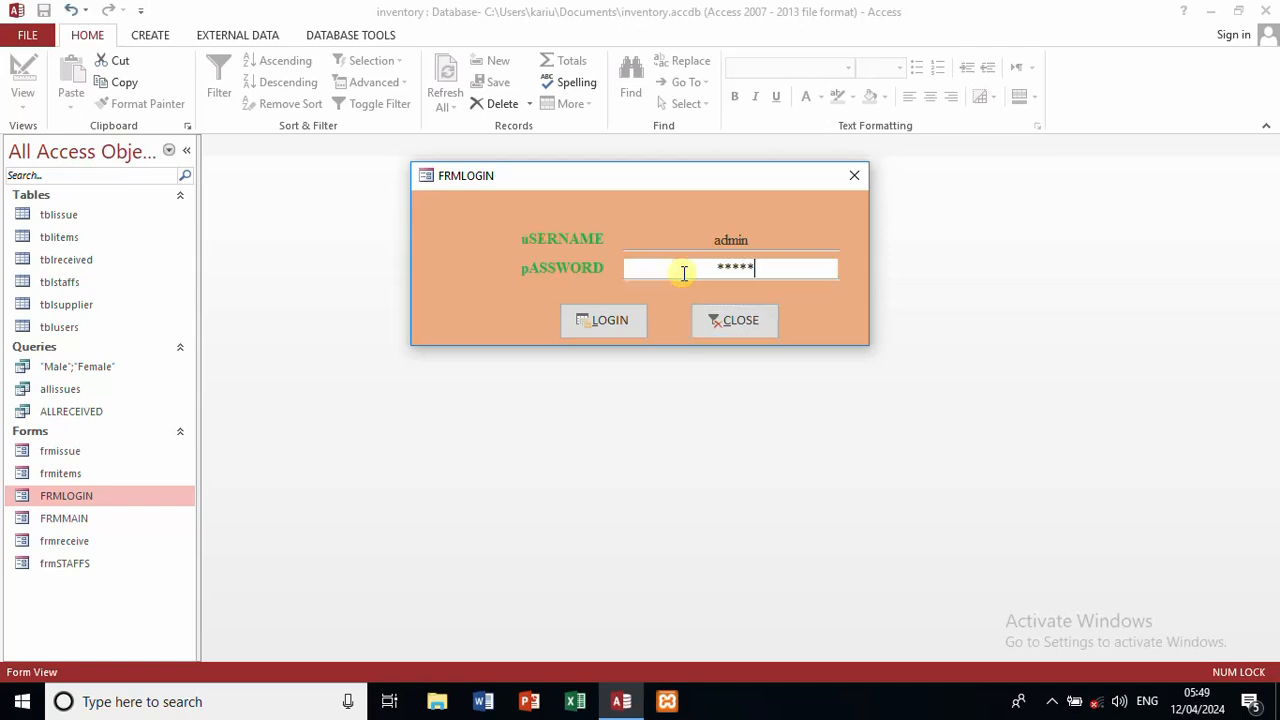
click(637, 318)
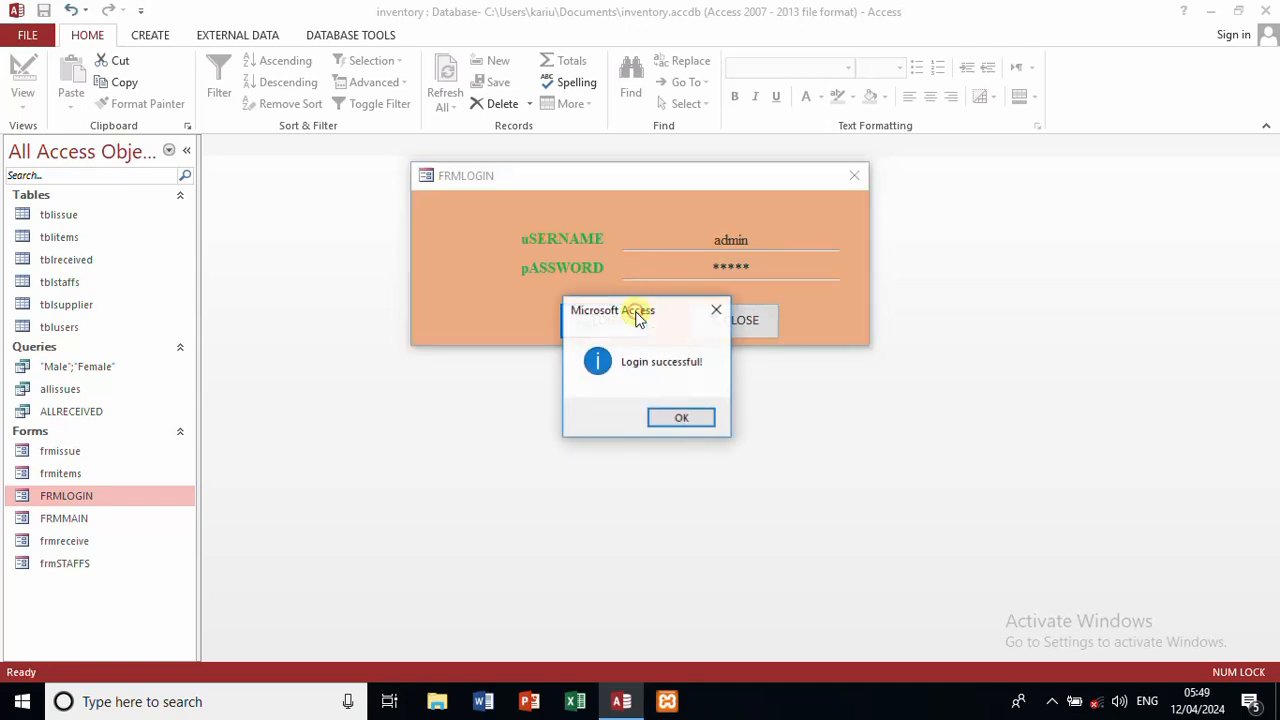
click(668, 418)
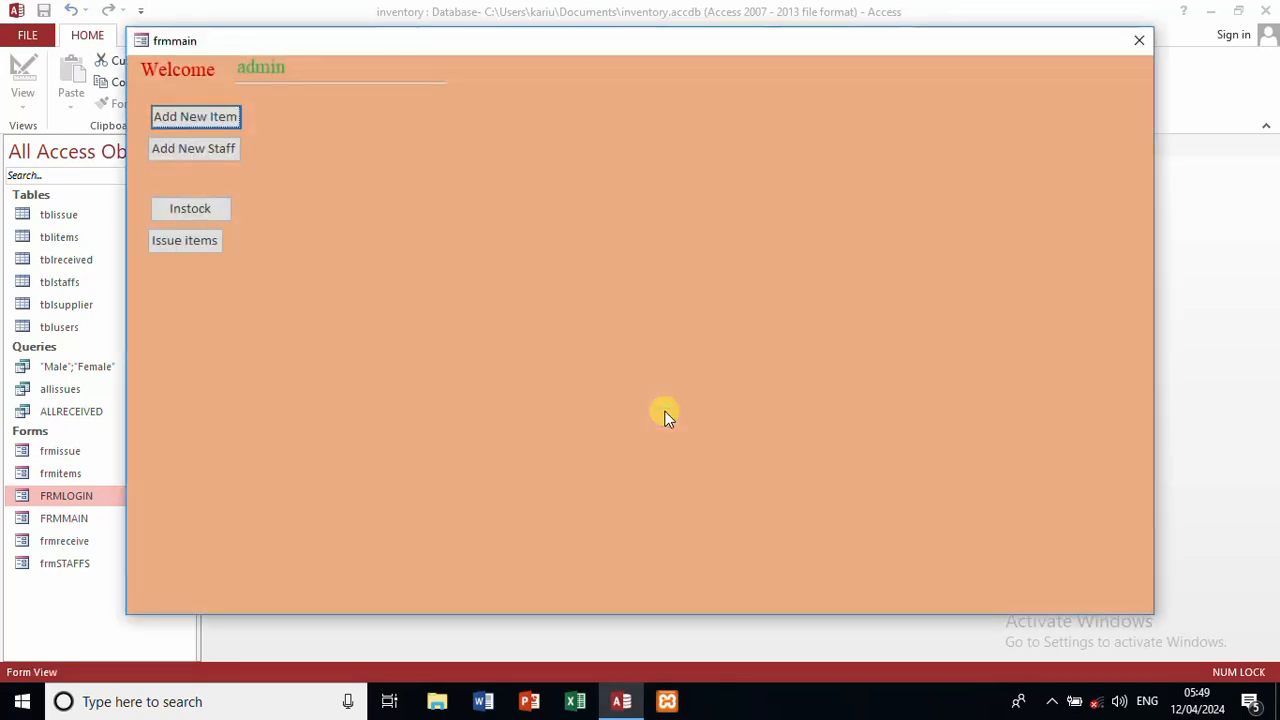
click(205, 210)
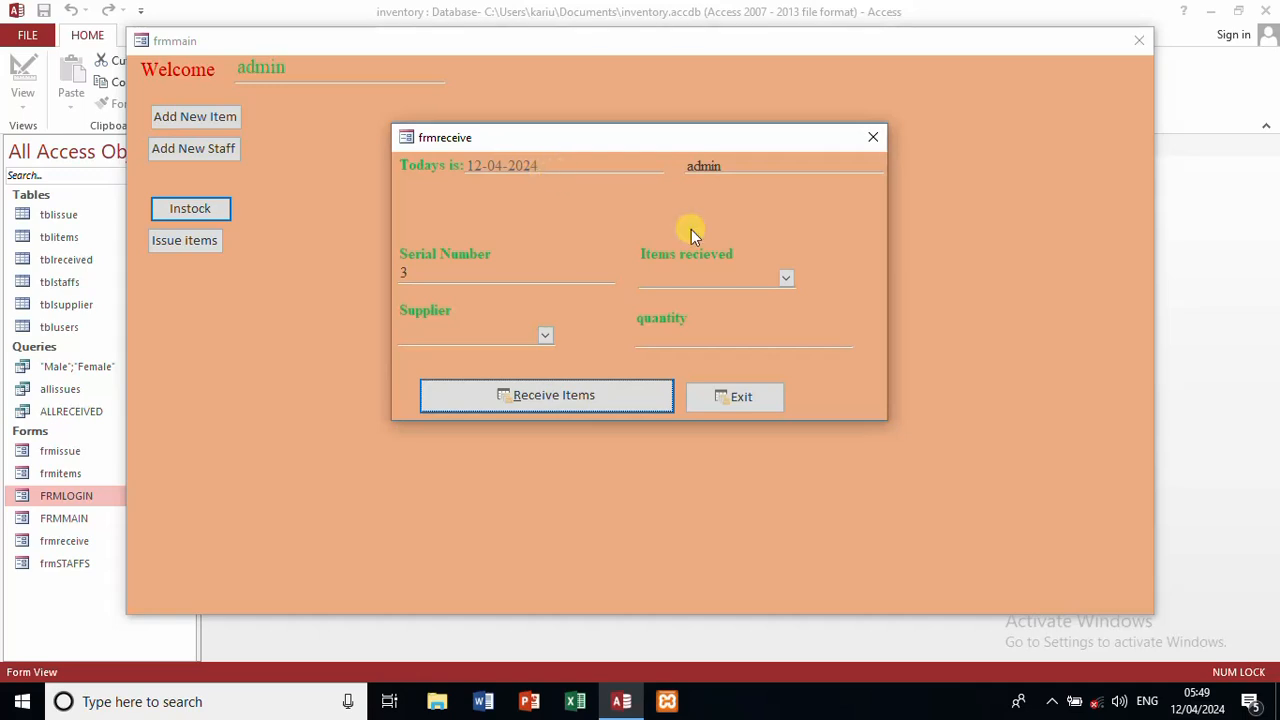
Step: Receive 500 biscuits from supplier Mungai, then close frmreceive and frmmain
click(787, 279)
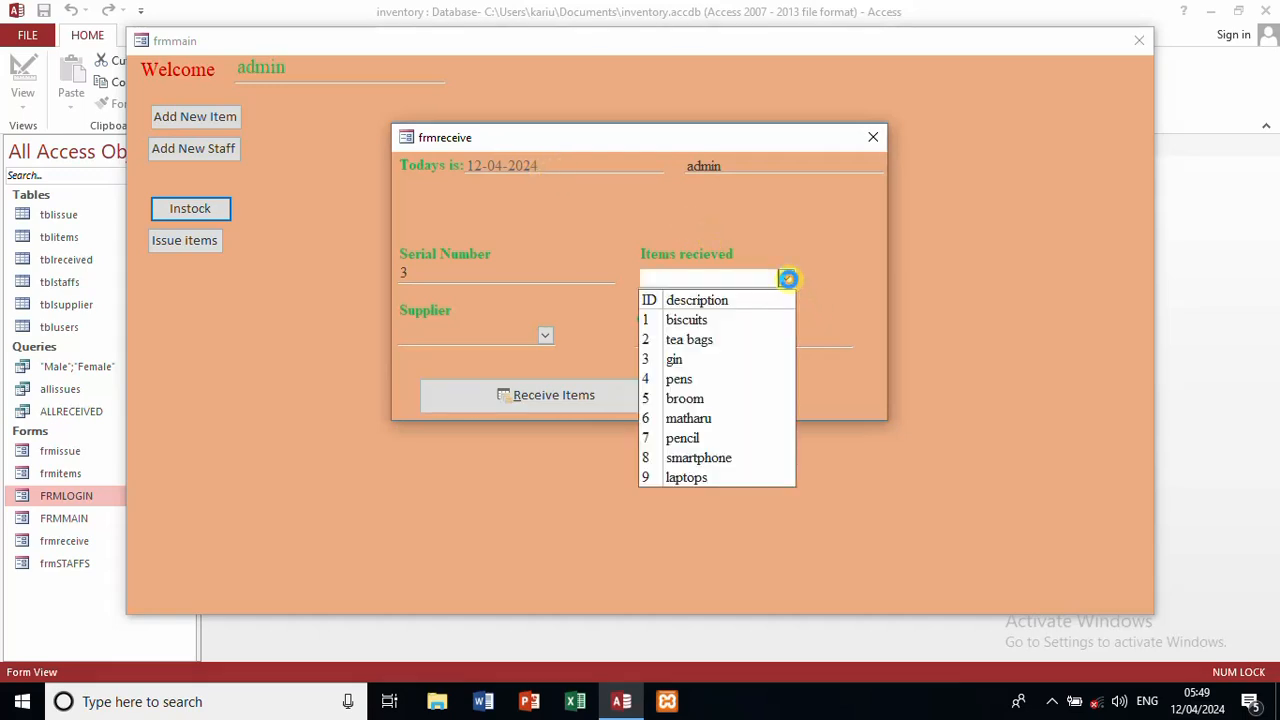
click(729, 321)
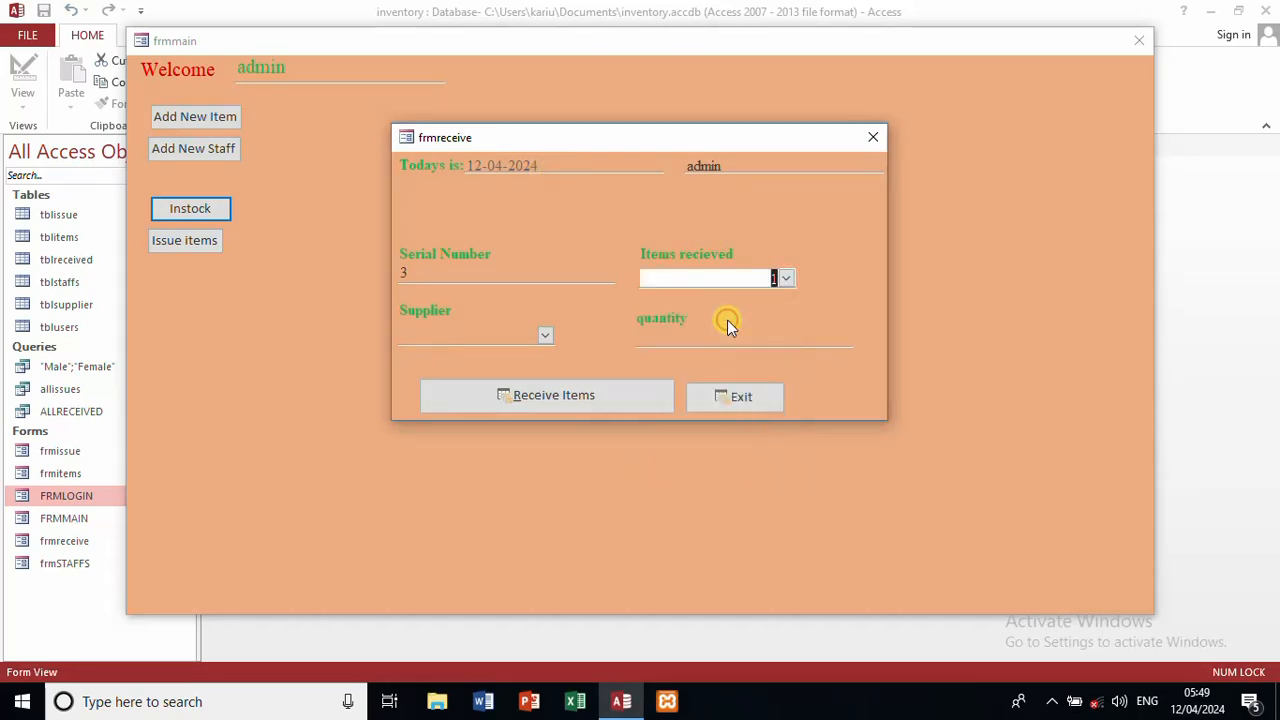
click(545, 334)
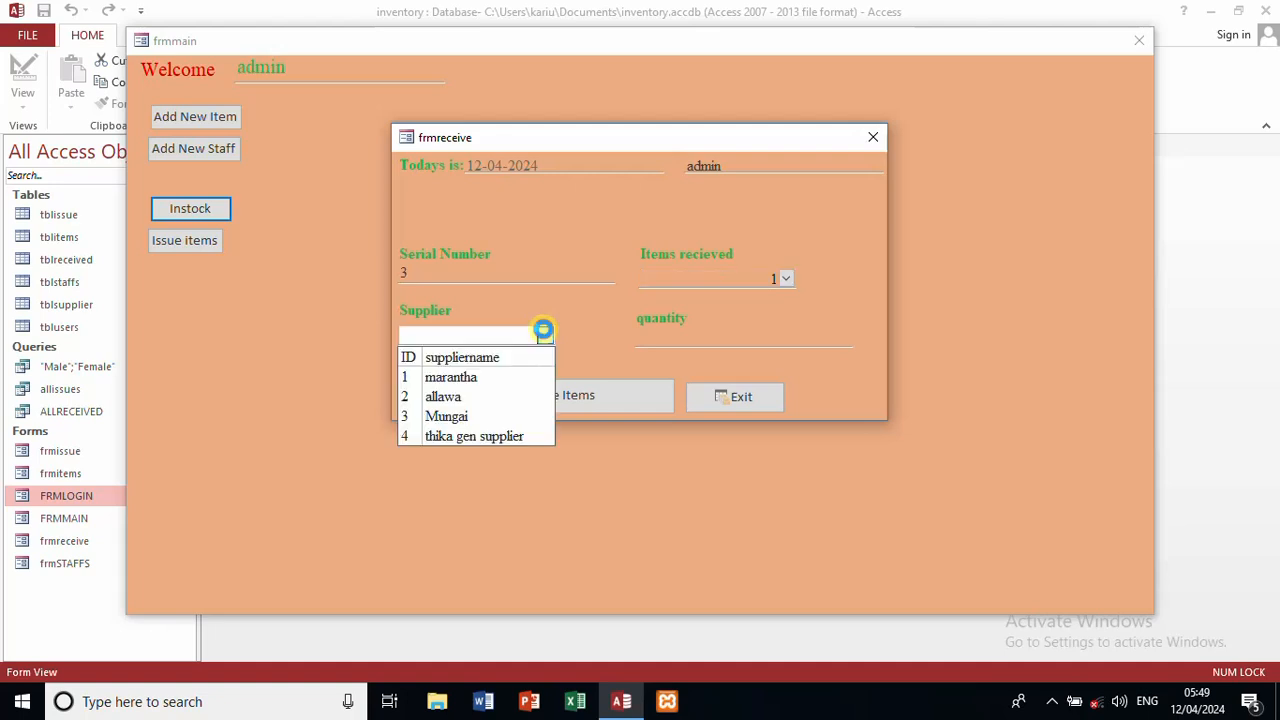
click(485, 416)
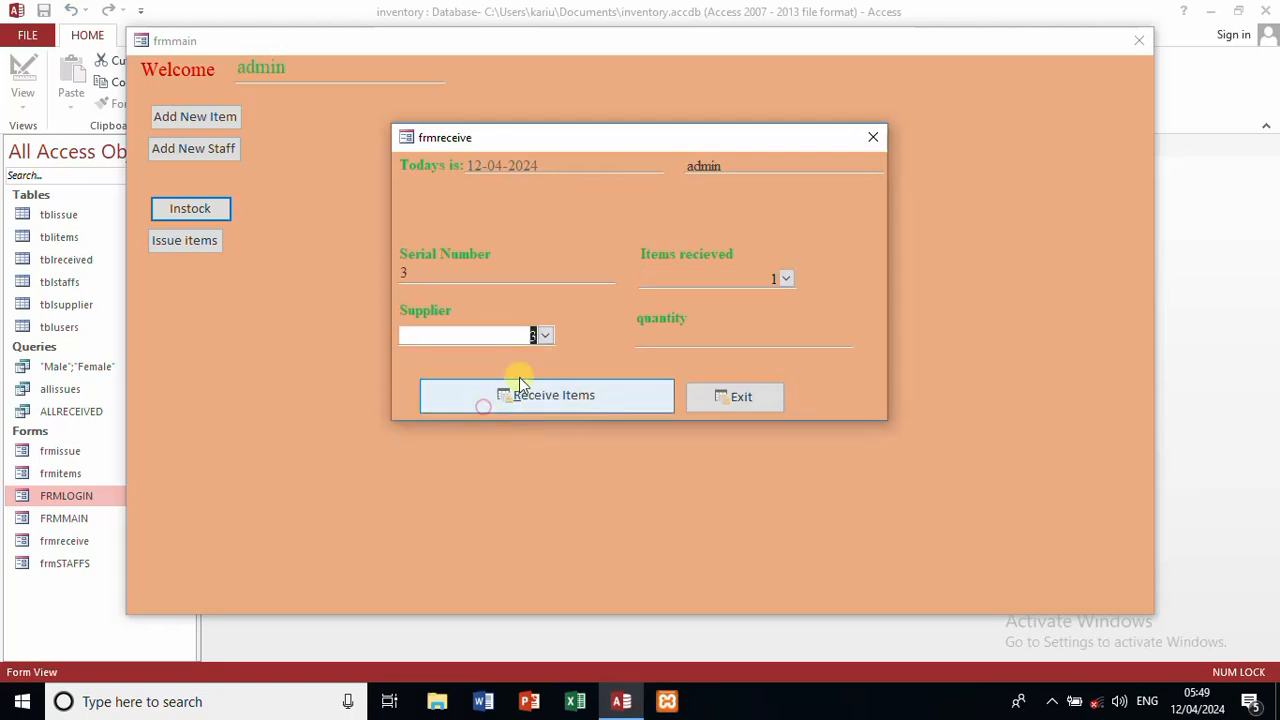
click(652, 342)
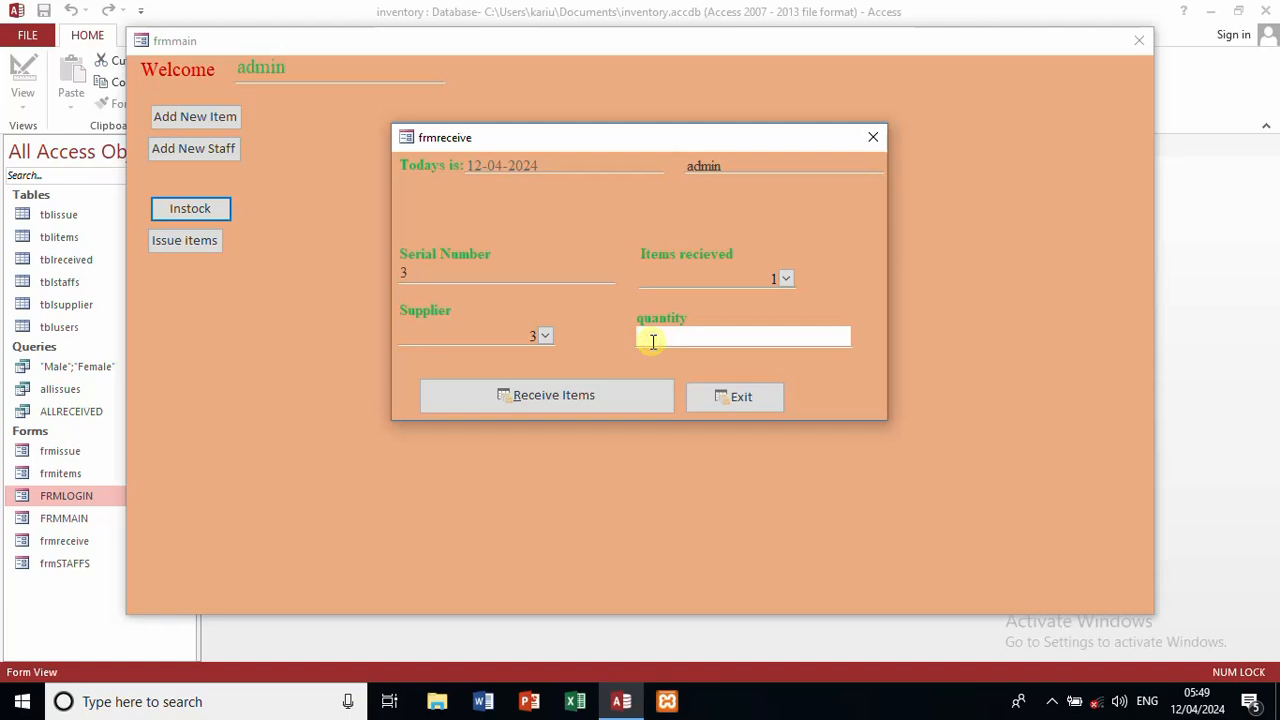
text(500)
click(580, 401)
click(601, 412)
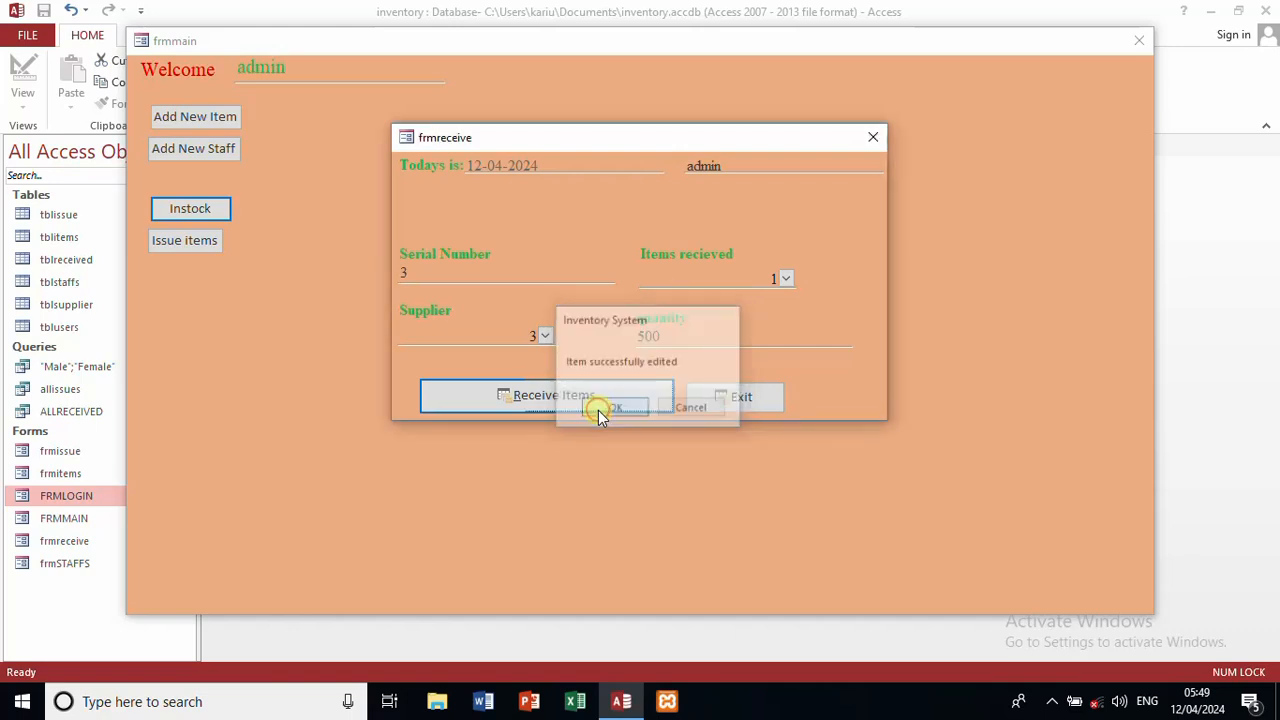
click(612, 409)
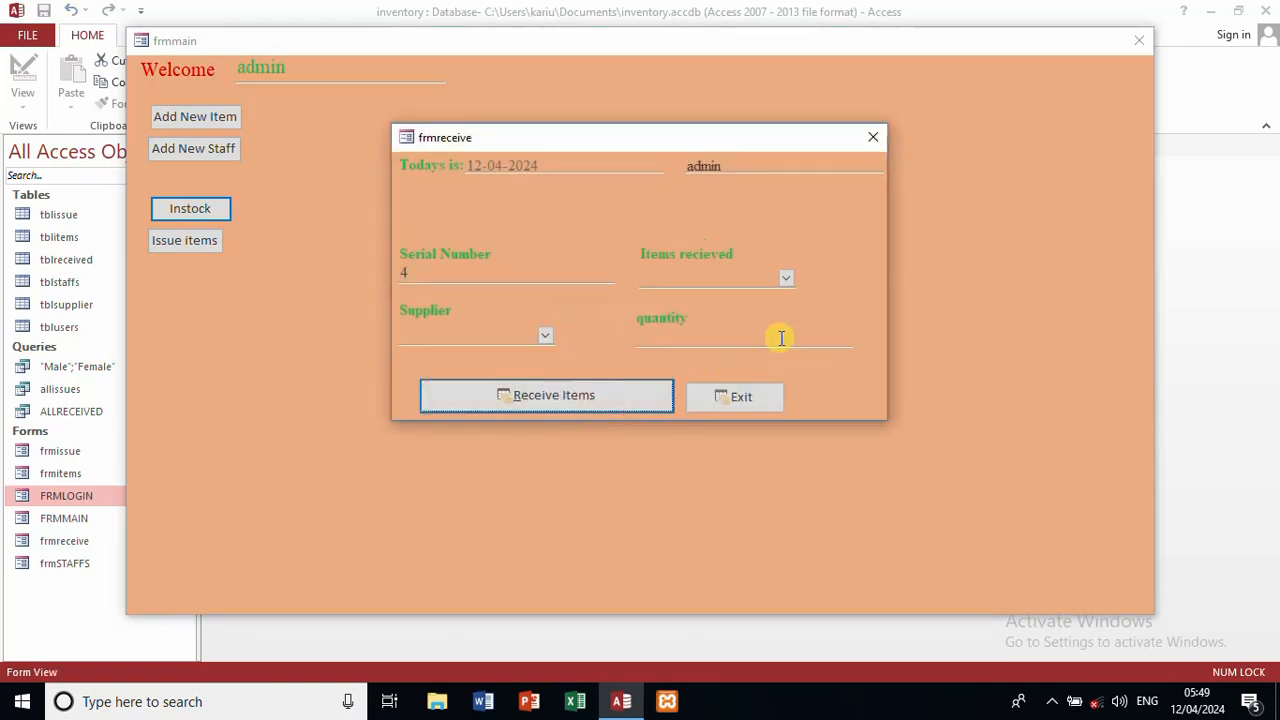
click(874, 137)
click(1140, 42)
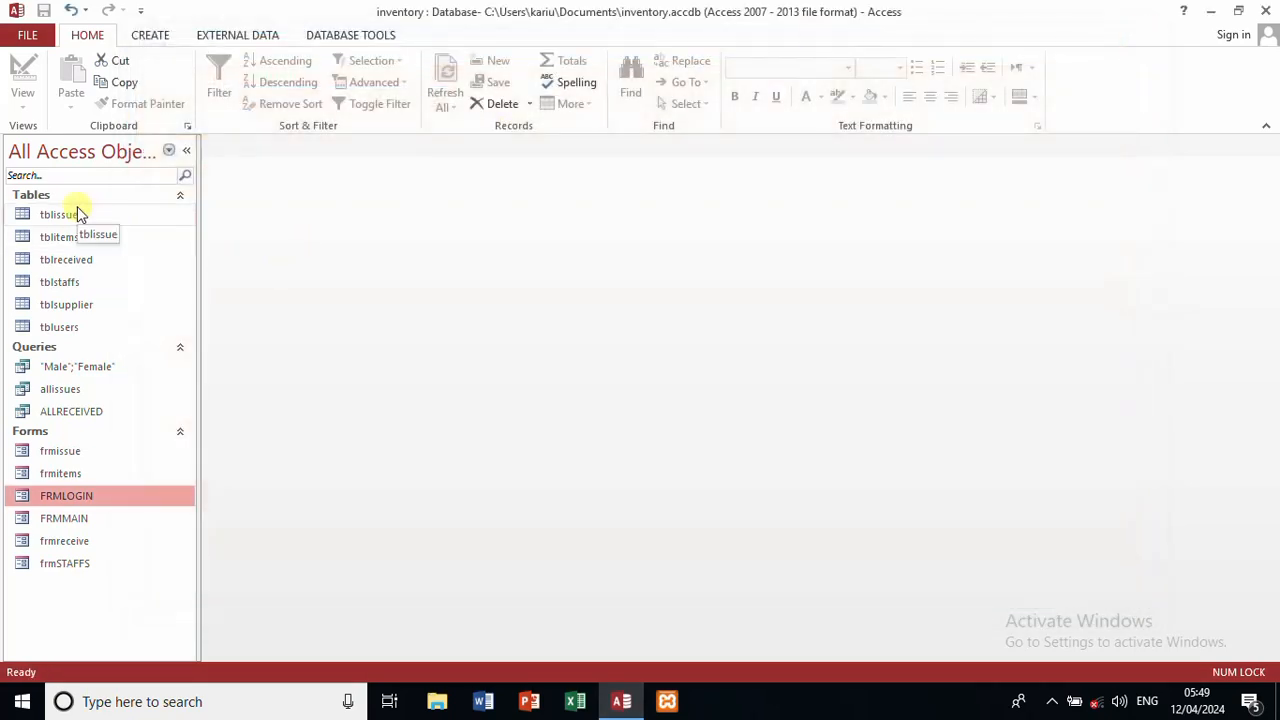
click(80, 261)
double_click(80, 261)
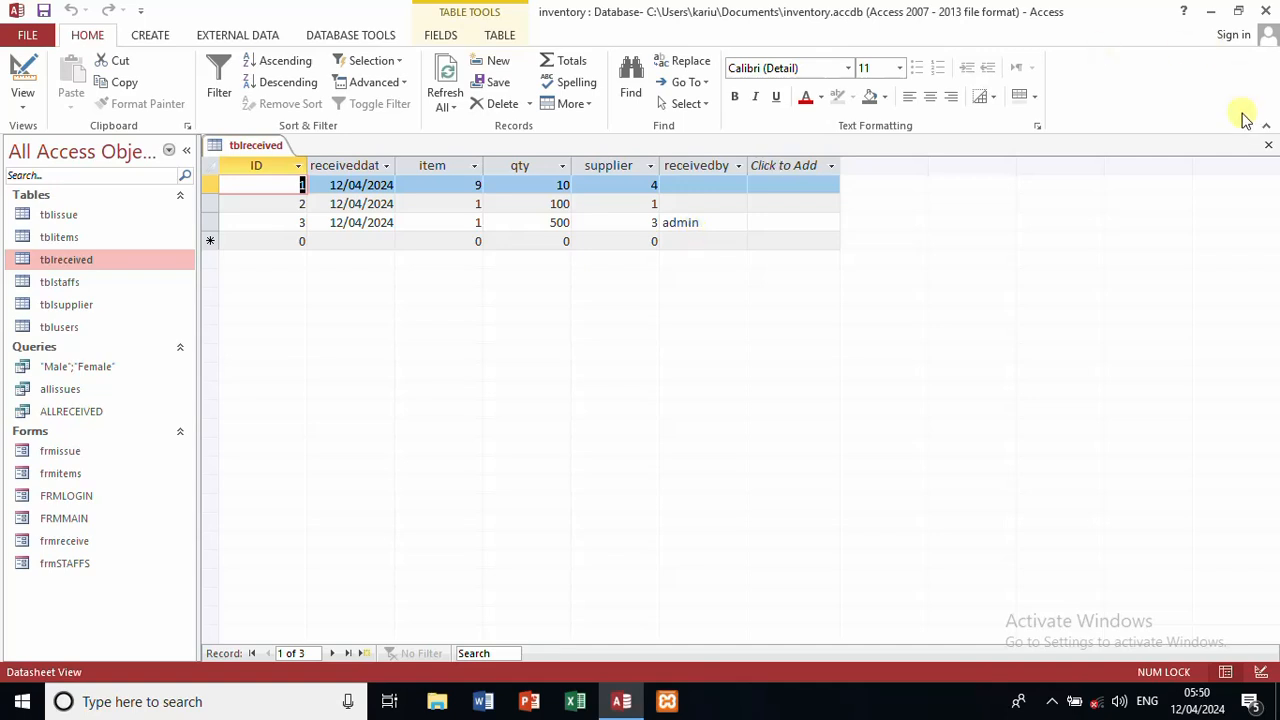
click(1266, 137)
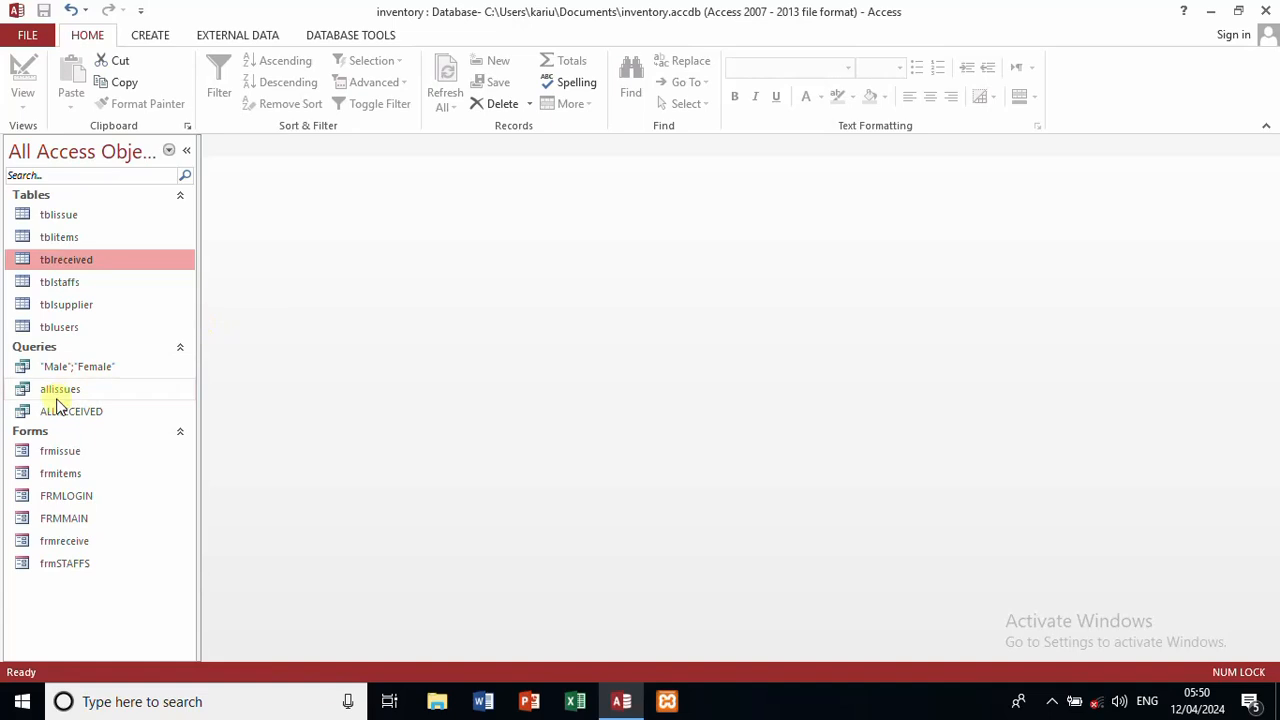
click(60, 415)
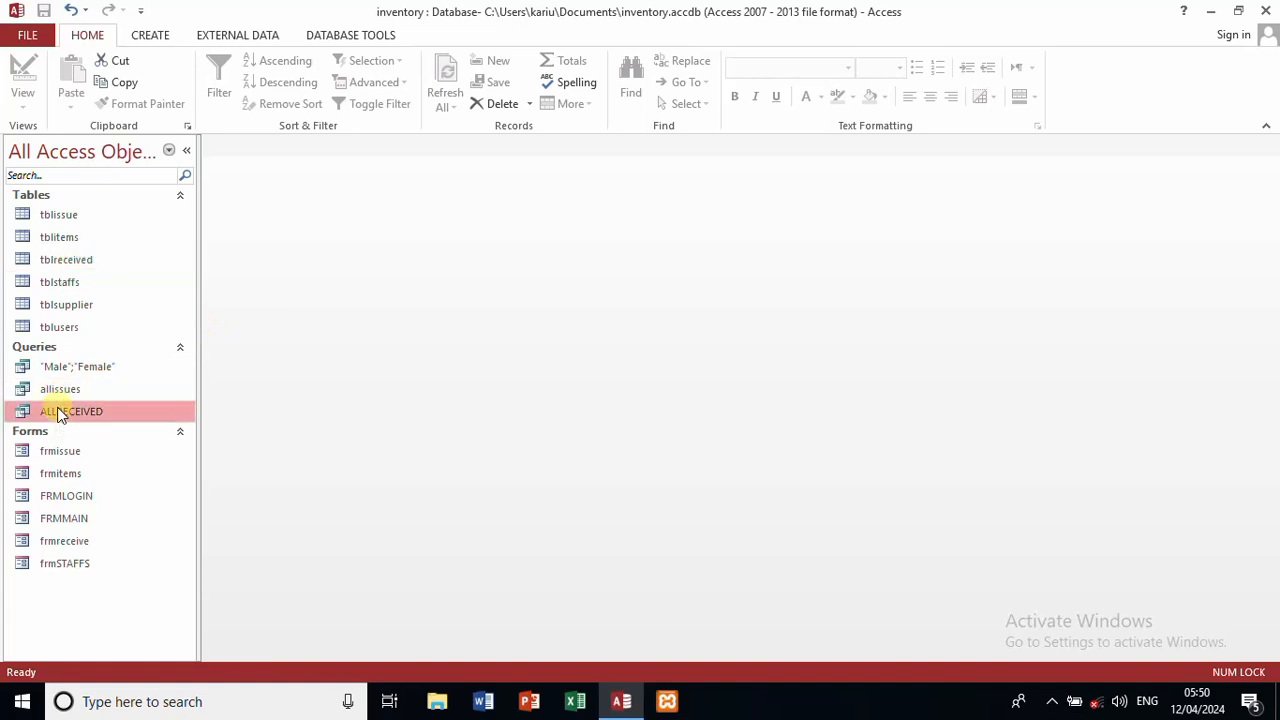
Step: Open the ALLRECEIVED query and create a report from it
double_click(60, 415)
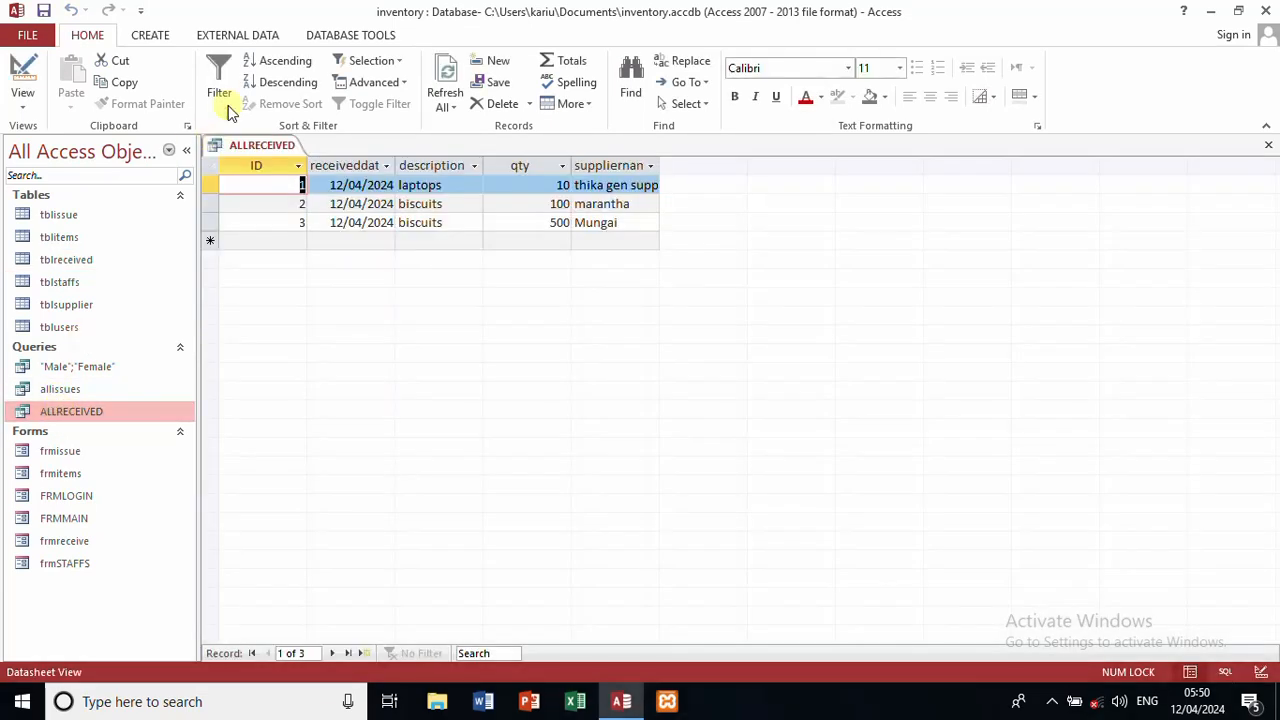
click(160, 40)
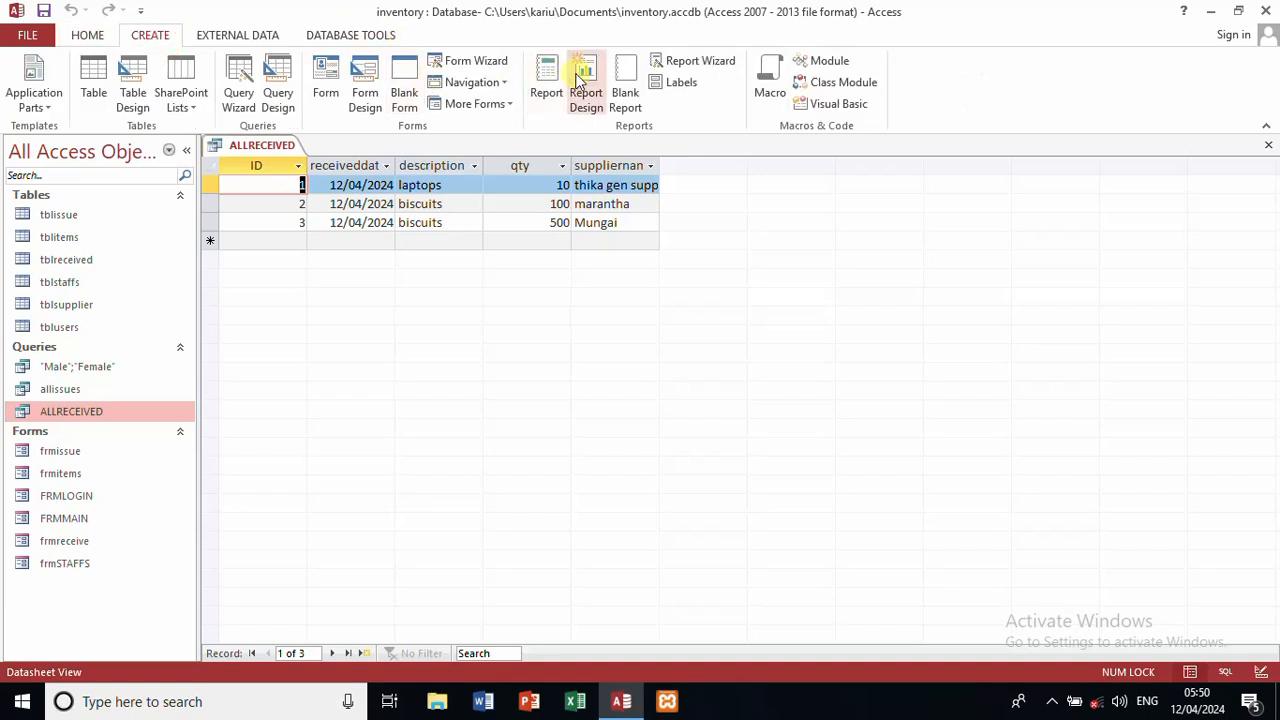
click(547, 80)
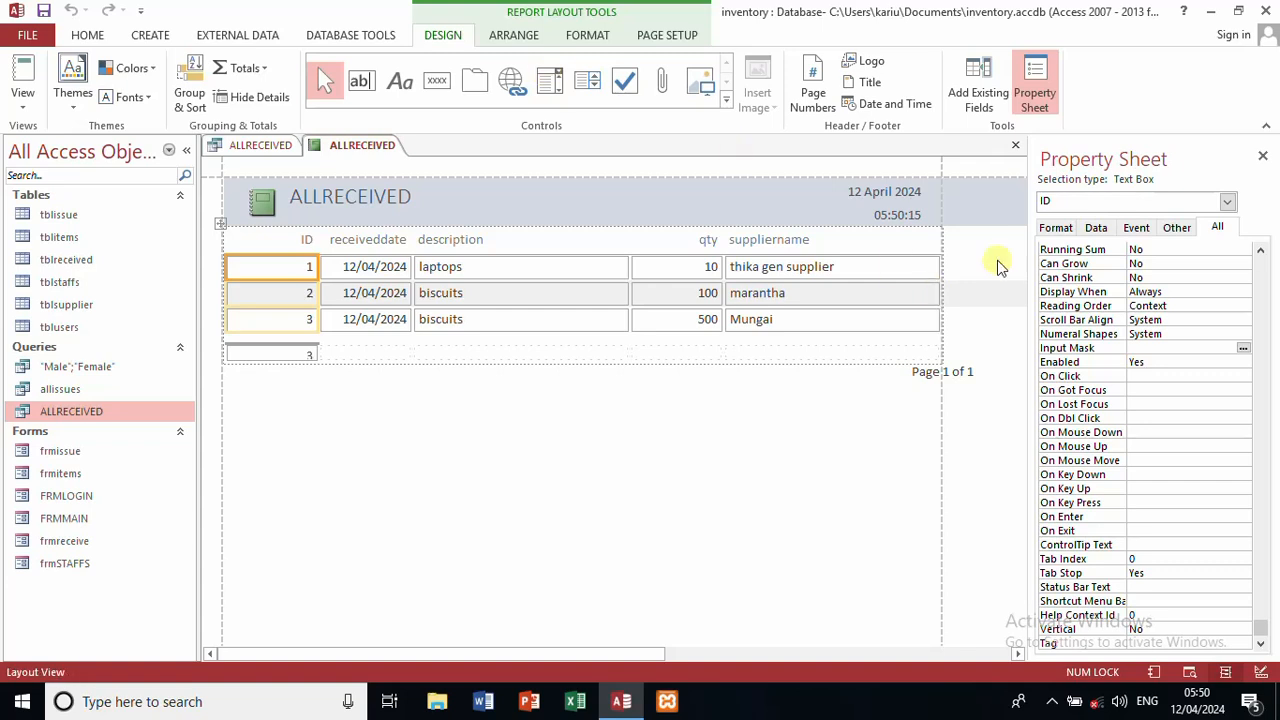
Step: Check the ID box's Running Sum property, leaving it at No
click(1194, 249)
click(1243, 250)
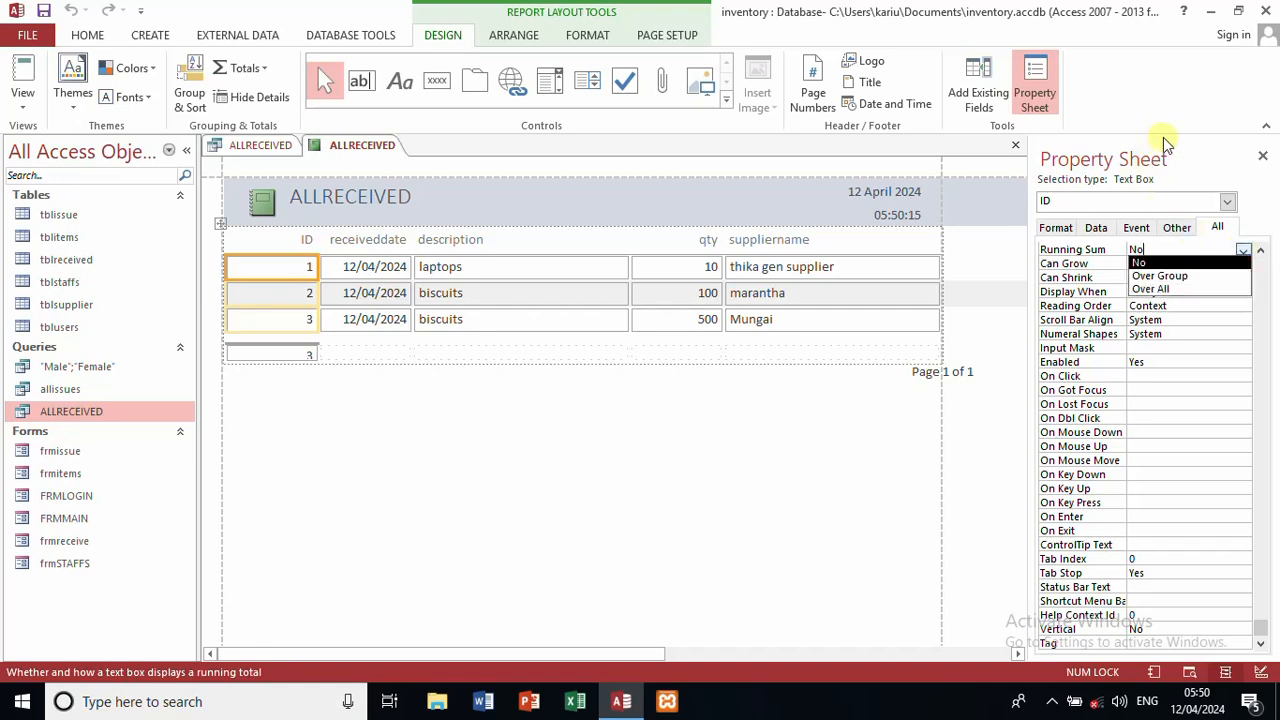
click(1058, 227)
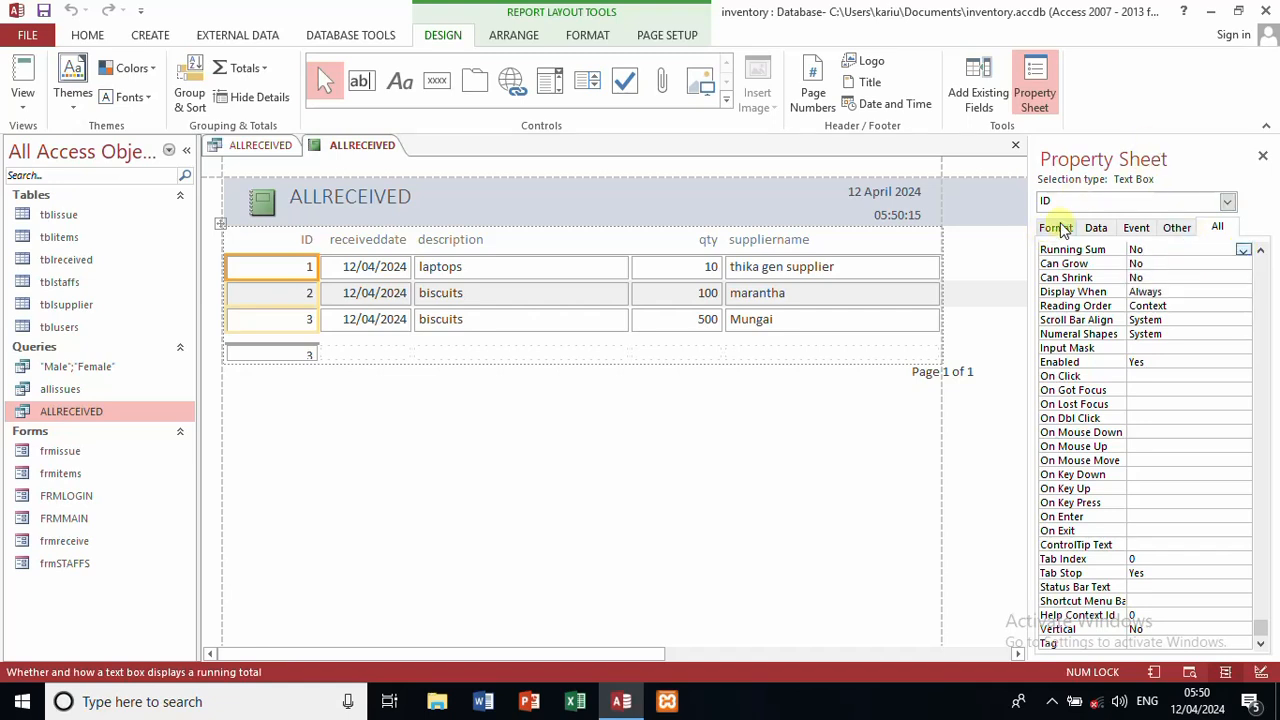
click(1058, 227)
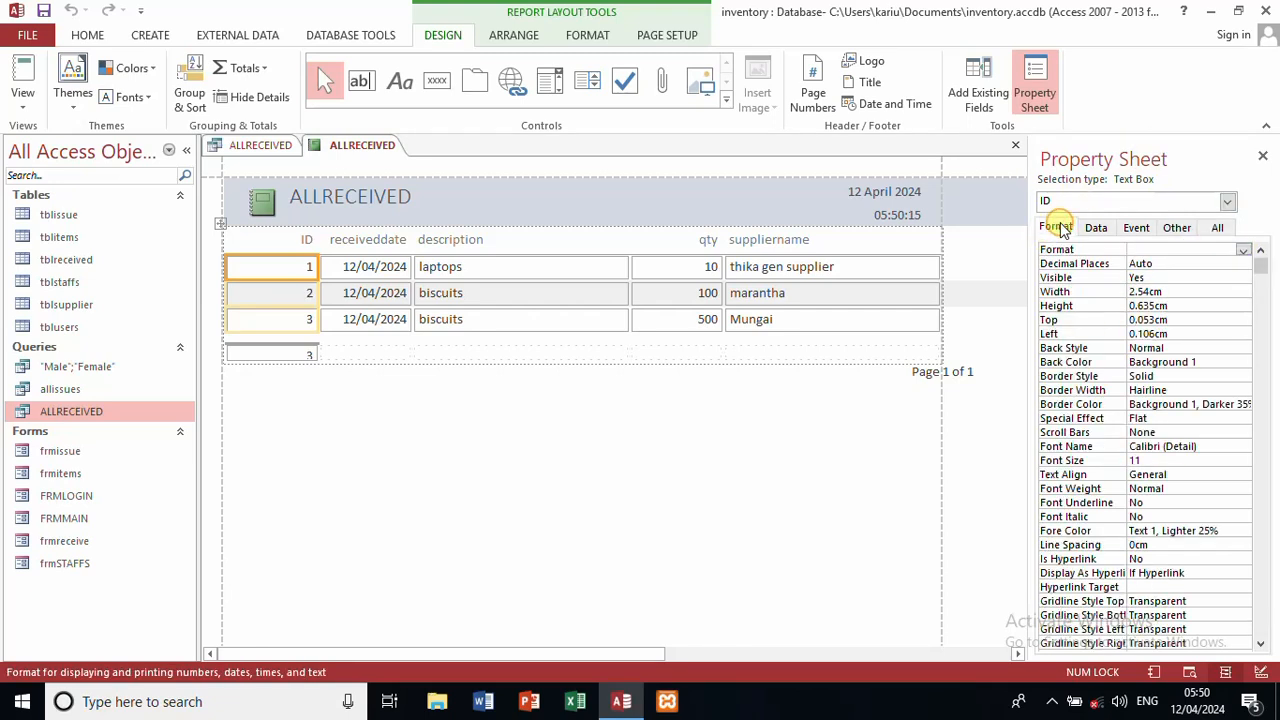
click(1214, 228)
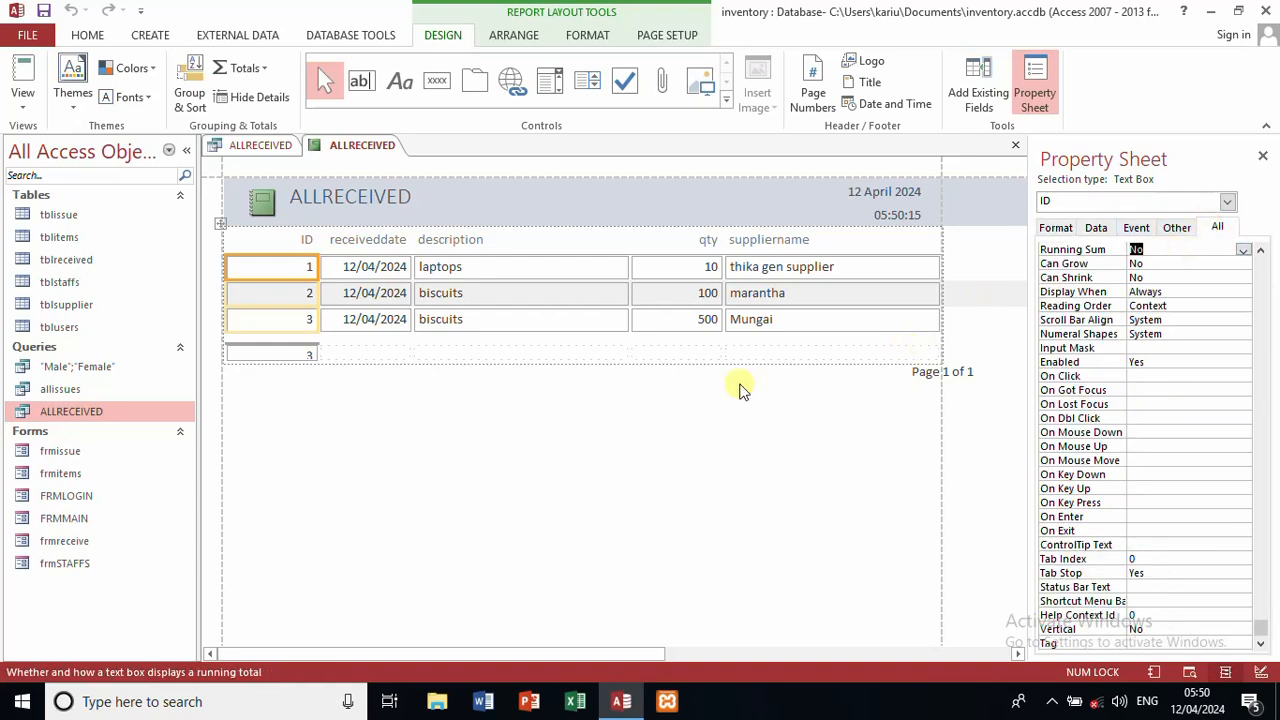
click(23, 106)
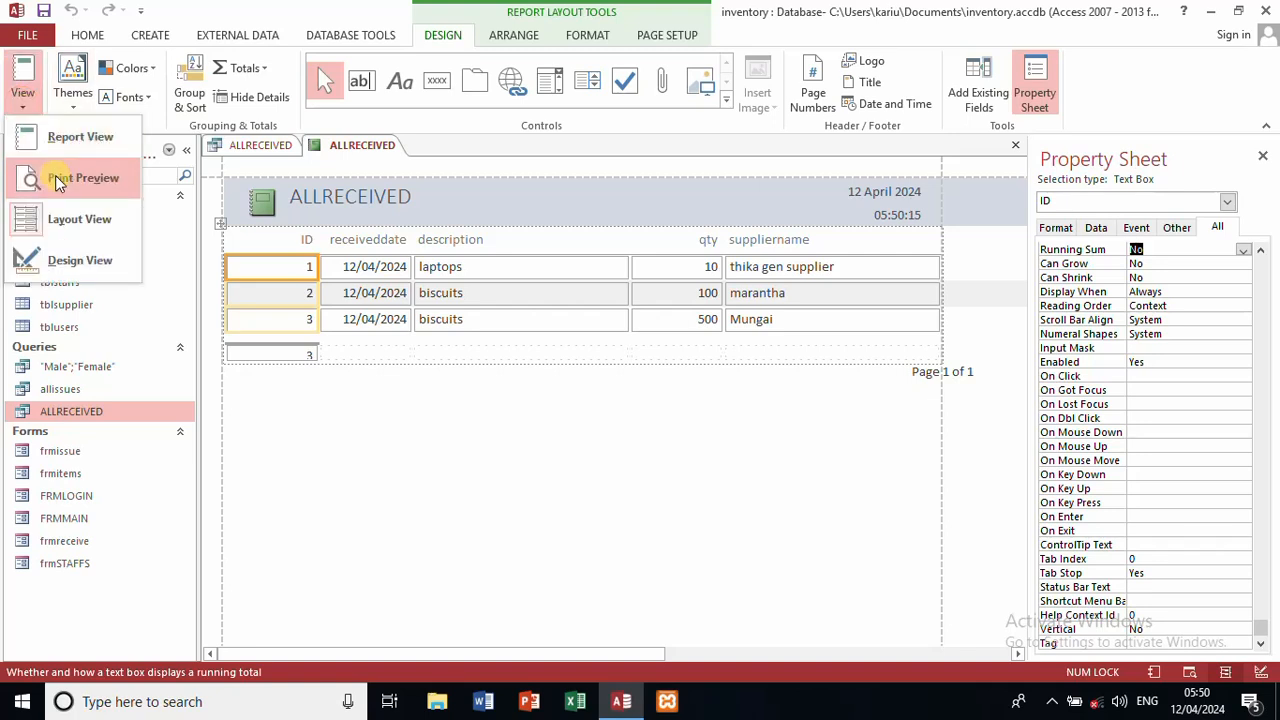
Step: Switch the report to Design View and select the whole Report in the Property Sheet
click(80, 260)
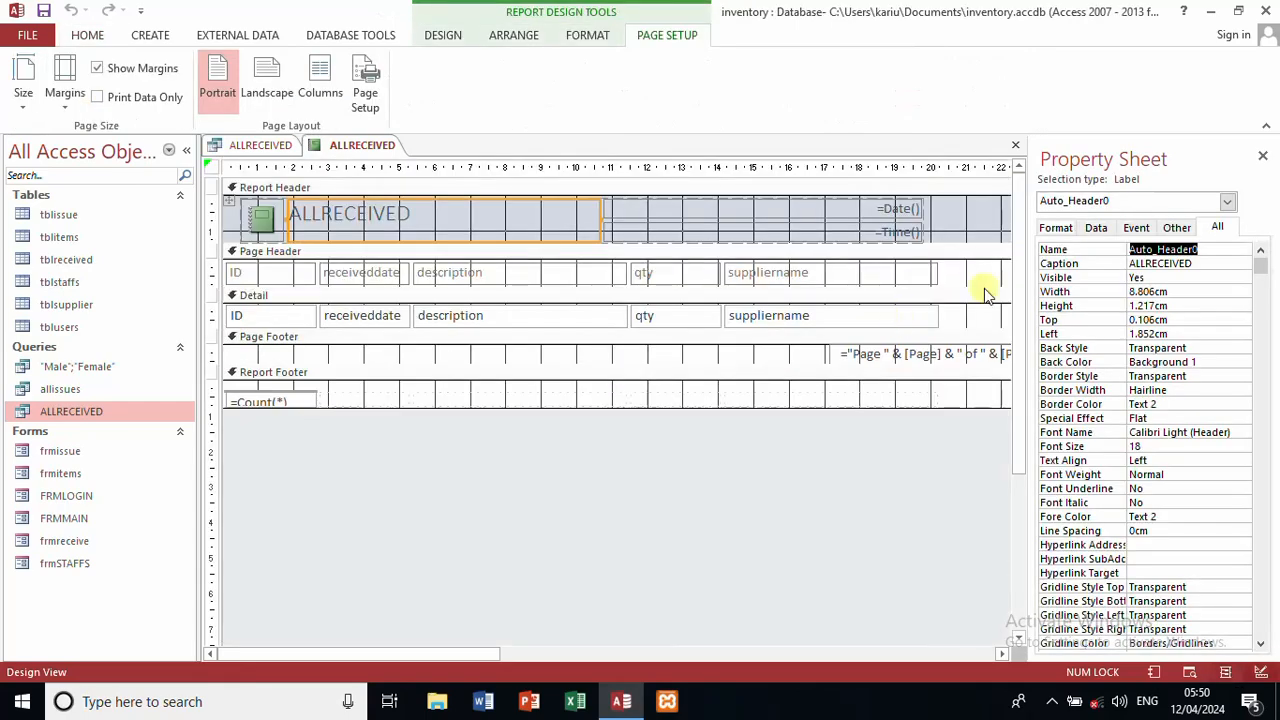
click(1071, 230)
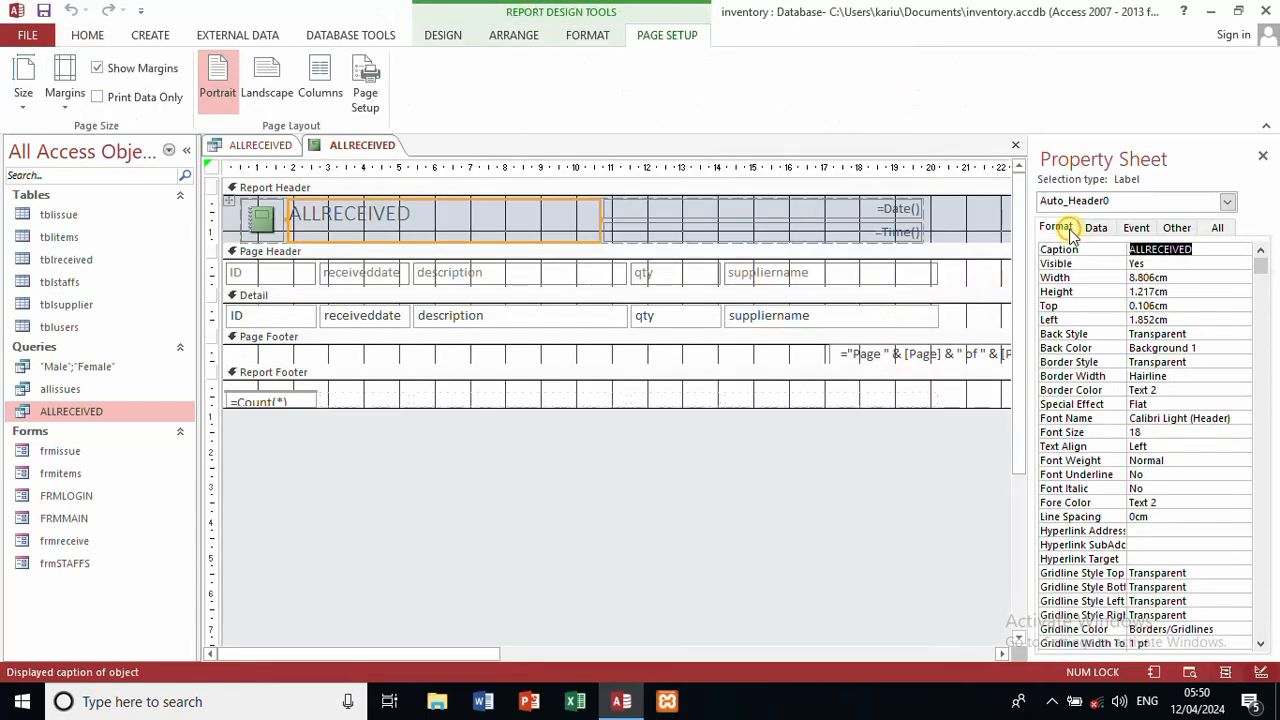
click(1230, 228)
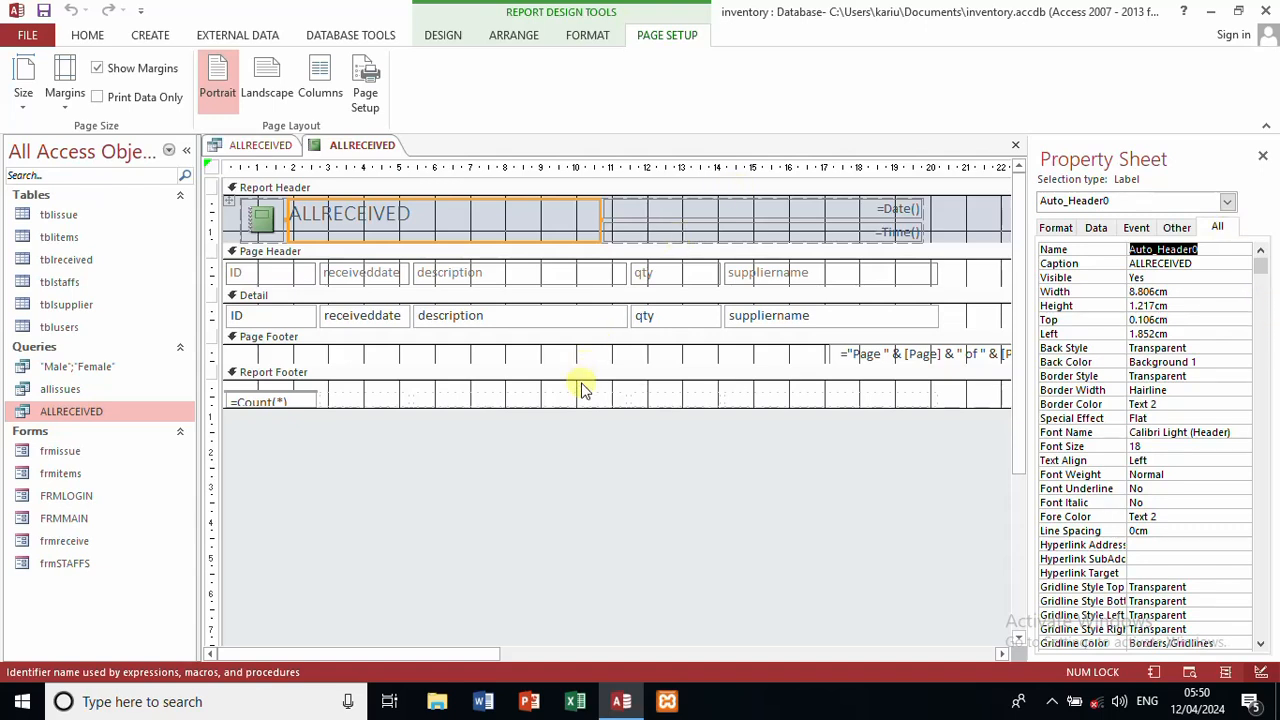
click(1226, 204)
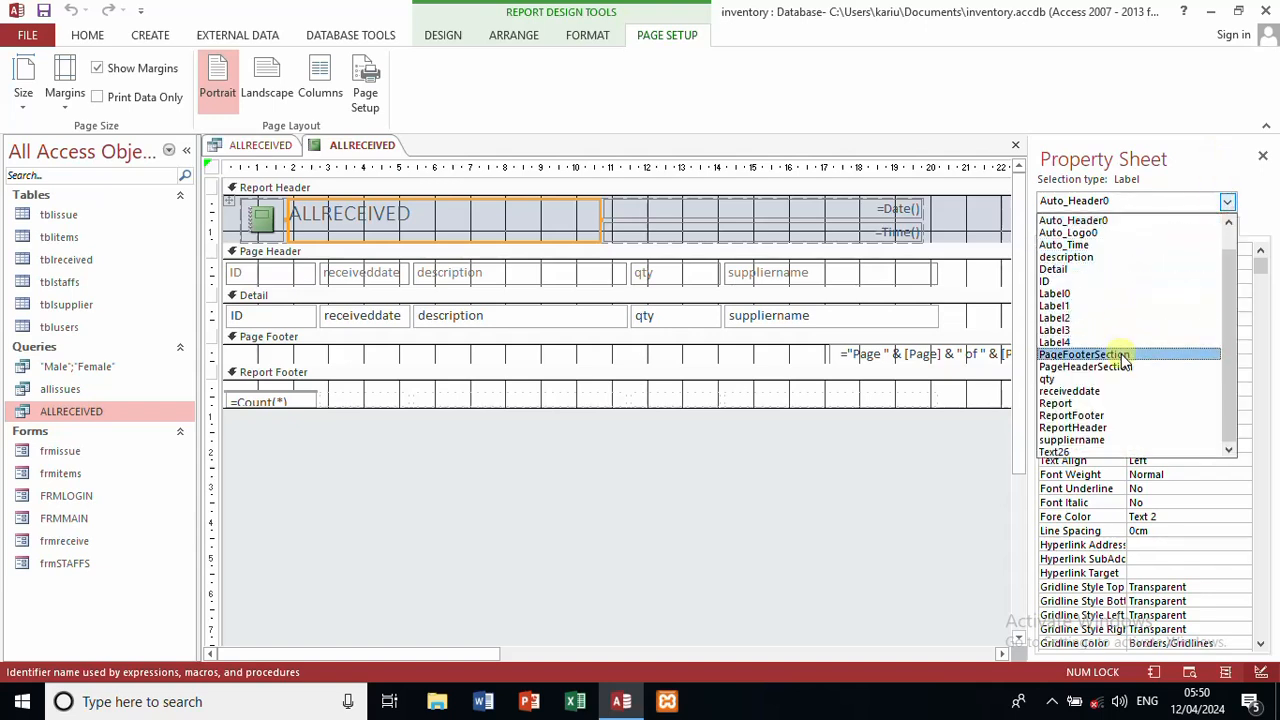
click(1104, 405)
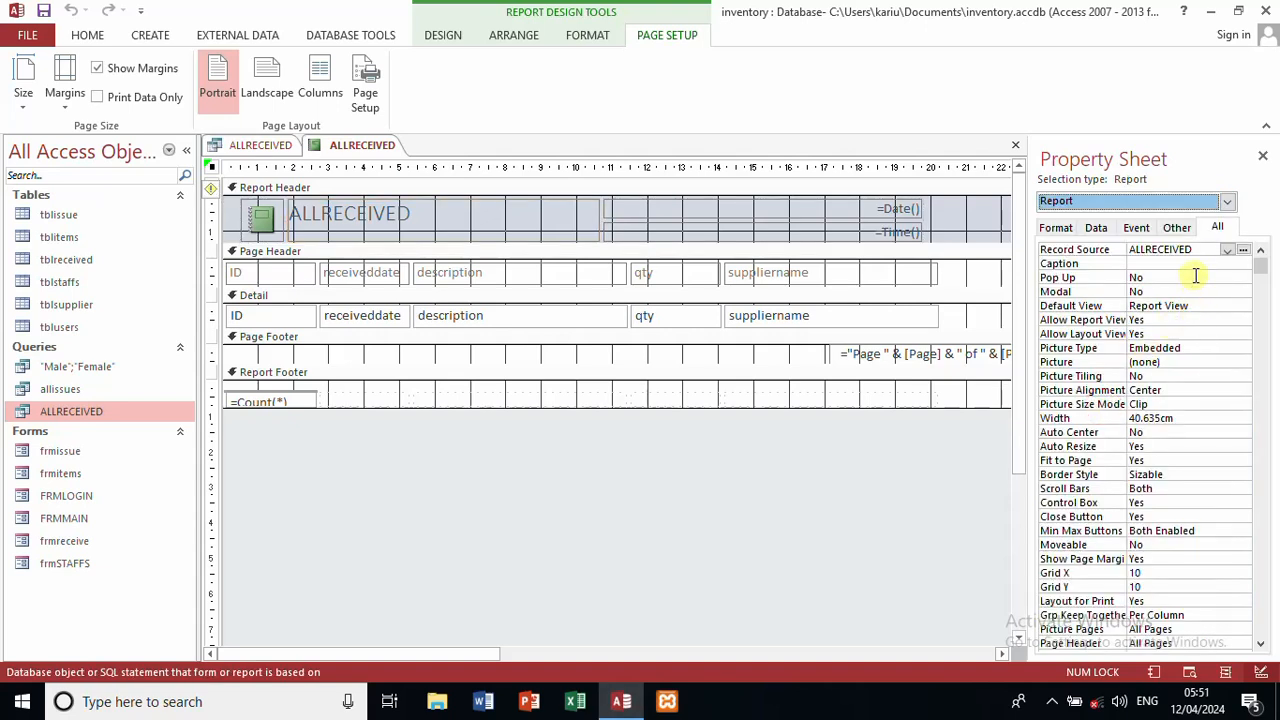
Step: Set the report's Pop Up and Modal properties both to Yes
click(1232, 277)
click(1242, 278)
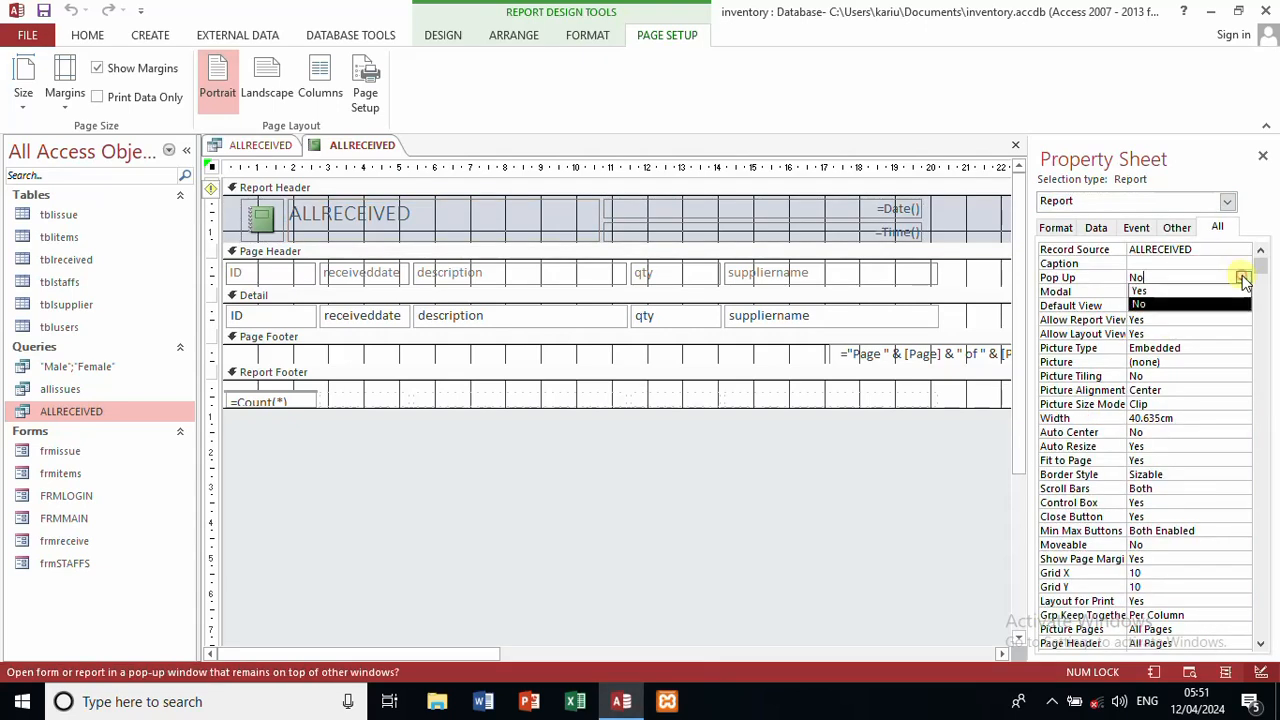
click(1200, 291)
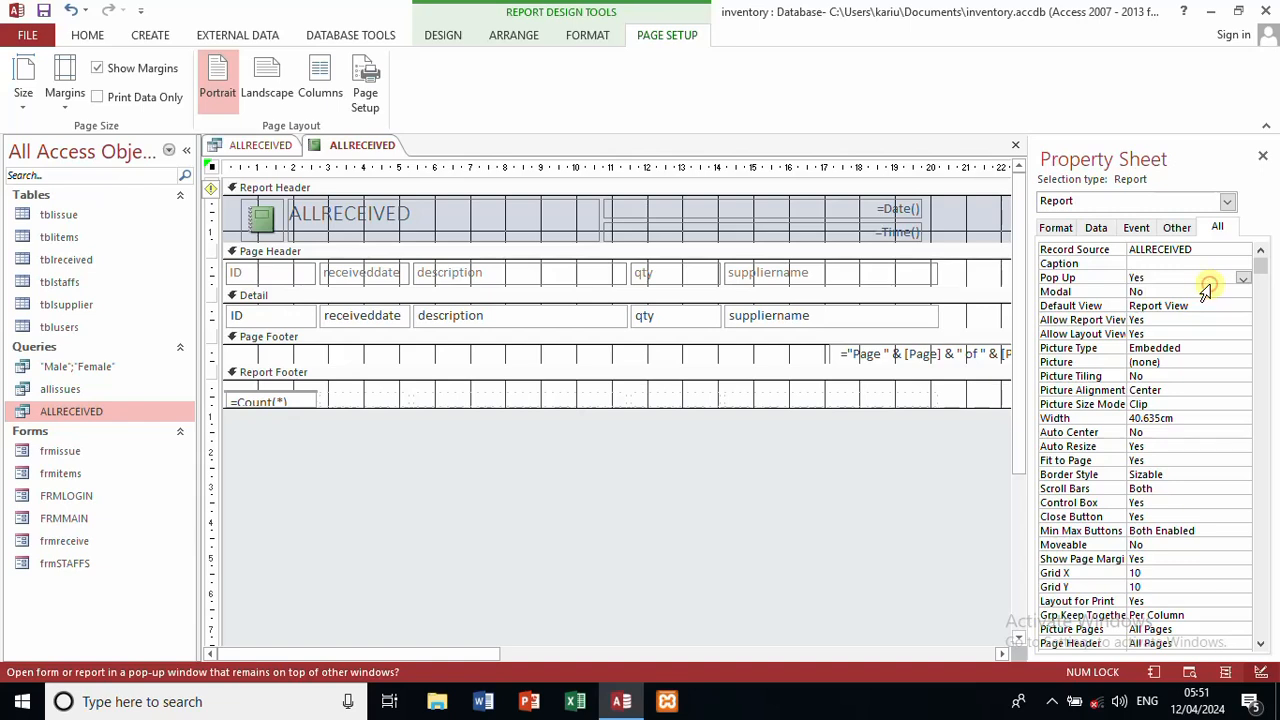
click(1215, 290)
click(1243, 292)
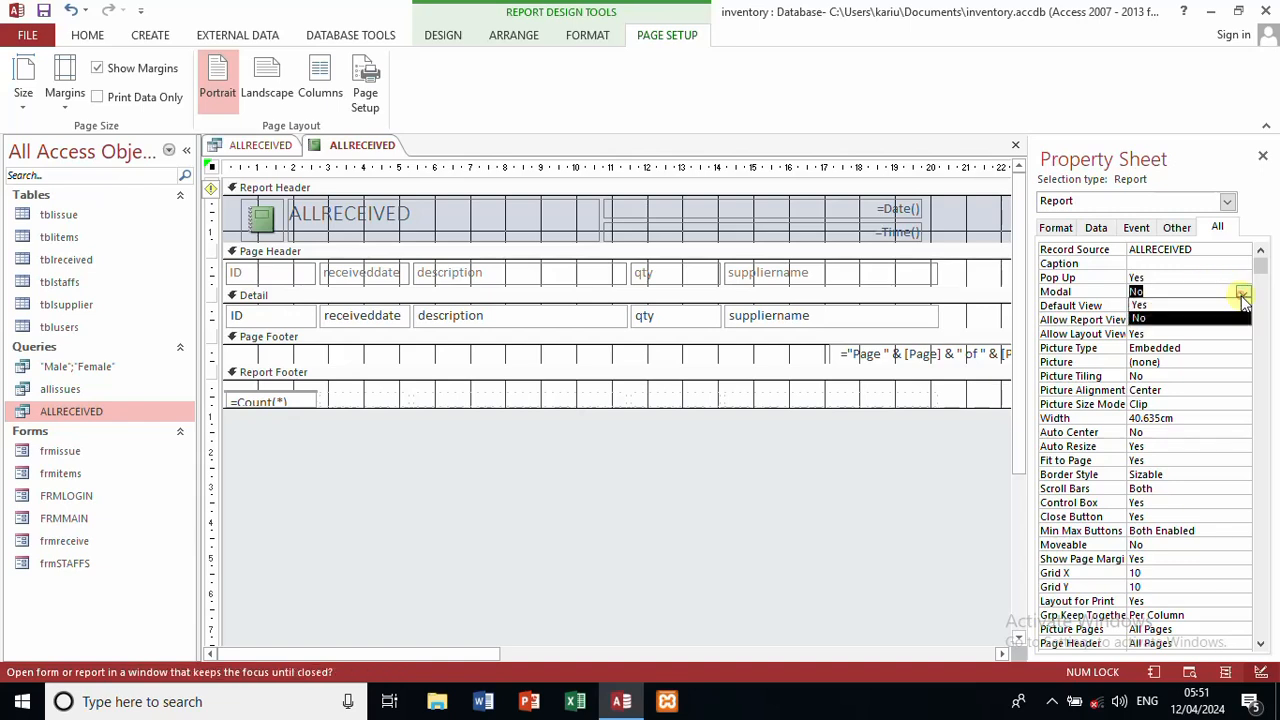
click(1205, 305)
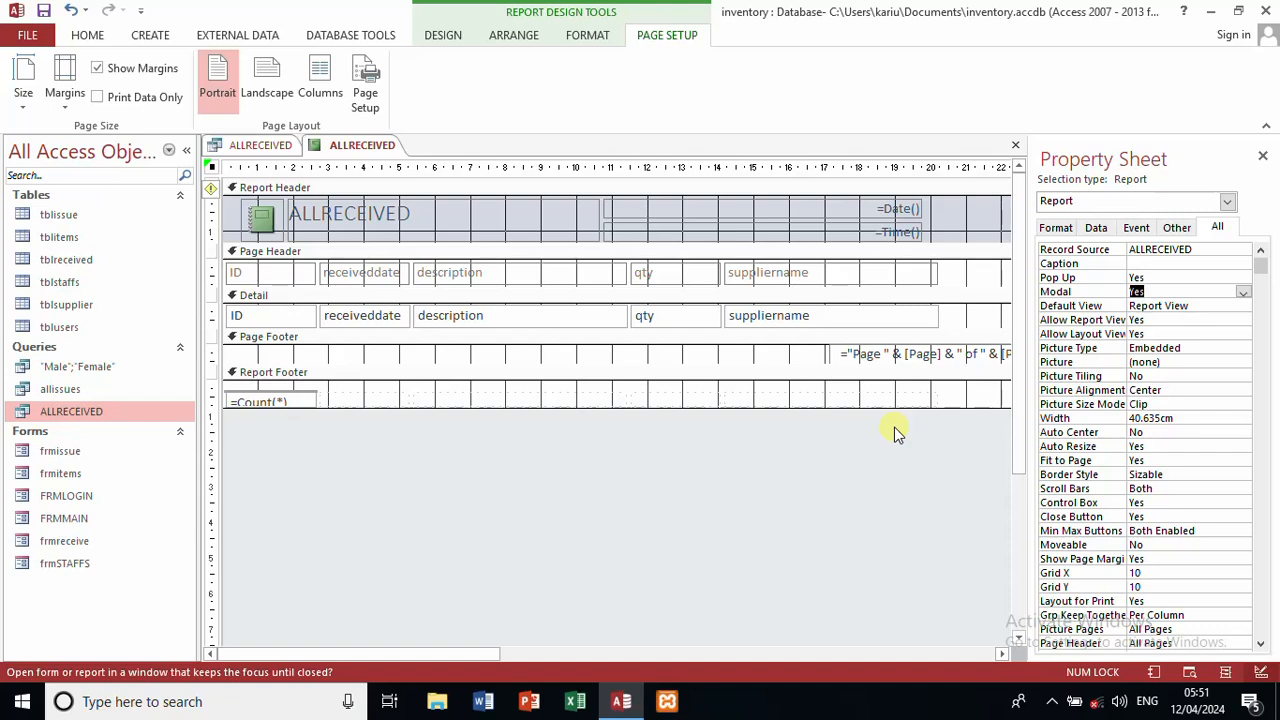
Step: Save the report as rptreceived
key(ctrl+s)
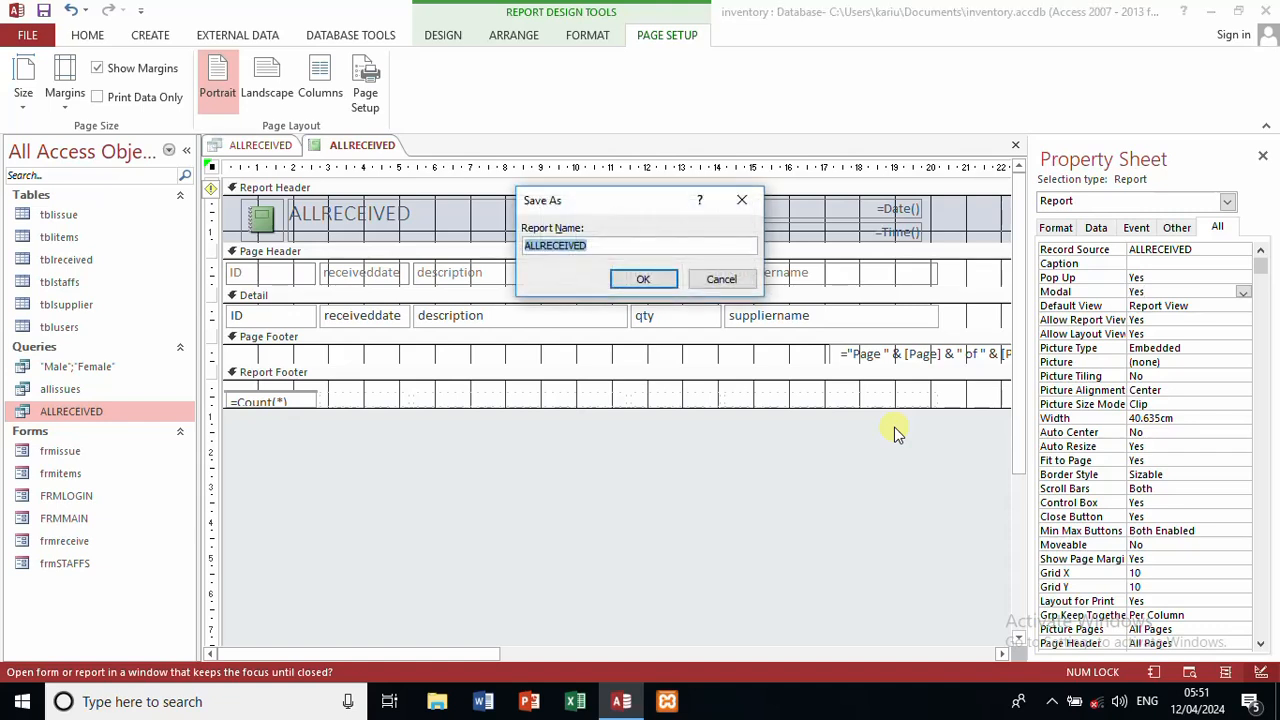
text(rpt)
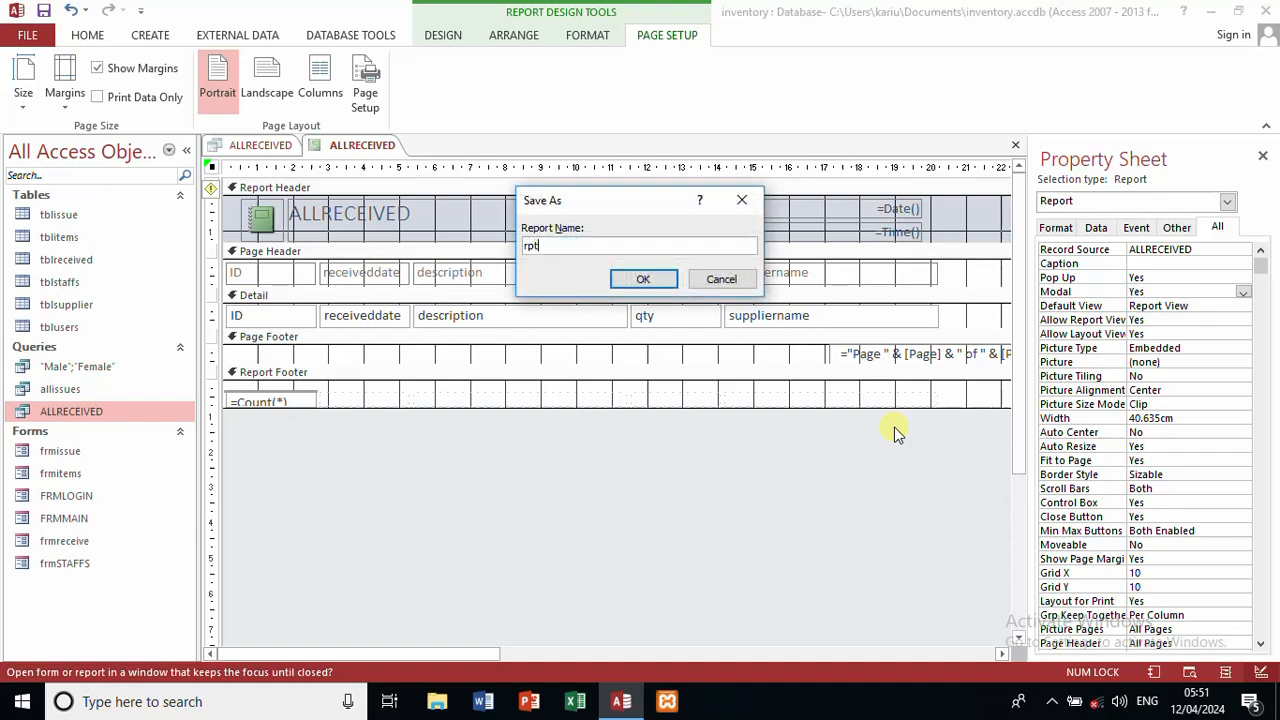
text(received)
key(Return)
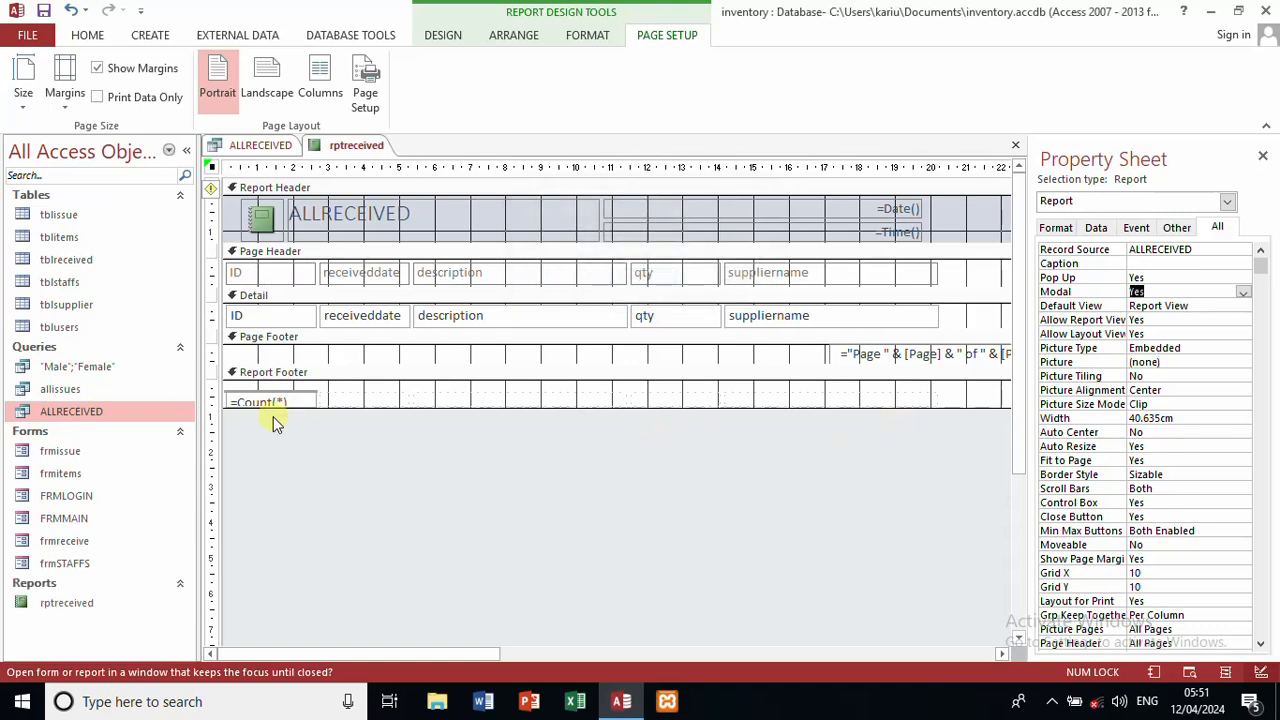
click(84, 520)
Step: Open FRMMAIN in Design View and pick the Button control from the Design tab
right_click(85, 521)
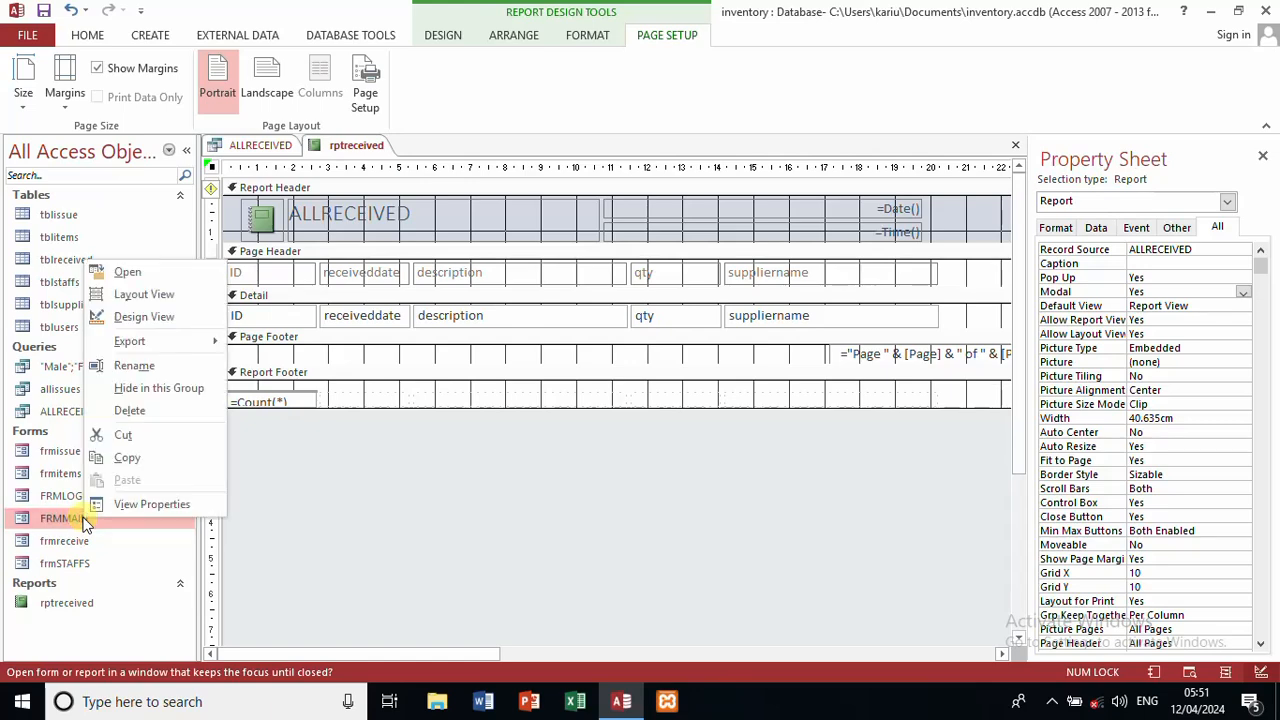
click(144, 317)
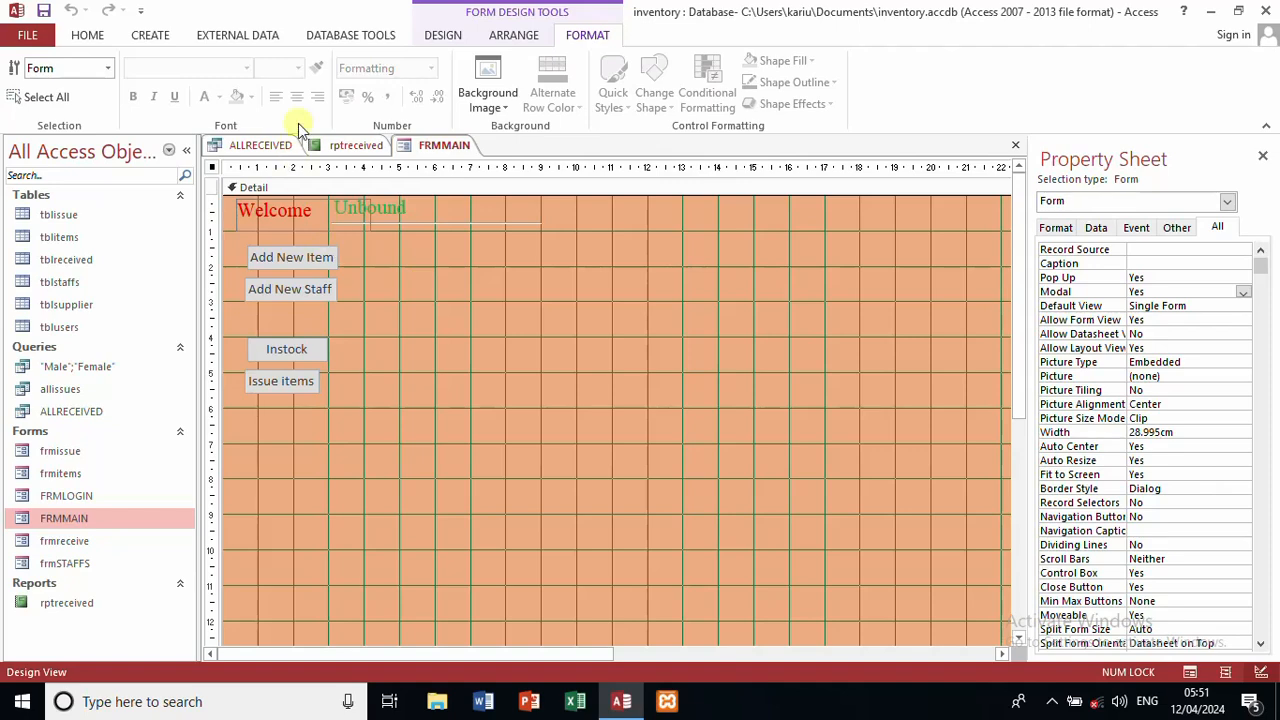
click(443, 36)
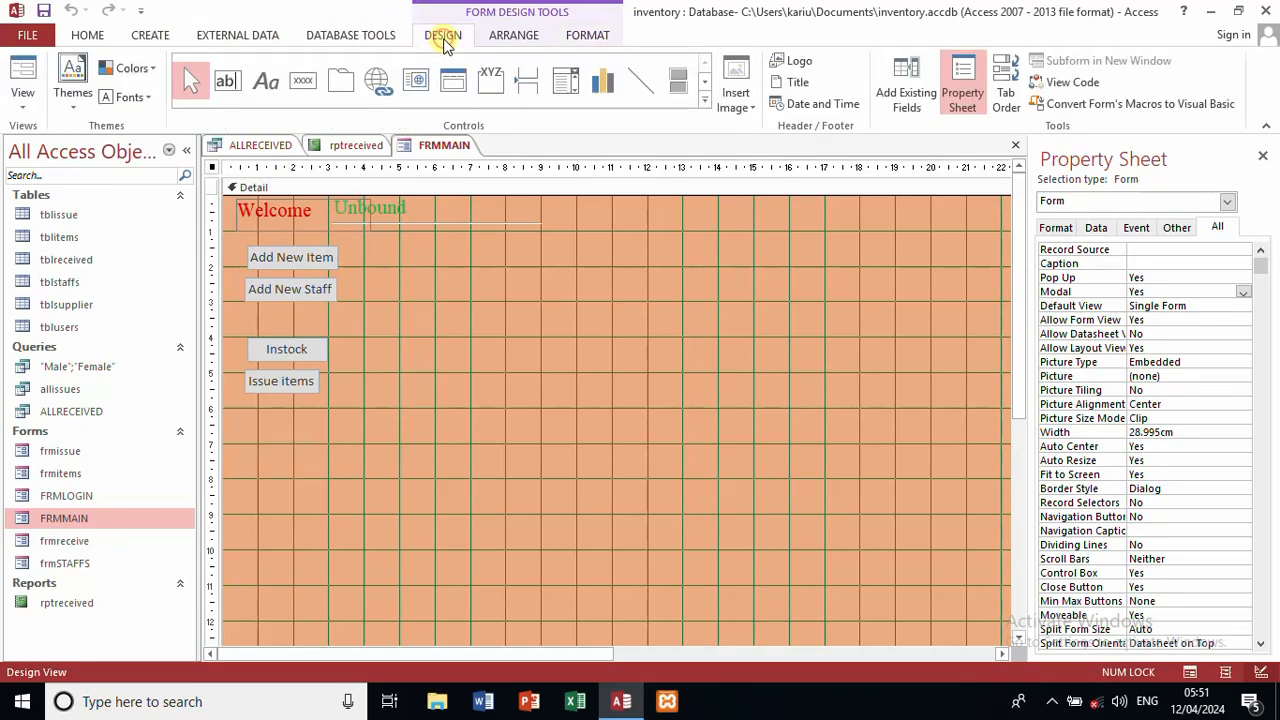
click(303, 80)
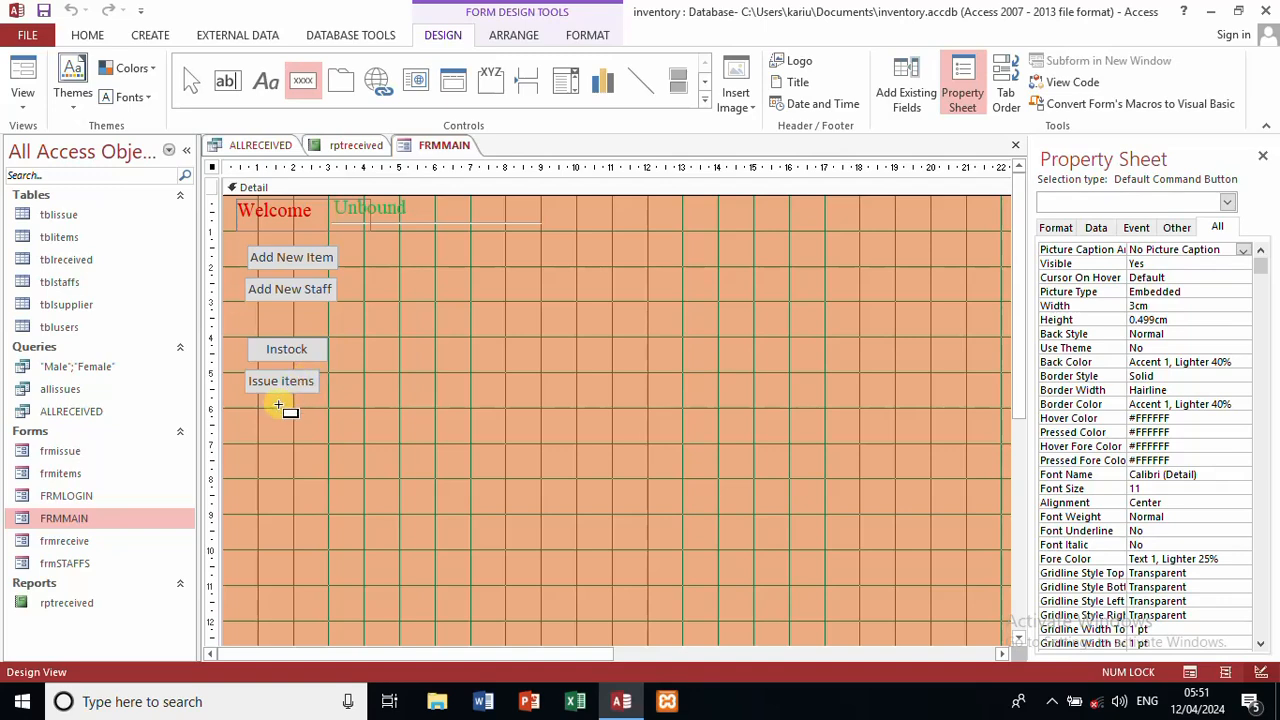
Step: Place a new button below Issue items that opens the rptreceived report
click(278, 404)
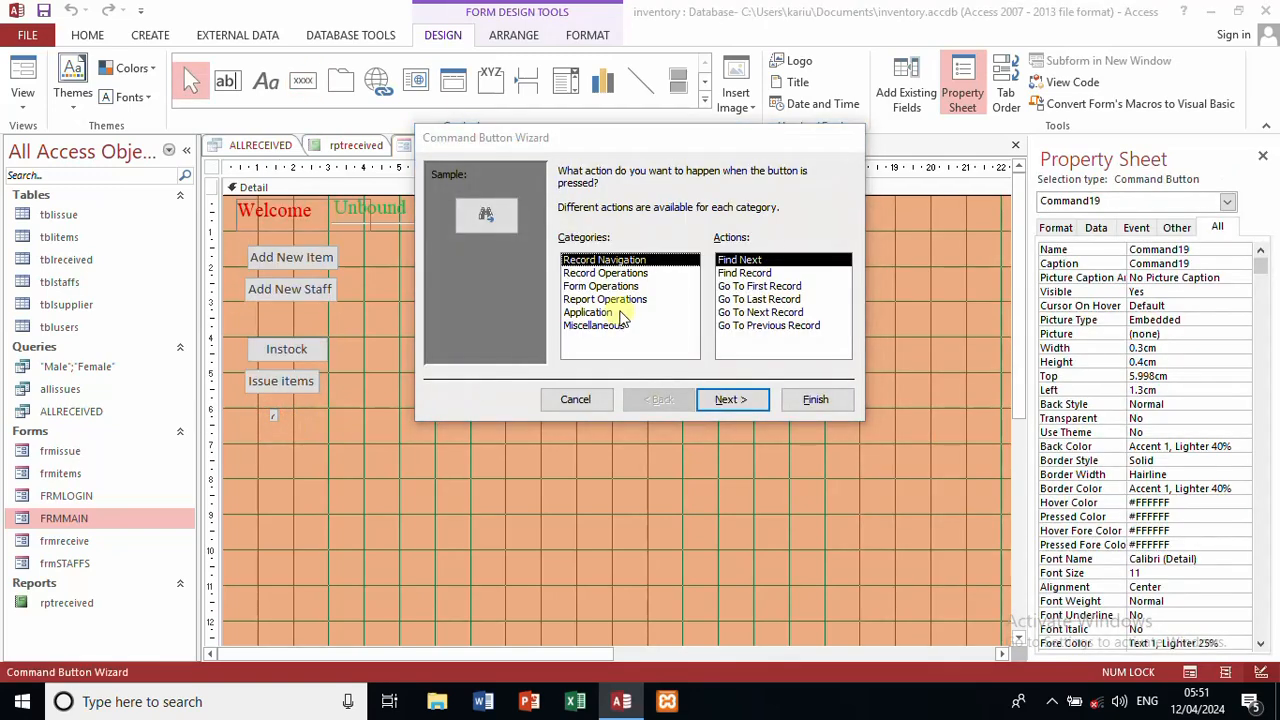
click(614, 300)
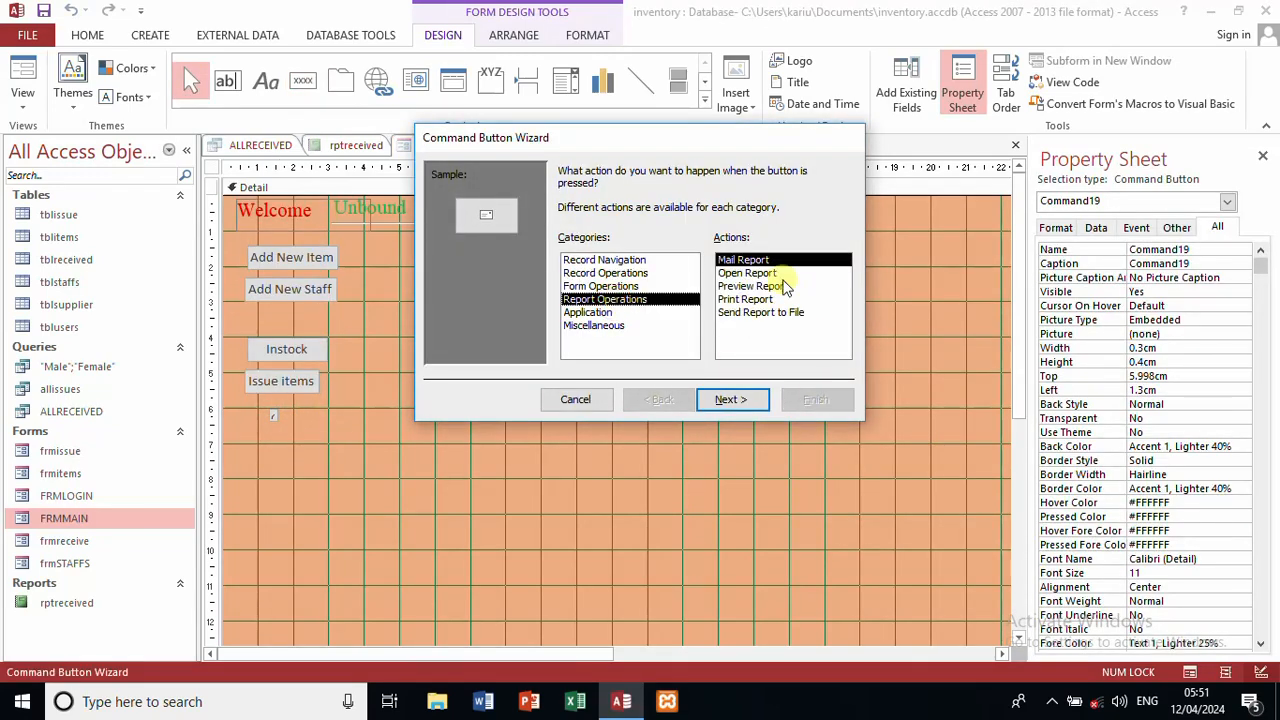
click(760, 273)
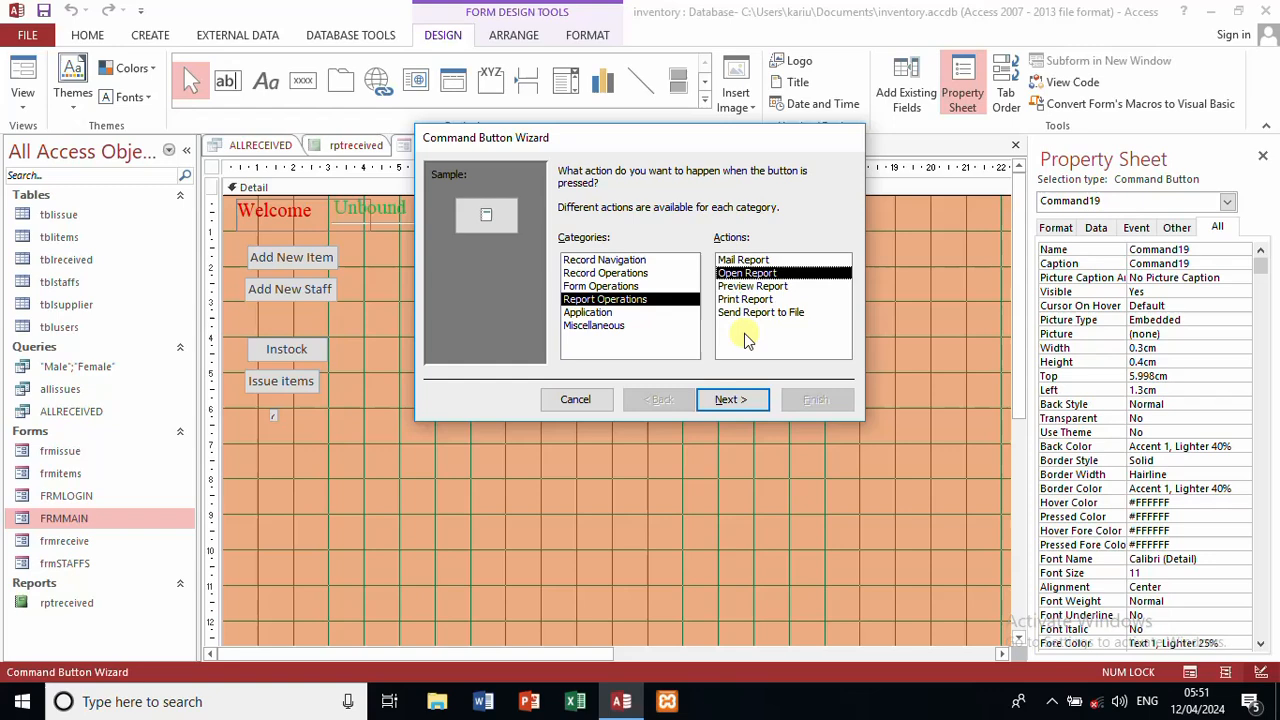
click(733, 399)
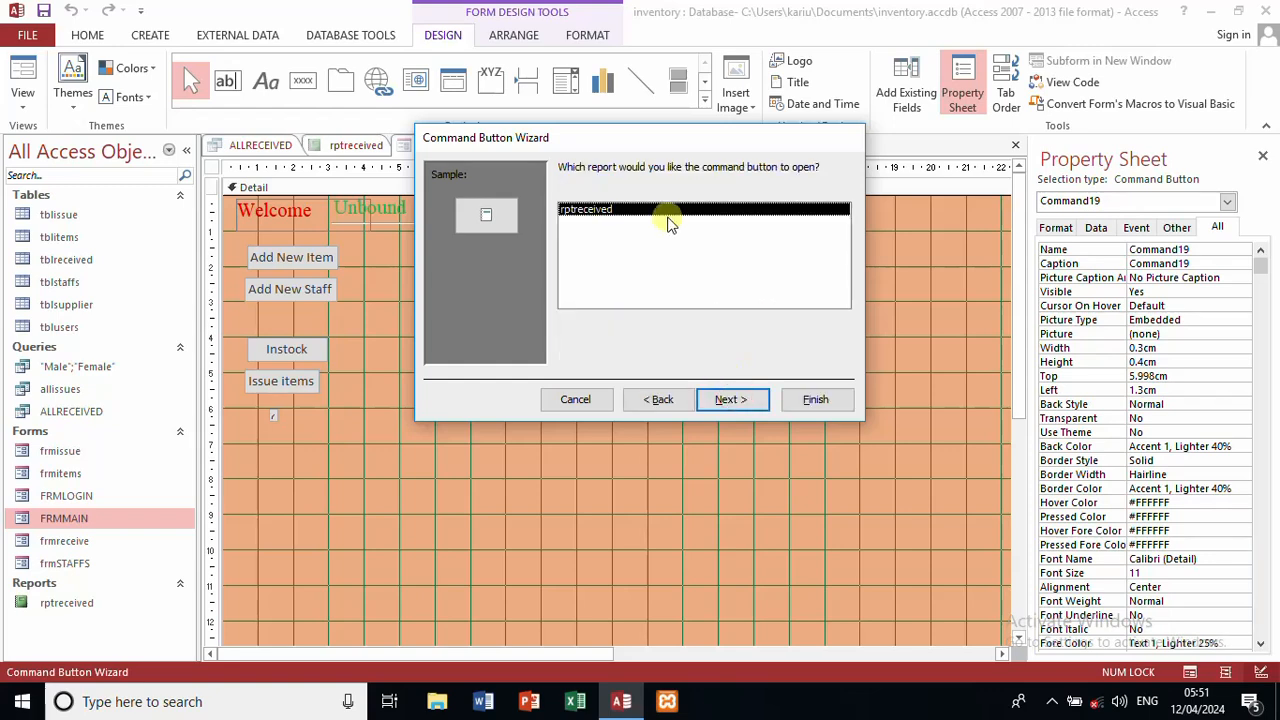
click(714, 399)
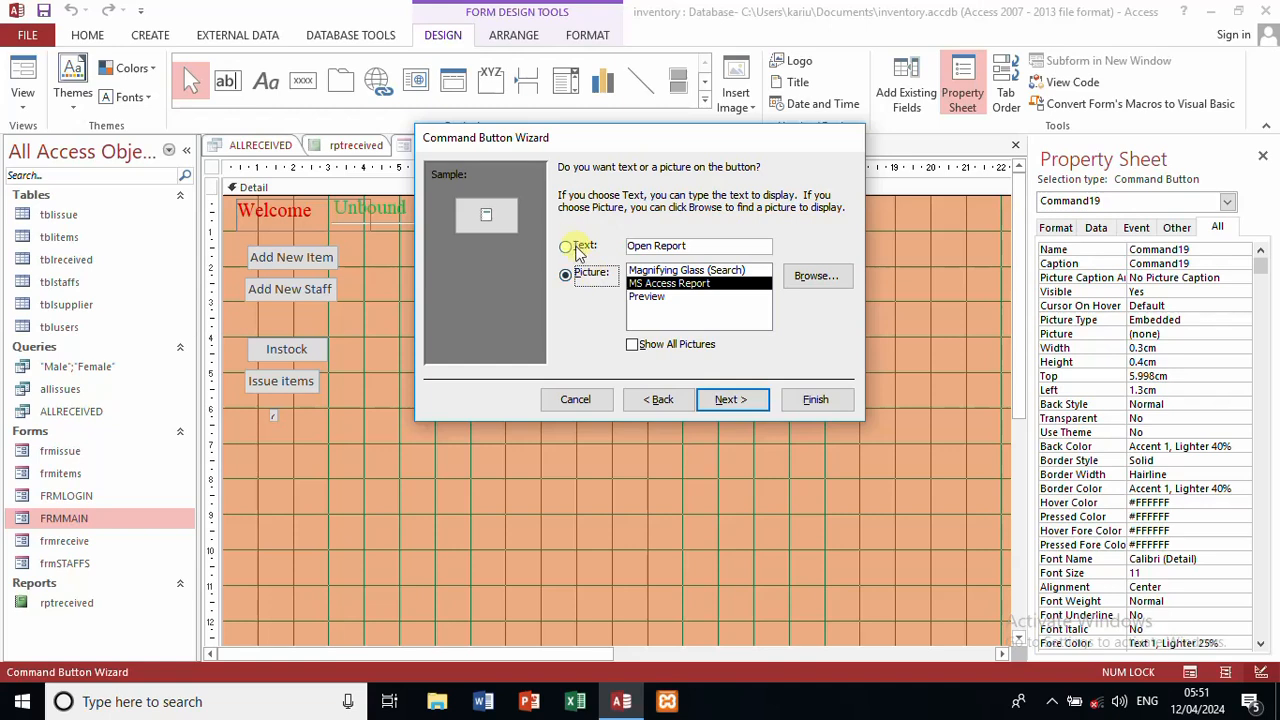
Step: Caption the button with the text 'All received' and name it re
click(578, 248)
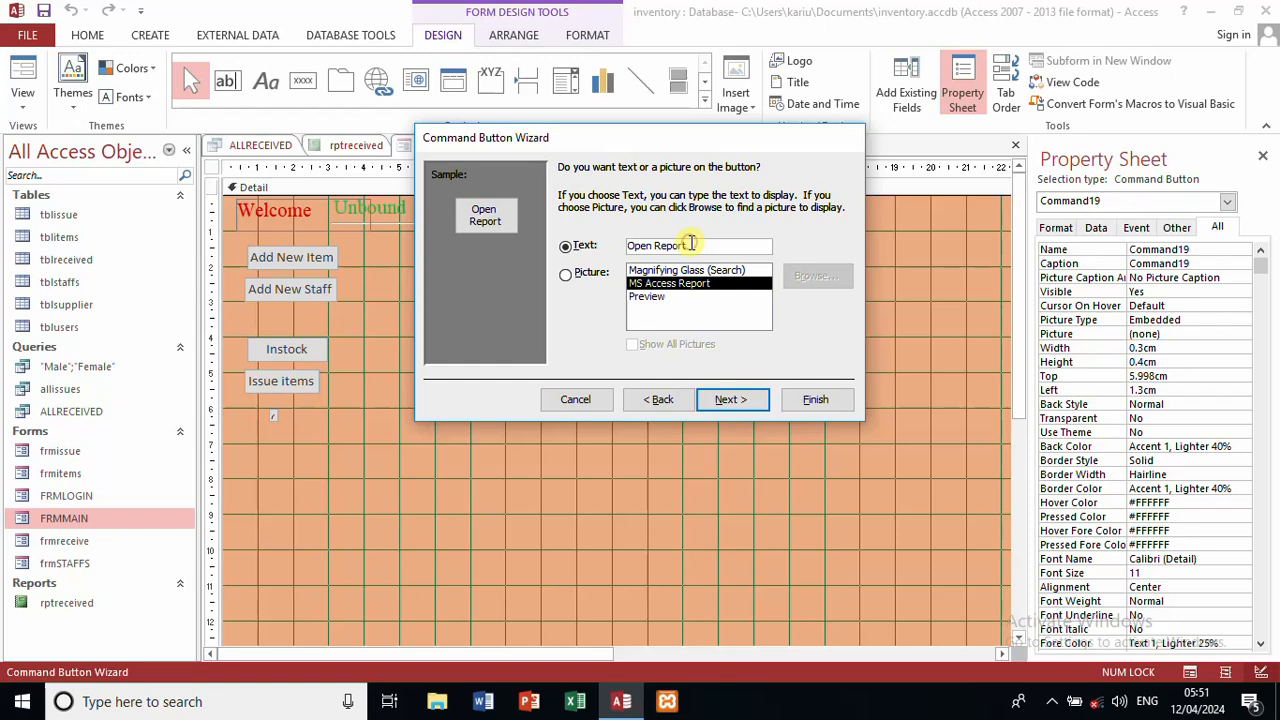
drag(691, 244, 505, 237)
text(A)
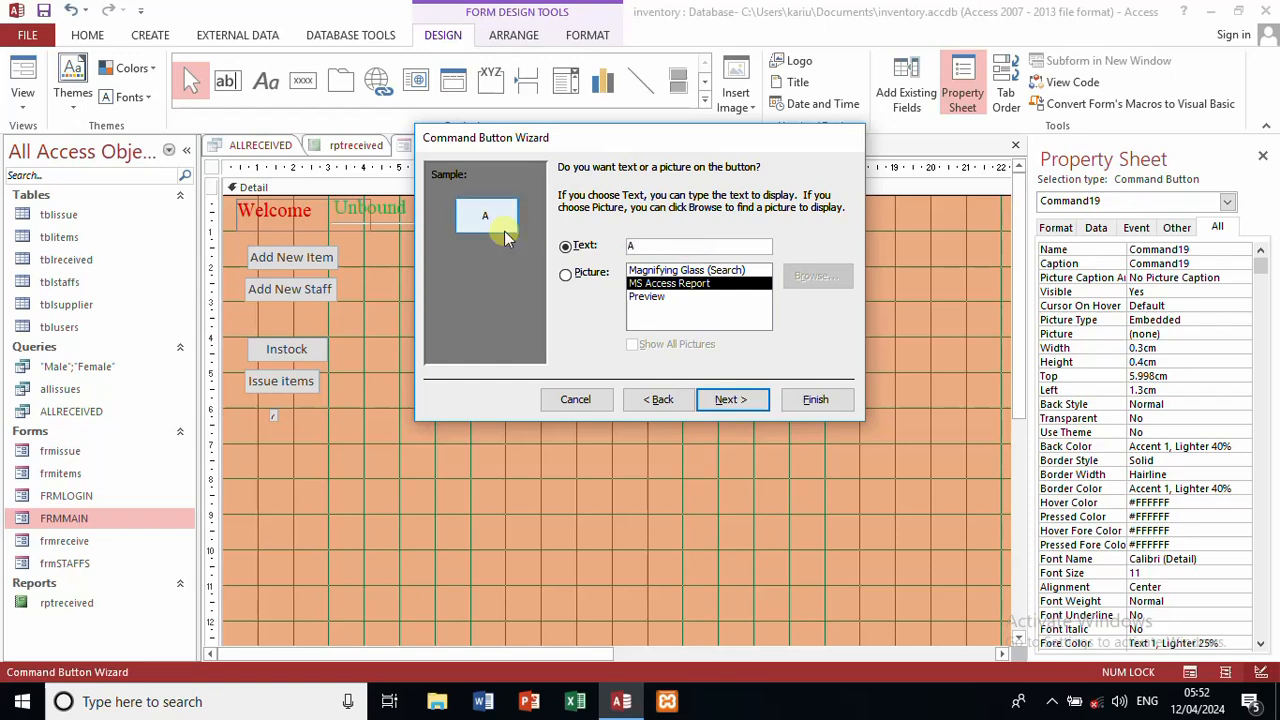
text(ll received)
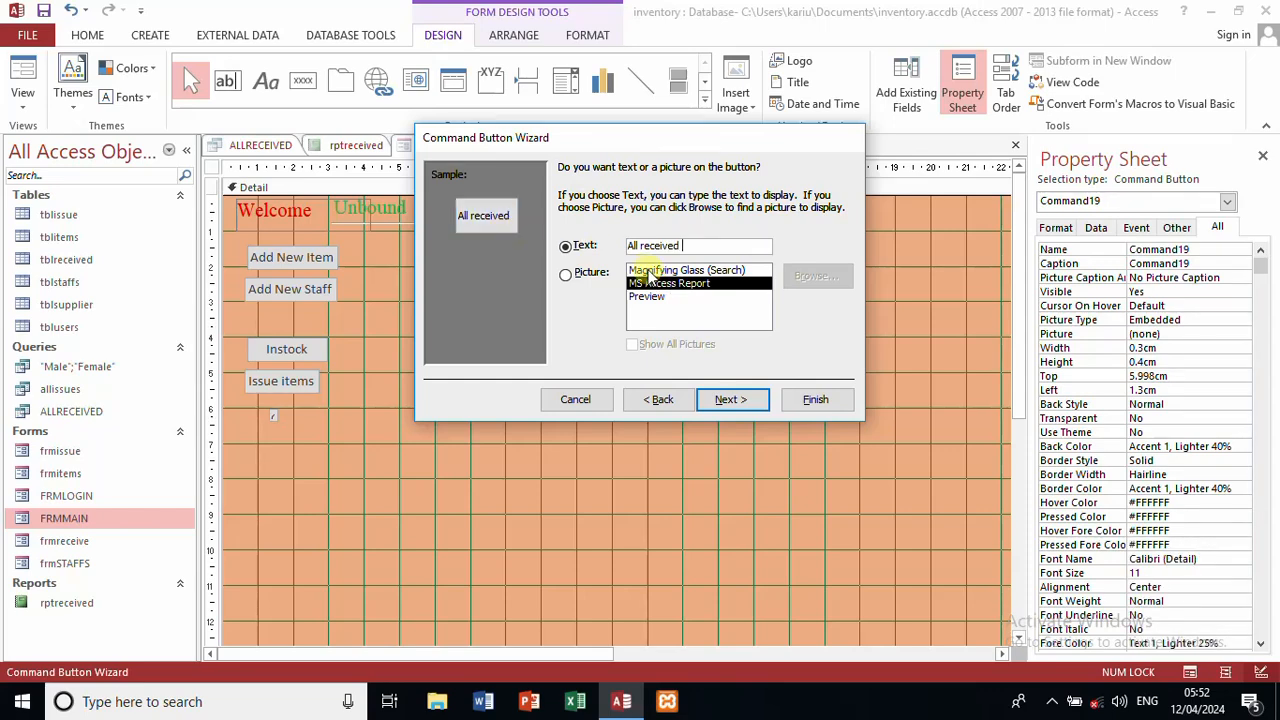
click(733, 399)
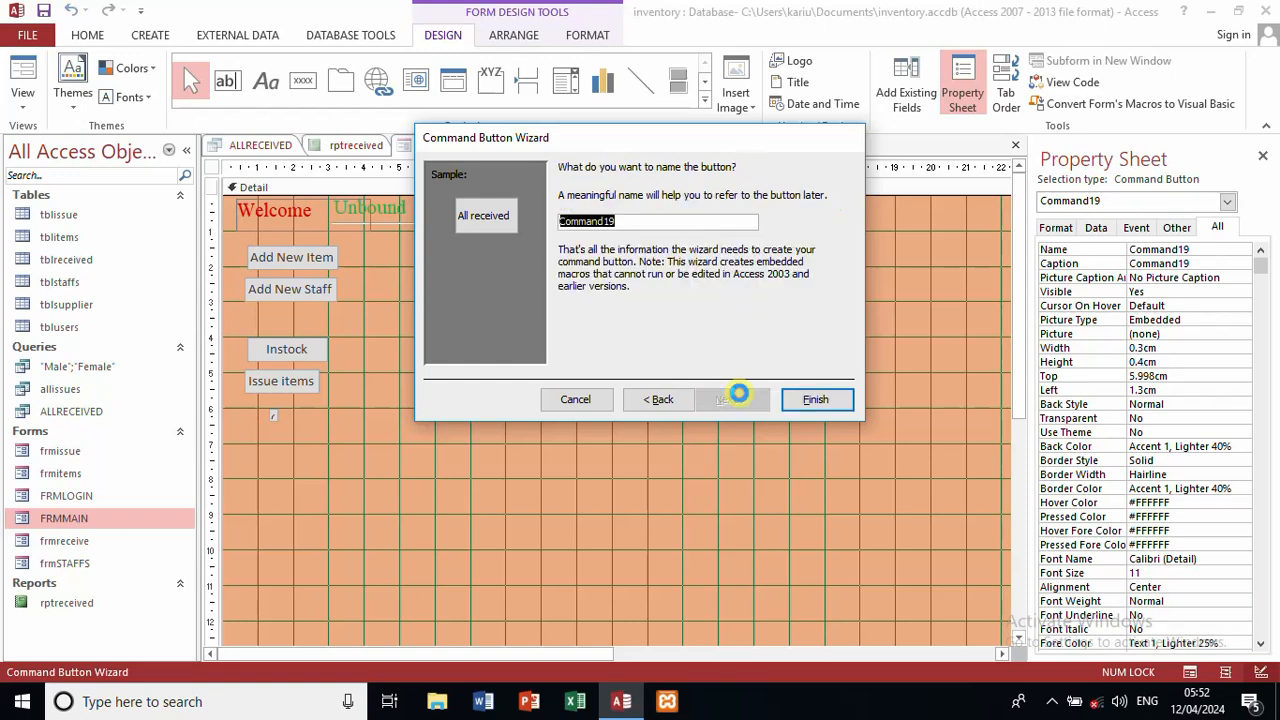
text(re)
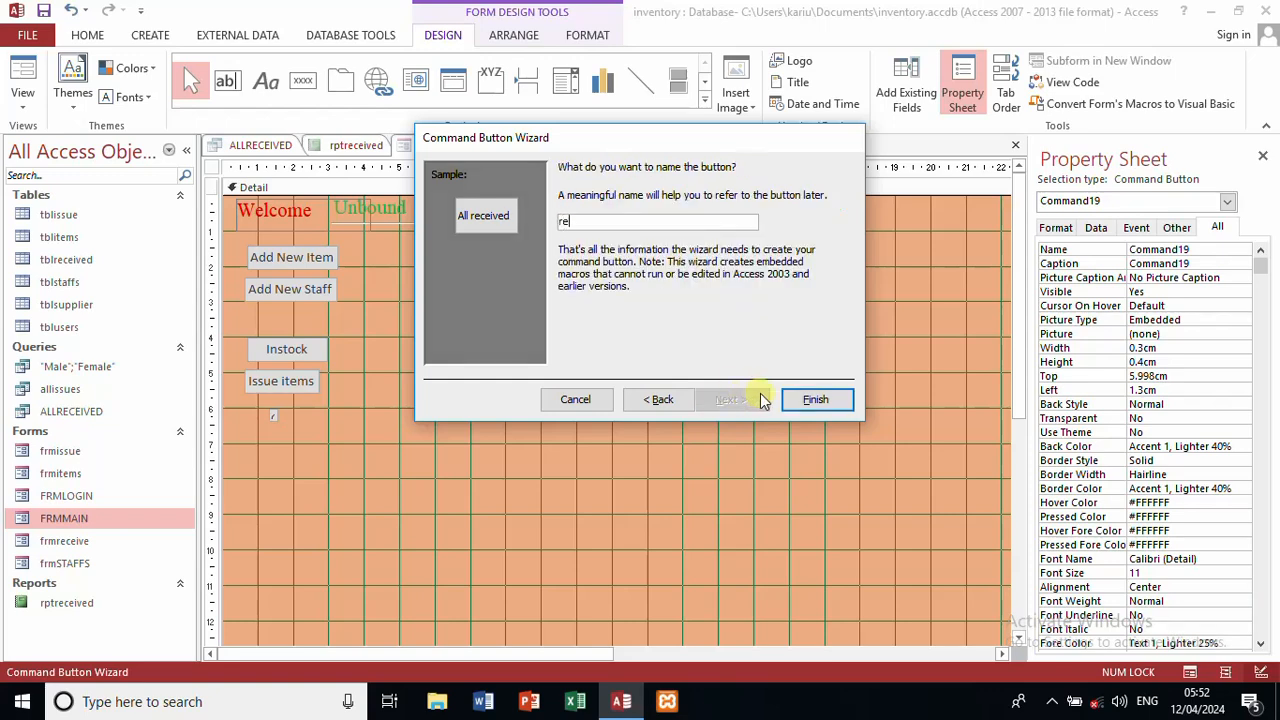
click(815, 399)
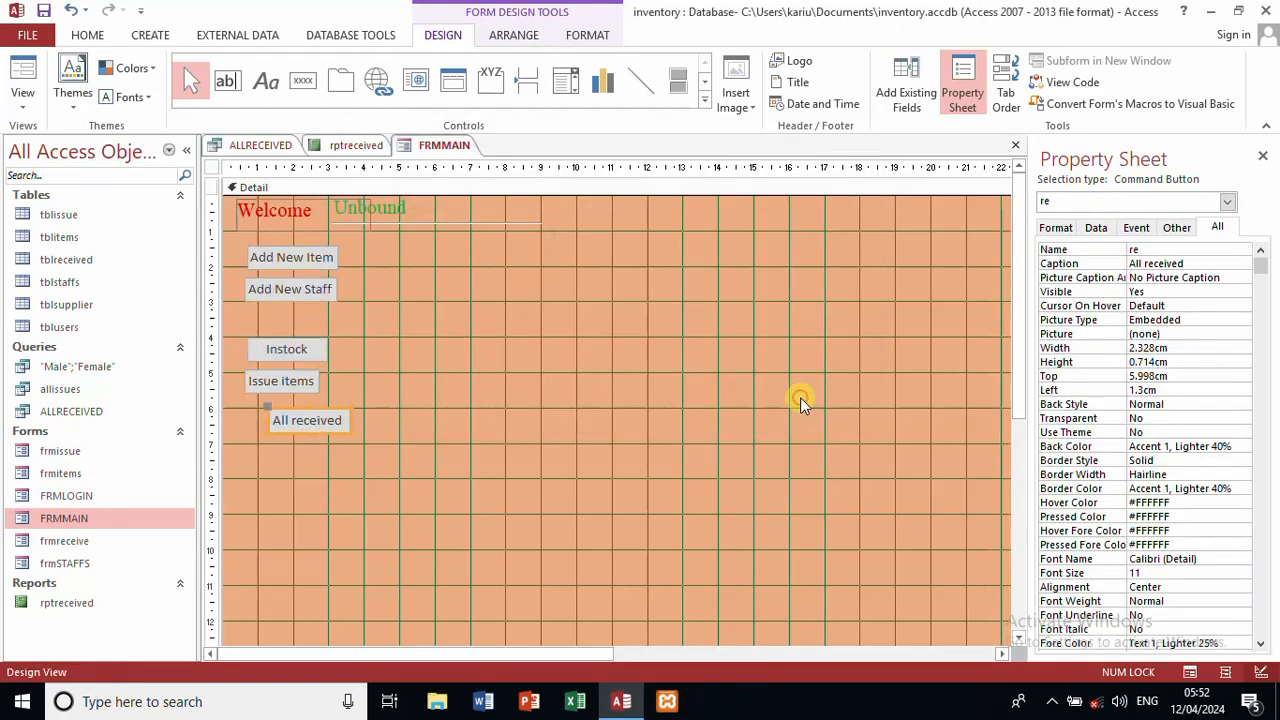
Step: Drag the All received button under Issue items, to Left 0.499cm and Top 6.298cm
click(379, 488)
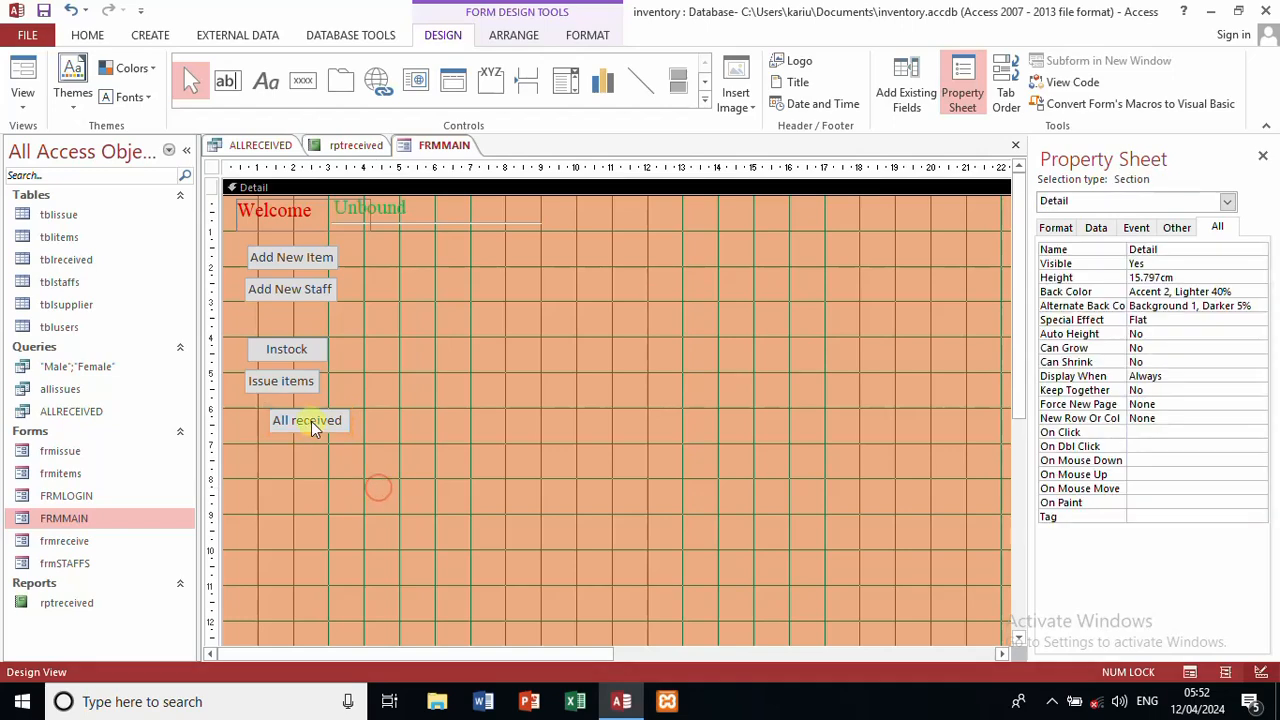
drag(306, 422, 275, 432)
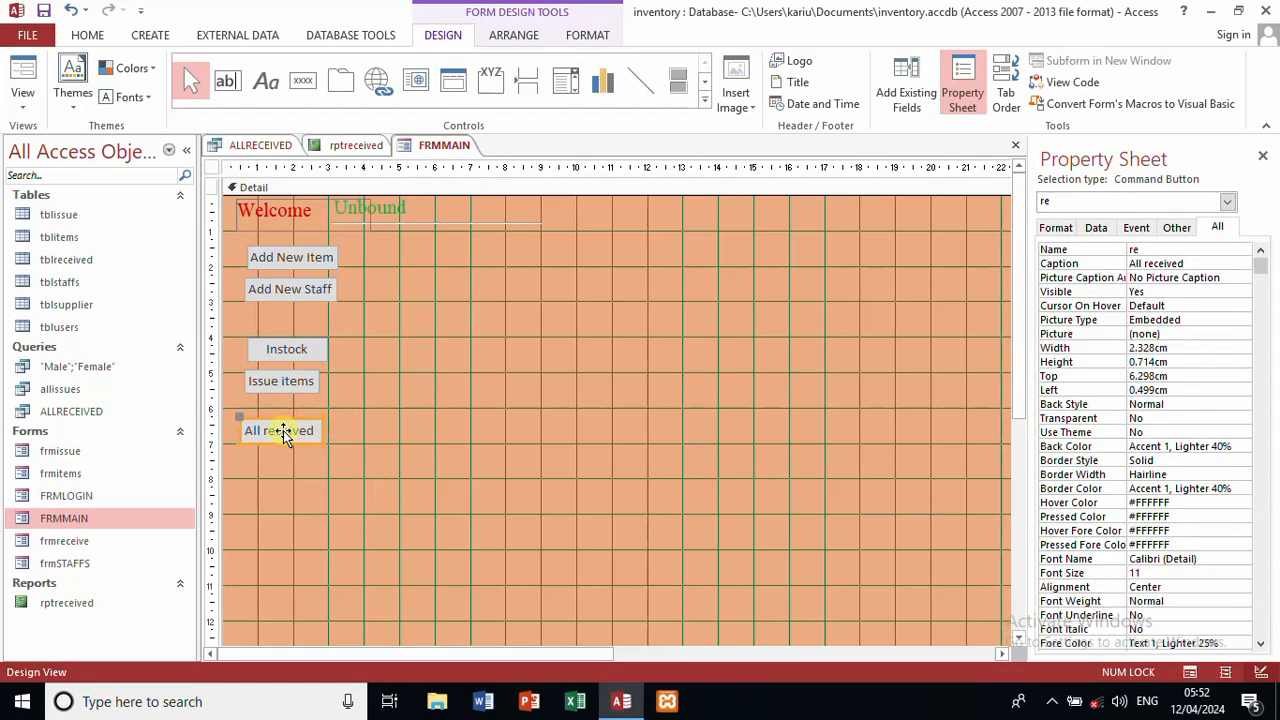
click(421, 411)
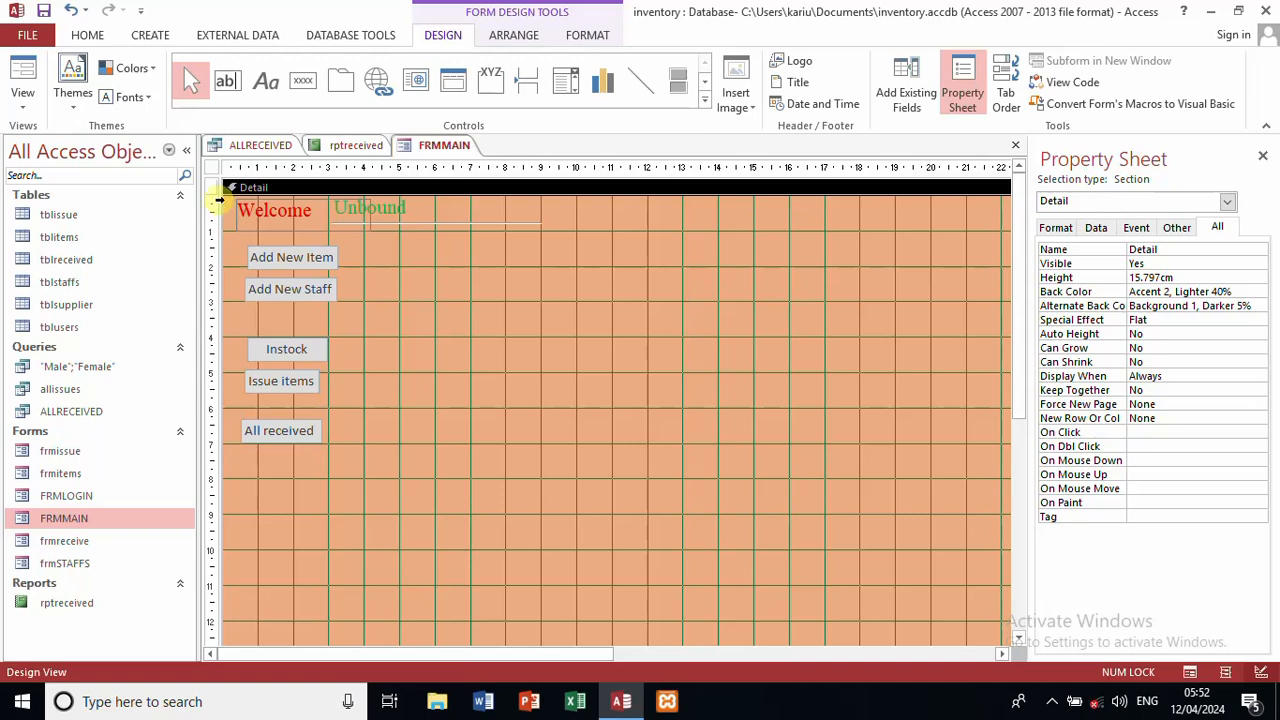
click(88, 36)
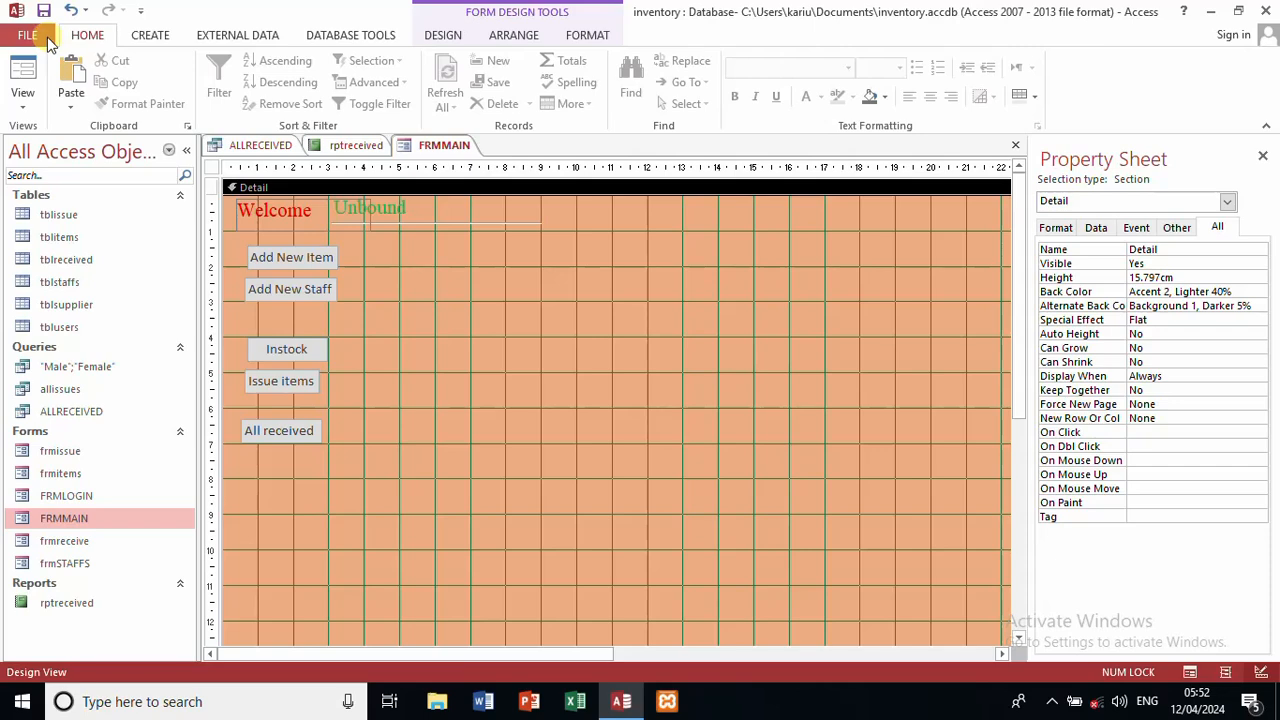
Step: Set FRMLOGIN as the Current Database Display Form and acknowledge the reopen notice
click(48, 40)
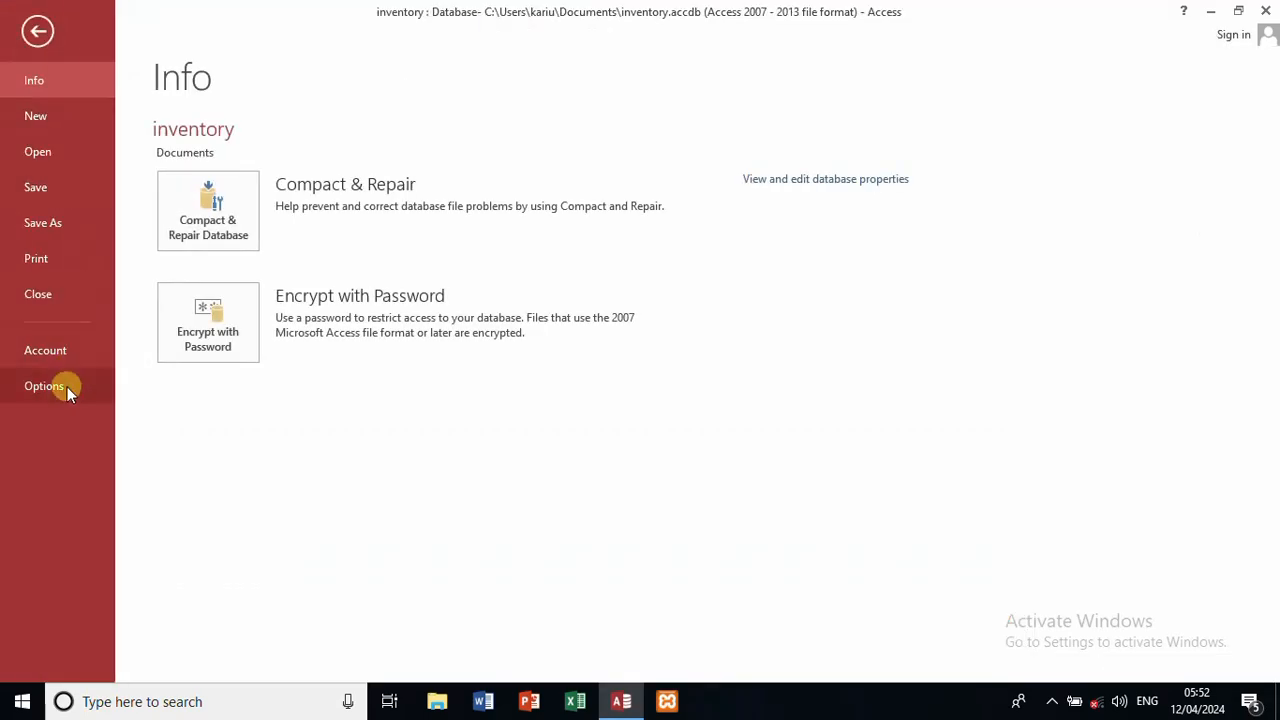
key(Escape)
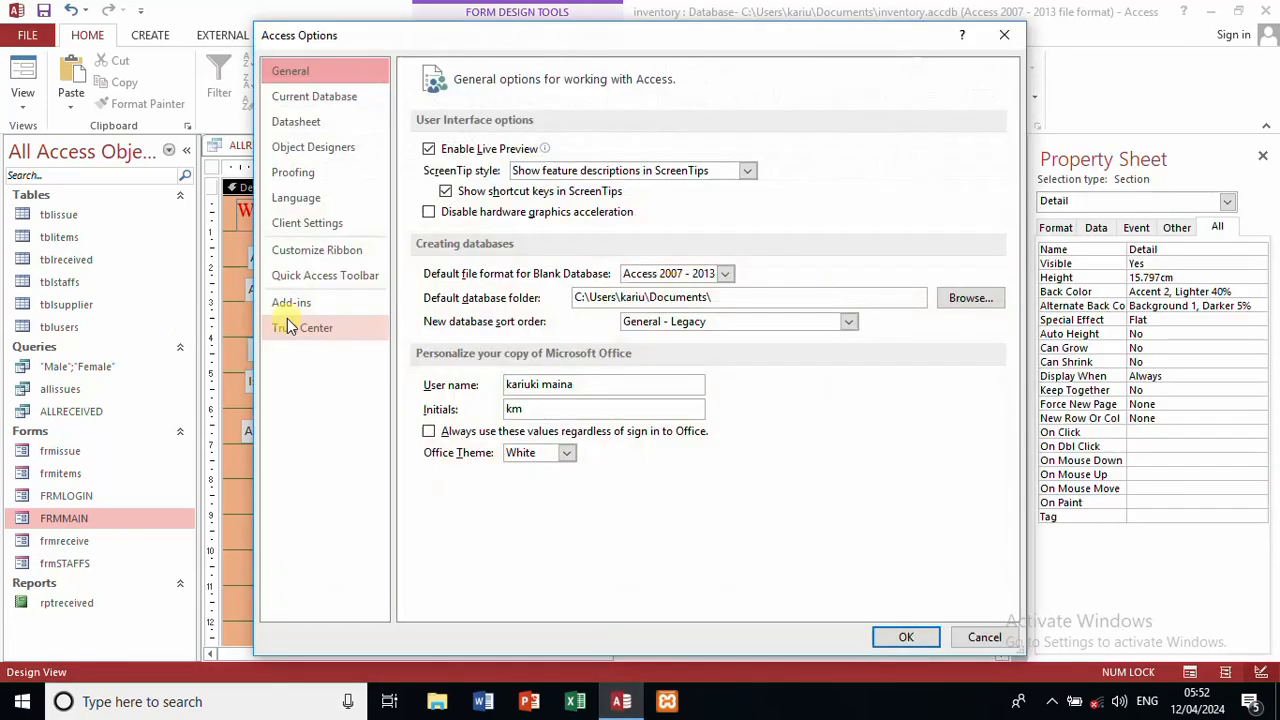
click(347, 106)
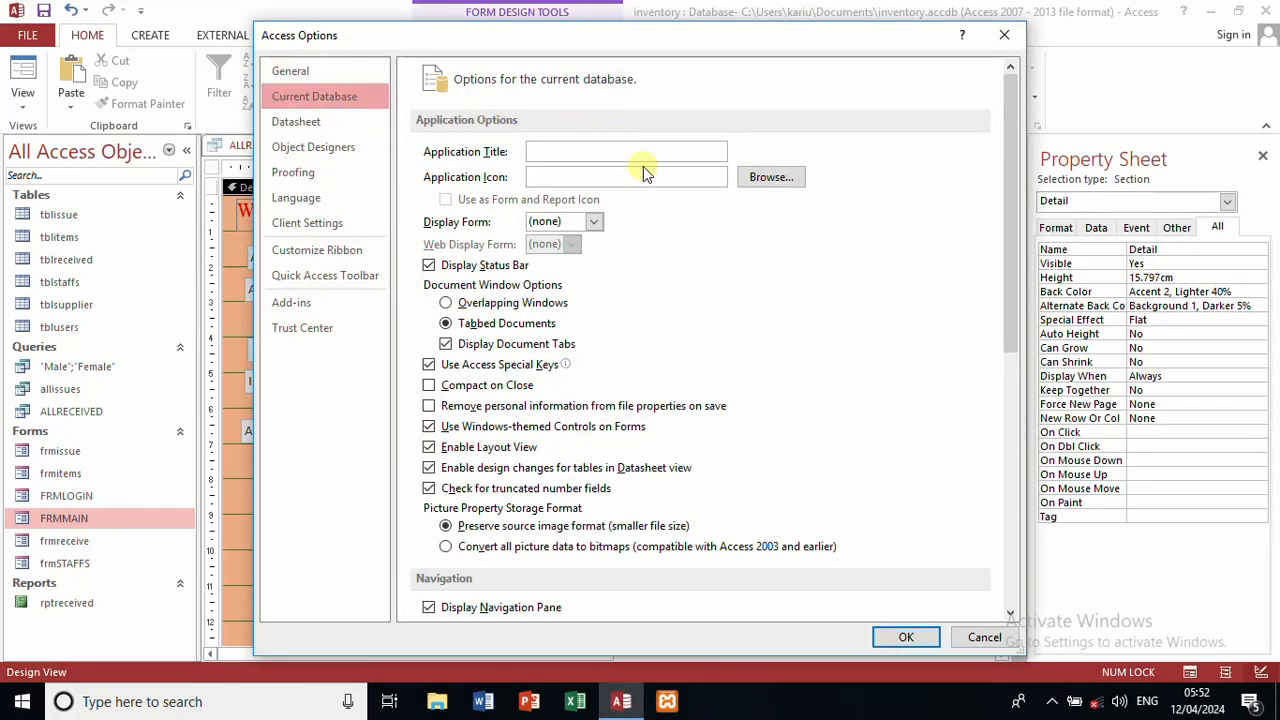
click(594, 222)
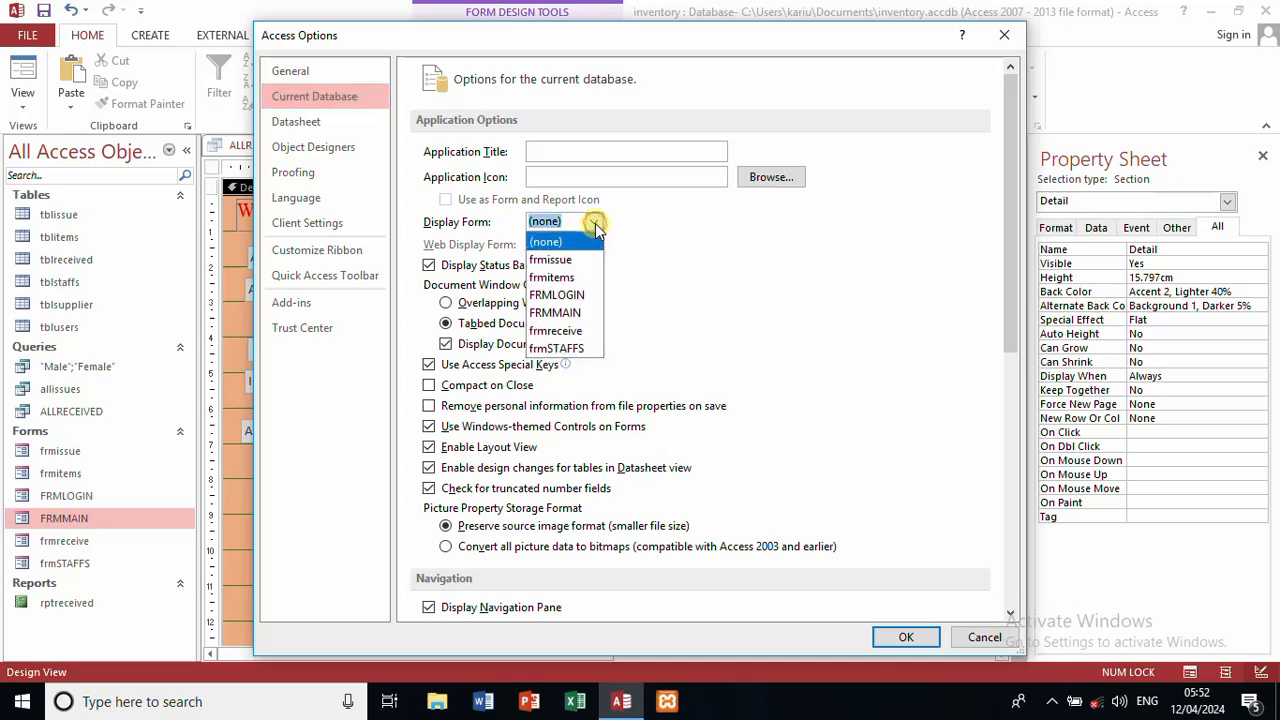
click(581, 295)
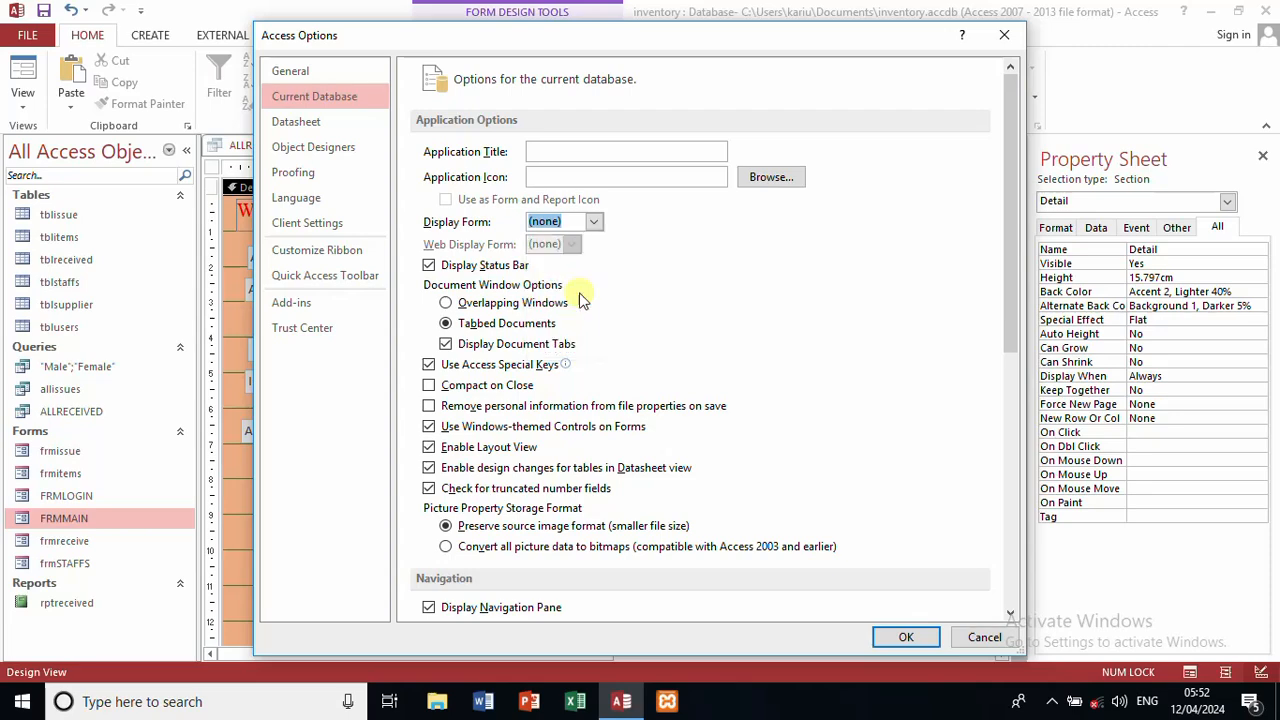
click(906, 638)
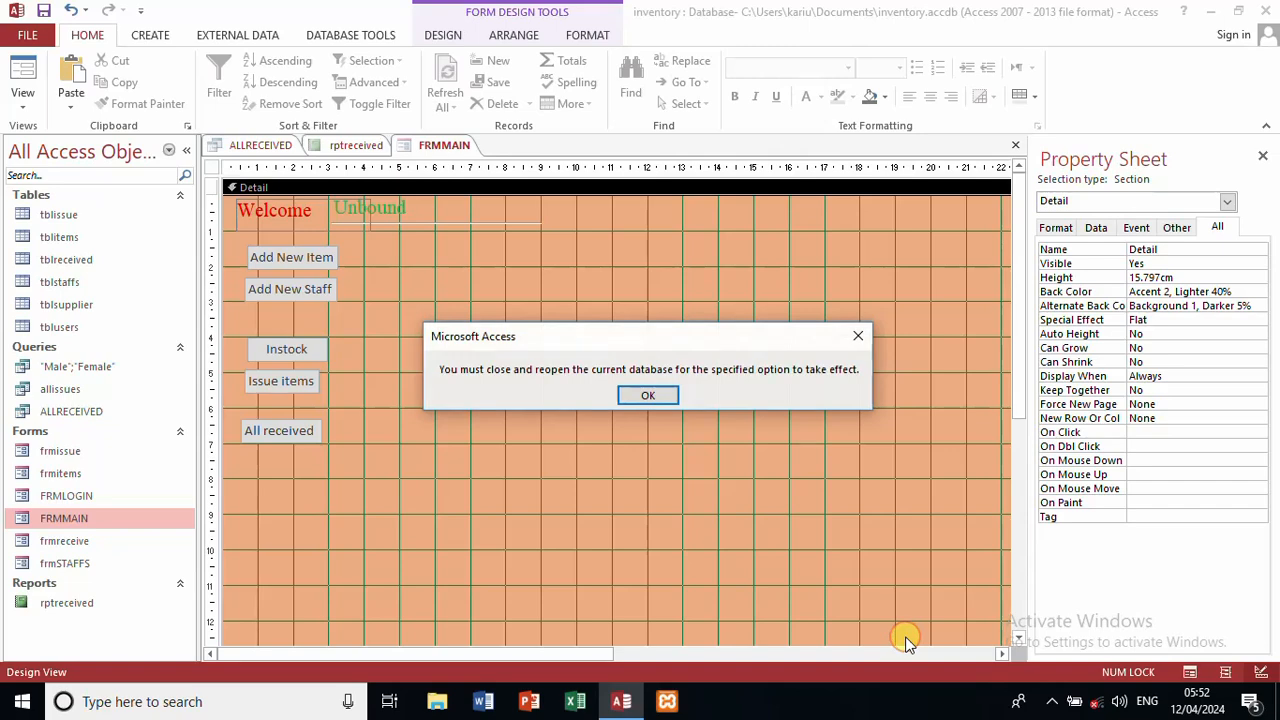
click(660, 398)
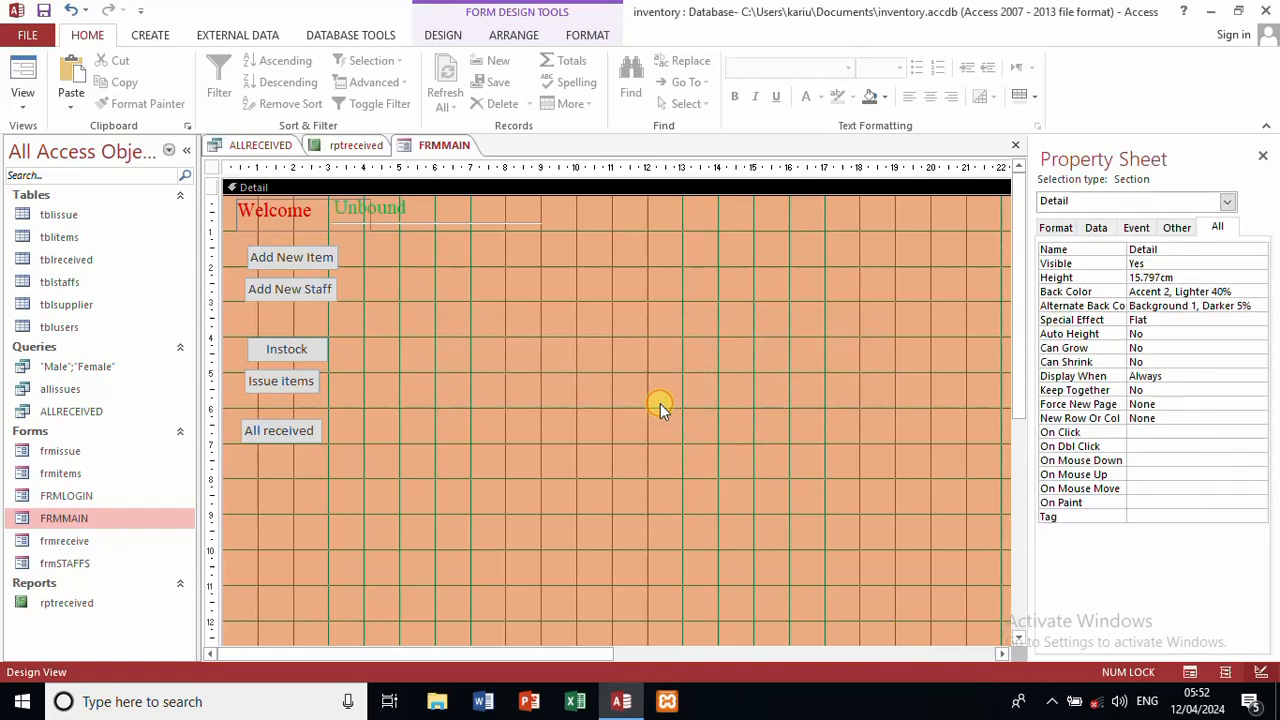
Step: Quit Access saving FRMMAIN, reopen inventory from Recent, and close the auto-launched FRMLOGIN
click(1265, 11)
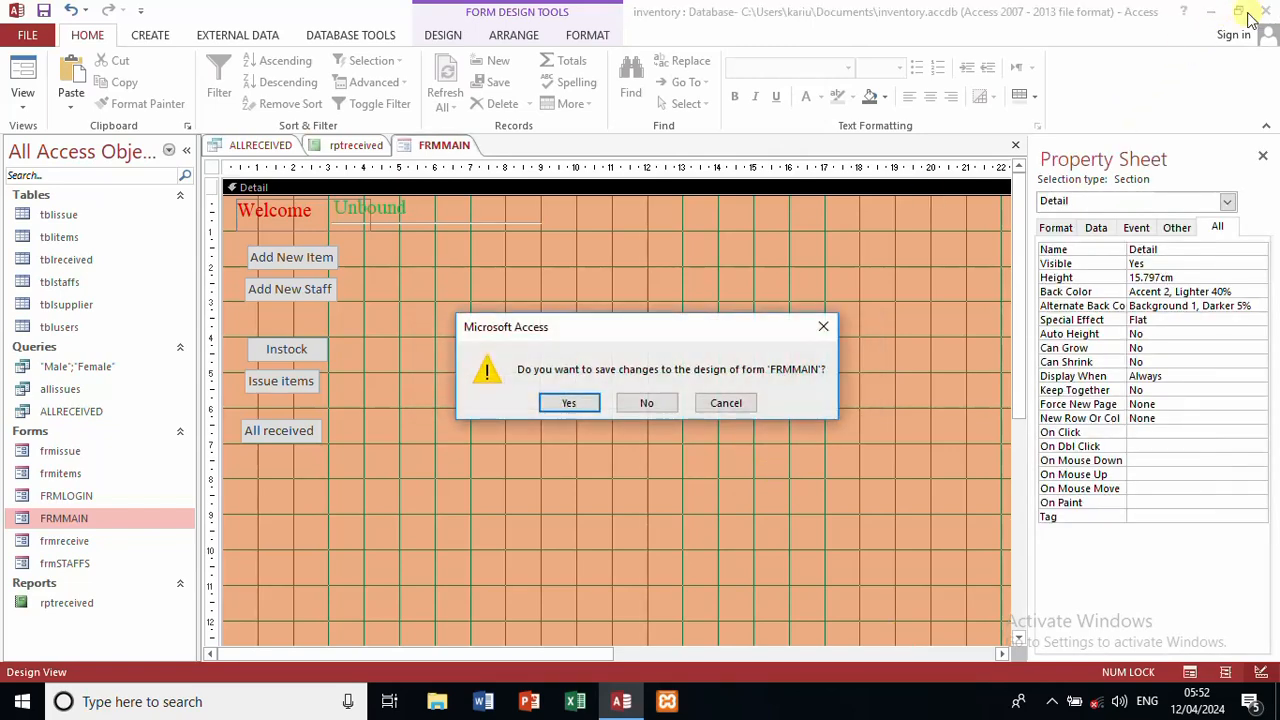
click(568, 402)
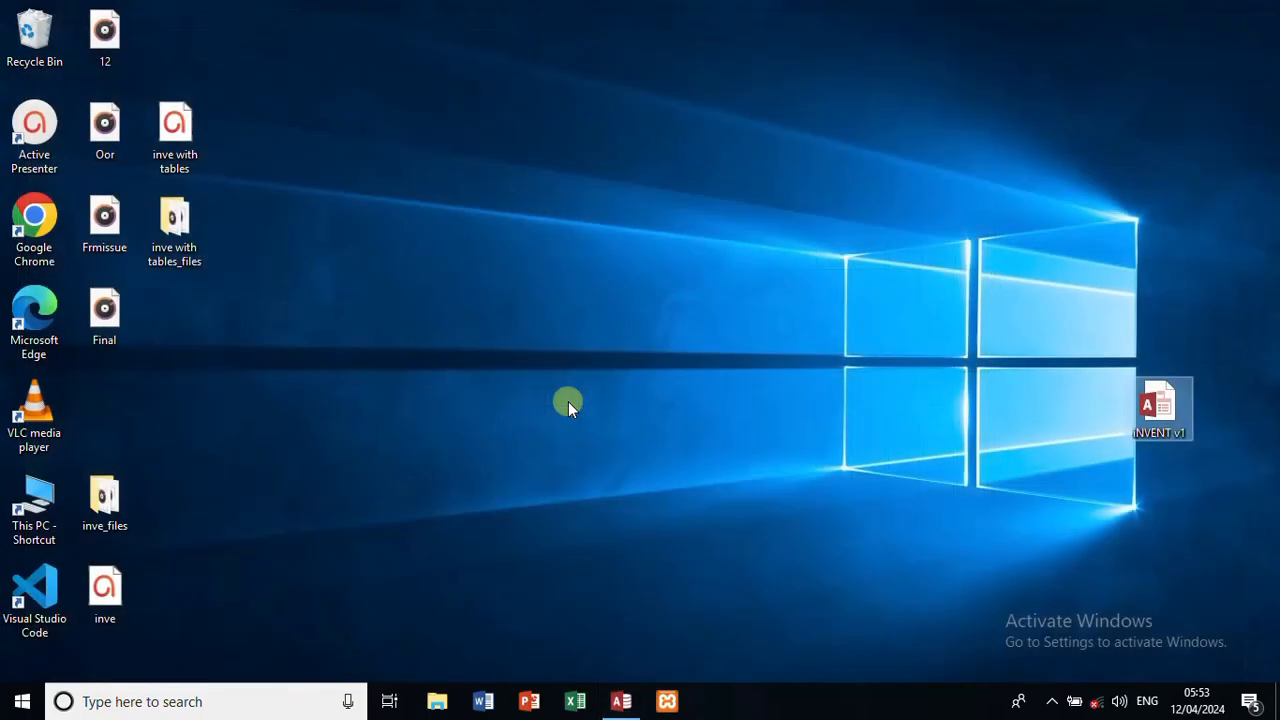
click(619, 702)
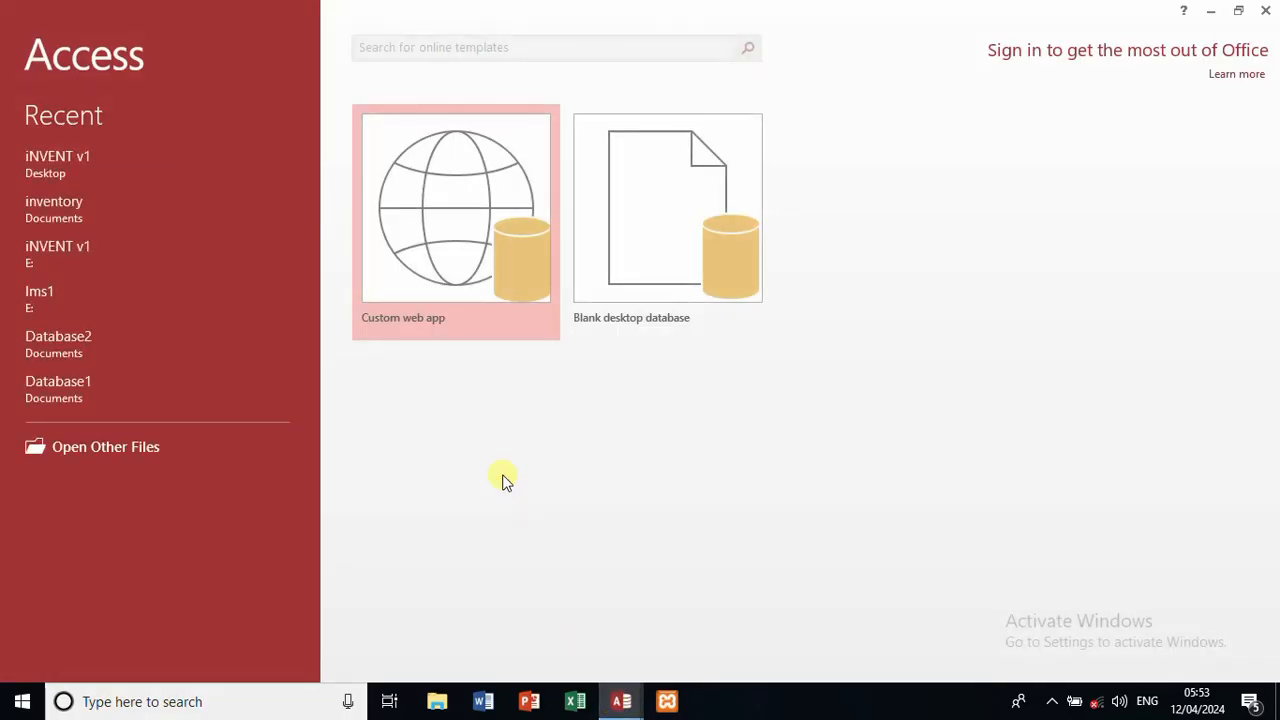
click(81, 212)
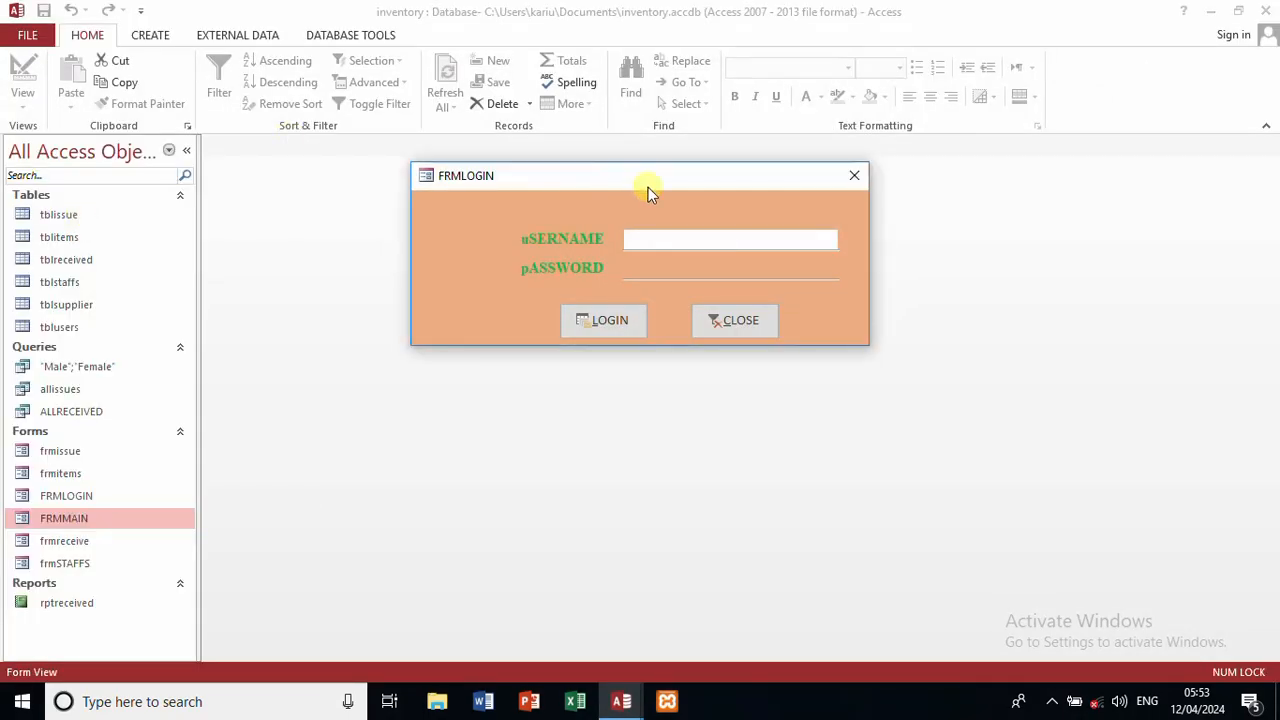
click(855, 177)
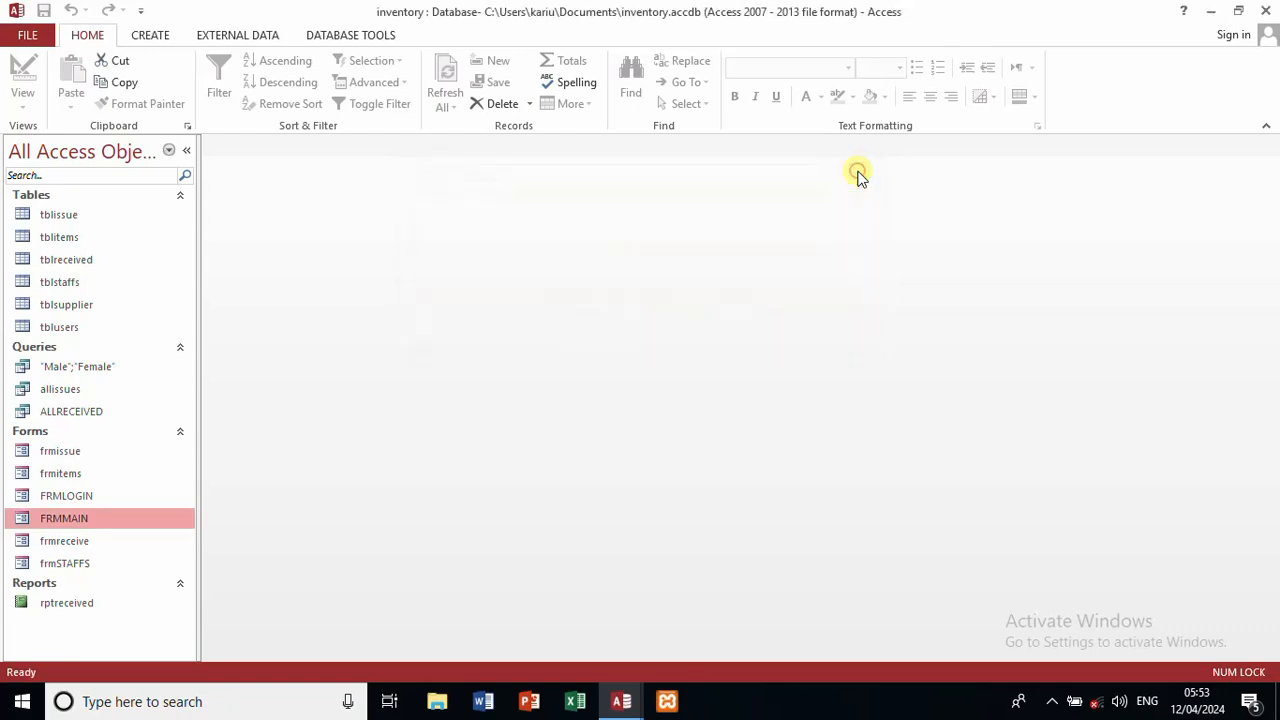
Step: In Current Database options, hide the status bar and navigation pane and disable layout view and truncated-number checks
click(27, 37)
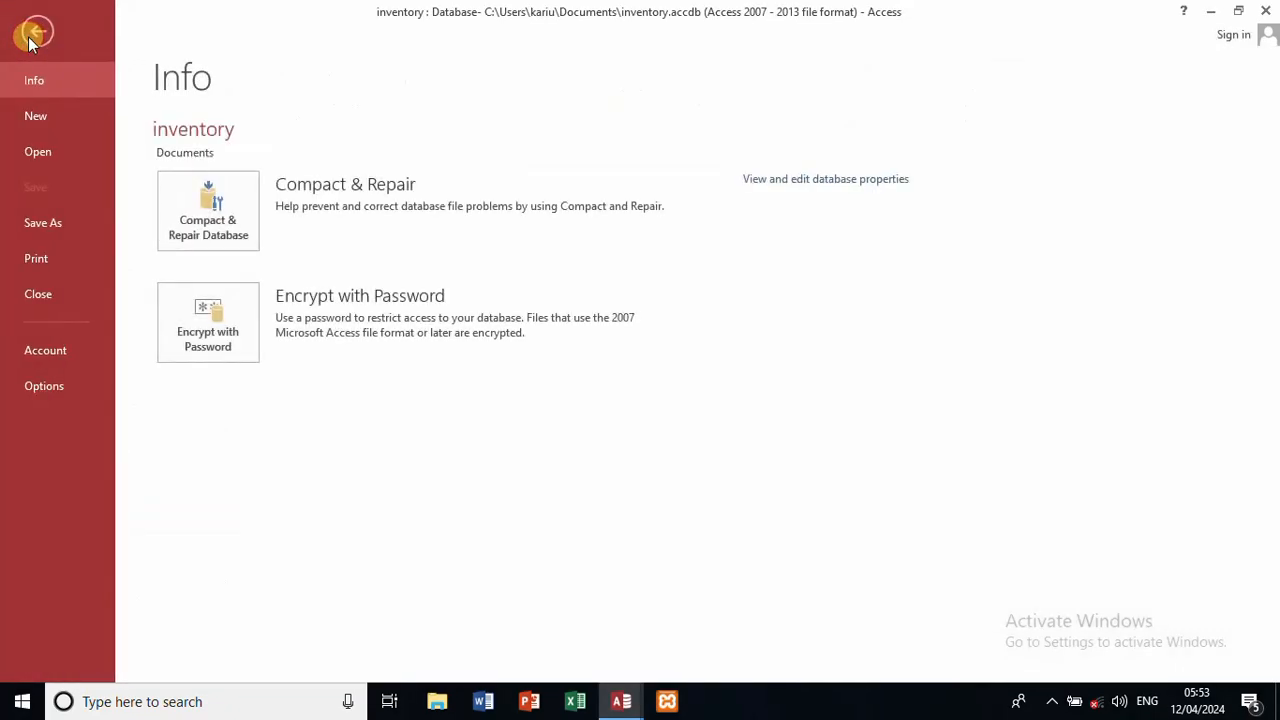
click(44, 375)
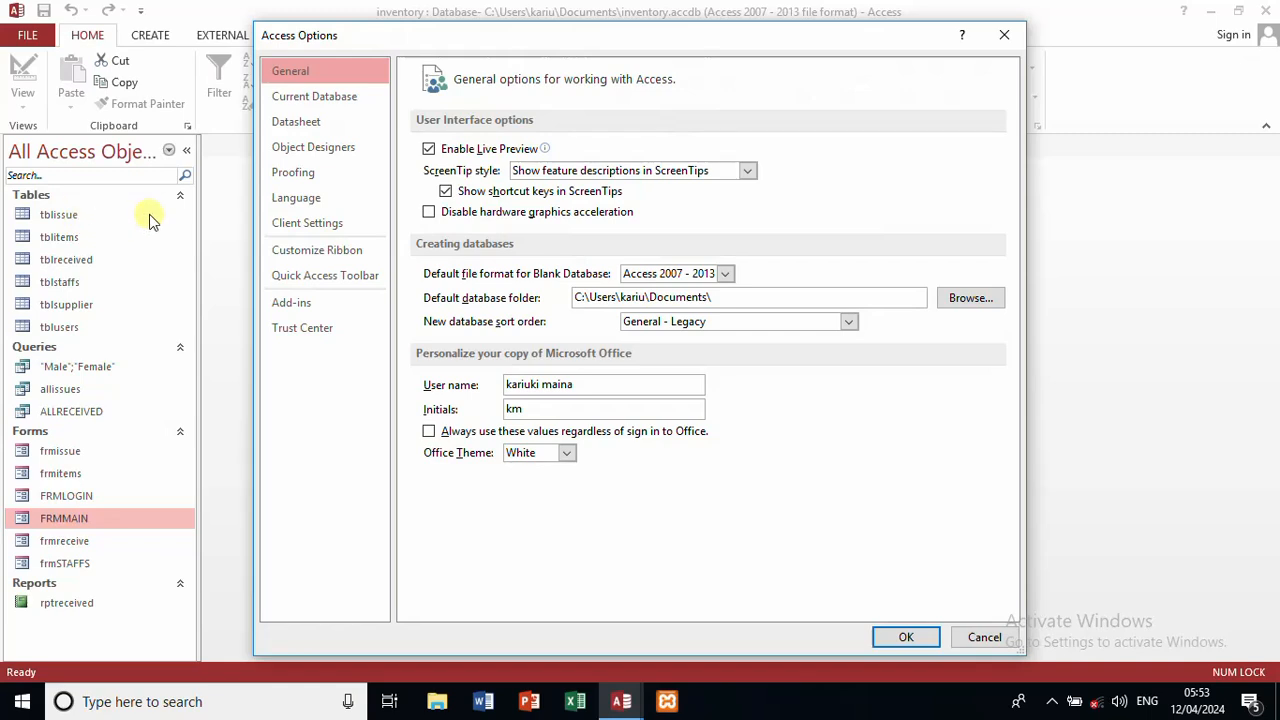
click(343, 97)
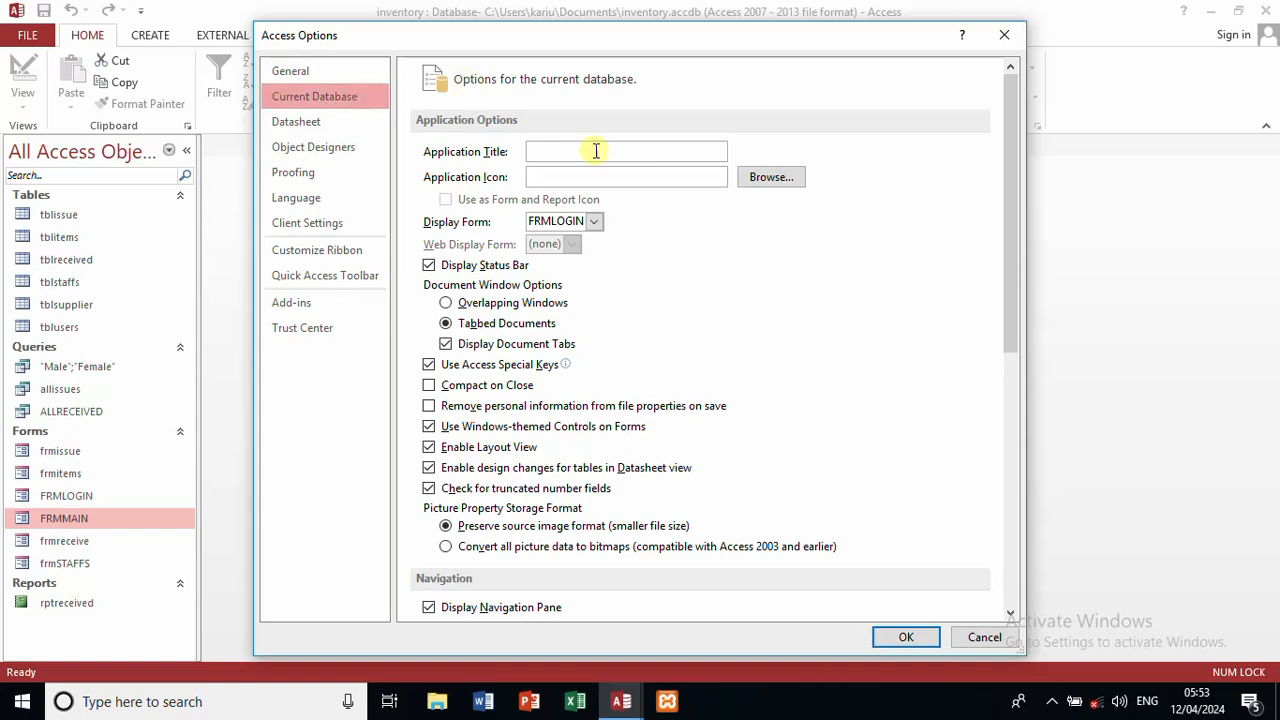
click(458, 266)
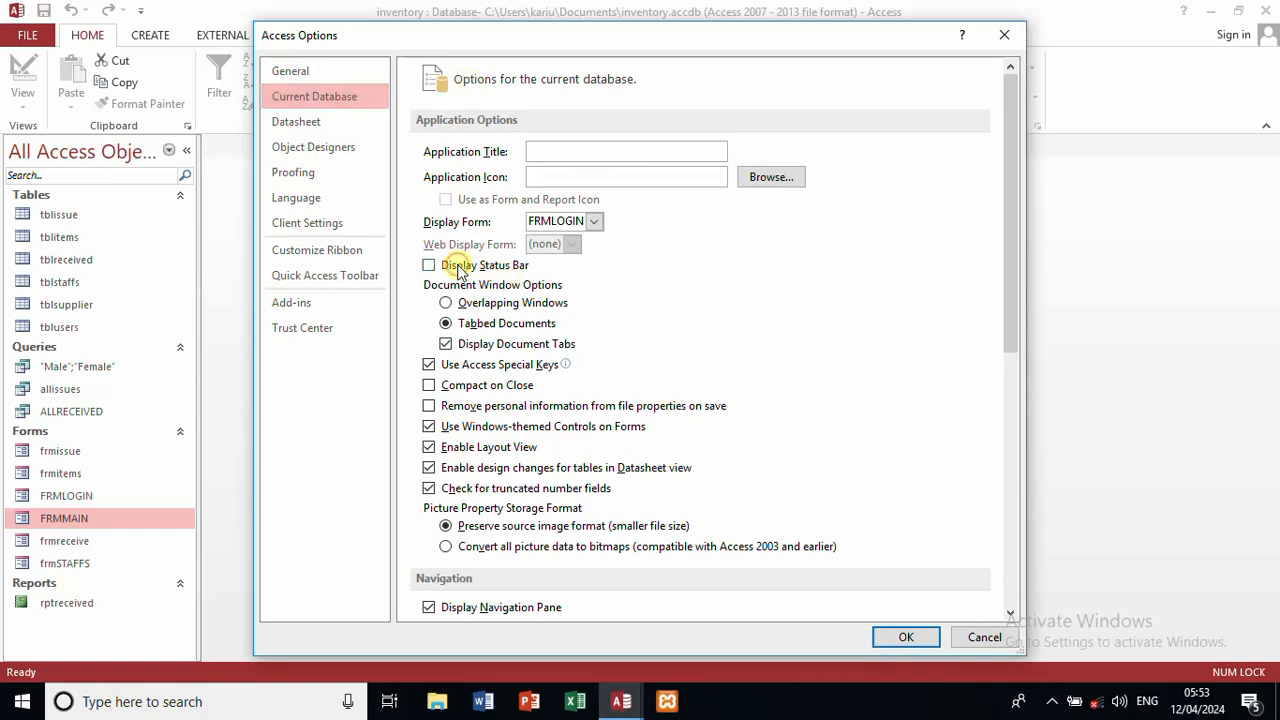
click(447, 344)
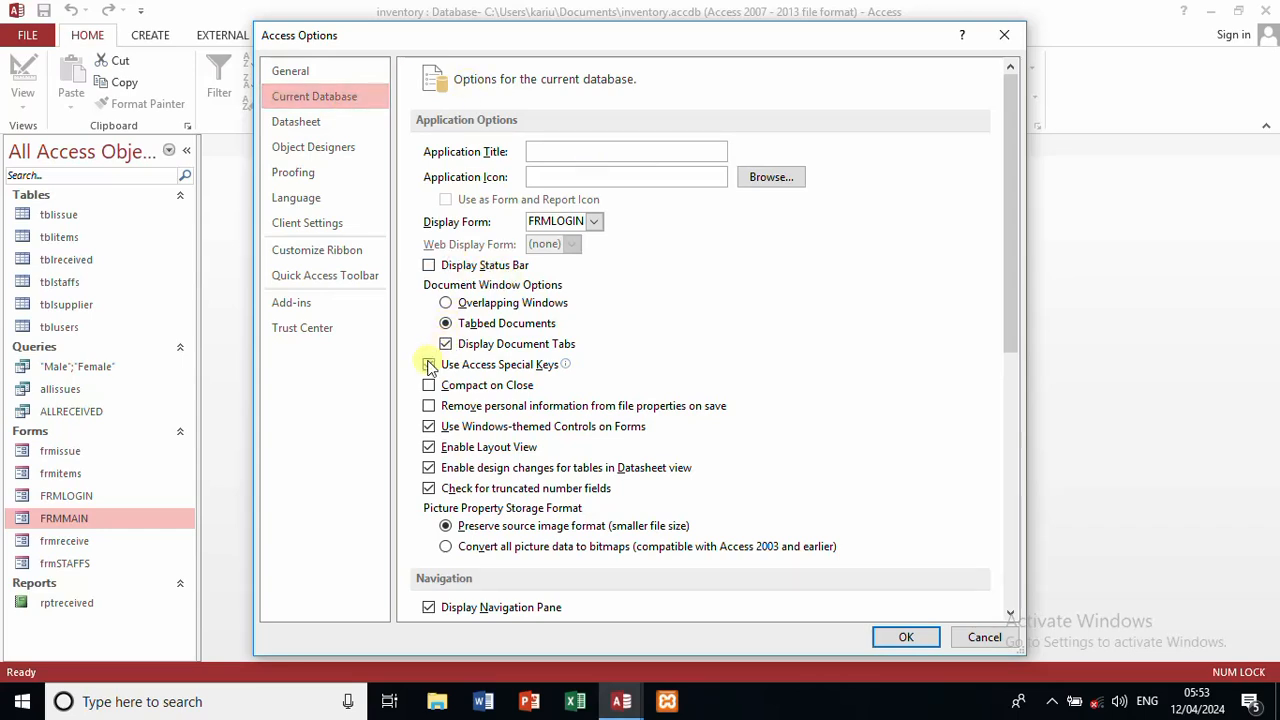
click(428, 448)
click(428, 488)
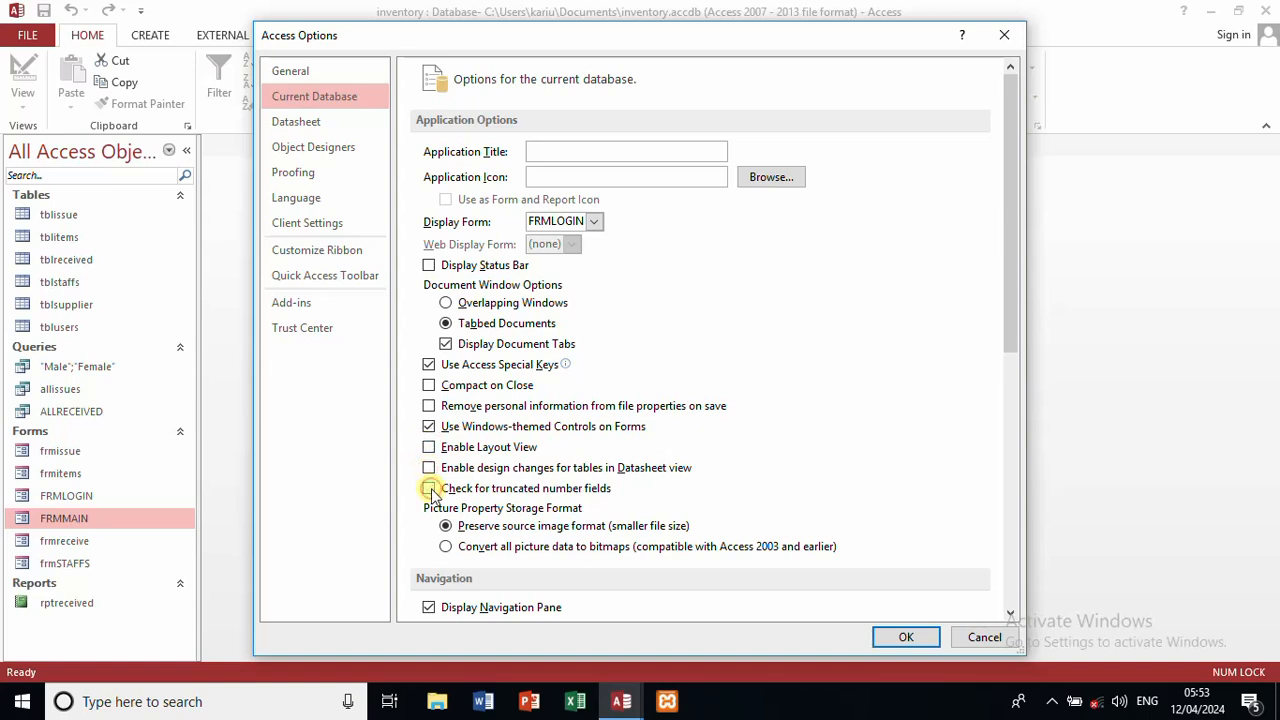
click(429, 608)
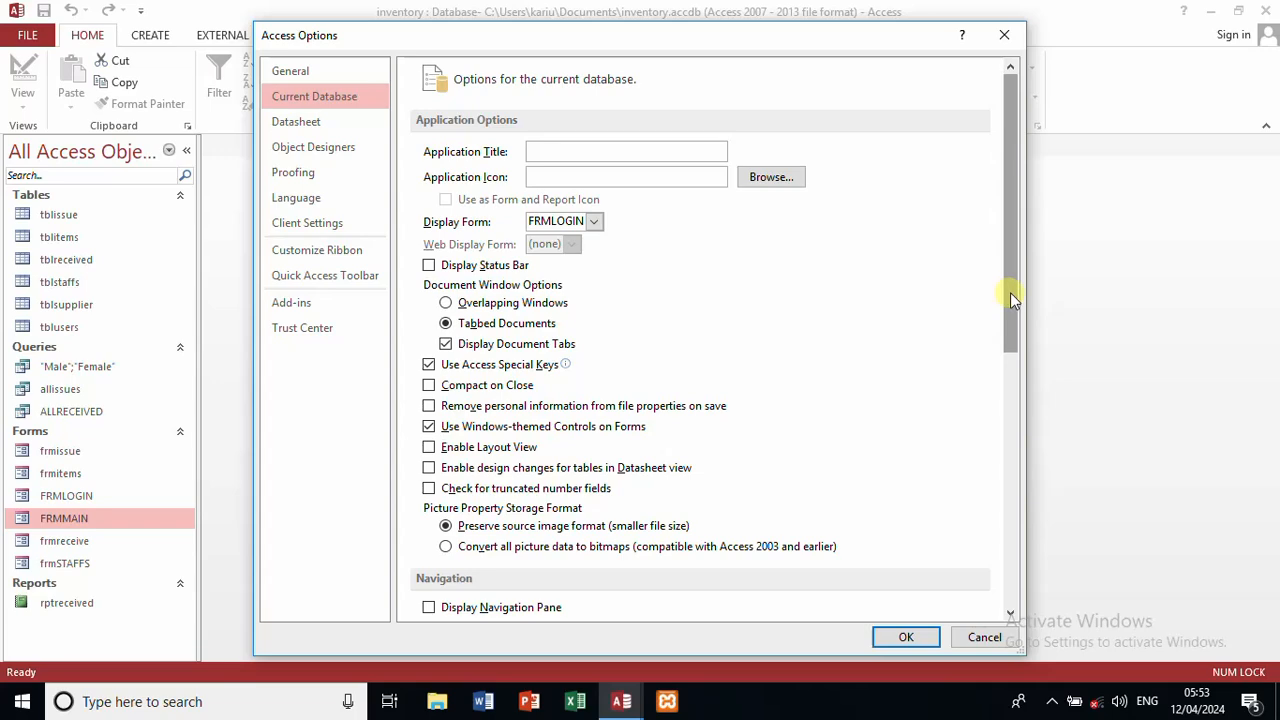
Step: Turn off Allow Full Menus and Allow Default Shortcut Menus, apply, and acknowledge the notice
drag(1008, 294, 1027, 440)
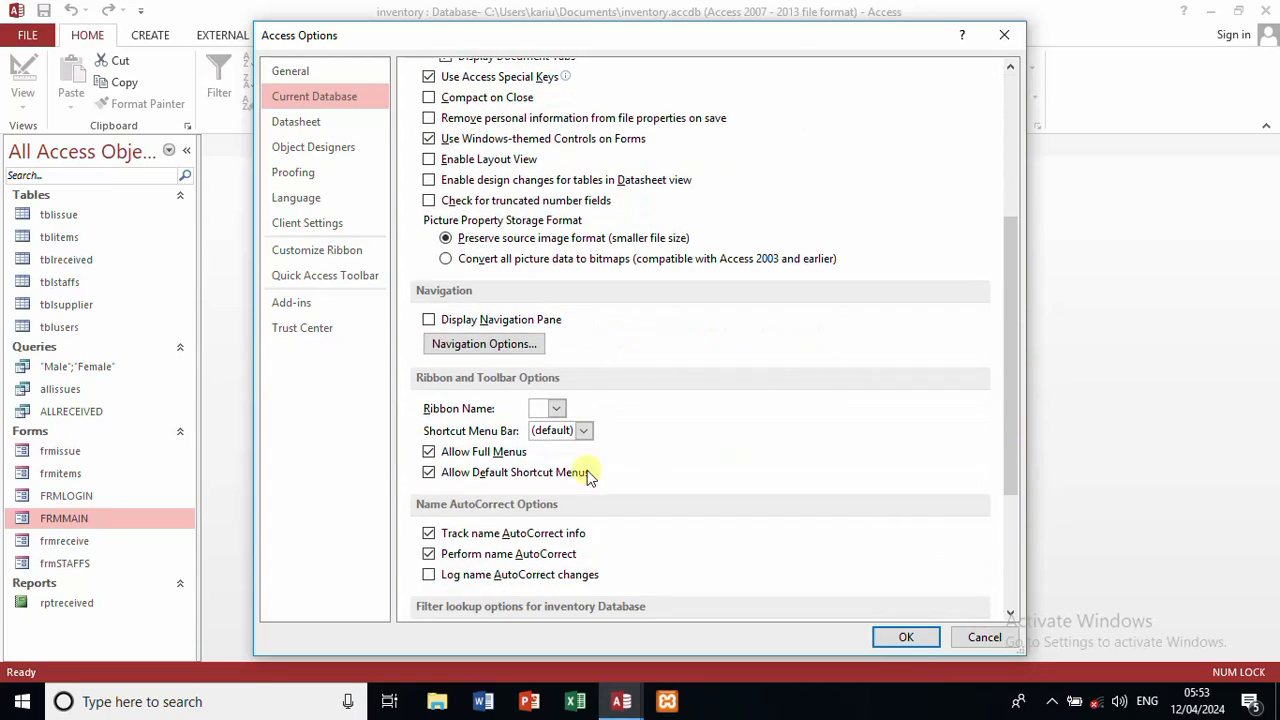
click(429, 453)
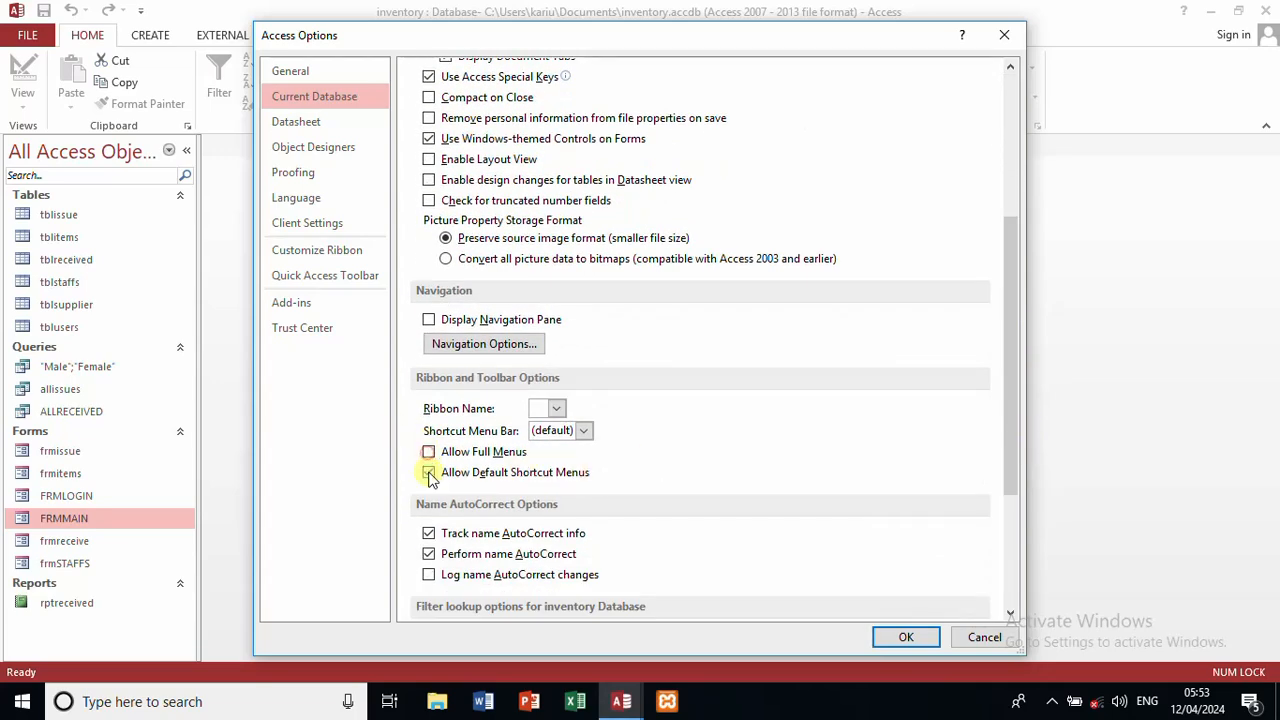
click(429, 473)
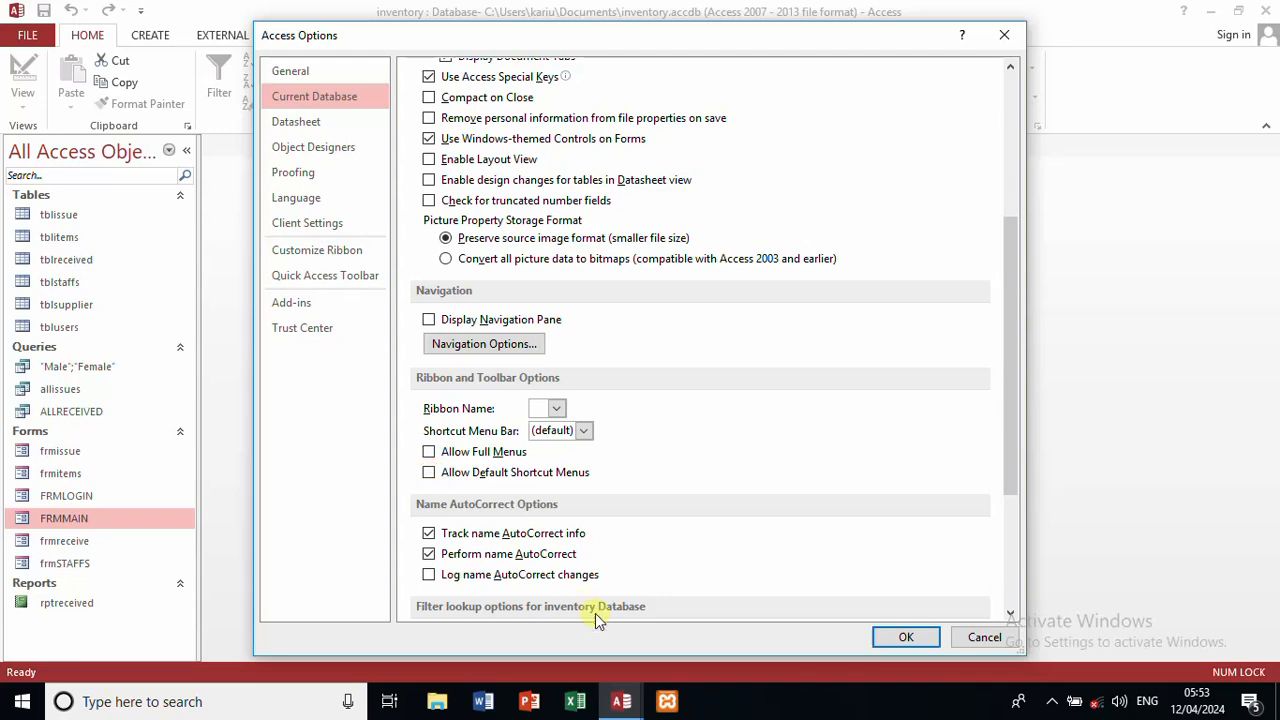
click(903, 637)
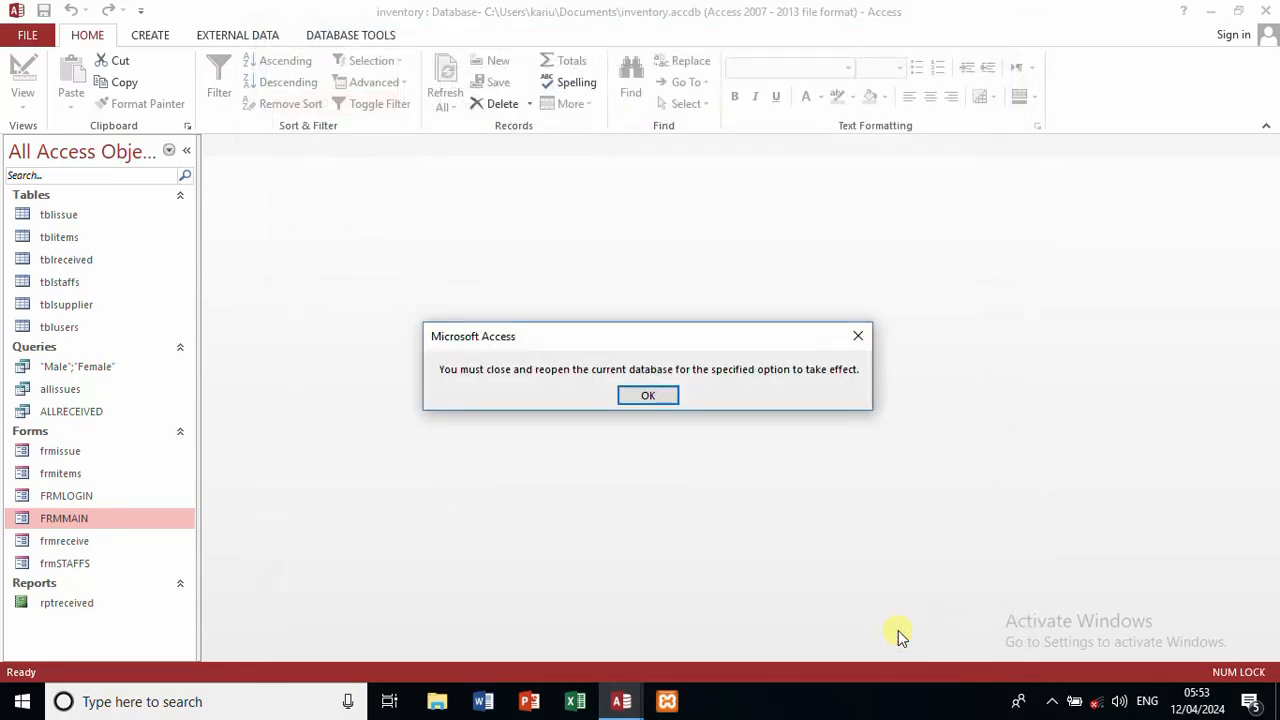
click(674, 400)
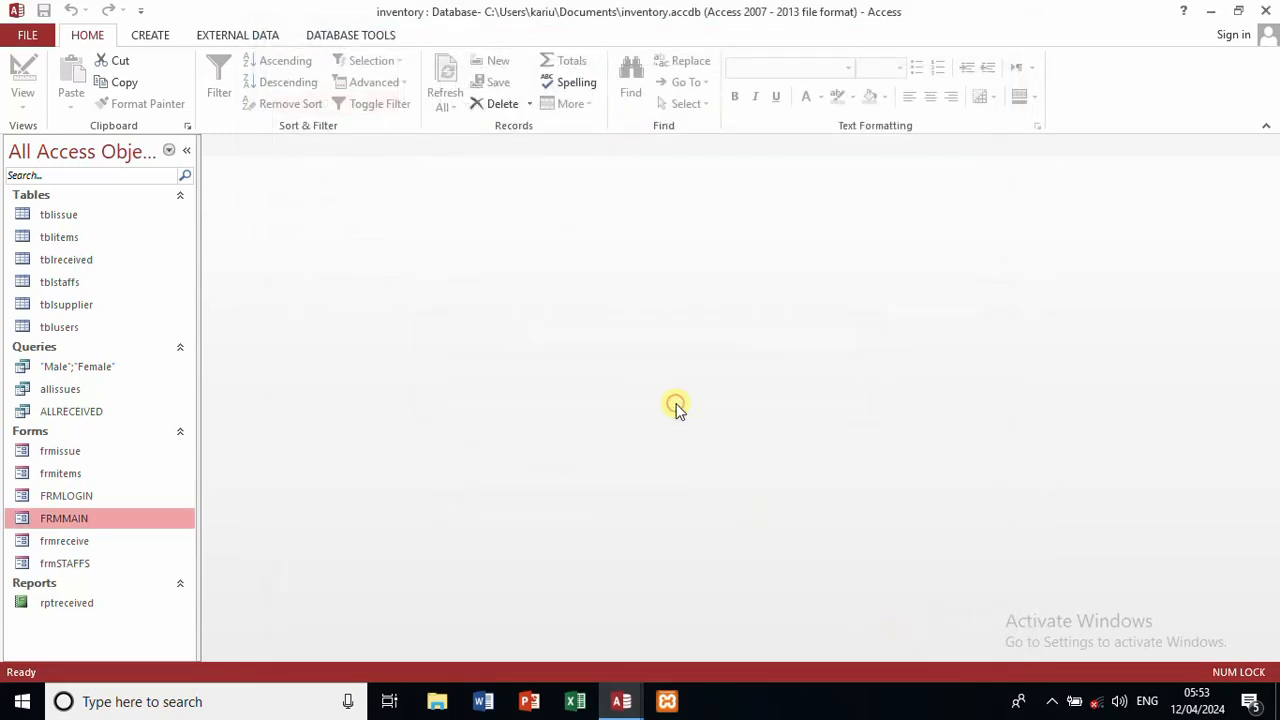
Step: Reopen inventory from Recent and log in on FRMLOGIN with the username and password
click(1268, 10)
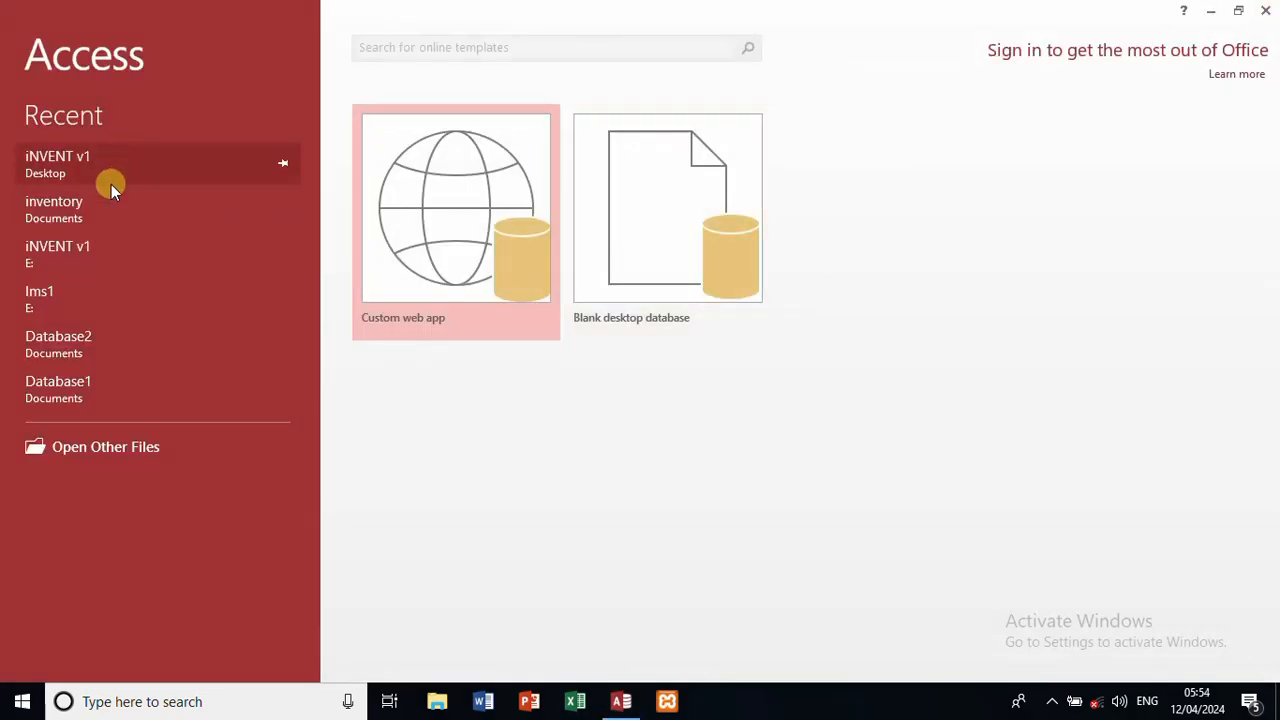
click(111, 210)
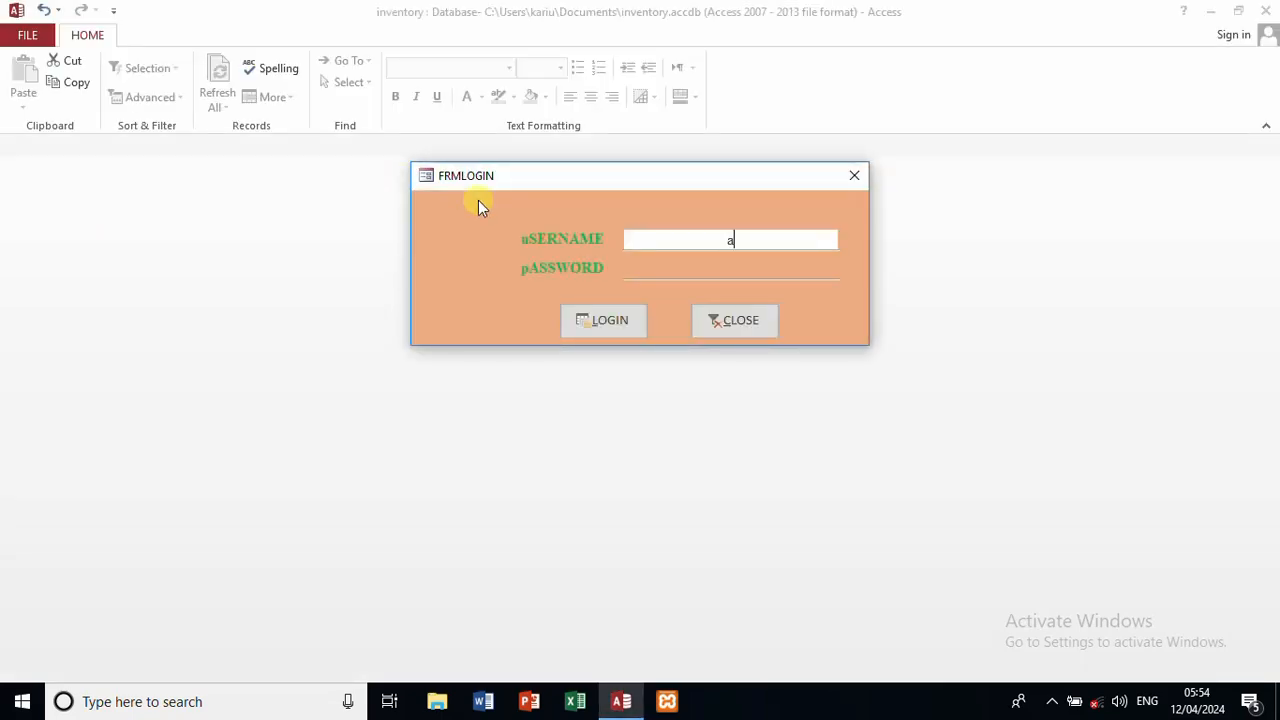
text(admin)
key(Tab)
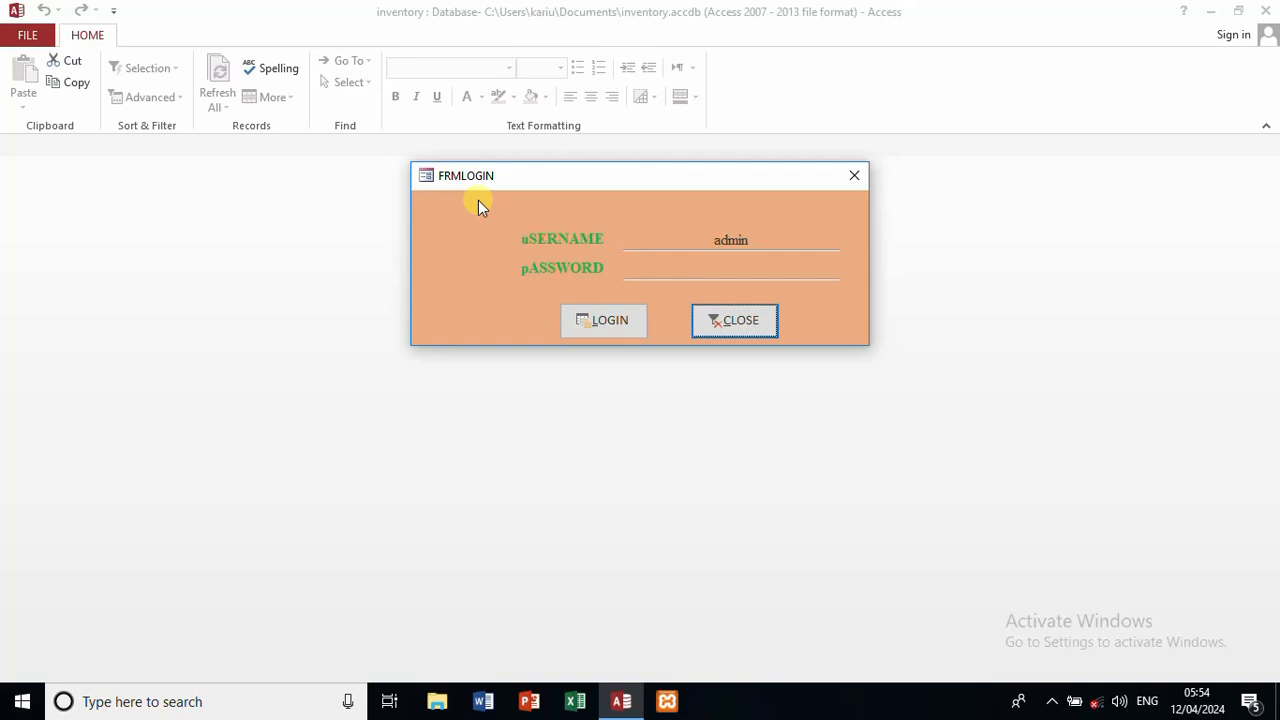
click(684, 264)
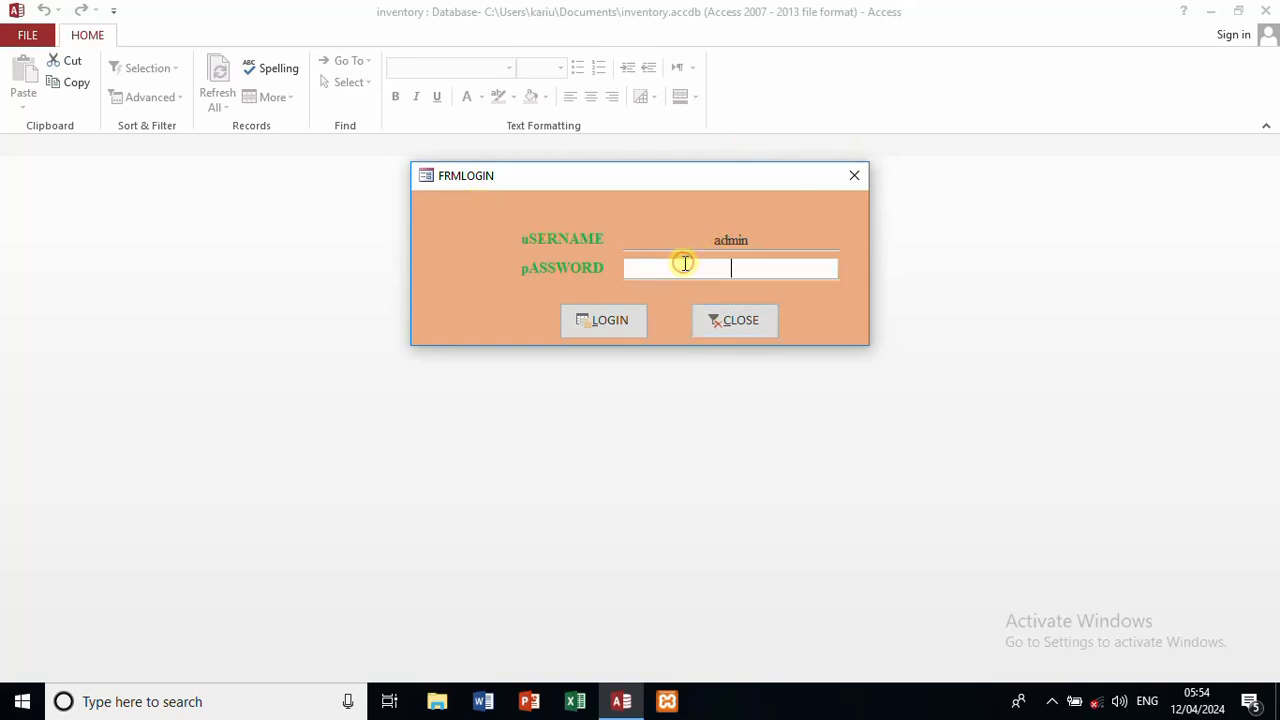
text(*****)
click(586, 322)
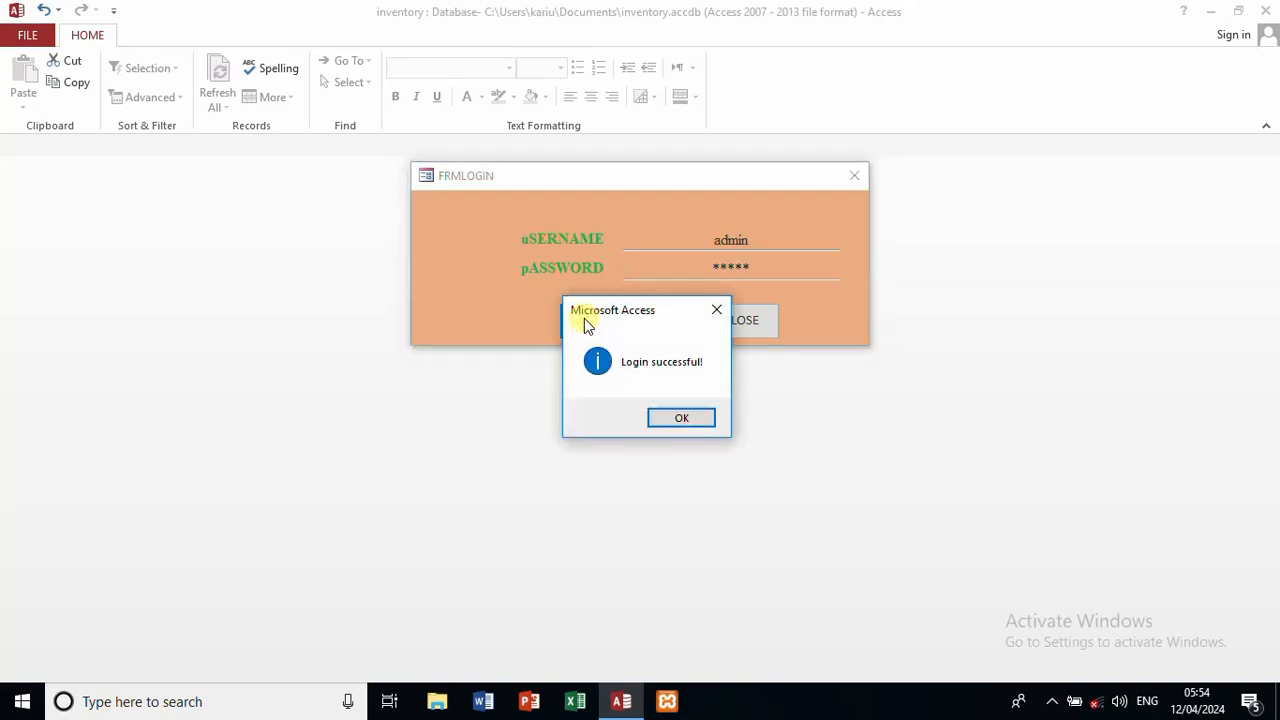
click(679, 417)
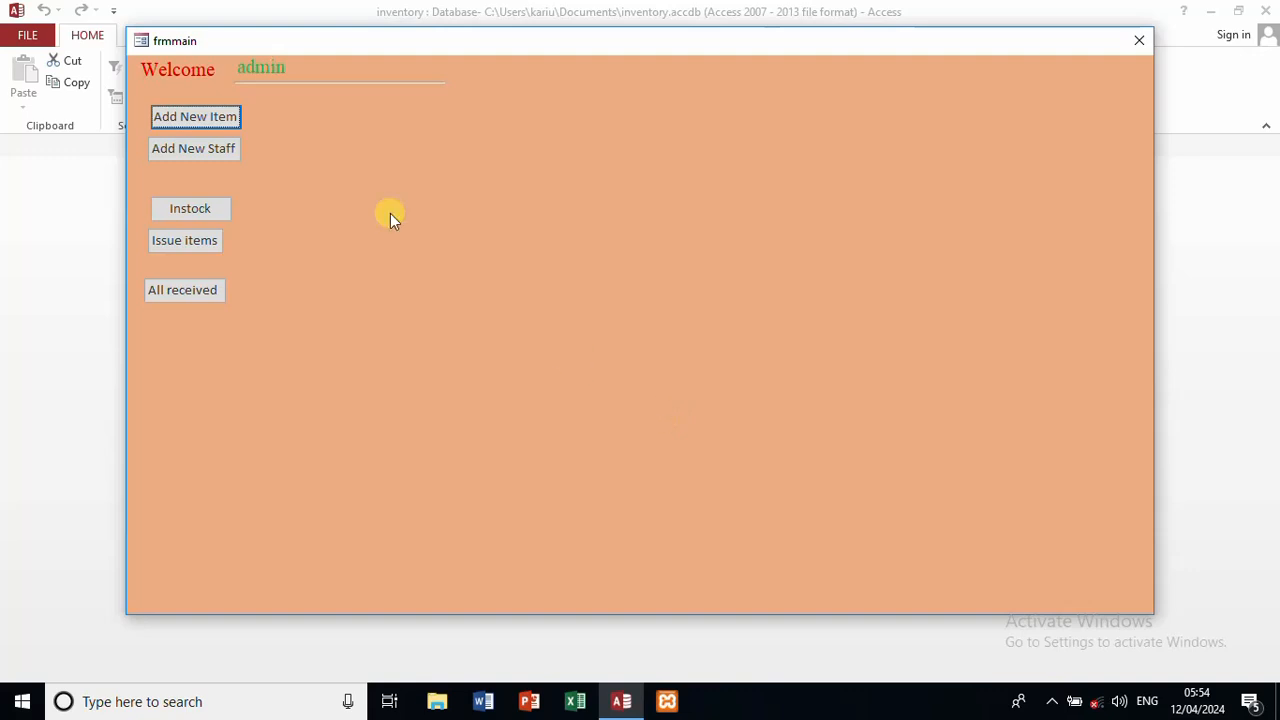
Step: Check the Add New Item form and All received report, then close the report, frmmain and Access
click(208, 122)
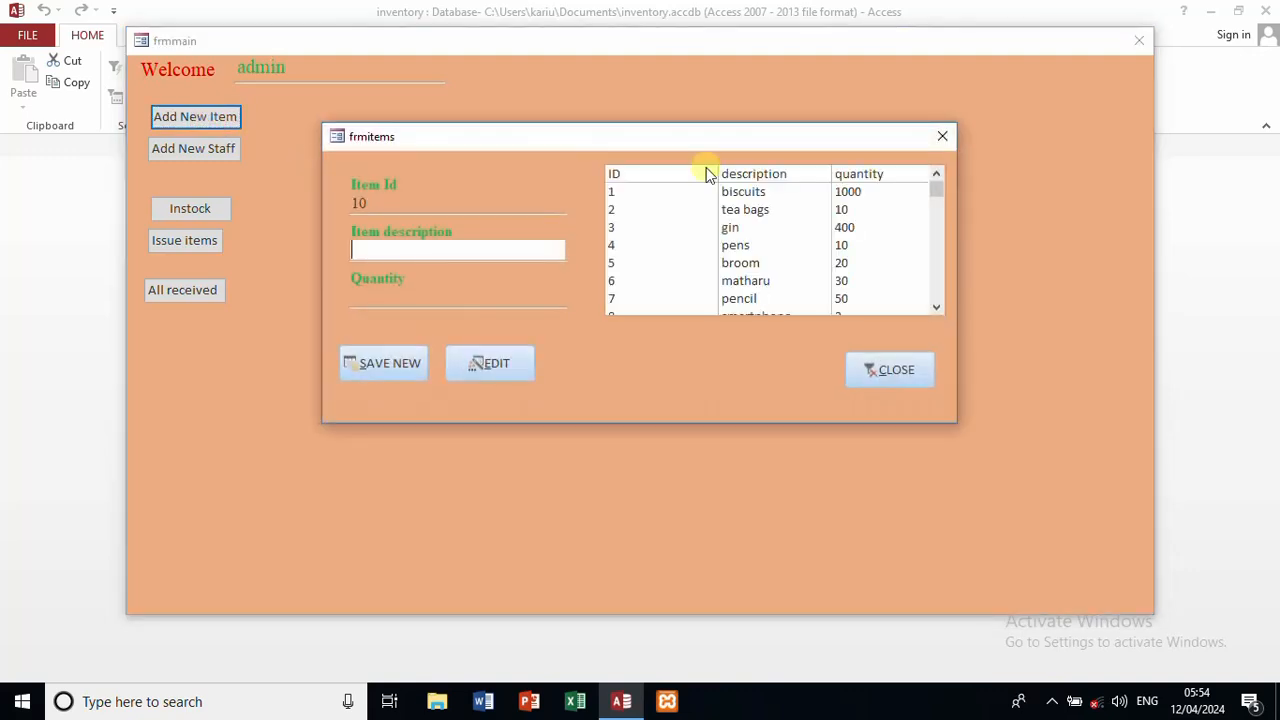
click(943, 136)
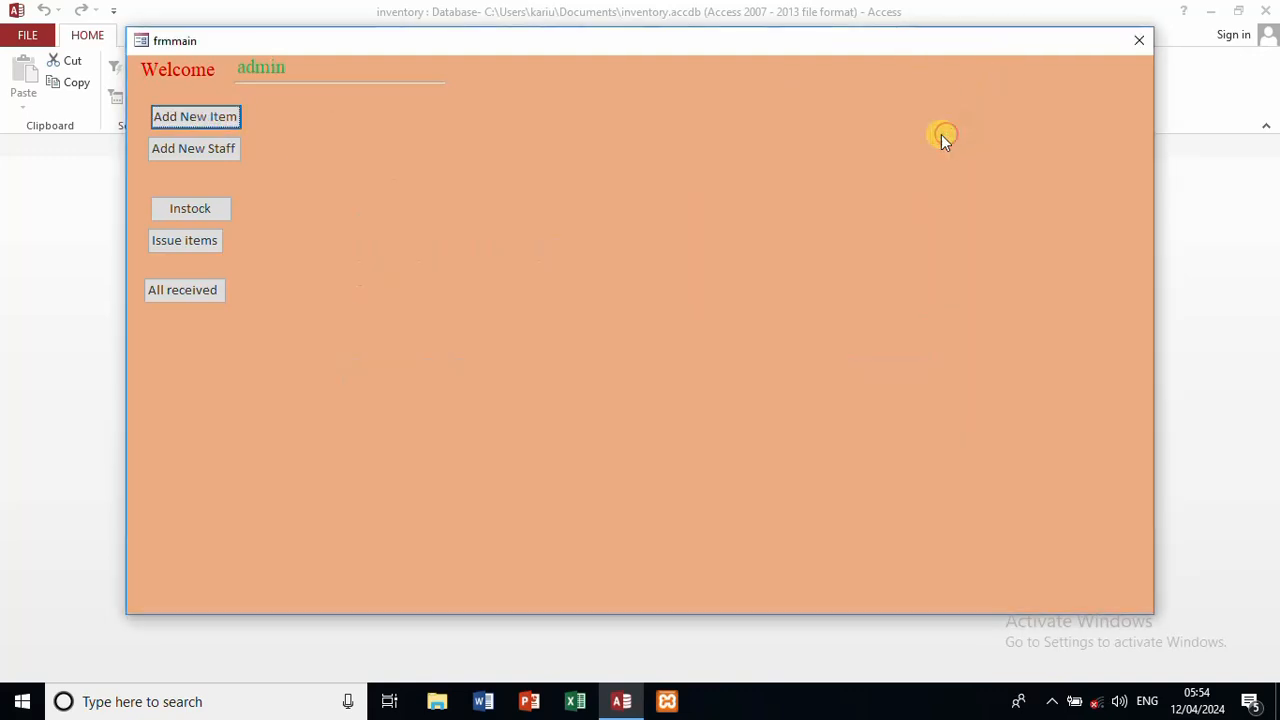
click(218, 290)
click(218, 290)
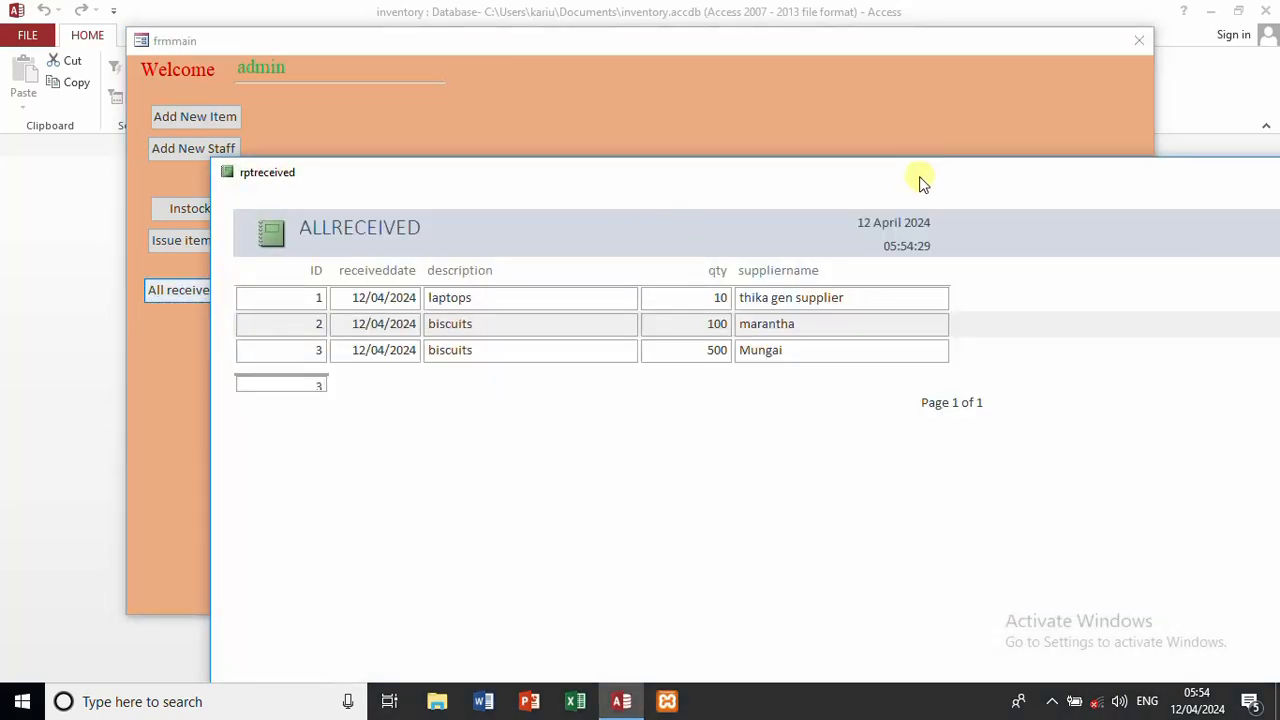
drag(882, 158, 578, 69)
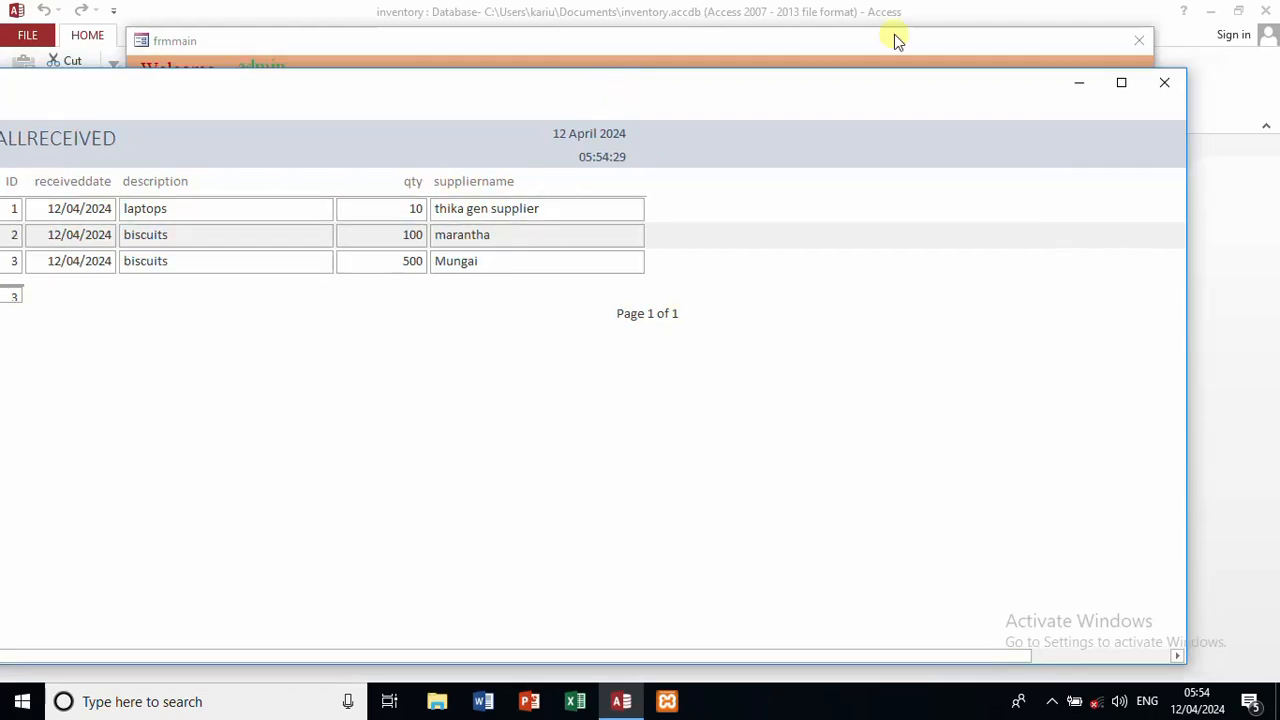
click(1166, 84)
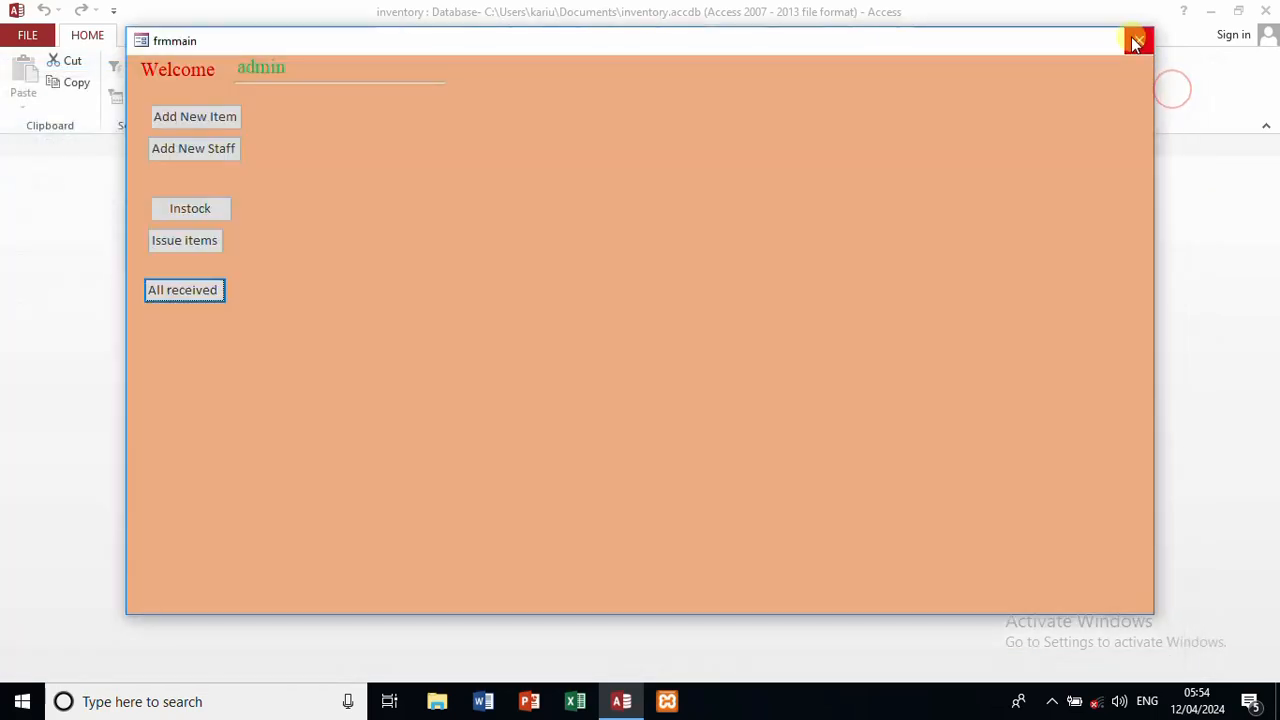
click(1136, 41)
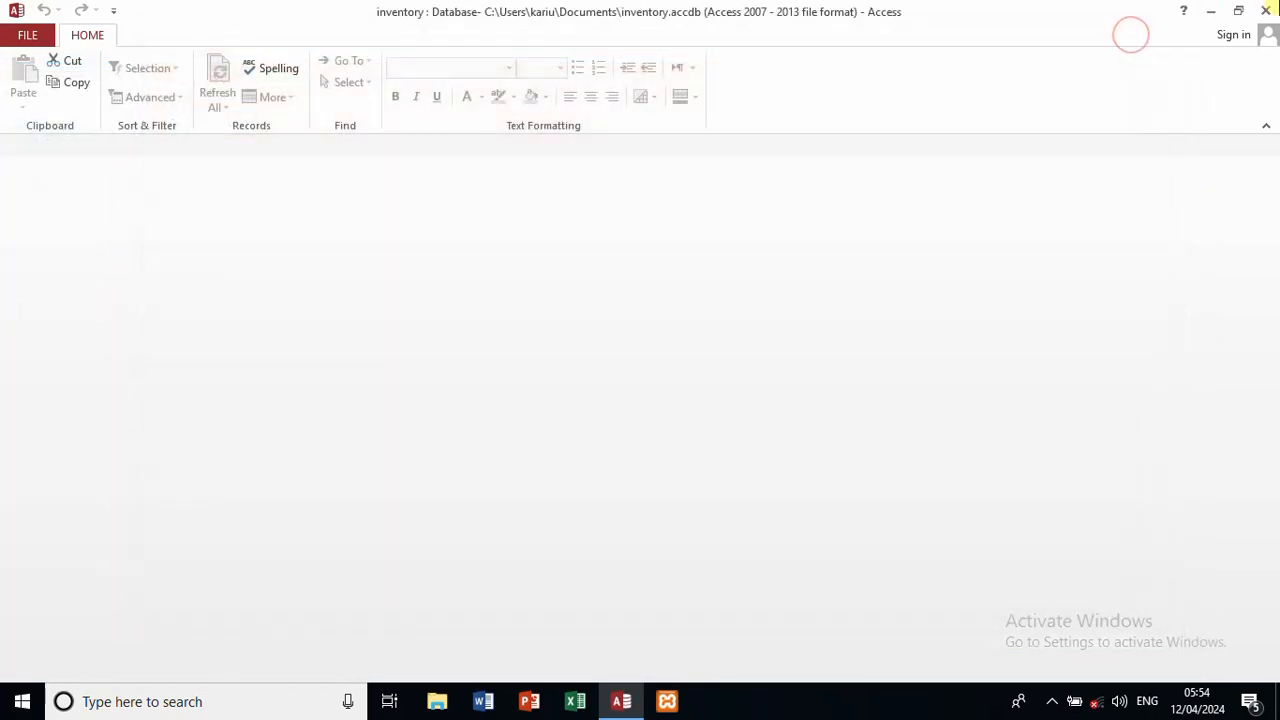
click(1267, 11)
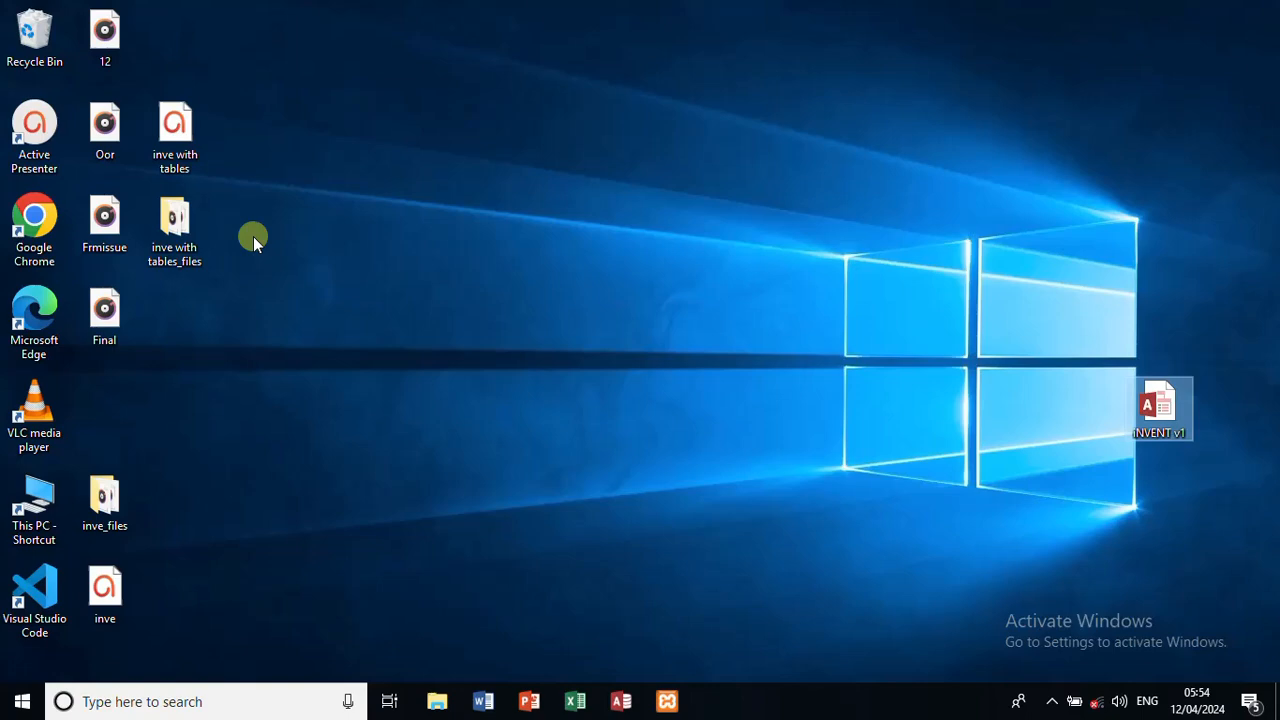
Step: Open the iNVENT v1 database from Local Disk (E:) in File Explorer
key(super+e)
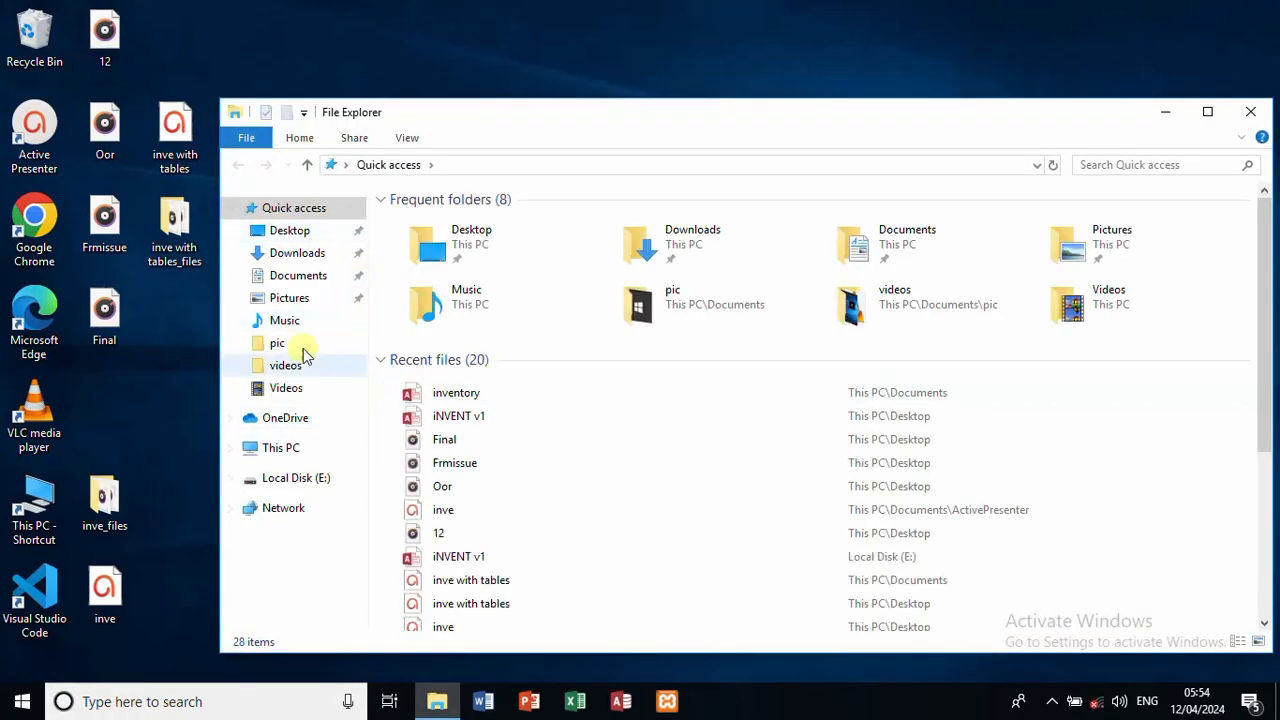
click(290, 480)
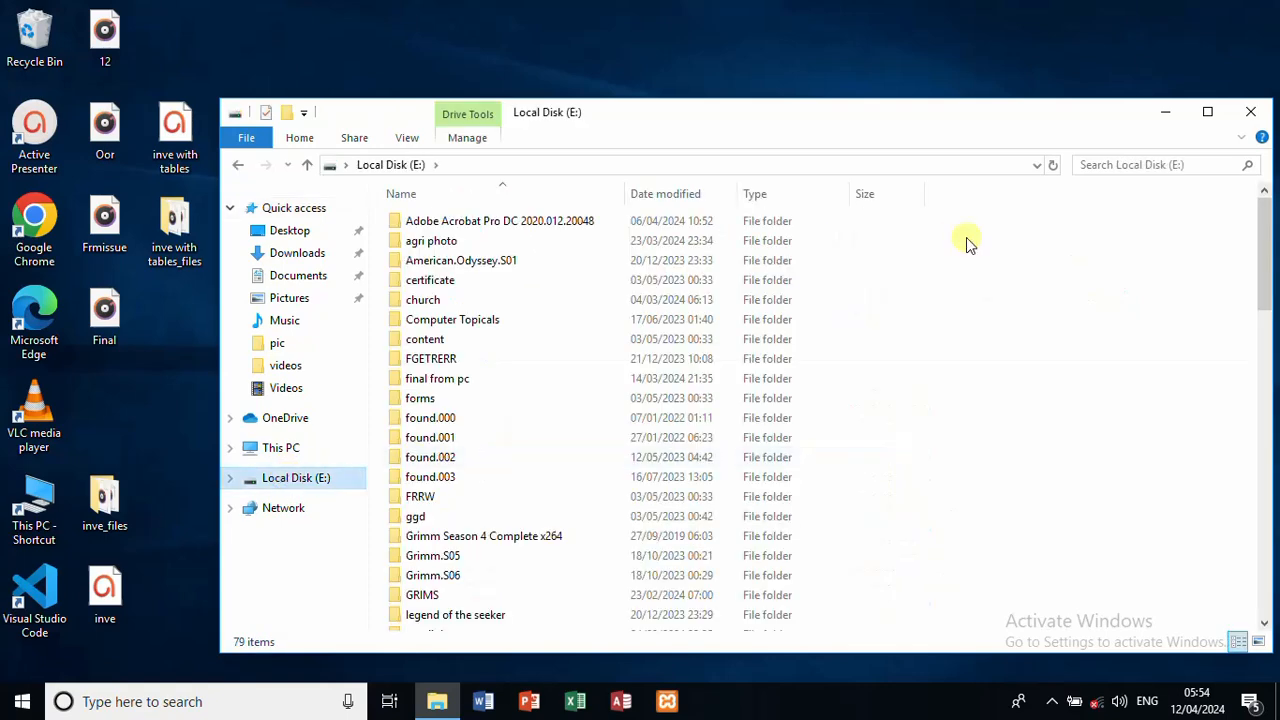
drag(1268, 247, 1271, 478)
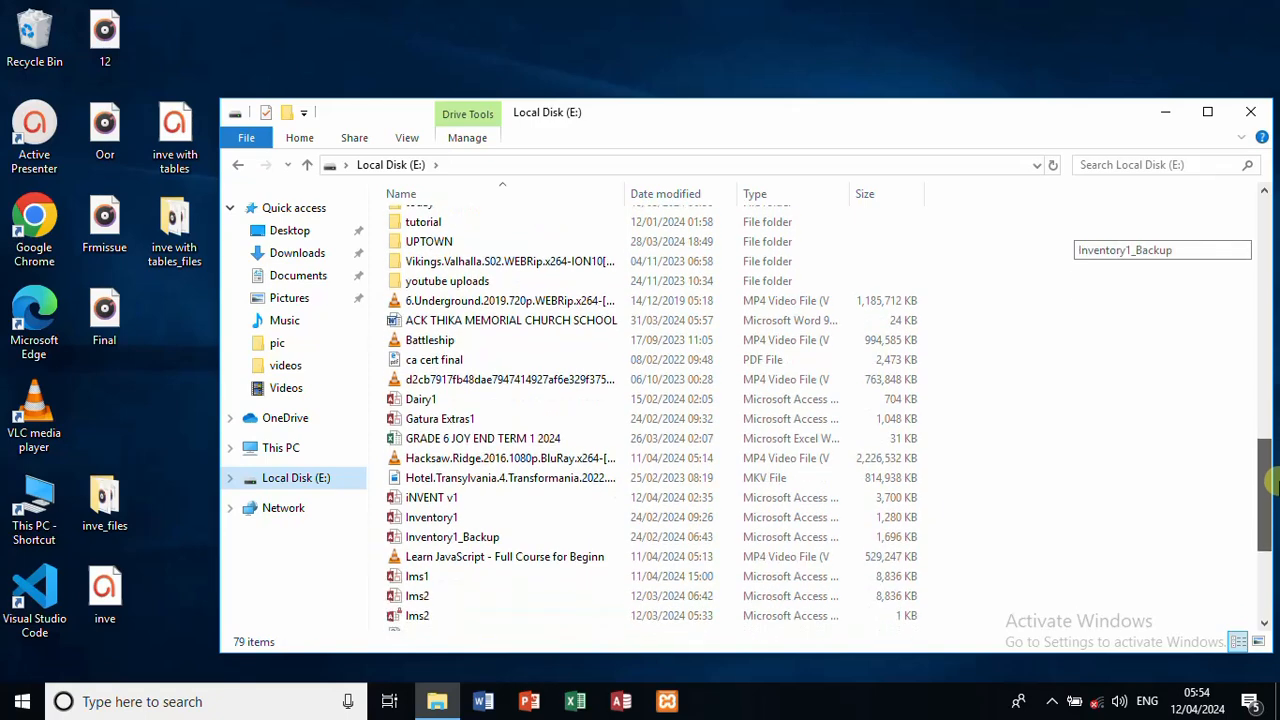
double_click(447, 498)
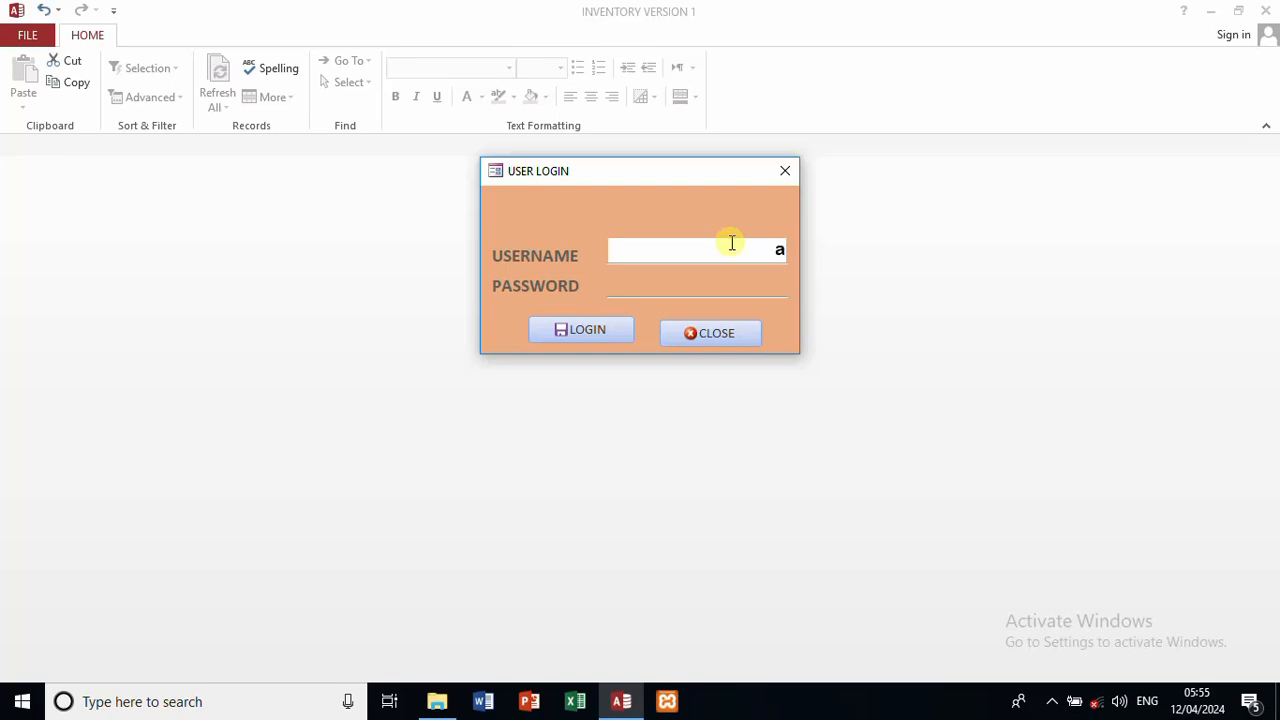
Step: Enter the username and password on USER LOGIN, log in, and dismiss the success message
text(dmin)
key(Tab)
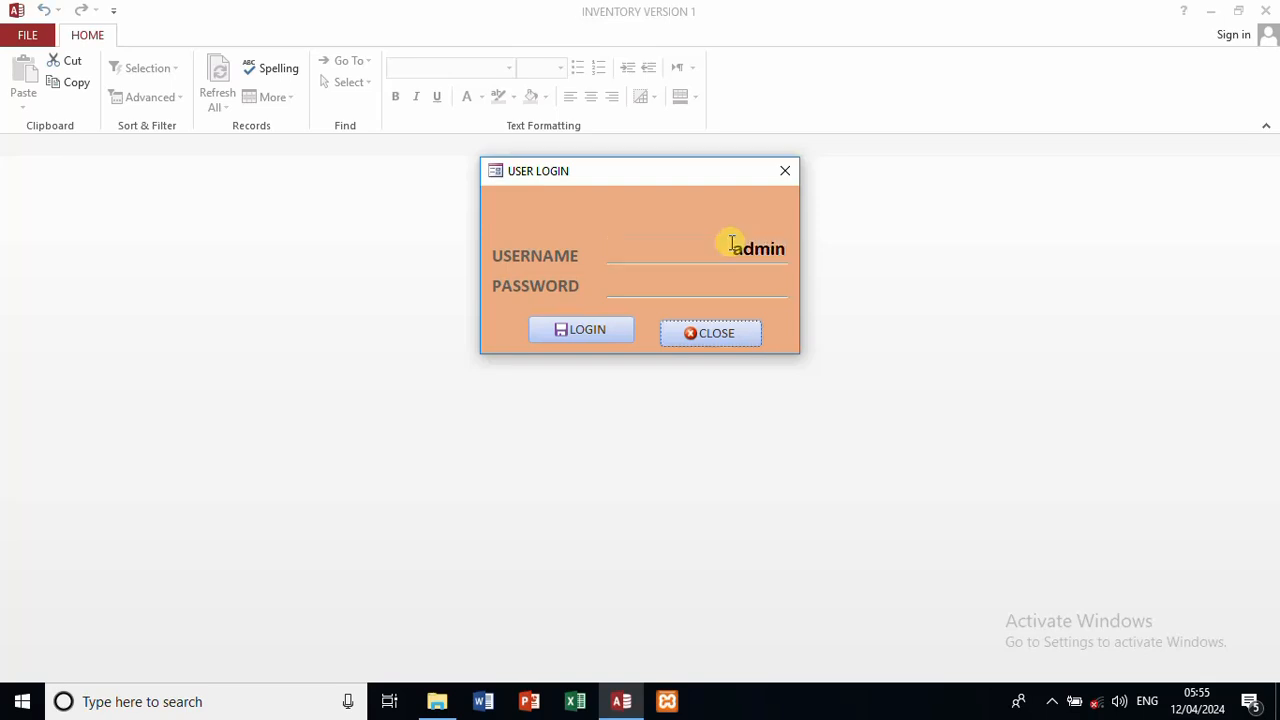
click(736, 283)
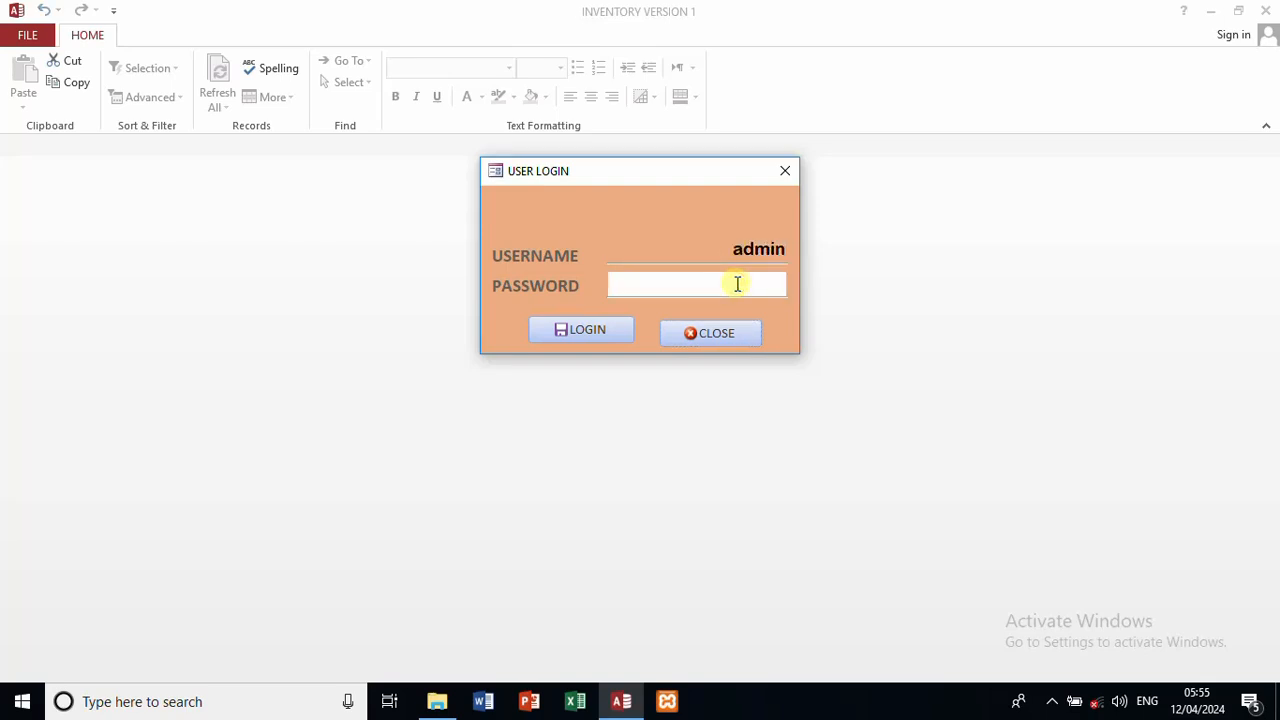
text(*****)
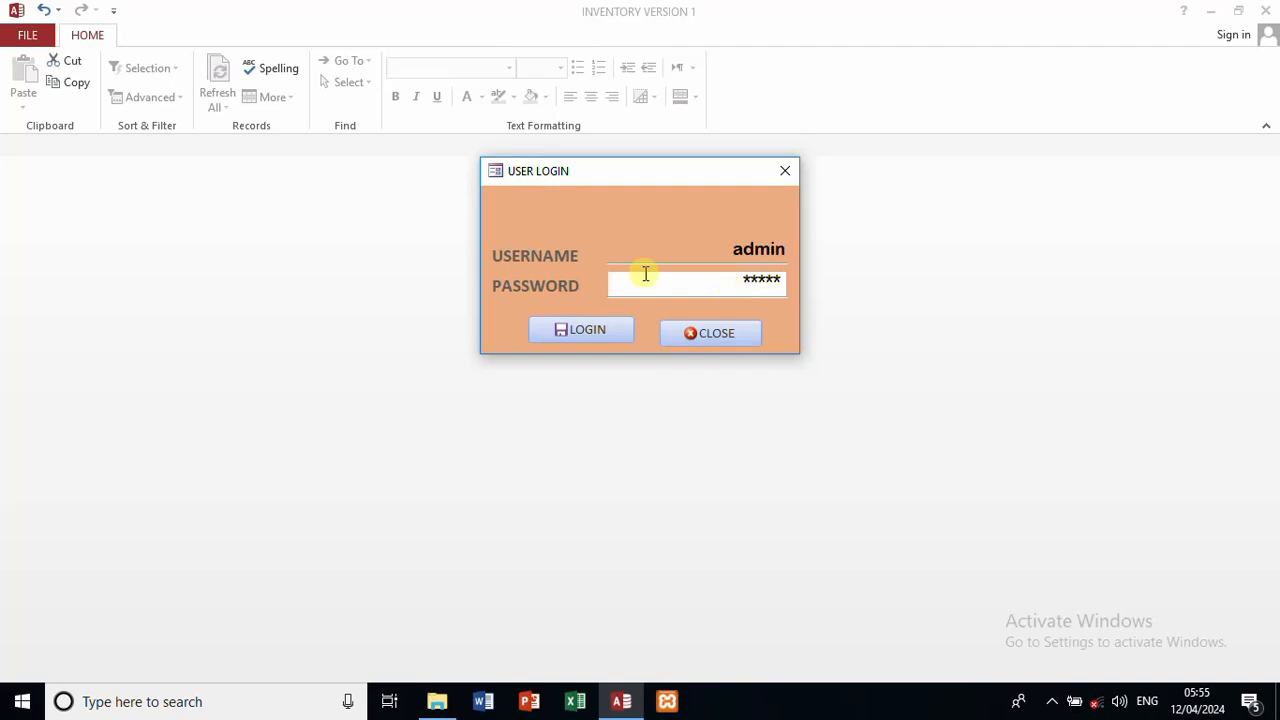
click(587, 333)
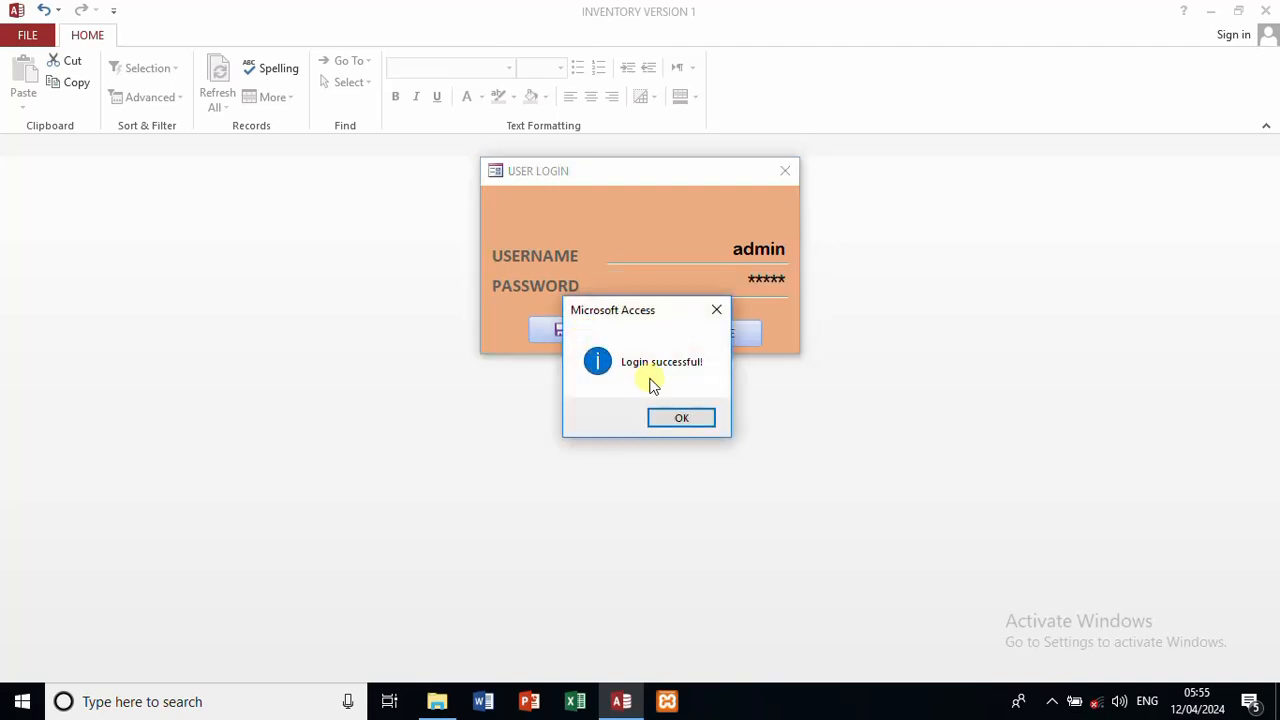
click(679, 418)
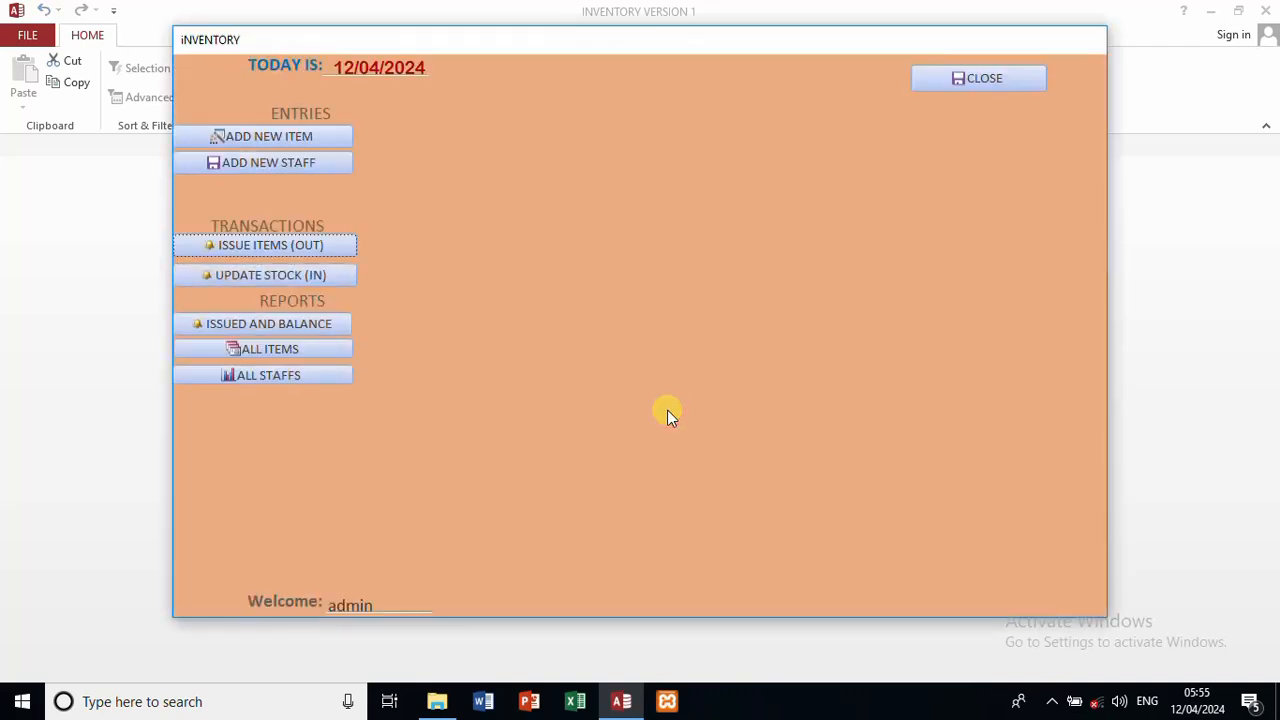